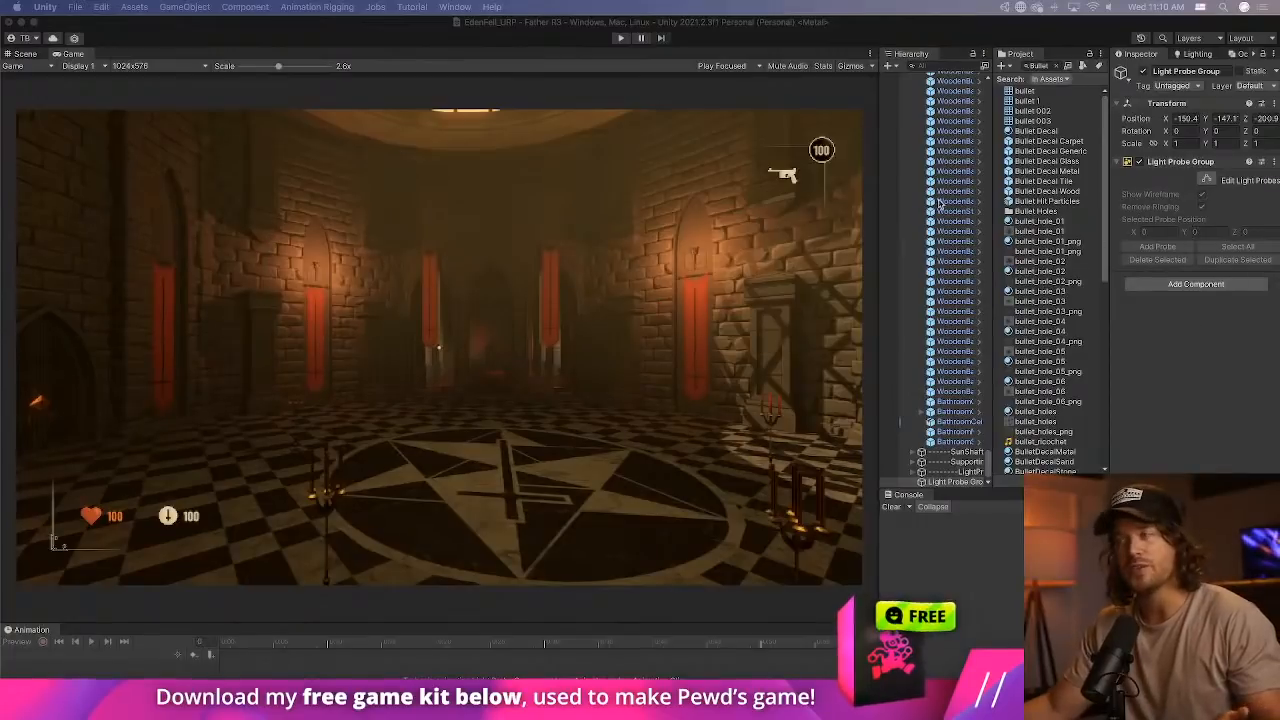
Switch to the Scene view and examine the full level layout from outside, with a wooden barrel selected instead of the light probe group.
{"action": "left_click", "coordinate": [25, 53]}
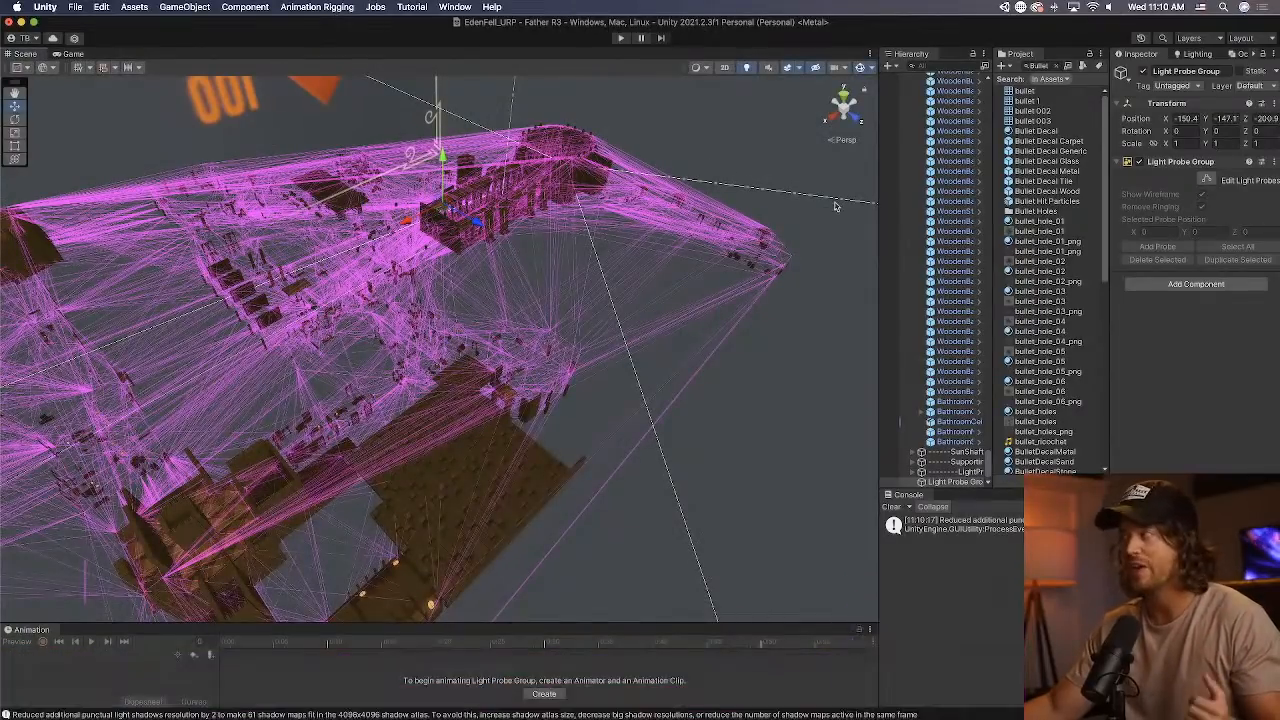
{"action": "left_click", "coordinate": [955, 191]}
{"action": "right_click_drag", "start_coordinate": [727, 335], "coordinate": [625, 337]}
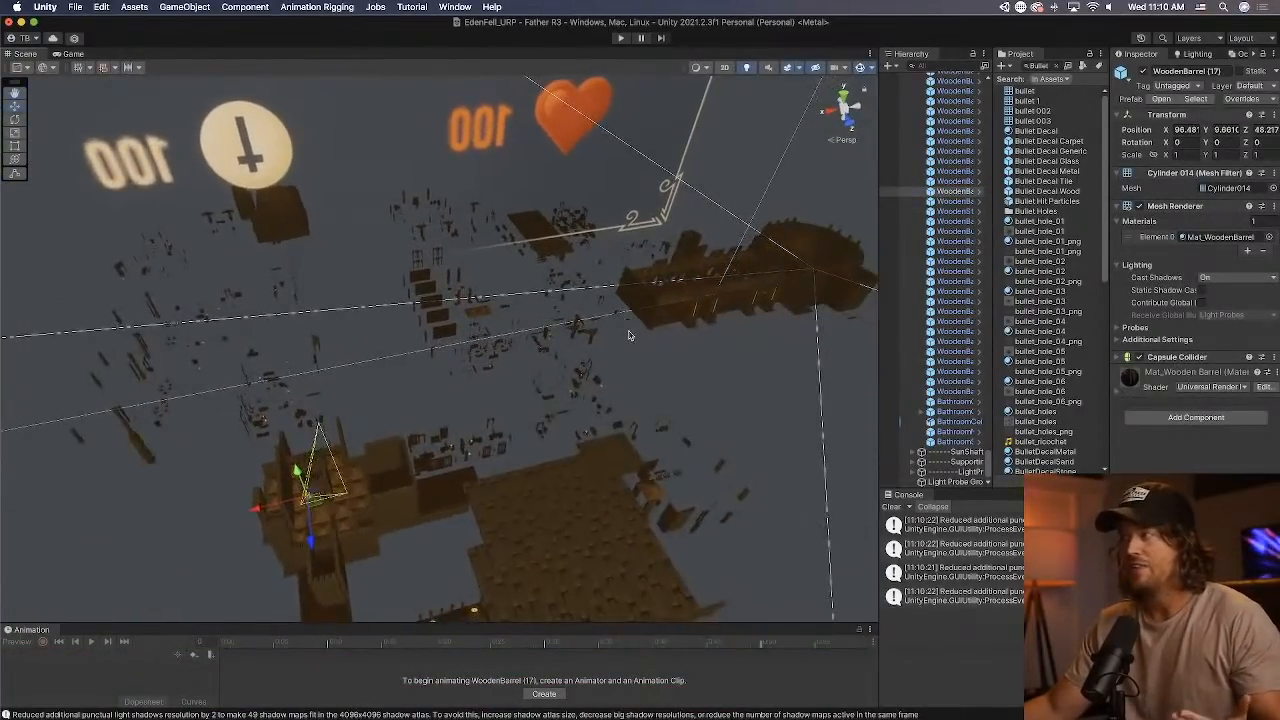
{"action": "scroll", "coordinate": [625, 338], "scroll_direction": "up", "scroll_amount": 5}
{"action": "scroll", "coordinate": [625, 338], "scroll_direction": "down", "scroll_amount": 4}
{"action": "scroll", "coordinate": [623, 338], "scroll_direction": "down", "scroll_amount": 8}
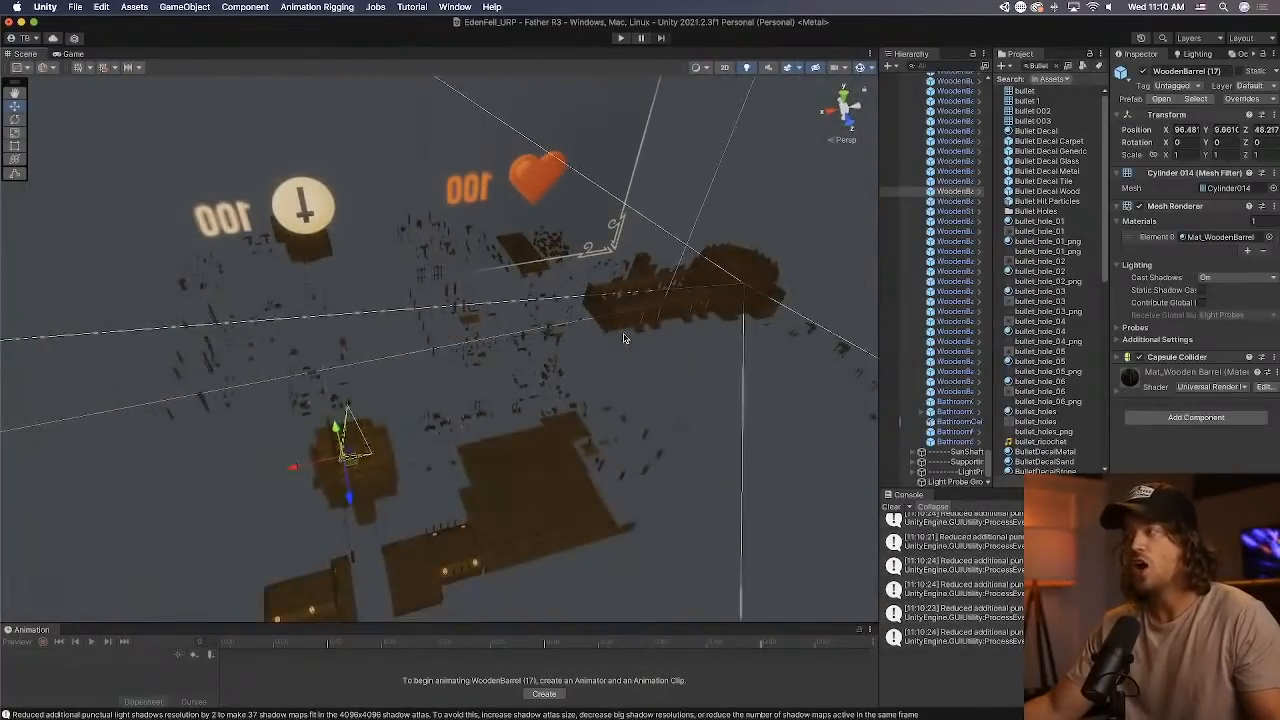
{"action": "scroll", "coordinate": [623, 338], "scroll_direction": "up", "scroll_amount": 10}
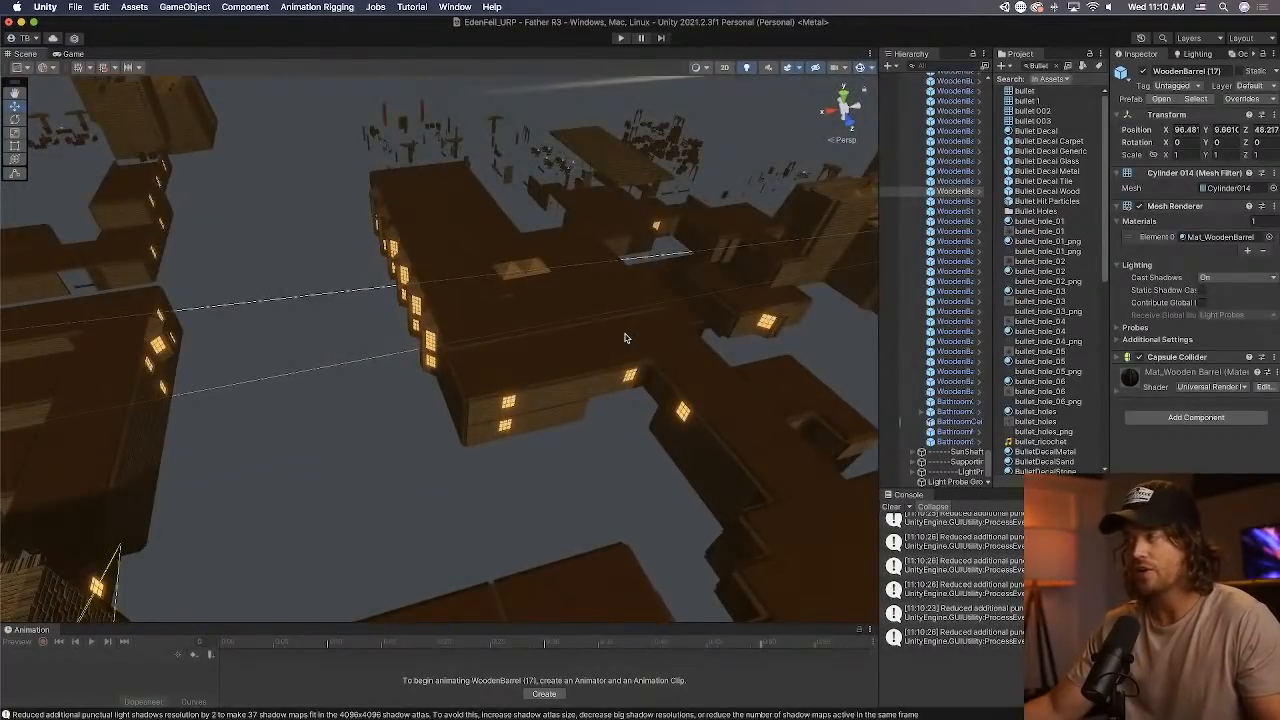
{"action": "right_click_drag", "start_coordinate": [625, 338], "coordinate": [784, 312]}
{"action": "left_click_drag", "start_coordinate": [418, 421], "coordinate": [497, 343]}
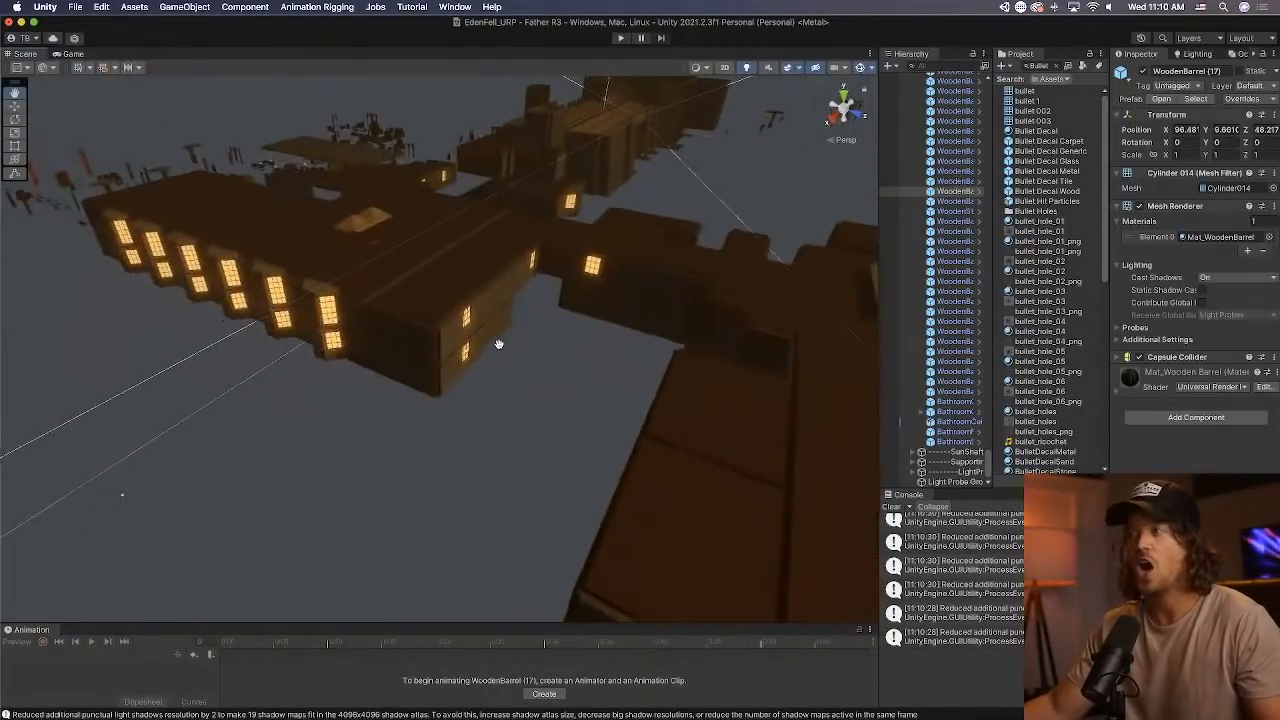
Select the MansionWall_Long_Ext (18) piece on the mansion's outer wall beside the lit windows.
{"action": "left_click", "coordinate": [449, 295]}
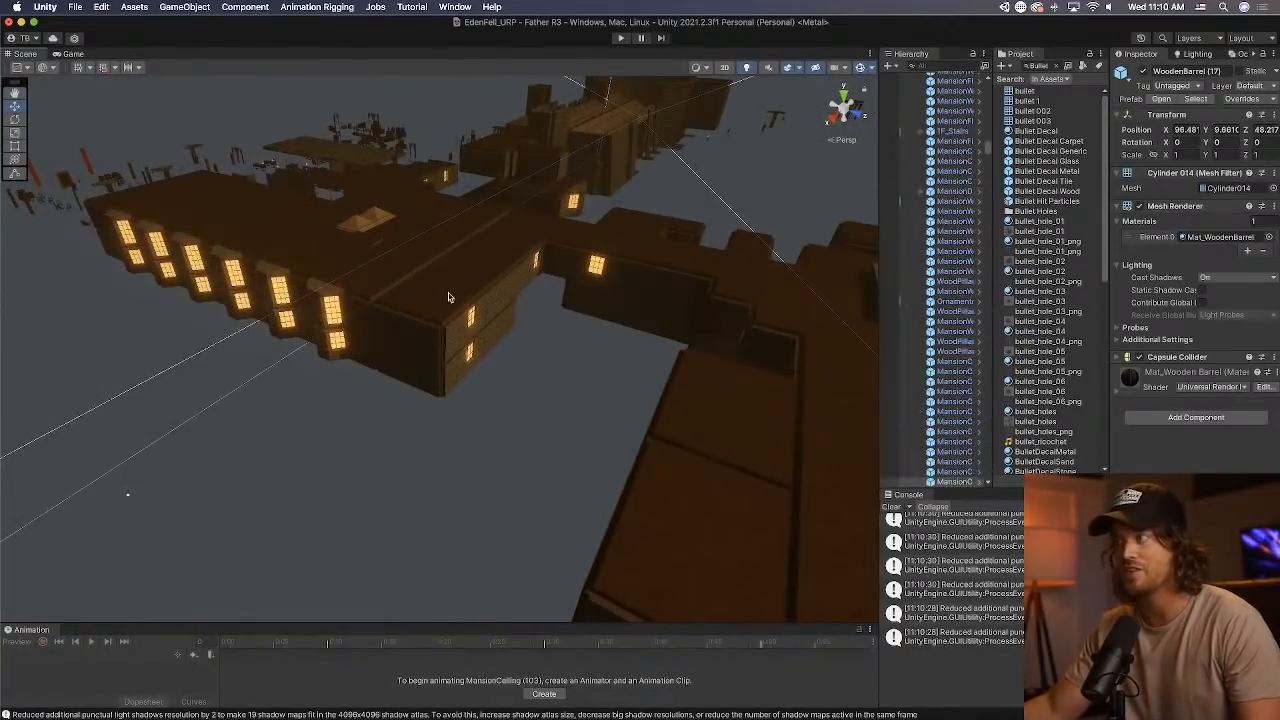
{"action": "left_click", "coordinate": [389, 287]}
{"action": "left_click", "coordinate": [286, 240]}
{"action": "left_click", "coordinate": [354, 282]}
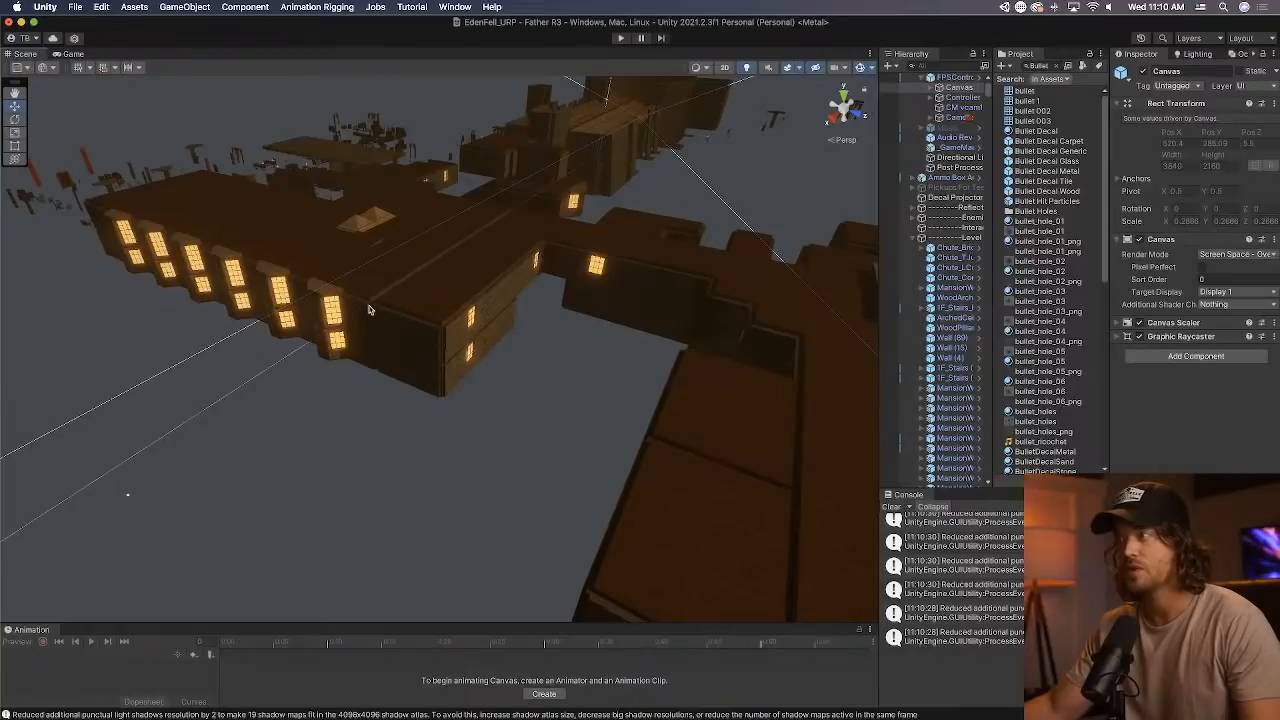
{"action": "left_click", "coordinate": [369, 308]}
{"action": "left_click", "coordinate": [408, 329]}
{"action": "left_click", "coordinate": [465, 341]}
{"action": "left_click", "coordinate": [514, 302]}
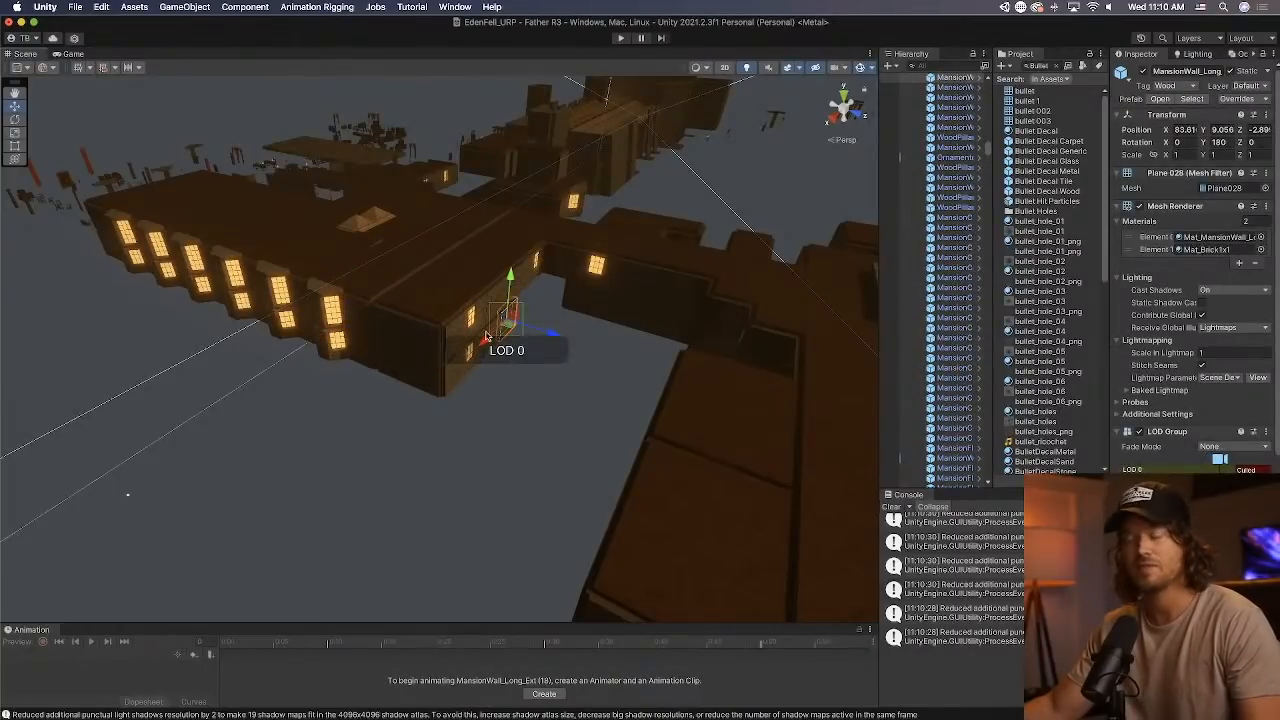
Clear the console entries and view the level from farther out.
{"action": "right_click_drag", "start_coordinate": [570, 387], "coordinate": [627, 376]}
{"action": "left_click", "coordinate": [892, 508]}
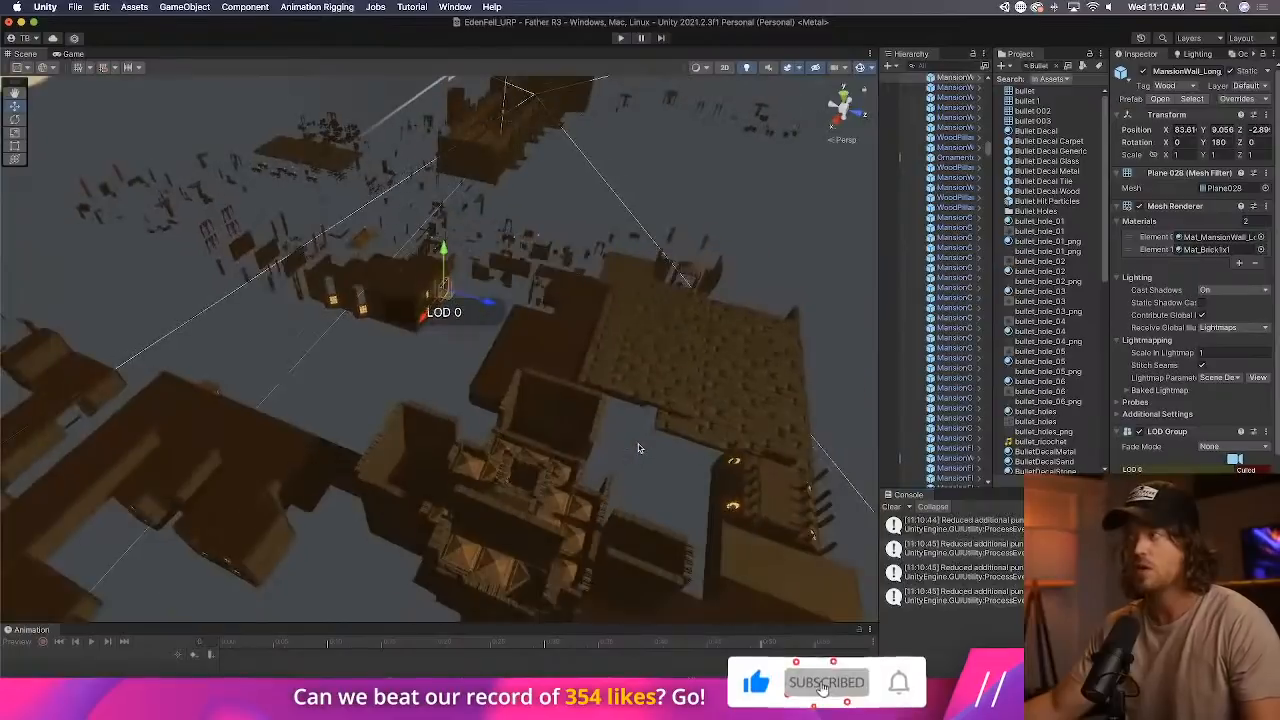
{"action": "scroll", "coordinate": [640, 448], "scroll_direction": "down", "scroll_amount": 3}
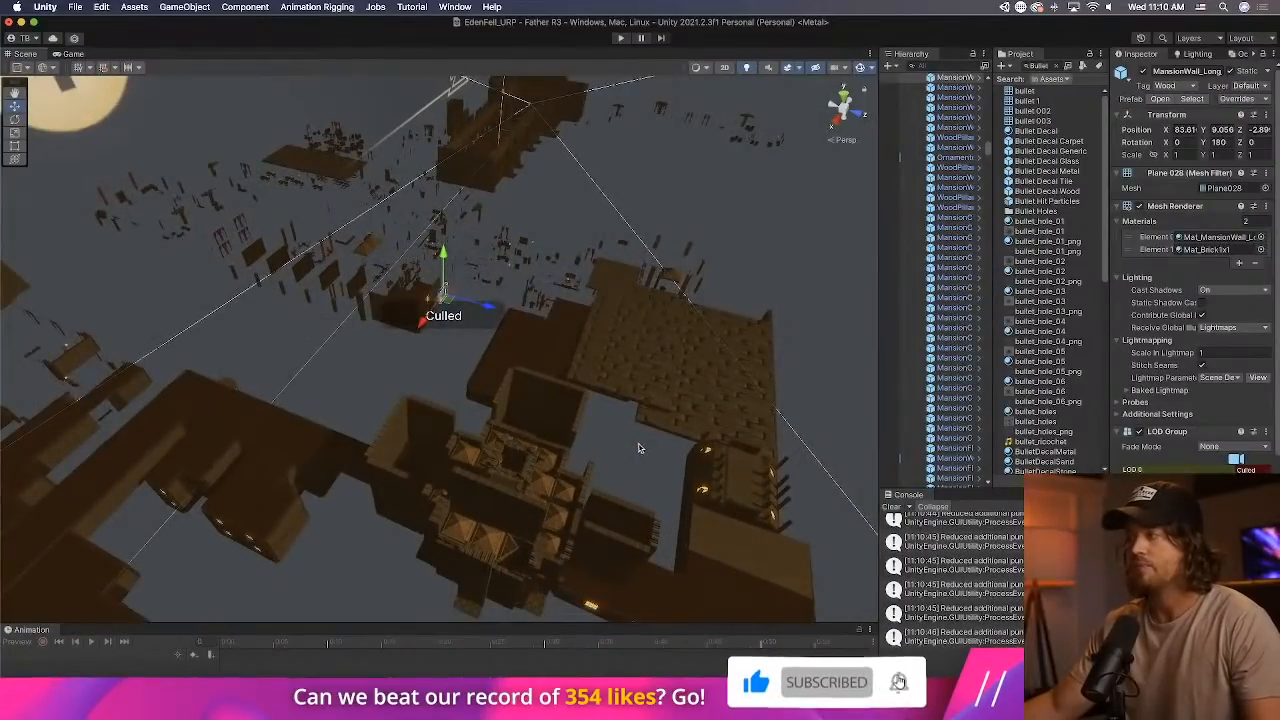
{"action": "left_click", "coordinate": [892, 507]}
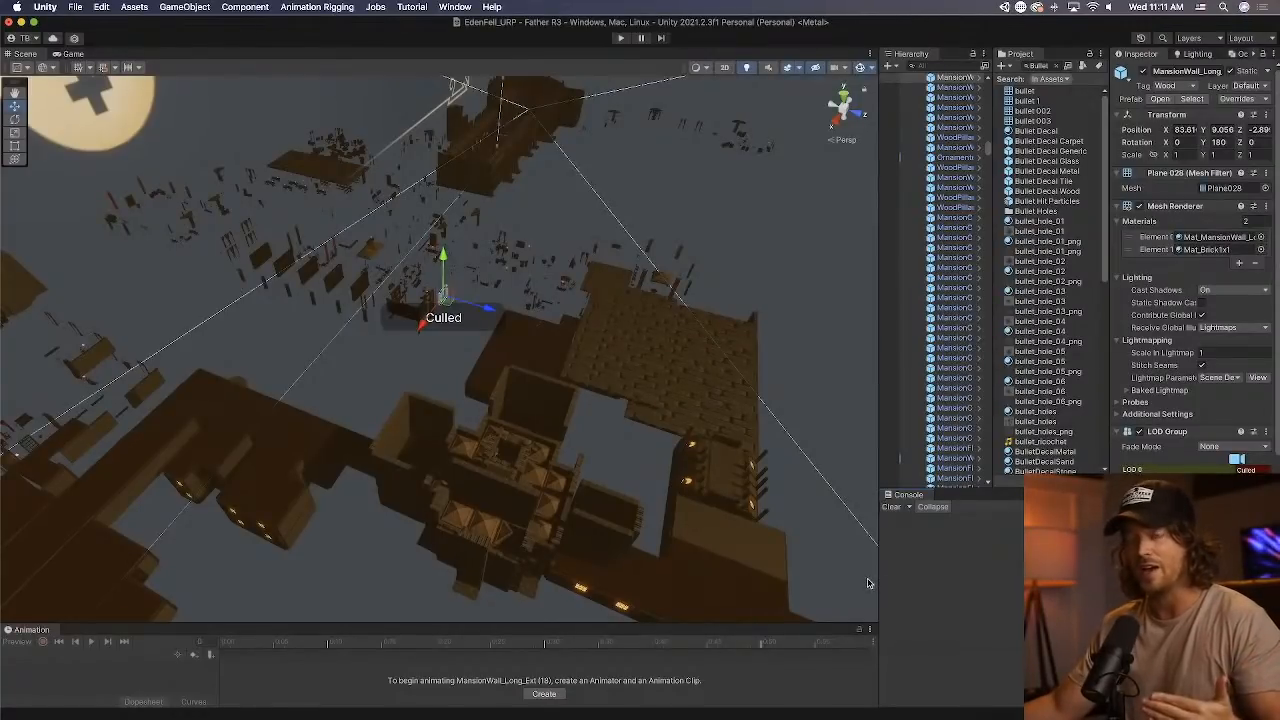
Switch to the Brave browser and skip through the Cyberpunk 2077 culling glitch video, pausing it at about 2:06.
{"action": "key", "text": "ctrl+Up"}
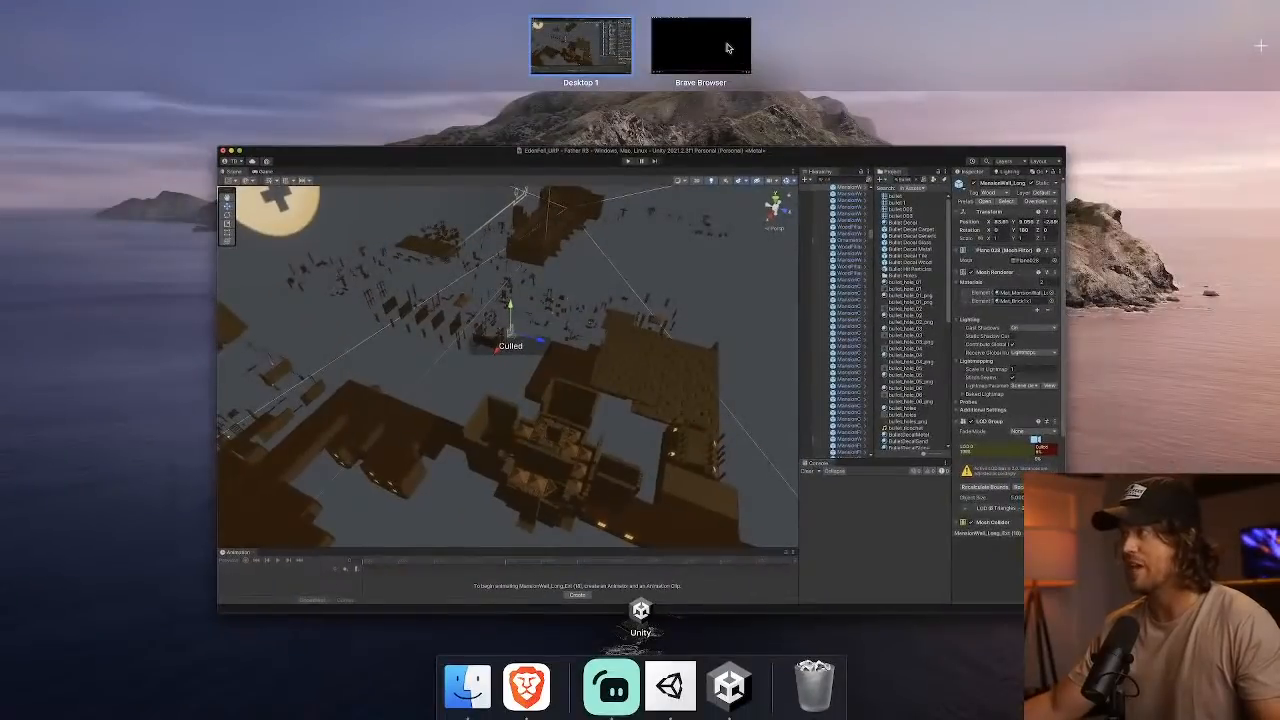
{"action": "left_click", "coordinate": [730, 49]}
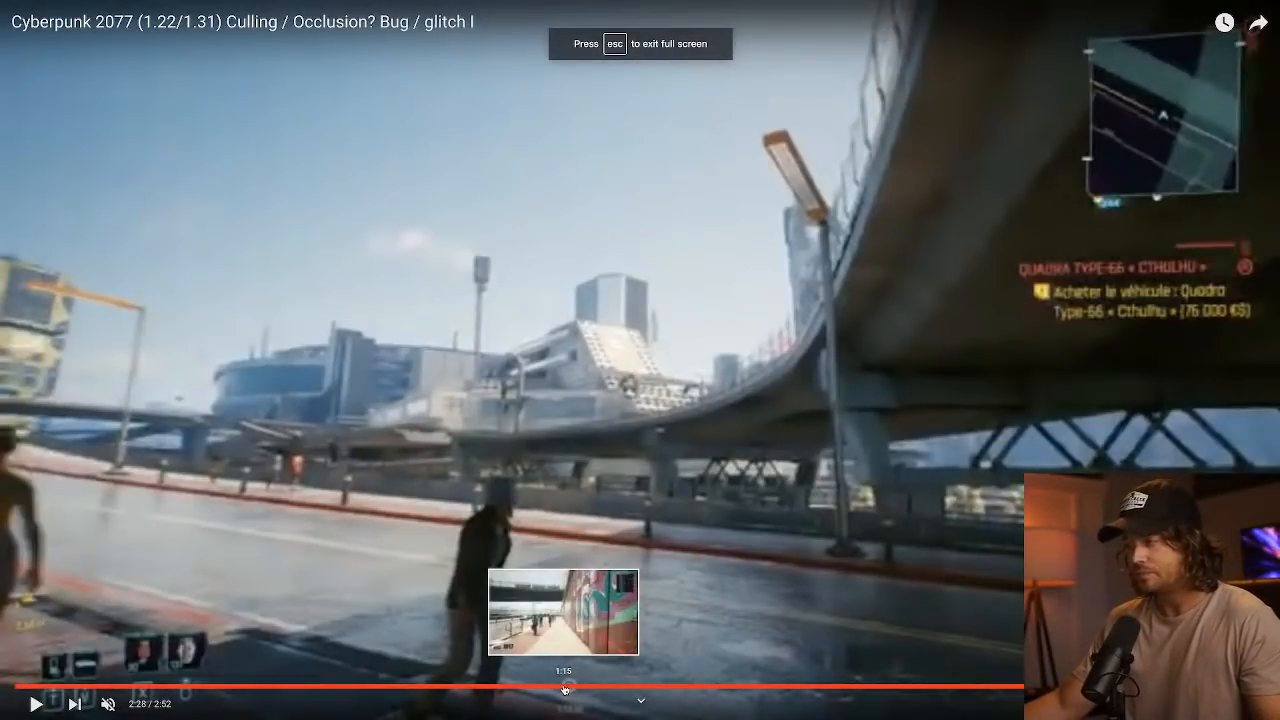
{"action": "left_click", "coordinate": [565, 689]}
{"action": "left_click", "coordinate": [392, 650]}
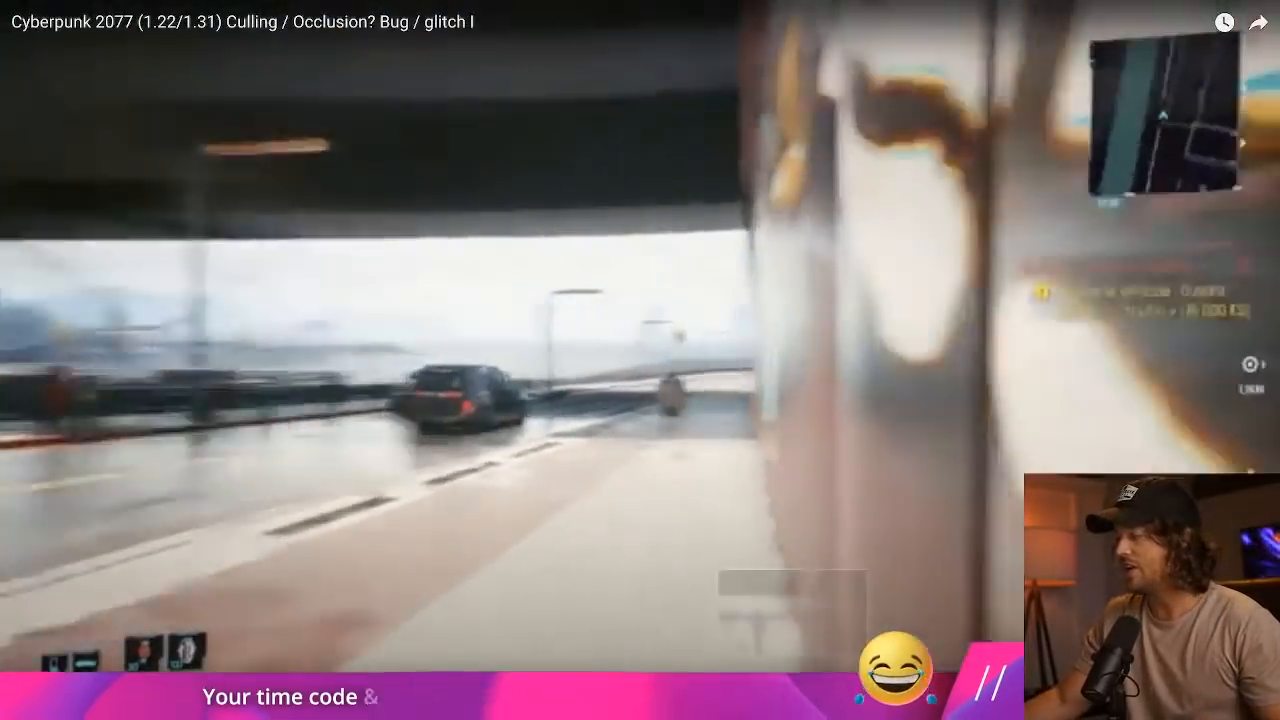
{"action": "left_click", "coordinate": [791, 682]}
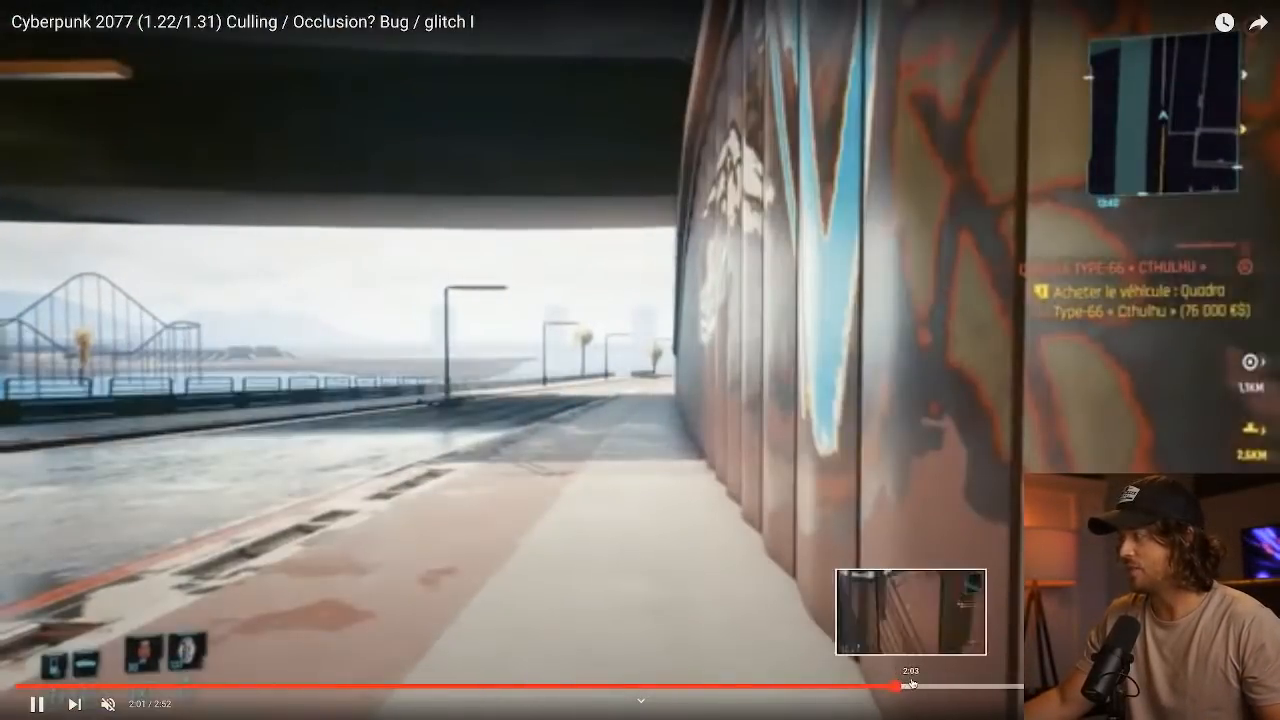
{"action": "left_click", "coordinate": [911, 684]}
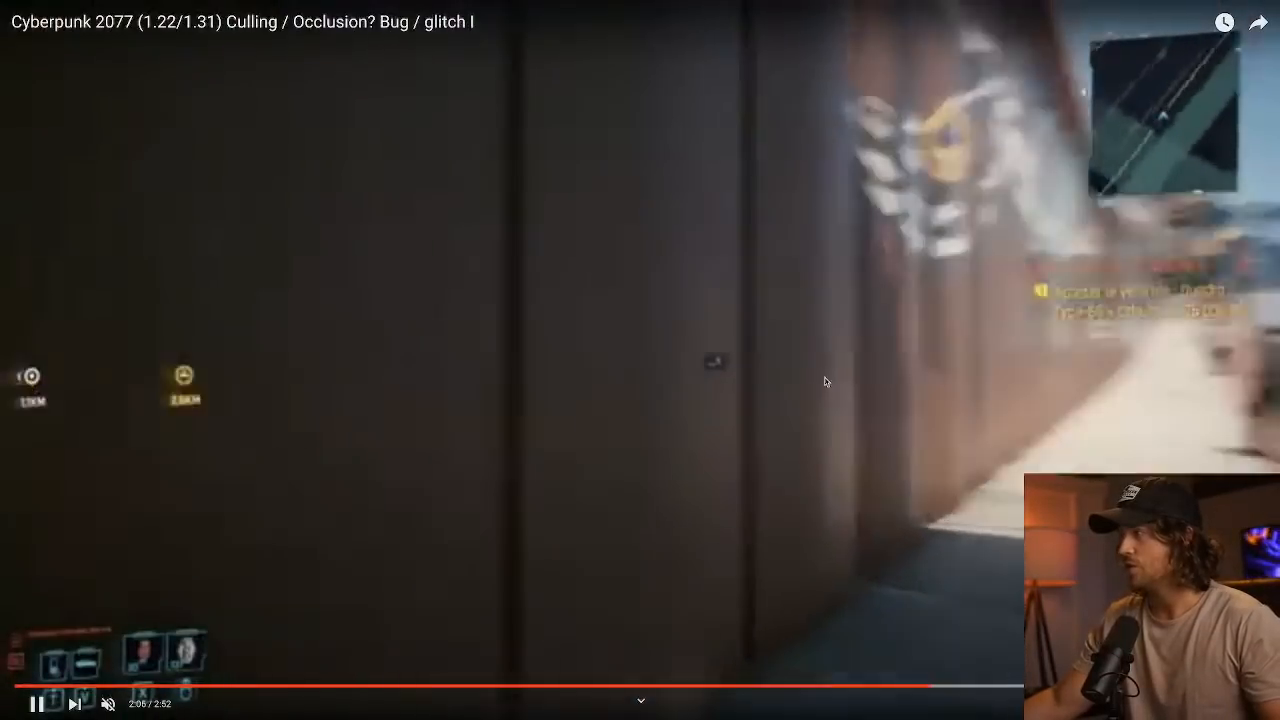
{"action": "left_click", "coordinate": [896, 402]}
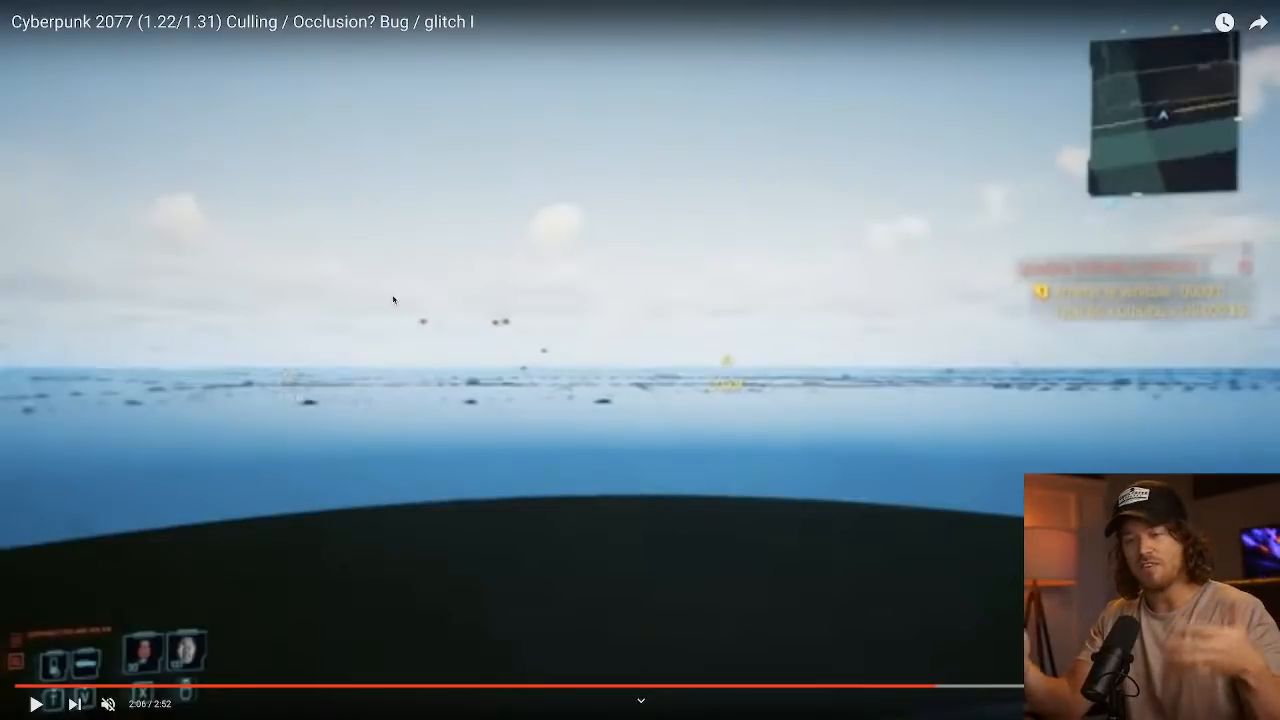
Return to Unity, widen the Hierarchy and Inspector areas so their contents are readable, and clear the console.
{"action": "key", "text": "super+Tab"}
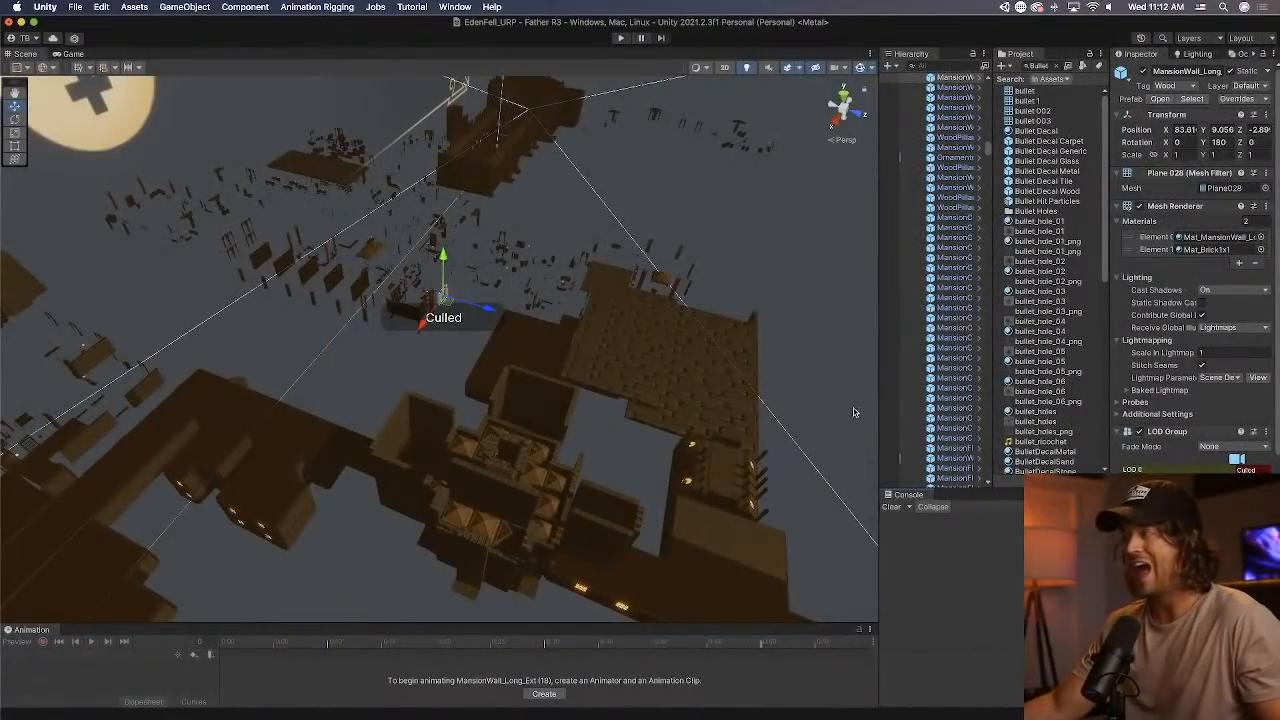
{"action": "left_click_drag", "start_coordinate": [878, 397], "coordinate": [736, 409]}
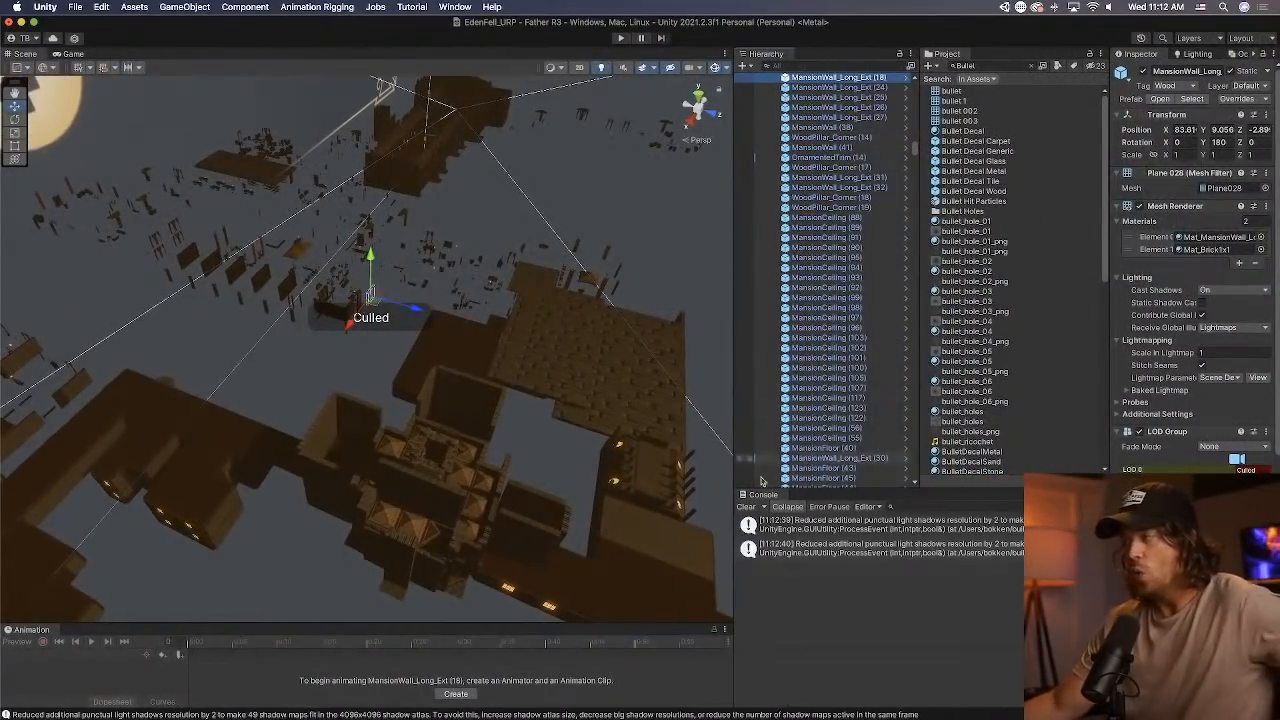
{"action": "left_click", "coordinate": [746, 506]}
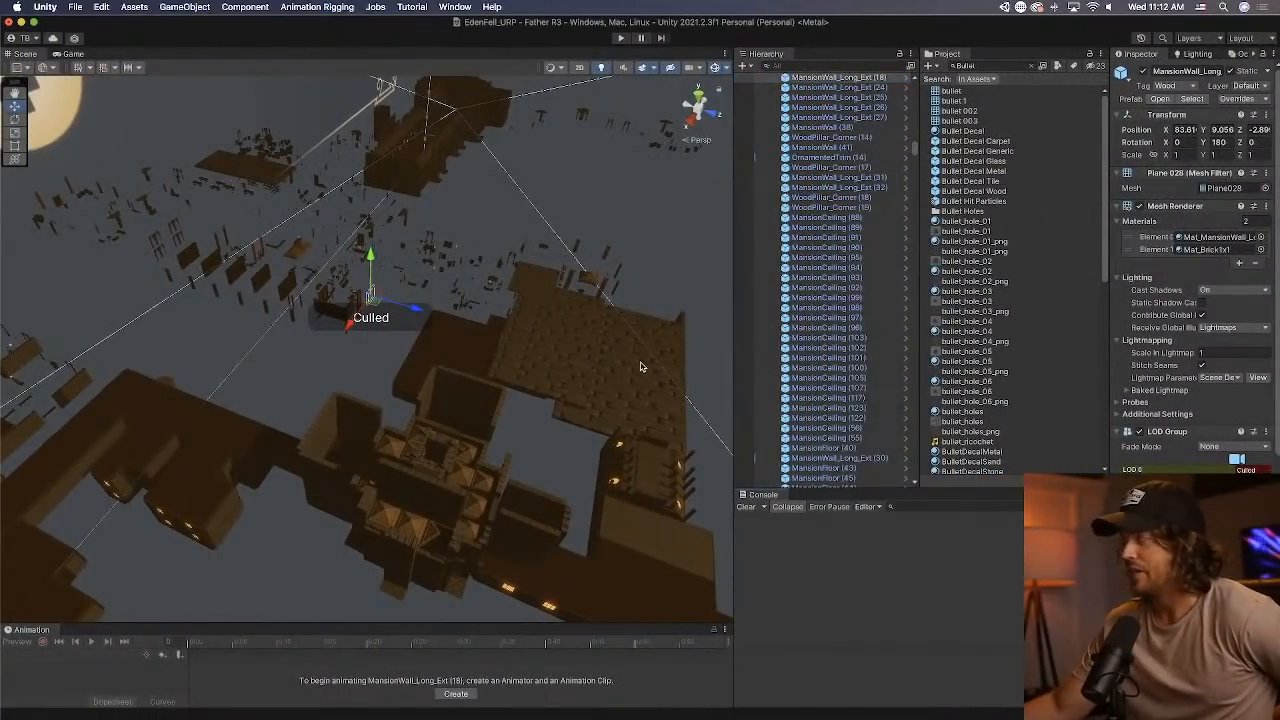
{"action": "left_click_drag", "start_coordinate": [1108, 173], "coordinate": [1028, 174]}
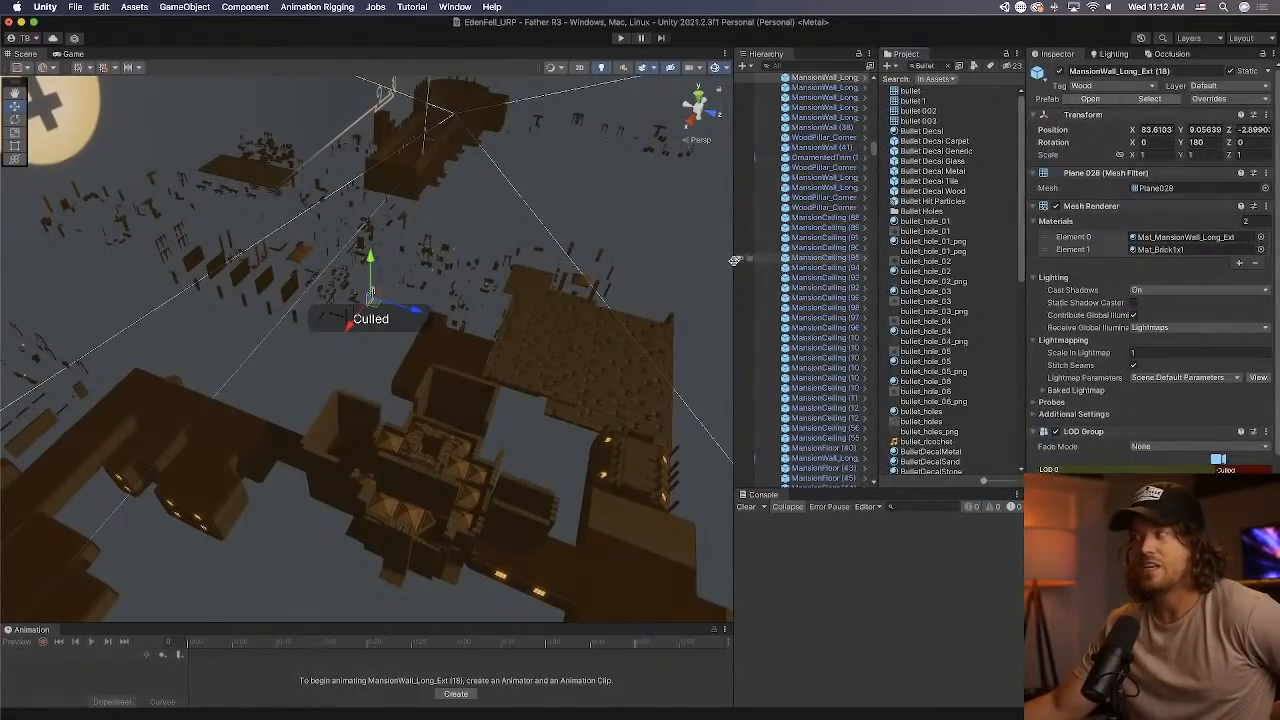
{"action": "left_click_drag", "start_coordinate": [736, 258], "coordinate": [677, 267]}
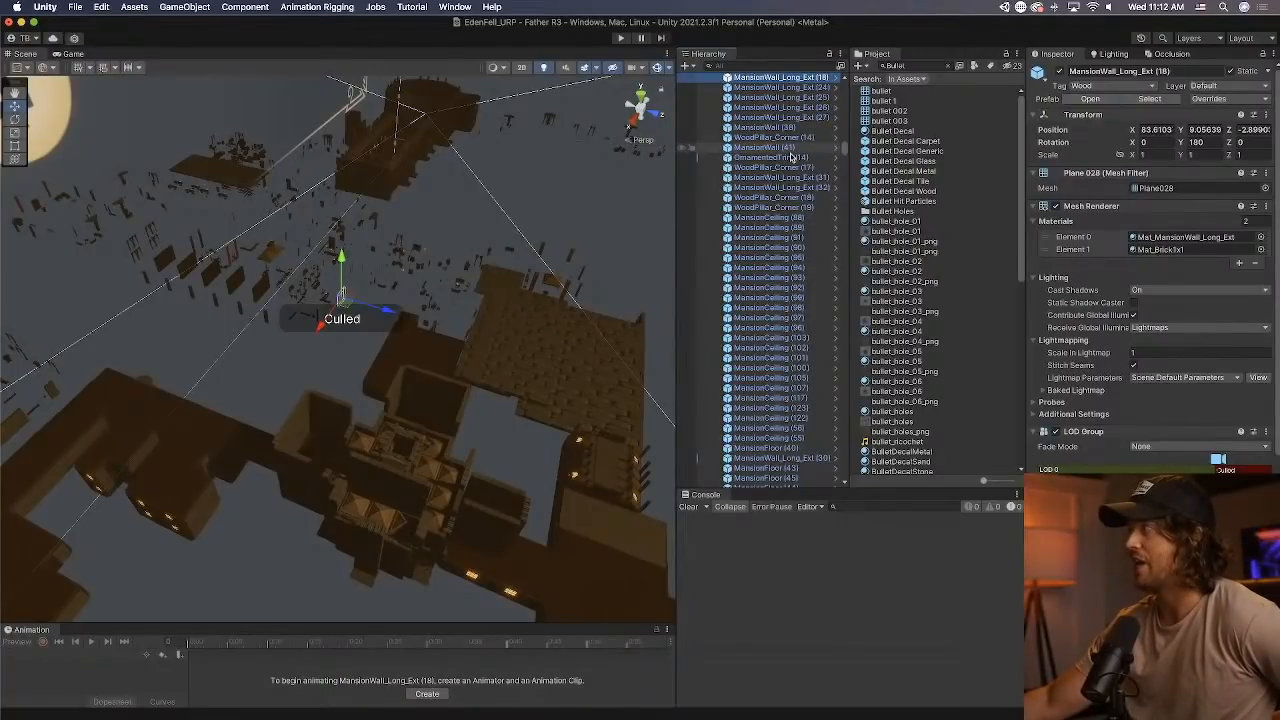
Open the Occlusion Culling settings.
{"action": "left_click", "coordinate": [455, 7]}
{"action": "mouse_move", "coordinate": [467, 296]}
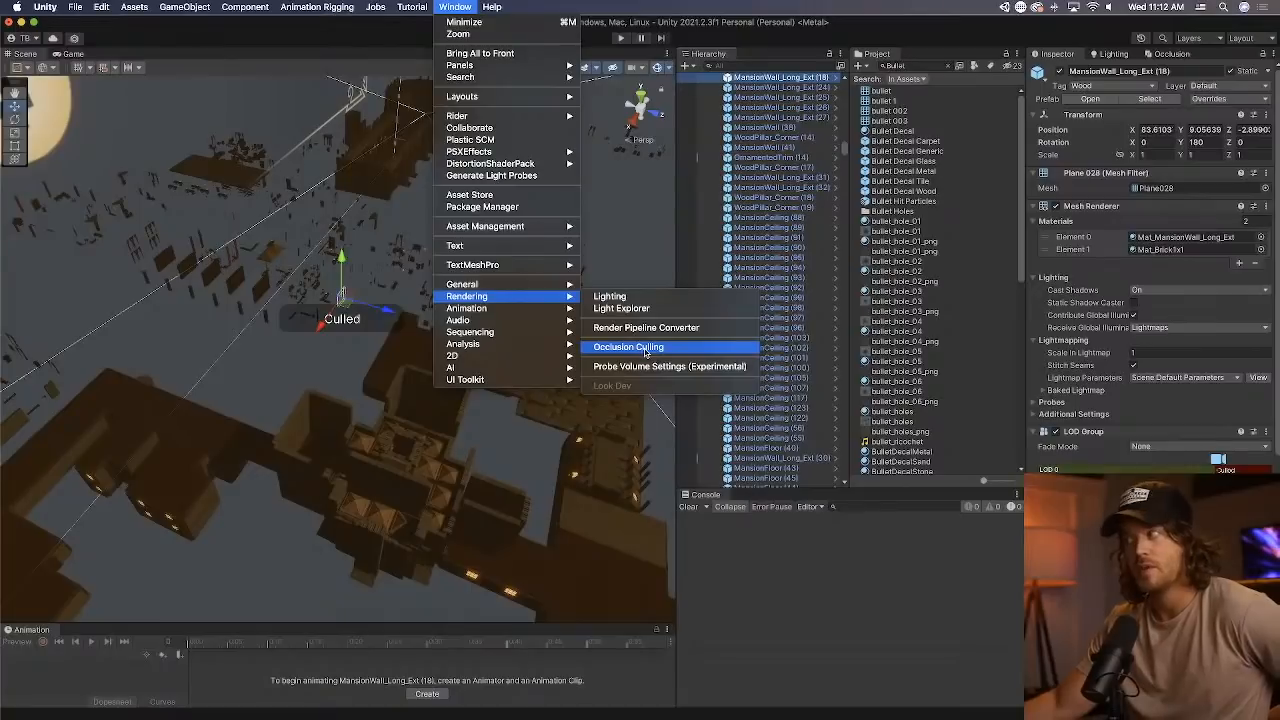
{"action": "left_click", "coordinate": [1183, 57]}
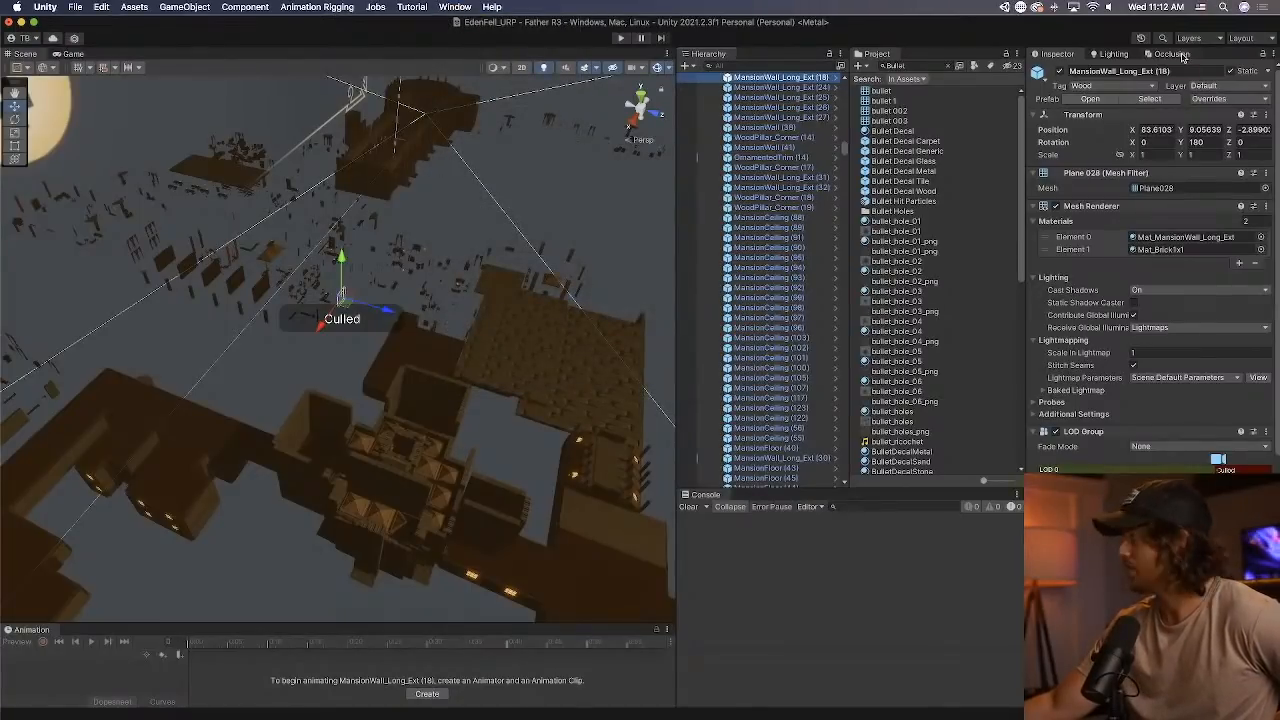
{"action": "left_click", "coordinate": [1175, 54]}
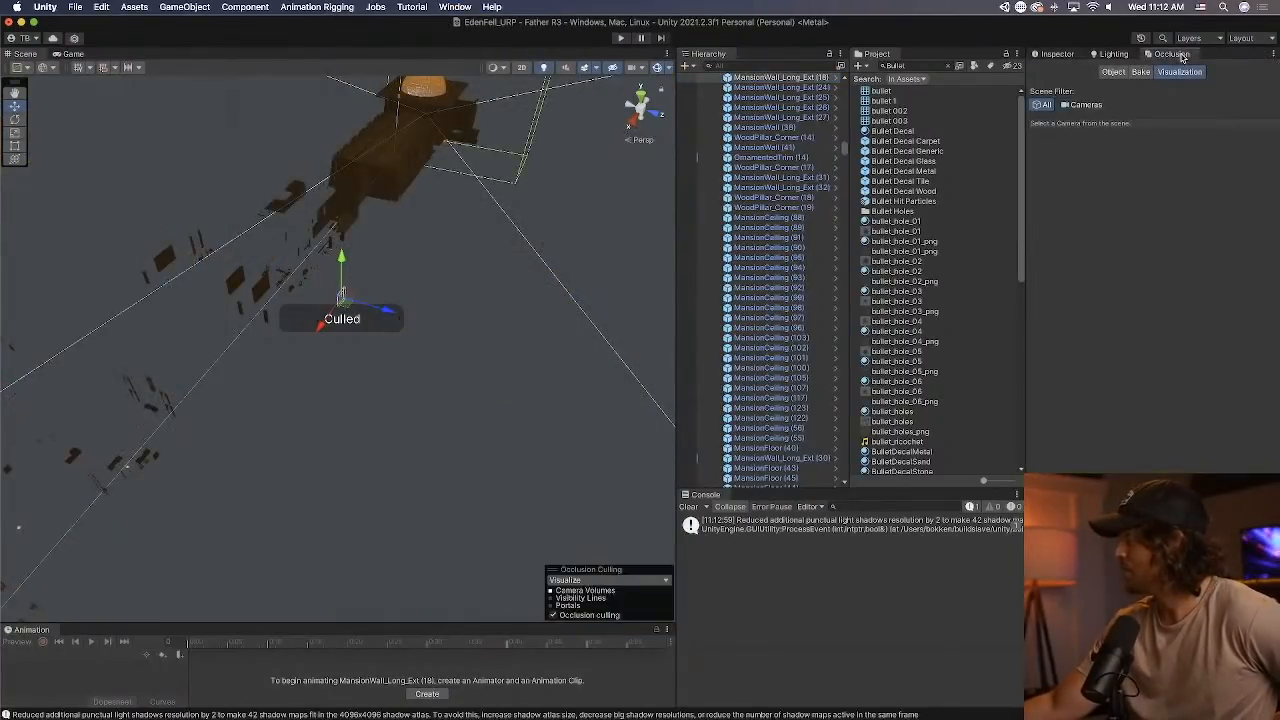
Show the occlusion Bake settings and shift the editor window temporarily to reveal the Clear and Bake controls.
{"action": "left_click", "coordinate": [1113, 72]}
{"action": "left_click", "coordinate": [1139, 72]}
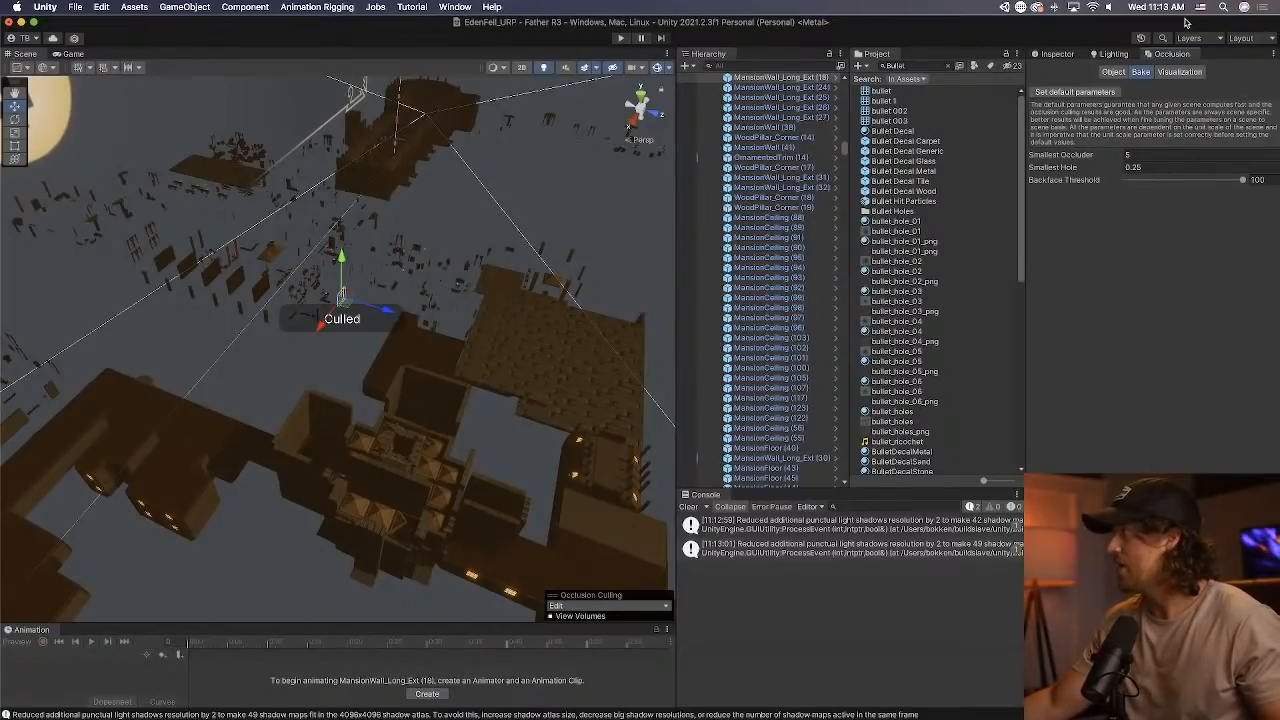
{"action": "left_click_drag", "start_coordinate": [1185, 20], "coordinate": [905, 20]}
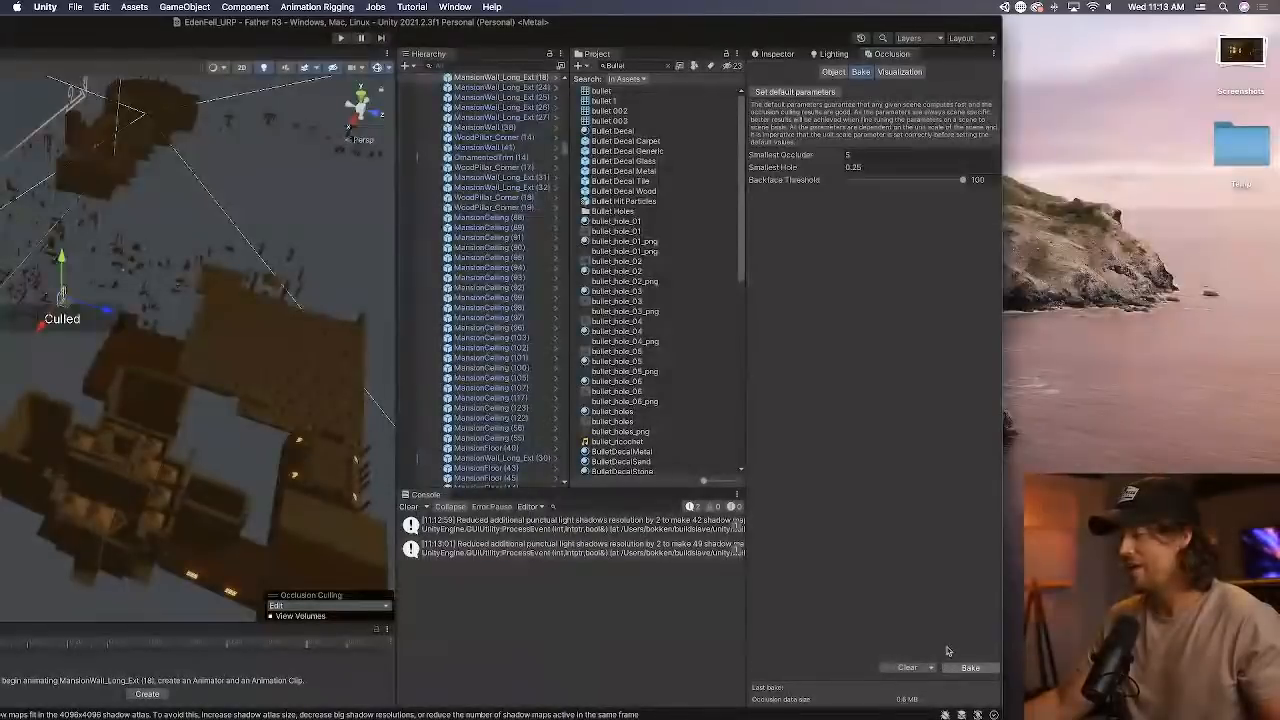
{"action": "left_click_drag", "start_coordinate": [777, 22], "coordinate": [1057, 22]}
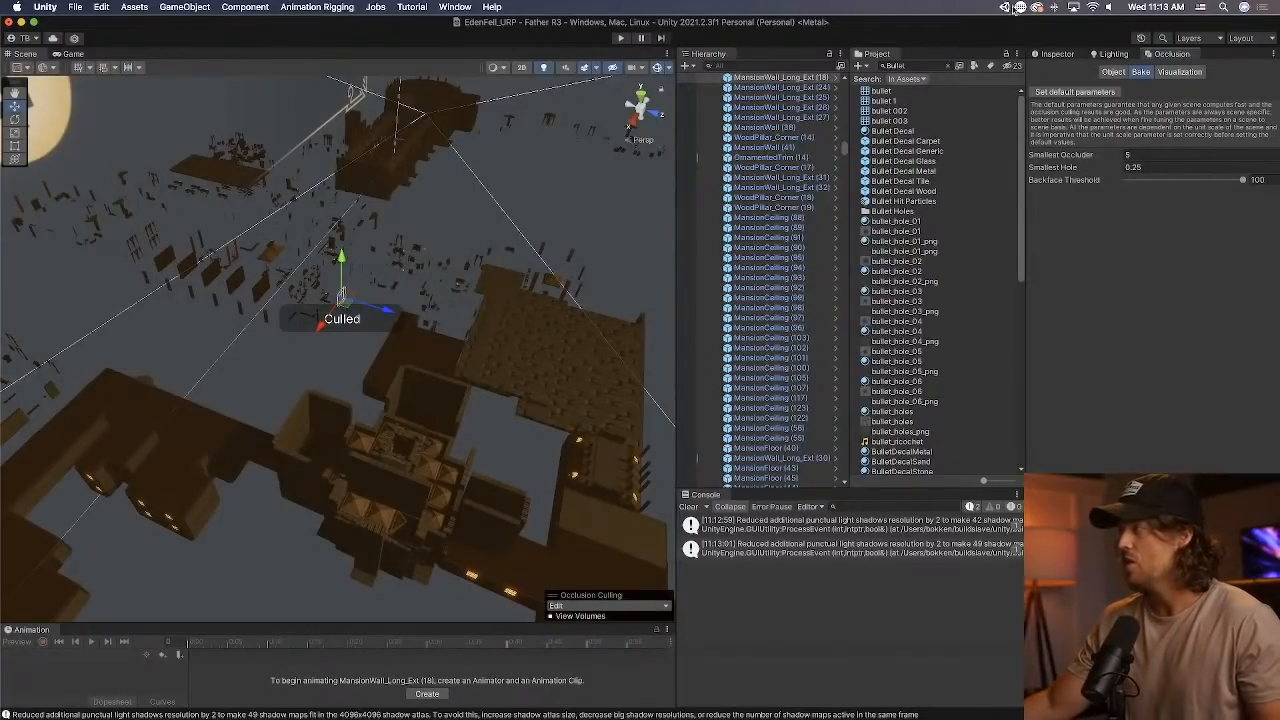
Search the scene hierarchy for "camera", select the Camera under FPSController Father, and clear the search.
{"action": "left_click", "coordinate": [775, 64]}
{"action": "type", "text": "camer"}
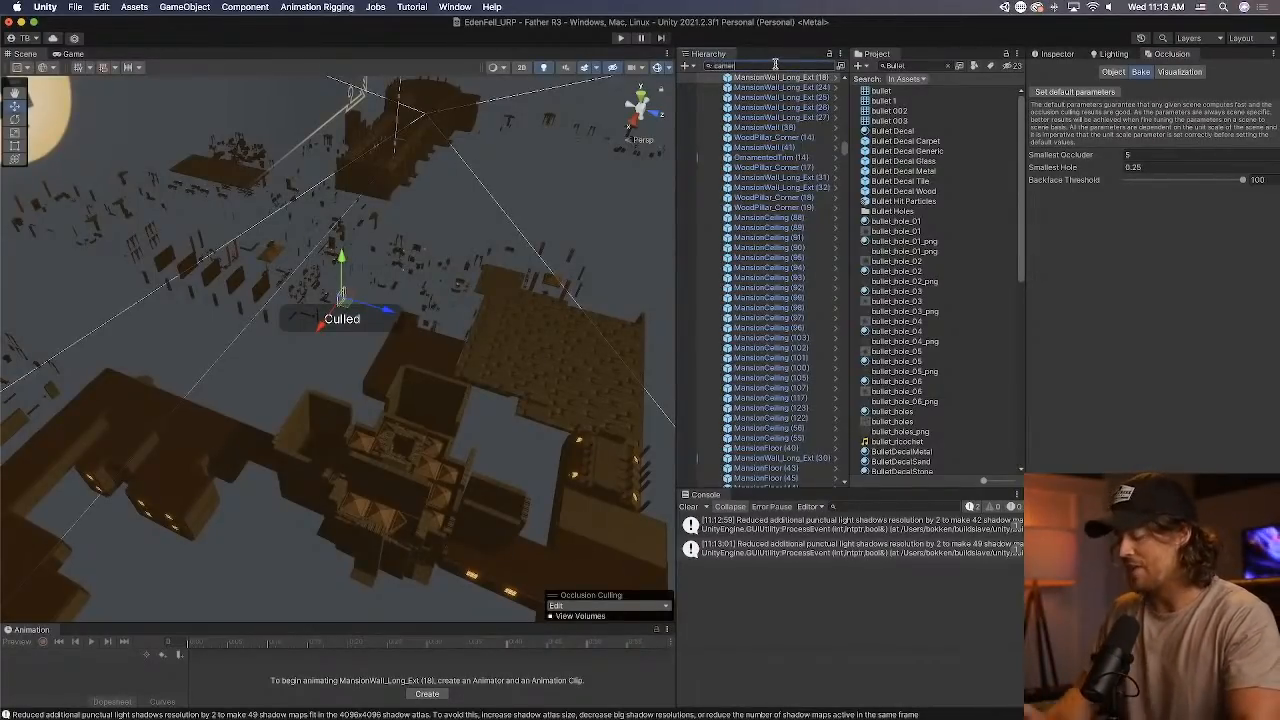
{"action": "type", "text": "as"}
{"action": "double_click", "coordinate": [816, 66]}
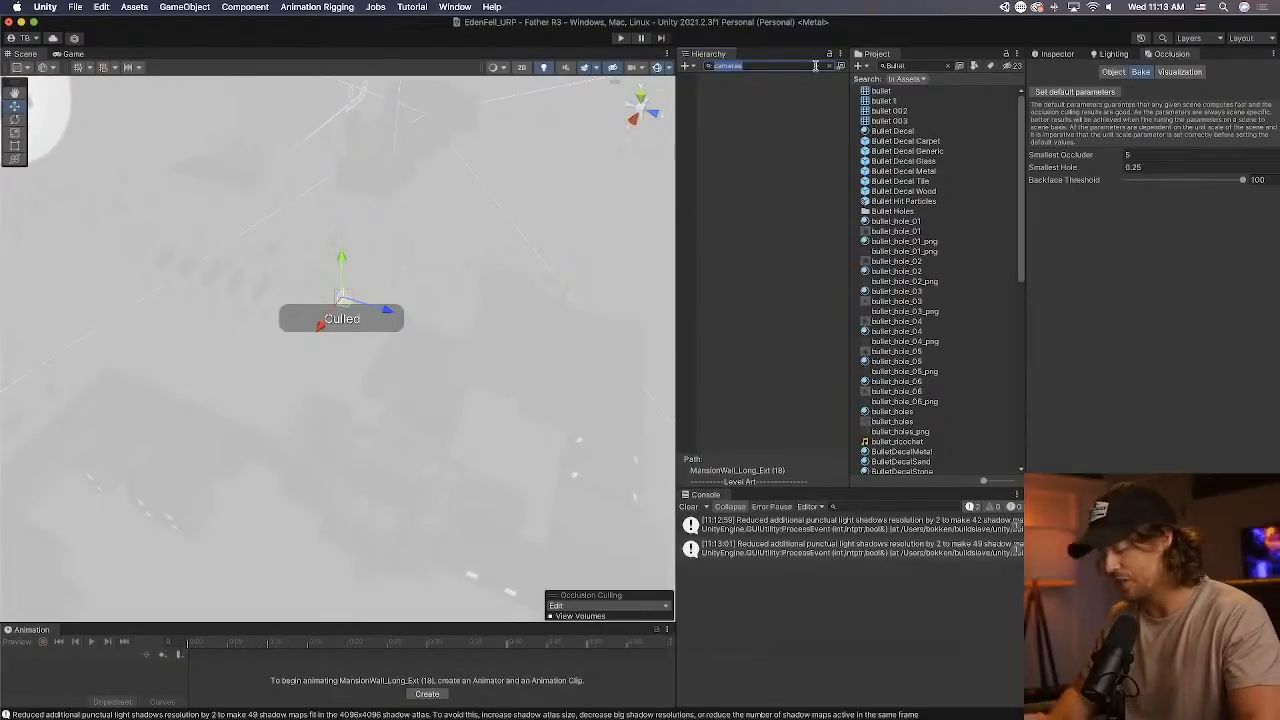
{"action": "type", "text": "camera"}
{"action": "left_click", "coordinate": [782, 88]}
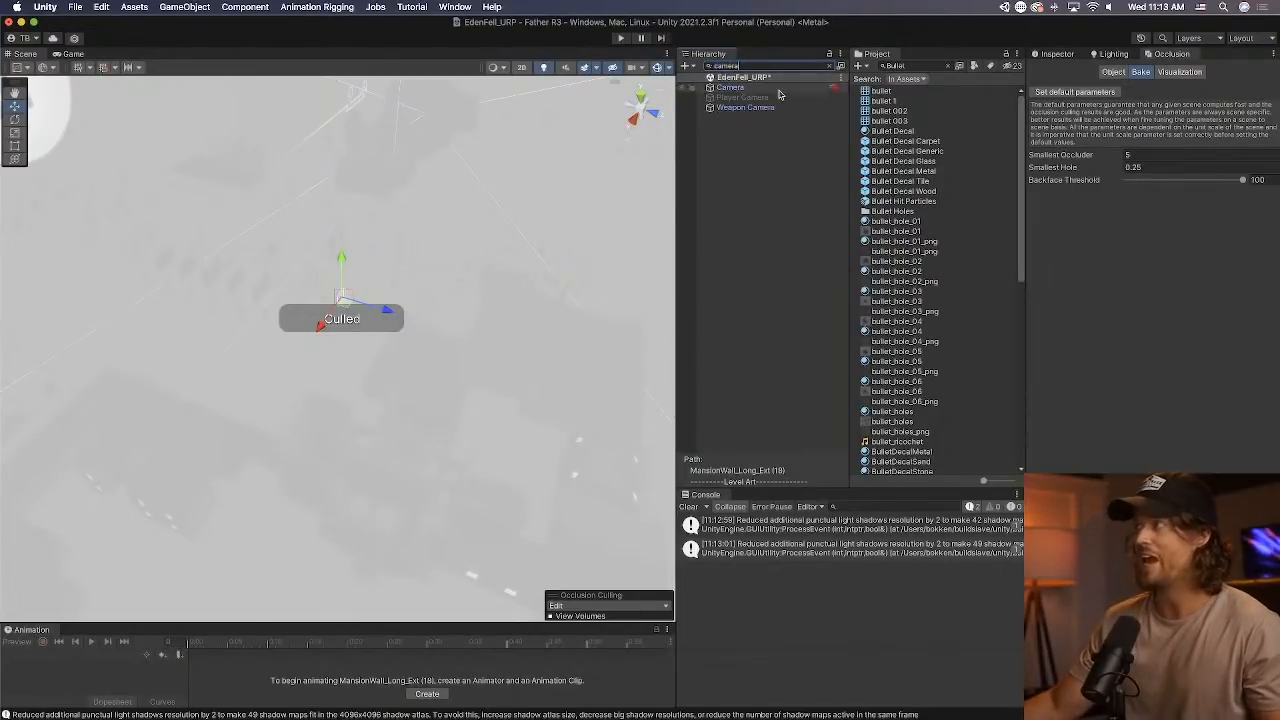
{"action": "left_click", "coordinate": [829, 66]}
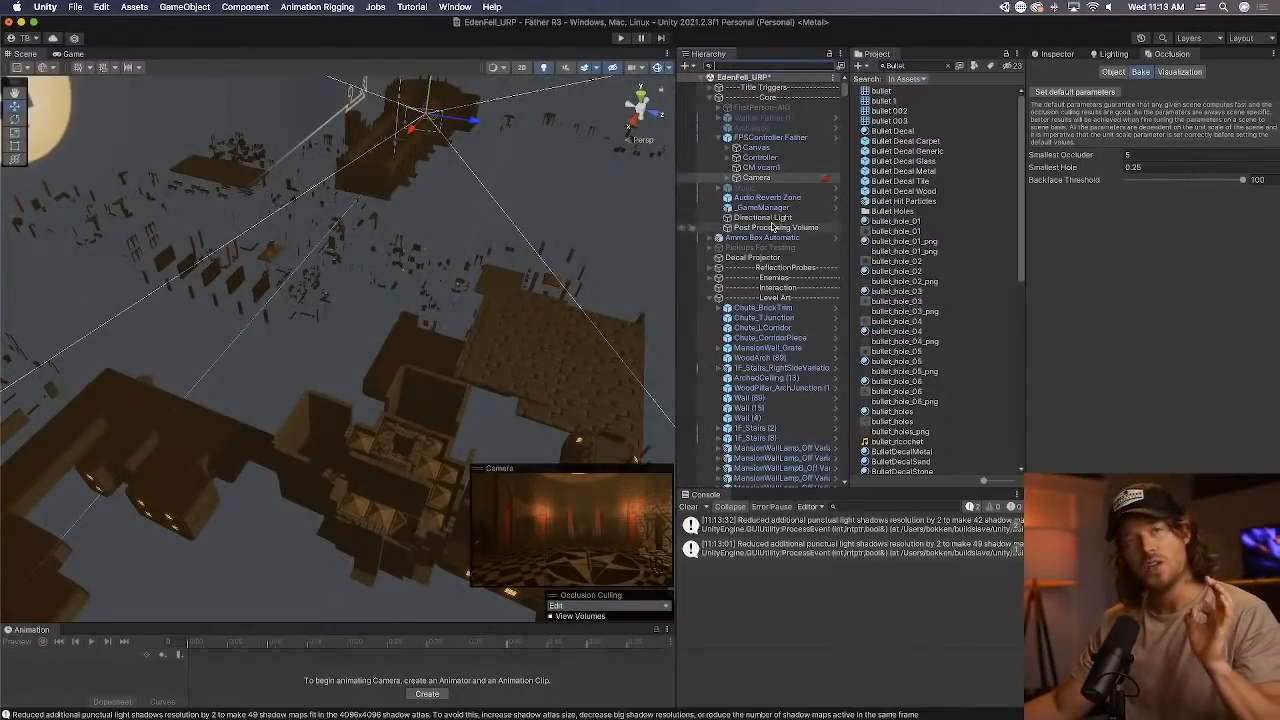
Review the selected Camera's component properties and show its occlusion culling visualization in the scene.
{"action": "left_click", "coordinate": [1058, 54]}
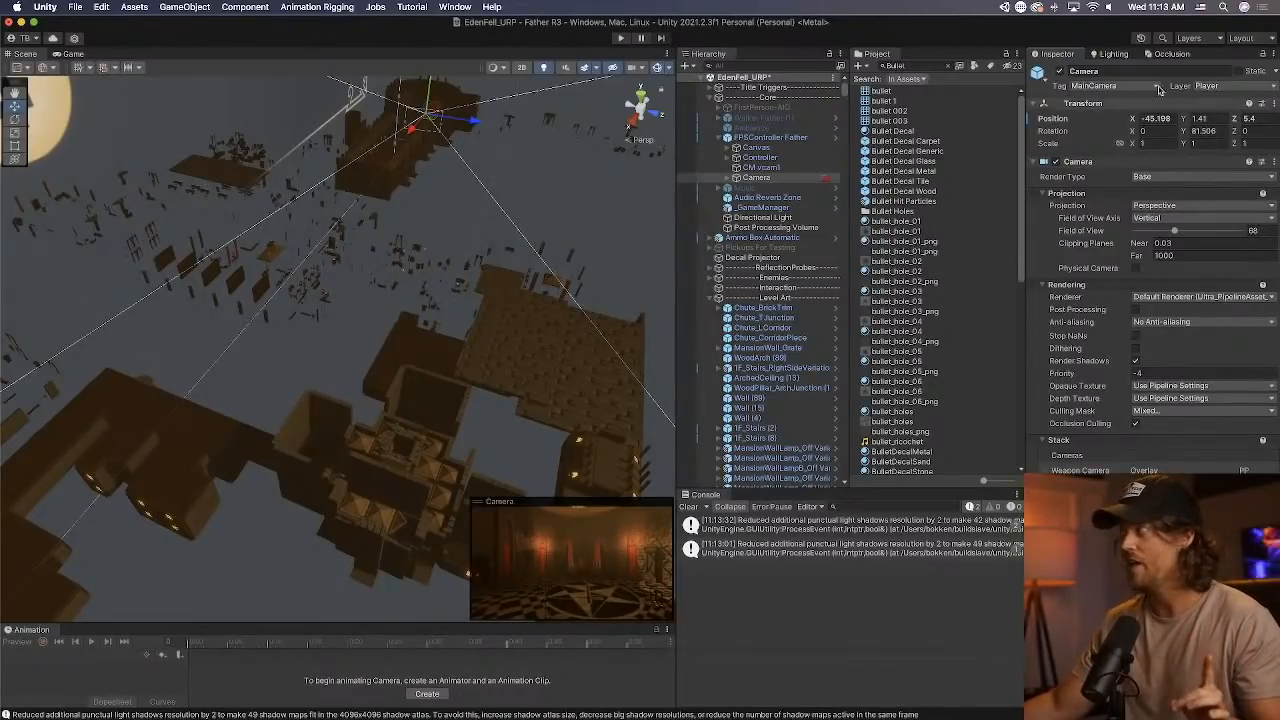
{"action": "left_click", "coordinate": [1166, 54]}
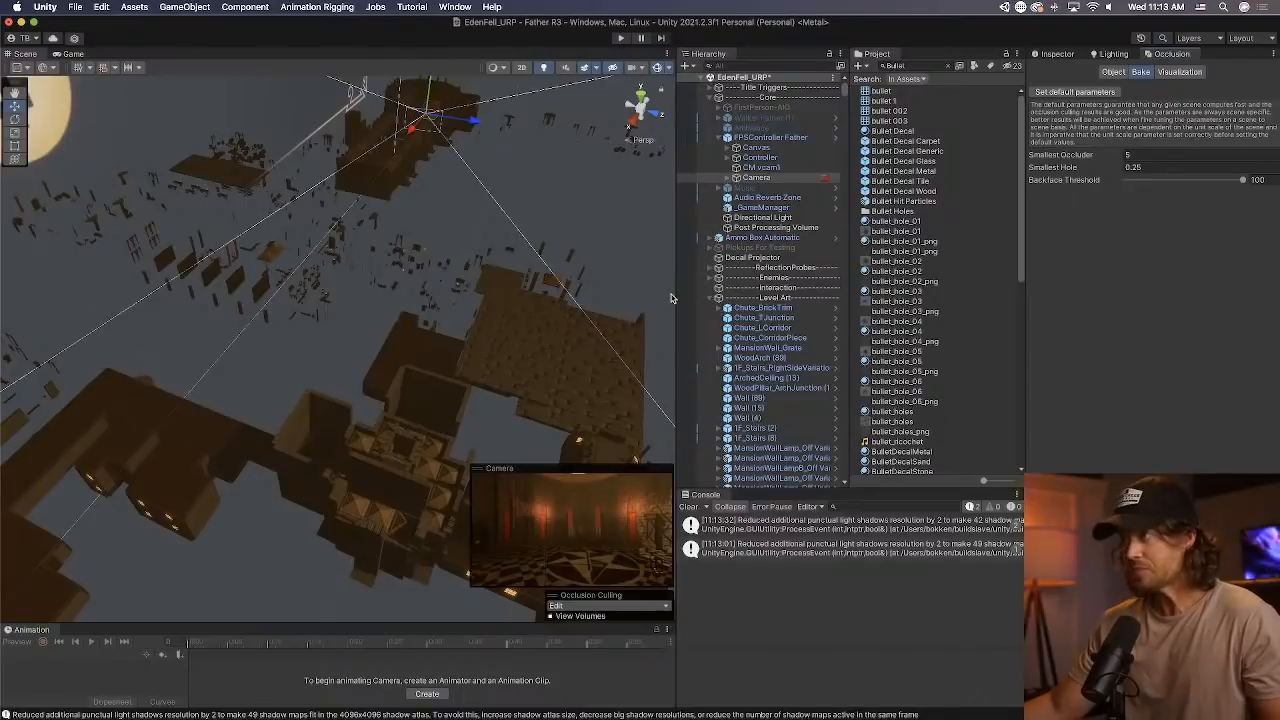
{"action": "left_click", "coordinate": [1172, 76]}
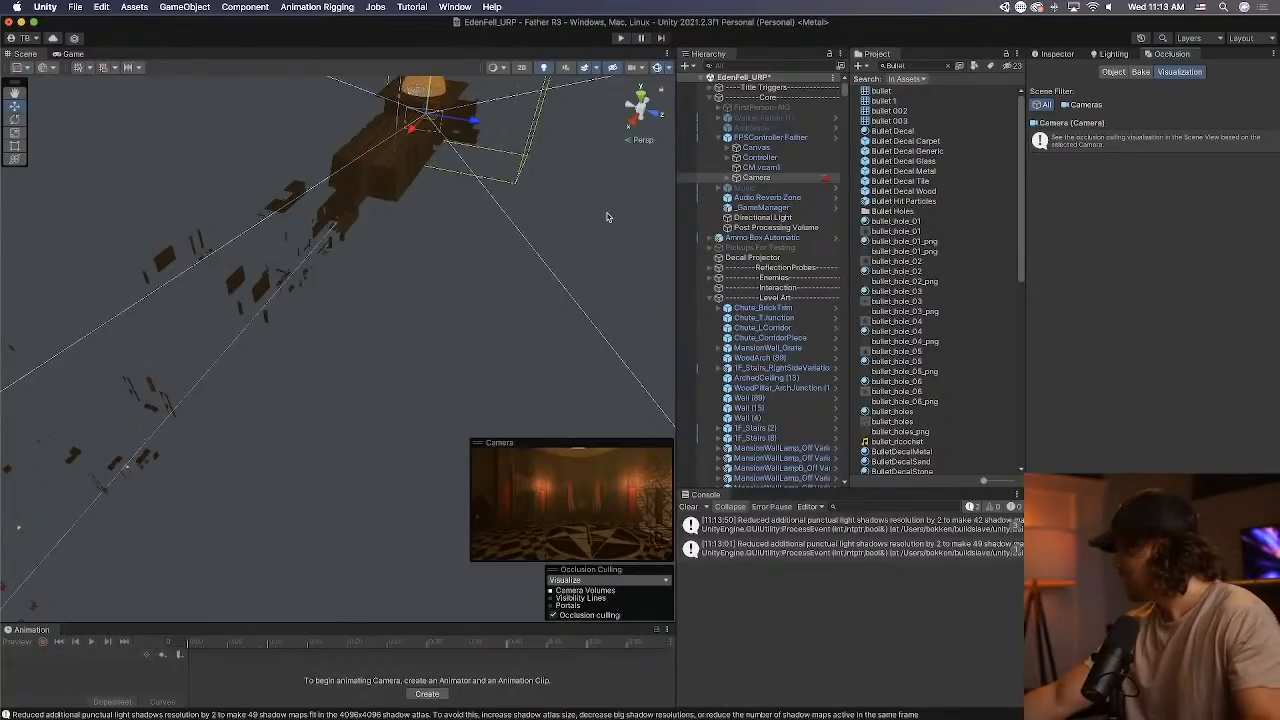
Start play mode and dock the Game view beside the Scene view so both are visible, giving the game focus.
{"action": "left_click", "coordinate": [623, 38]}
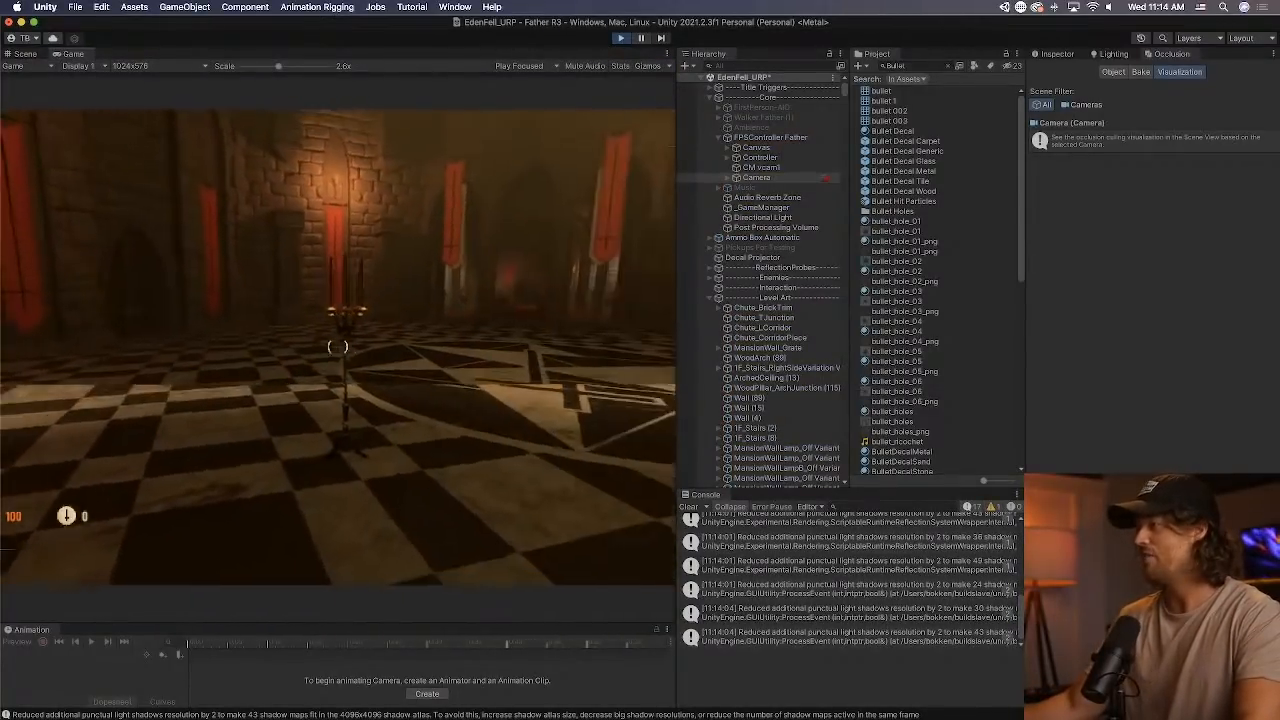
{"action": "key", "text": "Escape"}
{"action": "left_click_drag", "start_coordinate": [72, 53], "coordinate": [584, 388]}
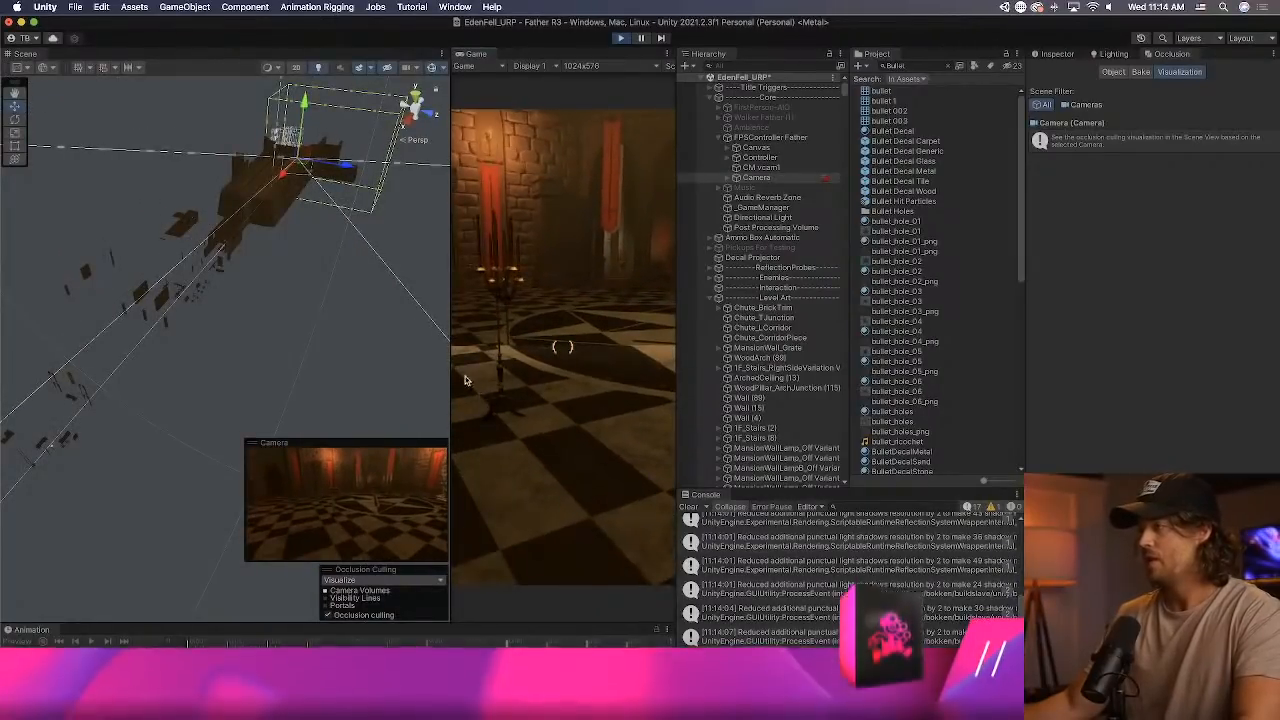
{"action": "left_click", "coordinate": [517, 367]}
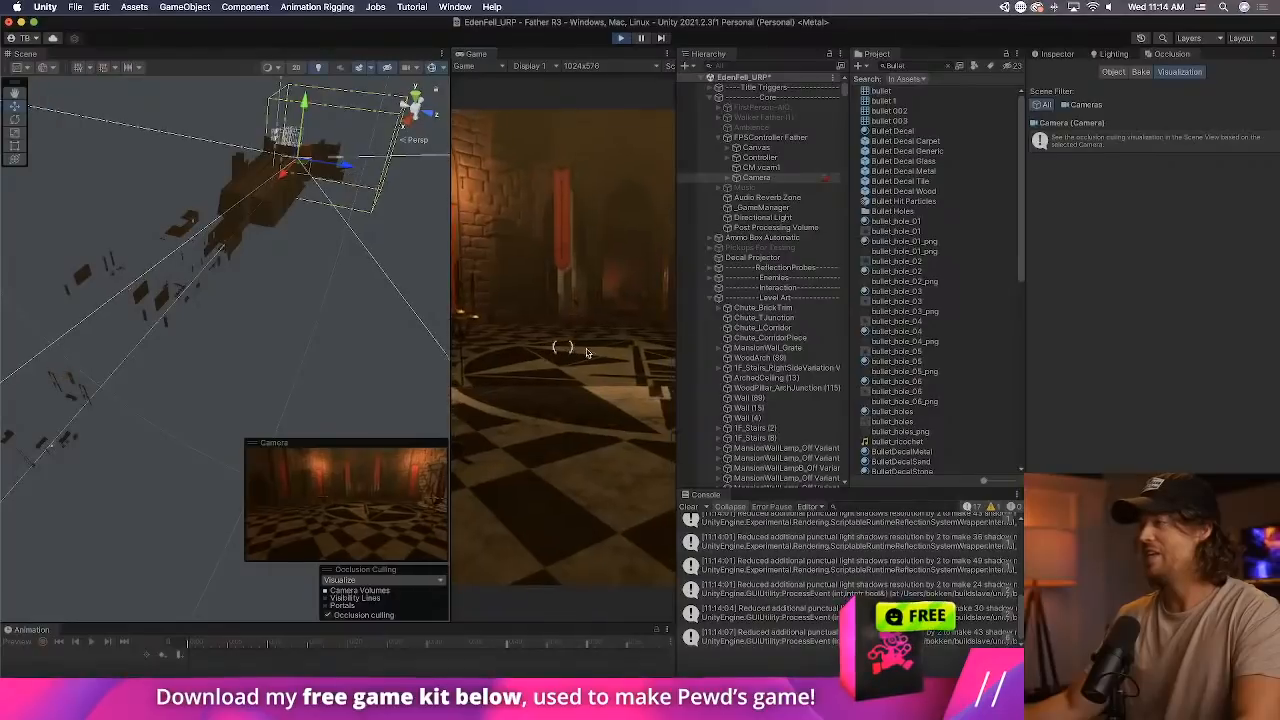
Walk the player through the hall, doors and mansion corridors in play mode, examining which geometry the Scene view culls for the camera.
{"action": "key", "text": "w"}
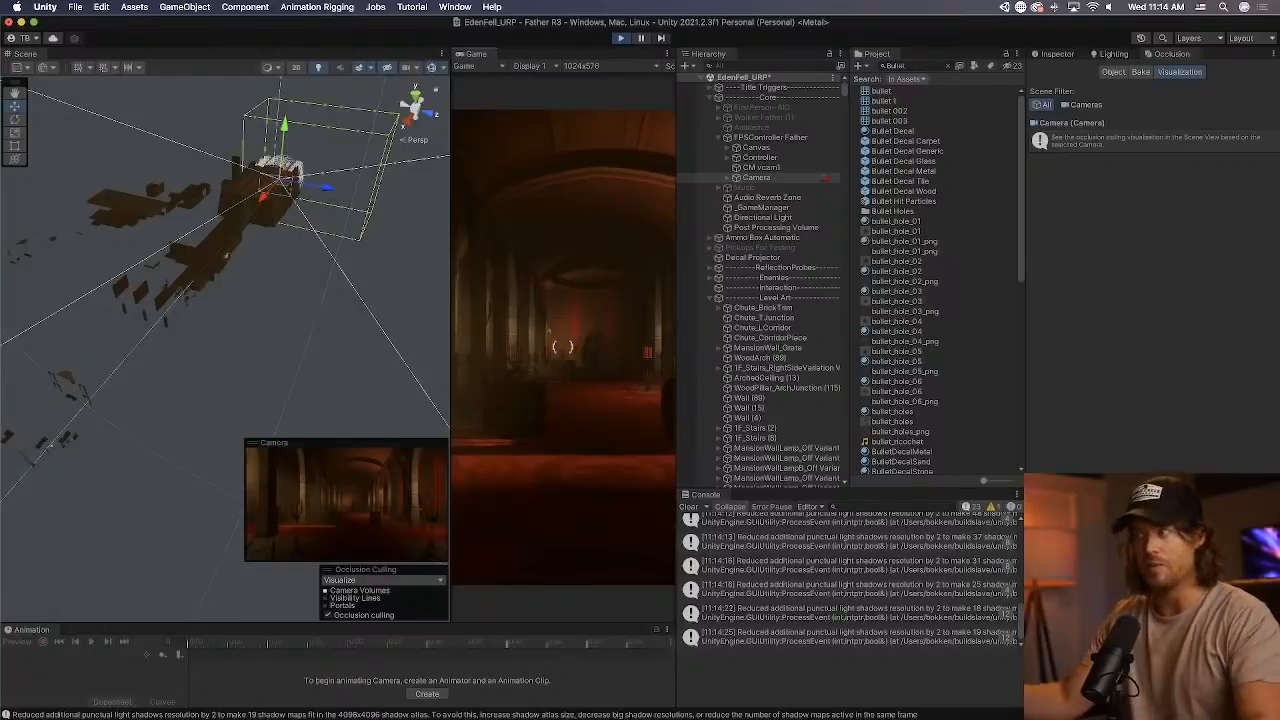
{"action": "key", "text": "w"}
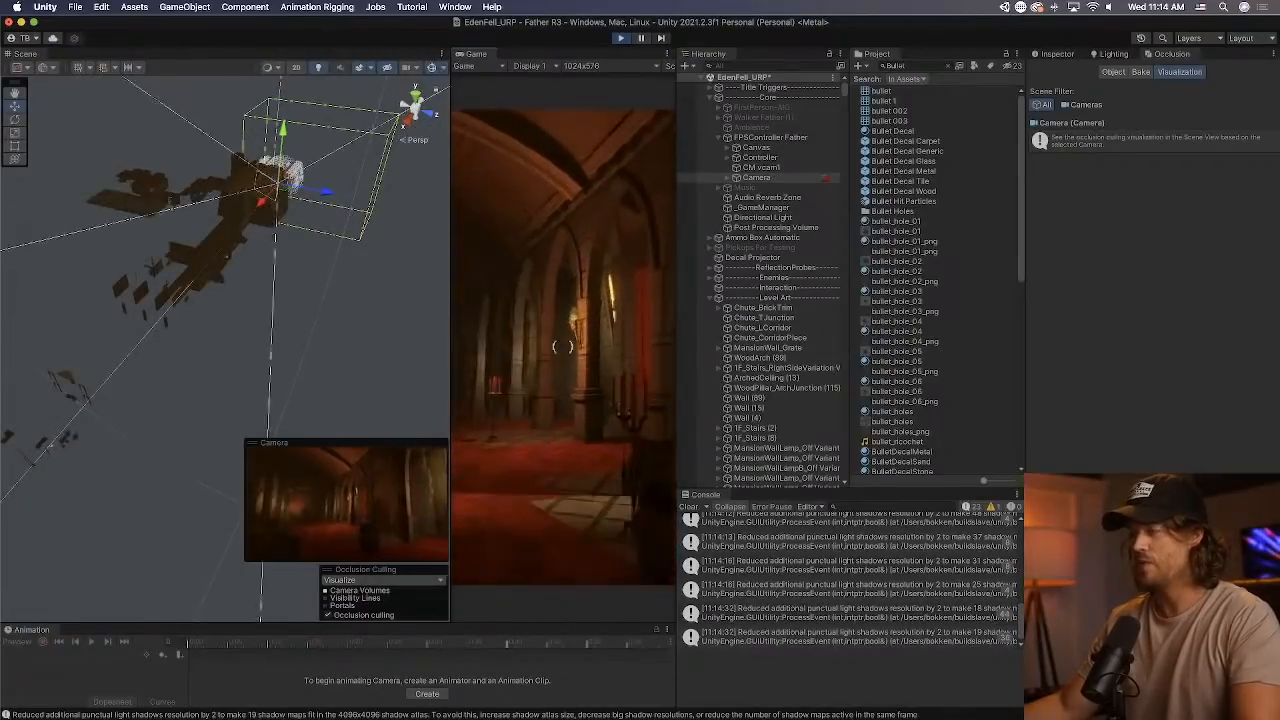
{"action": "key", "text": "w"}
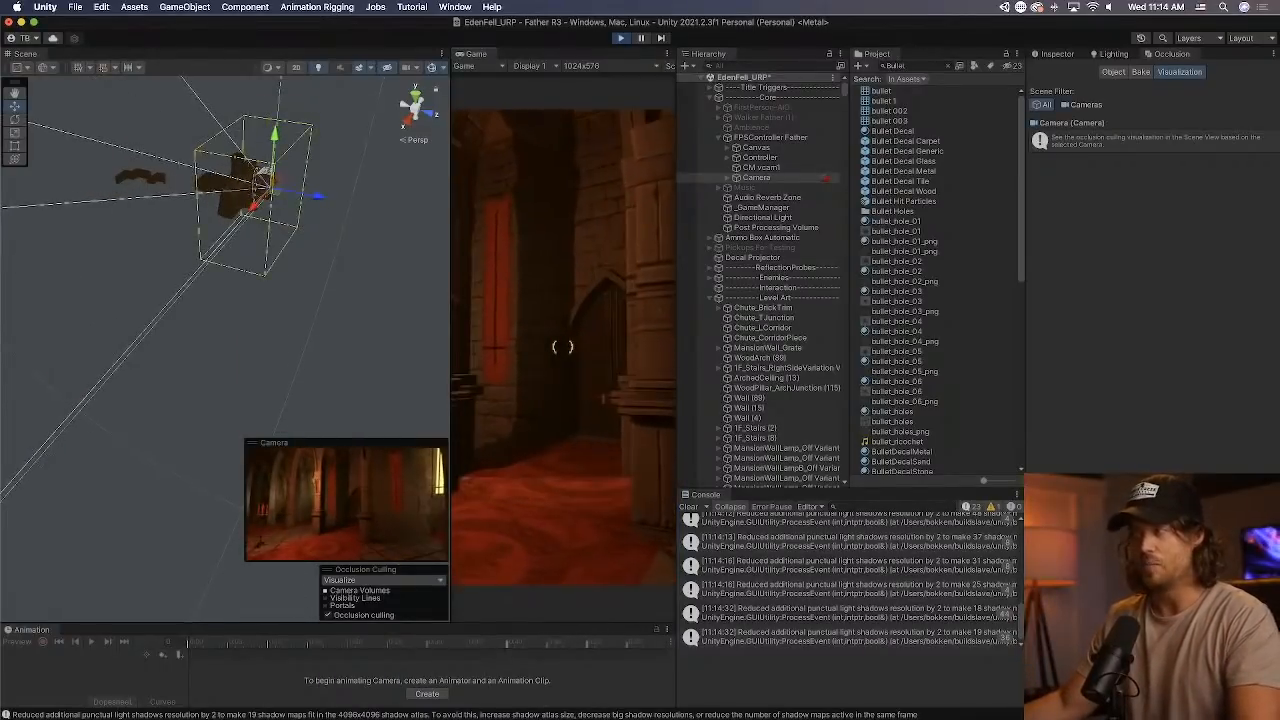
{"action": "key", "text": "w"}
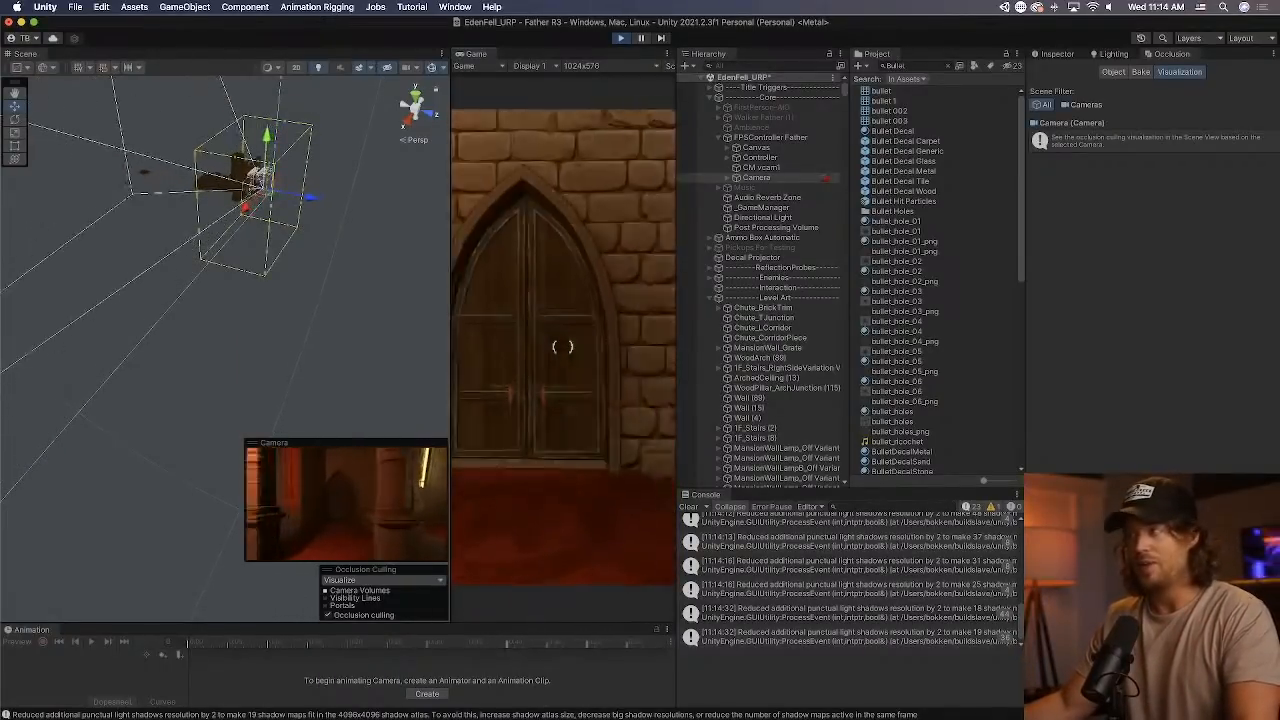
{"action": "key", "text": "w"}
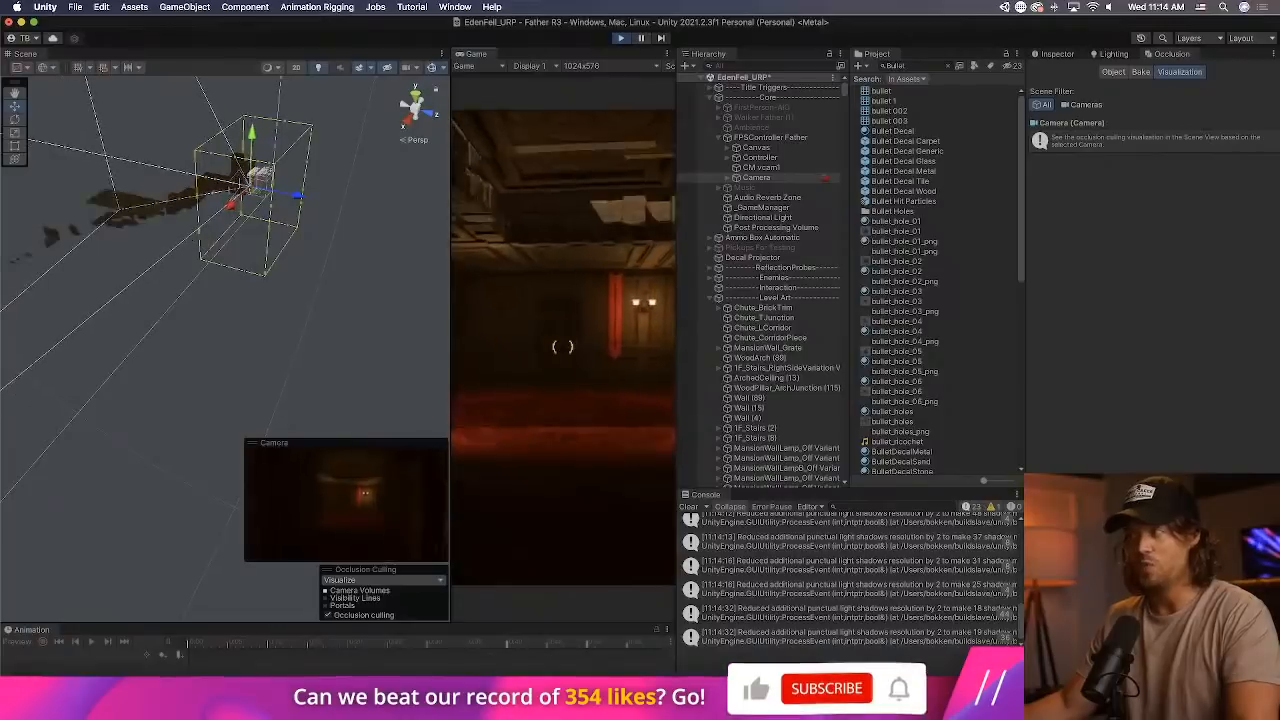
{"action": "key", "text": "w"}
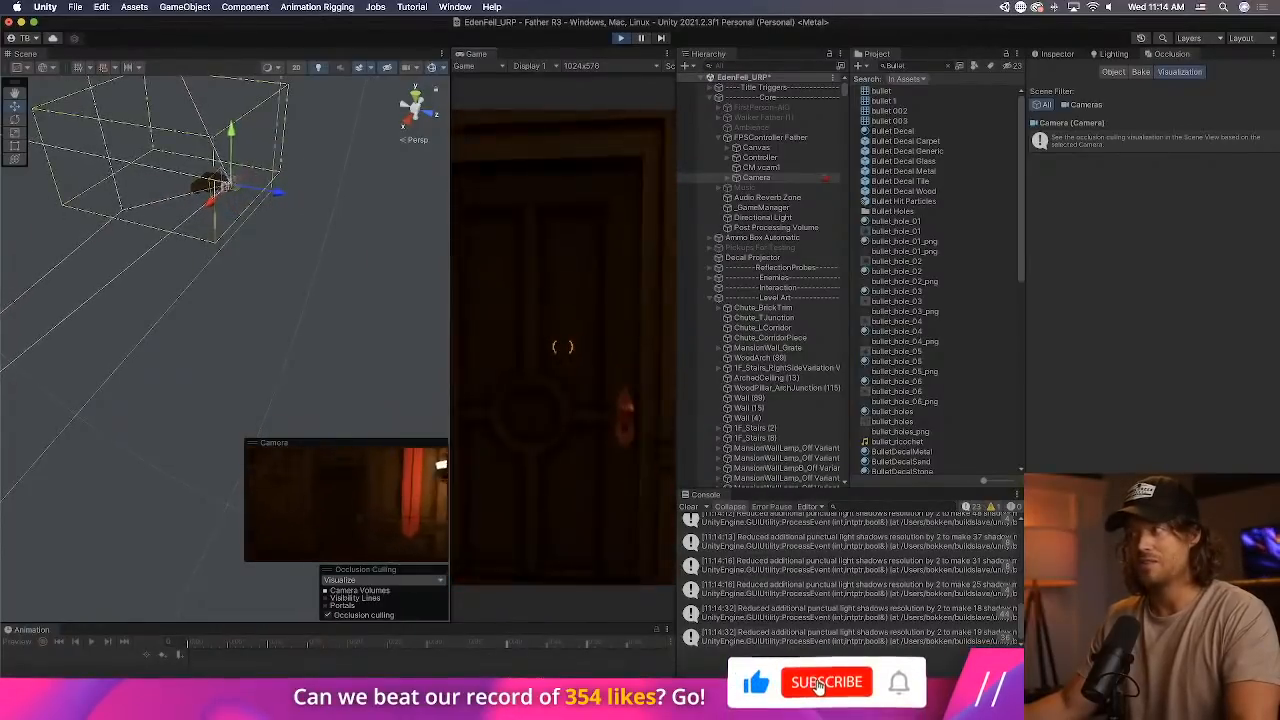
{"action": "key", "text": "w"}
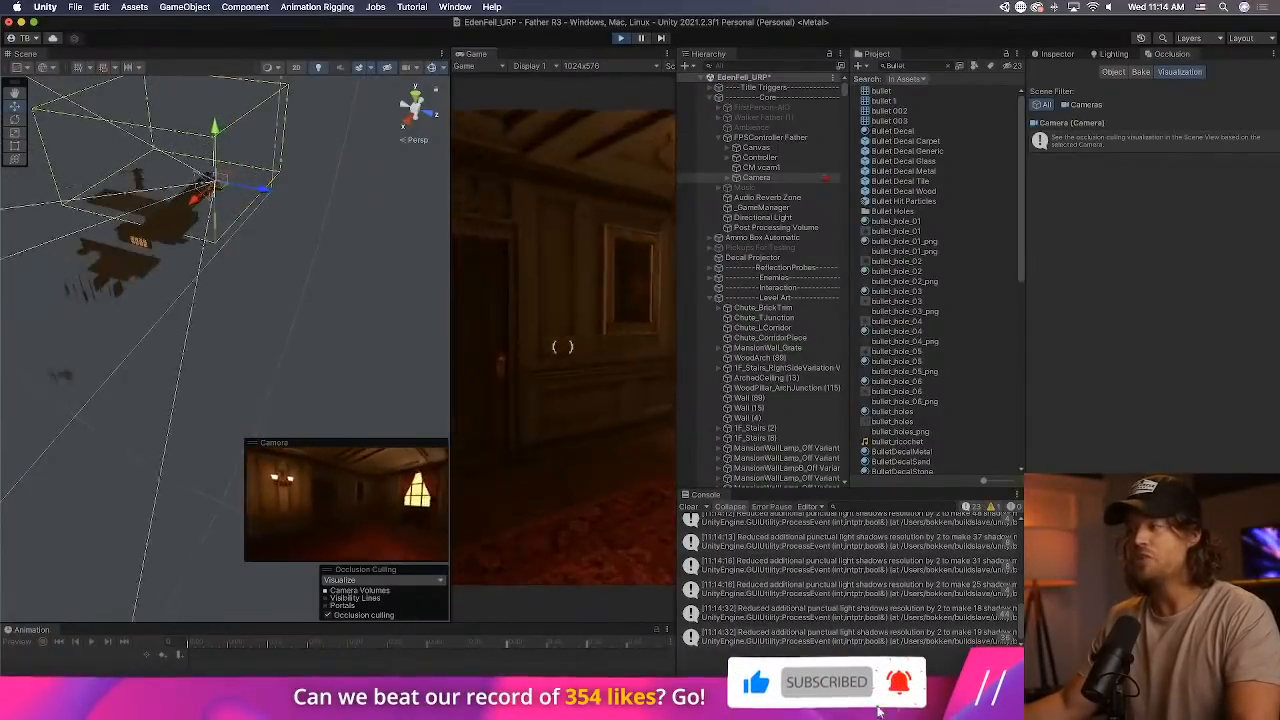
{"action": "key", "text": "e"}
{"action": "key", "text": "w"}
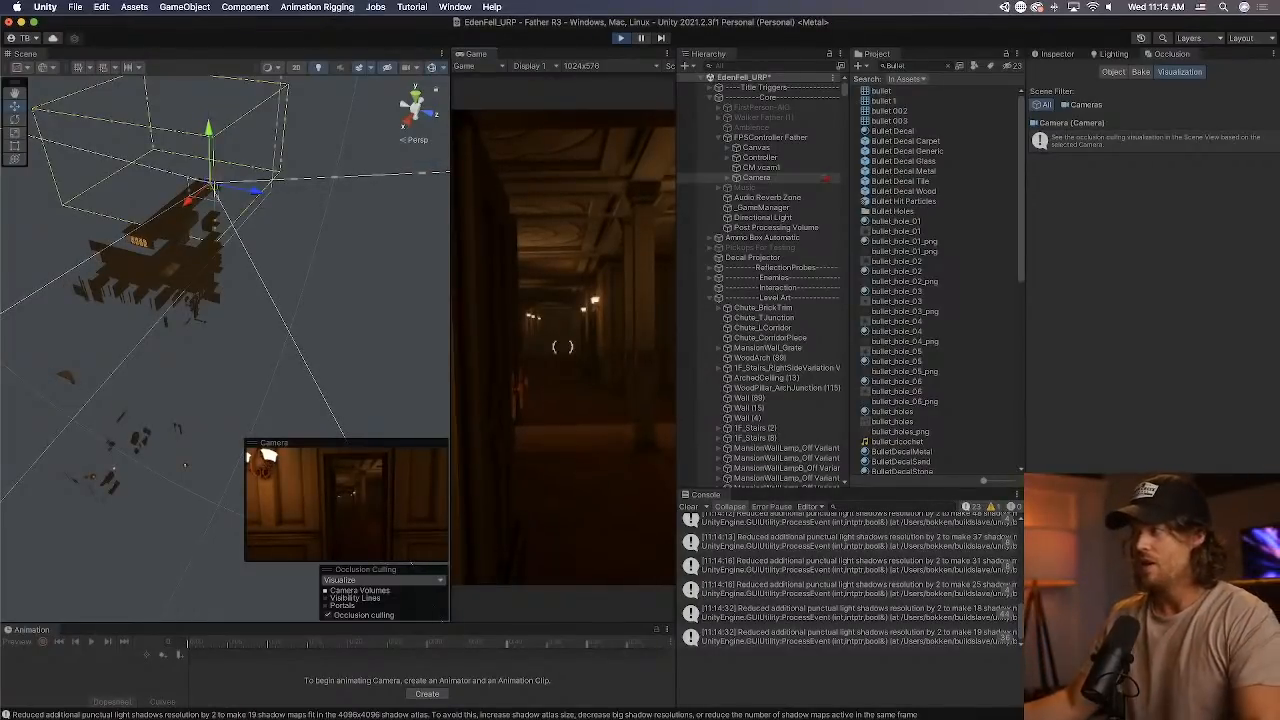
{"action": "key", "text": "w"}
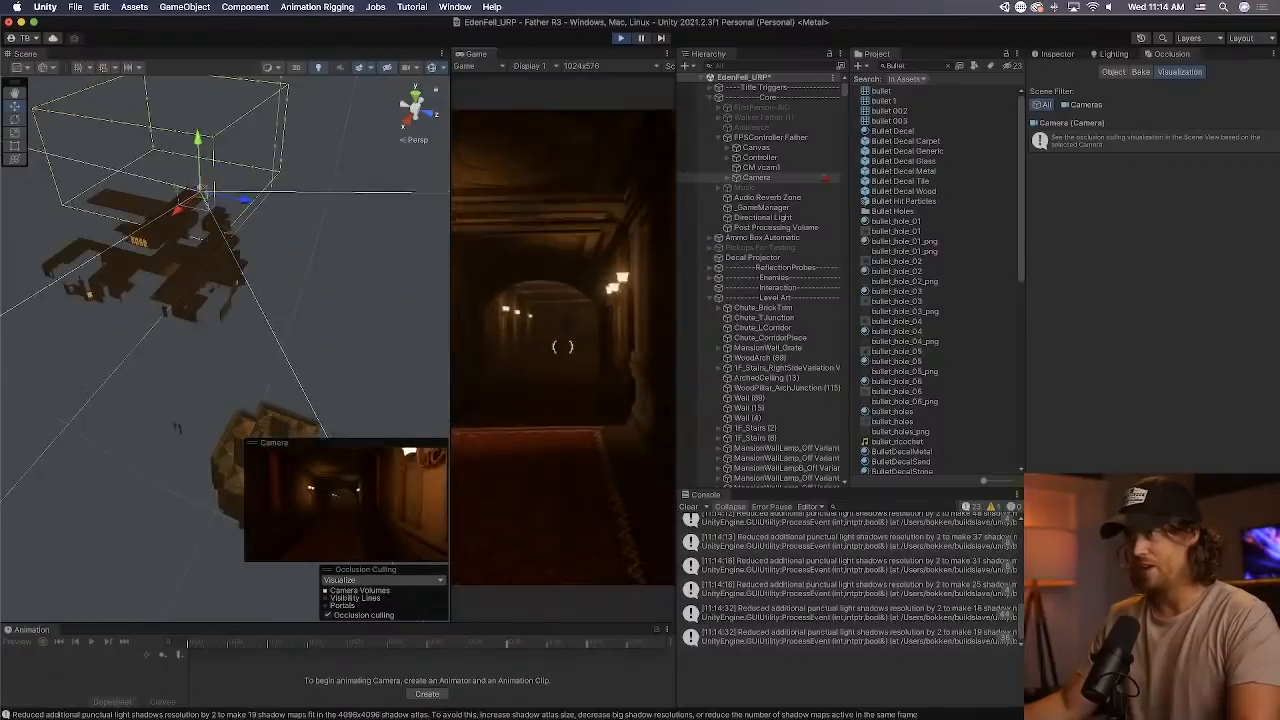
{"action": "key", "text": "w"}
{"action": "key", "text": "w"}
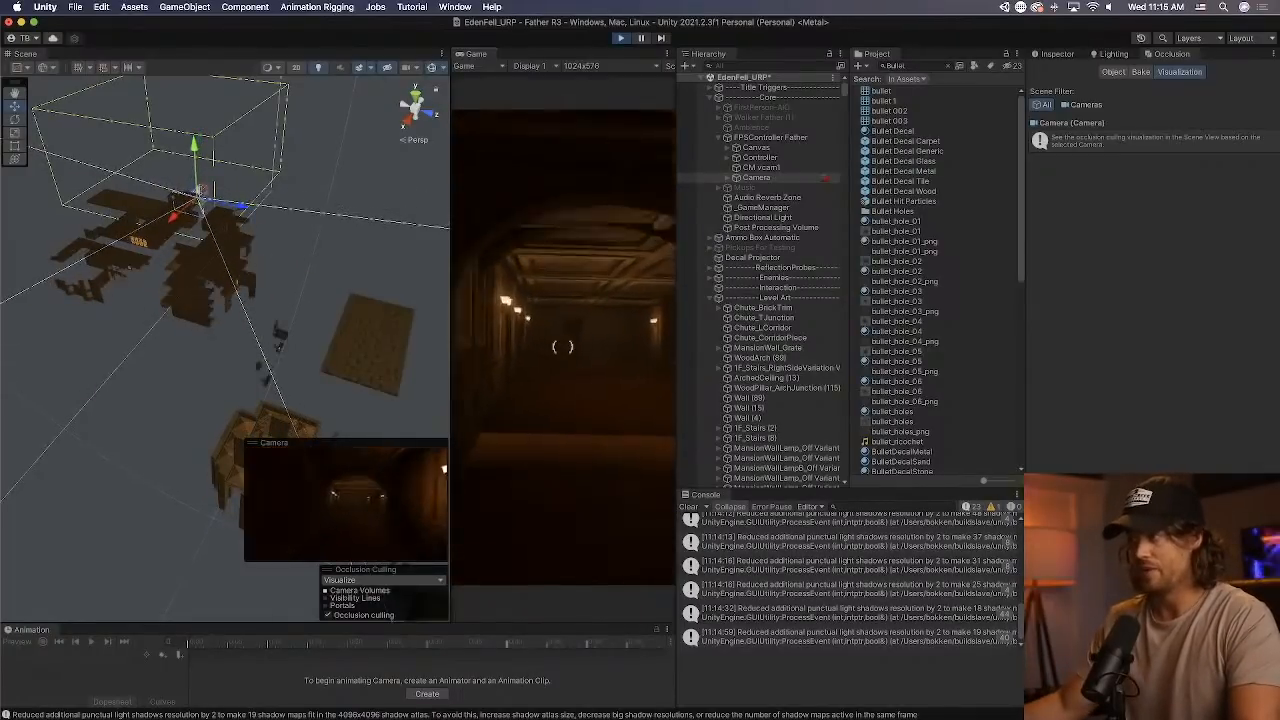
{"action": "key", "text": "w"}
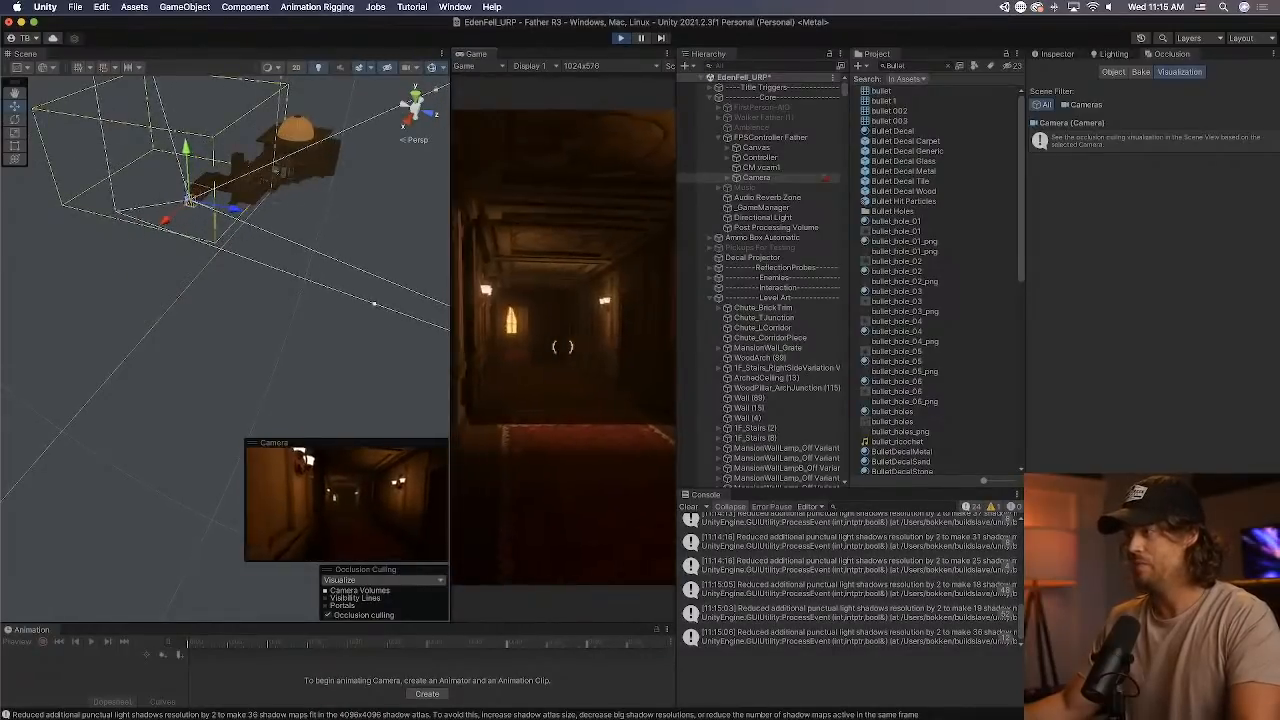
{"action": "key", "text": "w"}
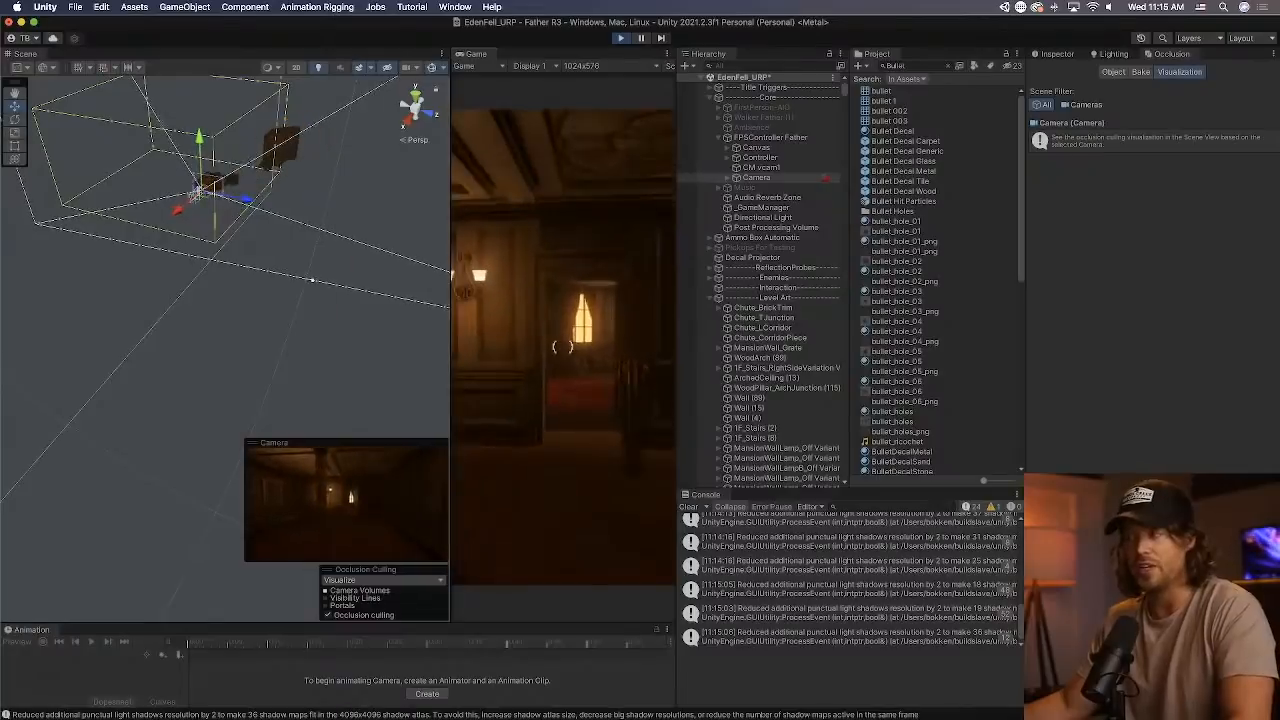
{"action": "key", "text": "w"}
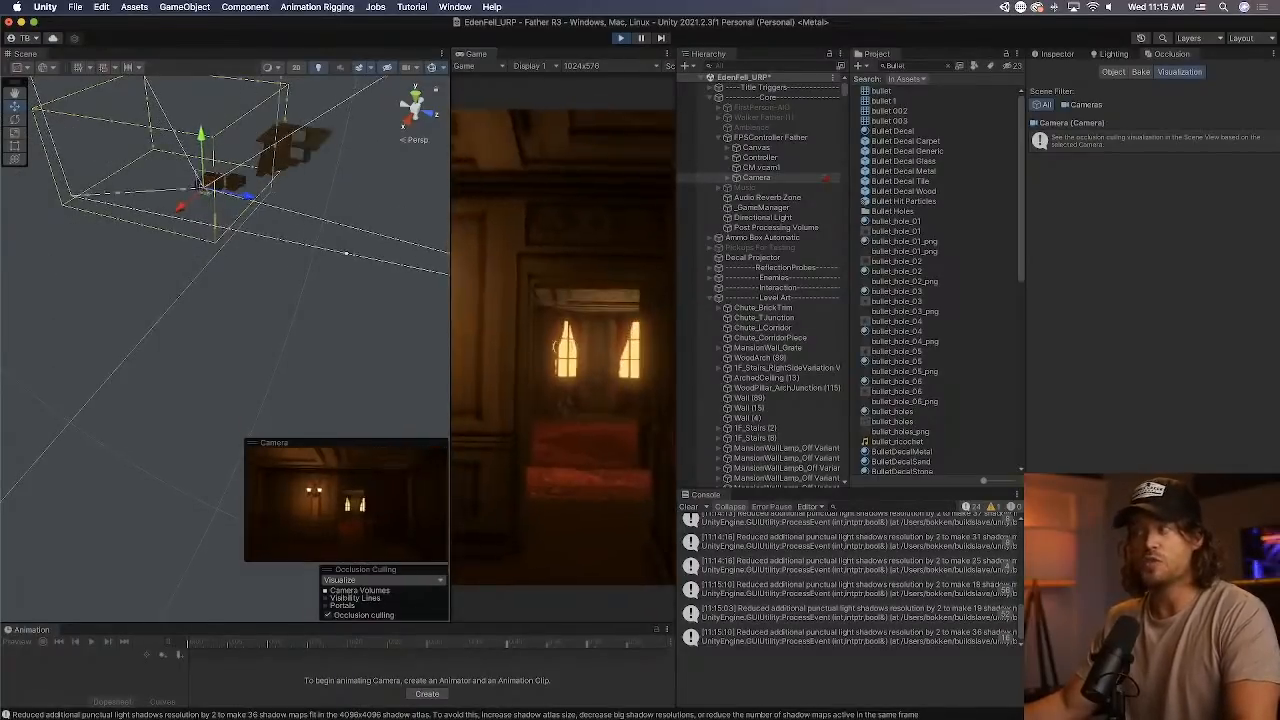
{"action": "key", "text": "w"}
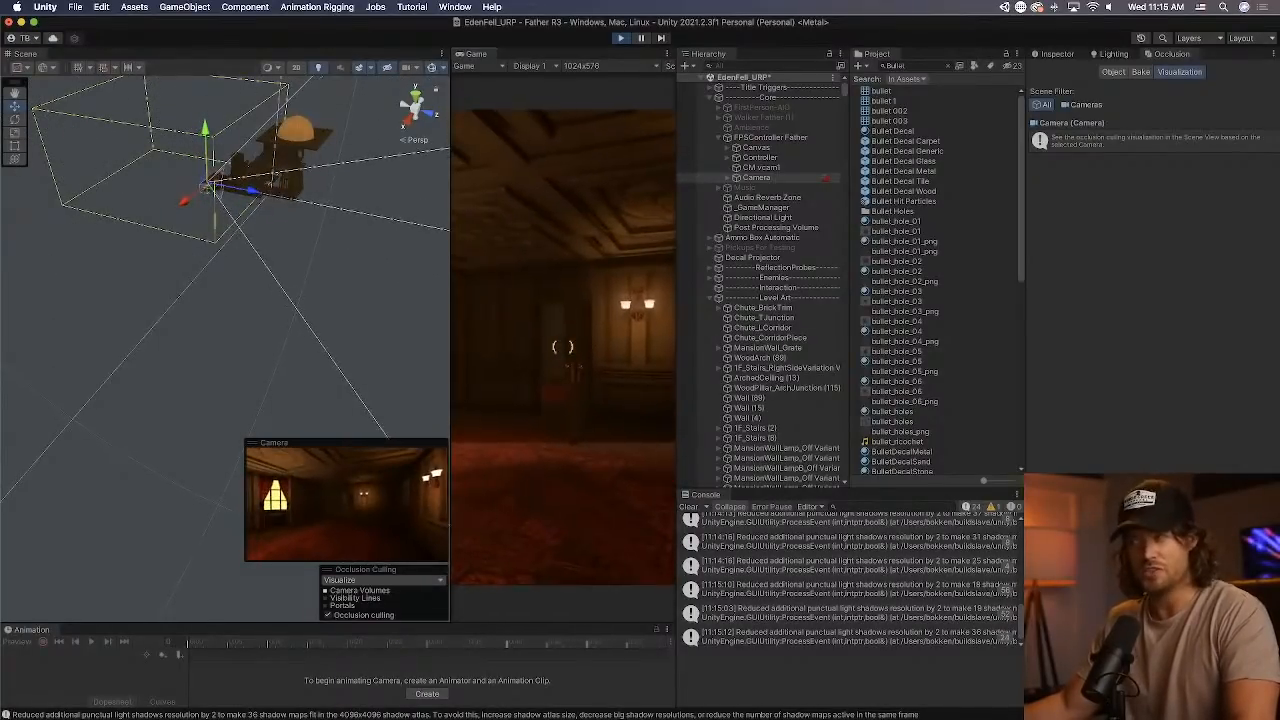
{"action": "key", "text": "w"}
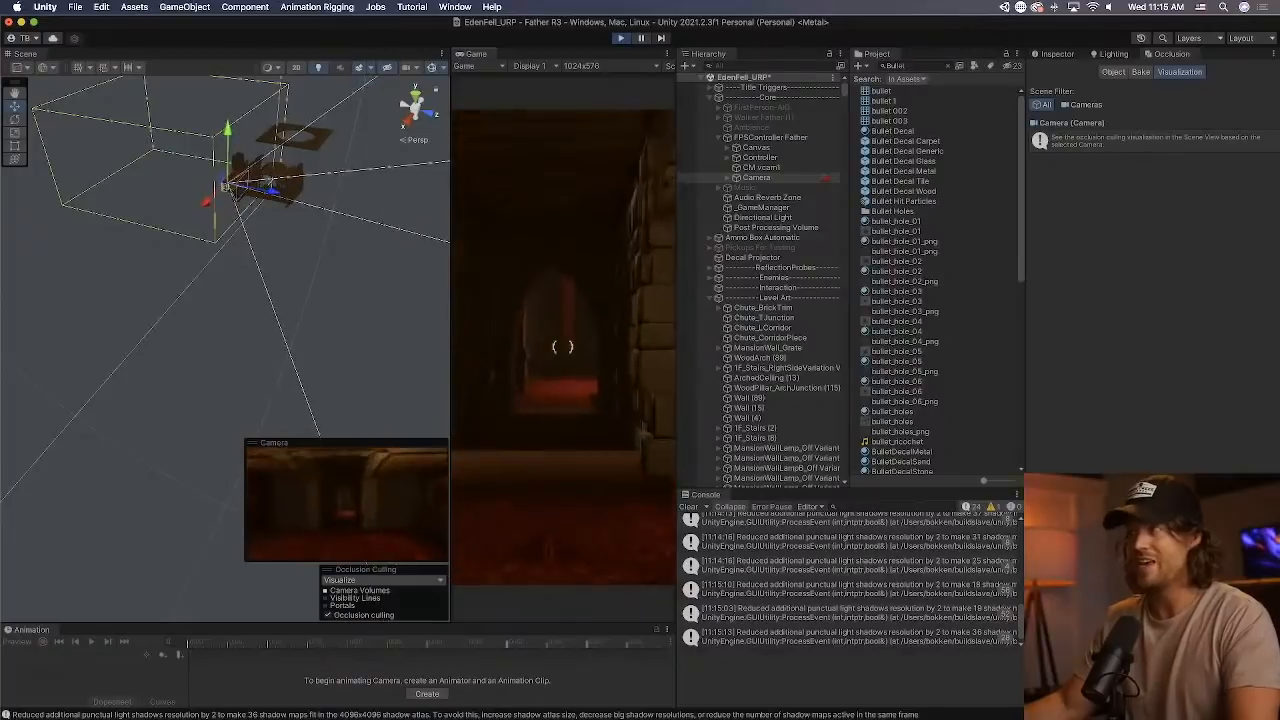
{"action": "key", "text": "w"}
Widen the Game view beside the Scene view and exit play mode.
{"action": "left_click", "coordinate": [434, 282]}
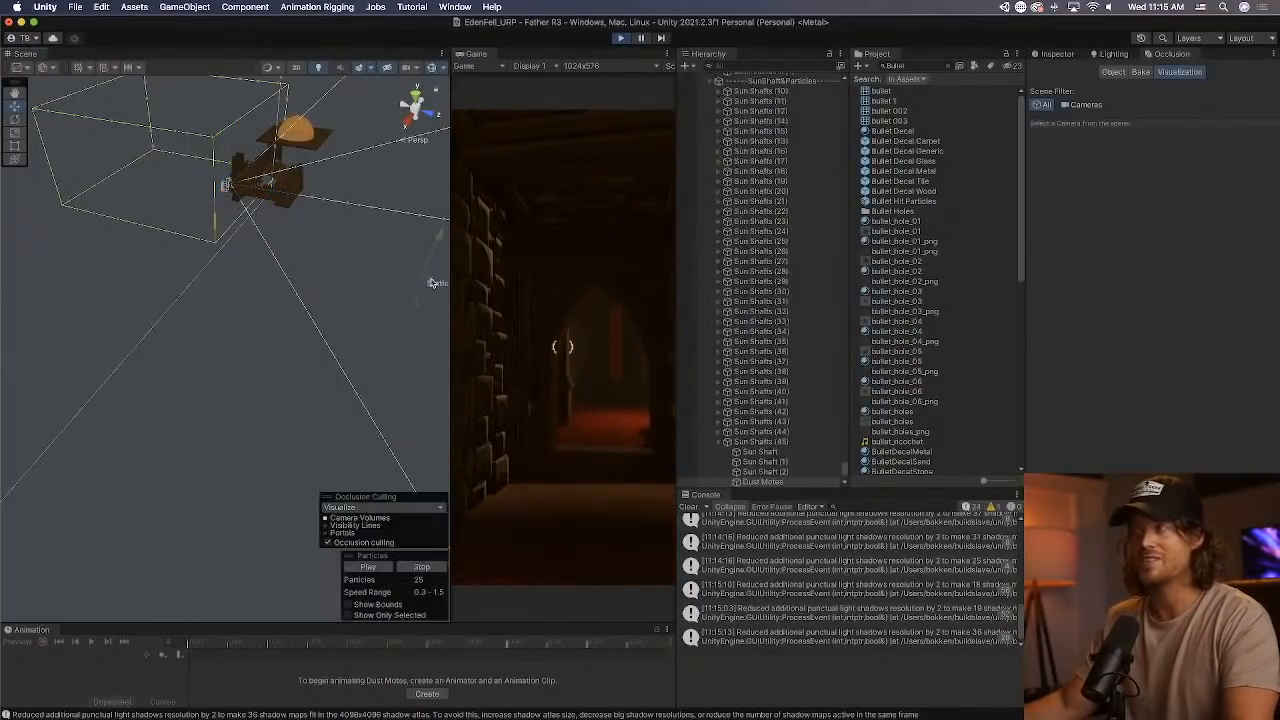
{"action": "left_click_drag", "start_coordinate": [448, 273], "coordinate": [384, 273]}
{"action": "left_click", "coordinate": [619, 38]}
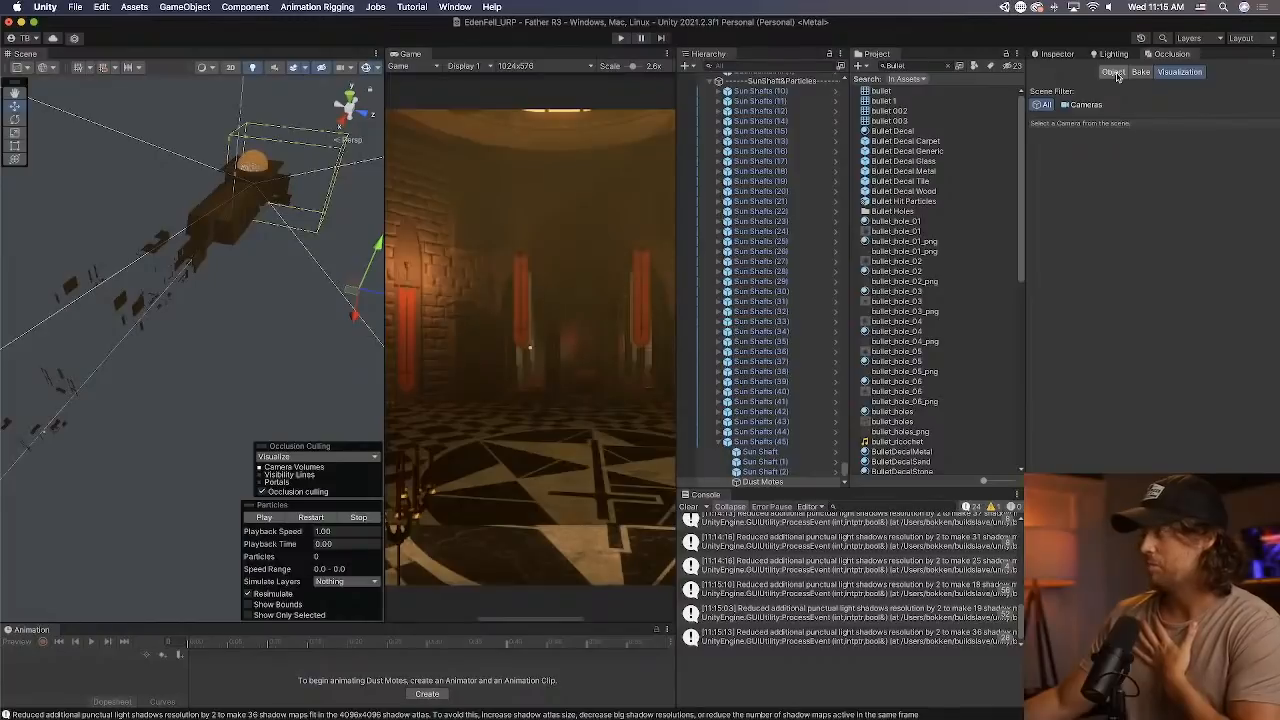
Show the Occlusion object settings, select Sun Shafts (13) in the hierarchy, and show its component properties.
{"action": "left_click", "coordinate": [1113, 72]}
{"action": "left_click", "coordinate": [810, 141]}
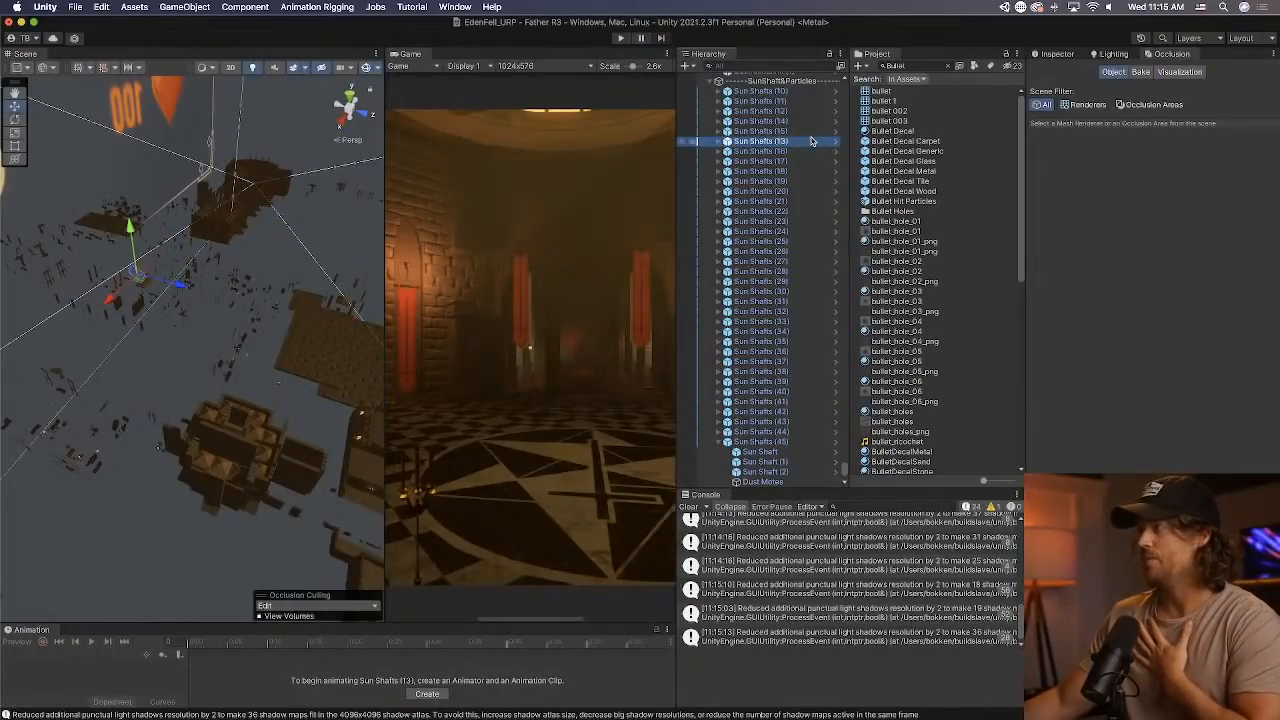
{"action": "left_click", "coordinate": [1055, 54]}
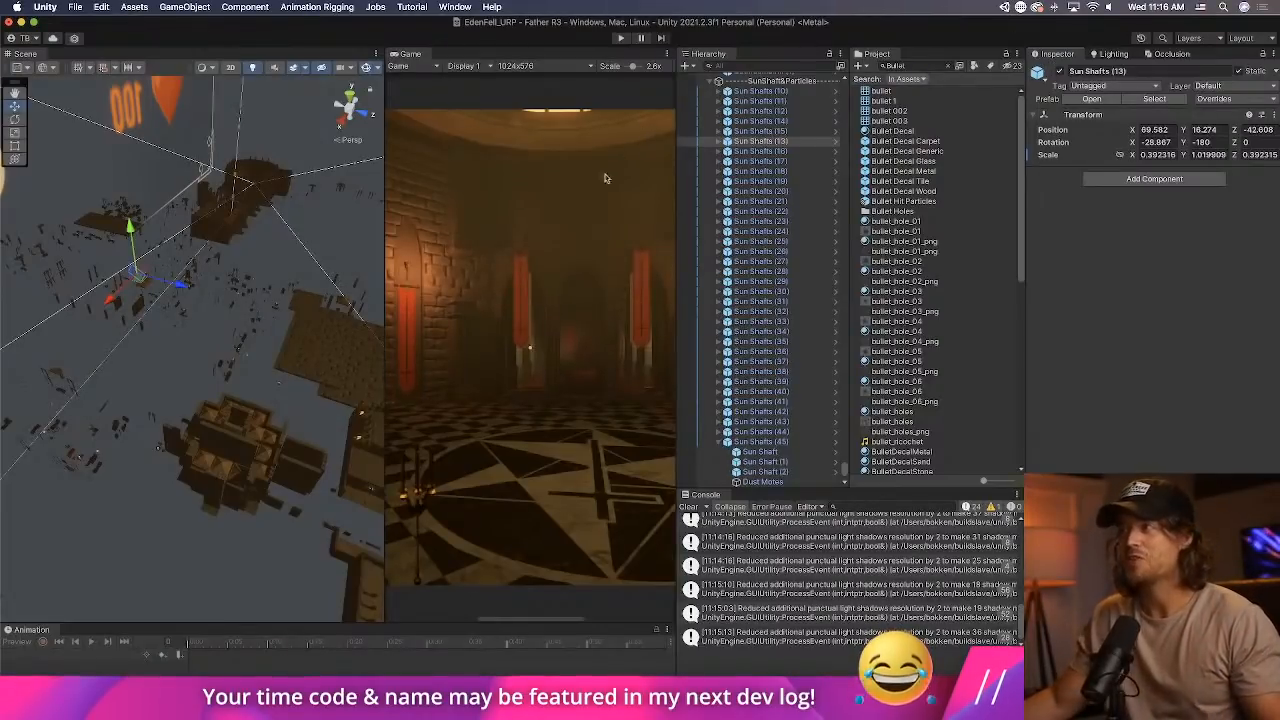
Widen the Scene view beside the Game view and open the Lighting settings.
{"action": "left_click_drag", "start_coordinate": [385, 249], "coordinate": [535, 250]}
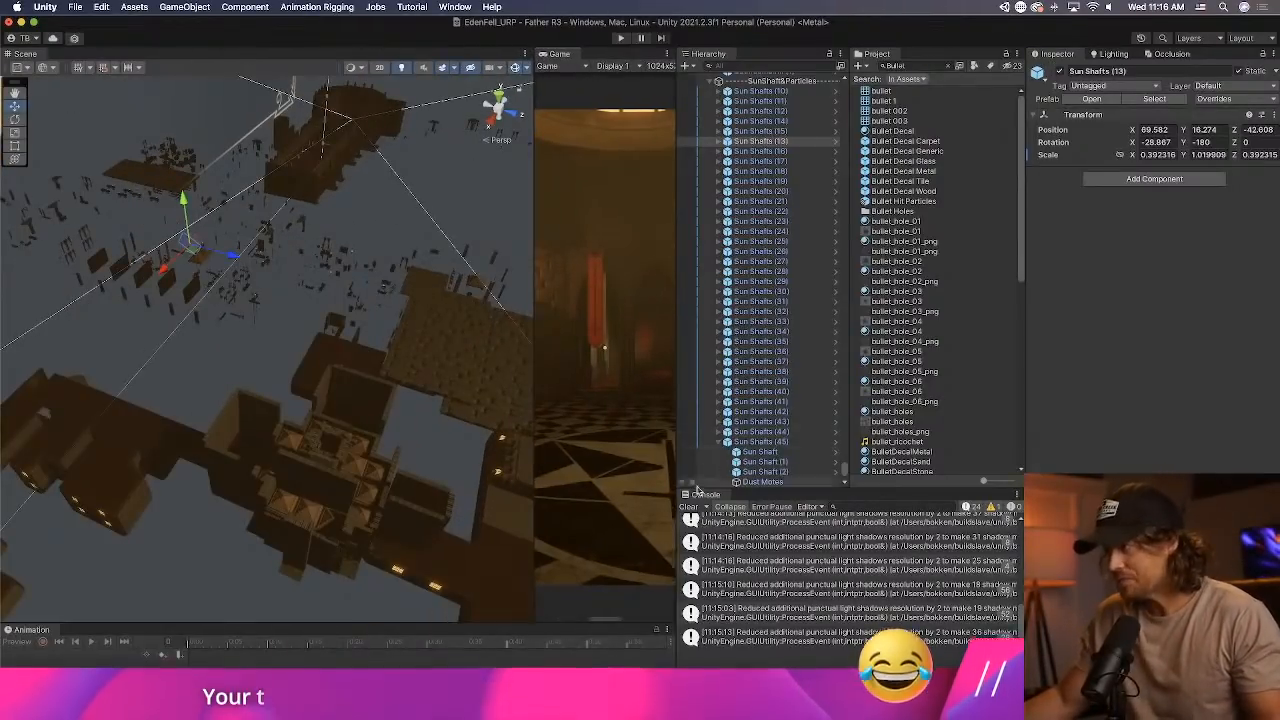
{"action": "right_click_drag", "start_coordinate": [372, 394], "coordinate": [271, 374]}
{"action": "left_click", "coordinate": [455, 7]}
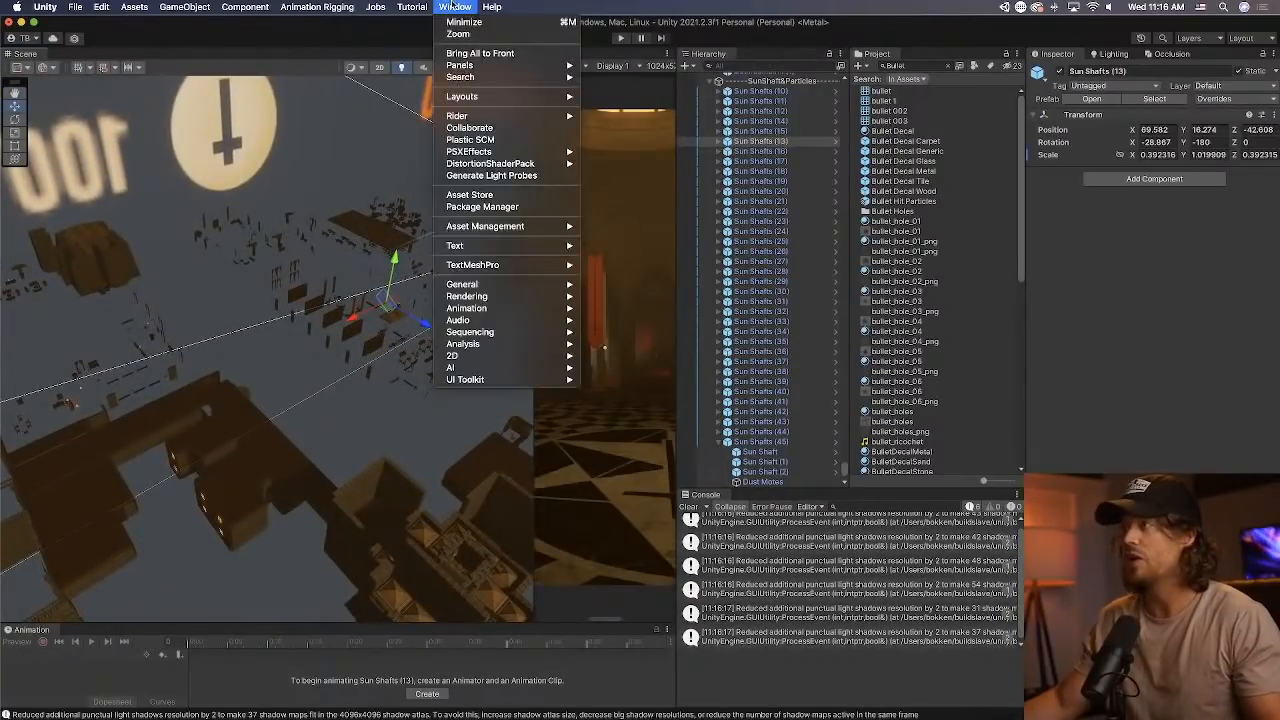
{"action": "mouse_move", "coordinate": [512, 290]}
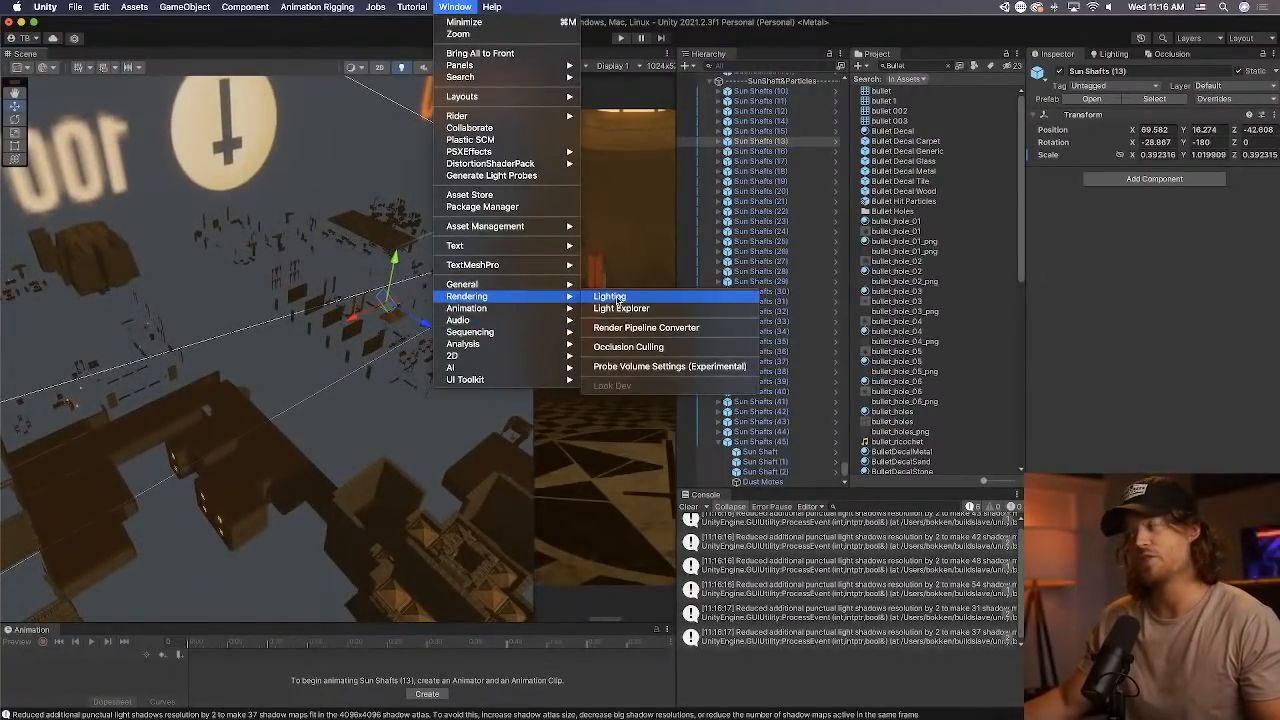
{"action": "left_click", "coordinate": [615, 296]}
Open the Light Explorer, reposition its window over the editor and enlarge it to show more of the light list.
{"action": "left_click", "coordinate": [455, 7]}
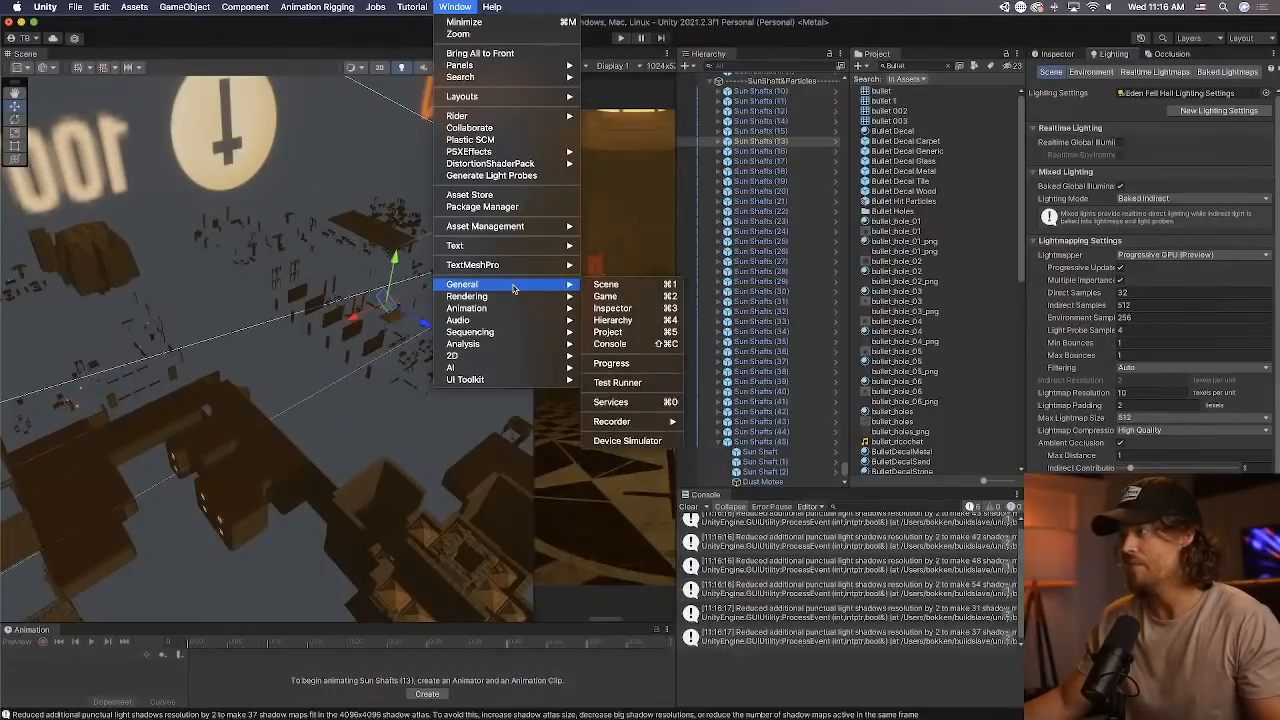
{"action": "mouse_move", "coordinate": [505, 299]}
{"action": "left_click", "coordinate": [632, 309]}
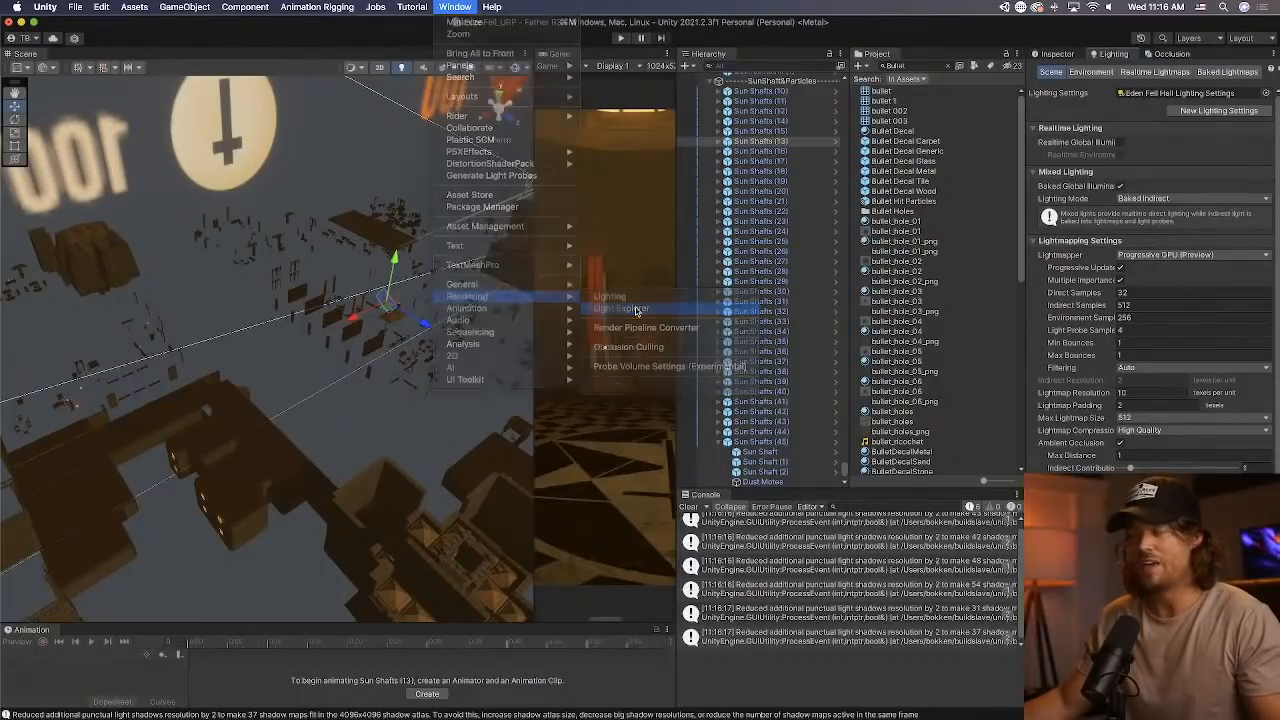
{"action": "left_click_drag", "start_coordinate": [707, 305], "coordinate": [327, 121]}
{"action": "left_click_drag", "start_coordinate": [577, 483], "coordinate": [1122, 650]}
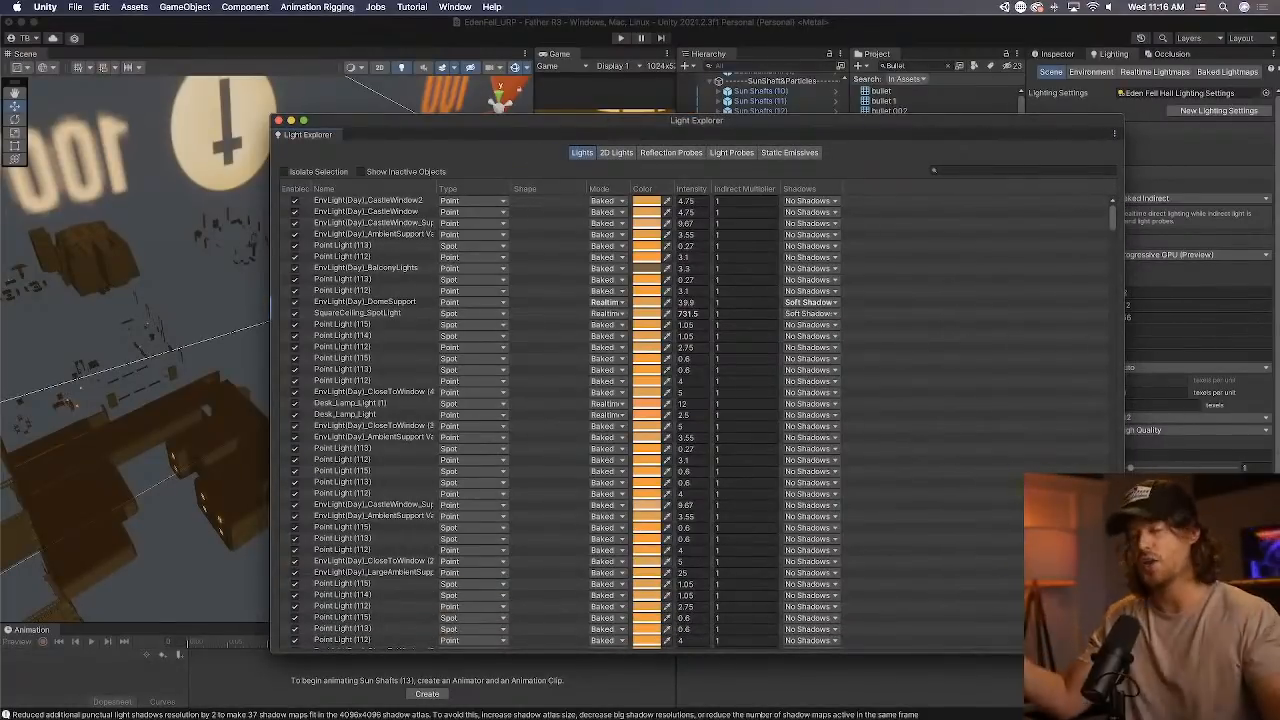
Sort the scene's lights by Mode and look through the list, examining each light's type, mode, intensity and shadow setting.
{"action": "scroll", "coordinate": [577, 466], "scroll_direction": "down", "scroll_amount": 10}
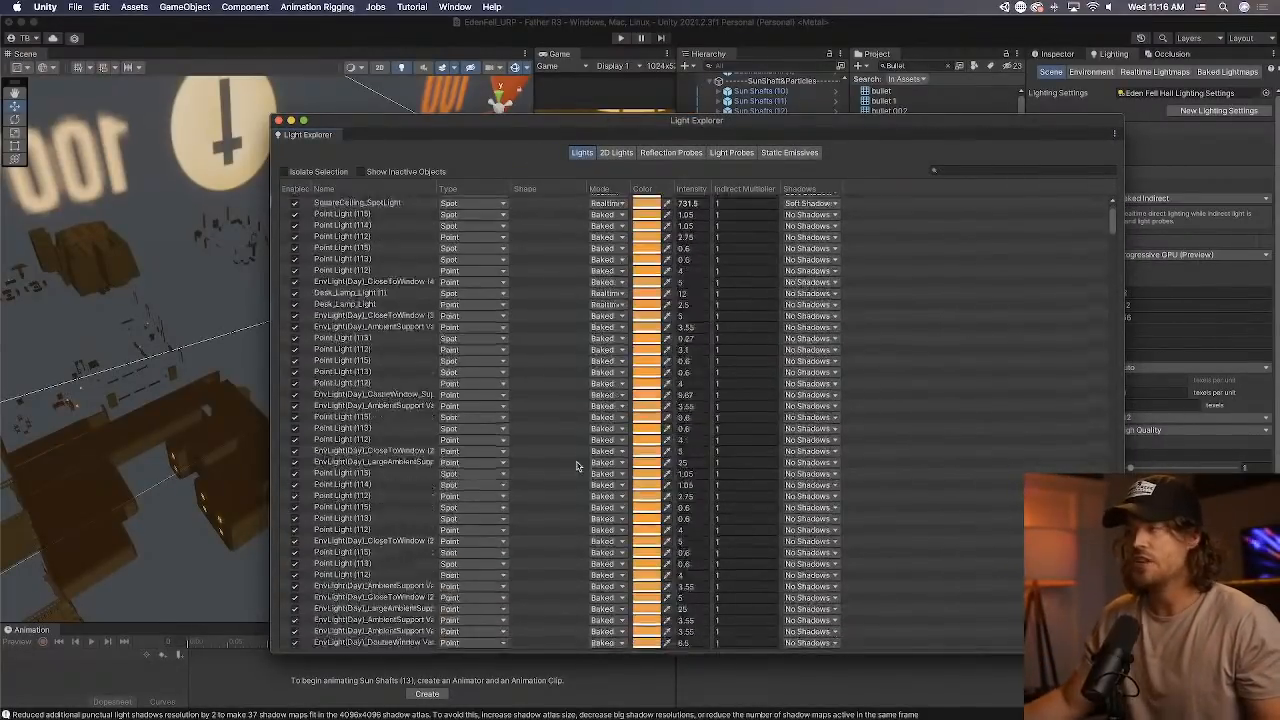
{"action": "scroll", "coordinate": [578, 460], "scroll_direction": "up", "scroll_amount": 10}
{"action": "scroll", "coordinate": [570, 255], "scroll_direction": "down", "scroll_amount": 1}
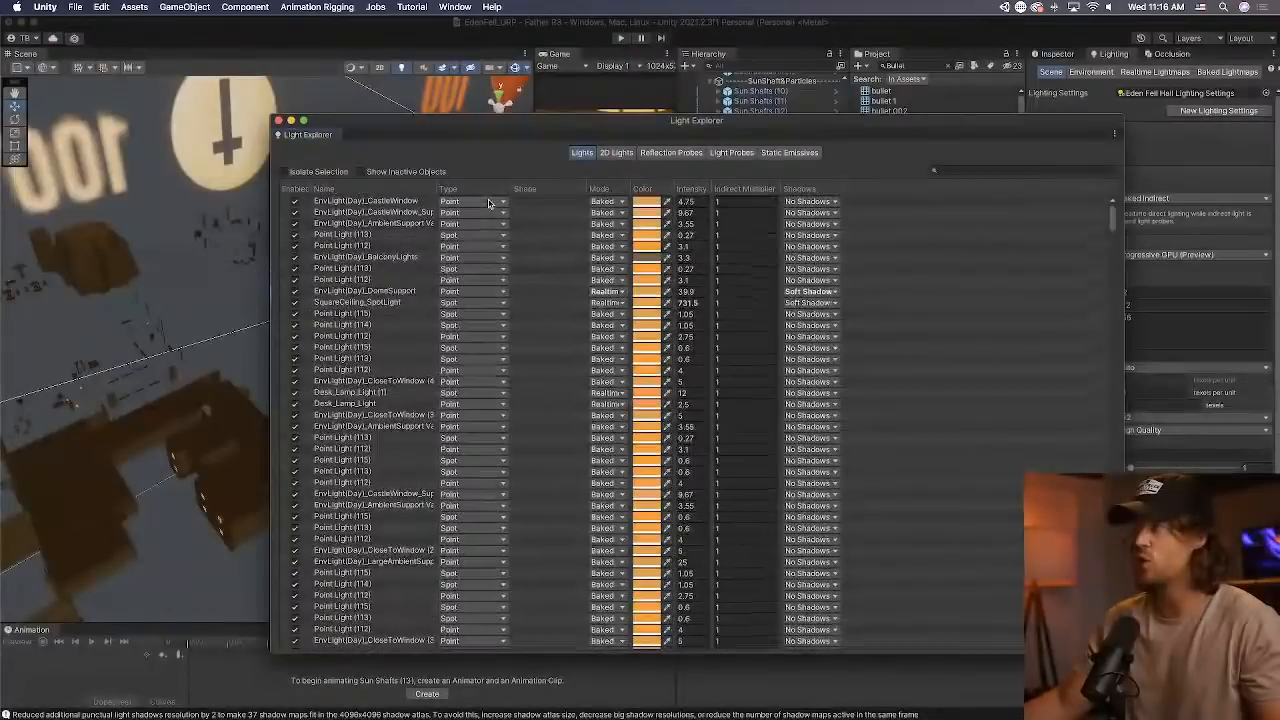
{"action": "left_click", "coordinate": [600, 189]}
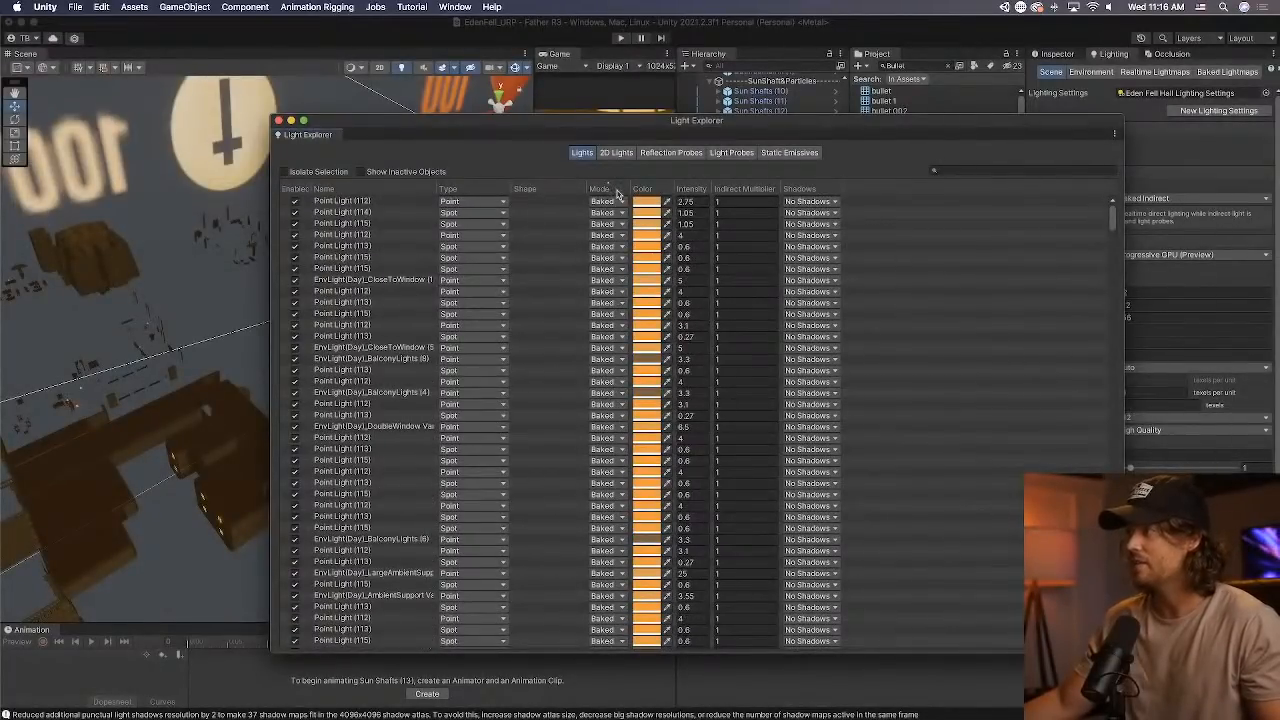
{"action": "scroll", "coordinate": [557, 290], "scroll_direction": "down", "scroll_amount": 10}
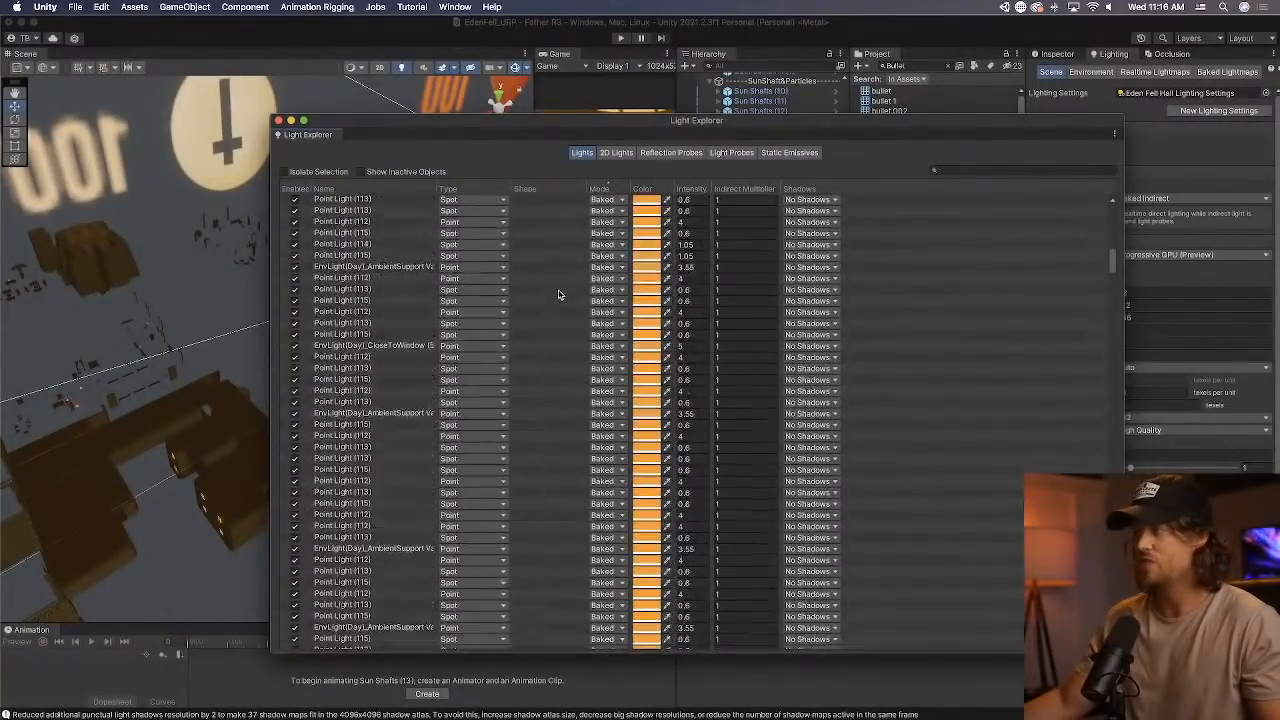
{"action": "scroll", "coordinate": [559, 294], "scroll_direction": "down", "scroll_amount": 10}
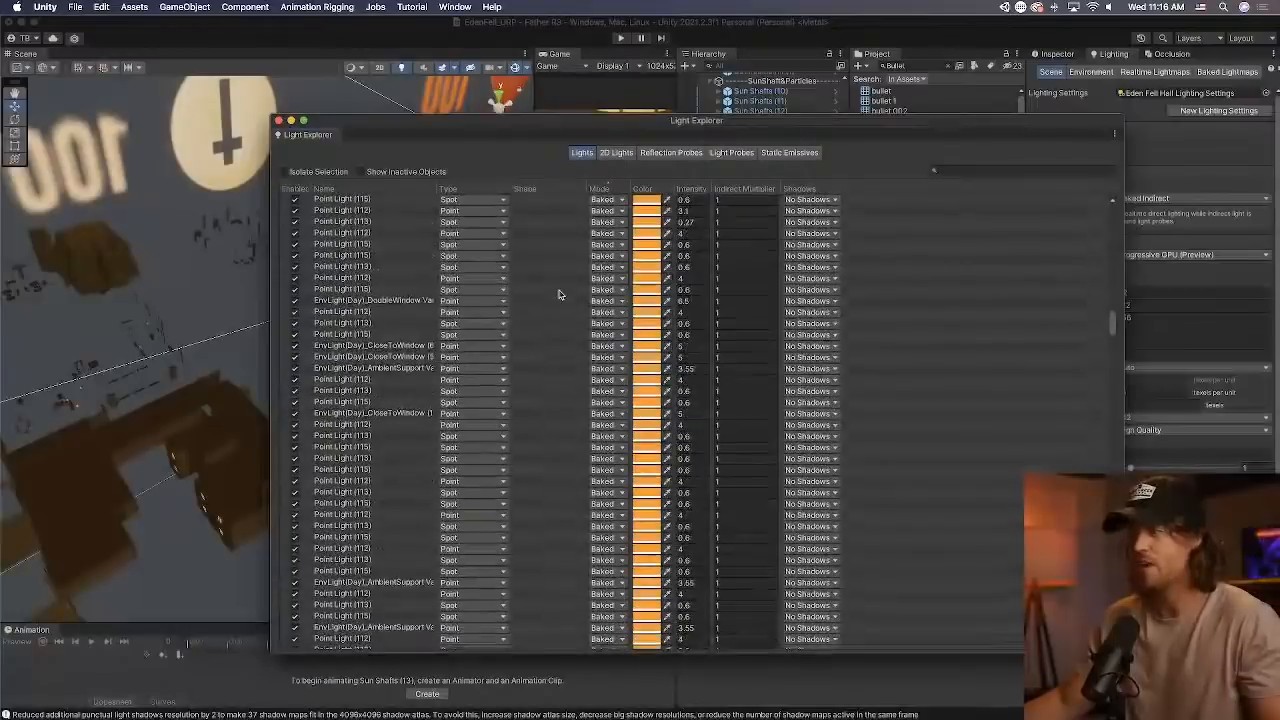
{"action": "scroll", "coordinate": [559, 294], "scroll_direction": "down", "scroll_amount": 8}
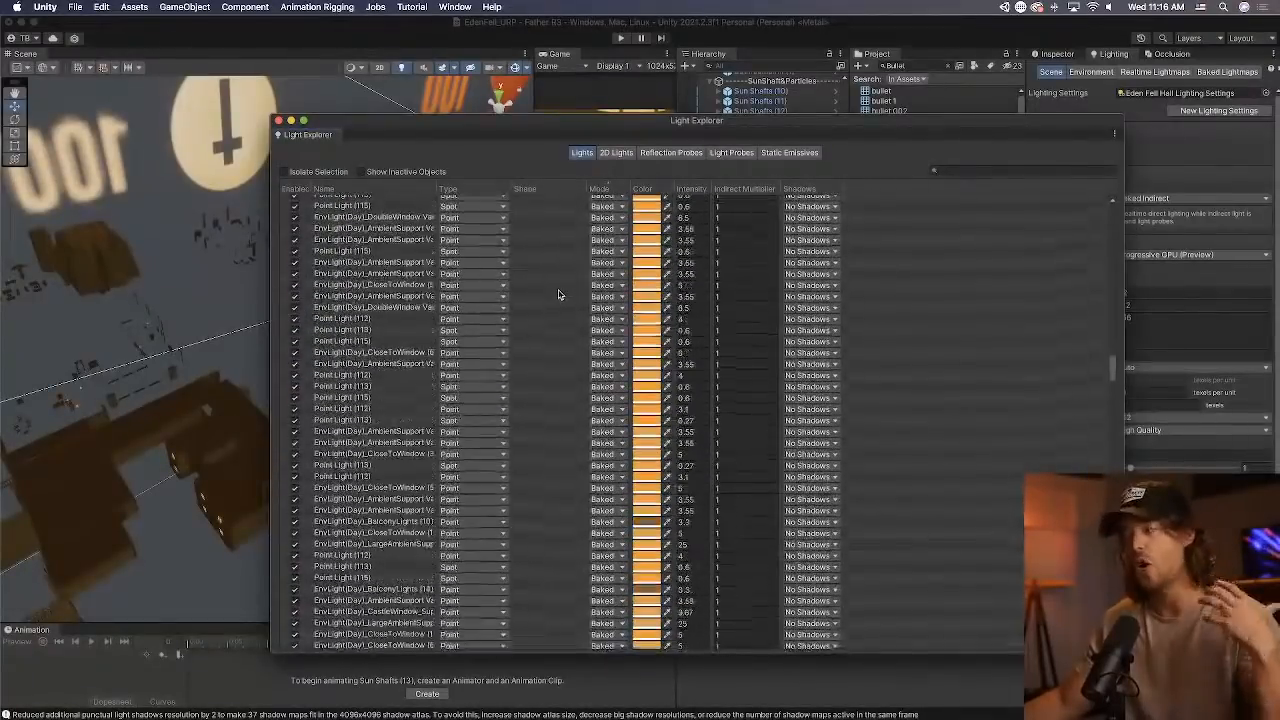
{"action": "scroll", "coordinate": [558, 293], "scroll_direction": "down", "scroll_amount": 8}
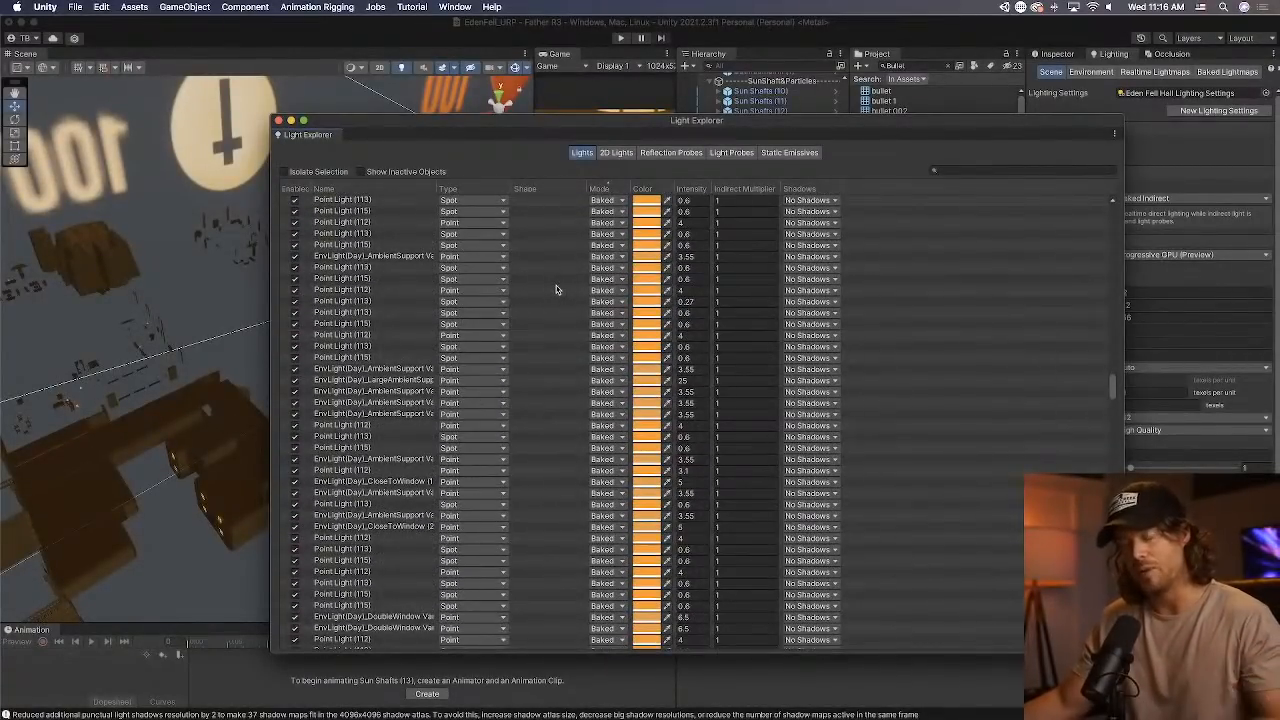
Examine the entries further down the mode-sorted light list, checking each light's mode, intensity and shadow setting.
{"action": "scroll", "coordinate": [556, 289], "scroll_direction": "down", "scroll_amount": 6}
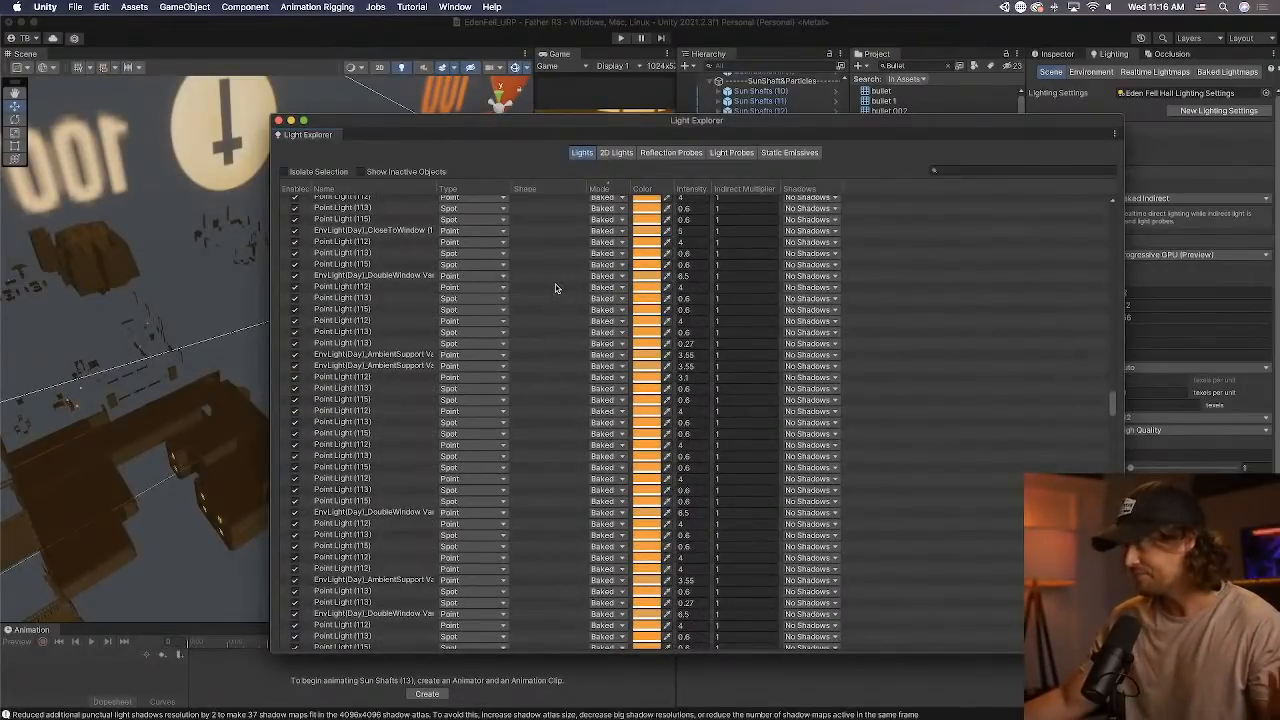
{"action": "scroll", "coordinate": [556, 289], "scroll_direction": "down", "scroll_amount": 5}
{"action": "scroll", "coordinate": [557, 287], "scroll_direction": "down", "scroll_amount": 6}
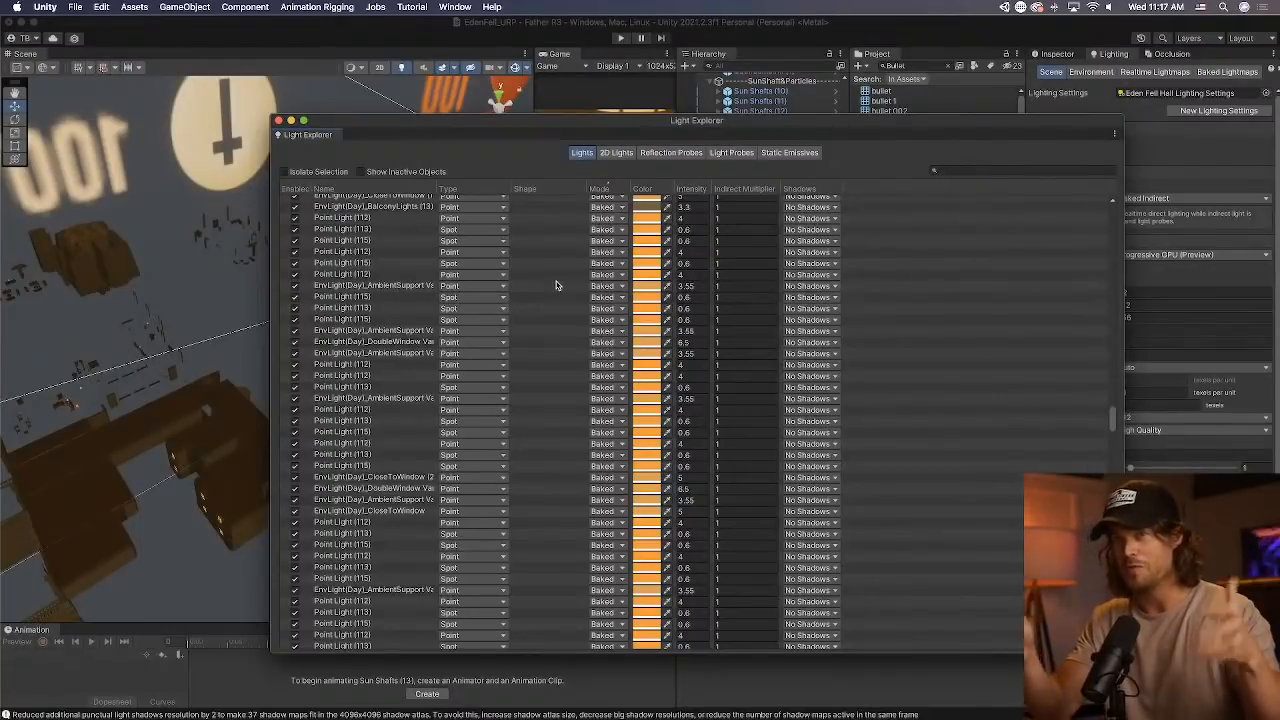
{"action": "scroll", "coordinate": [550, 270], "scroll_direction": "down", "scroll_amount": 10}
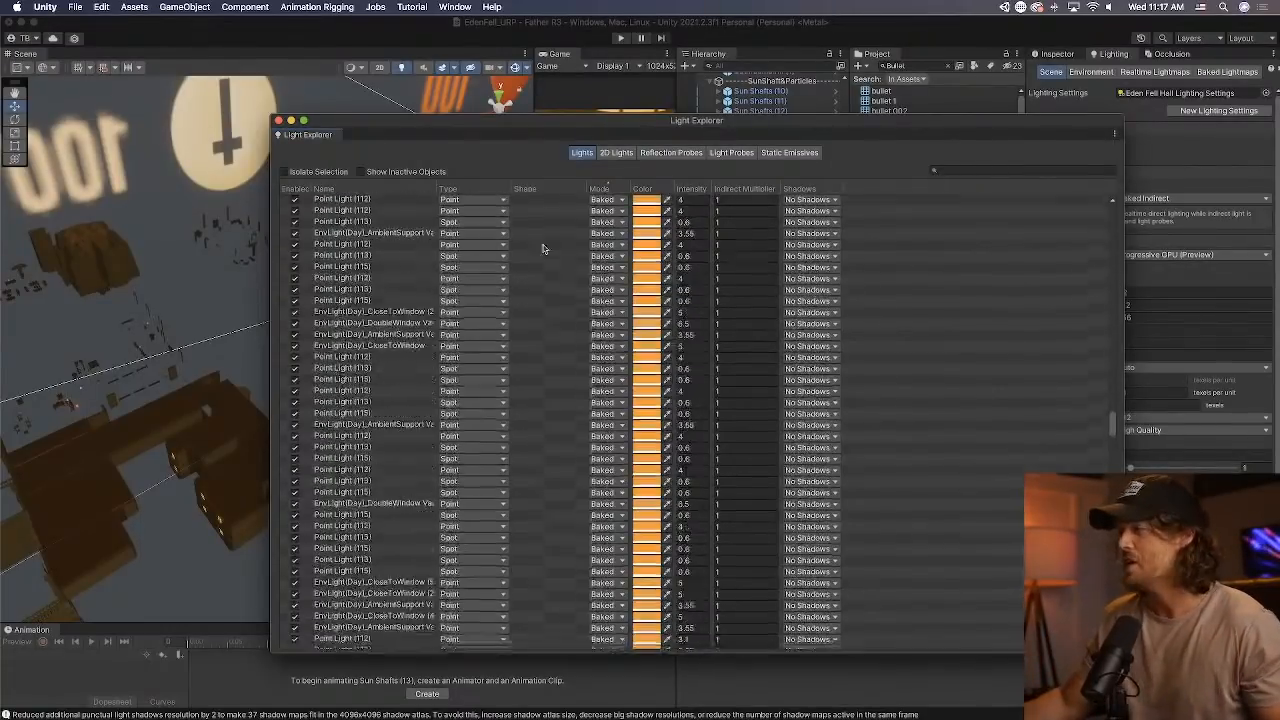
{"action": "scroll", "coordinate": [538, 268], "scroll_direction": "down", "scroll_amount": 10}
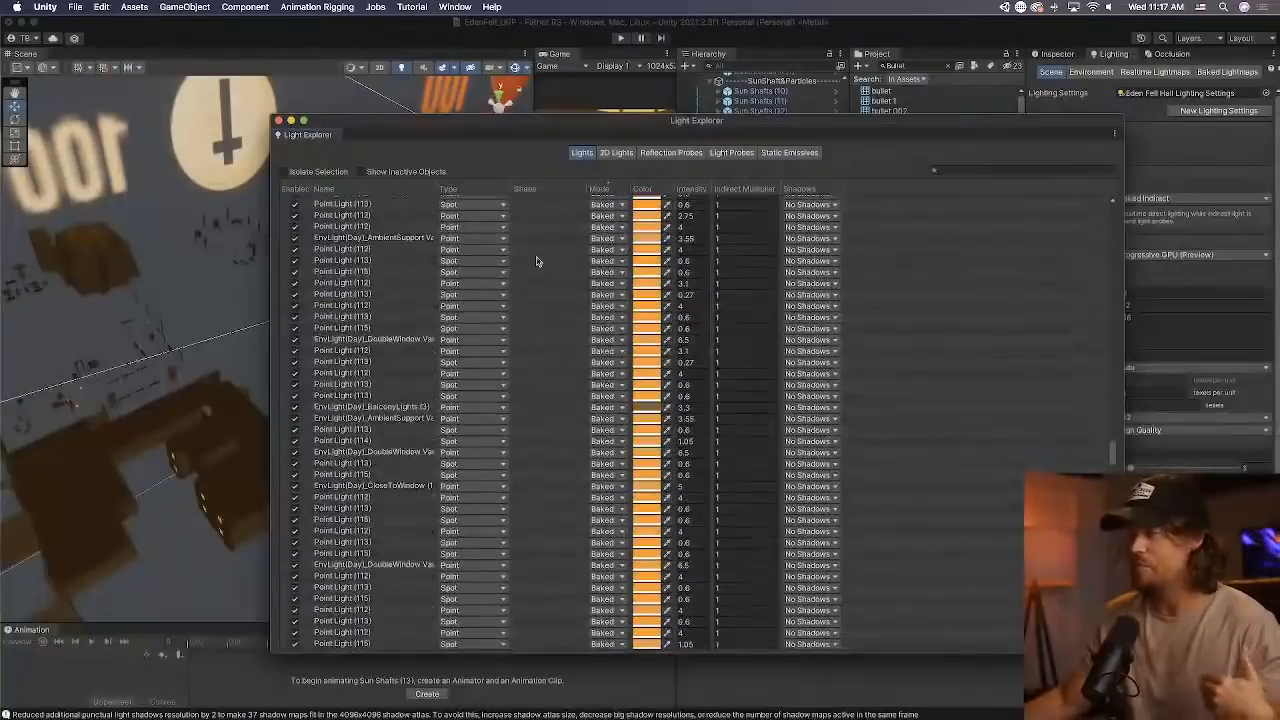
{"action": "scroll", "coordinate": [541, 277], "scroll_direction": "down", "scroll_amount": 10}
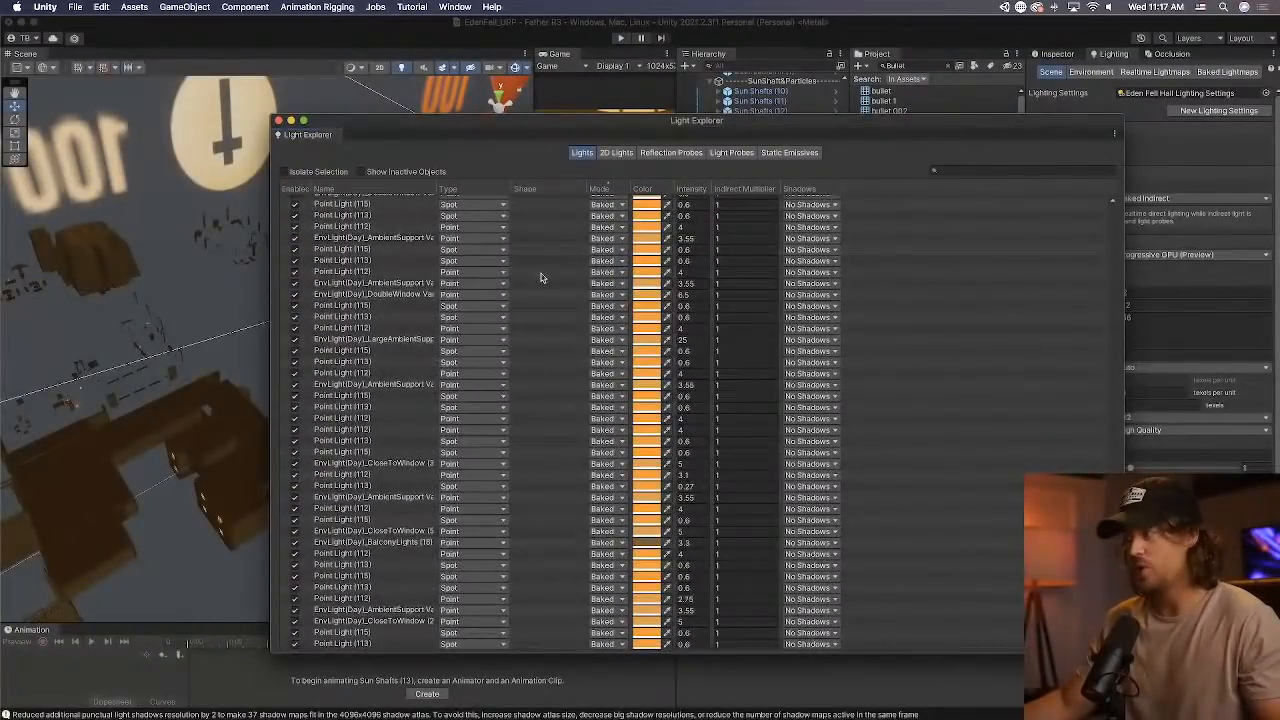
{"action": "scroll", "coordinate": [541, 277], "scroll_direction": "down", "scroll_amount": 3}
Select all the lights in the Light Explorer and move its window away to show their placement across the mansion in the Scene view.
{"action": "left_click", "coordinate": [374, 449]}
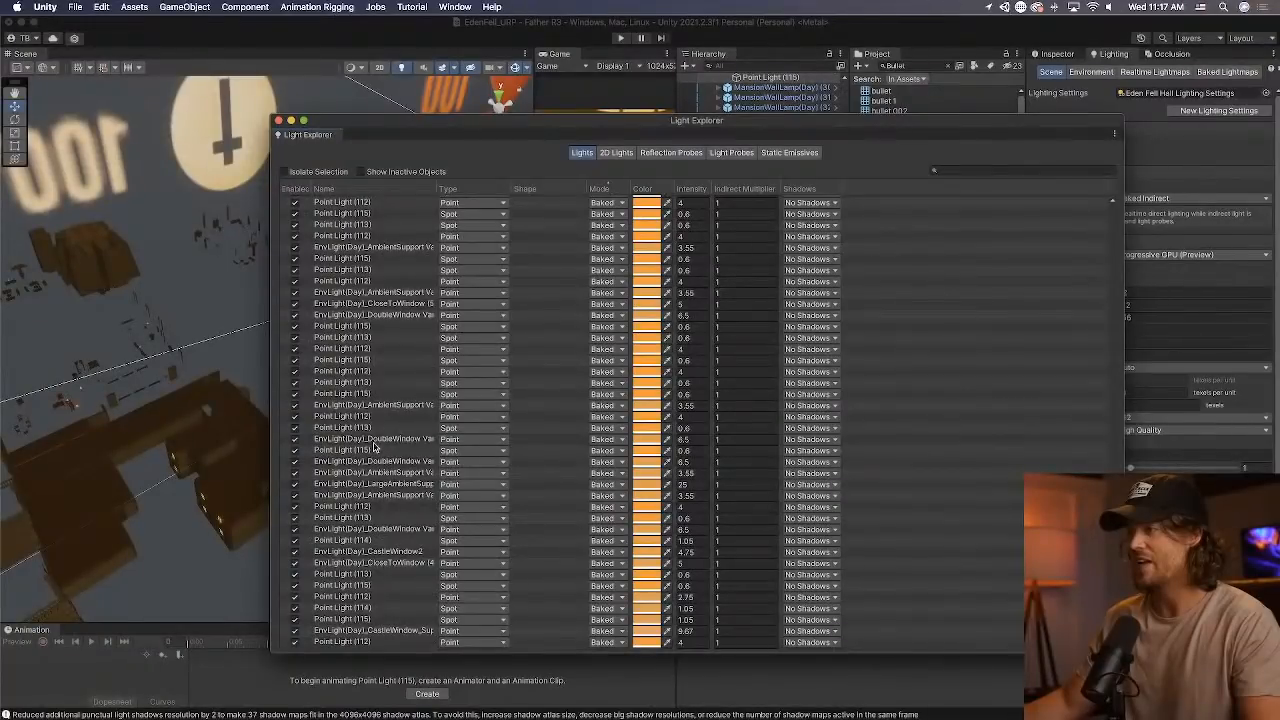
{"action": "left_click", "coordinate": [374, 446]}
{"action": "scroll", "coordinate": [374, 430], "scroll_direction": "up", "scroll_amount": 20}
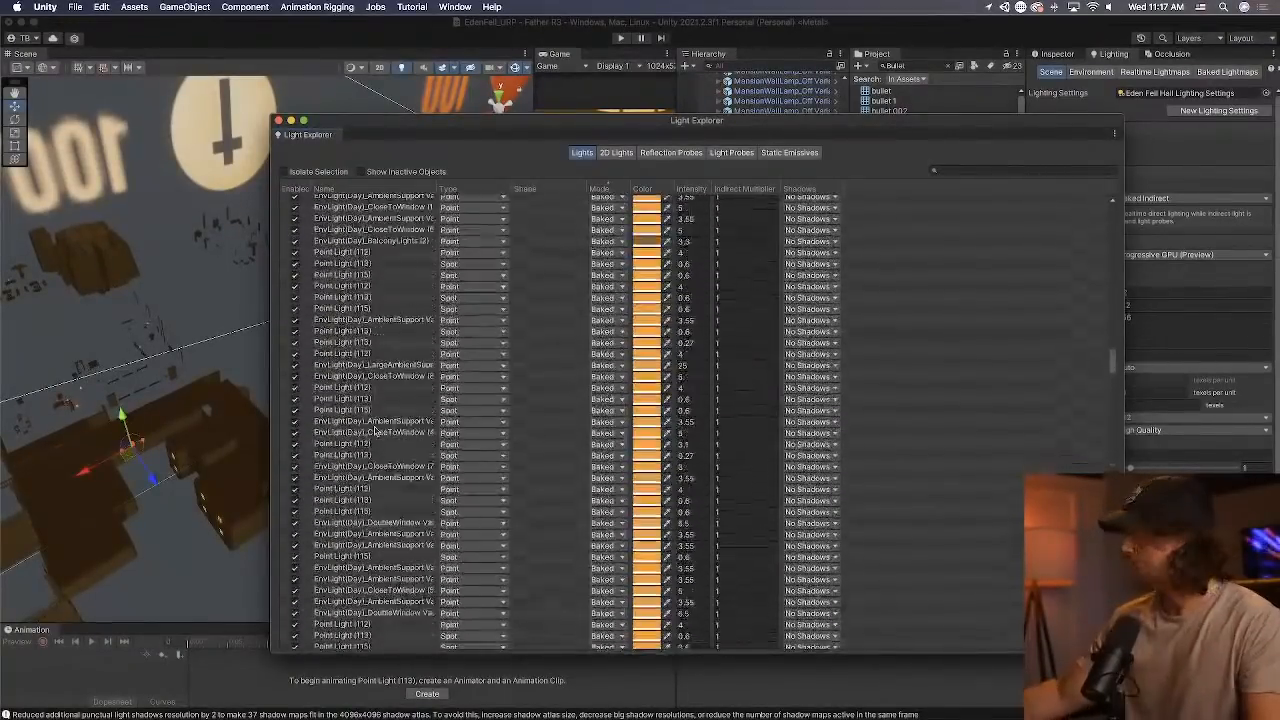
{"action": "scroll", "coordinate": [369, 419], "scroll_direction": "up", "scroll_amount": 20}
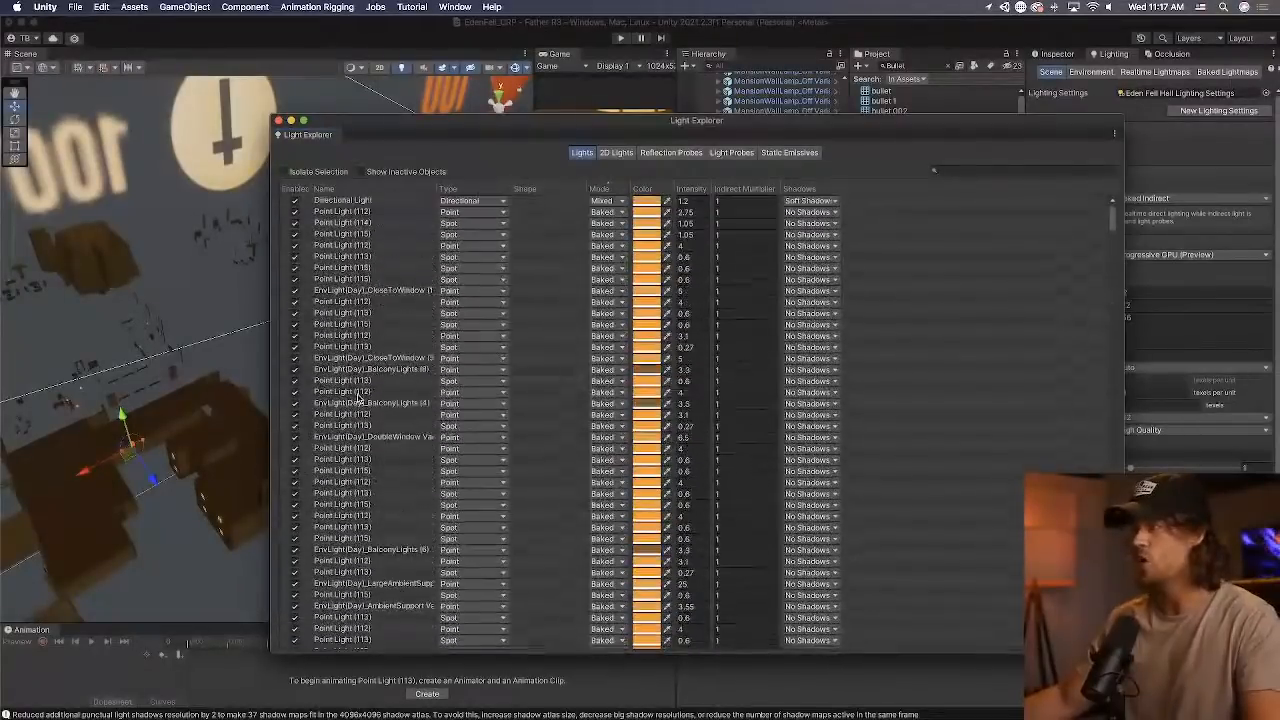
{"action": "left_click", "coordinate": [365, 203], "text": "shift"}
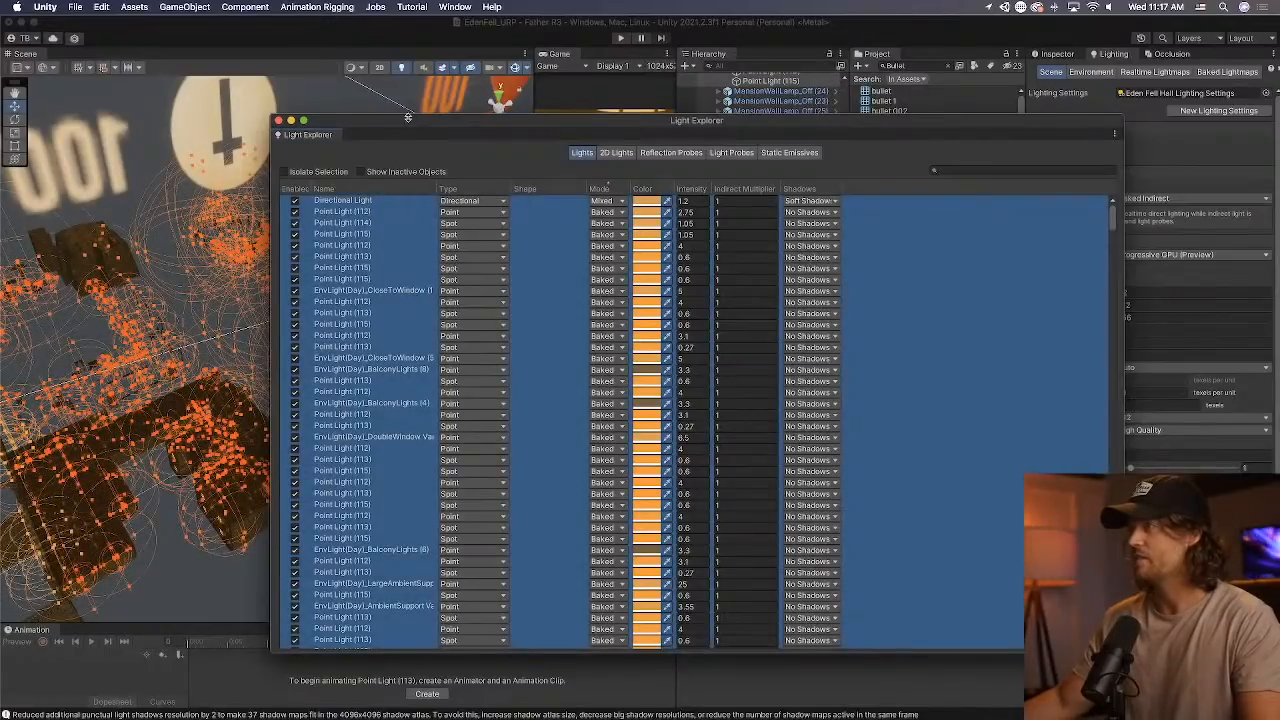
{"action": "left_click_drag", "start_coordinate": [408, 119], "coordinate": [1279, 135]}
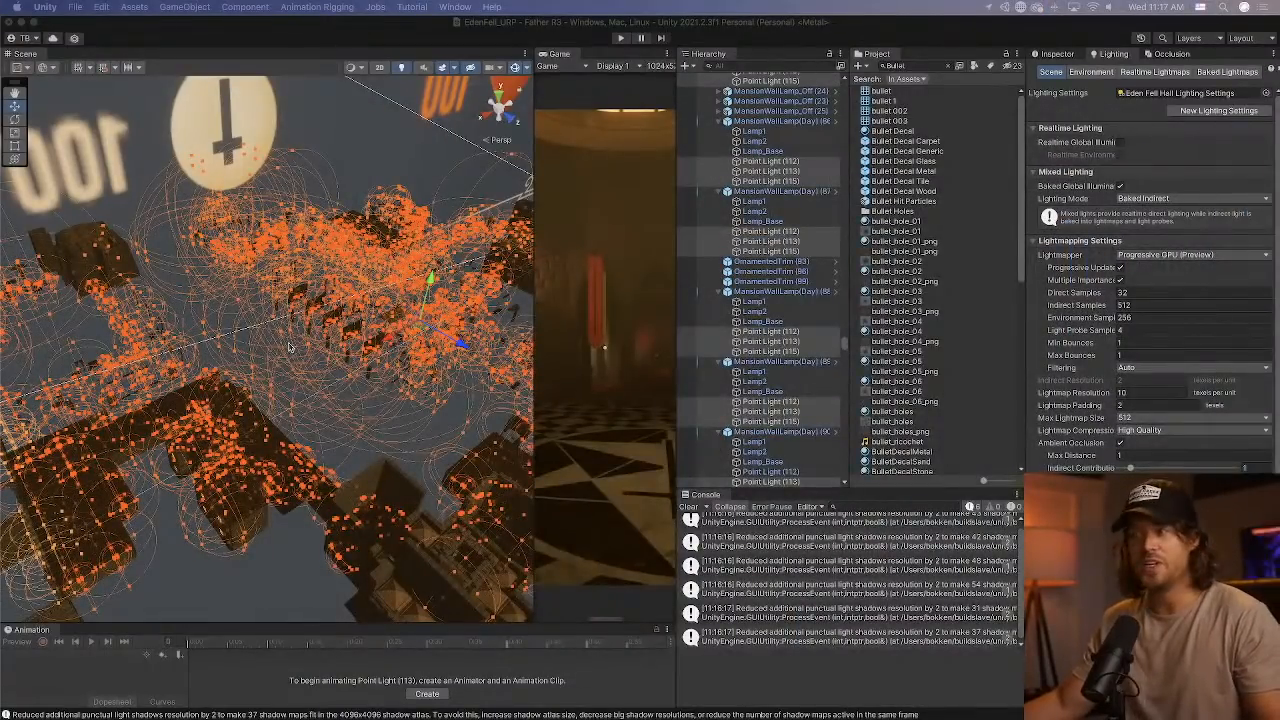
{"action": "right_click_drag", "start_coordinate": [290, 347], "coordinate": [338, 356]}
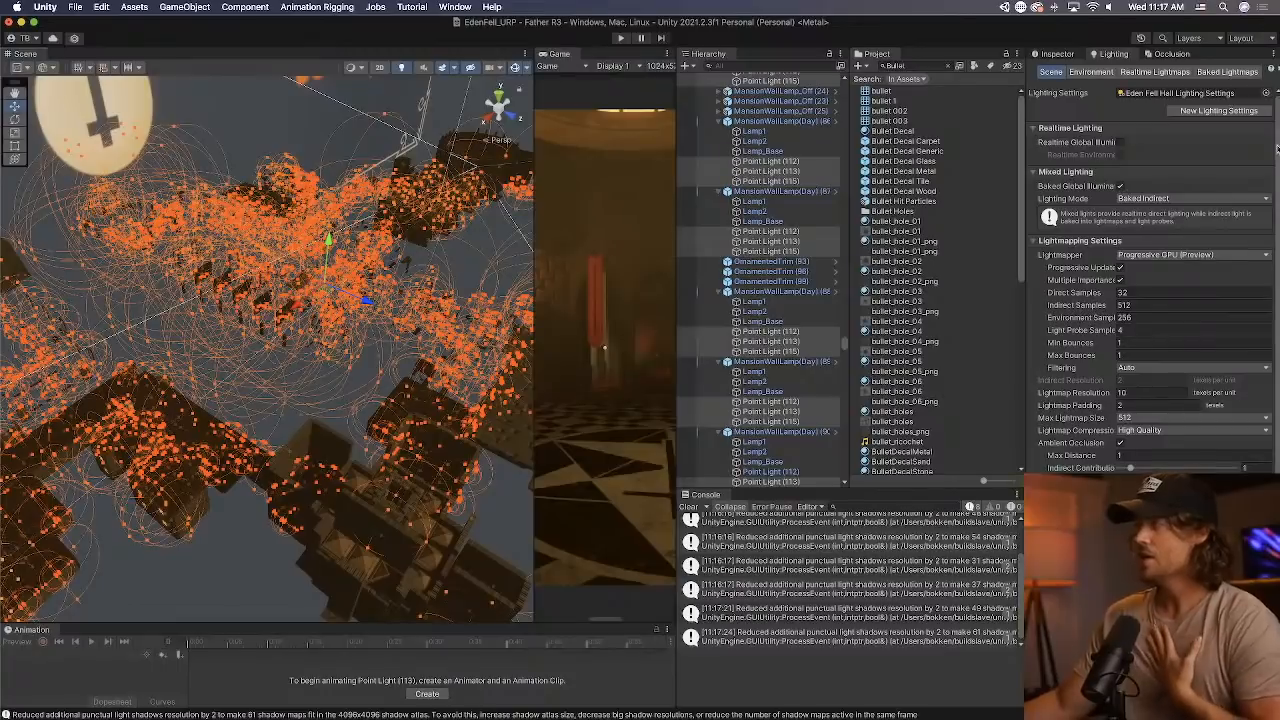
Review the scene's Lightmapping Settings, focusing on Lightmap Resolution, and clear the console messages.
{"action": "scroll", "coordinate": [1277, 147], "scroll_direction": "down", "scroll_amount": 1}
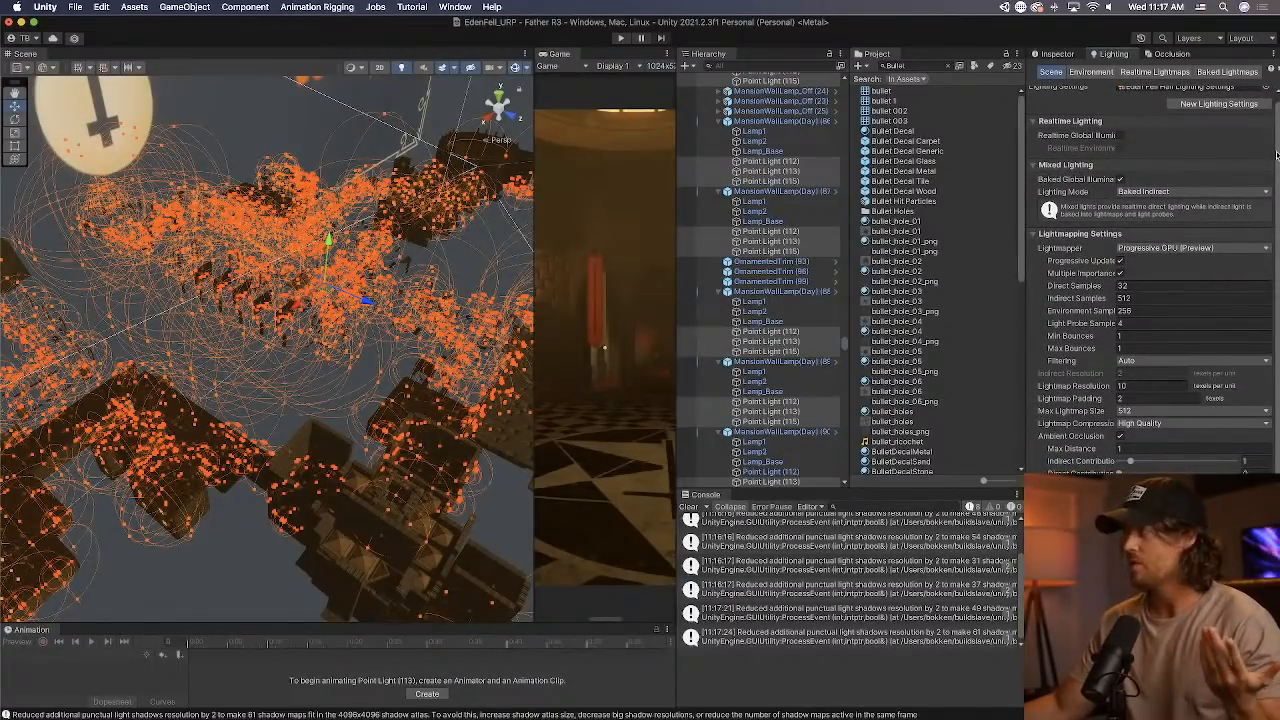
{"action": "scroll", "coordinate": [1277, 152], "scroll_direction": "down", "scroll_amount": 1}
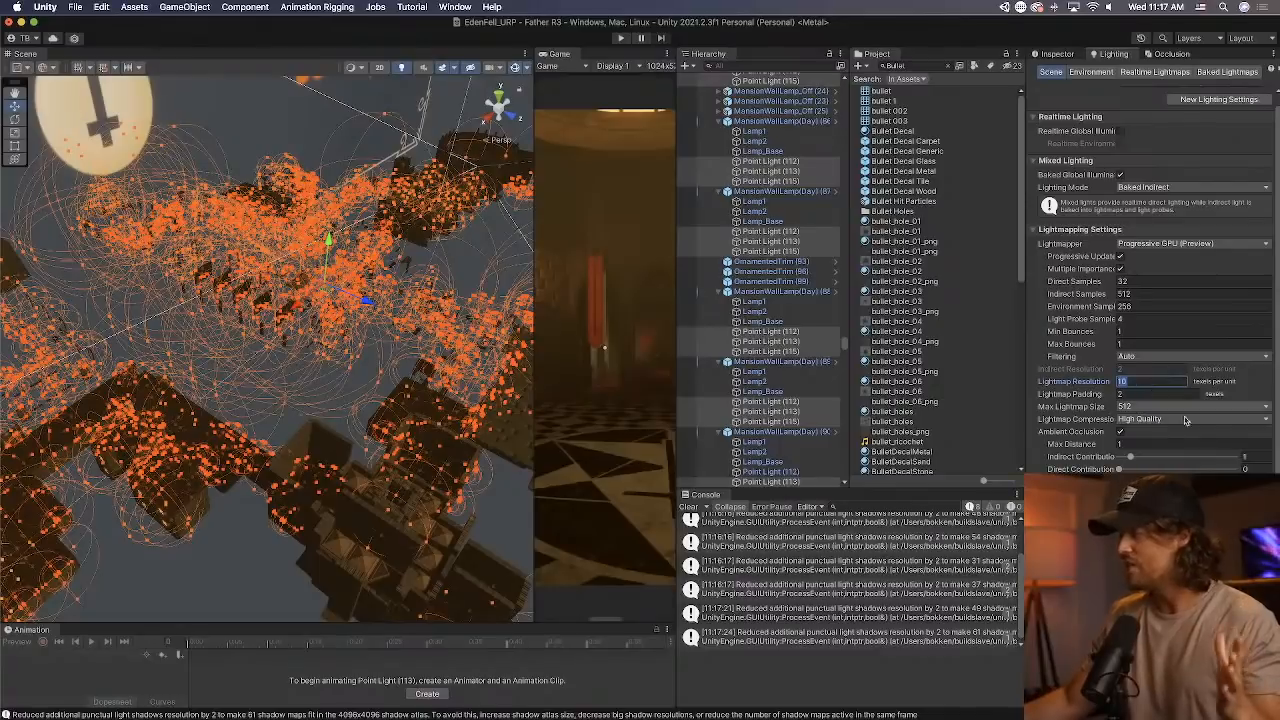
{"action": "left_click", "coordinate": [688, 506]}
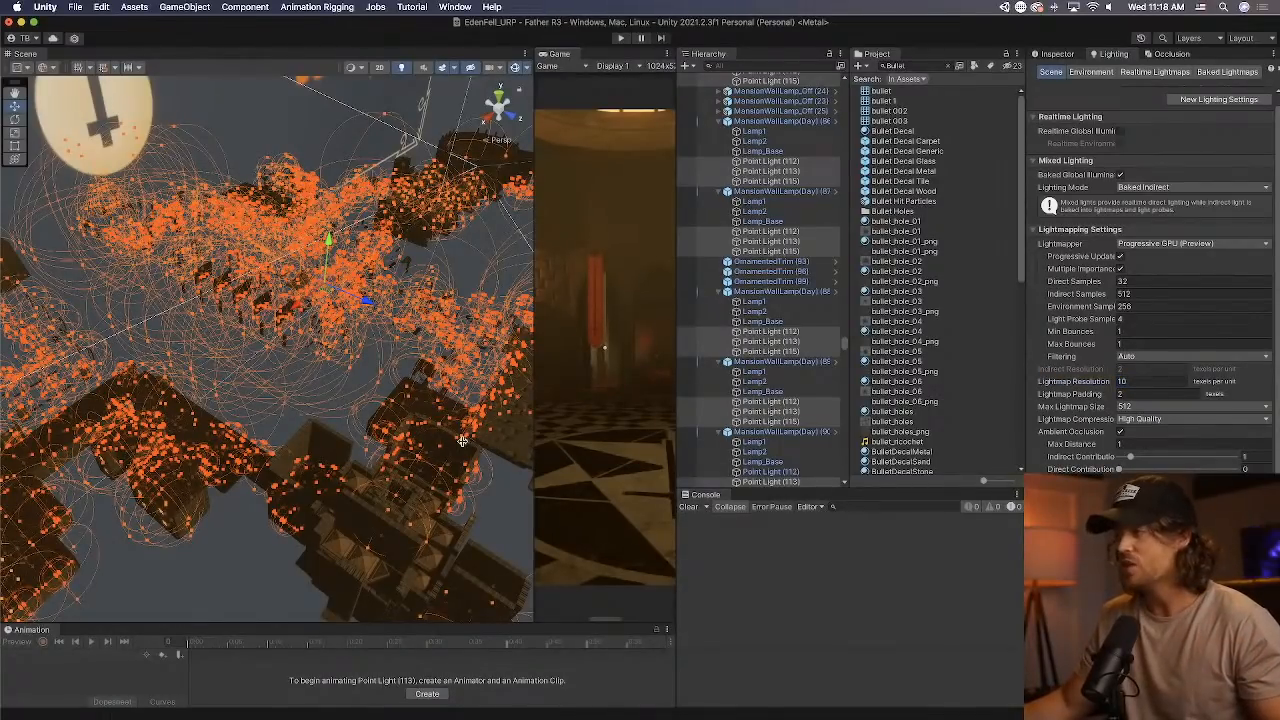
Narrow the Scene view to enlarge the Game view and start playing the level.
{"action": "left_click_drag", "start_coordinate": [534, 380], "coordinate": [409, 380]}
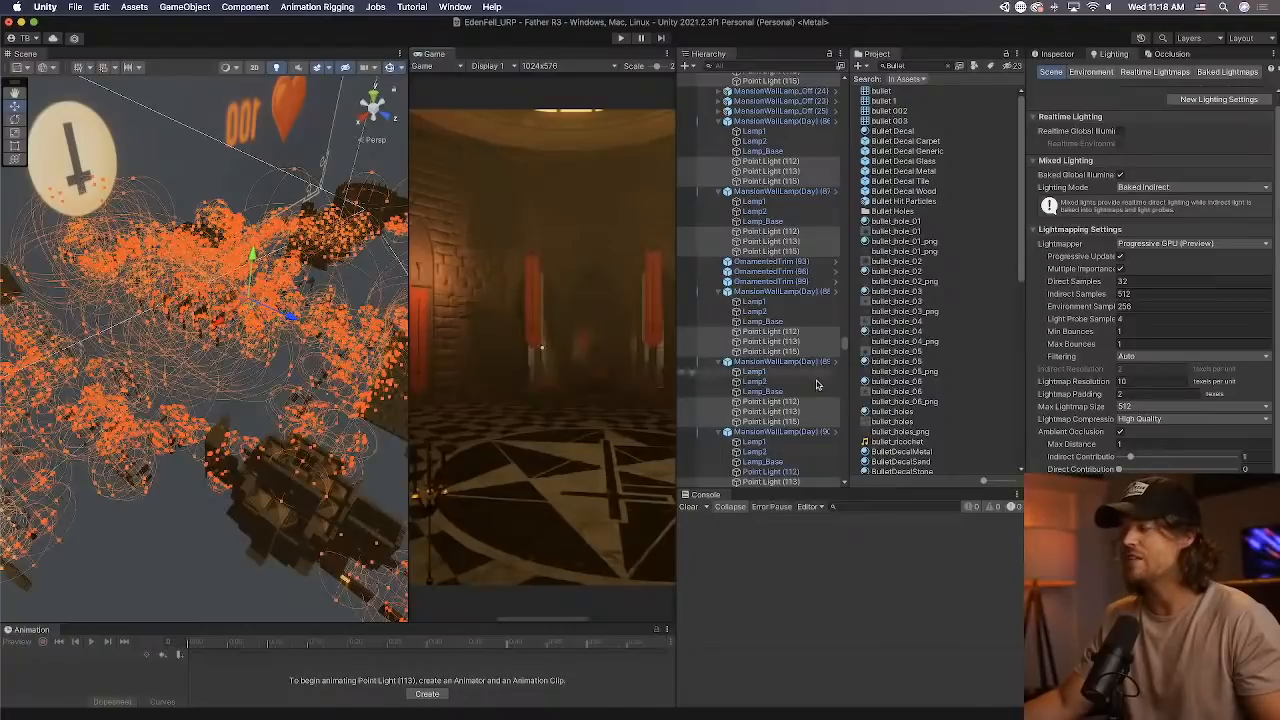
{"action": "left_click_drag", "start_coordinate": [845, 345], "coordinate": [843, 326]}
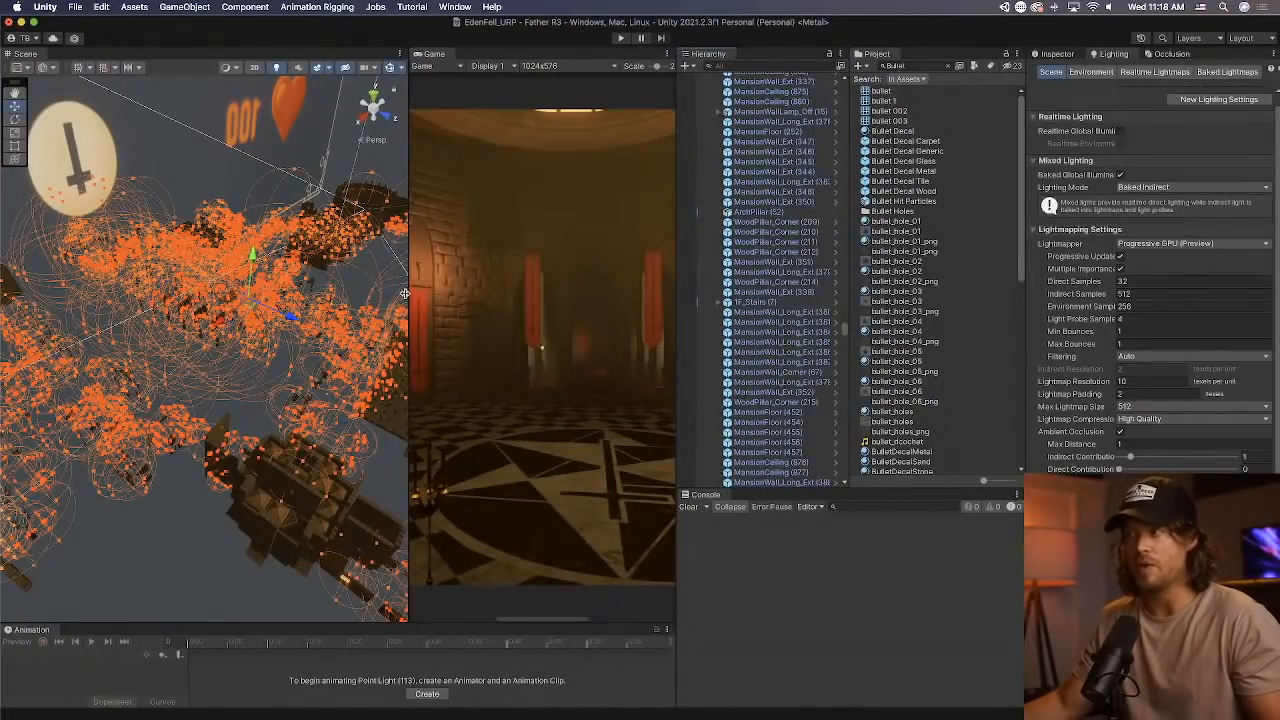
{"action": "left_click_drag", "start_coordinate": [405, 298], "coordinate": [278, 300]}
{"action": "left_click_drag", "start_coordinate": [278, 510], "coordinate": [142, 515]}
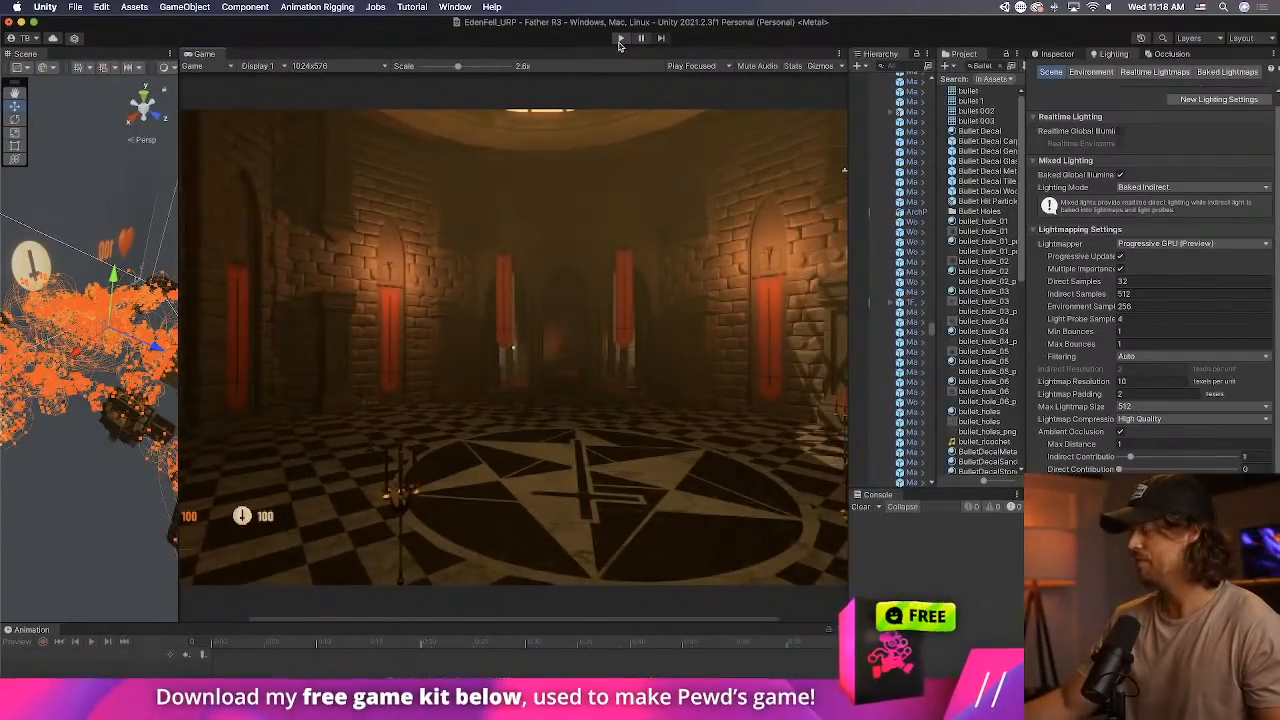
{"action": "left_click", "coordinate": [620, 38]}
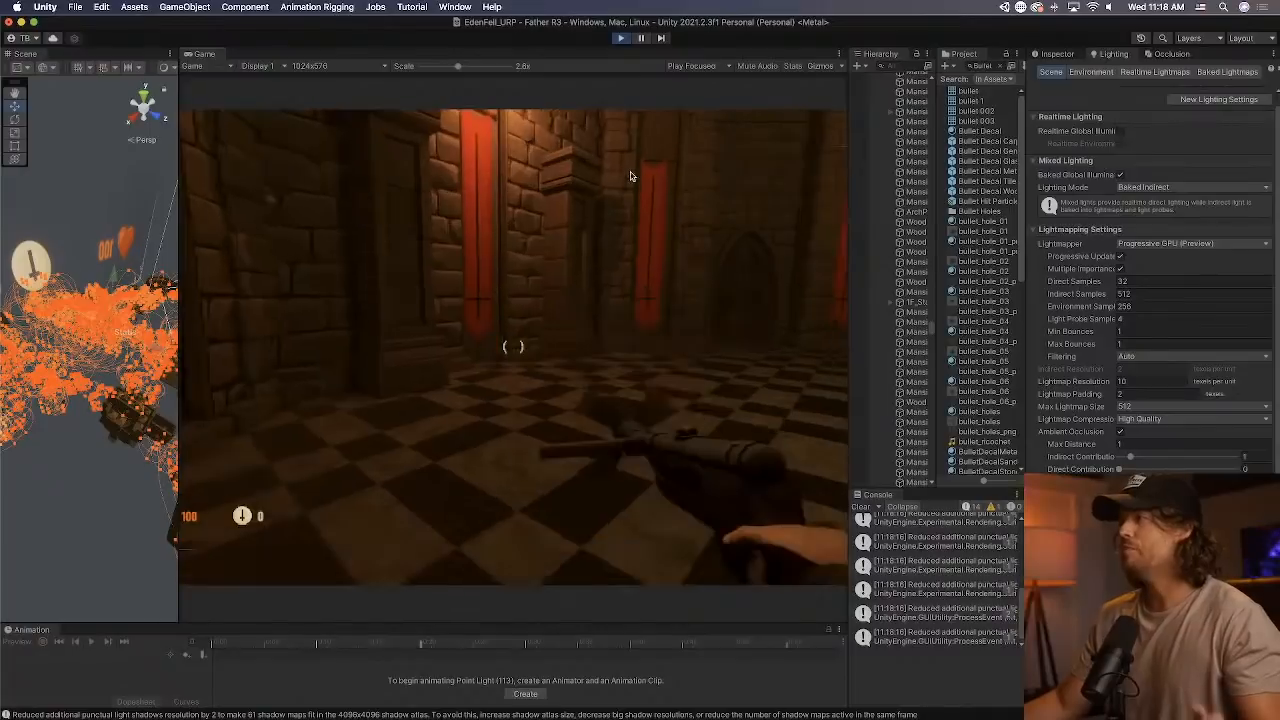
{"action": "key", "text": "w"}
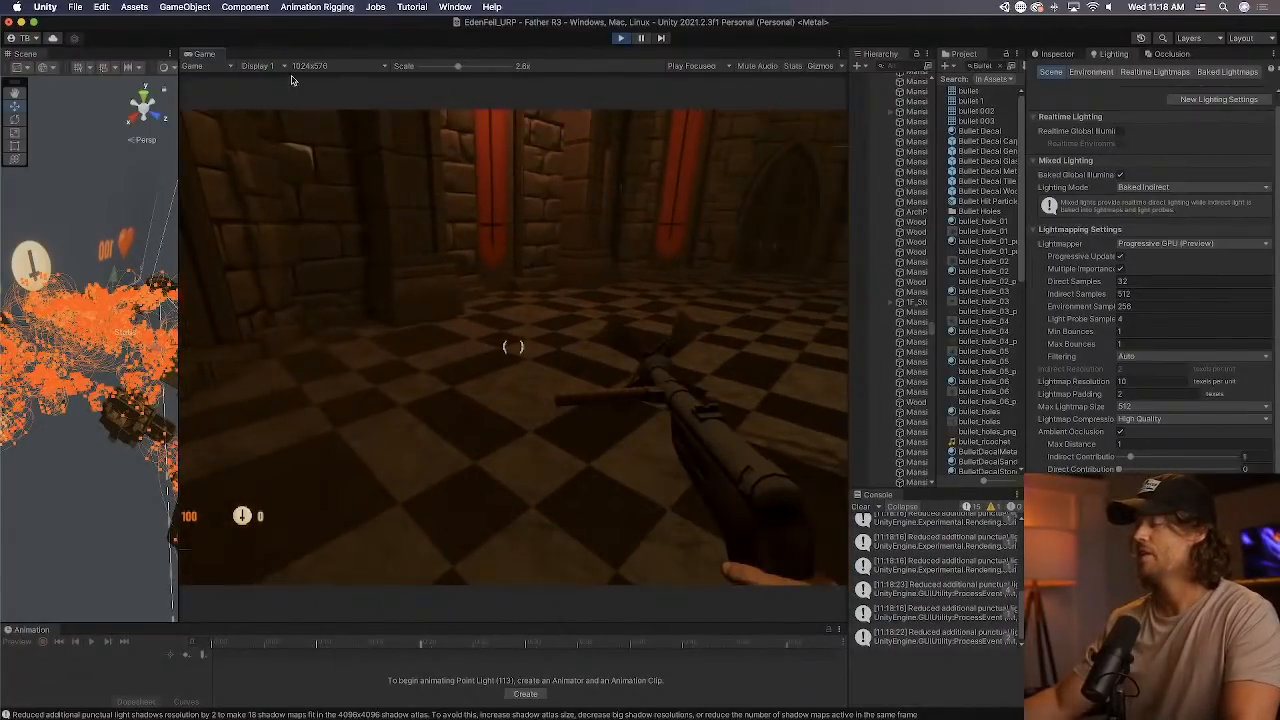
Dock the Game view beside the Scene tab so it fills the whole area and set its scale to 2.3x.
{"action": "left_click_drag", "start_coordinate": [187, 56], "coordinate": [115, 56]}
{"action": "key", "text": "w"}
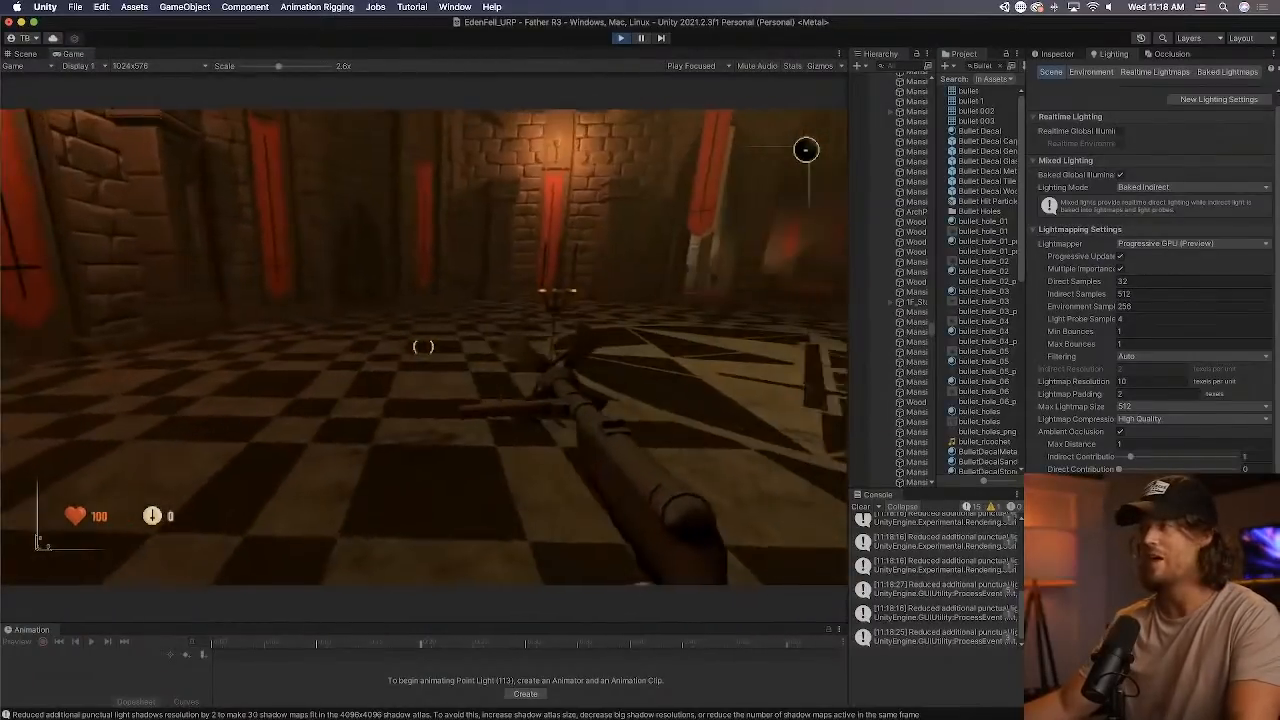
{"action": "left_click", "coordinate": [269, 67]}
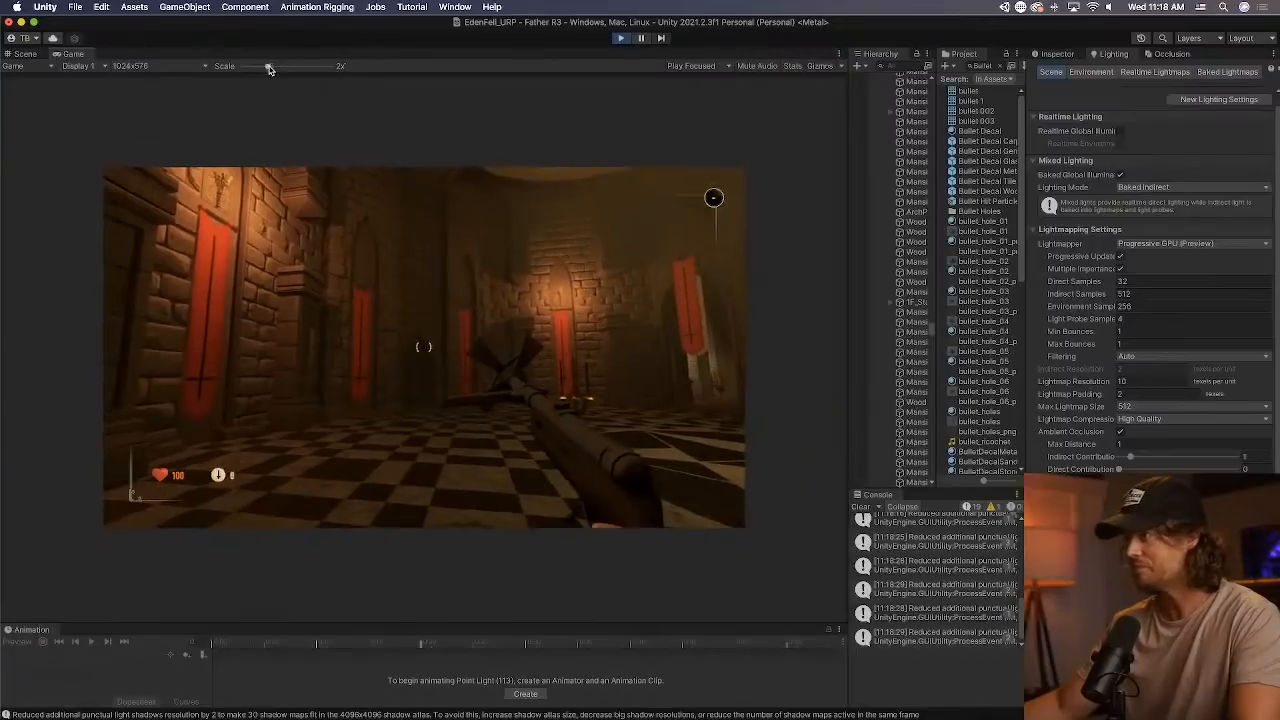
{"action": "key", "text": "w"}
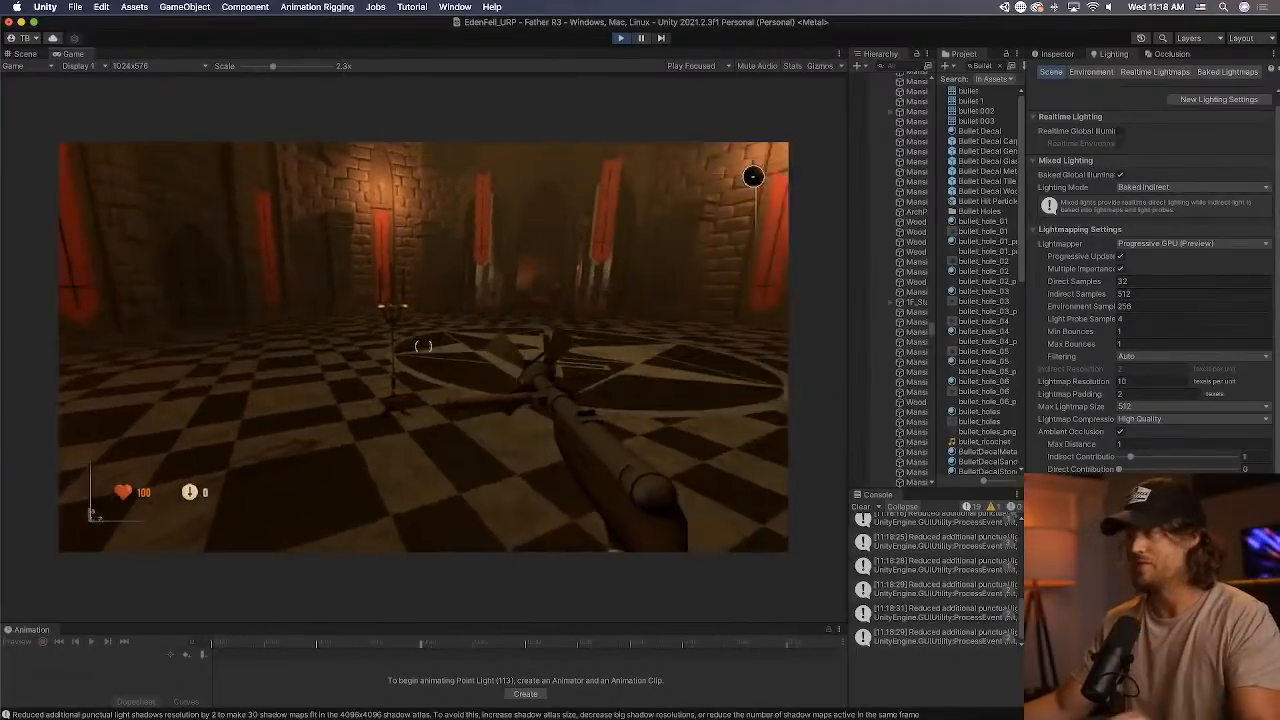
Walk the player around the round hall, inspecting the baked lighting on the walls, banners and glass dome.
{"action": "key", "text": "w"}
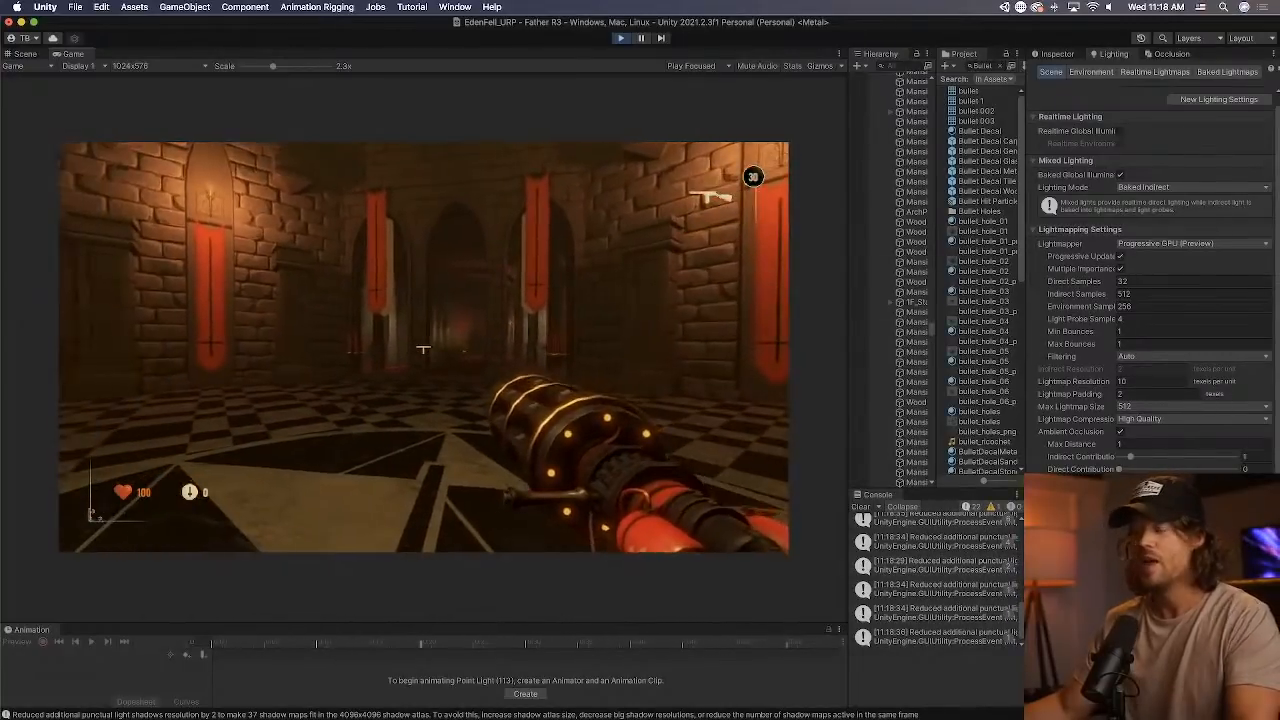
{"action": "key", "text": "w"}
{"action": "key", "text": "s"}
{"action": "key", "text": "w"}
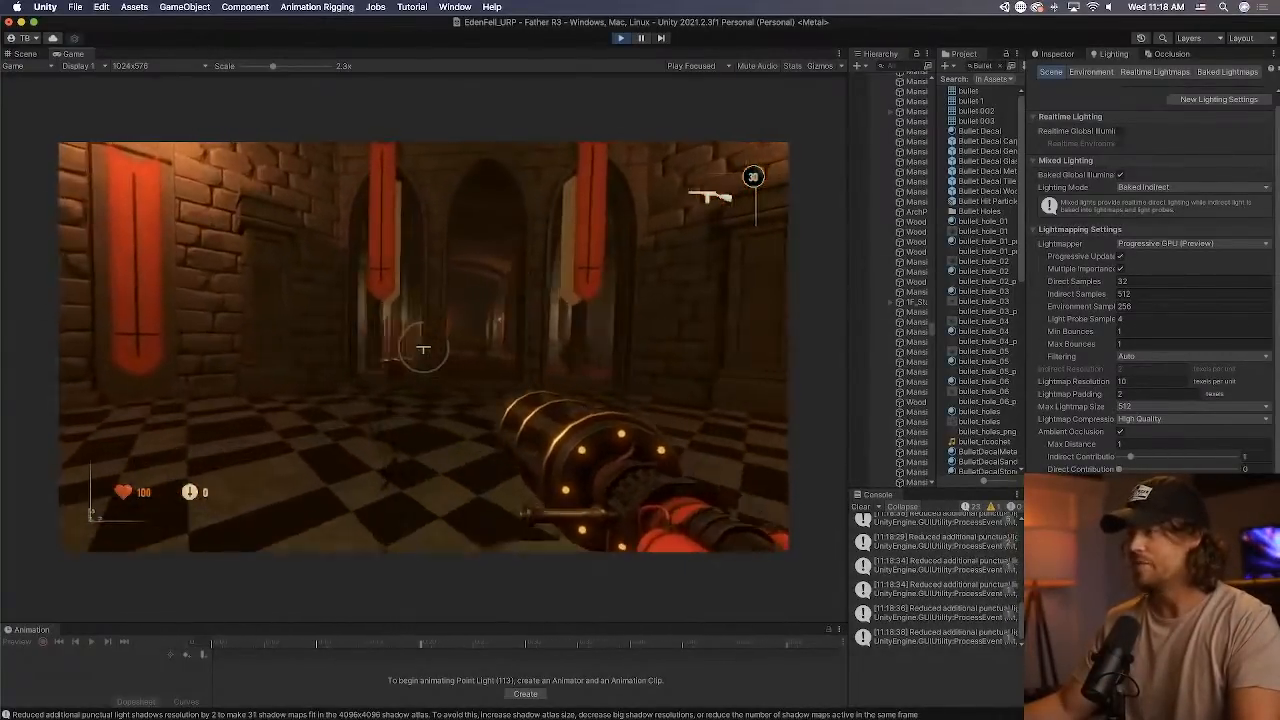
{"action": "key", "text": "s"}
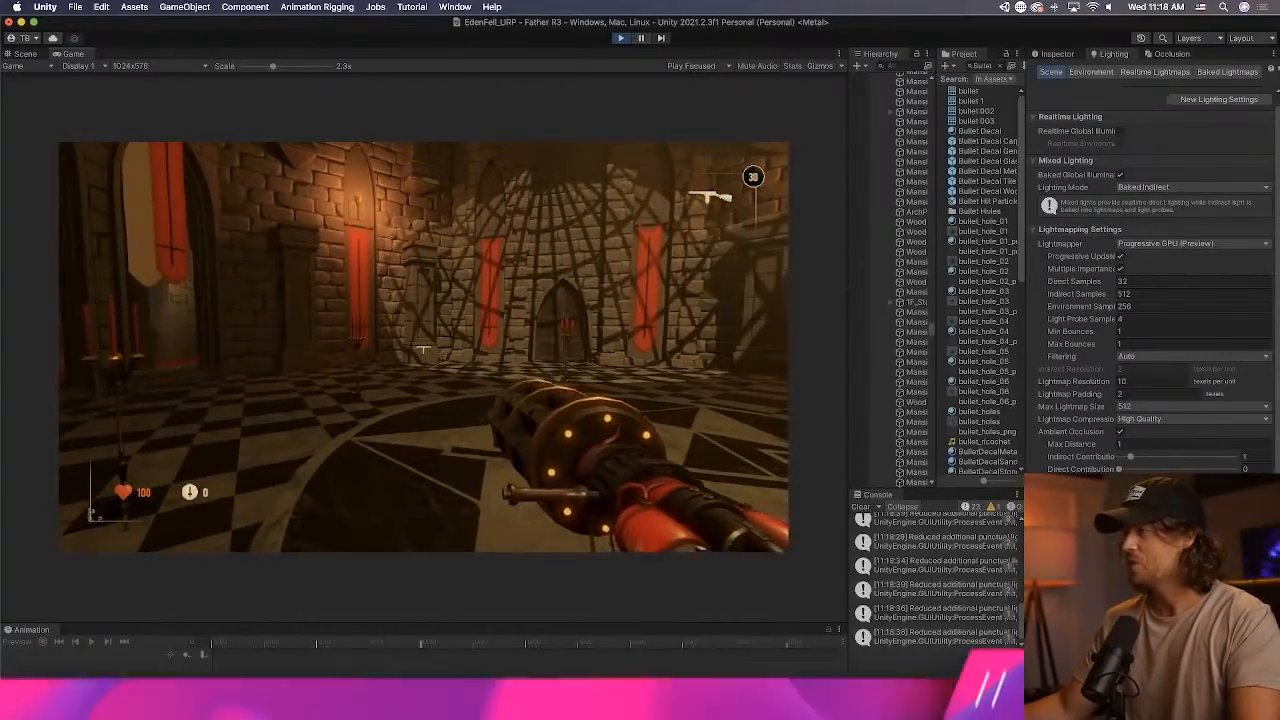
{"action": "key", "text": "w"}
{"action": "key", "text": "w"}
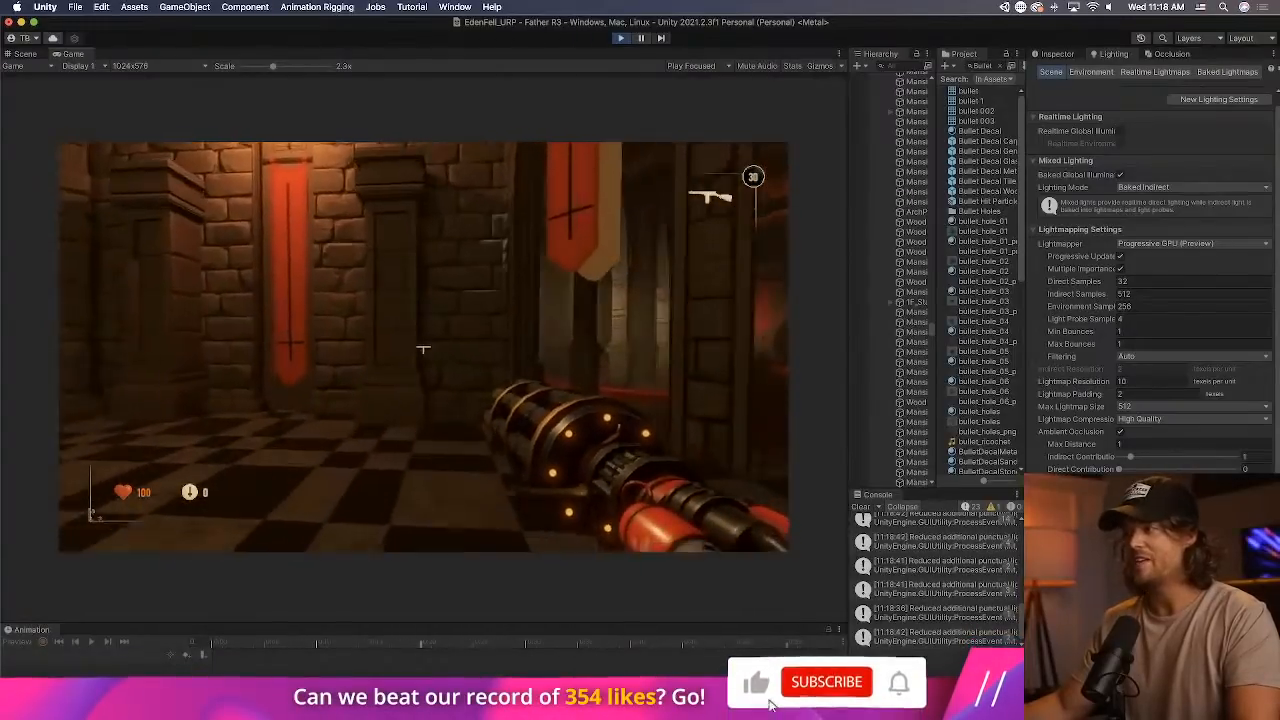
{"action": "key", "text": "w"}
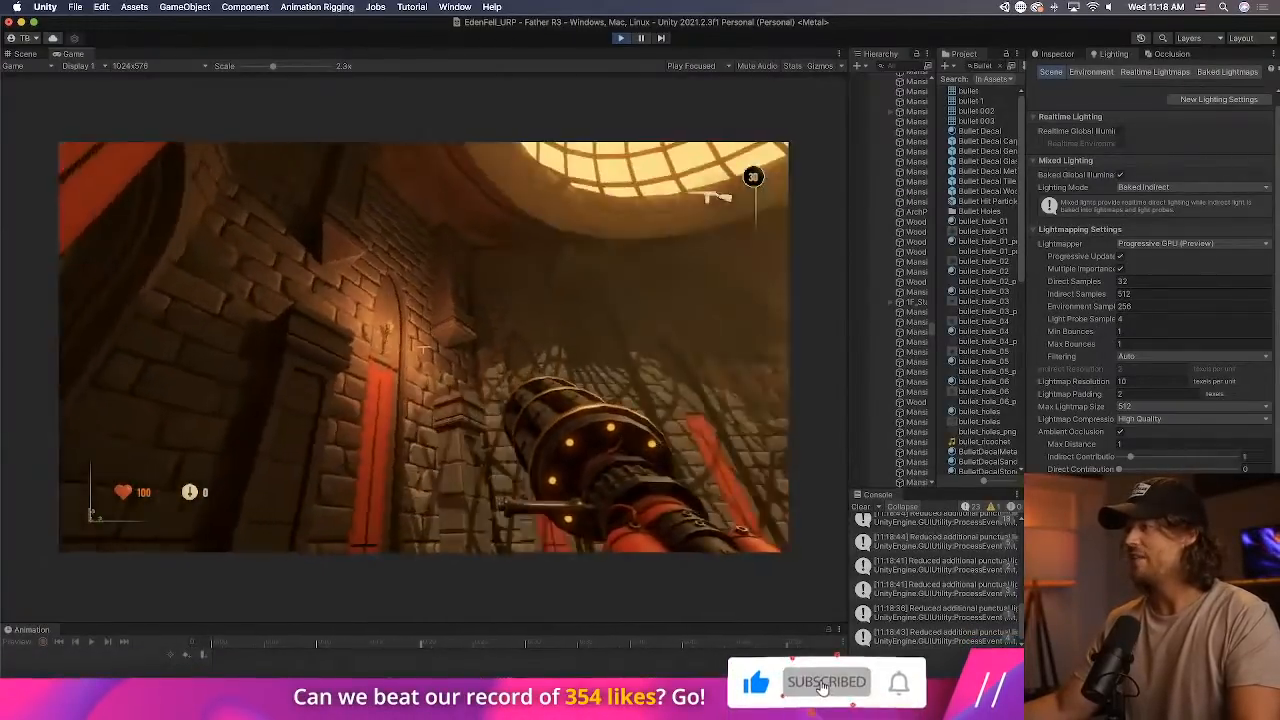
{"action": "key", "text": "w"}
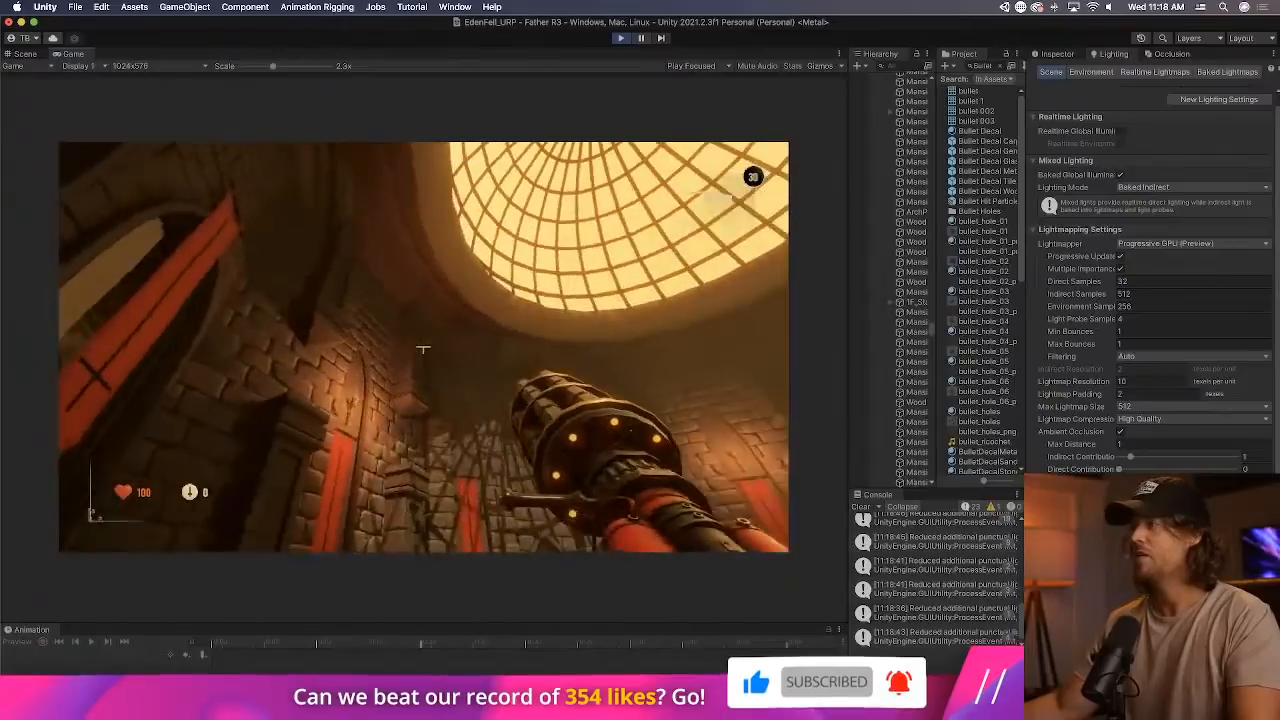
Walk the player into the foyer and look over its red-lit arches and windows.
{"action": "key", "text": "w"}
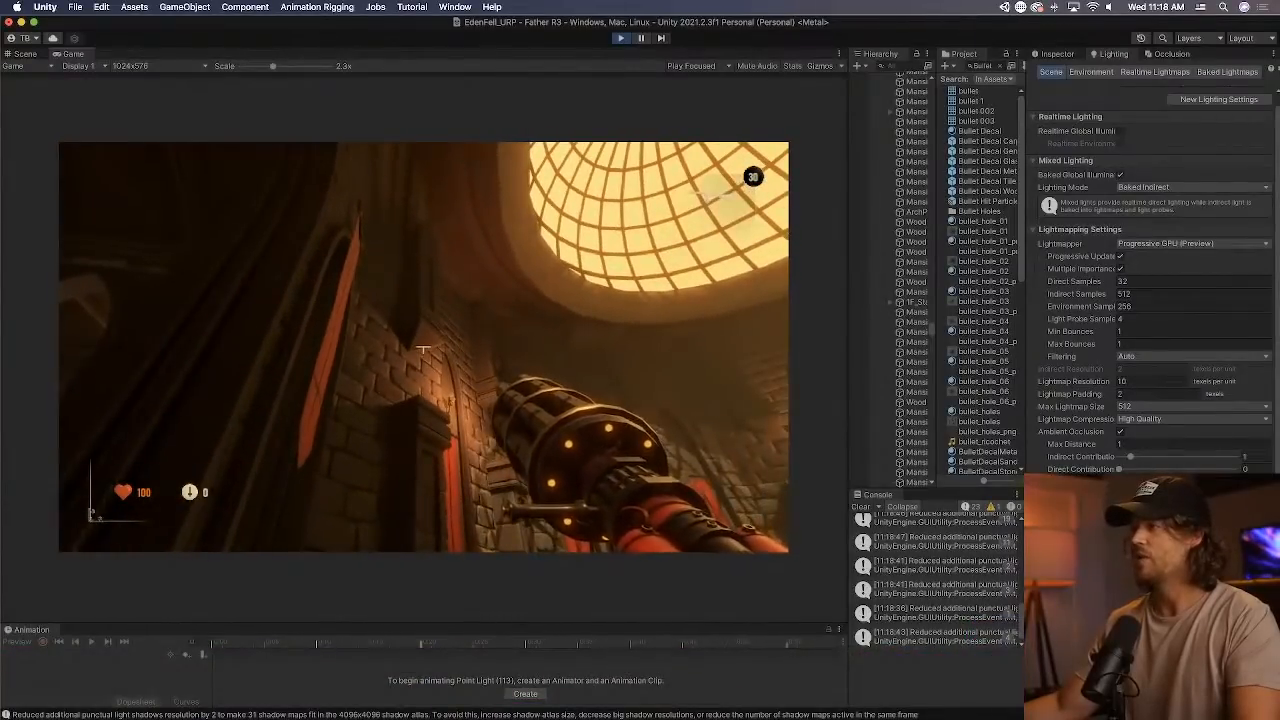
{"action": "key", "text": "w"}
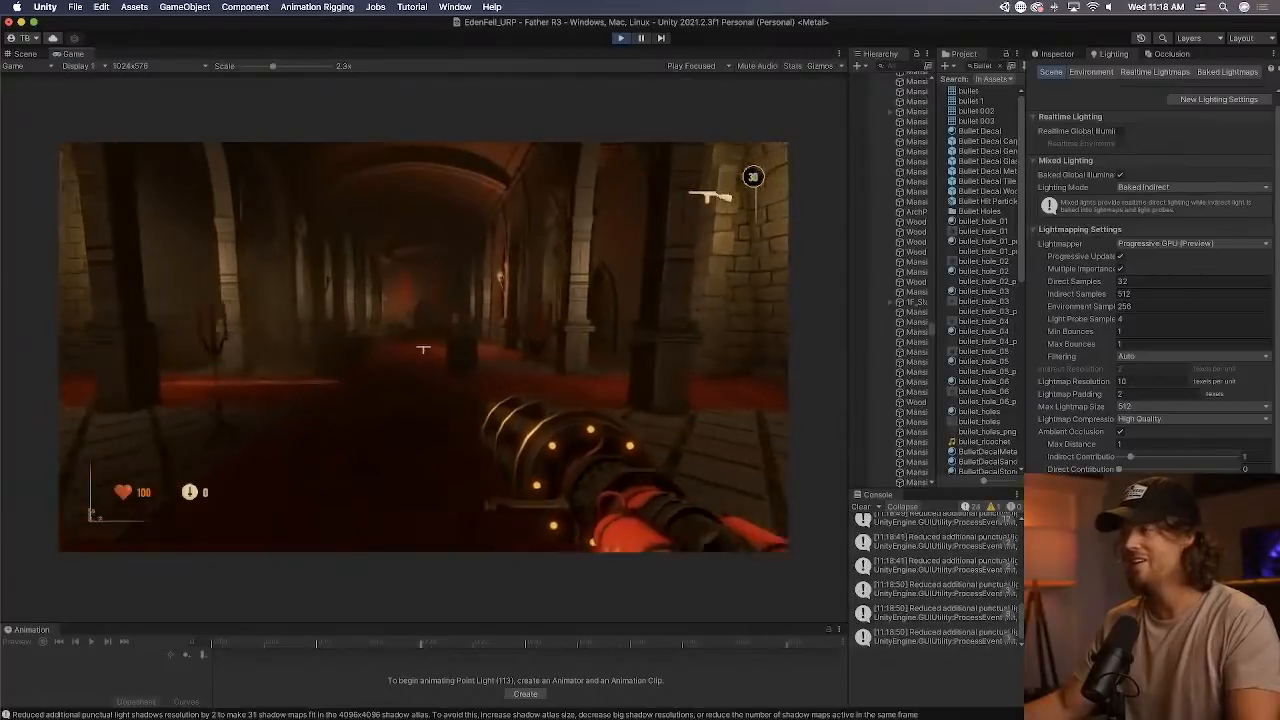
{"action": "key", "text": "w"}
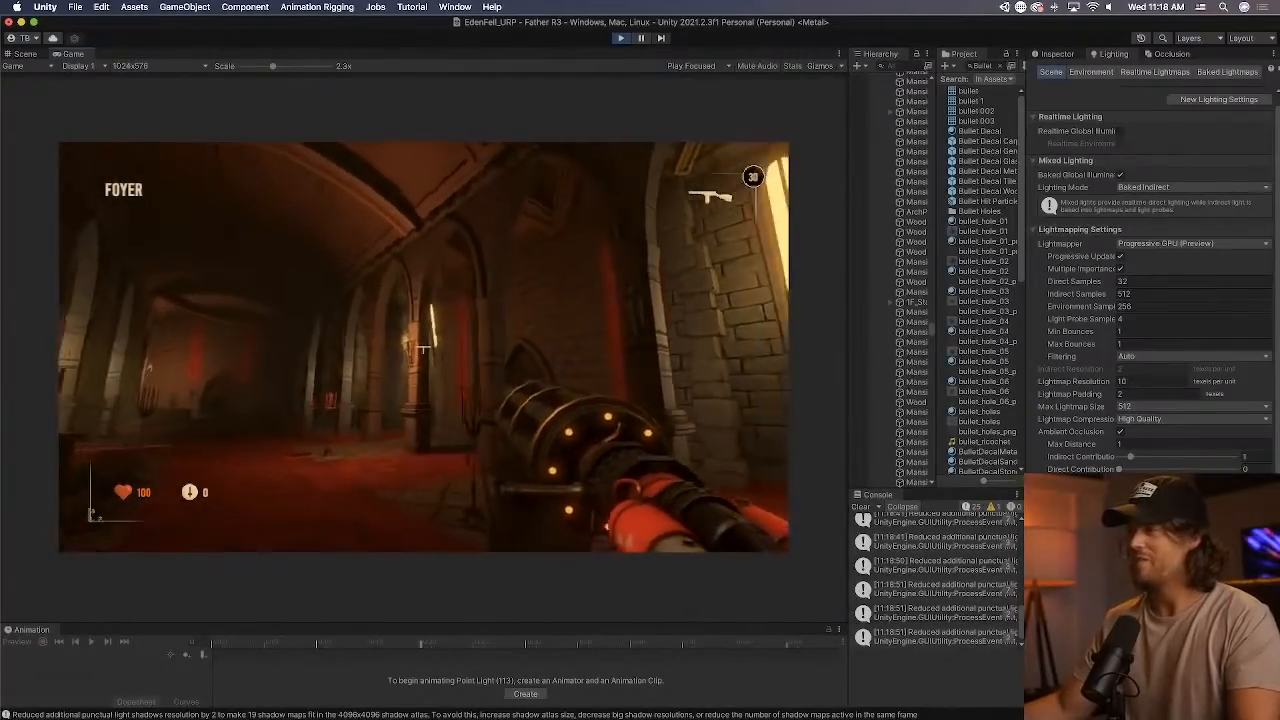
{"action": "key", "text": "w"}
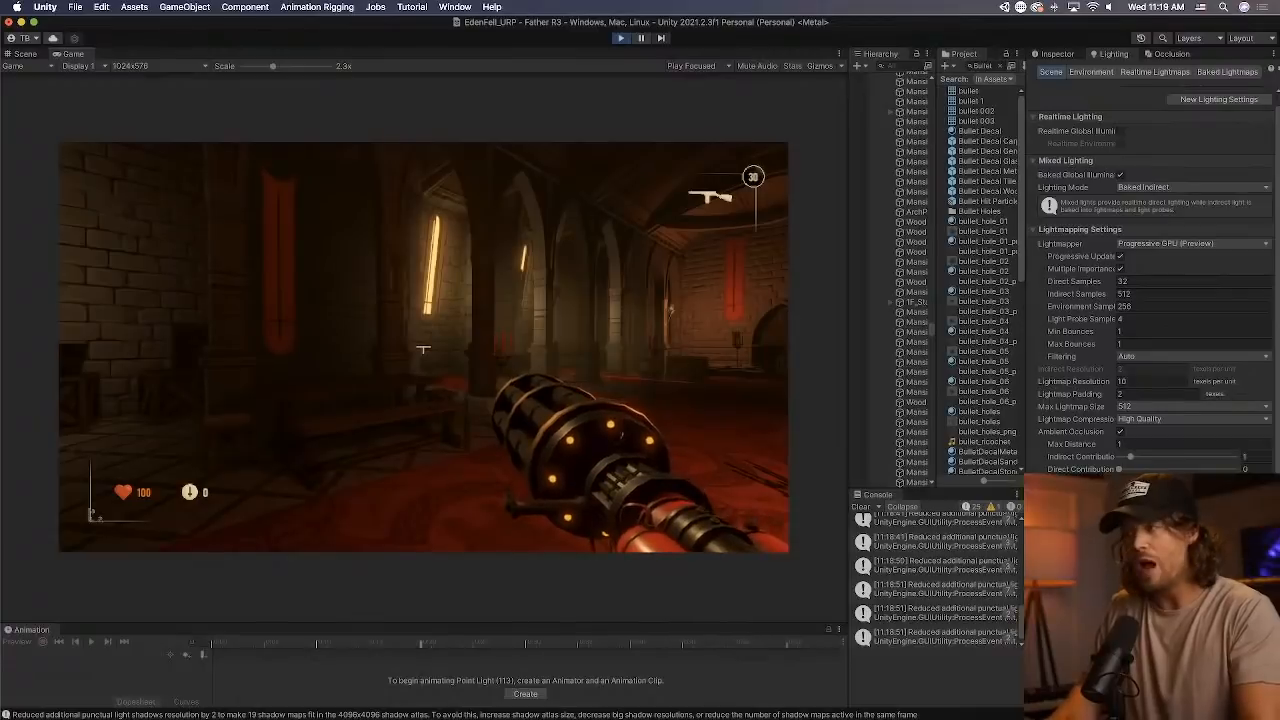
Pause the running game and filter the Hierarchy for "probes".
{"action": "key", "text": "shift+super+p"}
{"action": "left_click", "coordinate": [902, 66]}
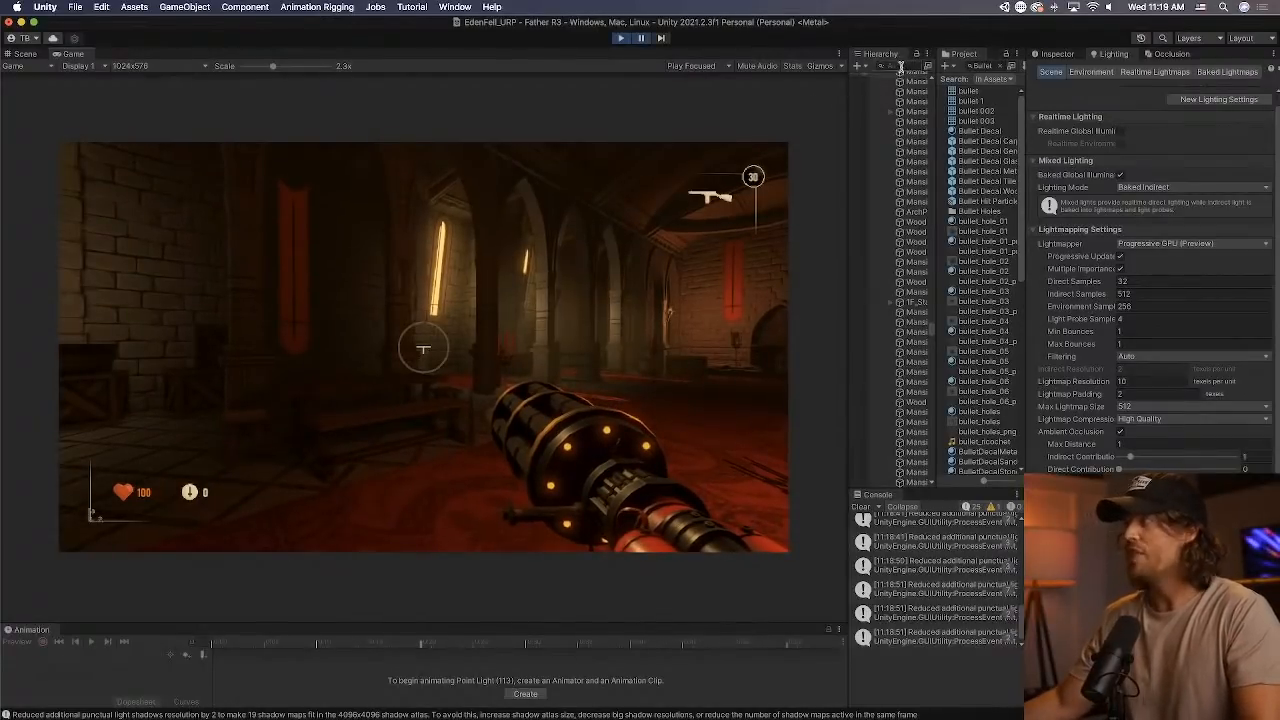
{"action": "type", "text": "probe"}
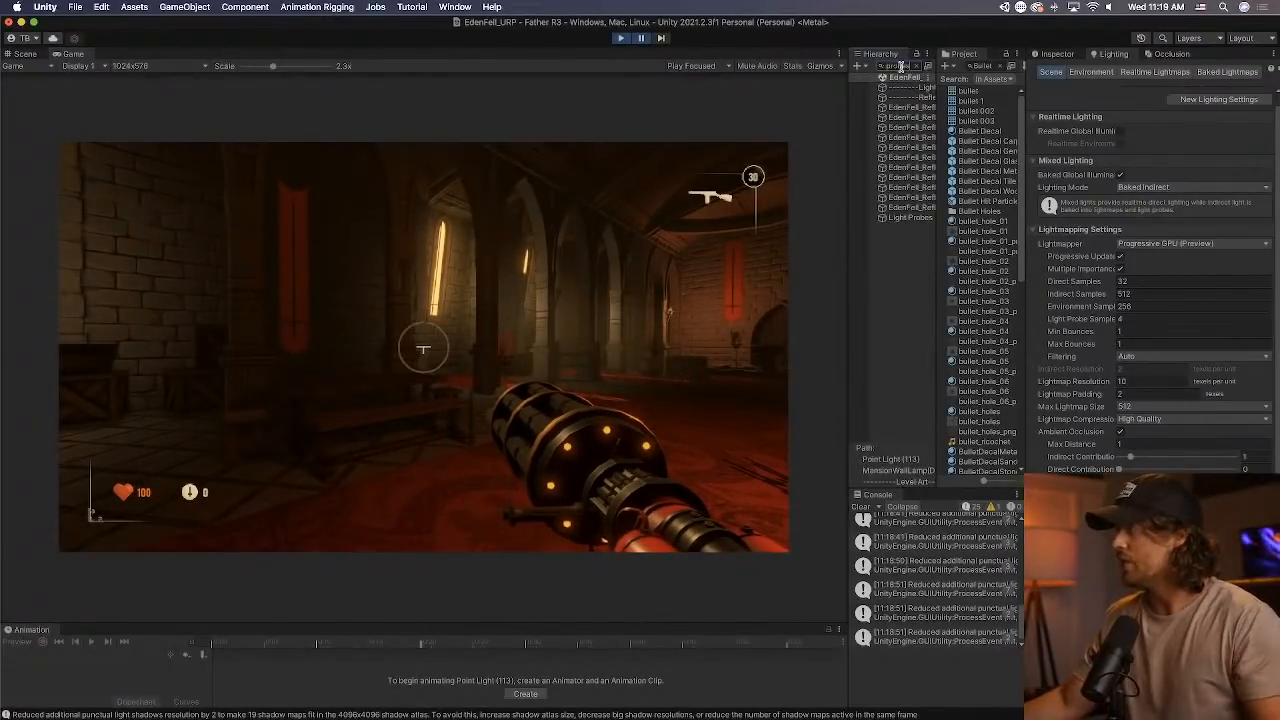
Widen the Hierarchy panel, select the Light Probes object and show its component properties.
{"action": "left_click_drag", "start_coordinate": [846, 163], "coordinate": [756, 170]}
{"action": "left_click", "coordinate": [816, 217]}
{"action": "left_click", "coordinate": [1056, 54]}
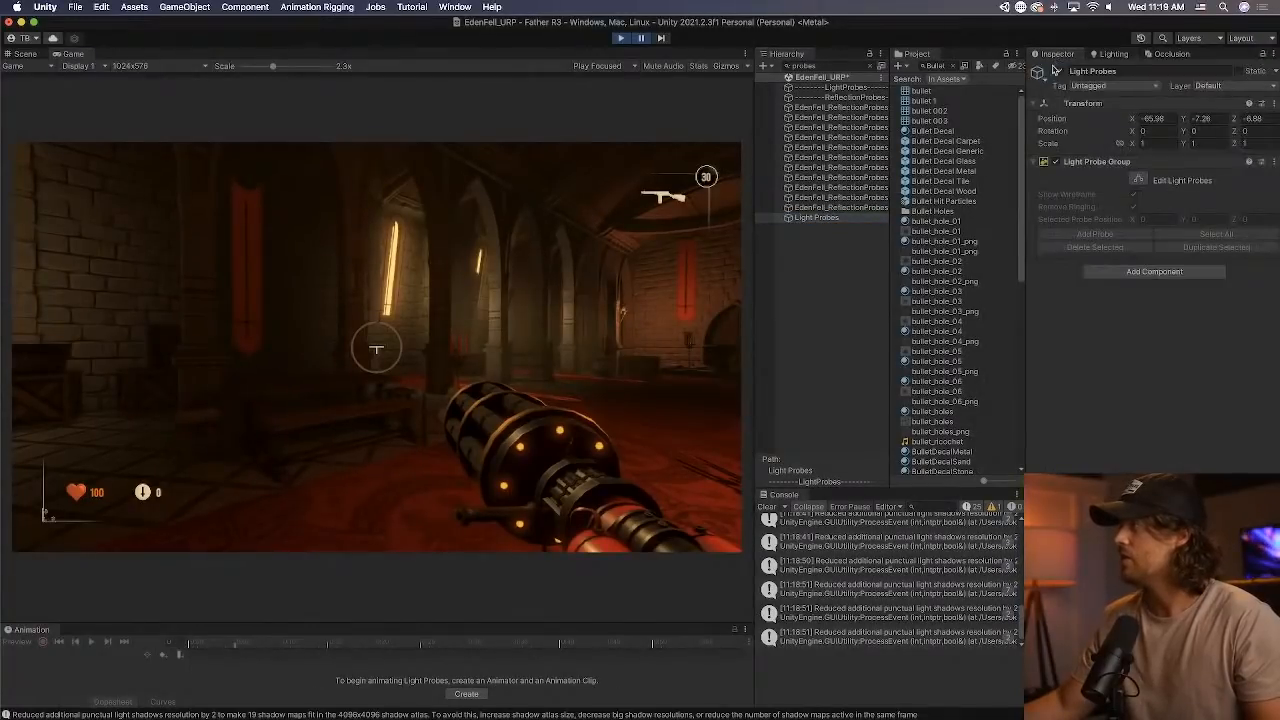
Deactivate the Light Probes object and resume the paused game.
{"action": "left_click", "coordinate": [1062, 74]}
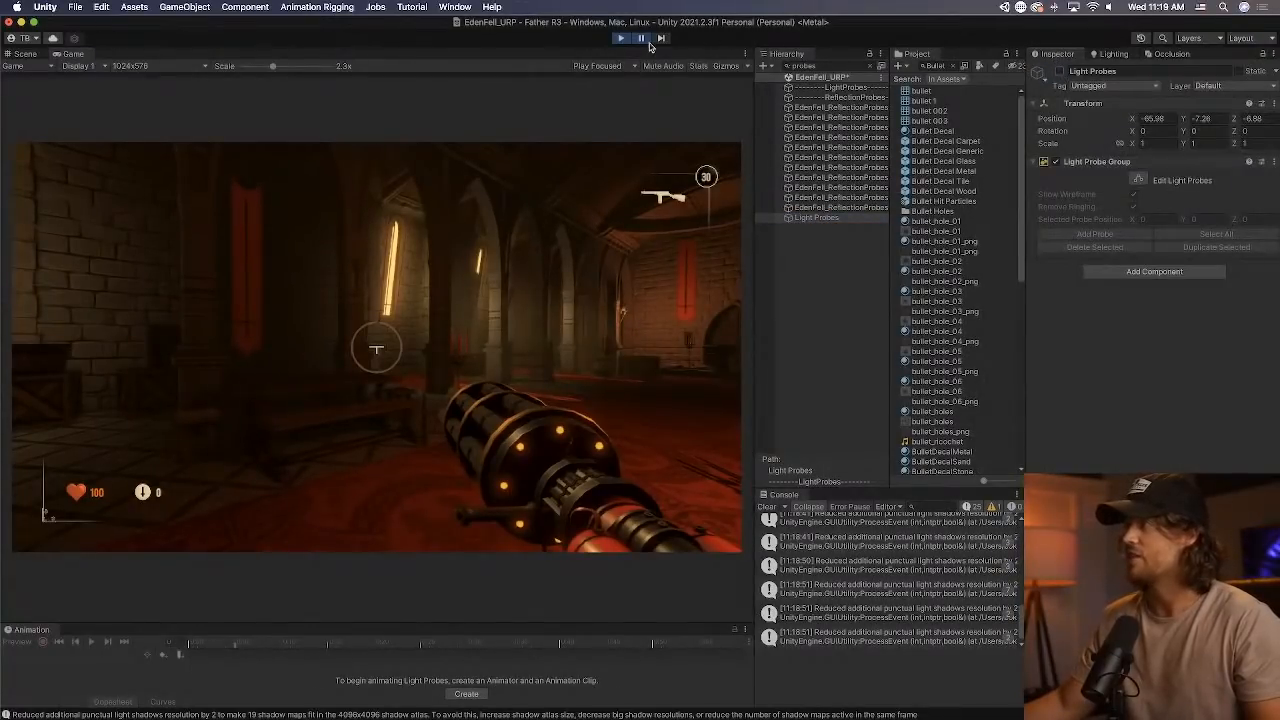
{"action": "left_click", "coordinate": [643, 41]}
{"action": "left_click", "coordinate": [376, 349]}
Walk the player through the dark arched hall to inspect how the gun is lit with the light probes off.
{"action": "key", "text": "w"}
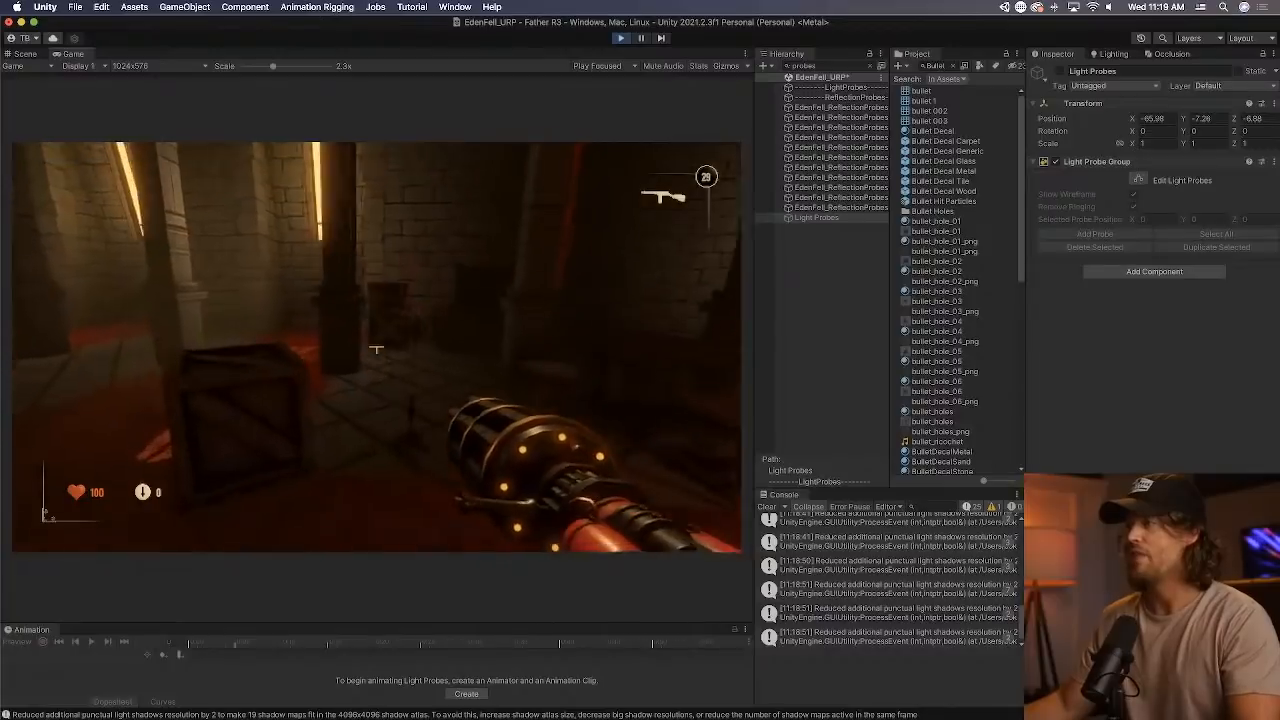
{"action": "key", "text": "w"}
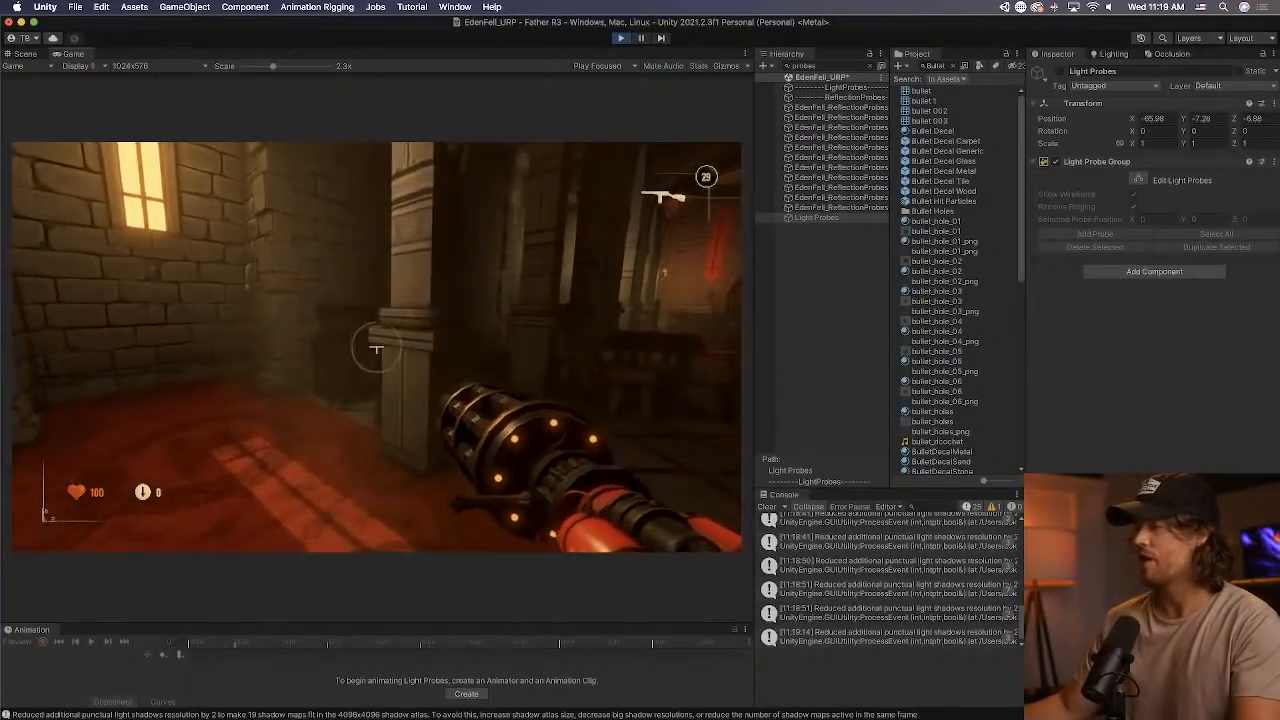
{"action": "key", "text": "w"}
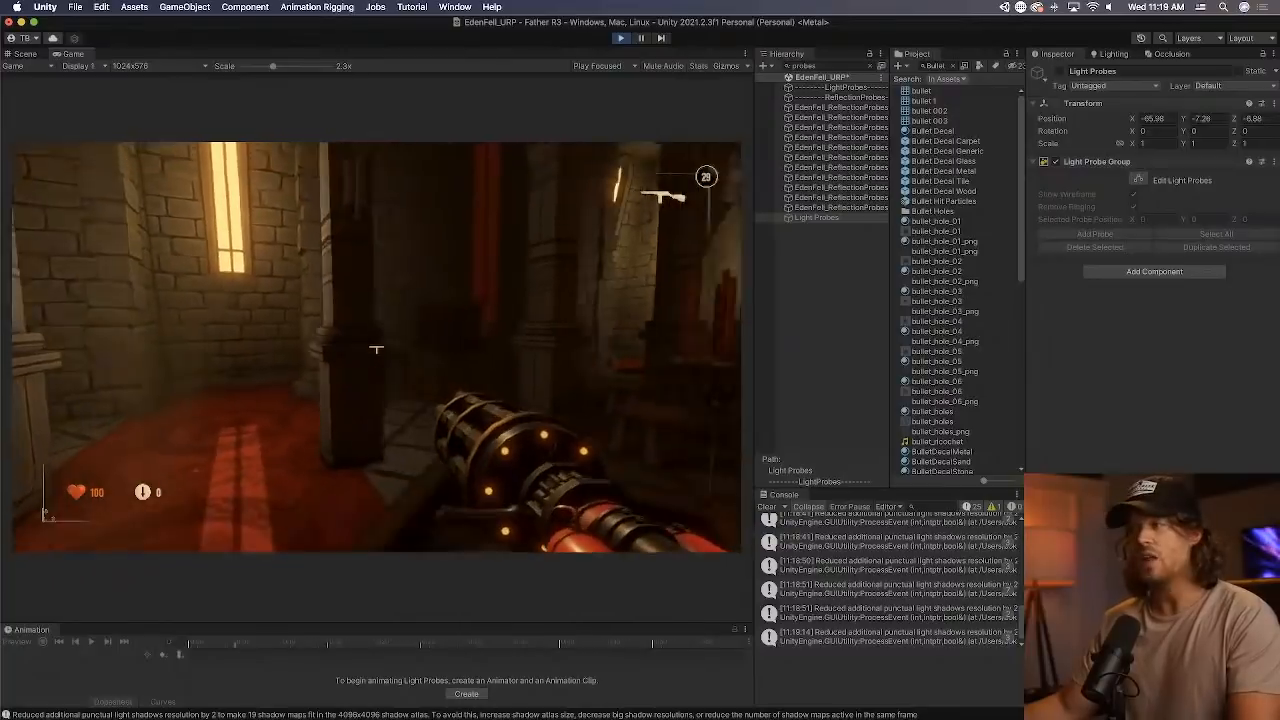
{"action": "key", "text": "w"}
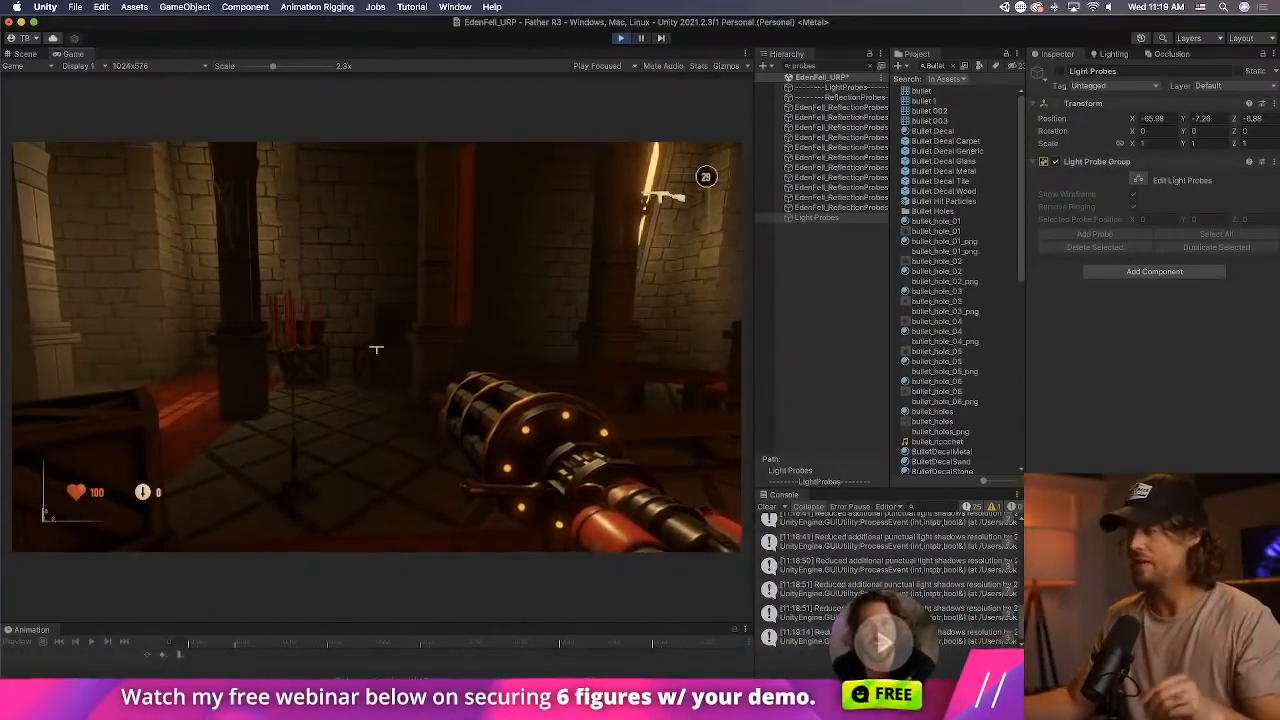
{"action": "key", "text": "w"}
Stop the running game and return to the Scene view.
{"action": "key", "text": "Escape"}
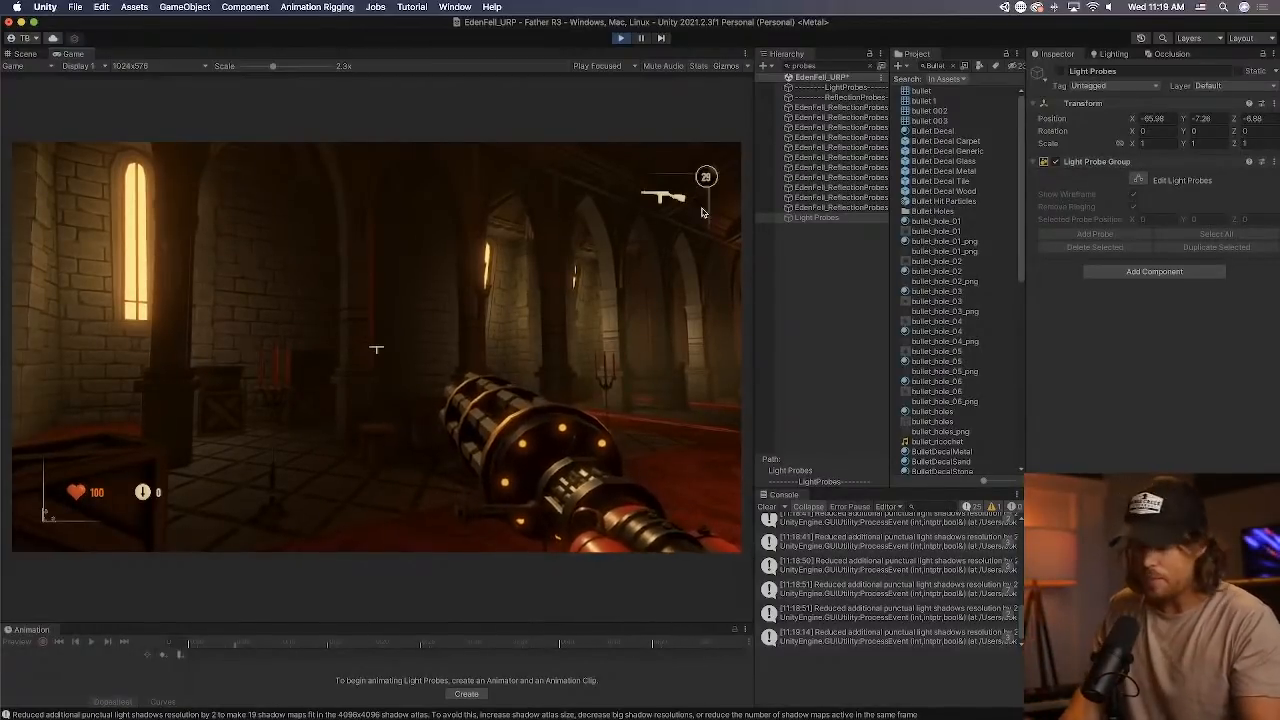
{"action": "key", "text": "super+p"}
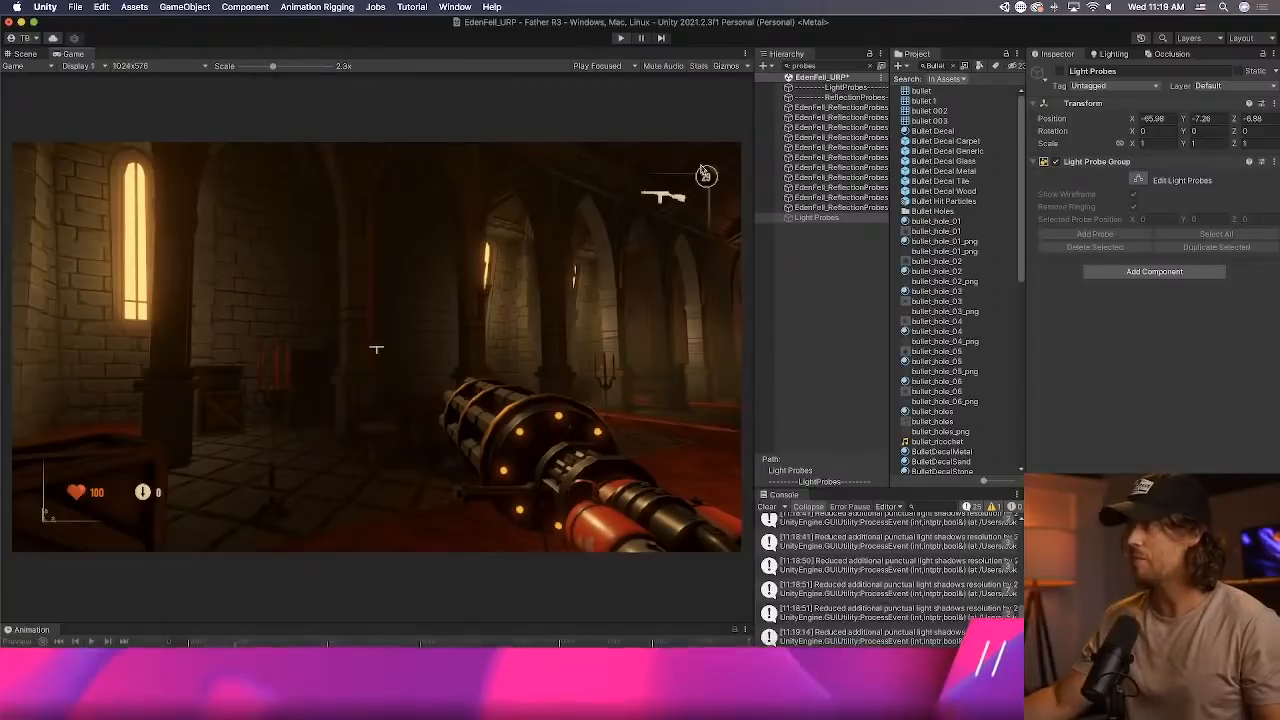
{"action": "left_click", "coordinate": [29, 55]}
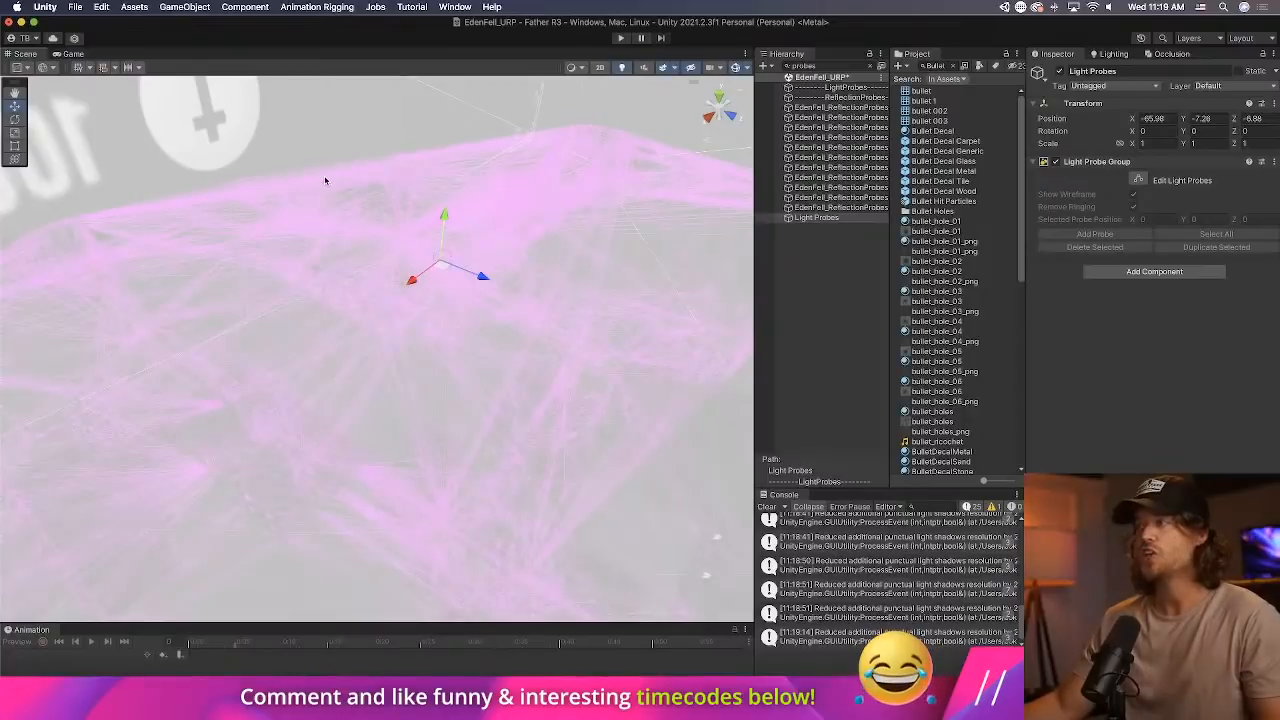
Clear the Hierarchy search filter and look over the light probe network spanning the level.
{"action": "right_click_drag", "start_coordinate": [326, 180], "coordinate": [437, 191]}
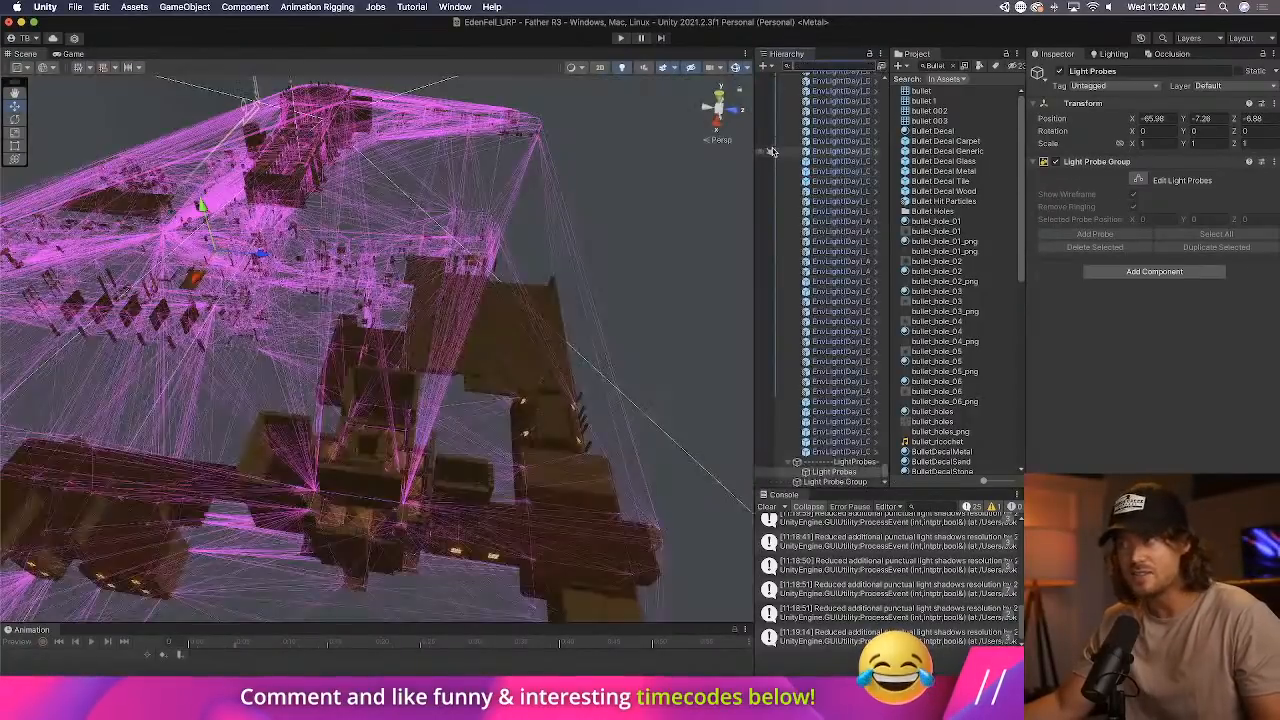
{"action": "left_click", "coordinate": [880, 66]}
{"action": "left_click_drag", "start_coordinate": [457, 287], "coordinate": [320, 285], "text": "alt"}
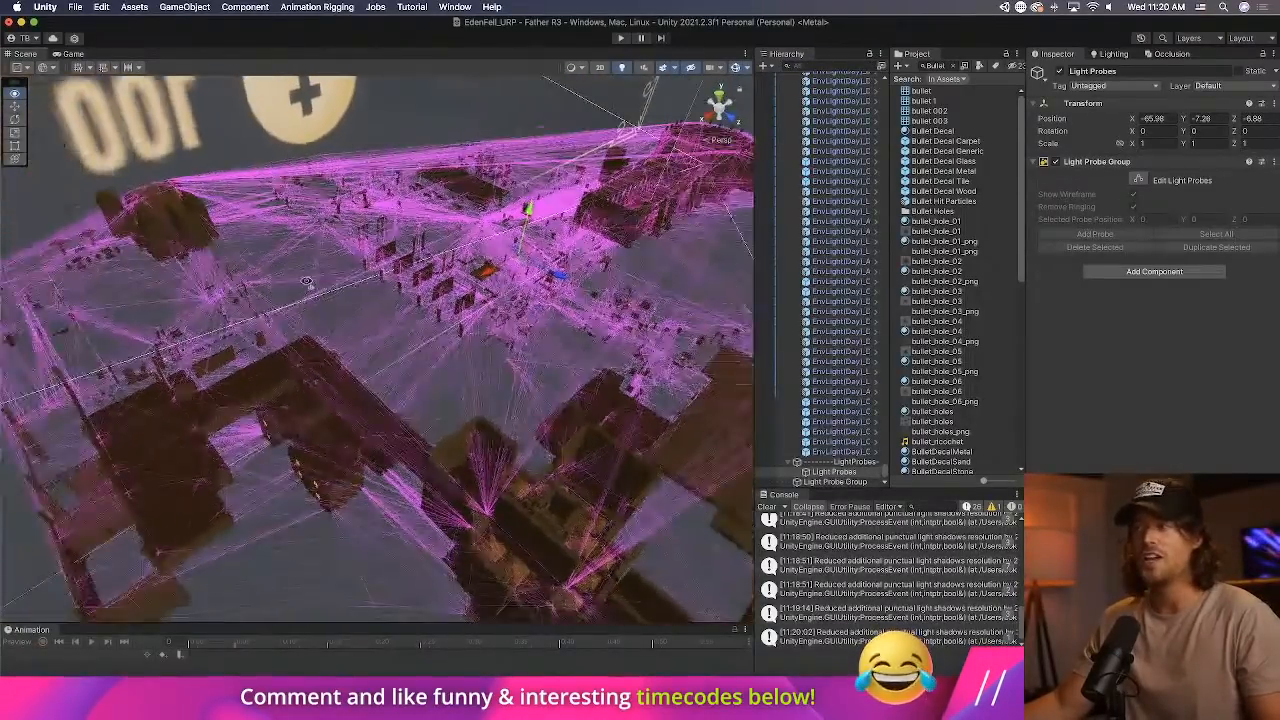
{"action": "scroll", "coordinate": [317, 292], "scroll_direction": "down", "scroll_amount": 10}
{"action": "scroll", "coordinate": [317, 292], "scroll_direction": "up", "scroll_amount": 10}
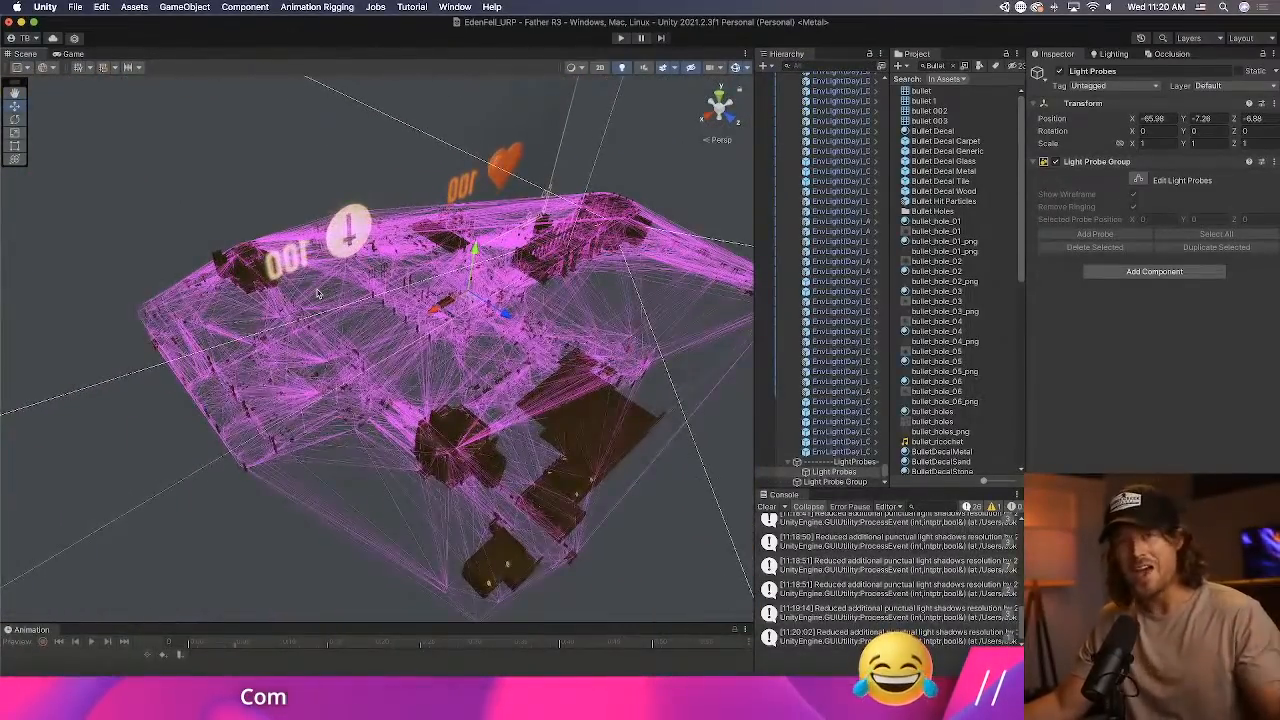
{"action": "scroll", "coordinate": [315, 293], "scroll_direction": "up", "scroll_amount": 3}
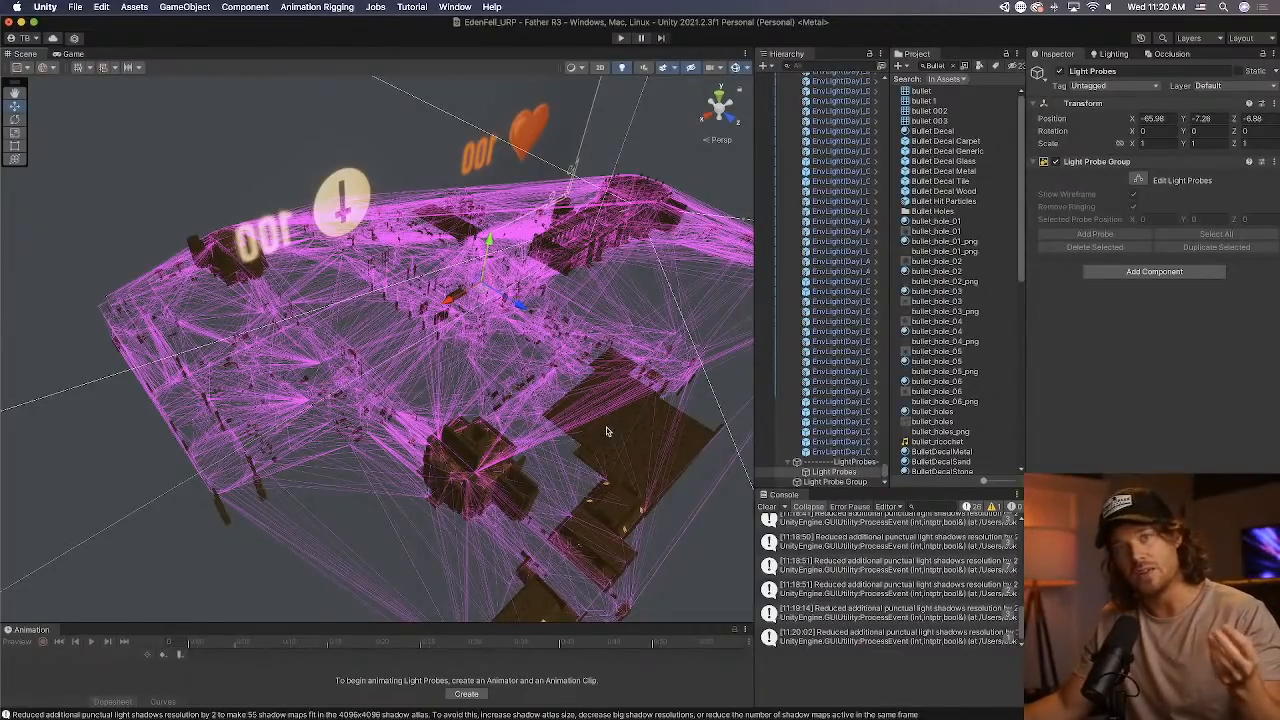
Clear the console messages and enable probe editing on the Light Probe Group.
{"action": "left_click", "coordinate": [767, 507]}
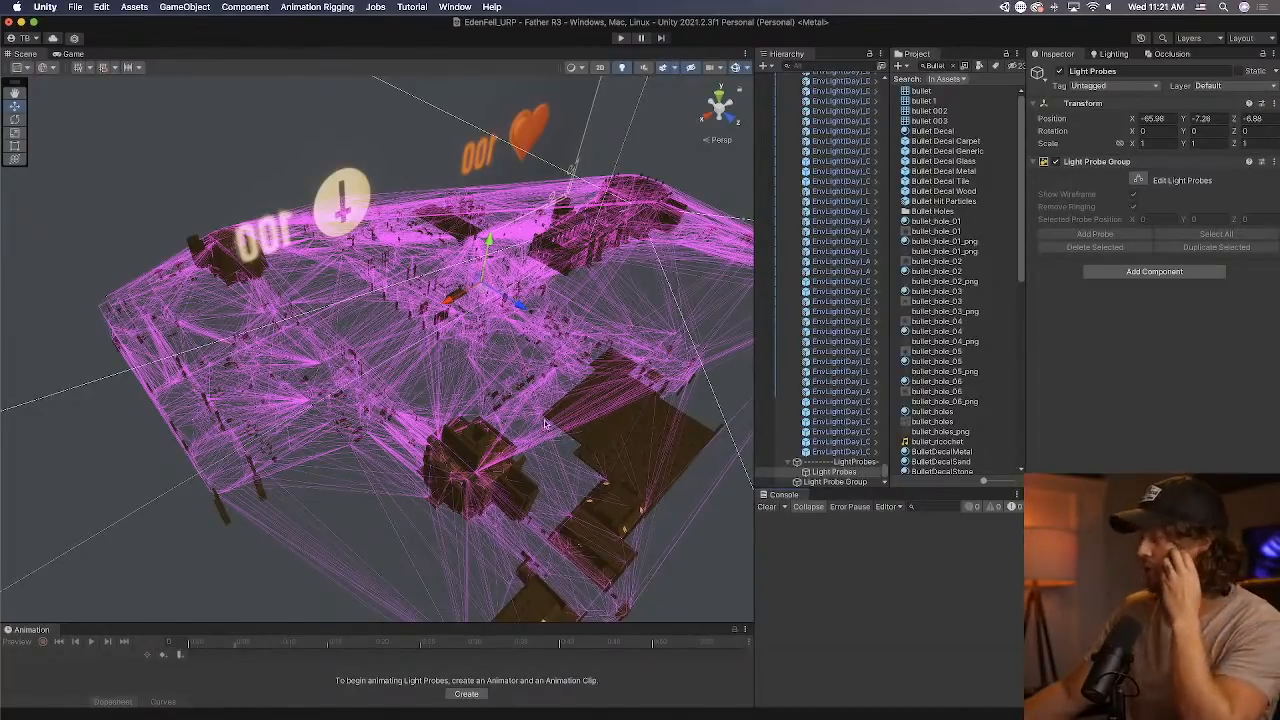
{"action": "right_click_drag", "start_coordinate": [505, 383], "coordinate": [526, 386]}
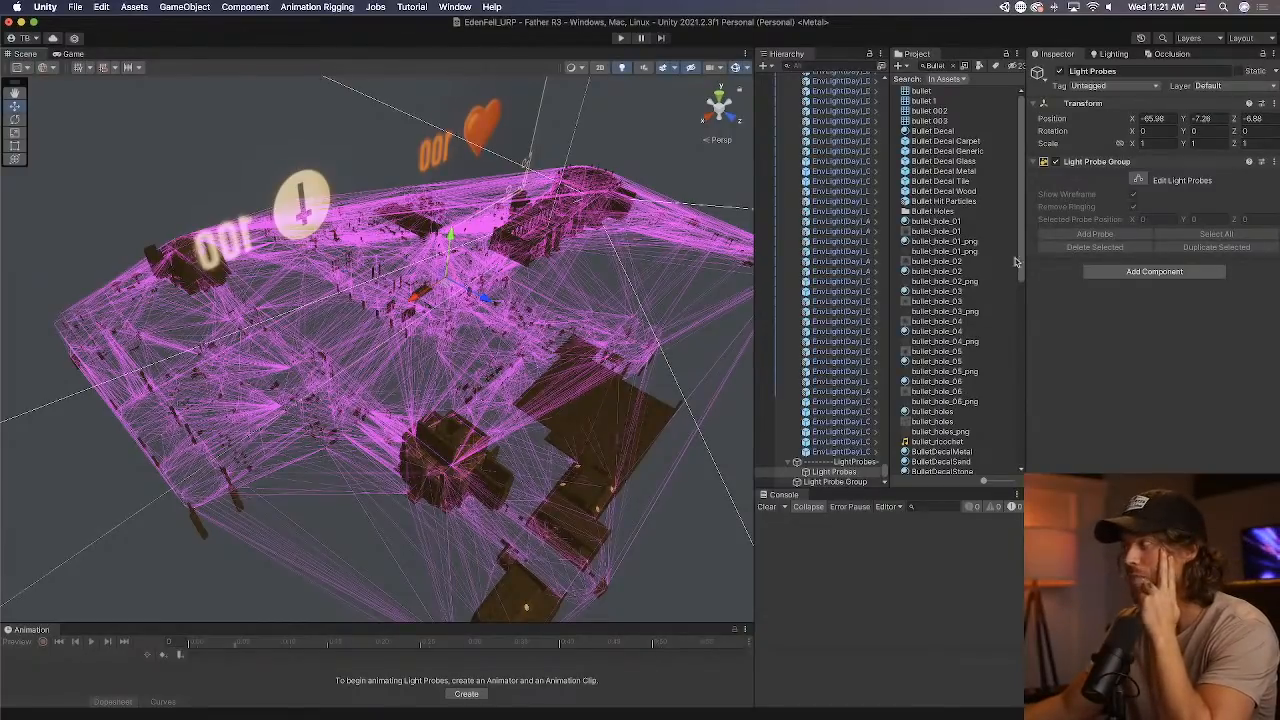
{"action": "left_click", "coordinate": [1138, 179]}
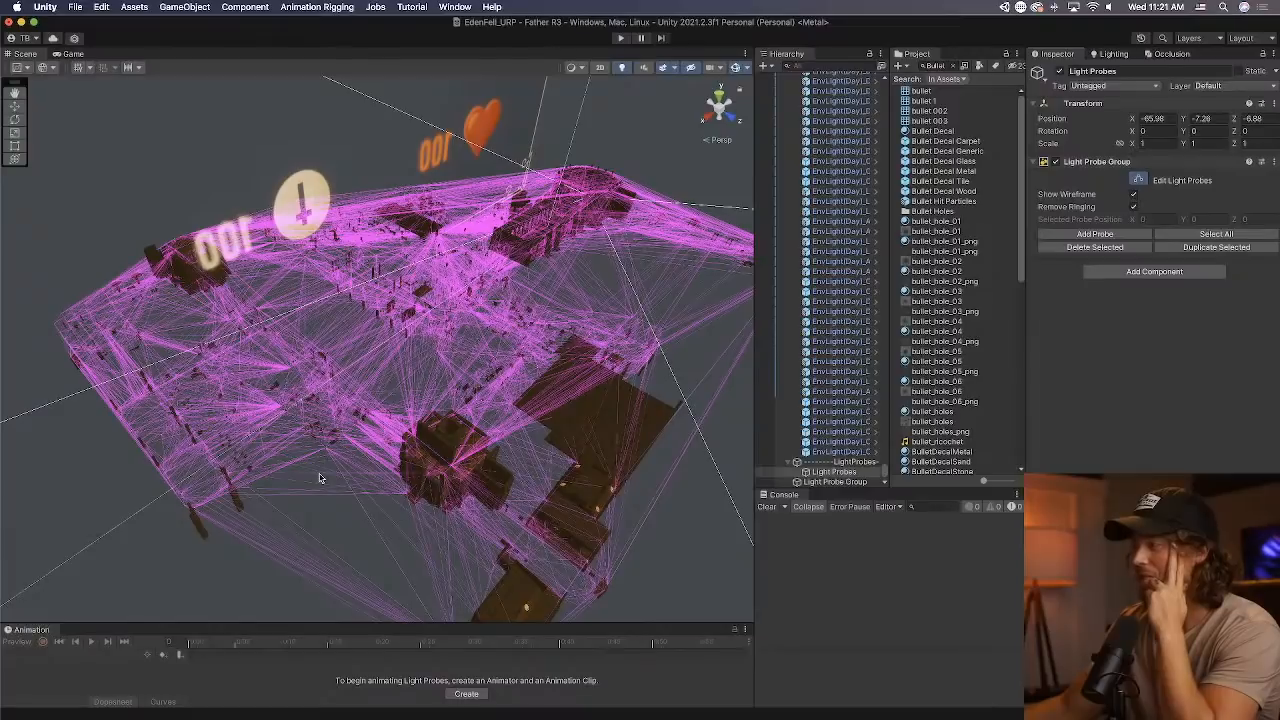
Select the light probes near the far door inside the wood-panelled room.
{"action": "scroll", "coordinate": [275, 397], "scroll_direction": "up", "scroll_amount": 10}
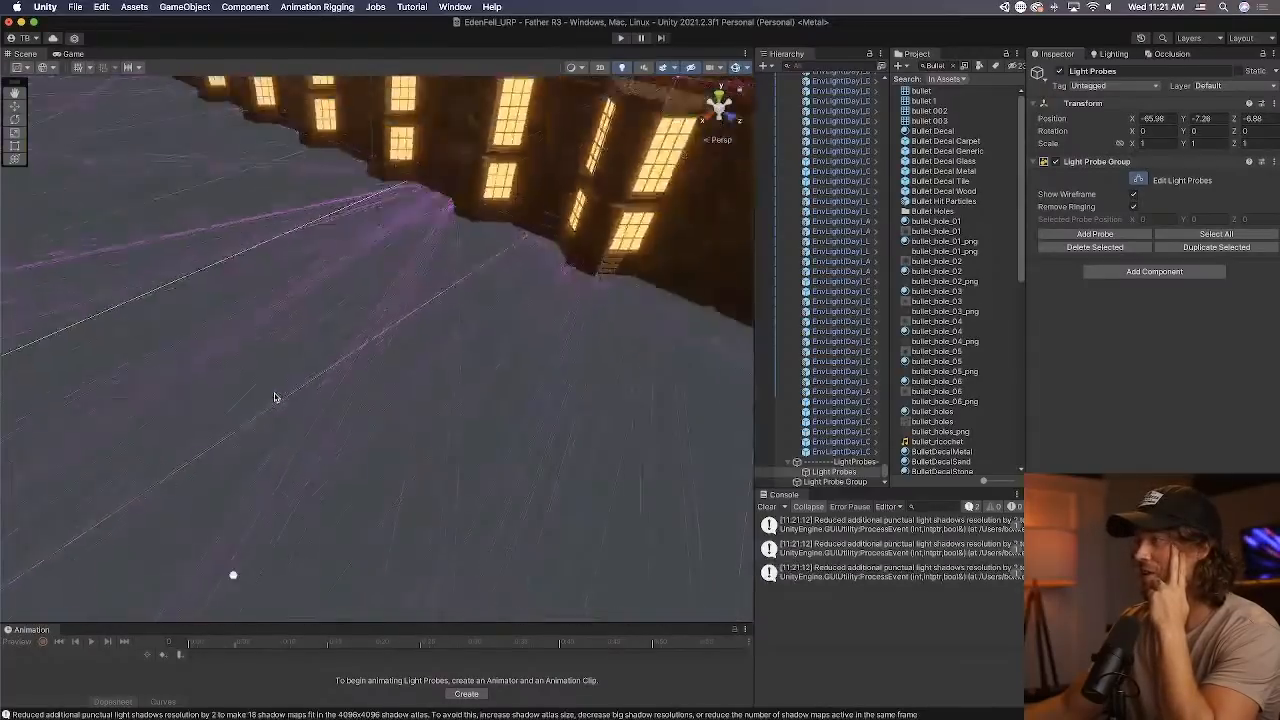
{"action": "scroll", "coordinate": [276, 397], "scroll_direction": "down", "scroll_amount": 8}
{"action": "right_click_drag", "start_coordinate": [363, 486], "coordinate": [212, 409]}
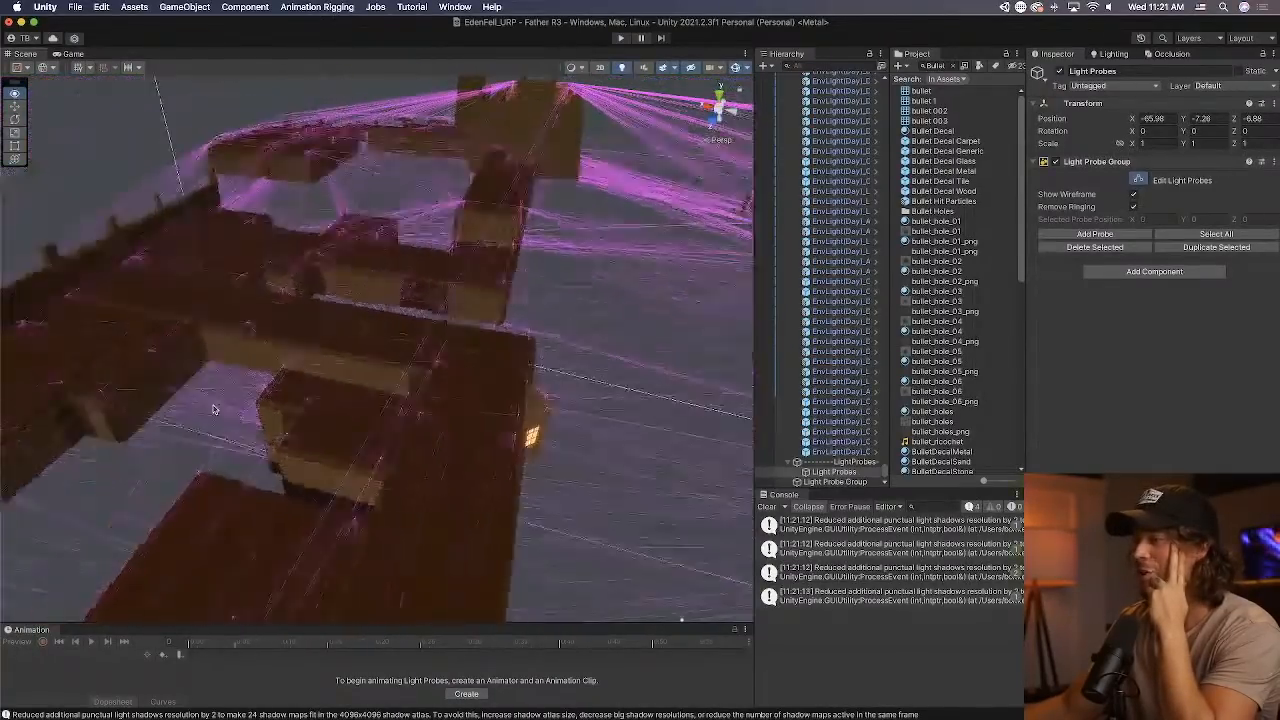
{"action": "scroll", "coordinate": [250, 398], "scroll_direction": "up", "scroll_amount": 10}
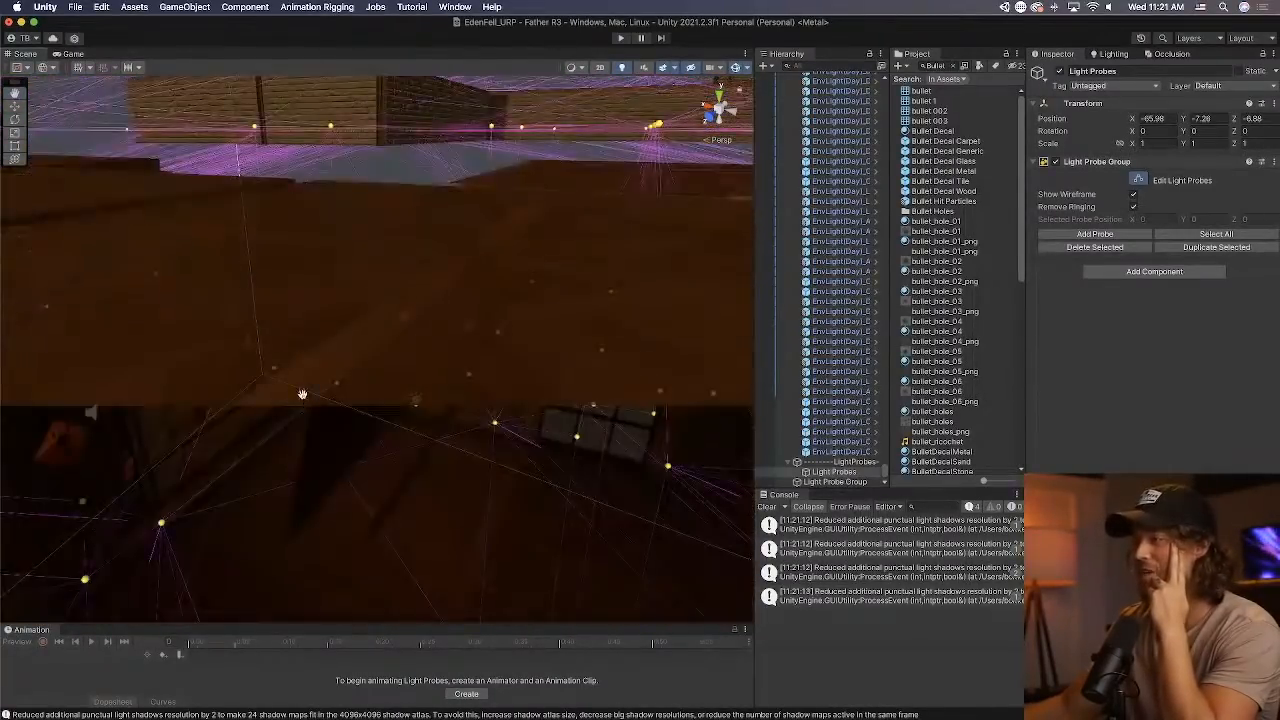
{"action": "scroll", "coordinate": [298, 391], "scroll_direction": "up", "scroll_amount": 8}
{"action": "right_click_drag", "start_coordinate": [408, 375], "coordinate": [221, 321]}
{"action": "left_click_drag", "start_coordinate": [362, 355], "coordinate": [466, 387]}
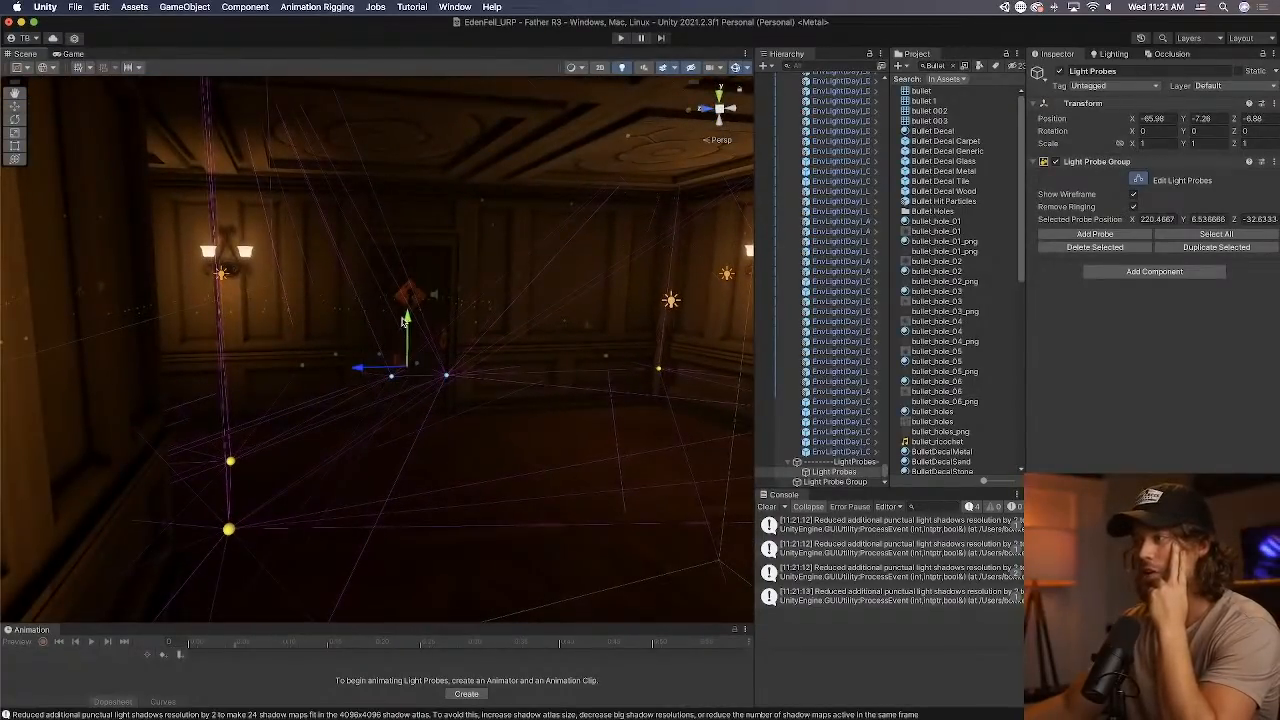
Raise the selected light probes to a Y position of about 6.97 and undo the move.
{"action": "mouse_move", "coordinate": [404, 320]}
{"action": "left_mouse_down"}
{"action": "mouse_move", "coordinate": [404, 352]}
{"action": "mouse_move", "coordinate": [395, 310]}
{"action": "left_mouse_up"}
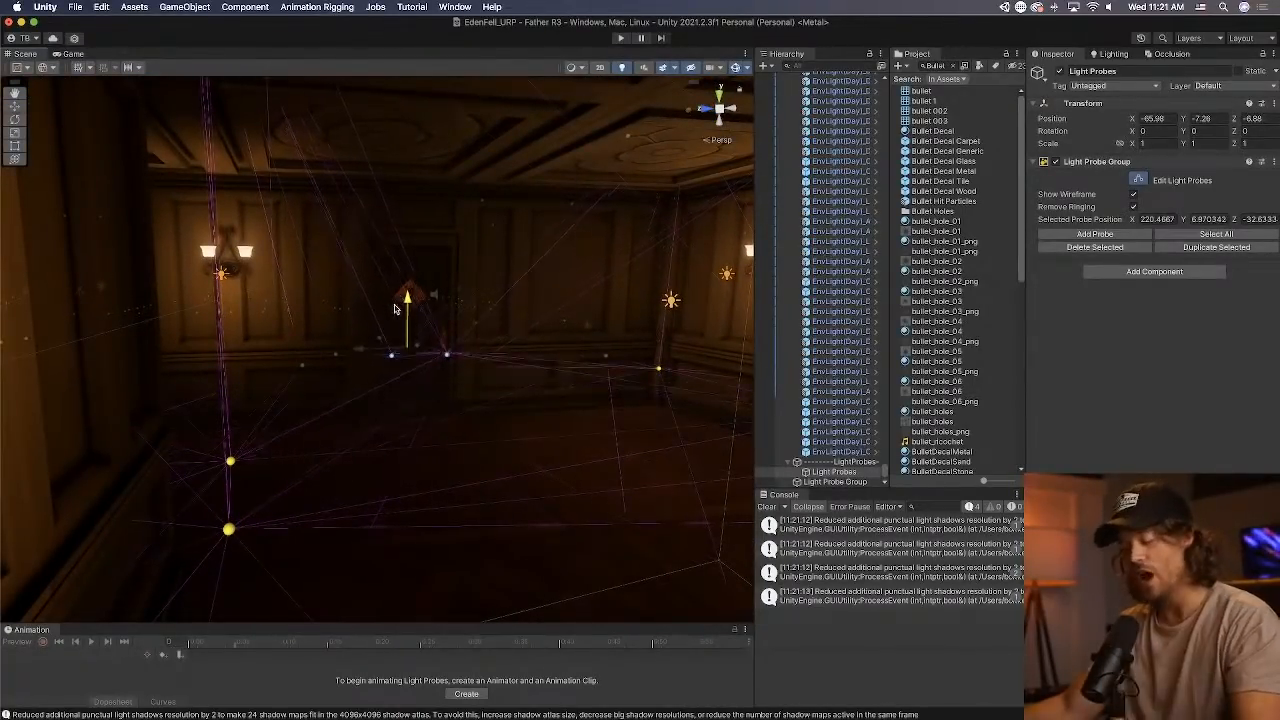
{"action": "key", "text": "super+z"}
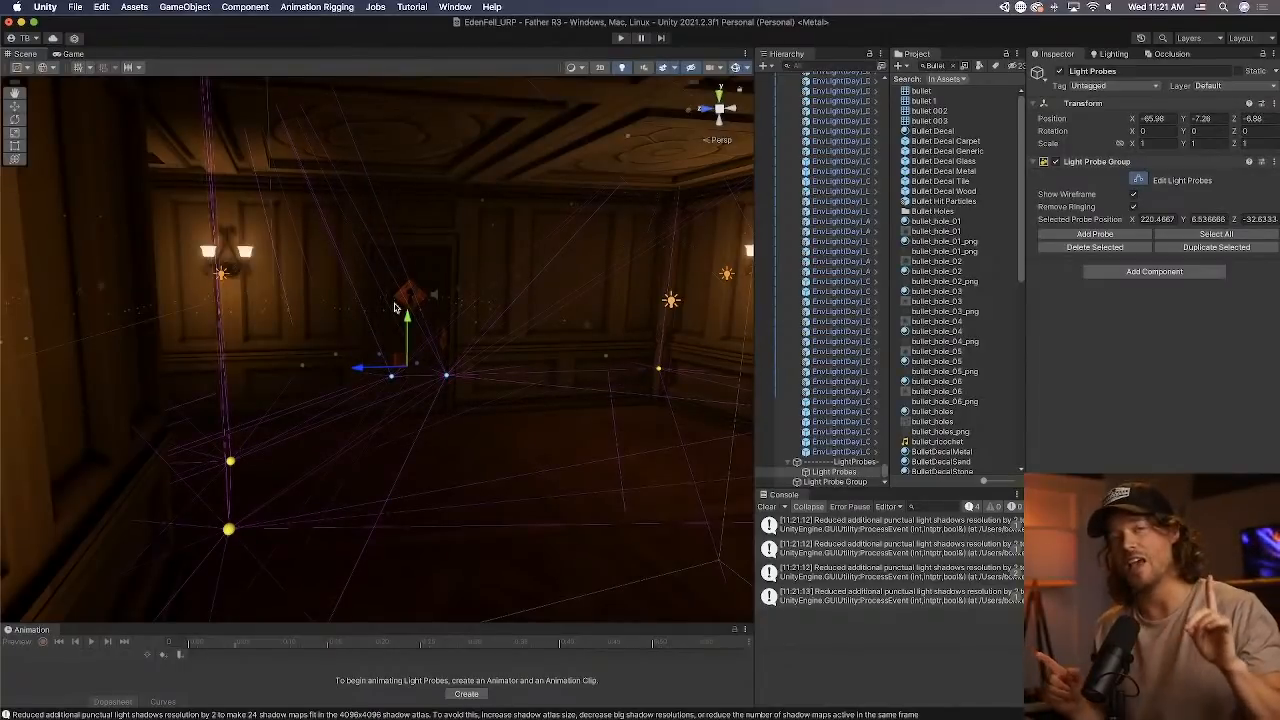
Review the light probe network over the whole mansion from outside and clear the console.
{"action": "right_click_drag", "start_coordinate": [392, 347], "coordinate": [402, 486]}
{"action": "scroll", "coordinate": [402, 487], "scroll_direction": "down", "scroll_amount": 10}
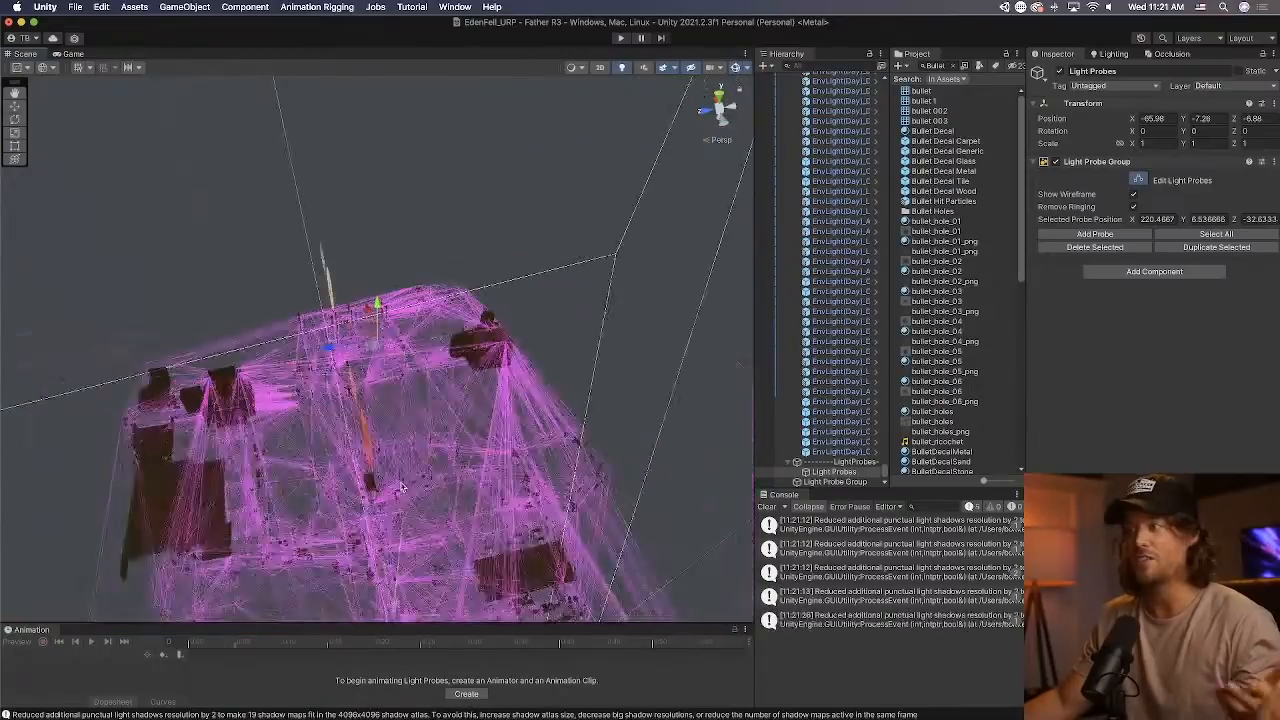
{"action": "scroll", "coordinate": [402, 487], "scroll_direction": "down", "scroll_amount": 3}
{"action": "middle_click_drag", "start_coordinate": [402, 487], "coordinate": [367, 313]}
{"action": "scroll", "coordinate": [368, 316], "scroll_direction": "down", "scroll_amount": 2}
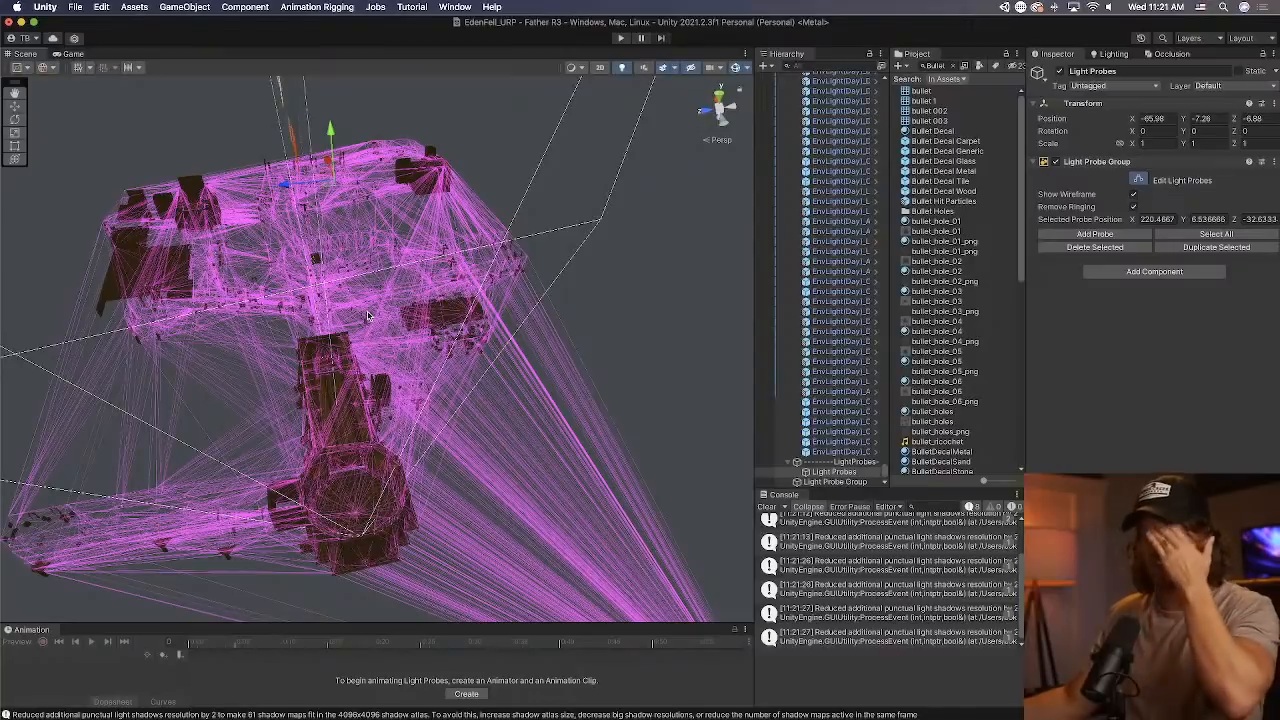
{"action": "left_click", "coordinate": [766, 507]}
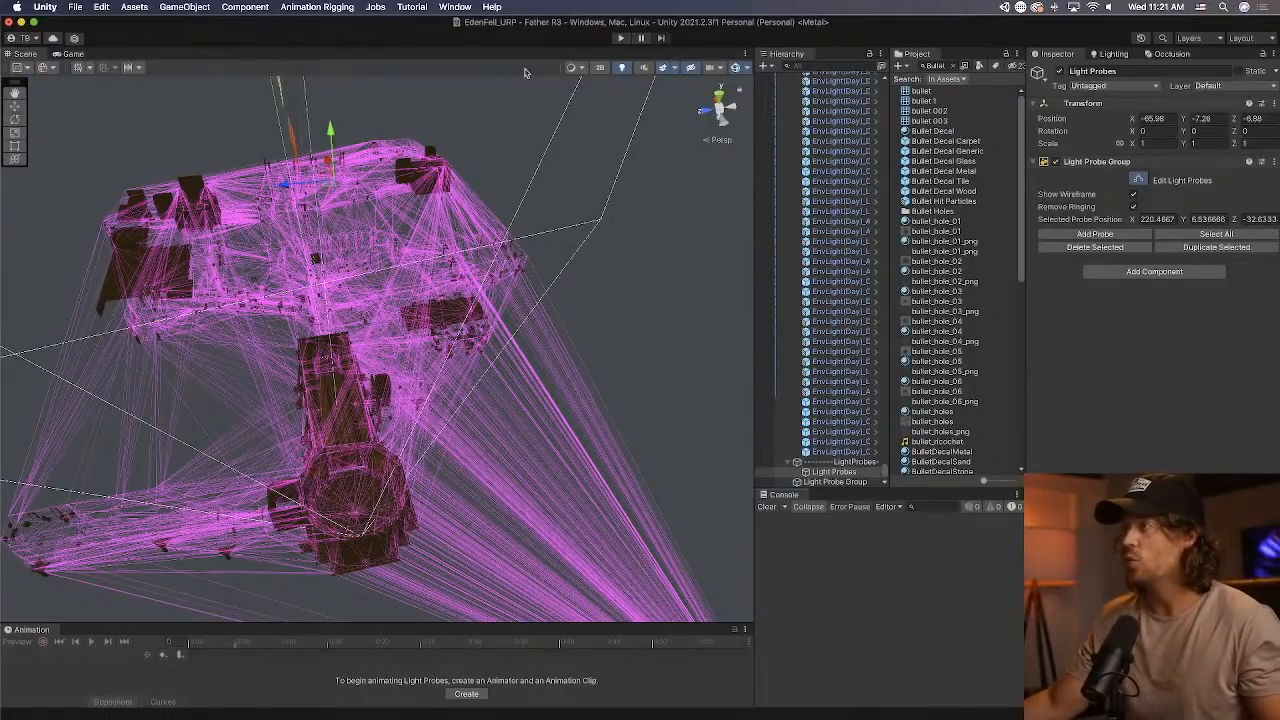
Open the Generate Light Probes tool to view its placement options, and close it.
{"action": "left_click", "coordinate": [455, 7]}
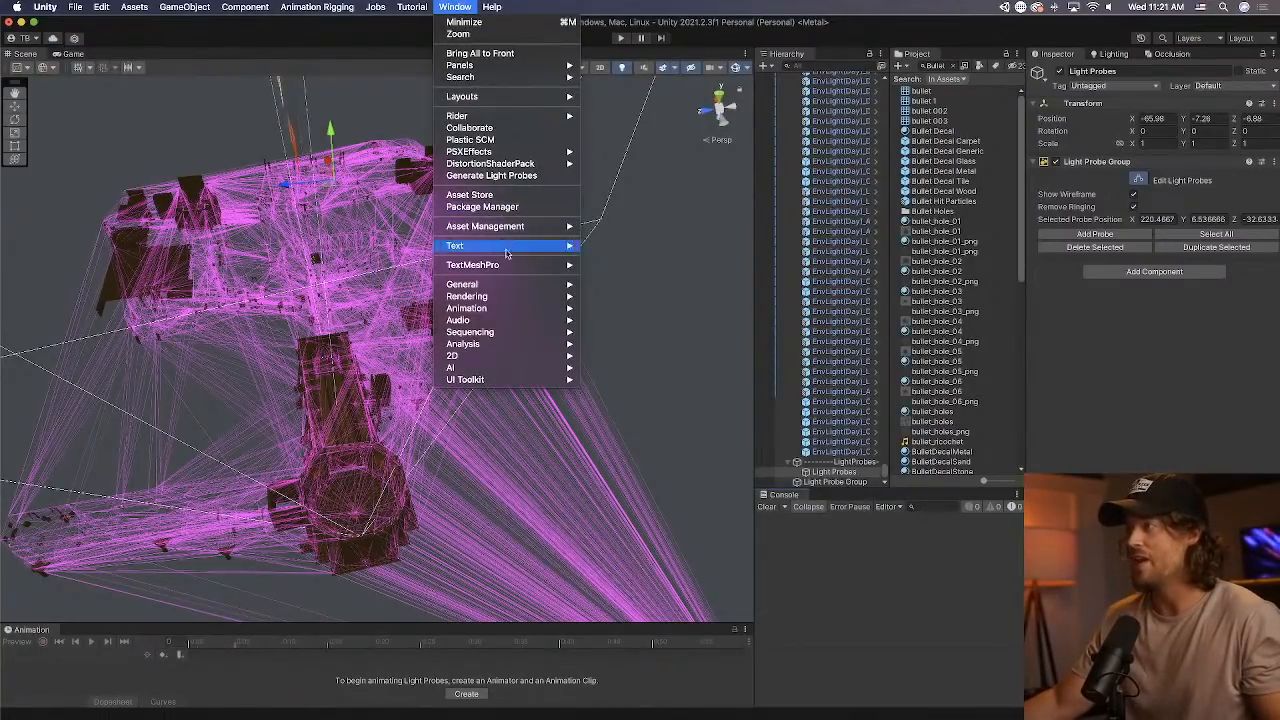
{"action": "mouse_move", "coordinate": [508, 287]}
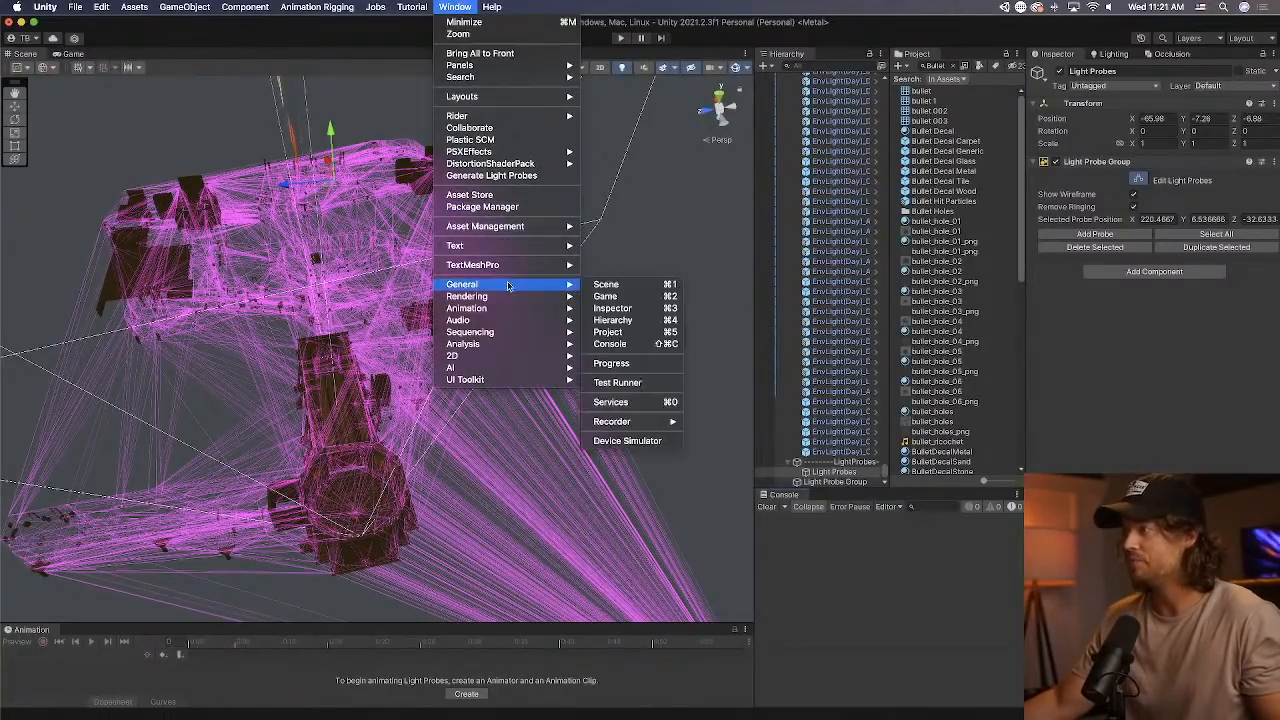
{"action": "left_click", "coordinate": [487, 177]}
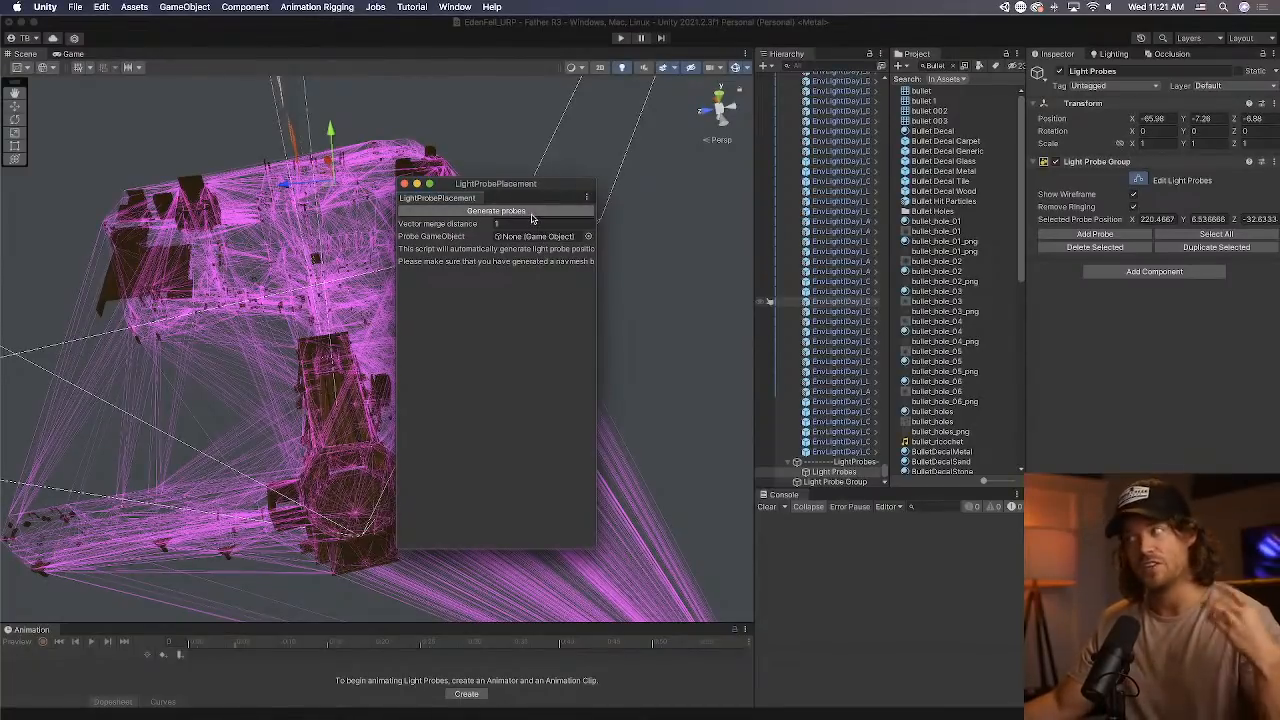
{"action": "left_click", "coordinate": [405, 185]}
Examine the probe network around the mansion wings from other angles and clear the console messages.
{"action": "mouse_move", "coordinate": [364, 268]}
{"action": "right_mouse_down"}
{"action": "mouse_move", "coordinate": [380, 300]}
{"action": "mouse_move", "coordinate": [358, 297]}
{"action": "mouse_move", "coordinate": [342, 261]}
{"action": "right_mouse_up"}
{"action": "left_click_drag", "start_coordinate": [342, 261], "coordinate": [342, 262], "text": "alt"}
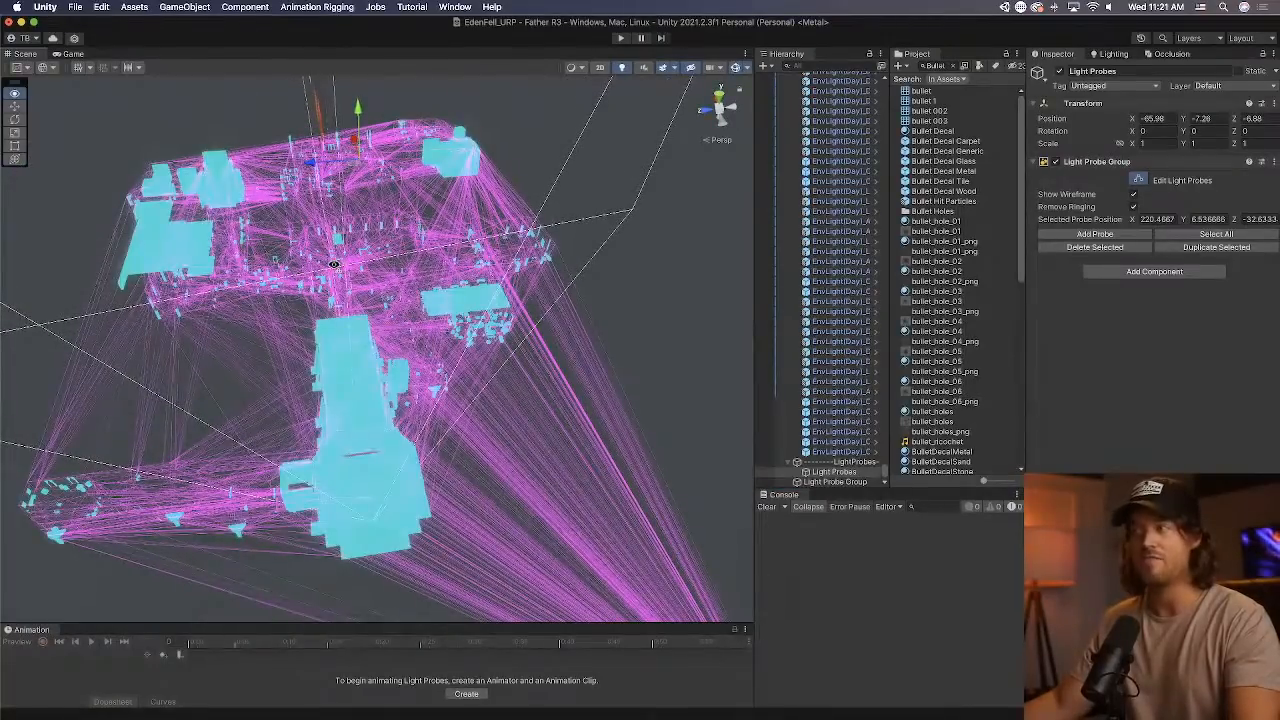
{"action": "scroll", "coordinate": [335, 267], "scroll_direction": "up", "scroll_amount": 3}
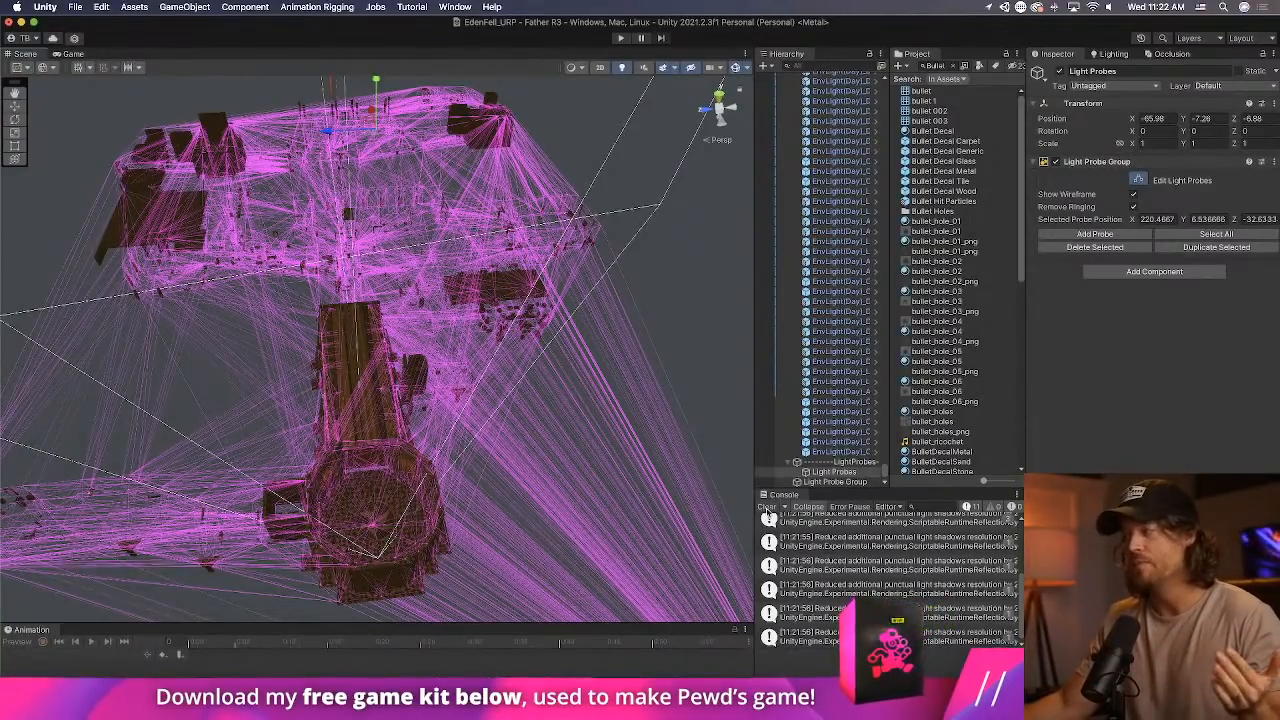
{"action": "left_click", "coordinate": [768, 508]}
{"action": "right_click_drag", "start_coordinate": [564, 430], "coordinate": [538, 208]}
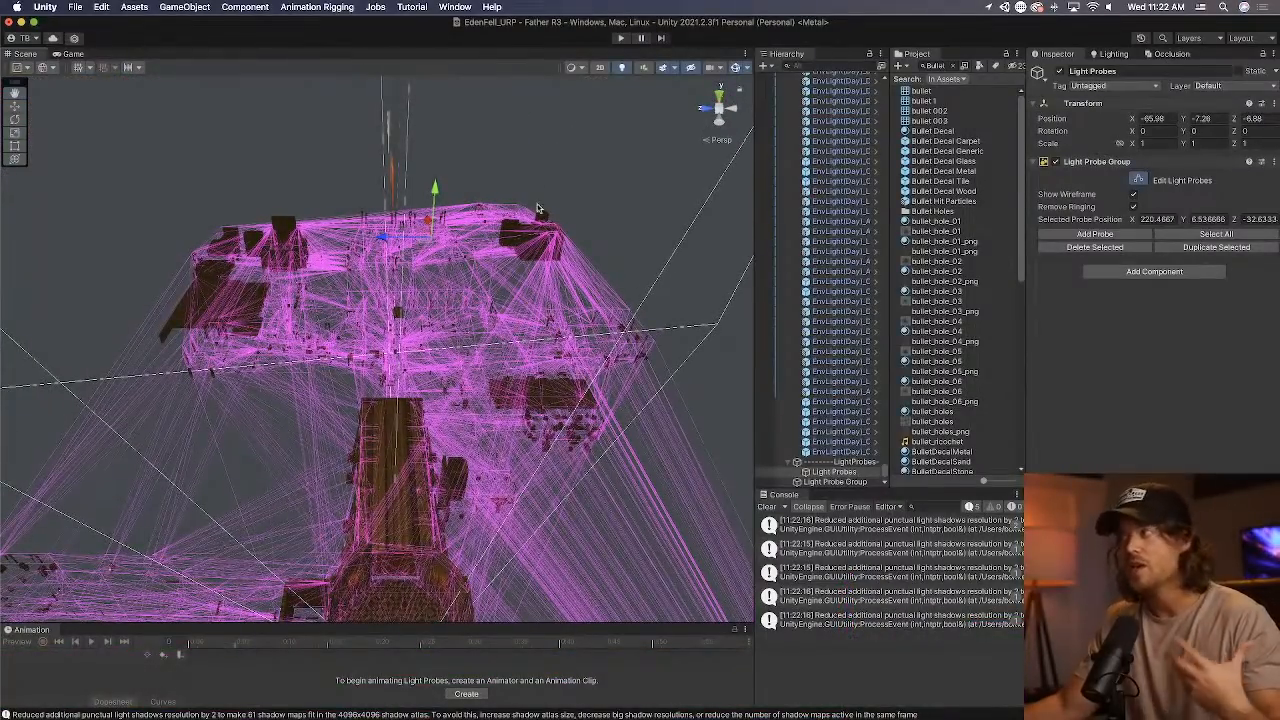
Run the game, pick up the candelabra in the round hall and carry it into the arched hall to observe its lighting.
{"action": "left_click", "coordinate": [620, 38]}
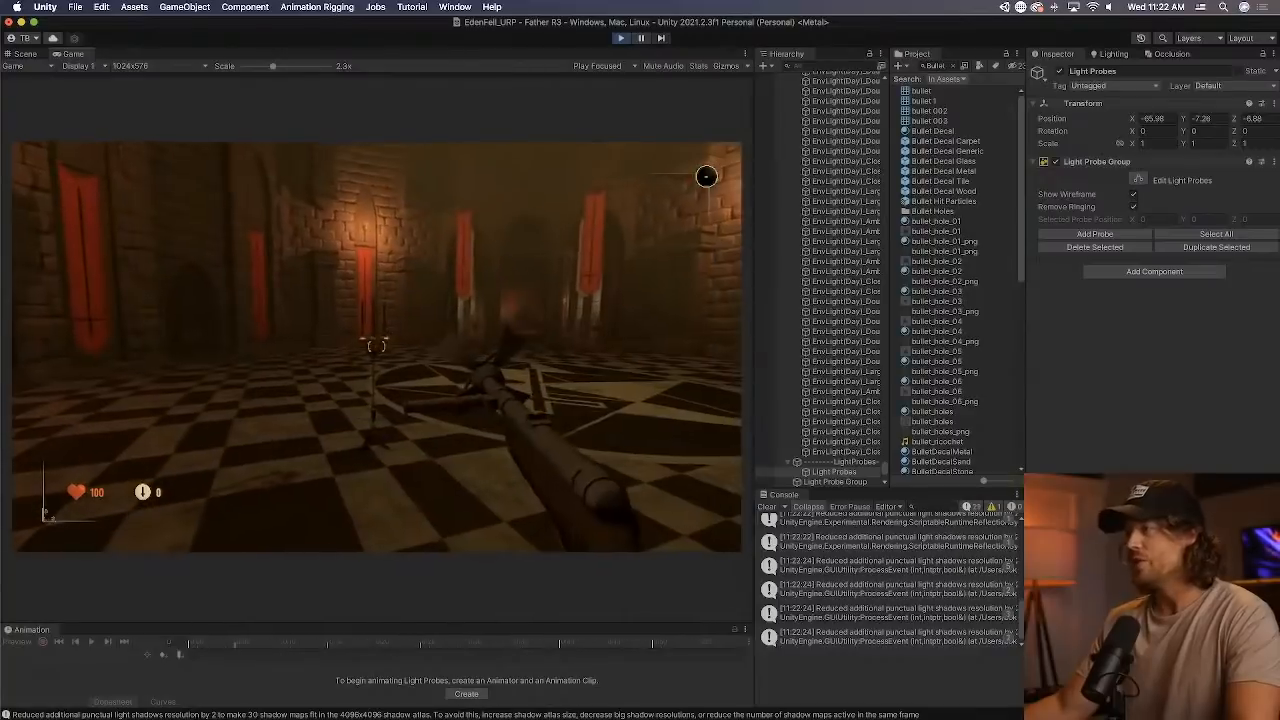
{"action": "key", "text": "w"}
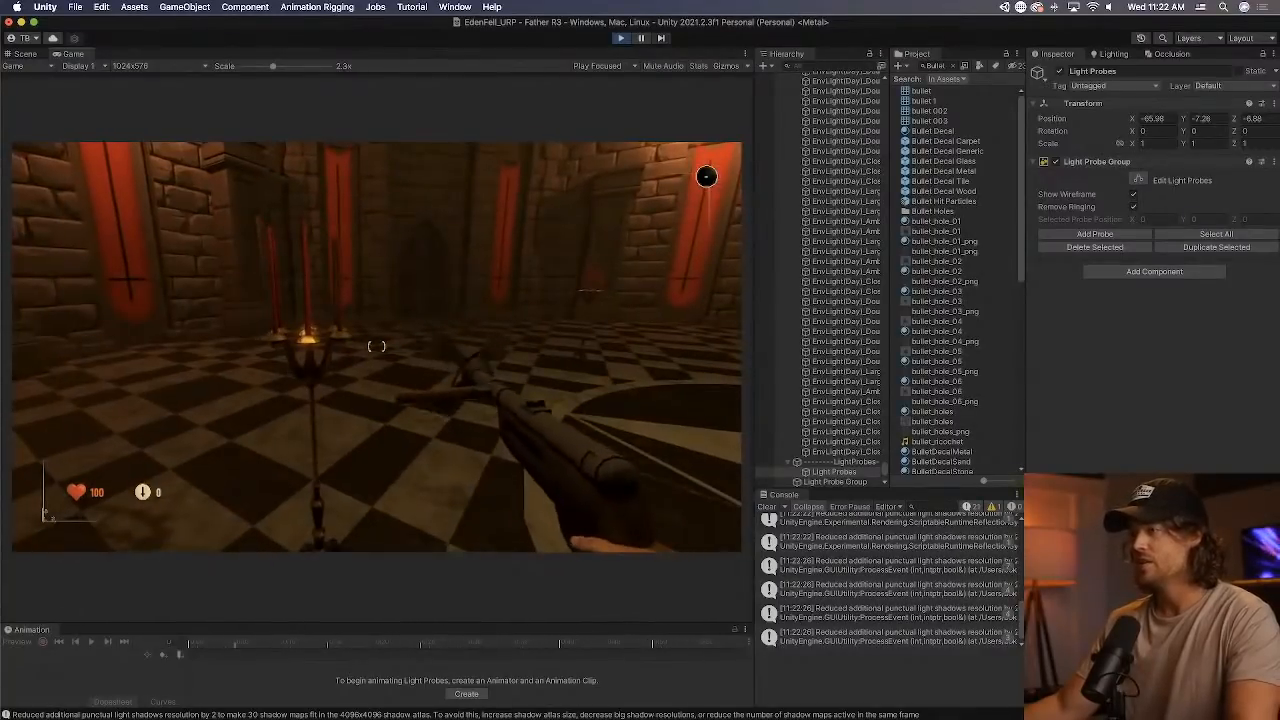
{"action": "key", "text": "w"}
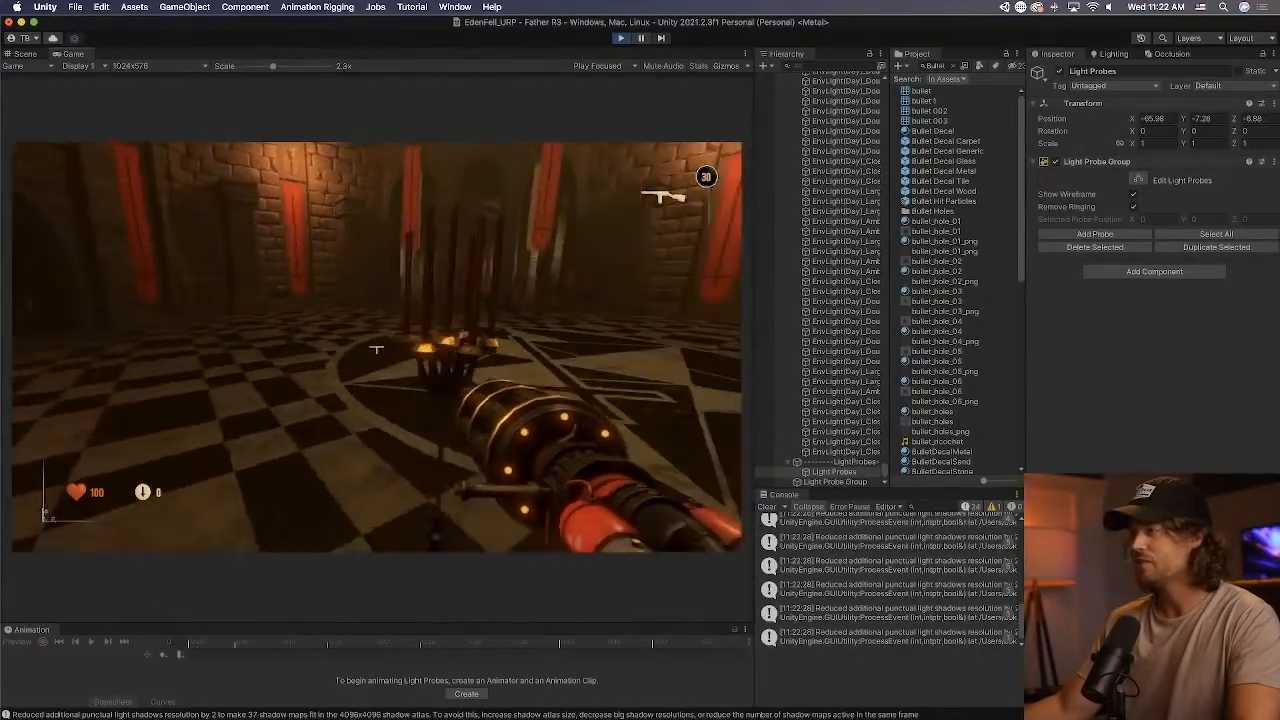
{"action": "key", "text": "e"}
{"action": "key", "text": "w"}
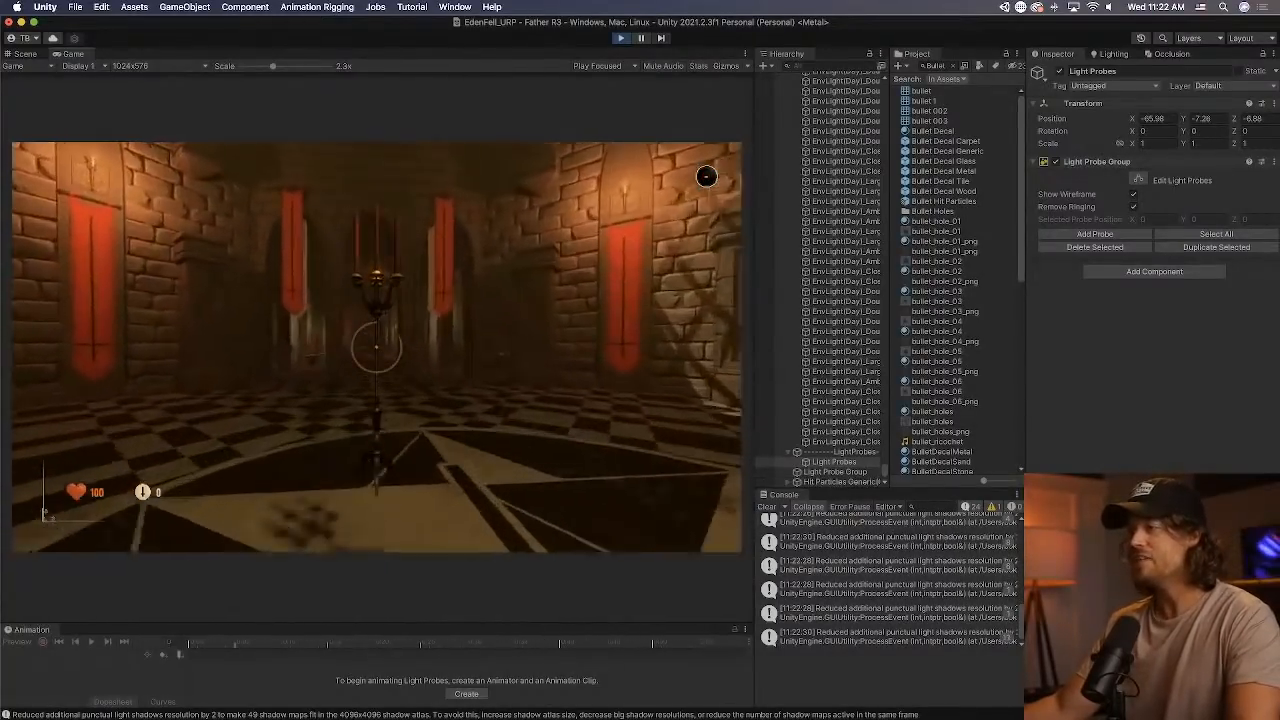
{"action": "key", "text": "w"}
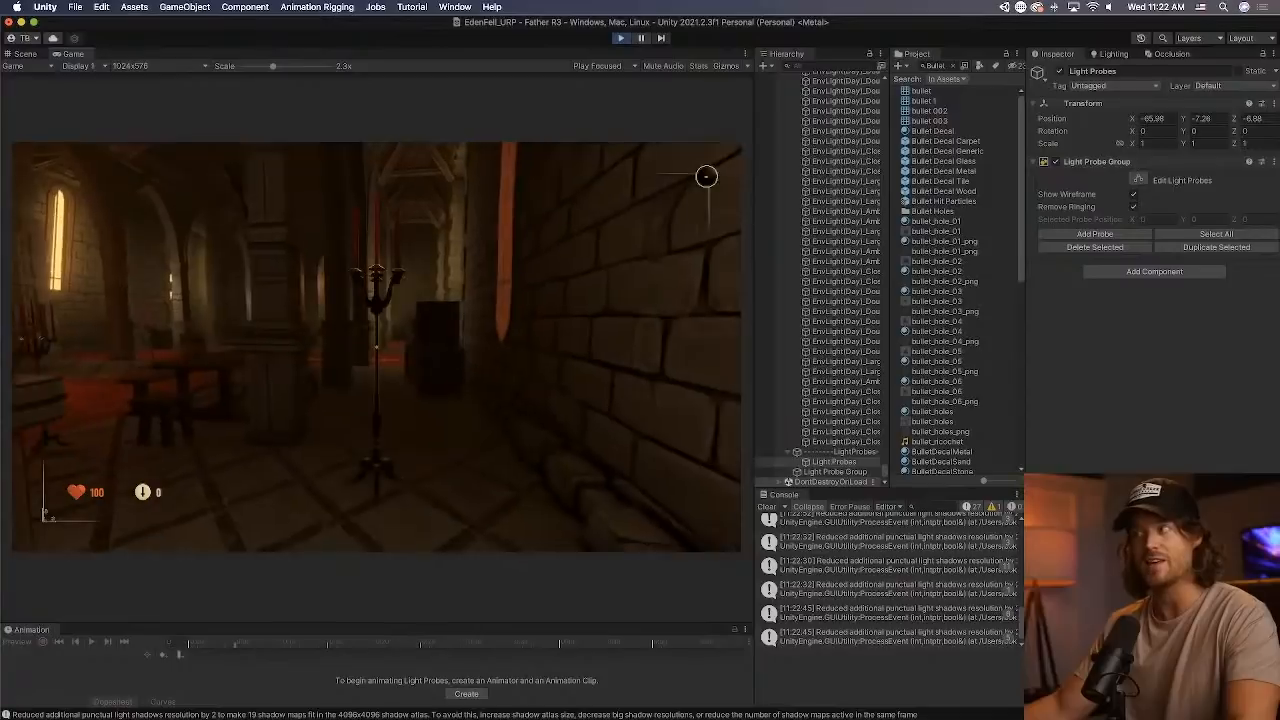
Carry the candelabra back and forth along the stone wall of the arched hall to compare its lighting in bright and dark areas.
{"action": "key", "text": "s"}
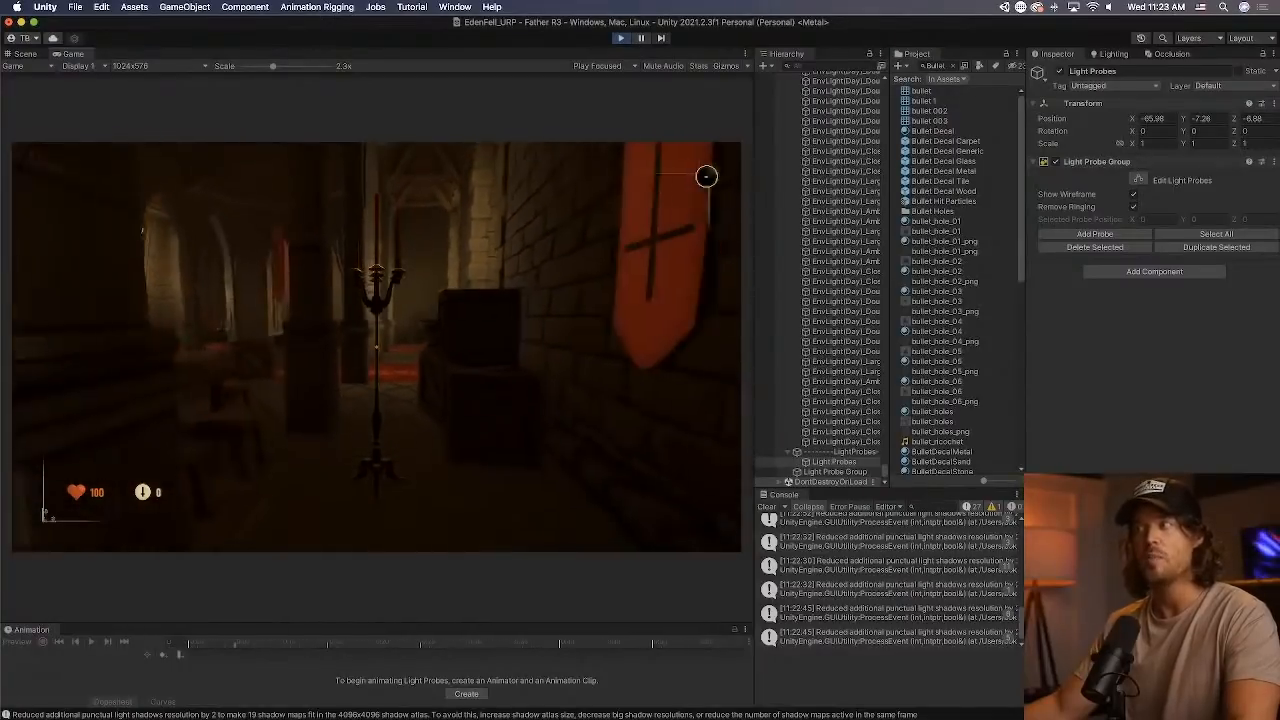
{"action": "key", "text": "w"}
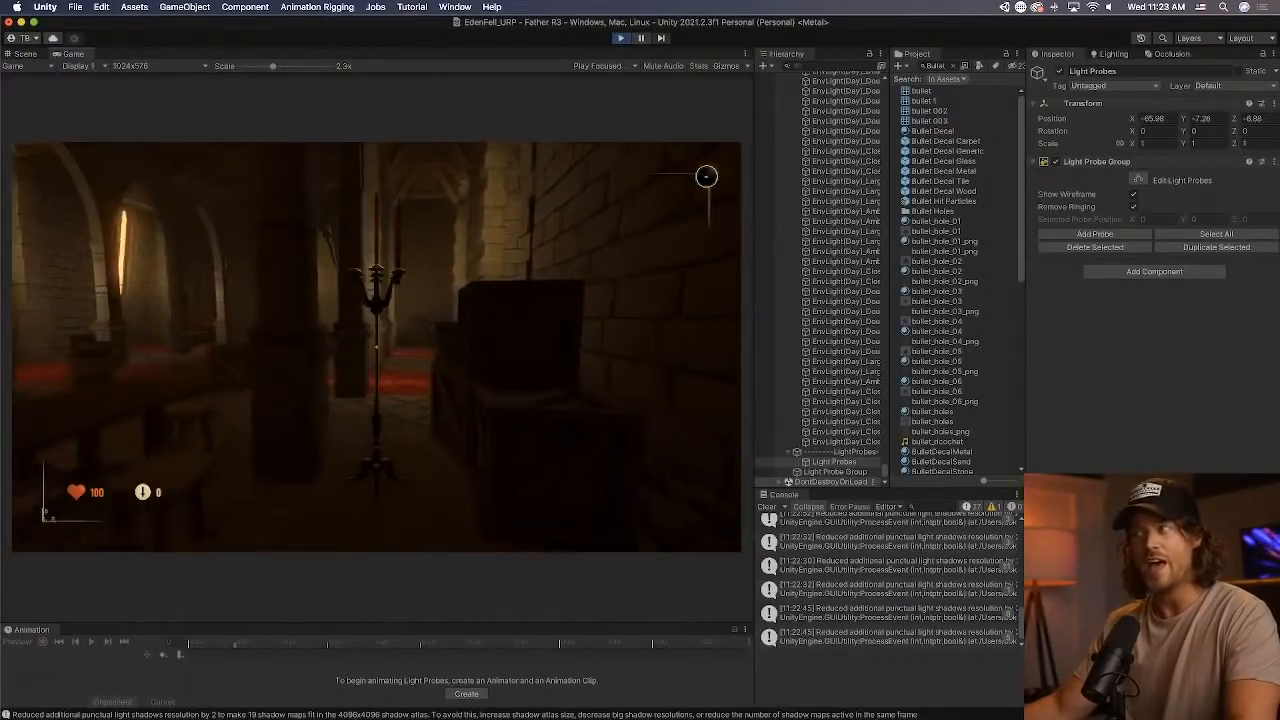
{"action": "key", "text": "w"}
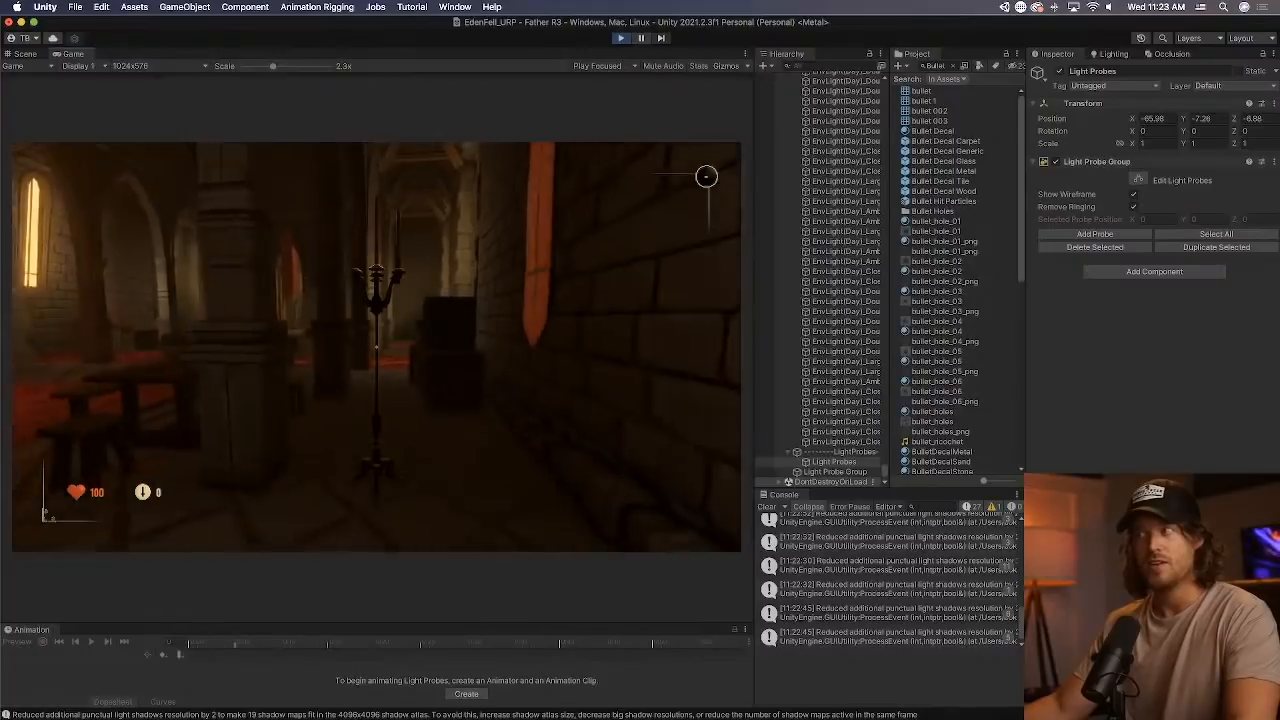
{"action": "key", "text": "w"}
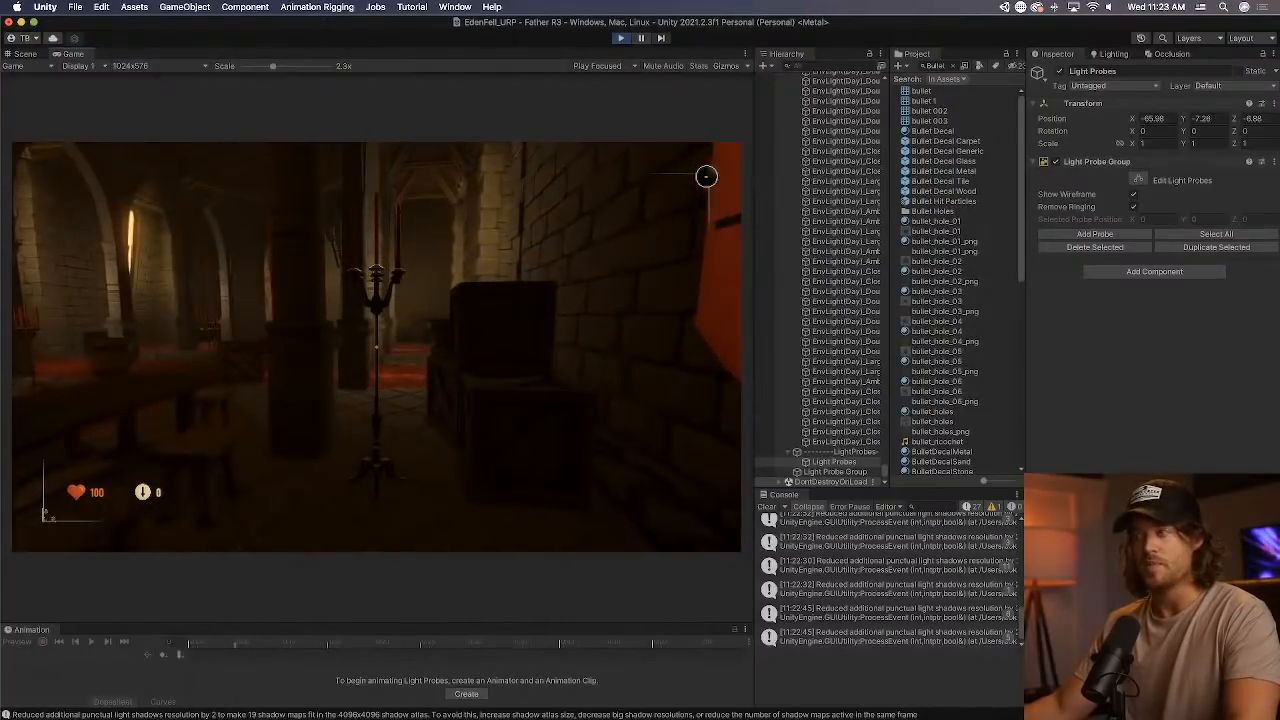
{"action": "key", "text": "d"}
{"action": "key", "text": "d"}
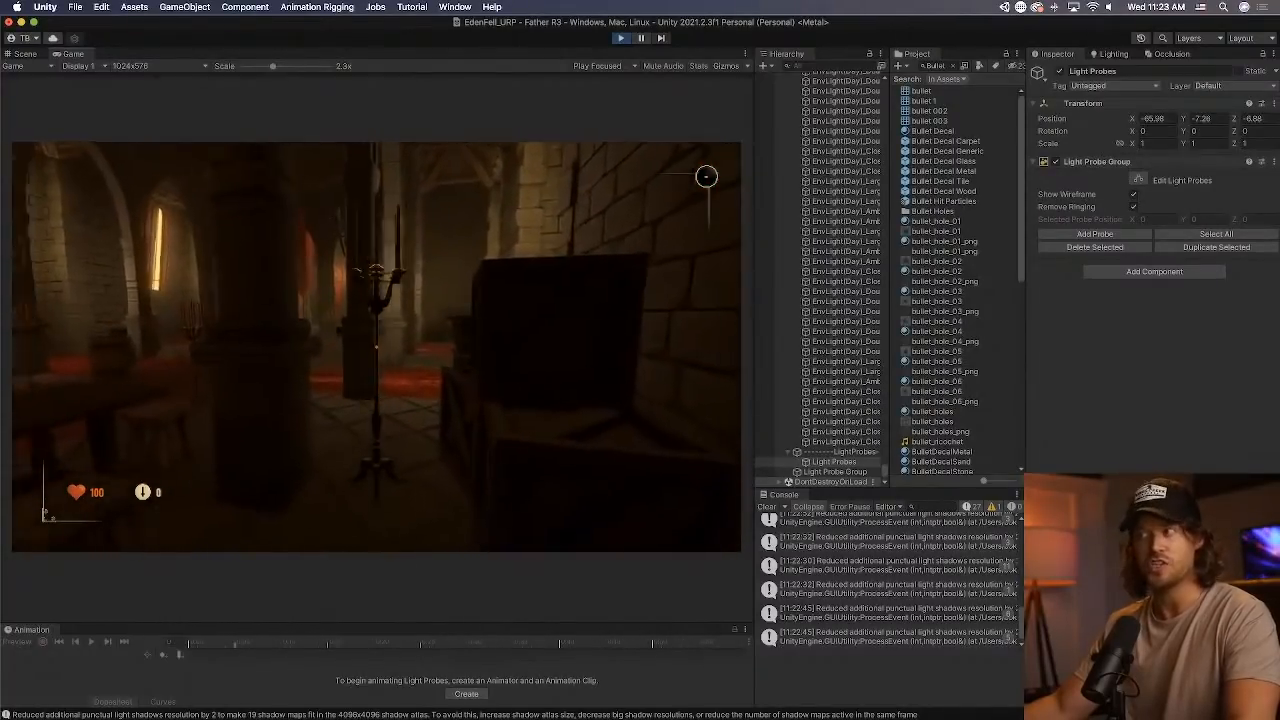
Carry the candelabra through the red-carpeted hall and along the dark brick wall to the wooden double doors.
{"action": "key", "text": "w"}
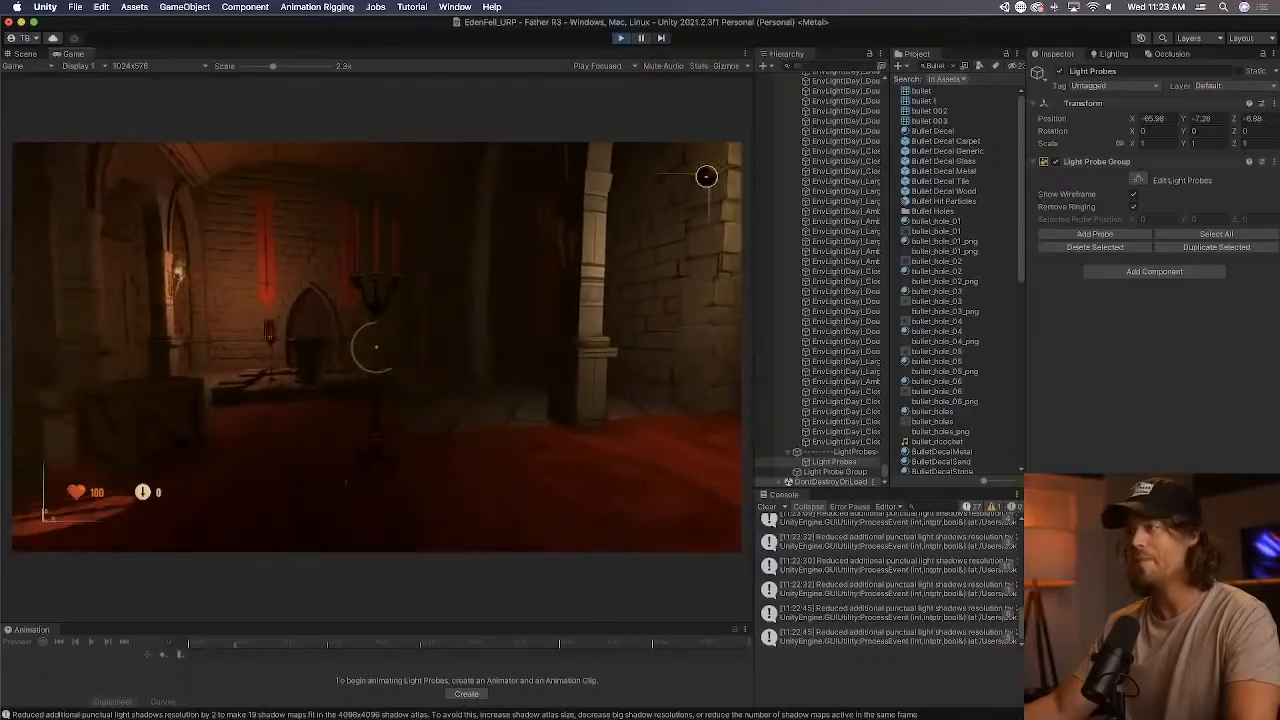
{"action": "key", "text": "a"}
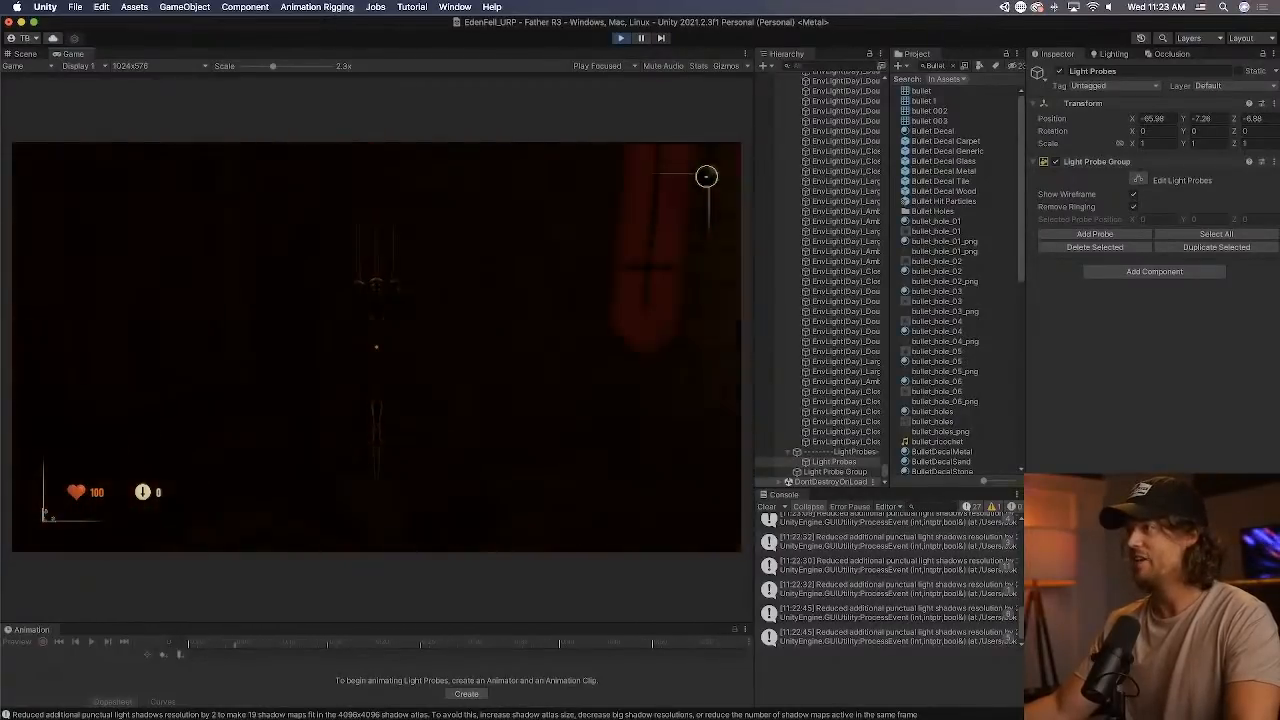
{"action": "key", "text": "d"}
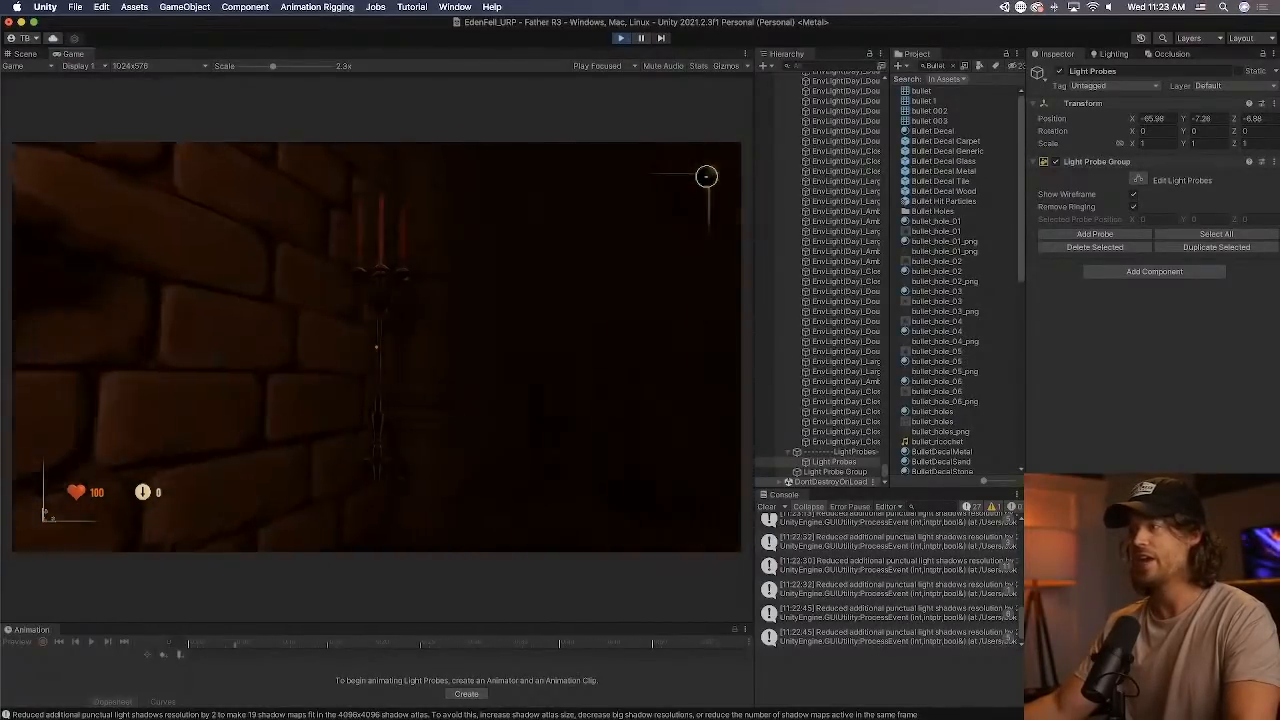
{"action": "key", "text": "s"}
{"action": "key", "text": "w"}
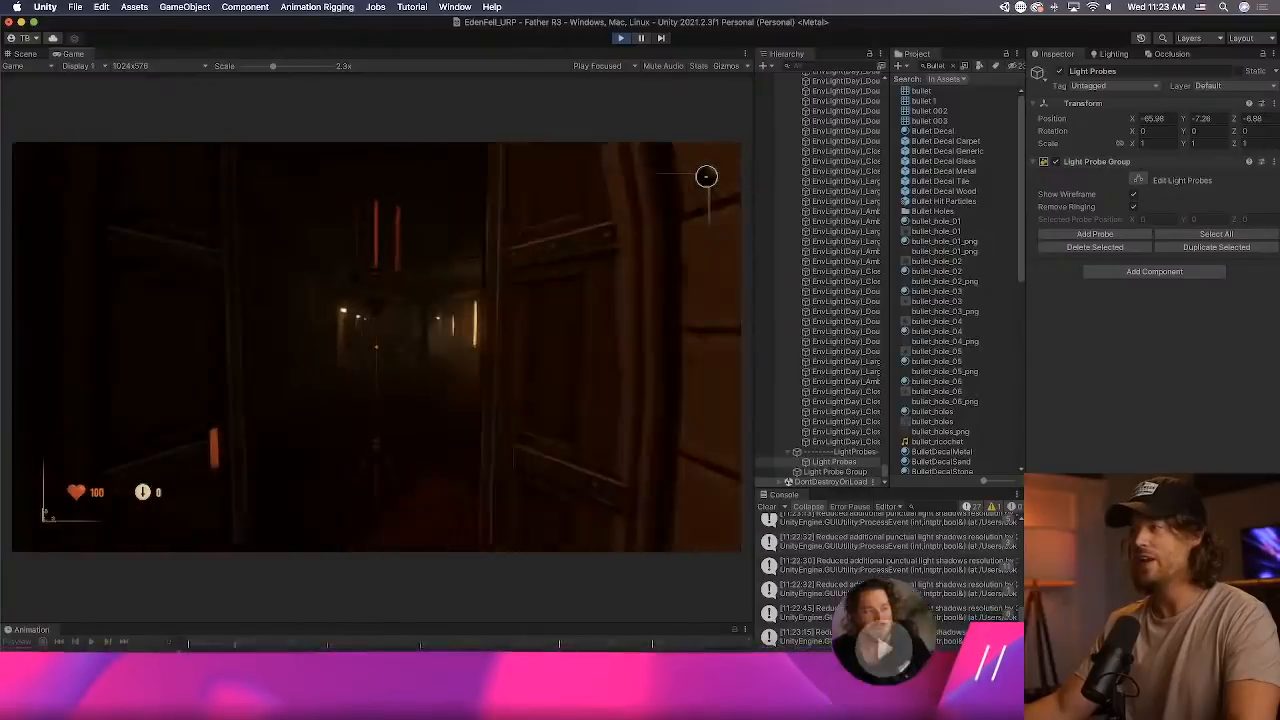
Carry the candelabra past the bright windows and down the dark panelled corridor to observe how the light probes shade it.
{"action": "key", "text": "w"}
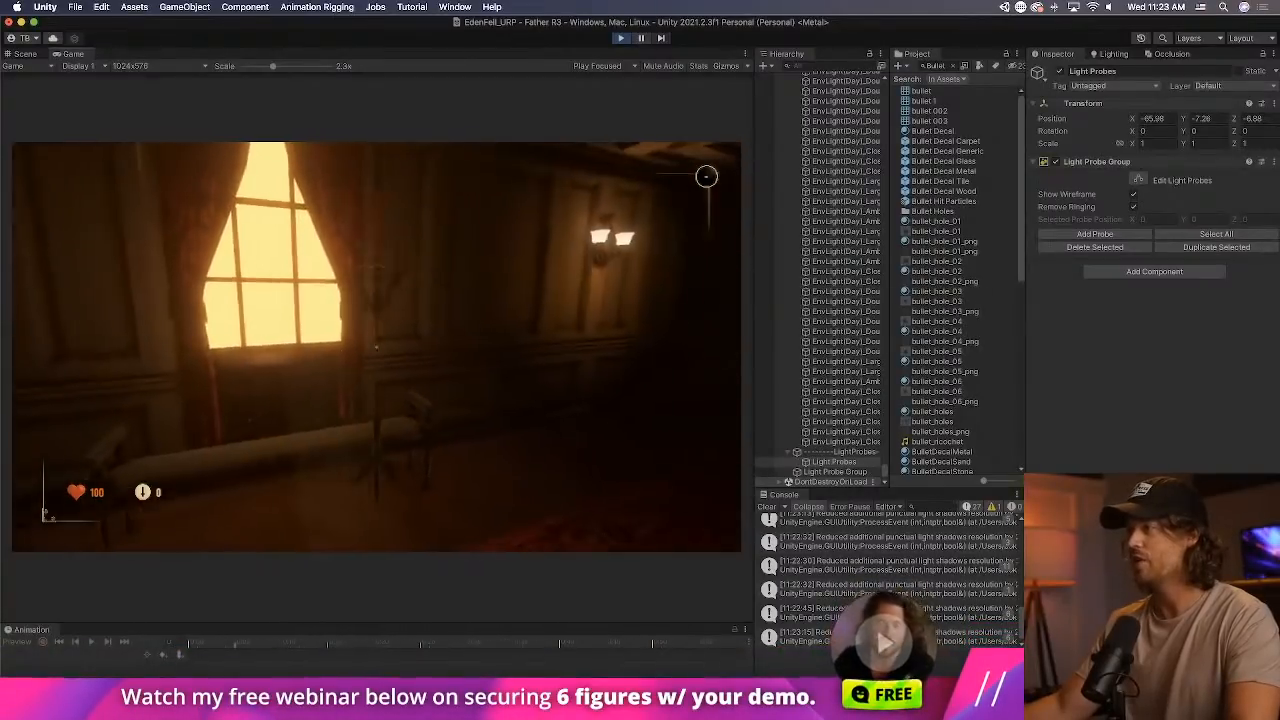
{"action": "key", "text": "w"}
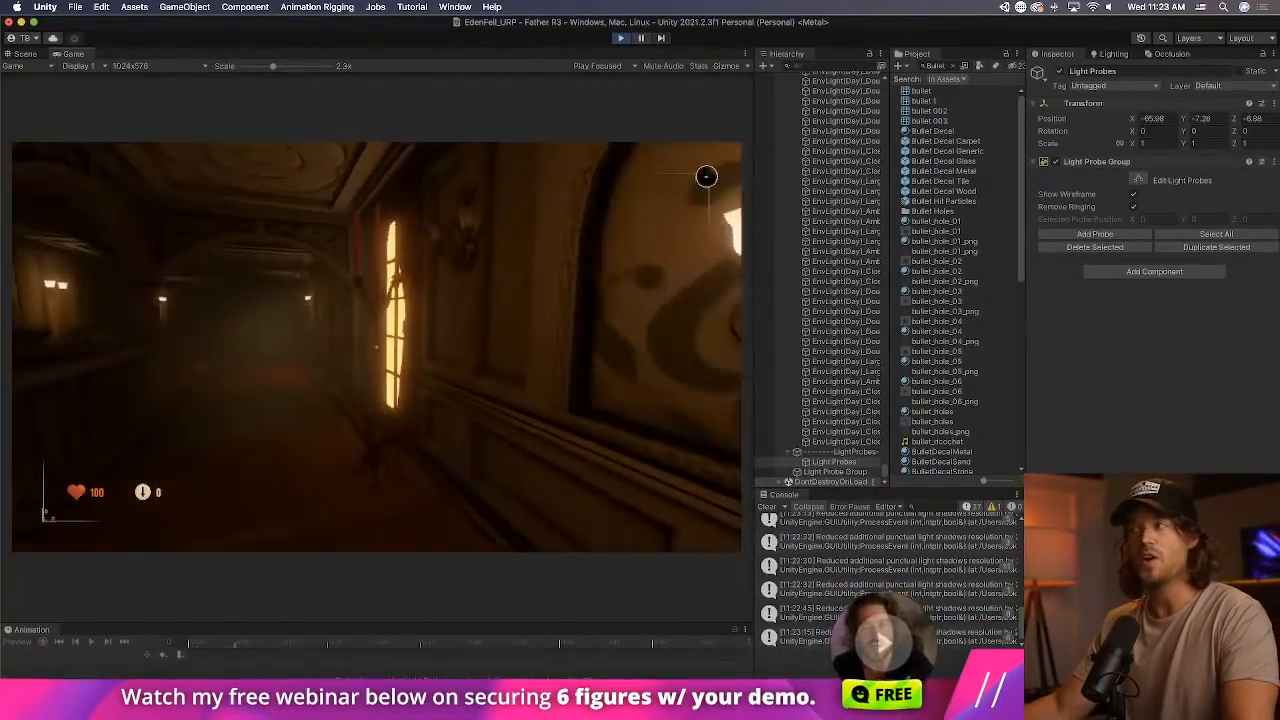
{"action": "key", "text": "w"}
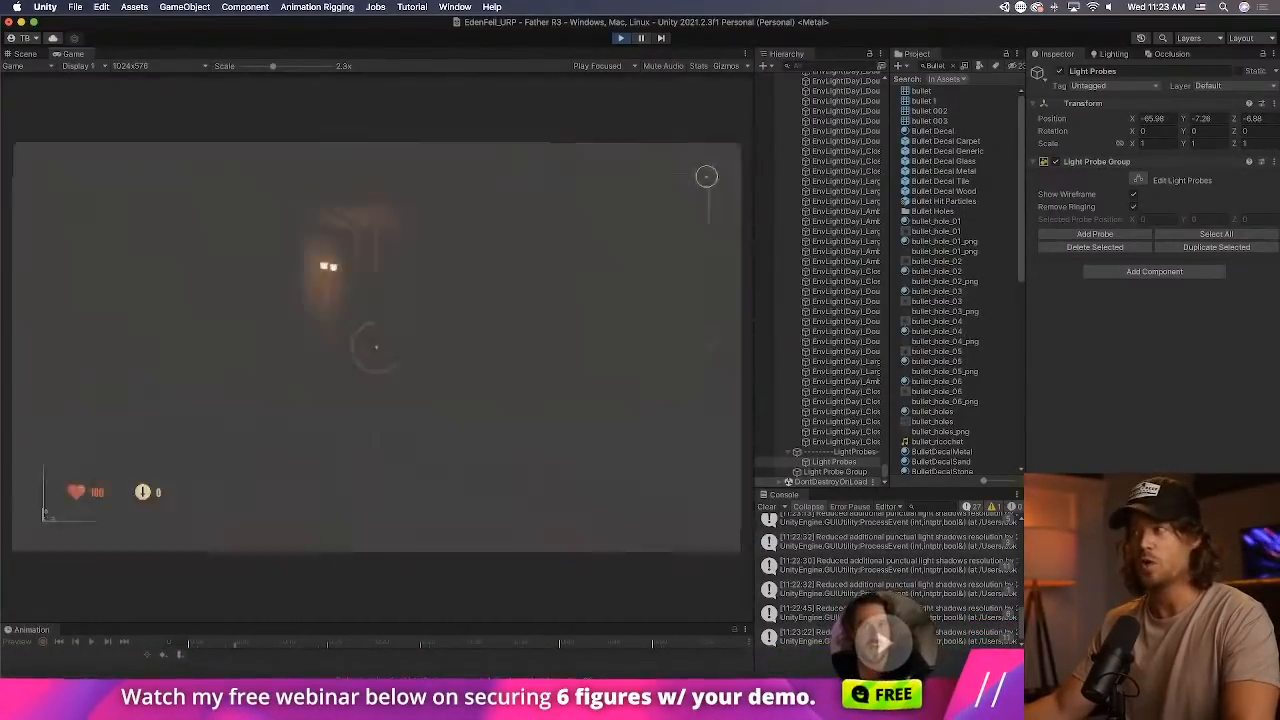
{"action": "key", "text": "w"}
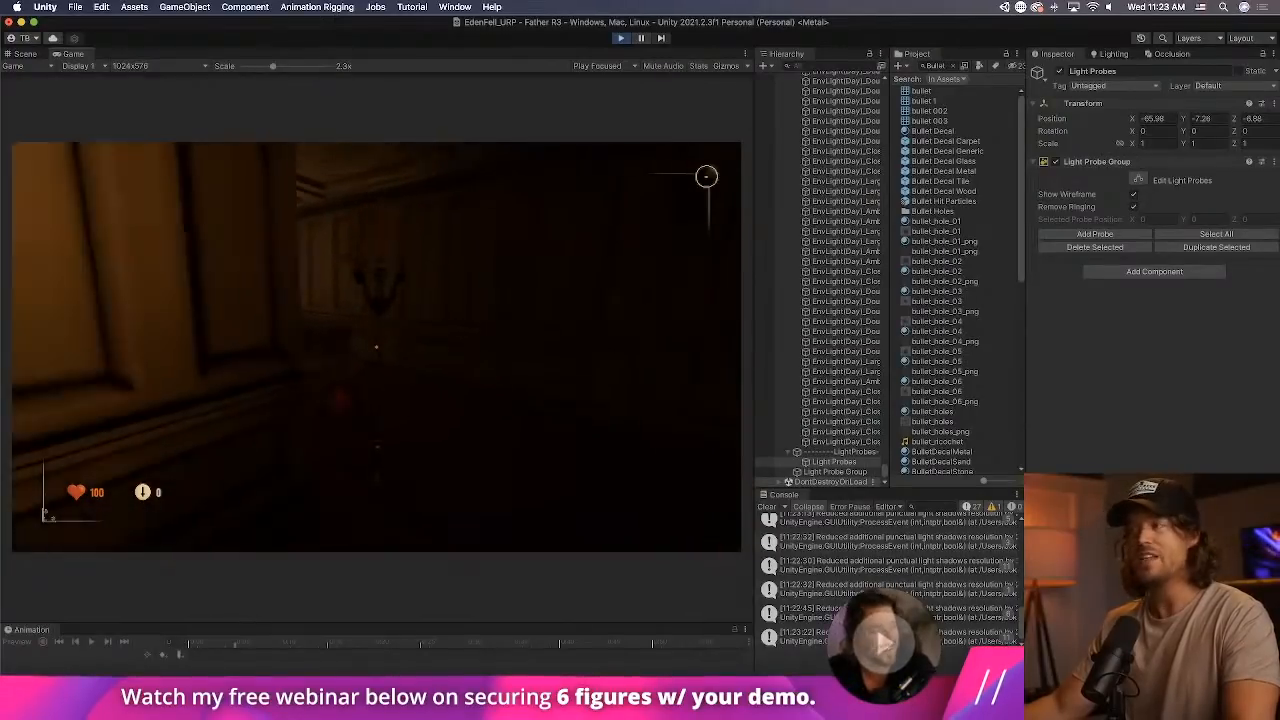
{"action": "key", "text": "w"}
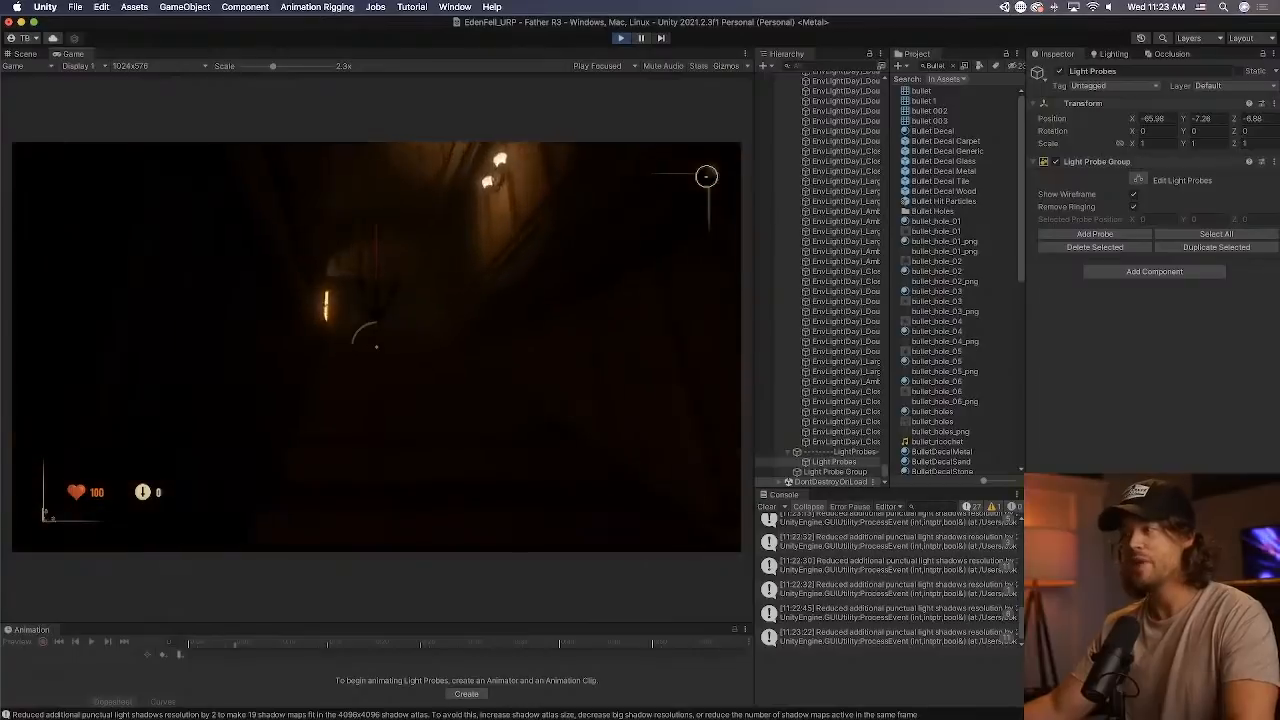
Finish the candelabra test in the panelled room with the red carpet by equipping the gun and stopping the game.
{"action": "key", "text": "w"}
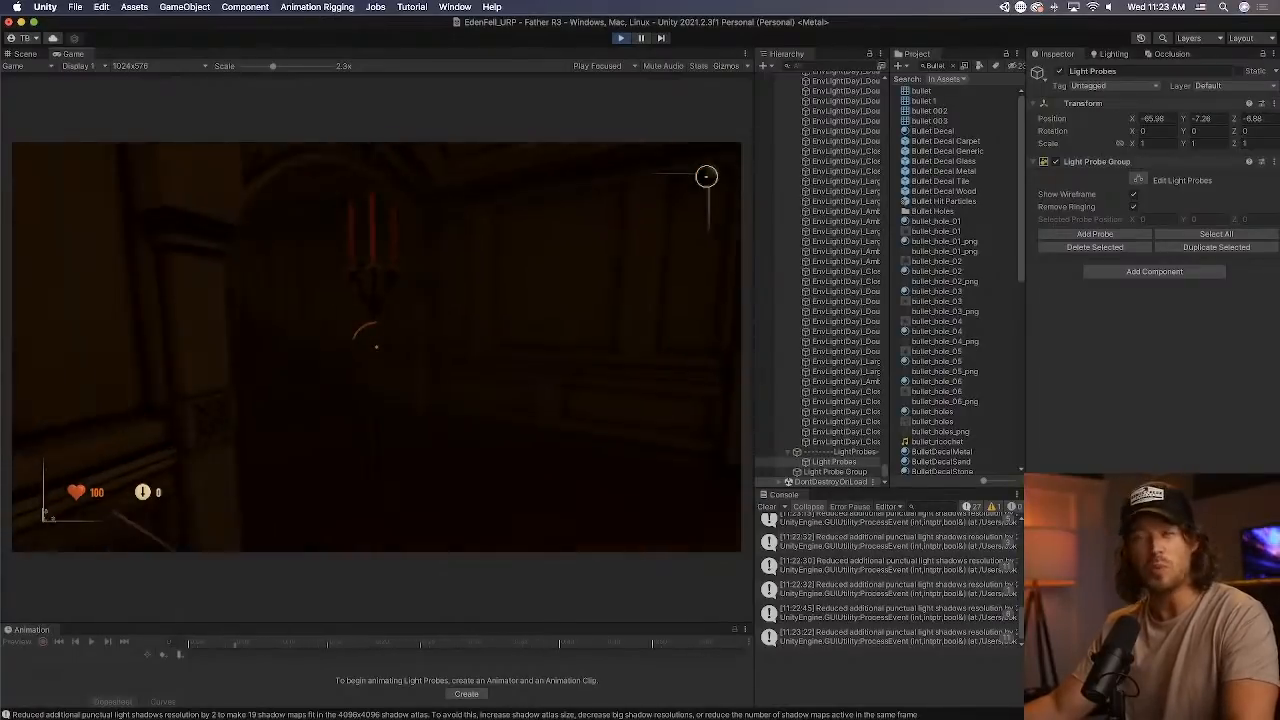
{"action": "key", "text": "w"}
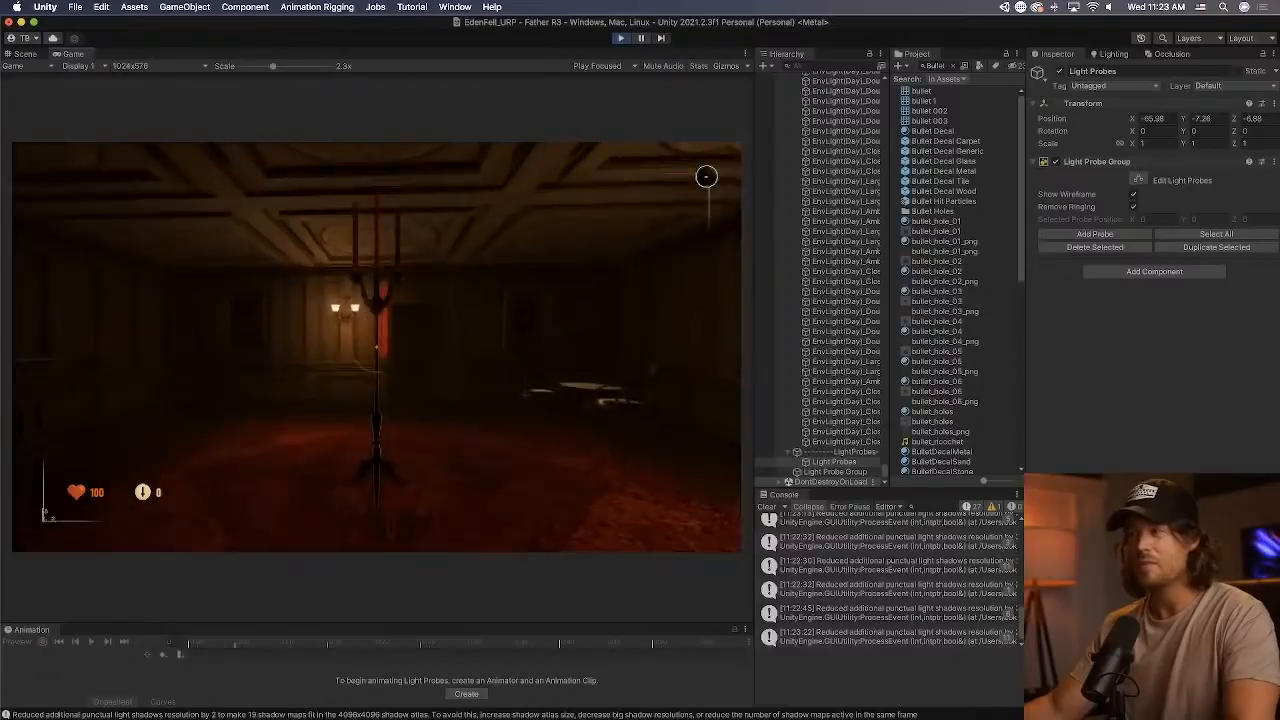
{"action": "key", "text": "w"}
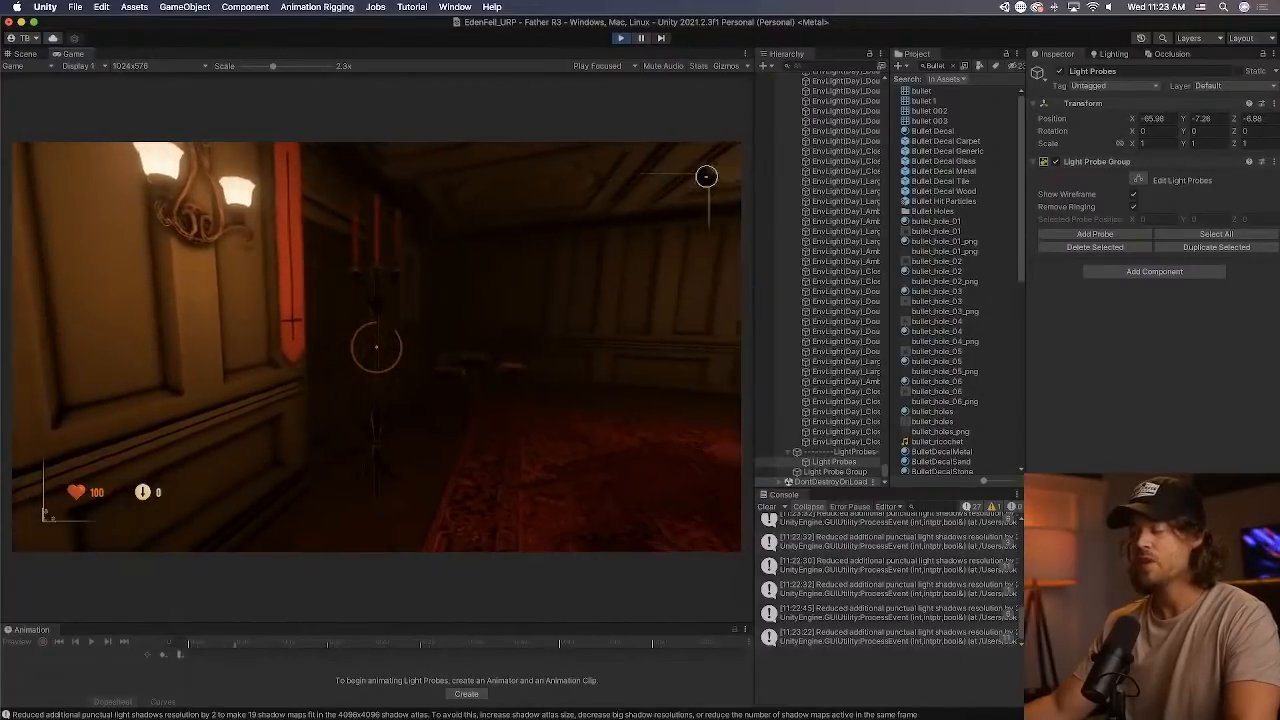
{"action": "key", "text": "1"}
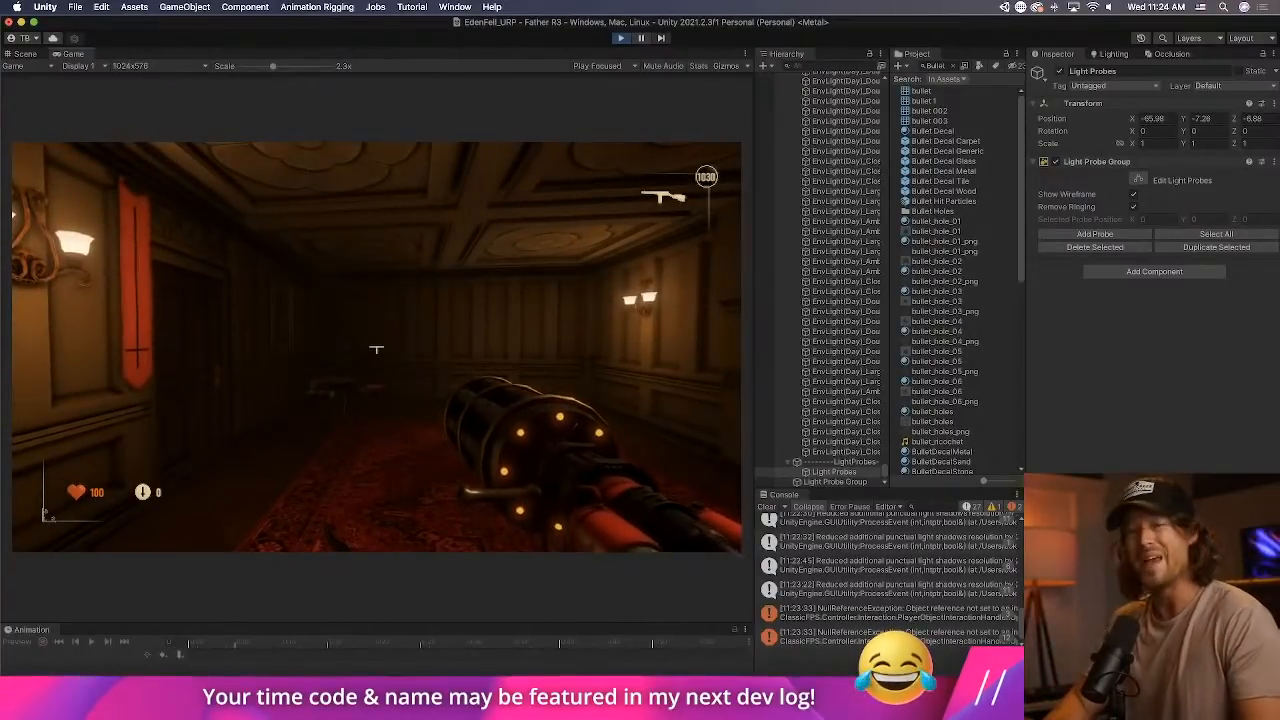
{"action": "key", "text": "super+p"}
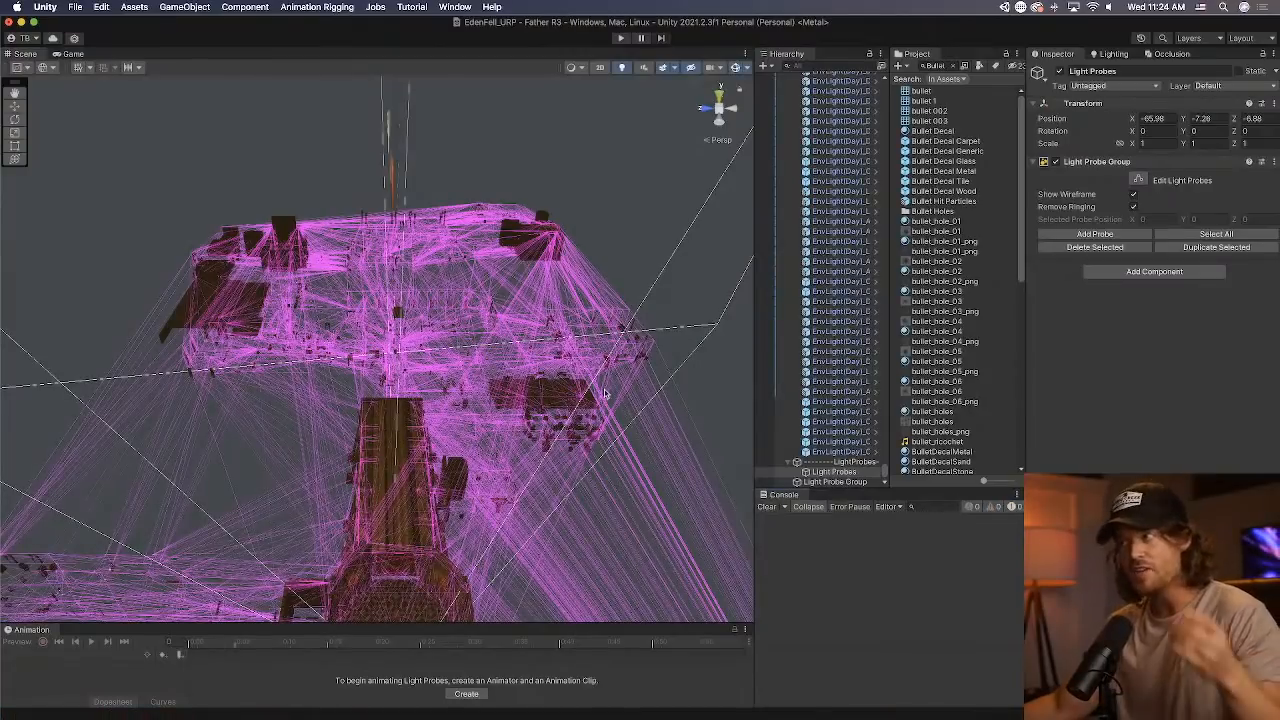
Bring the red-carpeted hall with the crate and barrel into the scene view with scene lighting off, and clear the console.
{"action": "right_click_drag", "start_coordinate": [508, 396], "coordinate": [486, 460]}
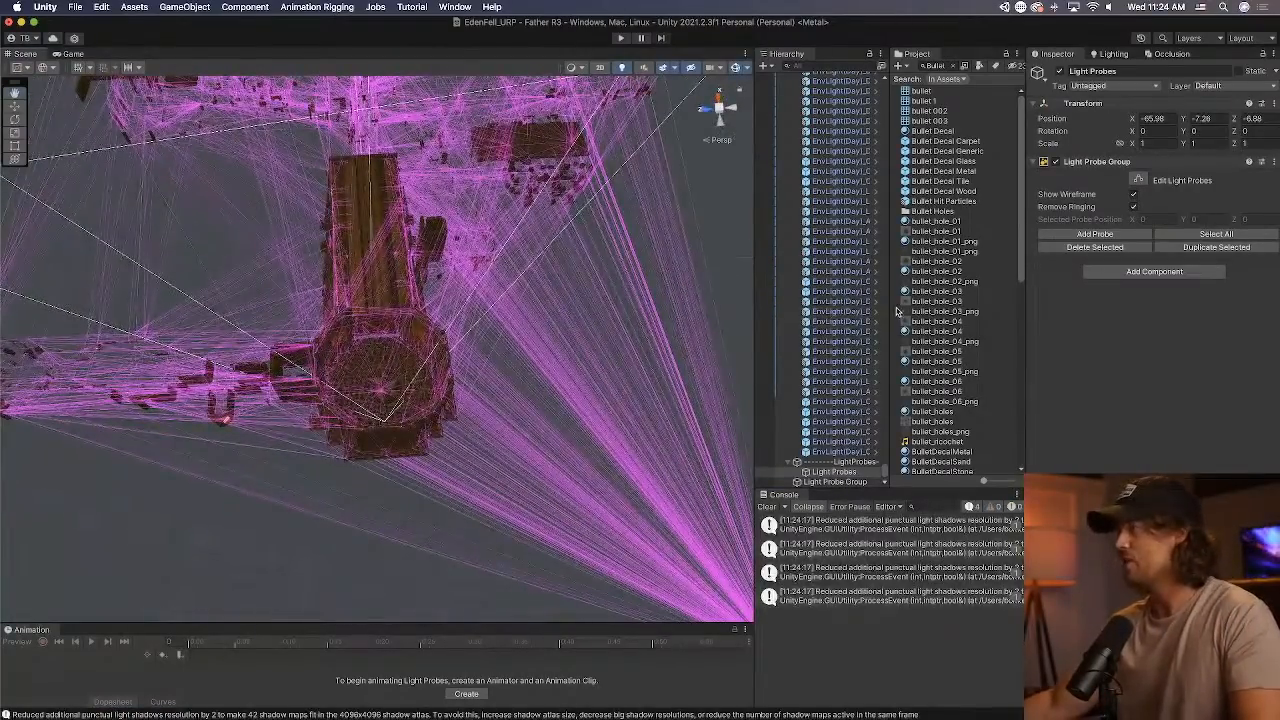
{"action": "double_click", "coordinate": [766, 311]}
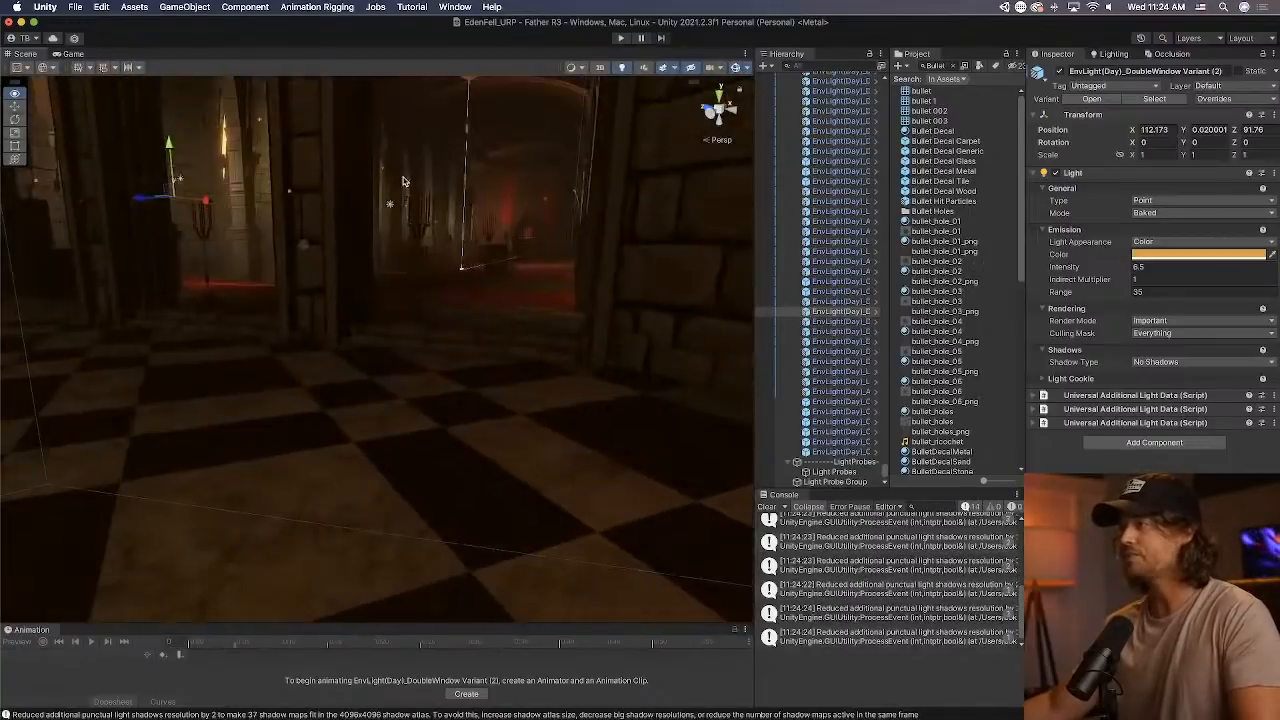
{"action": "right_click_drag", "start_coordinate": [404, 181], "coordinate": [550, 103]}
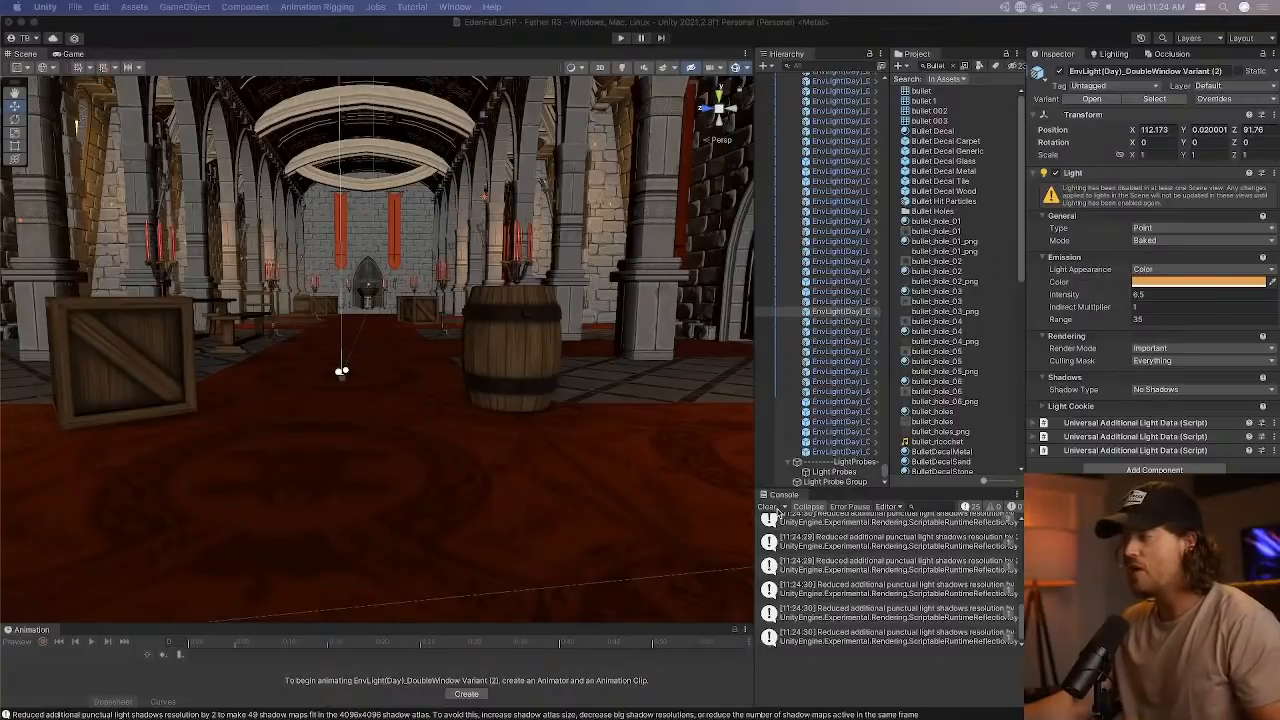
{"action": "left_click", "coordinate": [768, 507]}
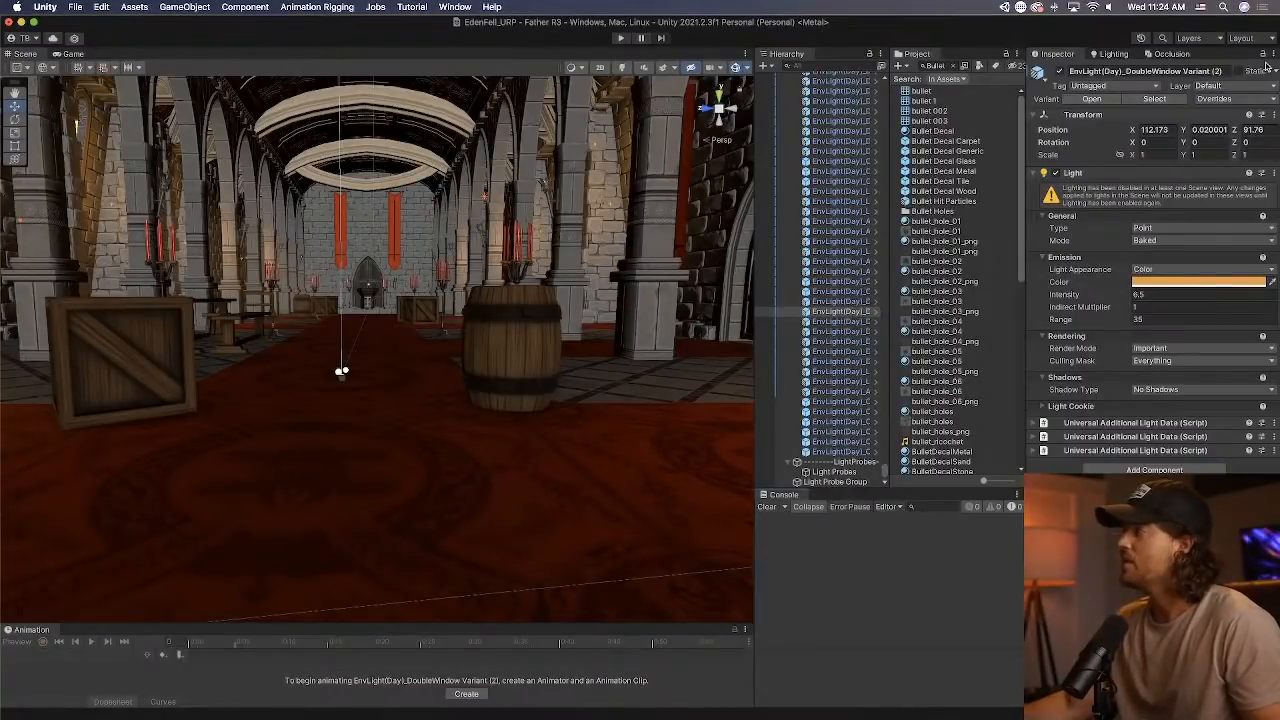
Select the wooden barrel on the red carpet and examine it and its surroundings from above.
{"action": "left_click", "coordinate": [541, 335]}
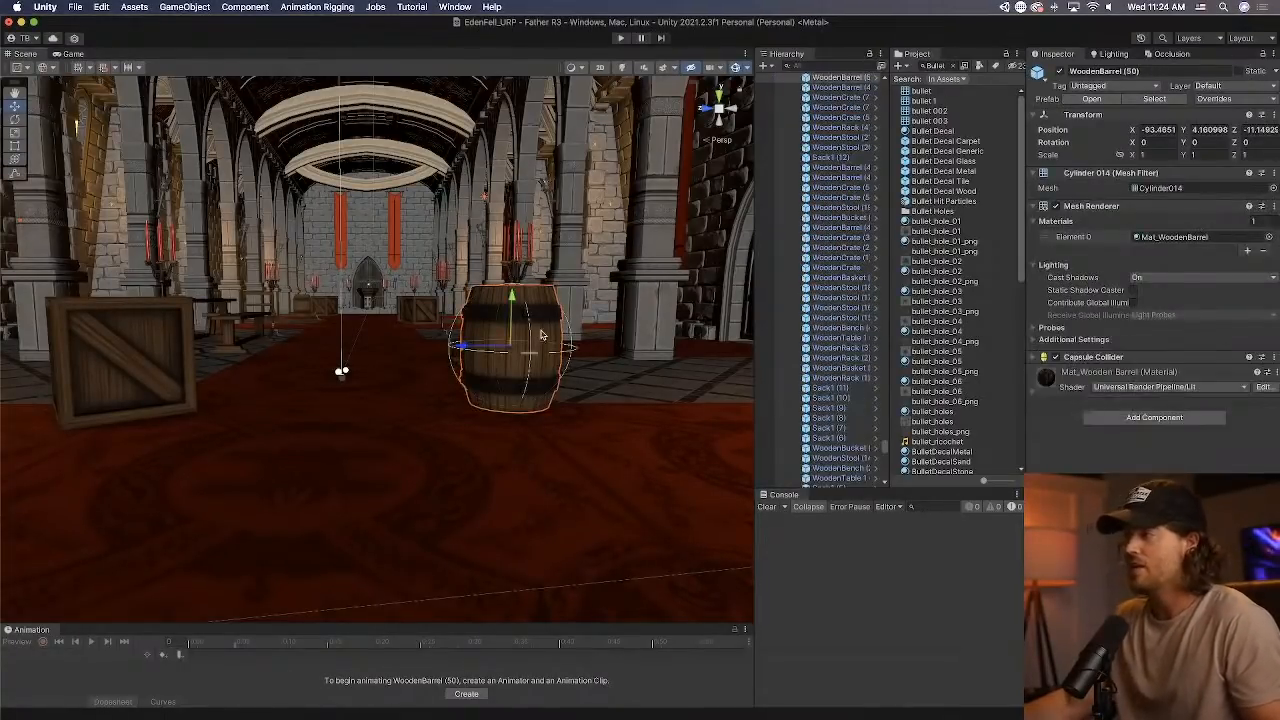
{"action": "left_click_drag", "start_coordinate": [623, 337], "coordinate": [531, 377], "text": "alt"}
{"action": "scroll", "coordinate": [527, 375], "scroll_direction": "down", "scroll_amount": 5}
{"action": "middle_click_drag", "start_coordinate": [526, 374], "coordinate": [567, 334]}
{"action": "right_click_drag", "start_coordinate": [567, 334], "coordinate": [598, 391]}
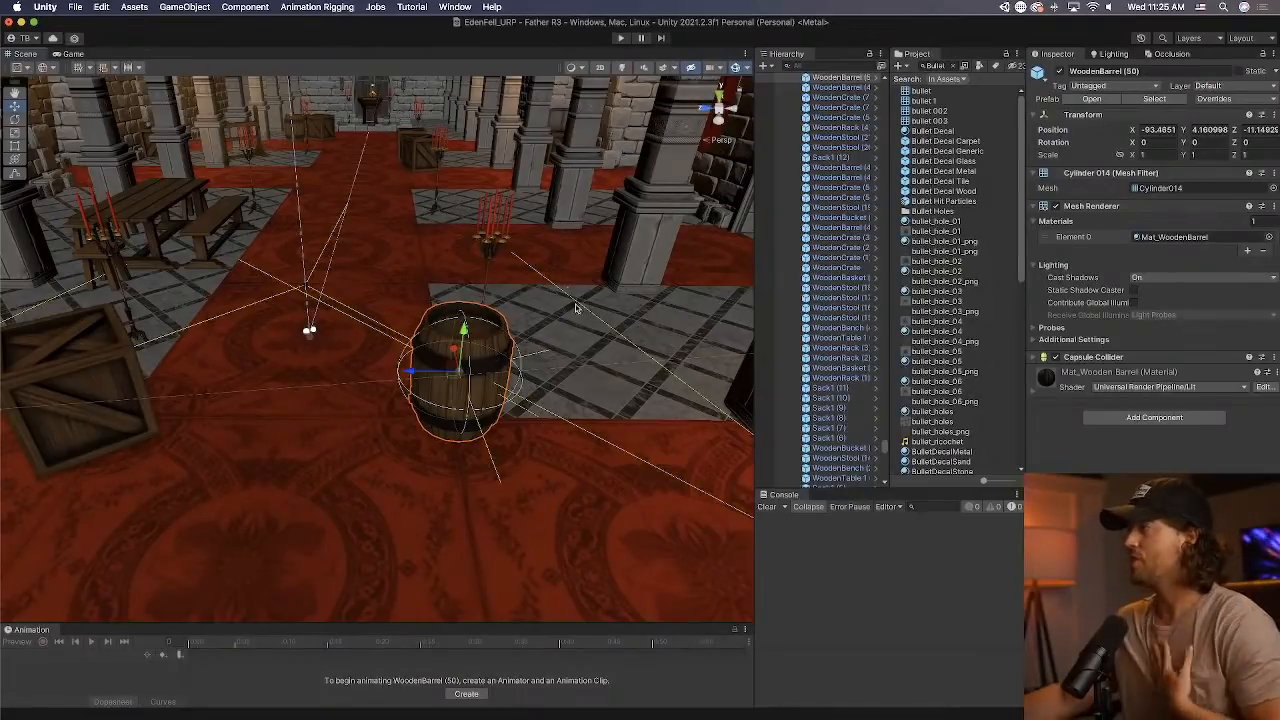
Search the project assets for "Breakable" and inspect the Breakable Box prefab.
{"action": "left_click", "coordinate": [935, 66]}
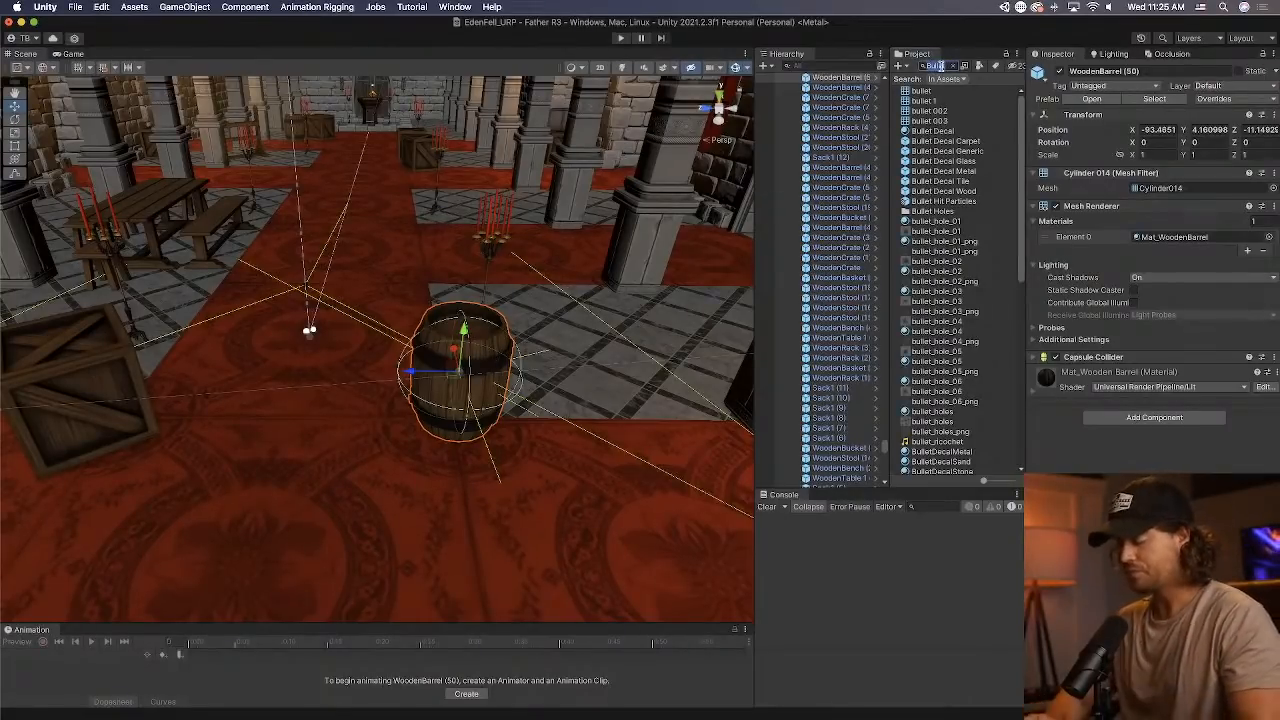
{"action": "type", "text": "Breakable"}
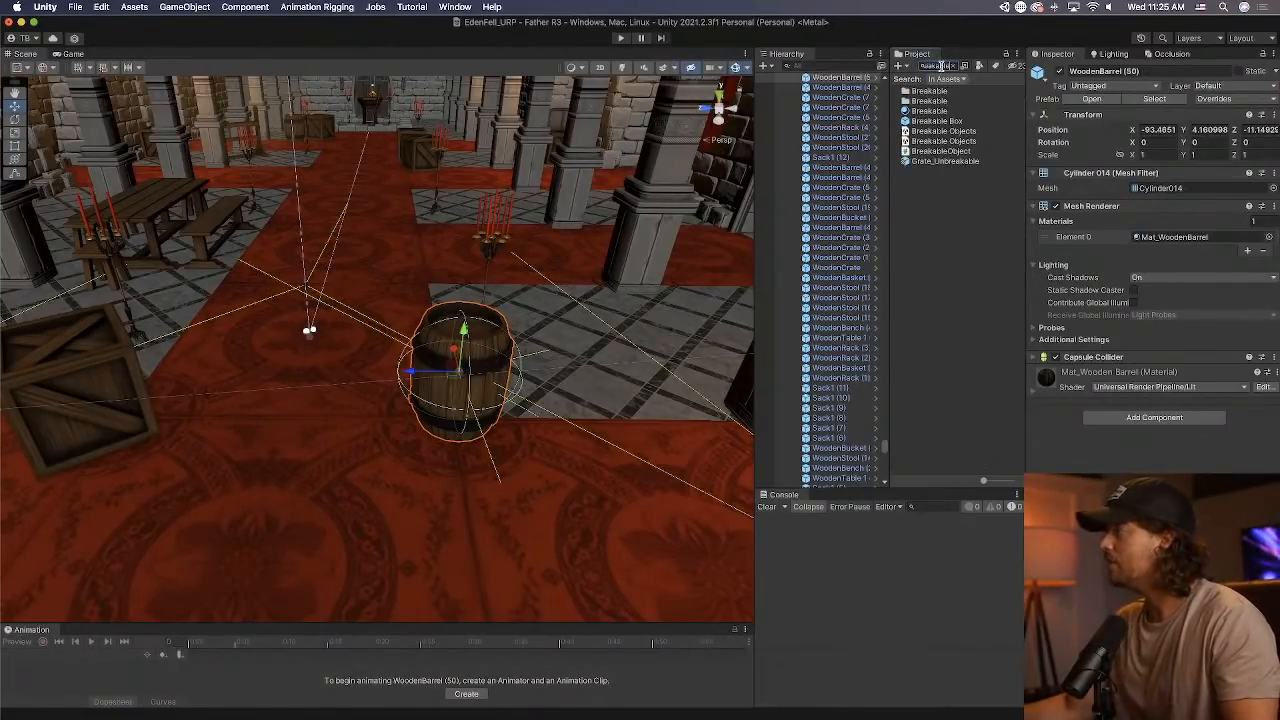
{"action": "left_click", "coordinate": [945, 121]}
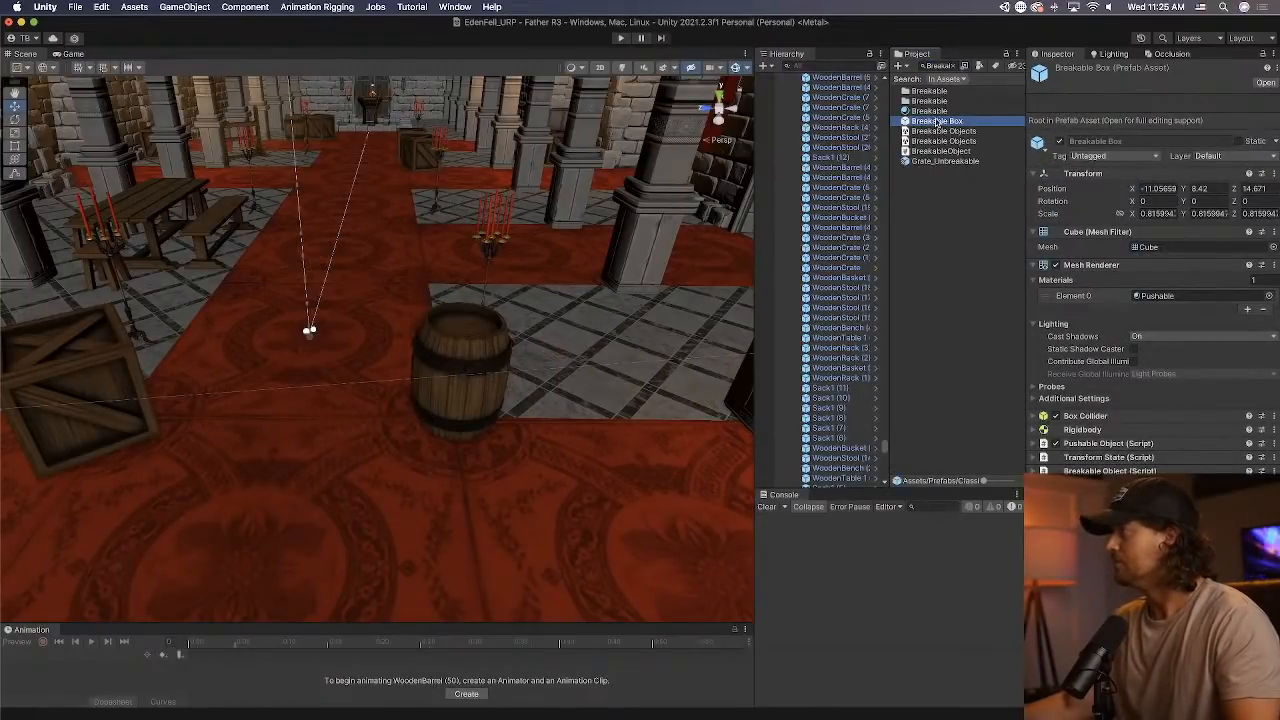
Search the project assets for "Crate" and inspect the Crate, Crate Tall, Crate1, CrateA and CrateF assets.
{"action": "left_click", "coordinate": [933, 66]}
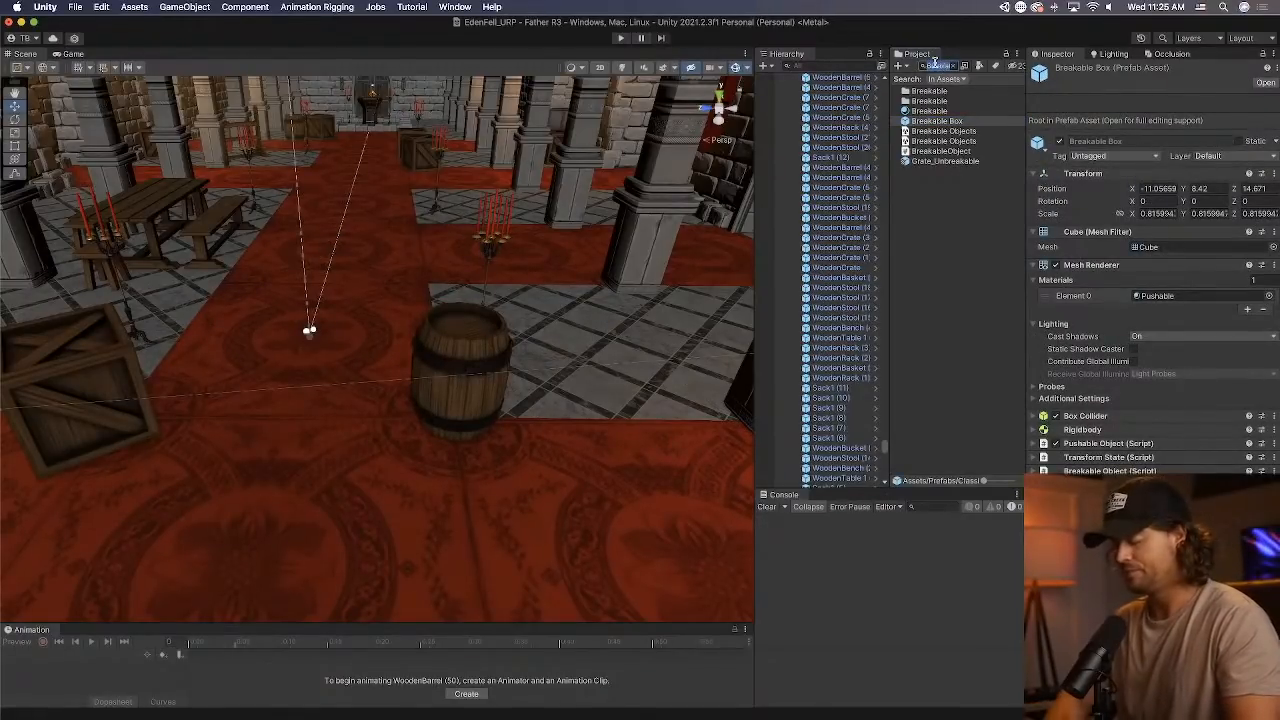
{"action": "type", "text": "Cra"}
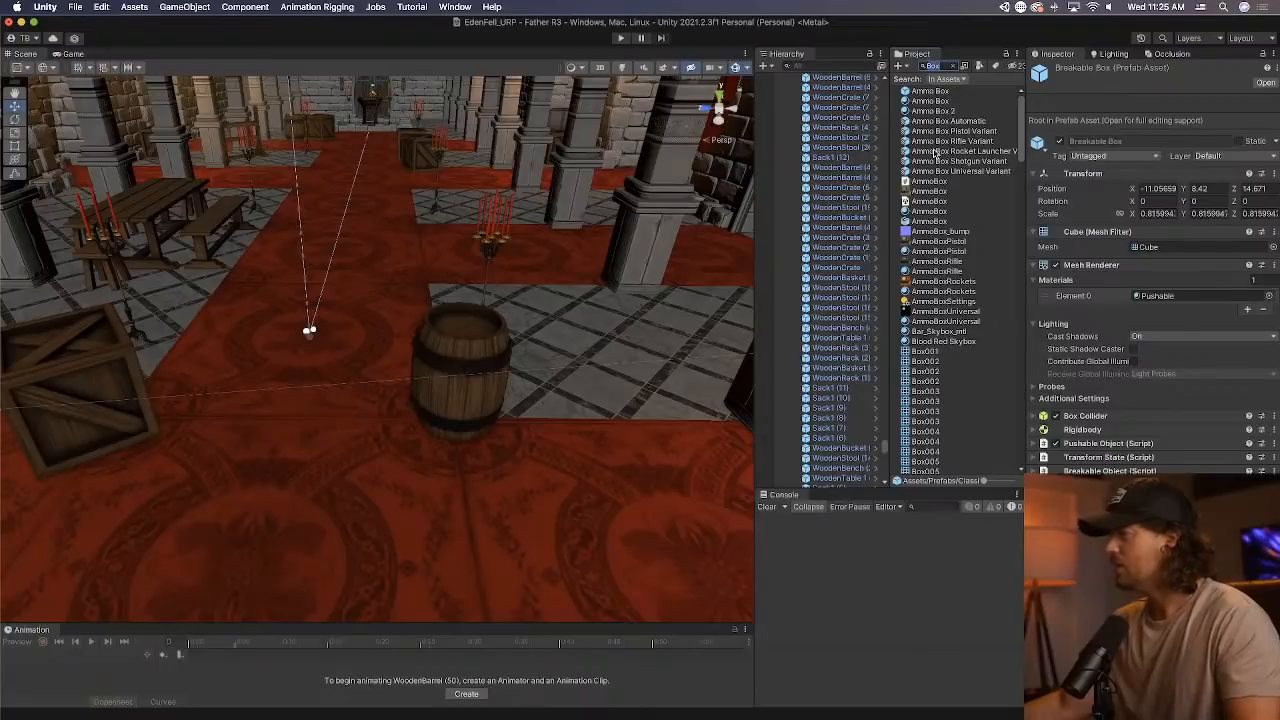
{"action": "type", "text": "te"}
{"action": "left_click", "coordinate": [937, 102]}
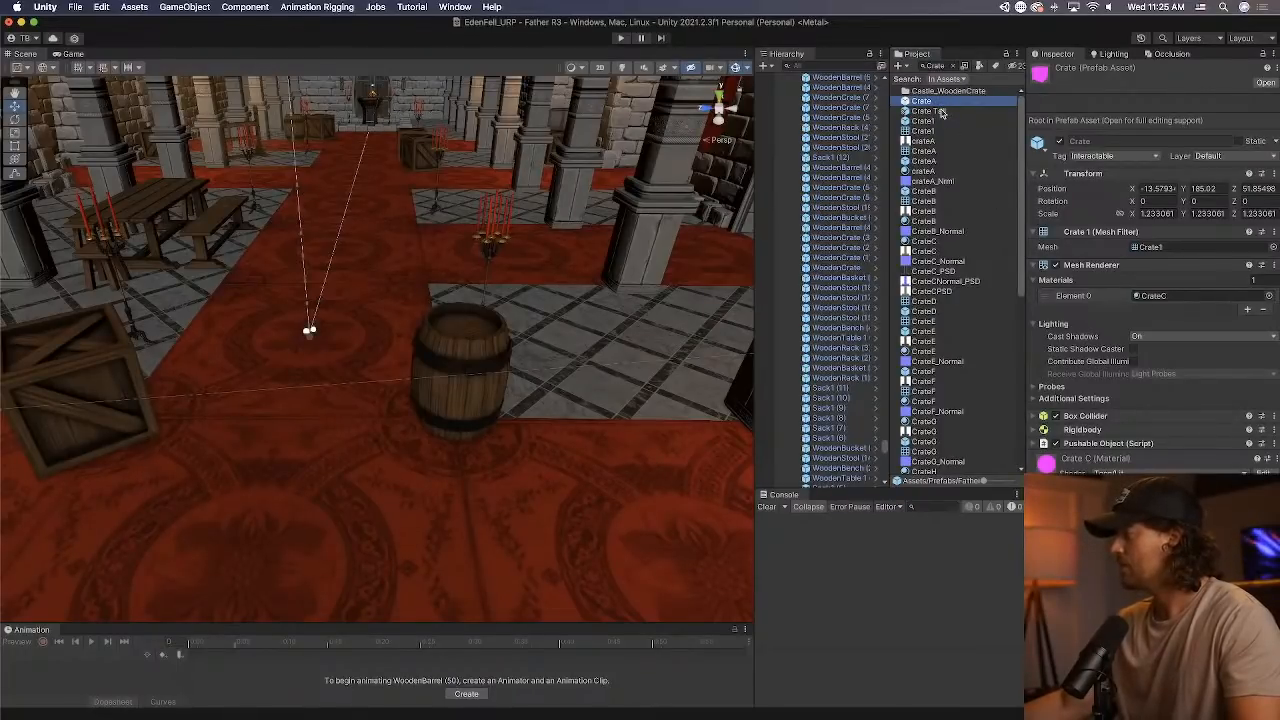
{"action": "left_click", "coordinate": [940, 111]}
{"action": "left_click", "coordinate": [946, 121]}
{"action": "left_click", "coordinate": [926, 161]}
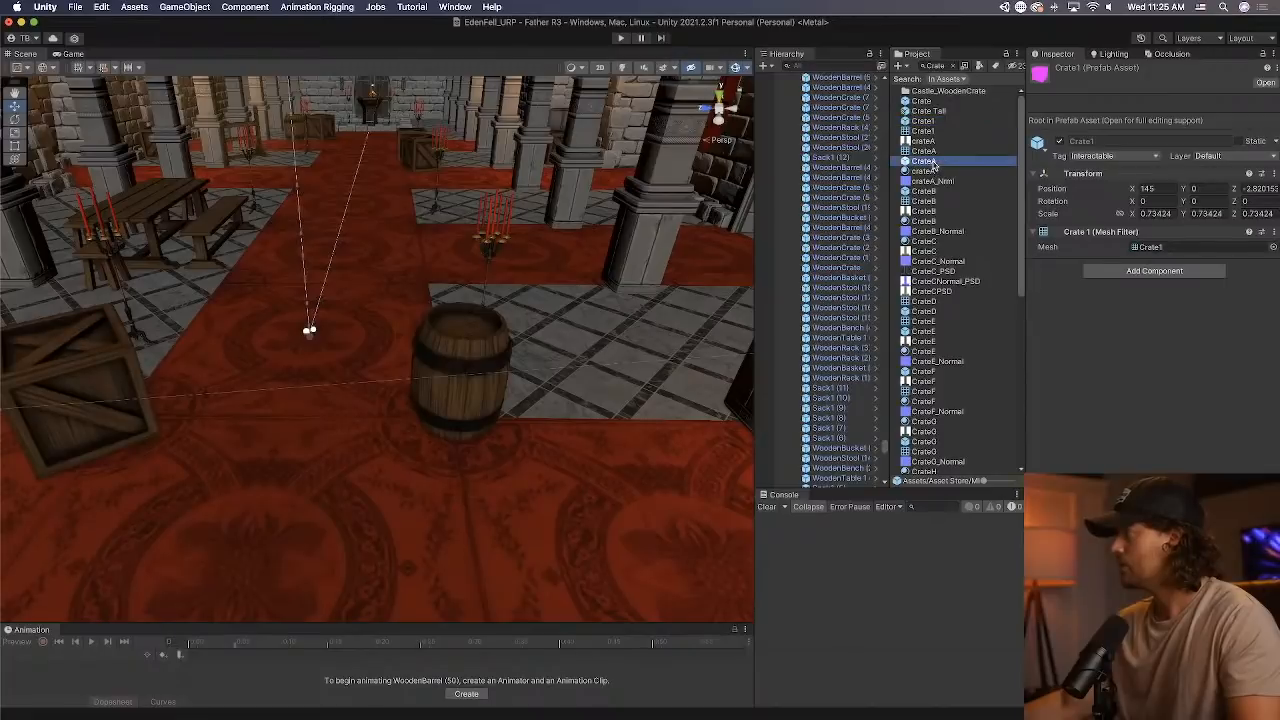
{"action": "left_click", "coordinate": [954, 371]}
{"action": "scroll", "coordinate": [954, 373], "scroll_direction": "down", "scroll_amount": 10}
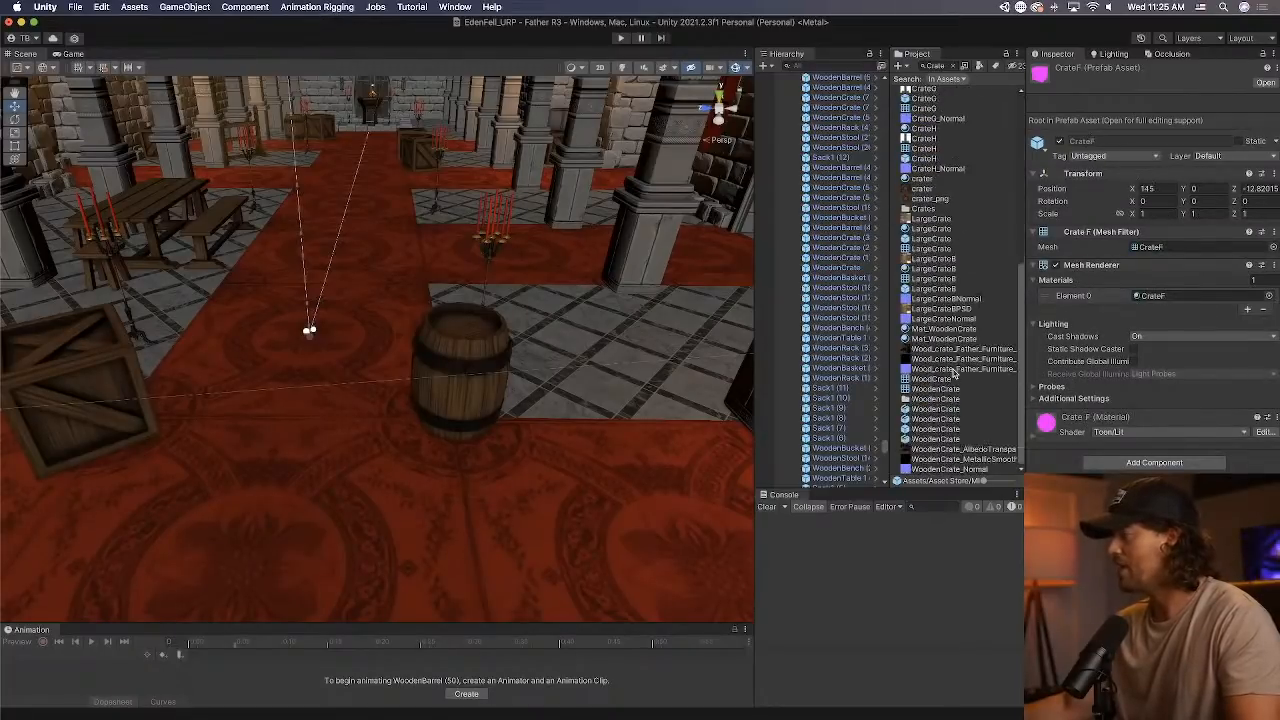
Compare the WoodenCrate assets and open the WoodenCrate prefab for editing.
{"action": "left_click", "coordinate": [962, 419]}
{"action": "left_click", "coordinate": [962, 409]}
{"action": "left_click", "coordinate": [966, 440]}
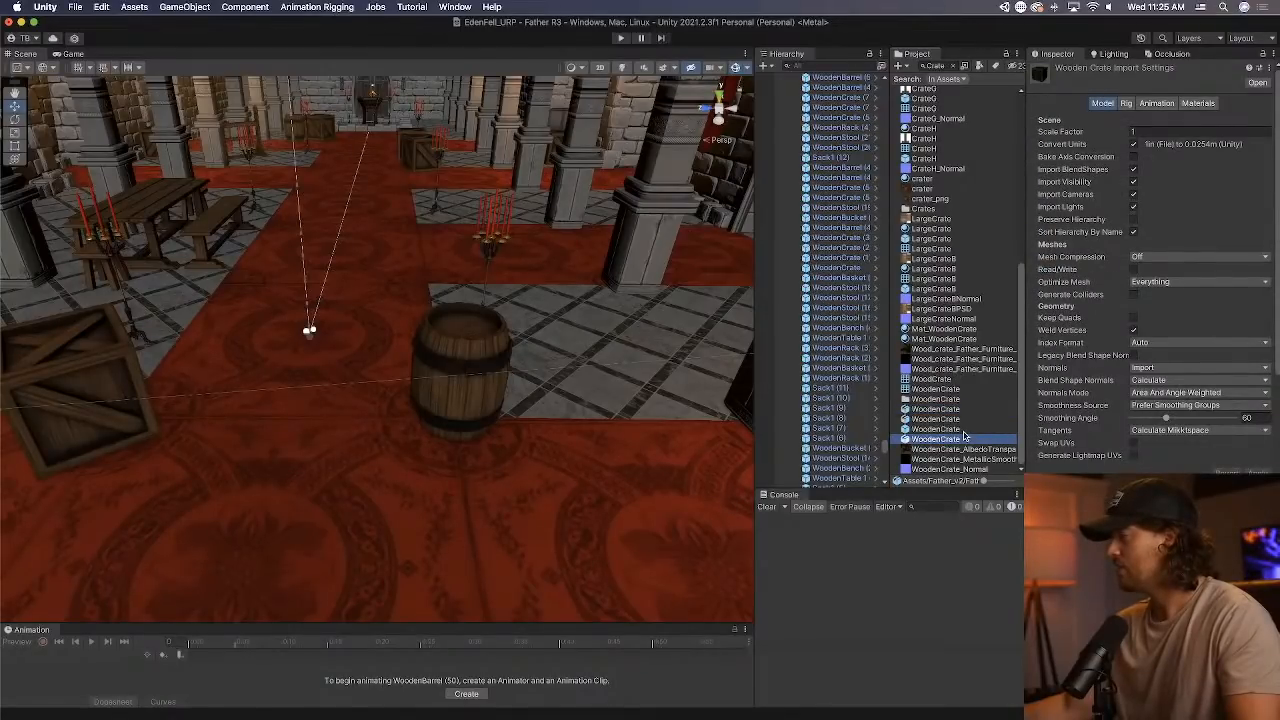
{"action": "double_click", "coordinate": [962, 438]}
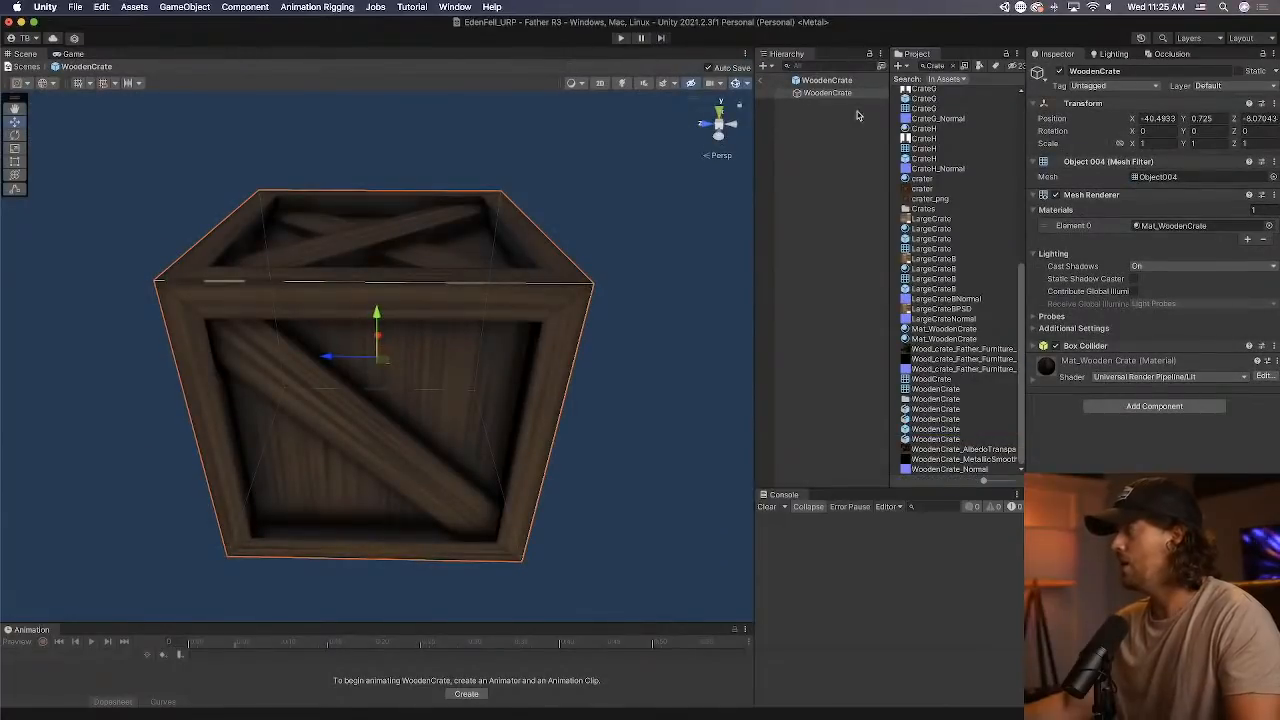
Return to the scene and add a Pushable Object script to the wooden crate on the red carpet, with Can Be Picked Up enabled.
{"action": "left_click", "coordinate": [758, 80]}
{"action": "right_click_drag", "start_coordinate": [529, 269], "coordinate": [377, 261]}
{"action": "left_click", "coordinate": [396, 314]}
{"action": "left_click", "coordinate": [397, 331]}
{"action": "left_click", "coordinate": [397, 332]}
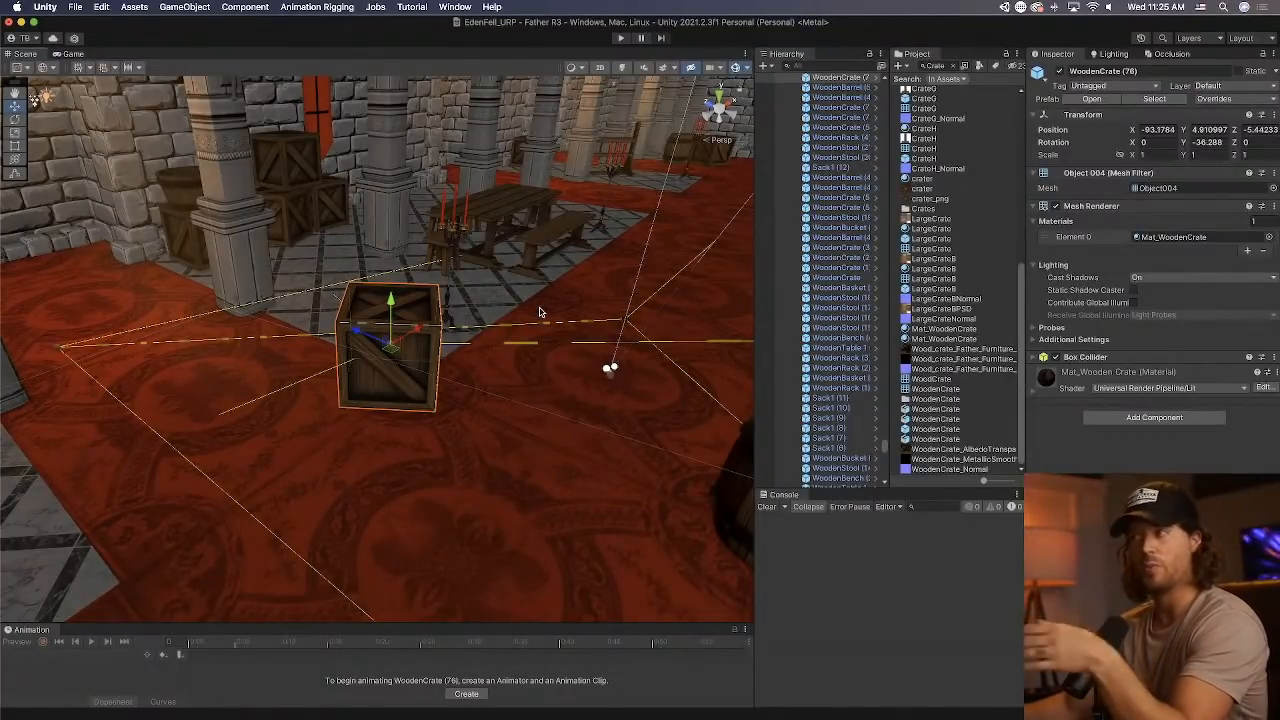
{"action": "left_click", "coordinate": [1133, 418]}
{"action": "type", "text": "pusha"}
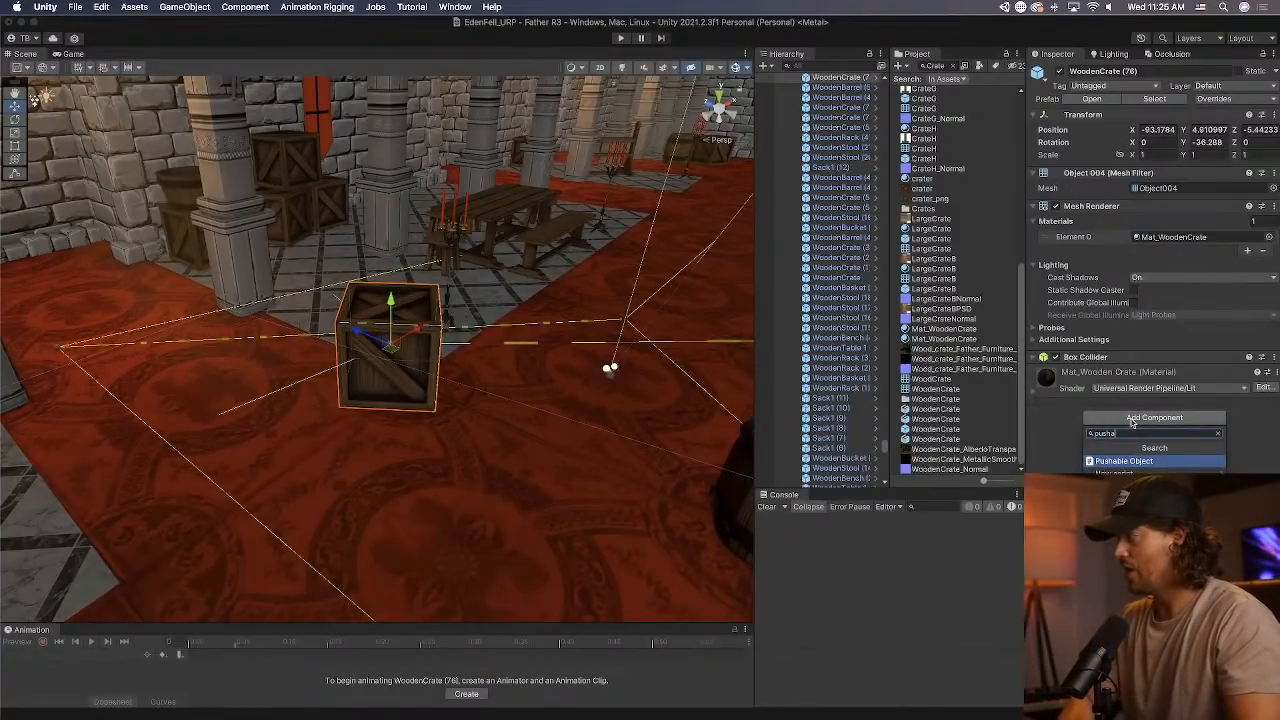
{"action": "key", "text": "Return"}
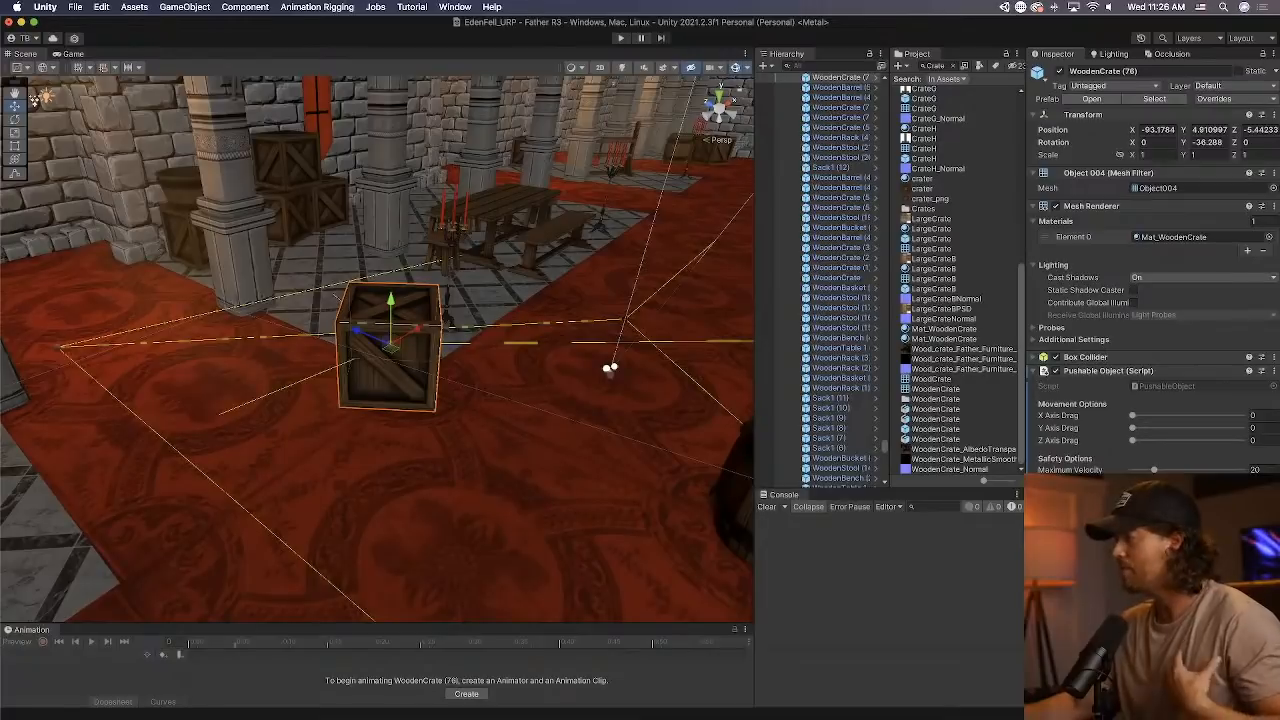
{"action": "left_click", "coordinate": [1090, 206]}
{"action": "left_click", "coordinate": [1093, 175]}
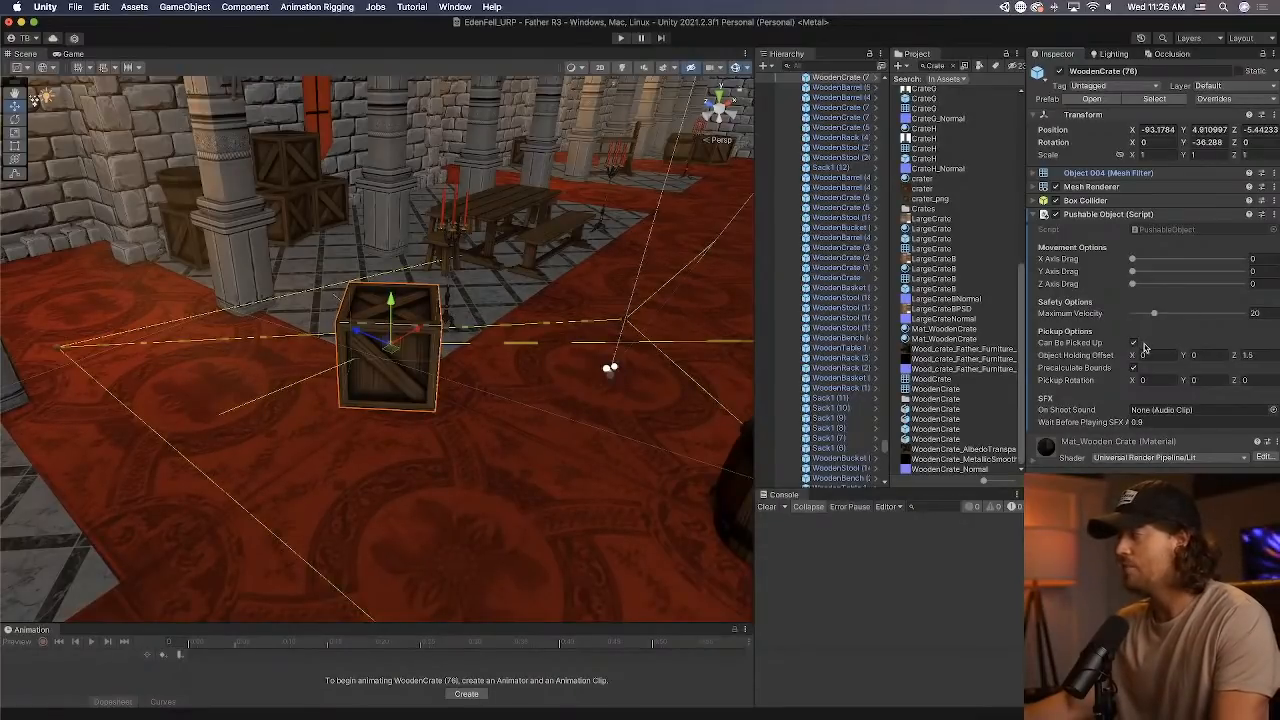
Set the wooden crate's Y rotation to 0 and review its prefab overrides.
{"action": "left_click", "coordinate": [1214, 141]}
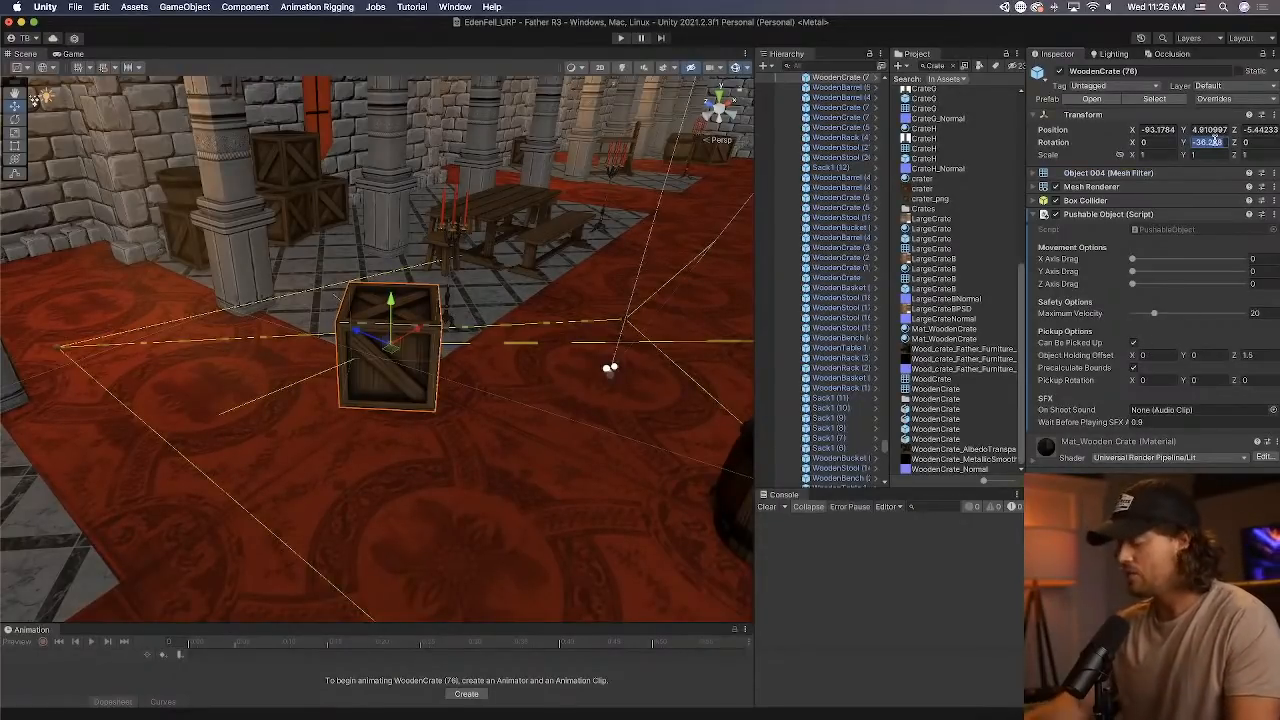
{"action": "type", "text": "0"}
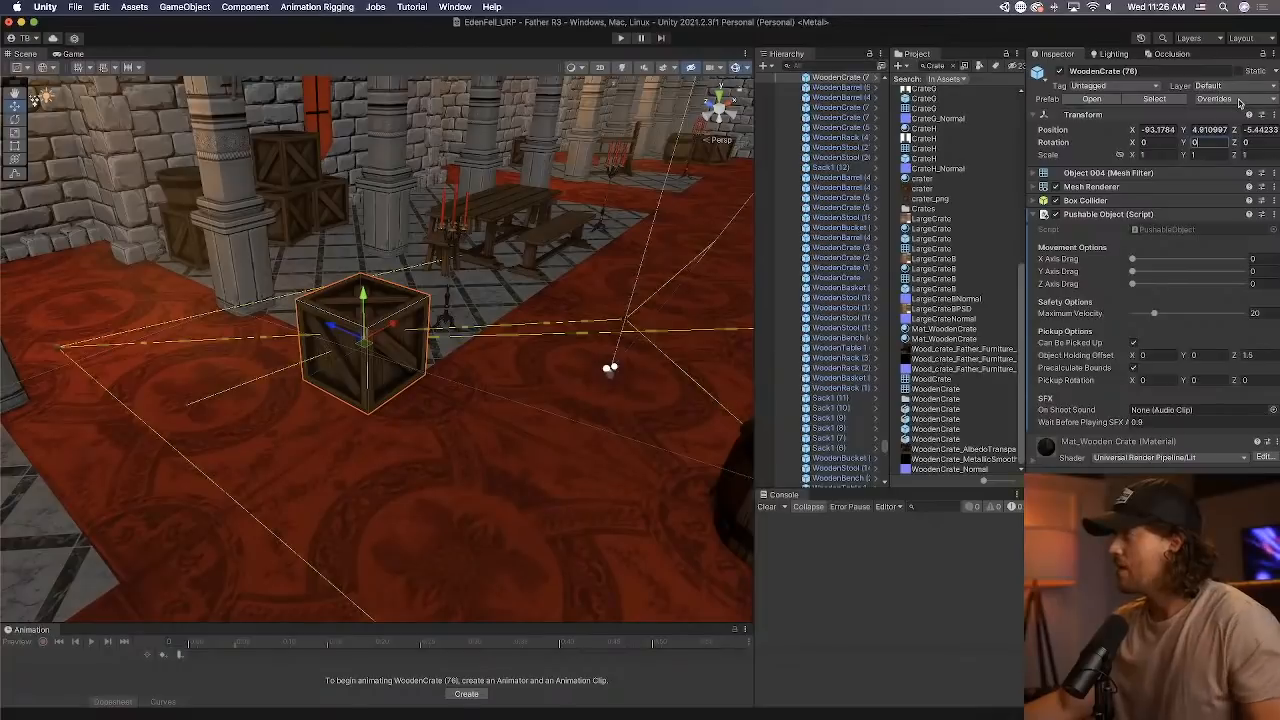
{"action": "left_click", "coordinate": [1240, 100]}
{"action": "left_click", "coordinate": [1243, 199]}
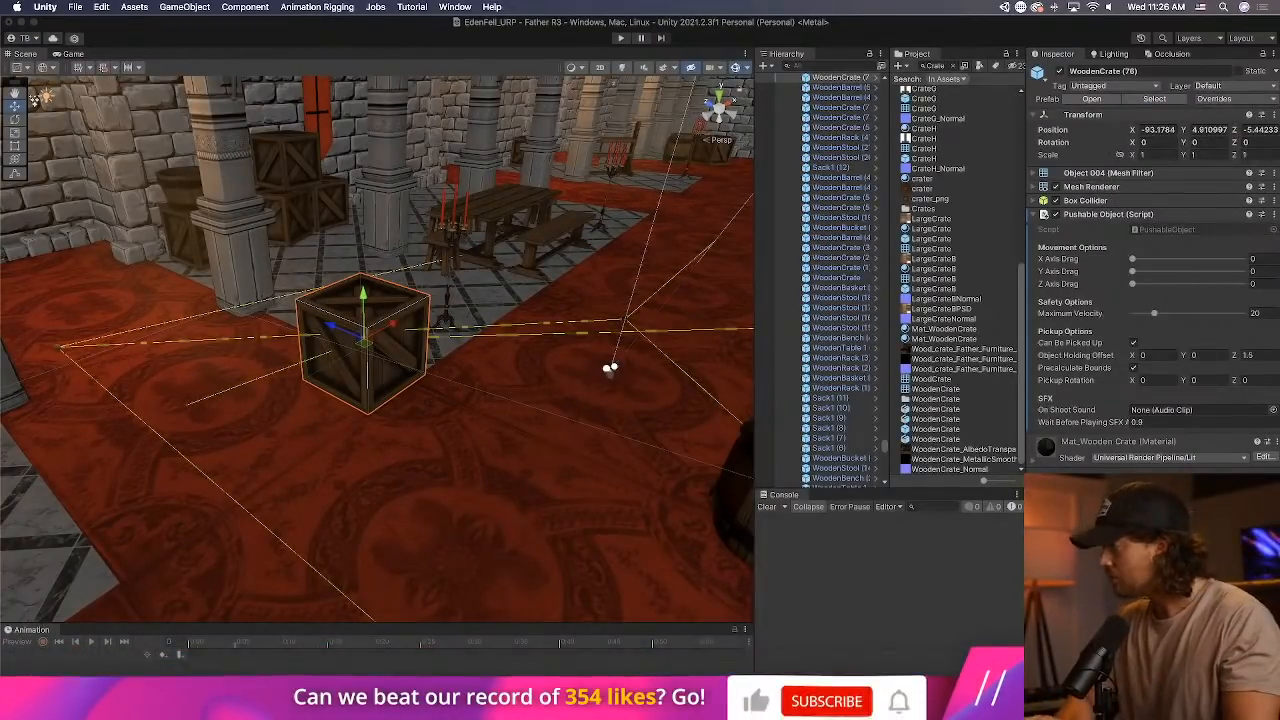
Add a Rigidbody to the wooden crate and apply all its overrides to the WoodenCrate prefab.
{"action": "left_click", "coordinate": [1171, 217]}
{"action": "left_click", "coordinate": [1168, 228]}
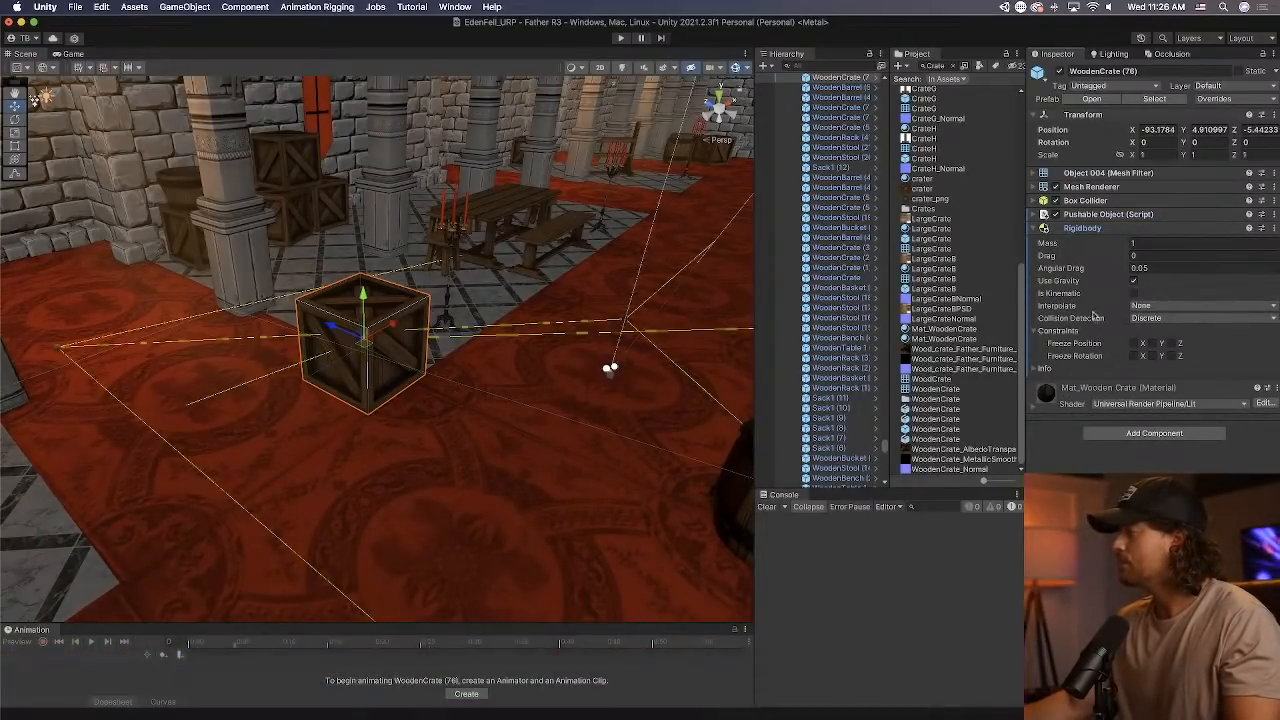
{"action": "scroll", "coordinate": [845, 364], "scroll_direction": "down", "scroll_amount": 3}
{"action": "left_click", "coordinate": [1215, 99]}
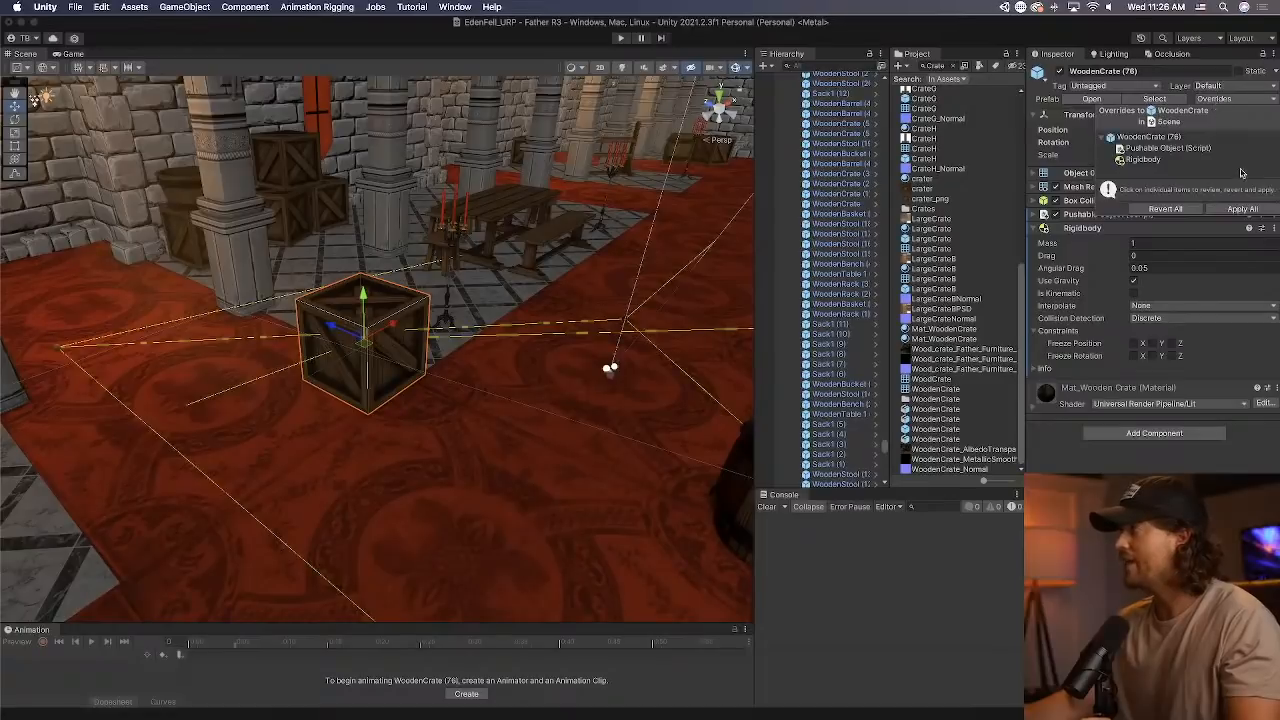
{"action": "left_click", "coordinate": [1243, 209]}
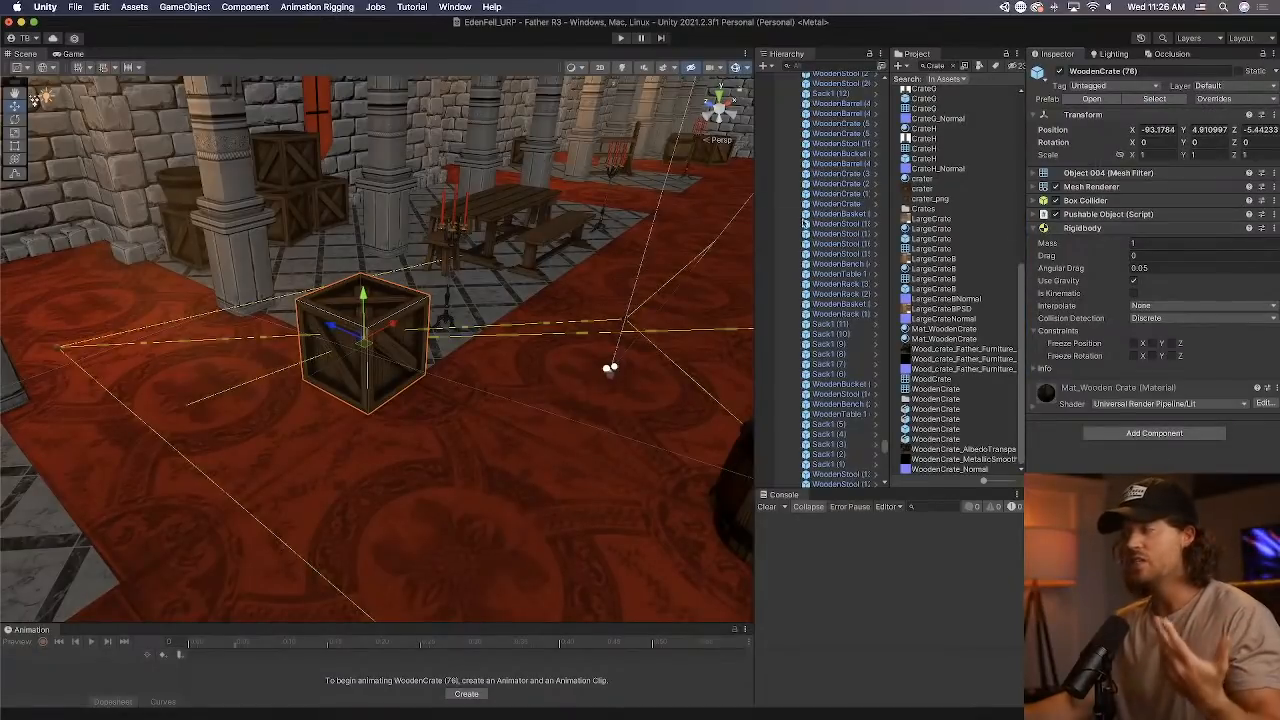
Select the top crate of the stack by the wall and inspect its inherited components.
{"action": "left_click", "coordinate": [296, 186]}
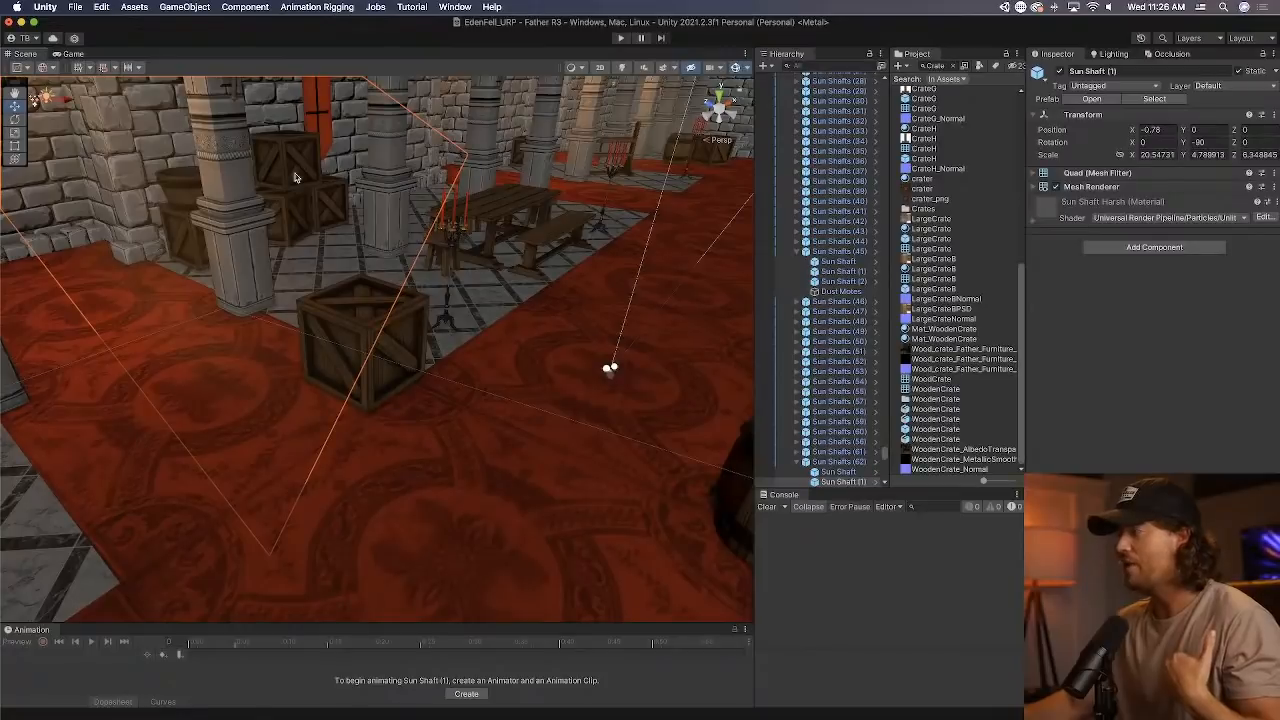
{"action": "left_click", "coordinate": [295, 177]}
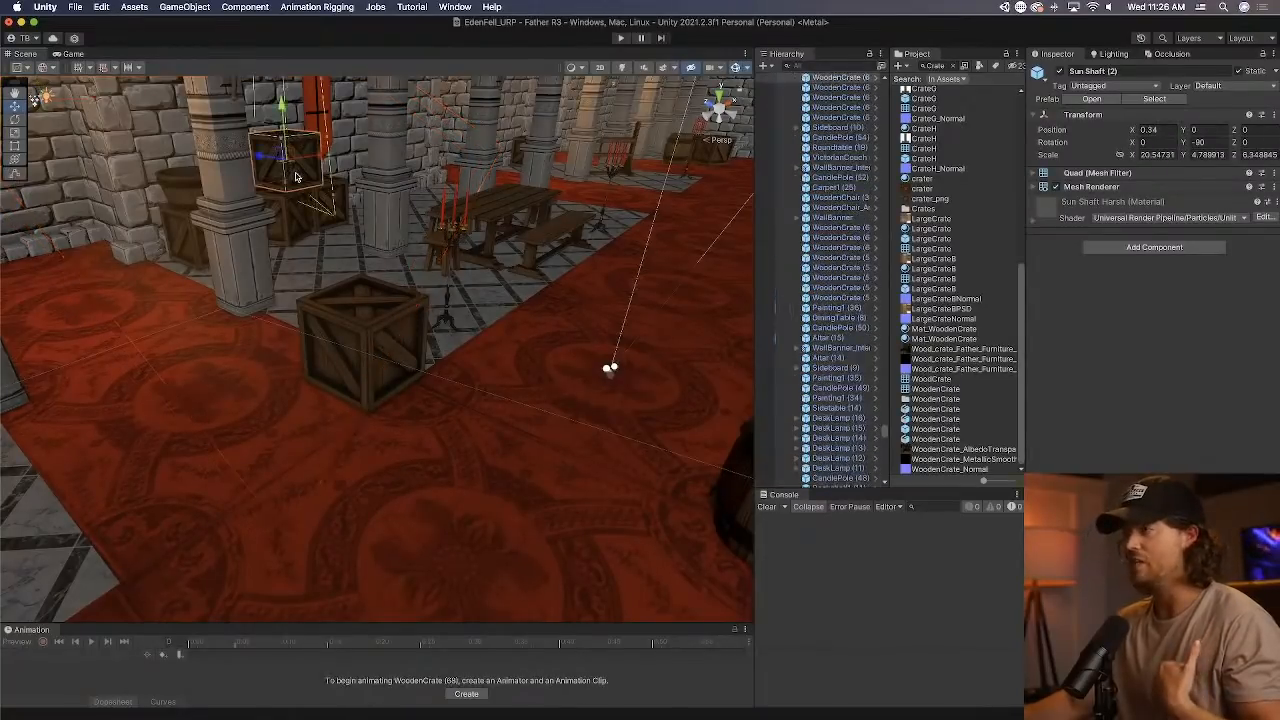
{"action": "middle_click_drag", "start_coordinate": [297, 179], "coordinate": [278, 191]}
{"action": "scroll", "coordinate": [250, 164], "scroll_direction": "up", "scroll_amount": 1}
{"action": "right_click_drag", "start_coordinate": [278, 191], "coordinate": [248, 167]}
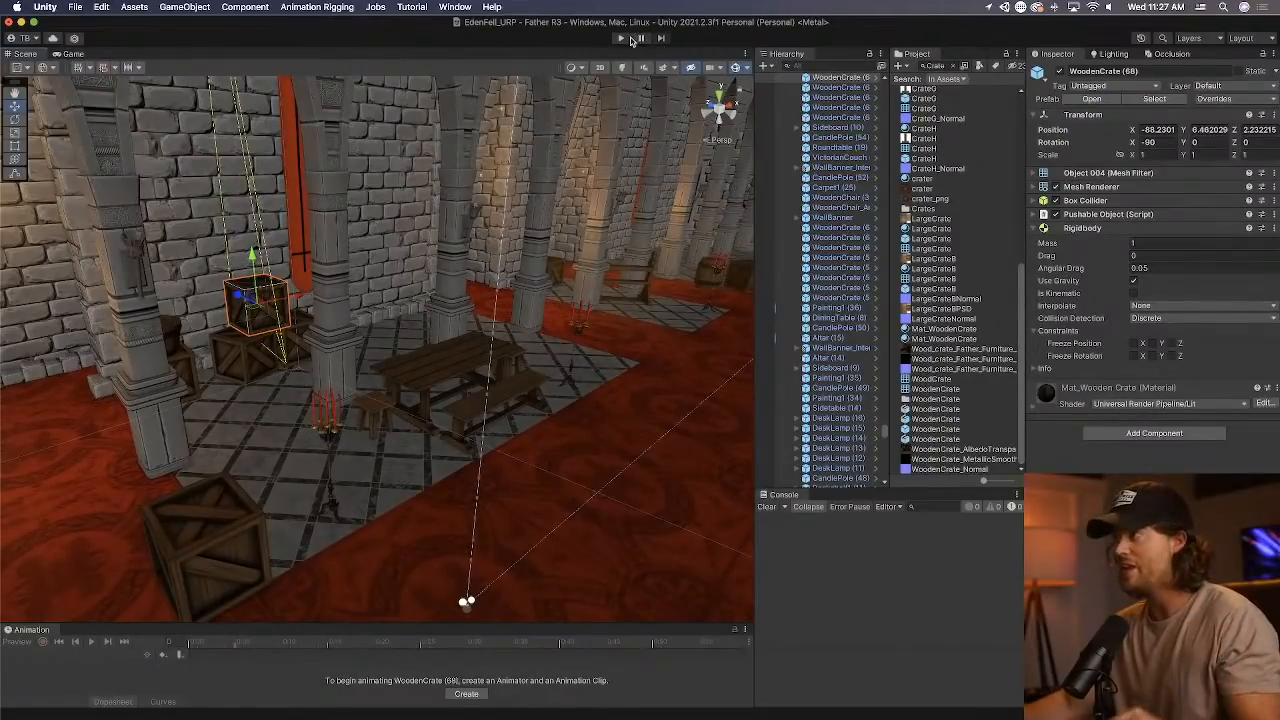
Run the game, equip the second weapon and walk through the hall to the wooden crate in the foyer.
{"action": "left_click", "coordinate": [620, 38]}
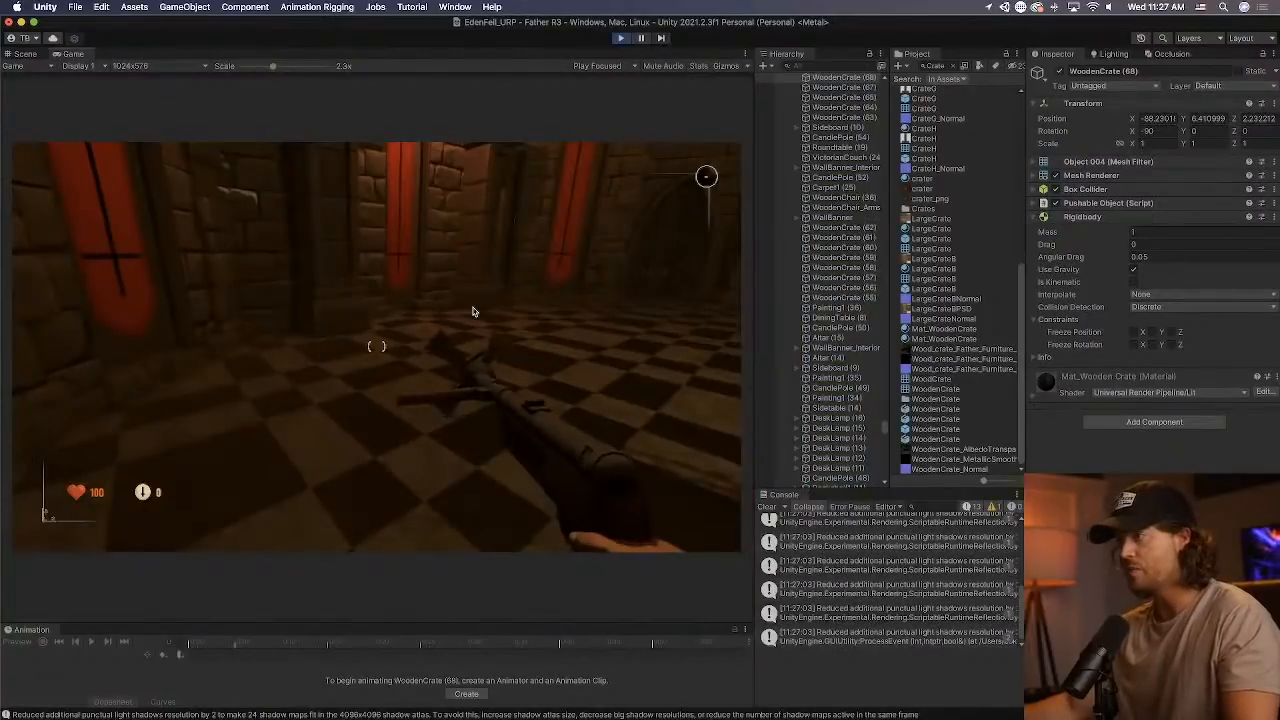
{"action": "left_click", "coordinate": [474, 312]}
{"action": "key", "text": "2"}
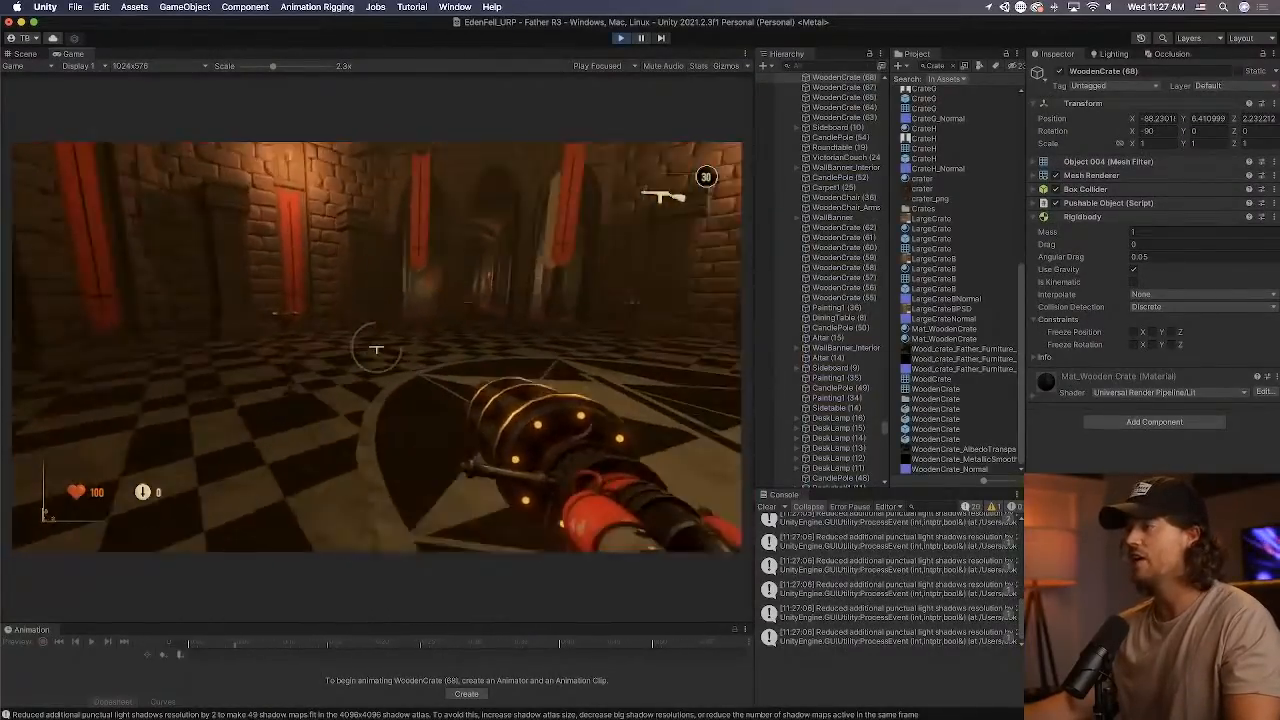
{"action": "key", "text": "w"}
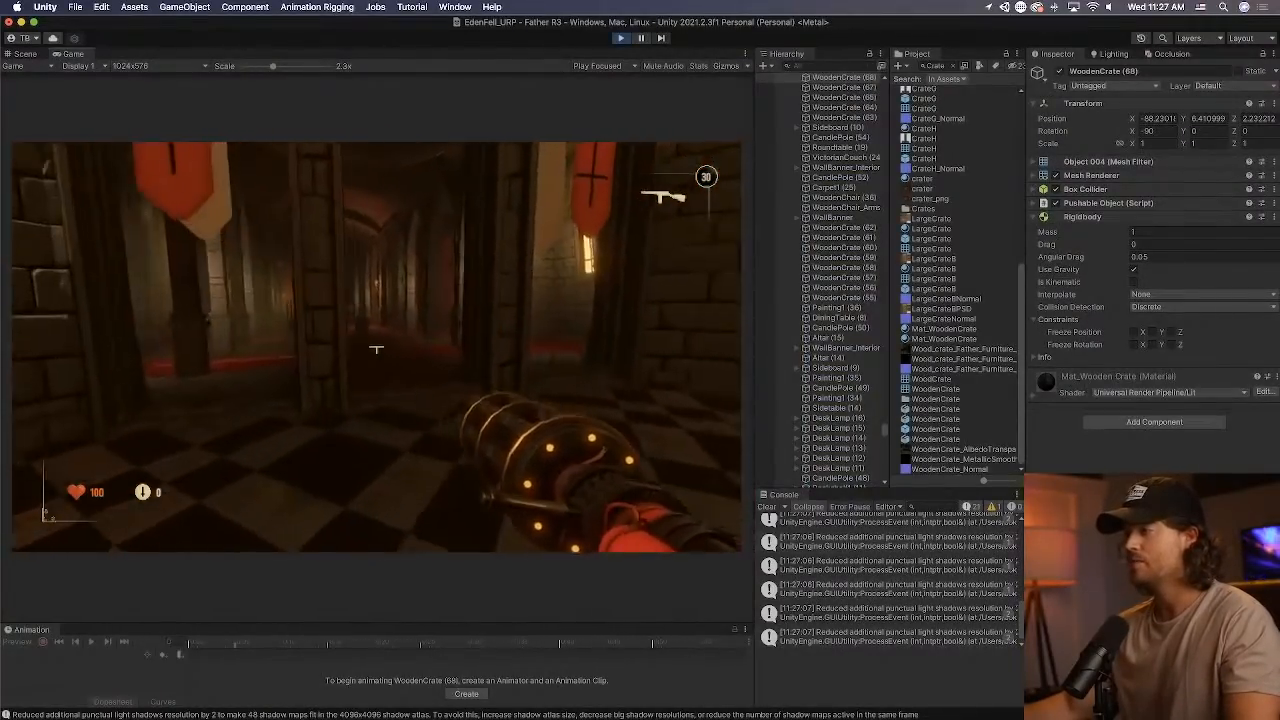
{"action": "key", "text": "w"}
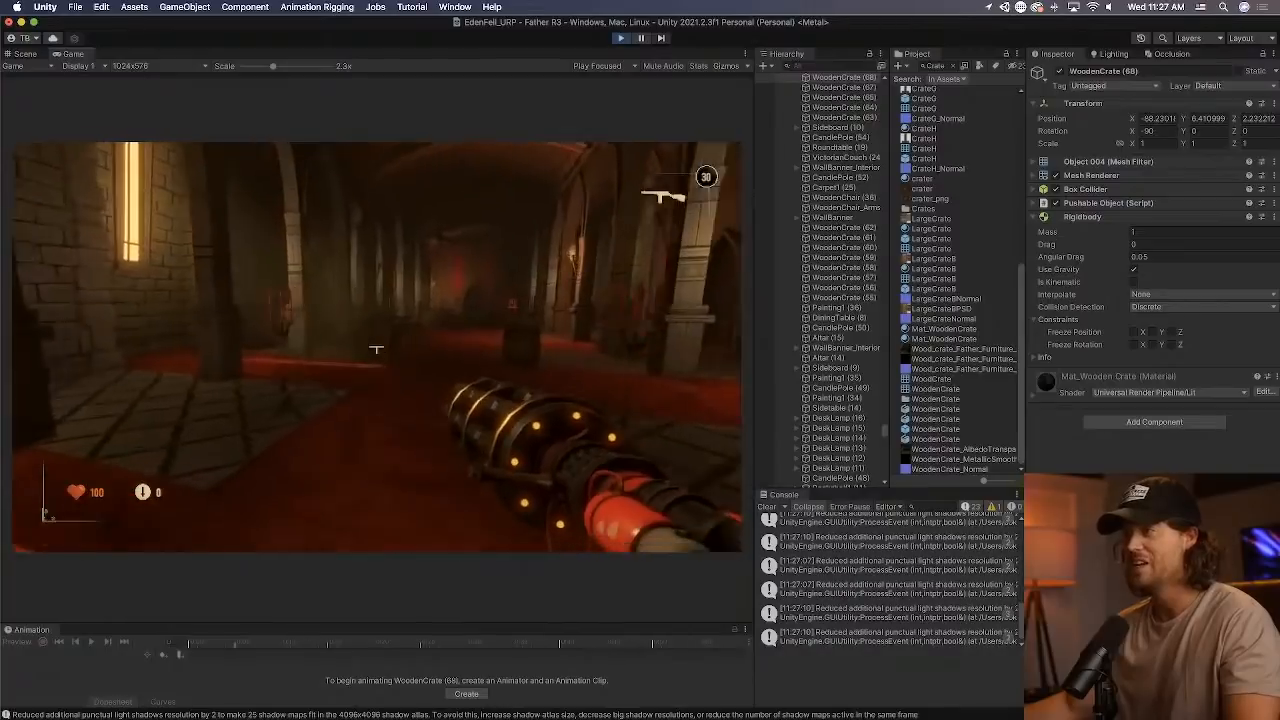
{"action": "key", "text": "w"}
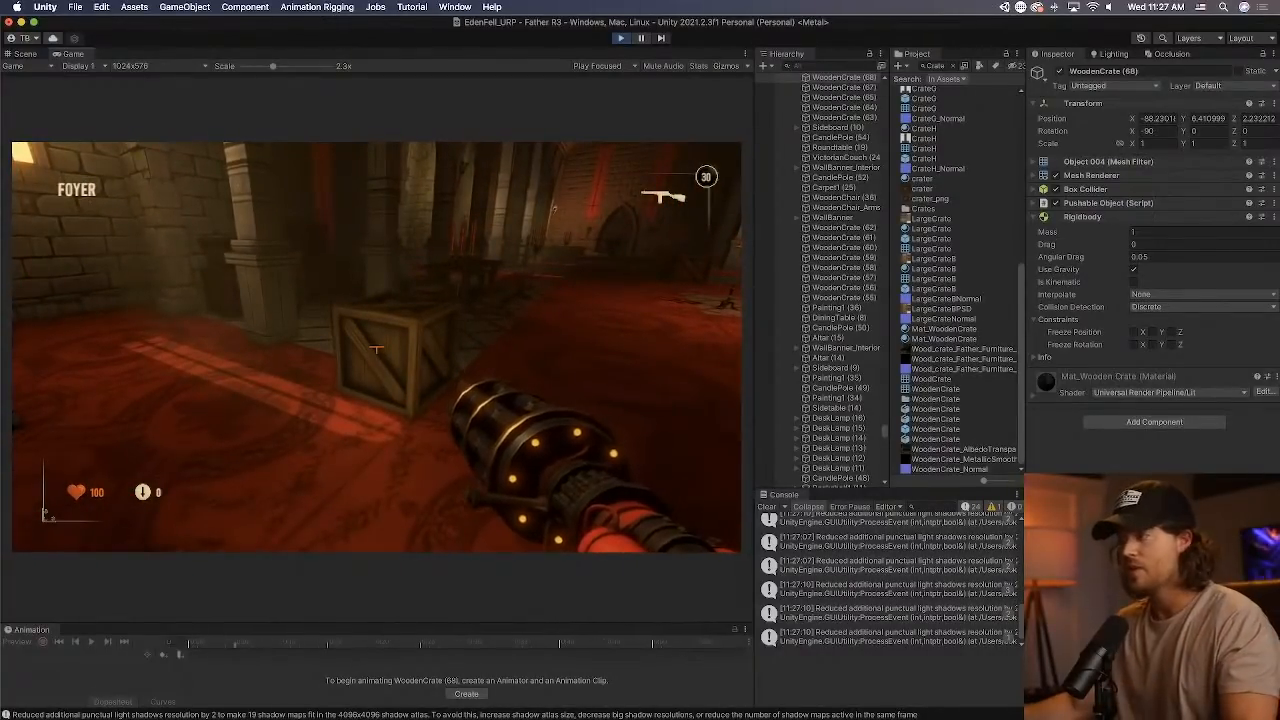
{"action": "key", "text": "w"}
Test picking up and throwing the wooden crate twice in the foyer, and stop the game.
{"action": "key", "text": "e"}
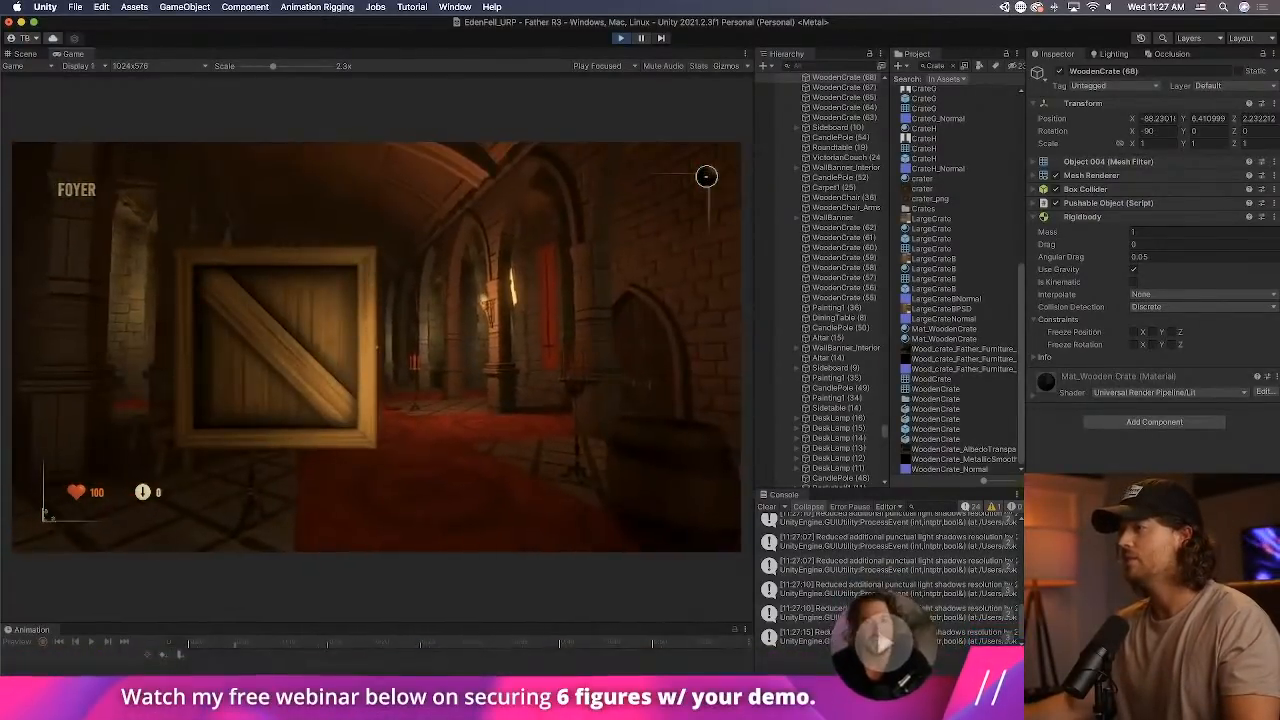
{"action": "left_click", "coordinate": [376, 348]}
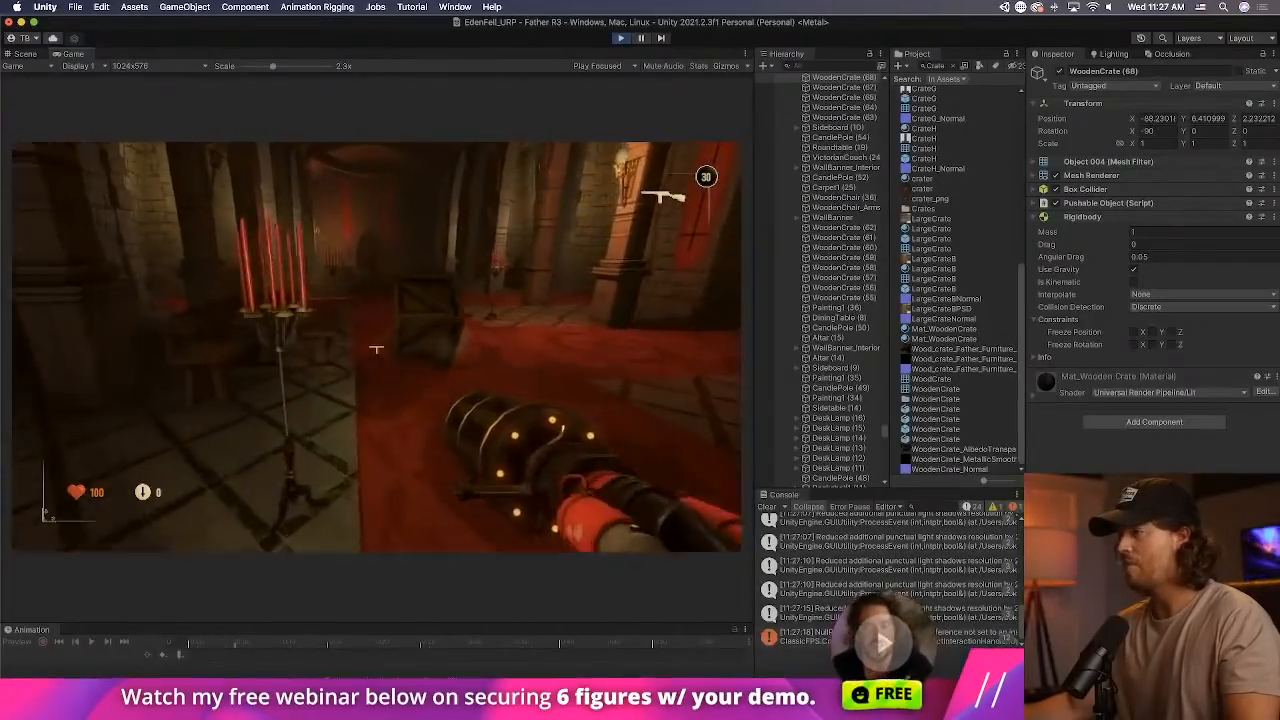
{"action": "key", "text": "w"}
{"action": "key", "text": "e"}
{"action": "left_click", "coordinate": [376, 348]}
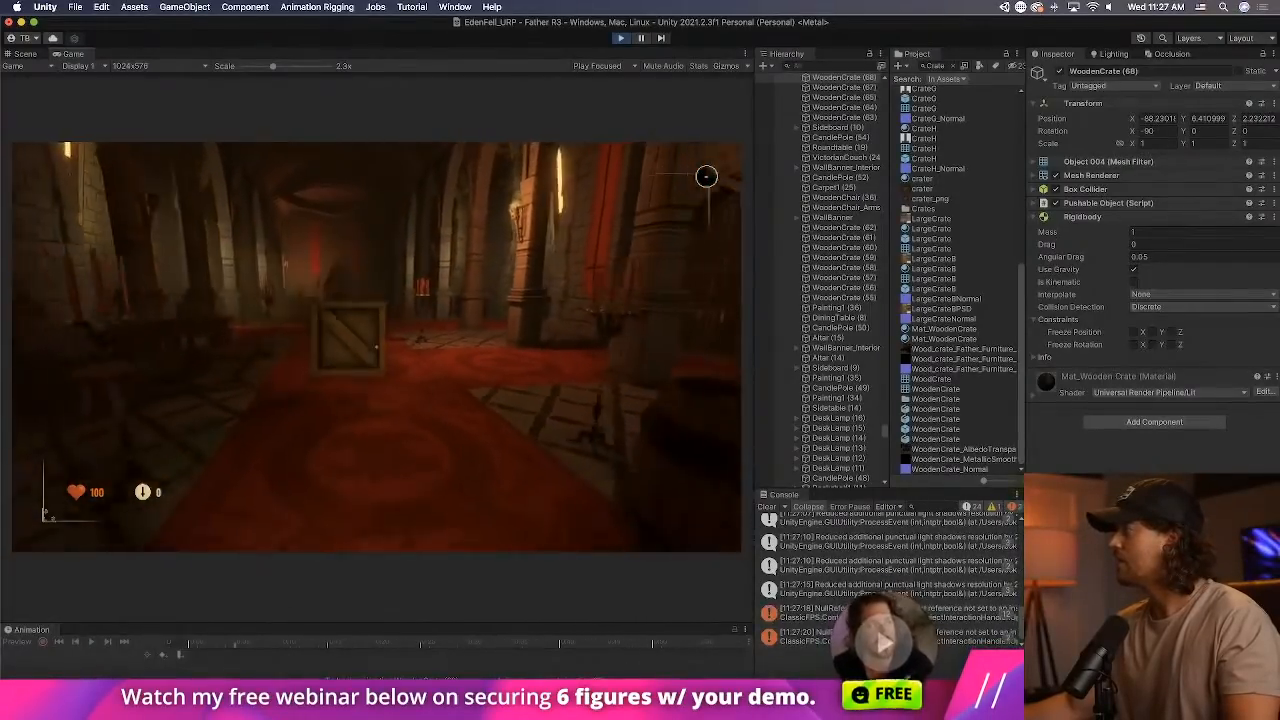
{"action": "key", "text": "super+p"}
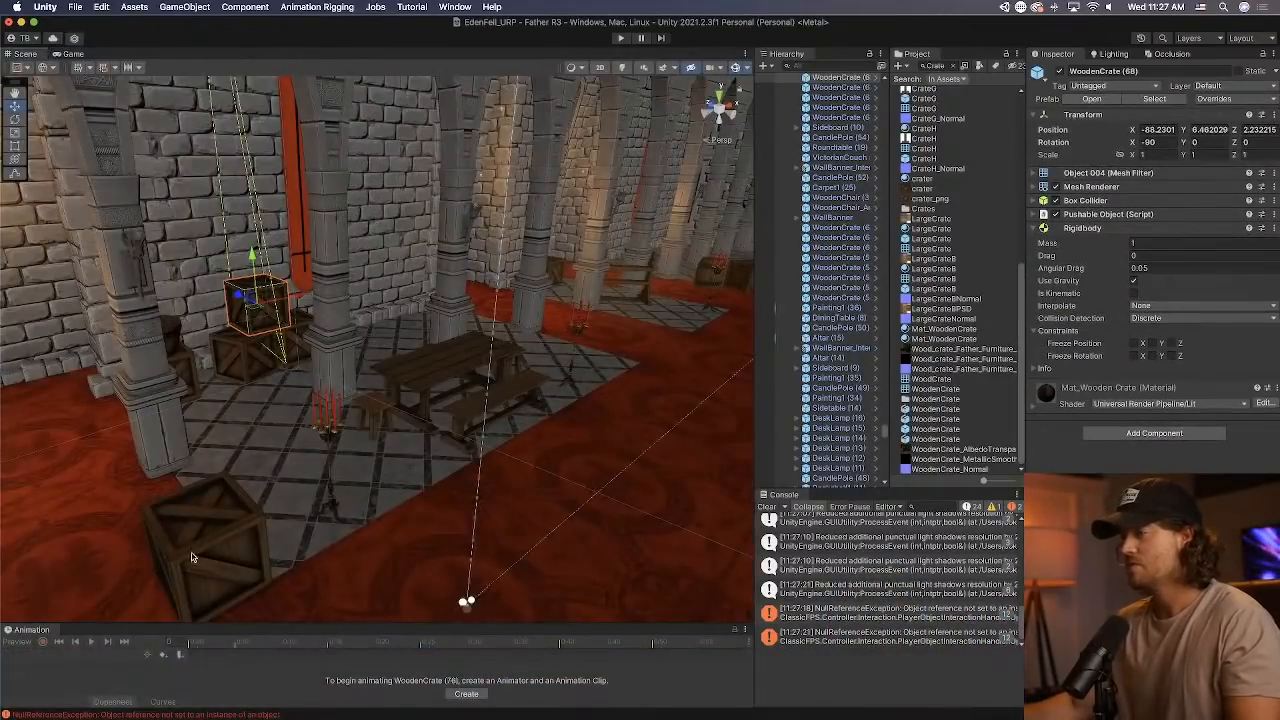
Select the wooden crate on the red carpet and switch the transform handle position to Pivot.
{"action": "left_click", "coordinate": [193, 558]}
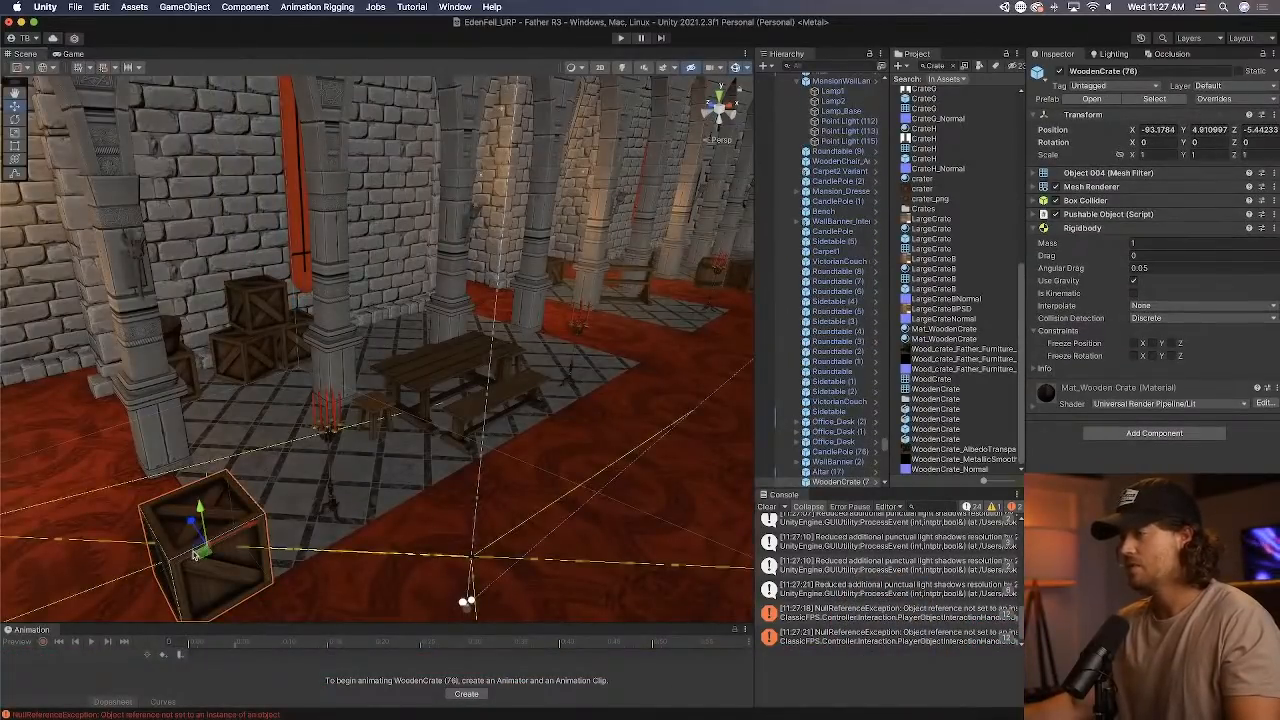
{"action": "right_click_drag", "start_coordinate": [273, 358], "coordinate": [329, 410]}
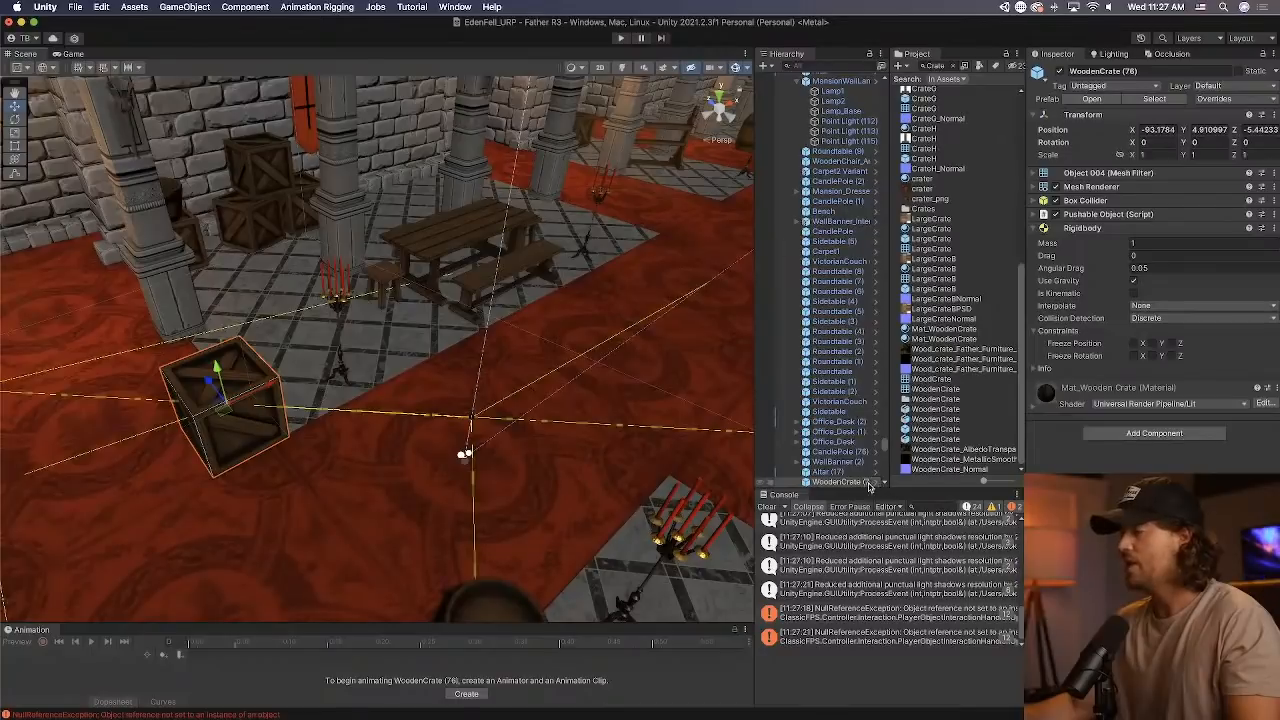
{"action": "left_click", "coordinate": [33, 92]}
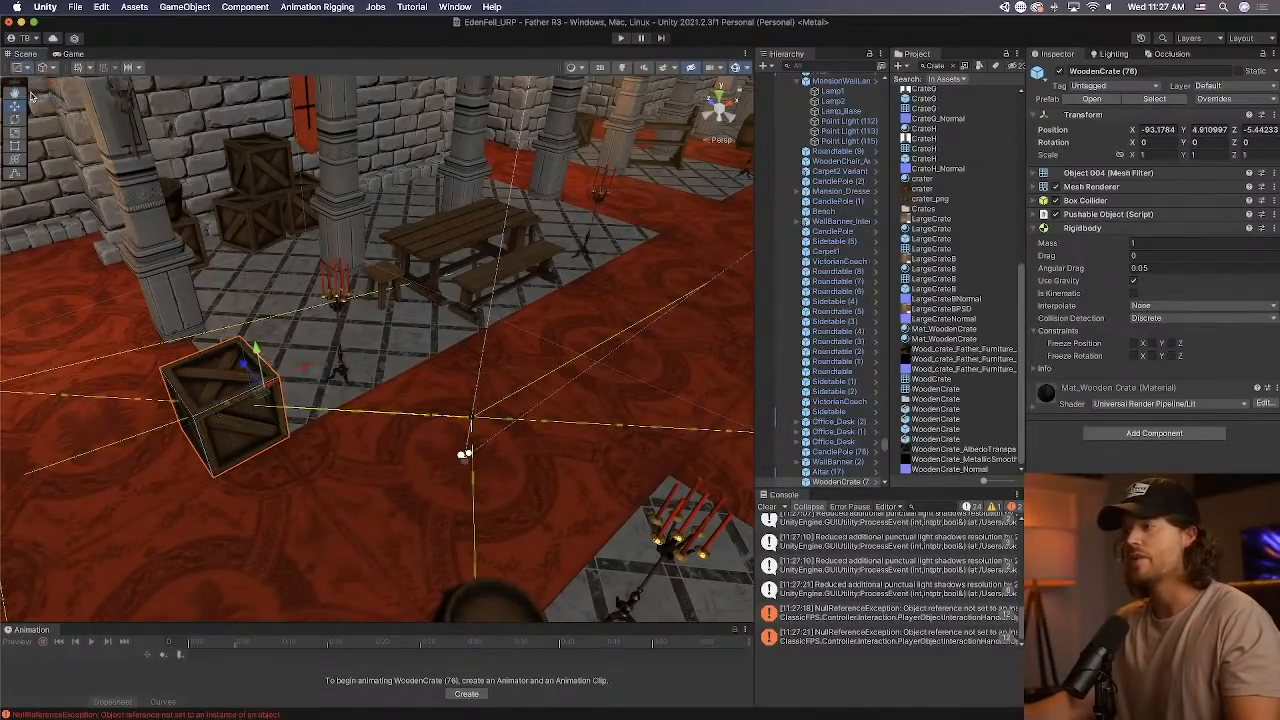
{"action": "right_click_drag", "start_coordinate": [465, 453], "coordinate": [625, 505]}
Launch Discord and switch to the Brave Browser desktop.
{"action": "key", "text": "super+Tab"}
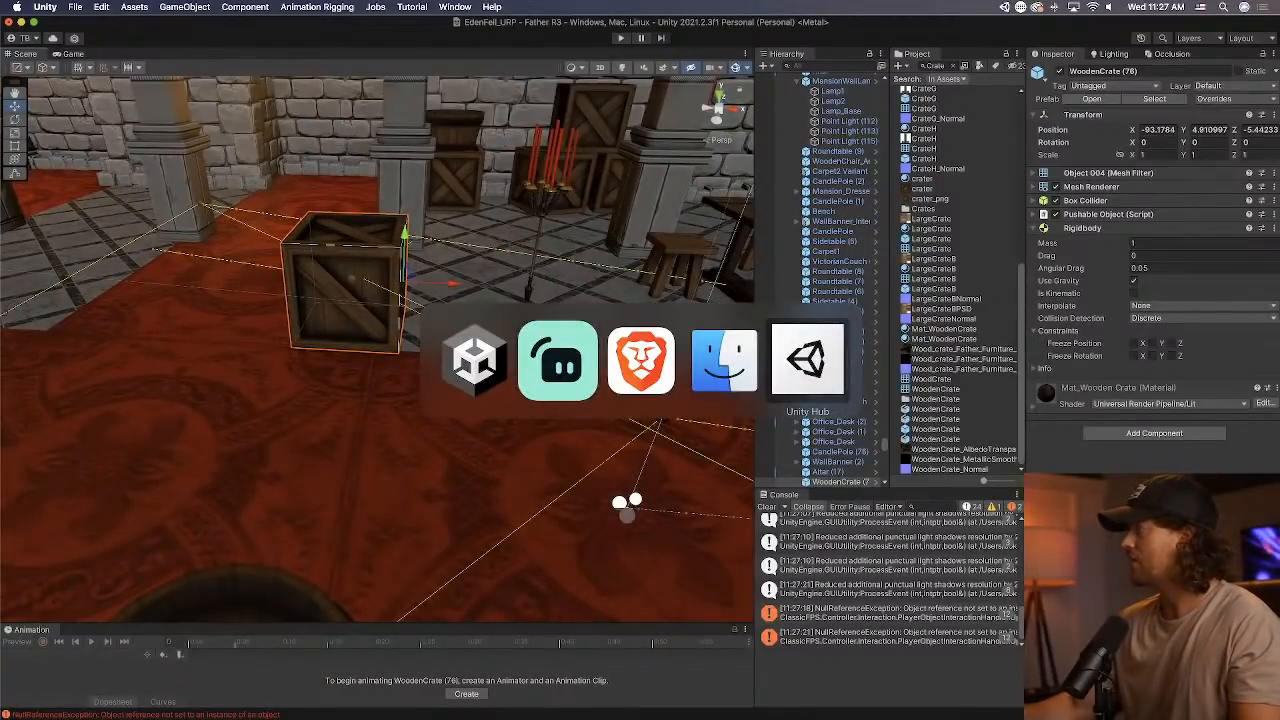
{"action": "key", "text": "super+space"}
{"action": "type", "text": "disco"}
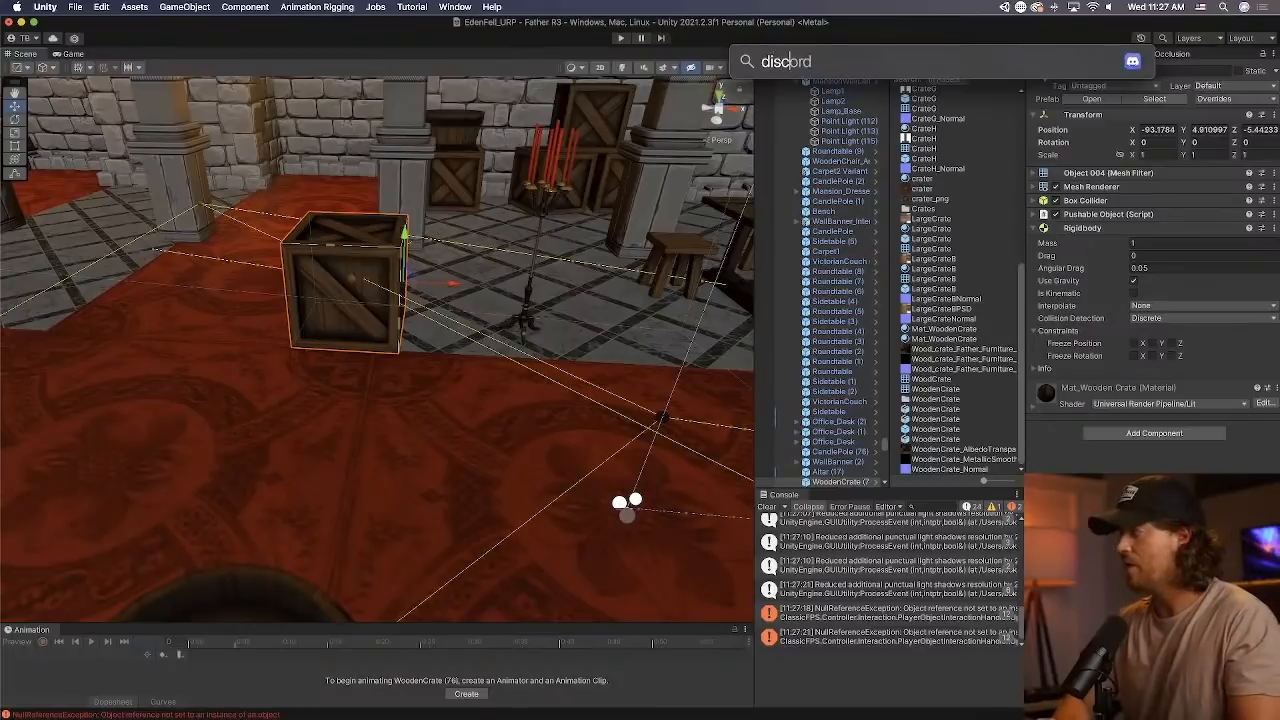
{"action": "key", "text": "Return"}
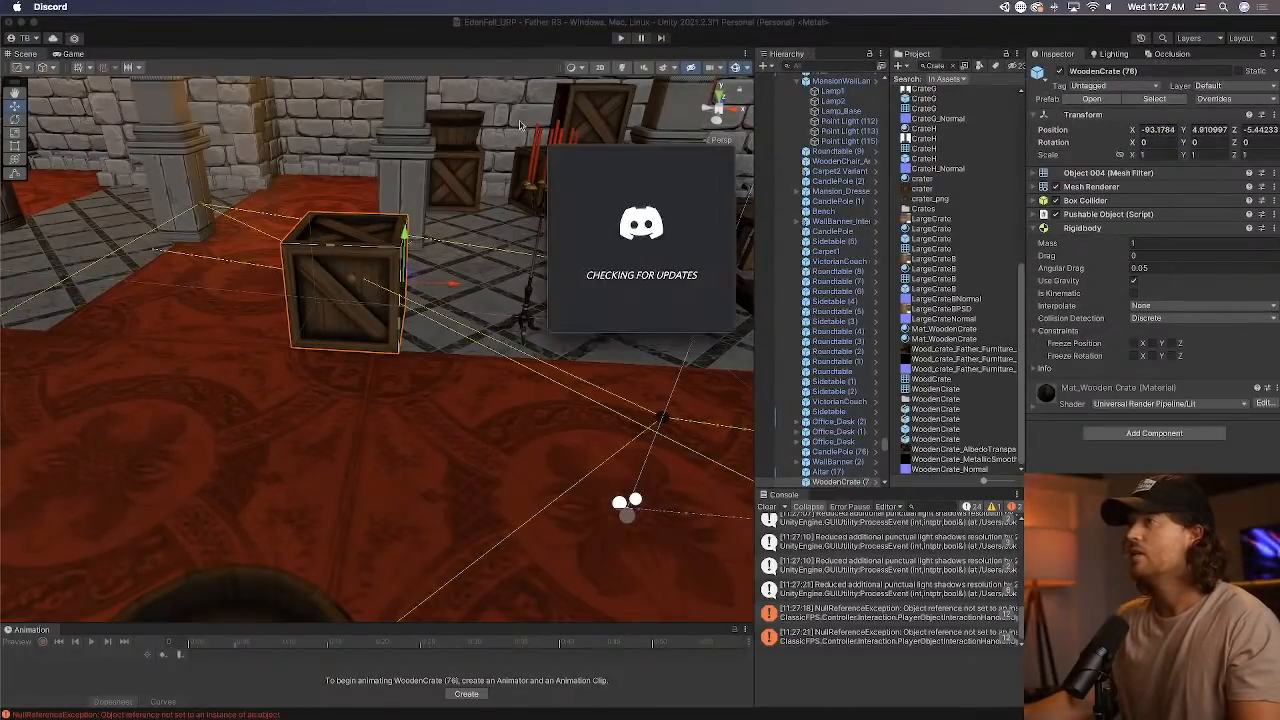
{"action": "key", "text": "super+Tab"}
{"action": "key", "text": "ctrl+Up"}
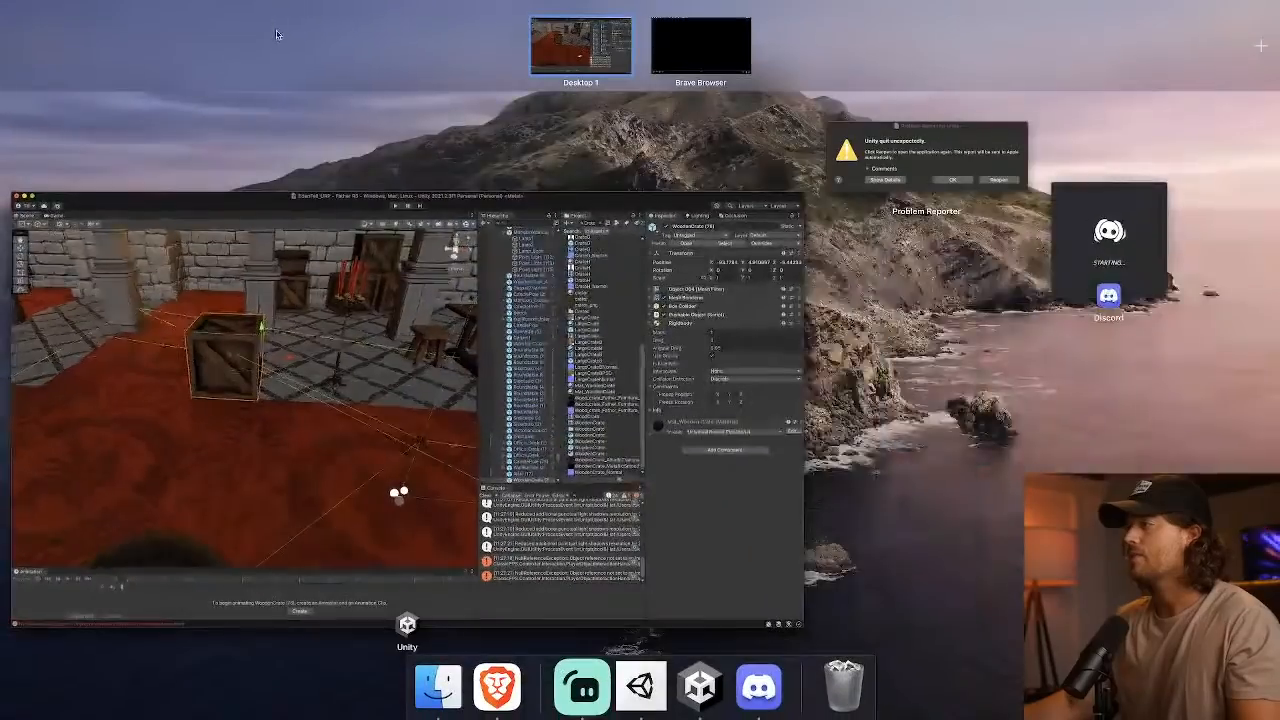
{"action": "left_click", "coordinate": [684, 66]}
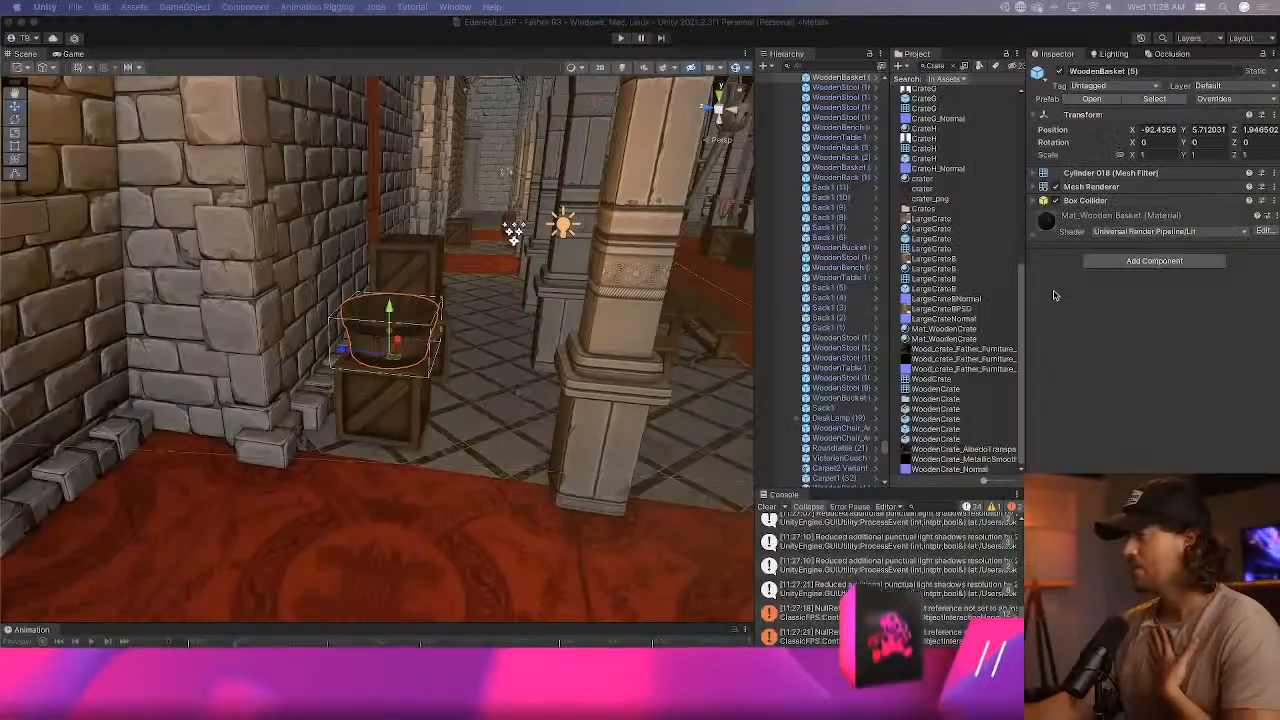
Add a Rigidbody and a Pushable Object script with Can Be Picked Up enabled to the wooden basket, and clear the console.
{"action": "left_click", "coordinate": [1152, 262]}
{"action": "type", "text": "rigid"}
{"action": "type", "text": "push"}
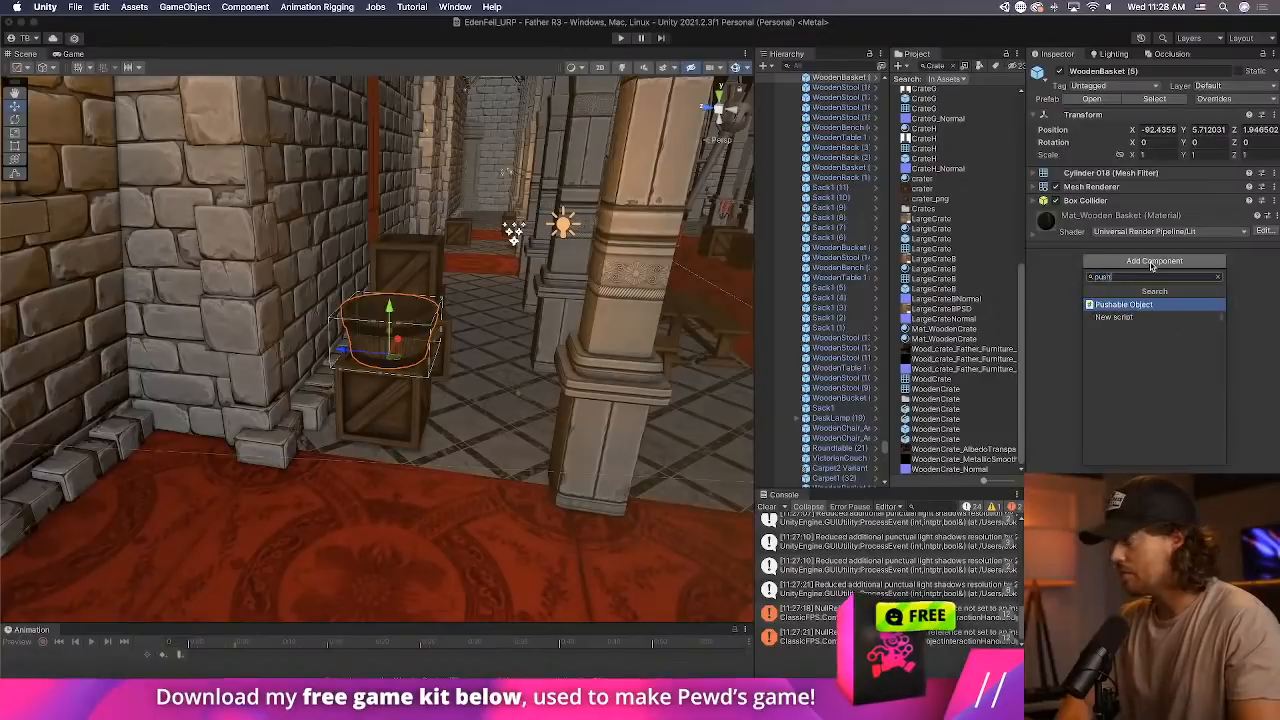
{"action": "key", "text": "Return"}
{"action": "left_click", "coordinate": [1131, 217]}
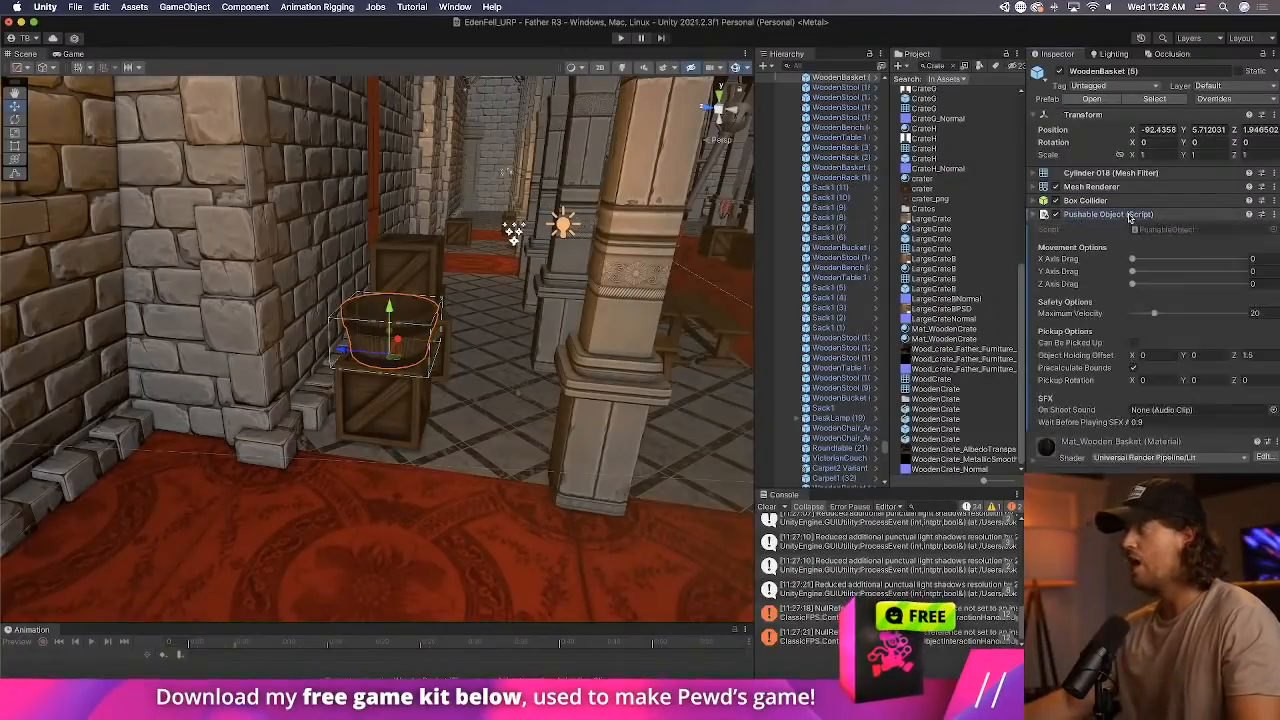
{"action": "left_click", "coordinate": [1133, 342]}
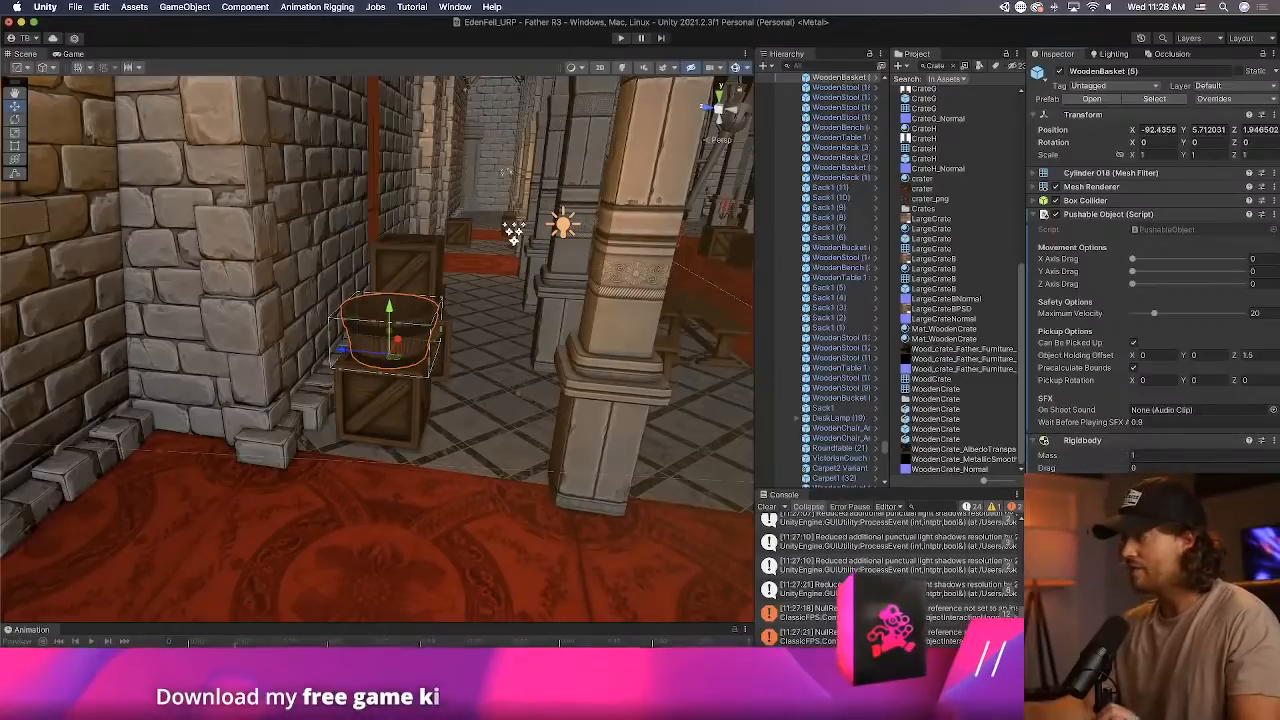
{"action": "left_click", "coordinate": [1112, 215]}
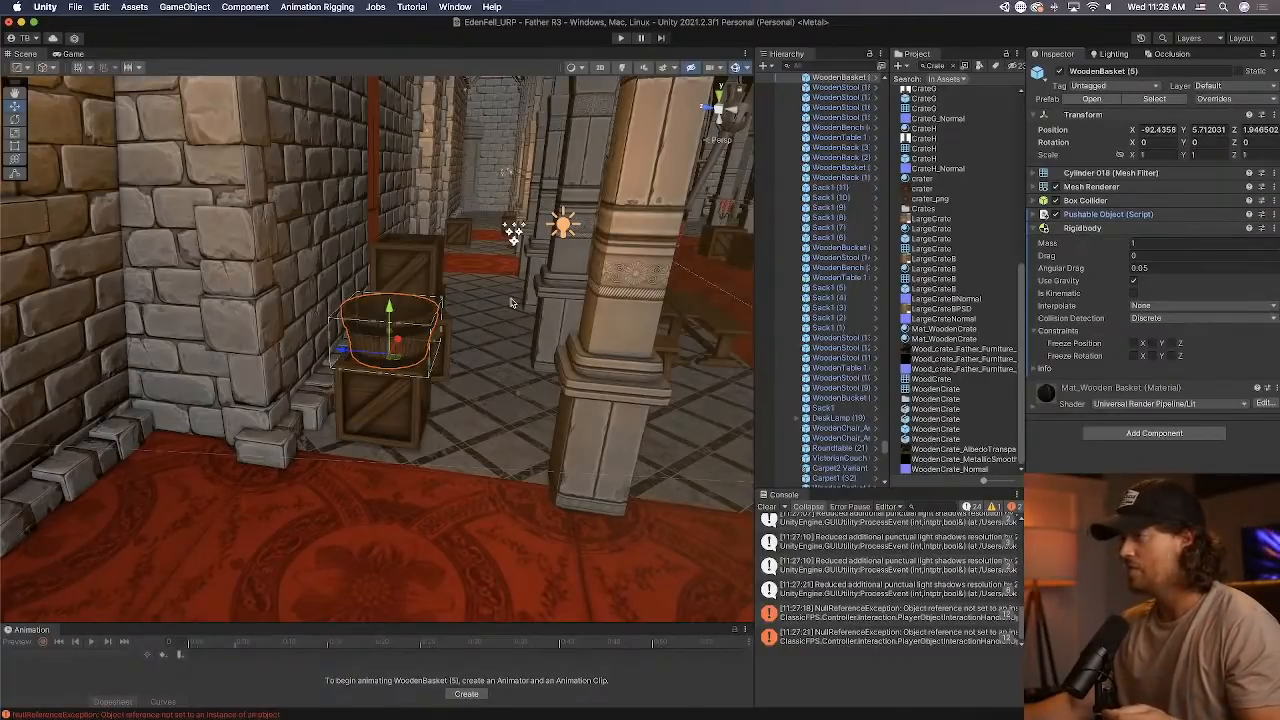
{"action": "left_click", "coordinate": [767, 507]}
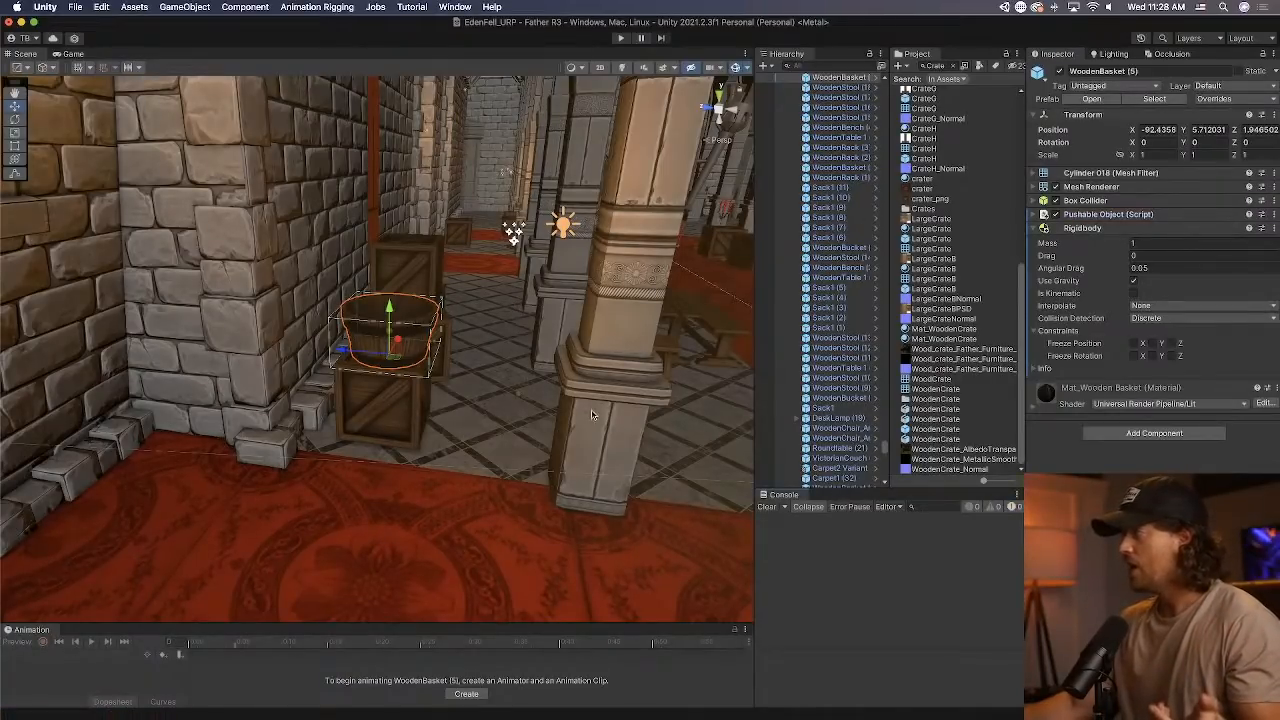
Set the Rigidbody mass to 3 on the wooden basket and to 5 on the wooden crate beneath it, checking the crate's prefab.
{"action": "left_click", "coordinate": [1170, 243]}
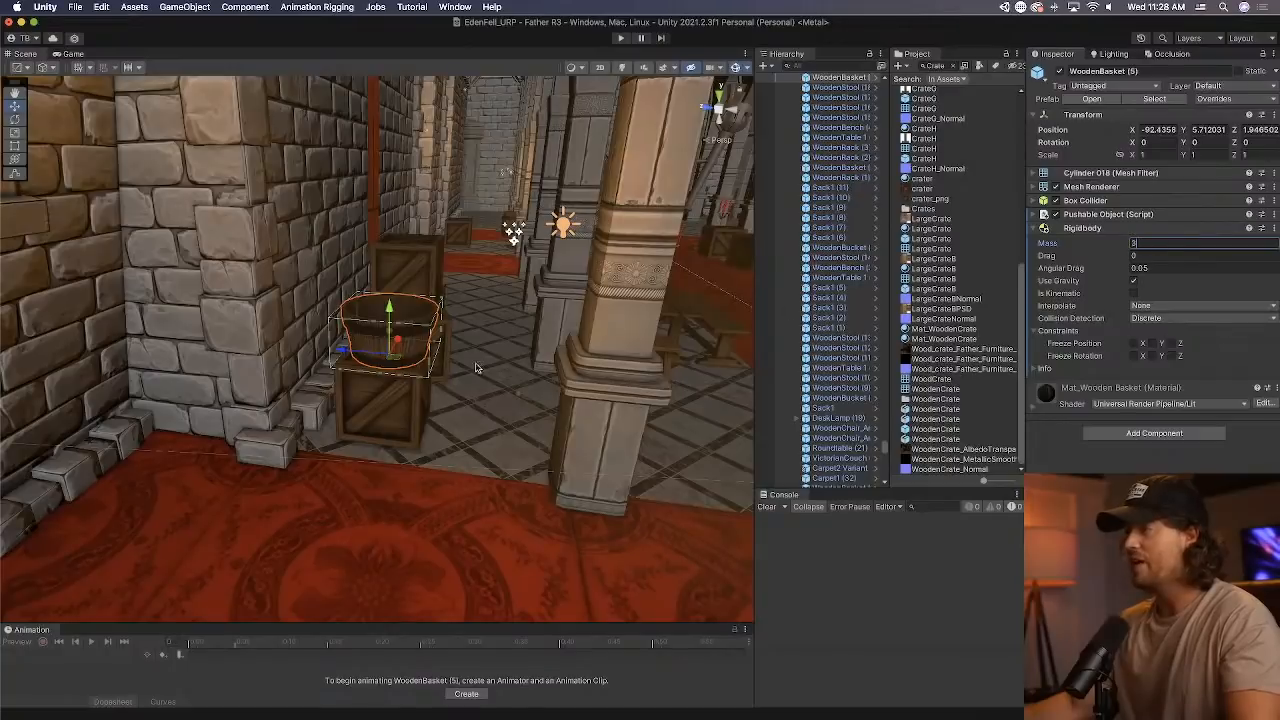
{"action": "left_click", "coordinate": [398, 410]}
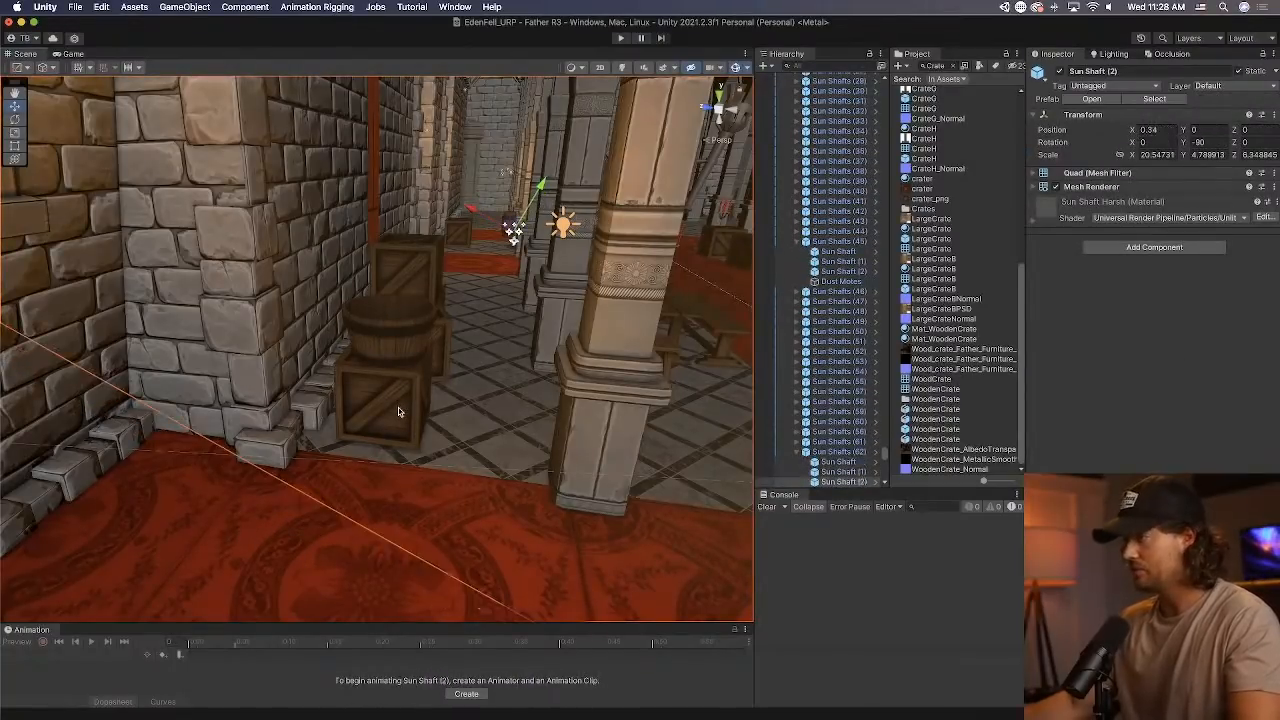
{"action": "left_click", "coordinate": [398, 410]}
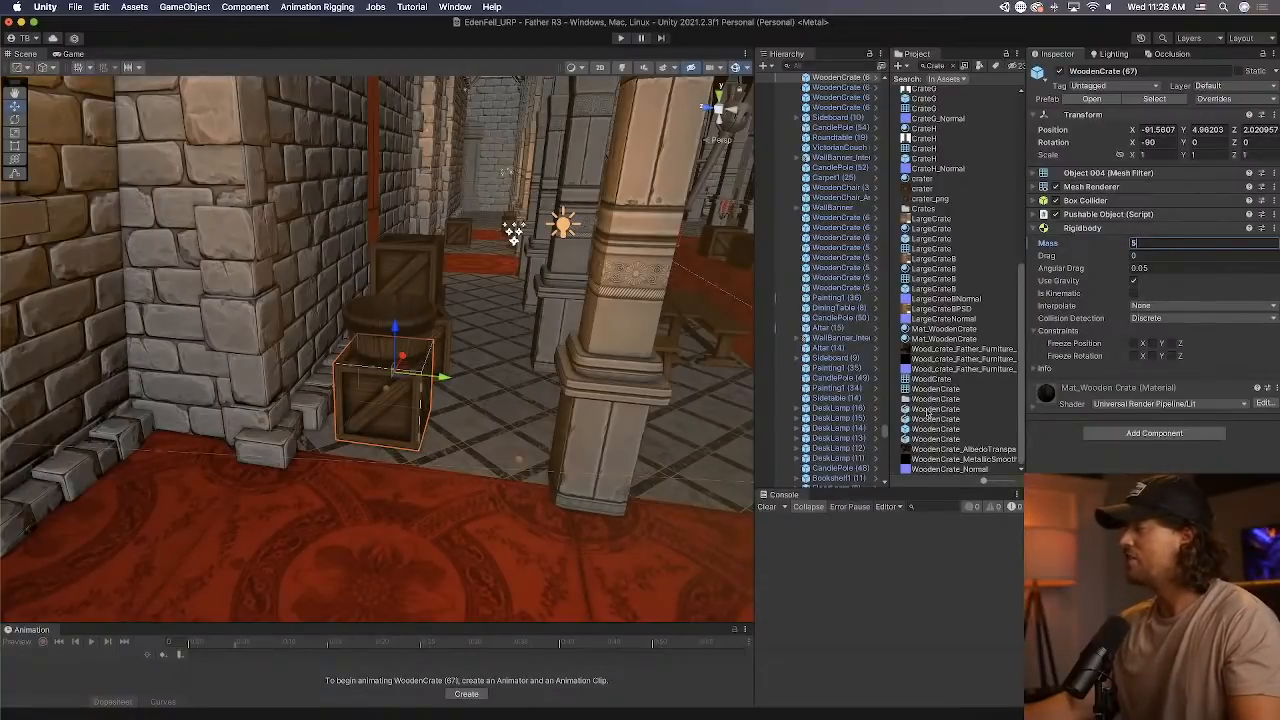
{"action": "left_click", "coordinate": [876, 80]}
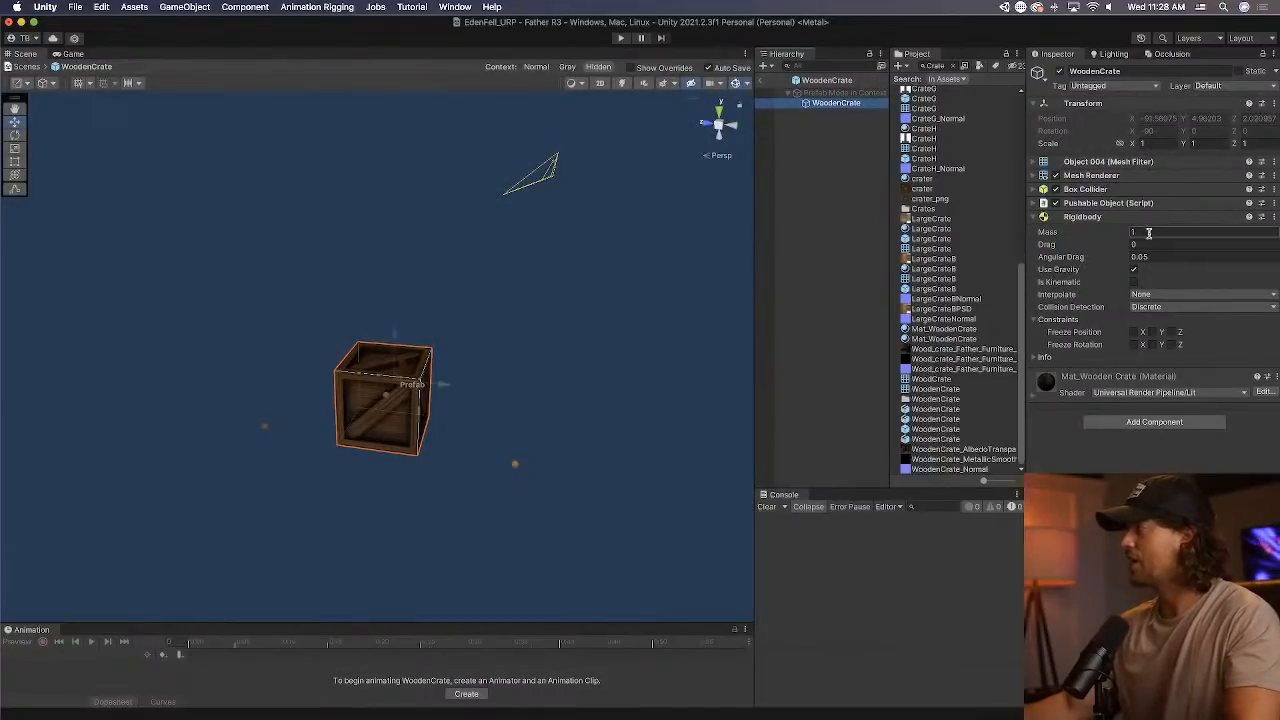
{"action": "left_click", "coordinate": [766, 81]}
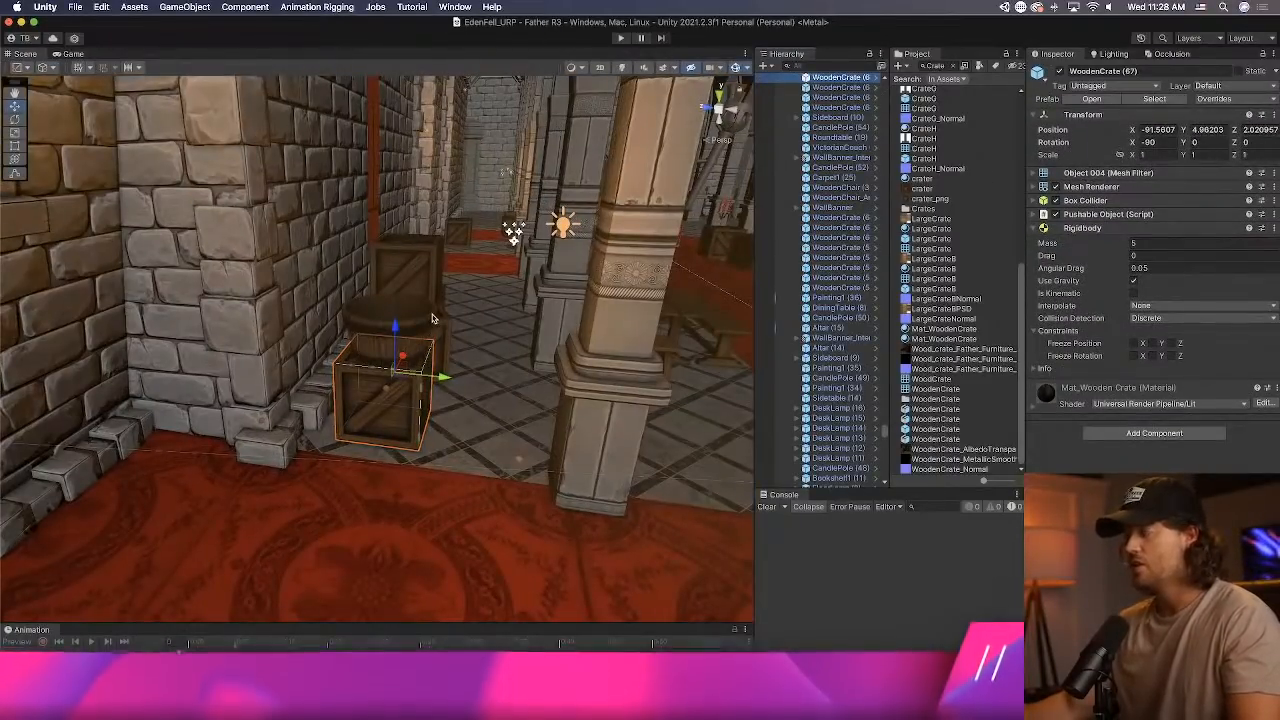
Add a Rigidbody with a mass of 6 to the sack lying on a wooden crate beside the stone wall.
{"action": "right_click_drag", "start_coordinate": [433, 318], "coordinate": [505, 270]}
{"action": "left_click", "coordinate": [503, 268]}
{"action": "key", "text": "f"}
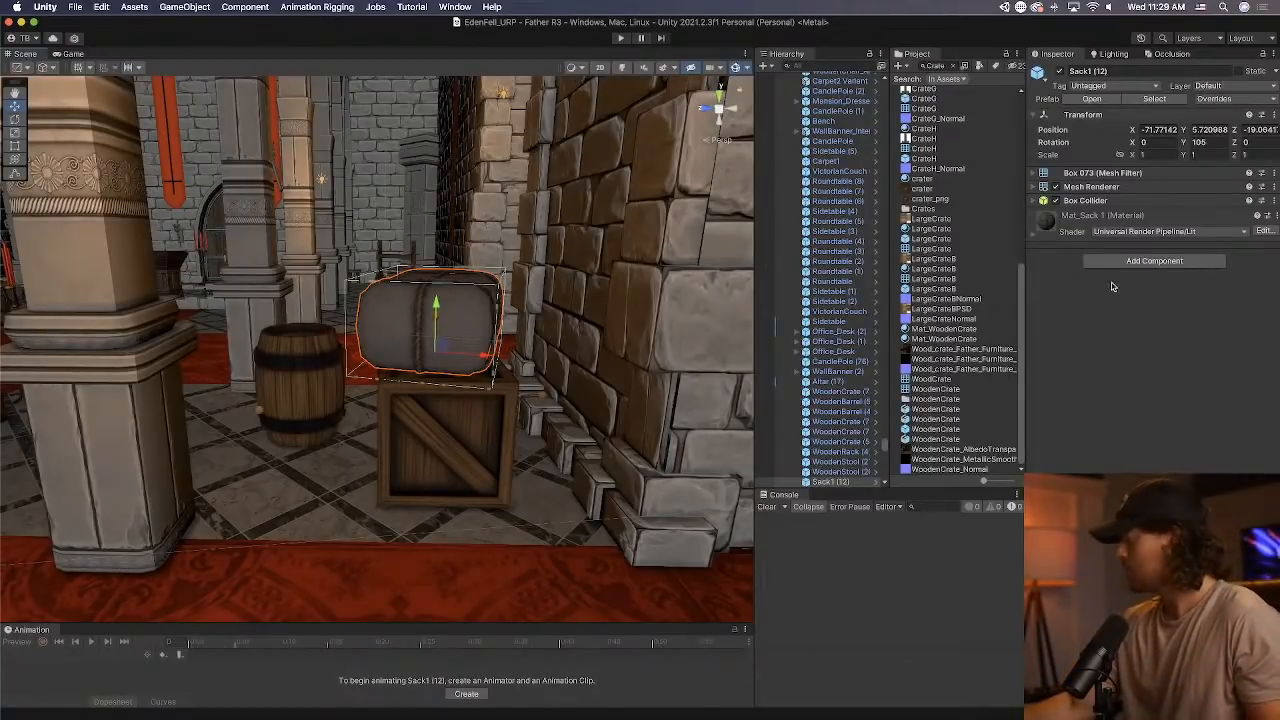
{"action": "left_click", "coordinate": [1144, 262]}
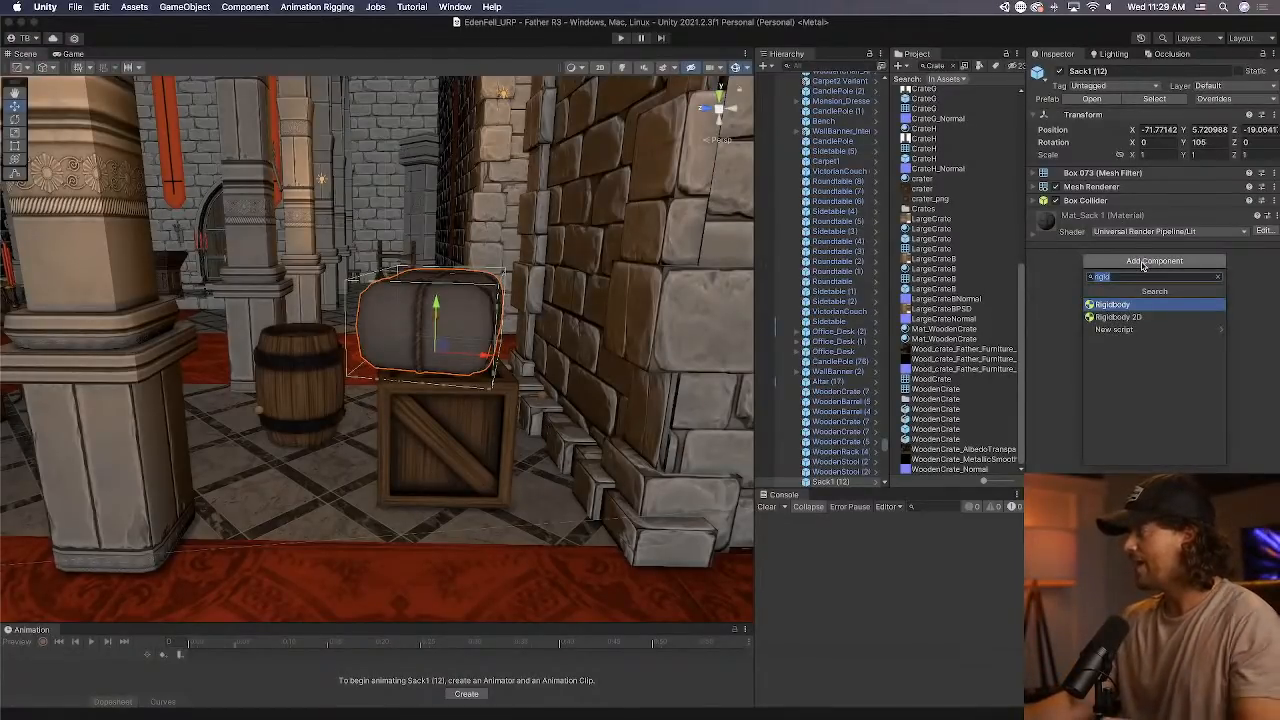
{"action": "key", "text": "Return"}
{"action": "left_click", "coordinate": [1159, 230]}
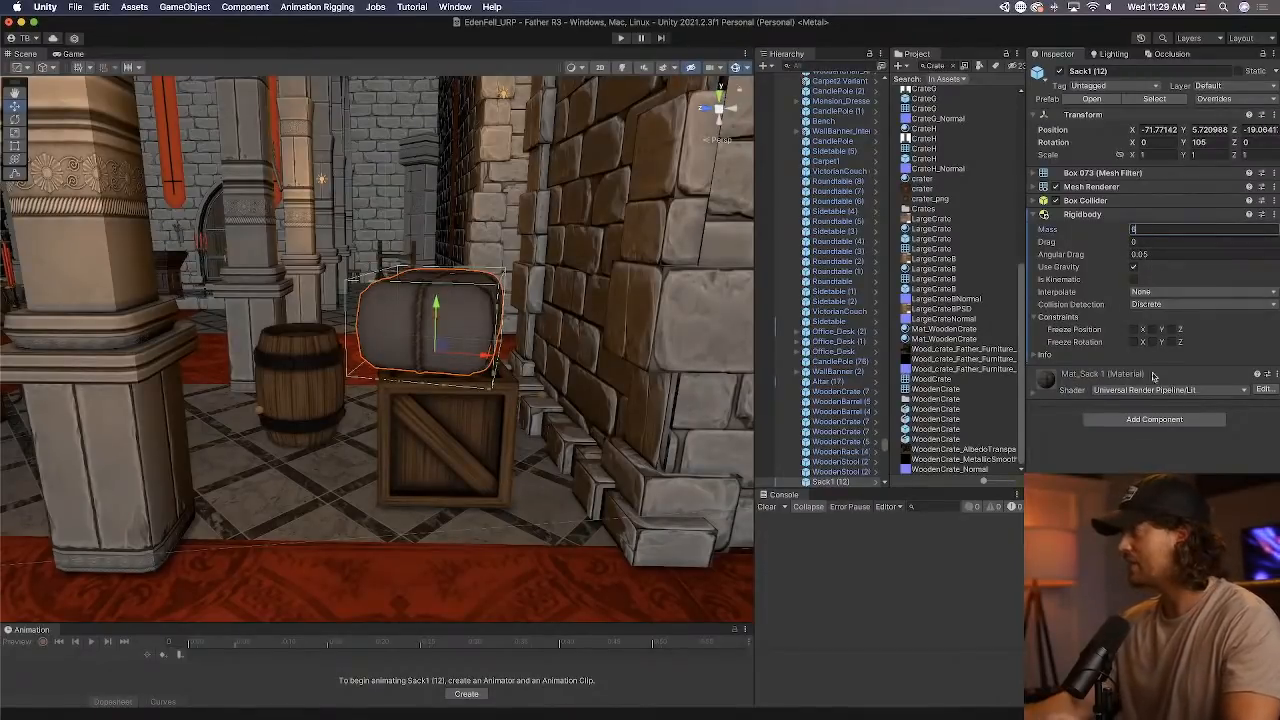
Add the Pushable Object script to the sack and apply all its overrides to the prefab.
{"action": "left_click", "coordinate": [1154, 421]}
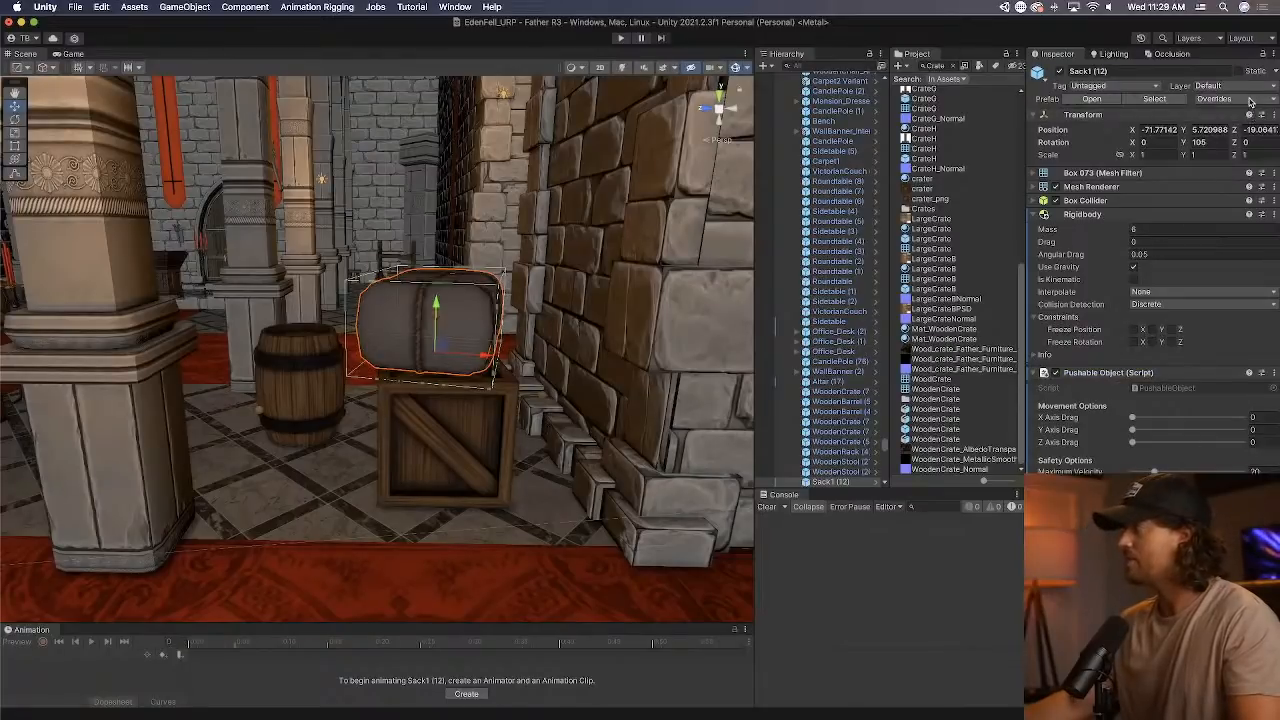
{"action": "left_click", "coordinate": [1214, 98]}
{"action": "left_click", "coordinate": [1240, 209]}
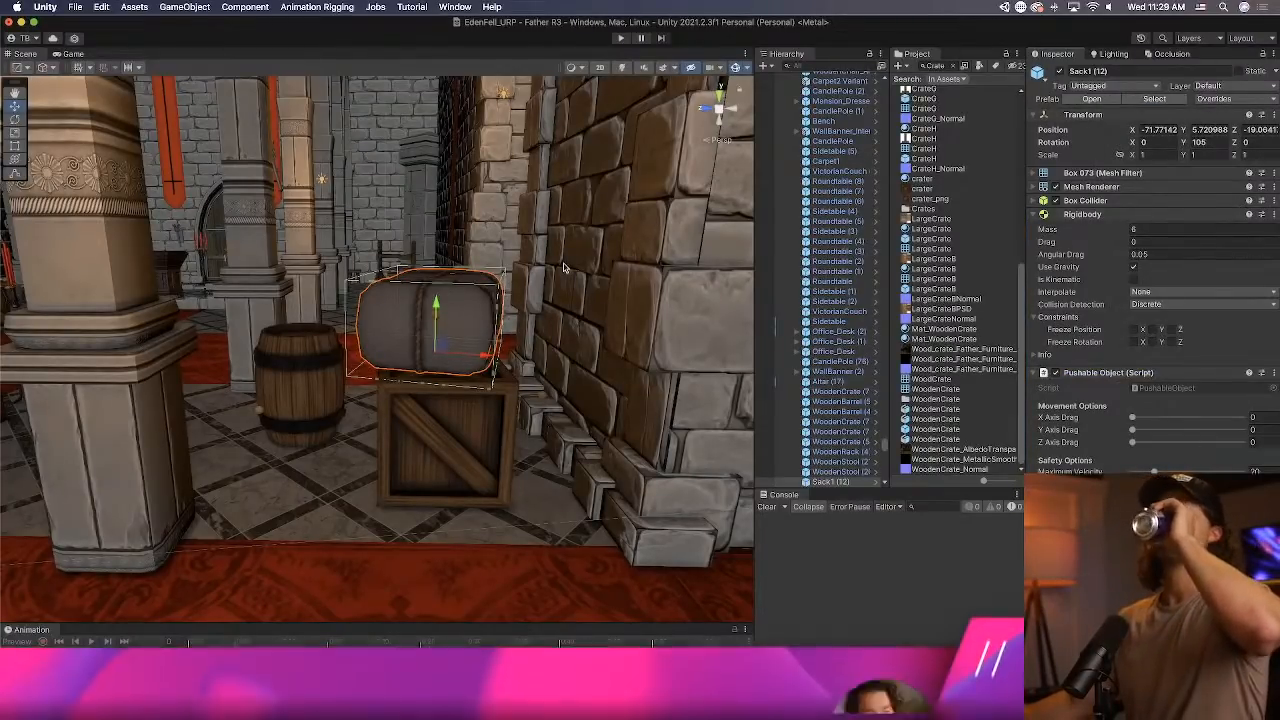
Add a Pushable Object script with Can Be Picked Up enabled and a Rigidbody to the wooden stool in front of the rack.
{"action": "right_click_drag", "start_coordinate": [502, 281], "coordinate": [685, 268]}
{"action": "left_click", "coordinate": [326, 447]}
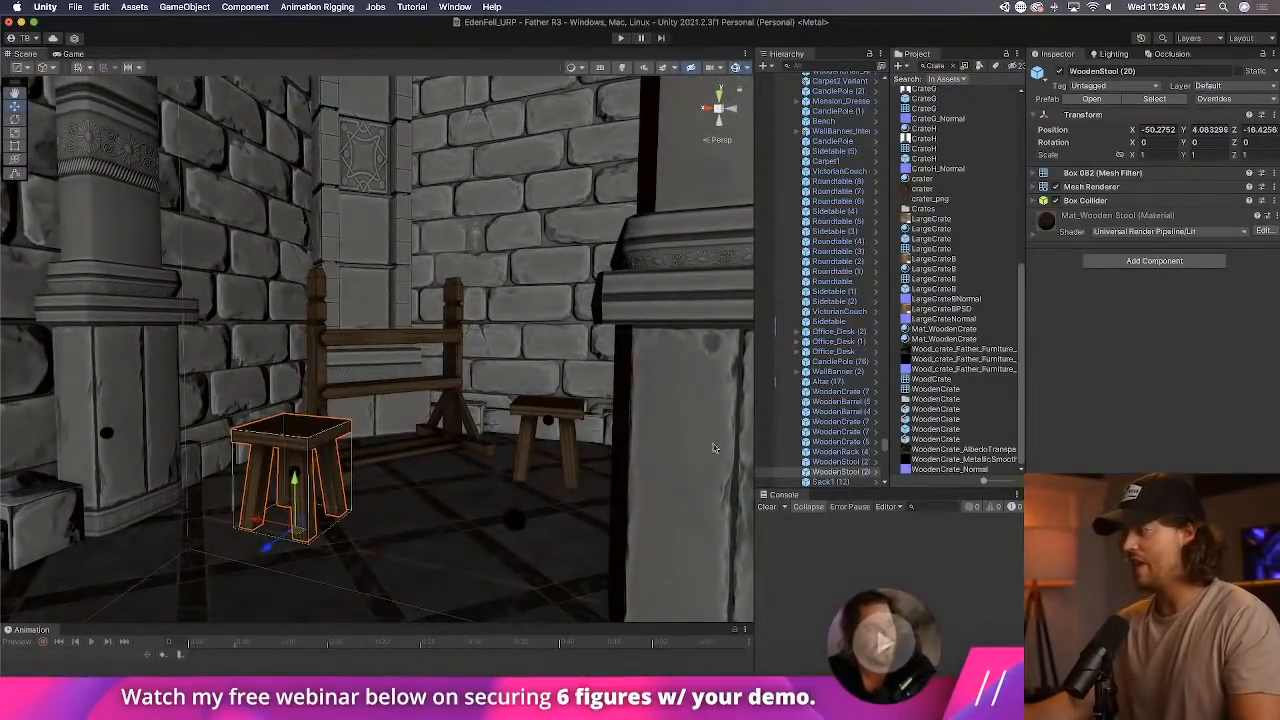
{"action": "left_click", "coordinate": [1154, 261]}
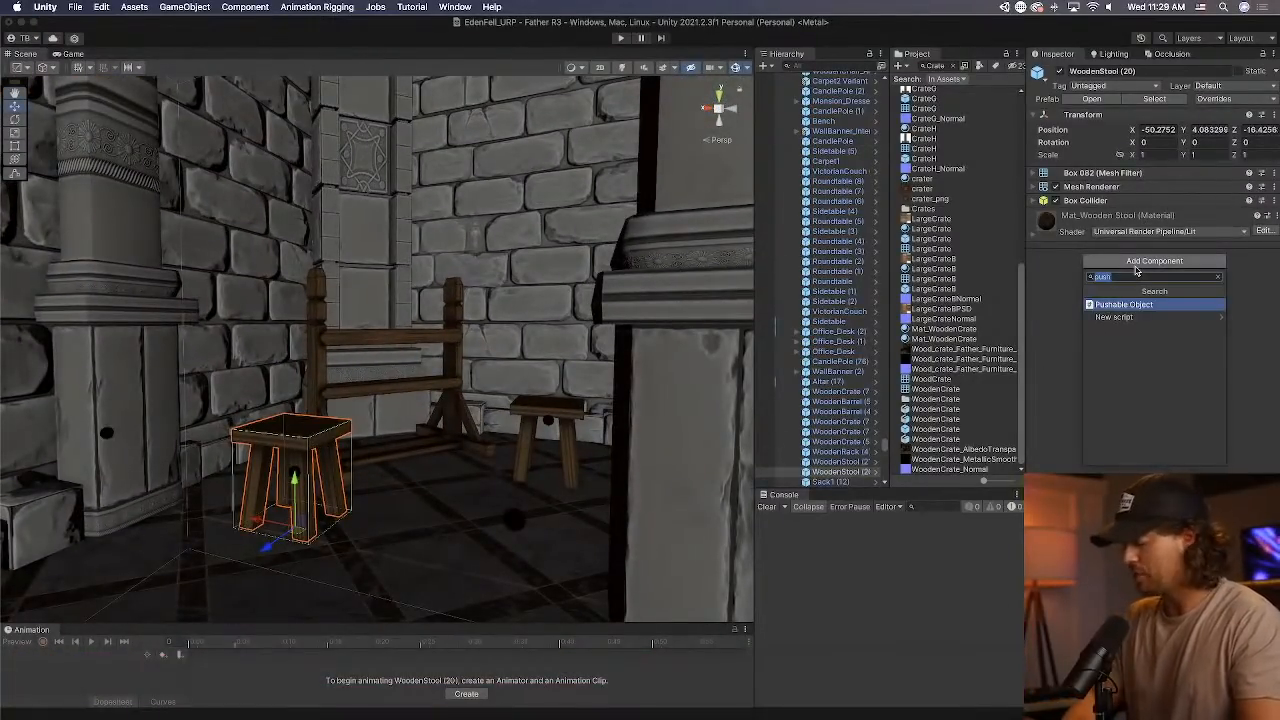
{"action": "key", "text": "Return"}
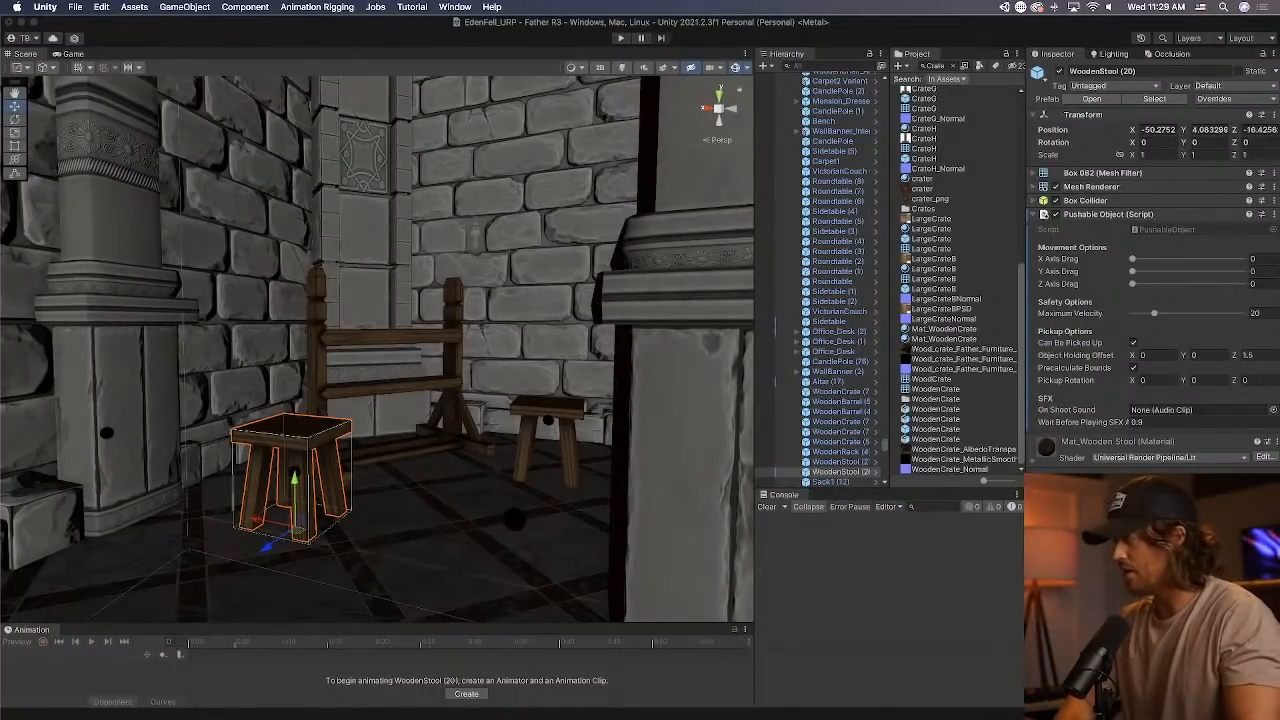
{"action": "key", "text": "Return"}
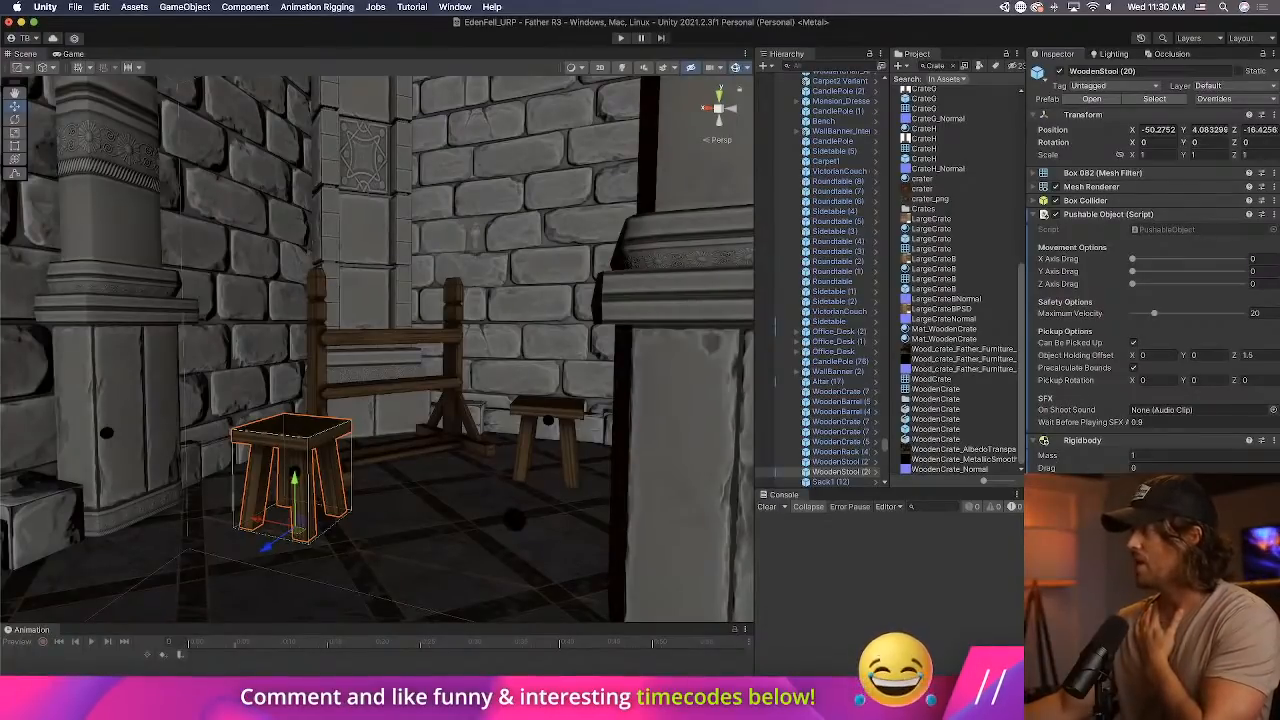
Set the wooden stool's Rigidbody mass to 2 and apply all its overrides to the prefab.
{"action": "left_click", "coordinate": [1146, 459]}
{"action": "type", "text": "2"}
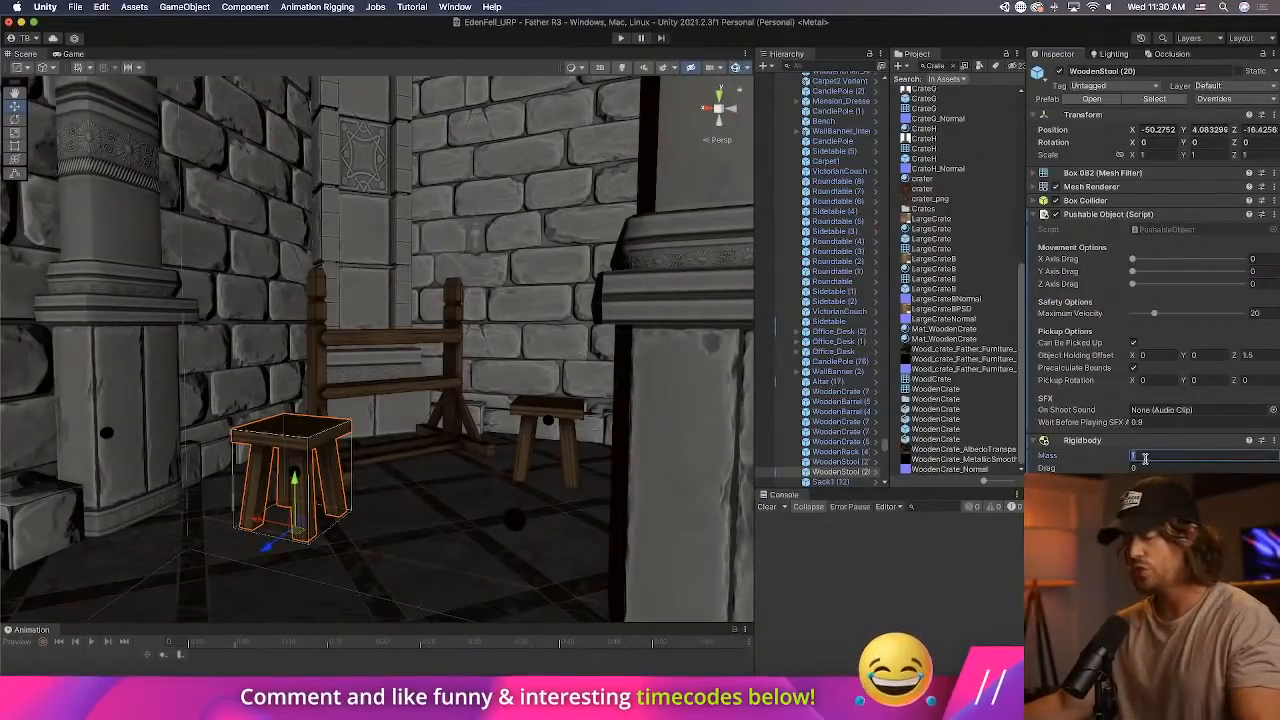
{"action": "left_click", "coordinate": [1217, 100]}
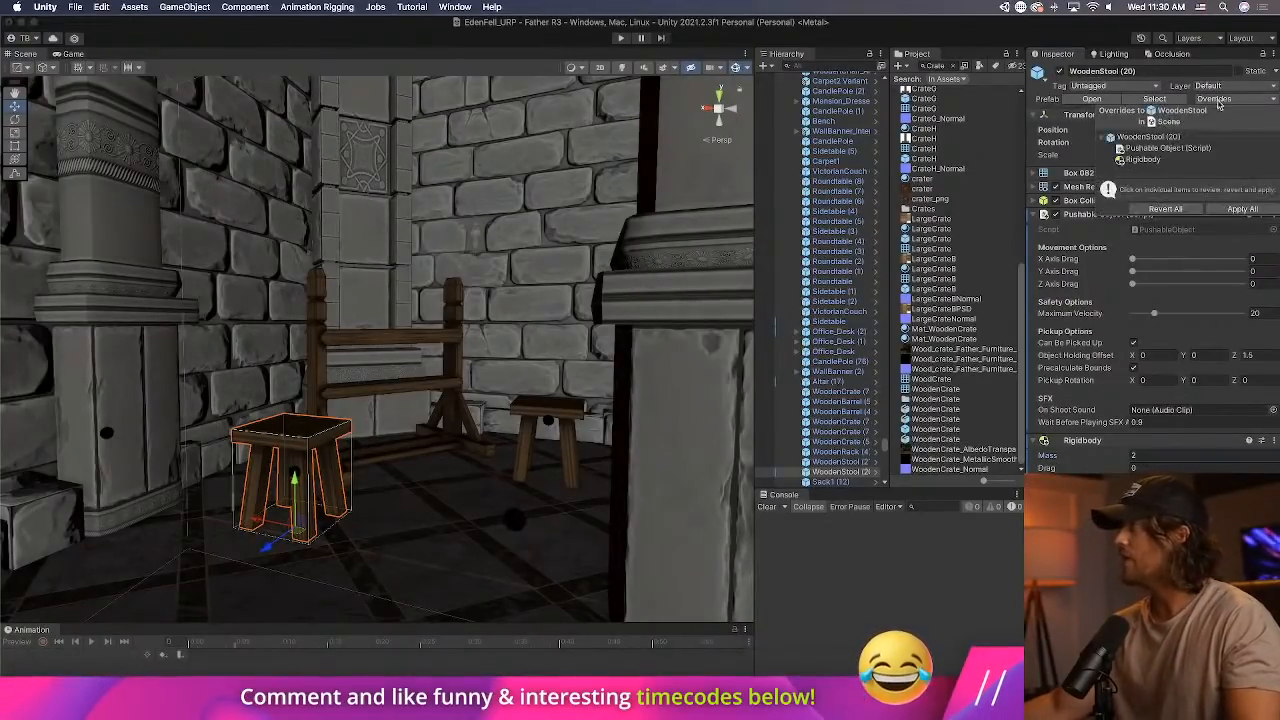
{"action": "left_click", "coordinate": [1243, 208]}
Add the Pushable Object script to the wooden rack standing between the two stools.
{"action": "left_click", "coordinate": [418, 348]}
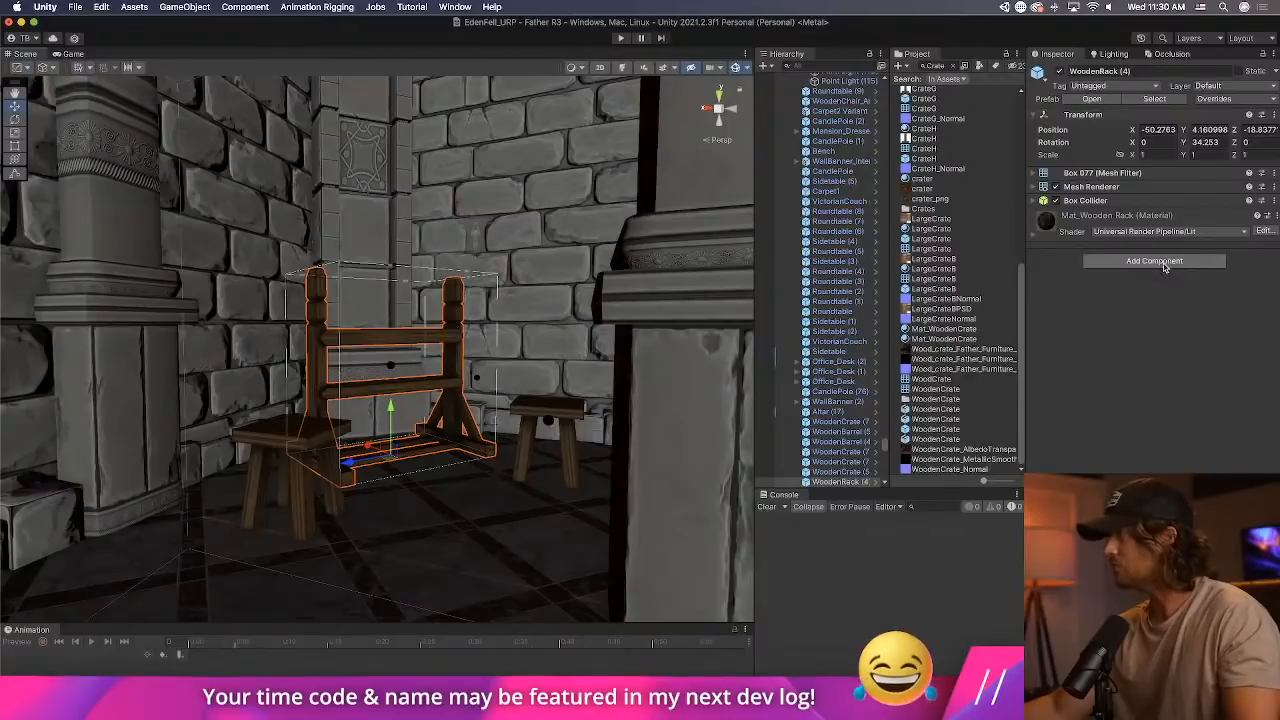
{"action": "left_click", "coordinate": [1155, 261]}
{"action": "type", "text": "push"}
{"action": "key", "text": "Return"}
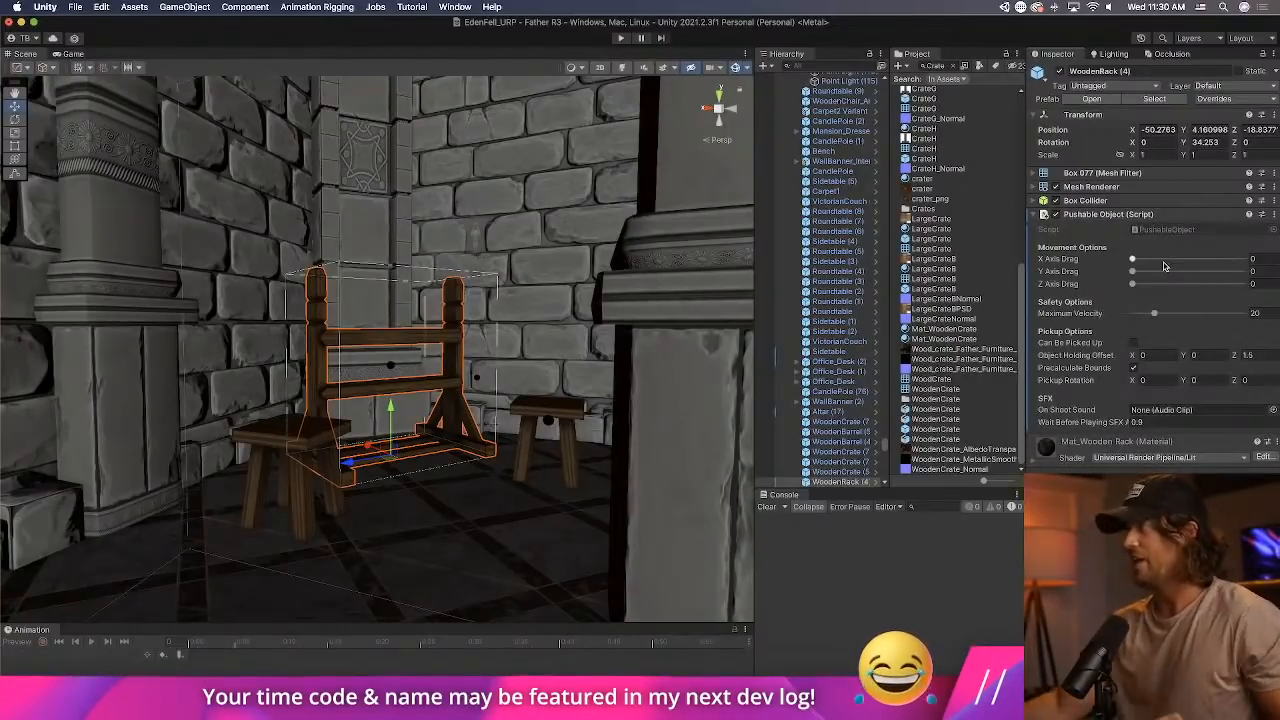
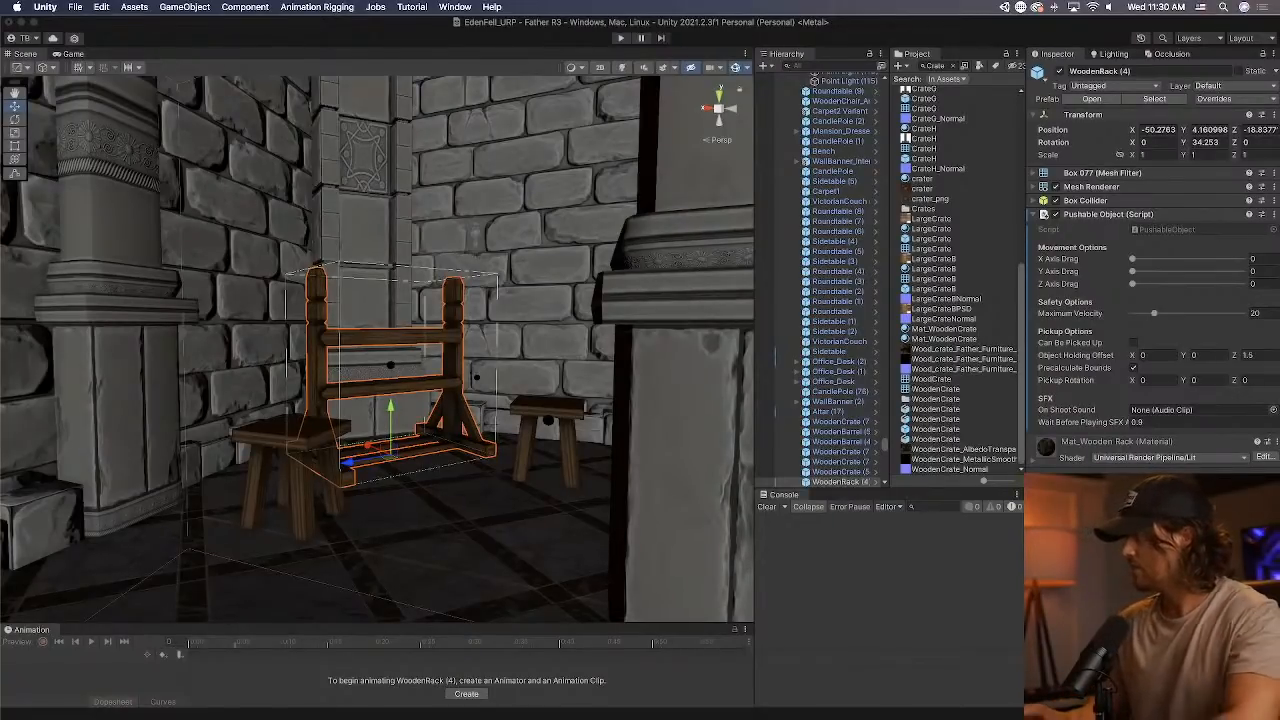
Add a Rigidbody with mass 7 to the wooden rack and apply all its overrides to the prefab.
{"action": "left_click", "coordinate": [1171, 455]}
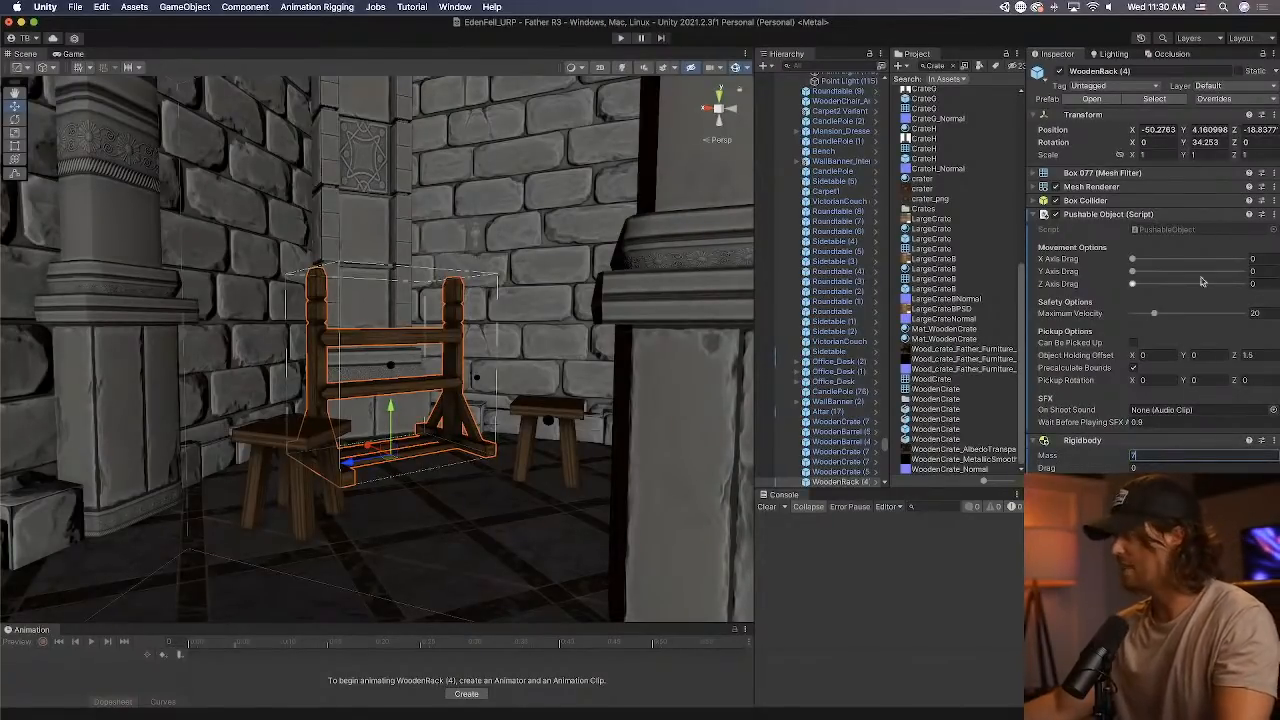
{"action": "left_click", "coordinate": [1254, 100]}
{"action": "left_click", "coordinate": [1246, 210]}
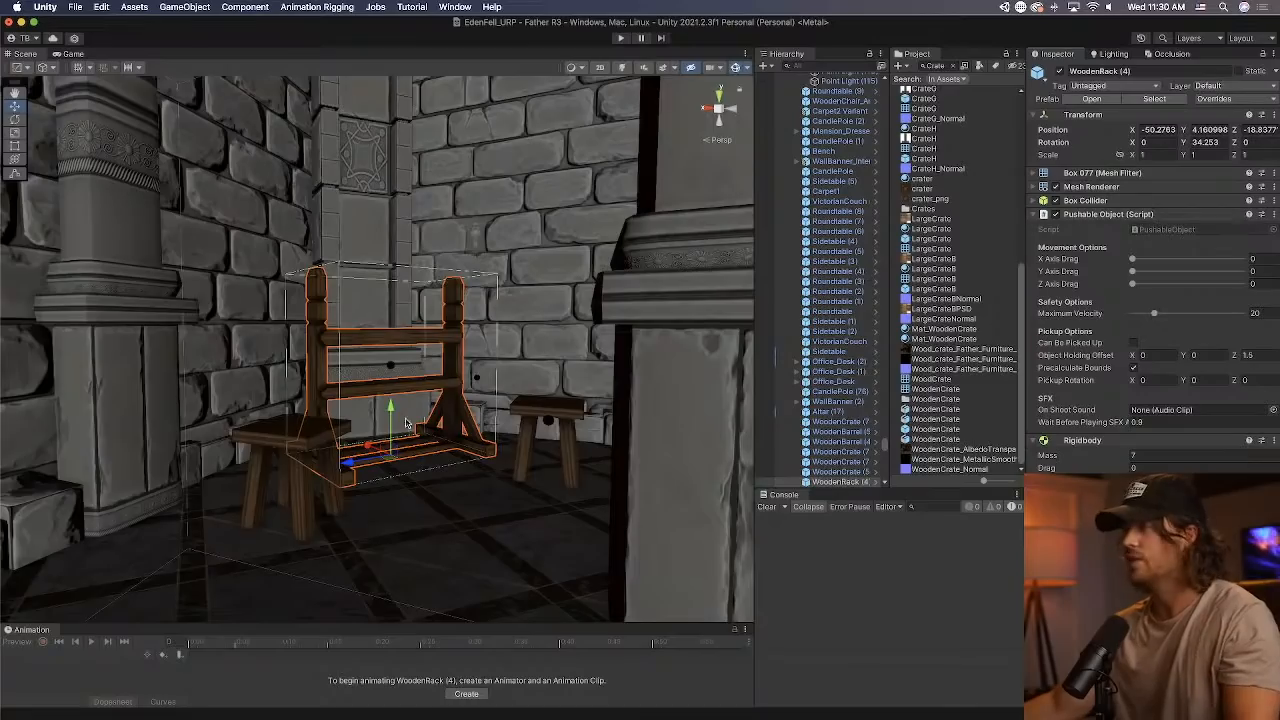
Add the Pushable Object script to the wooden bench beside the long table in the red-carpeted hall.
{"action": "key", "text": "w"}
{"action": "right_click_drag", "start_coordinate": [406, 424], "coordinate": [4, 428]}
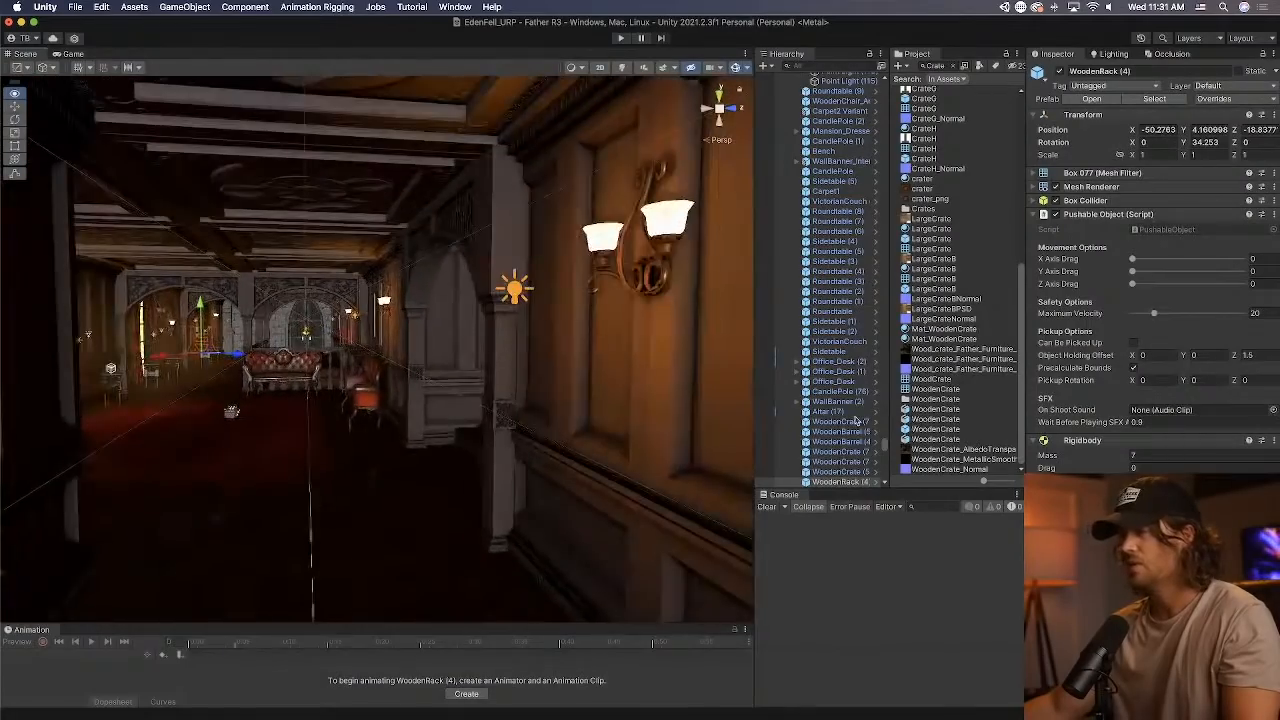
{"action": "key", "text": "w"}
{"action": "right_click_drag", "start_coordinate": [855, 420], "coordinate": [966, 429]}
{"action": "key", "text": "w"}
{"action": "key", "text": "w"}
{"action": "mouse_move", "coordinate": [590, 522]}
{"action": "right_mouse_down"}
{"action": "mouse_move", "coordinate": [614, 526]}
{"action": "mouse_move", "coordinate": [602, 526]}
{"action": "right_mouse_up"}
{"action": "left_click", "coordinate": [491, 526]}
{"action": "right_click_drag", "start_coordinate": [523, 524], "coordinate": [510, 532]}
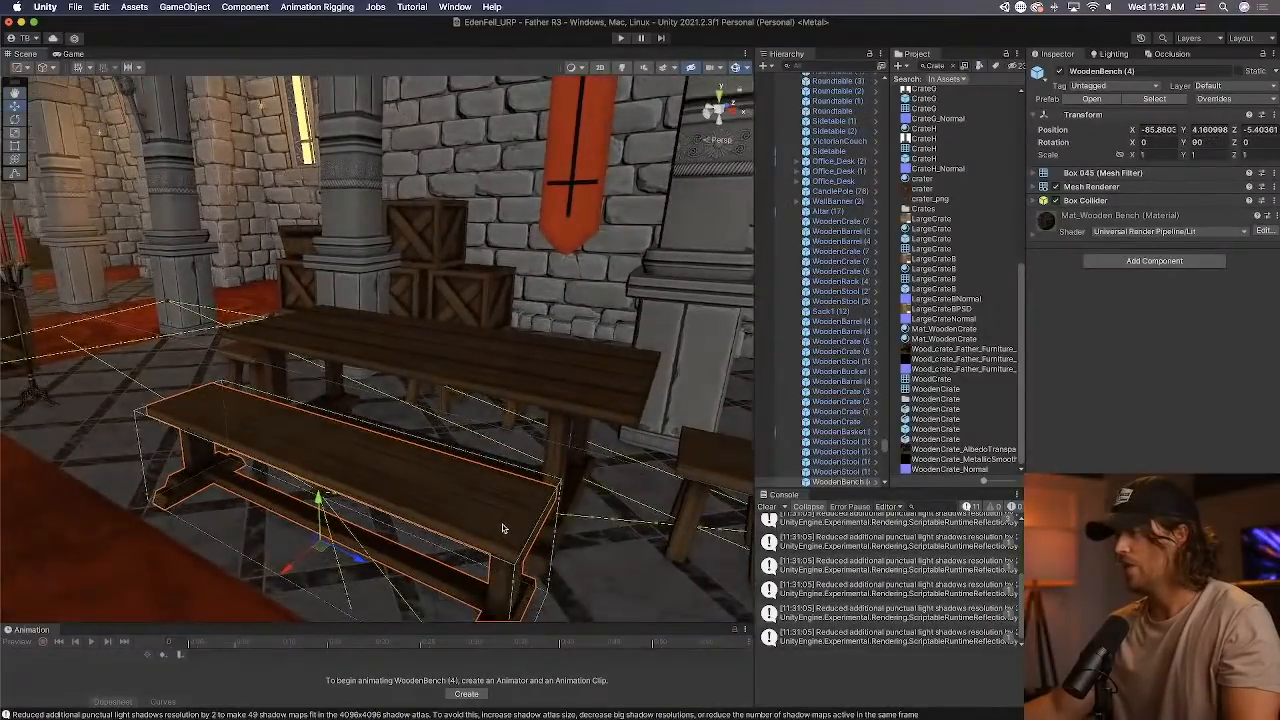
{"action": "scroll", "coordinate": [818, 467], "scroll_direction": "down", "scroll_amount": 2}
{"action": "right_click_drag", "start_coordinate": [484, 472], "coordinate": [468, 495]}
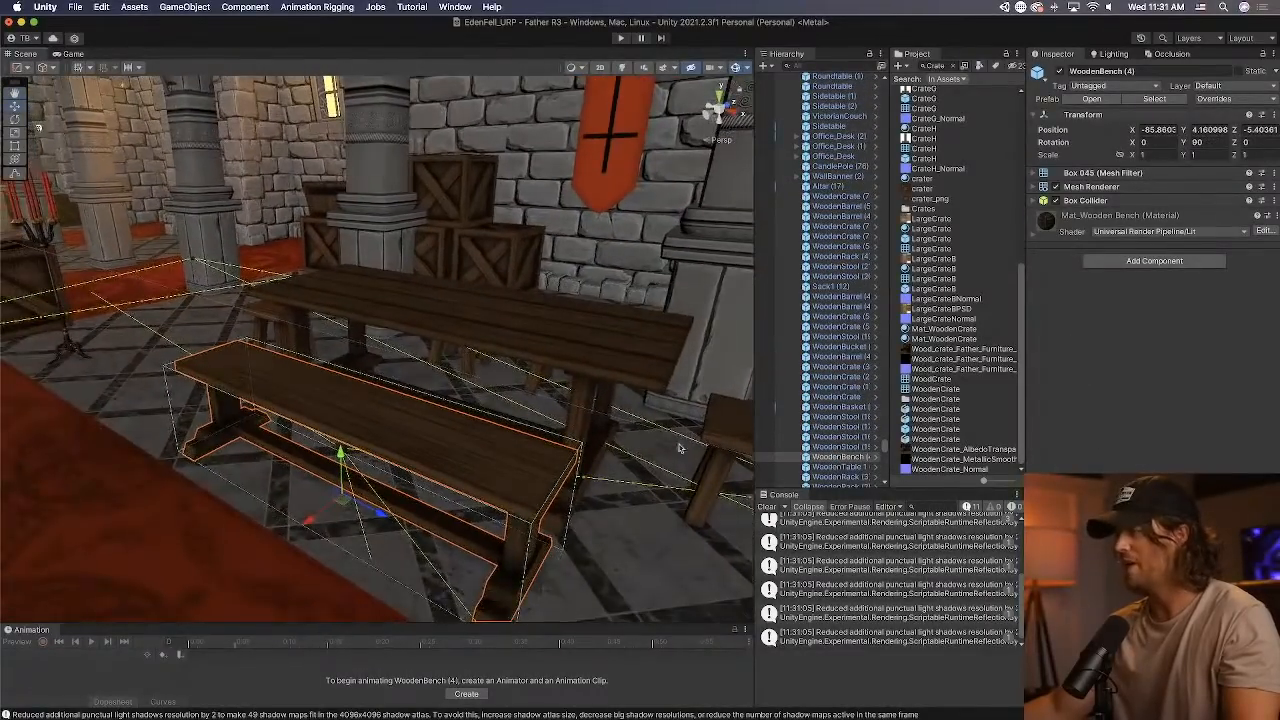
{"action": "left_click", "coordinate": [1130, 263]}
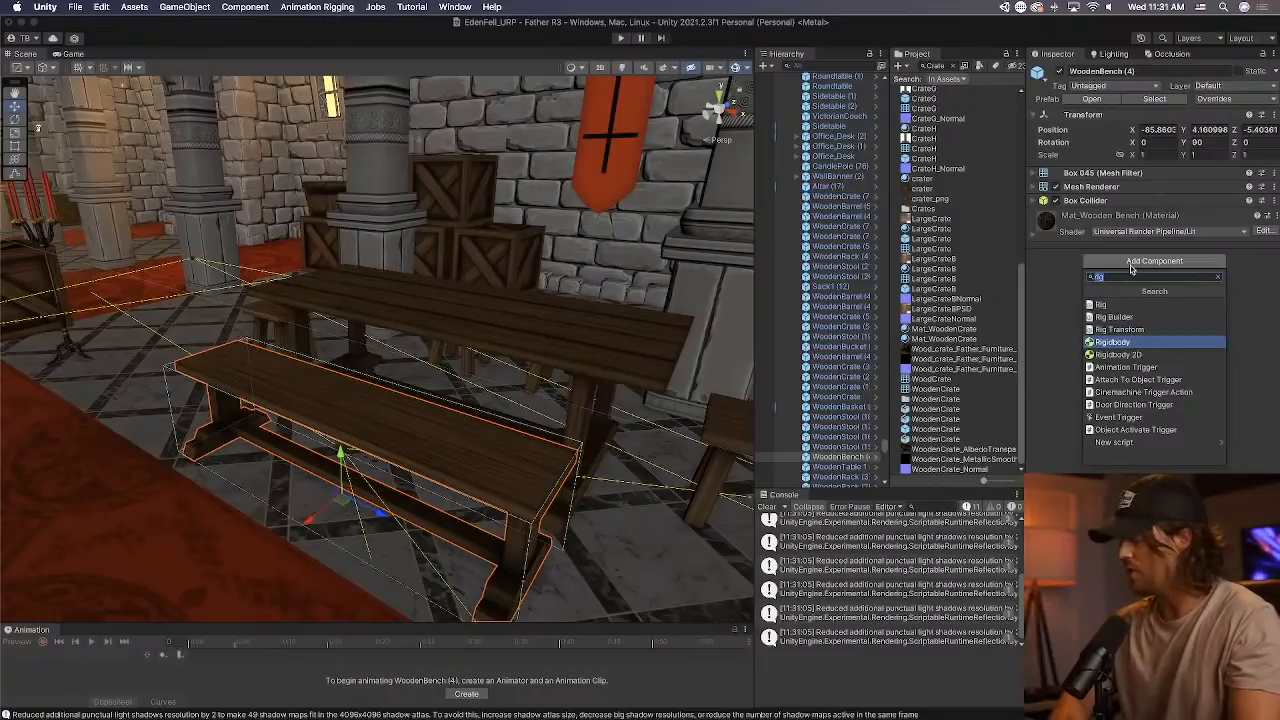
{"action": "type", "text": "push"}
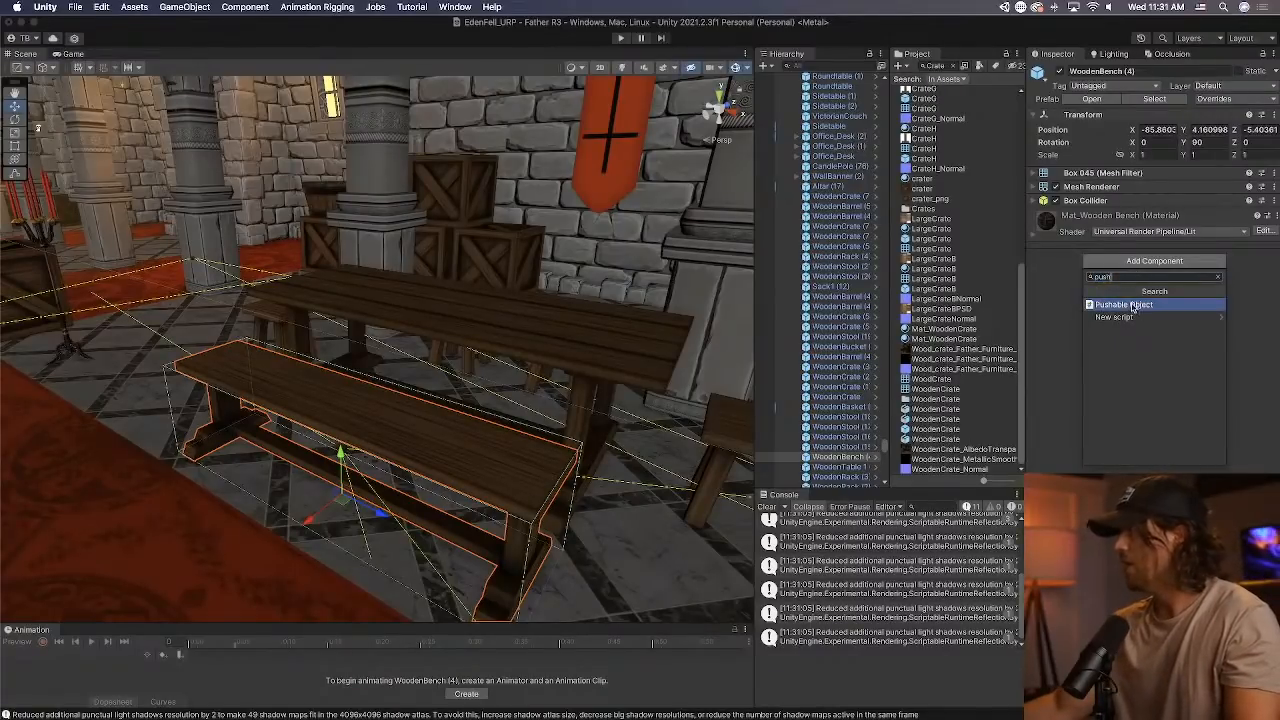
{"action": "left_click", "coordinate": [1132, 305]}
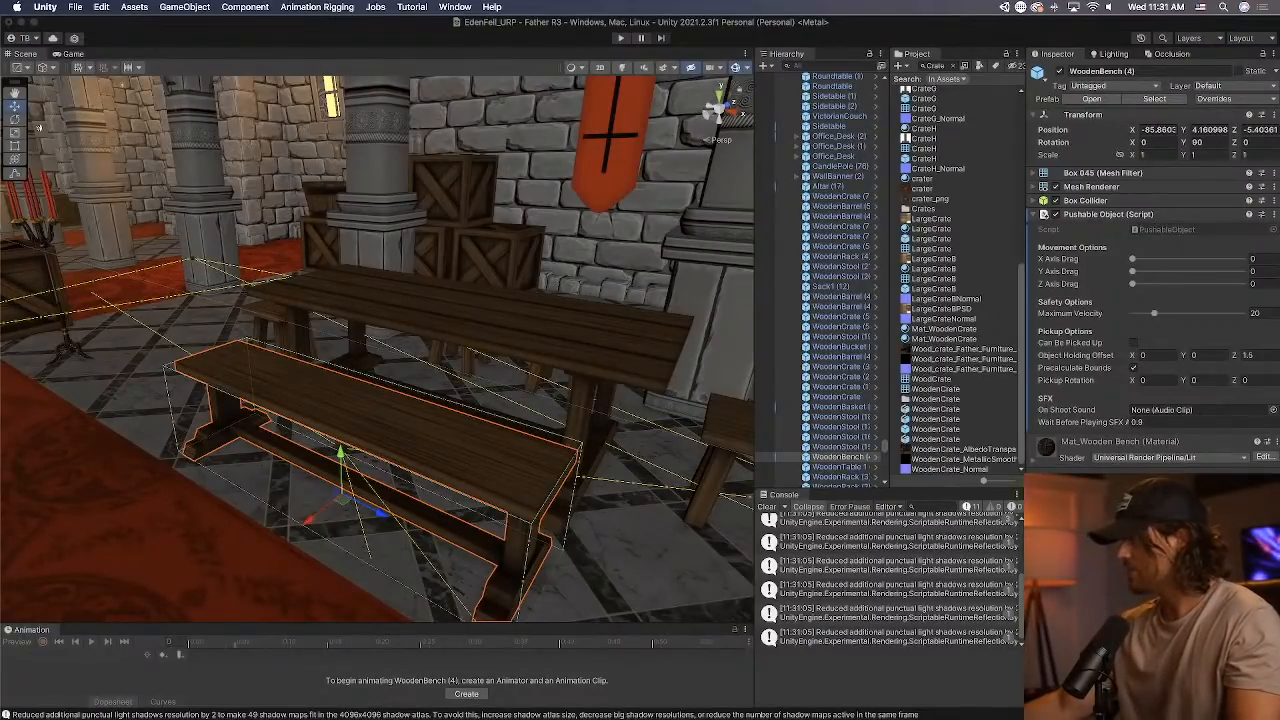
Add a Rigidbody with mass 7 to the wooden bench and apply all its overrides to the prefab.
{"action": "left_click", "coordinate": [1147, 457]}
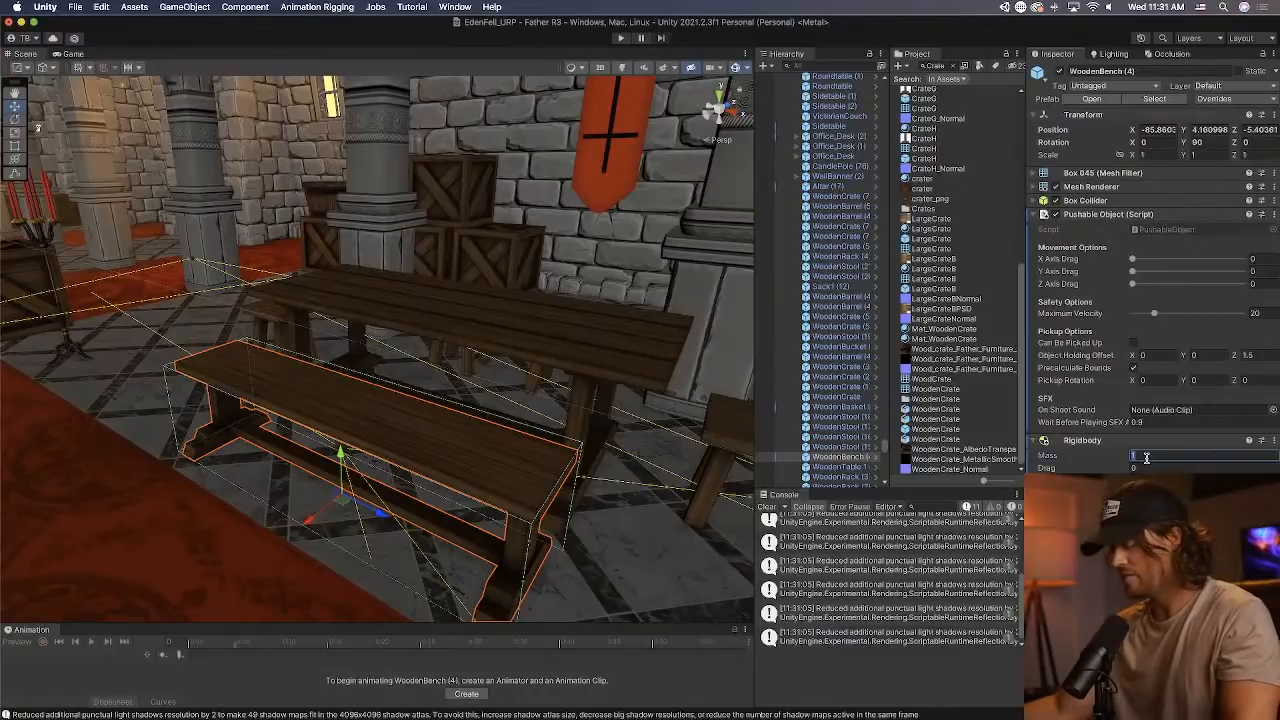
{"action": "left_click", "coordinate": [1237, 100]}
{"action": "left_click", "coordinate": [1240, 208]}
Clear the console messages and check the components on the stool at the end of the long wooden table.
{"action": "left_click", "coordinate": [614, 386]}
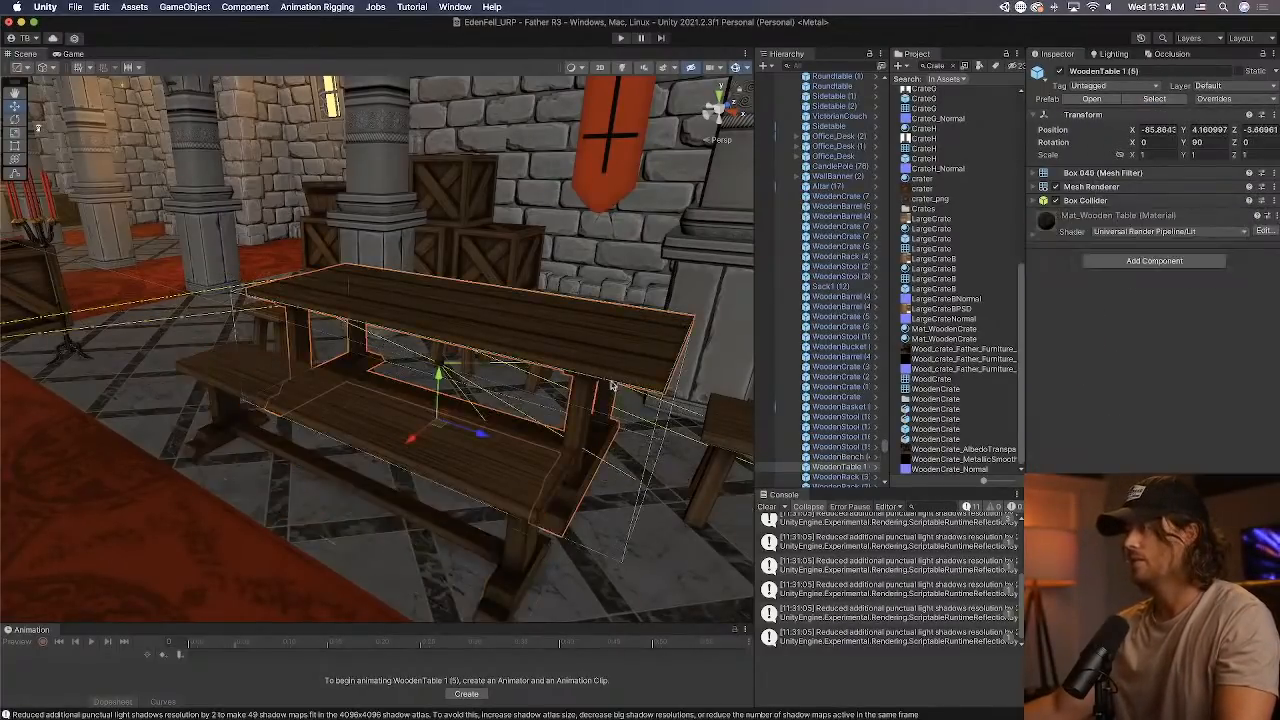
{"action": "left_click", "coordinate": [767, 507]}
{"action": "key", "text": "d"}
{"action": "right_click_drag", "start_coordinate": [530, 361], "coordinate": [352, 460]}
{"action": "left_click", "coordinate": [443, 437]}
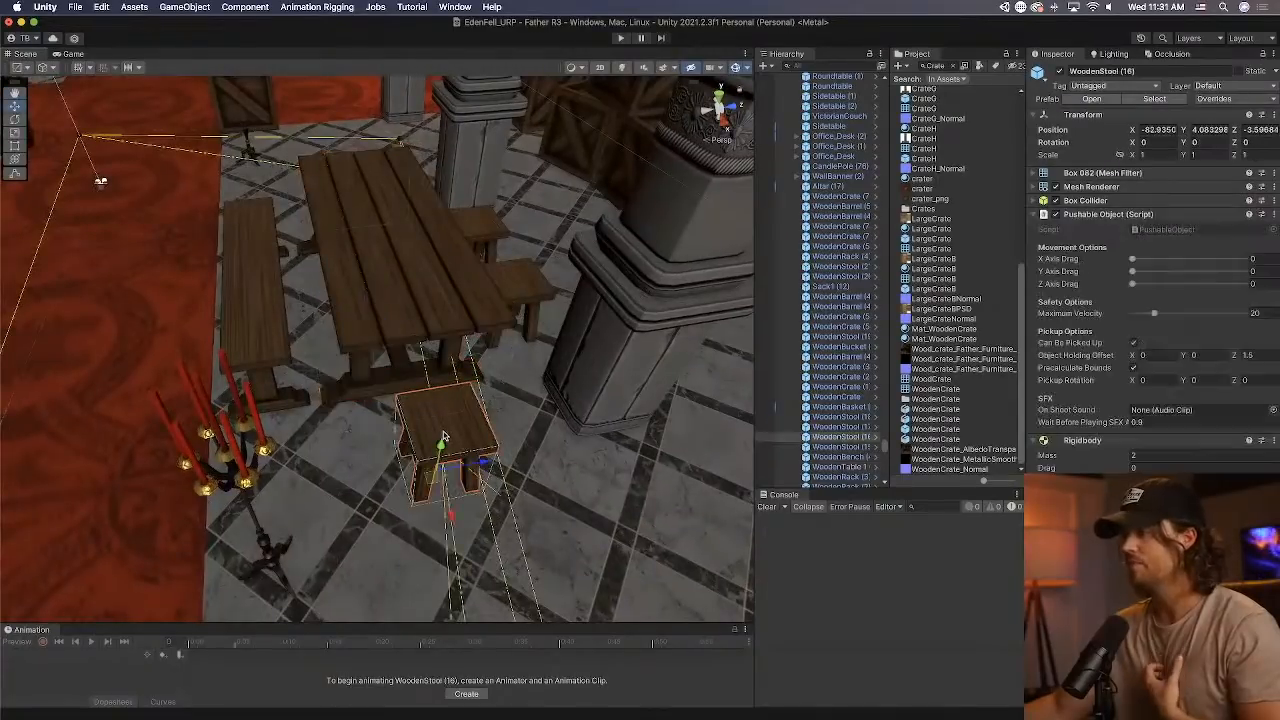
Add a Rigidbody with mass 10 and a Pushable Object script to the long wooden table.
{"action": "right_click_drag", "start_coordinate": [516, 405], "coordinate": [386, 352]}
{"action": "key", "text": "d"}
{"action": "left_click", "coordinate": [382, 353]}
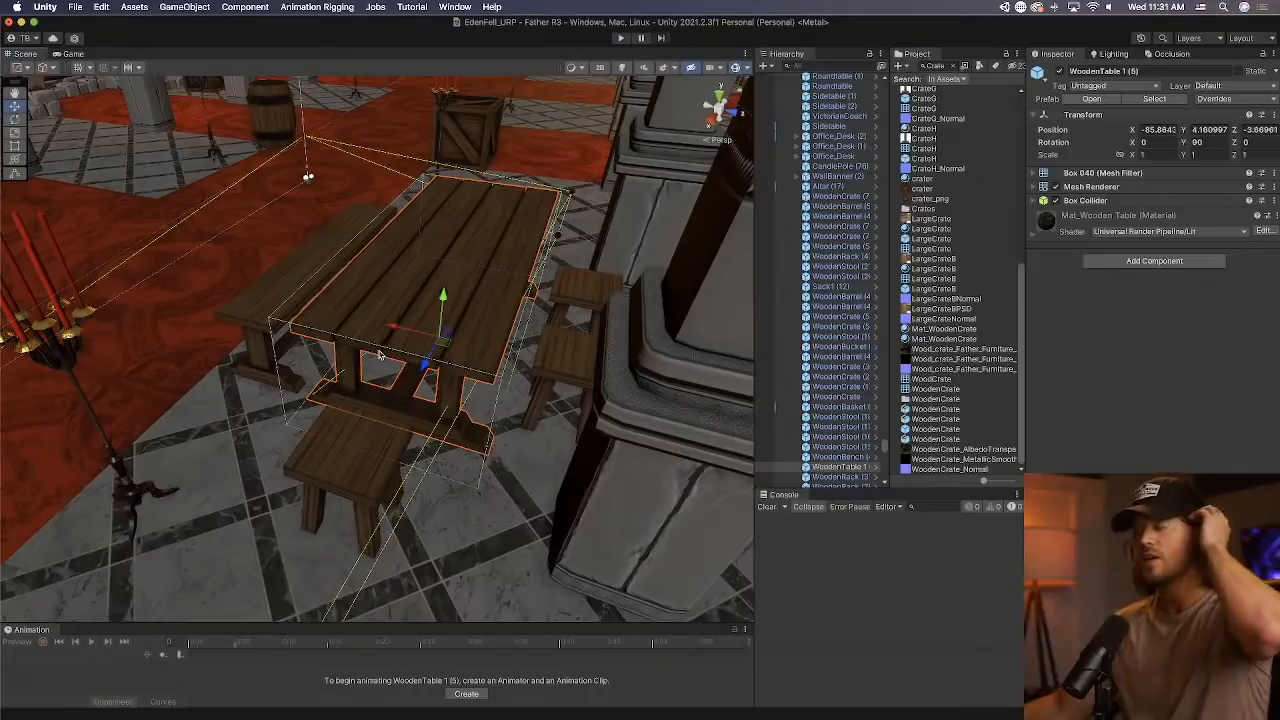
{"action": "left_click", "coordinate": [1118, 262]}
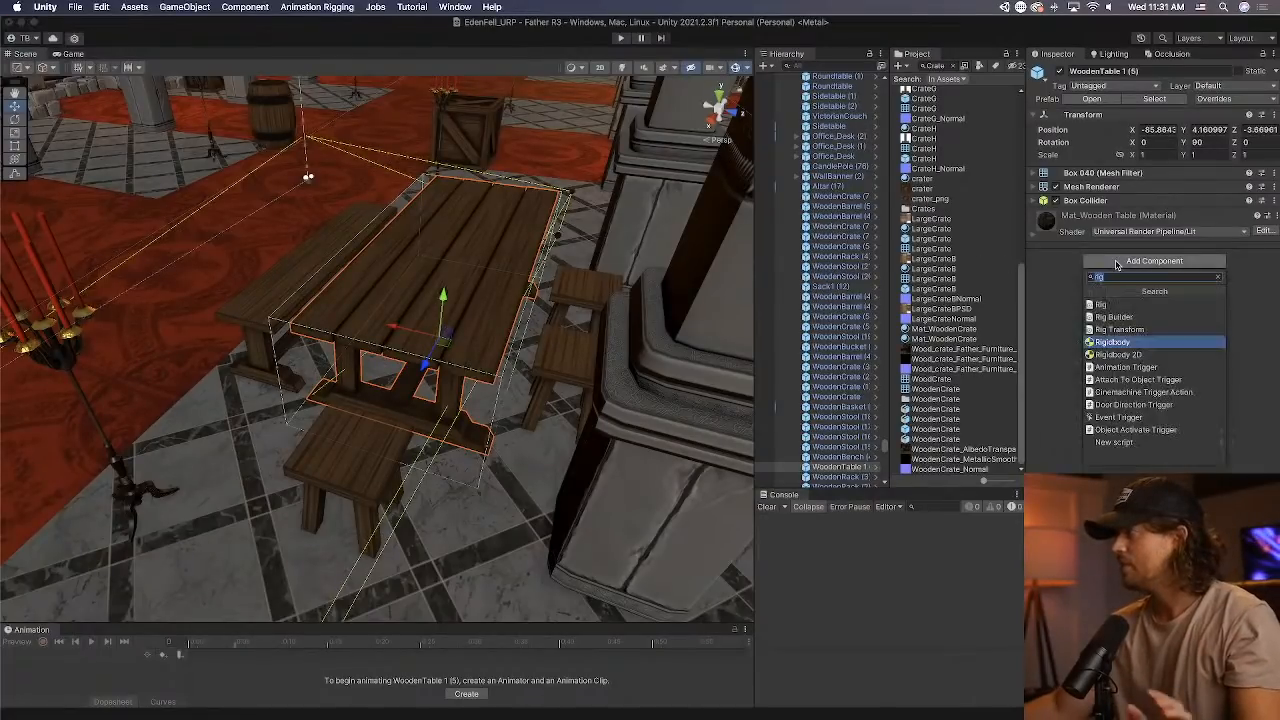
{"action": "key", "text": "Return"}
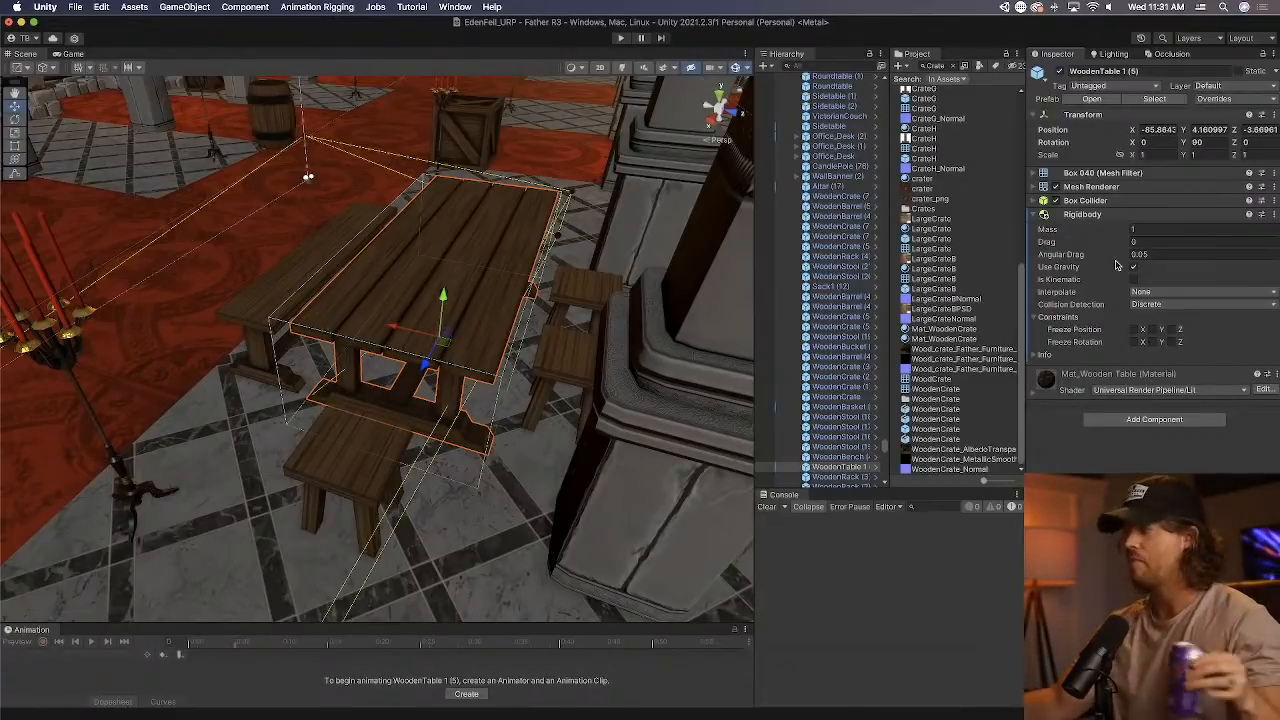
{"action": "left_click", "coordinate": [1175, 229]}
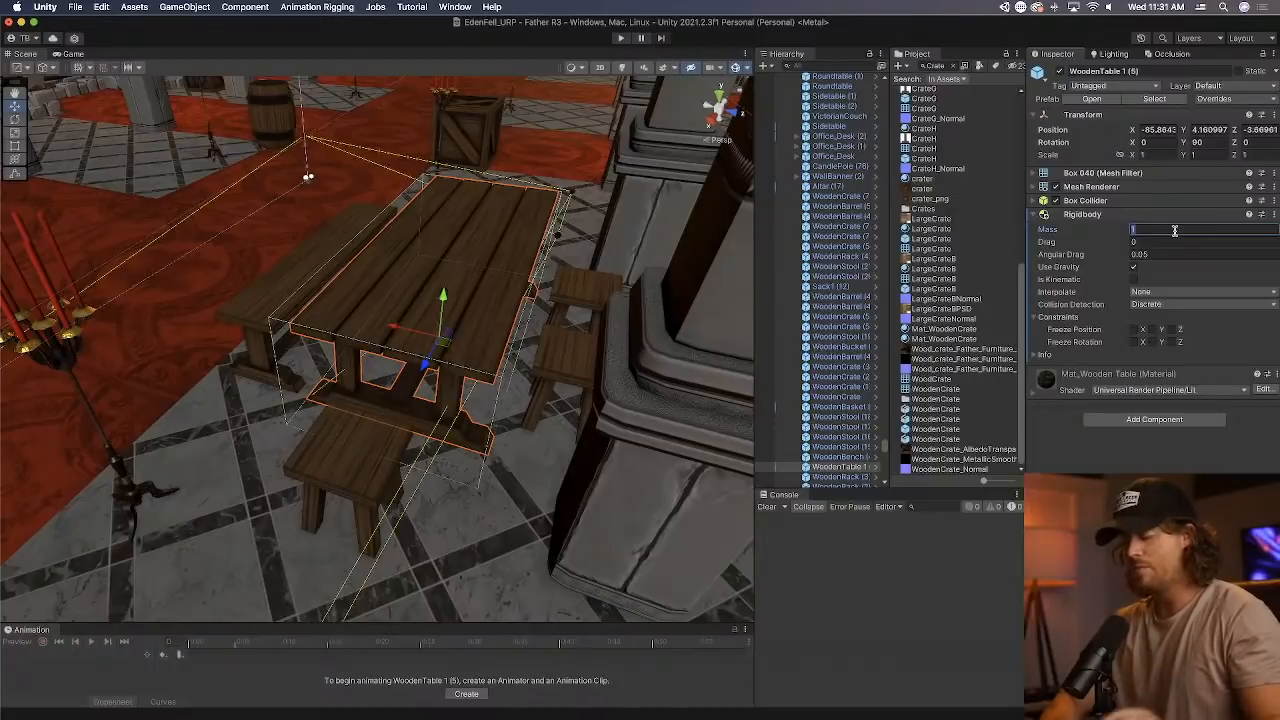
{"action": "type", "text": "0"}
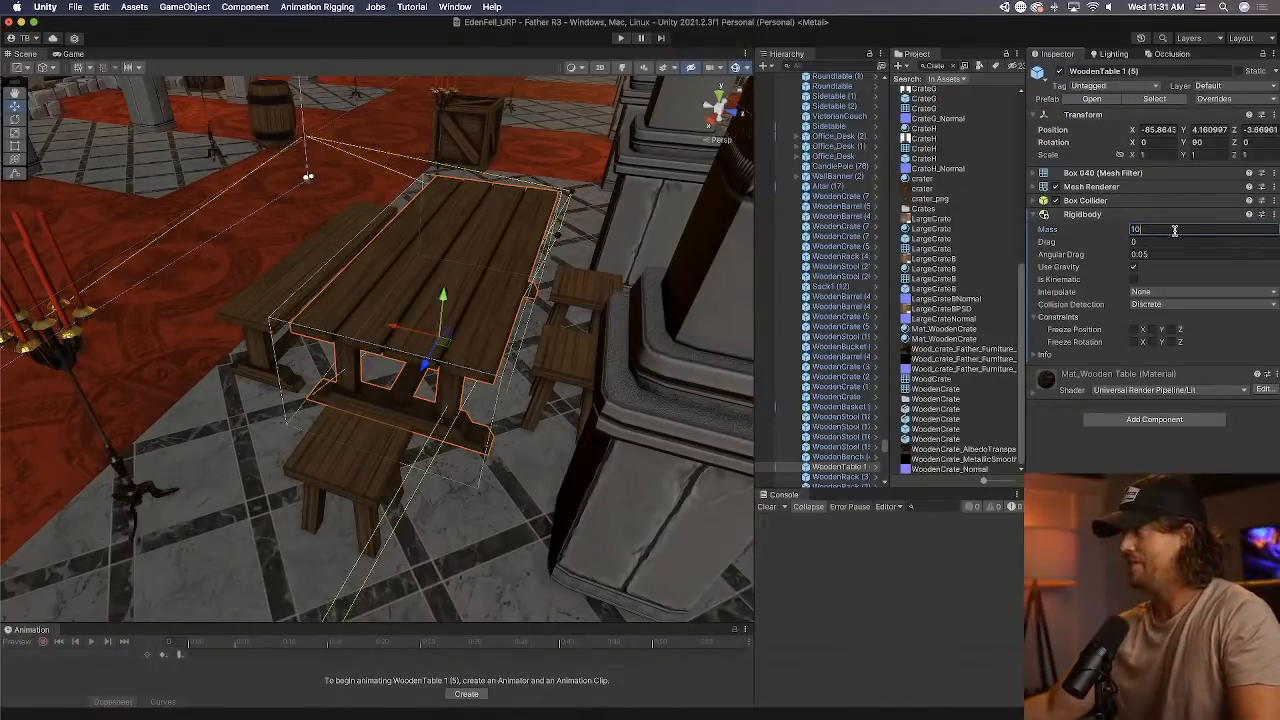
{"action": "left_click", "coordinate": [1160, 419]}
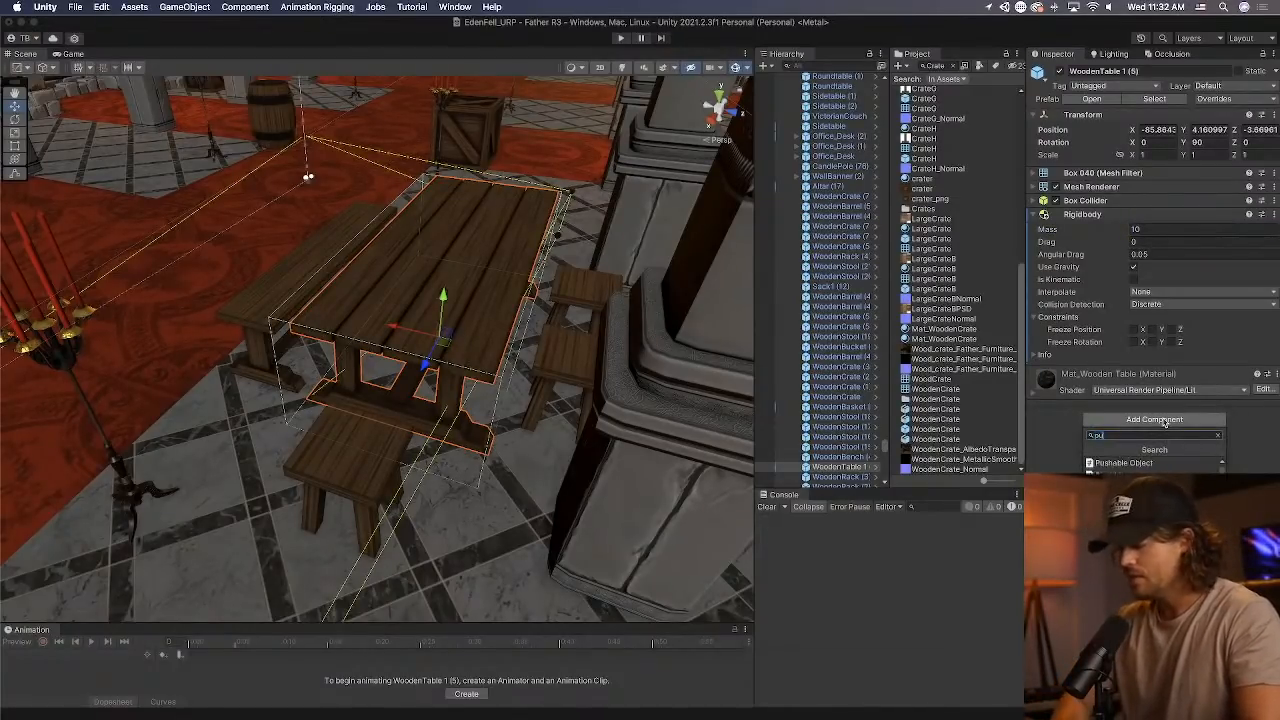
{"action": "left_click", "coordinate": [1160, 463]}
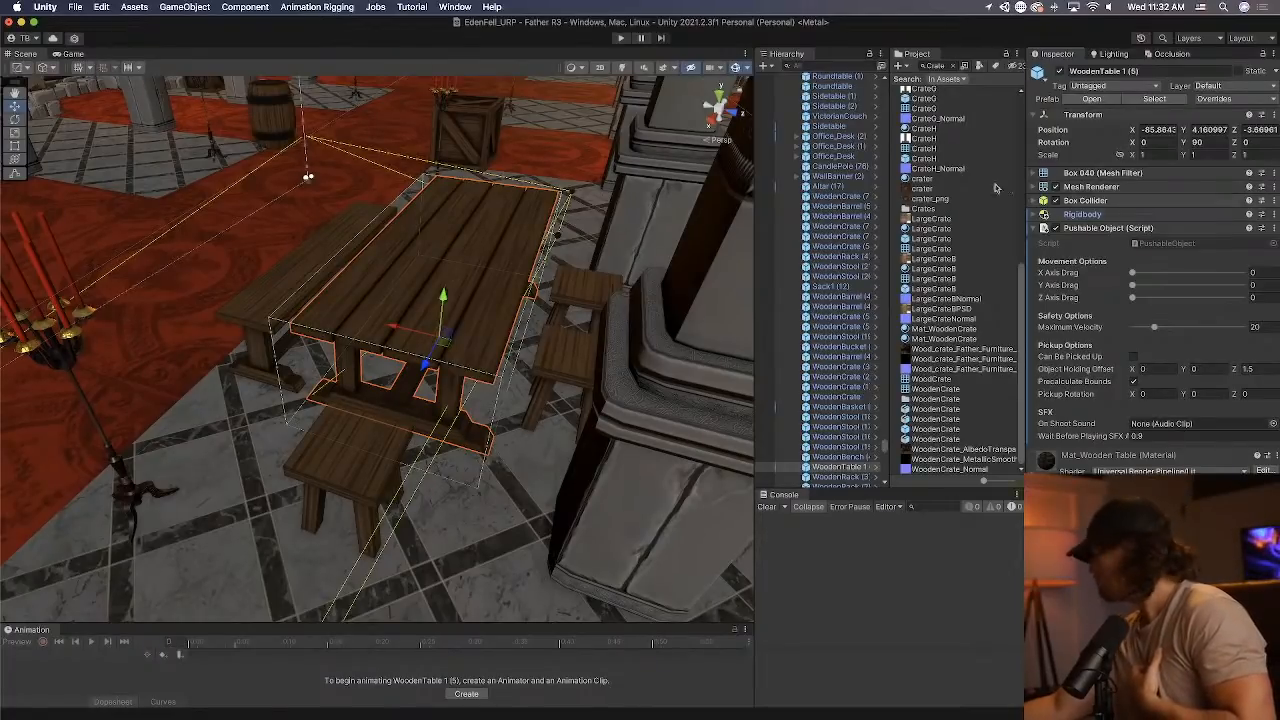
Find the wooden bucket beside the barrel and crate in the hall's corner and examine its components.
{"action": "key", "text": "s"}
{"action": "right_click_drag", "start_coordinate": [308, 334], "coordinate": [394, 241]}
{"action": "key", "text": "w"}
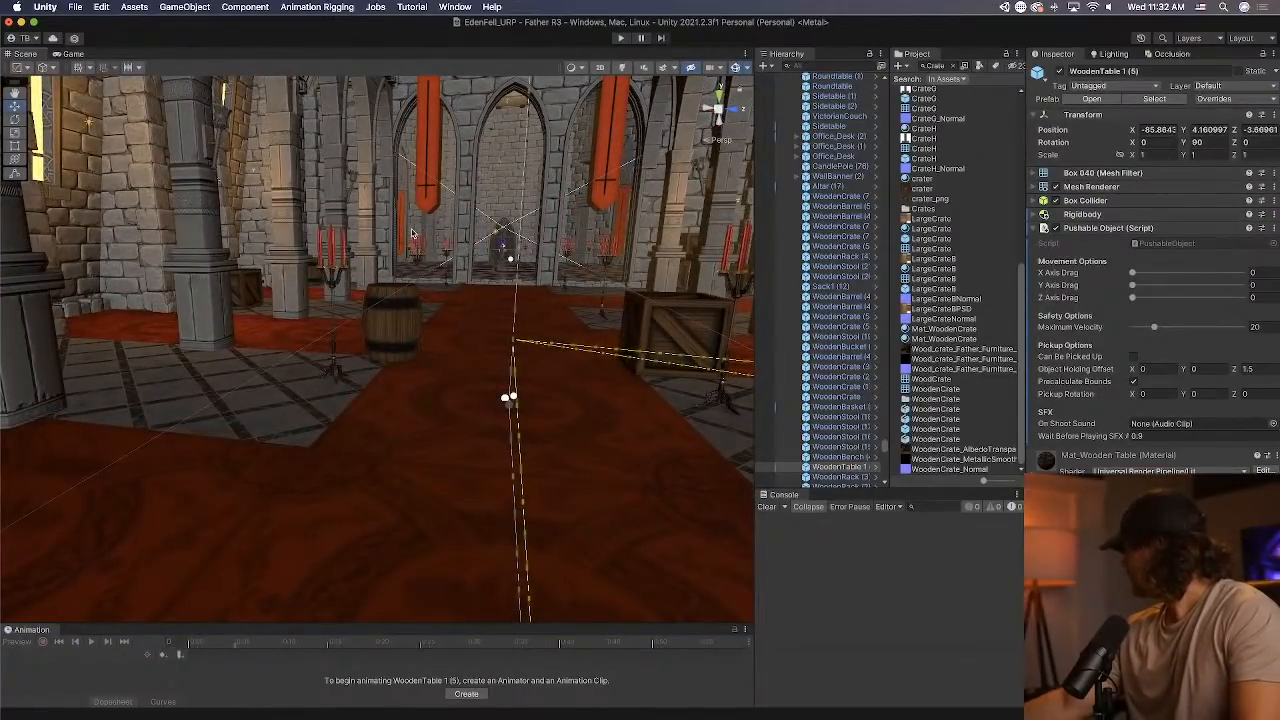
{"action": "key", "text": "w"}
{"action": "right_click_drag", "start_coordinate": [398, 260], "coordinate": [240, 250]}
{"action": "key", "text": "w"}
{"action": "left_click", "coordinate": [372, 415]}
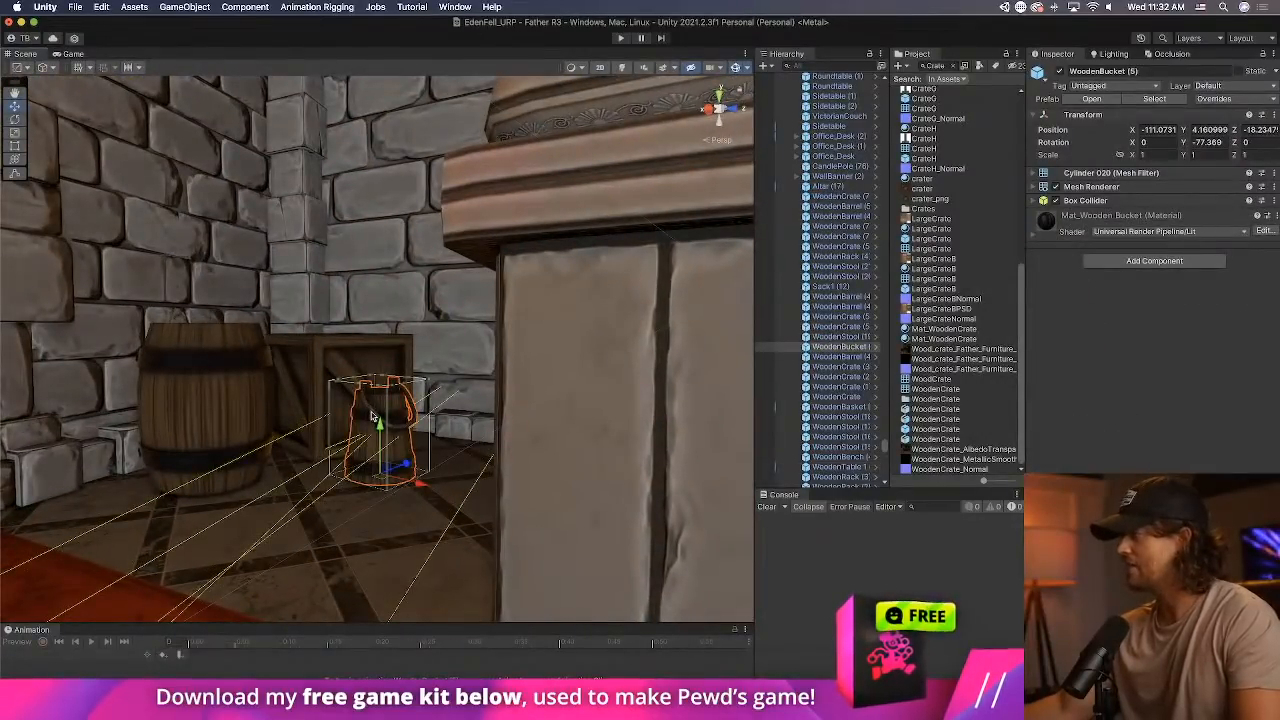
Apply all of the long wooden table's overrides to its prefab and check the components on the bench beside it.
{"action": "right_click_drag", "start_coordinate": [407, 402], "coordinate": [750, 380]}
{"action": "right_click_drag", "start_coordinate": [6, 380], "coordinate": [238, 410]}
{"action": "key", "text": "w"}
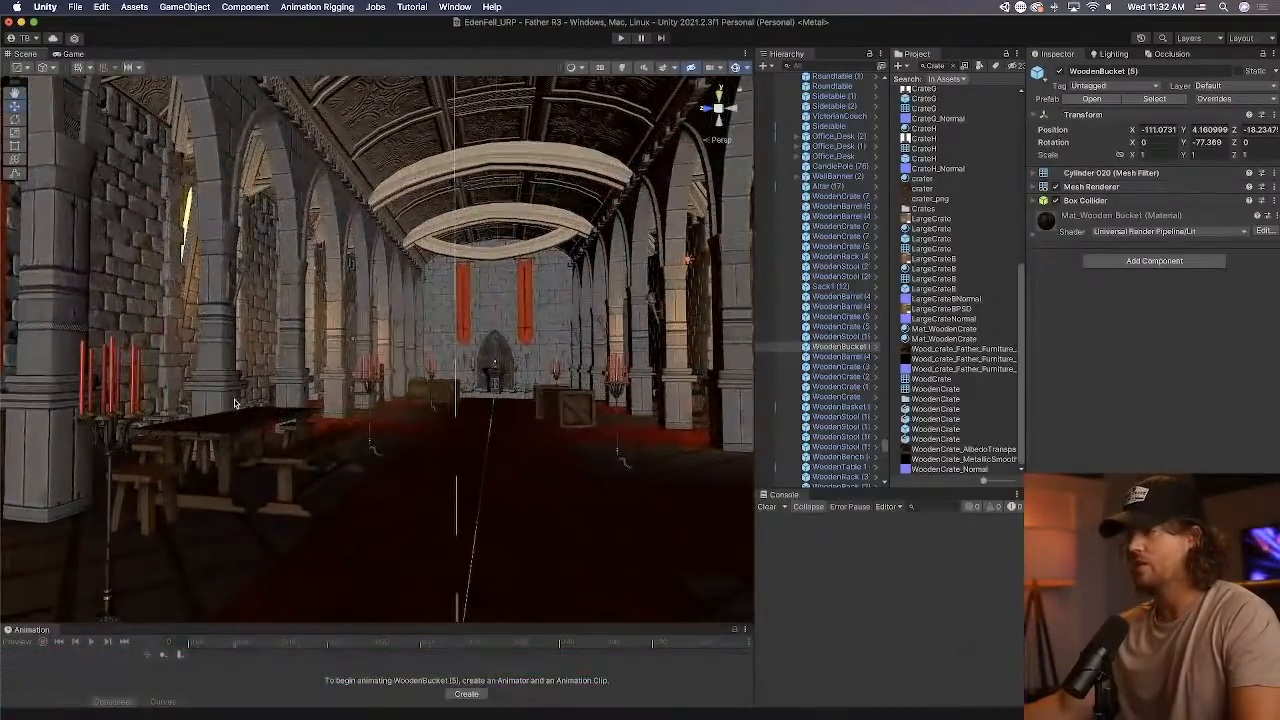
{"action": "left_click", "coordinate": [243, 428]}
{"action": "left_click", "coordinate": [1214, 98]}
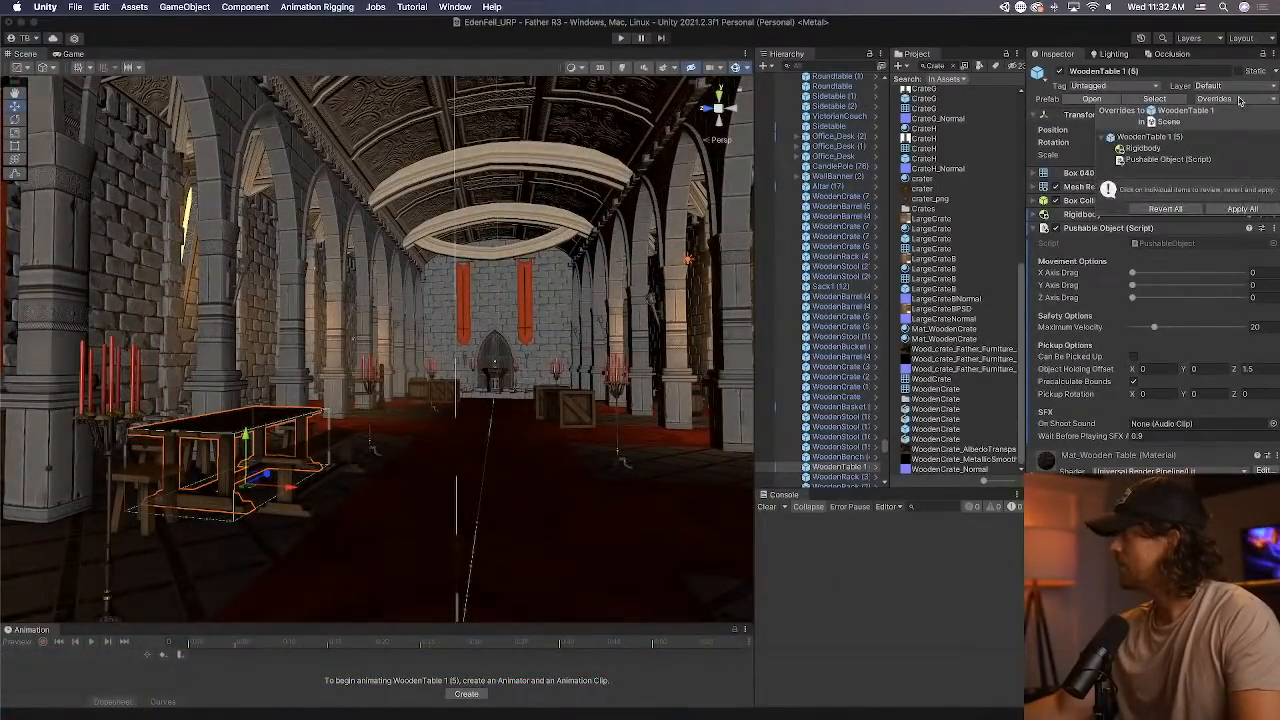
{"action": "left_click", "coordinate": [1242, 209]}
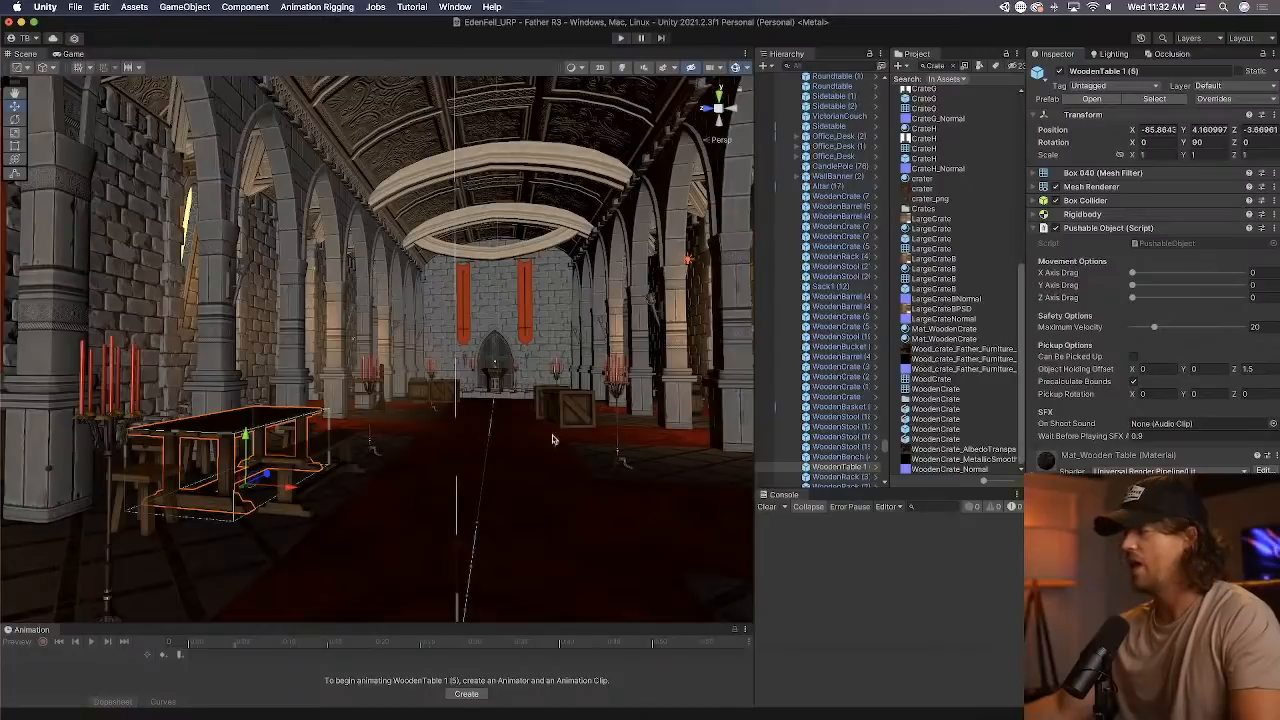
{"action": "left_click", "coordinate": [350, 450]}
{"action": "left_click", "coordinate": [303, 510]}
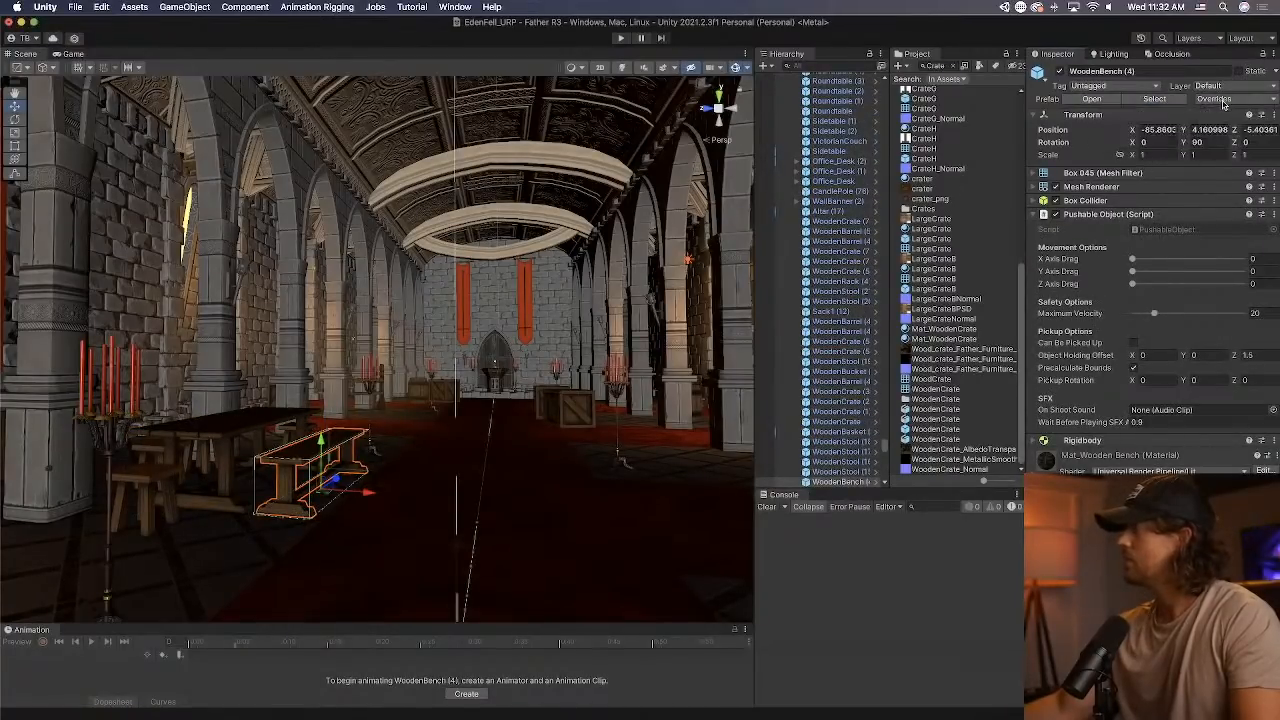
Add a Rigidbody to the wooden bucket standing in the corner beside the barrel and crate.
{"action": "right_click_drag", "start_coordinate": [415, 444], "coordinate": [478, 533]}
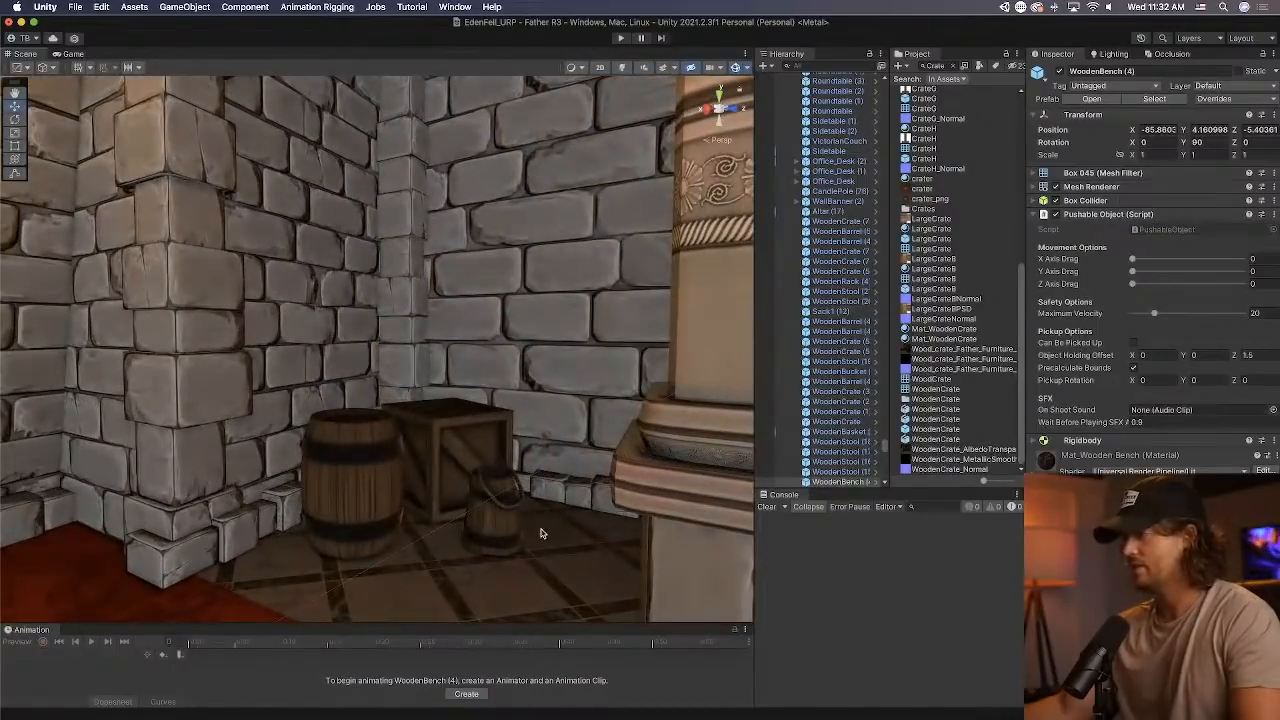
{"action": "left_click", "coordinate": [478, 533]}
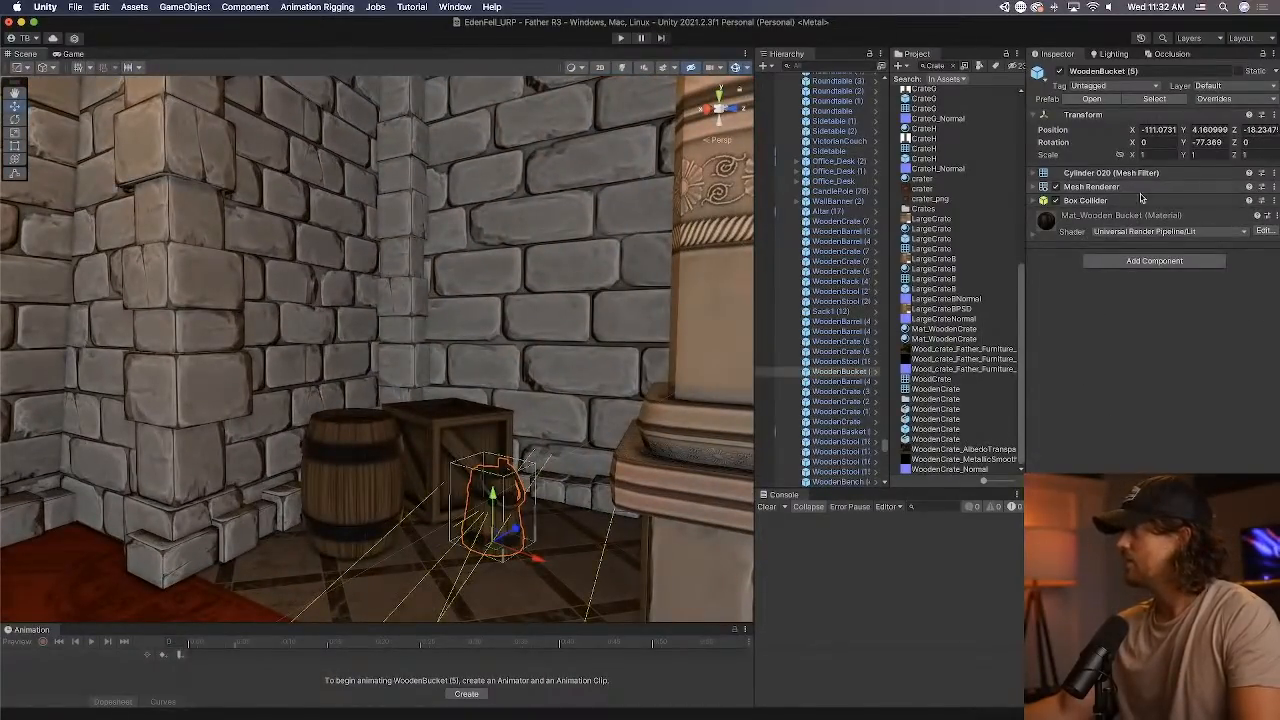
{"action": "left_click", "coordinate": [1125, 261]}
{"action": "type", "text": "rig"}
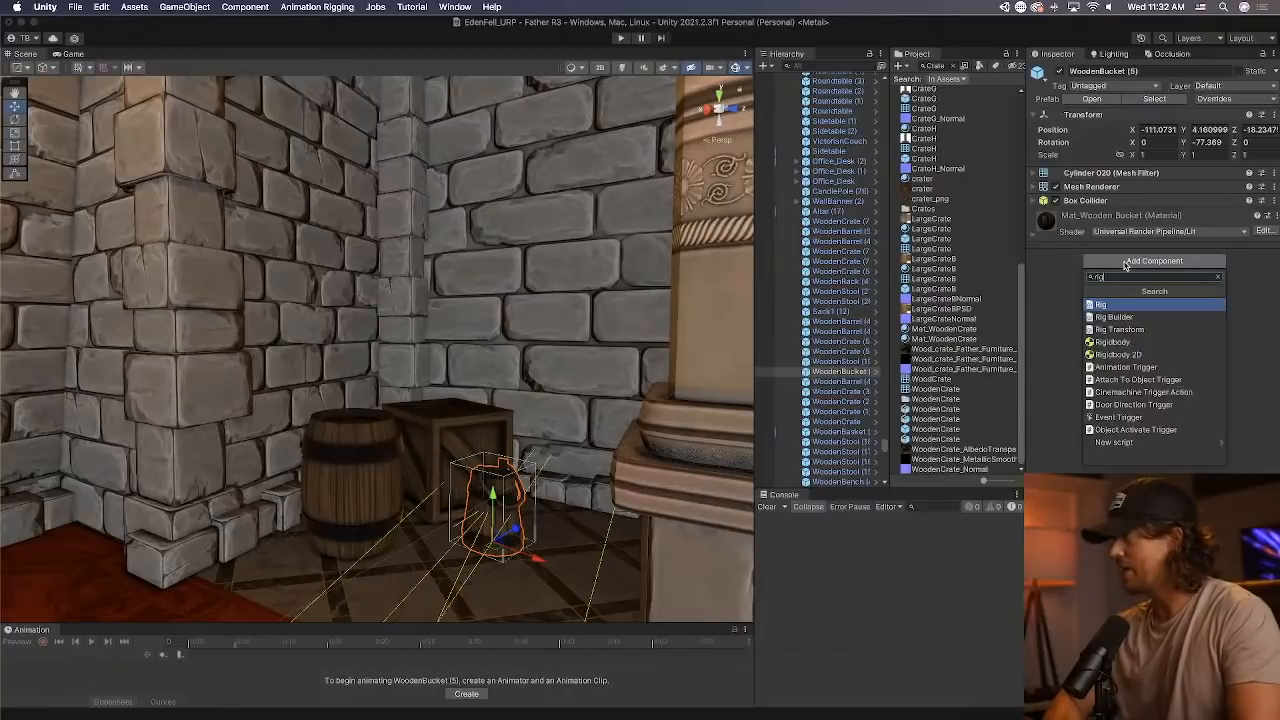
{"action": "key", "text": "Down"}
{"action": "key", "text": "Down"}
{"action": "key", "text": "Down"}
{"action": "key", "text": "Return"}
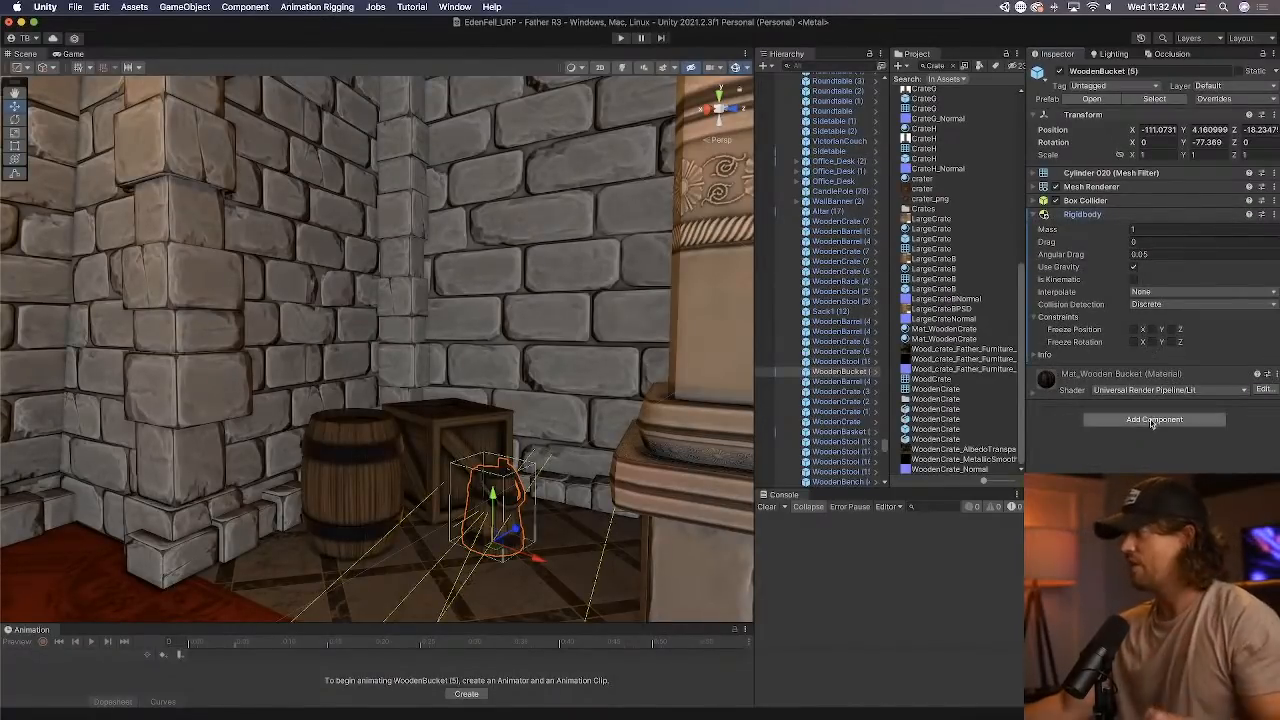
Add a Pushable Object script with Can Be Picked Up enabled to the wooden bucket and apply all overrides to its prefab.
{"action": "left_click", "coordinate": [1152, 420]}
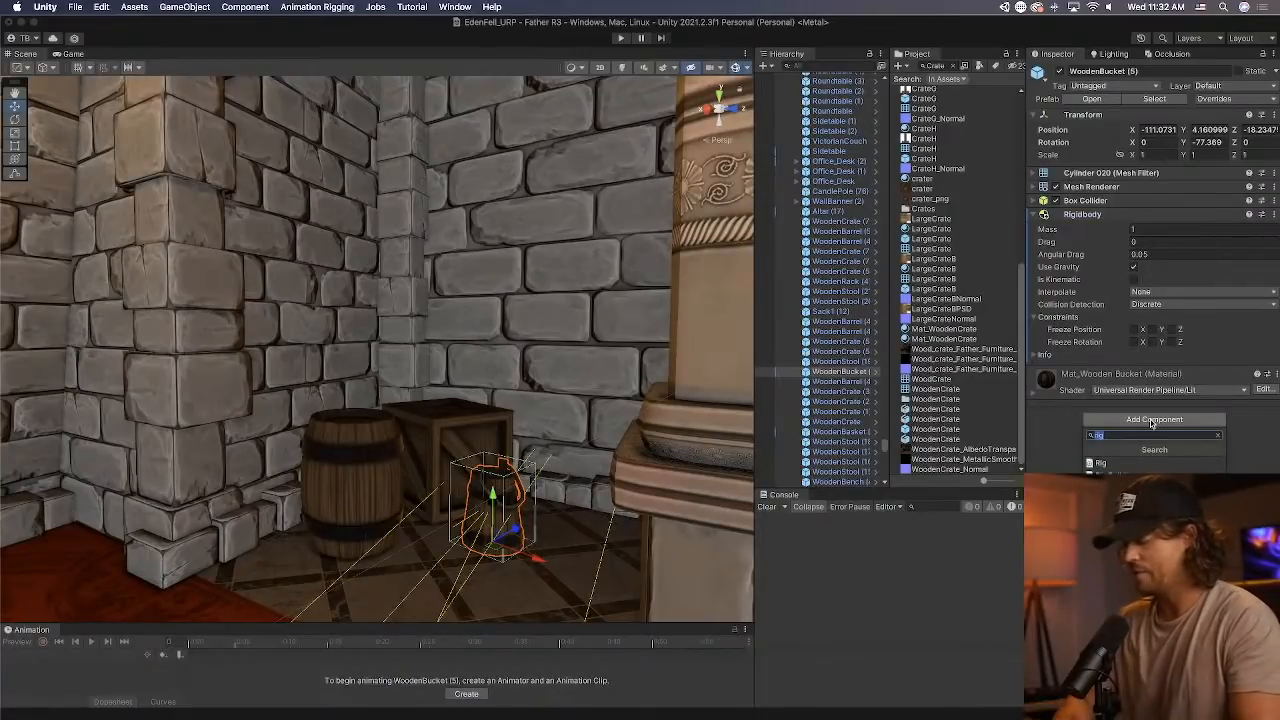
{"action": "key", "text": "Return"}
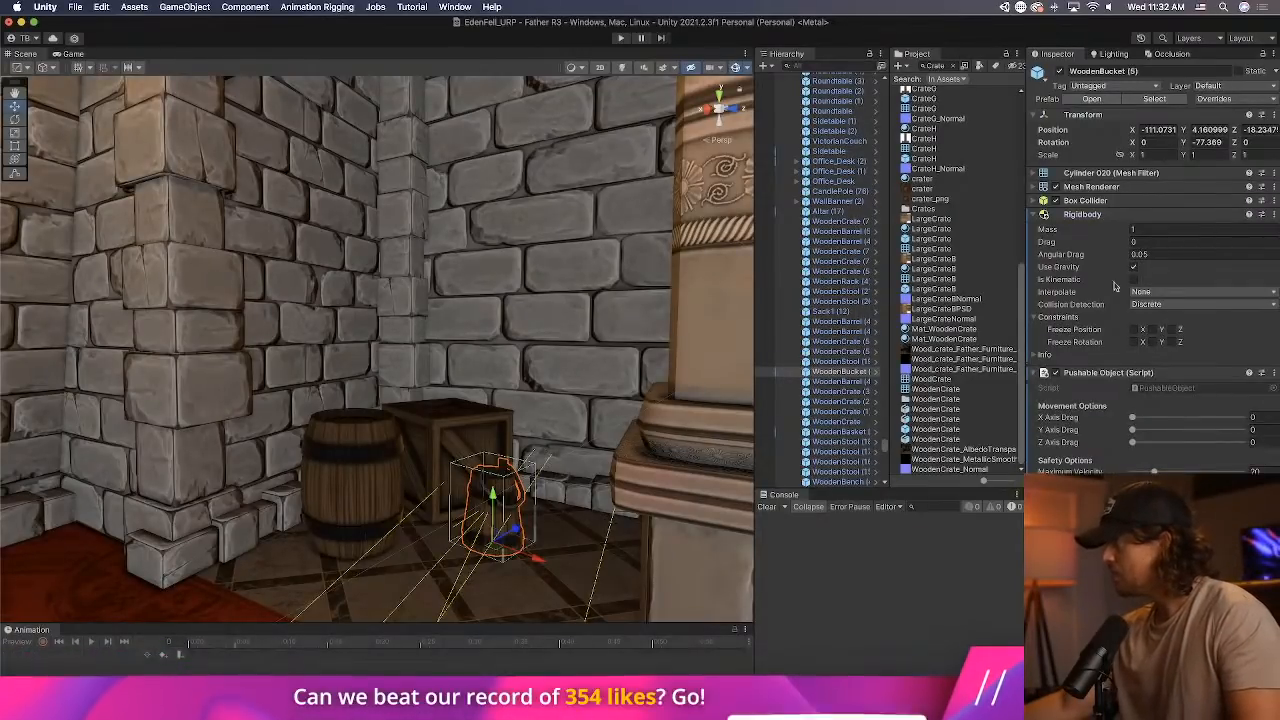
{"action": "left_click", "coordinate": [1109, 216]}
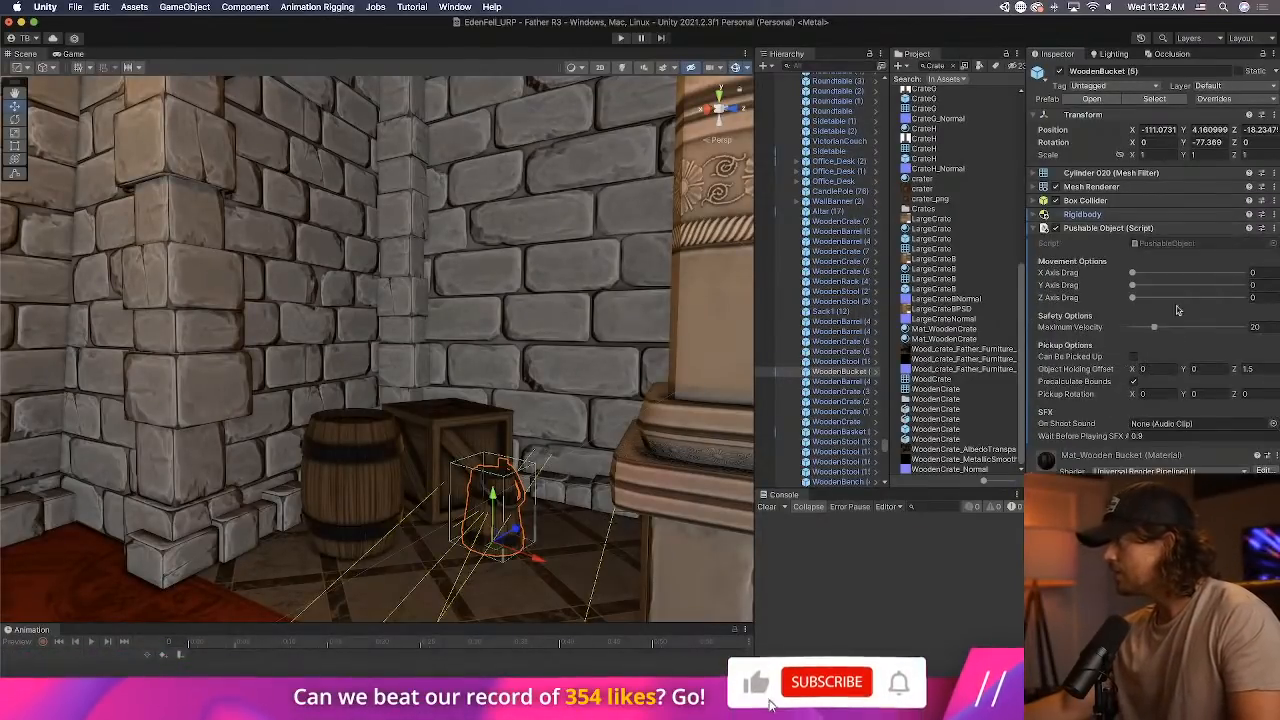
{"action": "left_click", "coordinate": [1133, 357]}
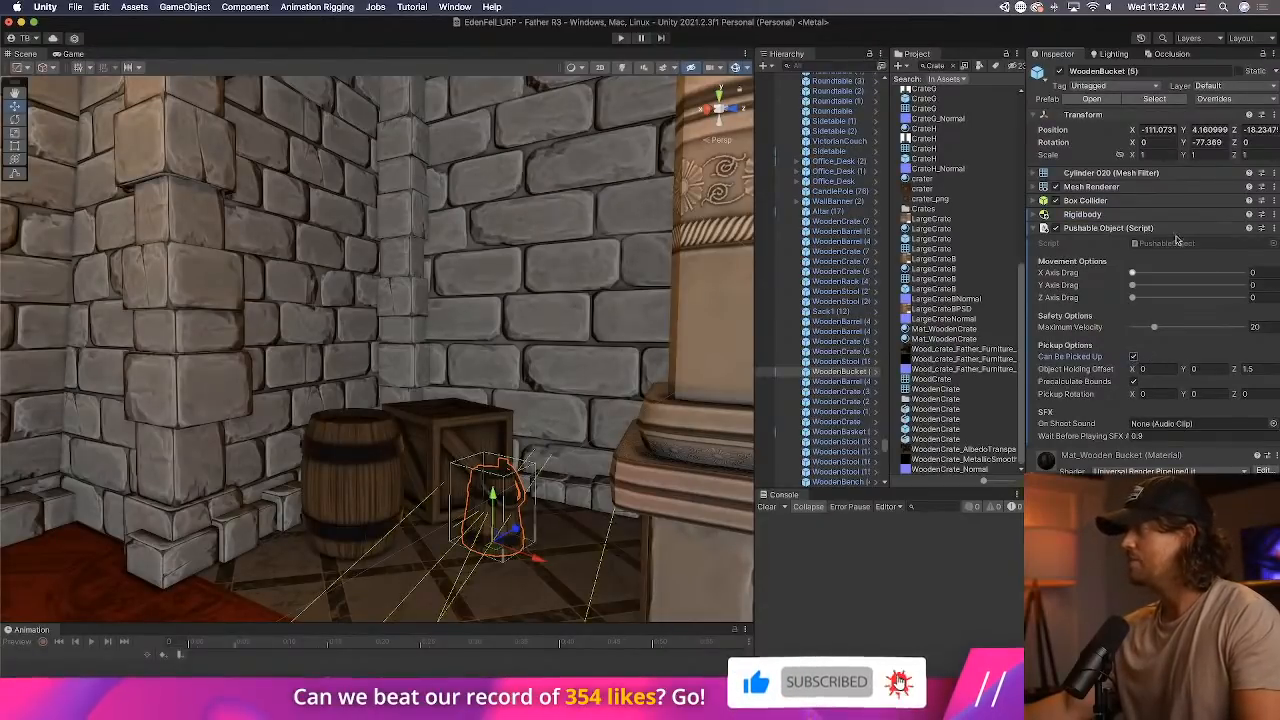
{"action": "left_click", "coordinate": [1246, 101]}
{"action": "left_click", "coordinate": [1244, 209]}
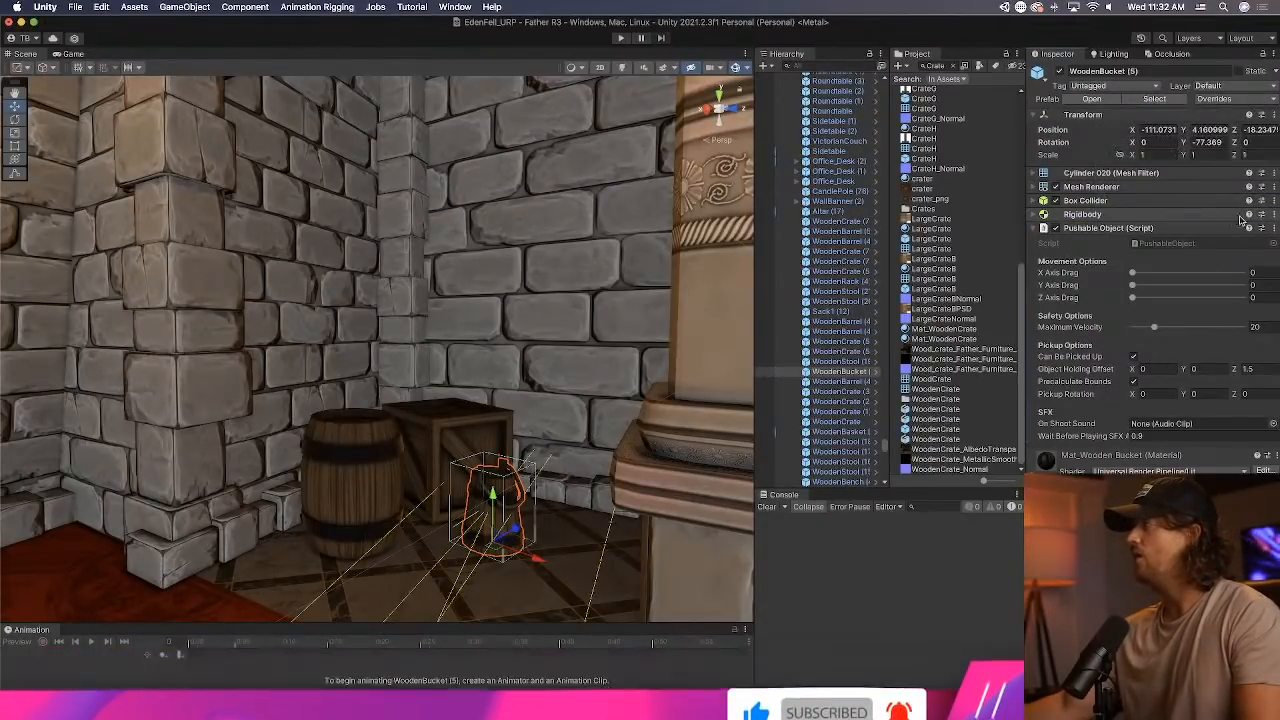
Start play mode to test the props in the mansion level.
{"action": "right_click_drag", "start_coordinate": [556, 348], "coordinate": [1181, 346]}
{"action": "key", "text": "w"}
{"action": "key", "text": "w"}
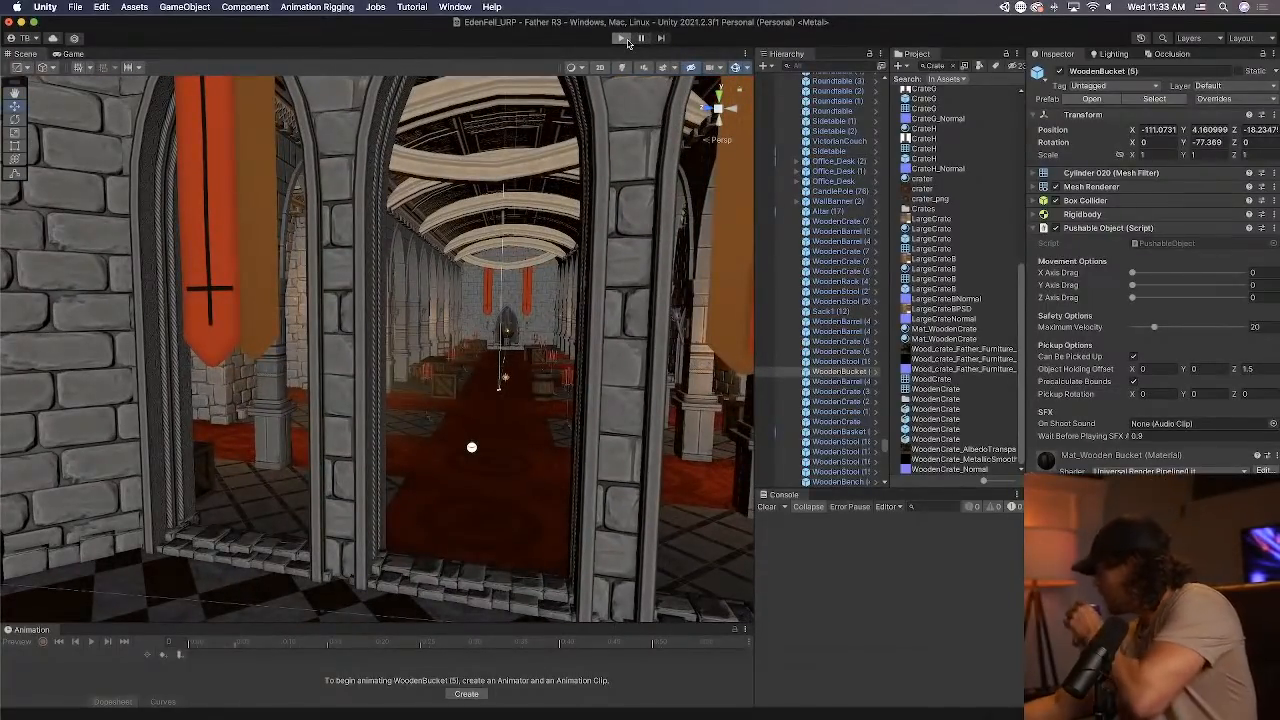
{"action": "left_click", "coordinate": [621, 38]}
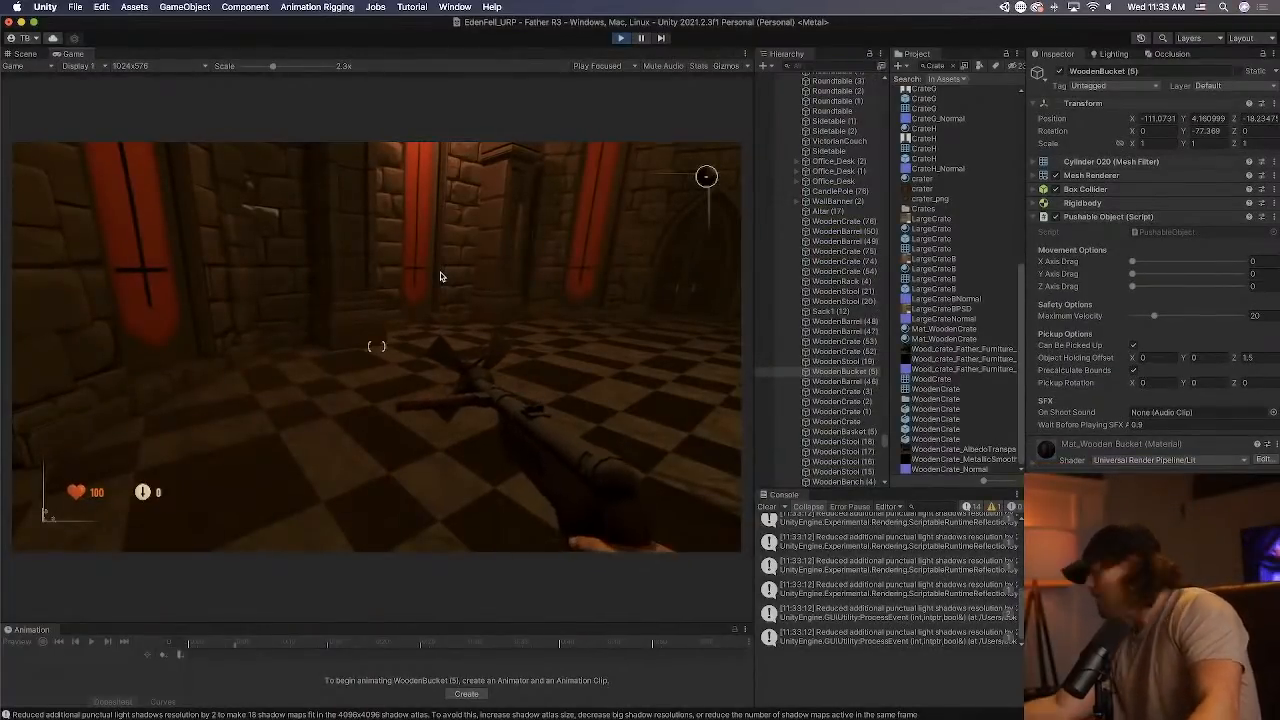
Walk across the great hall in play mode, pick up the tall candle pole and throw it.
{"action": "left_click", "coordinate": [440, 276]}
{"action": "key", "text": "w"}
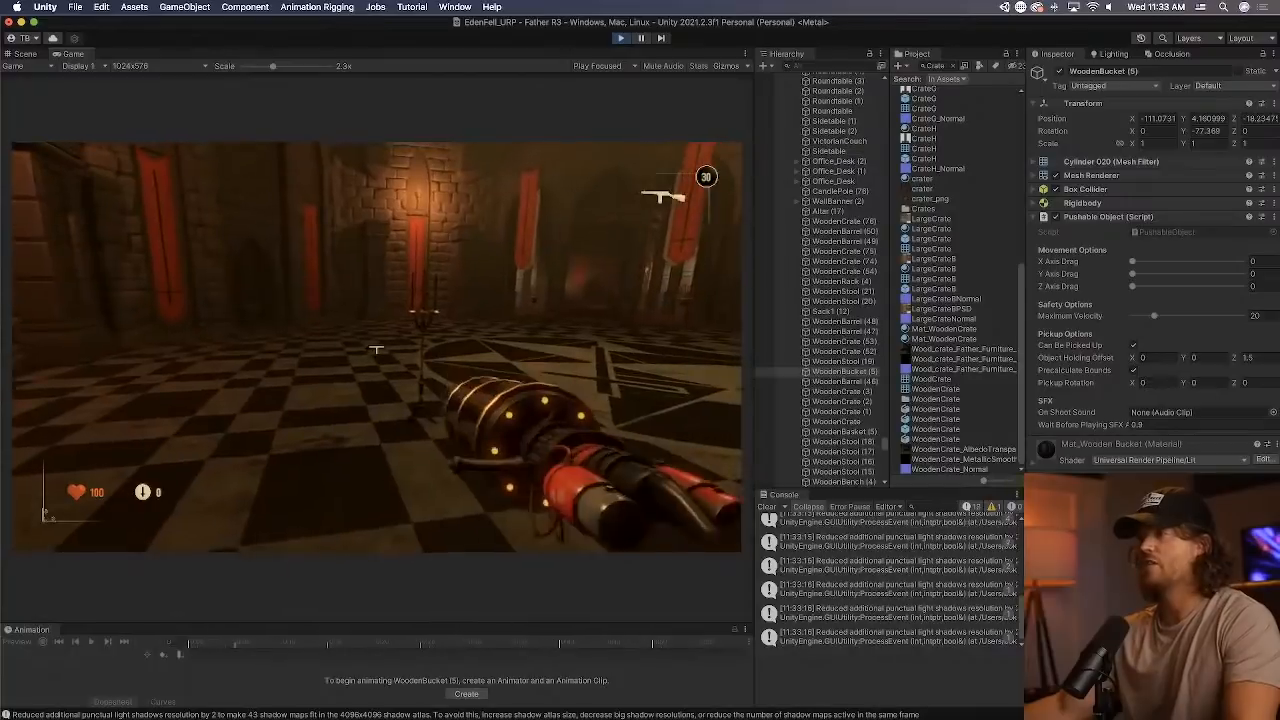
{"action": "key", "text": "w"}
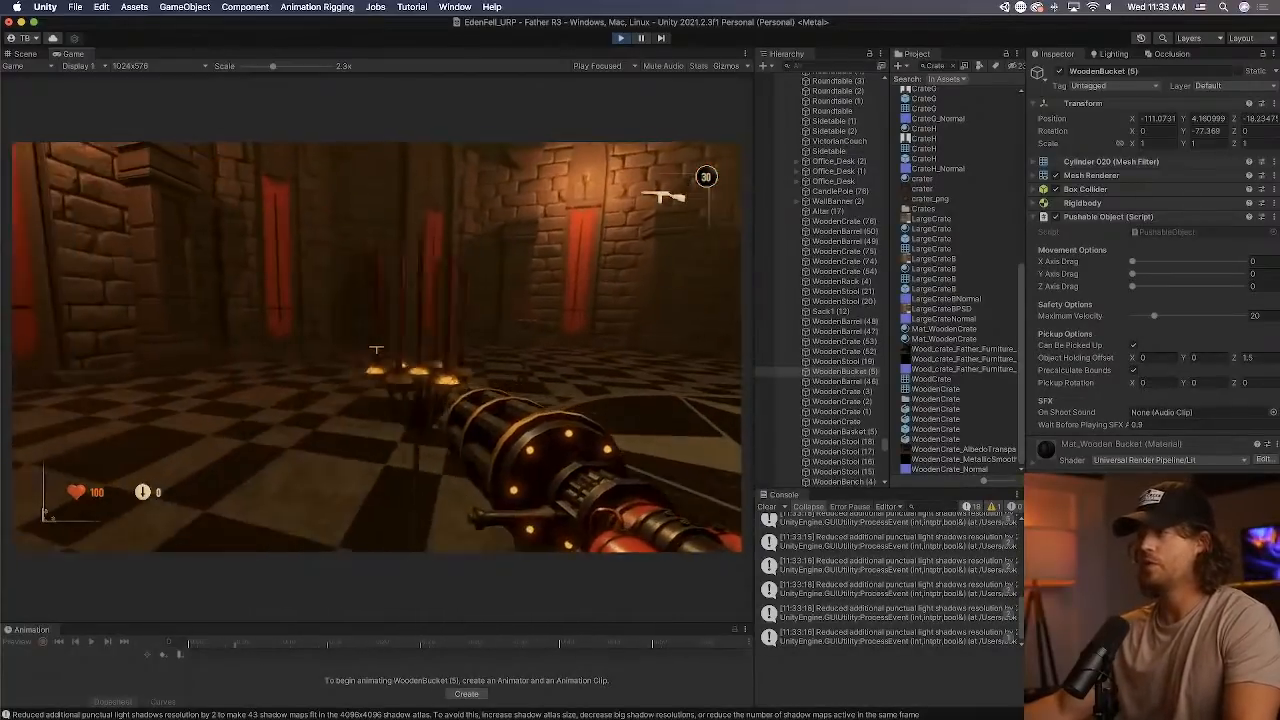
{"action": "key", "text": "e"}
{"action": "key", "text": "w"}
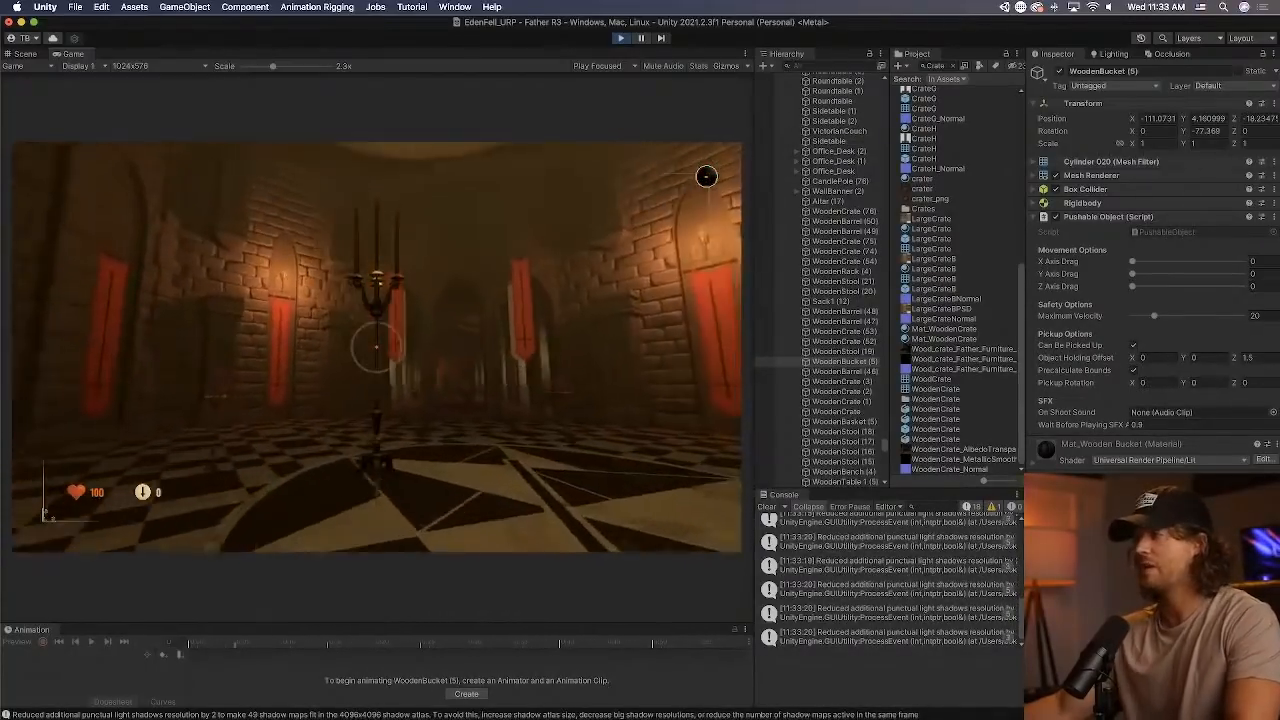
{"action": "left_click", "coordinate": [376, 348]}
Walk down the dark passage and into the foyer, up to the barrel and stool.
{"action": "key", "text": "w"}
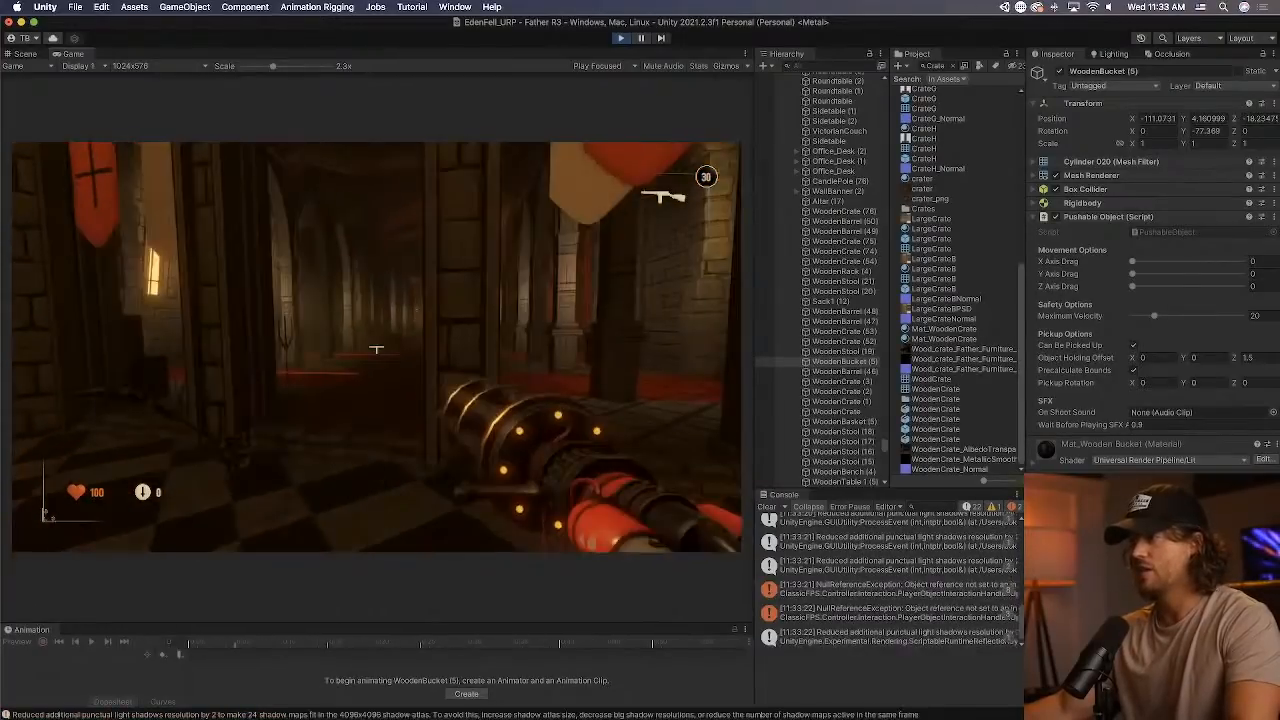
{"action": "key", "text": "w"}
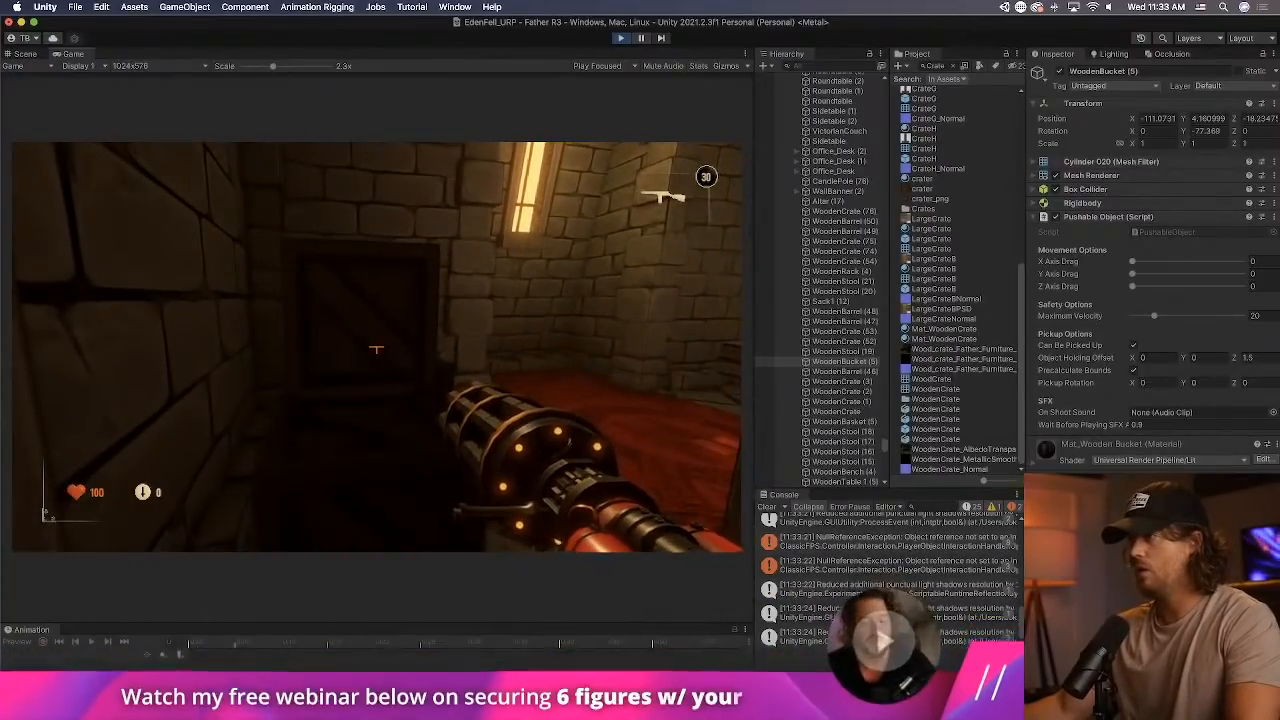
{"action": "left_click", "coordinate": [376, 348]}
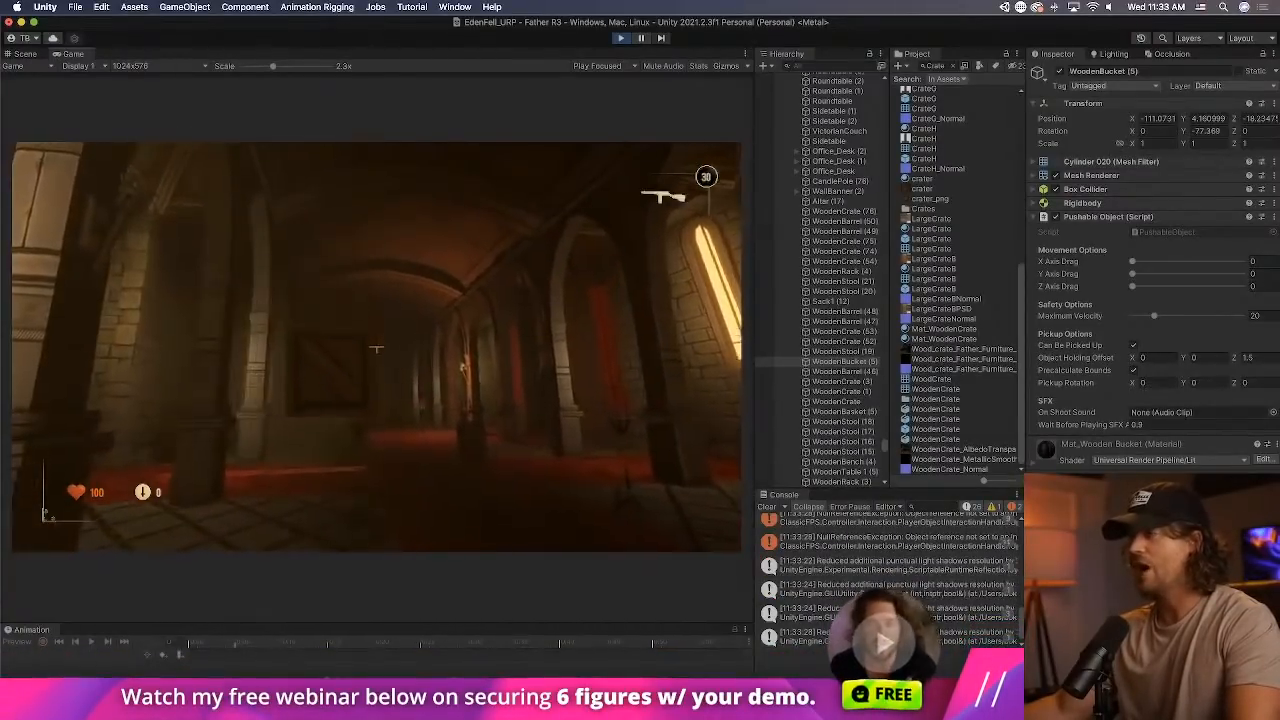
{"action": "left_click", "coordinate": [376, 348]}
{"action": "key", "text": "w"}
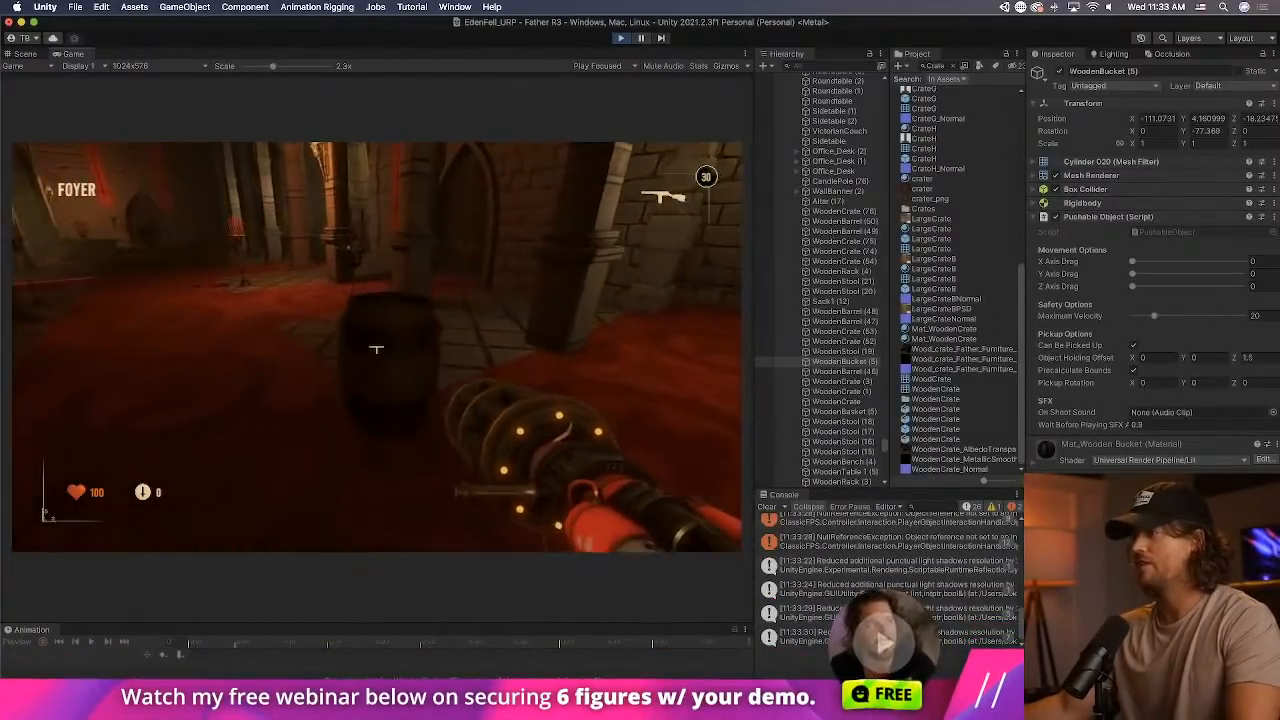
{"action": "key", "text": "w"}
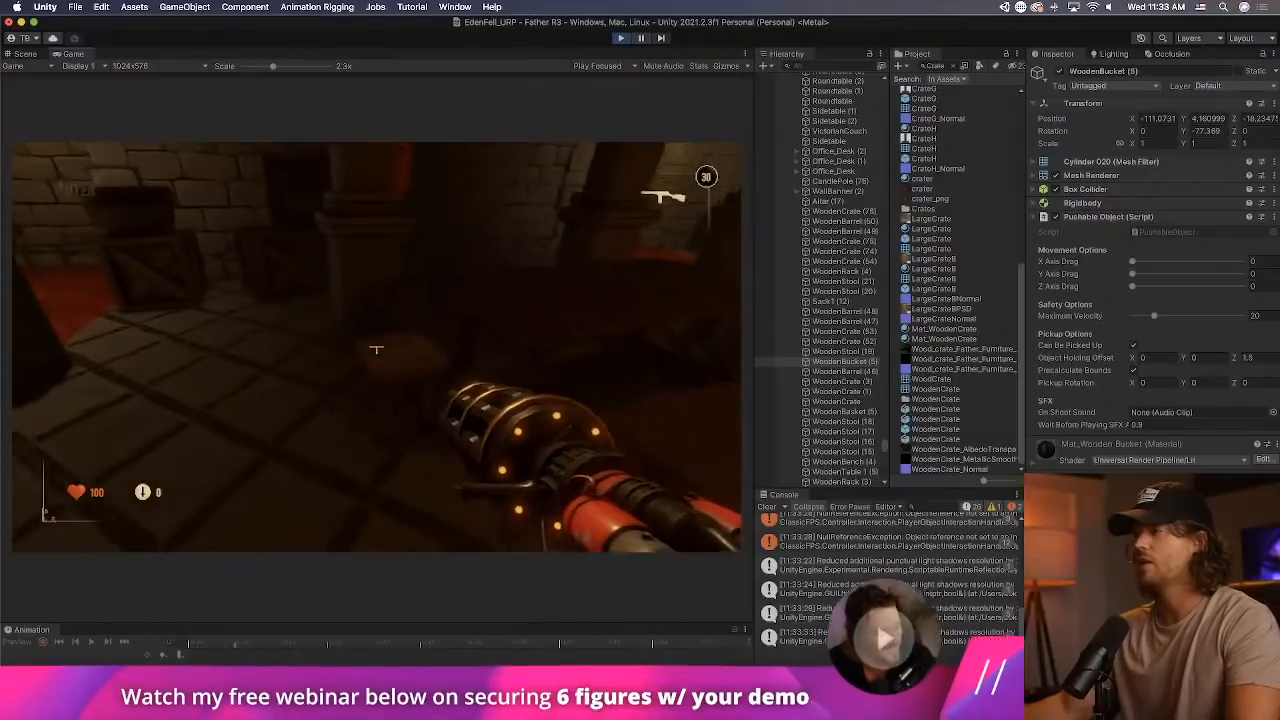
Test picking up and throwing the wooden bucket beside the foyer pillar.
{"action": "key", "text": "1"}
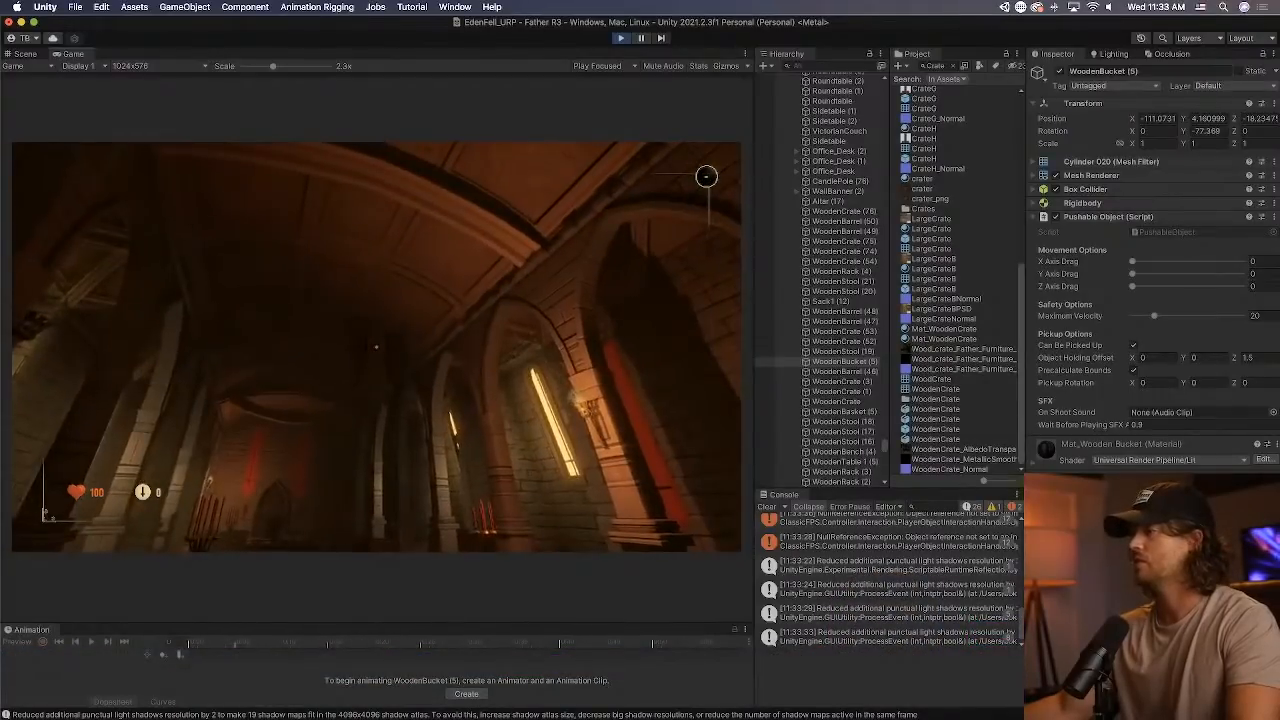
{"action": "key", "text": "e"}
{"action": "key", "text": "e"}
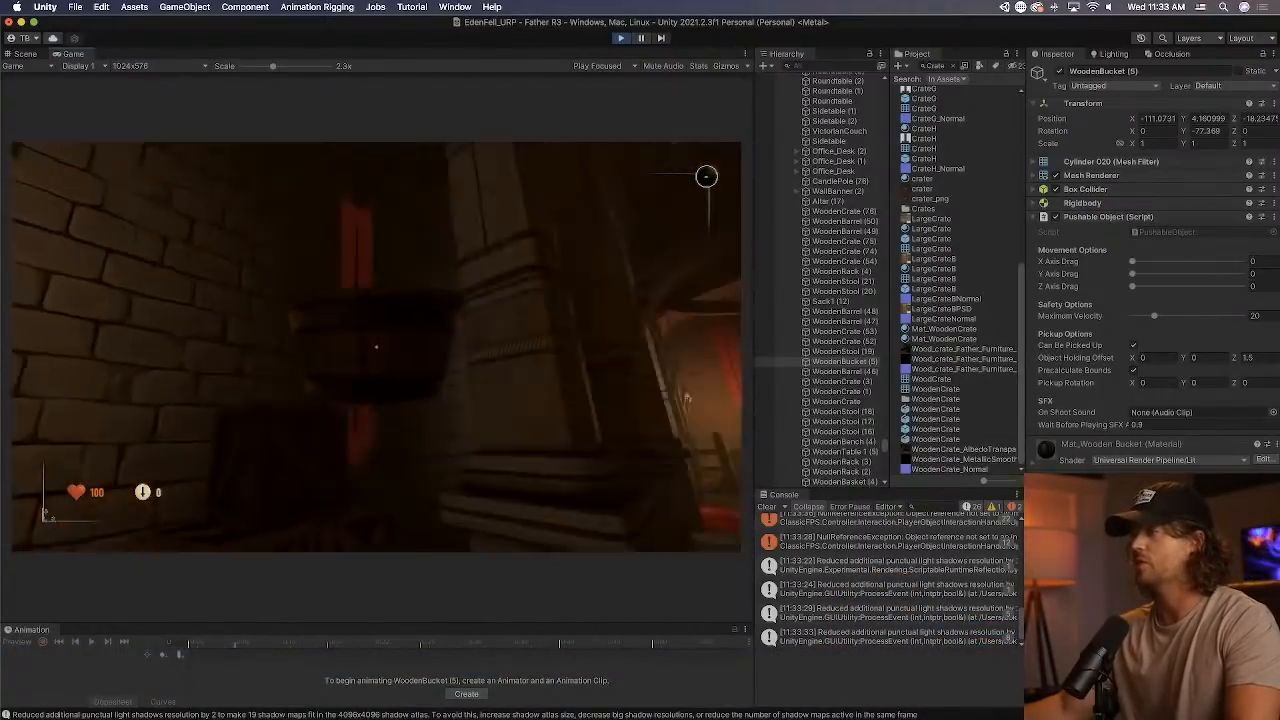
{"action": "left_click", "coordinate": [376, 347]}
{"action": "key", "text": "w"}
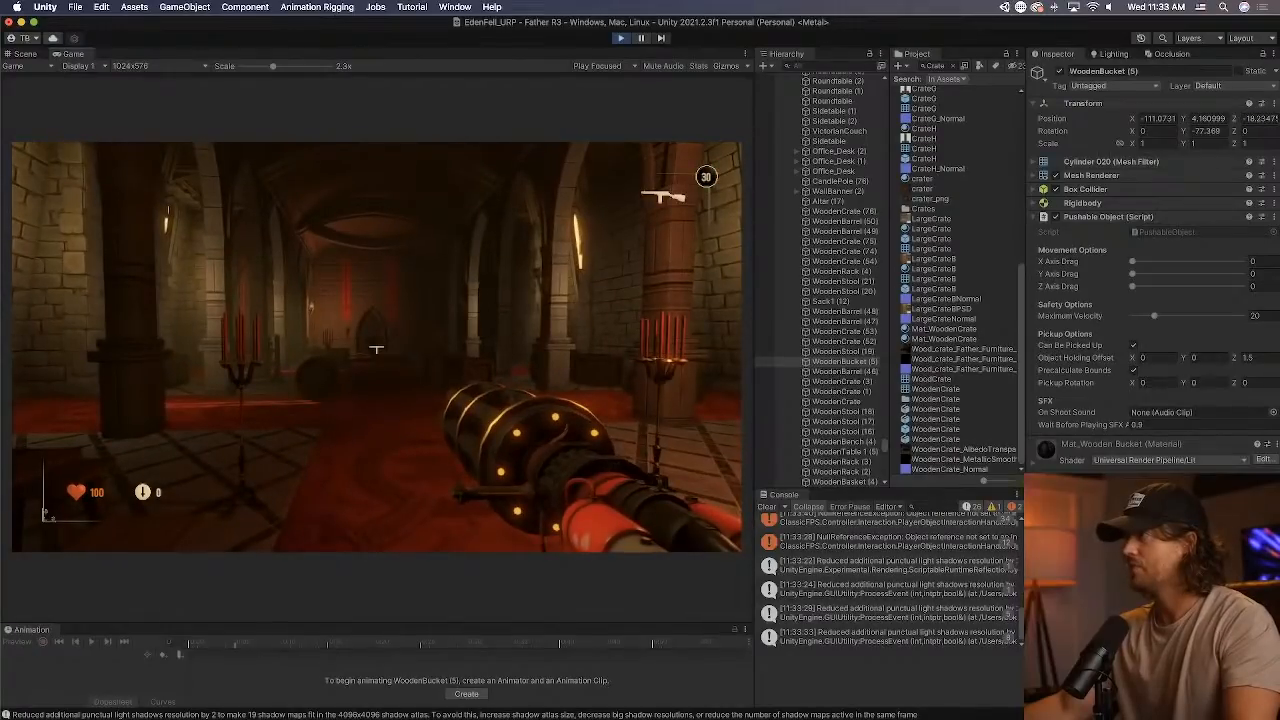
Switch the system sound output to Multi-Output Device and resume control of the running game.
{"action": "left_click", "coordinate": [1109, 7]}
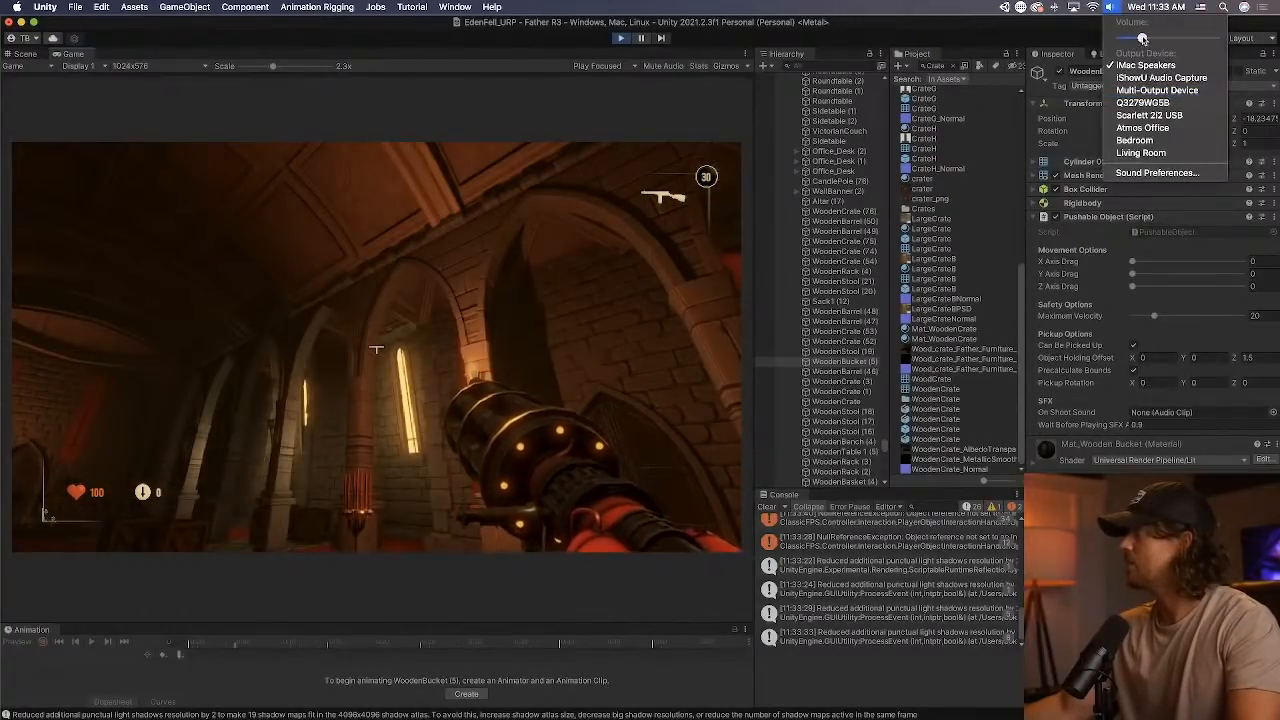
{"action": "left_click", "coordinate": [1151, 90]}
{"action": "left_click", "coordinate": [1108, 10]}
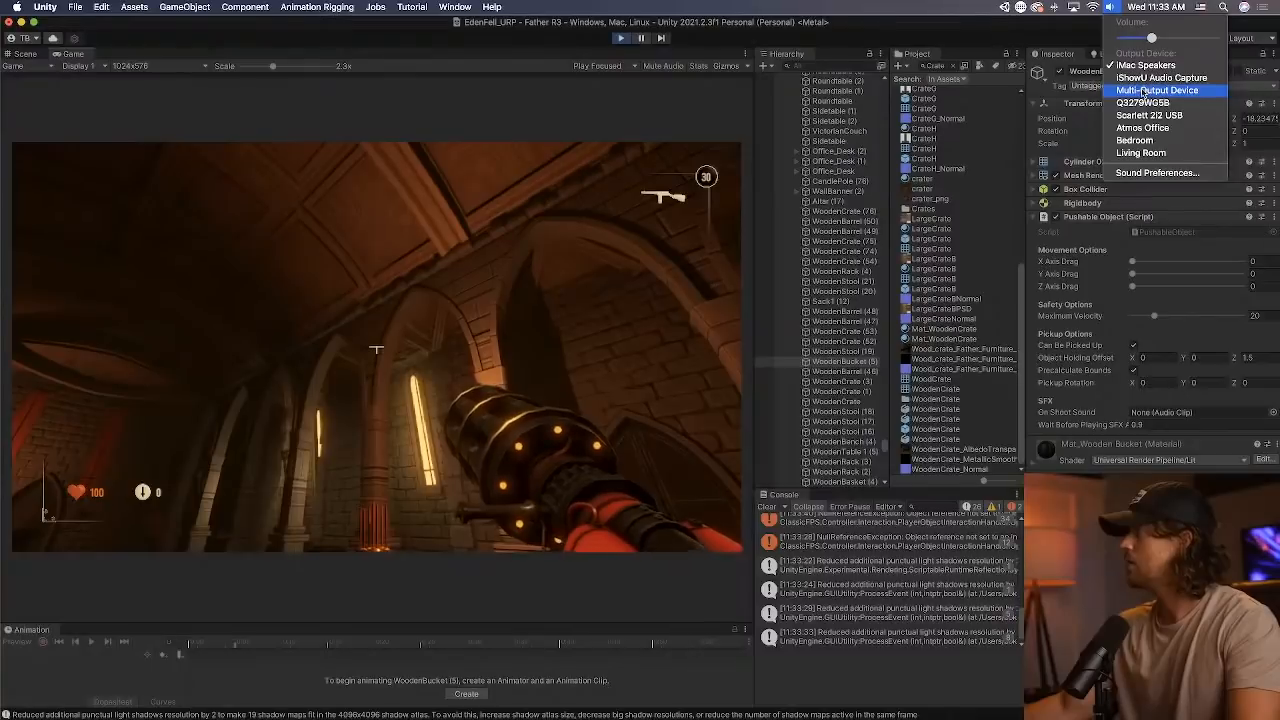
{"action": "left_click", "coordinate": [1144, 91]}
{"action": "left_click", "coordinate": [448, 396]}
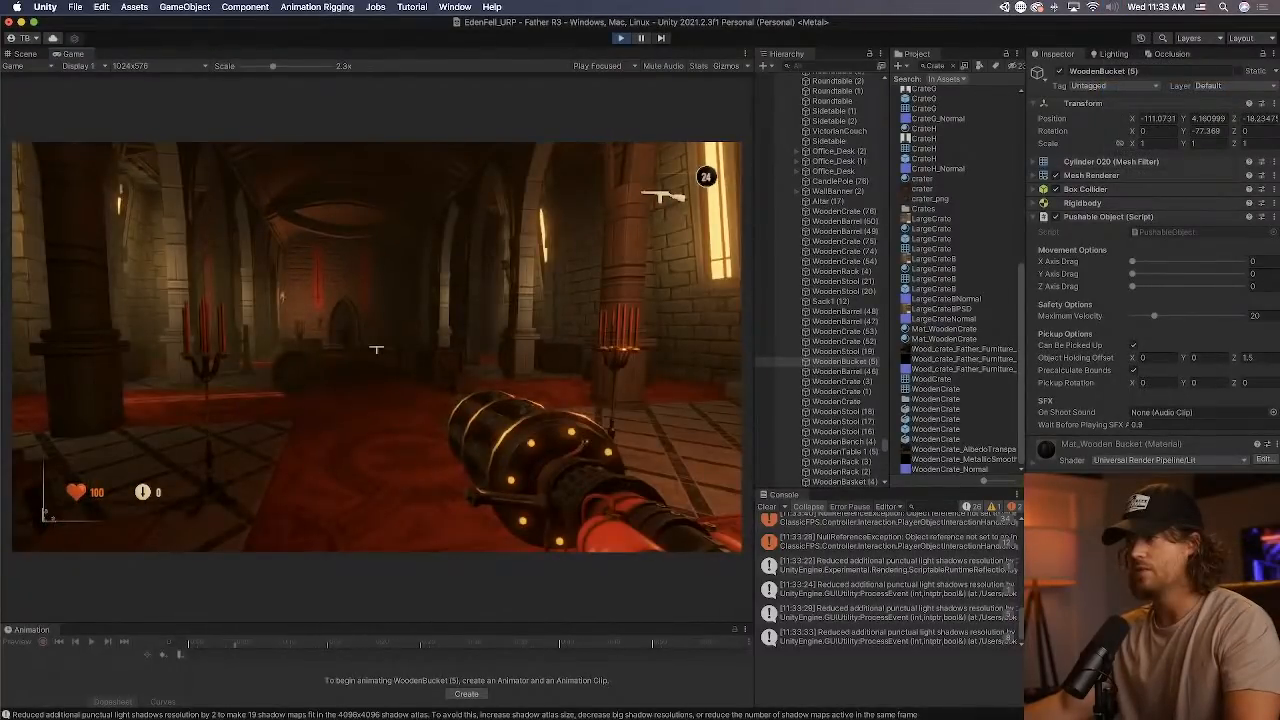
Test how the wooden rack and stool in the dark foyer corner react to gunfire and interaction.
{"action": "key", "text": "w"}
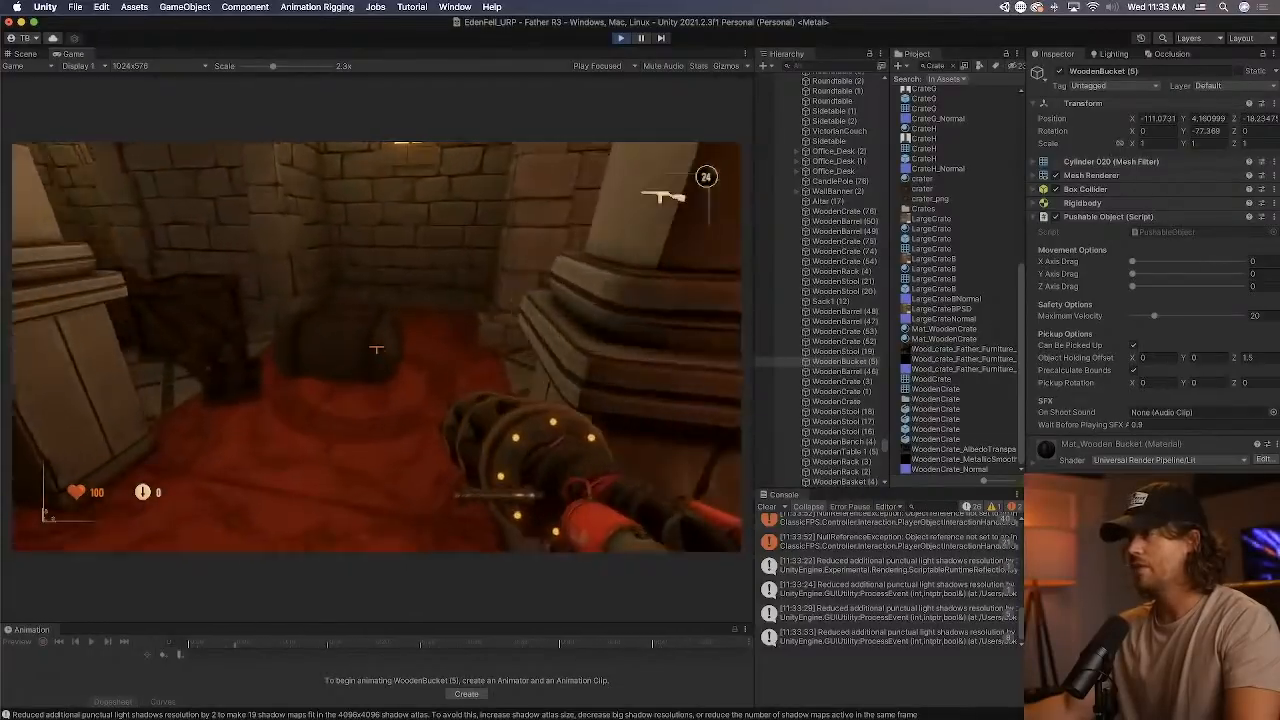
{"action": "left_click", "coordinate": [376, 348]}
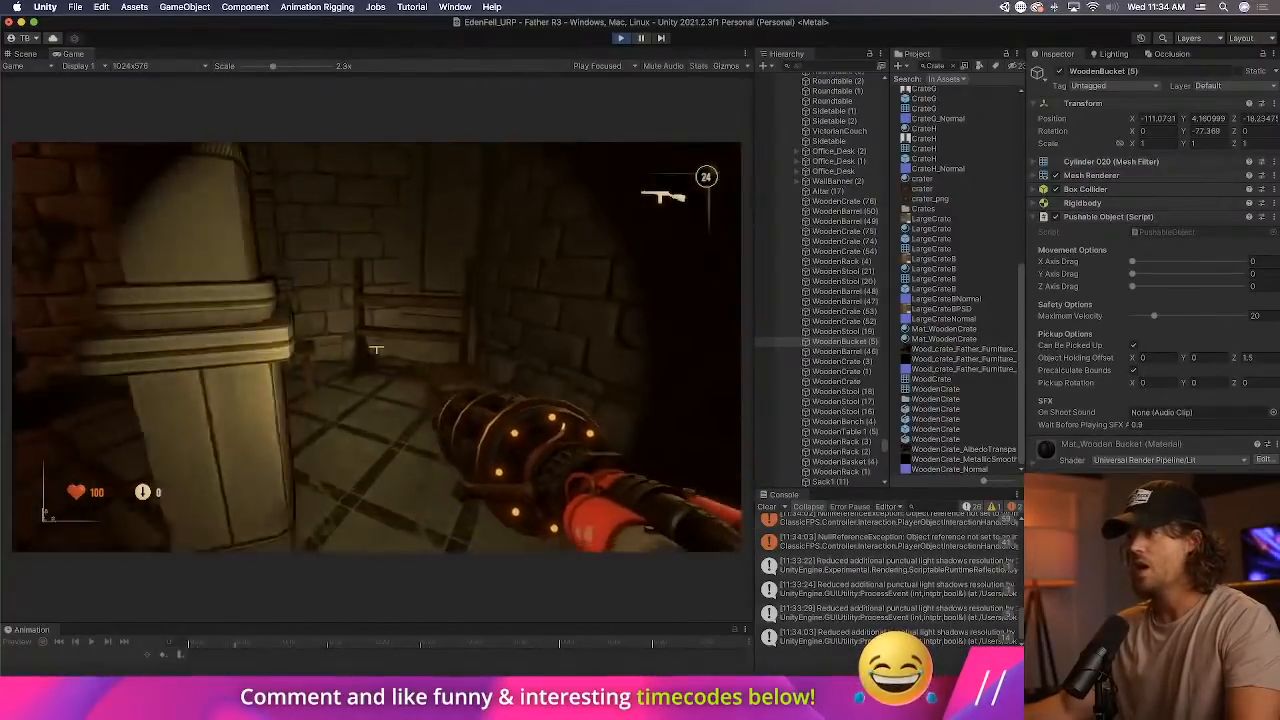
{"action": "left_click", "coordinate": [376, 349]}
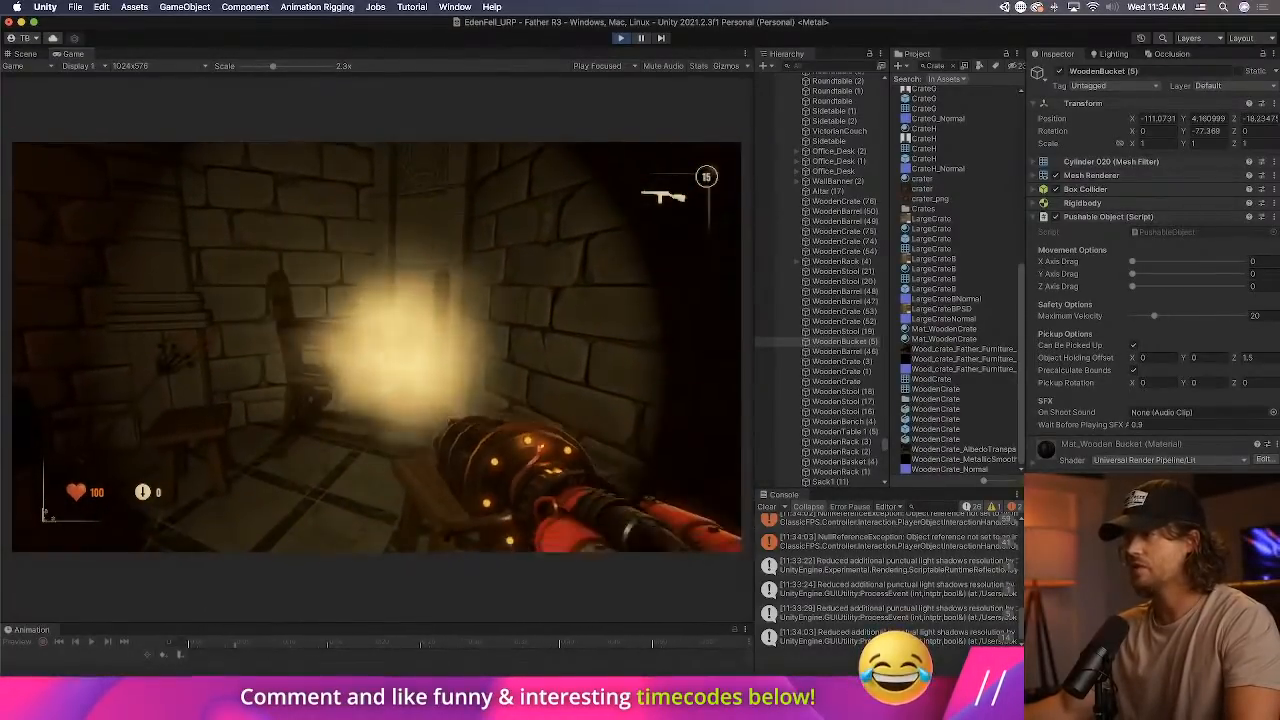
{"action": "left_click", "coordinate": [376, 349]}
{"action": "left_click", "coordinate": [376, 349]}
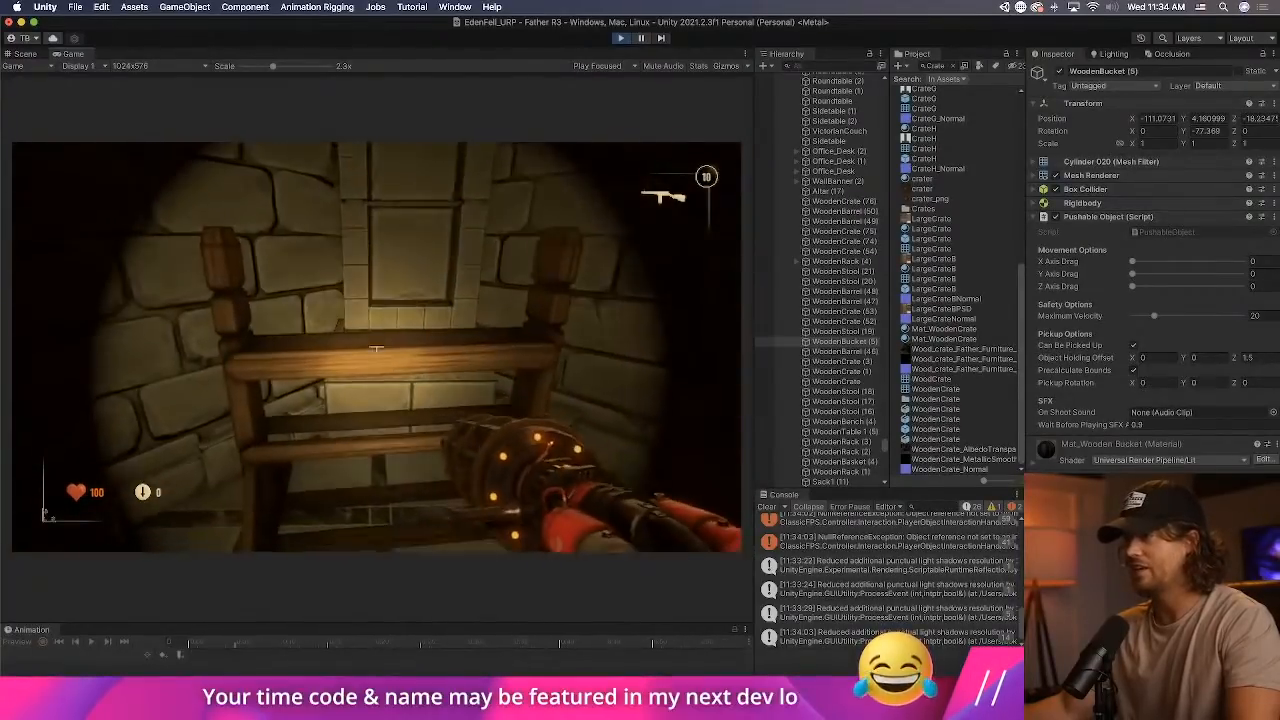
{"action": "left_click", "coordinate": [376, 349]}
{"action": "left_click", "coordinate": [376, 349]}
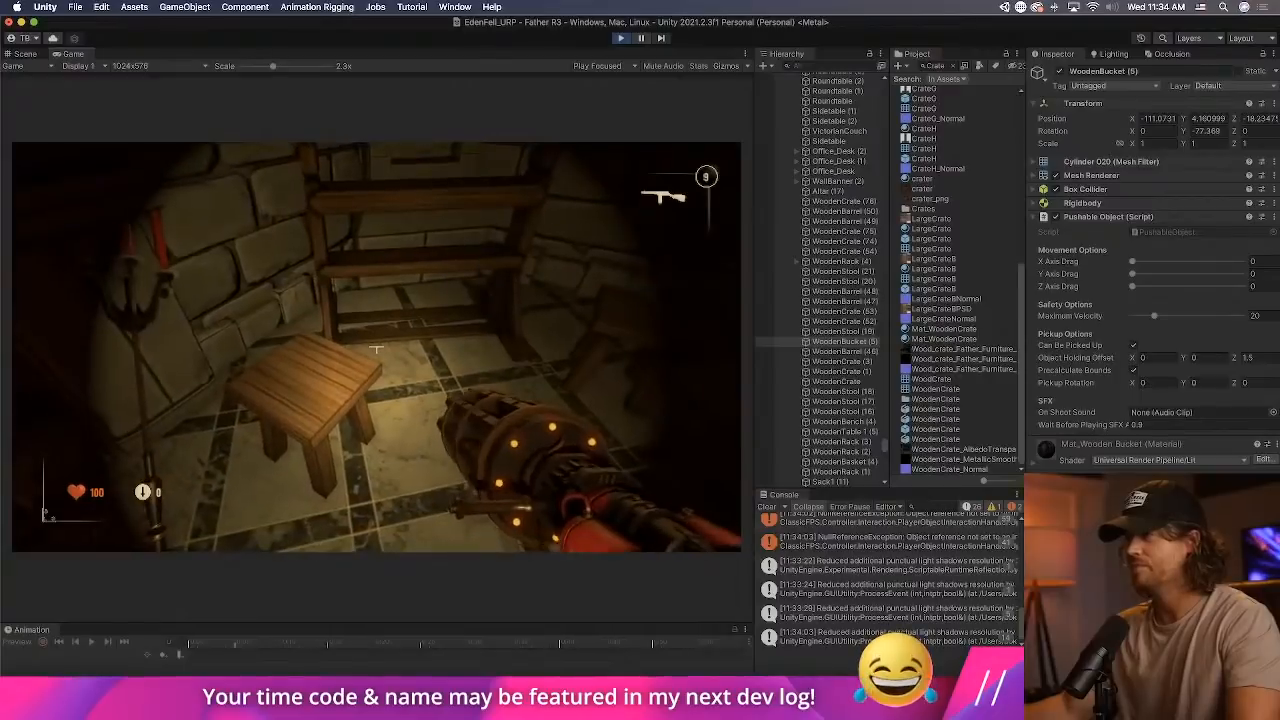
{"action": "left_click", "coordinate": [376, 349]}
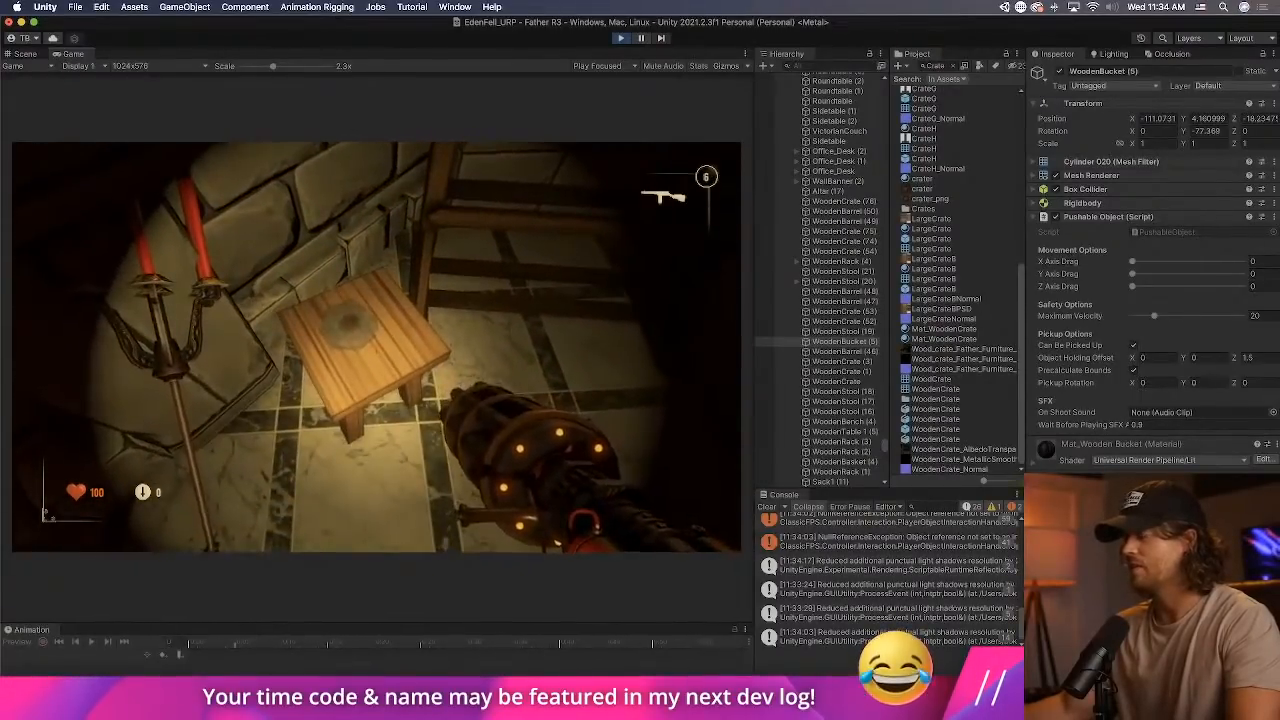
{"action": "left_click", "coordinate": [376, 349]}
{"action": "left_click", "coordinate": [376, 349]}
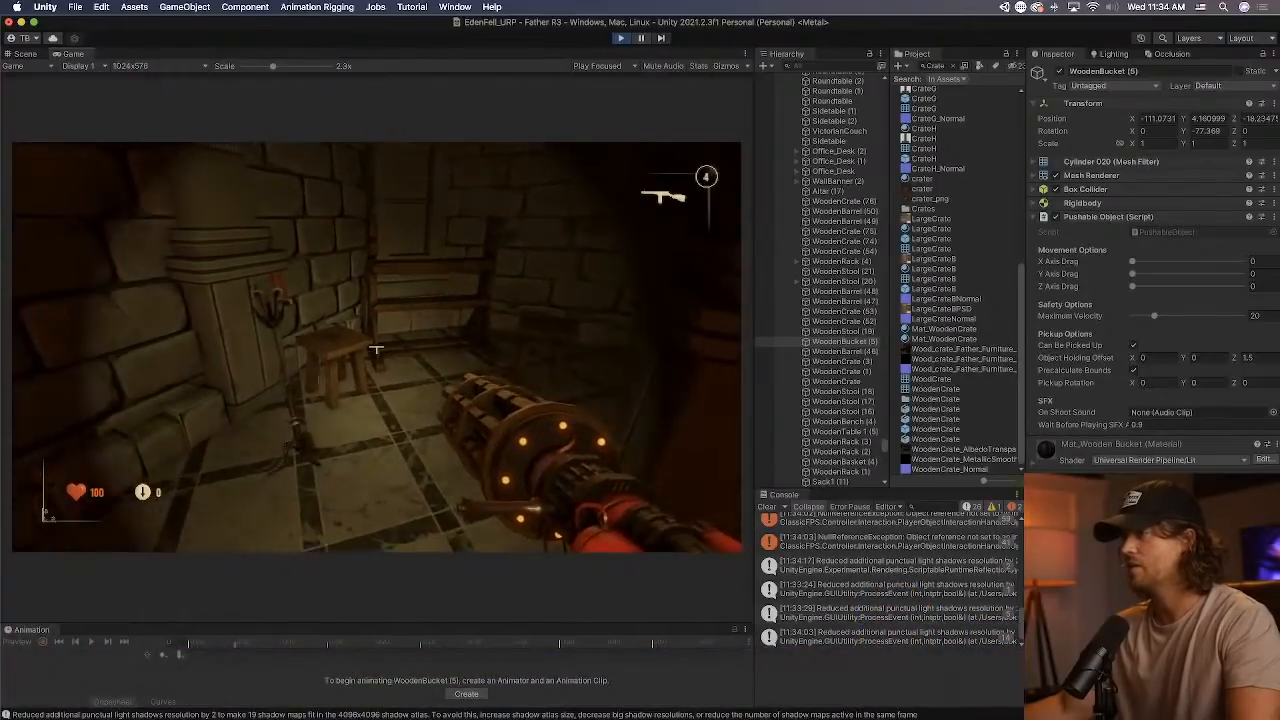
{"action": "key", "text": "e"}
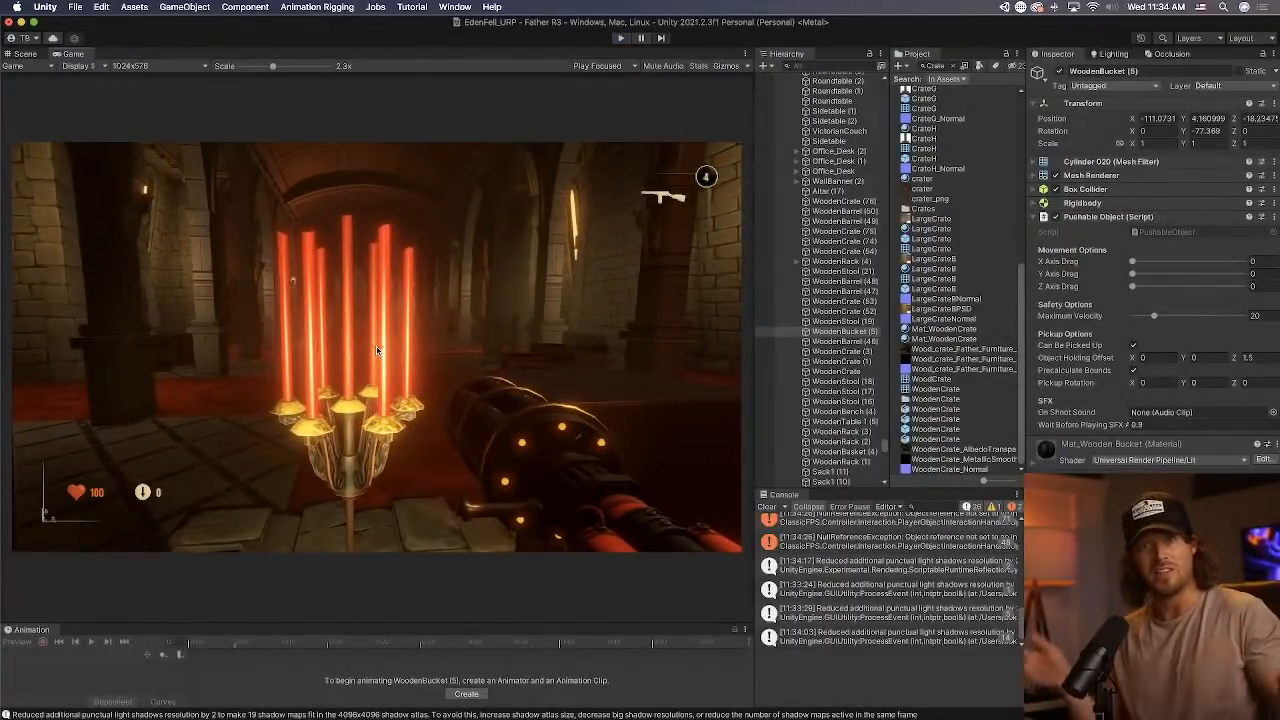
Stop play mode, return to the scene and clear the console.
{"action": "key", "text": "Escape"}
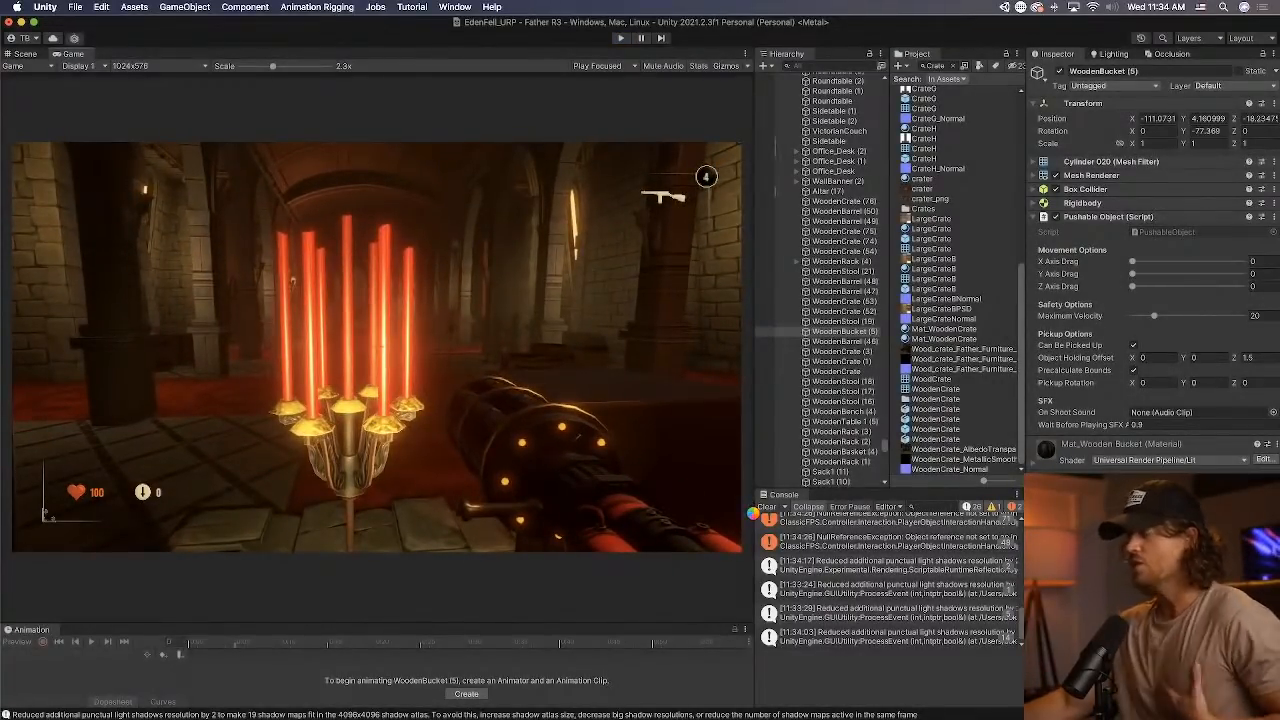
{"action": "key", "text": "super+p"}
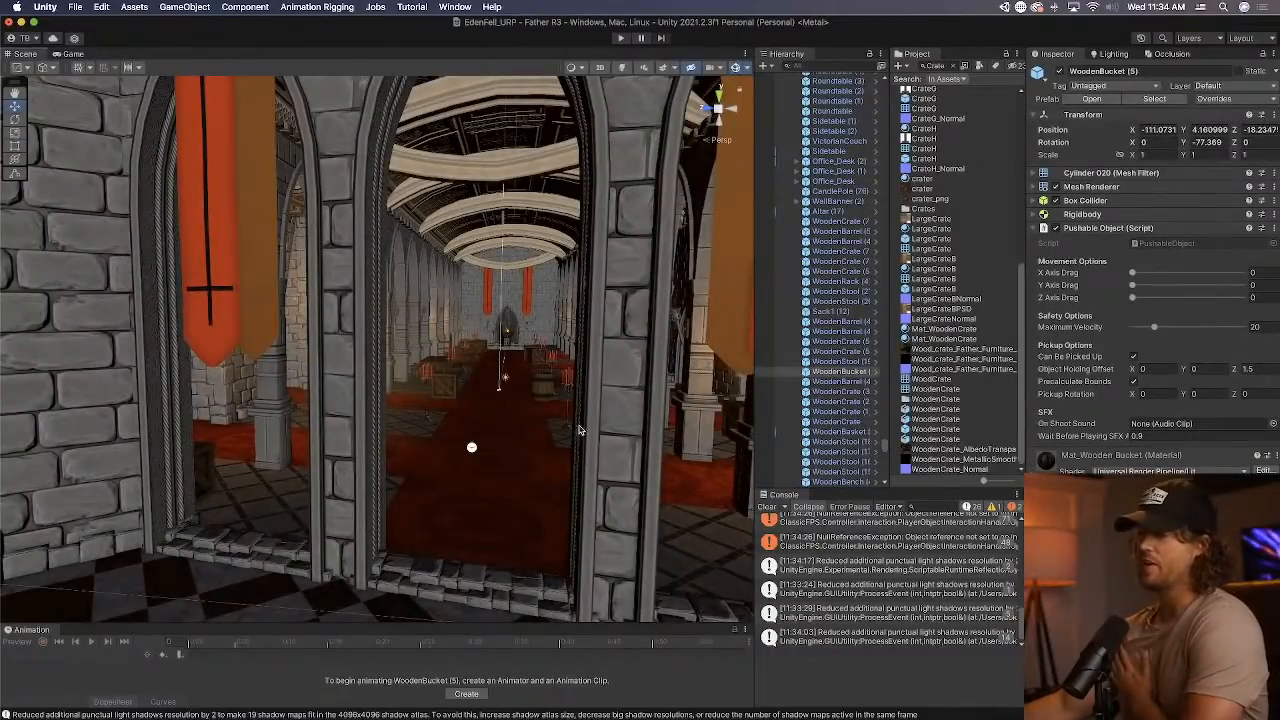
{"action": "left_click", "coordinate": [768, 508]}
Select the wooden barrel on the foyer's red carpet to check its components.
{"action": "mouse_move", "coordinate": [563, 447]}
{"action": "right_mouse_down"}
{"action": "mouse_move", "coordinate": [578, 424]}
{"action": "mouse_move", "coordinate": [584, 450]}
{"action": "right_mouse_up"}
{"action": "key", "text": "w"}
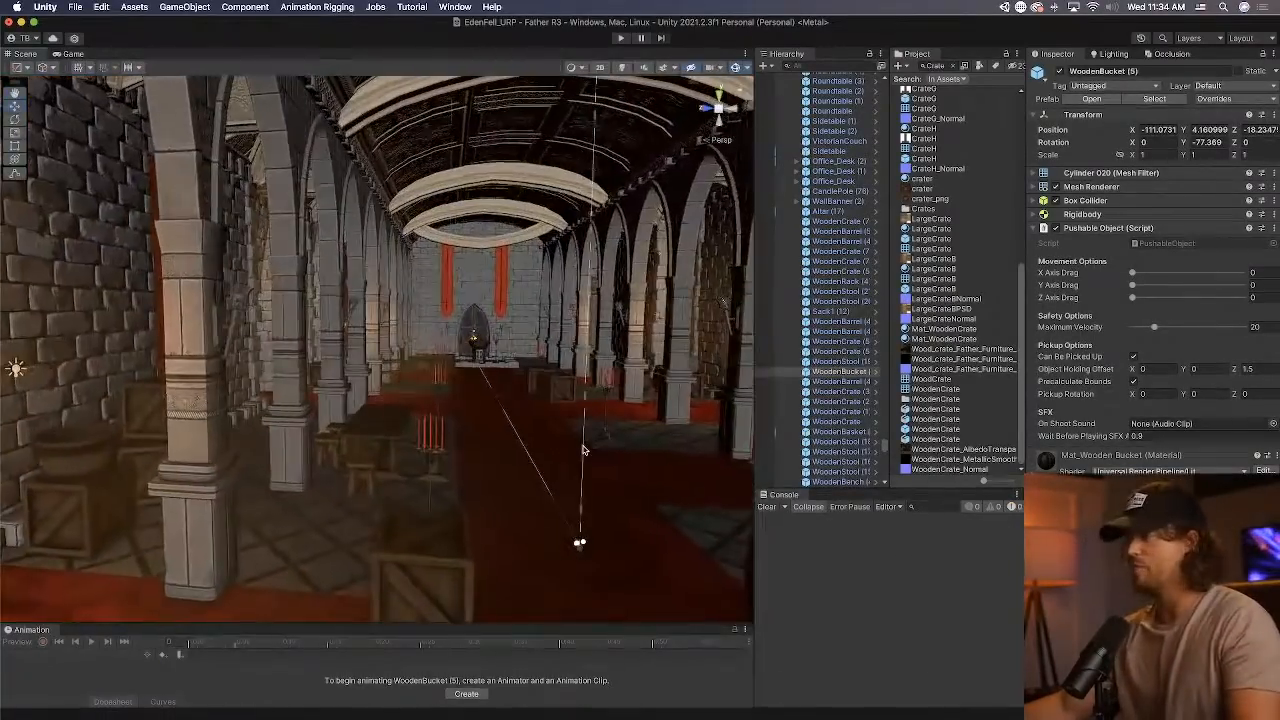
{"action": "right_click_drag", "start_coordinate": [487, 423], "coordinate": [511, 463]}
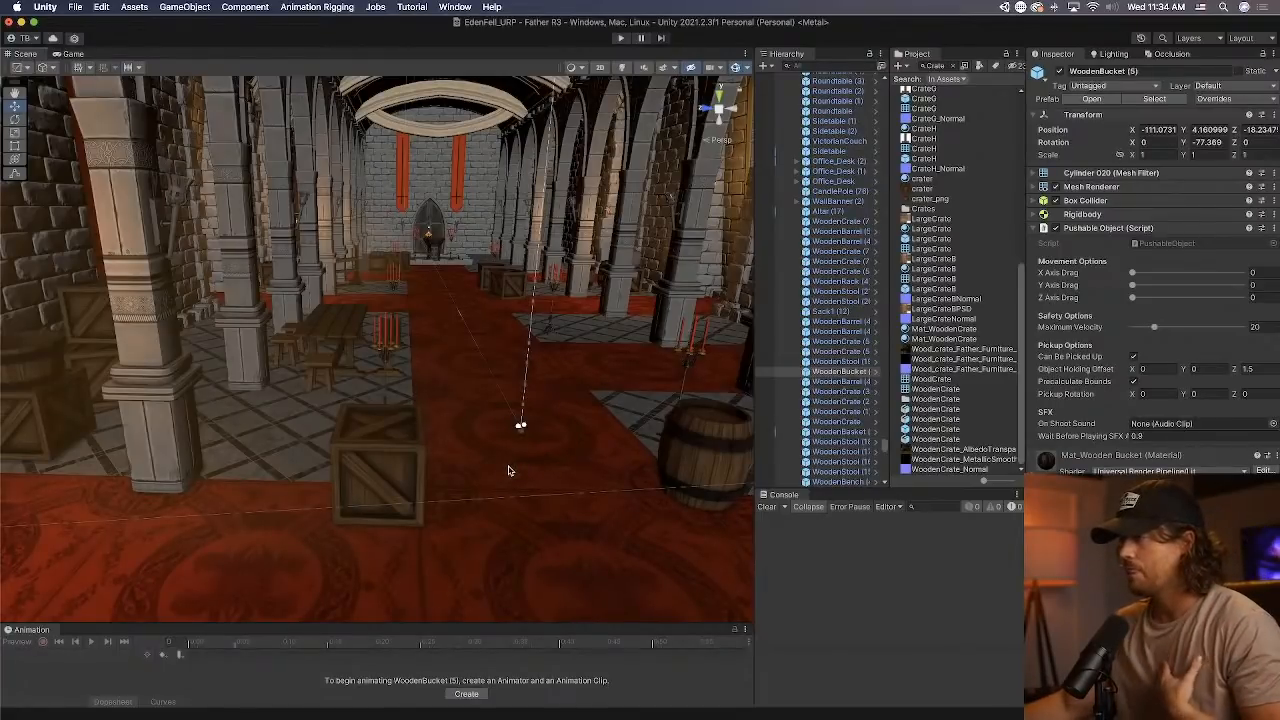
{"action": "left_click", "coordinate": [751, 432]}
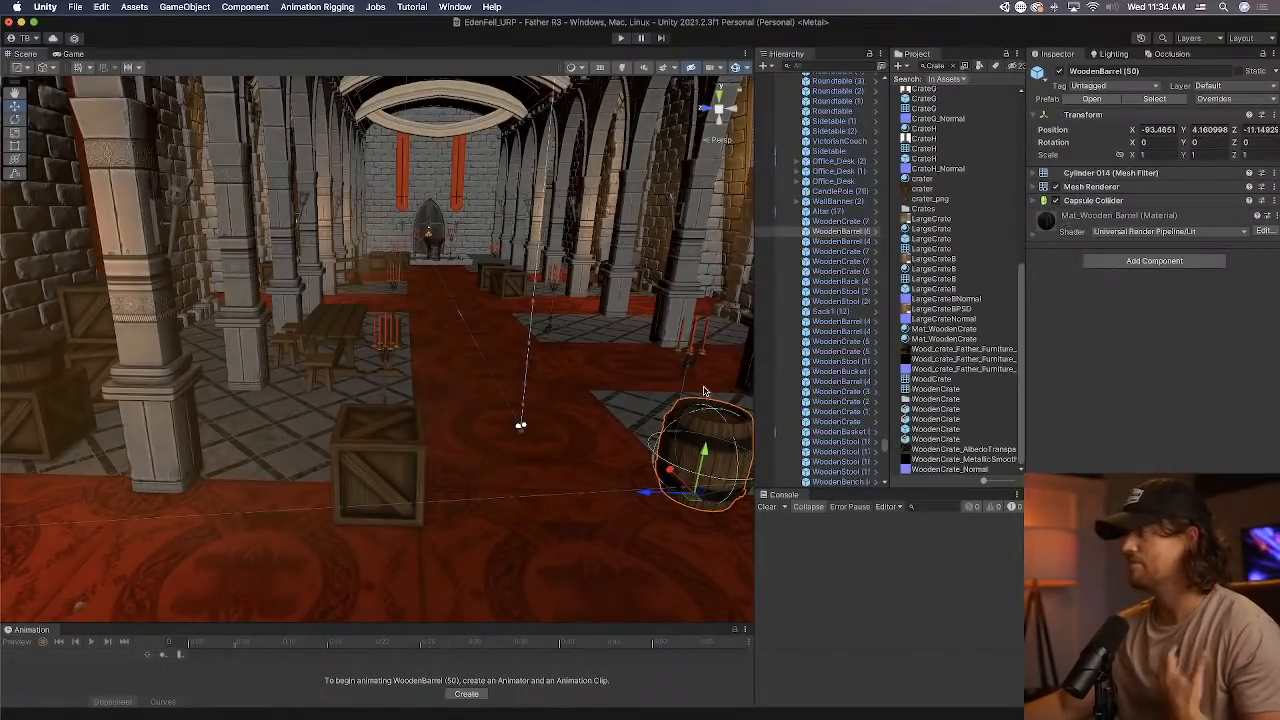
{"action": "key", "text": "f"}
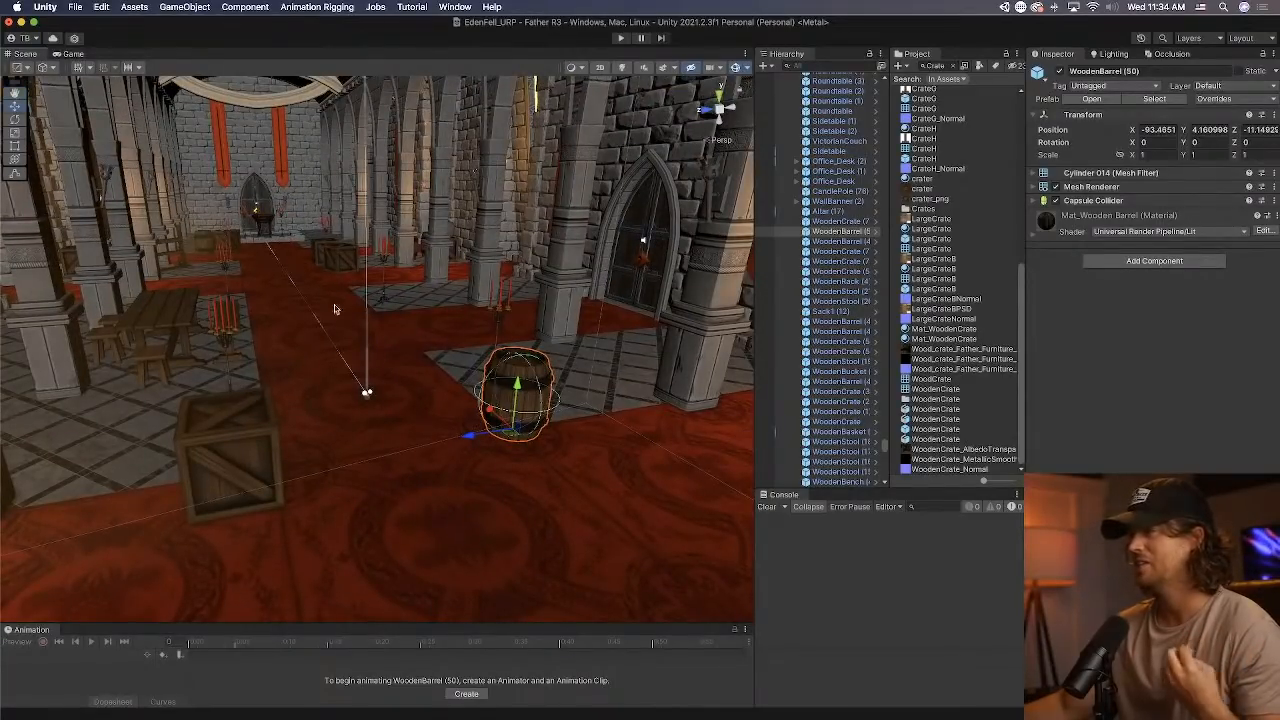
Try to select the wooden furniture at the far side of the hall behind the long table.
{"action": "left_click", "coordinate": [200, 244]}
{"action": "left_click", "coordinate": [204, 247]}
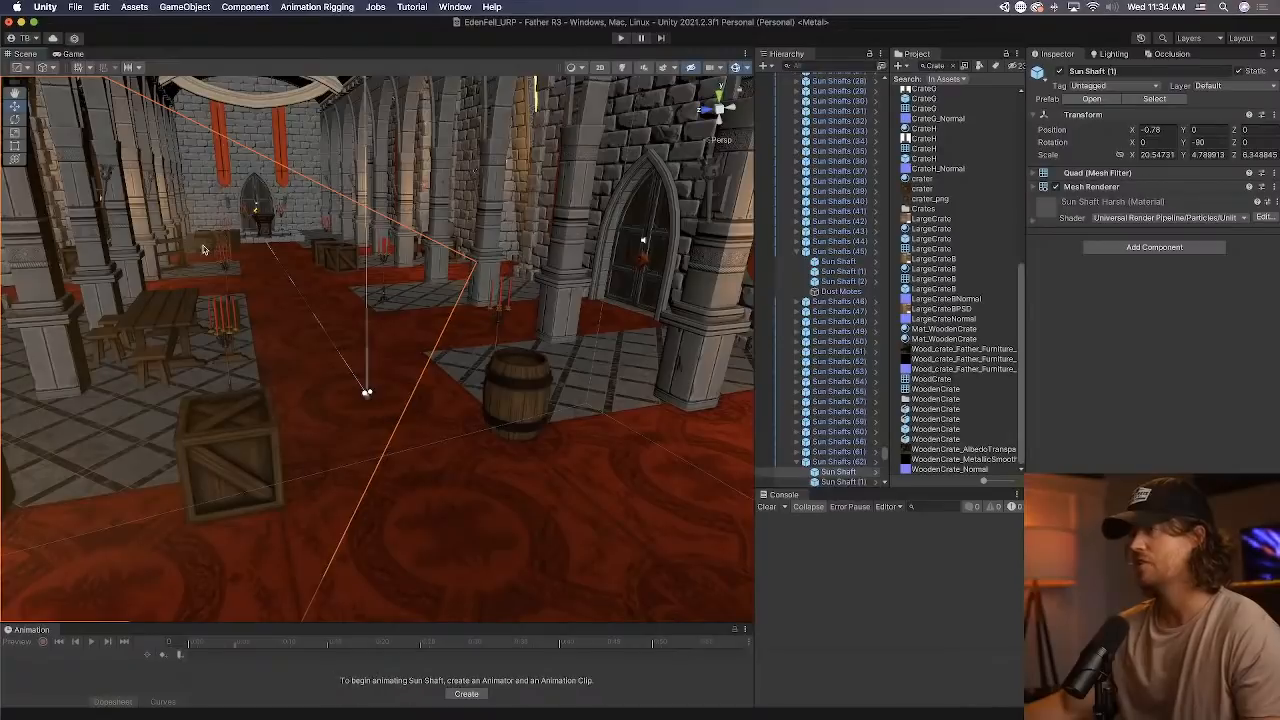
{"action": "left_click", "coordinate": [204, 250]}
{"action": "left_click", "coordinate": [204, 250]}
{"action": "left_click", "coordinate": [204, 250]}
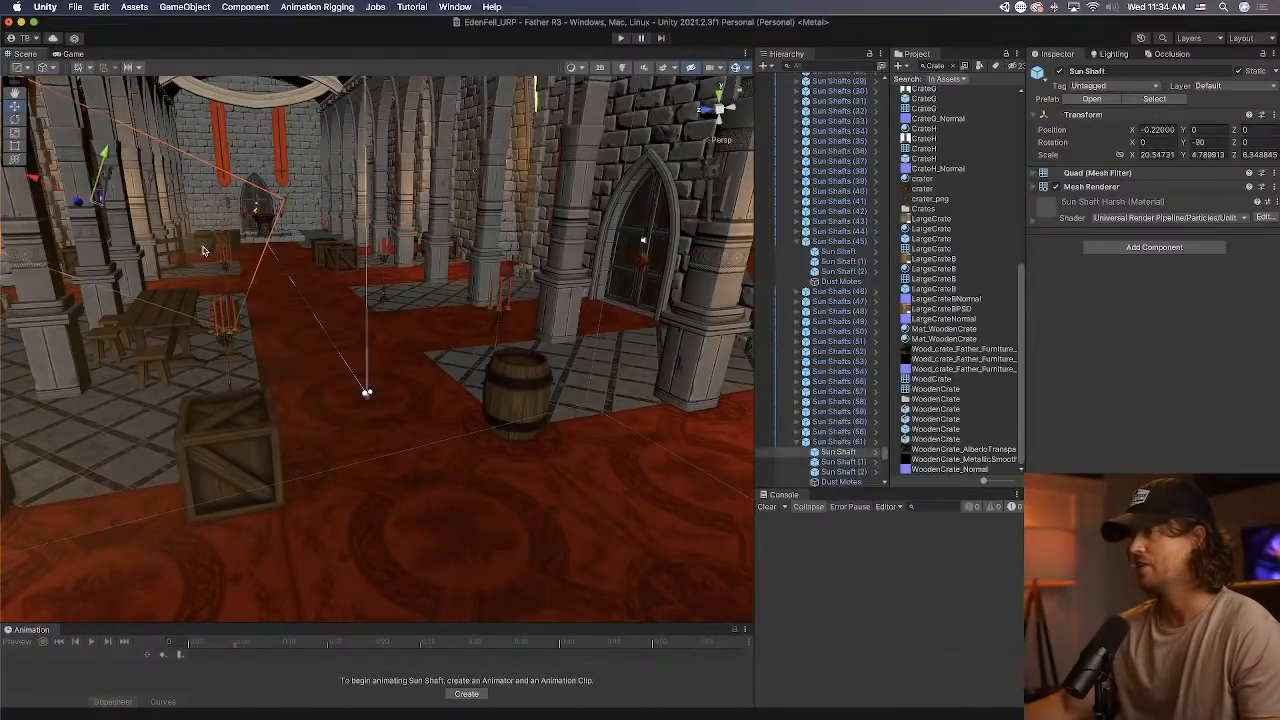
{"action": "left_click", "coordinate": [203, 250]}
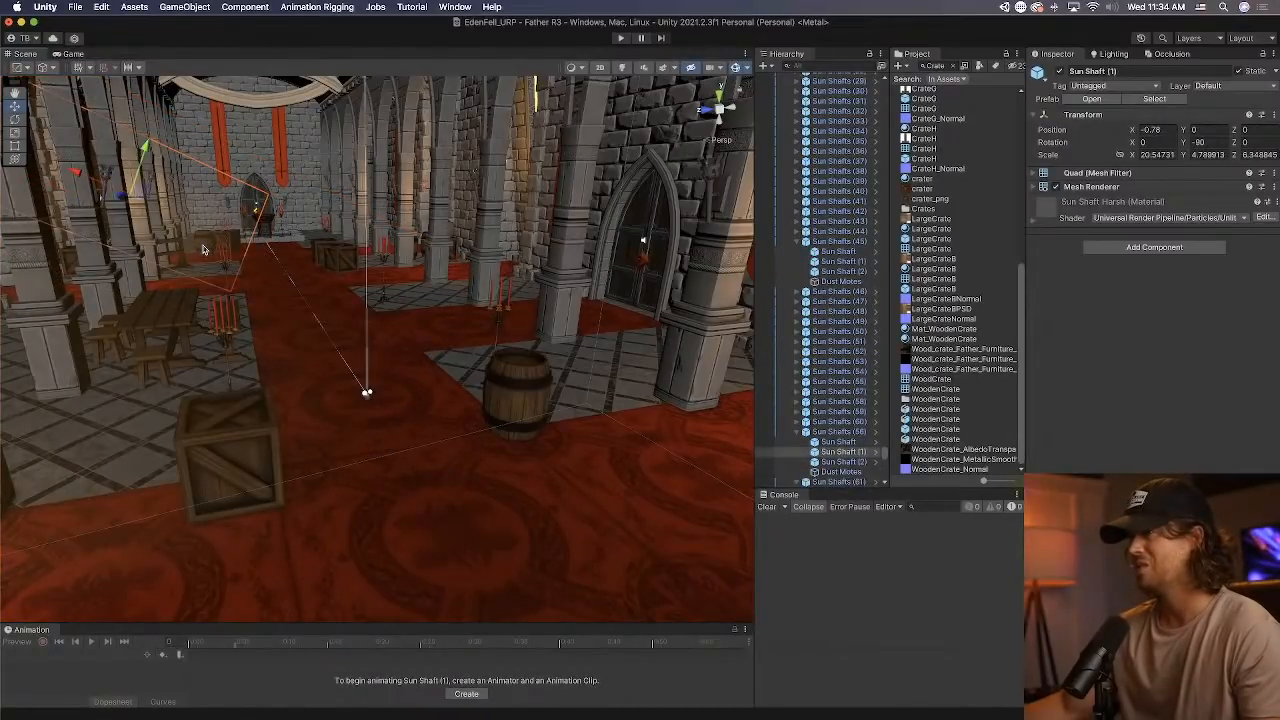
Replace the Capsule Collider on the wooden barrel beside the foyer carpet with a Box Collider.
{"action": "left_click", "coordinate": [514, 378]}
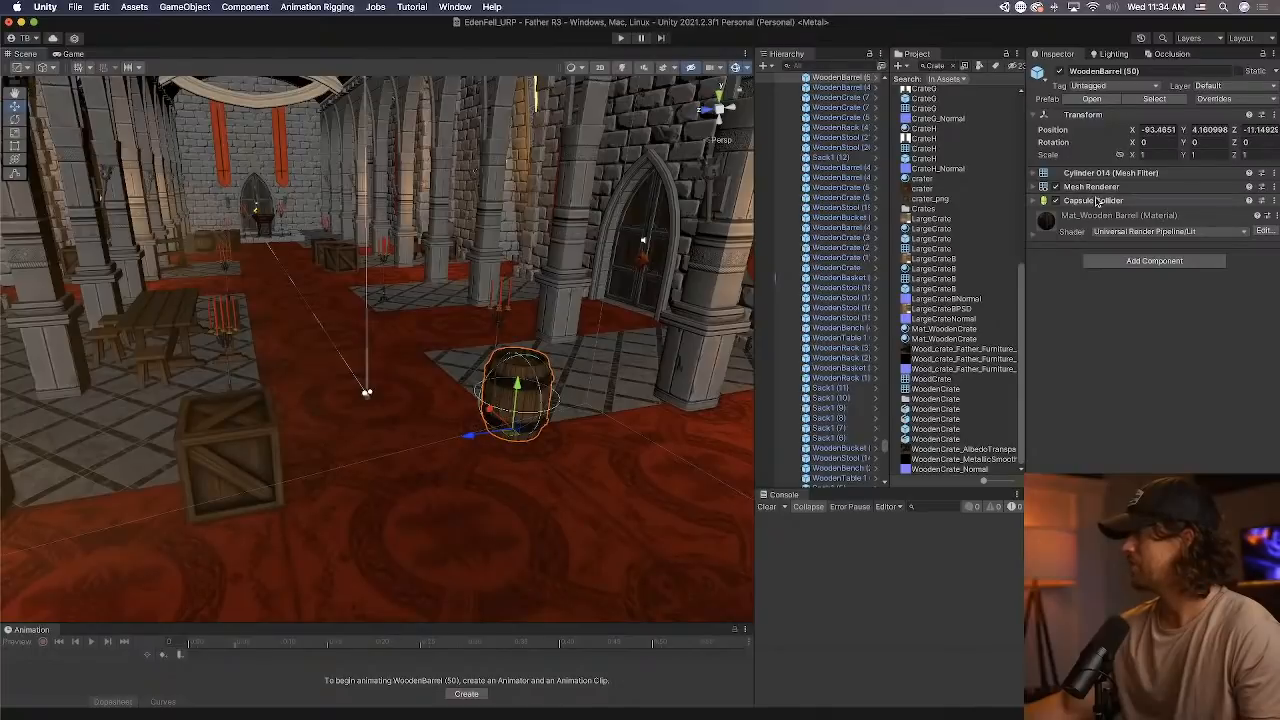
{"action": "right_click", "coordinate": [1144, 201]}
{"action": "left_click", "coordinate": [1104, 241]}
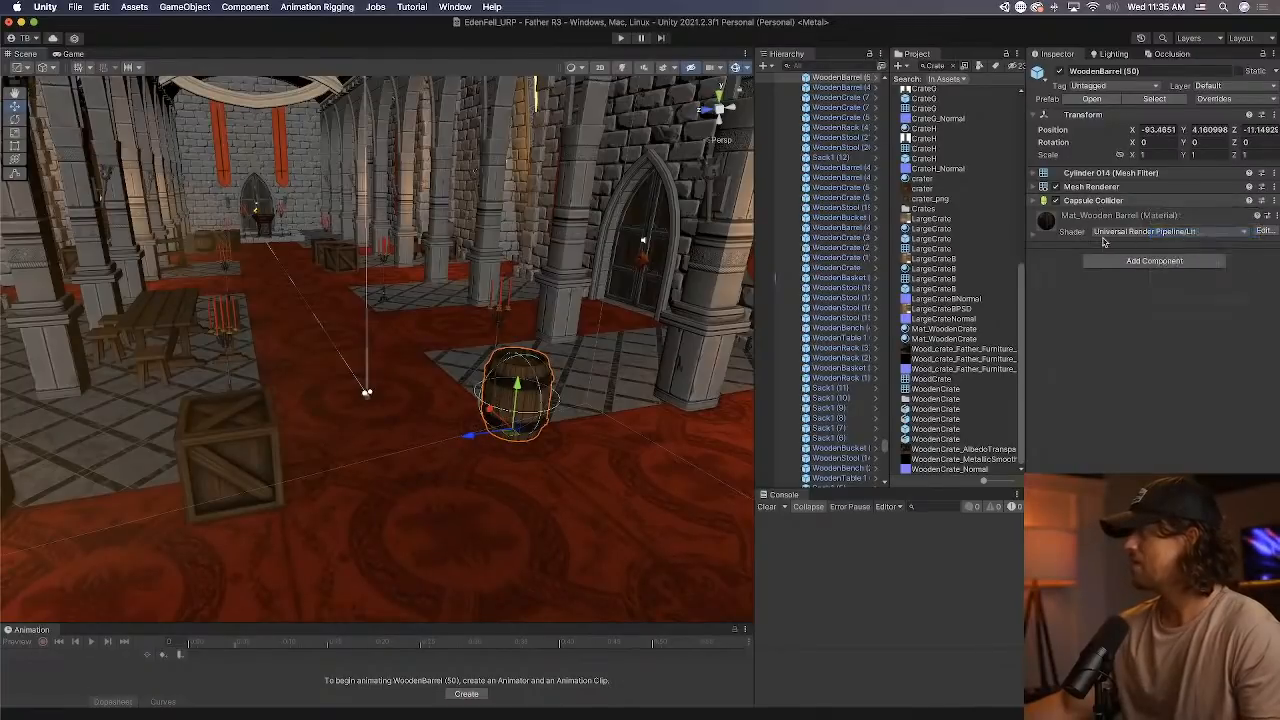
{"action": "left_click", "coordinate": [1140, 261]}
{"action": "type", "text": "b"}
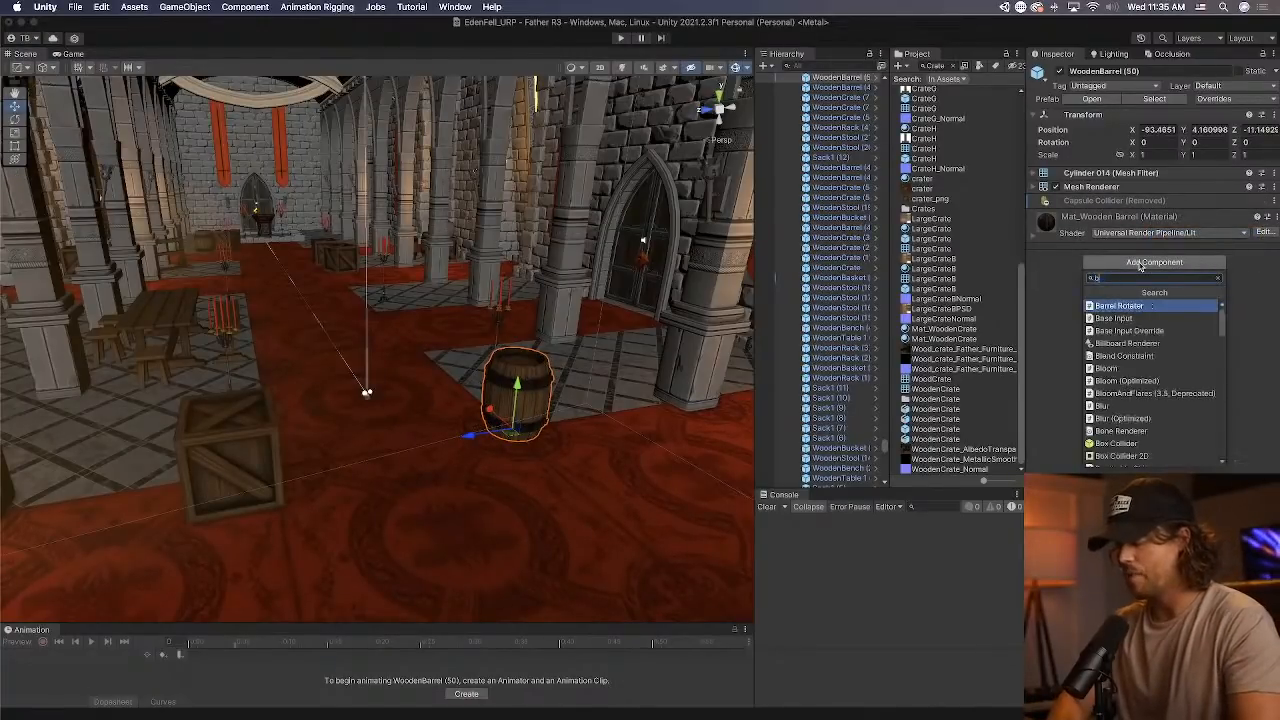
{"action": "type", "text": "ox"}
{"action": "key", "text": "Return"}
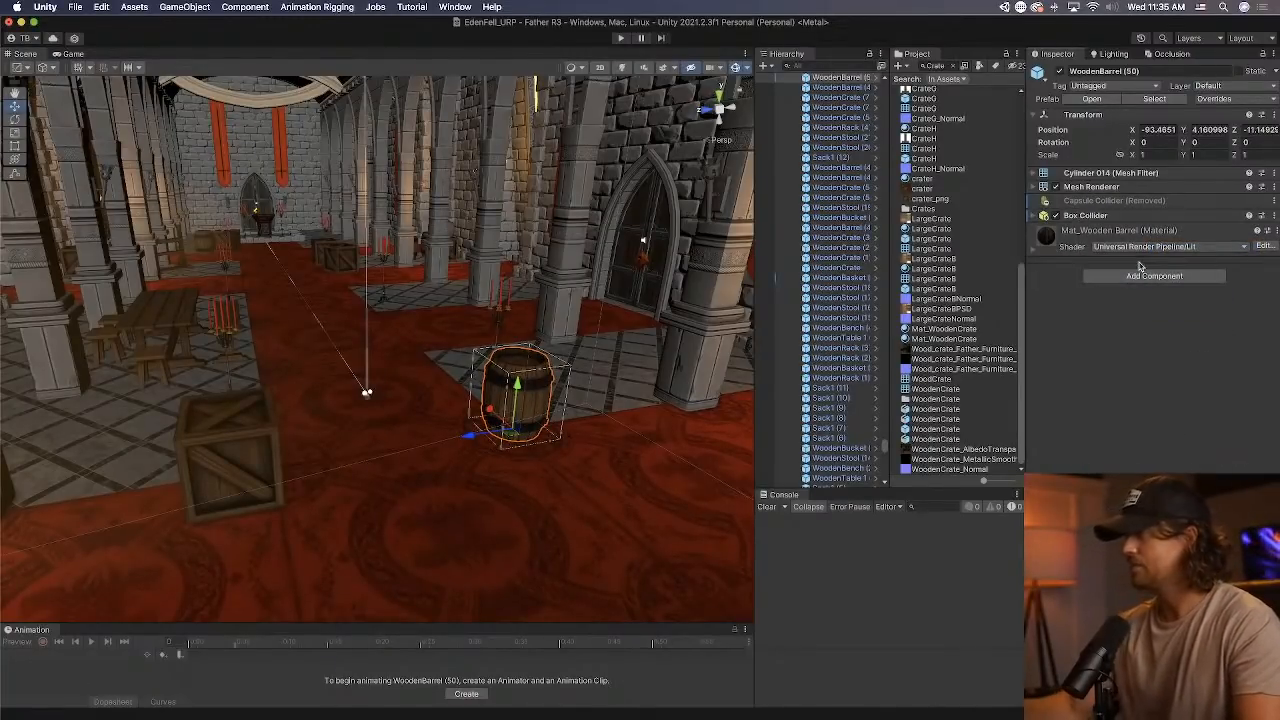
Add a Rigidbody component to the wooden barrel beside the foyer carpet.
{"action": "left_click", "coordinate": [1117, 215]}
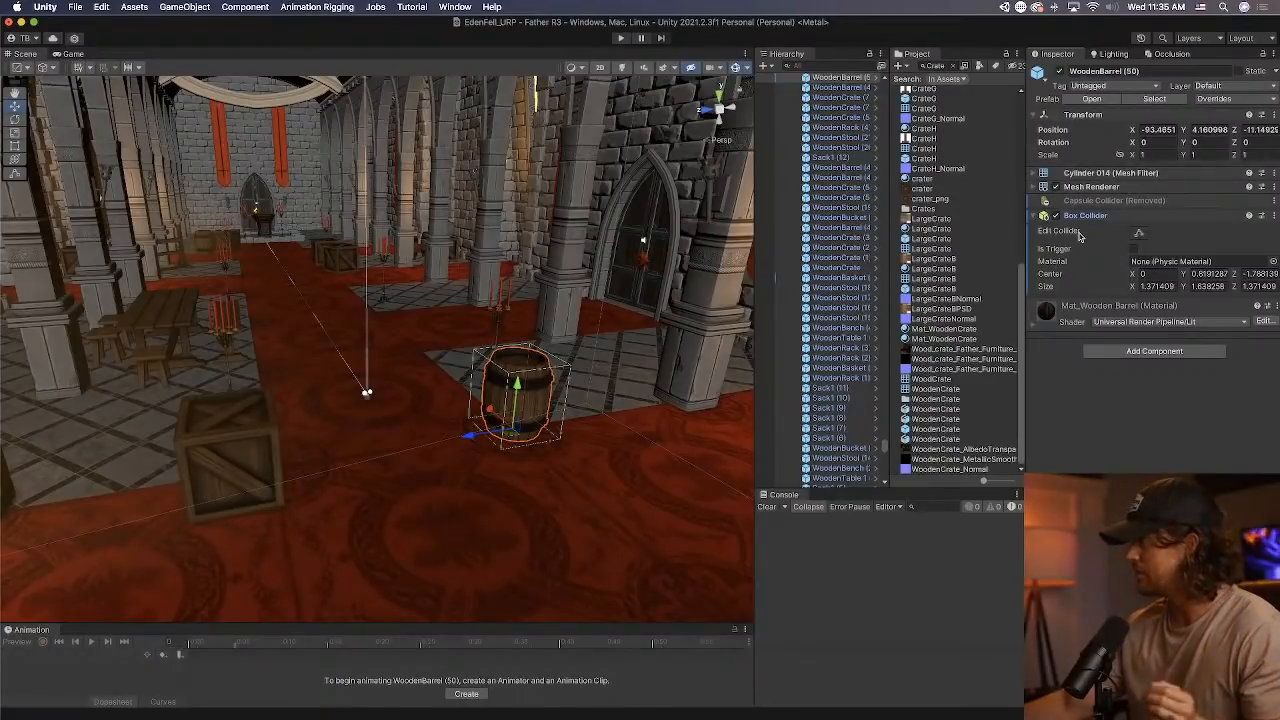
{"action": "left_click", "coordinate": [1156, 351]}
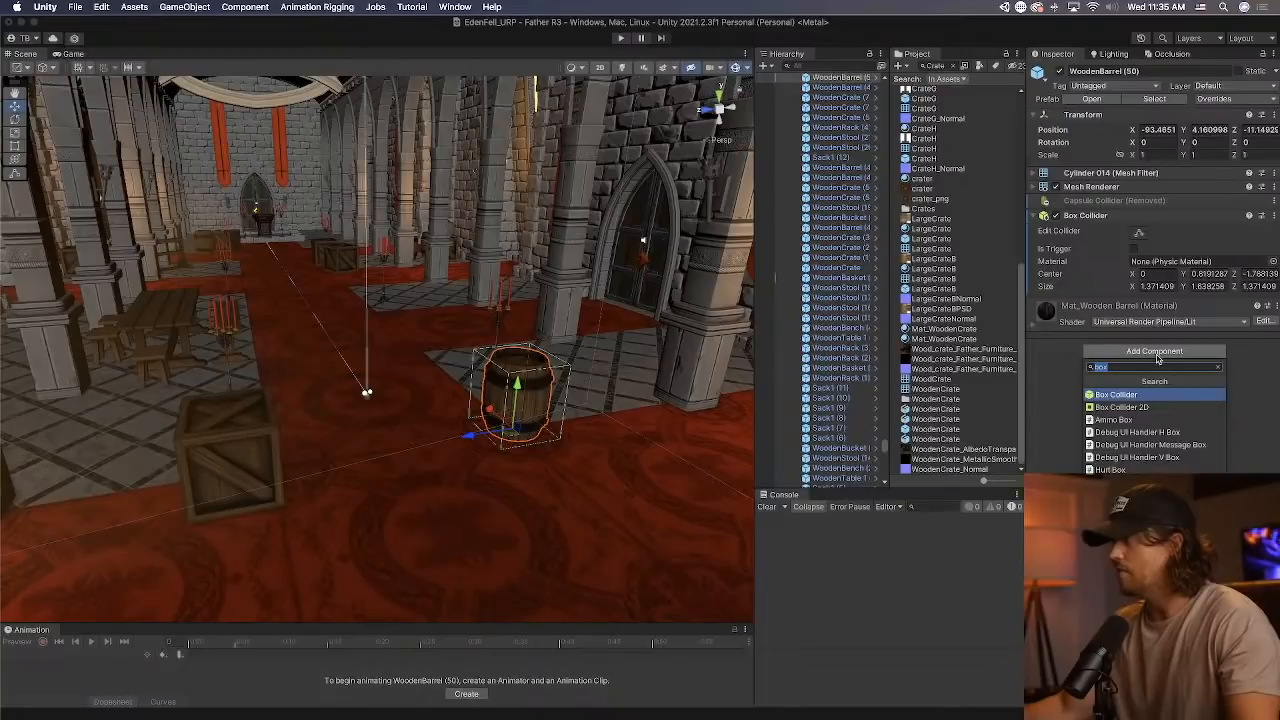
{"action": "left_click", "coordinate": [1241, 355]}
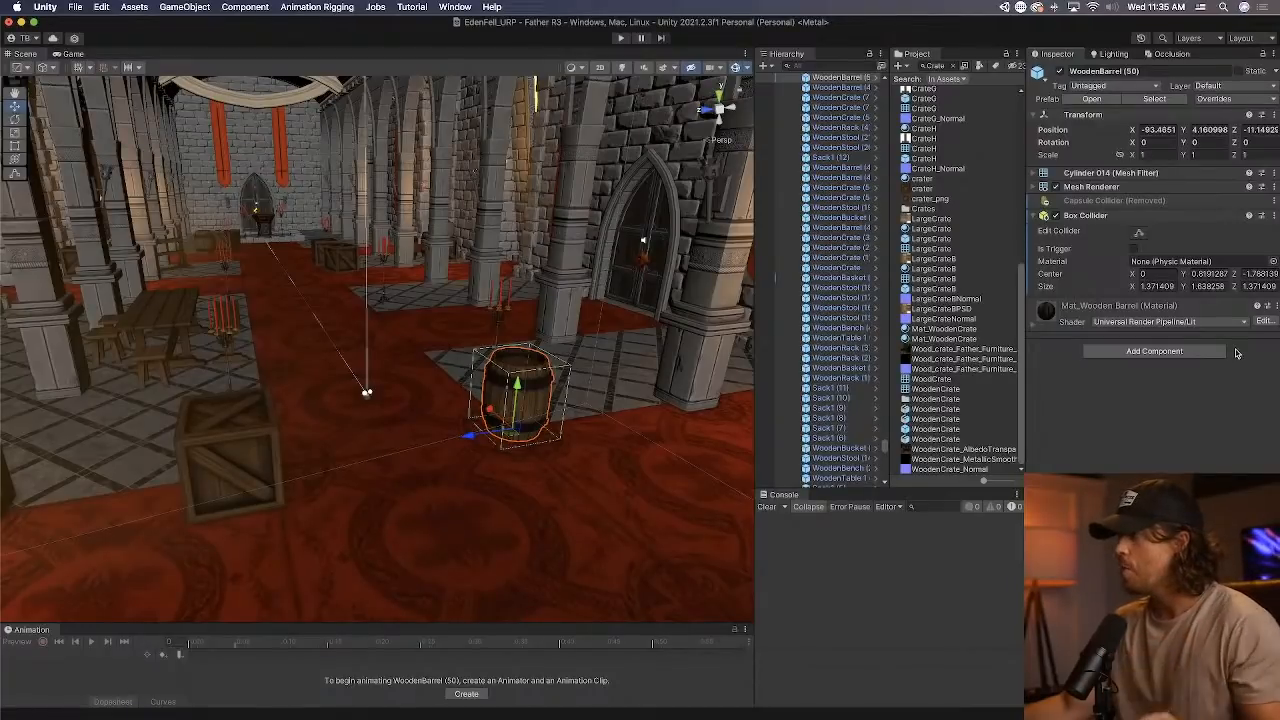
{"action": "left_click", "coordinate": [1208, 358]}
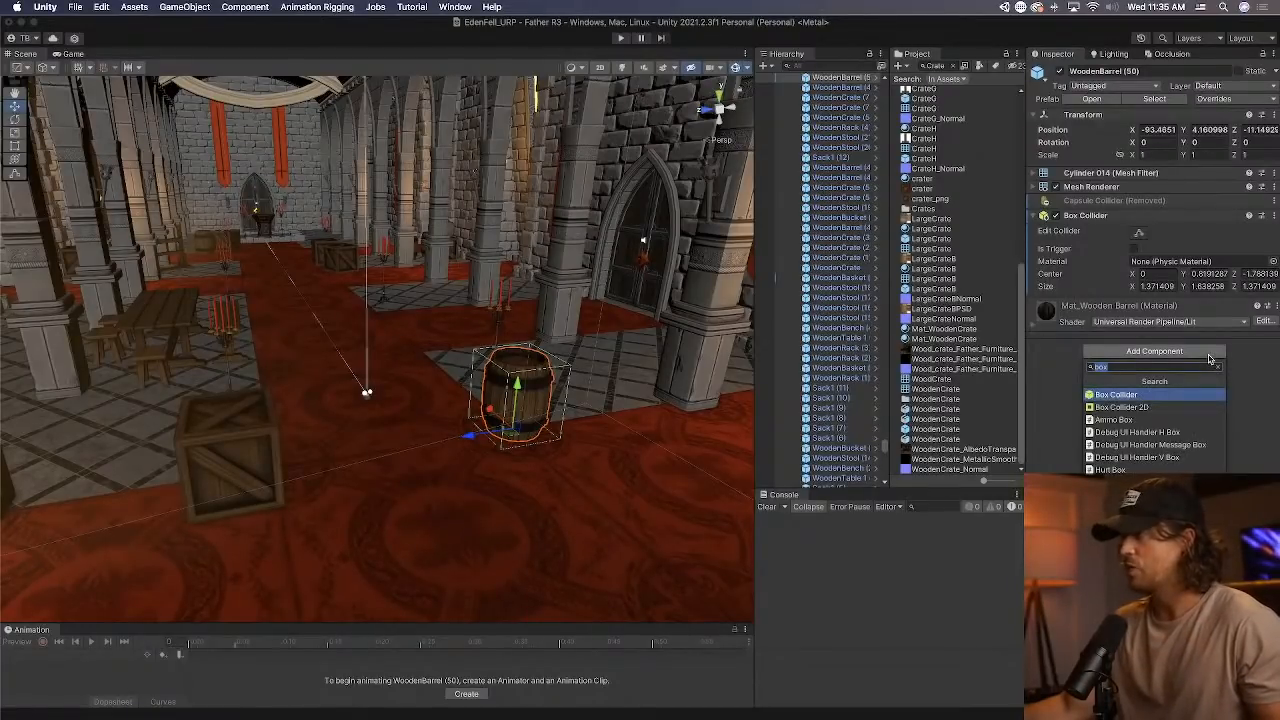
{"action": "type", "text": "rig"}
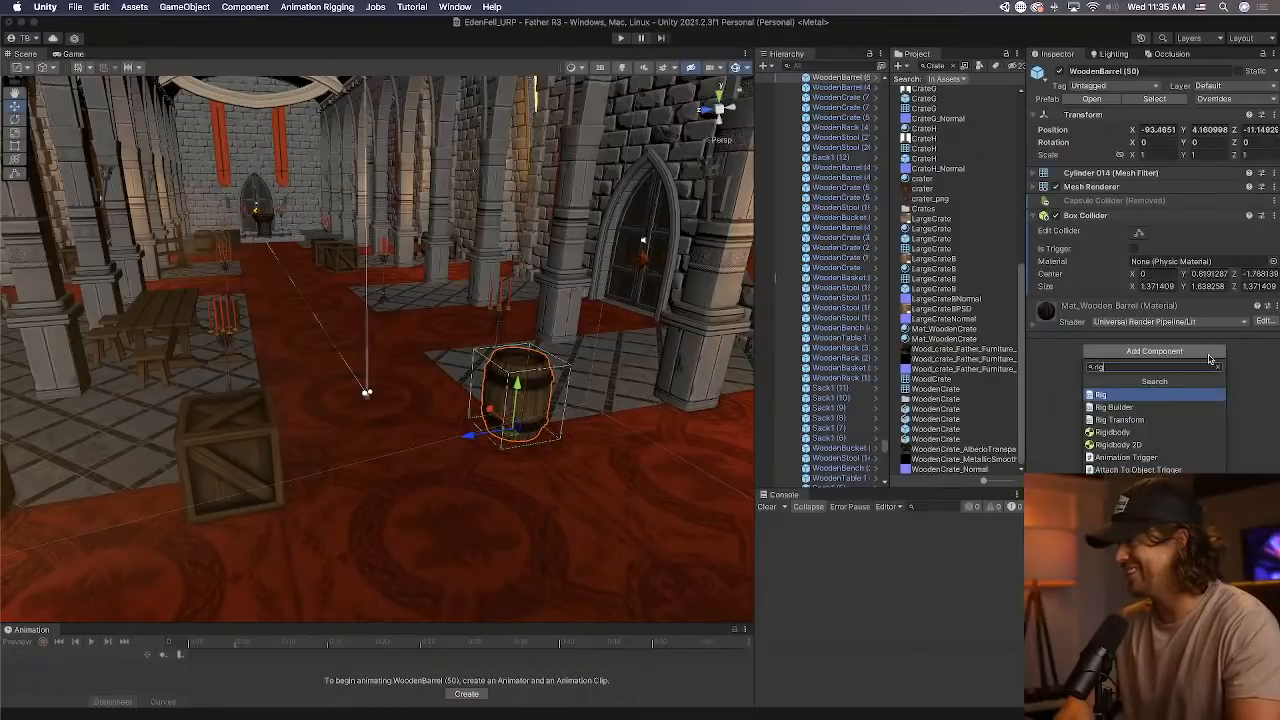
{"action": "type", "text": "i"}
{"action": "key", "text": "Return"}
Review the barrel's Rigidbody settings, including its mass, and collapse its Box Collider and Rigidbody components.
{"action": "left_click", "coordinate": [1152, 286]}
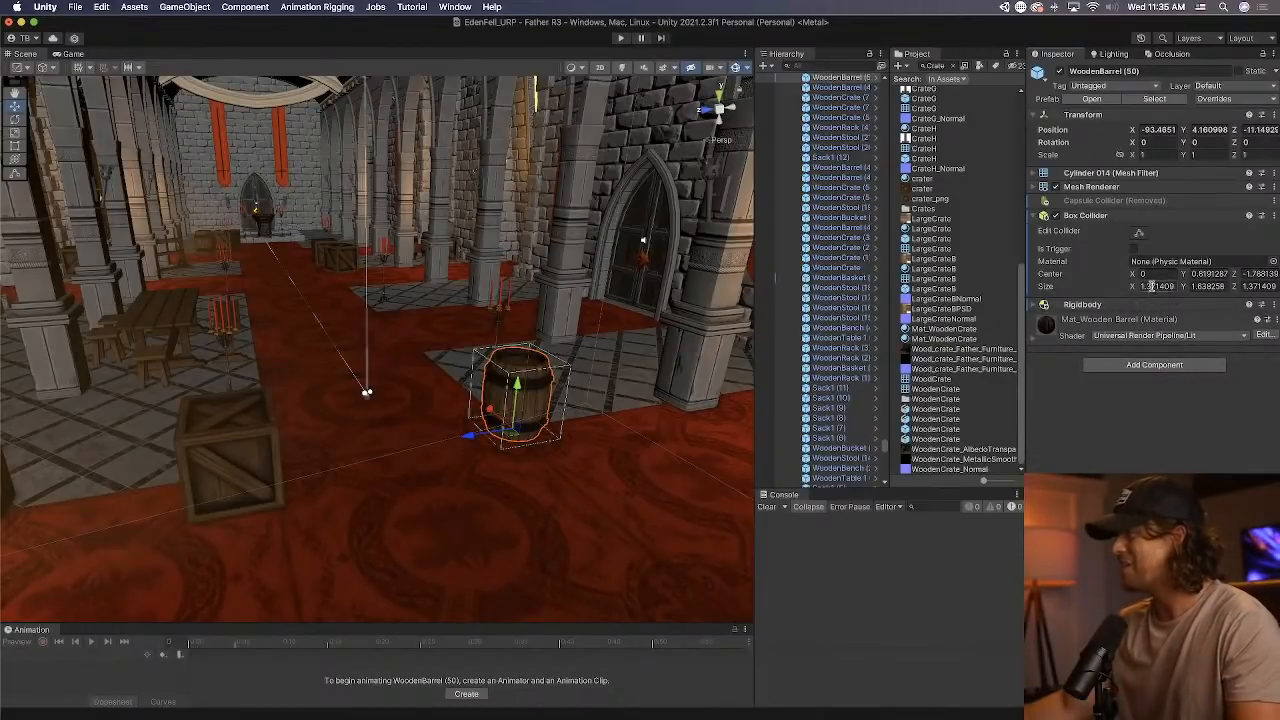
{"action": "left_click", "coordinate": [1147, 305]}
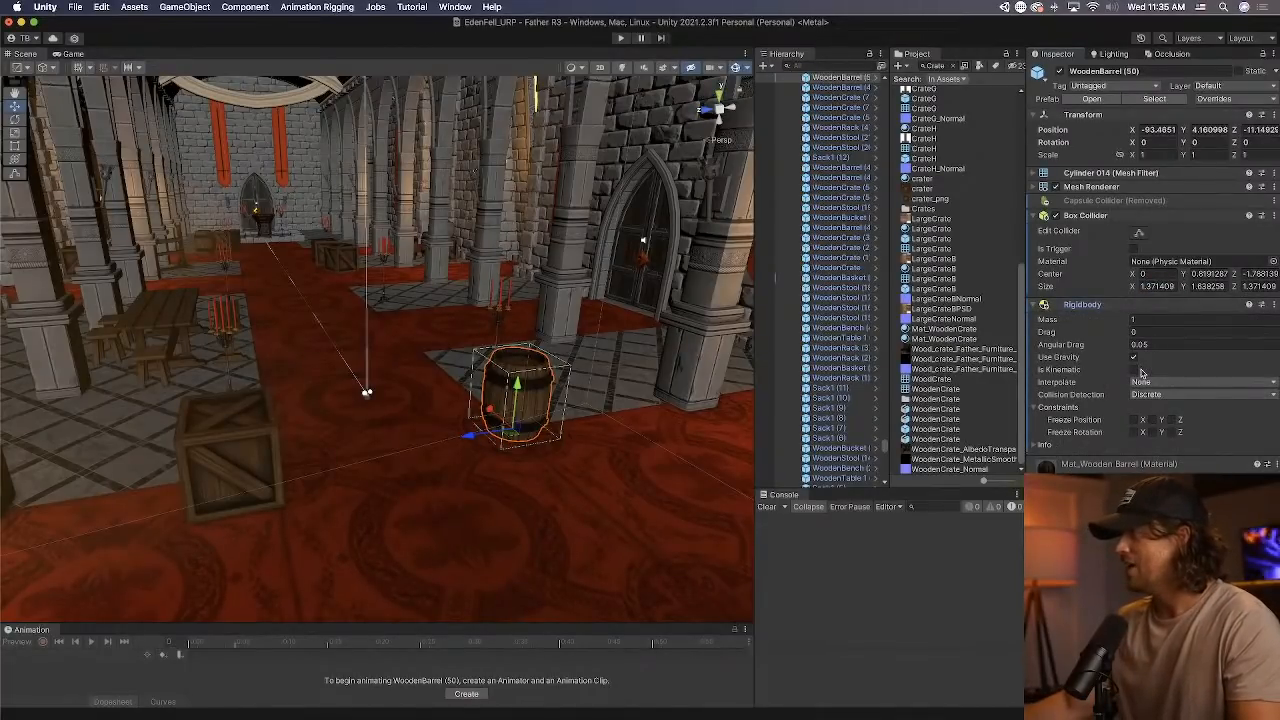
{"action": "left_click", "coordinate": [1175, 321]}
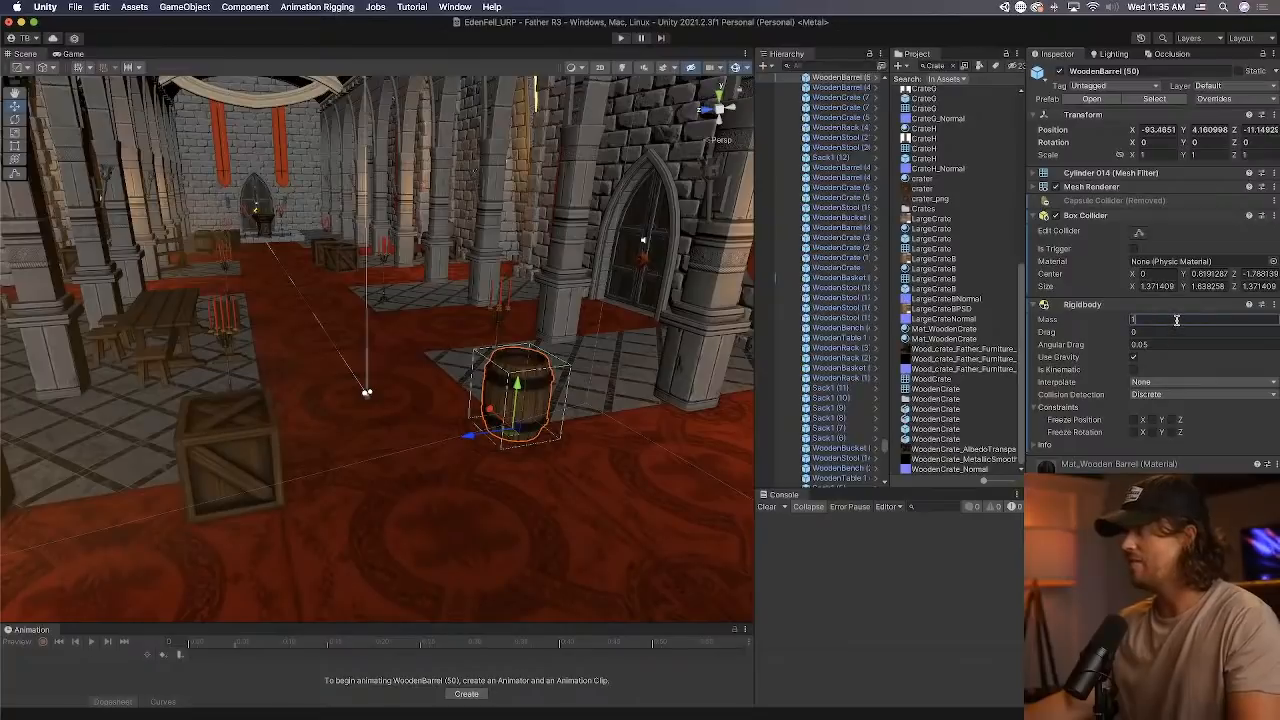
{"action": "left_click", "coordinate": [1110, 216]}
{"action": "left_click", "coordinate": [1110, 229]}
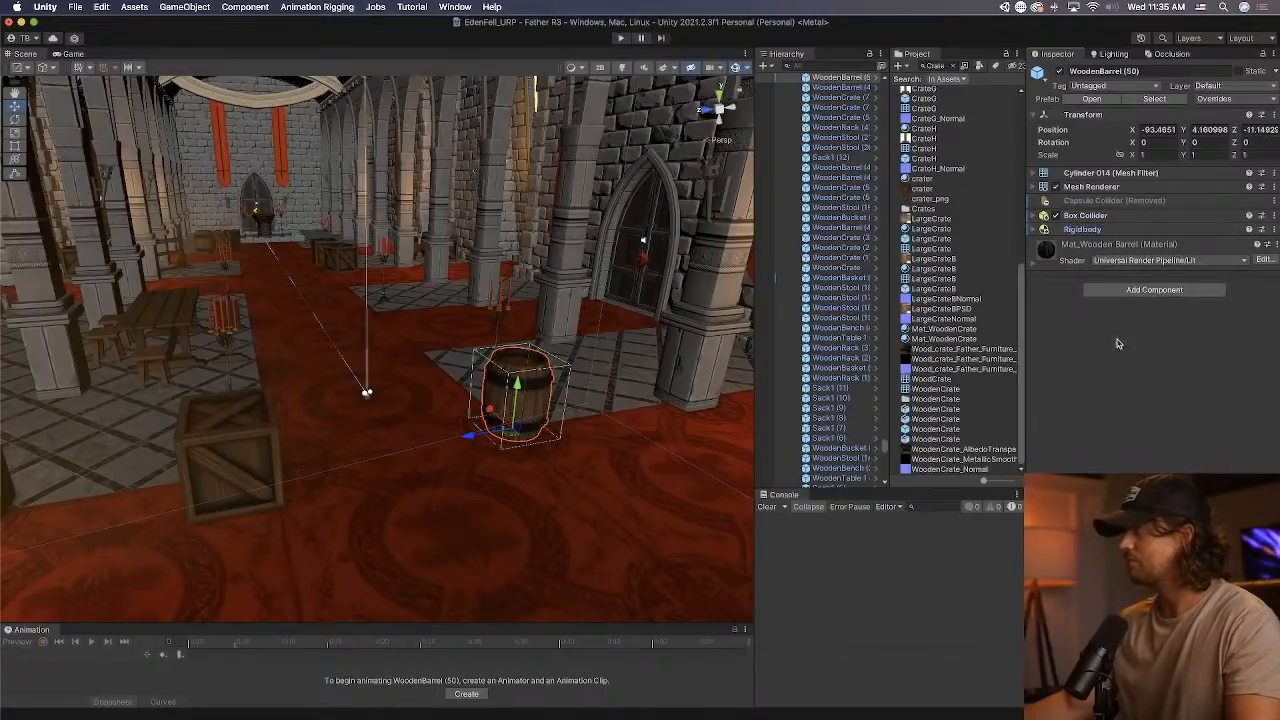
Add the Pushable Object script to the barrel with Can Be Picked Up enabled, and apply all overrides to its prefab.
{"action": "left_click", "coordinate": [1133, 290]}
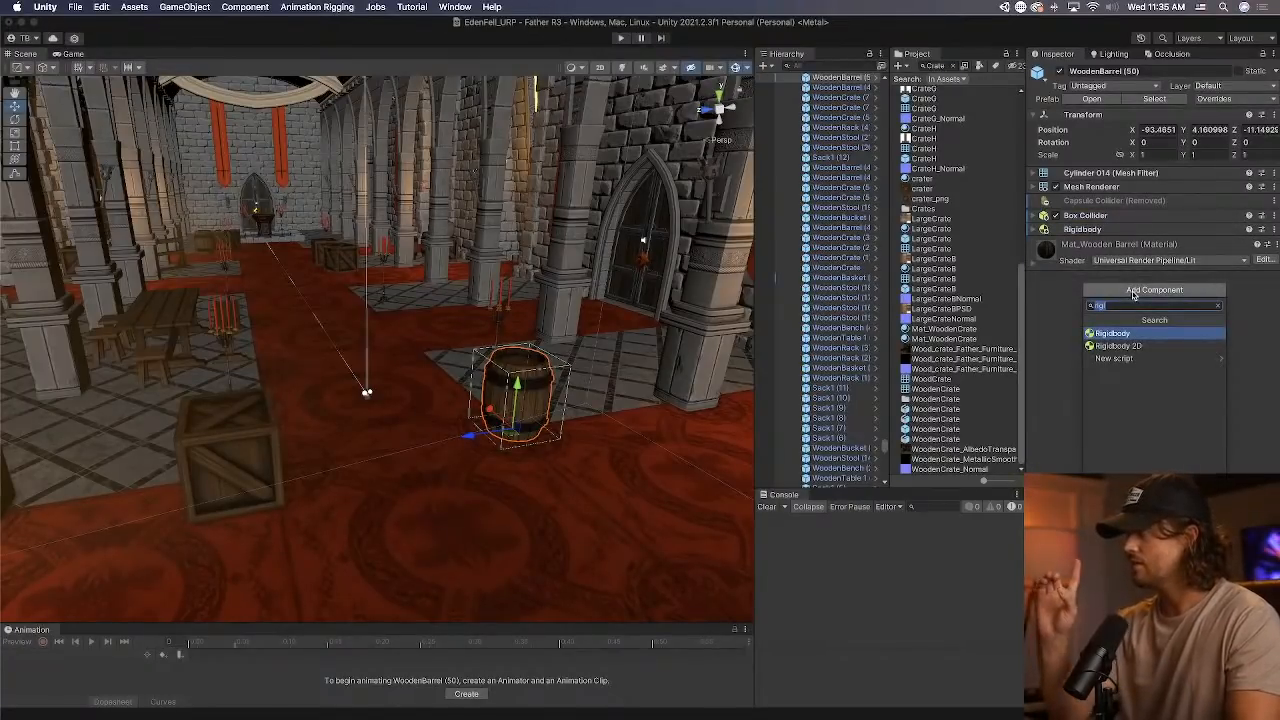
{"action": "type", "text": "push"}
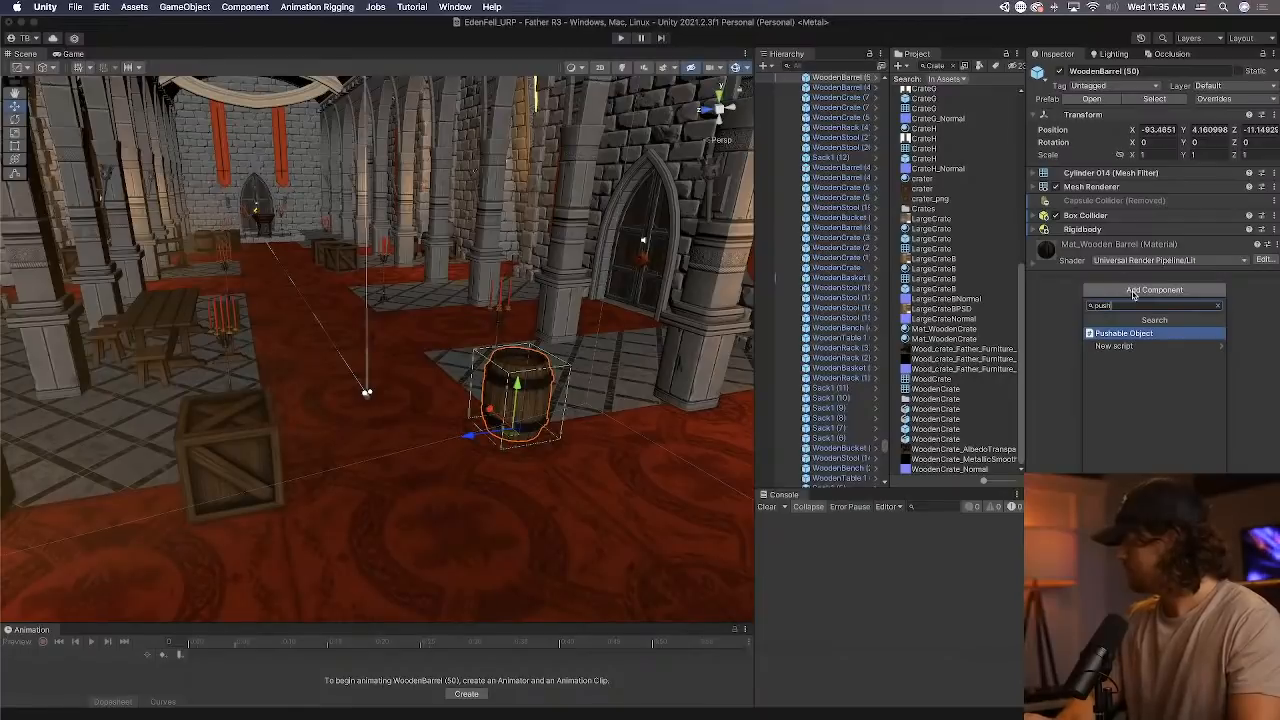
{"action": "key", "text": "Return"}
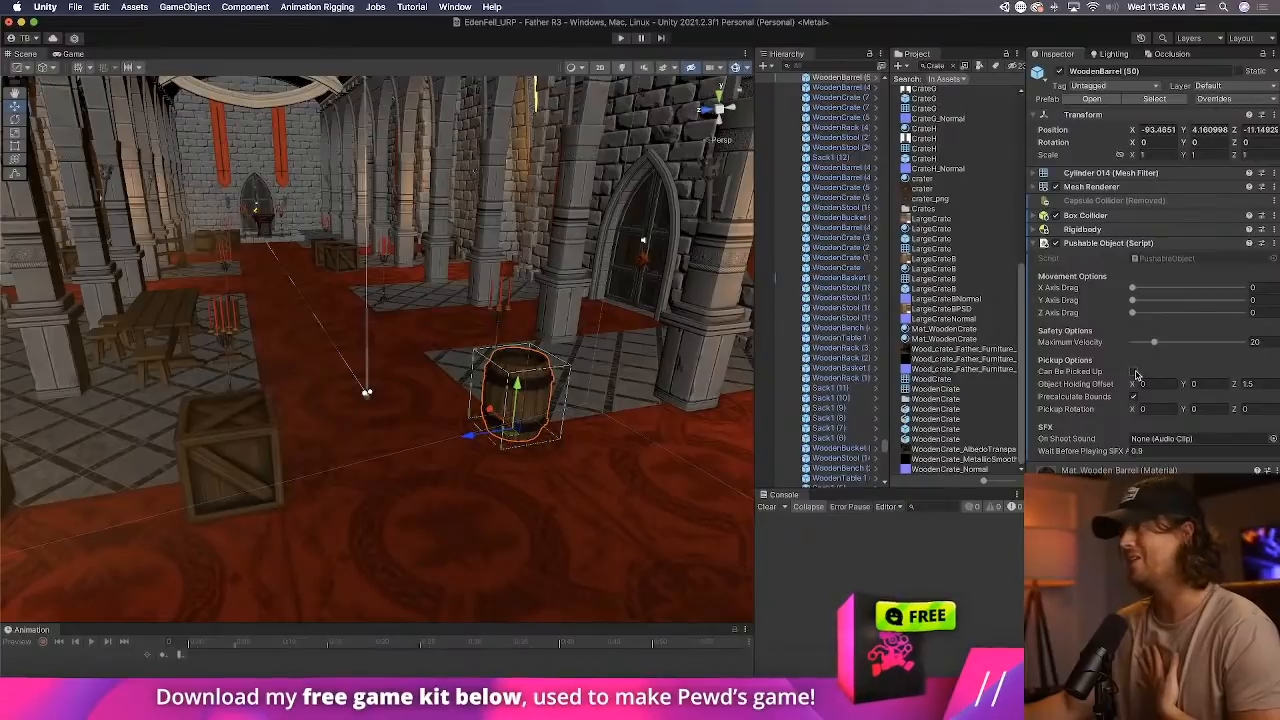
{"action": "left_click", "coordinate": [1108, 243]}
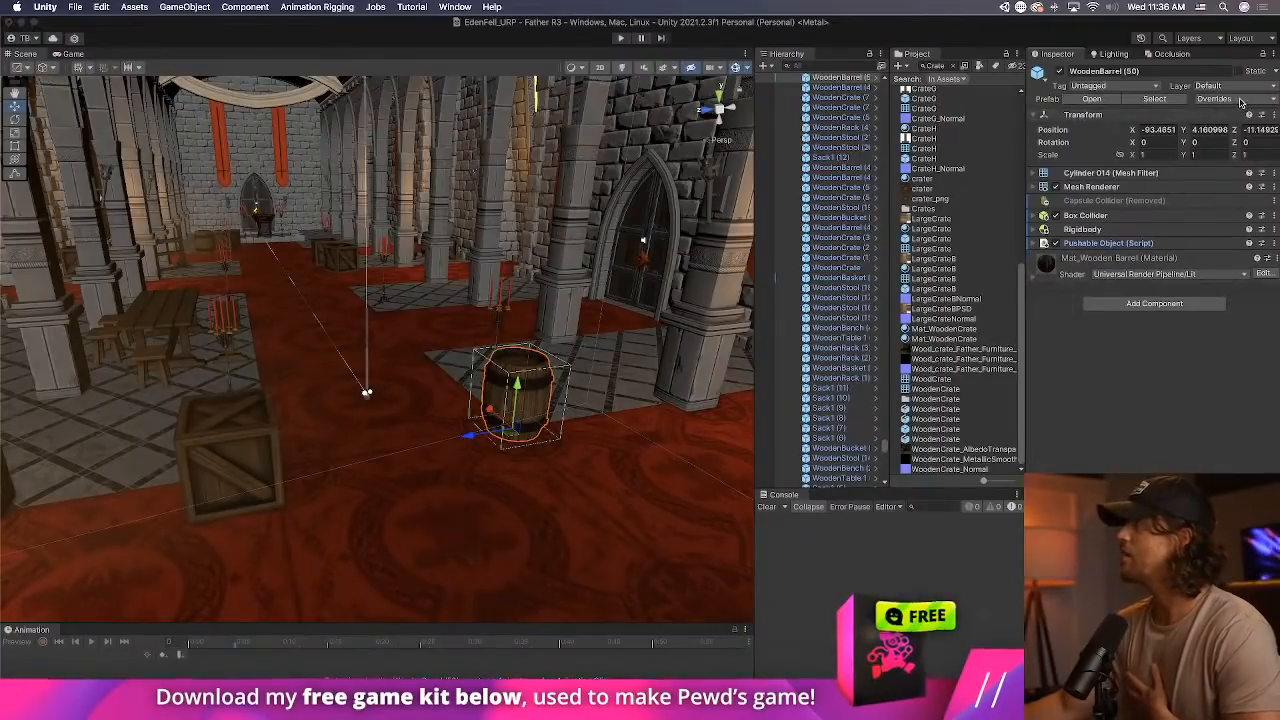
{"action": "left_click", "coordinate": [1234, 99]}
{"action": "left_click", "coordinate": [1250, 230]}
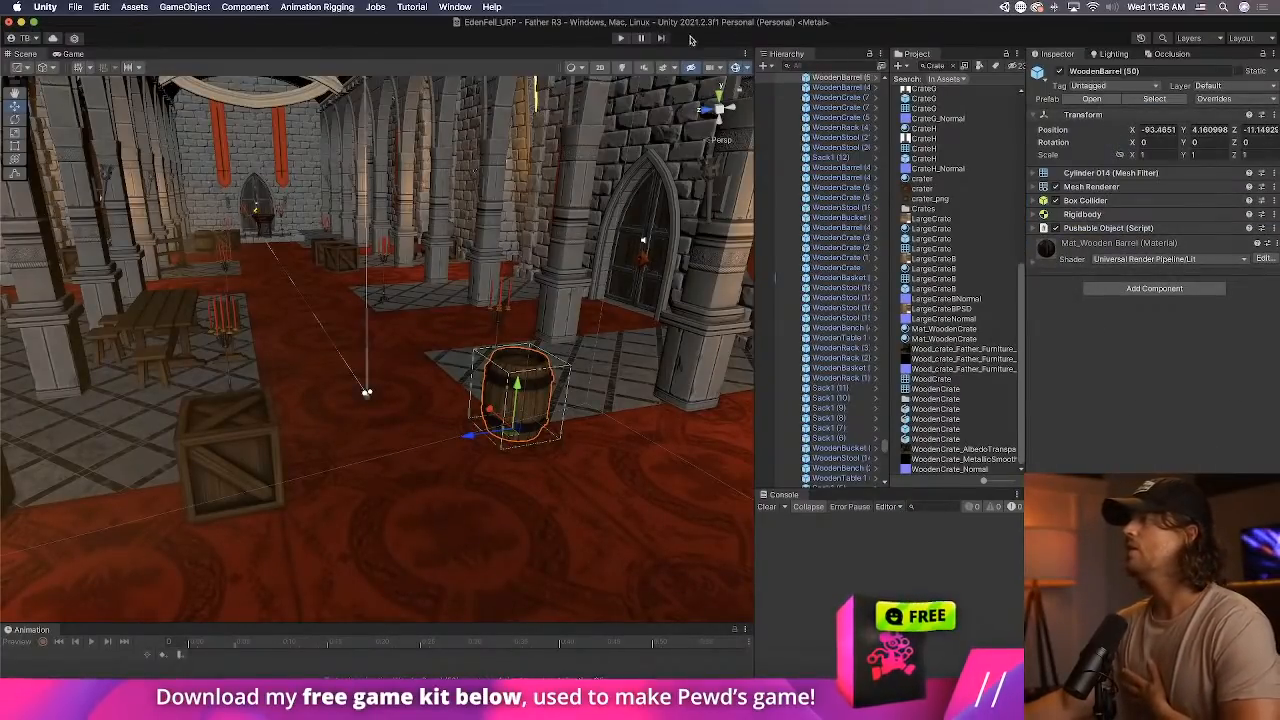
Test picking up, throwing and shooting at the barrel in the foyer in play mode, and clear the console after stopping.
{"action": "key", "text": "super+p"}
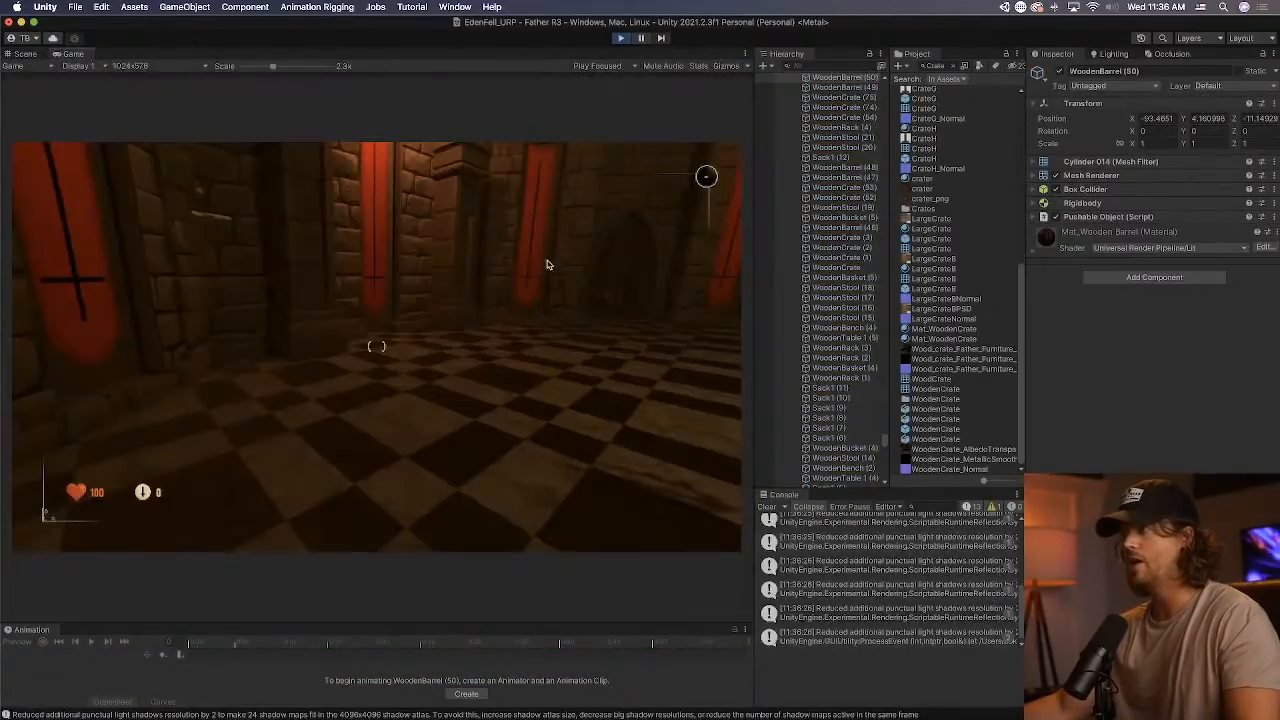
{"action": "key", "text": "w"}
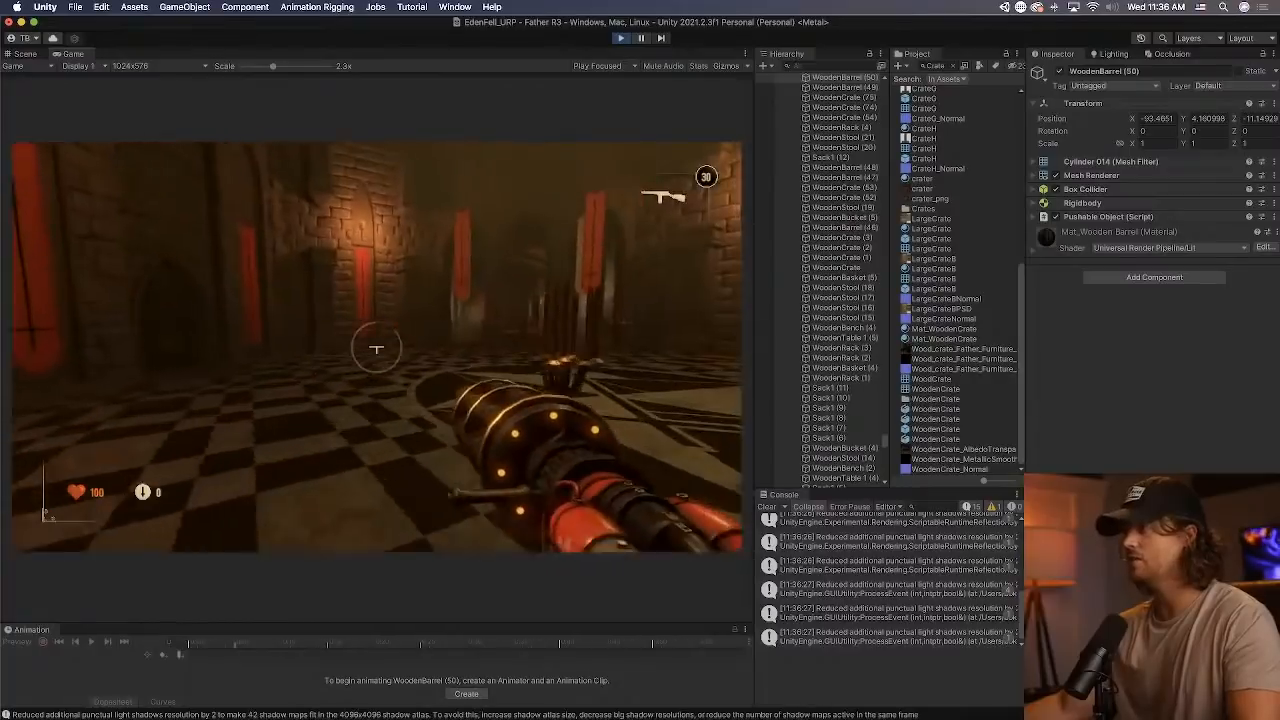
{"action": "key", "text": "w"}
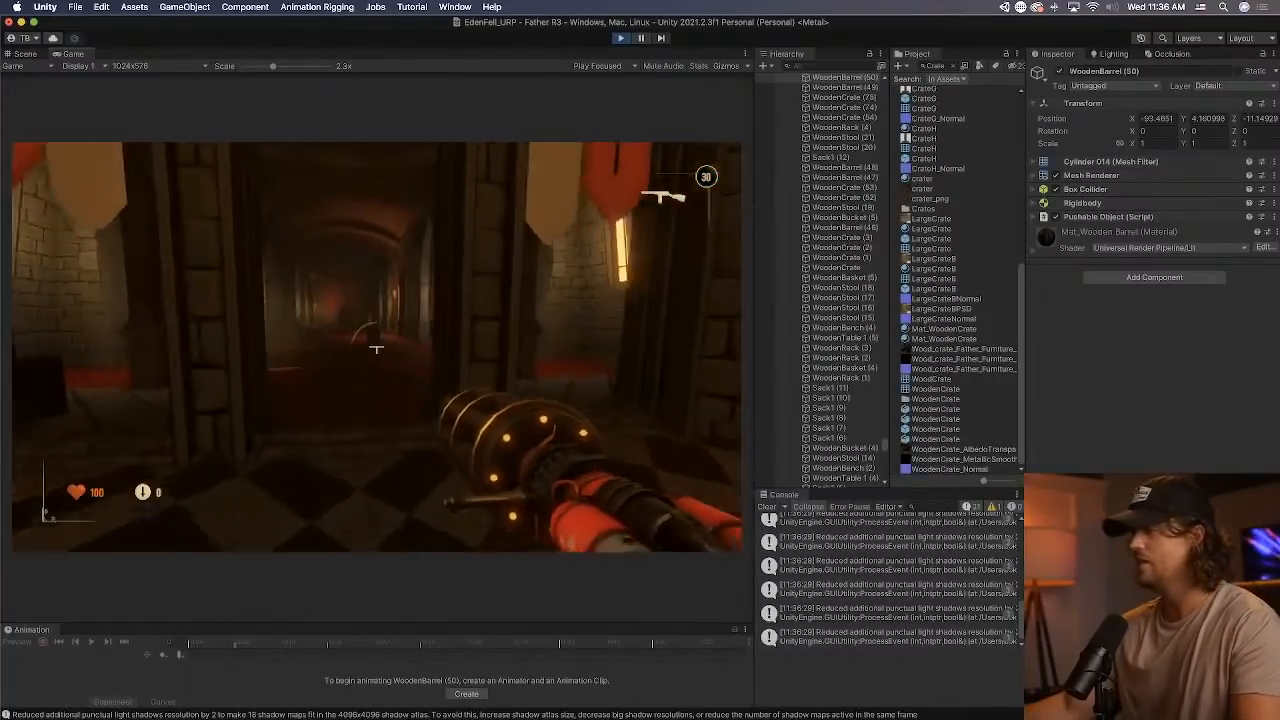
{"action": "key", "text": "w"}
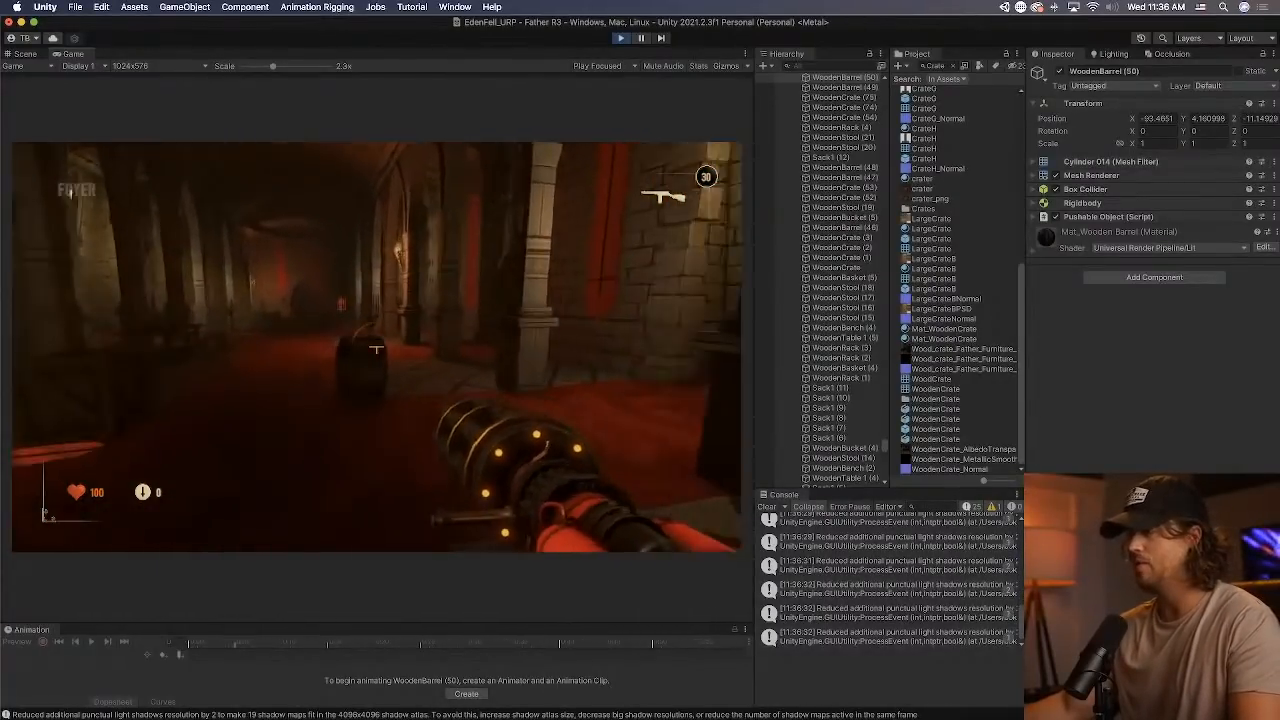
{"action": "key", "text": "e"}
{"action": "left_click", "coordinate": [376, 347]}
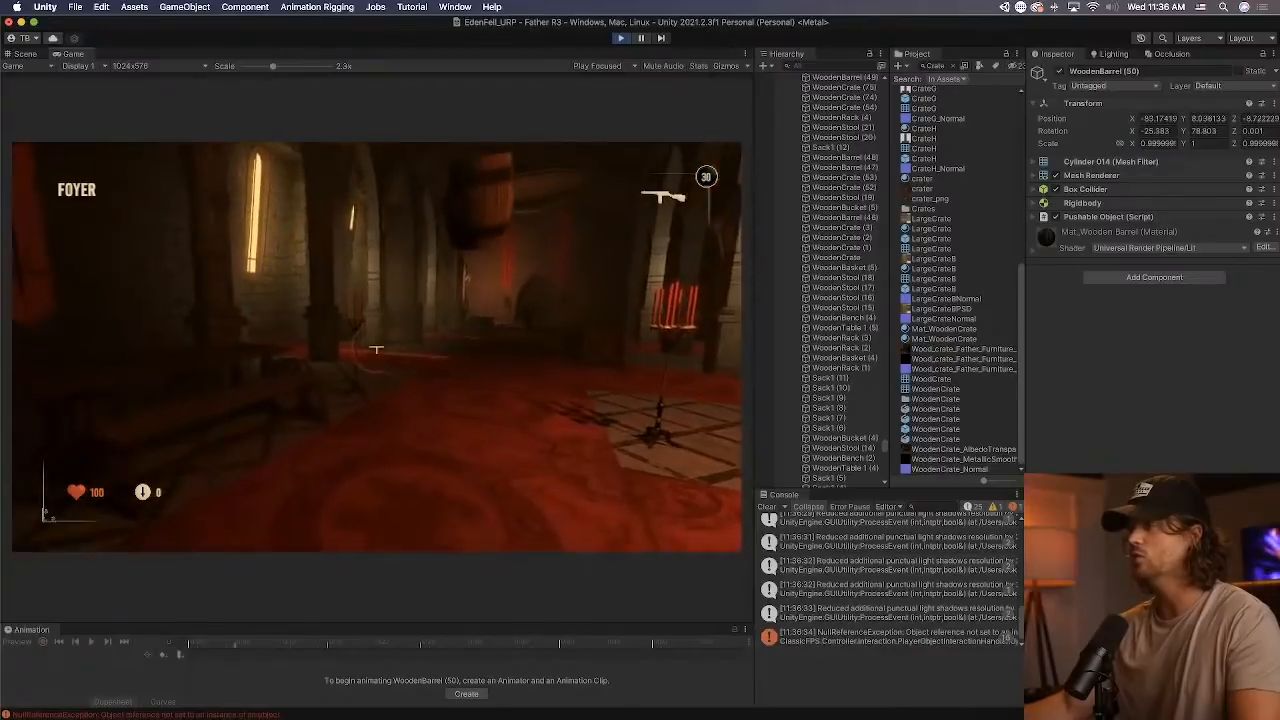
{"action": "left_click", "coordinate": [376, 349]}
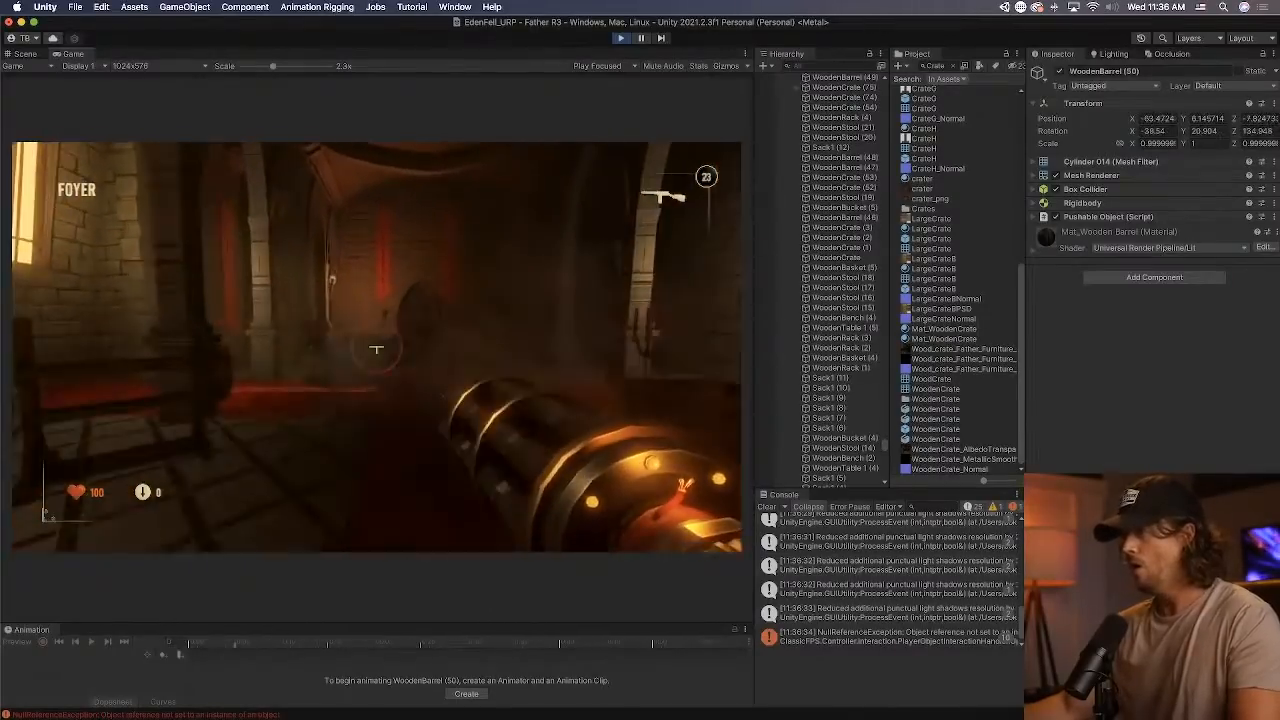
{"action": "key", "text": "super+p"}
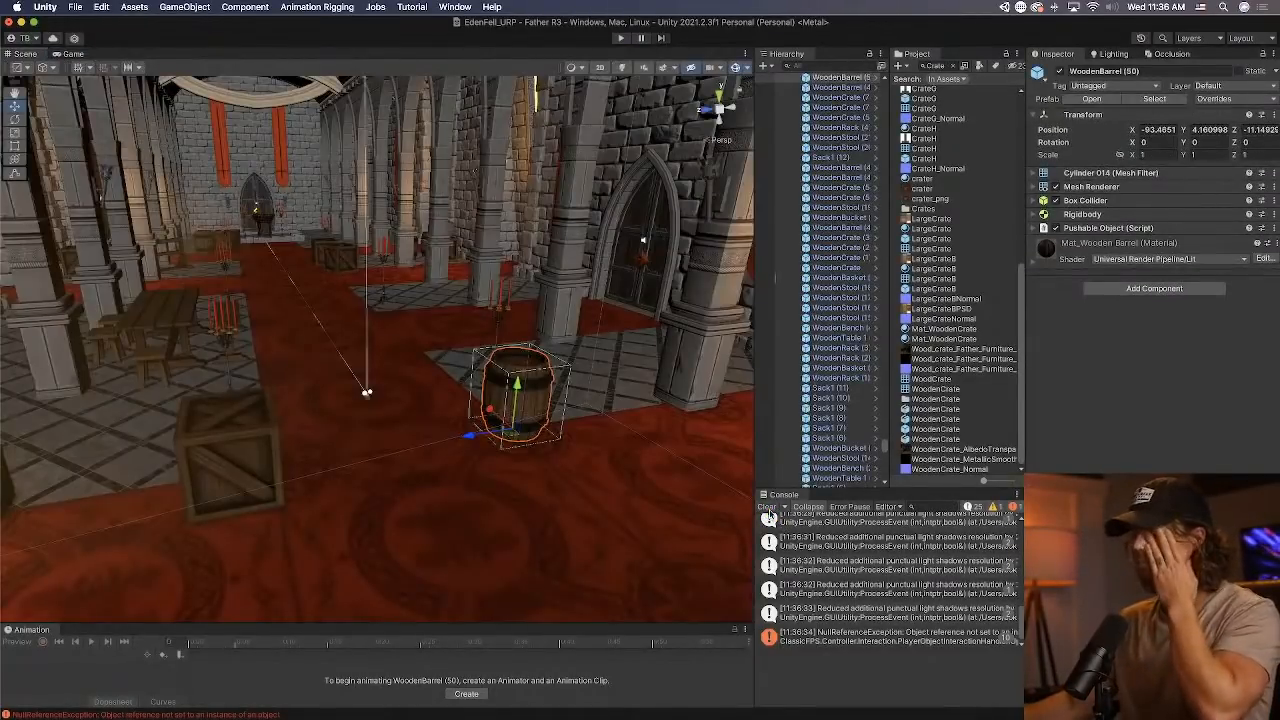
{"action": "left_click", "coordinate": [767, 507]}
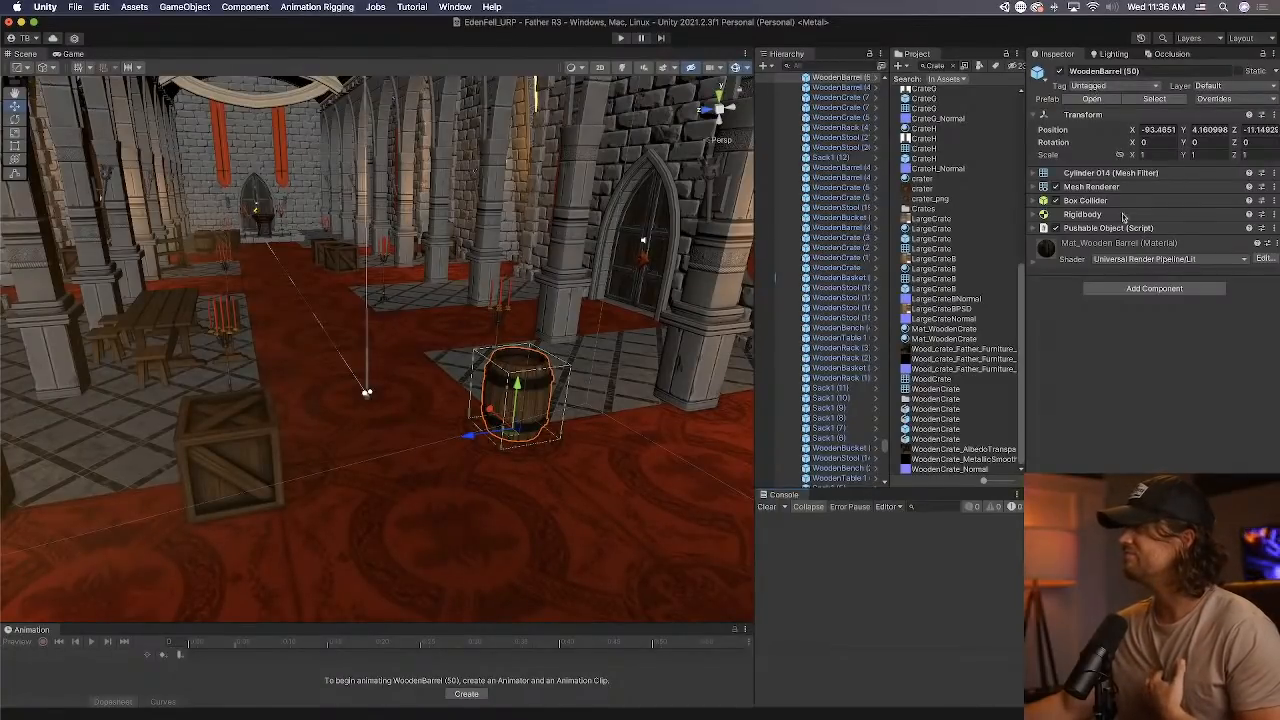
Review the pickup and sound settings of the barrel's Pushable Object script.
{"action": "right_click_drag", "start_coordinate": [588, 296], "coordinate": [578, 316]}
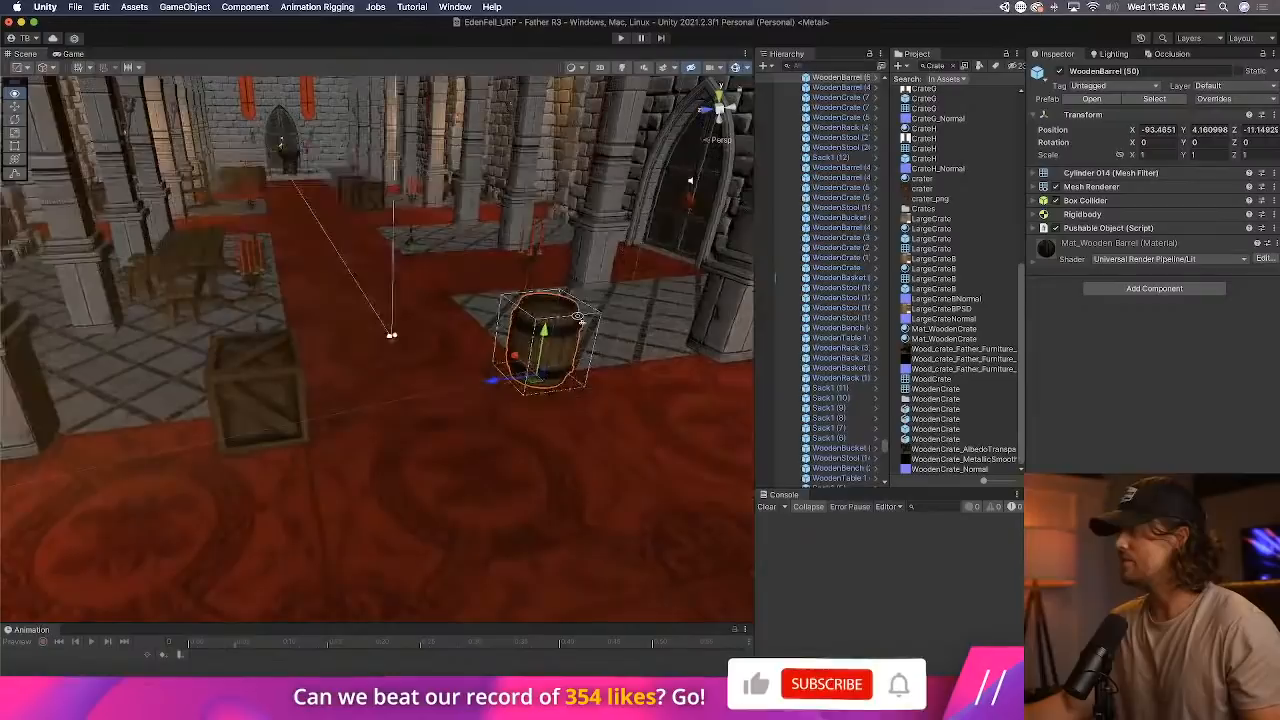
{"action": "left_click", "coordinate": [1100, 228]}
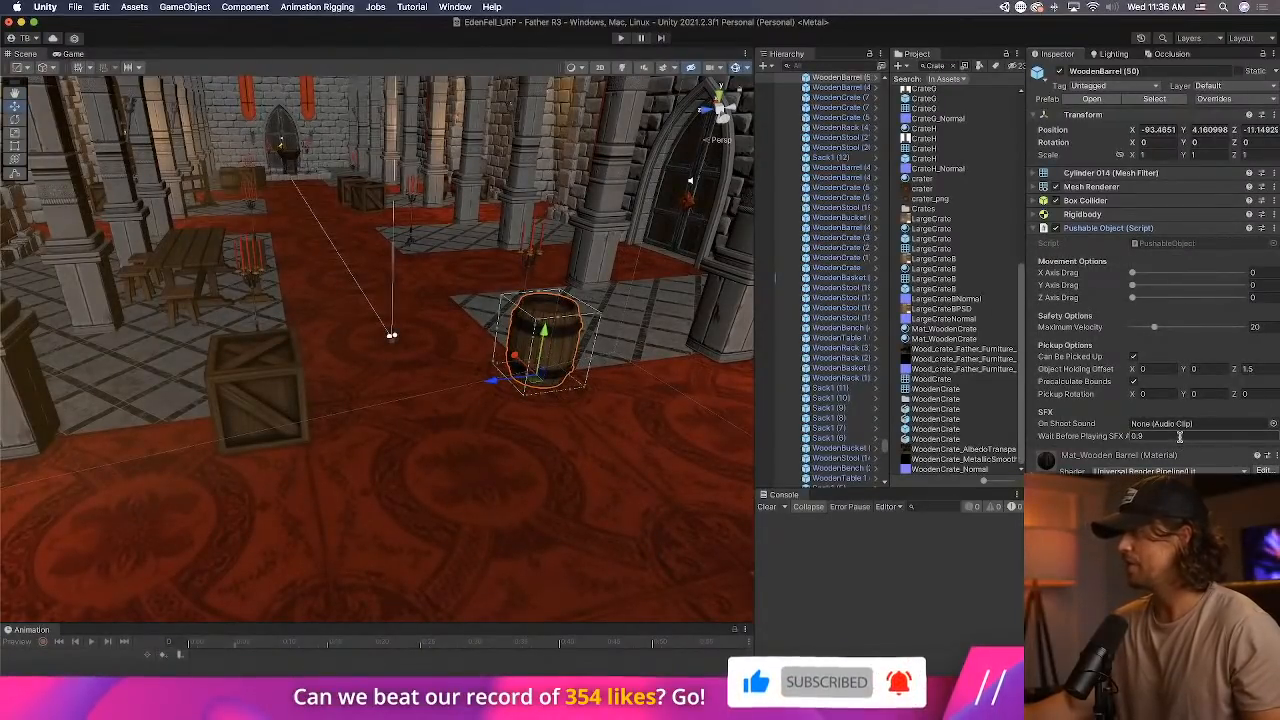
{"action": "left_click", "coordinate": [1131, 229]}
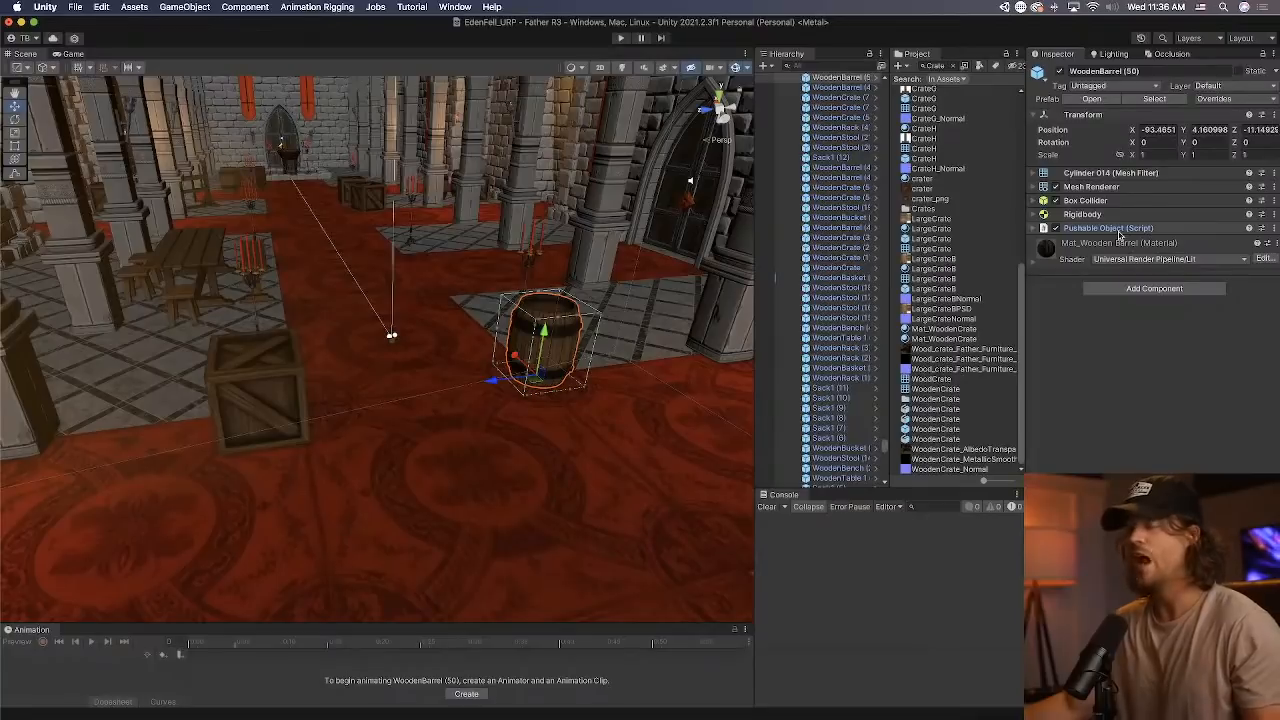
Select the wooden crate on the foyer carpet and locate its prefab asset in the project.
{"action": "left_click", "coordinate": [297, 412]}
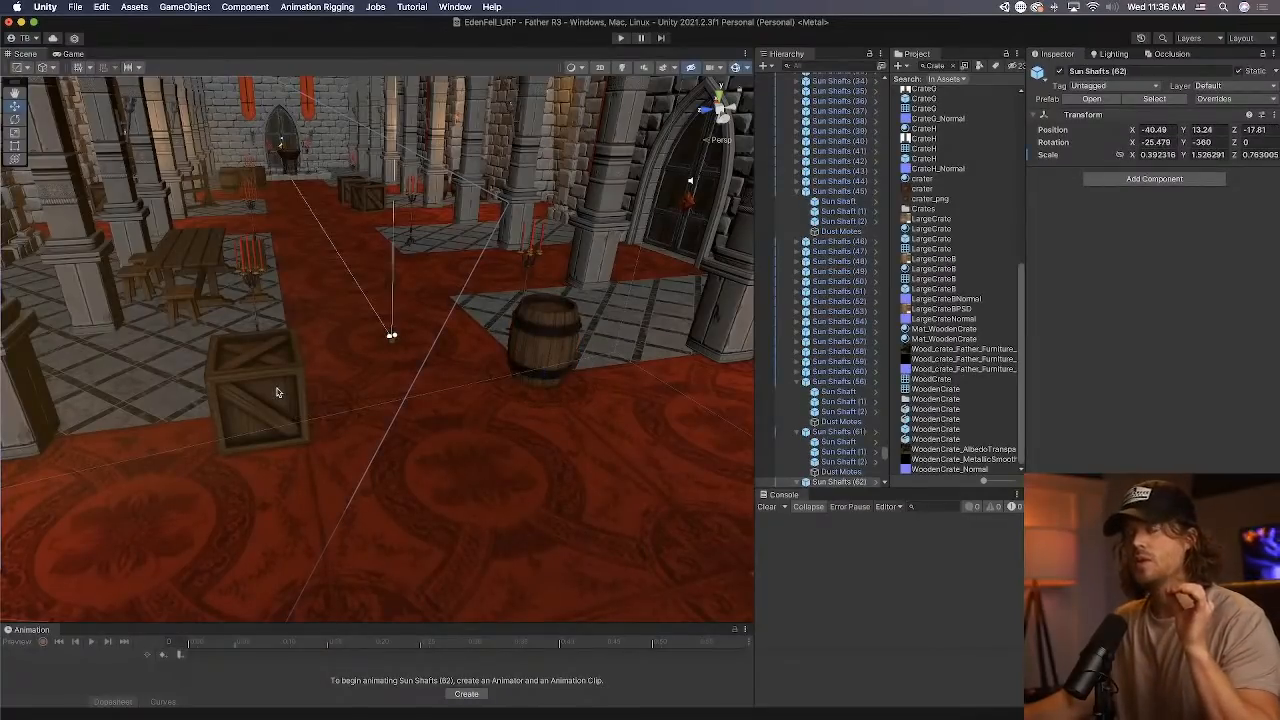
{"action": "left_click", "coordinate": [277, 392]}
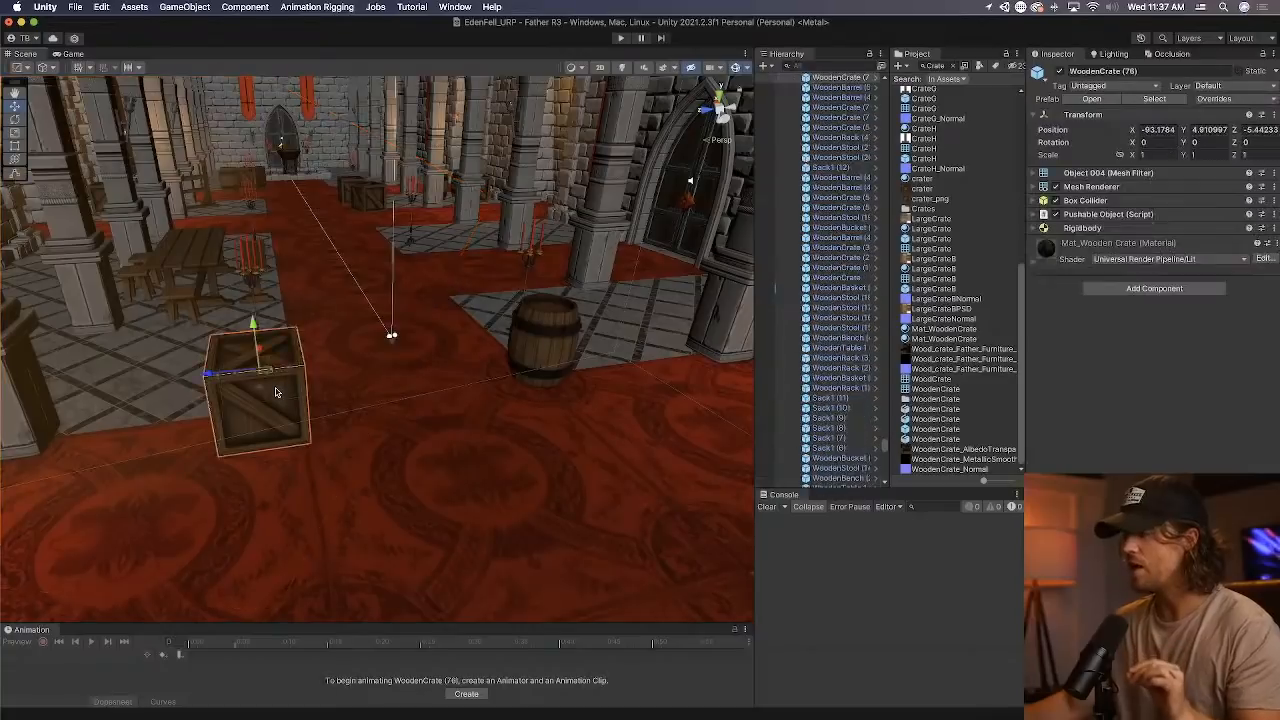
{"action": "left_click", "coordinate": [1154, 99]}
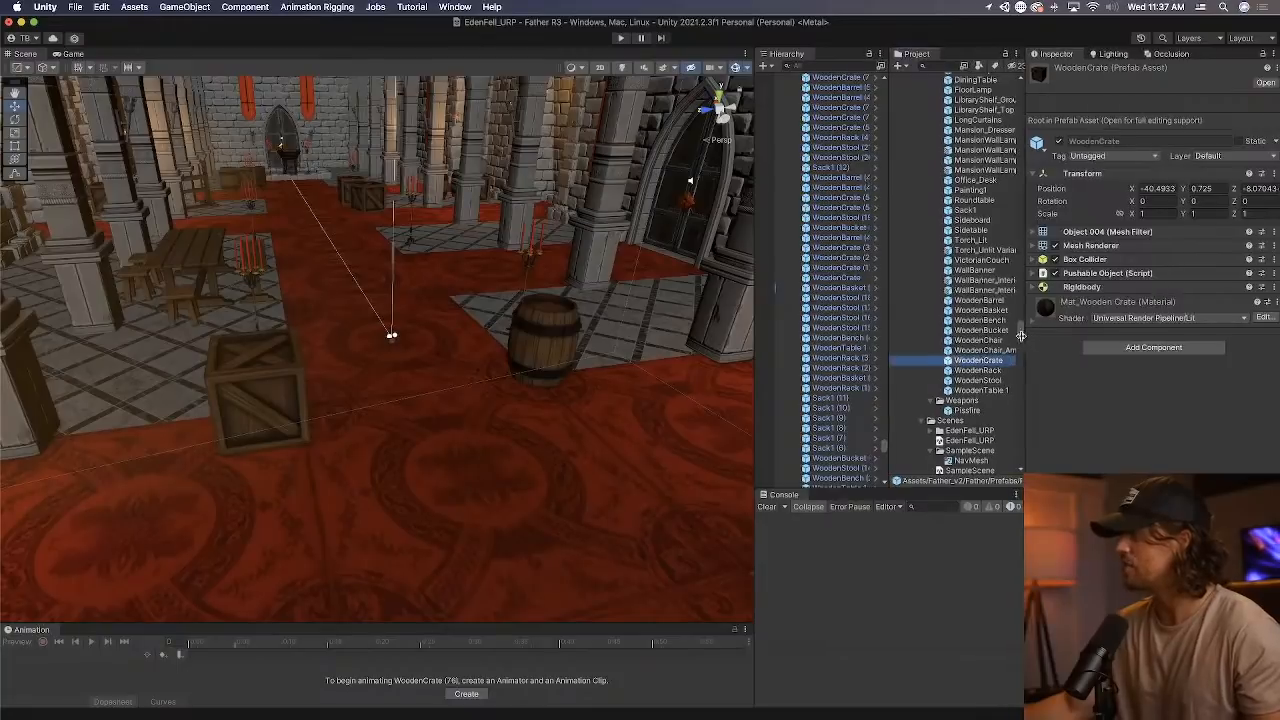
Find the older Crate prefab in the Father Objects folder and inspect its Pushable Object script.
{"action": "left_click_drag", "start_coordinate": [1020, 335], "coordinate": [1027, 424]}
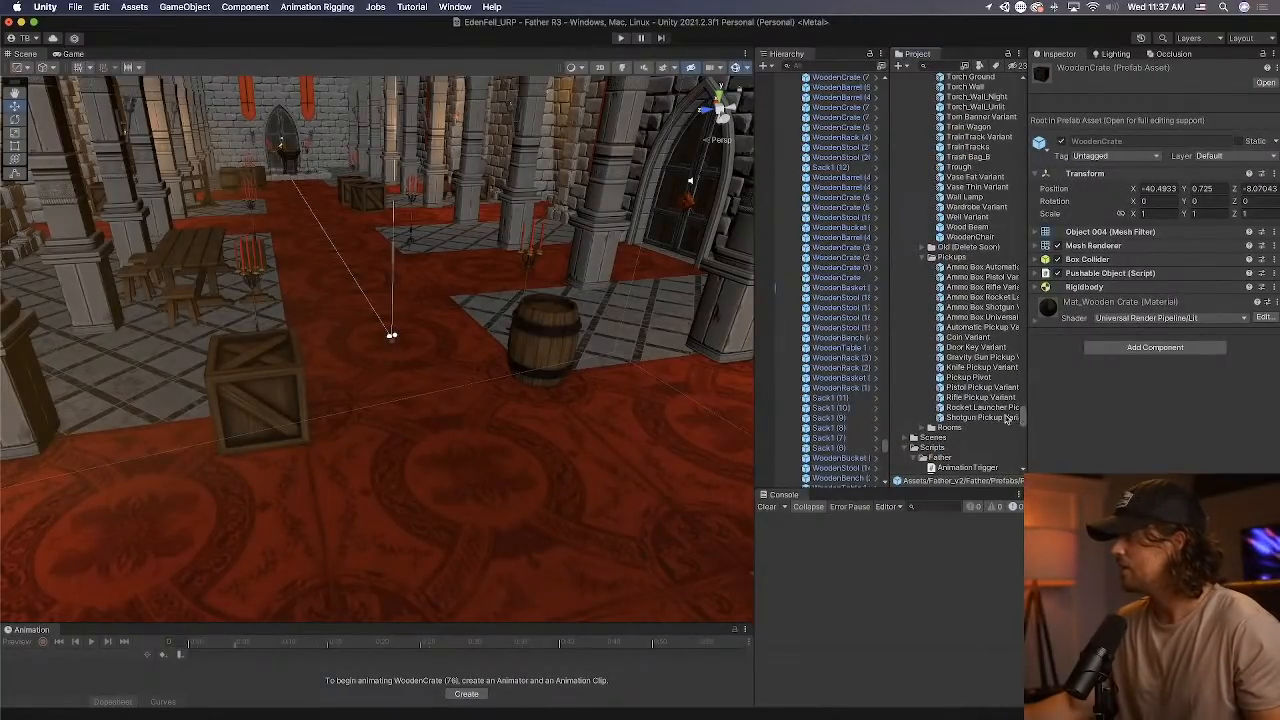
{"action": "scroll", "coordinate": [1000, 415], "scroll_direction": "up", "scroll_amount": 10}
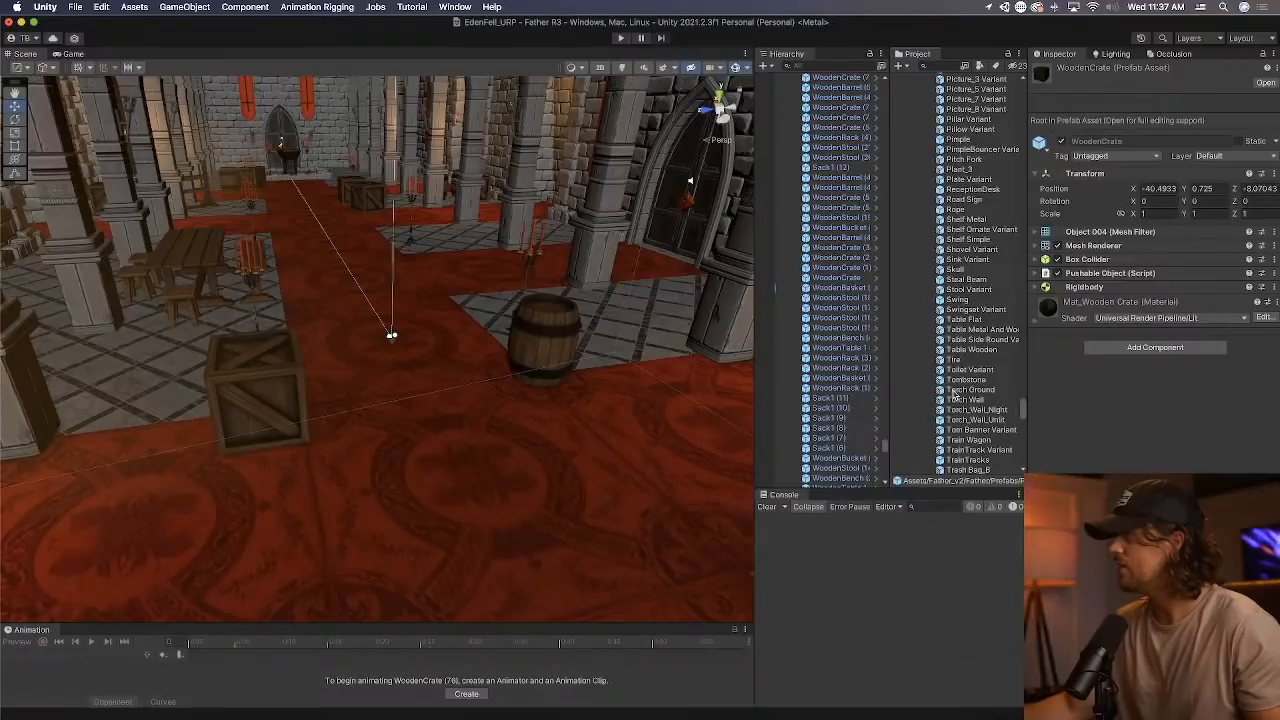
{"action": "scroll", "coordinate": [955, 395], "scroll_direction": "up", "scroll_amount": 10}
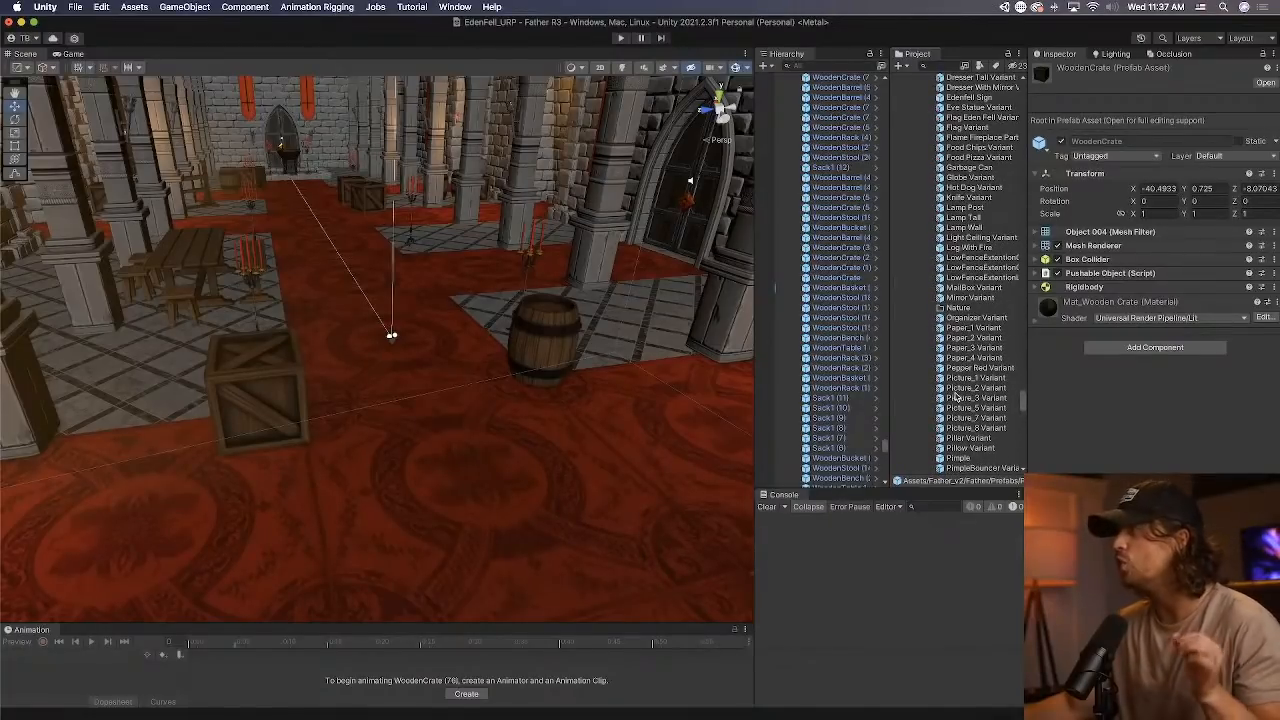
{"action": "scroll", "coordinate": [956, 397], "scroll_direction": "up", "scroll_amount": 5}
{"action": "left_click", "coordinate": [968, 124]}
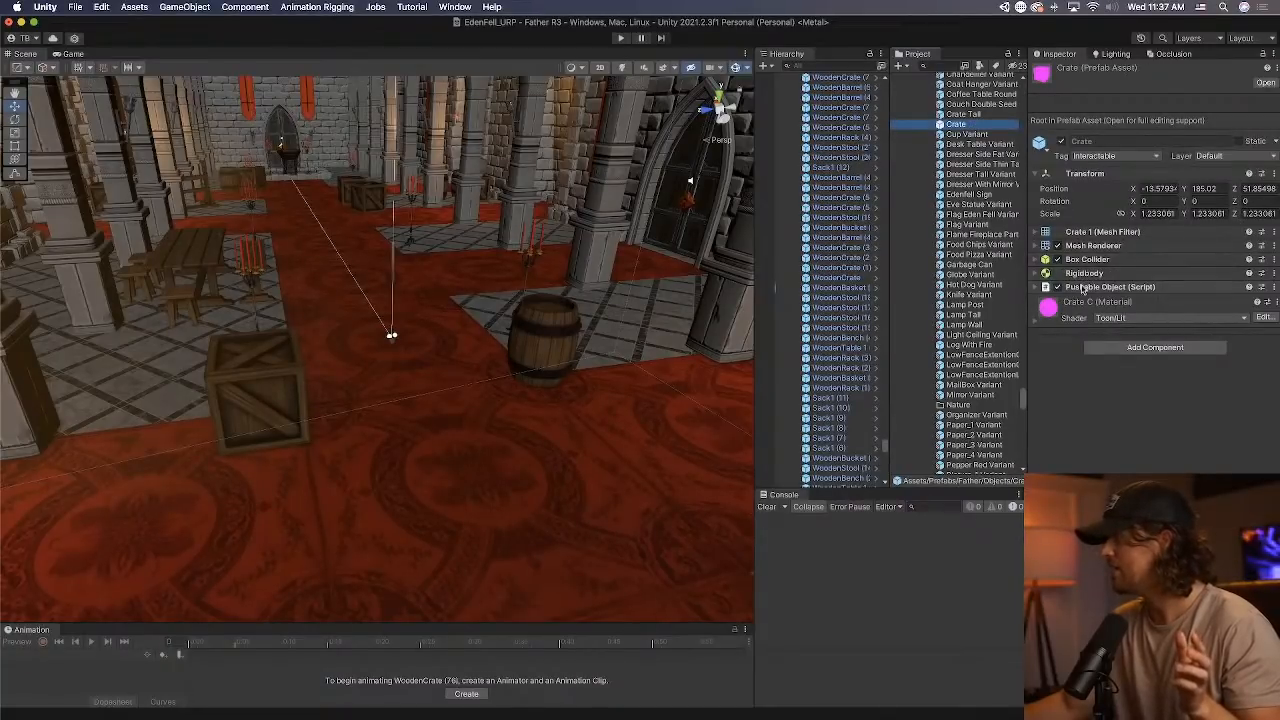
{"action": "left_click", "coordinate": [1083, 287]}
{"action": "left_click", "coordinate": [1083, 287]}
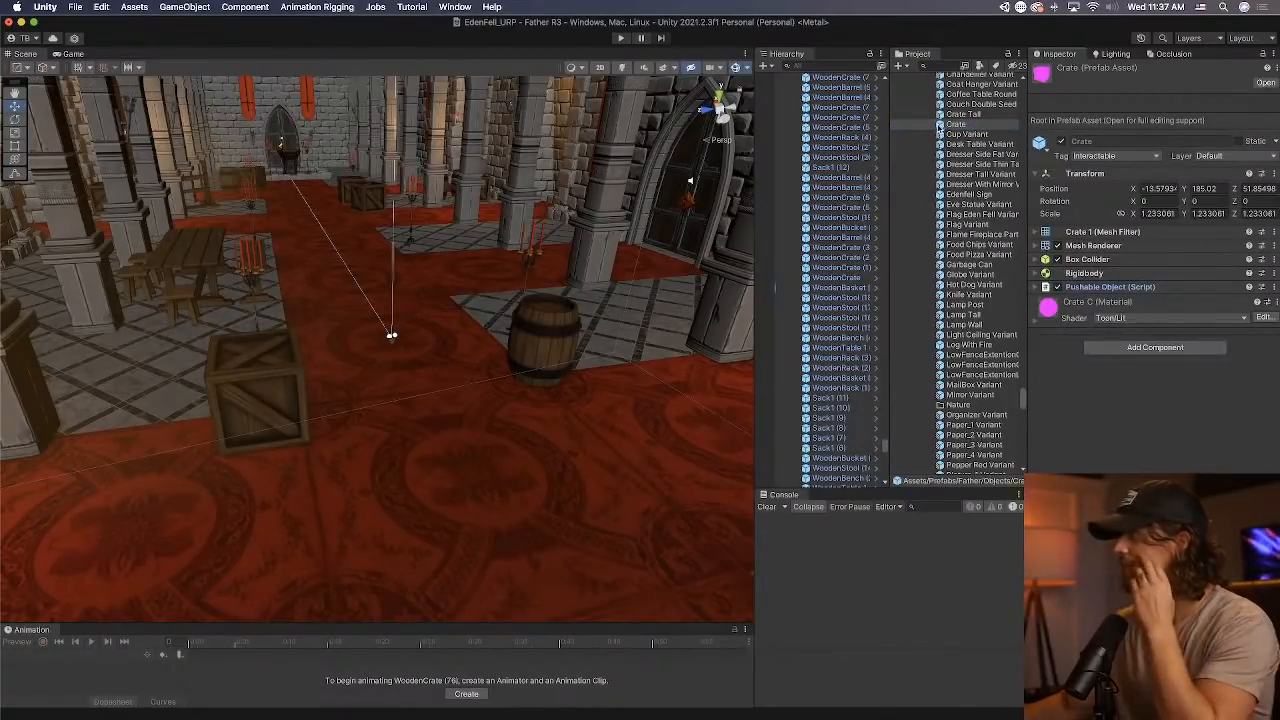
Look through the prefabs in the Father Objects folder around the Crate prefab.
{"action": "scroll", "coordinate": [948, 143], "scroll_direction": "up", "scroll_amount": 2}
{"action": "scroll", "coordinate": [948, 143], "scroll_direction": "up", "scroll_amount": 6}
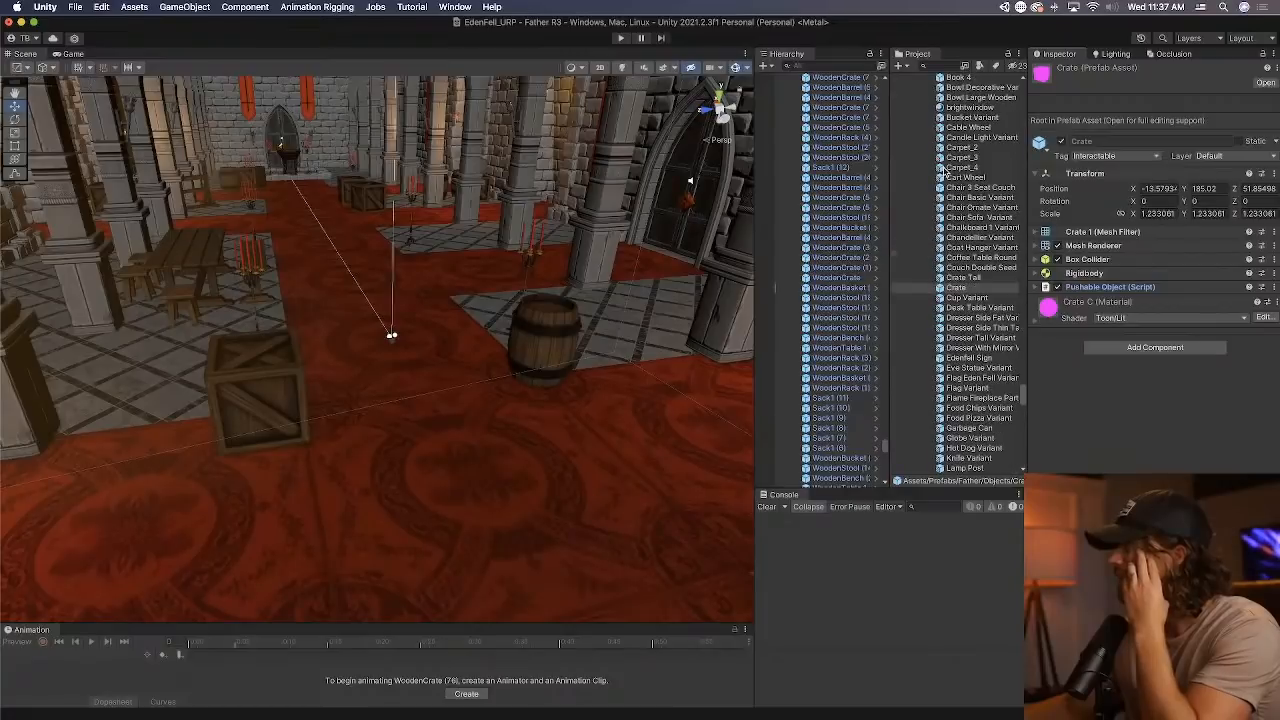
{"action": "scroll", "coordinate": [945, 170], "scroll_direction": "up", "scroll_amount": 5}
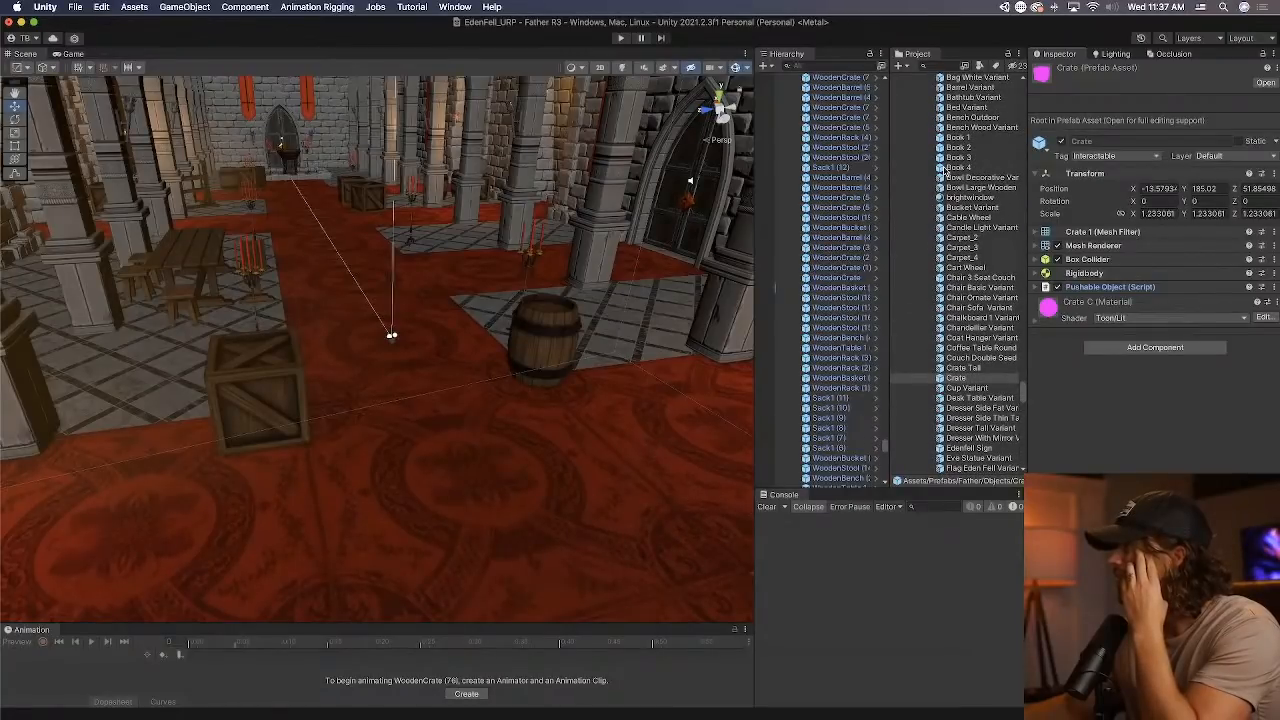
{"action": "scroll", "coordinate": [945, 170], "scroll_direction": "up", "scroll_amount": 2}
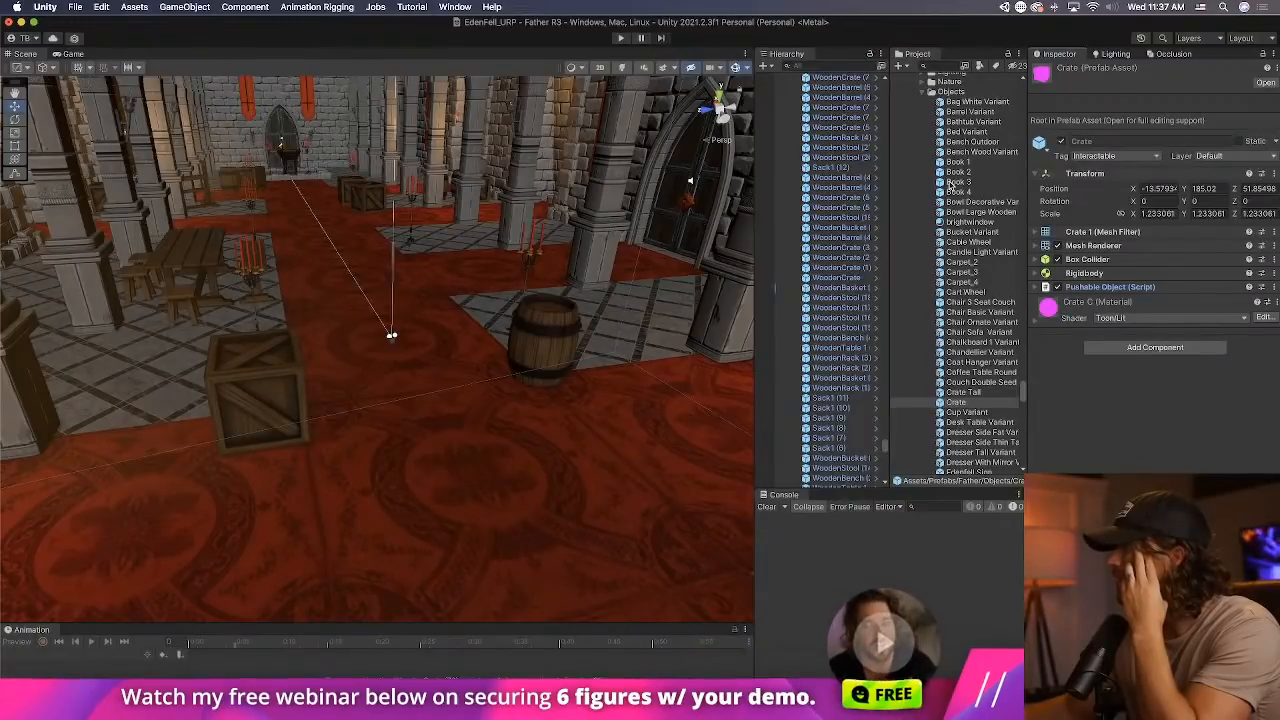
{"action": "scroll", "coordinate": [950, 183], "scroll_direction": "down", "scroll_amount": 6}
{"action": "scroll", "coordinate": [950, 183], "scroll_direction": "down", "scroll_amount": 2}
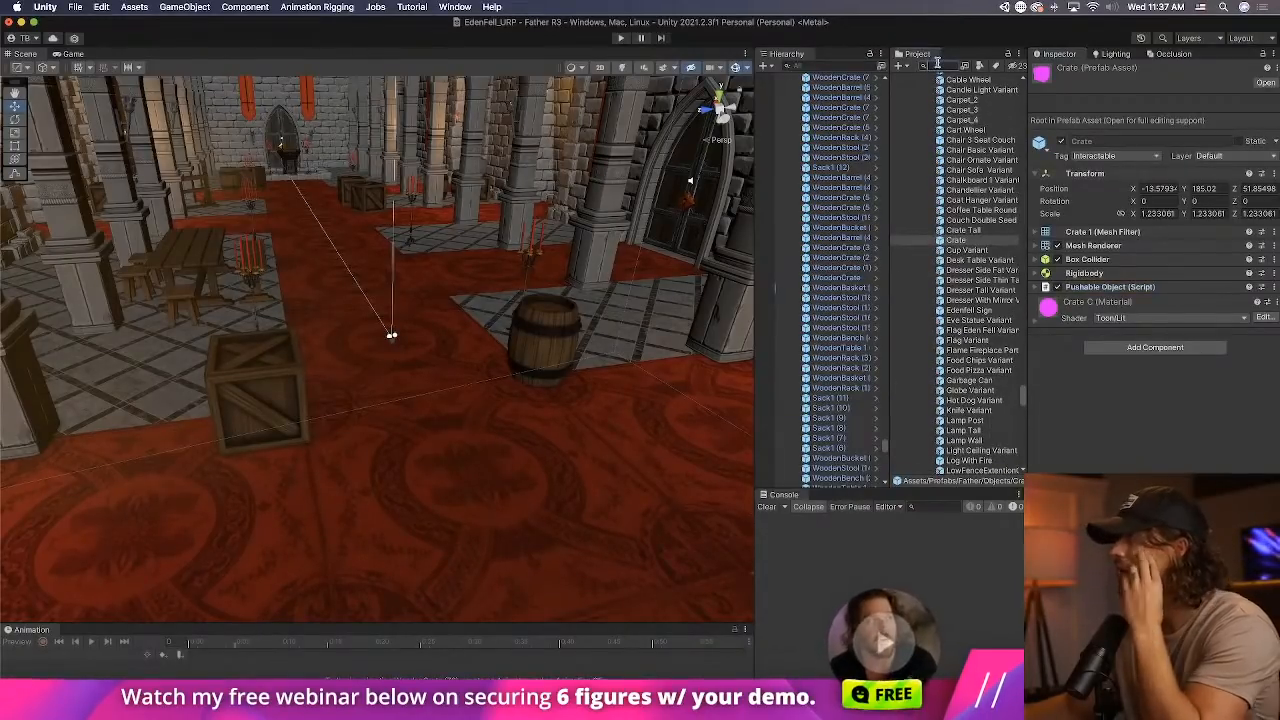
Search the project for "table" and inspect the Table_1 and Table_2 prefabs.
{"action": "left_click", "coordinate": [937, 63]}
{"action": "type", "text": "table"}
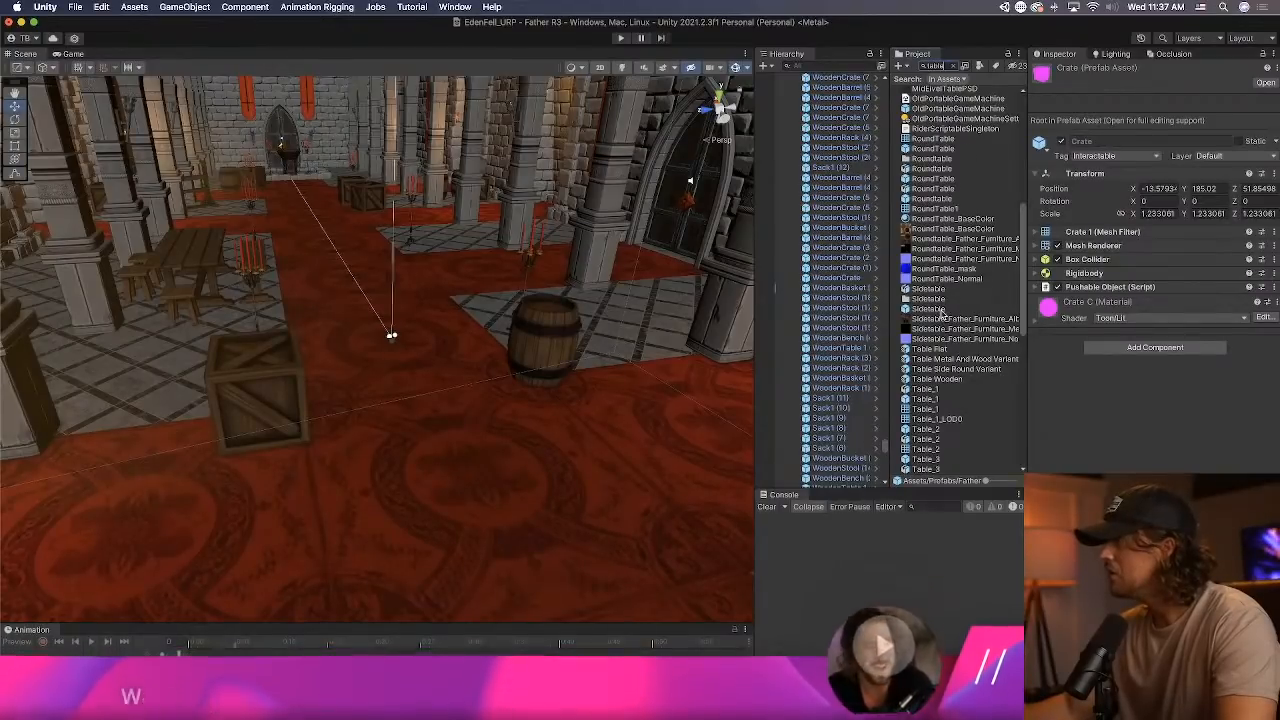
{"action": "left_click", "coordinate": [952, 390]}
{"action": "left_click", "coordinate": [950, 400]}
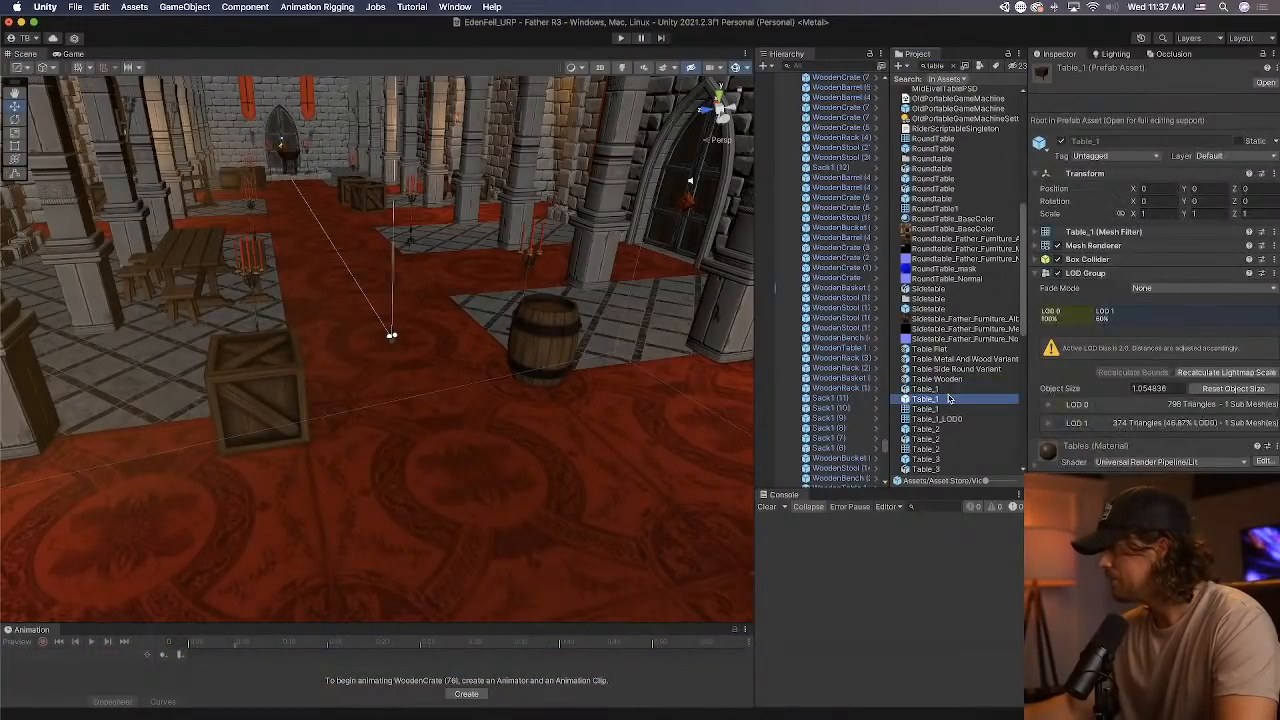
{"action": "scroll", "coordinate": [948, 399], "scroll_direction": "down", "scroll_amount": 3}
{"action": "left_click", "coordinate": [950, 380]}
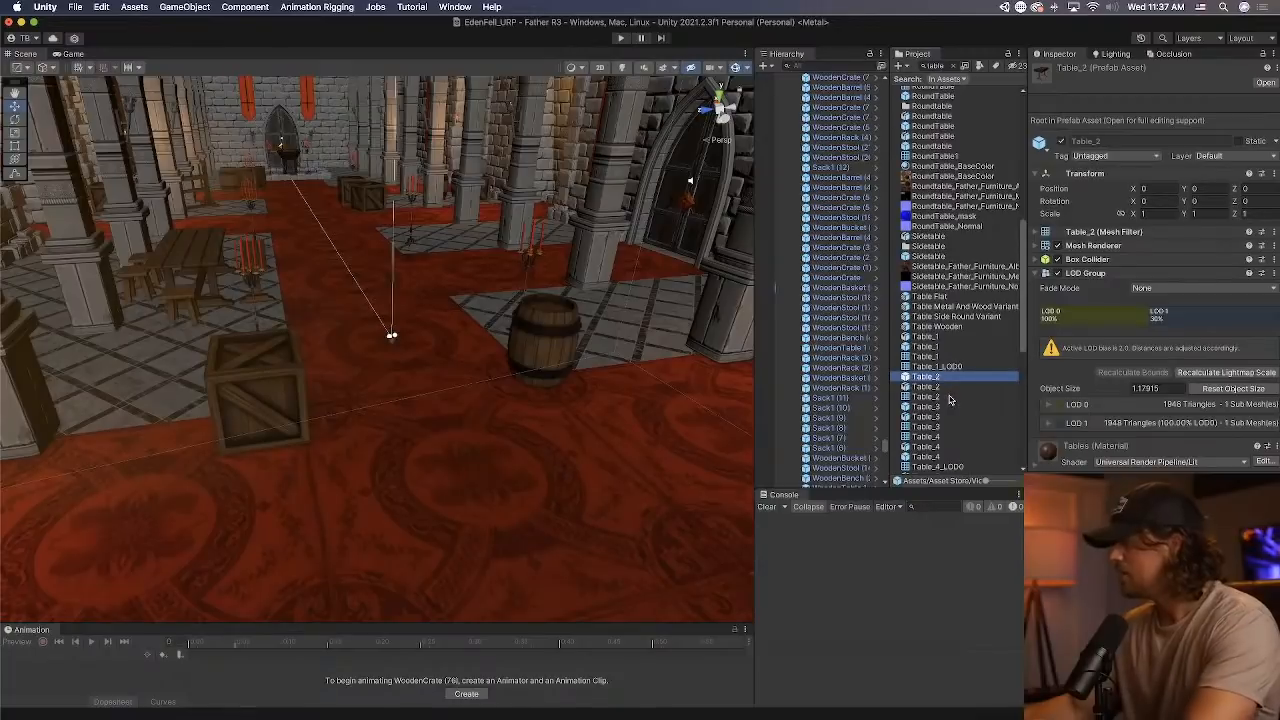
Go through the remaining table assets from Table_2 down to the Table_6 textures, checking each one's settings.
{"action": "key", "text": "Down"}
{"action": "key", "text": "Down"}
{"action": "key", "text": "Down"}
{"action": "key", "text": "Down"}
{"action": "key", "text": "Down"}
{"action": "key", "text": "Down"}
{"action": "key", "text": "Down"}
{"action": "key", "text": "Down"}
{"action": "key", "text": "Down"}
{"action": "key", "text": "Down"}
{"action": "key", "text": "Down"}
{"action": "key", "text": "Down"}
{"action": "key", "text": "Down"}
{"action": "key", "text": "Down"}
{"action": "key", "text": "Down"}
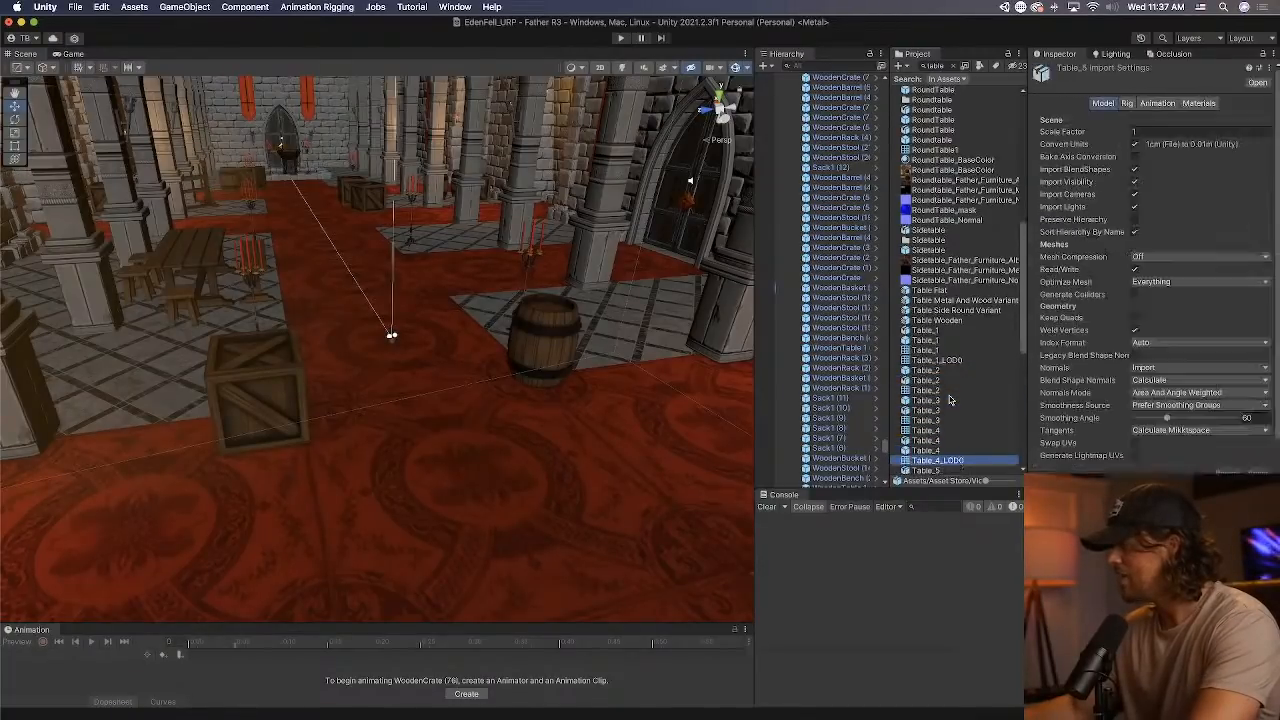
{"action": "key", "text": "Down"}
{"action": "key", "text": "Down"}
{"action": "key", "text": "Down"}
{"action": "key", "text": "Down"}
{"action": "key", "text": "Down"}
{"action": "key", "text": "Down"}
{"action": "key", "text": "Down"}
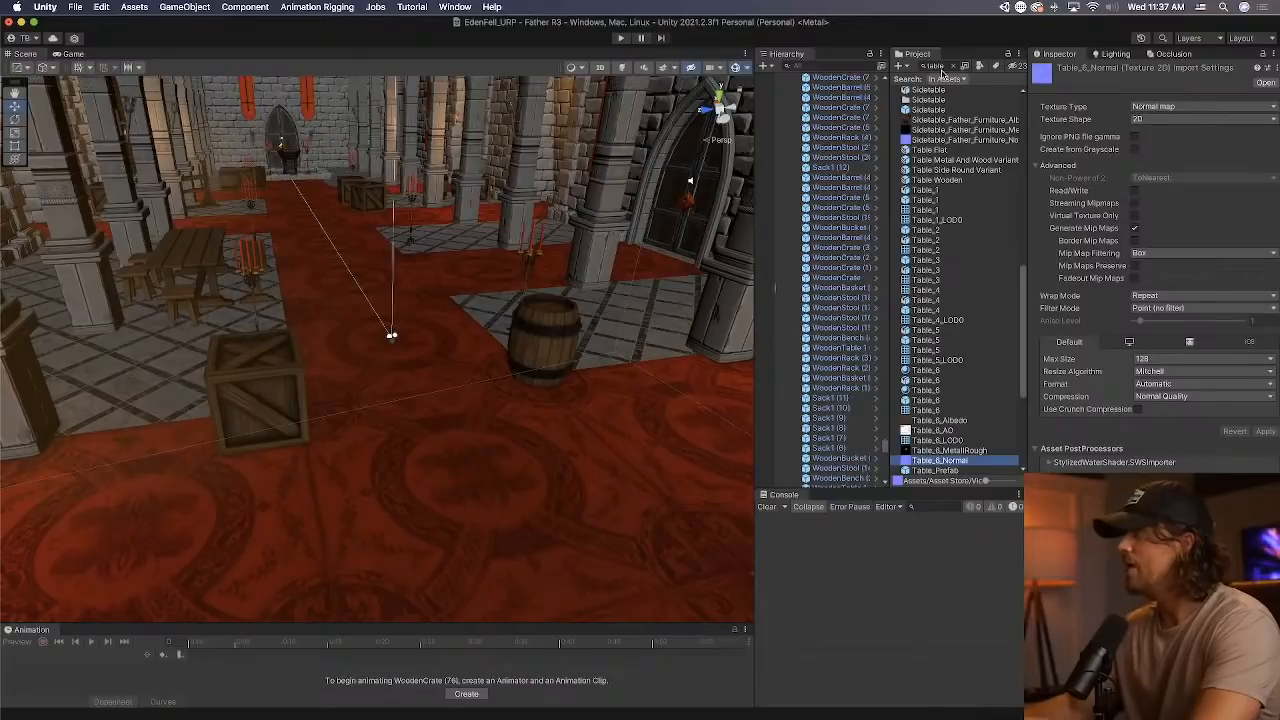
{"action": "key", "text": "Up"}
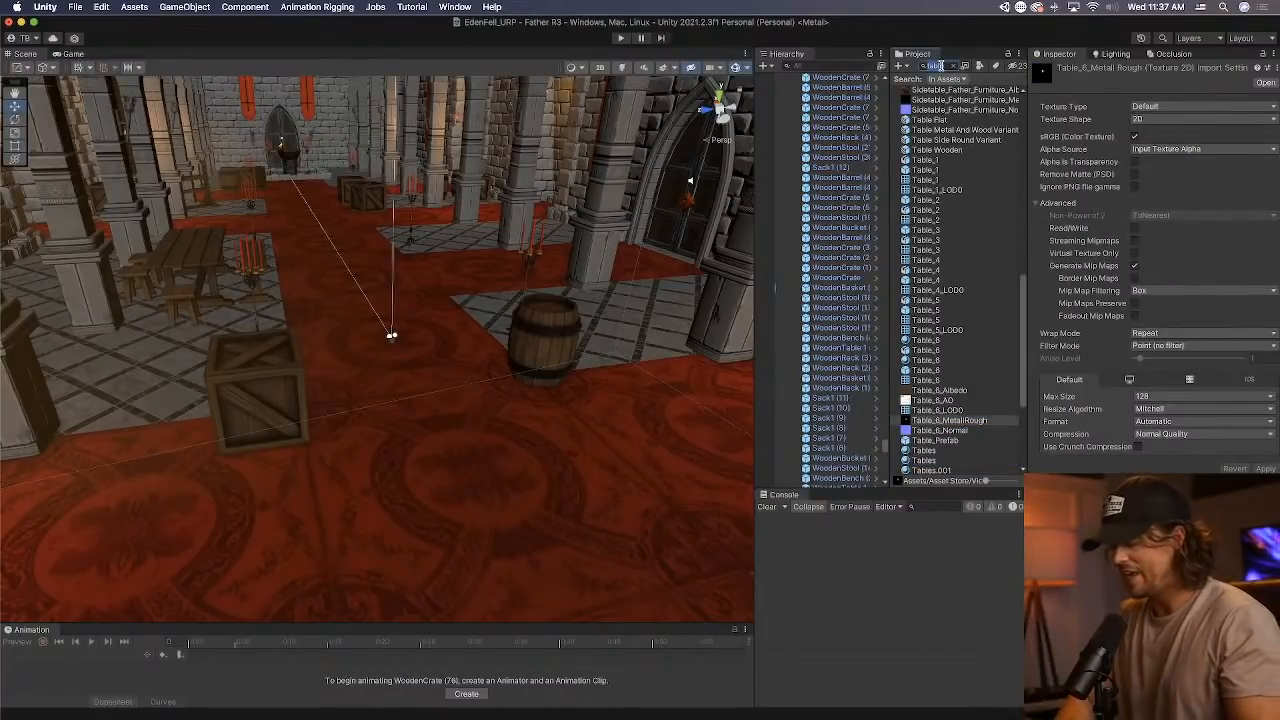
Search the project for "plank" and inspect the woodPlanks1 to woodPlanks3 prefabs.
{"action": "type", "text": "plank"}
{"action": "left_click", "coordinate": [960, 303]}
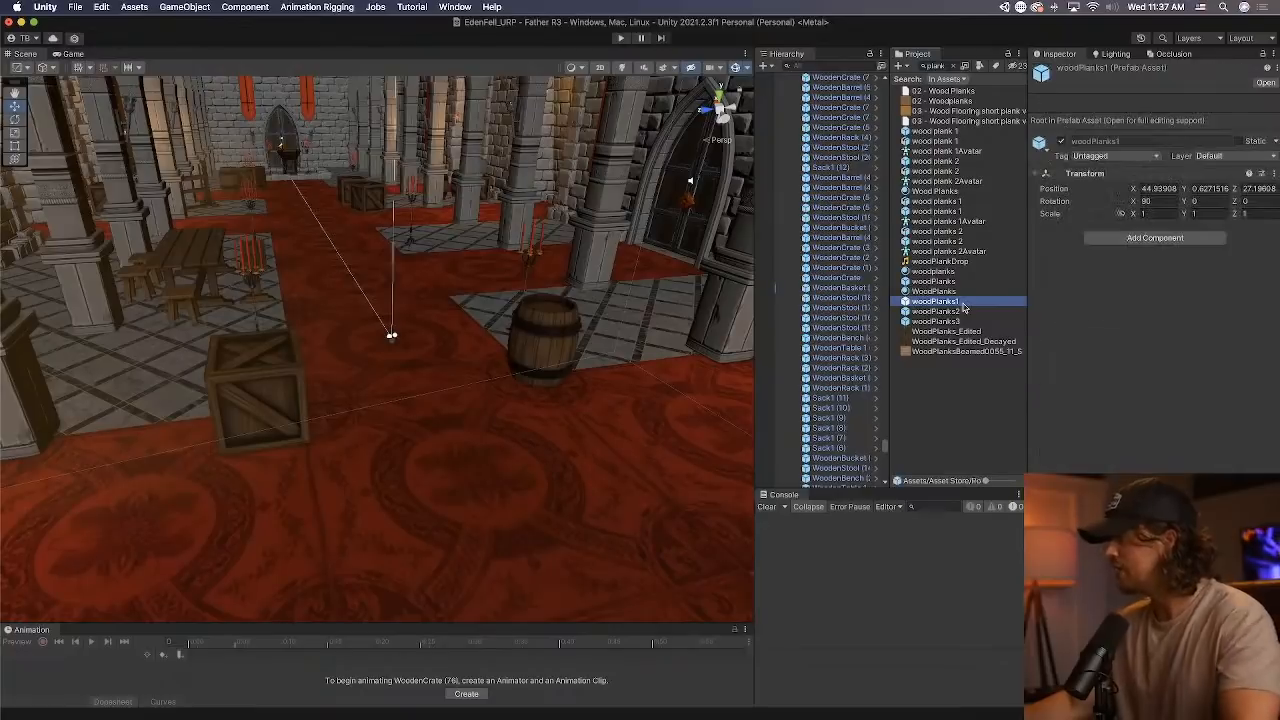
{"action": "key", "text": "Down"}
{"action": "key", "text": "Down"}
{"action": "left_click", "coordinate": [952, 282]}
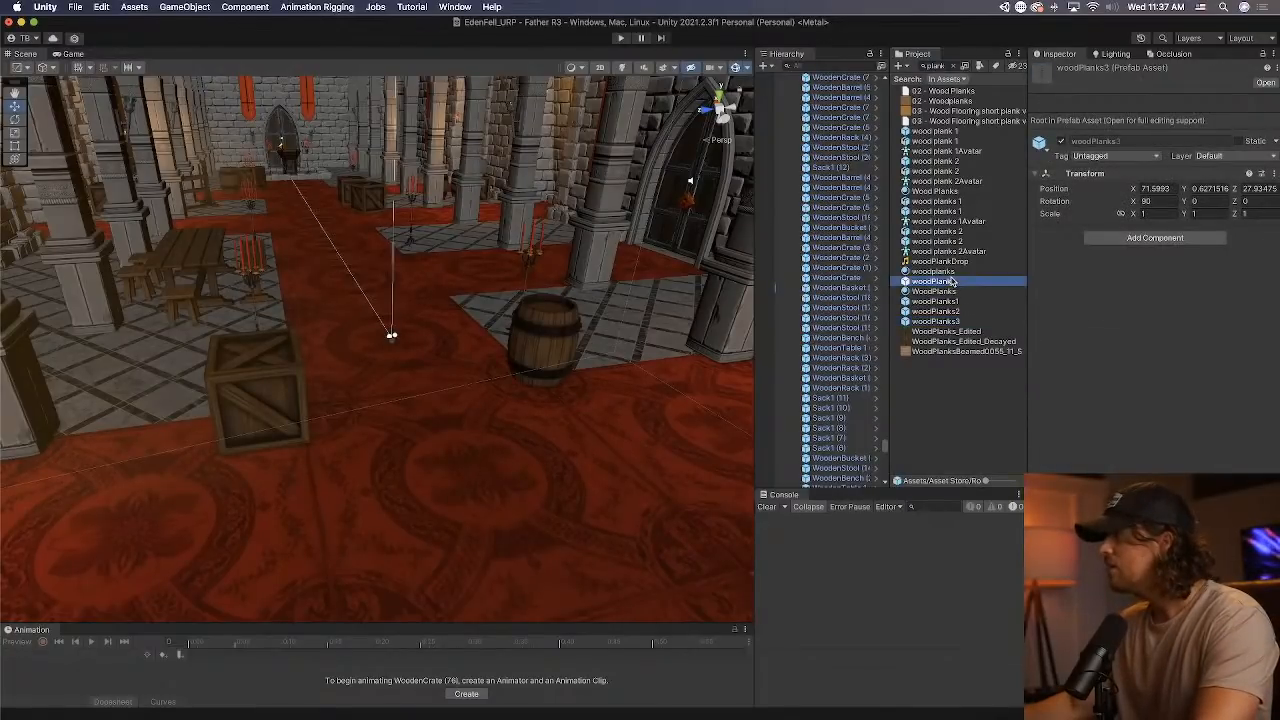
Inspect the plank assets one after another, from the wood plank 1 prefab to the WoodPlanks_Edited texture.
{"action": "left_click", "coordinate": [950, 132]}
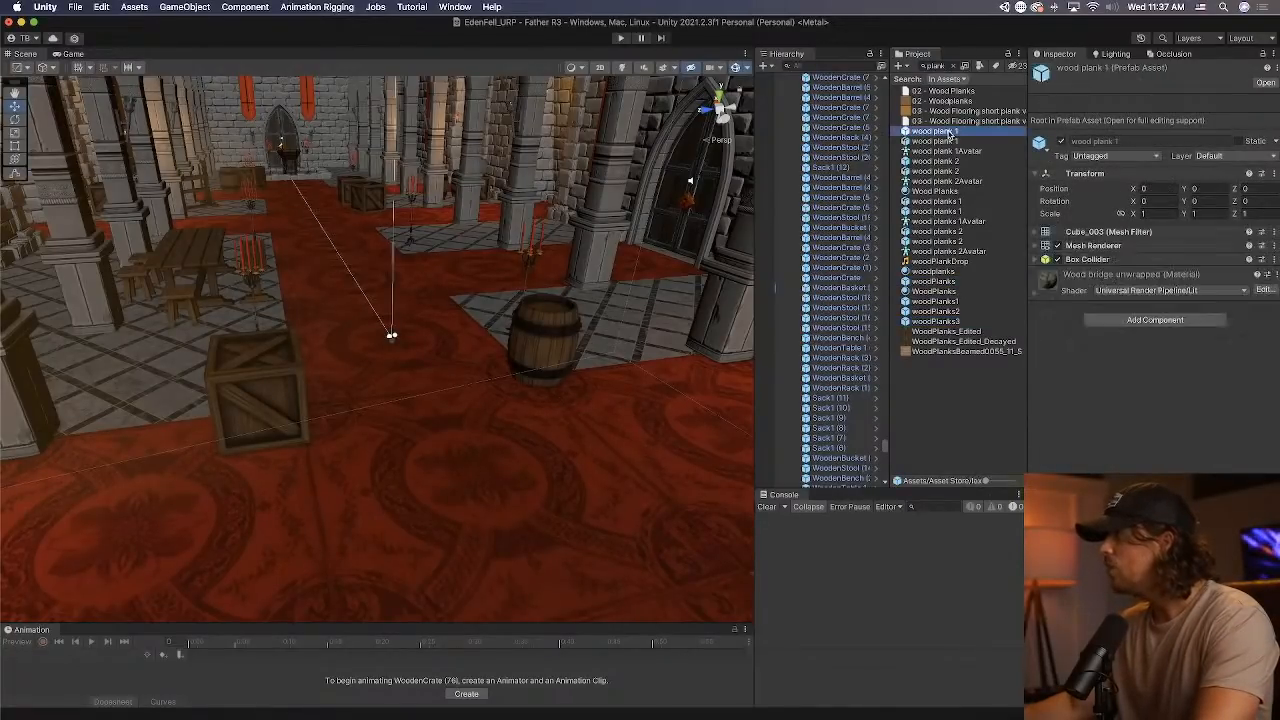
{"action": "key", "text": "Down"}
{"action": "key", "text": "Down"}
{"action": "key", "text": "Down"}
{"action": "key", "text": "Down"}
{"action": "key", "text": "Down"}
{"action": "key", "text": "Down"}
{"action": "key", "text": "Down"}
{"action": "key", "text": "Down"}
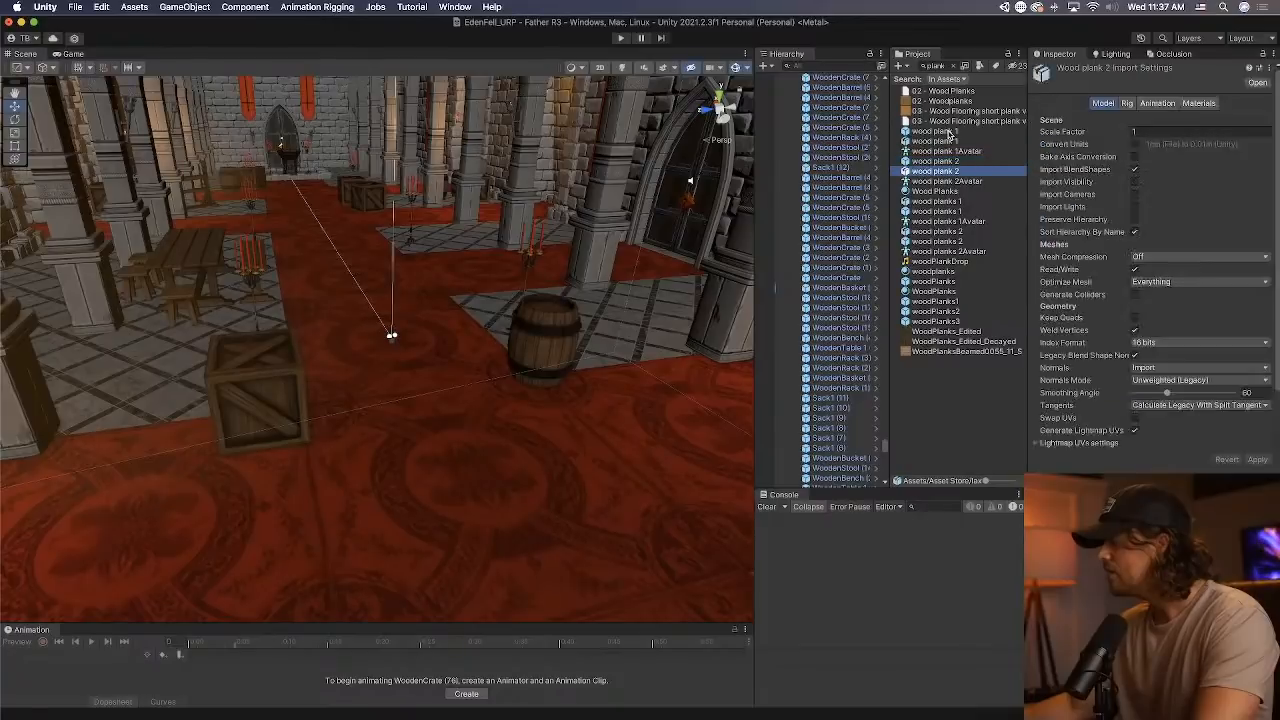
{"action": "key", "text": "Down"}
{"action": "key", "text": "Down"}
{"action": "key", "text": "Down"}
{"action": "key", "text": "Down"}
{"action": "key", "text": "Down"}
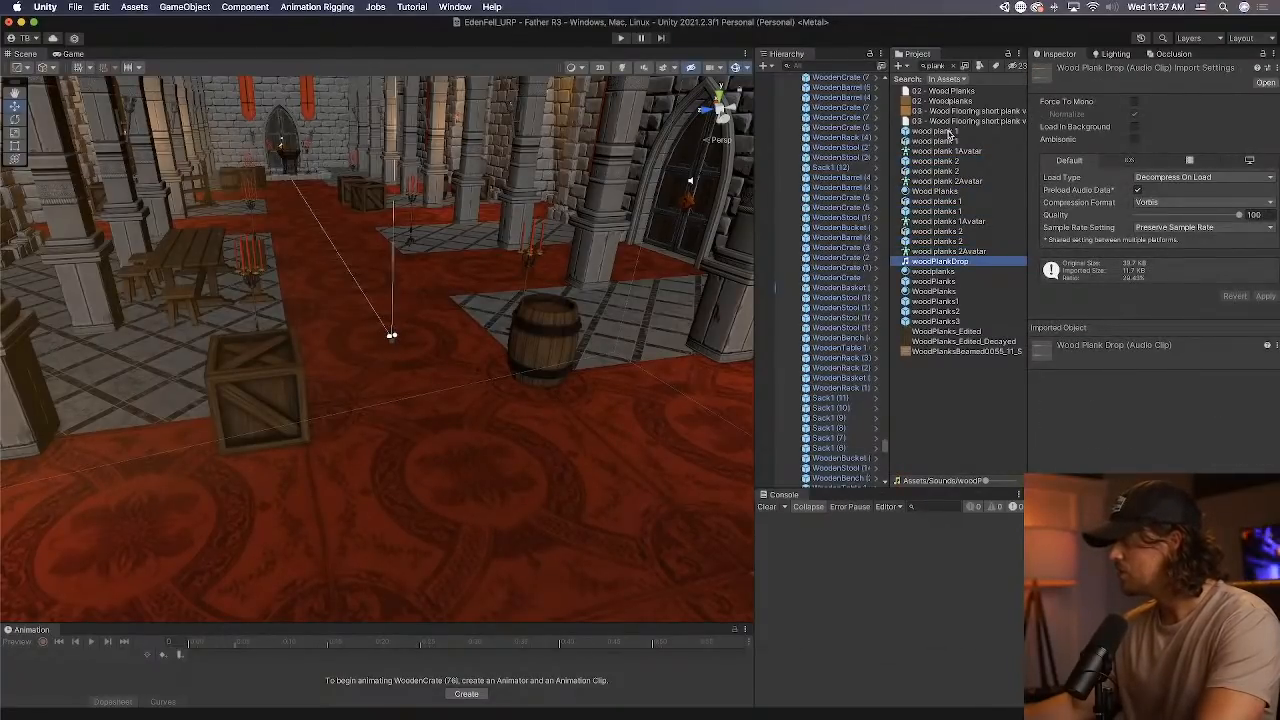
{"action": "key", "text": "Down"}
{"action": "key", "text": "Down"}
{"action": "key", "text": "Down"}
{"action": "key", "text": "Down"}
{"action": "key", "text": "Down"}
{"action": "key", "text": "Down"}
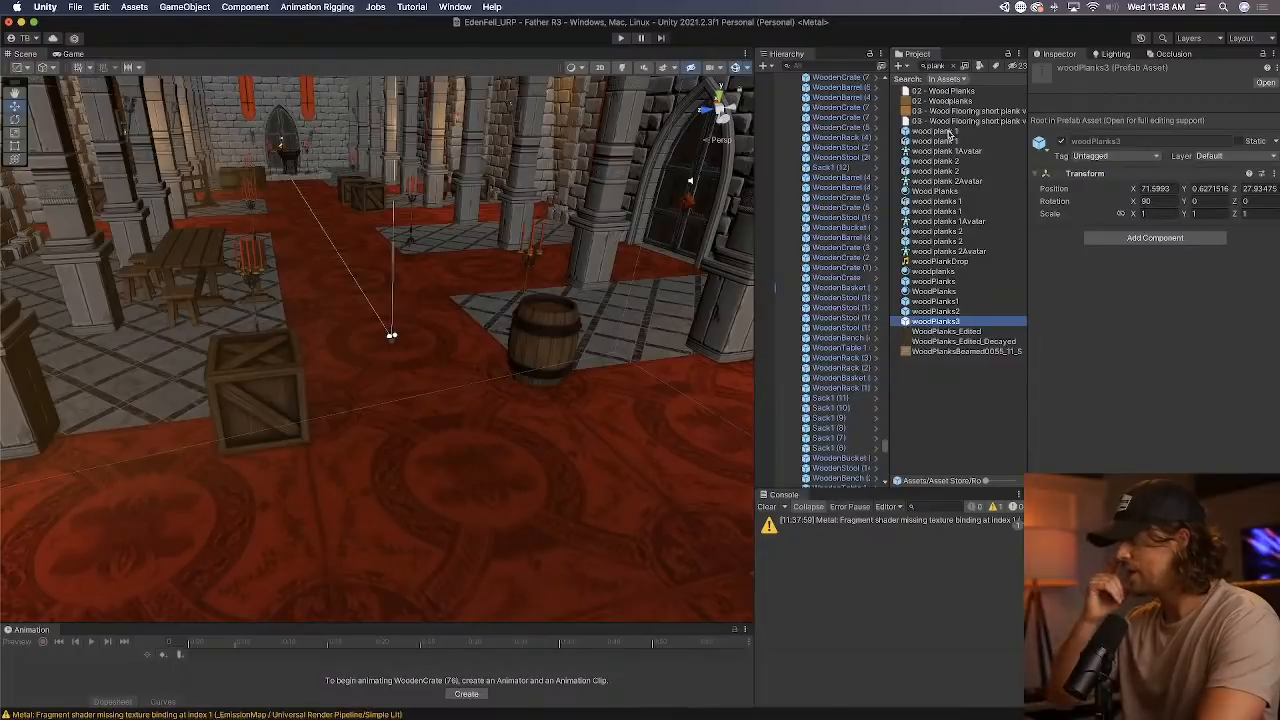
{"action": "key", "text": "Down"}
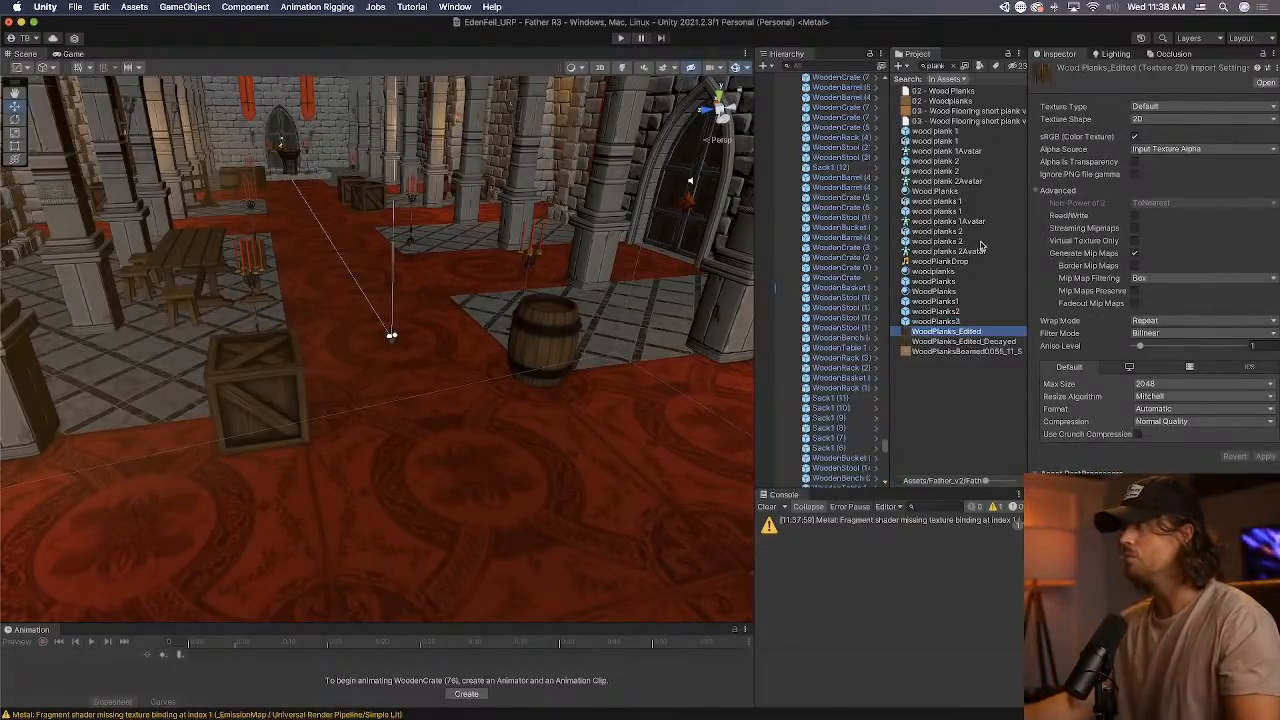
Clear the project search and select the Sack1 (11) object in the scene to view its components.
{"action": "left_click", "coordinate": [955, 66]}
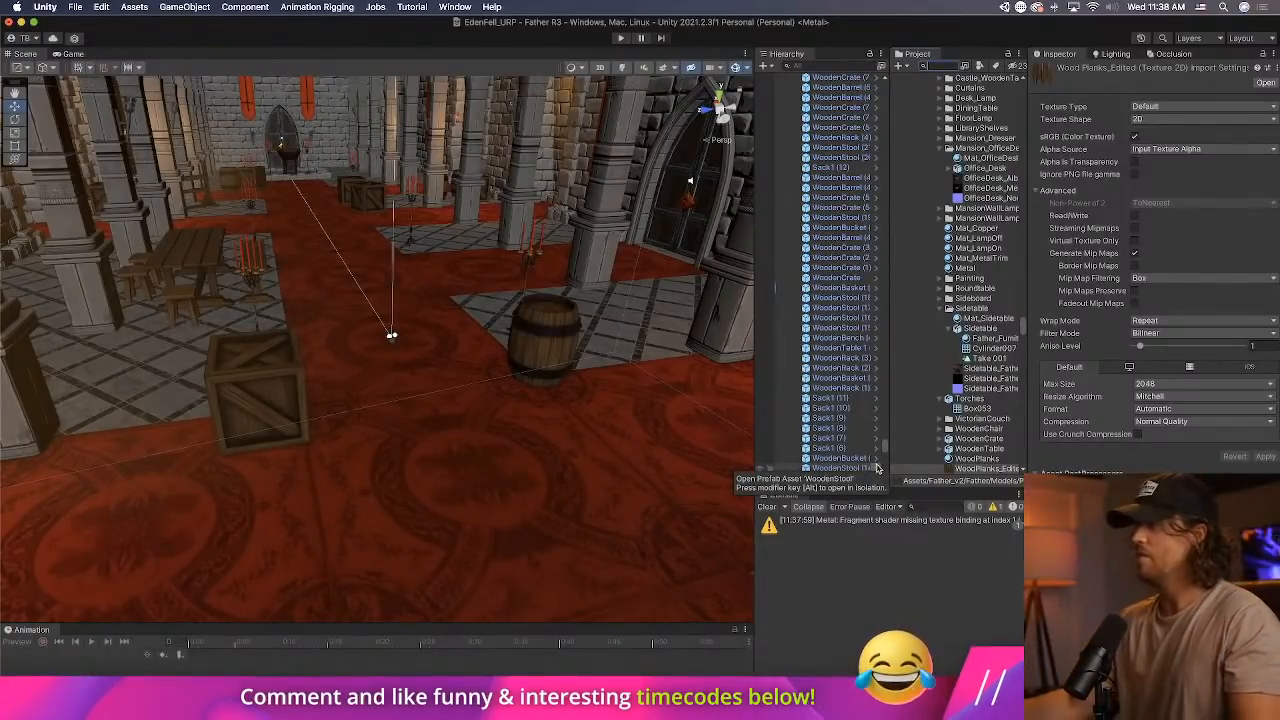
{"action": "left_click", "coordinate": [846, 398]}
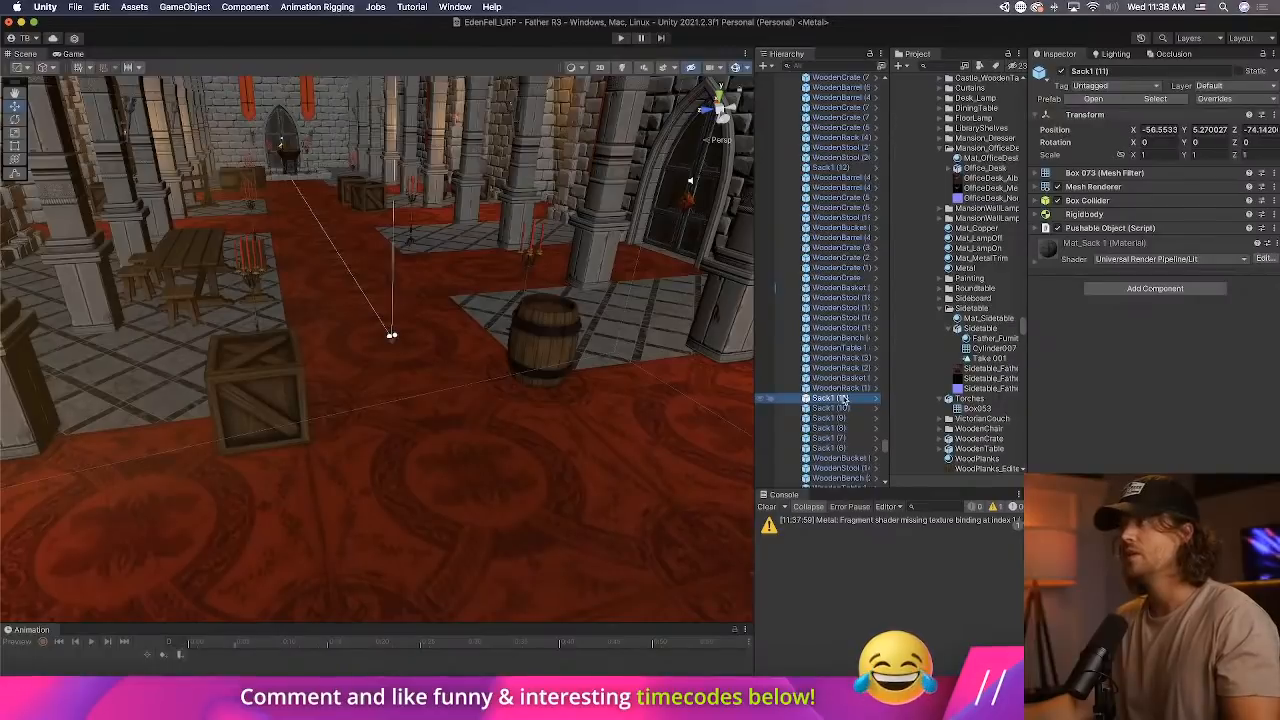
Switch to Sourcetree, show the full output of the push to origin, and return to Unity.
{"action": "key", "text": "super+Tab"}
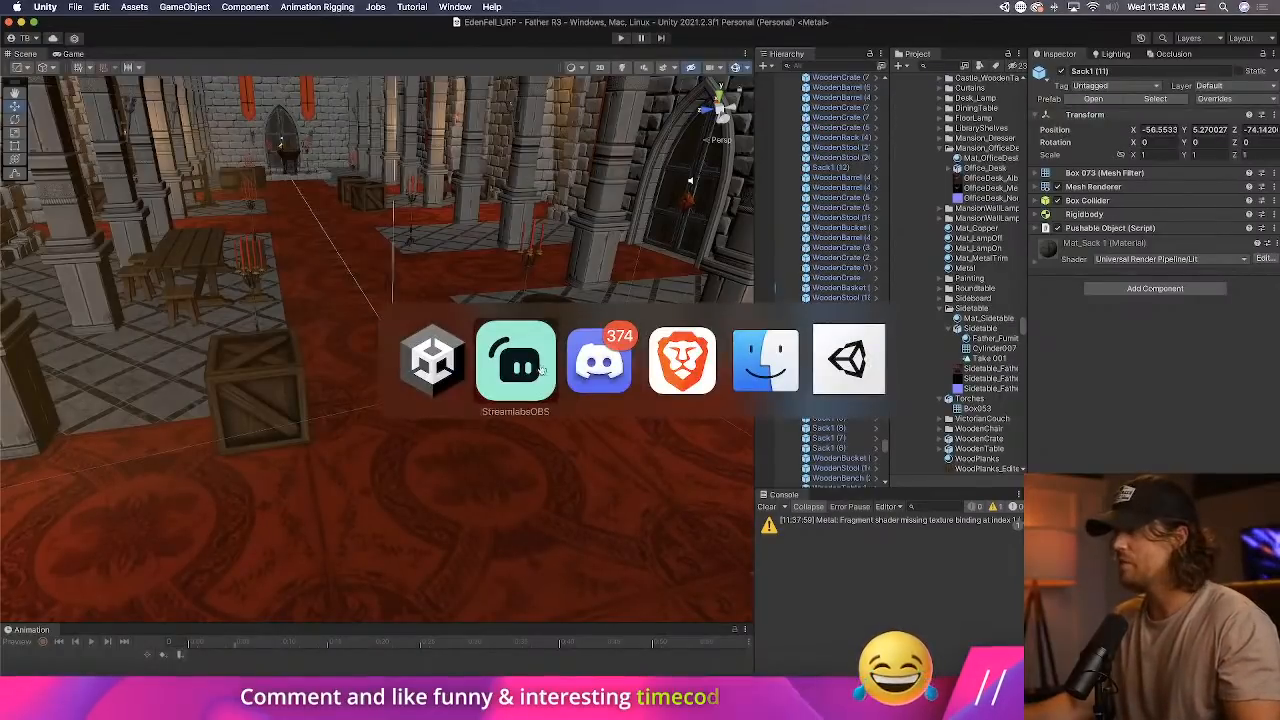
{"action": "key", "text": "super+Tab"}
{"action": "key", "text": "super+Tab"}
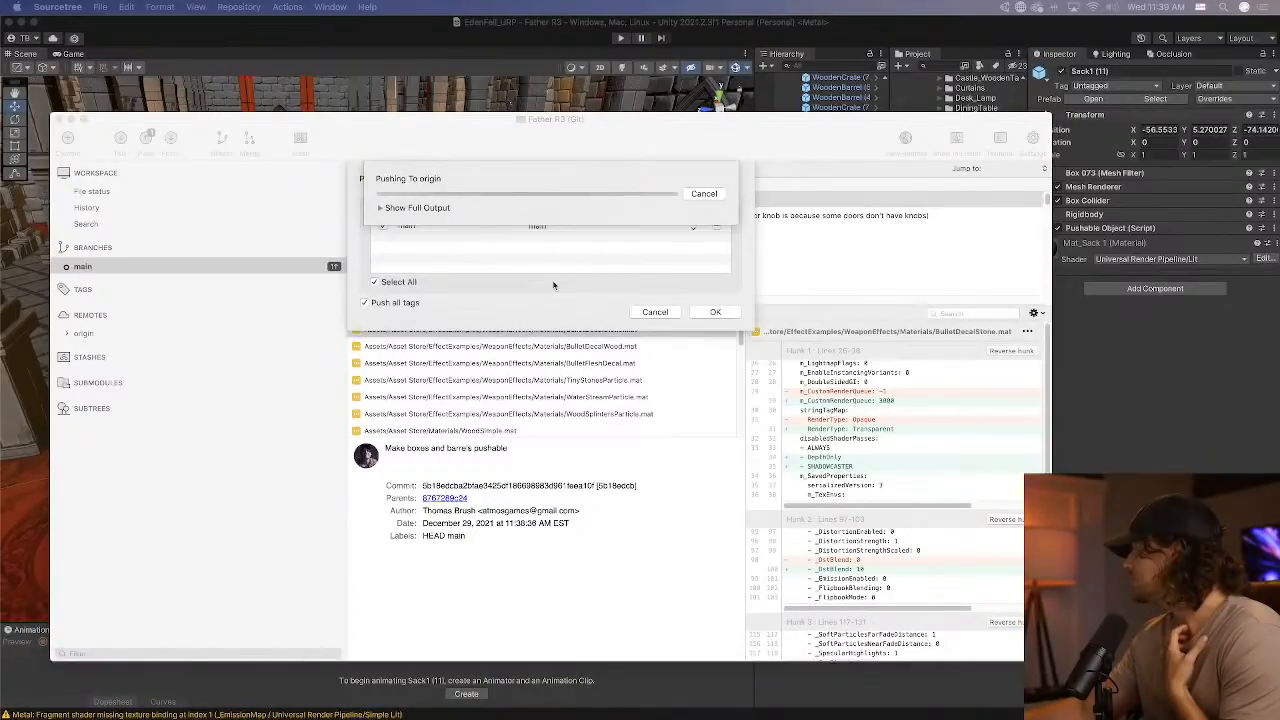
{"action": "left_click", "coordinate": [380, 207]}
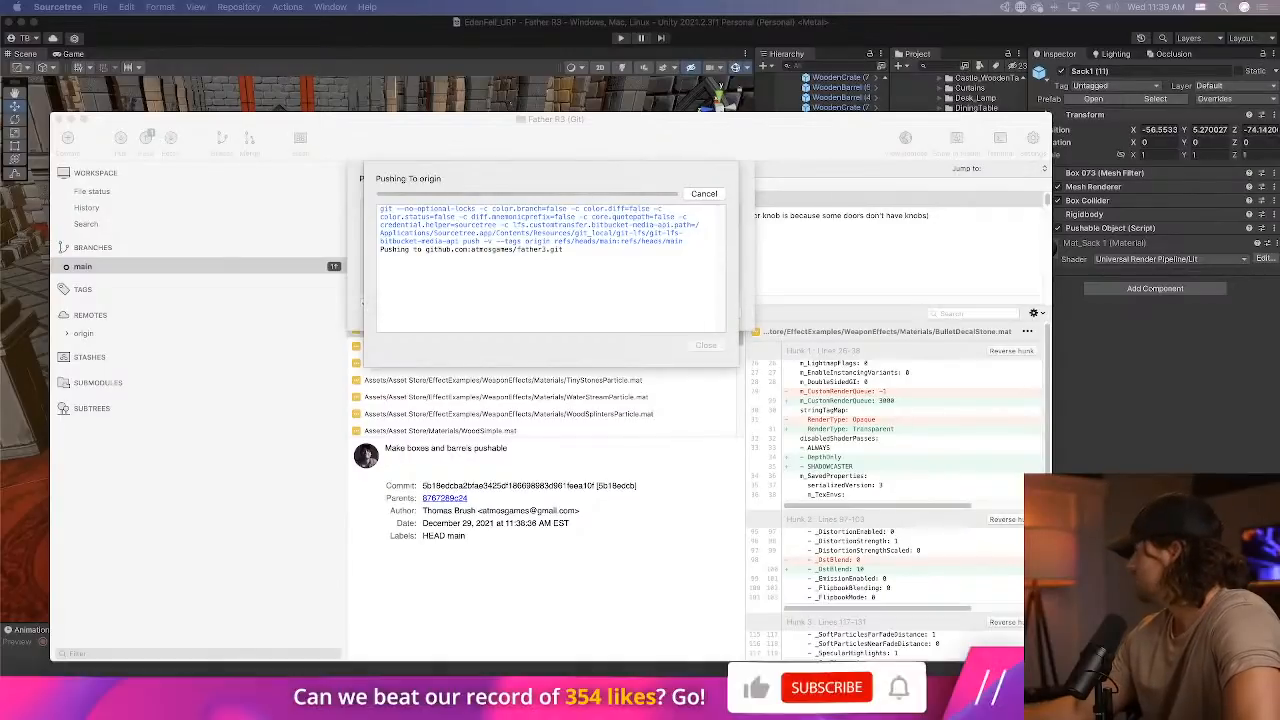
{"action": "key", "text": "super+Tab"}
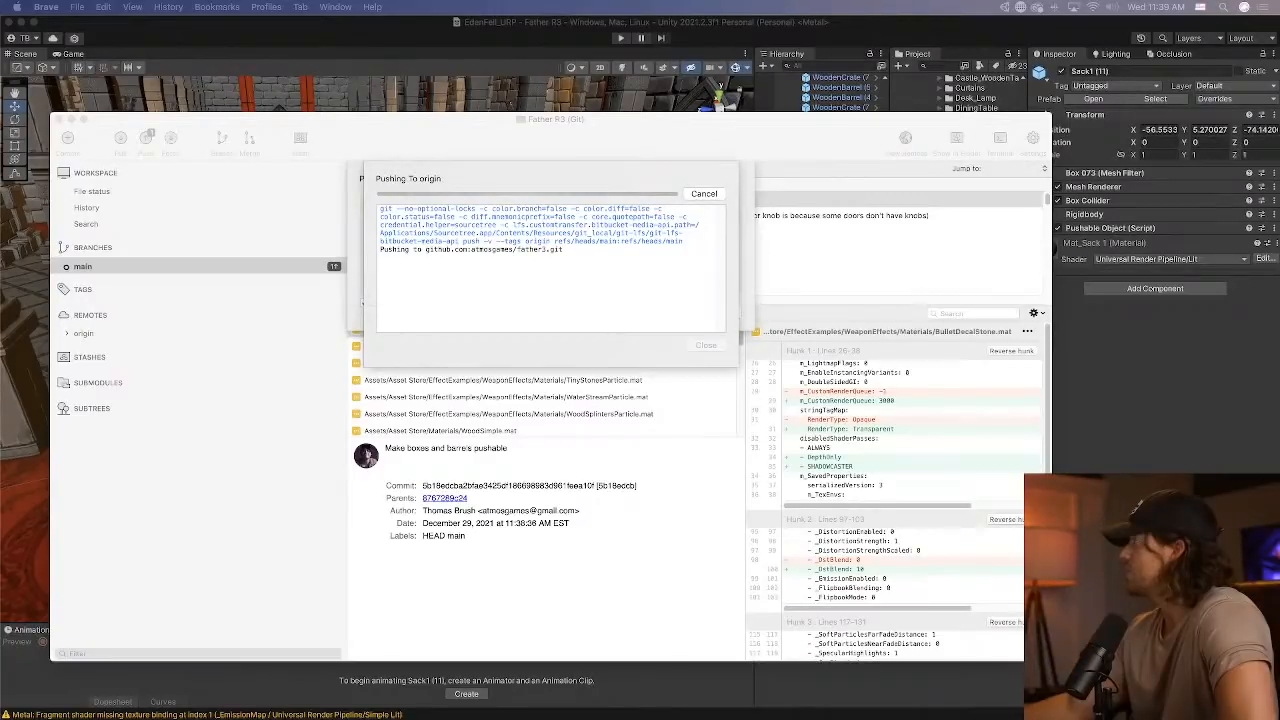
{"action": "left_click", "coordinate": [893, 25]}
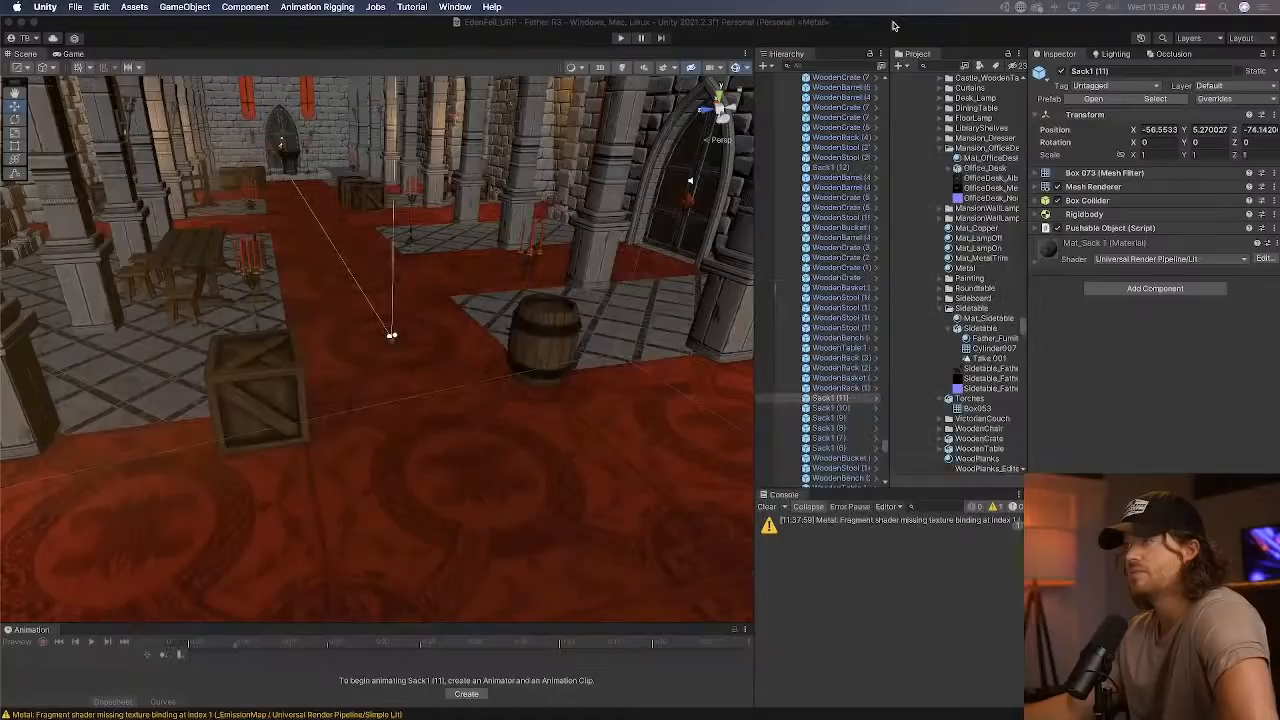
Select the wooden crate on the foyer carpet and locate its Mat_WoodenCrate material in the project.
{"action": "left_click", "coordinate": [267, 383]}
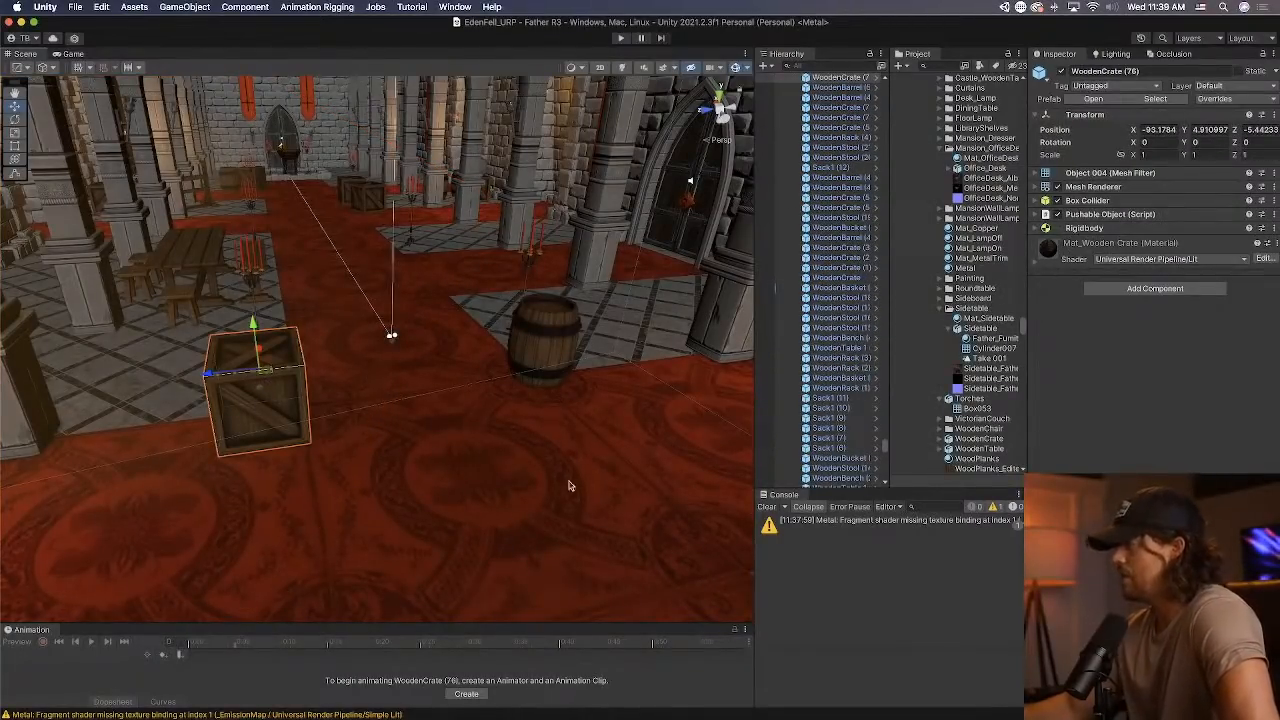
{"action": "left_click", "coordinate": [1155, 189]}
{"action": "left_click", "coordinate": [1175, 217]}
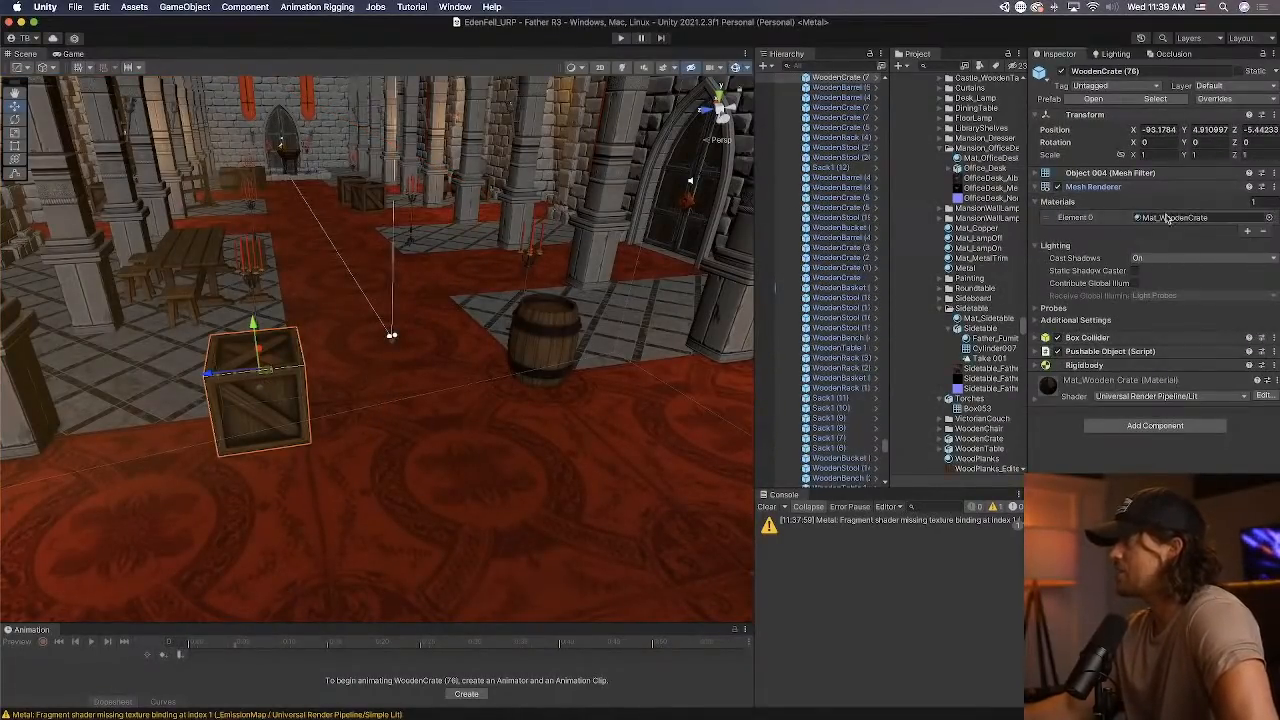
{"action": "scroll", "coordinate": [974, 207], "scroll_direction": "up", "scroll_amount": 1}
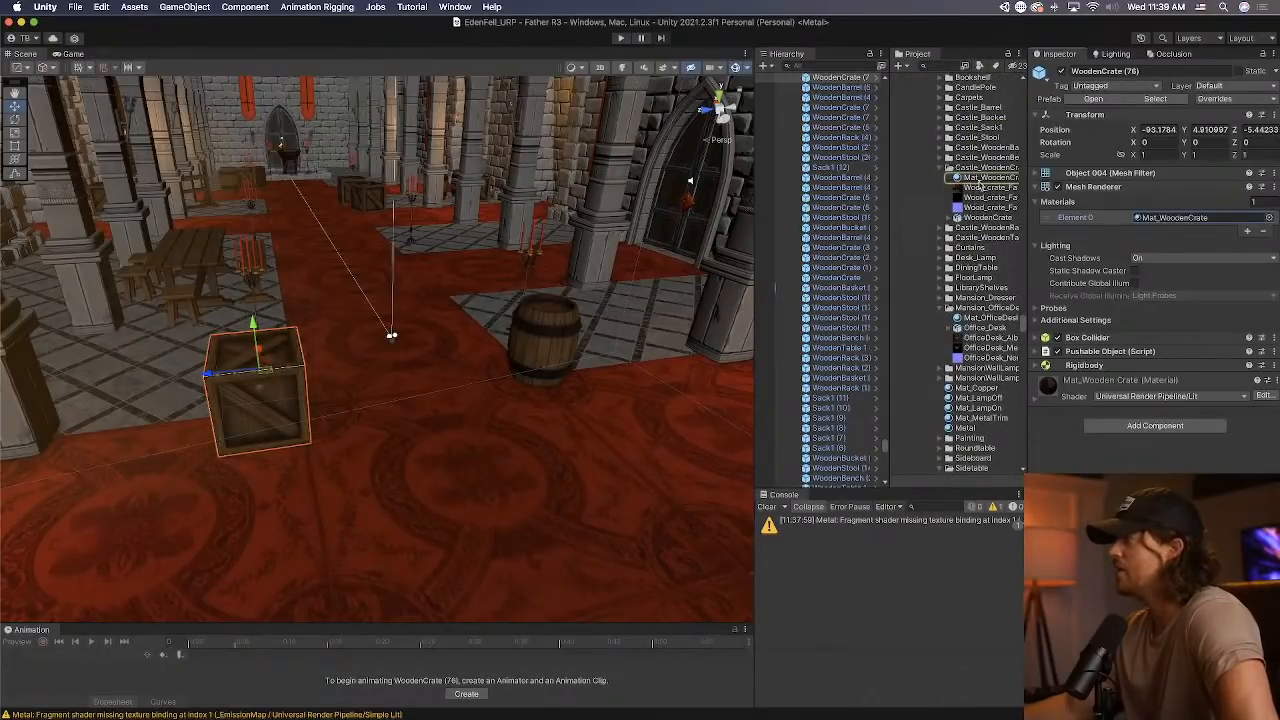
Reveal the Castle_WoodenCrate folder in Finder and select WoodenCrate.fbx in Downloads.
{"action": "left_click", "coordinate": [1002, 169]}
{"action": "right_click", "coordinate": [1002, 170]}
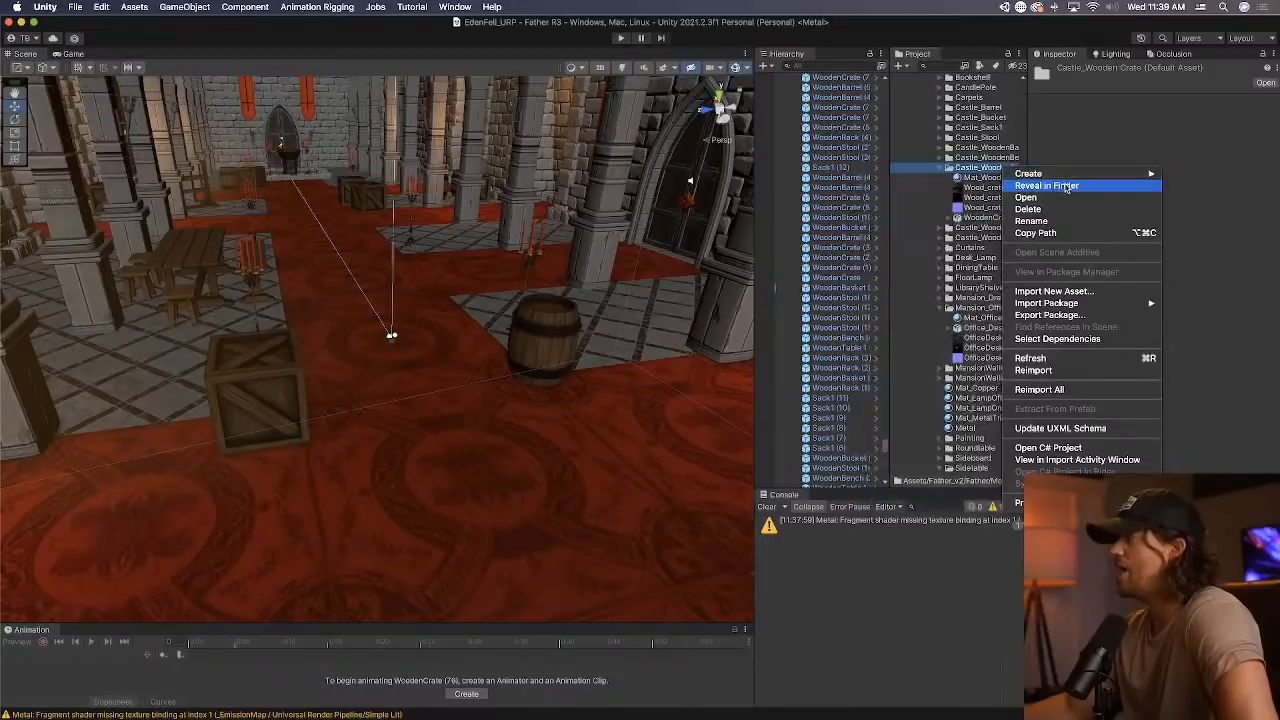
{"action": "left_click", "coordinate": [1063, 187]}
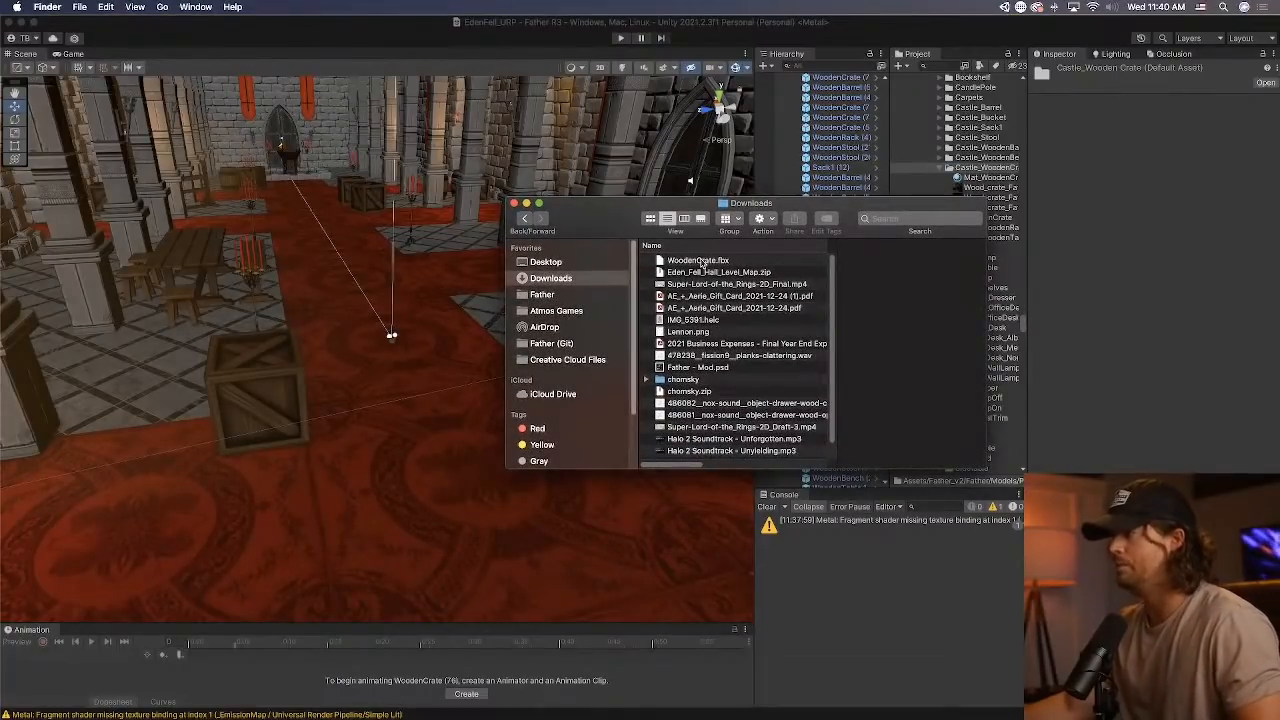
{"action": "left_click", "coordinate": [703, 261]}
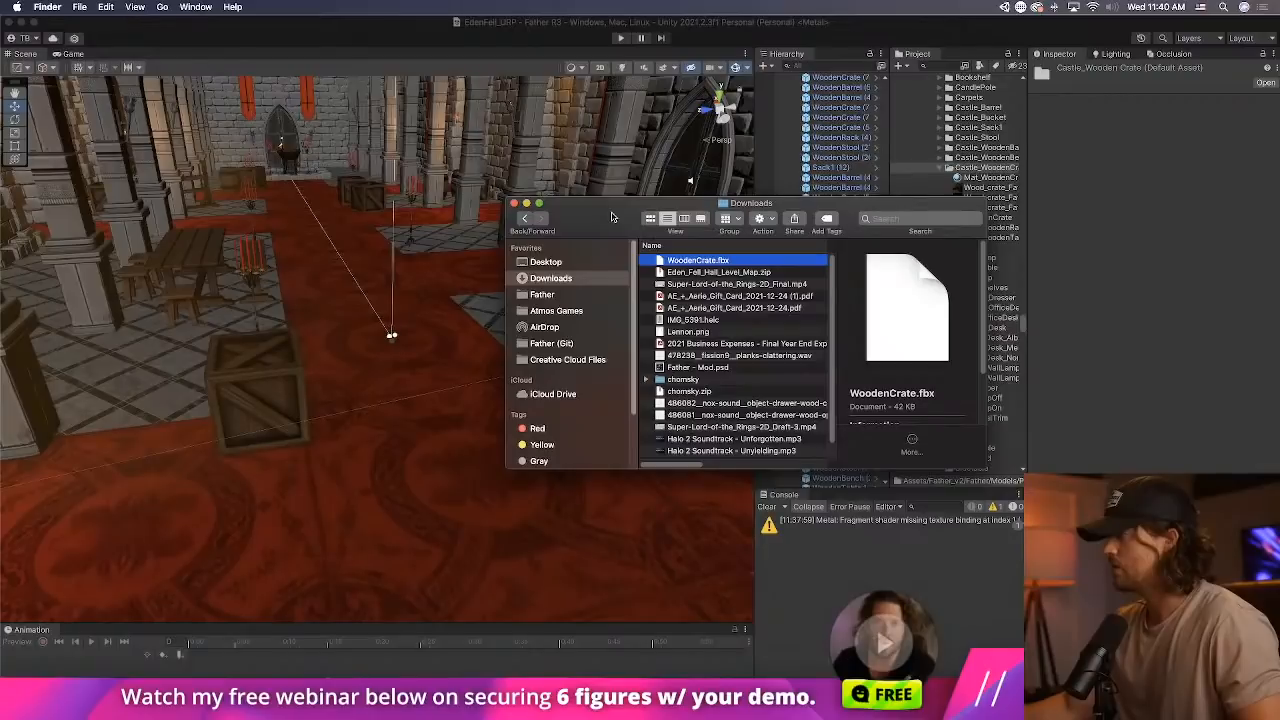
Reveal the WoodenCrate model file in Finder, enlarge the window to view its folder, and return to Unity.
{"action": "right_click", "coordinate": [1000, 218]}
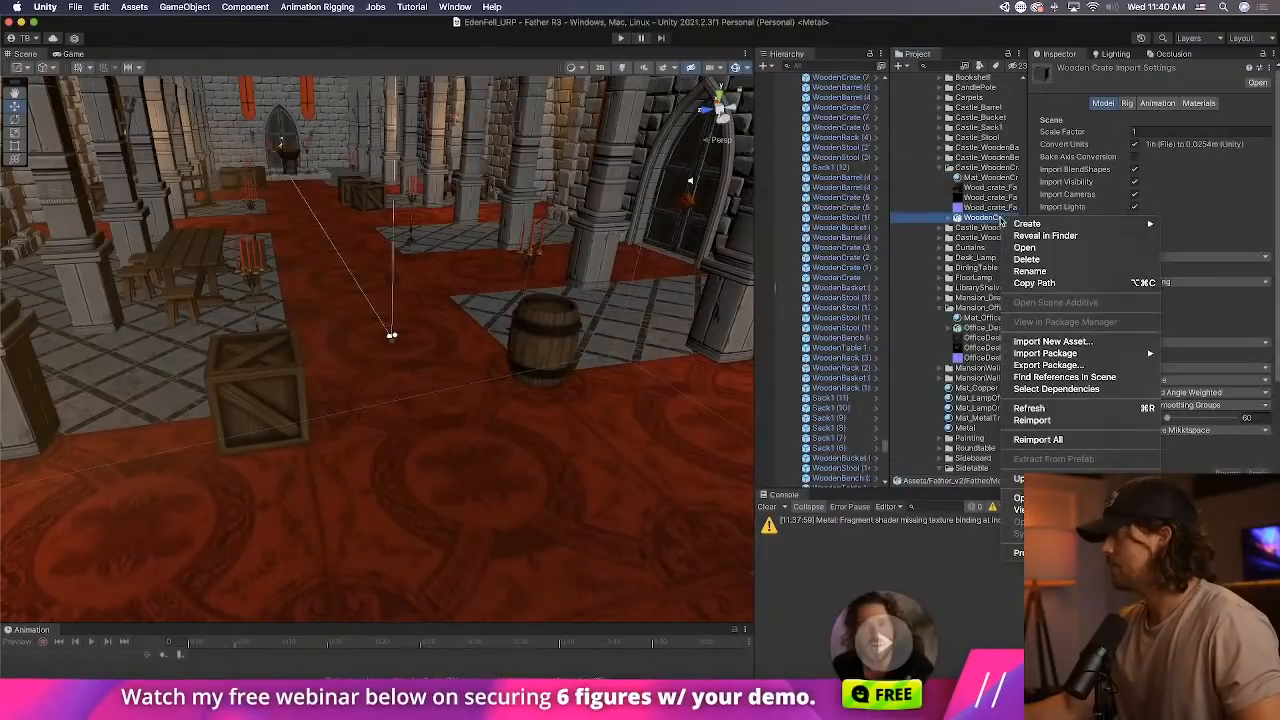
{"action": "left_click", "coordinate": [1045, 235]}
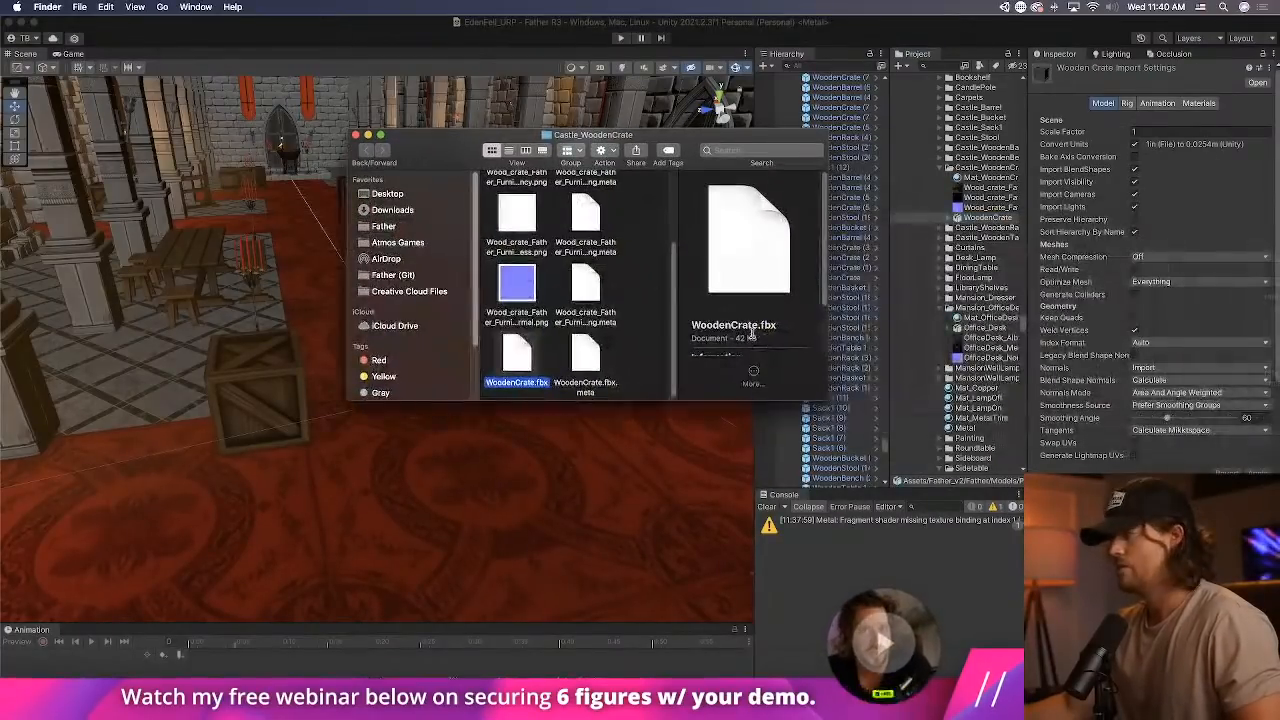
{"action": "left_click_drag", "start_coordinate": [827, 399], "coordinate": [1230, 605]}
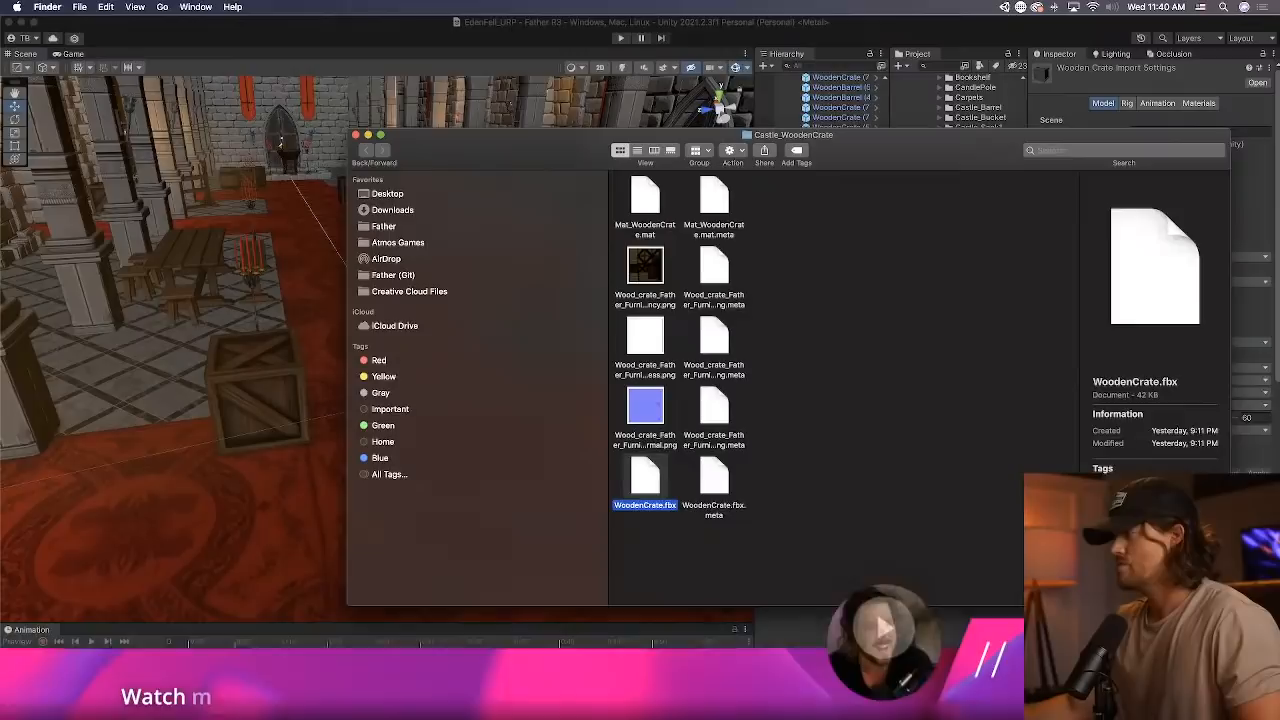
{"action": "left_click", "coordinate": [763, 432]}
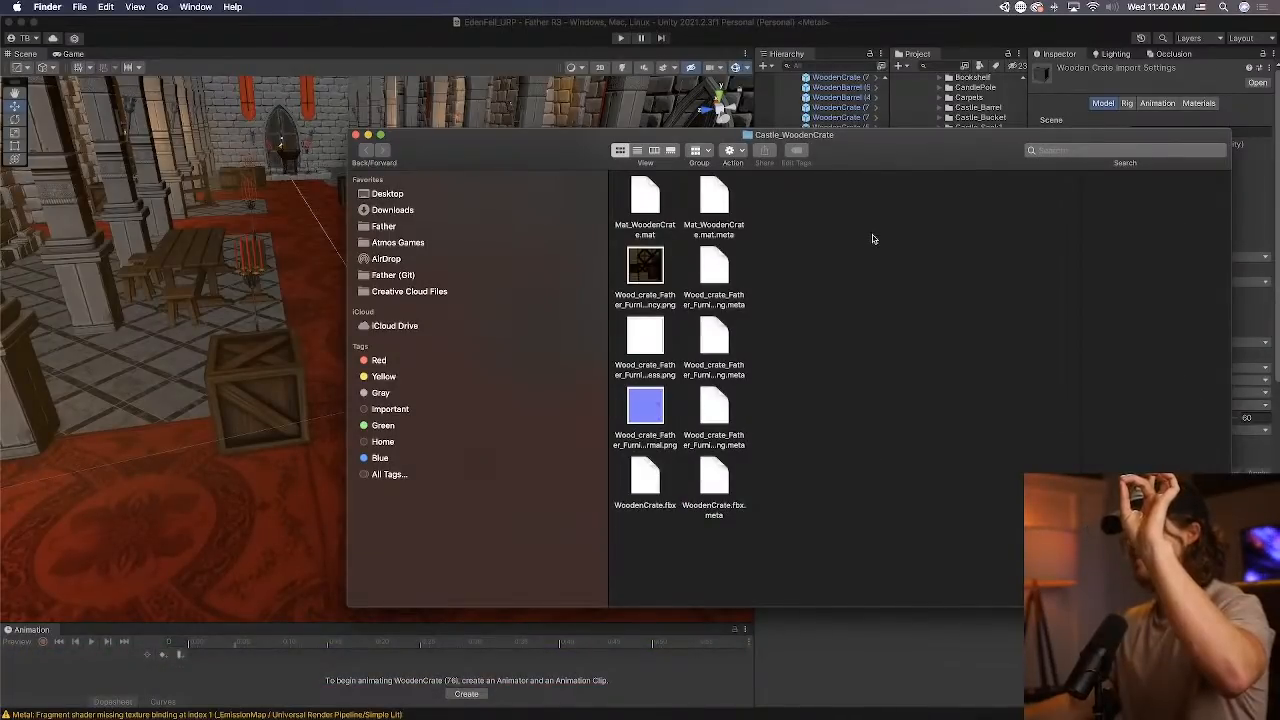
{"action": "left_click", "coordinate": [543, 55]}
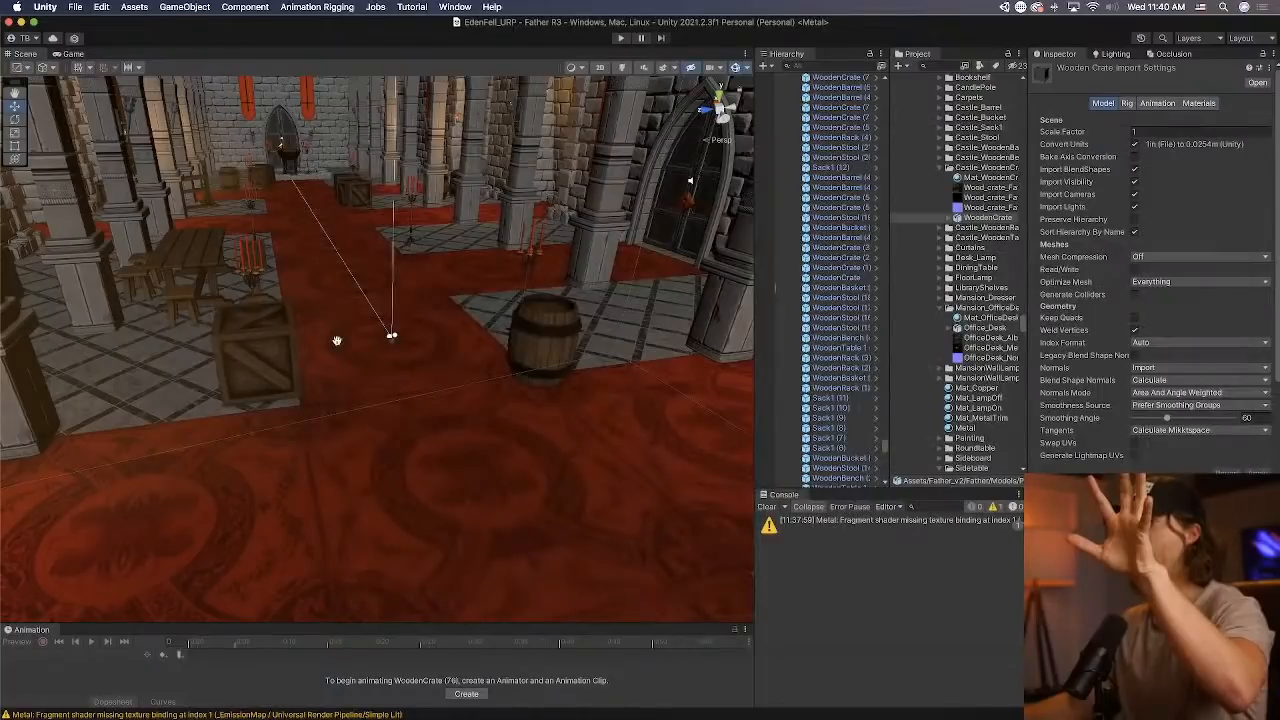
Move the wooden basket beside the stone wall along X to -90.79, over the neighbouring crate.
{"action": "right_click_drag", "start_coordinate": [337, 341], "coordinate": [358, 472]}
{"action": "left_click", "coordinate": [358, 472]}
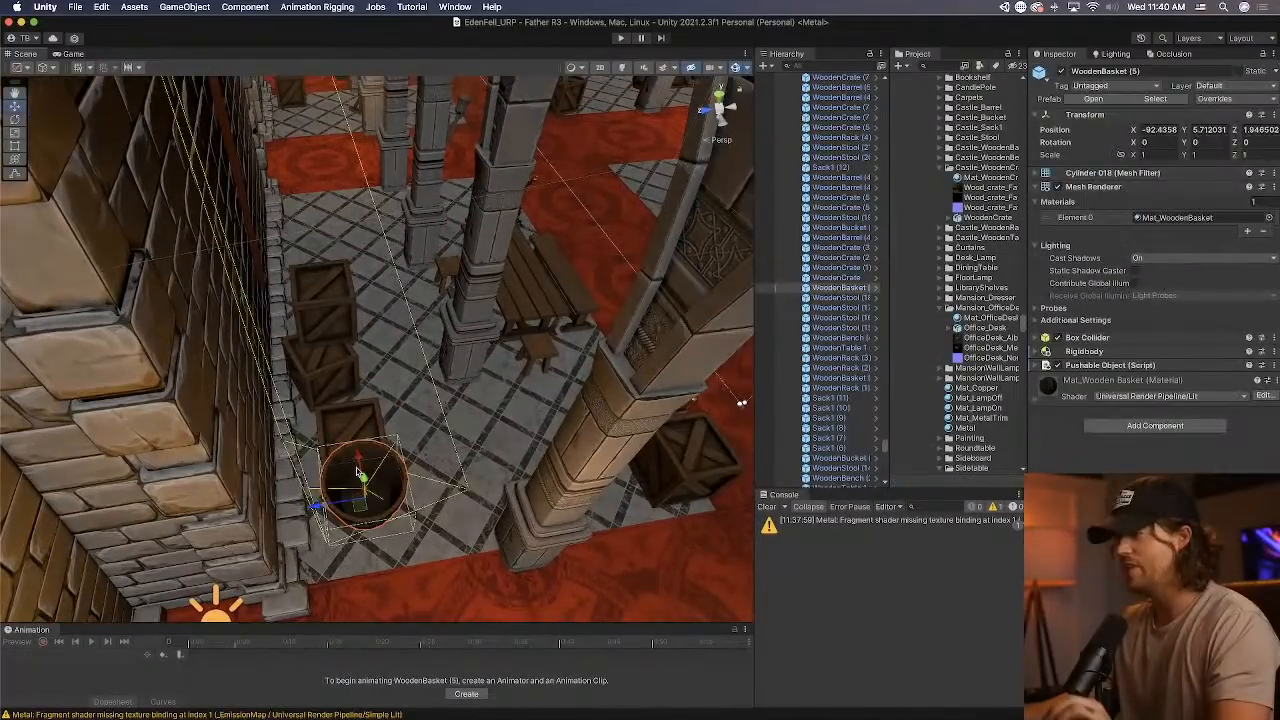
{"action": "left_click_drag", "start_coordinate": [358, 472], "coordinate": [361, 394]}
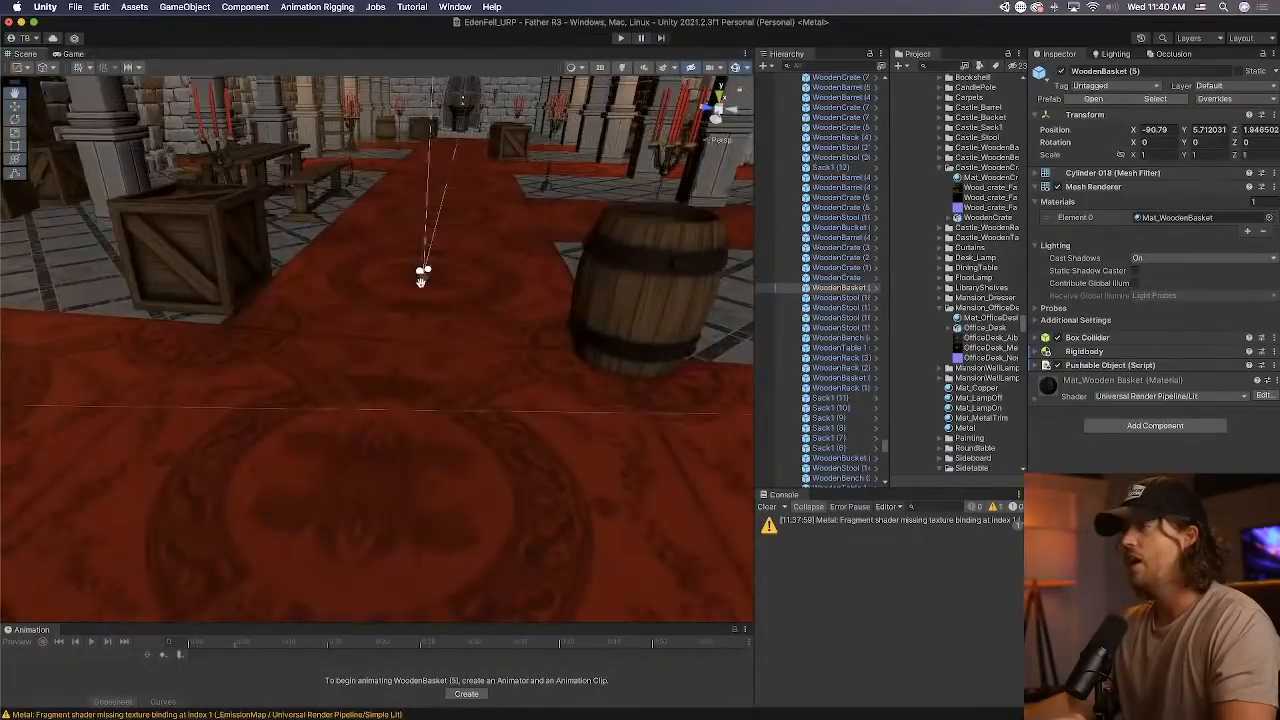
{"action": "scroll", "coordinate": [421, 287], "scroll_direction": "up", "scroll_amount": 3}
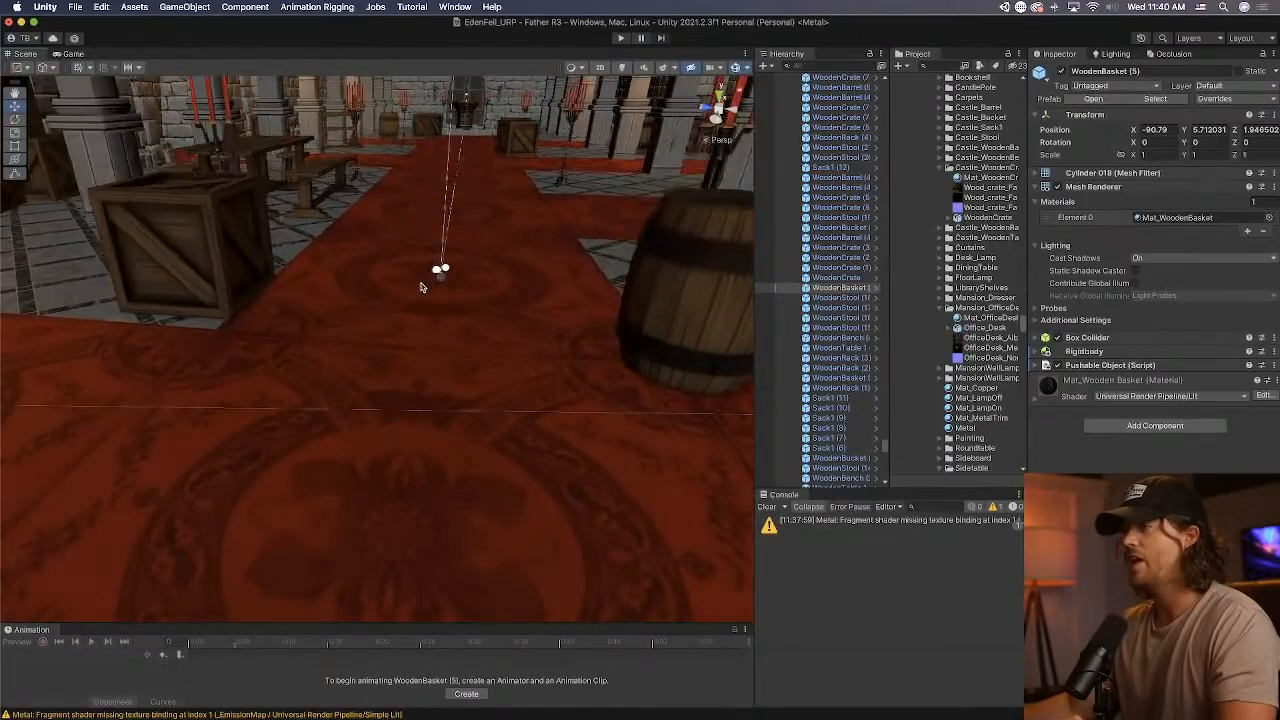
Play-test the level by walking to the crates near the wall, picking one up and releasing it, and stop the play session.
{"action": "left_click", "coordinate": [616, 38]}
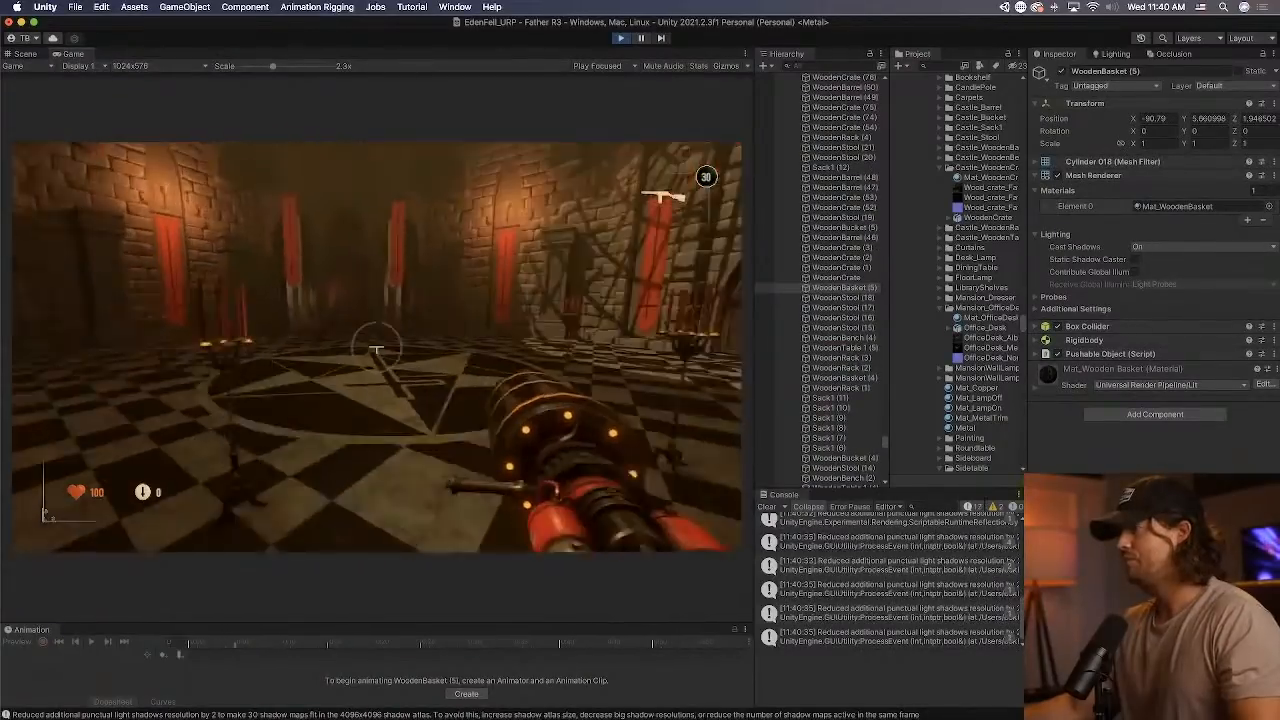
{"action": "key", "text": "w"}
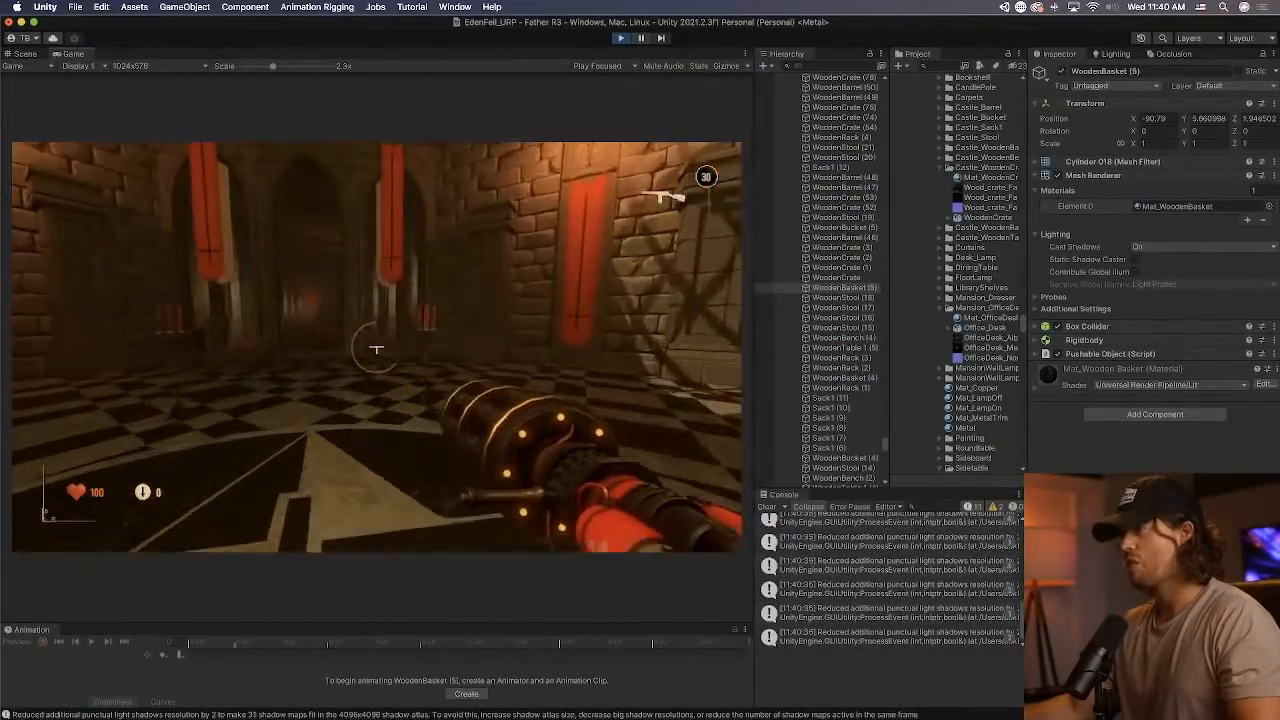
{"action": "key", "text": "w"}
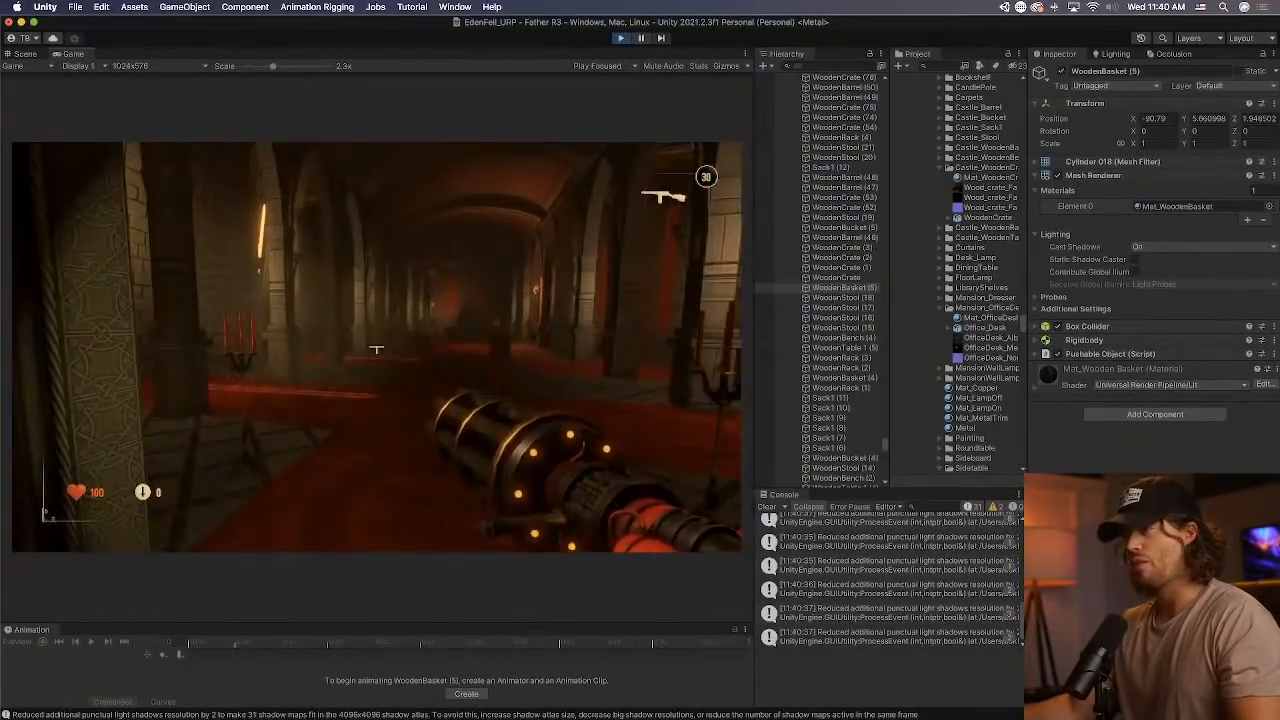
{"action": "key", "text": "w"}
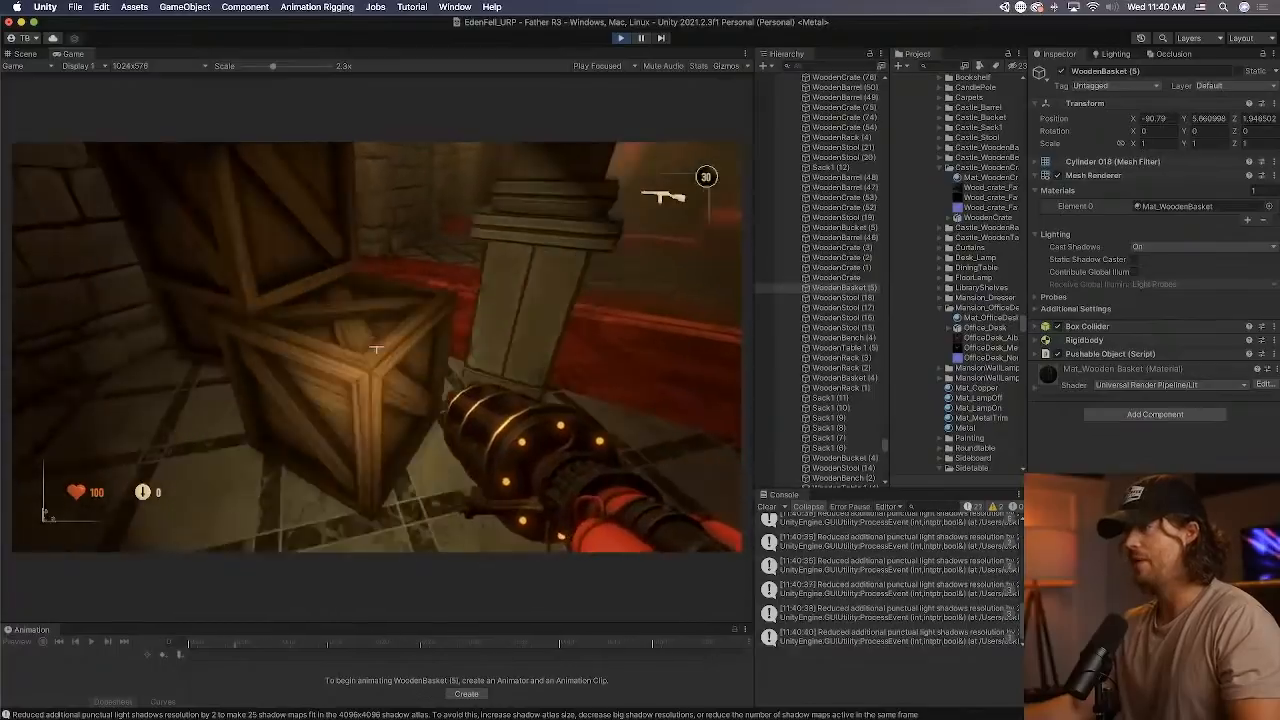
{"action": "key", "text": "w"}
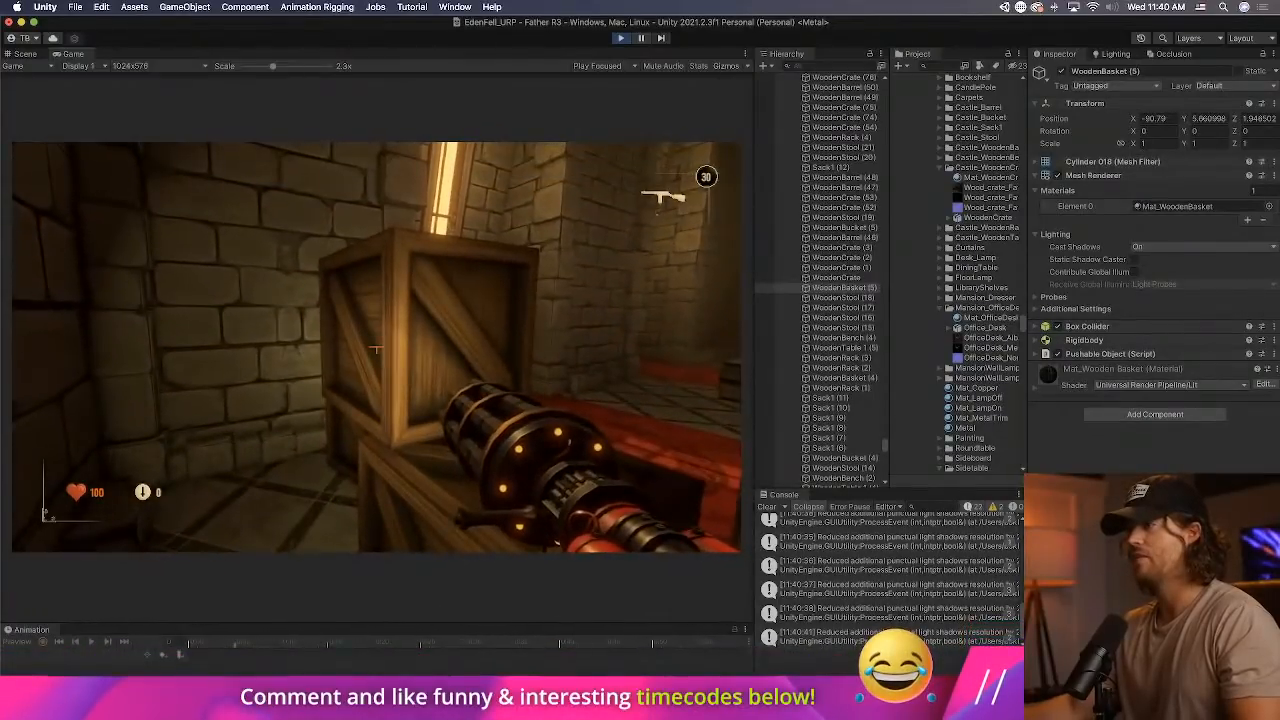
{"action": "key", "text": "e"}
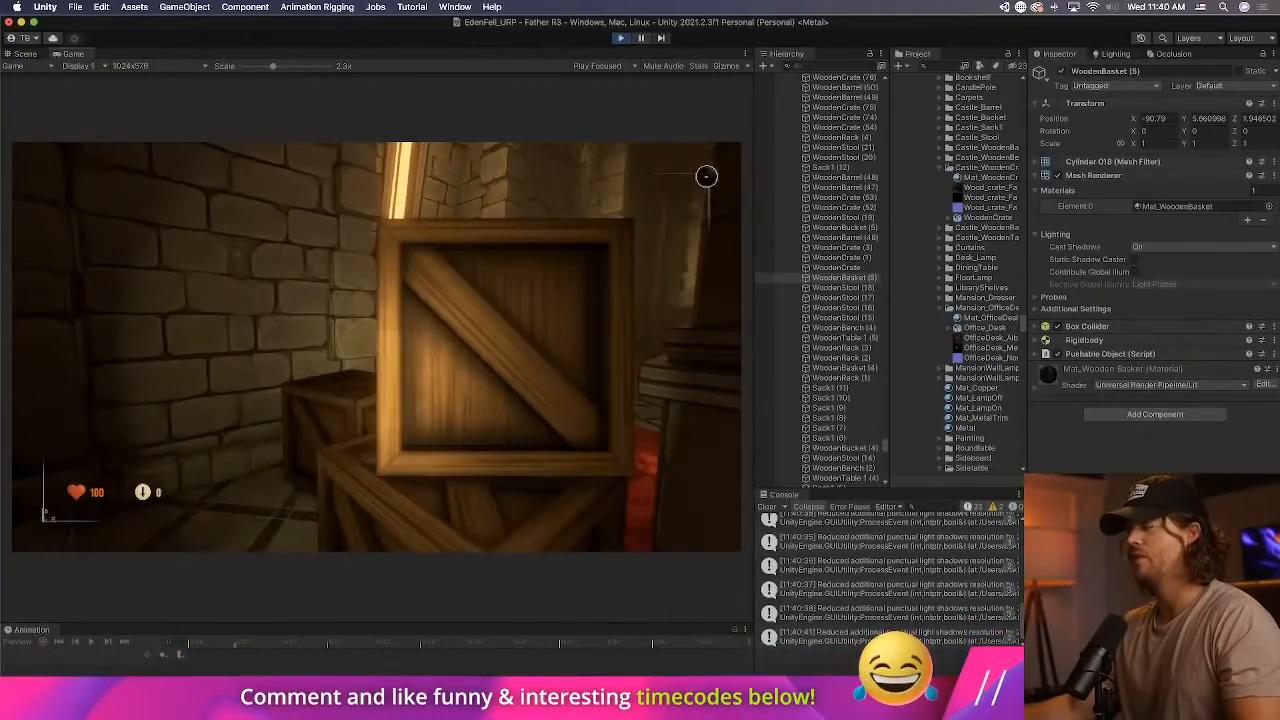
{"action": "key", "text": "e"}
{"action": "key", "text": "super+p"}
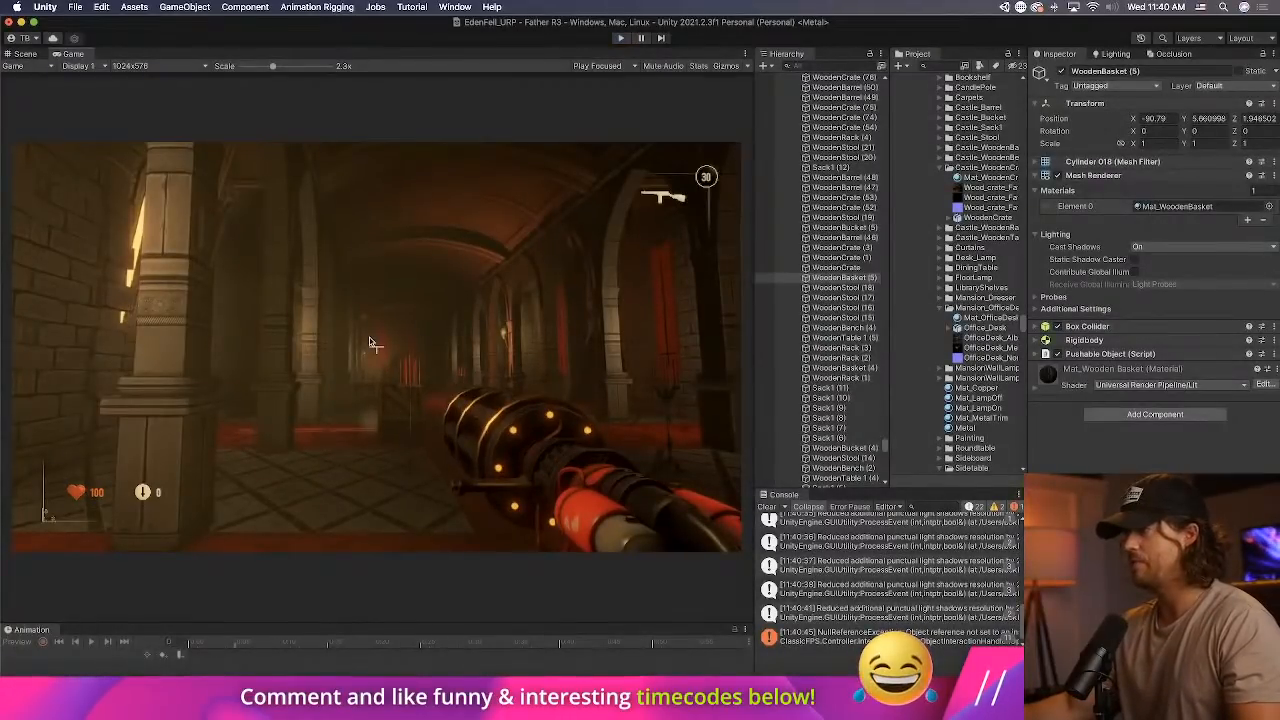
Select the wooden crate on the foyer carpet, open its WoodenCrate prefab and expand the Box Collider settings.
{"action": "key", "text": "super+1"}
{"action": "left_click", "coordinate": [252, 264]}
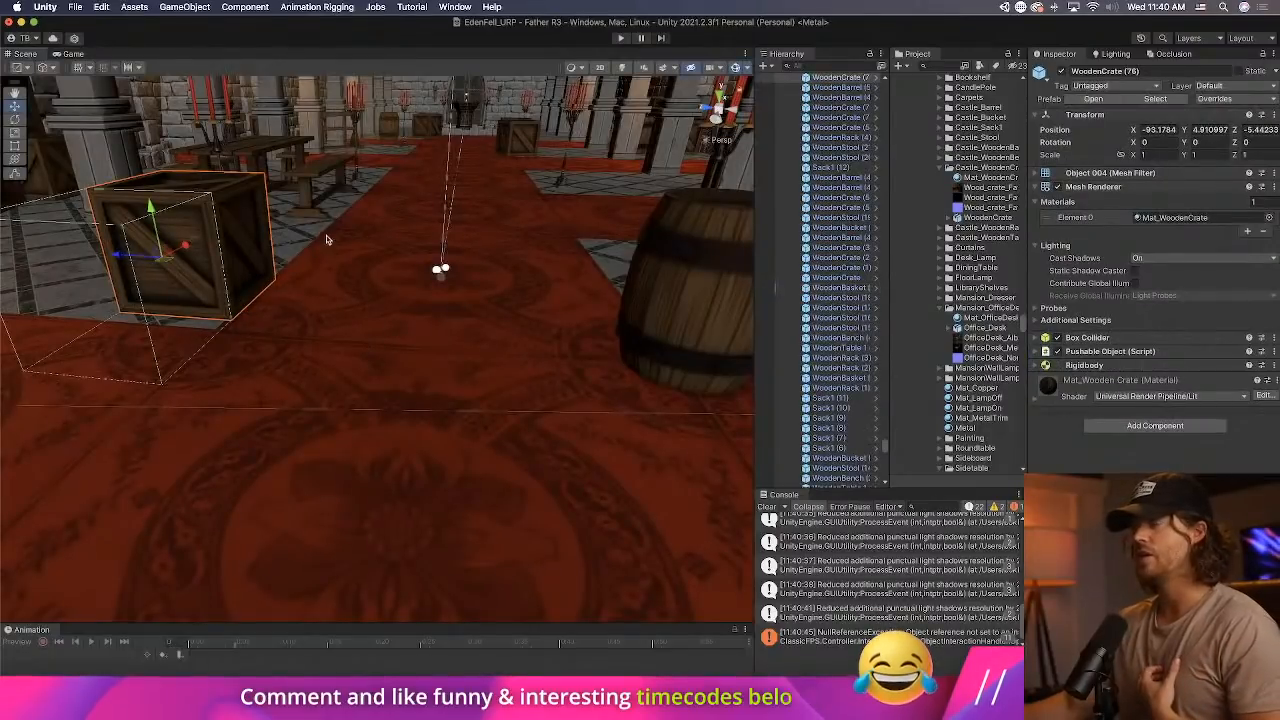
{"action": "right_click_drag", "start_coordinate": [327, 240], "coordinate": [293, 225]}
{"action": "left_click", "coordinate": [876, 79]}
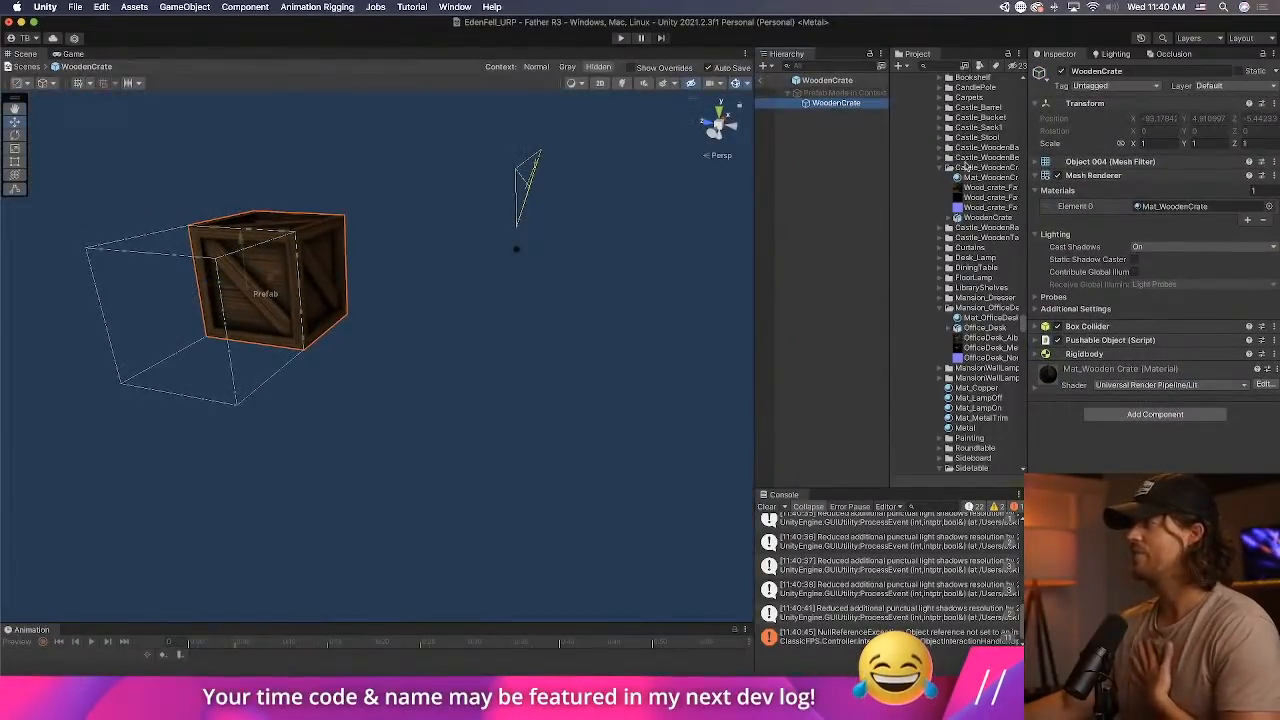
{"action": "left_click", "coordinate": [1150, 326]}
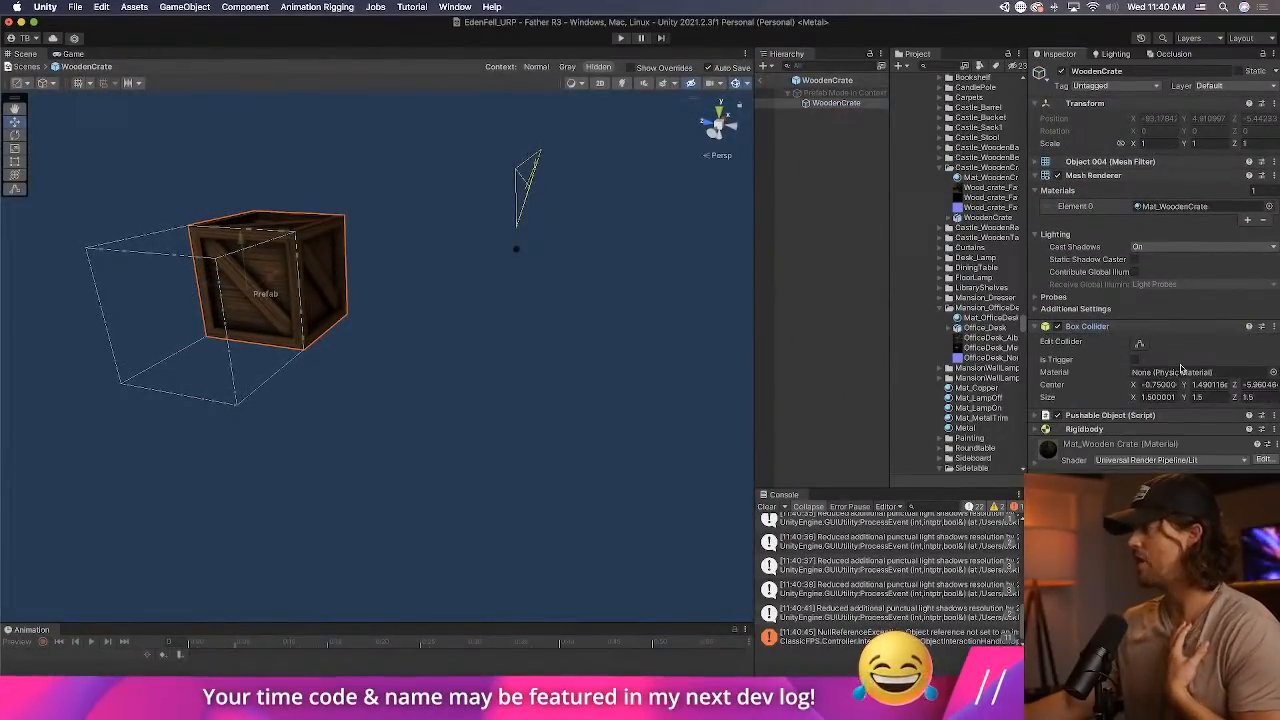
Set the WoodenCrate prefab's Box Collider center to 0, 0, 0.
{"action": "left_click", "coordinate": [1160, 384]}
{"action": "type", "text": "0"}
{"action": "key", "text": "Tab"}
{"action": "type", "text": "0"}
{"action": "key", "text": "Tab"}
{"action": "type", "text": "0"}
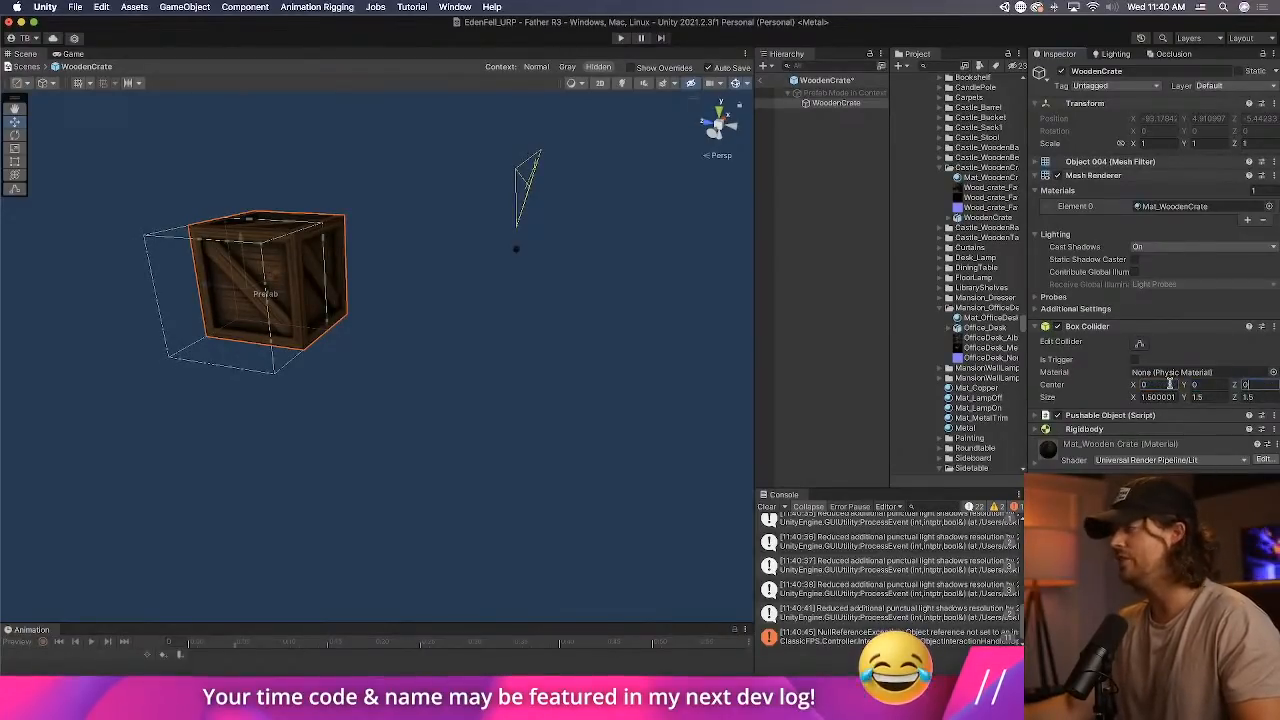
Remove the Box Collider from the WoodenCrate prefab and add a new Box Collider component in its place.
{"action": "right_click", "coordinate": [1150, 330]}
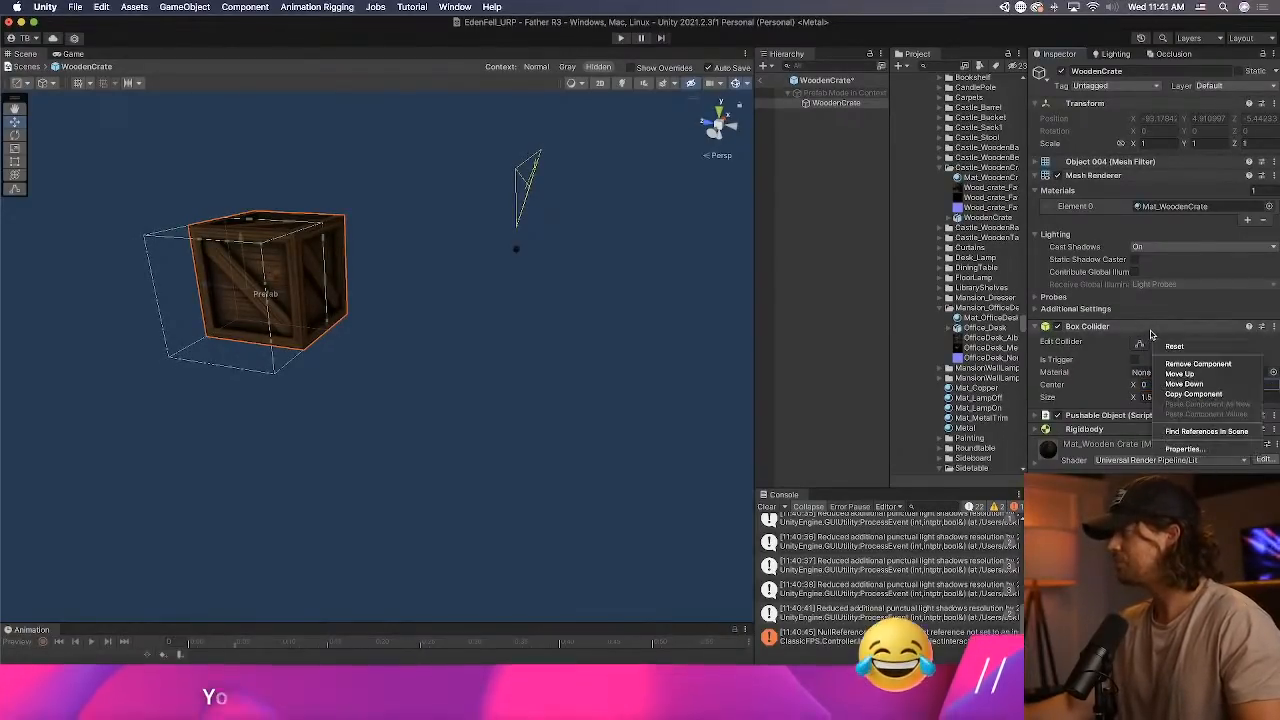
{"action": "left_click", "coordinate": [1197, 364]}
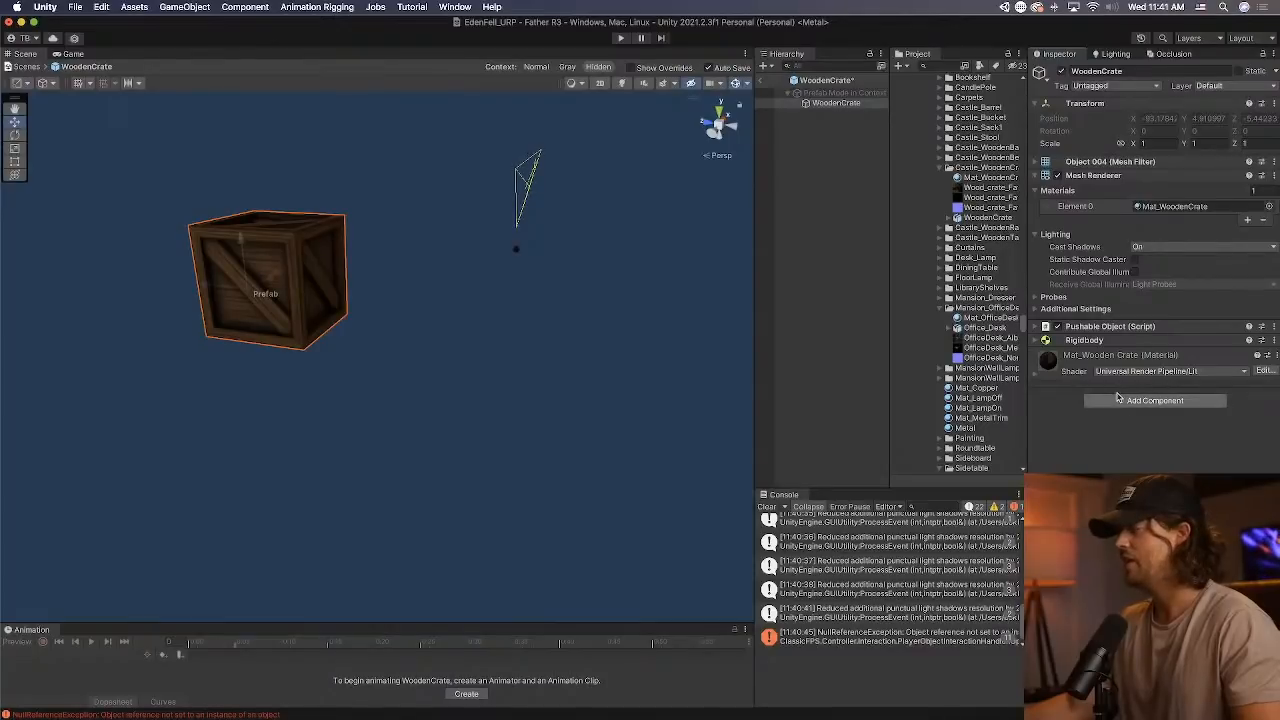
{"action": "left_click", "coordinate": [1127, 404]}
{"action": "type", "text": "box"}
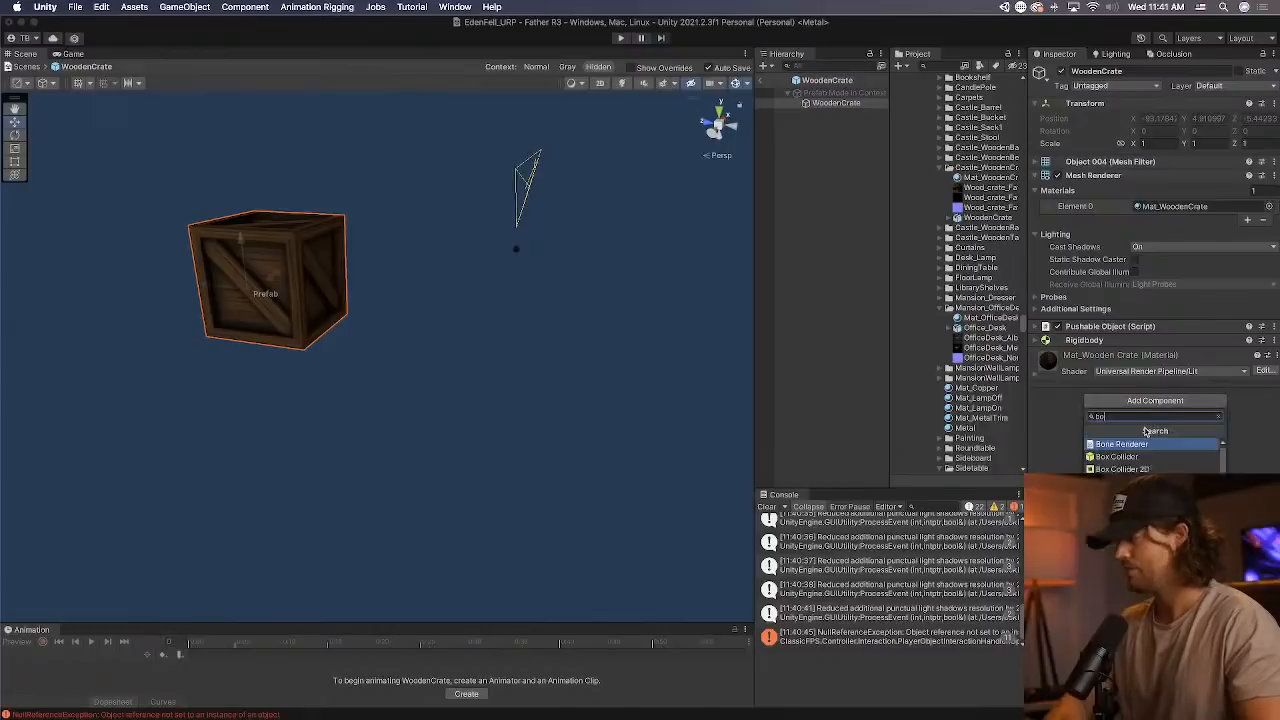
{"action": "key", "text": "Return"}
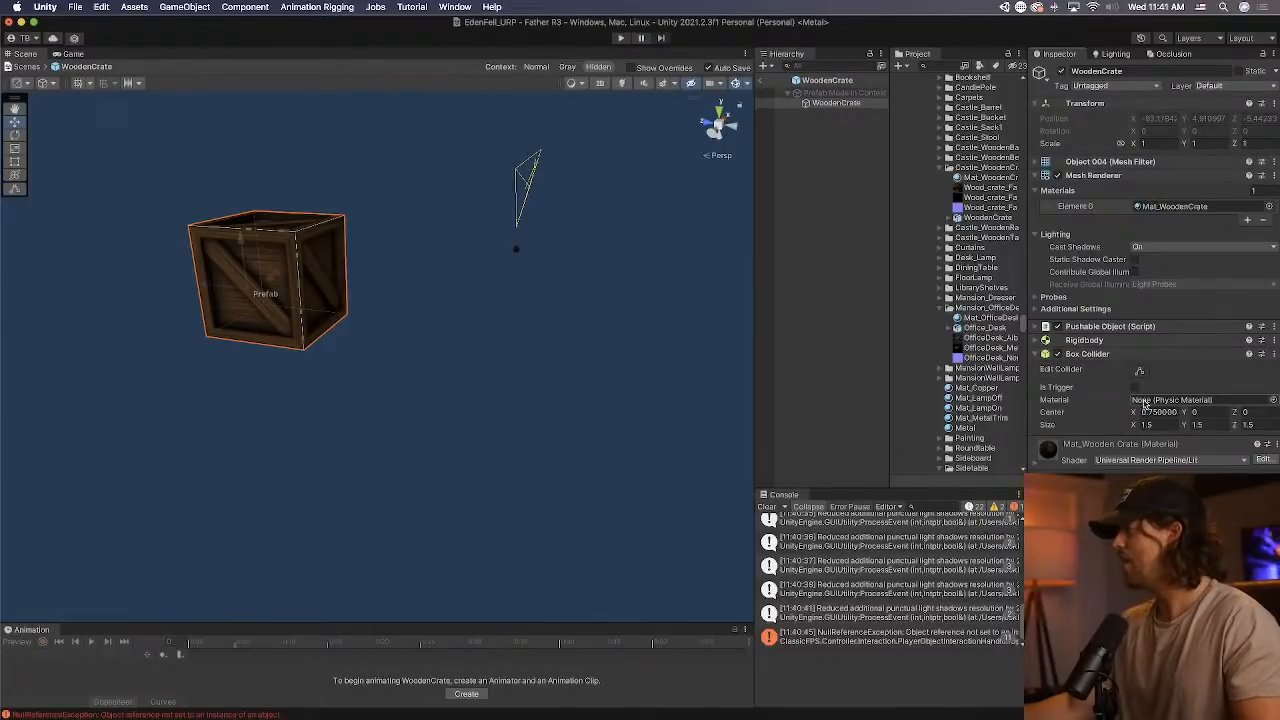
{"action": "key", "text": "super+Tab"}
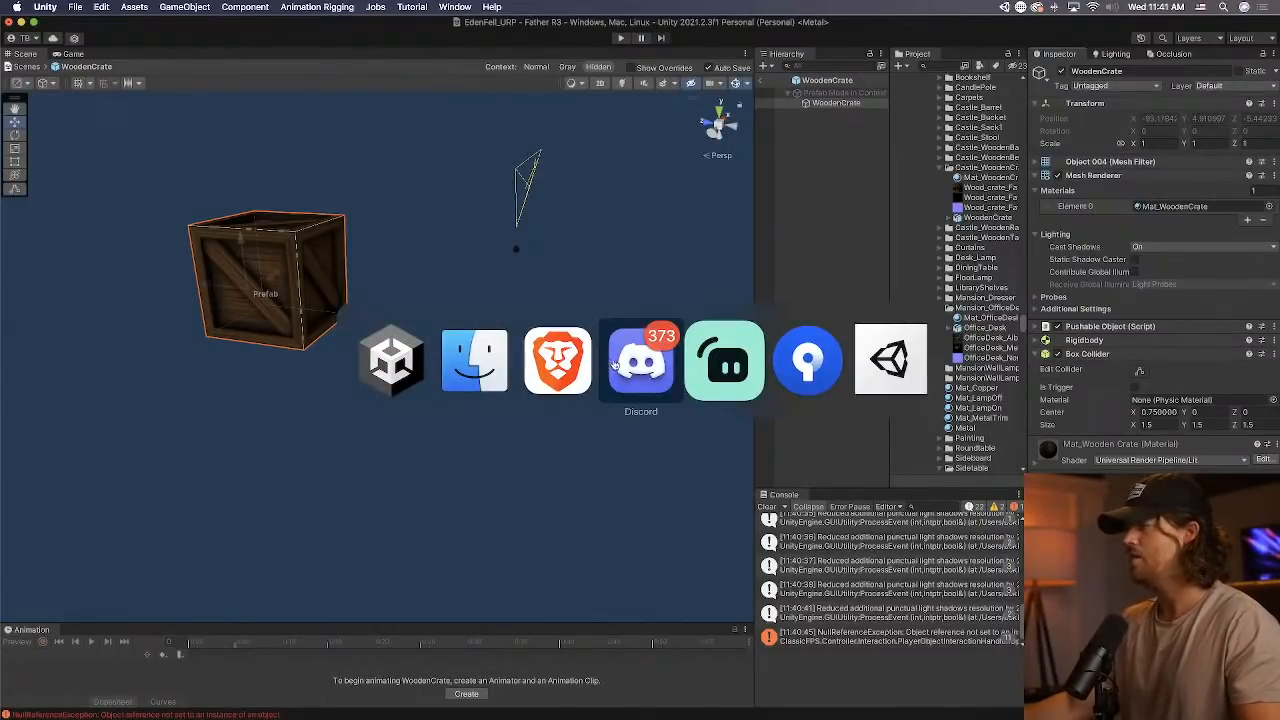
{"action": "left_click", "coordinate": [724, 360]}
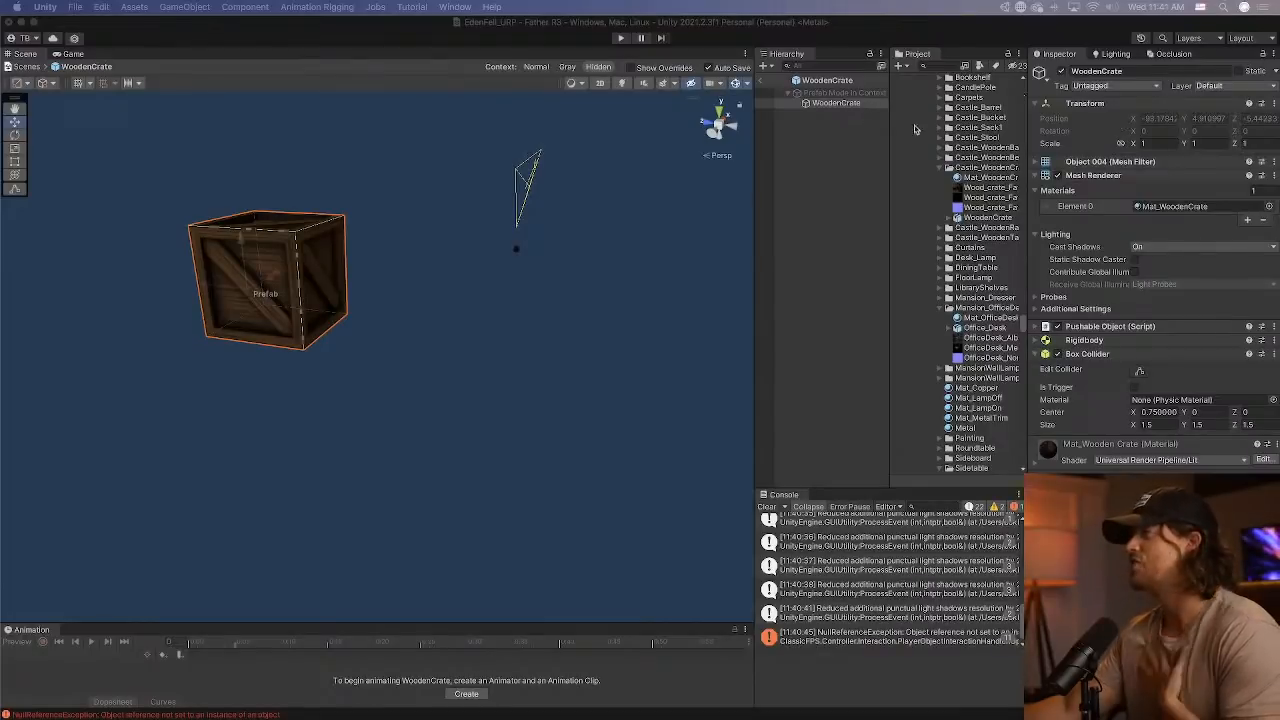
Leave the WoodenCrate prefab, return to the level and clear the console messages.
{"action": "left_click", "coordinate": [762, 80]}
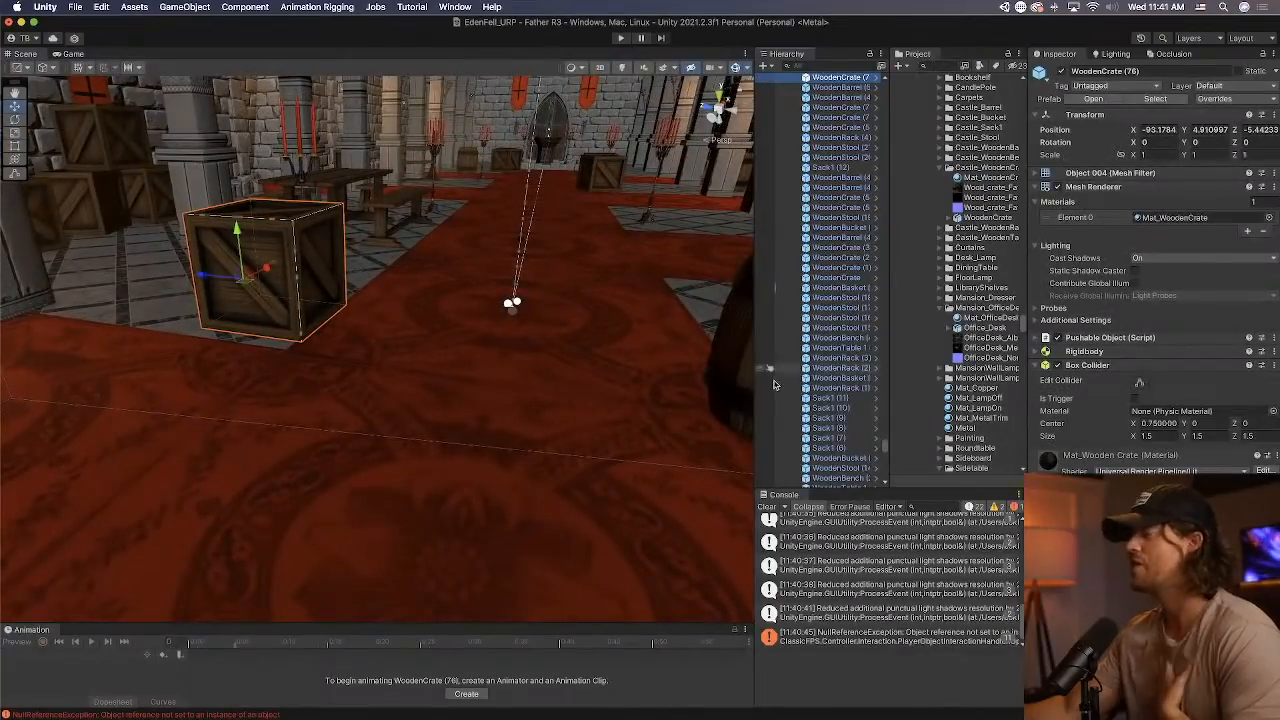
{"action": "left_click", "coordinate": [767, 507]}
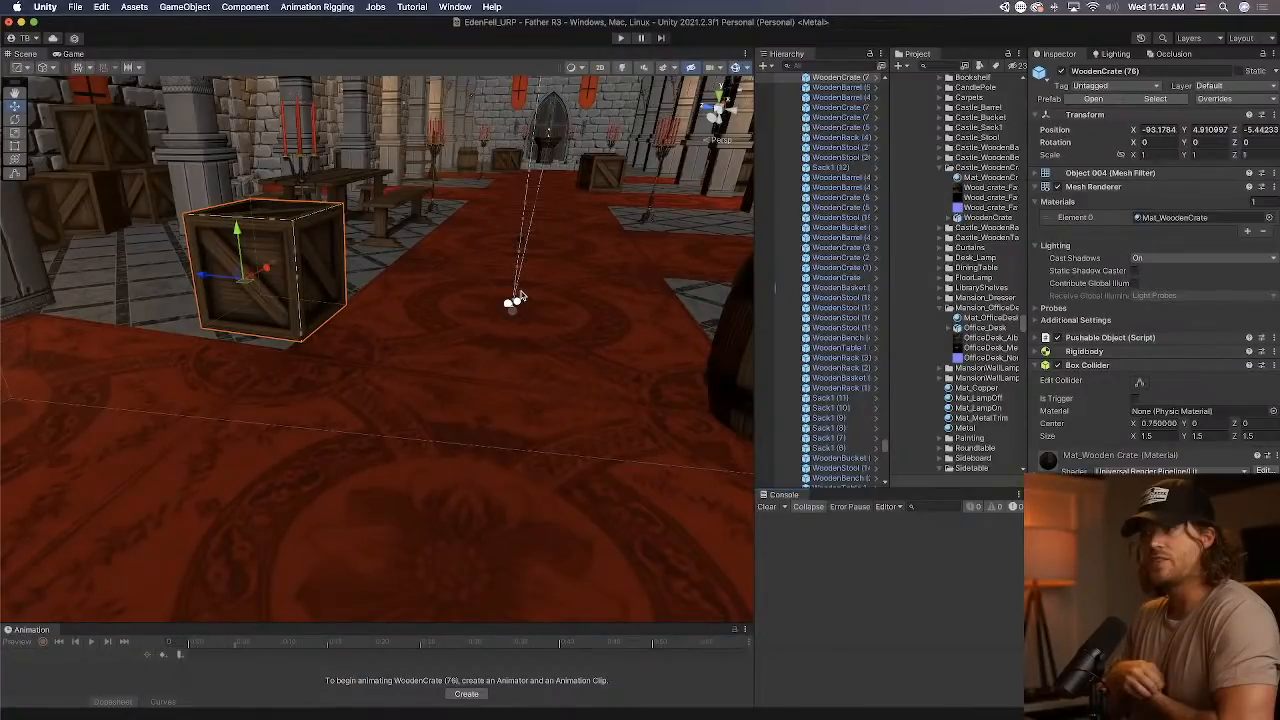
Select the crate beneath the basket by the far wall and open the WoodenCrate prefab from the project's Props folder.
{"action": "middle_click_drag", "start_coordinate": [520, 295], "coordinate": [475, 295]}
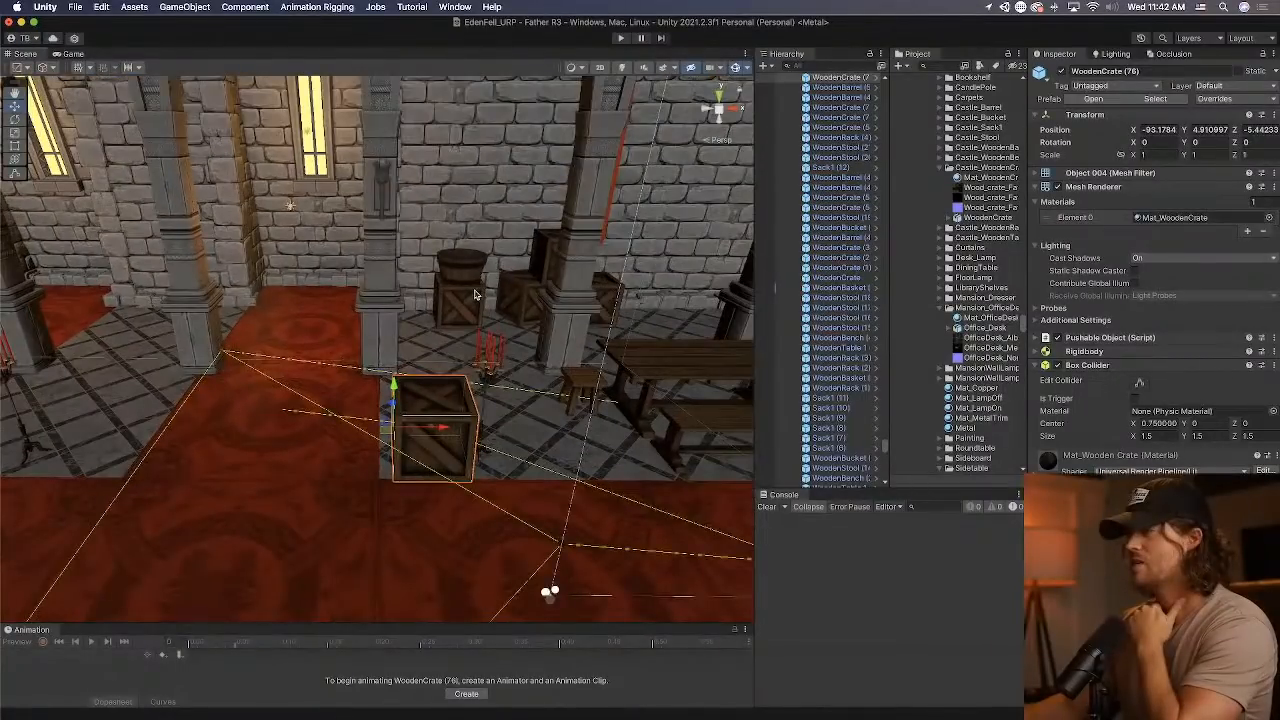
{"action": "left_click", "coordinate": [475, 295]}
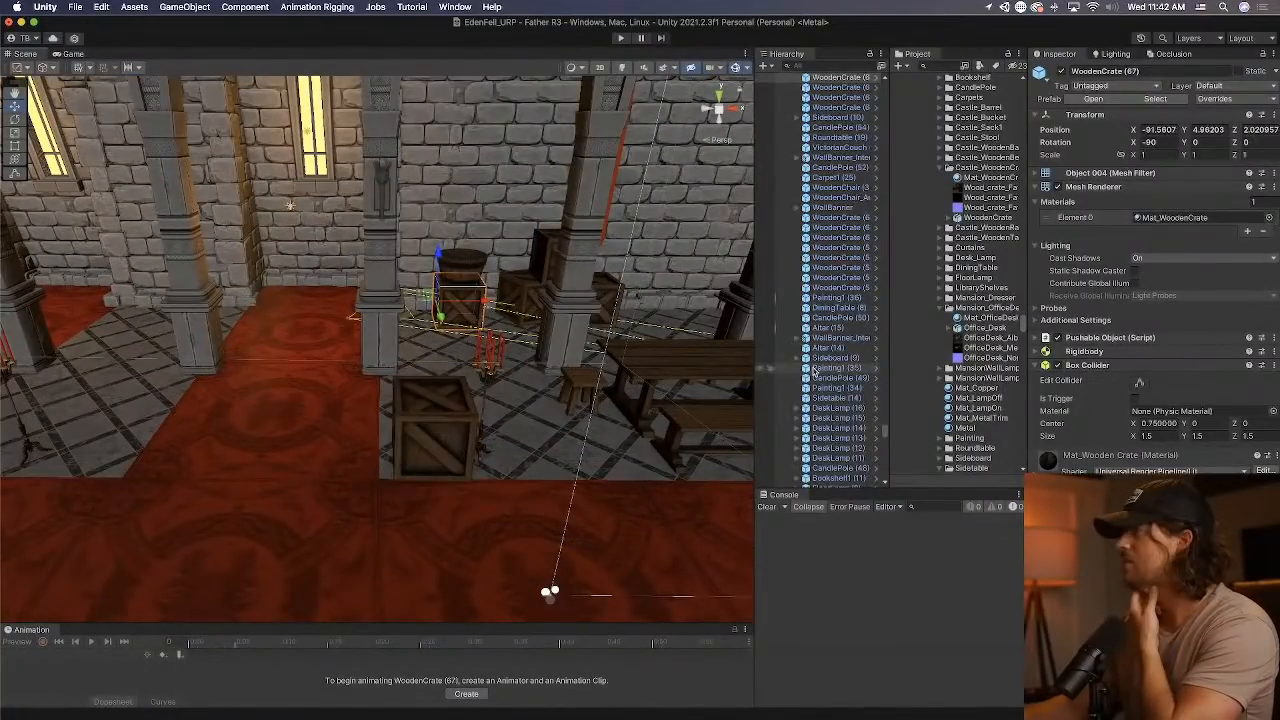
{"action": "double_click", "coordinate": [983, 468]}
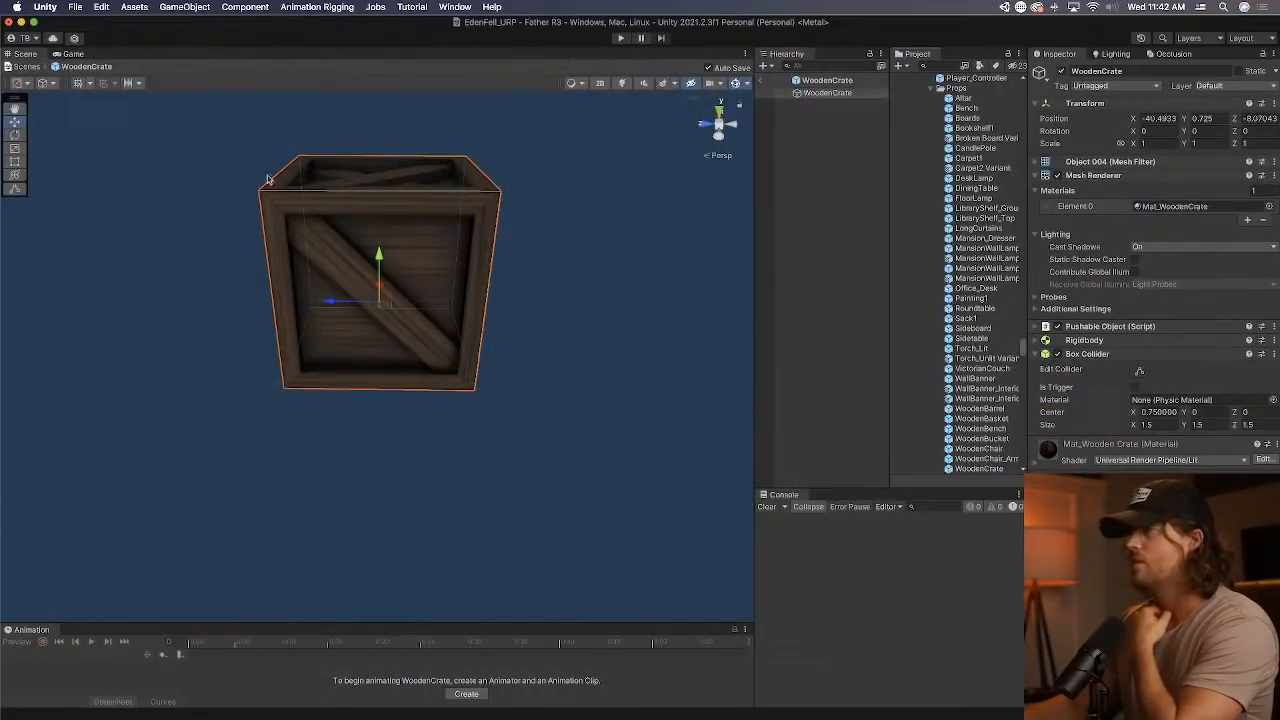
Choose a tool handle position, examine the crate's pivot and collider from several sides, and leave the prefab.
{"action": "left_click", "coordinate": [24, 83]}
{"action": "left_click", "coordinate": [33, 98]}
{"action": "right_click_drag", "start_coordinate": [151, 211], "coordinate": [461, 228]}
{"action": "left_click_drag", "start_coordinate": [461, 228], "coordinate": [611, 226], "text": "alt"}
{"action": "left_click_drag", "start_coordinate": [360, 268], "coordinate": [610, 275], "text": "alt"}
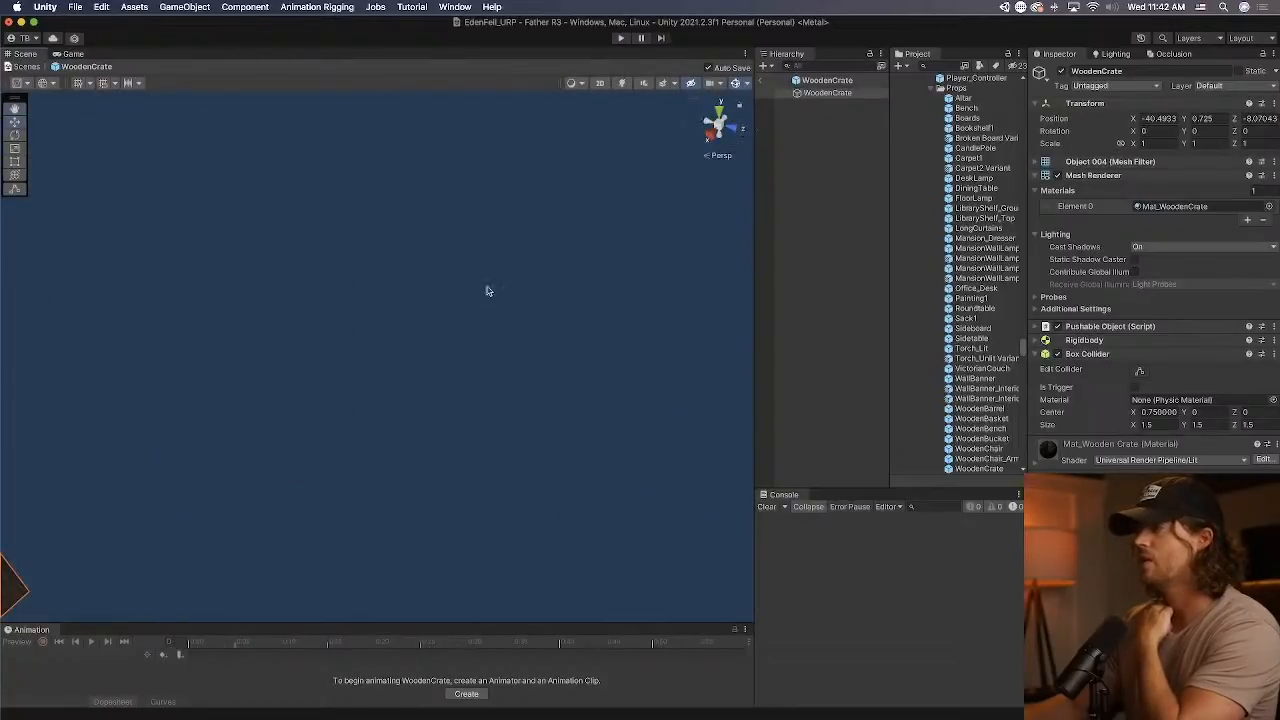
{"action": "left_click_drag", "start_coordinate": [320, 262], "coordinate": [462, 238], "text": "alt"}
{"action": "middle_click_drag", "start_coordinate": [462, 238], "coordinate": [608, 204]}
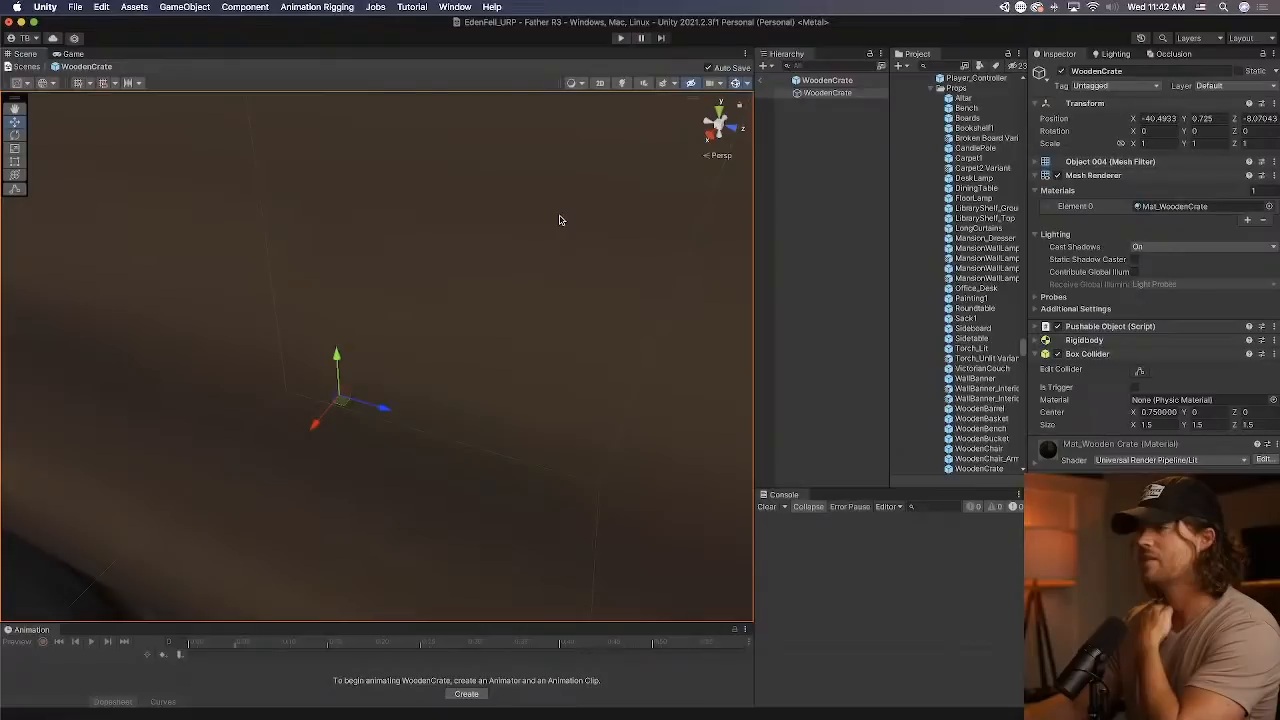
{"action": "key", "text": "f"}
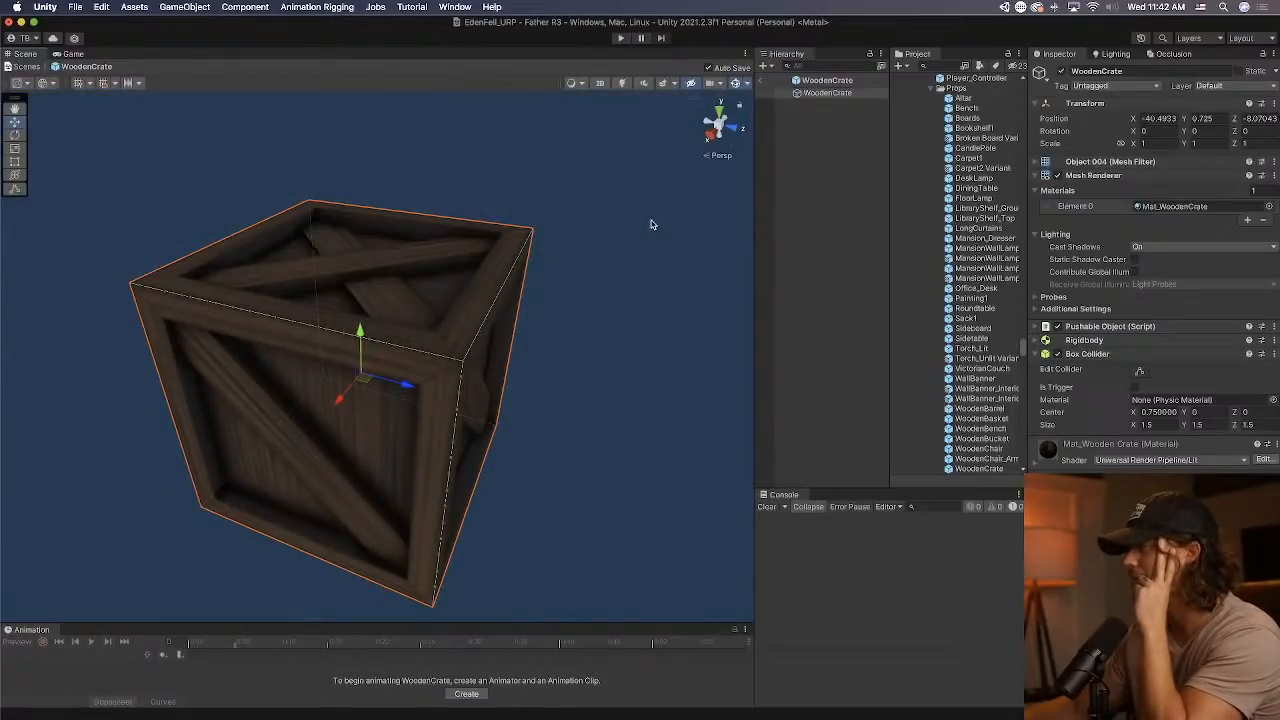
{"action": "left_click", "coordinate": [770, 84]}
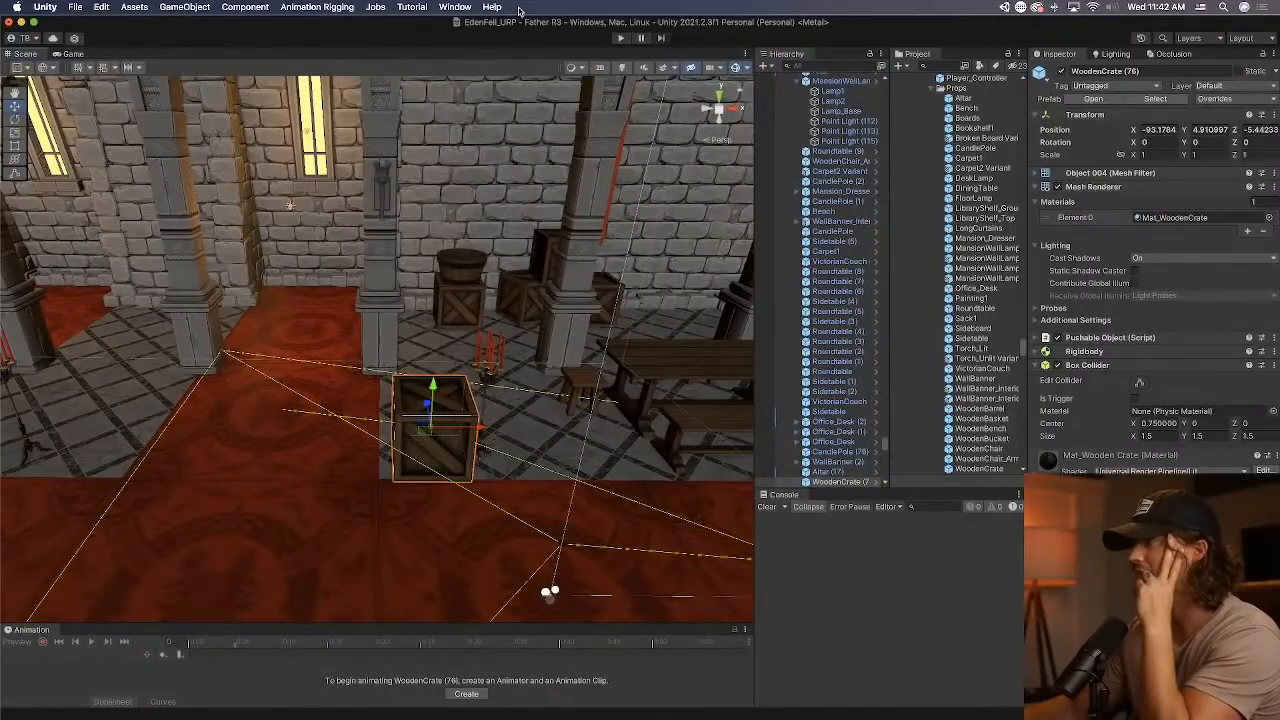
Play-test the foyer again, picking up the wooden crate without a weapon drawn and walking forward.
{"action": "left_click", "coordinate": [620, 38]}
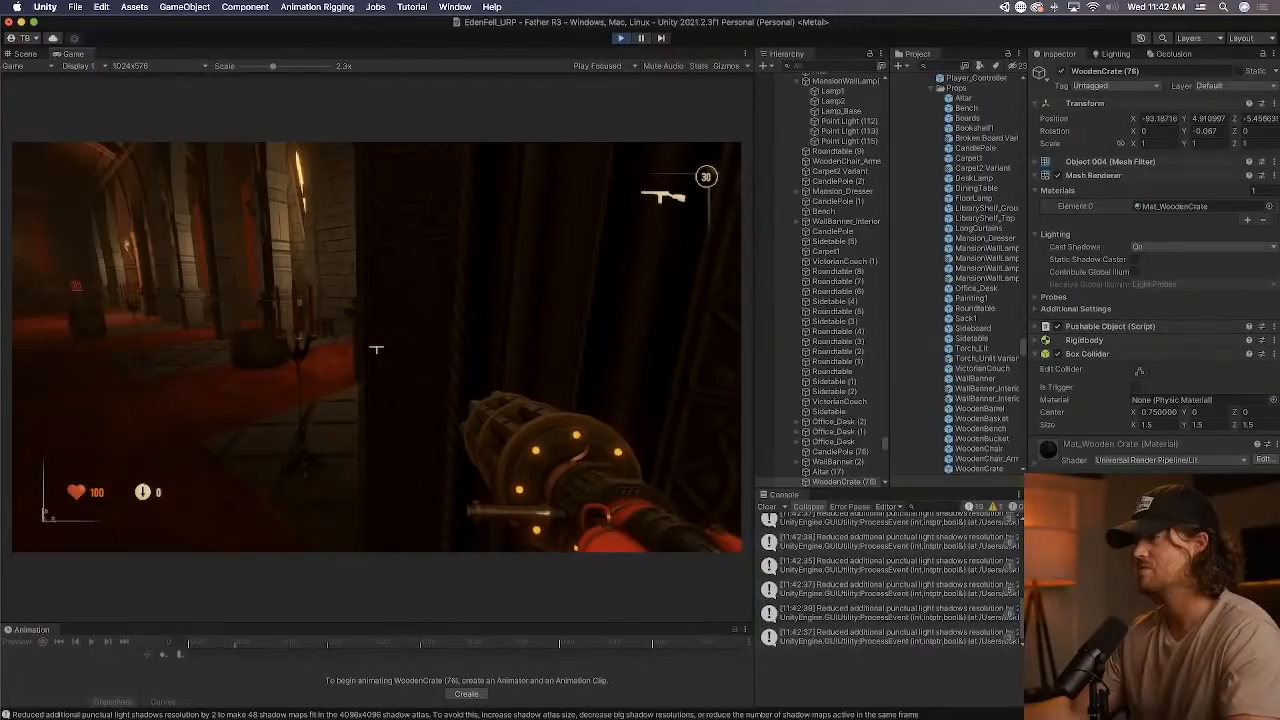
{"action": "key", "text": "1"}
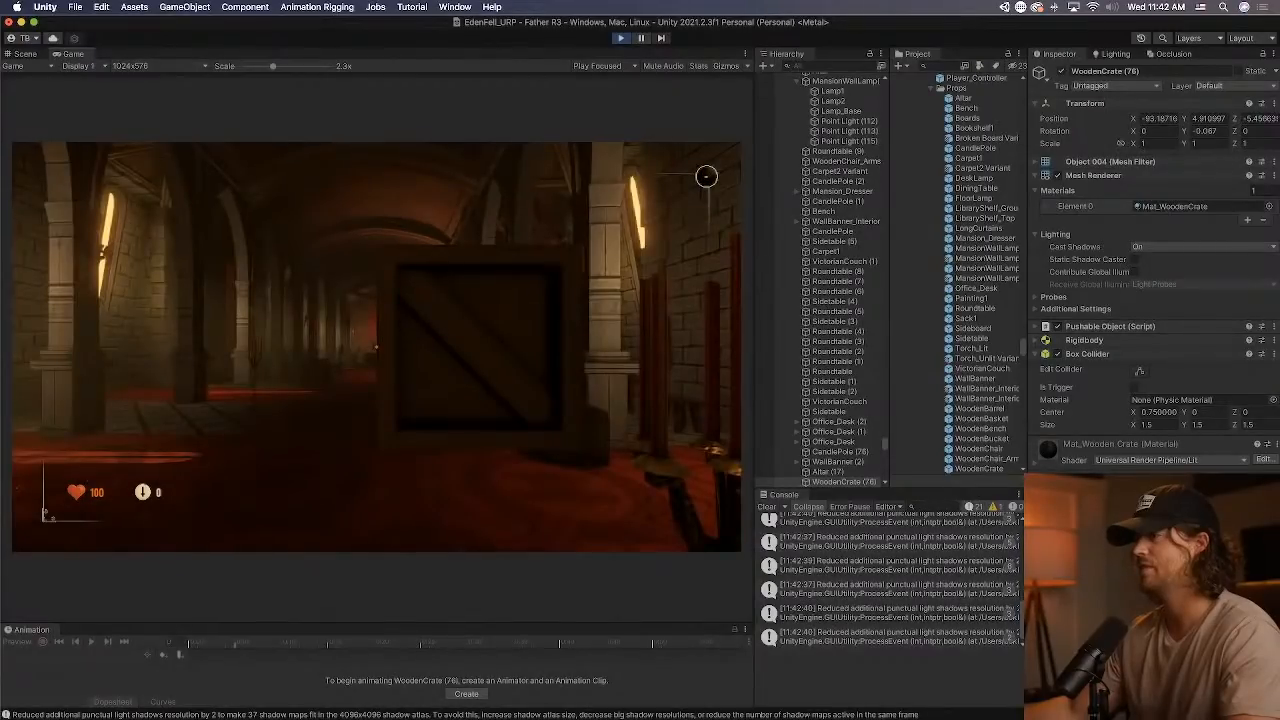
{"action": "key", "text": "e"}
{"action": "key", "text": "w"}
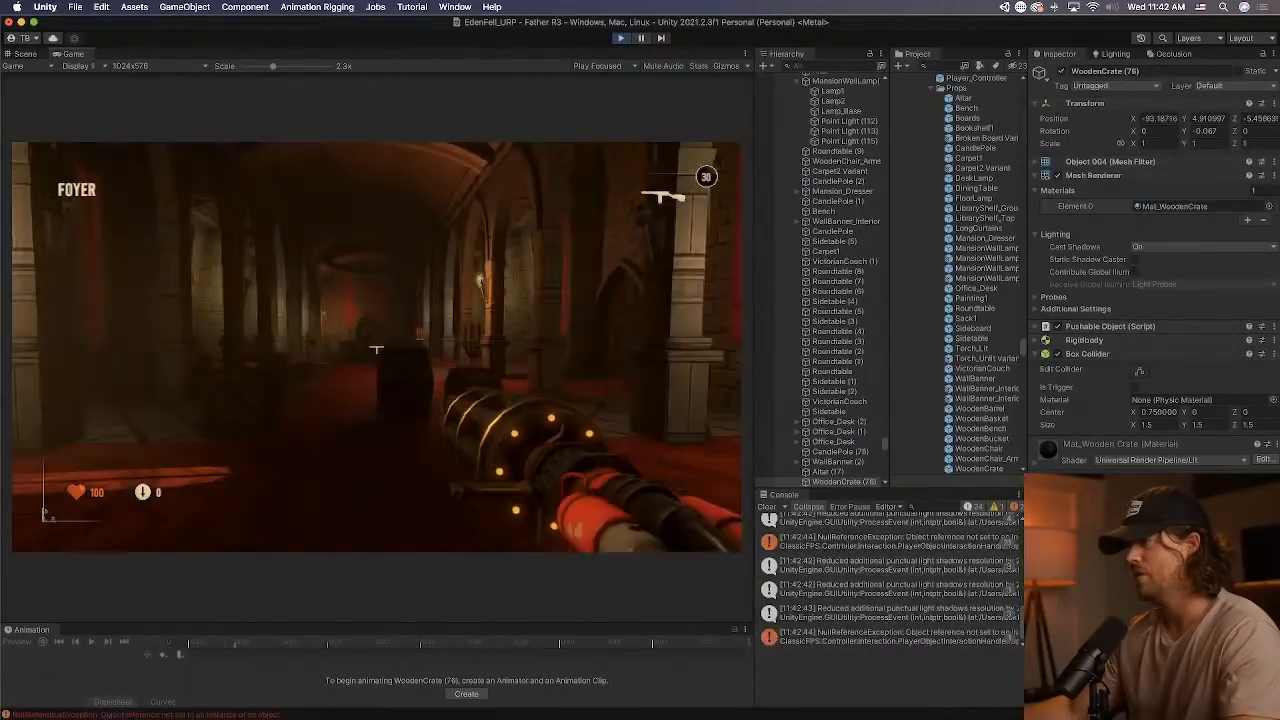
Switch to Finder and open the sharing options for WoodenCrate.fbx in the Downloads folder.
{"action": "mouse_move", "coordinate": [467, 698]}
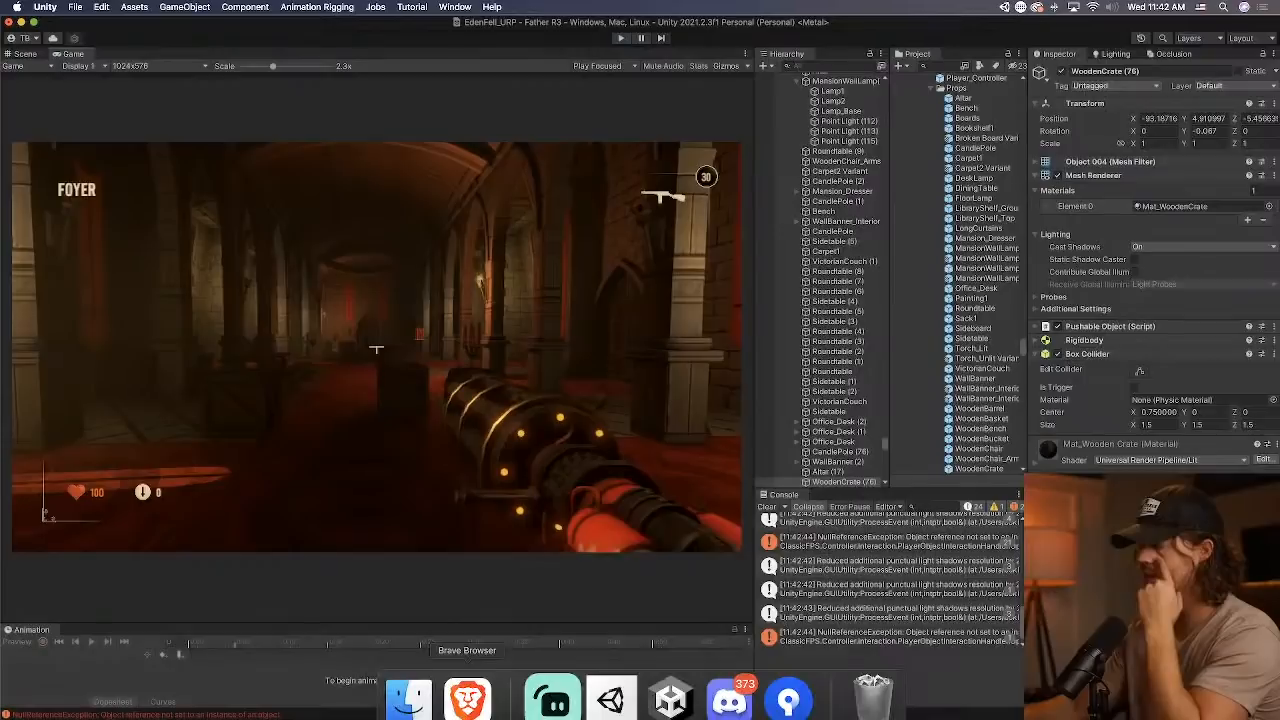
{"action": "left_click", "coordinate": [408, 698]}
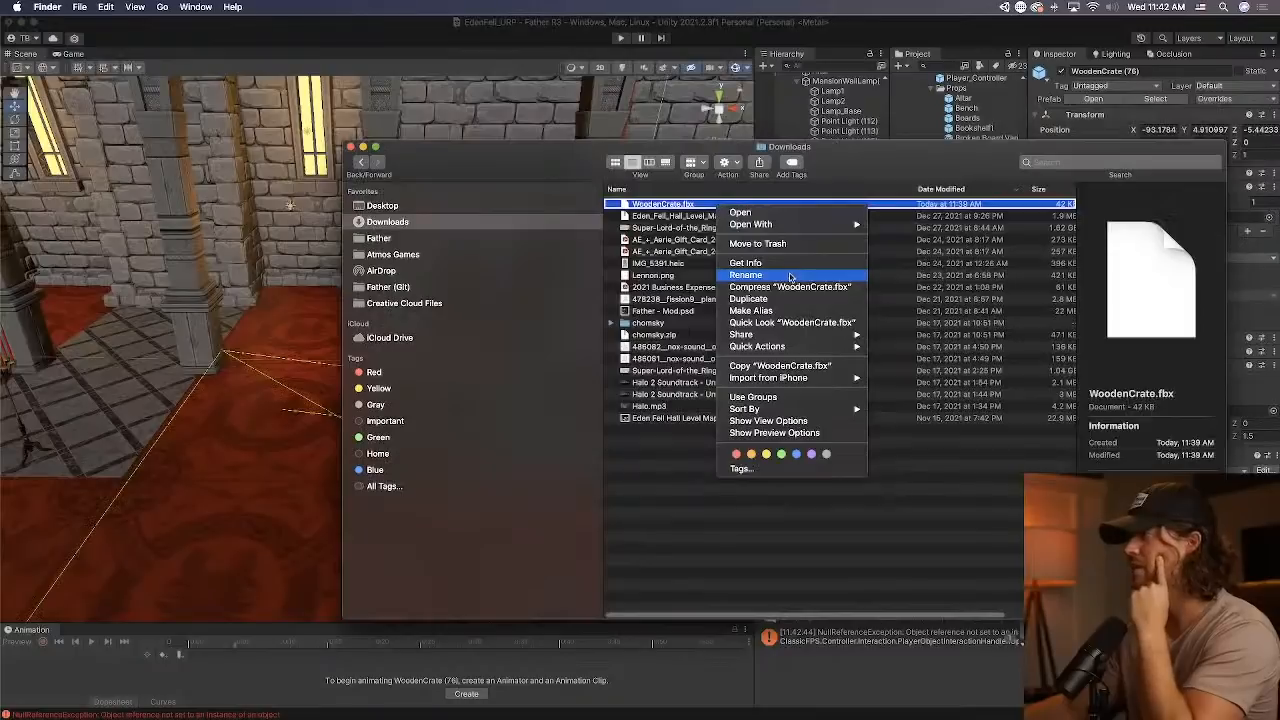
{"action": "mouse_move", "coordinate": [762, 336]}
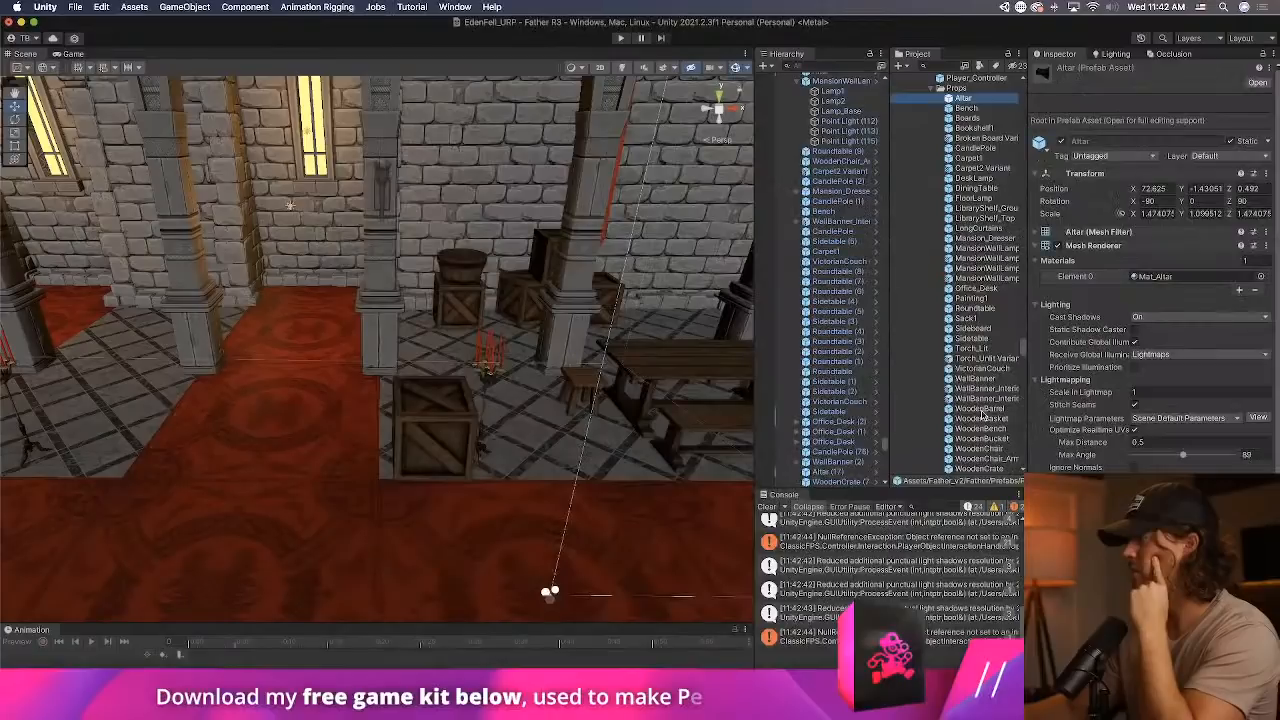
Select the WoodenCrate prefab in the Props folder and locate its Object004 mesh among the project's models.
{"action": "left_click", "coordinate": [980, 467]}
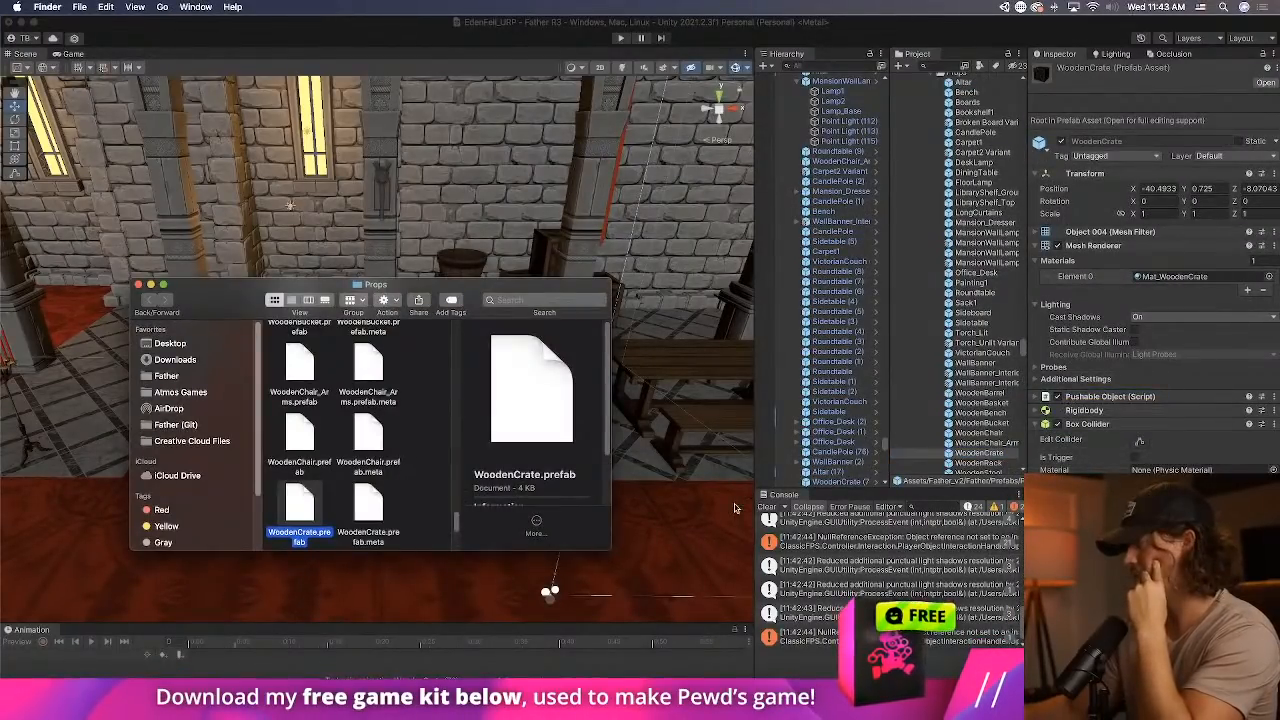
{"action": "left_click", "coordinate": [1123, 237]}
{"action": "left_click", "coordinate": [1123, 233]}
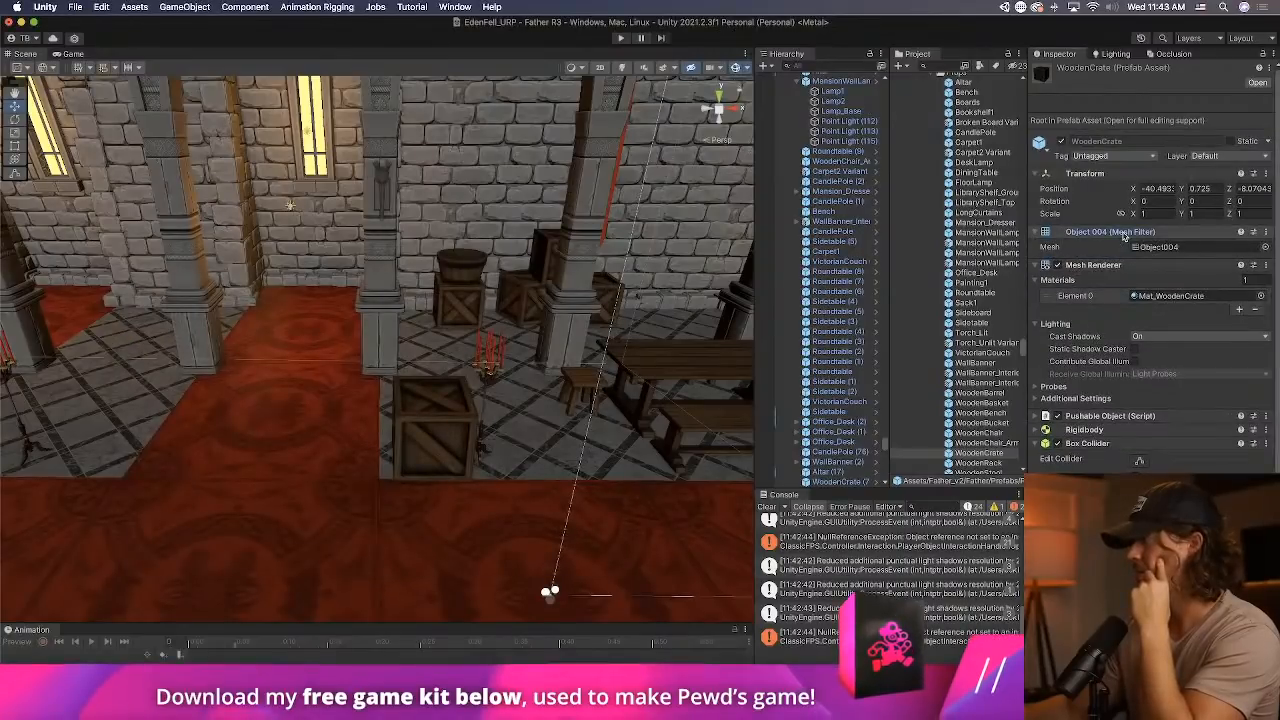
{"action": "left_click", "coordinate": [1152, 246]}
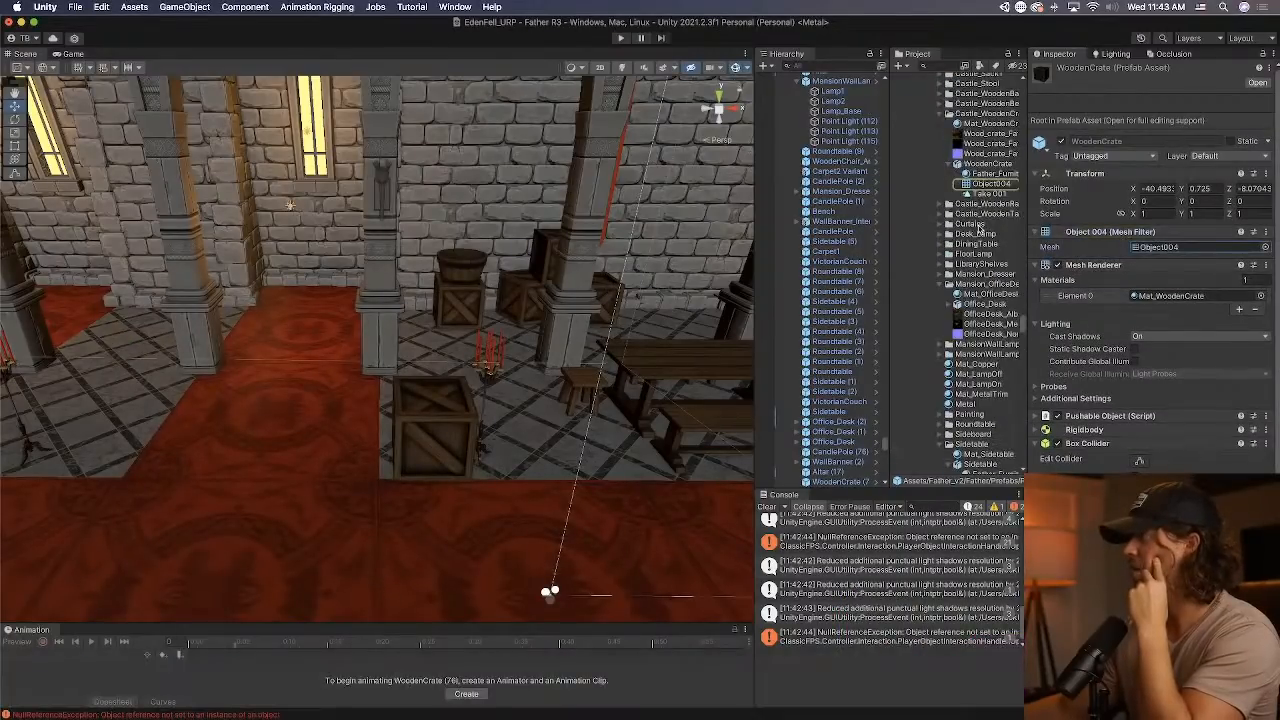
{"action": "scroll", "coordinate": [990, 215], "scroll_direction": "up", "scroll_amount": 2}
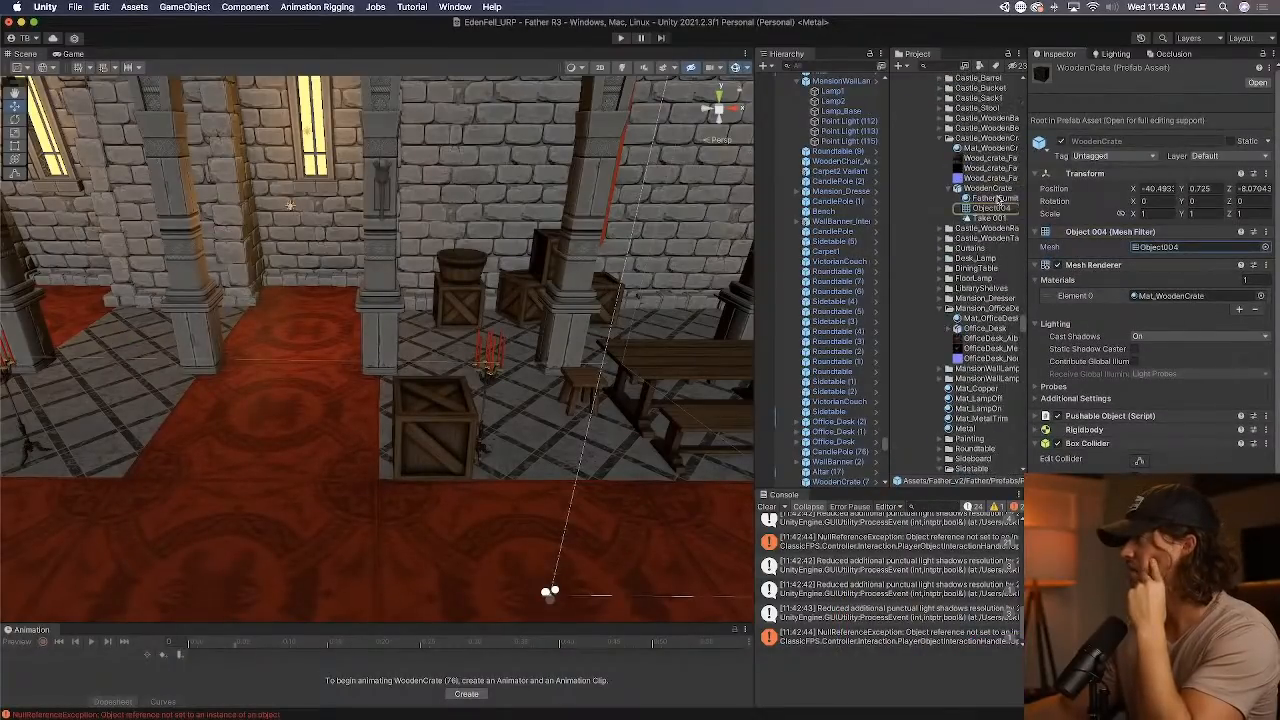
Reveal the WoodenCrate model in Finder, replace WoodenCrate.fbx in Castle_WoodenCrate with the downloaded file, and reimport the model in Unity.
{"action": "right_click", "coordinate": [1000, 189]}
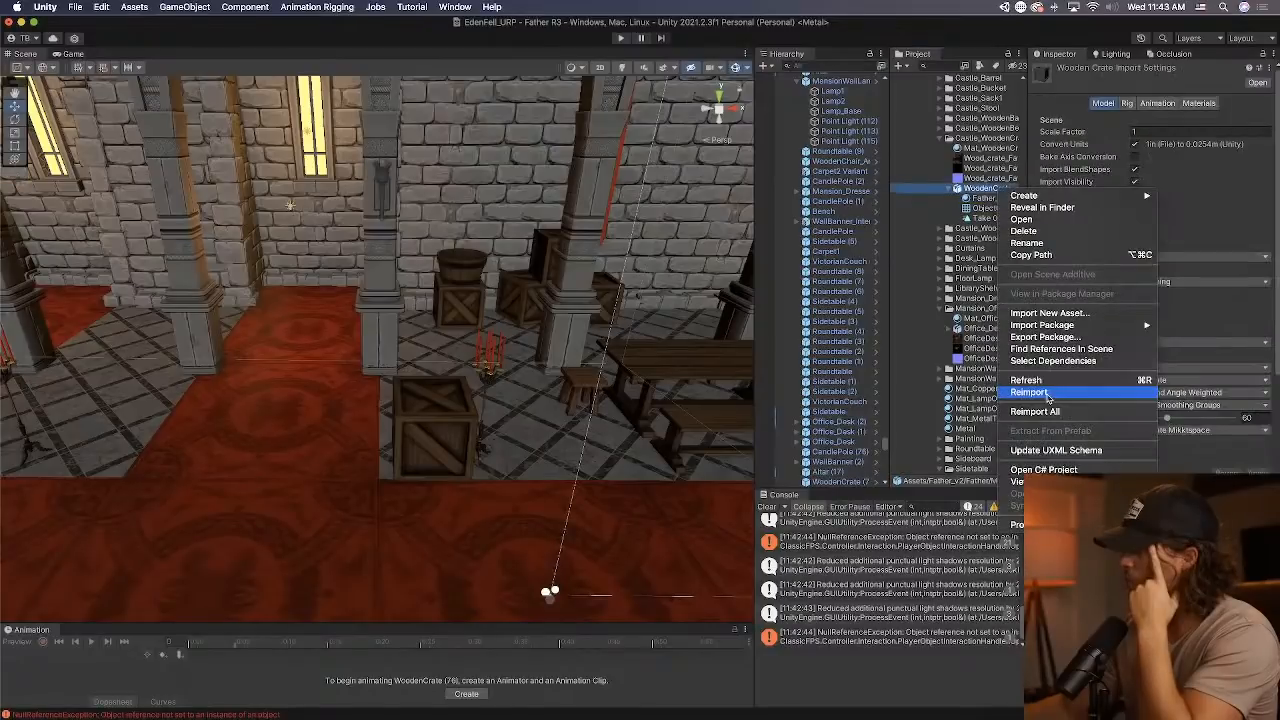
{"action": "right_click", "coordinate": [996, 188]}
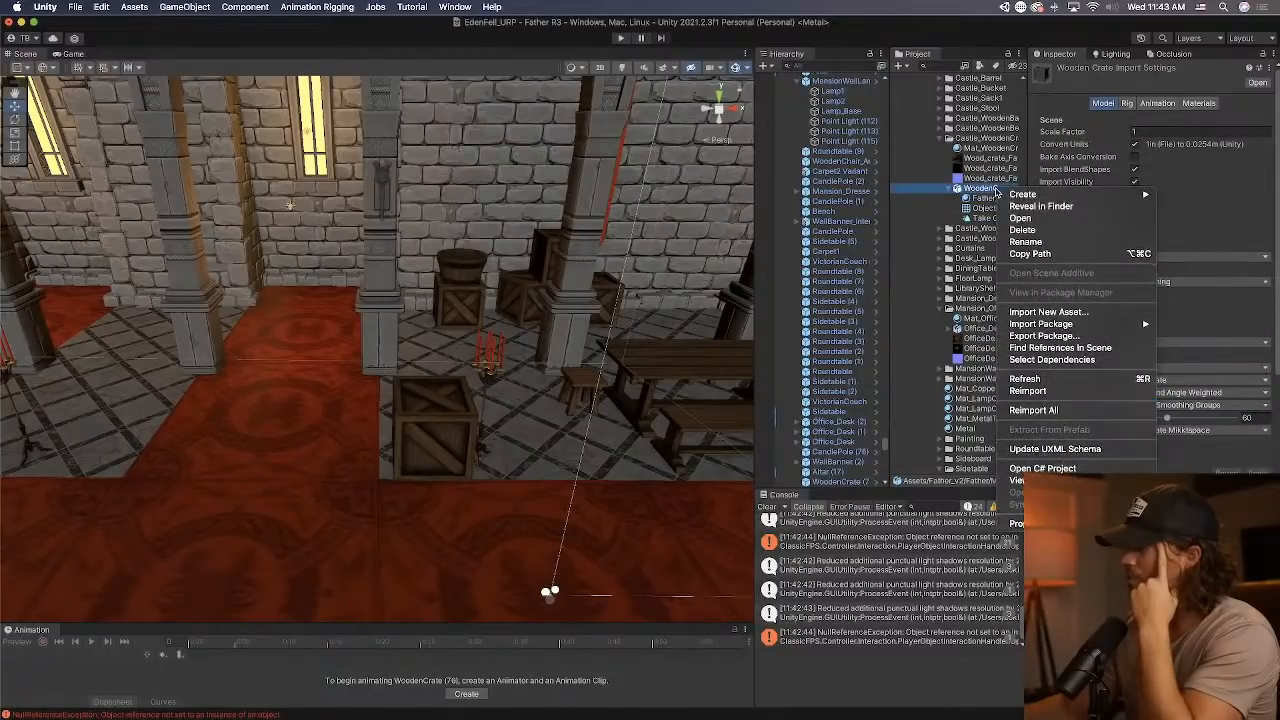
{"action": "left_click", "coordinate": [1041, 206]}
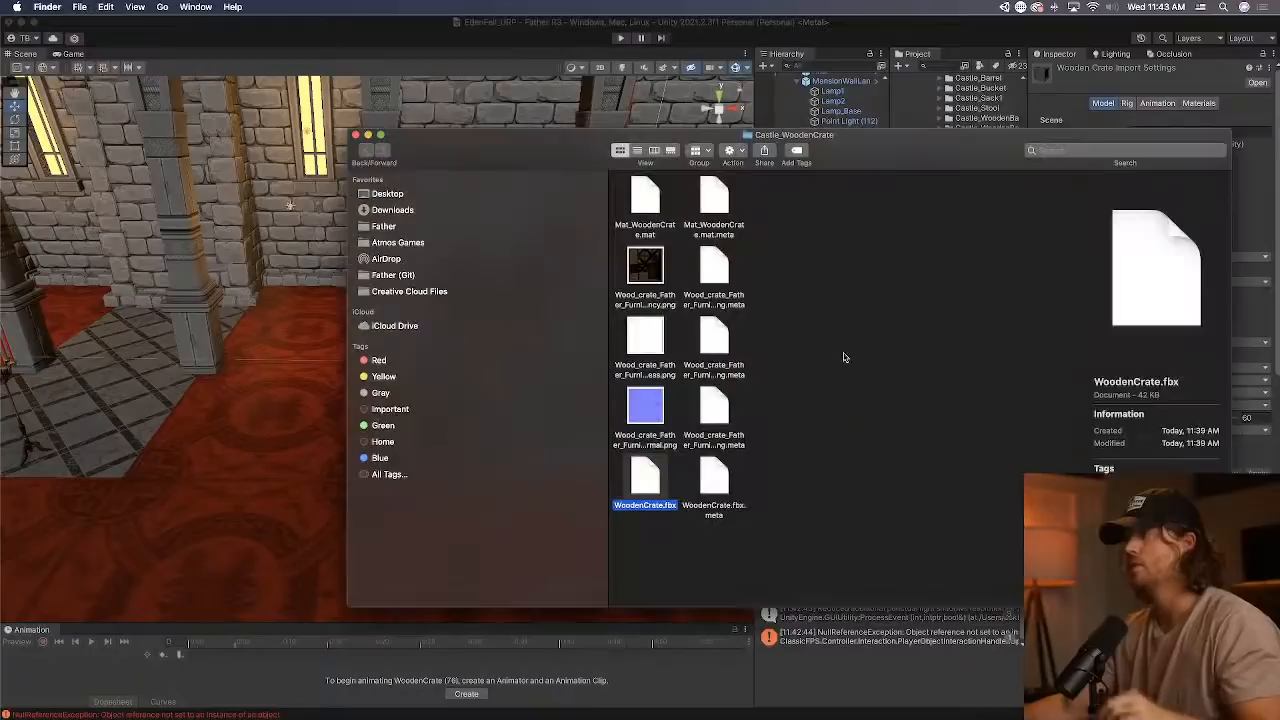
{"action": "left_click", "coordinate": [852, 425]}
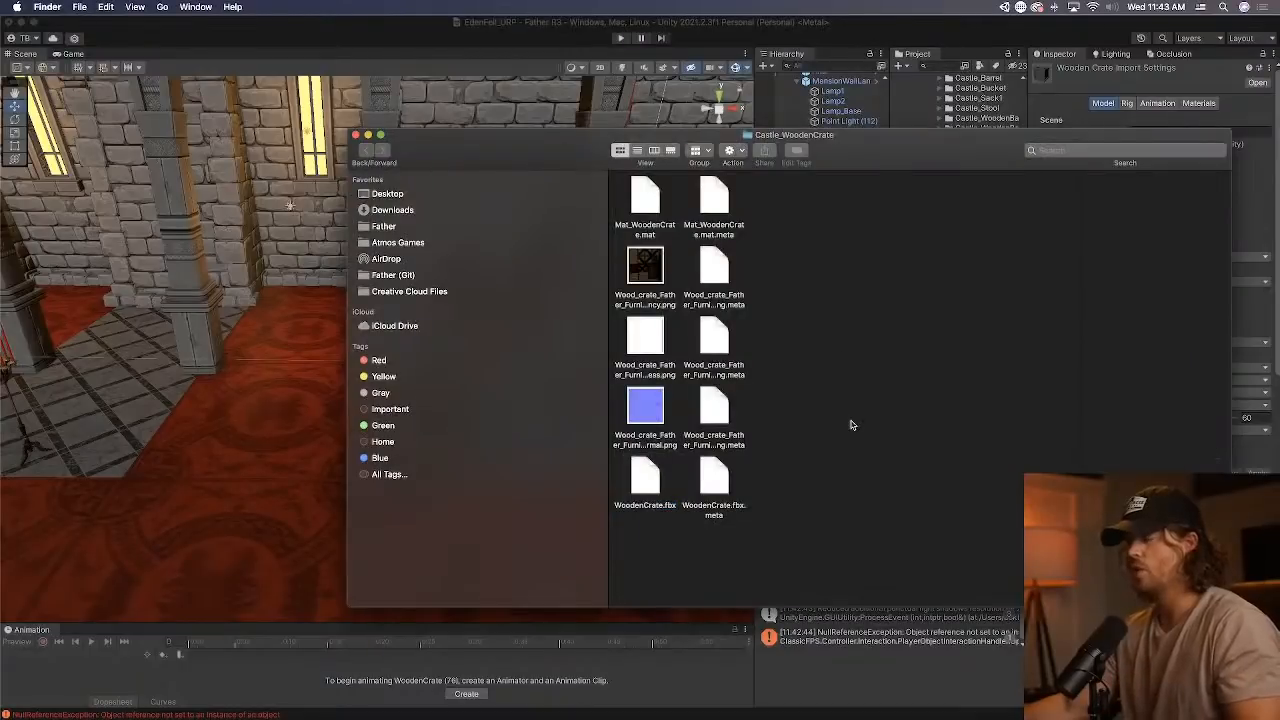
{"action": "key", "text": "super+v"}
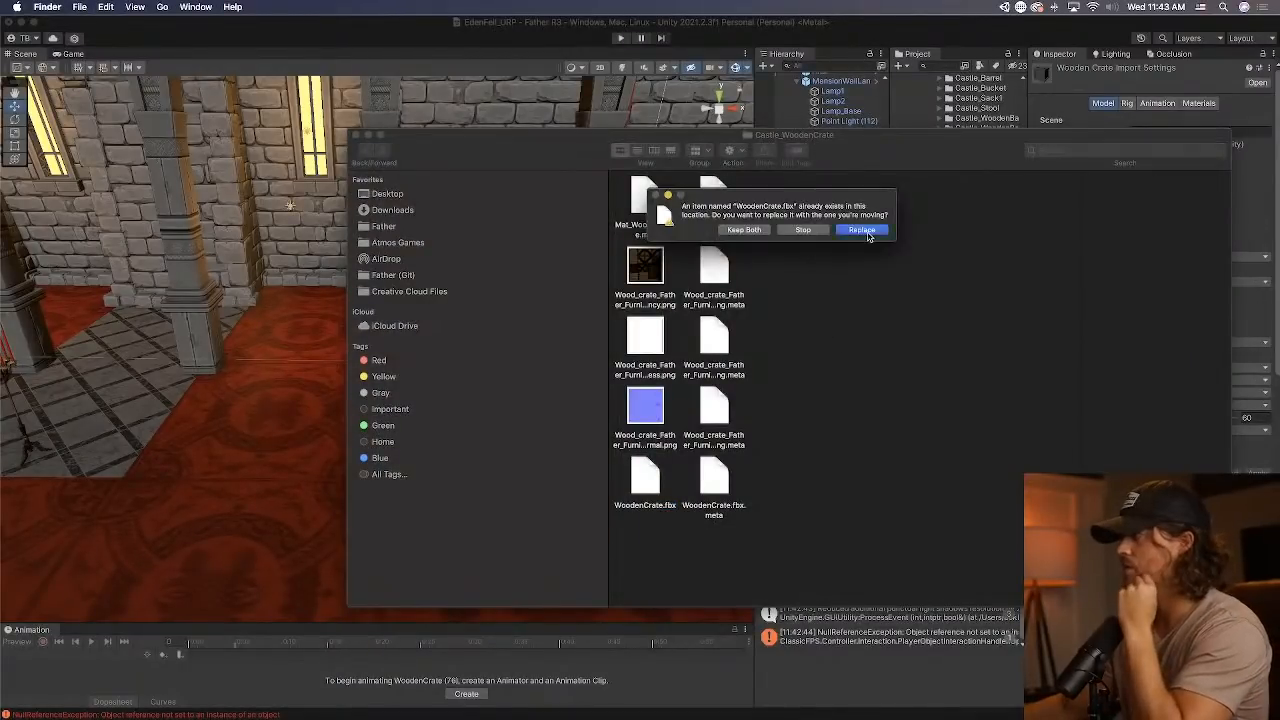
{"action": "left_click", "coordinate": [861, 230]}
{"action": "left_click", "coordinate": [946, 27]}
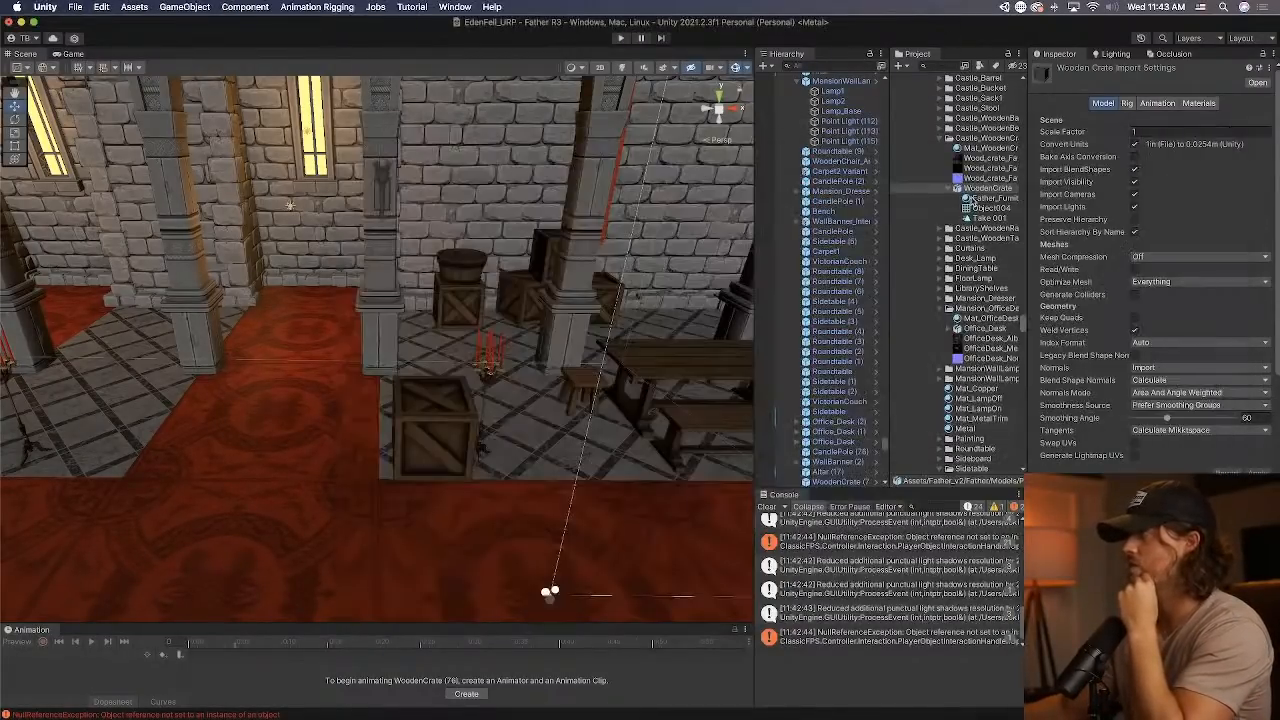
{"action": "right_click", "coordinate": [988, 187]}
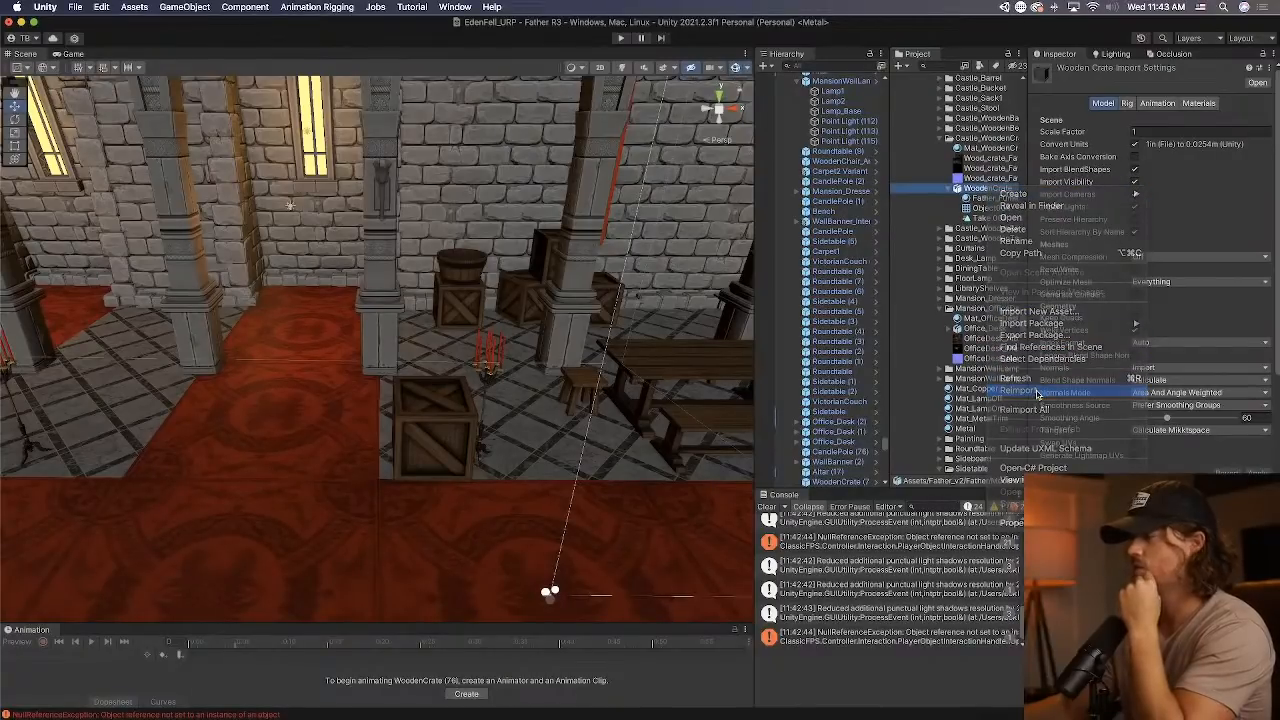
{"action": "left_click", "coordinate": [1020, 390]}
Select the crate standing on the carpet's edge, change the tool handle position, and examine its pivot from several sides.
{"action": "left_click", "coordinate": [430, 453]}
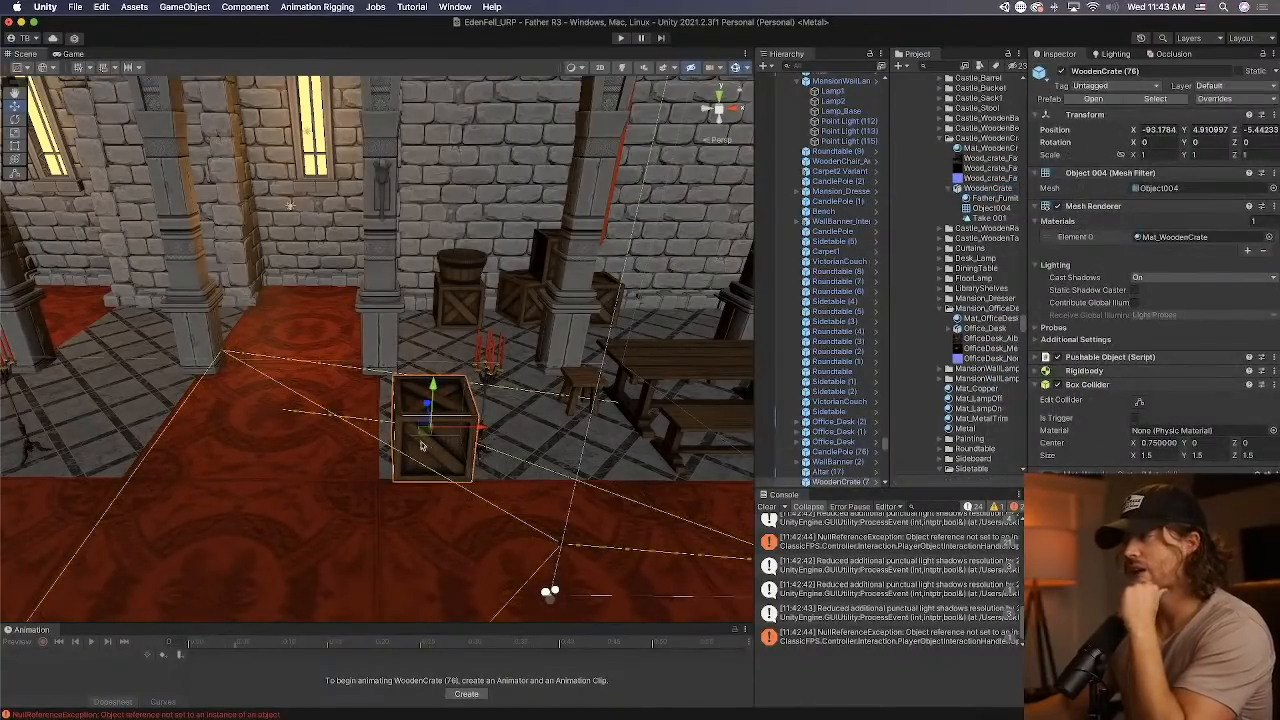
{"action": "right_click_drag", "start_coordinate": [430, 453], "coordinate": [457, 406]}
{"action": "middle_click_drag", "start_coordinate": [457, 406], "coordinate": [483, 385]}
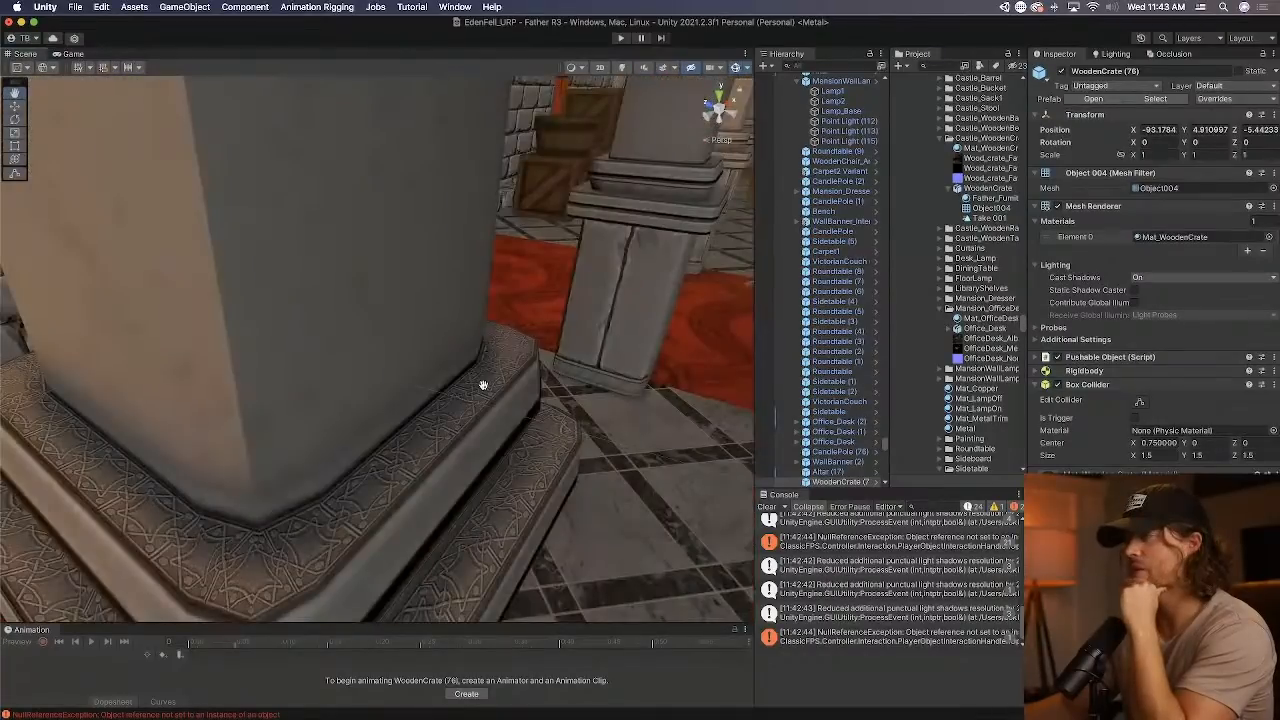
{"action": "key", "text": "f"}
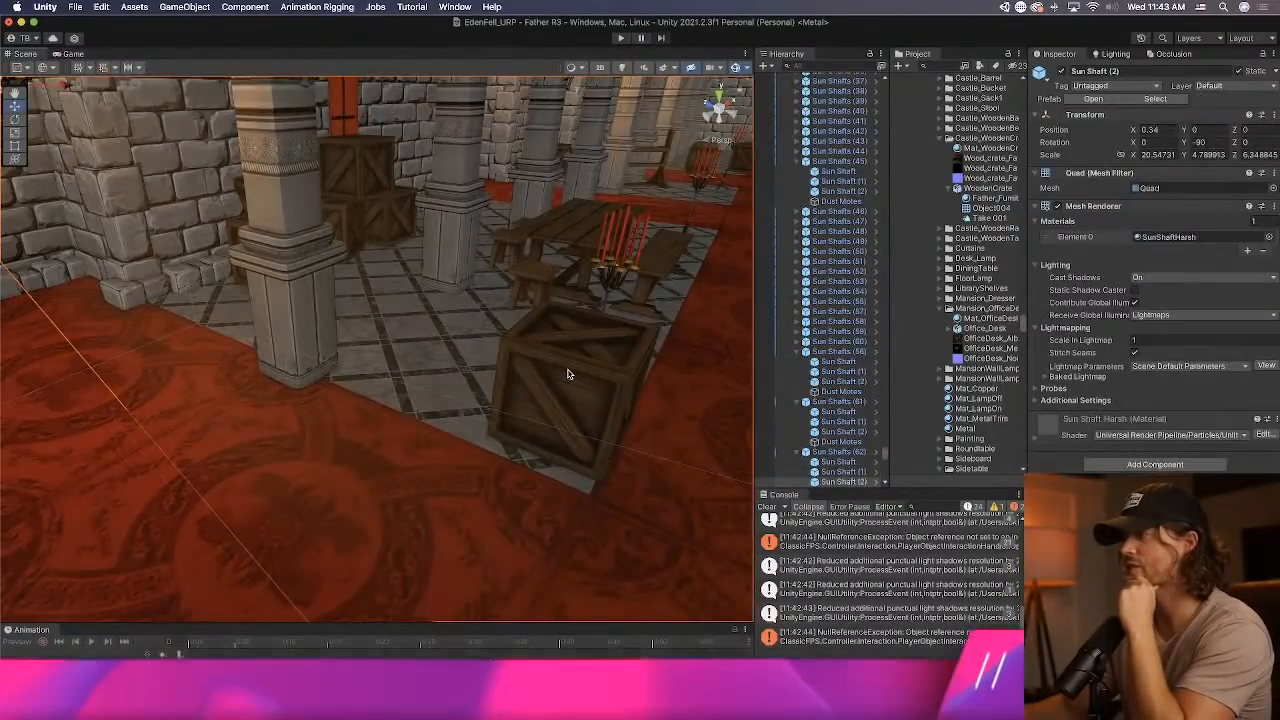
{"action": "key", "text": "w"}
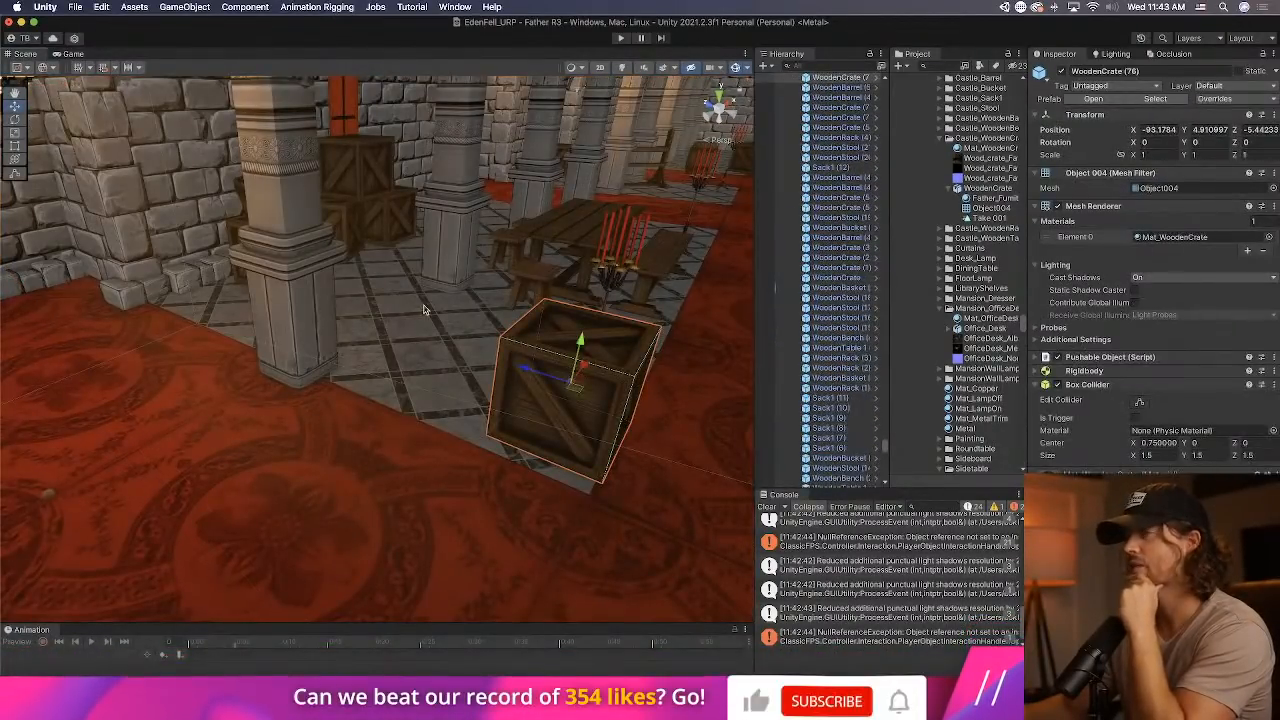
{"action": "left_click", "coordinate": [20, 68]}
{"action": "left_click", "coordinate": [31, 93]}
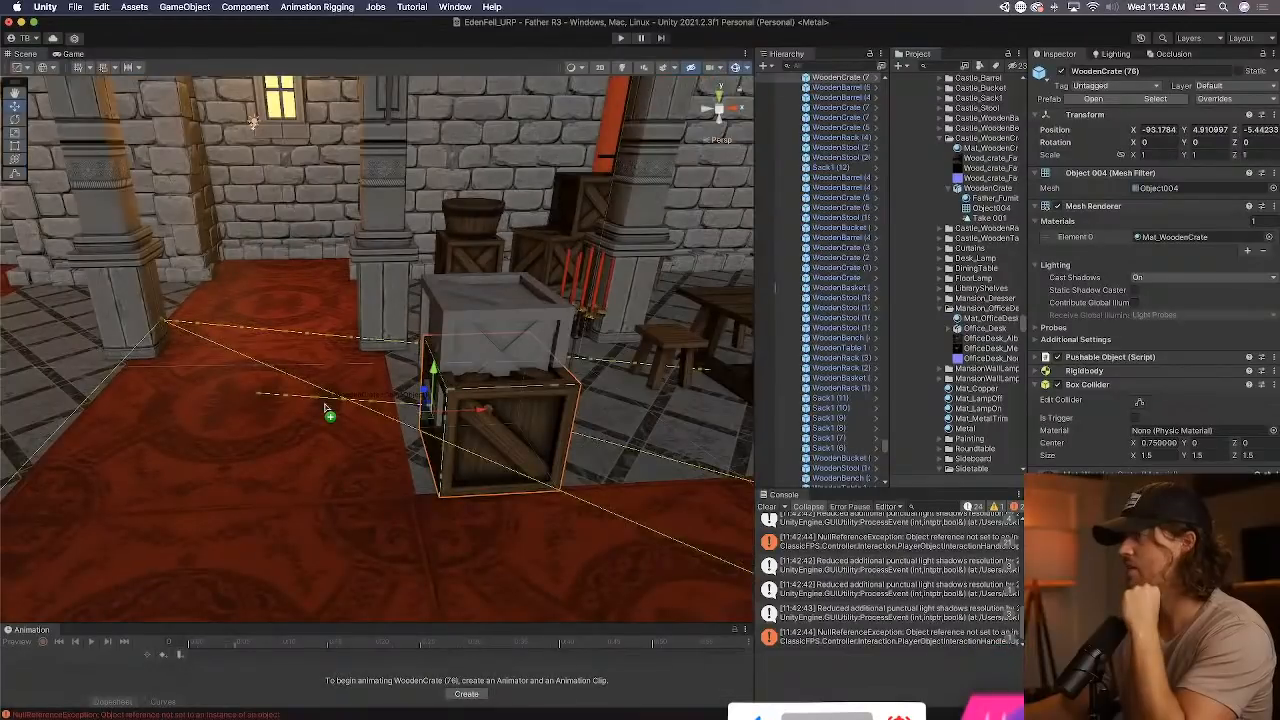
Place the WoodenCrate model on the red carpet beside the existing crate for comparison, and delete it from the scene.
{"action": "left_click_drag", "start_coordinate": [325, 410], "coordinate": [258, 420]}
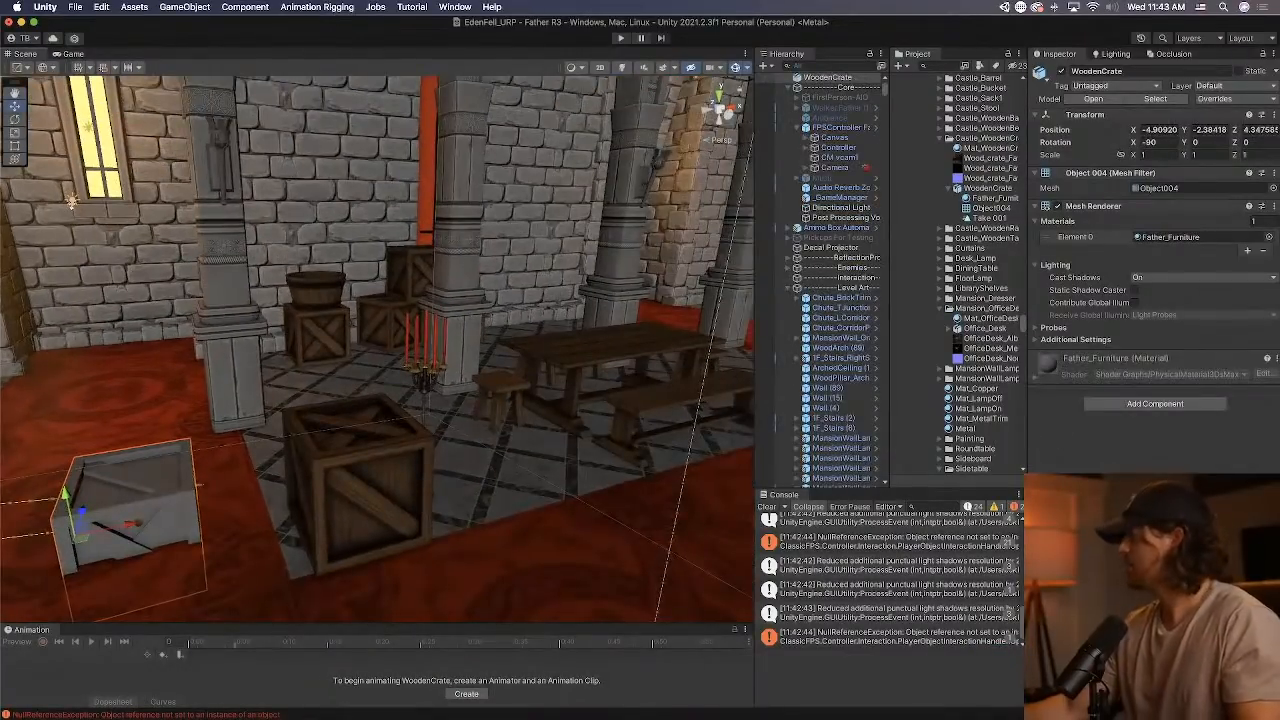
{"action": "key", "text": "super+Tab"}
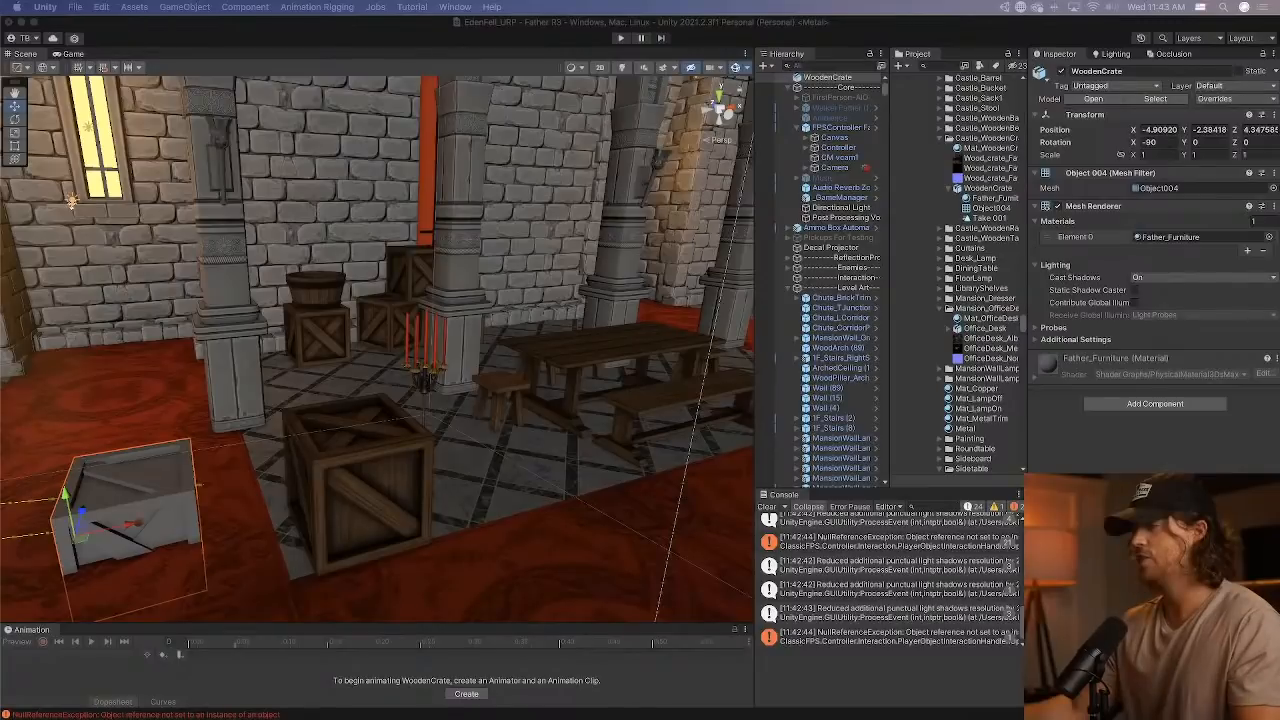
{"action": "right_click", "coordinate": [847, 79]}
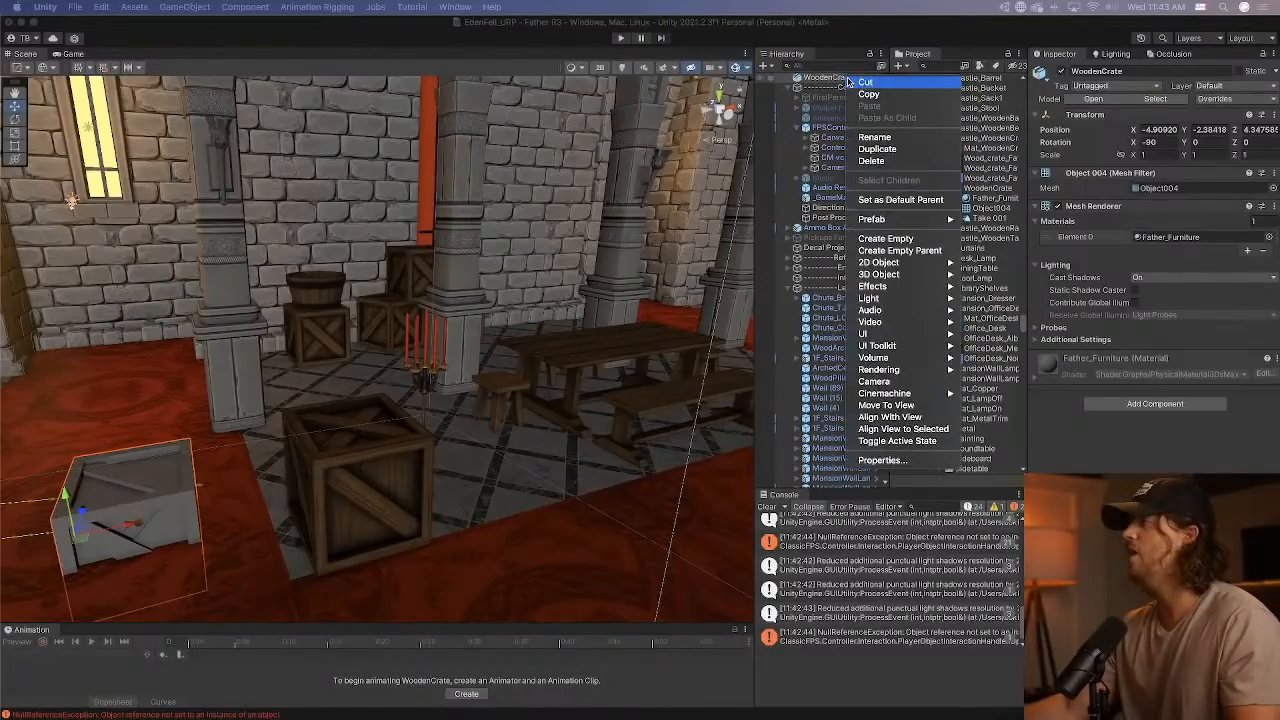
{"action": "left_click", "coordinate": [766, 511]}
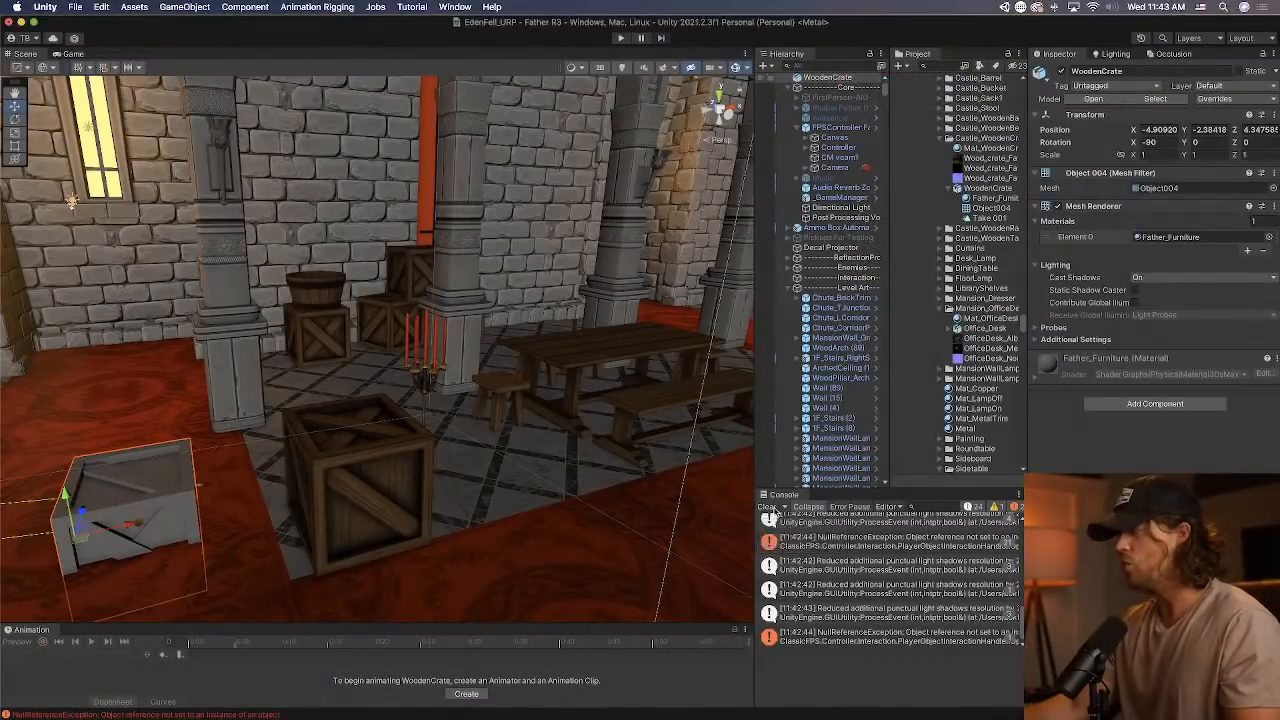
{"action": "key", "text": "super+BackSpace"}
Switch to Sourcetree, dismiss the push dialog and stash all pending WoodenCrate changes, and return to Unity to clear the console.
{"action": "key", "text": "super+Tab"}
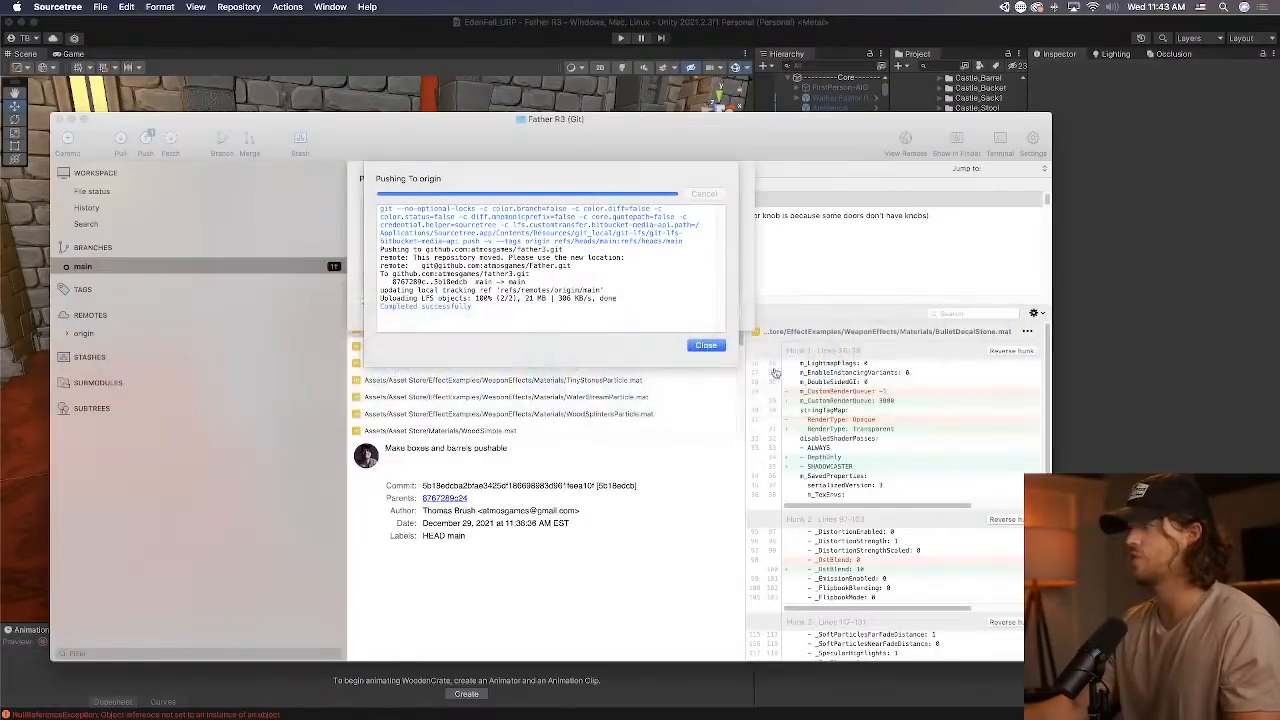
{"action": "key", "text": "super+Tab"}
{"action": "left_click", "coordinate": [706, 329]}
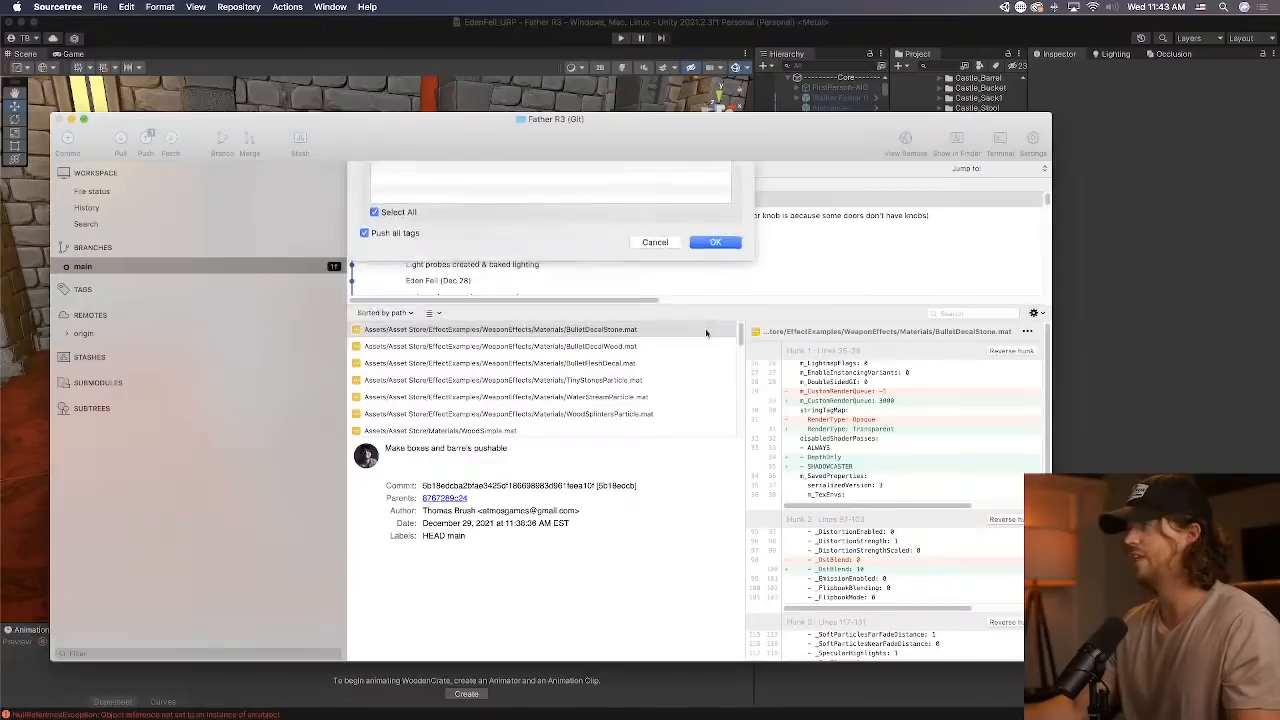
{"action": "left_click", "coordinate": [91, 191]}
{"action": "left_click", "coordinate": [463, 199], "text": "shift"}
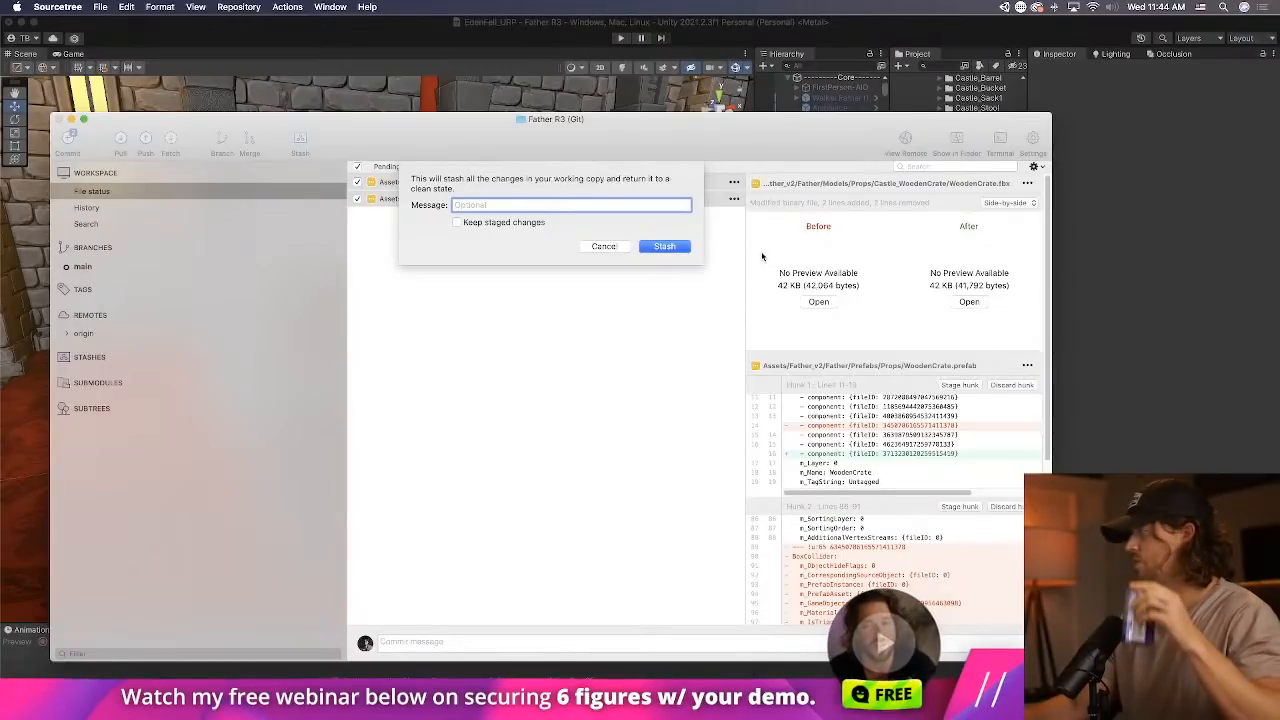
{"action": "left_click", "coordinate": [666, 247]}
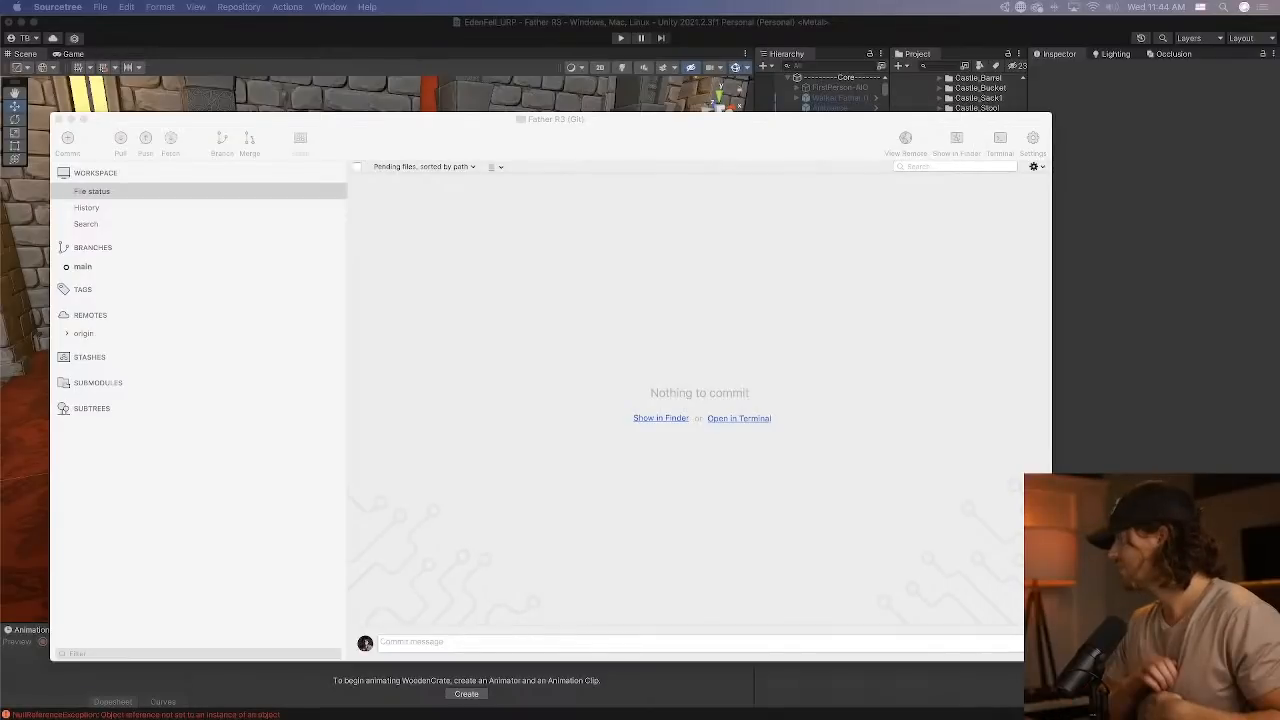
{"action": "left_click", "coordinate": [1083, 314]}
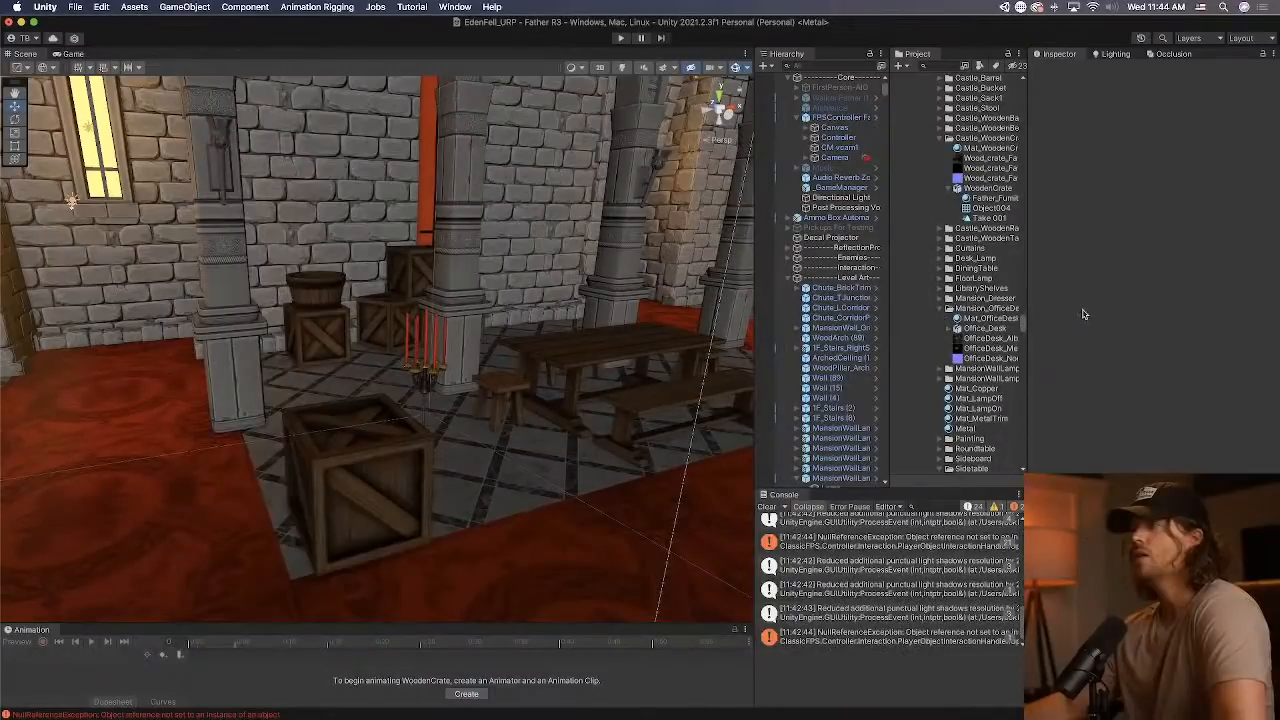
{"action": "left_click", "coordinate": [768, 507]}
Switch to Sourcetree and check out the "Light probe auto placement script" commit from the history as a detached HEAD.
{"action": "key", "text": "super+Tab"}
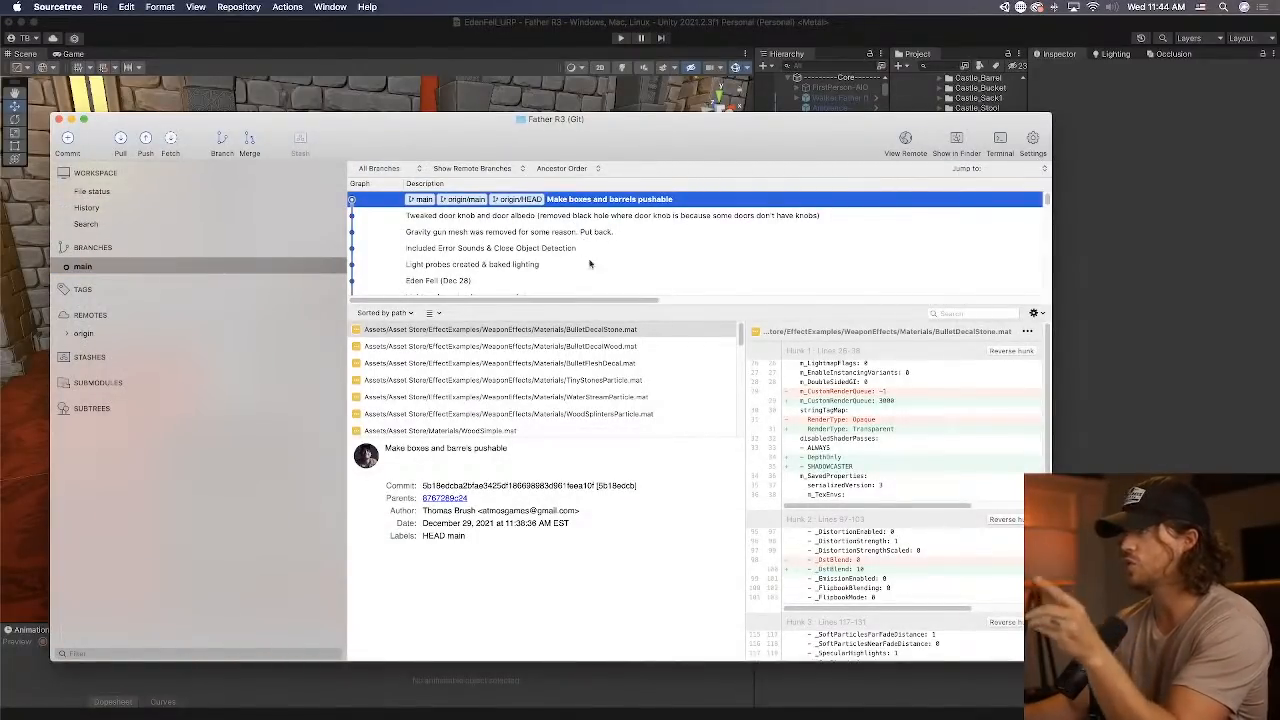
{"action": "scroll", "coordinate": [578, 263], "scroll_direction": "down", "scroll_amount": 1}
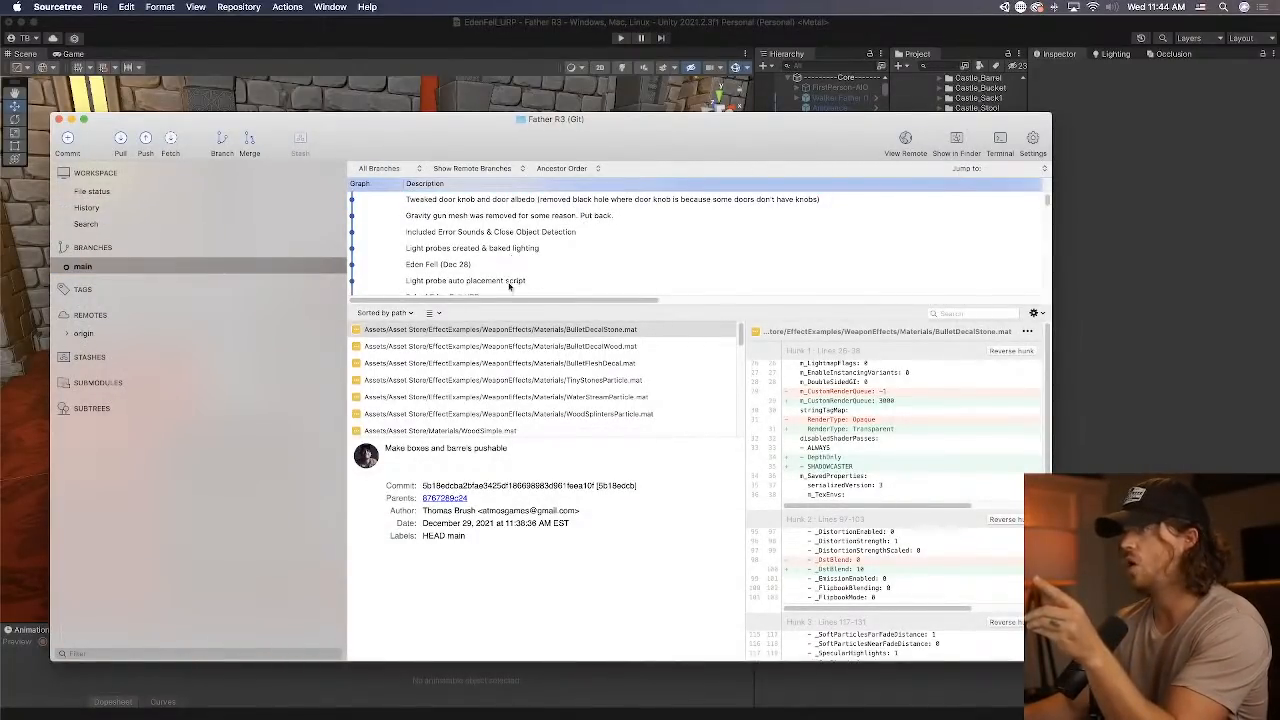
{"action": "left_click", "coordinate": [480, 282]}
{"action": "double_click", "coordinate": [480, 286]}
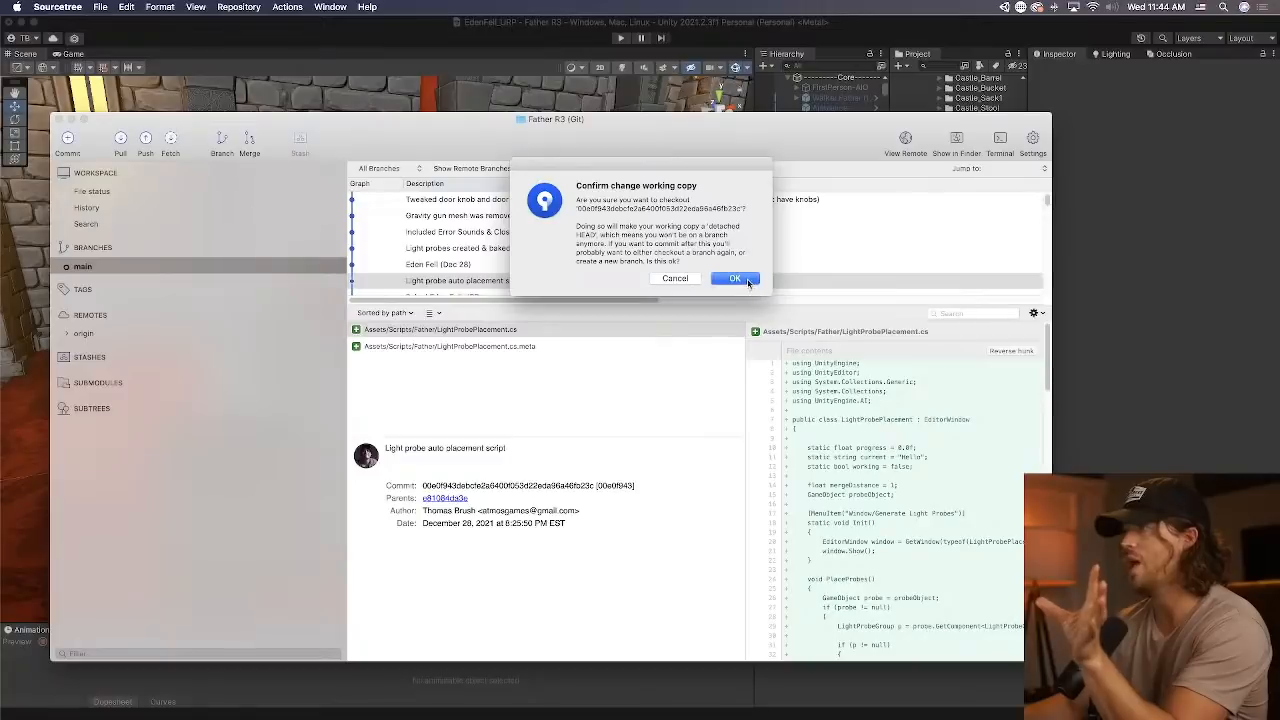
{"action": "left_click", "coordinate": [745, 282]}
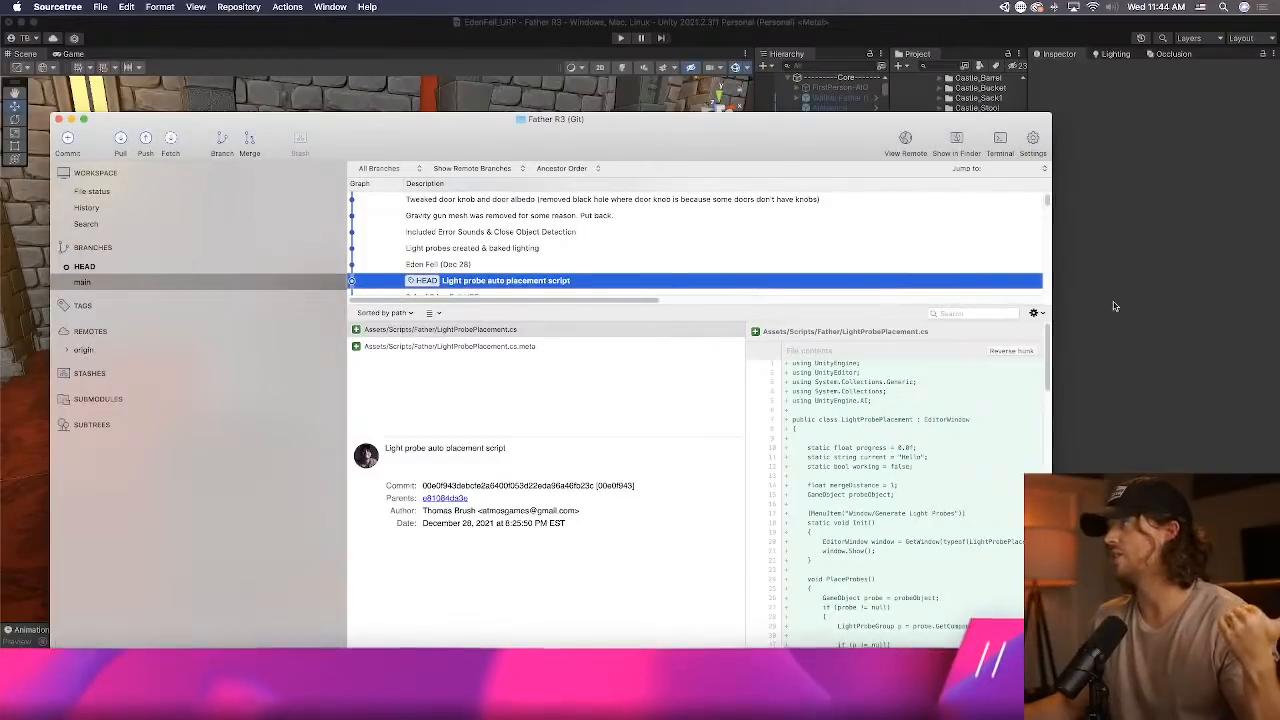
Return to Unity to load the checked-out project version, clear the console, and look down the foyer in the scene.
{"action": "left_click", "coordinate": [1120, 308]}
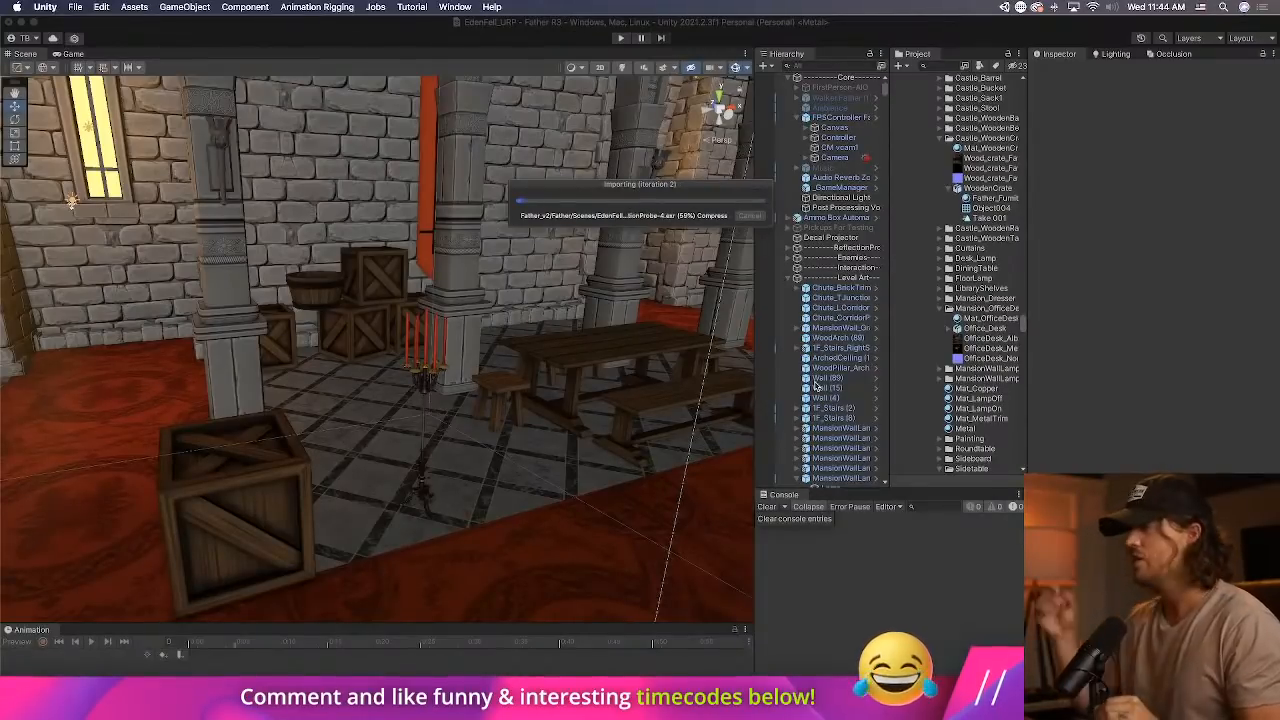
{"action": "key", "text": "ctrl+Up"}
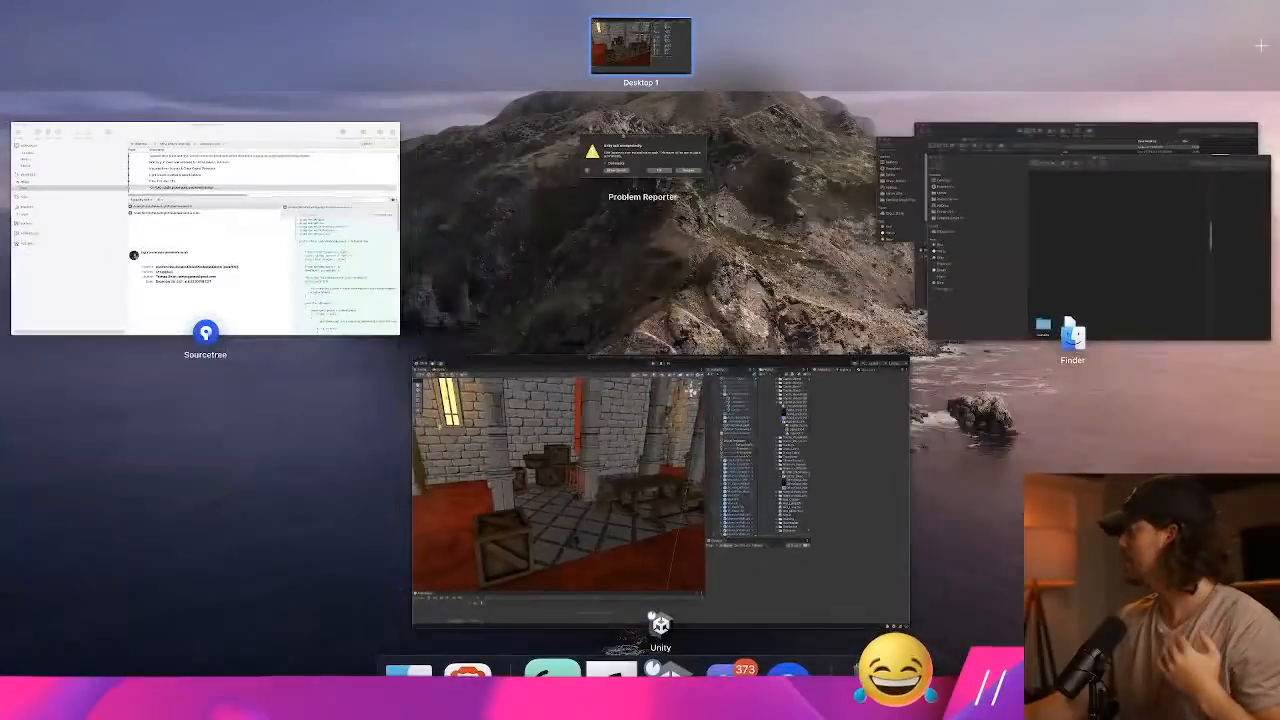
{"action": "key", "text": "ctrl+Up"}
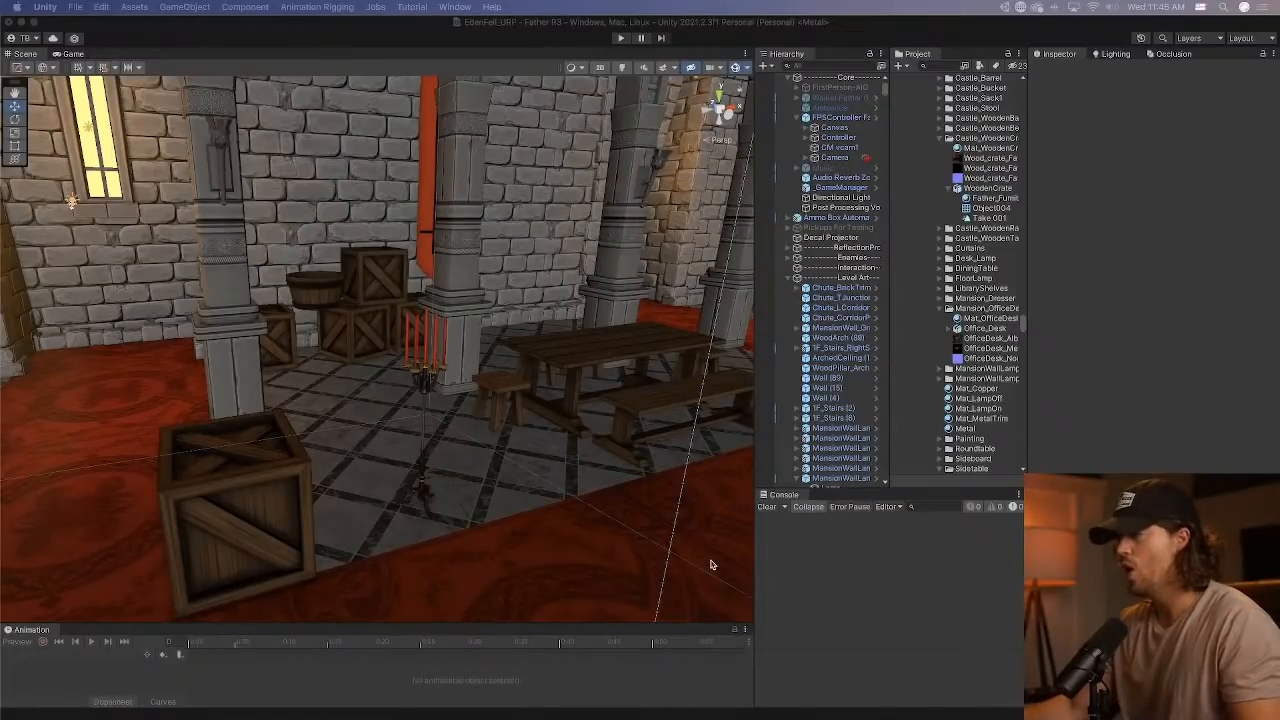
{"action": "mouse_move", "coordinate": [670, 700]}
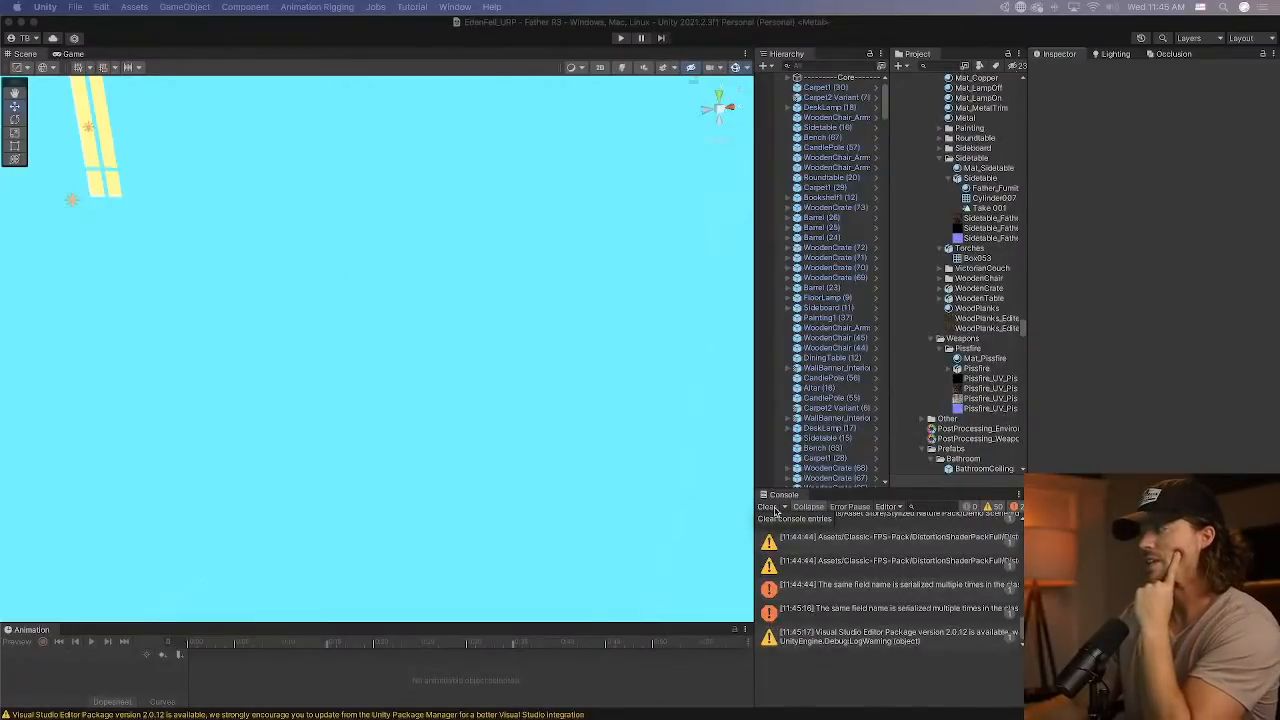
{"action": "left_click", "coordinate": [769, 507]}
{"action": "left_click", "coordinate": [769, 507]}
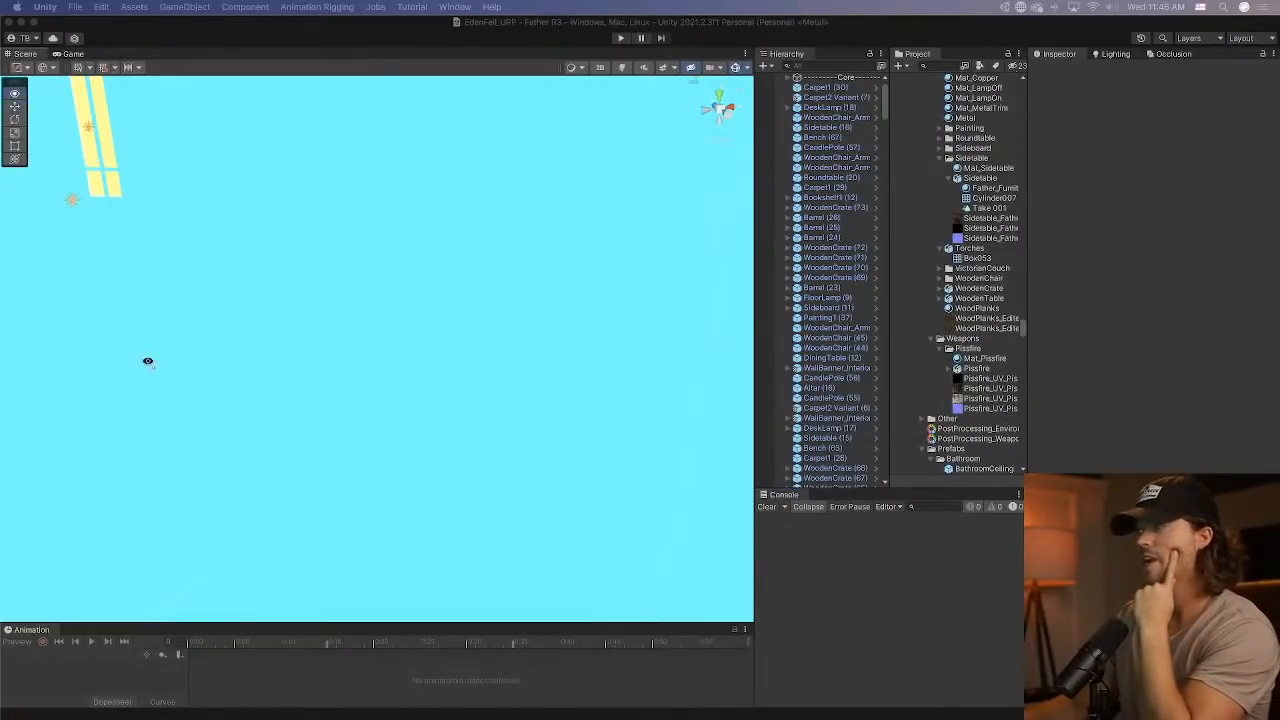
{"action": "right_click_drag", "start_coordinate": [146, 360], "coordinate": [422, 404]}
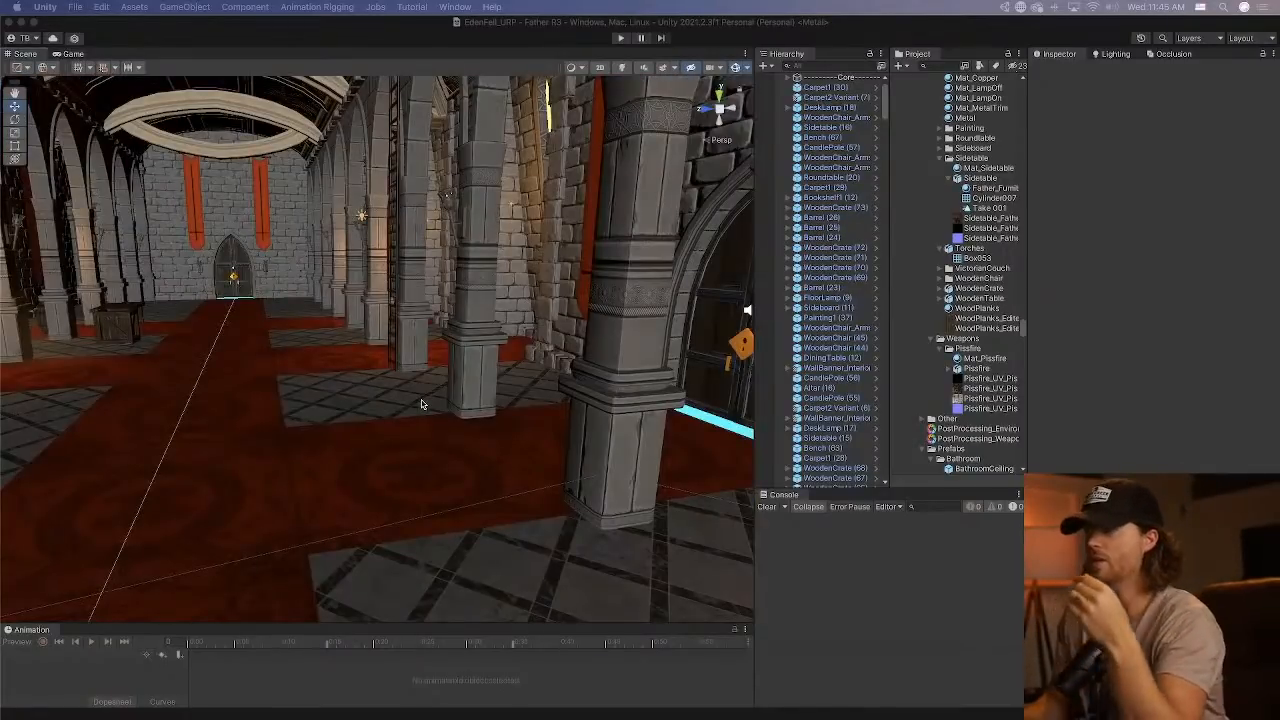
{"action": "left_click", "coordinate": [284, 355]}
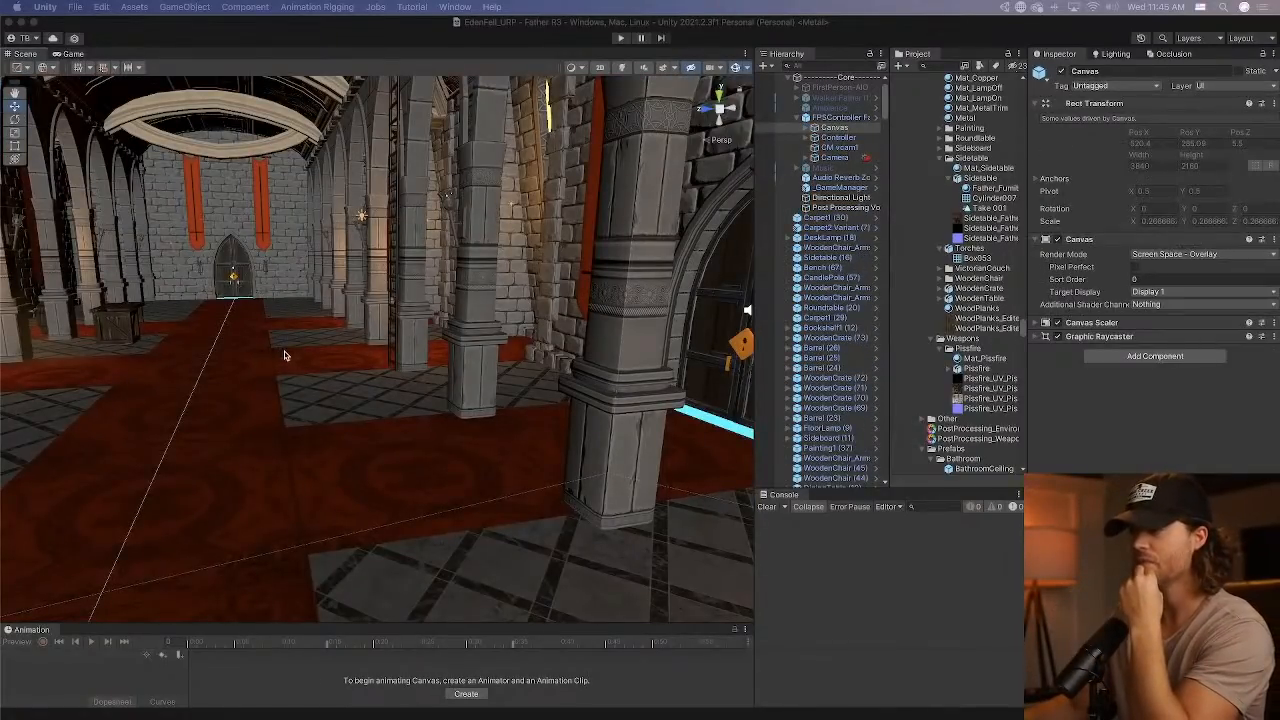
Locate the prefab asset of the foyer's wooden table and select it together with the WoodenCrate and Barrel prefabs.
{"action": "right_click_drag", "start_coordinate": [285, 355], "coordinate": [190, 344]}
{"action": "right_click_drag", "start_coordinate": [283, 348], "coordinate": [222, 366]}
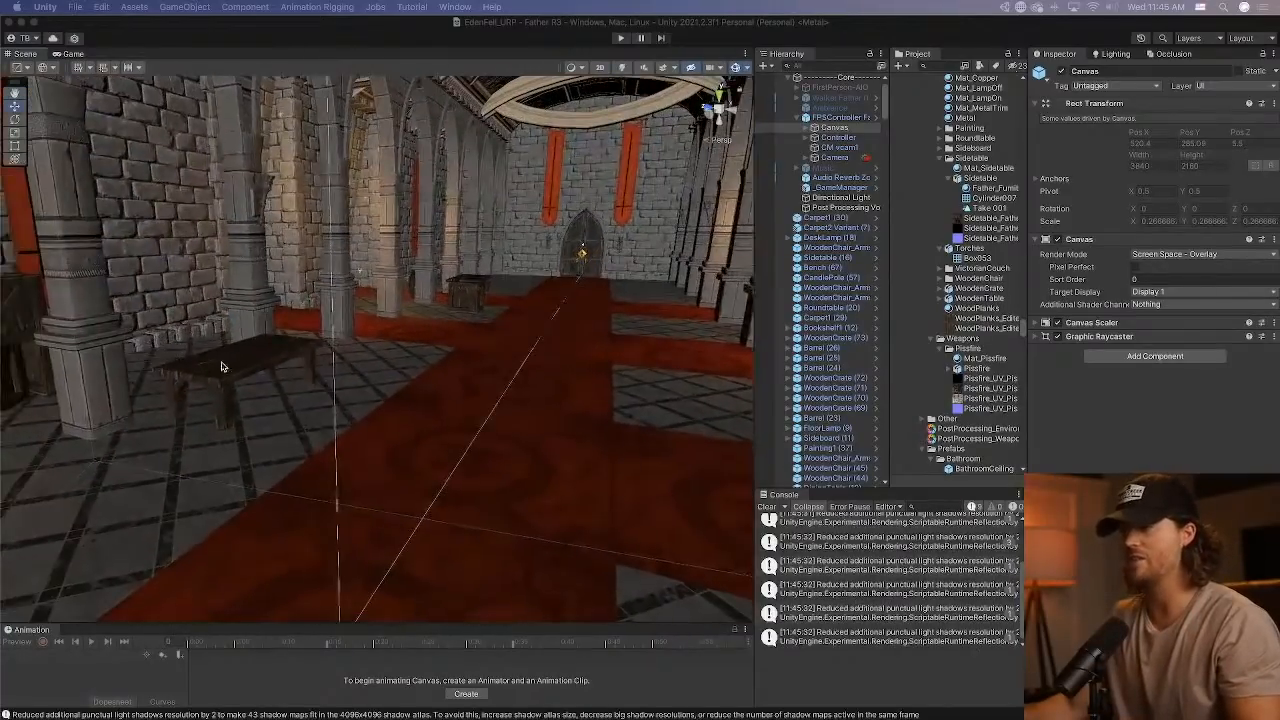
{"action": "left_click", "coordinate": [270, 368]}
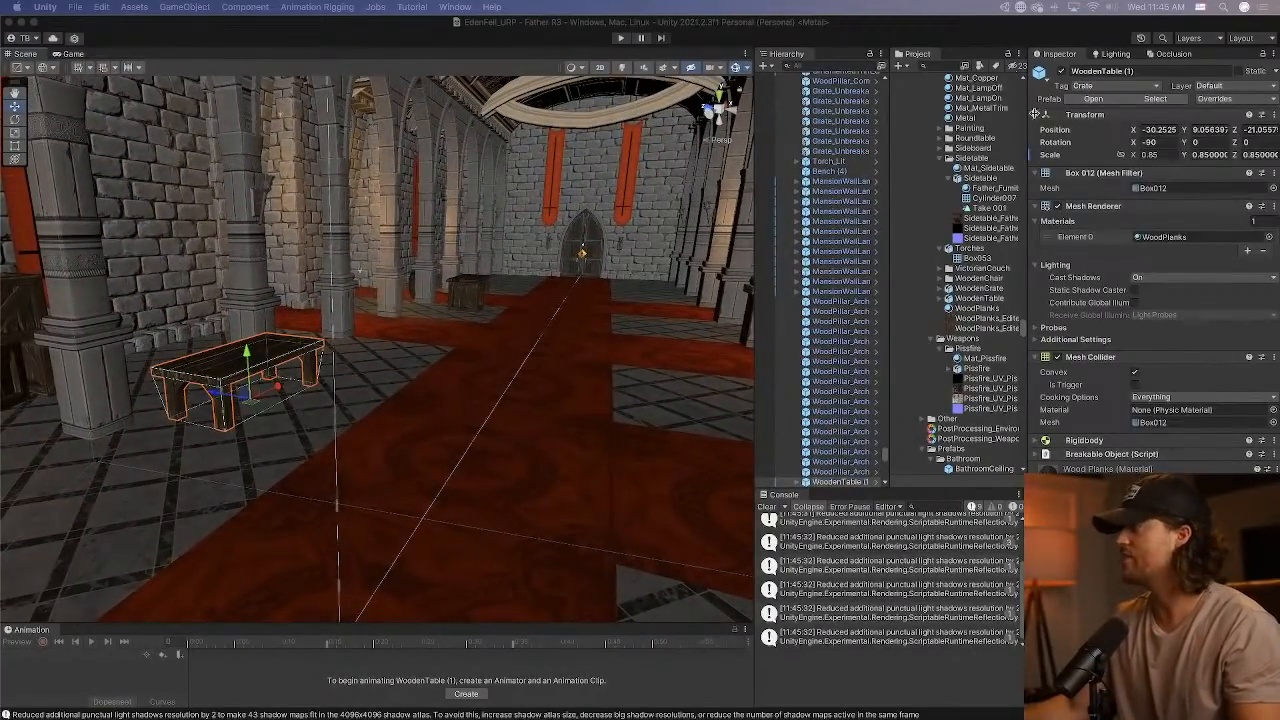
{"action": "left_click", "coordinate": [1155, 98]}
{"action": "scroll", "coordinate": [994, 418], "scroll_direction": "down", "scroll_amount": 1}
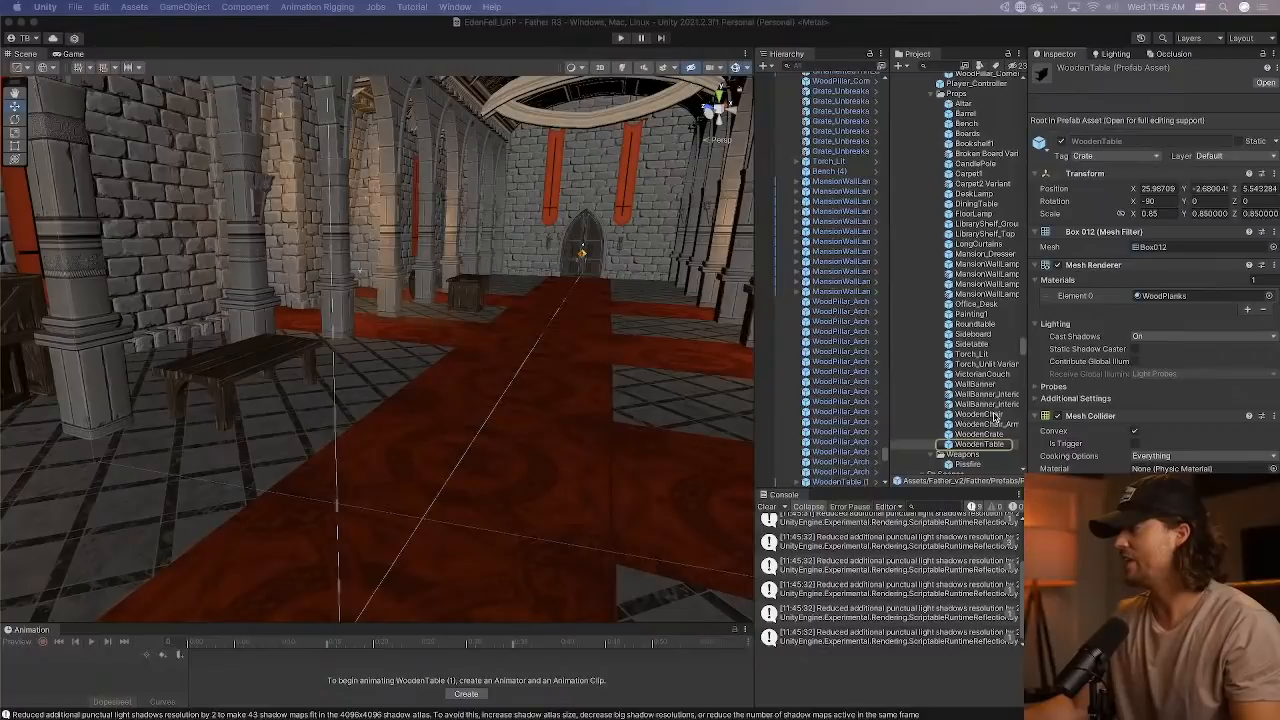
{"action": "left_click", "coordinate": [992, 435], "text": "shift"}
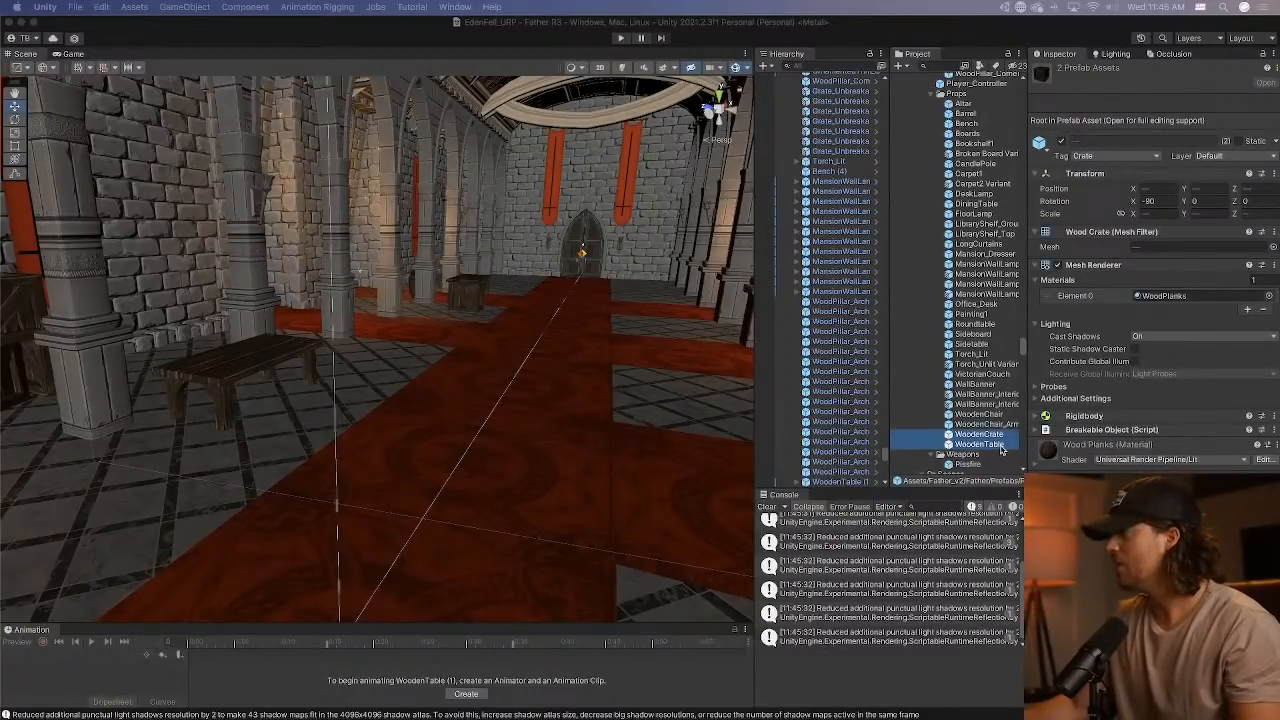
{"action": "left_click", "coordinate": [982, 117], "text": "super"}
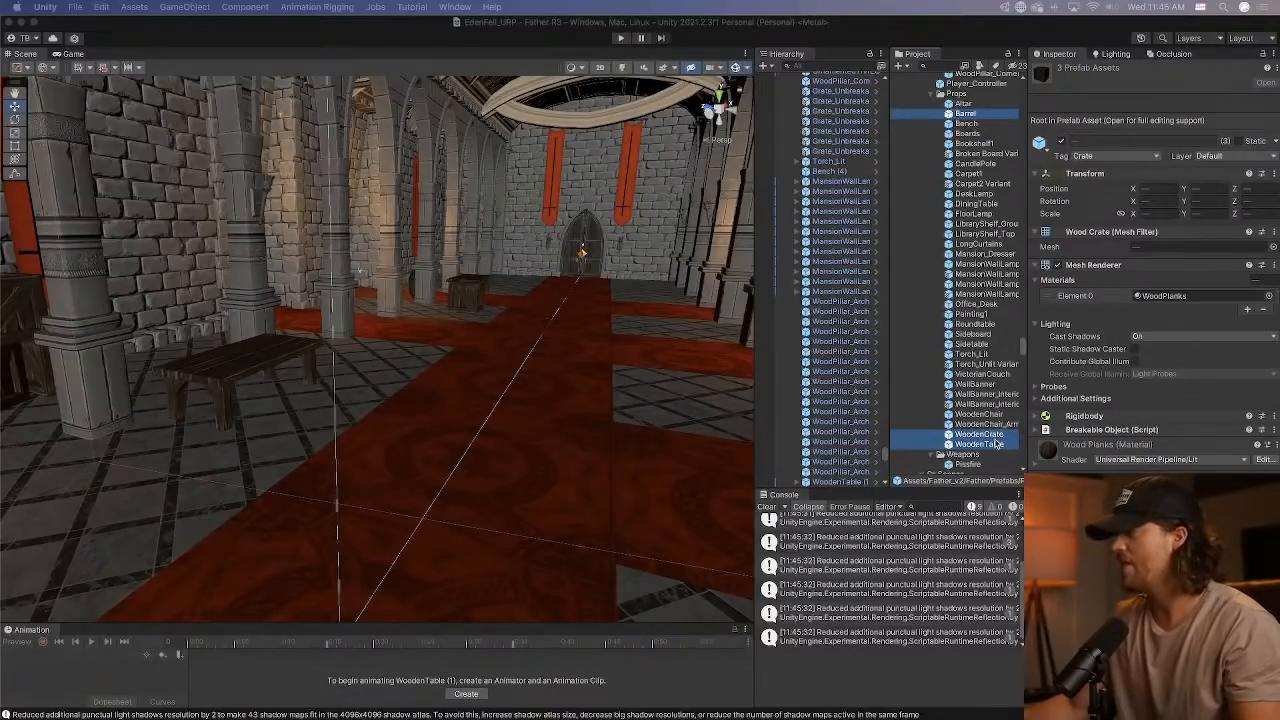
Open the prefab of the foyer's wooden crate in context and locate the source asset of its Boards child.
{"action": "left_click", "coordinate": [467, 300]}
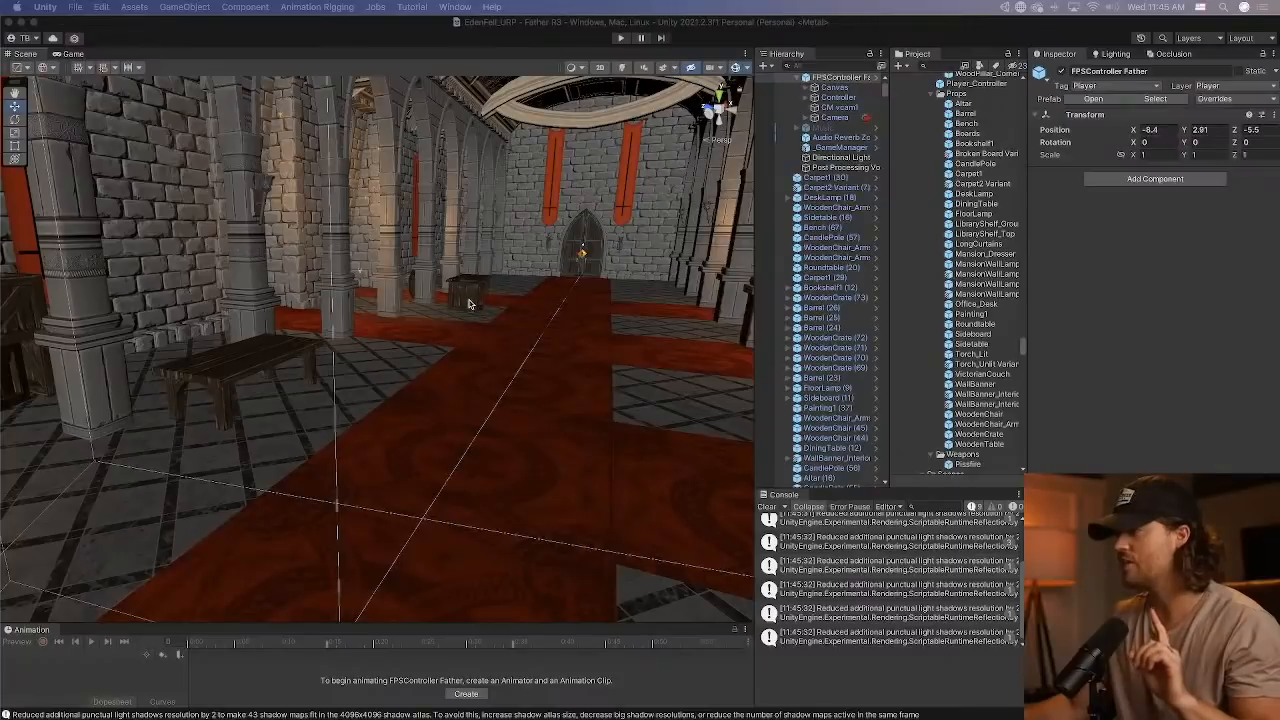
{"action": "left_click", "coordinate": [467, 298]}
{"action": "left_click", "coordinate": [467, 294]}
{"action": "left_click", "coordinate": [486, 320]}
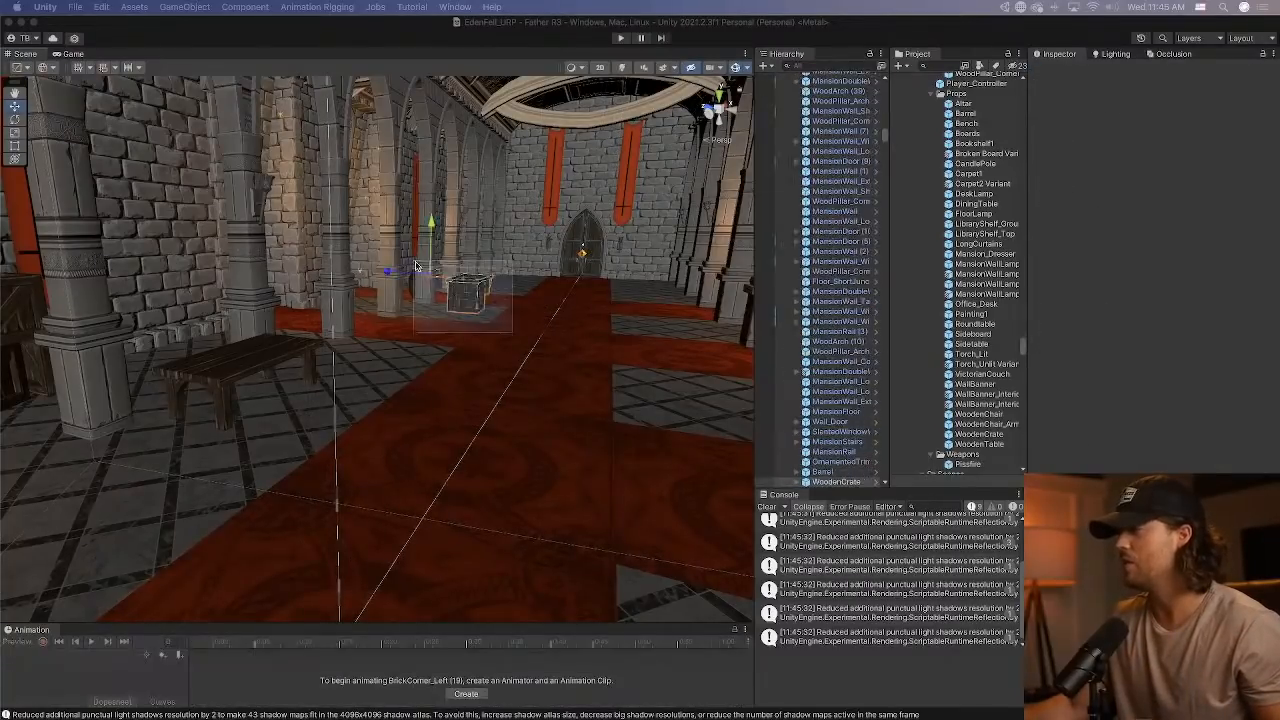
{"action": "left_click", "coordinate": [883, 482]}
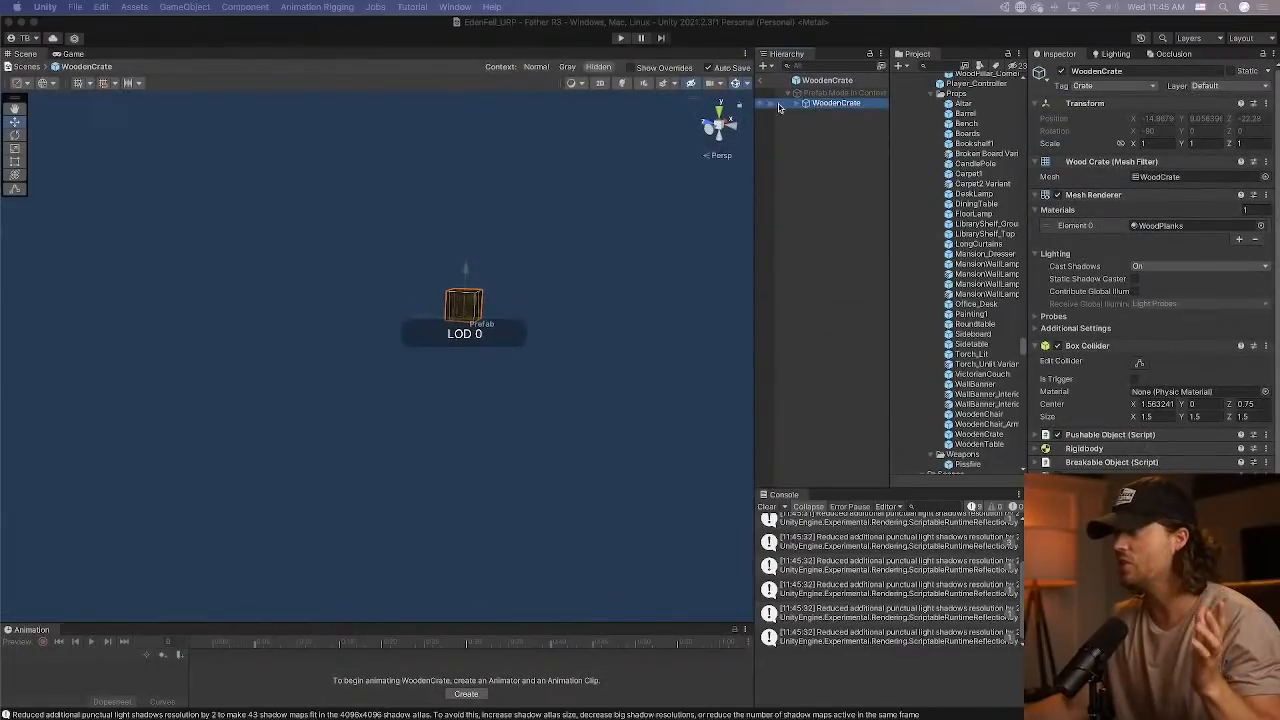
{"action": "left_click", "coordinate": [835, 115]}
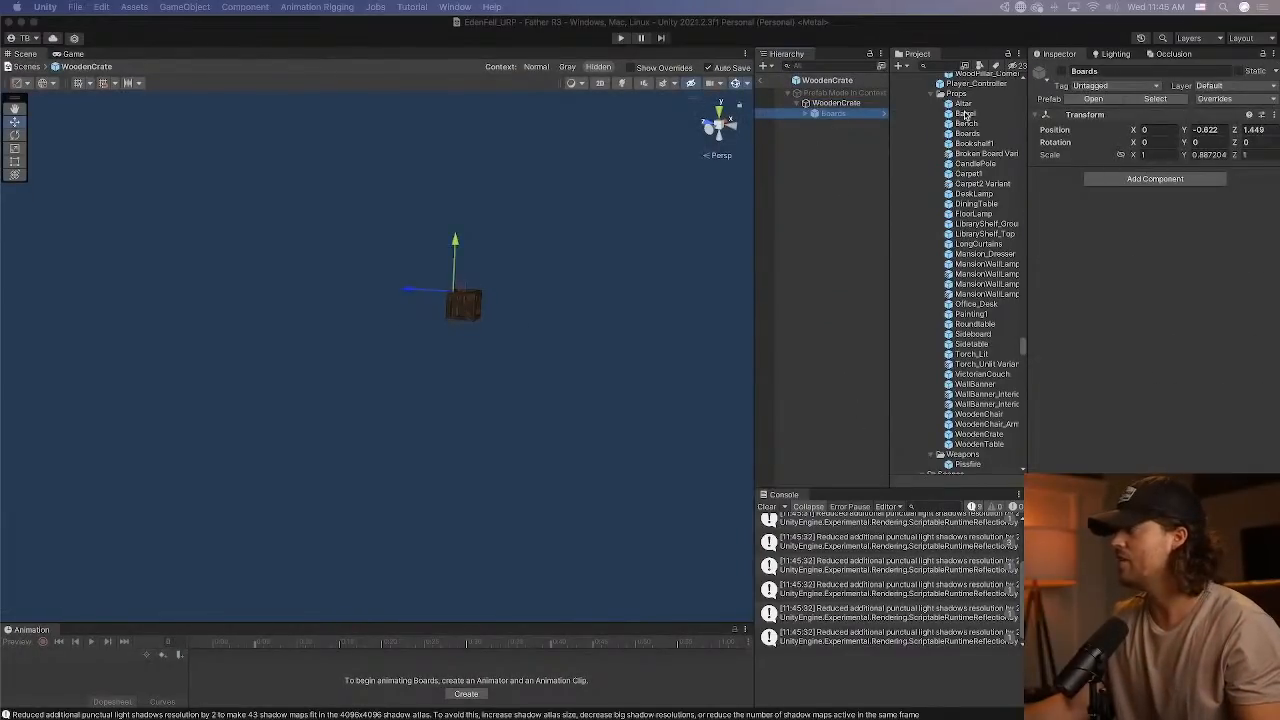
{"action": "left_click", "coordinate": [1155, 98]}
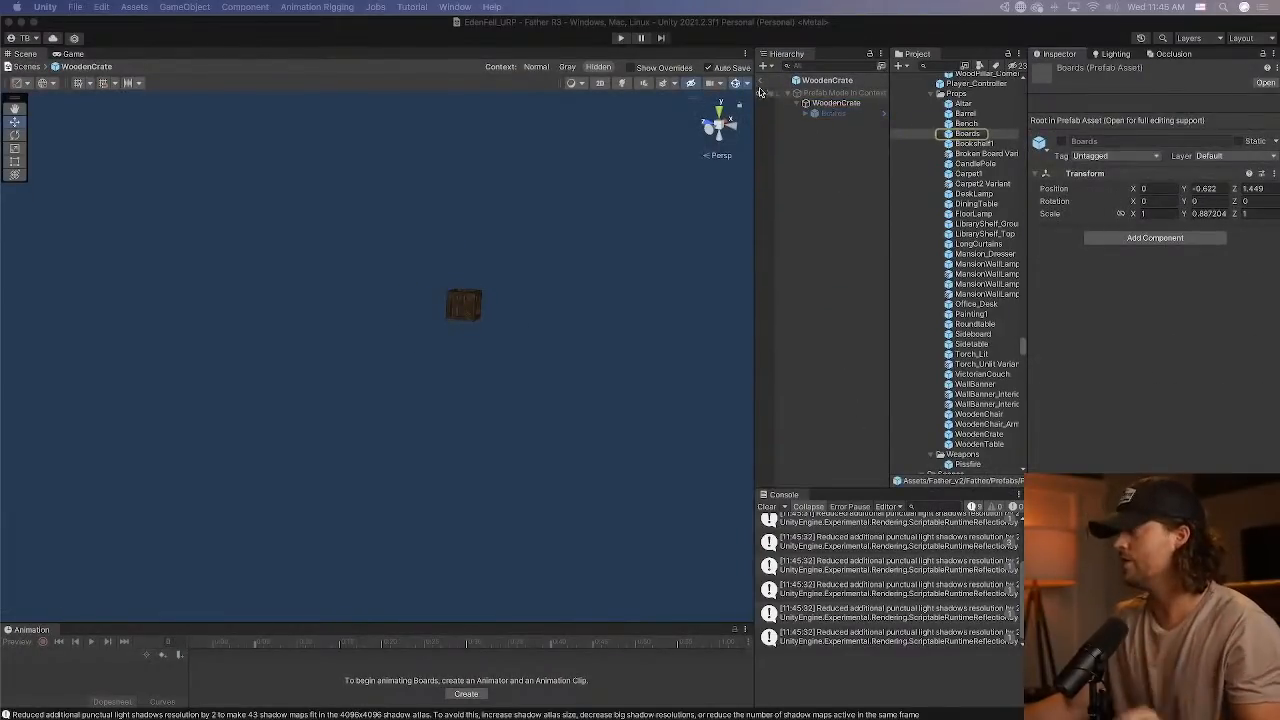
Leave the crate prefab, open the Boards prefab and locate the source asset of its first Broken Board.
{"action": "left_click", "coordinate": [760, 88]}
{"action": "left_click", "coordinate": [982, 132]}
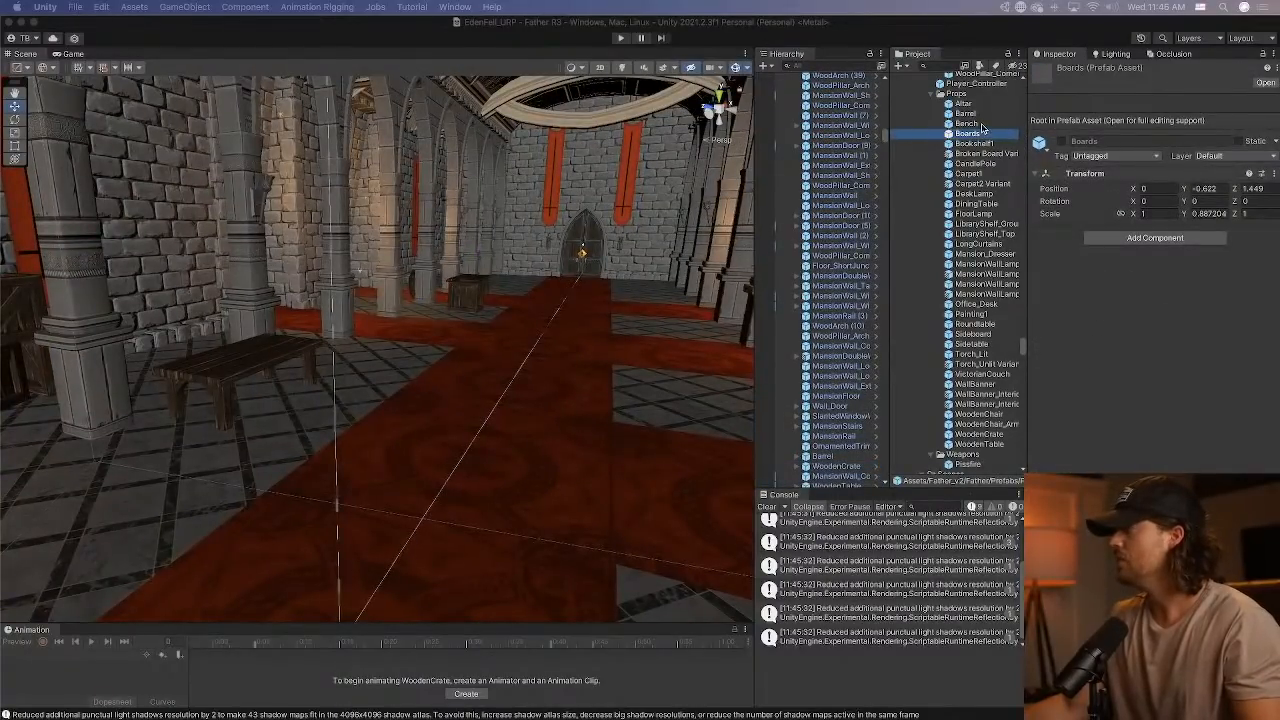
{"action": "double_click", "coordinate": [982, 133]}
{"action": "left_click", "coordinate": [840, 103]}
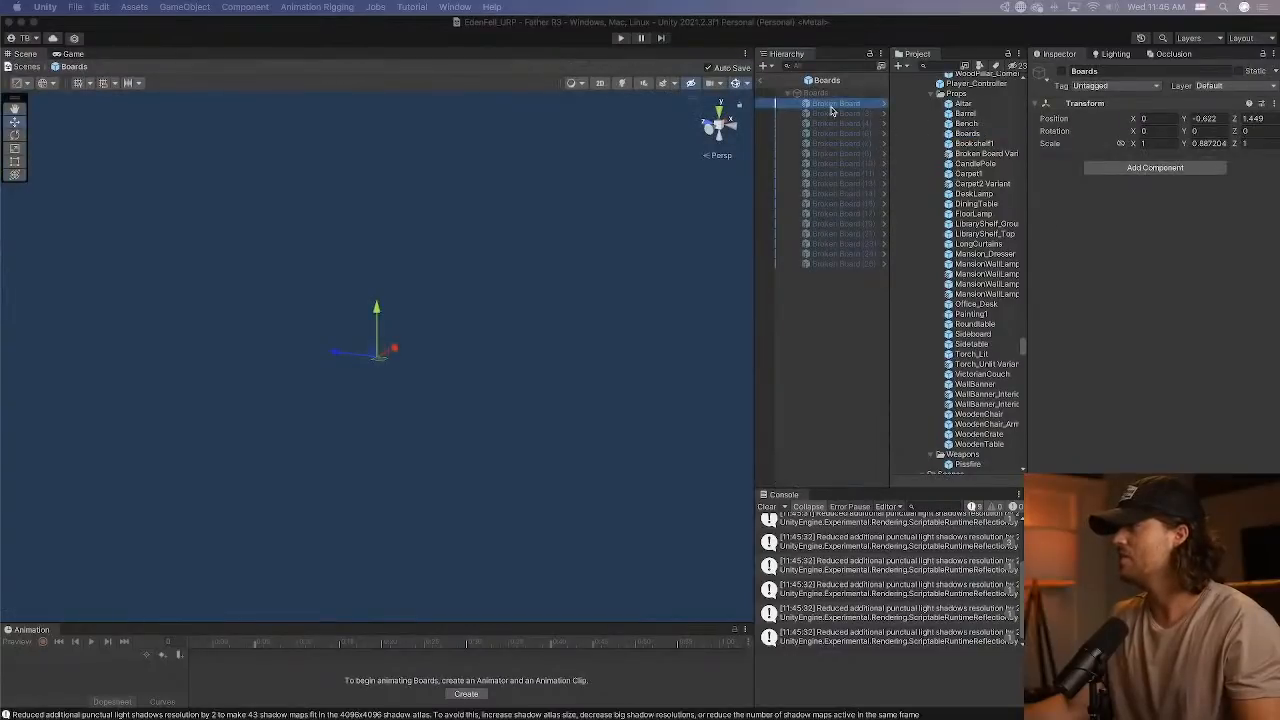
{"action": "left_click", "coordinate": [1165, 98]}
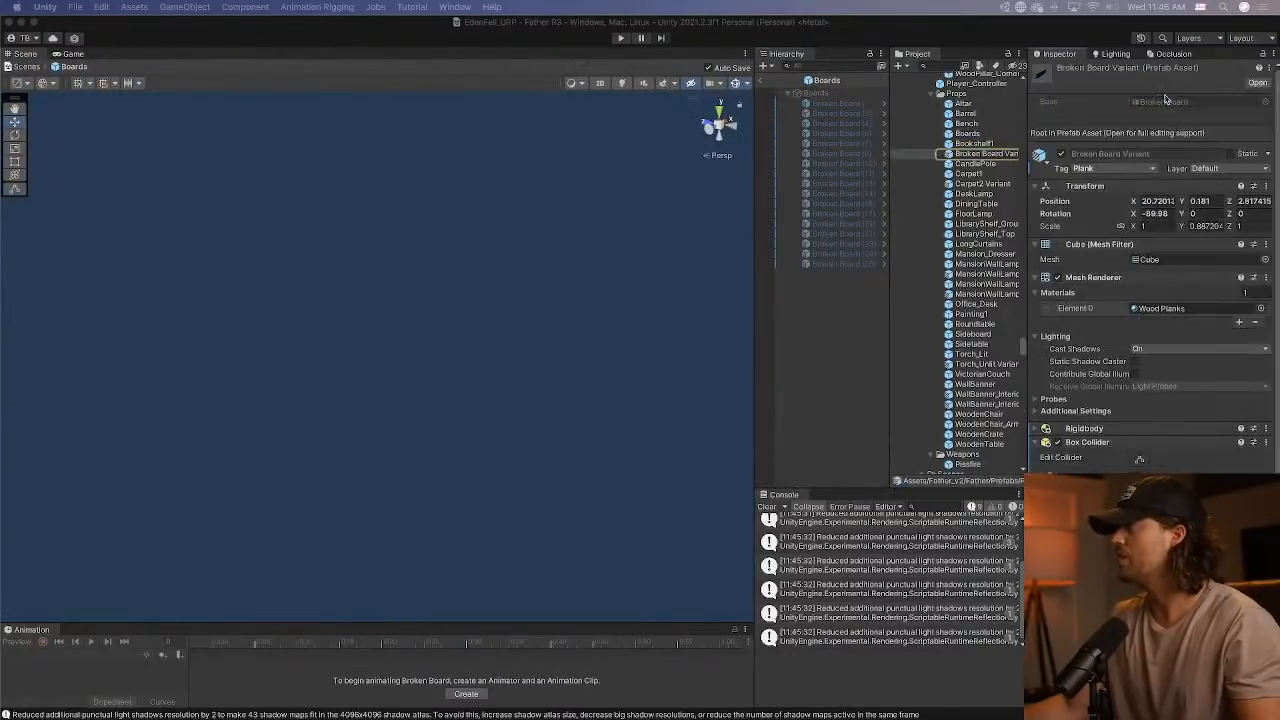
Select the Boards, Broken Board Variant, WoodenCrate and WoodenTable prefabs together in the Props folder.
{"action": "left_click", "coordinate": [982, 155]}
{"action": "left_click", "coordinate": [968, 133], "text": "super"}
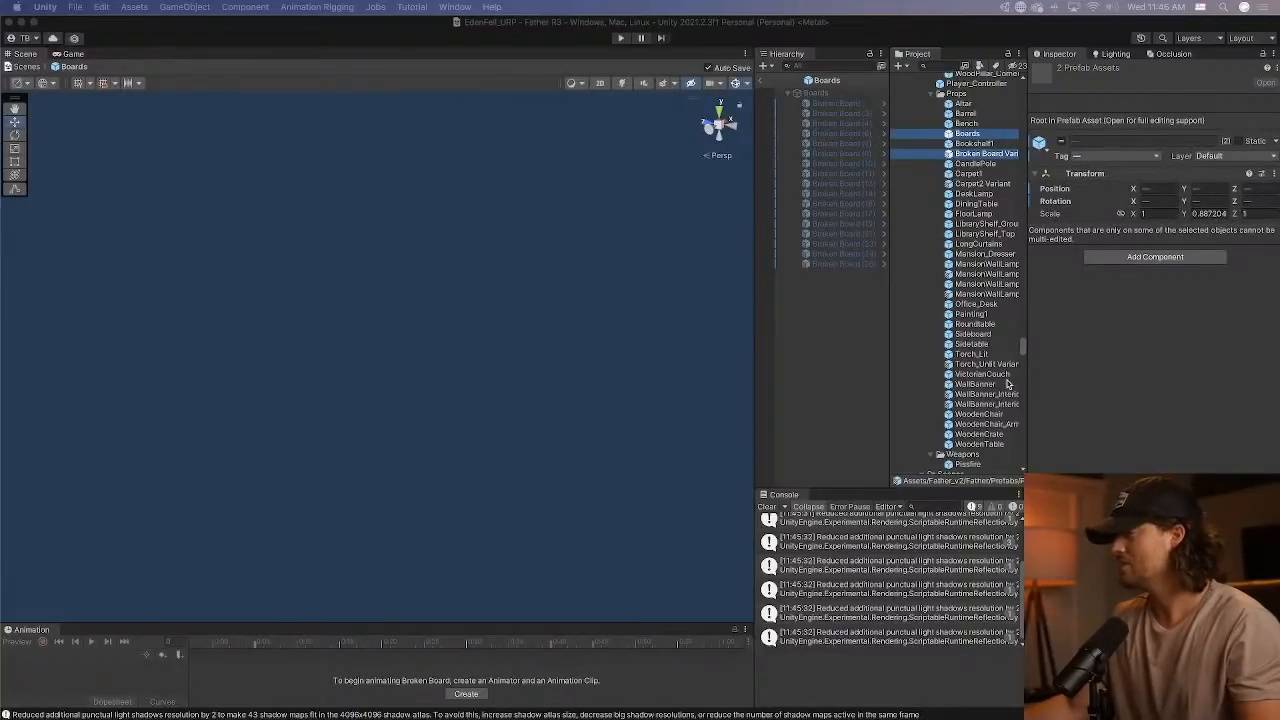
{"action": "left_click", "coordinate": [978, 204], "text": "super"}
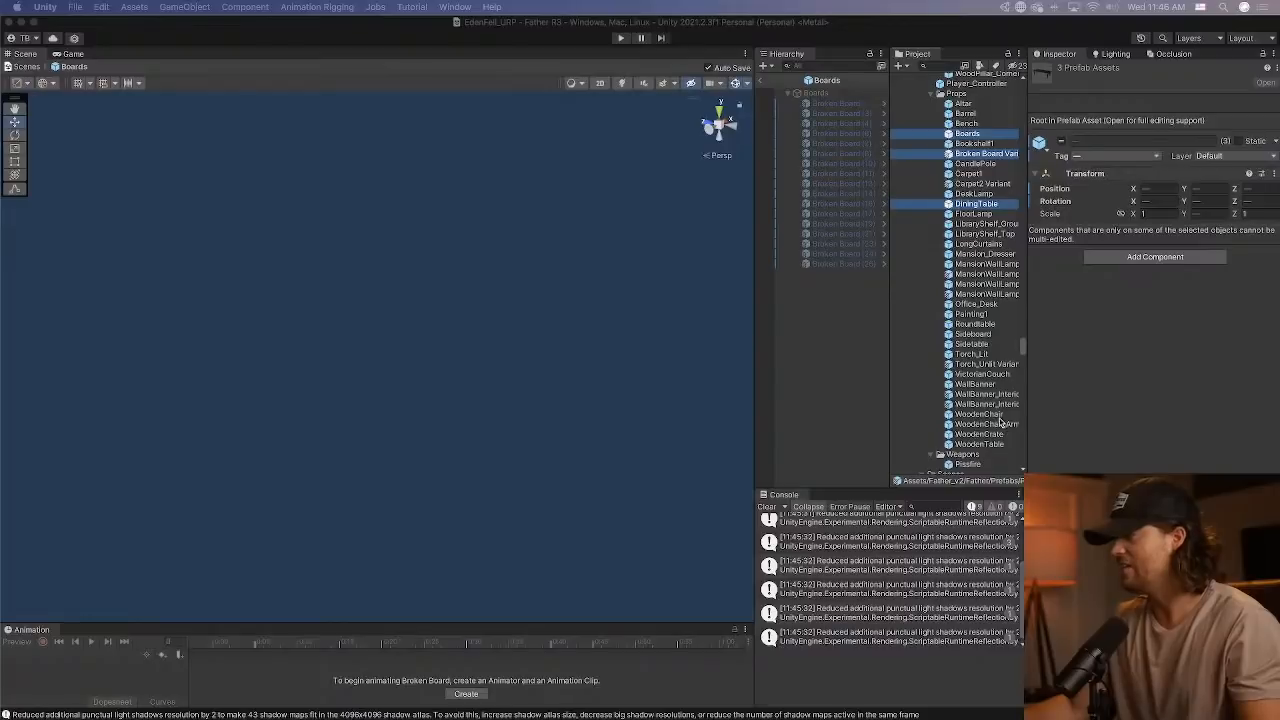
{"action": "left_click", "coordinate": [985, 414], "text": "super"}
{"action": "left_click", "coordinate": [996, 414], "text": "super"}
{"action": "left_click", "coordinate": [999, 434], "text": "super"}
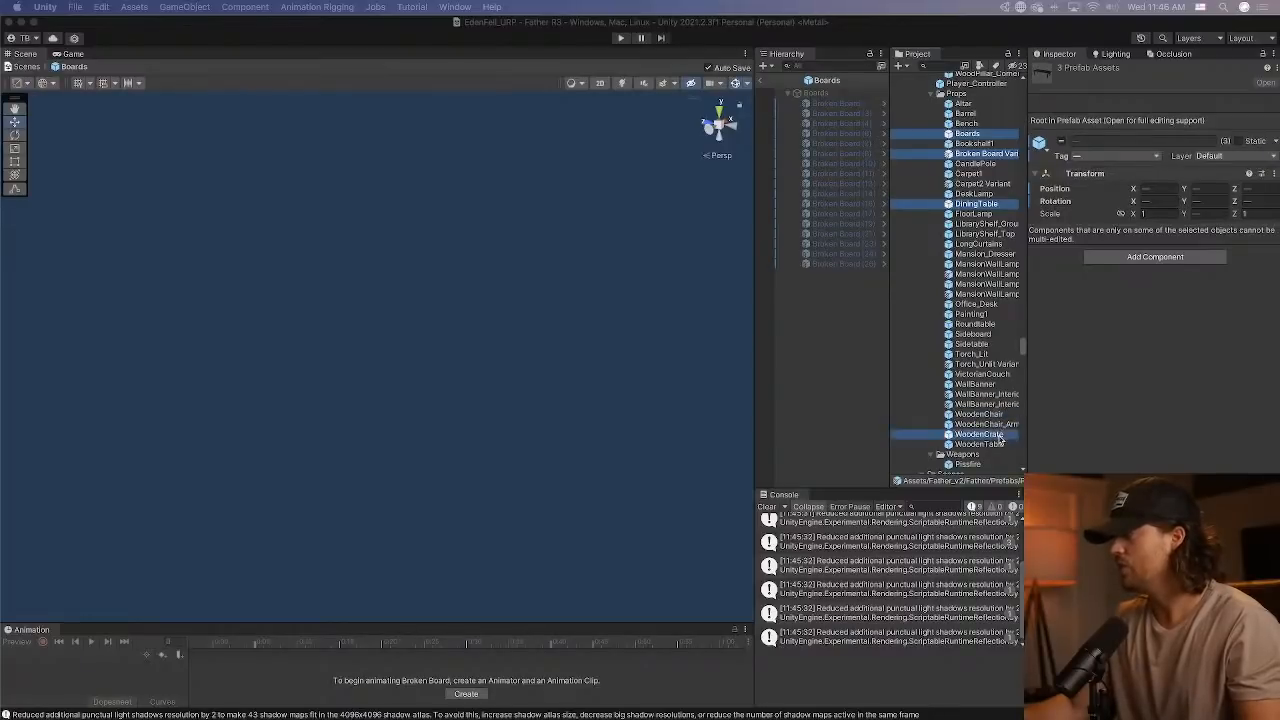
{"action": "left_click", "coordinate": [1001, 444], "text": "super"}
{"action": "left_click", "coordinate": [982, 207], "text": "super"}
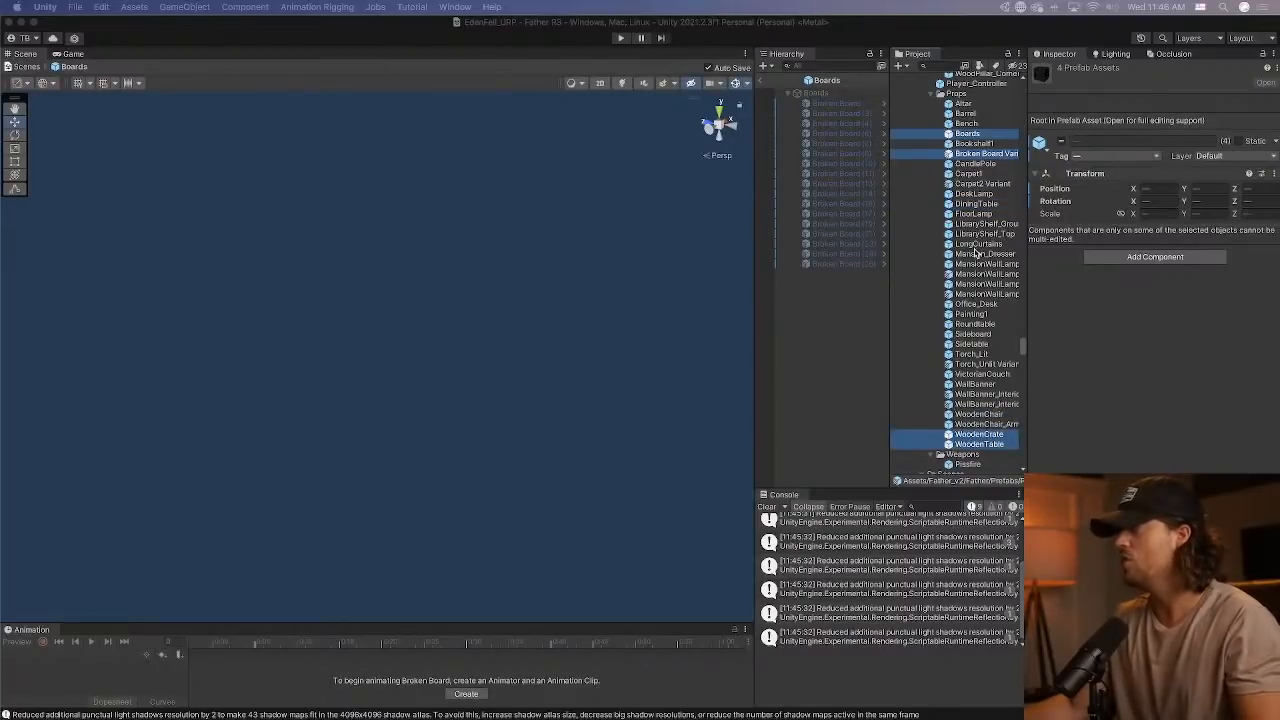
Reveal the selected prefabs in Finder and enlarge the Props folder window.
{"action": "right_click", "coordinate": [976, 170]}
{"action": "left_click", "coordinate": [1000, 172]}
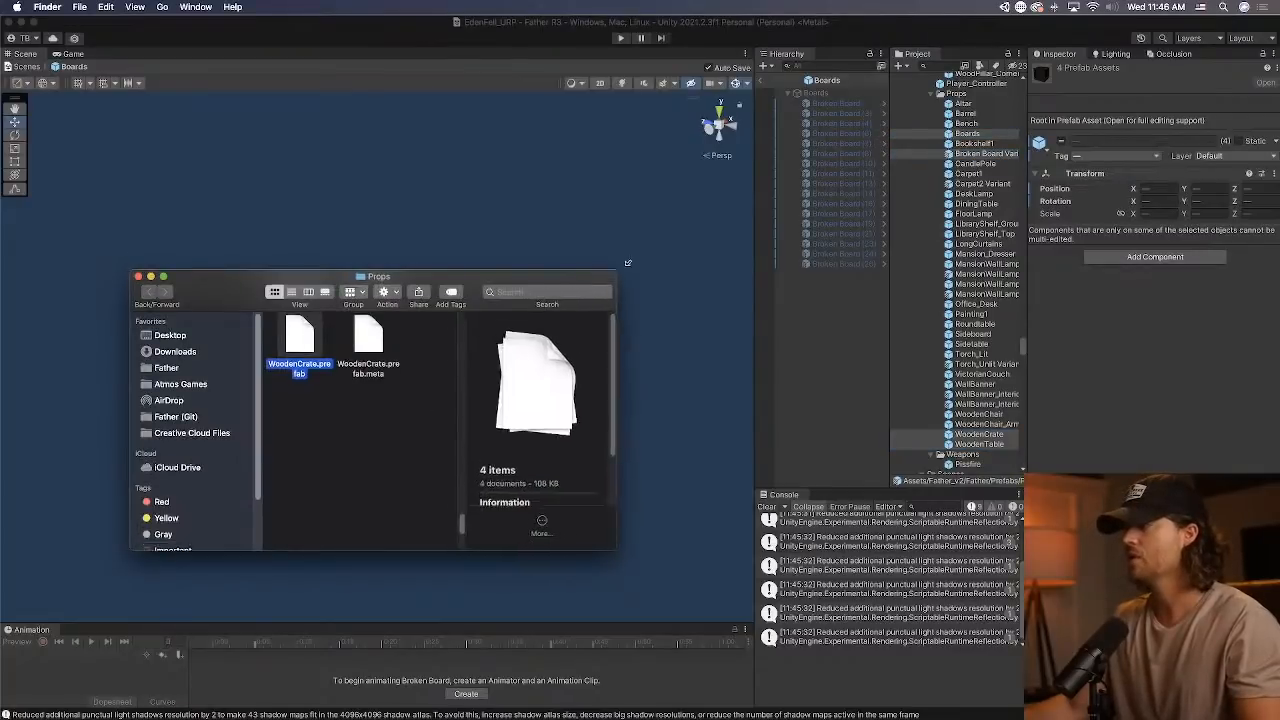
{"action": "left_click_drag", "start_coordinate": [609, 279], "coordinate": [1020, 67]}
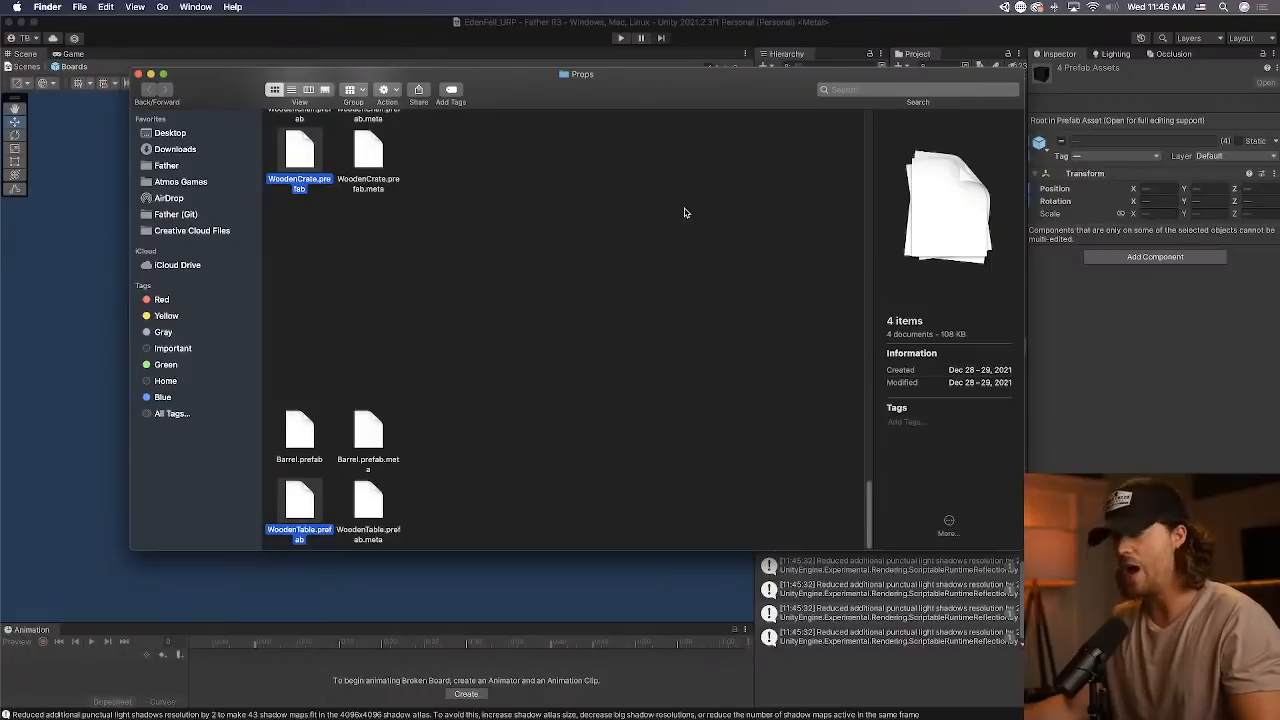
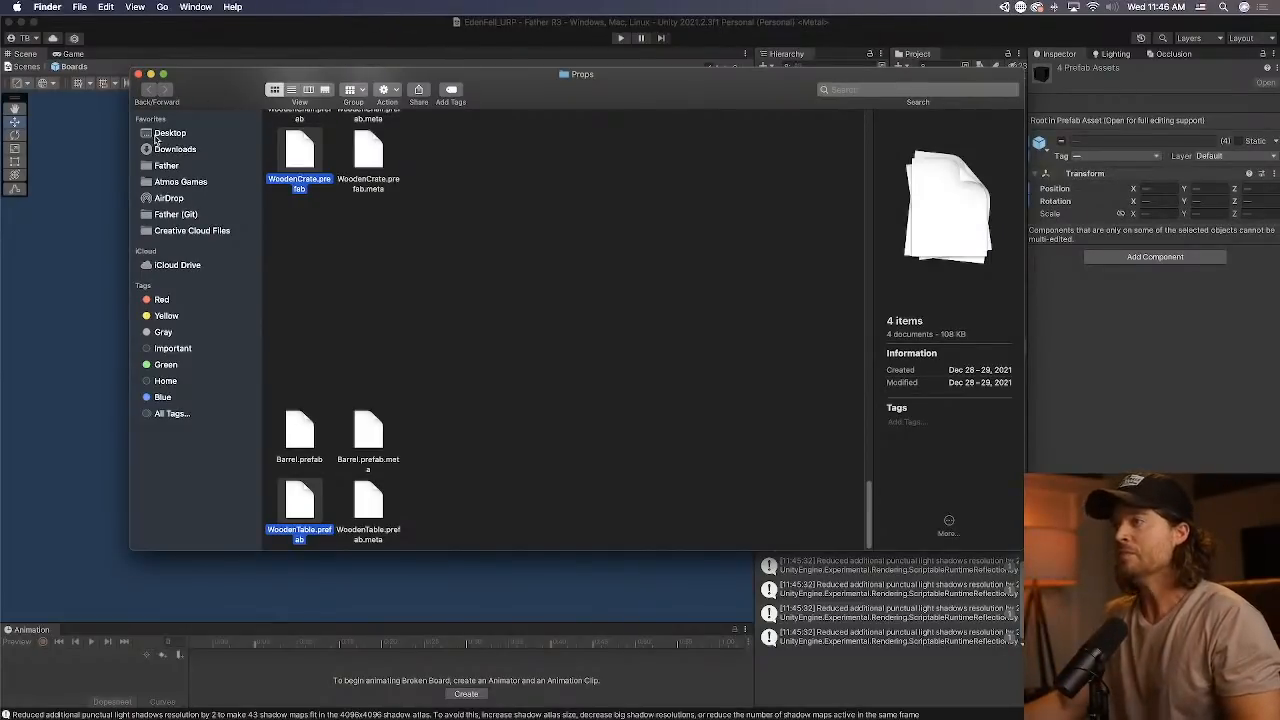
Create an Old Prefabs folder inside the Desktop's Temp folder and copy the four selected prefabs into it.
{"action": "left_click", "coordinate": [160, 134]}
{"action": "double_click", "coordinate": [305, 131]}
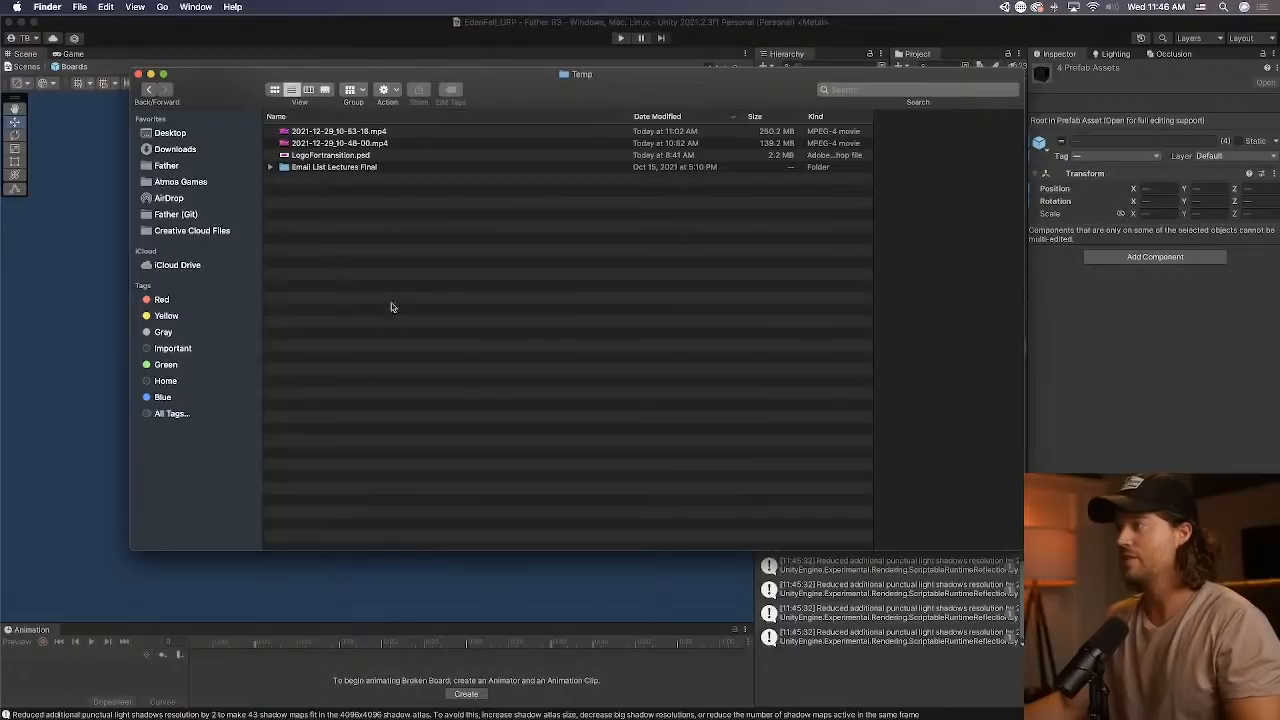
{"action": "left_click", "coordinate": [383, 89]}
{"action": "left_click", "coordinate": [410, 107]}
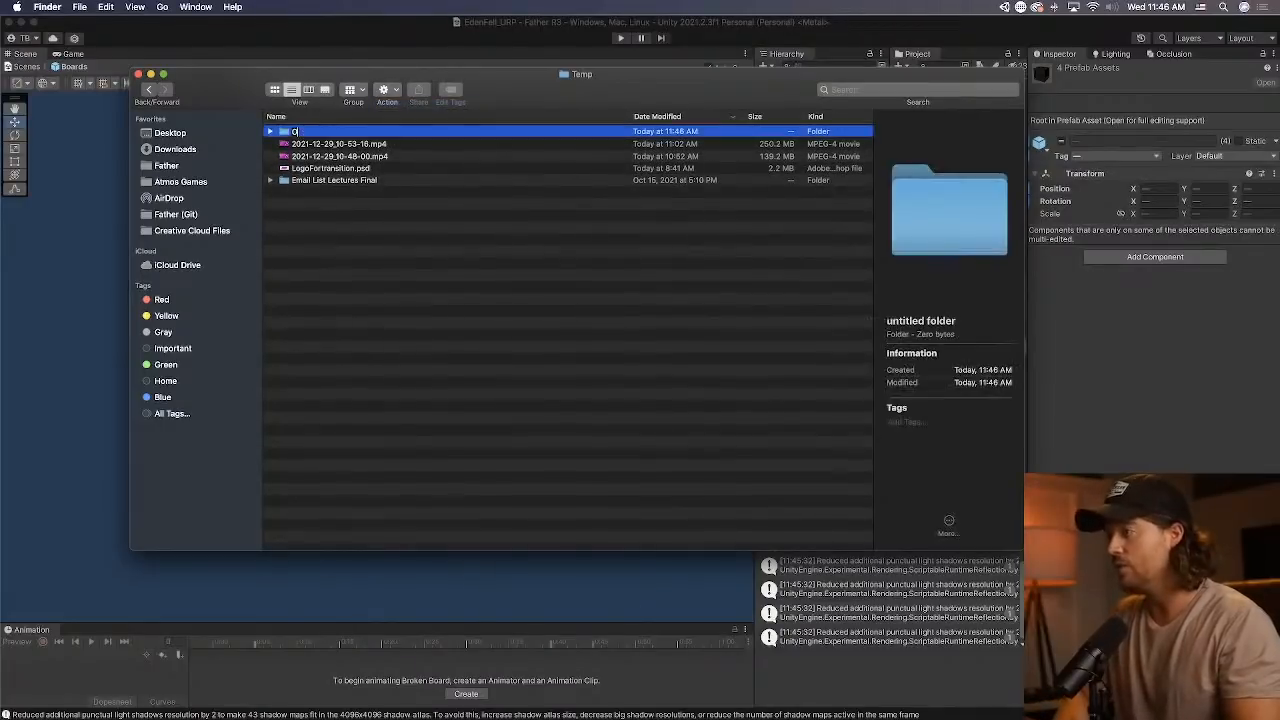
{"action": "type", "text": "Old Prefabs"}
{"action": "key", "text": "Return"}
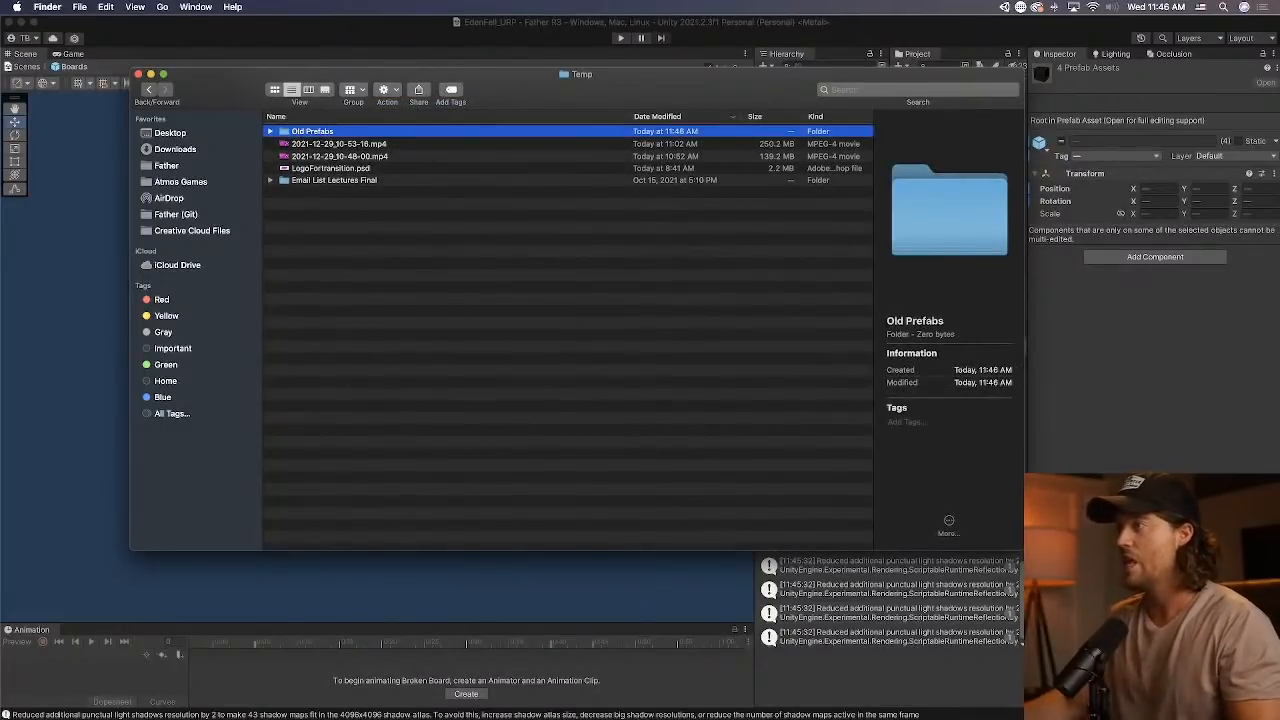
{"action": "double_click", "coordinate": [318, 131]}
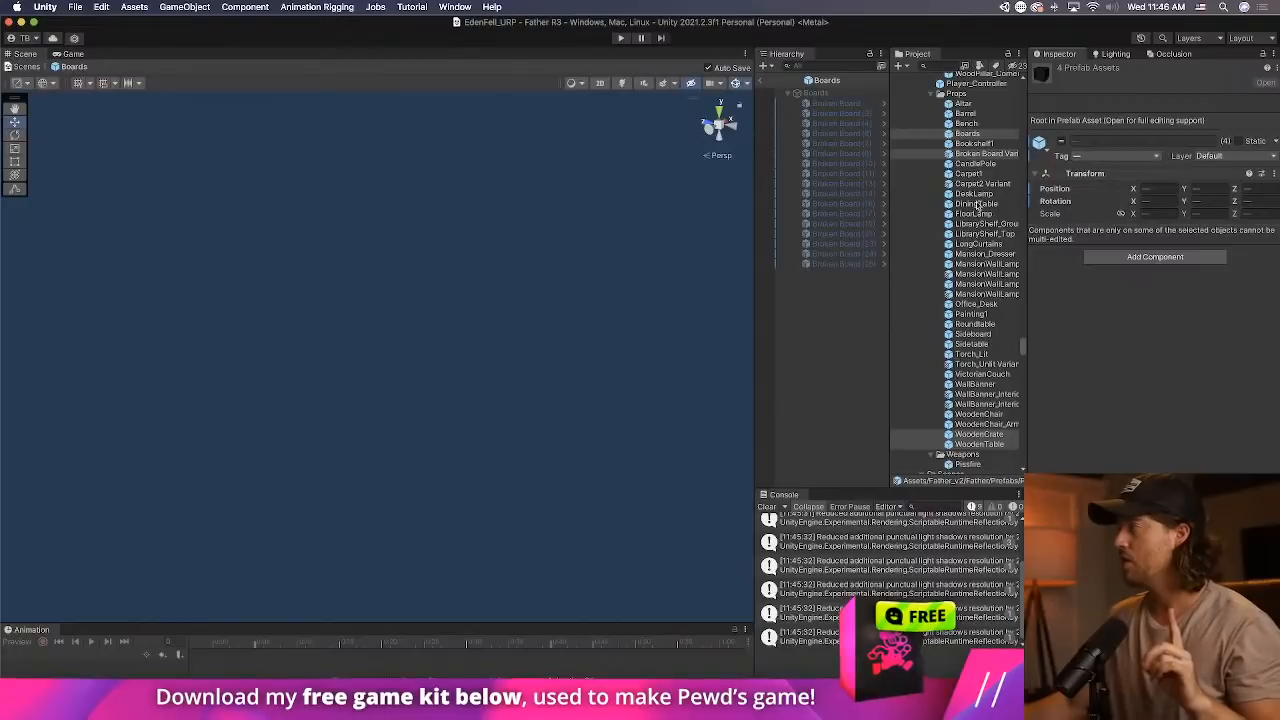
In Unity, locate the Cube mesh used by Broken Board Variant and reveal its Broken Board source model in Finder.
{"action": "left_click", "coordinate": [986, 153]}
{"action": "left_click", "coordinate": [1148, 259]}
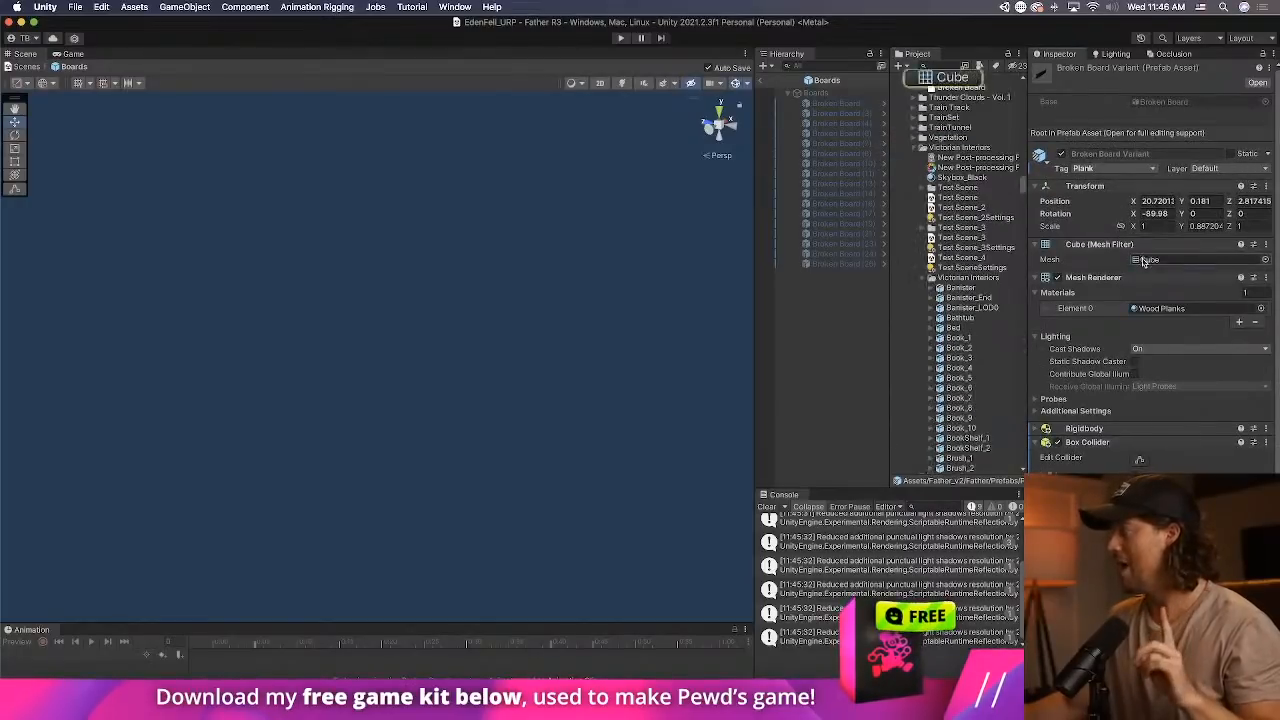
{"action": "right_click", "coordinate": [962, 122]}
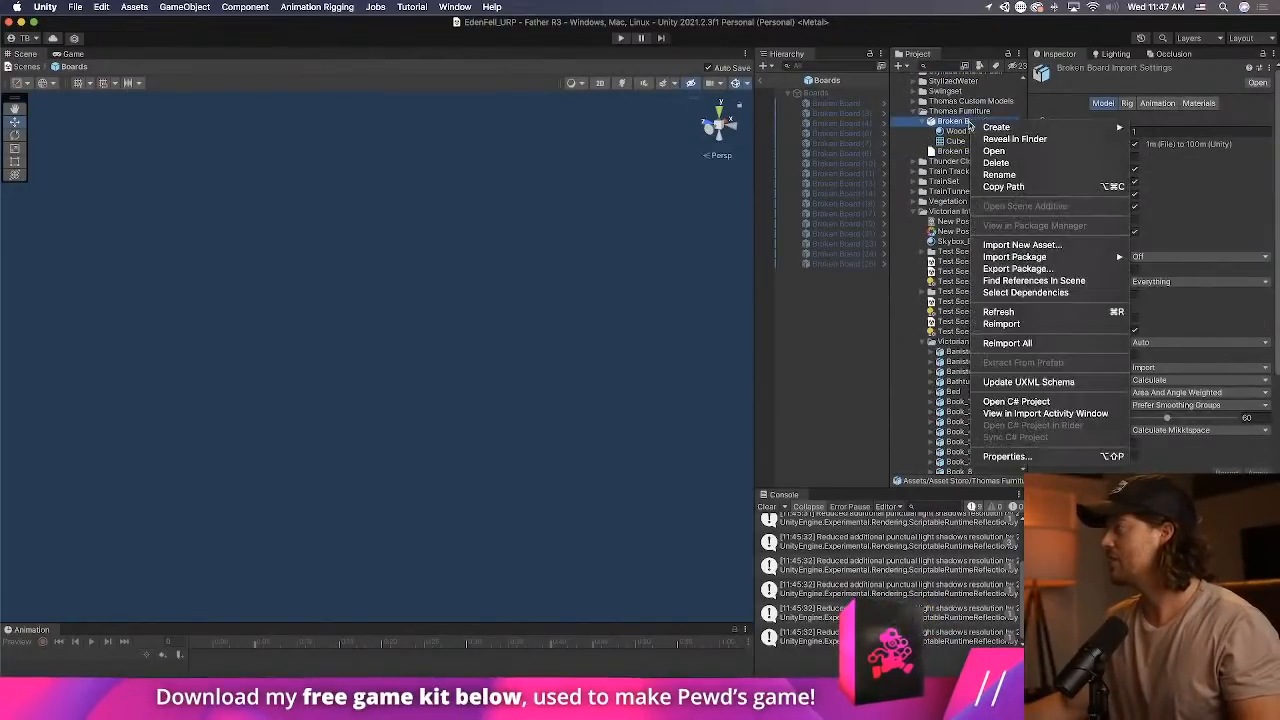
{"action": "left_click", "coordinate": [1005, 140]}
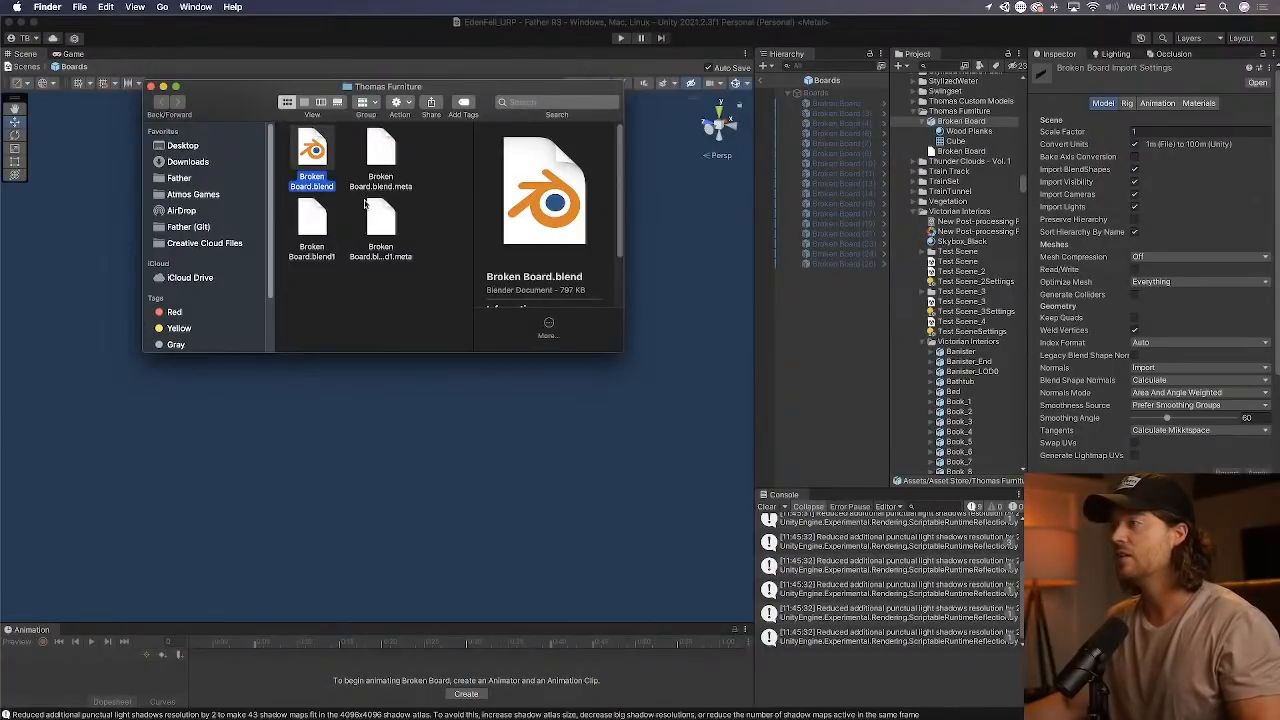
Copy Broken Board.blend into the Desktop's Temp folder, move it into Old Prefabs and open that folder.
{"action": "left_click", "coordinate": [185, 146]}
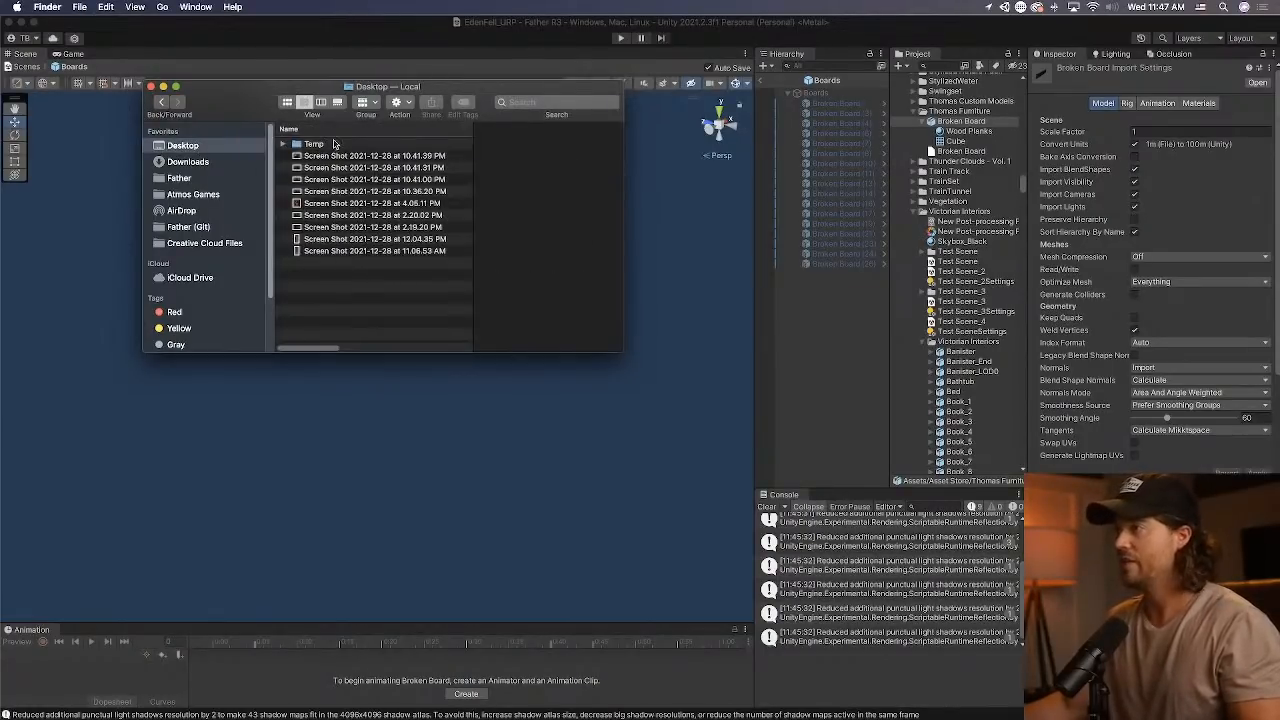
{"action": "double_click", "coordinate": [335, 144]}
{"action": "left_click", "coordinate": [318, 191]}
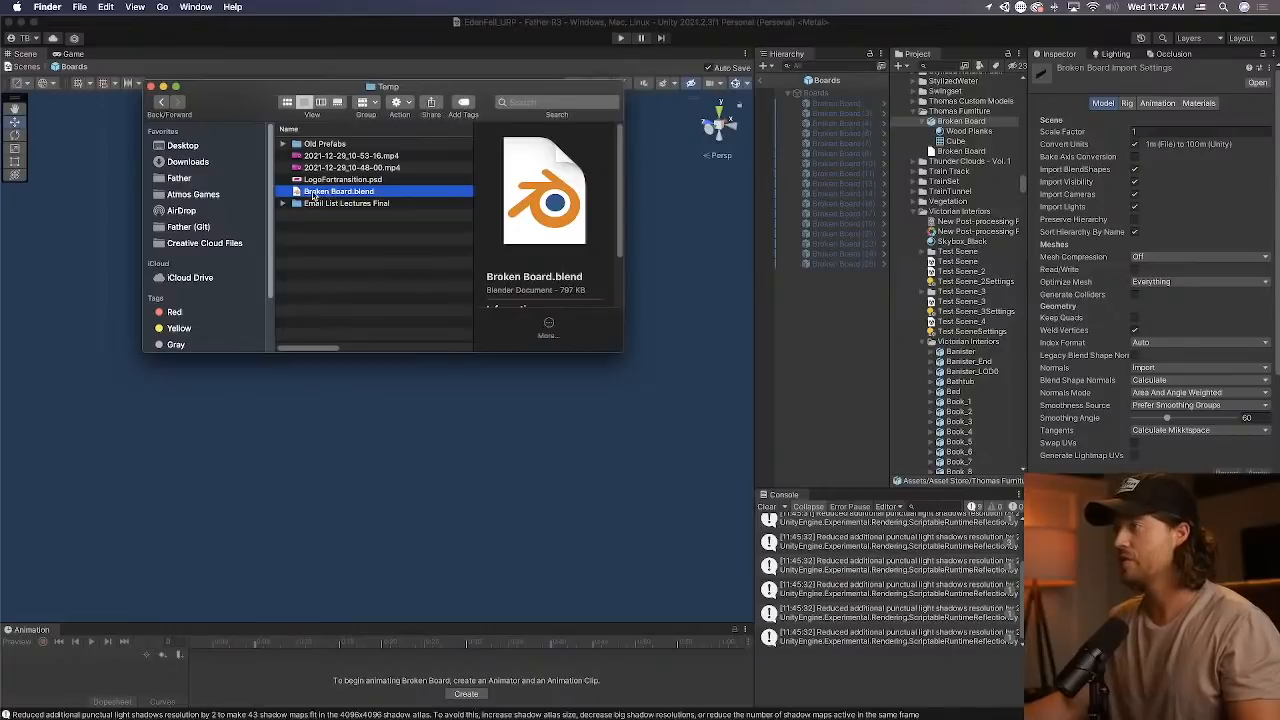
{"action": "left_click_drag", "start_coordinate": [313, 193], "coordinate": [322, 145]}
{"action": "double_click", "coordinate": [322, 144]}
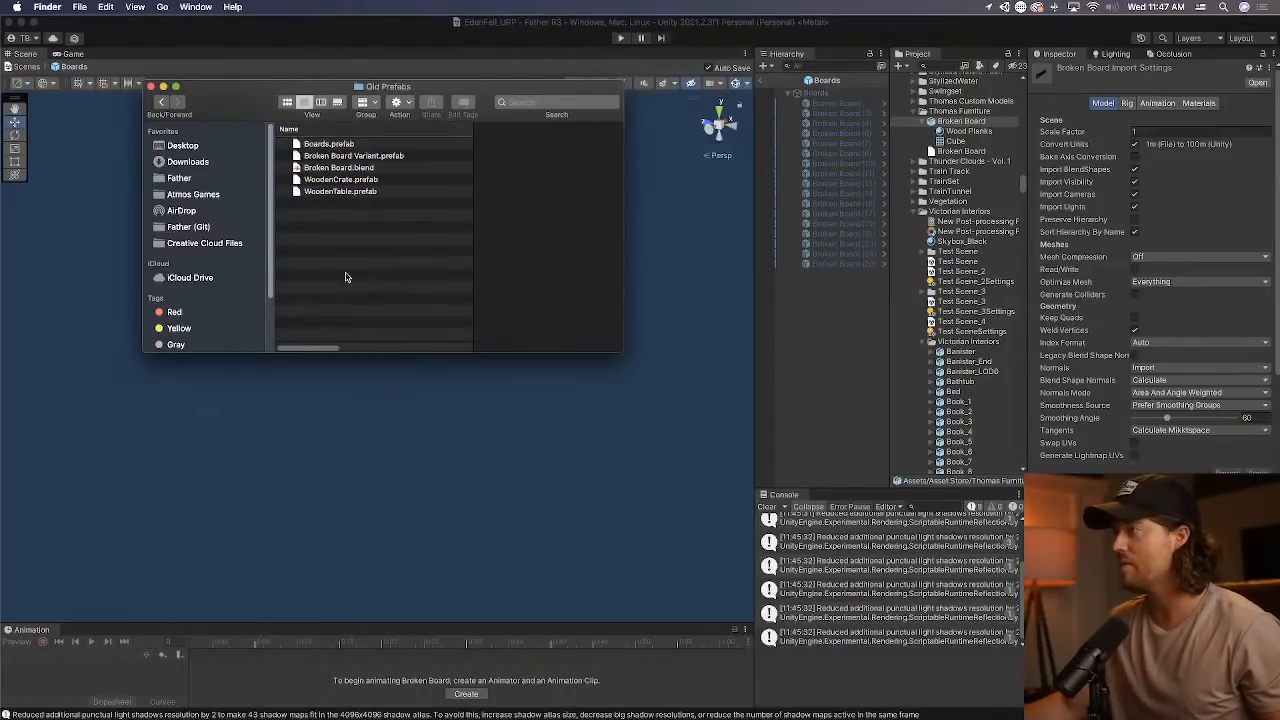
Check out the latest main commit, "Make boxes and barrels pushable", in Sourcetree and reload the modified EdenFell_URP scene in Unity.
{"action": "left_click", "coordinate": [777, 272]}
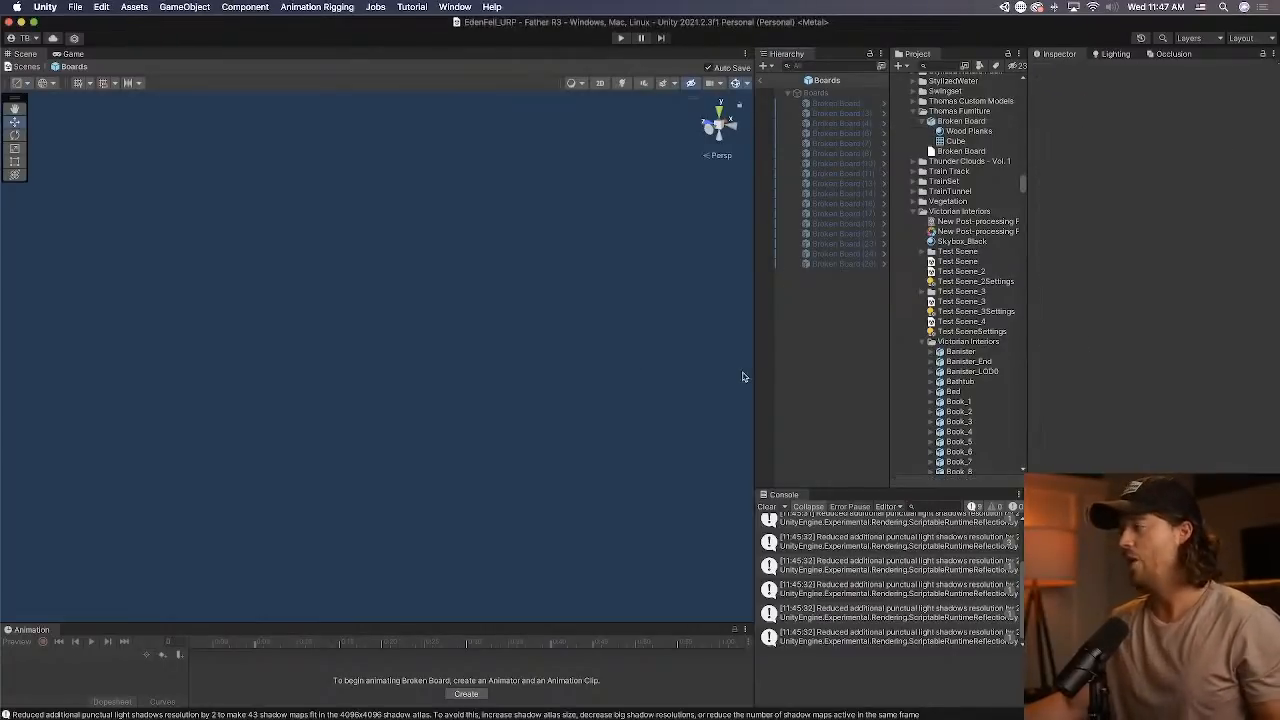
{"action": "key", "text": "super+Tab"}
{"action": "key", "text": "super+Tab"}
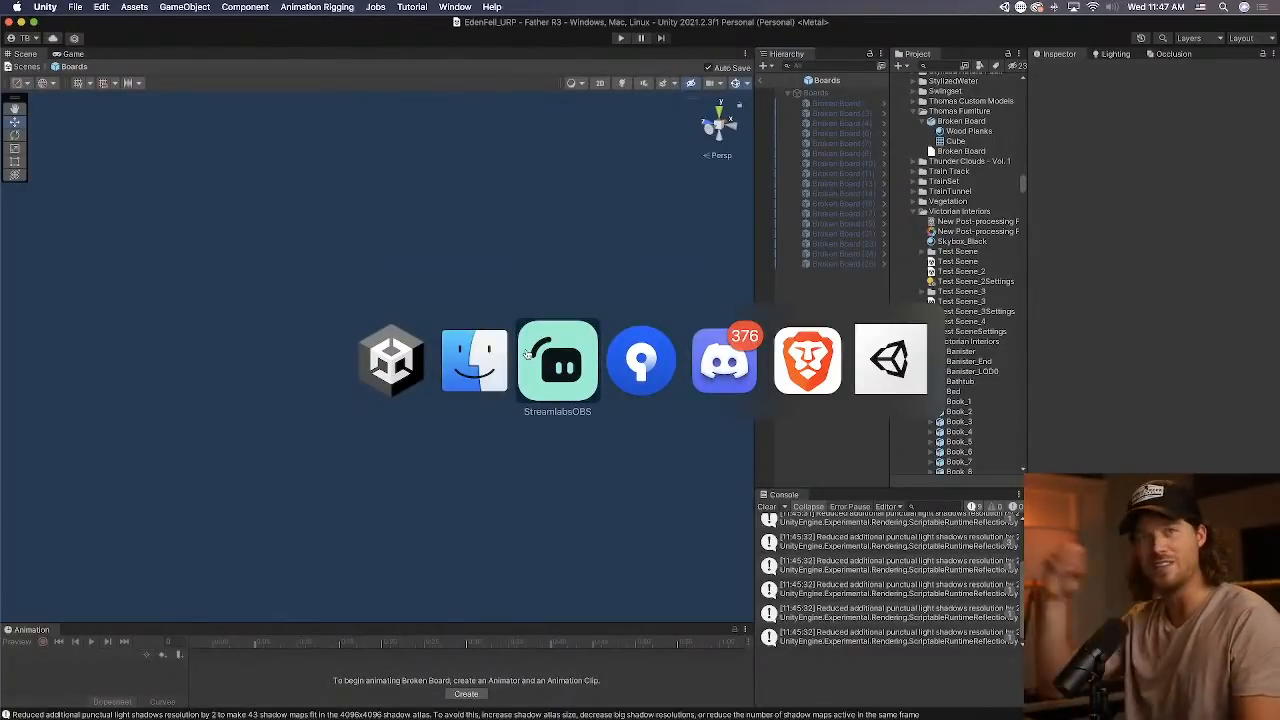
{"action": "key", "text": "super+Tab"}
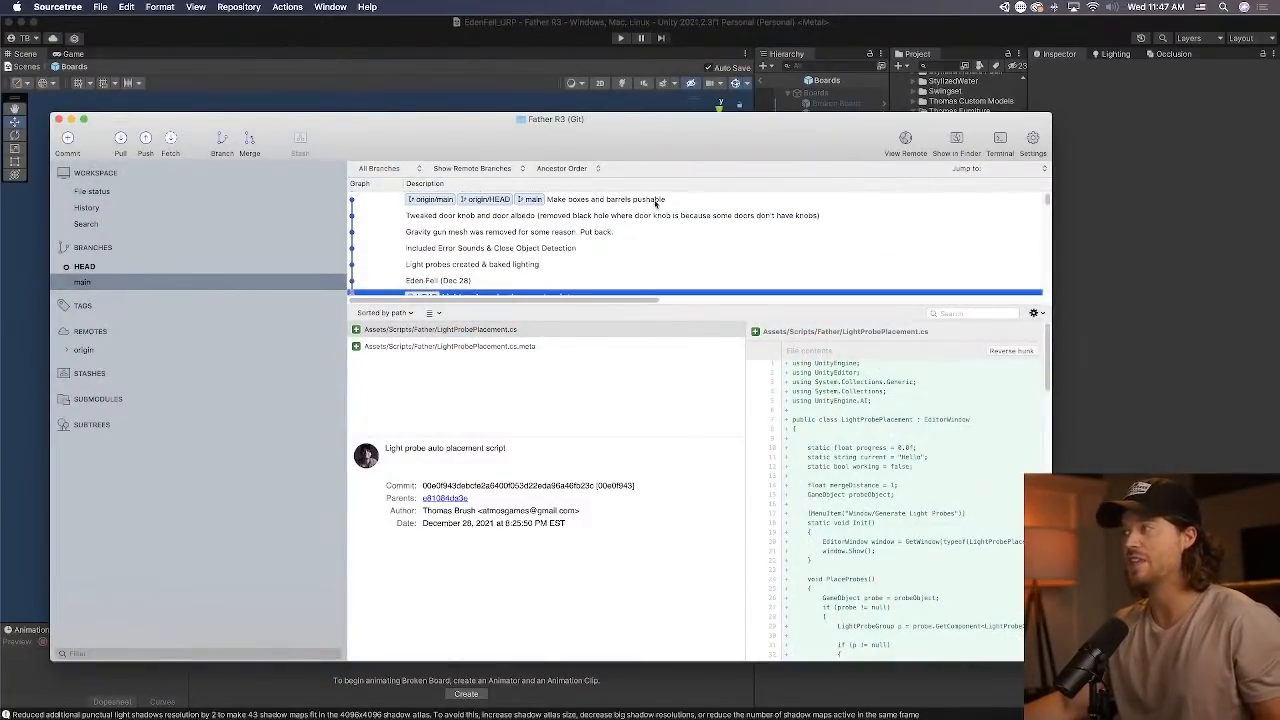
{"action": "left_click", "coordinate": [655, 200]}
{"action": "double_click", "coordinate": [655, 200]}
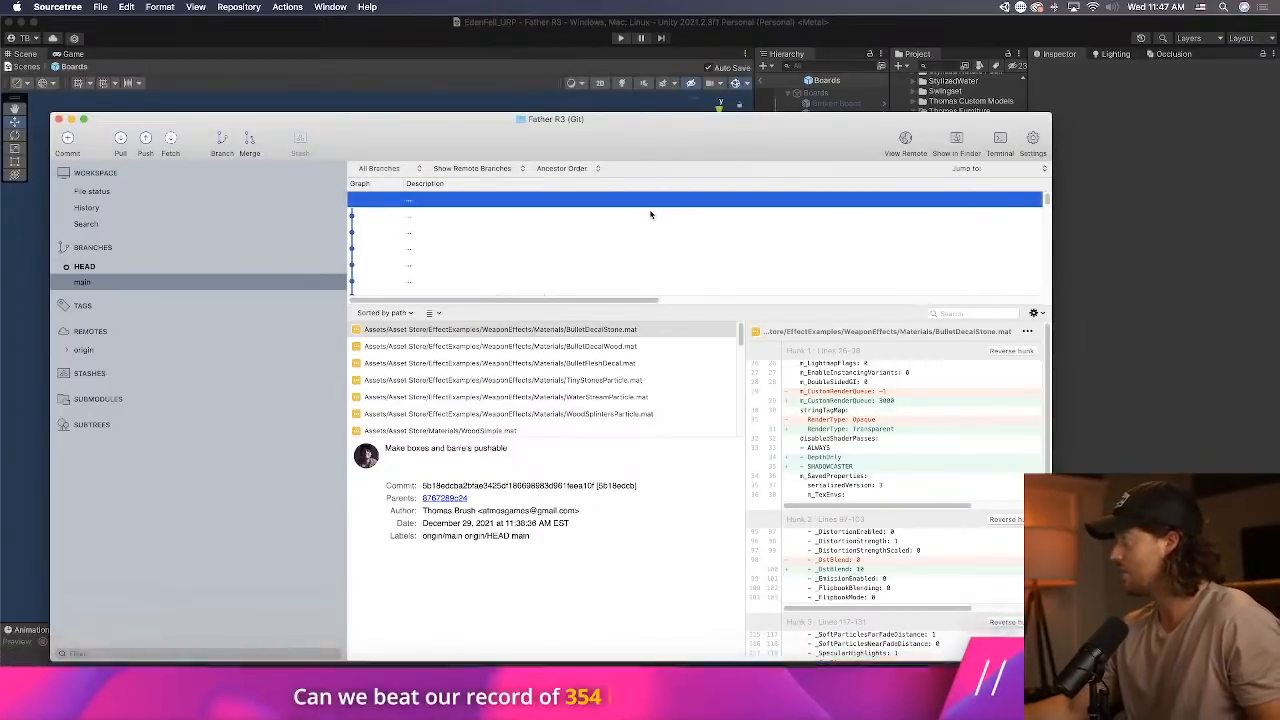
{"action": "left_click", "coordinate": [1057, 220]}
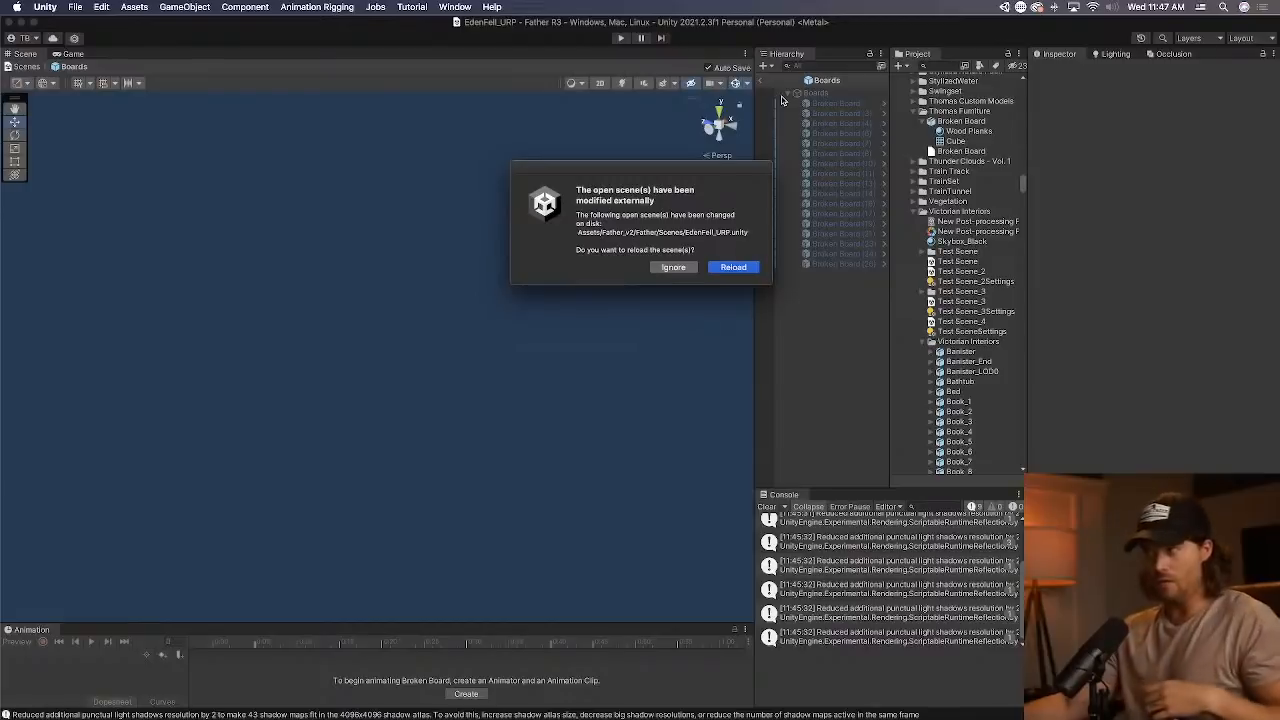
{"action": "left_click", "coordinate": [735, 267]}
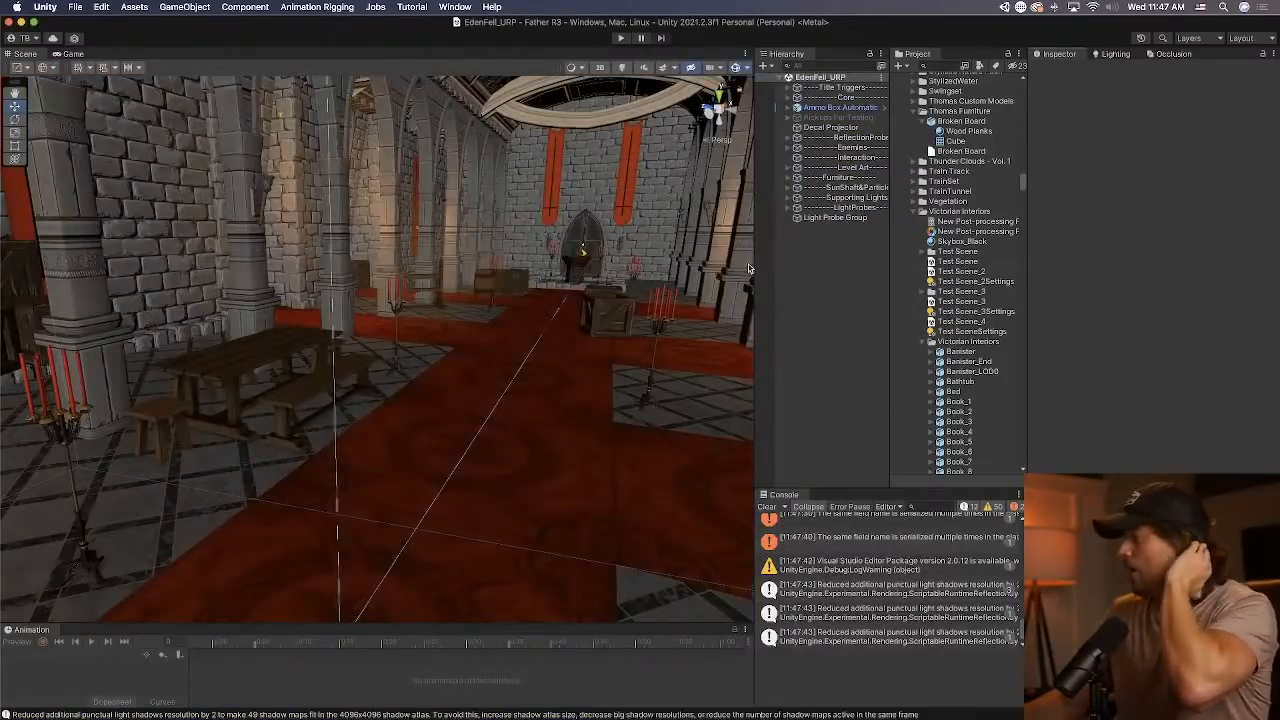
Clear the console and locate the source prefab of the wooden crate standing in the hall.
{"action": "right_click_drag", "start_coordinate": [440, 423], "coordinate": [389, 428]}
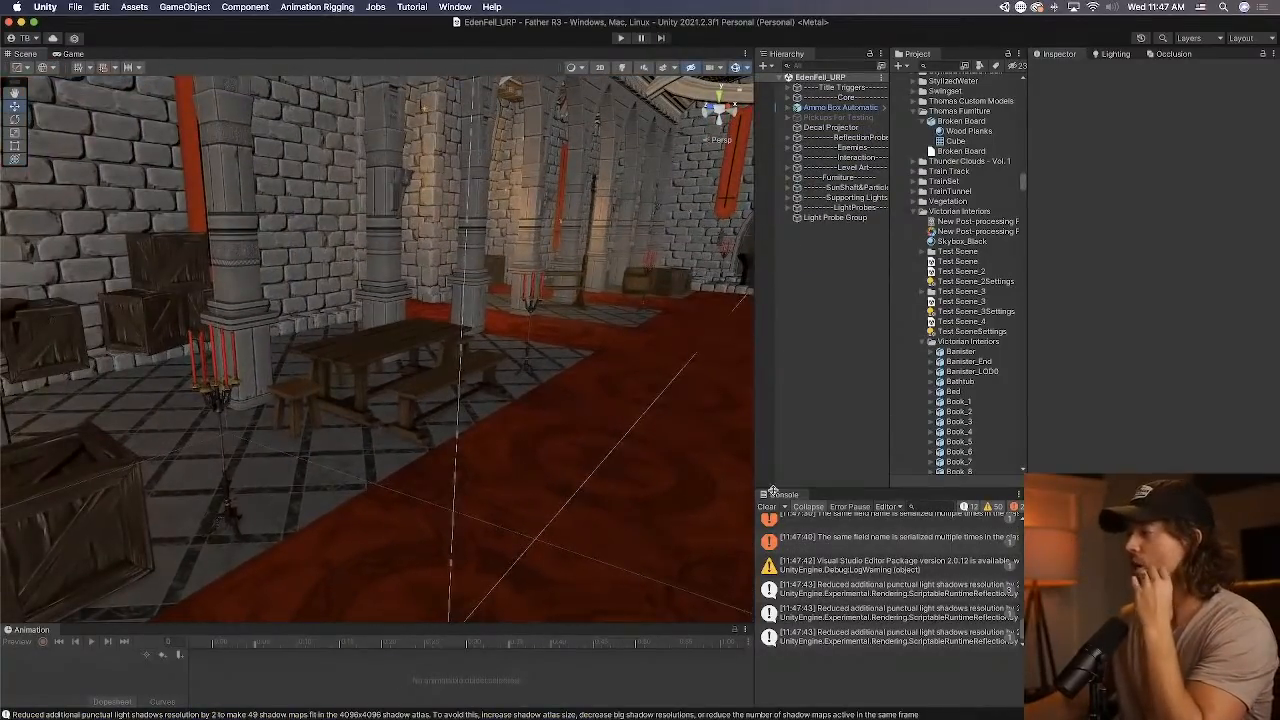
{"action": "left_click", "coordinate": [771, 506]}
{"action": "right_click_drag", "start_coordinate": [467, 390], "coordinate": [486, 324]}
{"action": "left_click", "coordinate": [486, 322]}
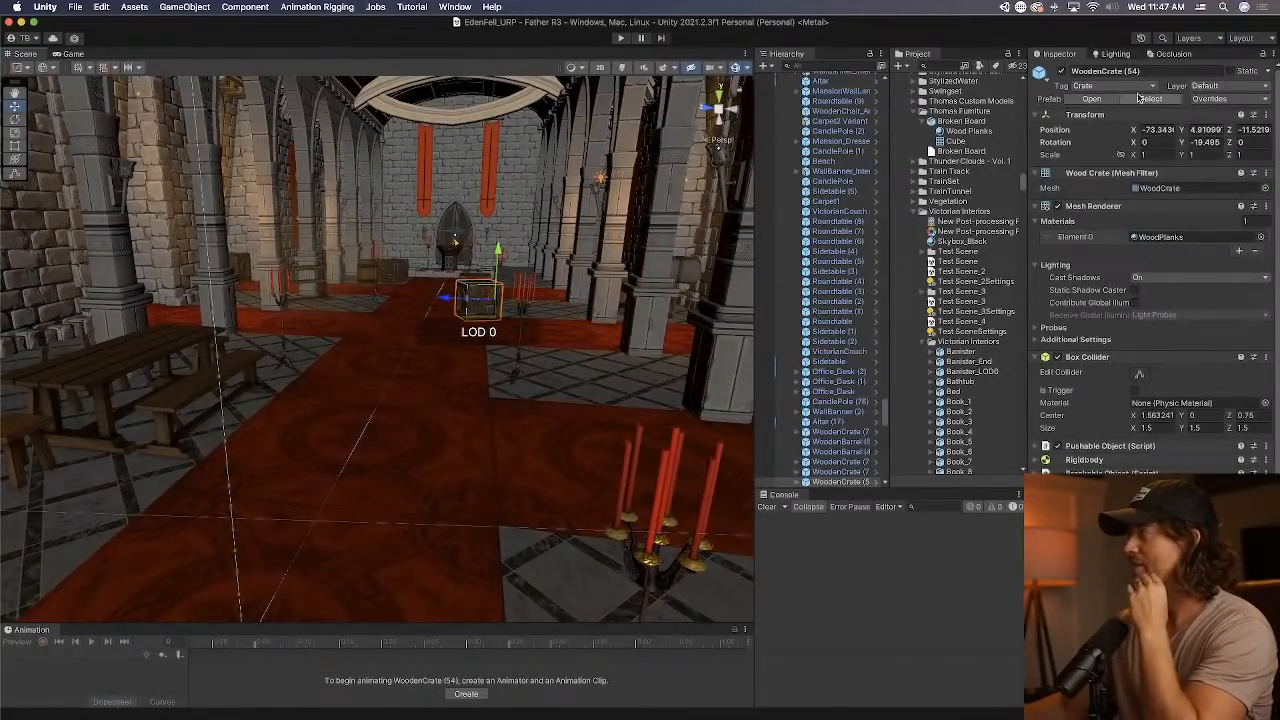
{"action": "left_click", "coordinate": [1147, 100]}
{"action": "scroll", "coordinate": [1005, 160], "scroll_direction": "up", "scroll_amount": 1}
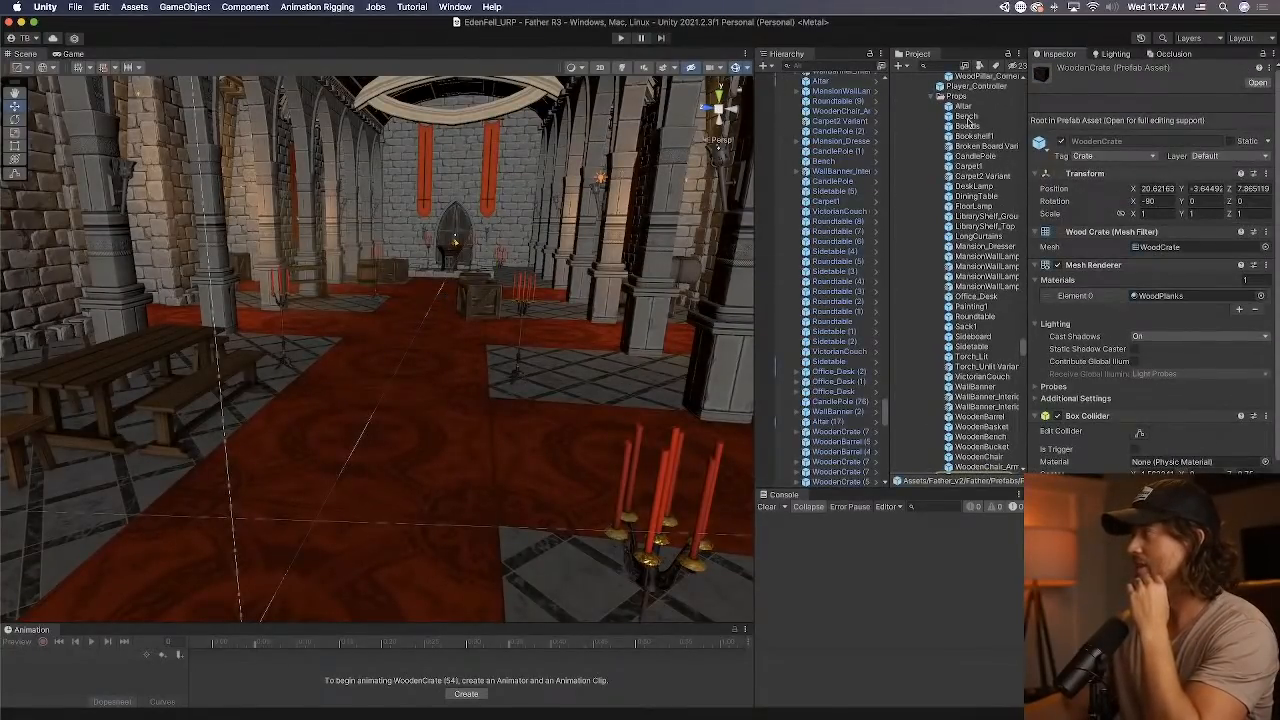
Reveal the Altar prefab in Finder and copy the Old Prefabs folder from the Desktop's Temp folder.
{"action": "right_click", "coordinate": [966, 106]}
{"action": "left_click", "coordinate": [1005, 127]}
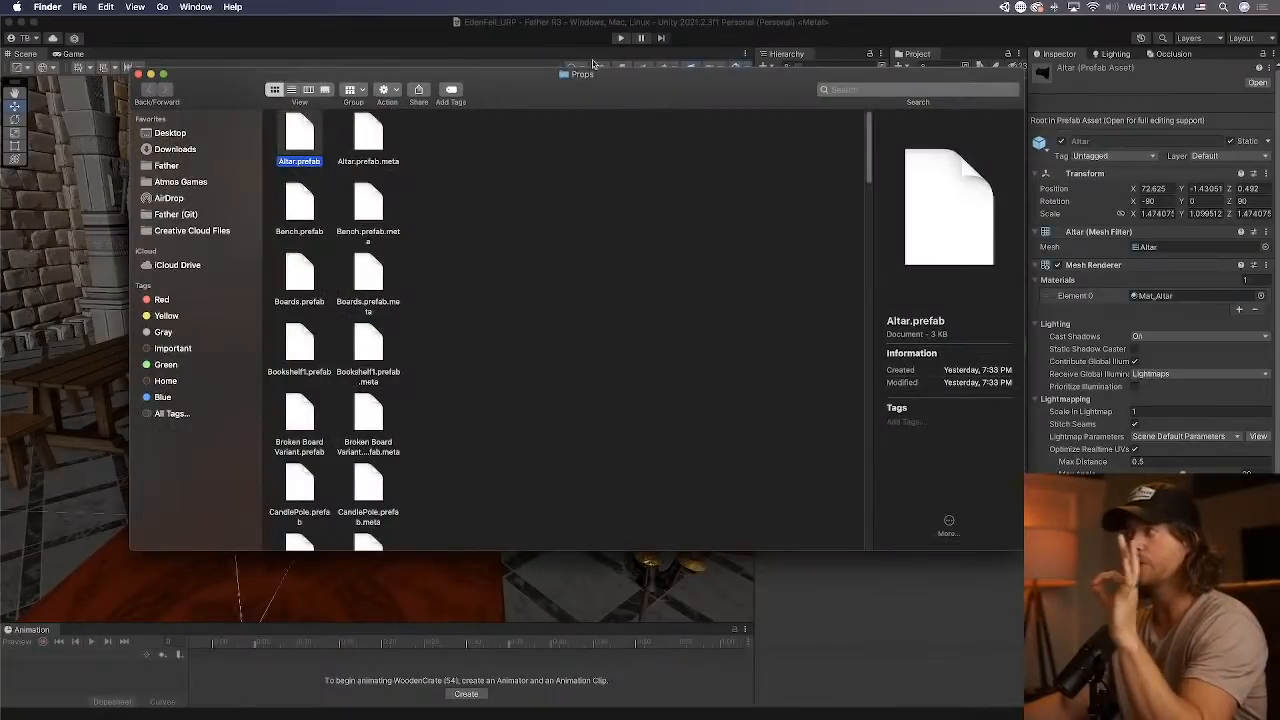
{"action": "left_click", "coordinate": [172, 134]}
{"action": "left_click", "coordinate": [344, 132]}
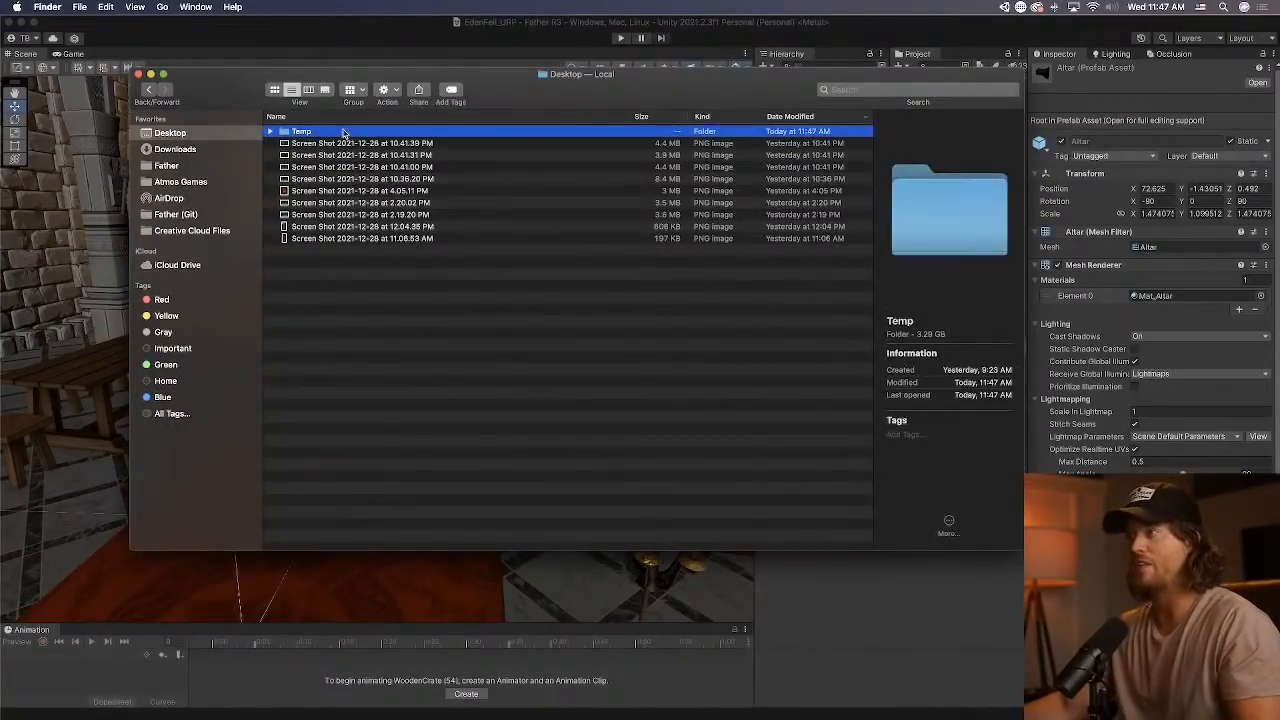
{"action": "double_click", "coordinate": [315, 132]}
{"action": "left_click", "coordinate": [326, 134]}
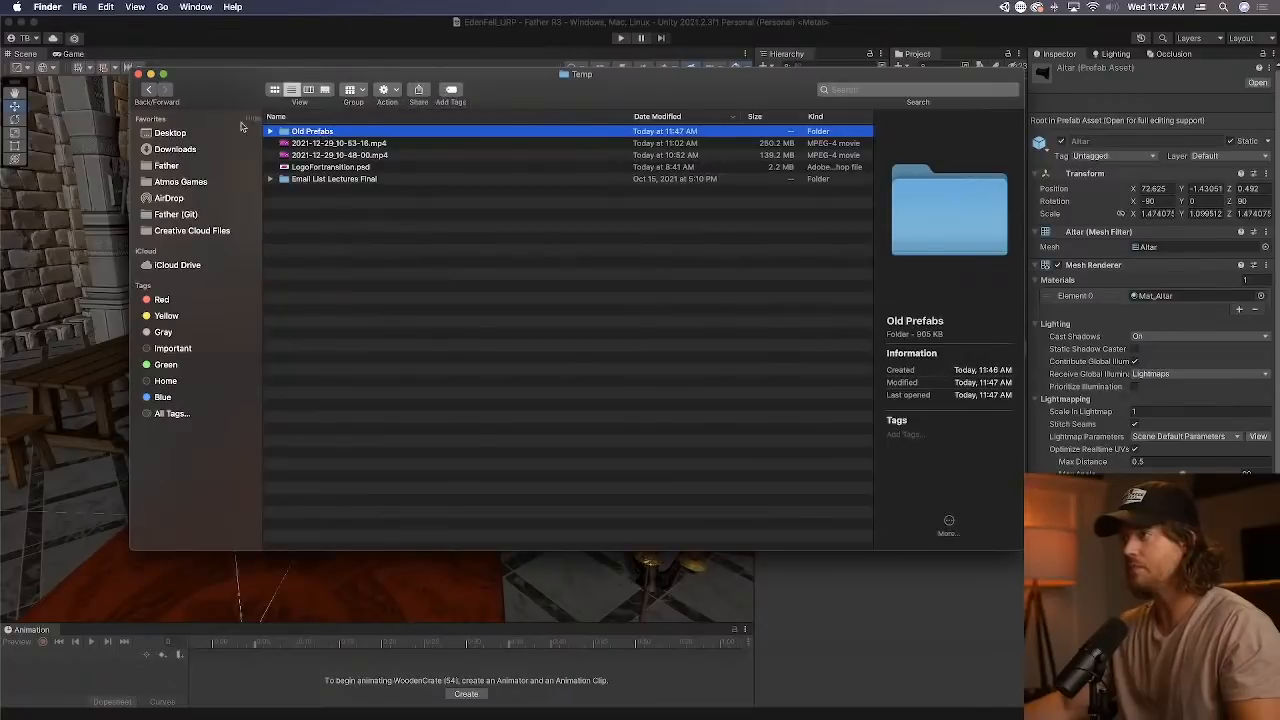
{"action": "left_click", "coordinate": [149, 91]}
{"action": "double_click", "coordinate": [345, 134]}
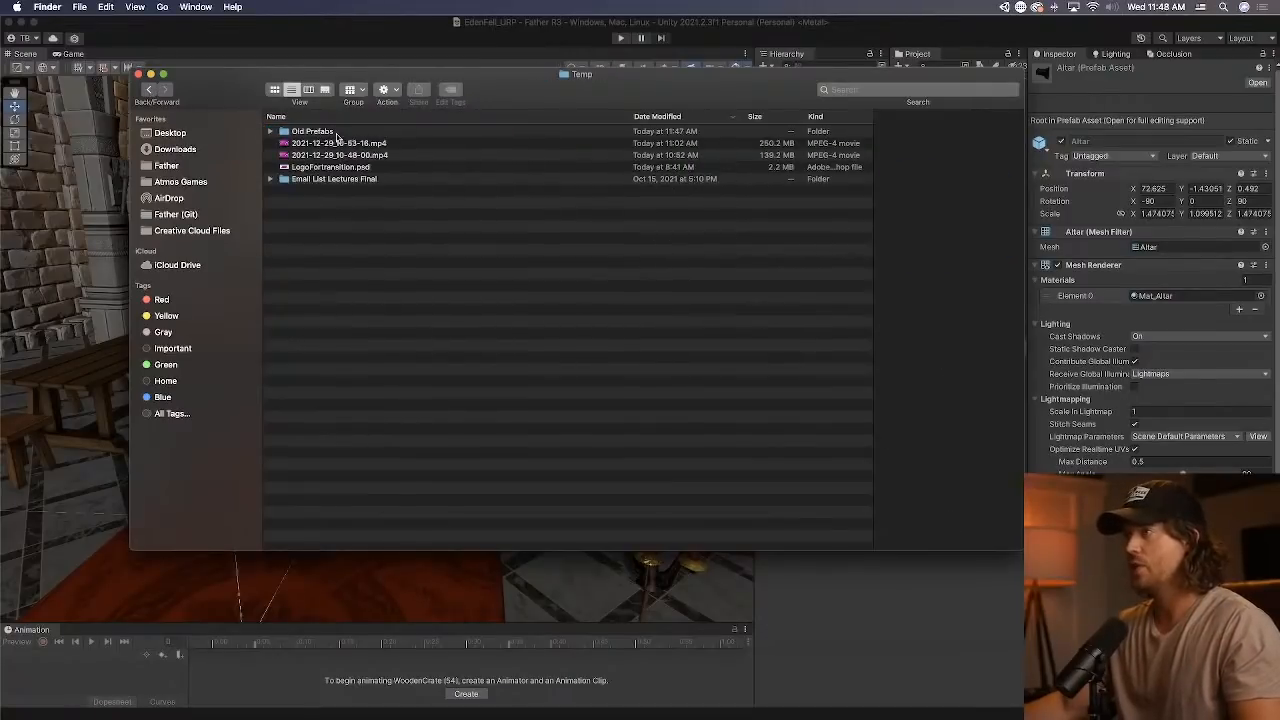
Reveal the Altar prefab from Unity again and paste the Old Prefabs folder into the Props folder.
{"action": "left_click", "coordinate": [1055, 62]}
{"action": "right_click", "coordinate": [974, 105]}
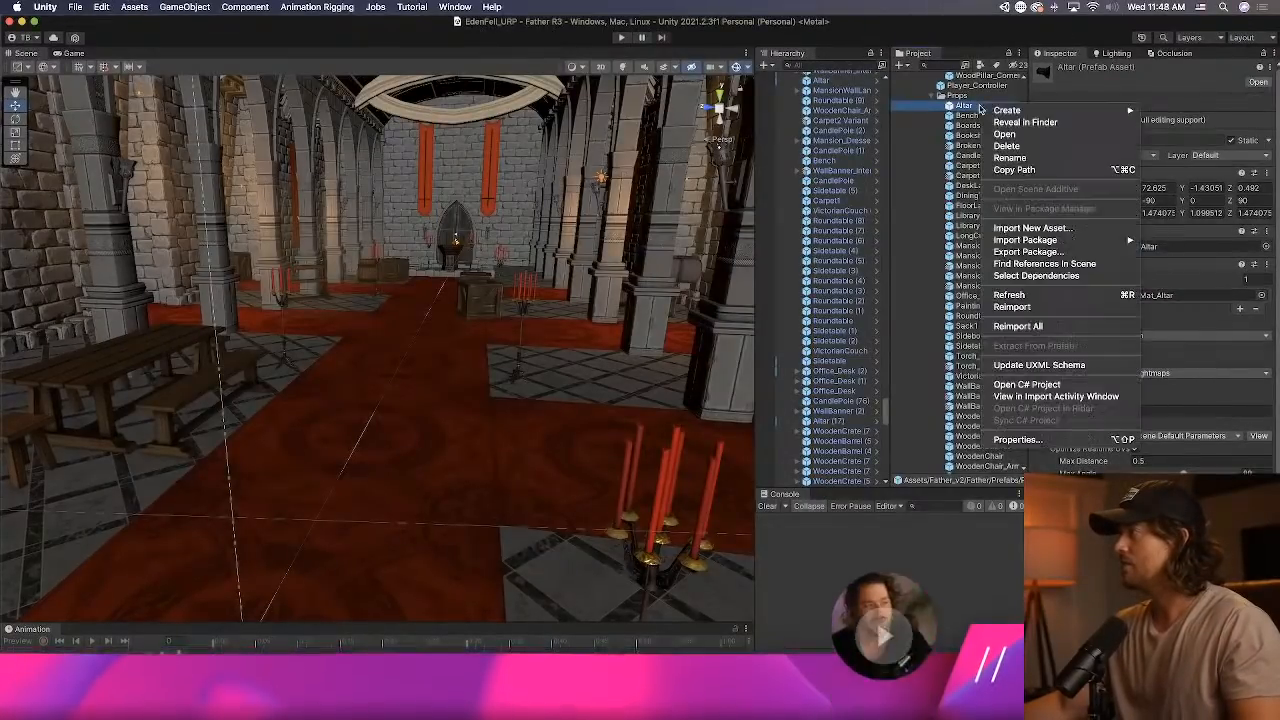
{"action": "left_click", "coordinate": [1030, 125]}
{"action": "left_click", "coordinate": [617, 263]}
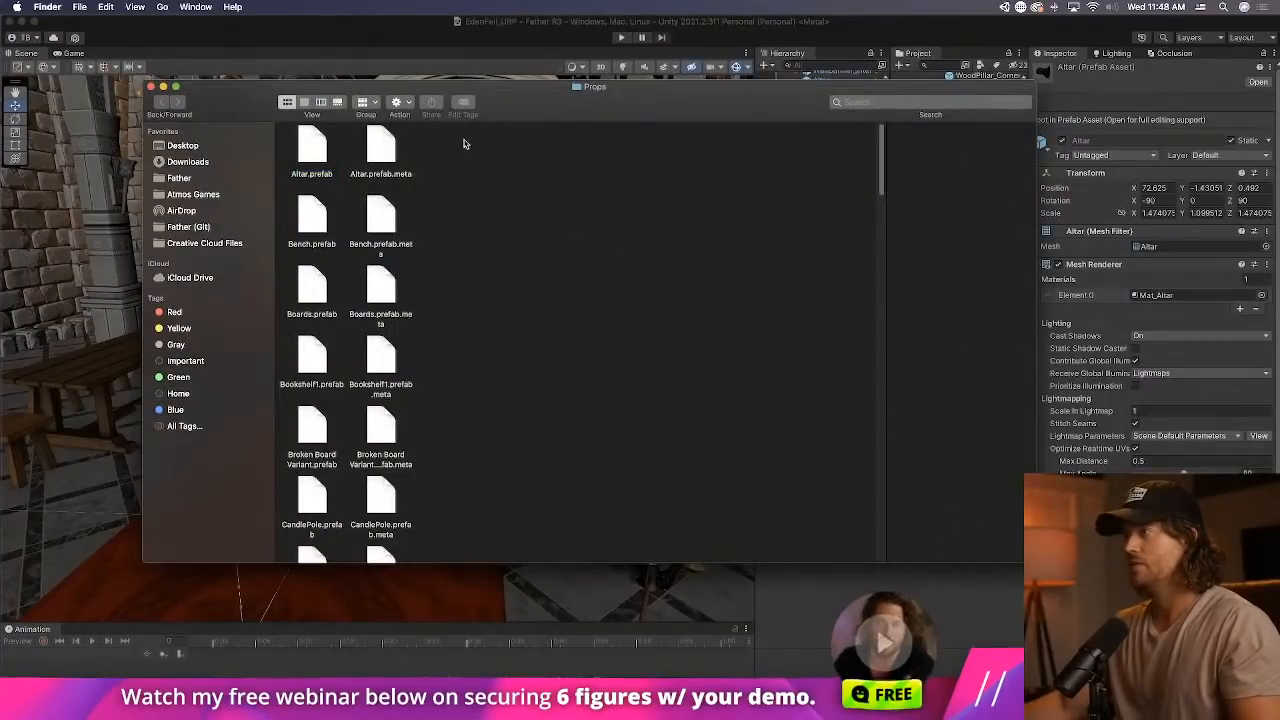
{"action": "key", "text": "super+v"}
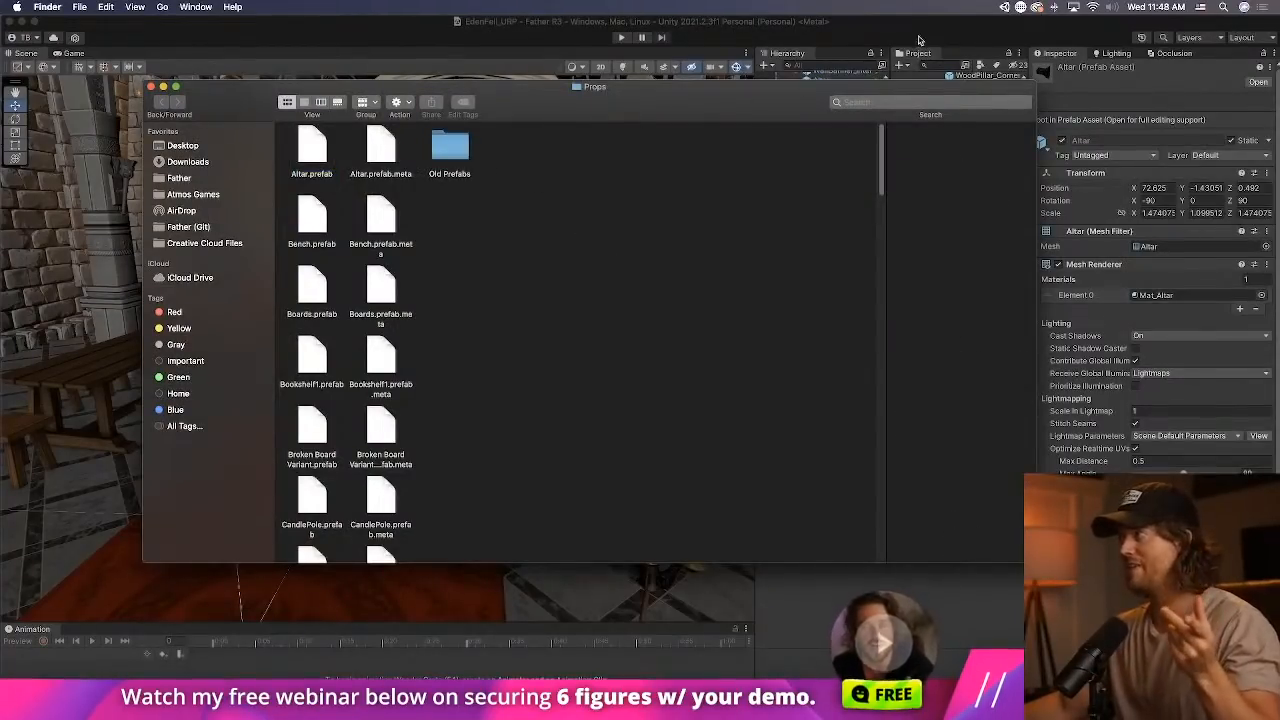
Switch to Unity, expand the Old Prefabs folder and inspect its WoodenCrate and WoodenTable prefabs.
{"action": "left_click", "coordinate": [948, 58]}
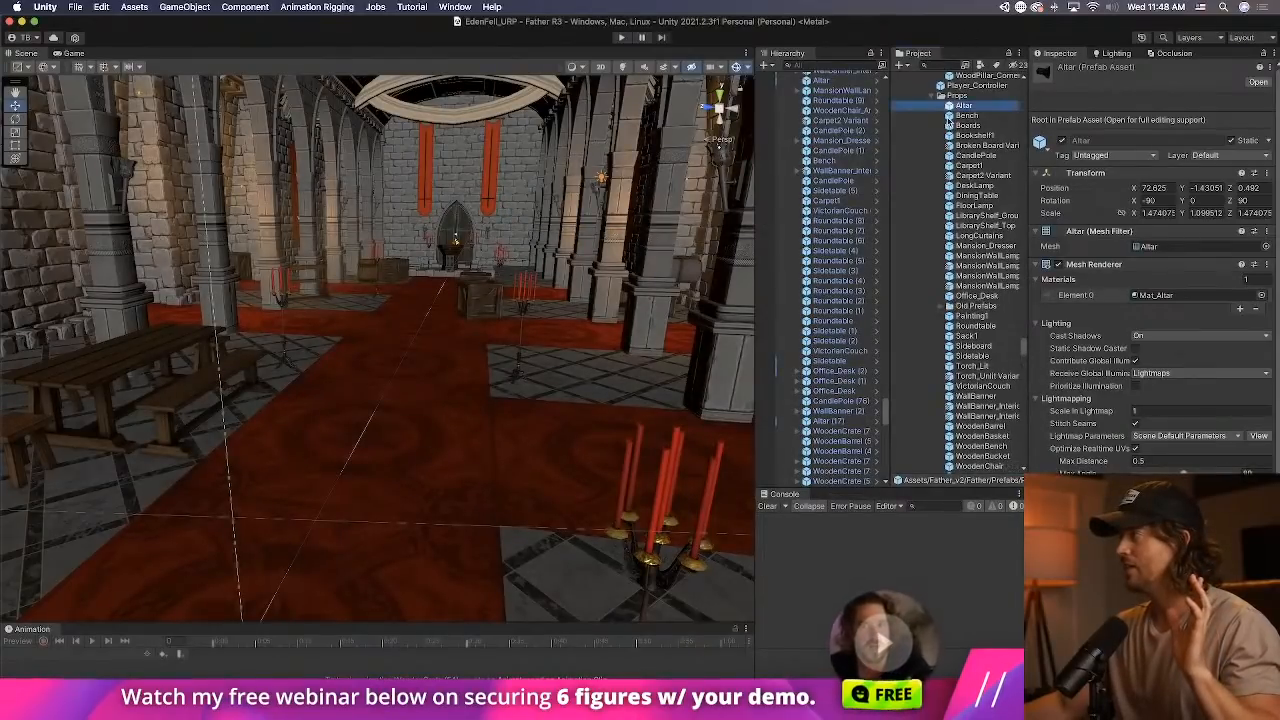
{"action": "left_click", "coordinate": [950, 306]}
{"action": "left_click", "coordinate": [988, 336]}
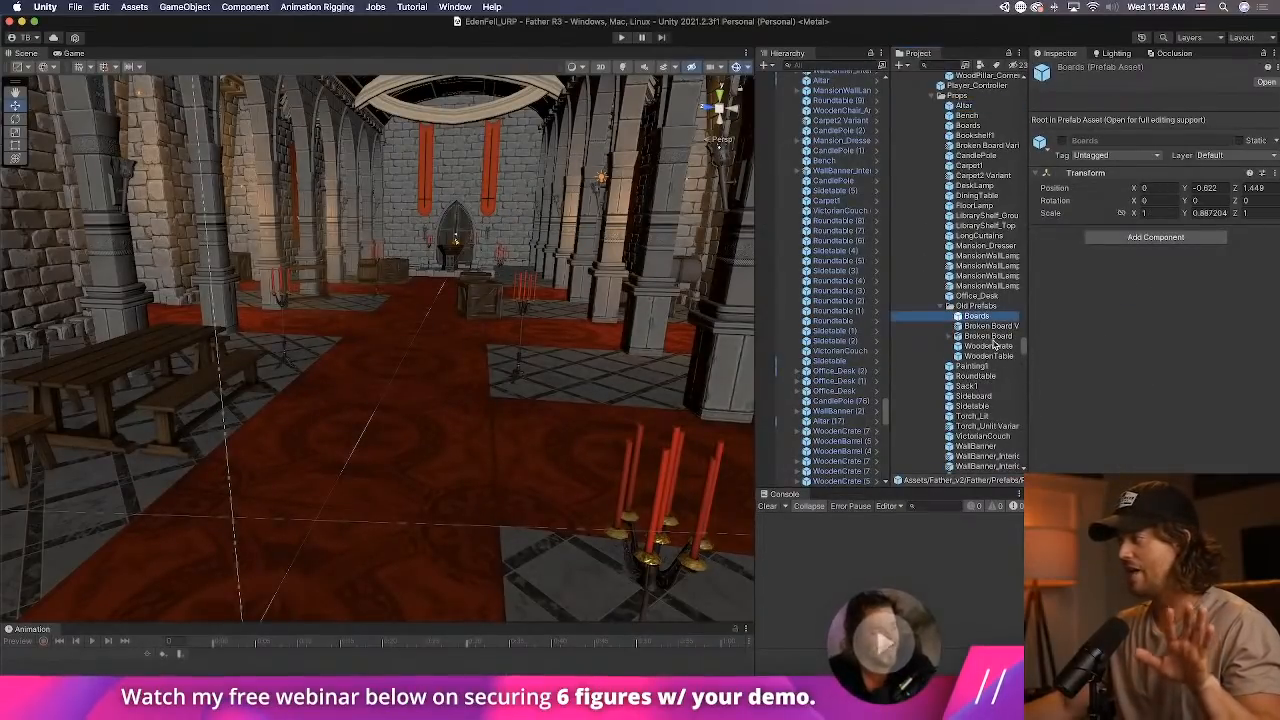
{"action": "left_click", "coordinate": [988, 347]}
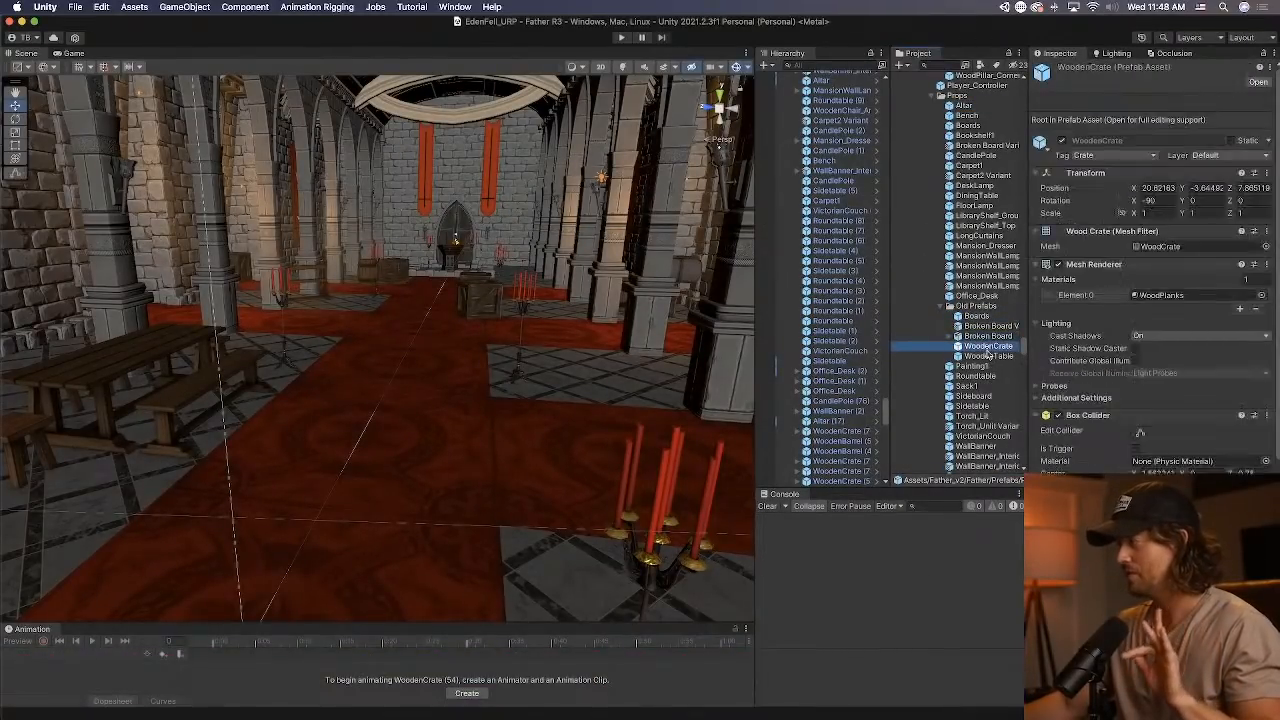
{"action": "left_click", "coordinate": [988, 357]}
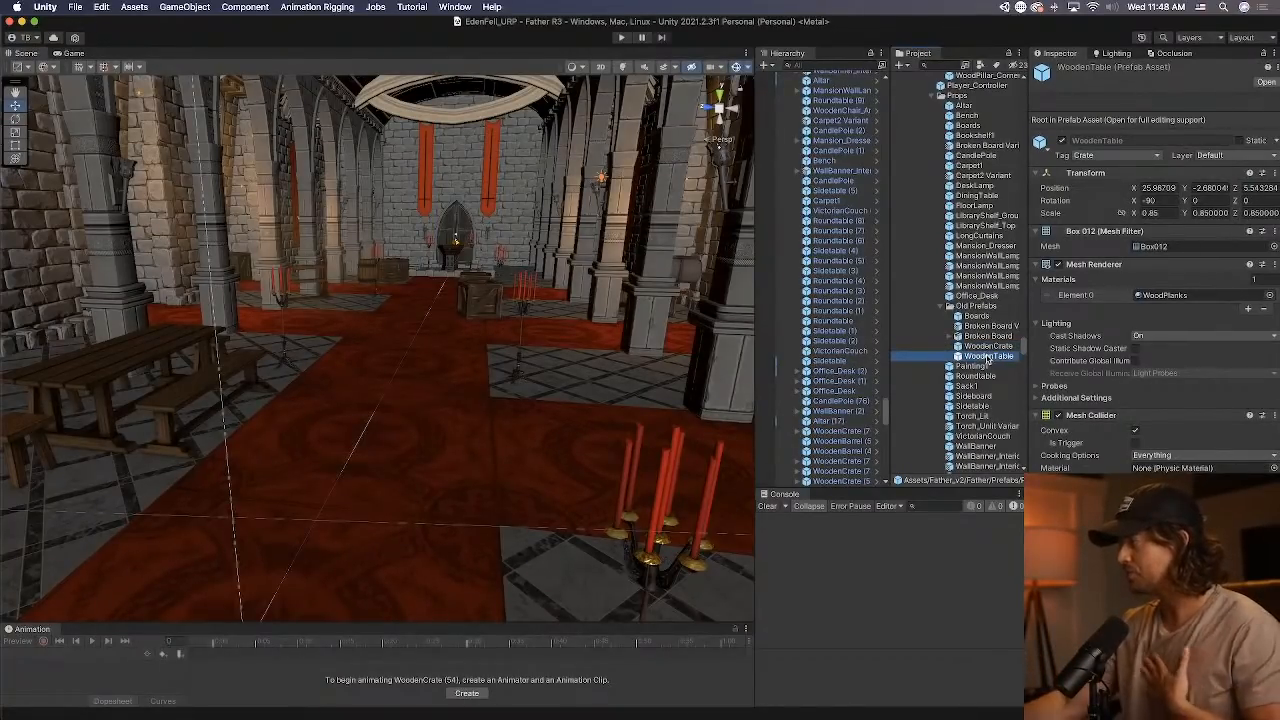
Open the old WoodenTable prefab, preview its Boards child by toggling it on and off, and return to the scene.
{"action": "double_click", "coordinate": [988, 357]}
{"action": "left_click", "coordinate": [826, 104]}
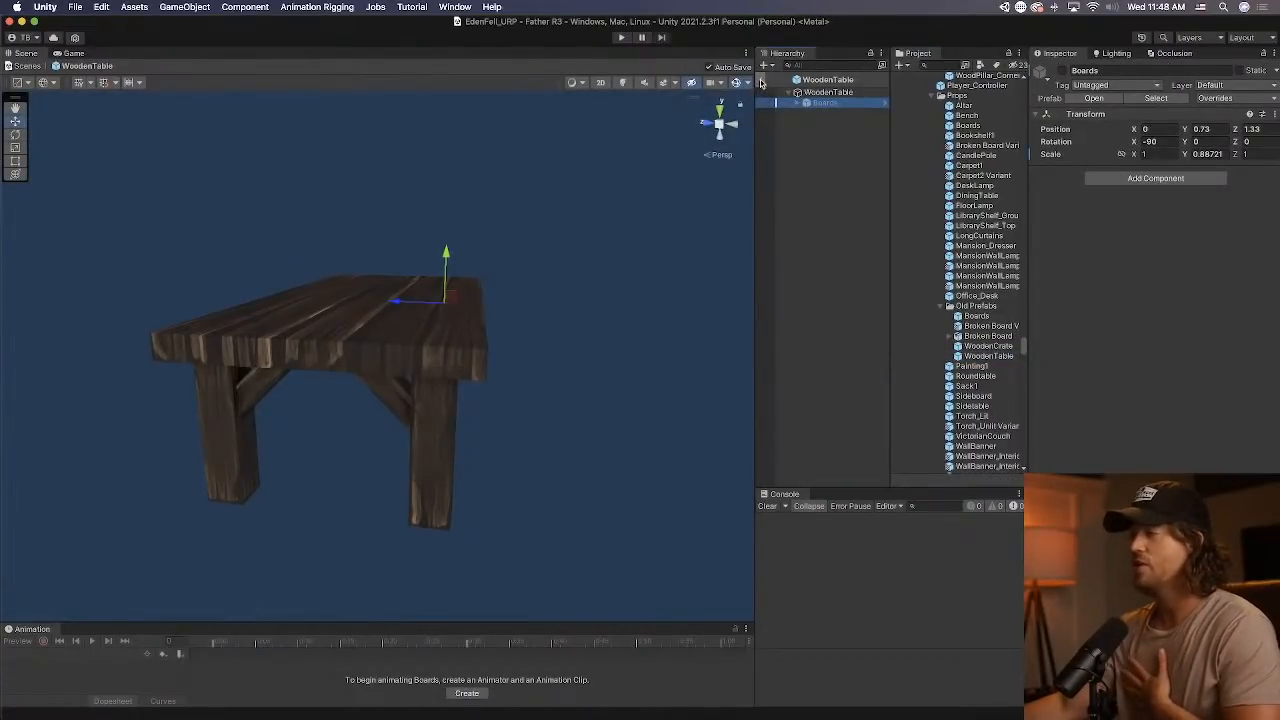
{"action": "left_click", "coordinate": [1063, 71]}
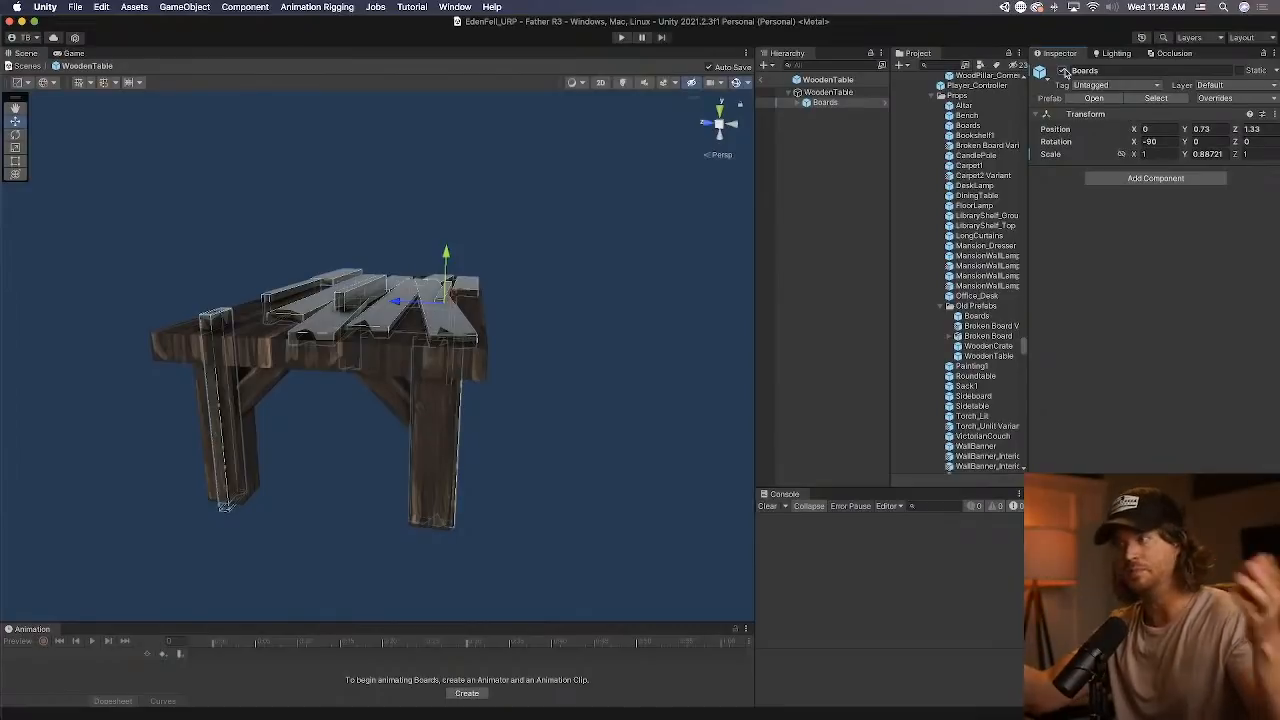
{"action": "left_click", "coordinate": [1064, 71]}
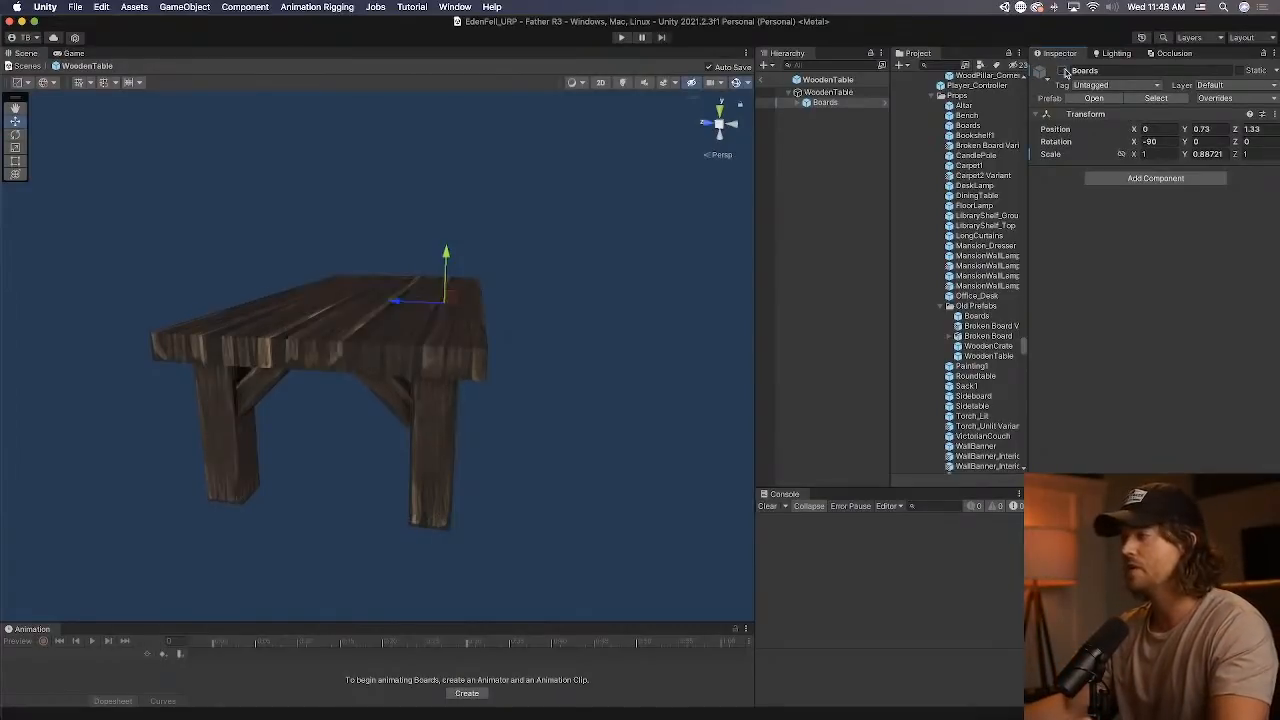
{"action": "left_click", "coordinate": [763, 81]}
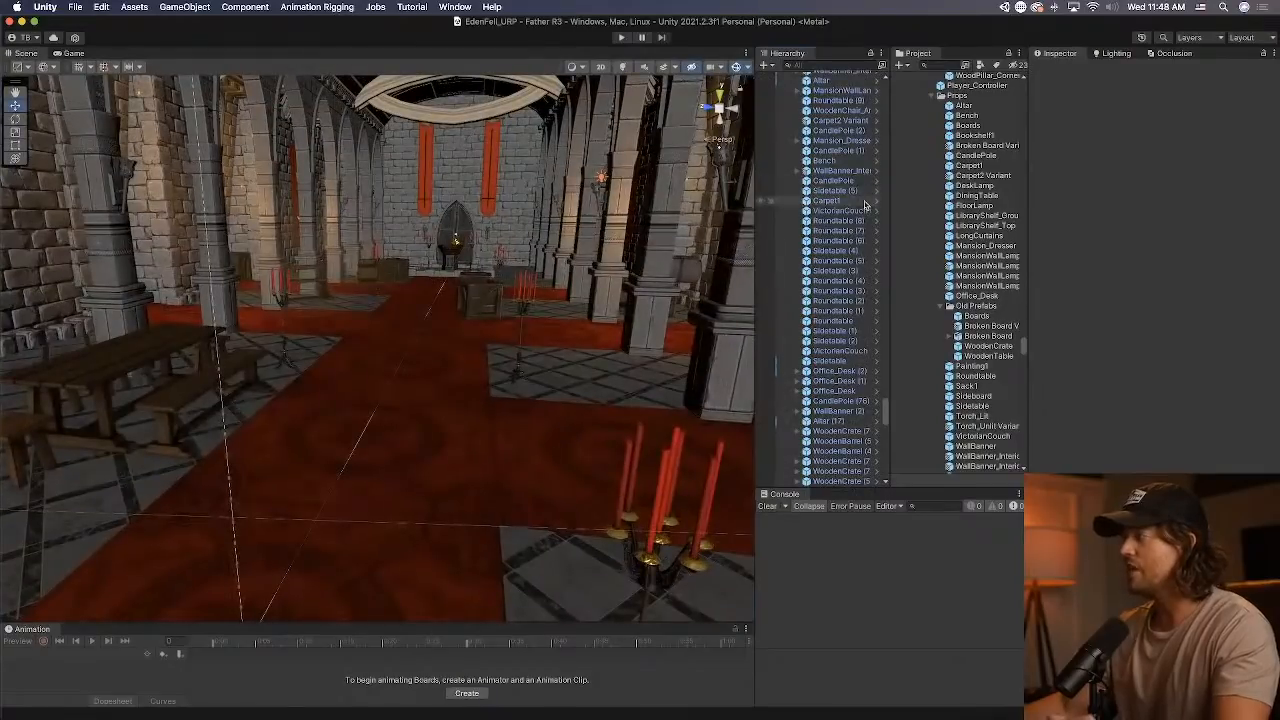
Select a wooden crate in the foyer and locate its WoodCrate mesh and surrounding model assets in the project.
{"action": "right_click_drag", "start_coordinate": [484, 329], "coordinate": [414, 337]}
{"action": "left_click", "coordinate": [414, 337]}
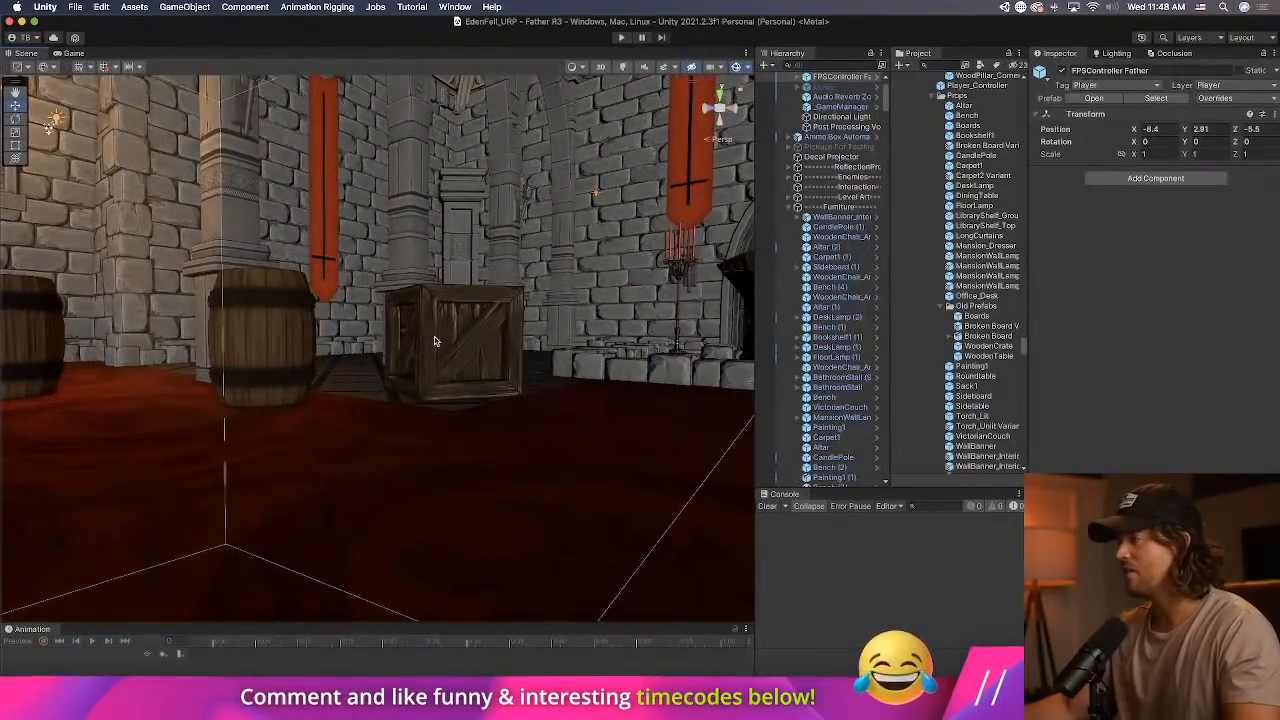
{"action": "left_click", "coordinate": [423, 322]}
{"action": "left_click", "coordinate": [1171, 189]}
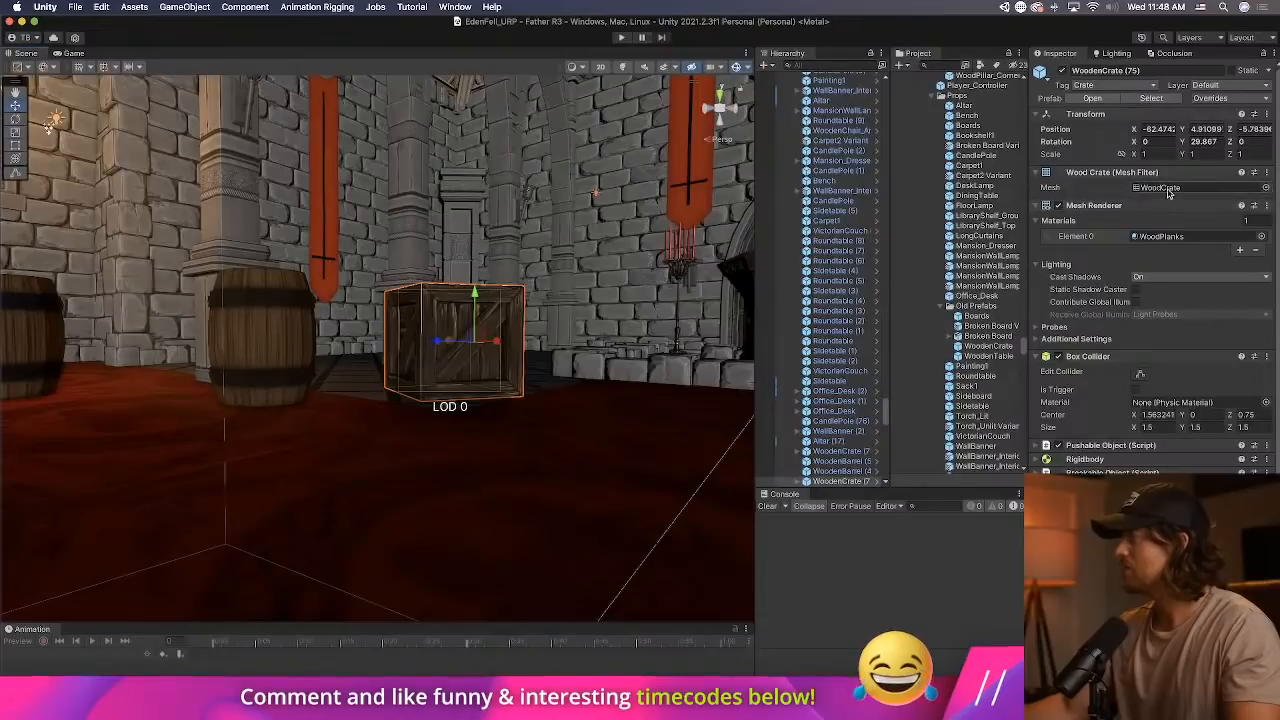
{"action": "scroll", "coordinate": [1016, 210], "scroll_direction": "up", "scroll_amount": 3}
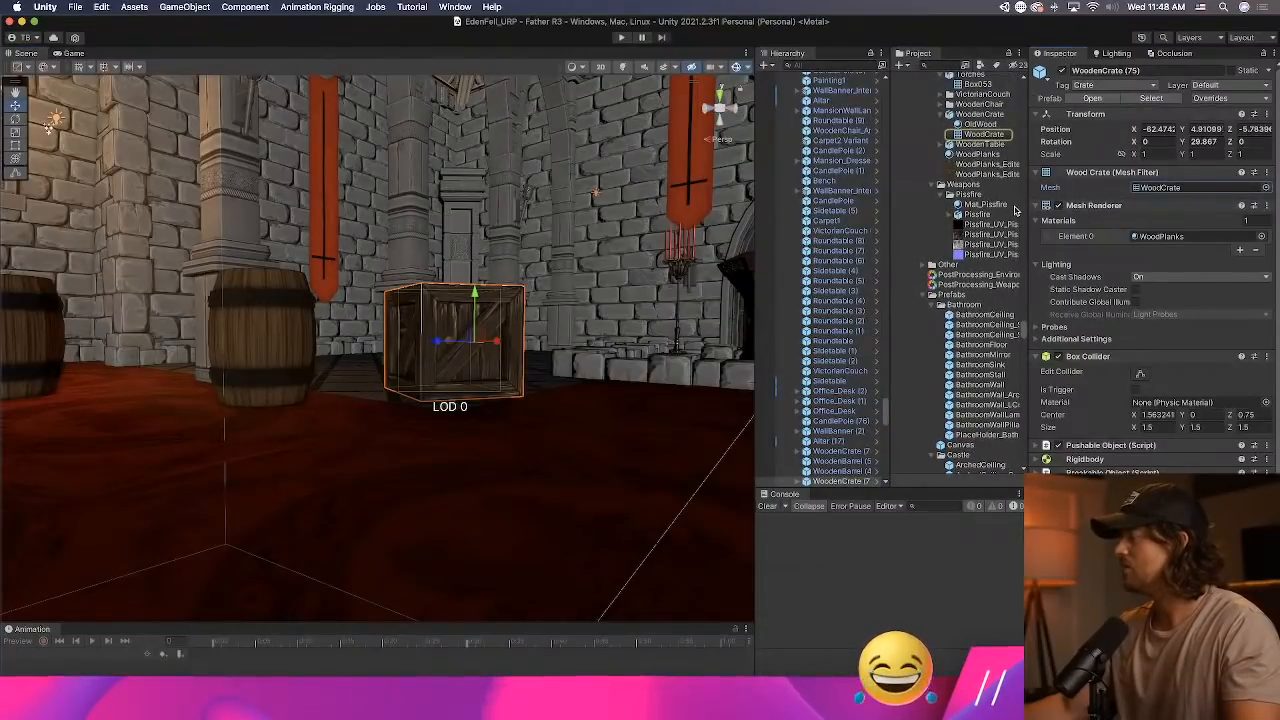
{"action": "scroll", "coordinate": [1014, 210], "scroll_direction": "up", "scroll_amount": 2}
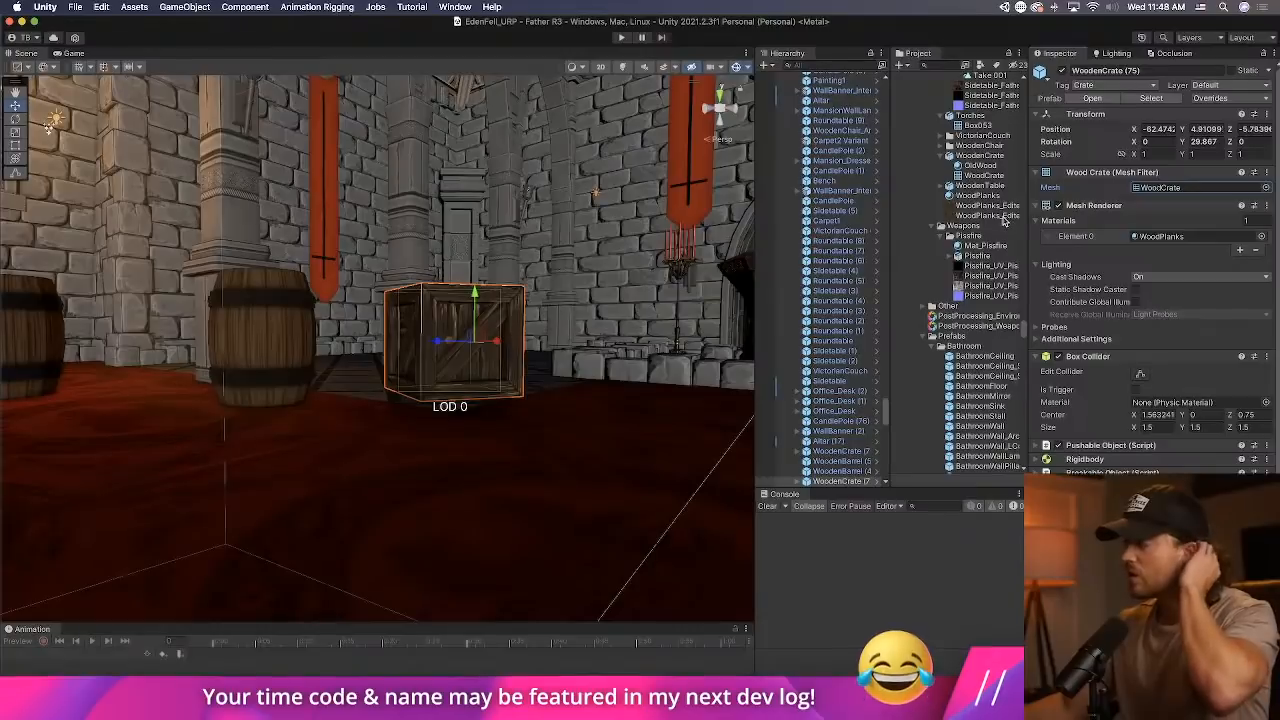
Playtest the level by picking up and throwing a wooden crate in the foyer, and exit play mode.
{"action": "right_click_drag", "start_coordinate": [563, 451], "coordinate": [105, 445]}
{"action": "left_click", "coordinate": [621, 38]}
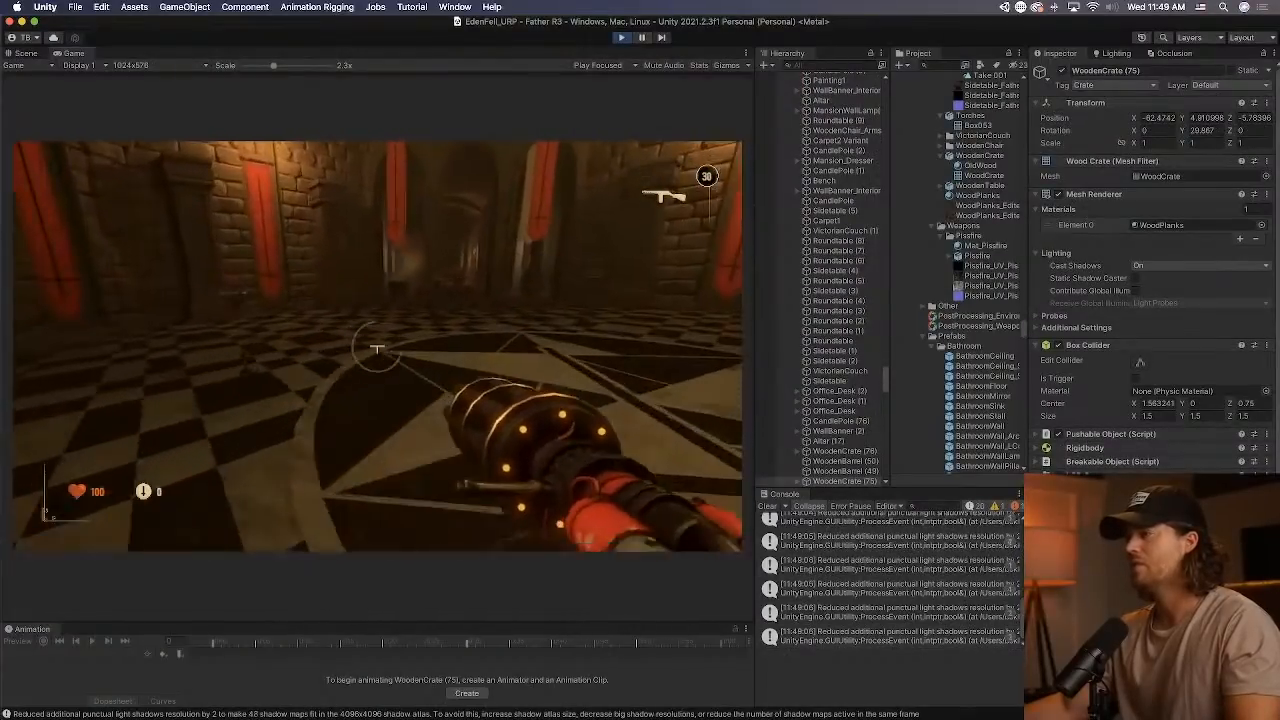
{"action": "key", "text": "w"}
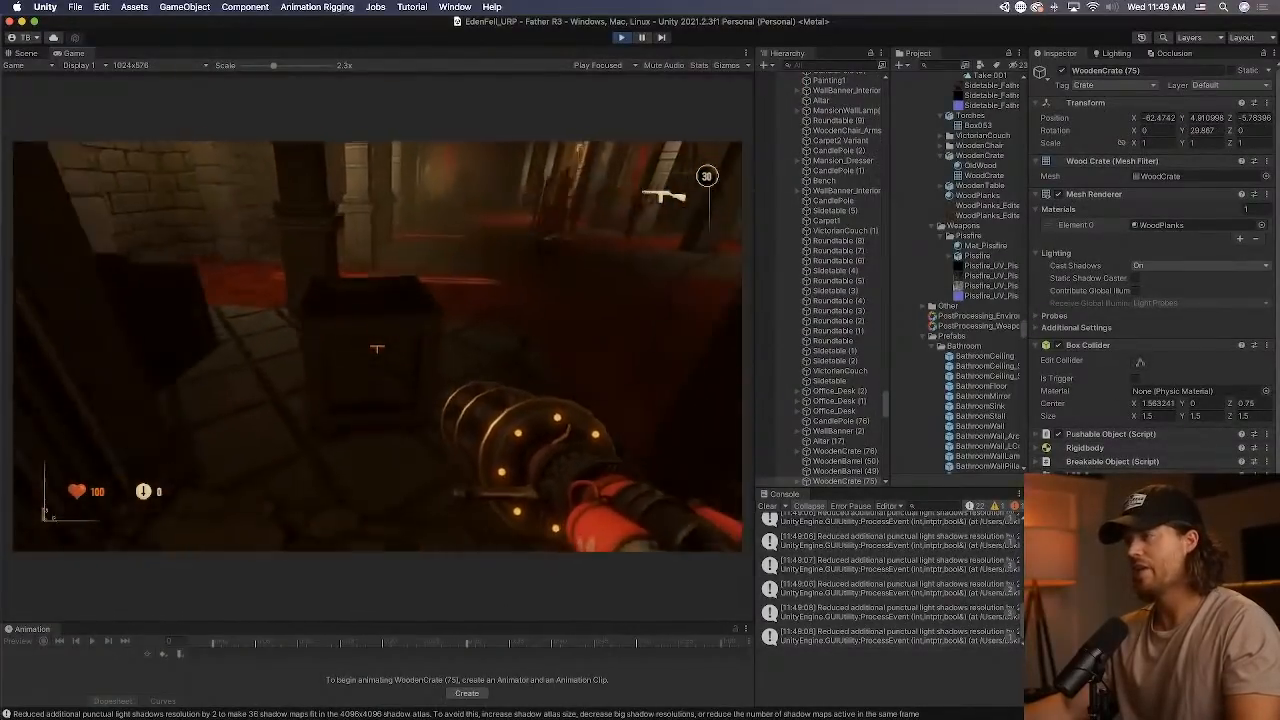
{"action": "key", "text": "e"}
{"action": "left_click", "coordinate": [377, 348]}
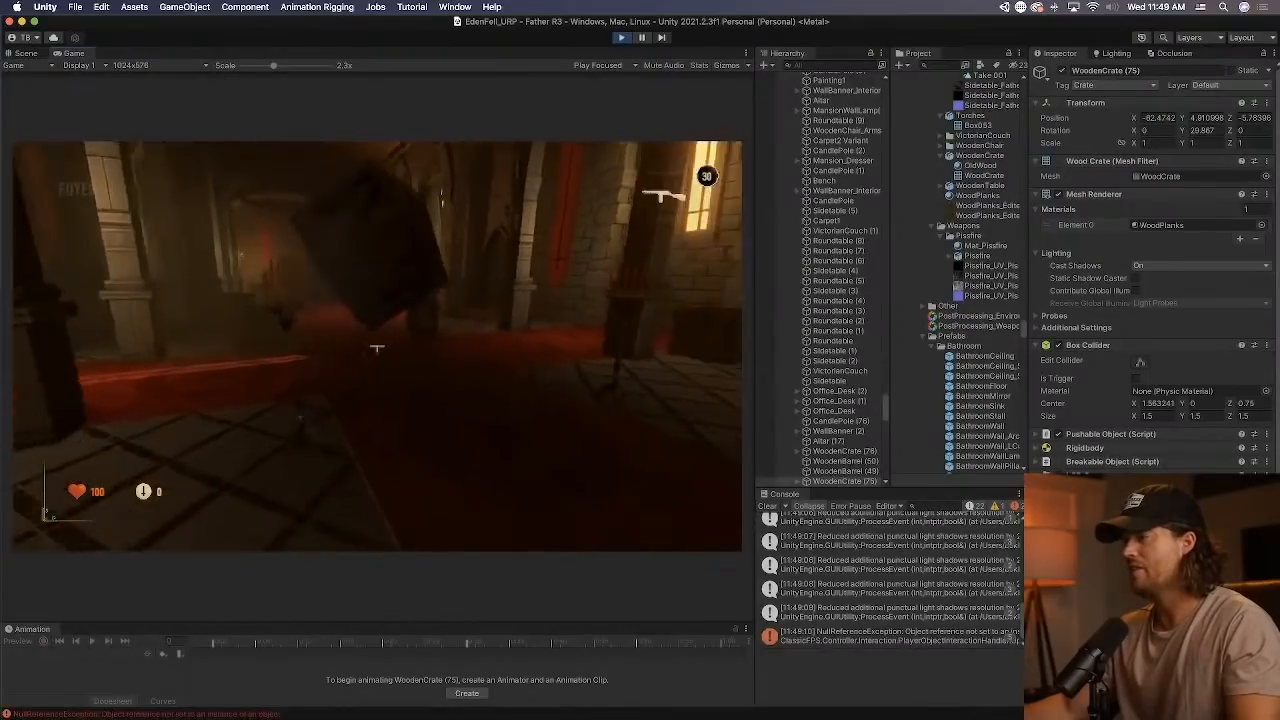
{"action": "key", "text": "w"}
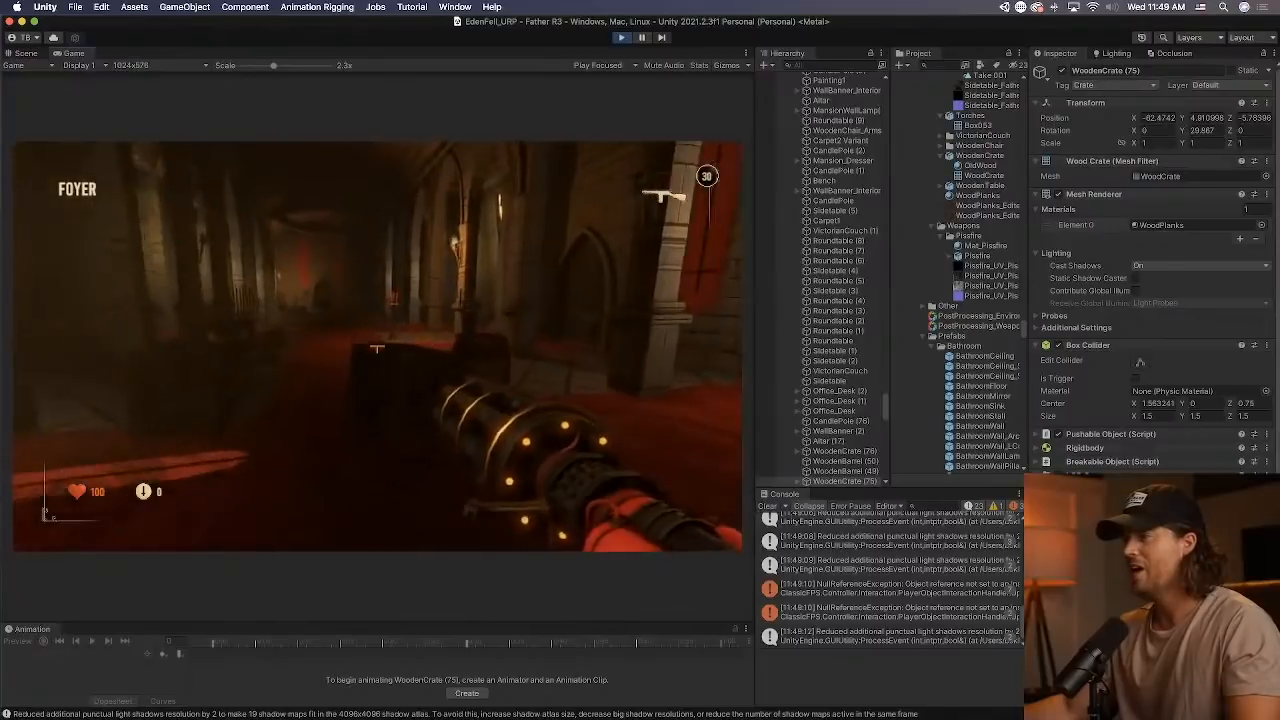
{"action": "key", "text": "w"}
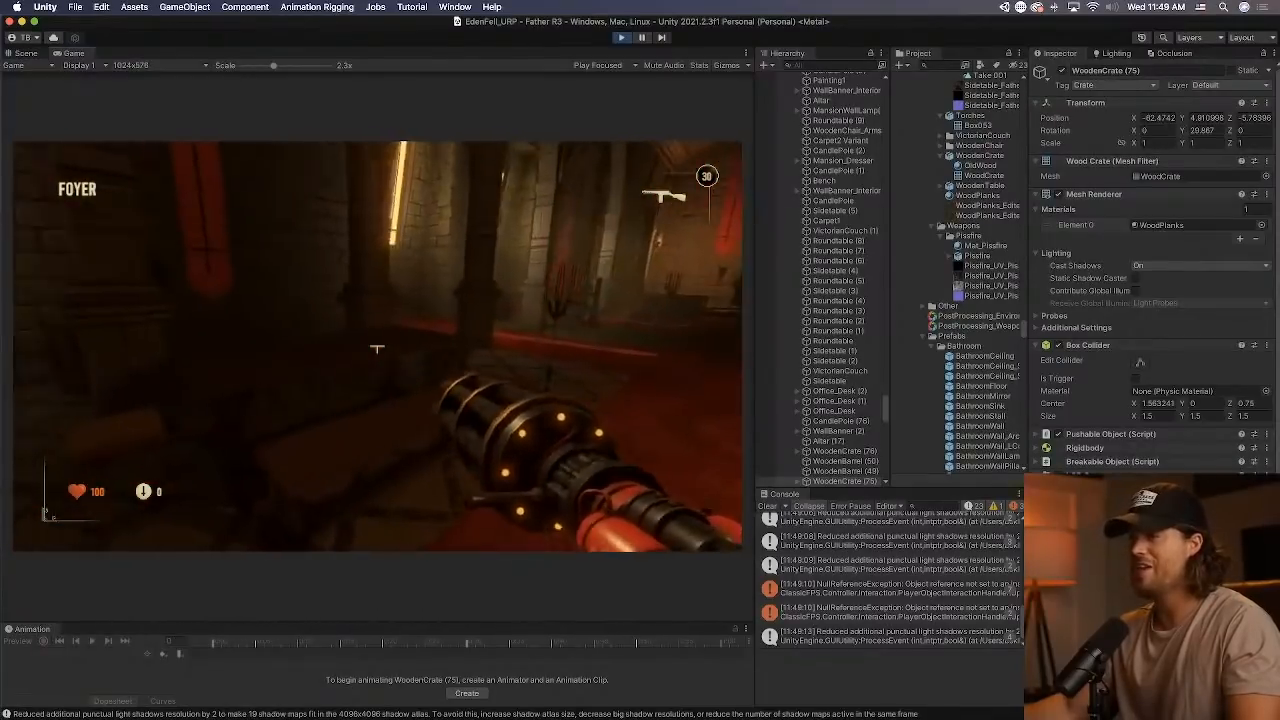
{"action": "key", "text": "e"}
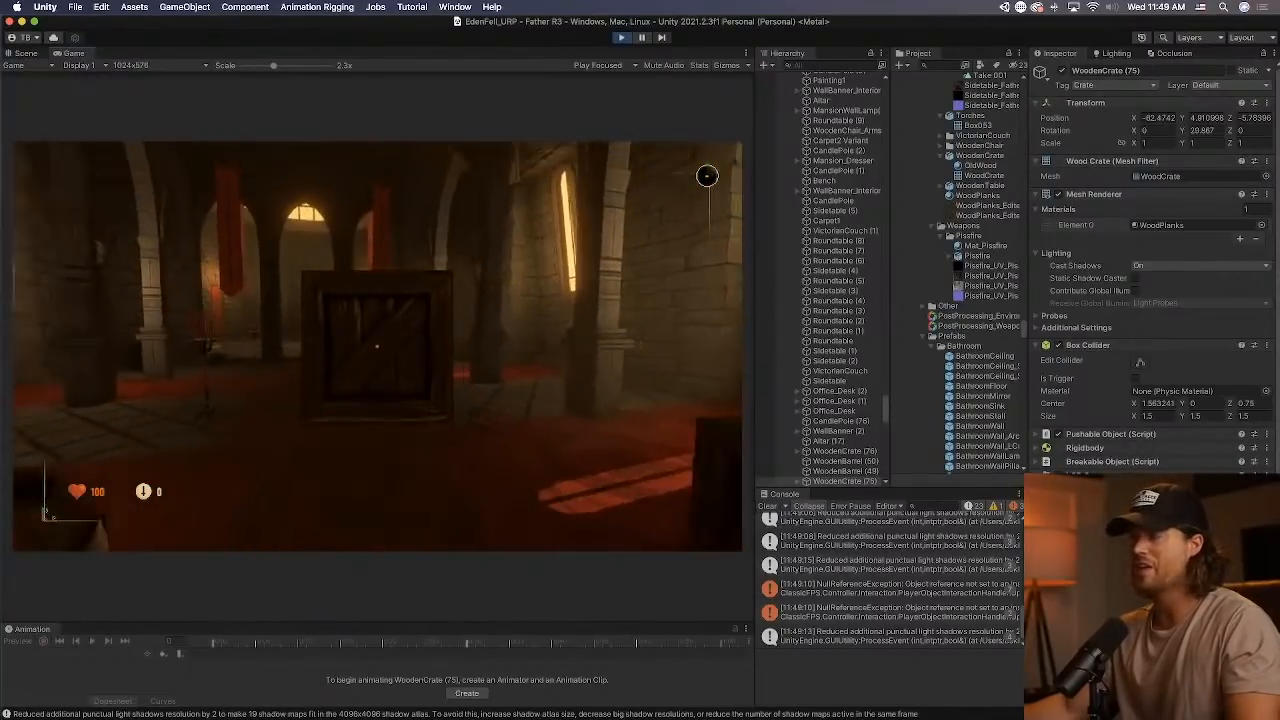
{"action": "key", "text": "e"}
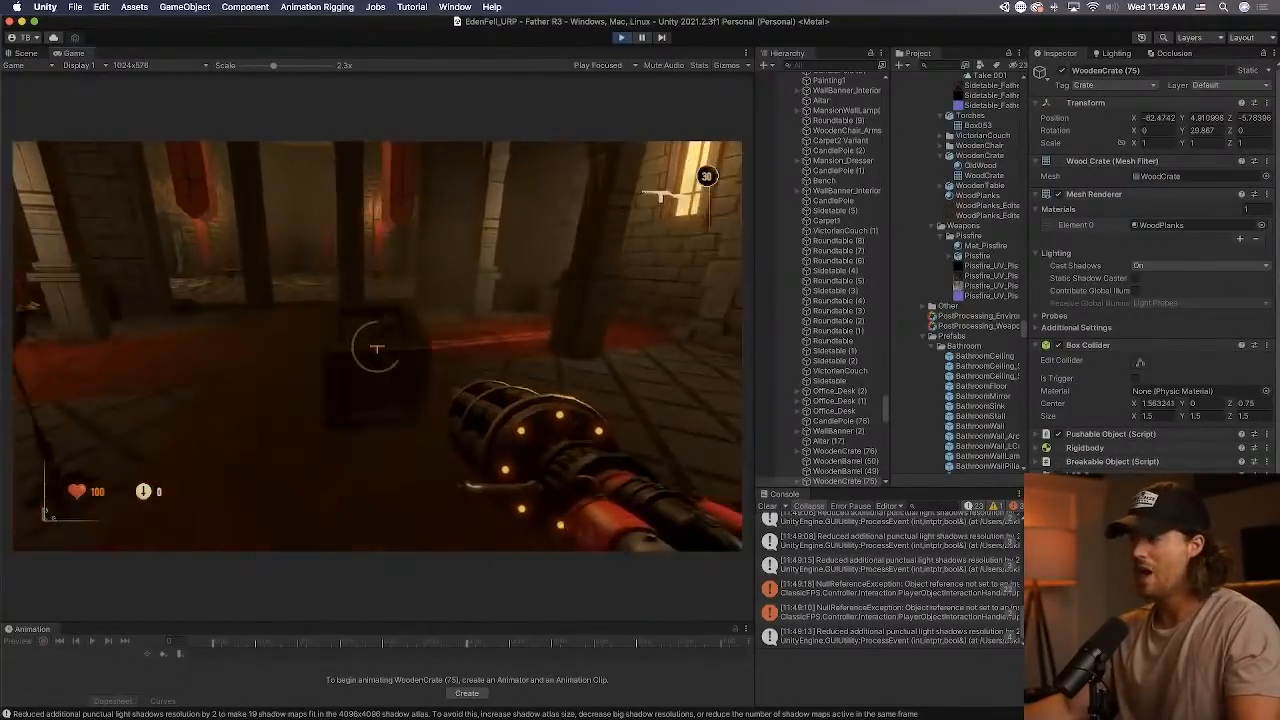
{"action": "key", "text": "s"}
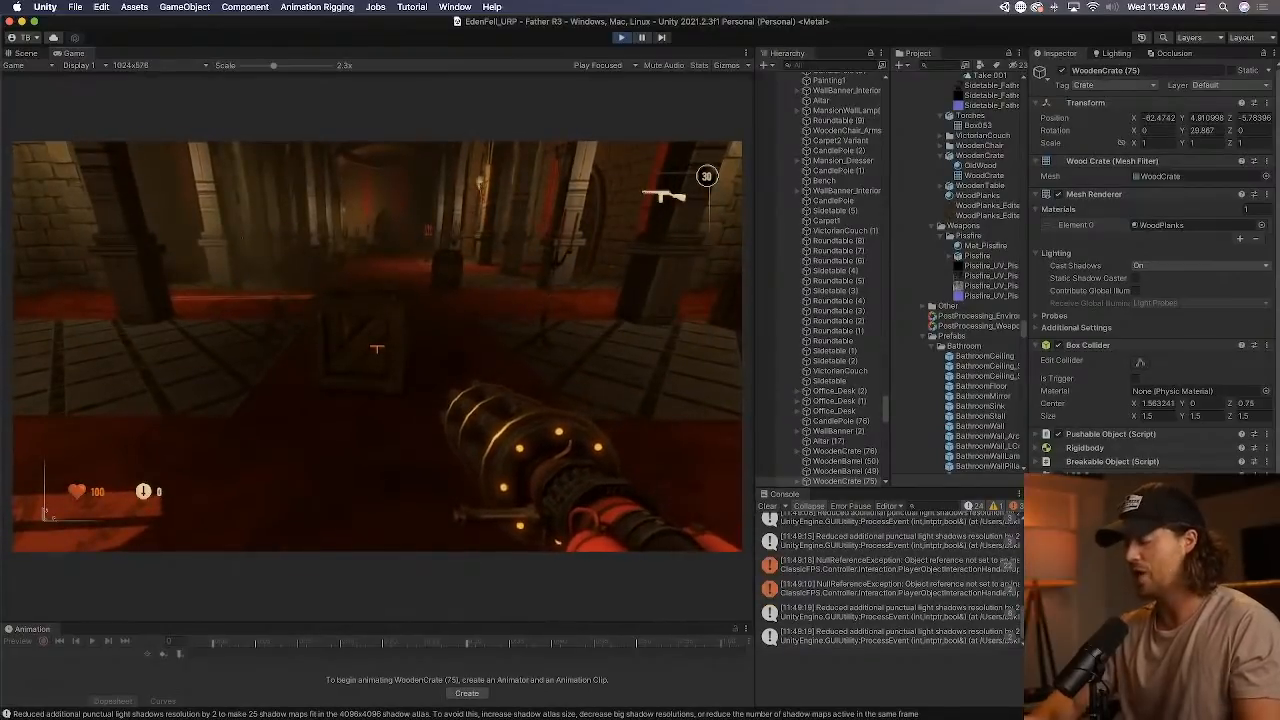
{"action": "key", "text": "super+p"}
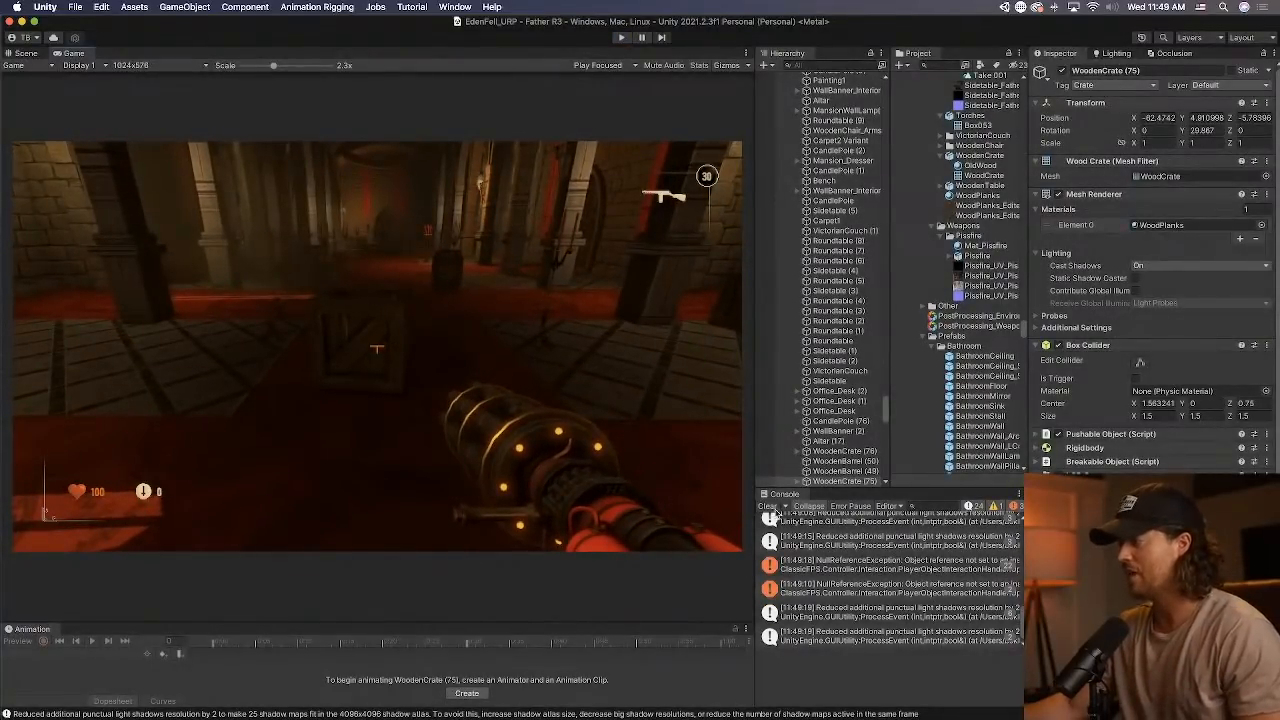
Look over the open windows and switch from Unity to Finder.
{"action": "key", "text": "ctrl+Up"}
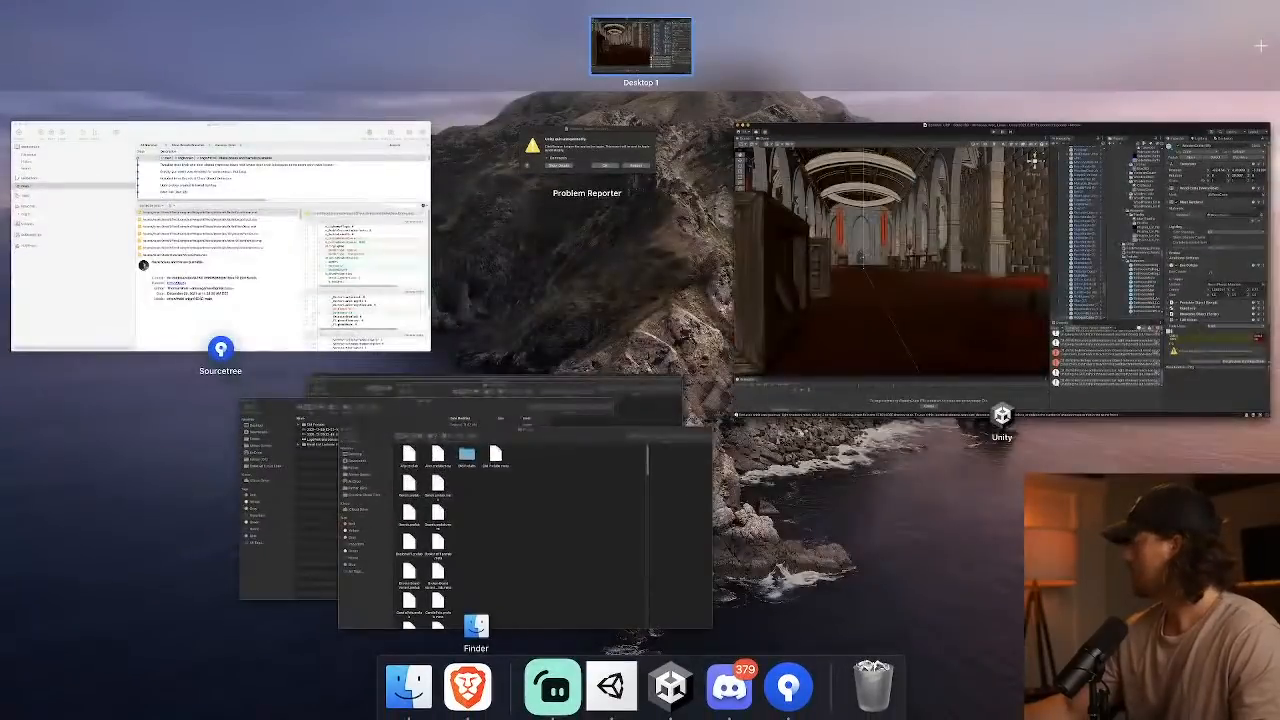
{"action": "key", "text": "ctrl+Up"}
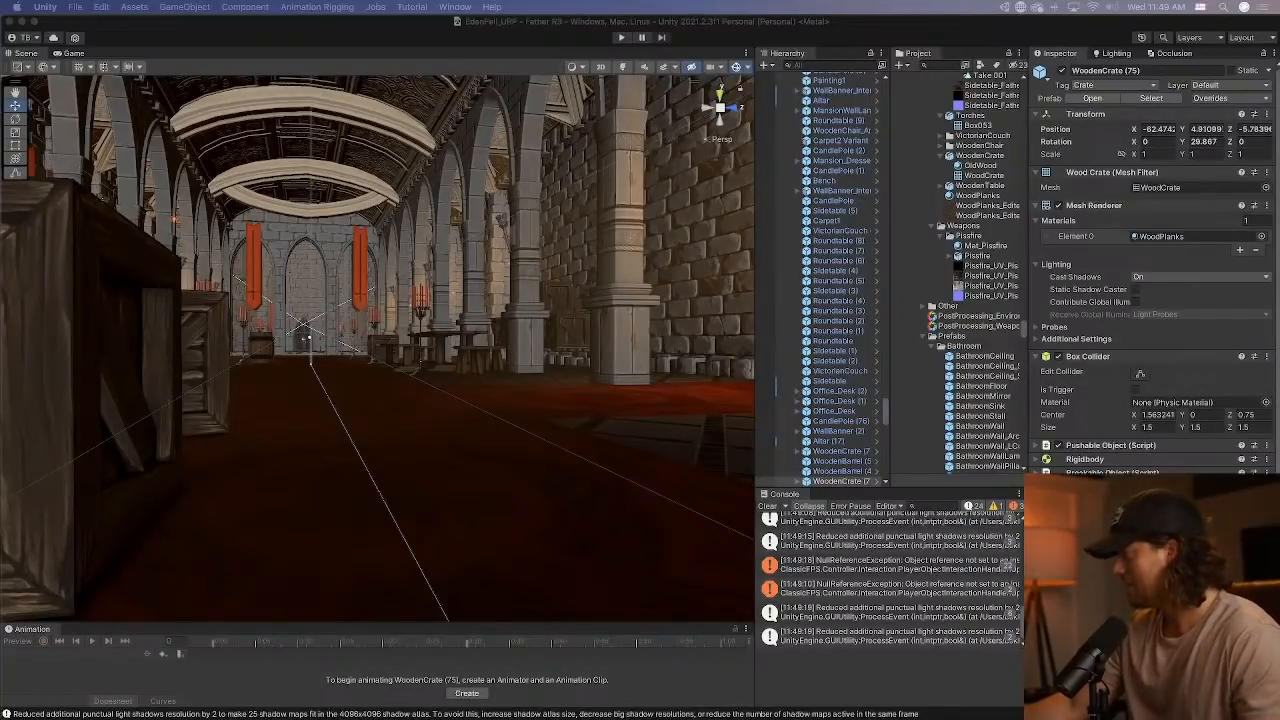
{"action": "key", "text": "super+Tab"}
{"action": "left_click", "coordinate": [820, 138]}
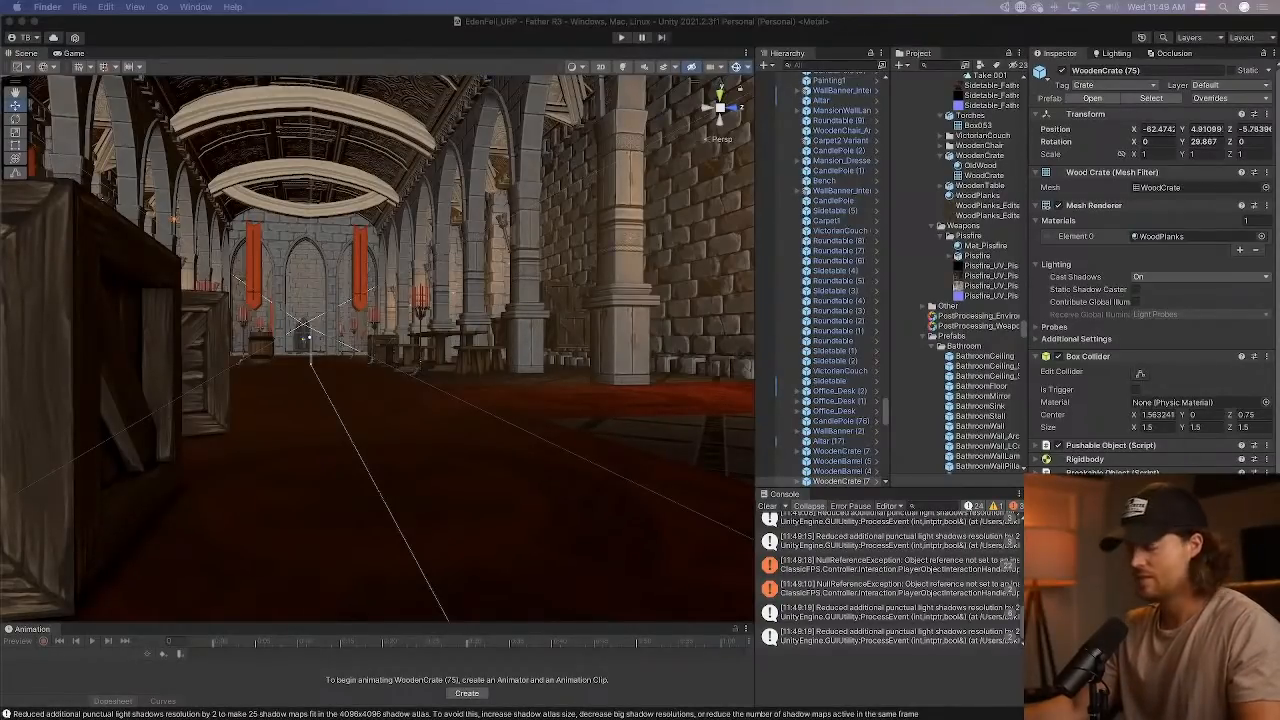
Return to Unity, select a wooden crate in the hall and locate its source WoodenCrate prefab in the project.
{"action": "left_click", "coordinate": [388, 361]}
{"action": "right_click_drag", "start_coordinate": [388, 361], "coordinate": [360, 331]}
{"action": "left_click", "coordinate": [368, 322]}
{"action": "scroll", "coordinate": [377, 312], "scroll_direction": "down", "scroll_amount": 5}
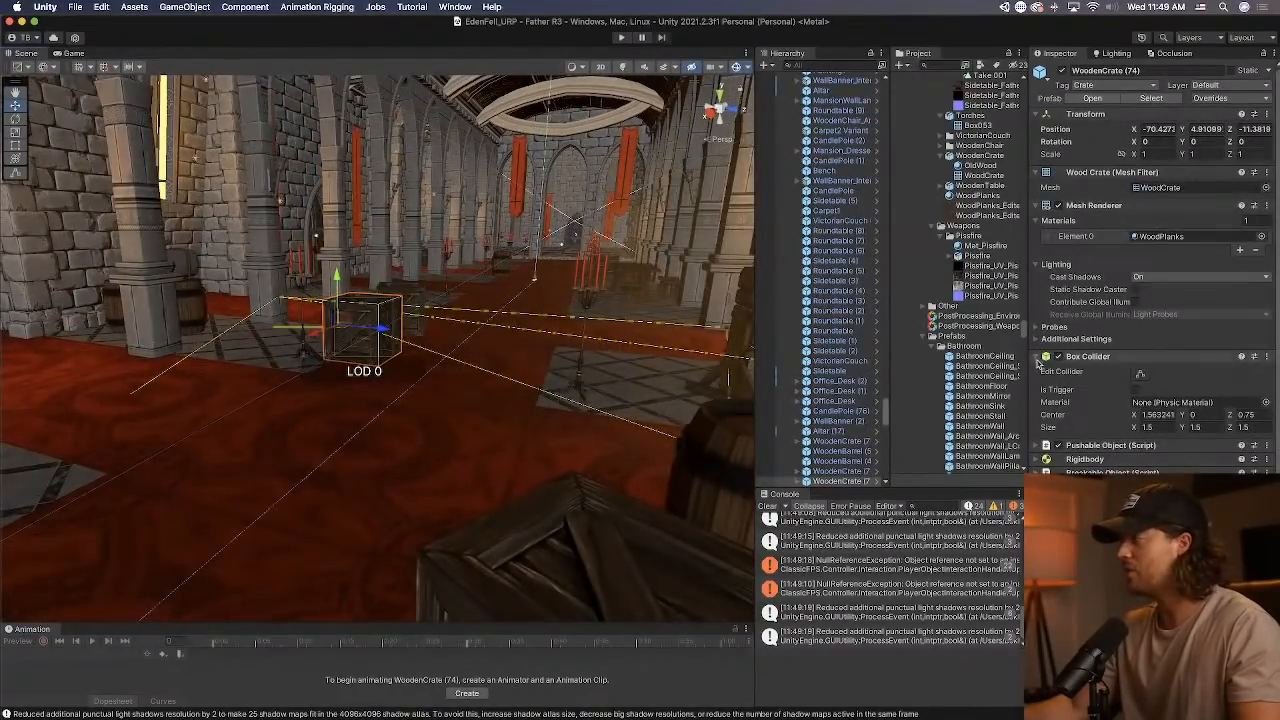
{"action": "left_click", "coordinate": [1140, 100]}
{"action": "scroll", "coordinate": [980, 385], "scroll_direction": "down", "scroll_amount": 1}
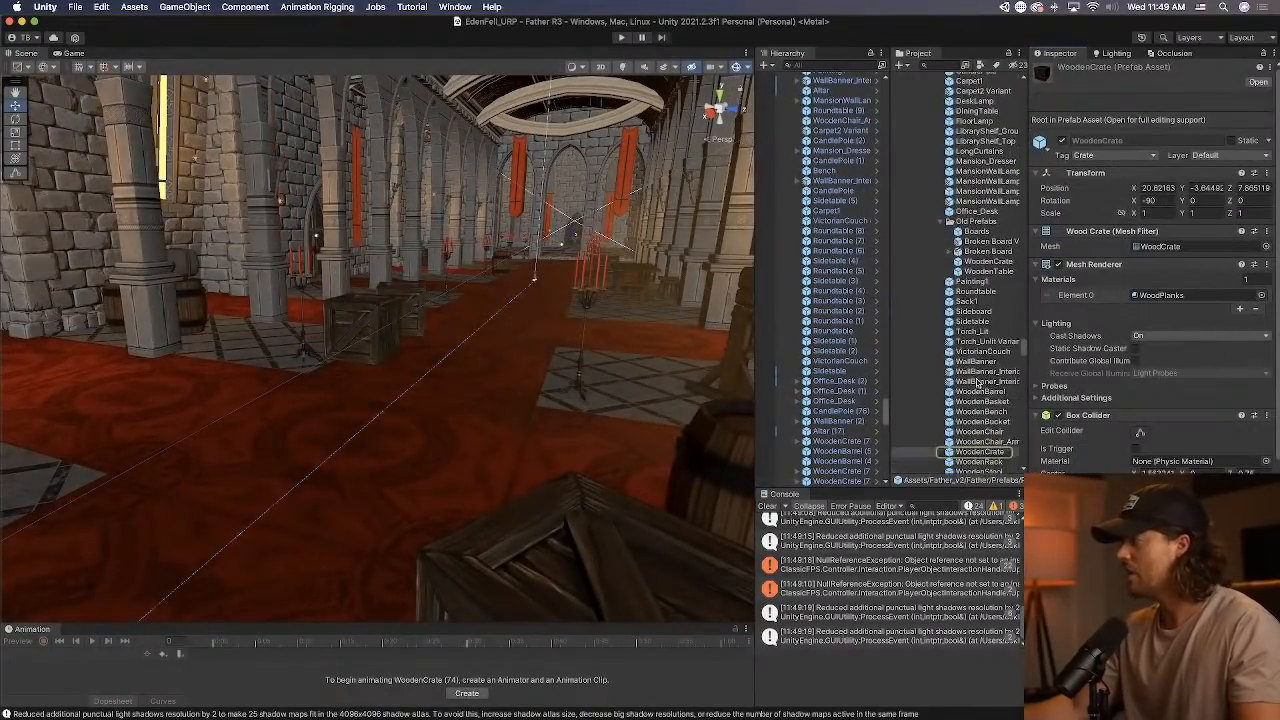
Open the WoodenCrate prefab that uses the Object004 mesh, inspect its components and return to the scene.
{"action": "double_click", "coordinate": [981, 451]}
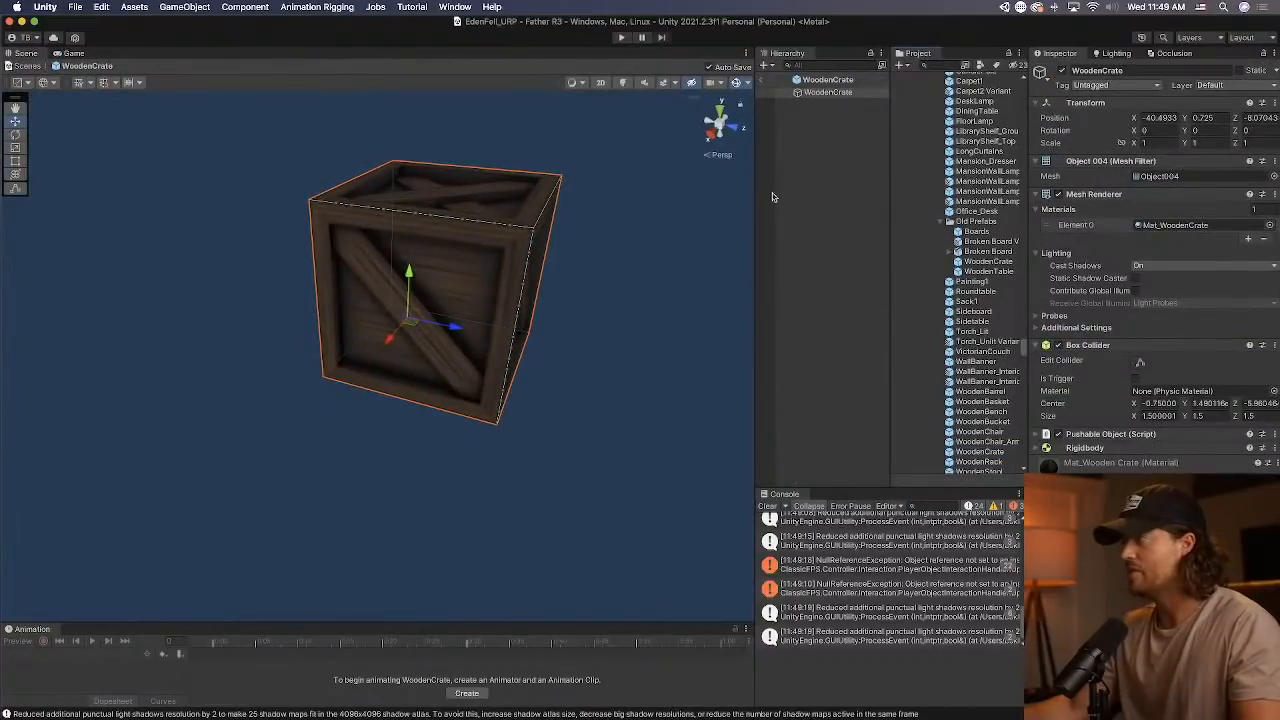
{"action": "left_click", "coordinate": [992, 436]}
{"action": "left_click", "coordinate": [762, 80]}
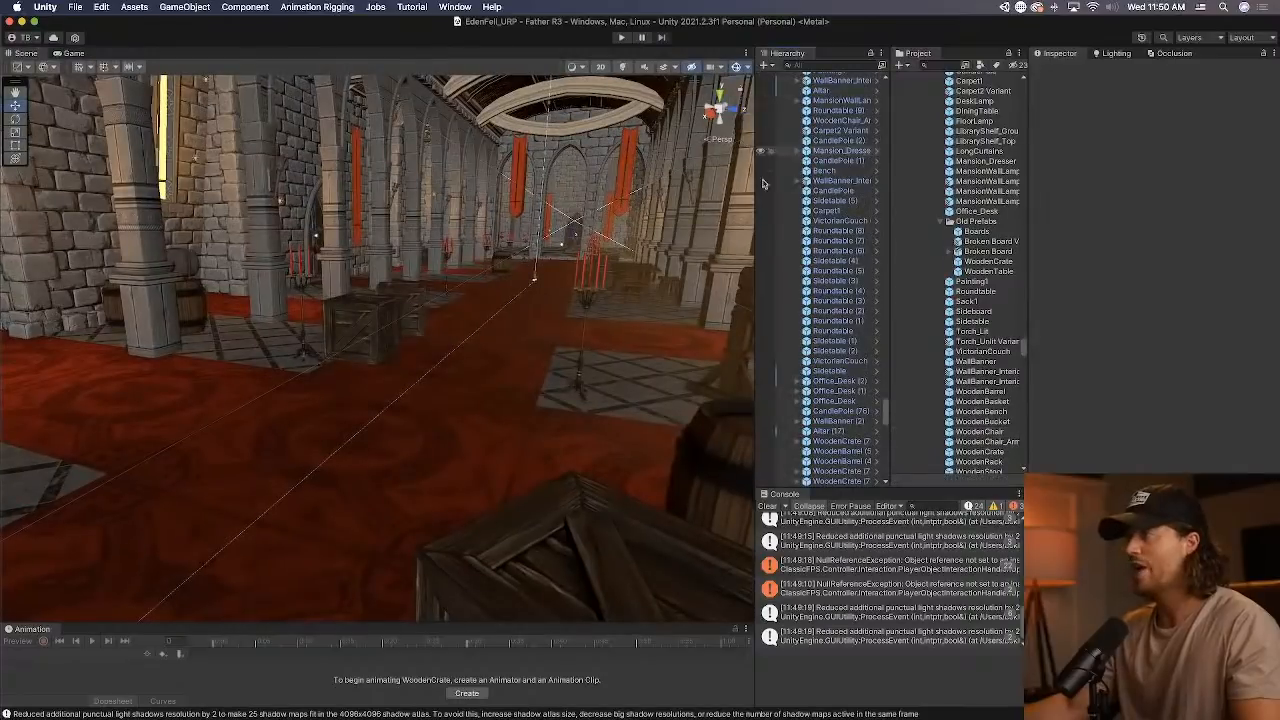
Locate the mesh asset of the hall's wooden crate and reveal its WoodenCrate model in Finder.
{"action": "left_click", "coordinate": [405, 338]}
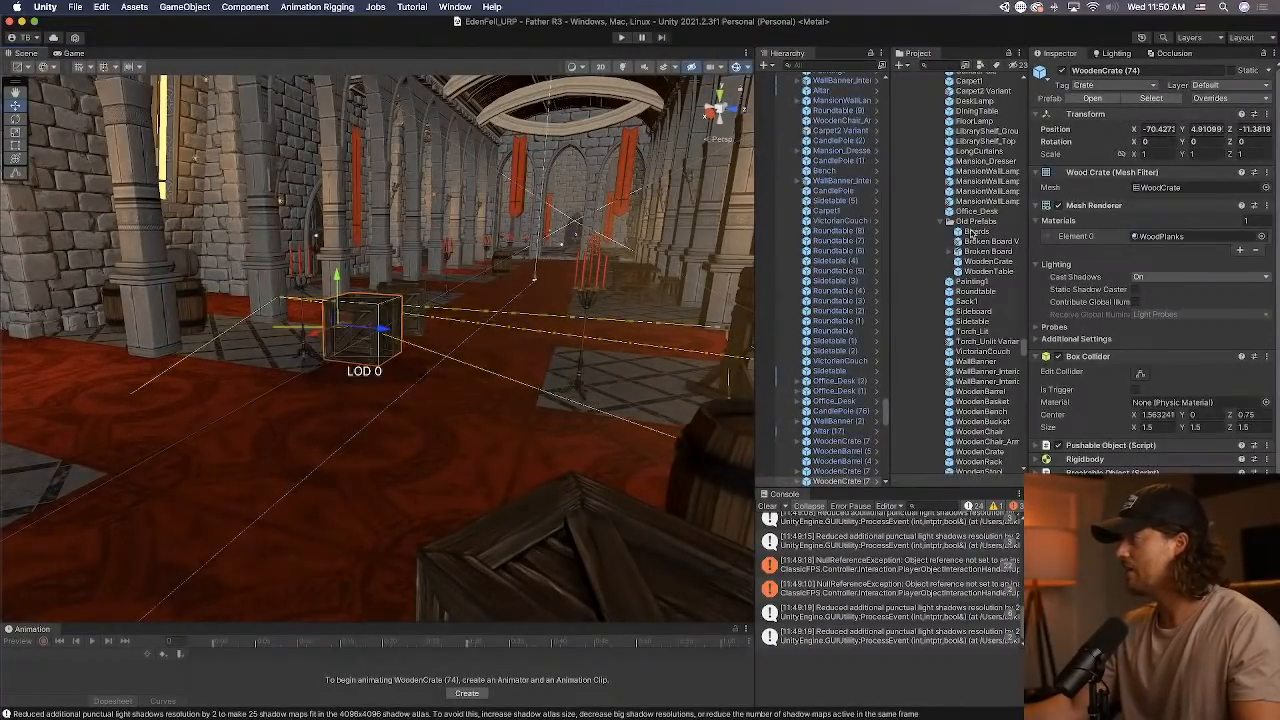
{"action": "scroll", "coordinate": [970, 231], "scroll_direction": "down", "scroll_amount": 5}
{"action": "scroll", "coordinate": [975, 197], "scroll_direction": "down", "scroll_amount": 3}
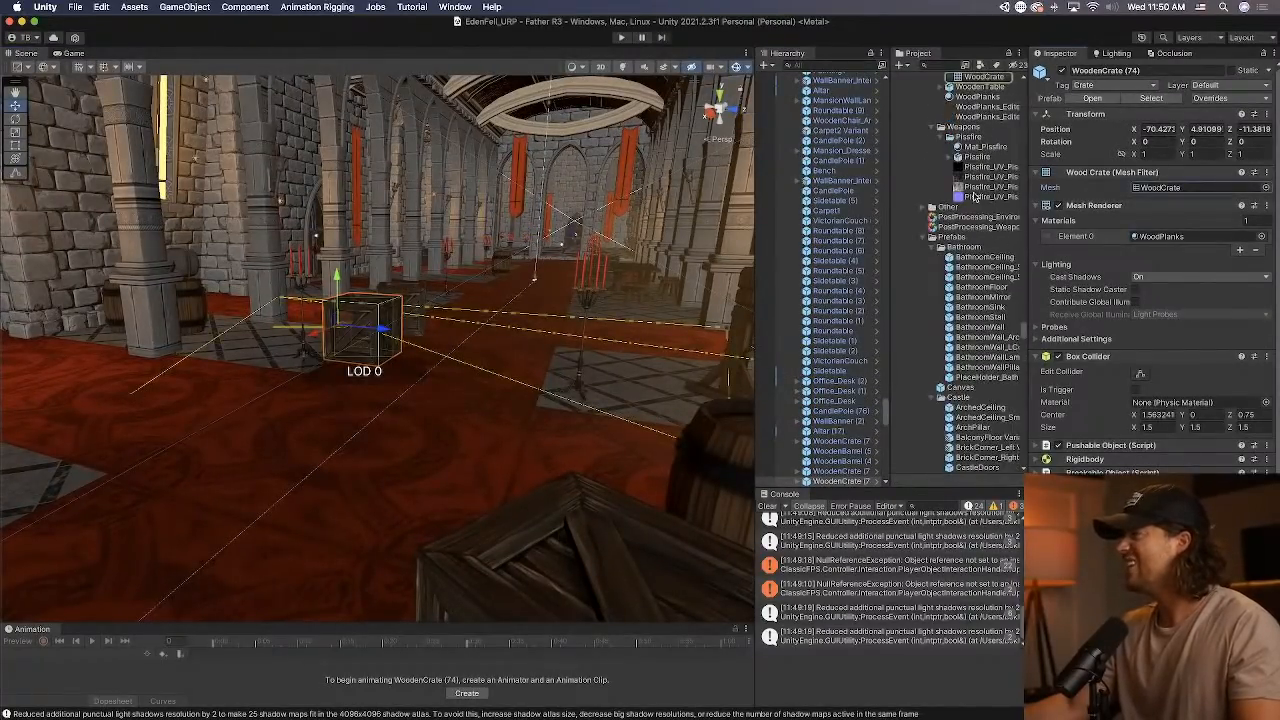
{"action": "scroll", "coordinate": [975, 197], "scroll_direction": "up", "scroll_amount": 3}
{"action": "right_click", "coordinate": [985, 120]}
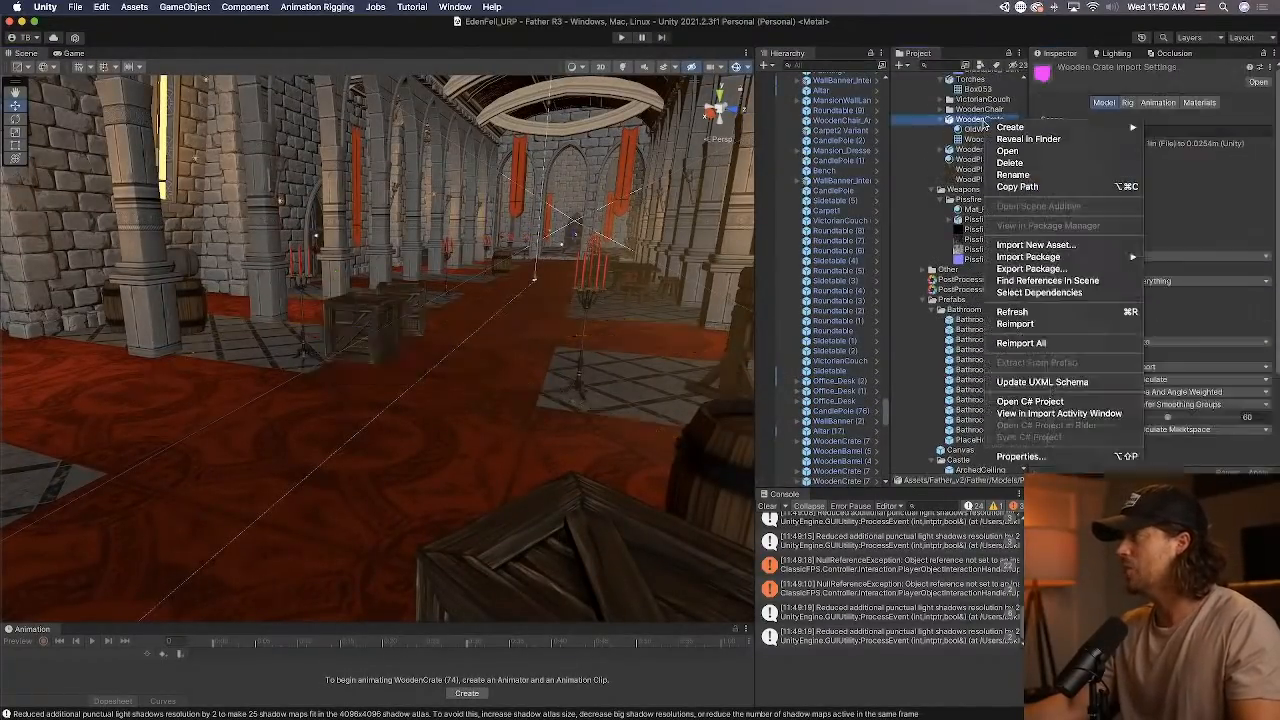
{"action": "left_click", "coordinate": [1038, 139]}
Paste WoodenCrate.fbx into the Props model folder, replace the existing file and return to Unity.
{"action": "left_click_drag", "start_coordinate": [957, 145], "coordinate": [842, 186]}
{"action": "left_click", "coordinate": [802, 549]}
{"action": "key", "text": "super+v"}
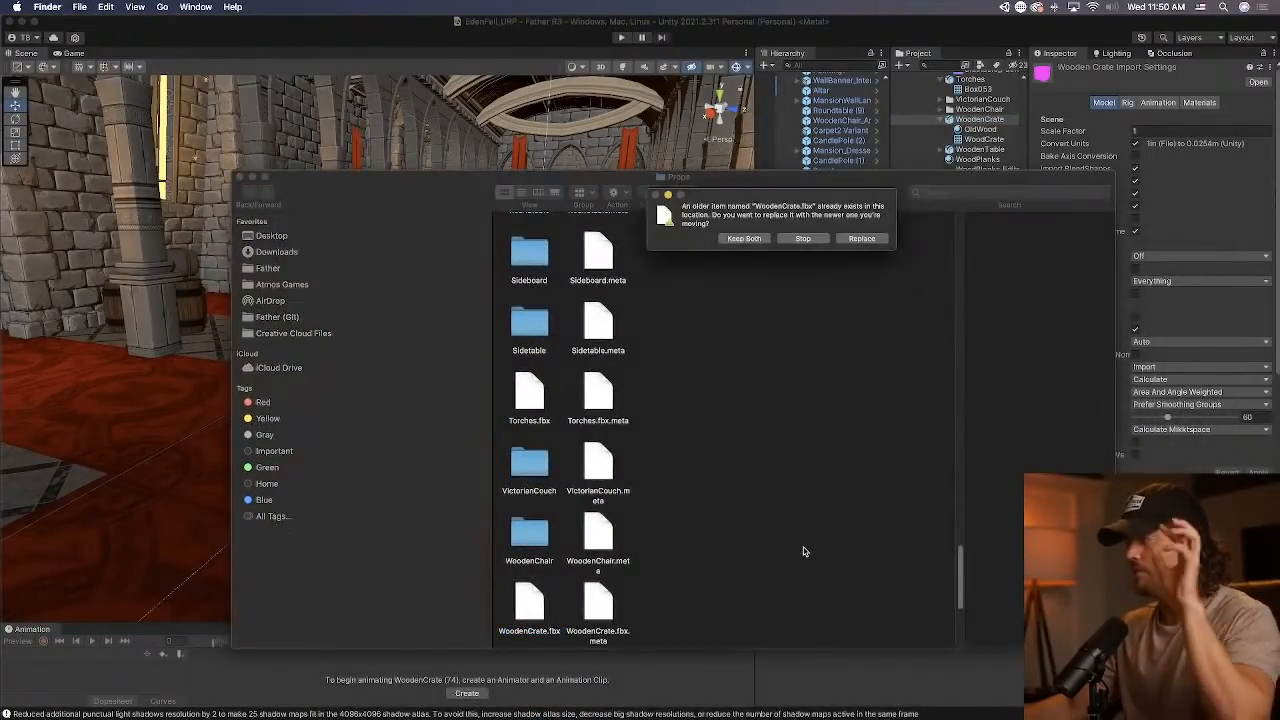
{"action": "left_click", "coordinate": [866, 241]}
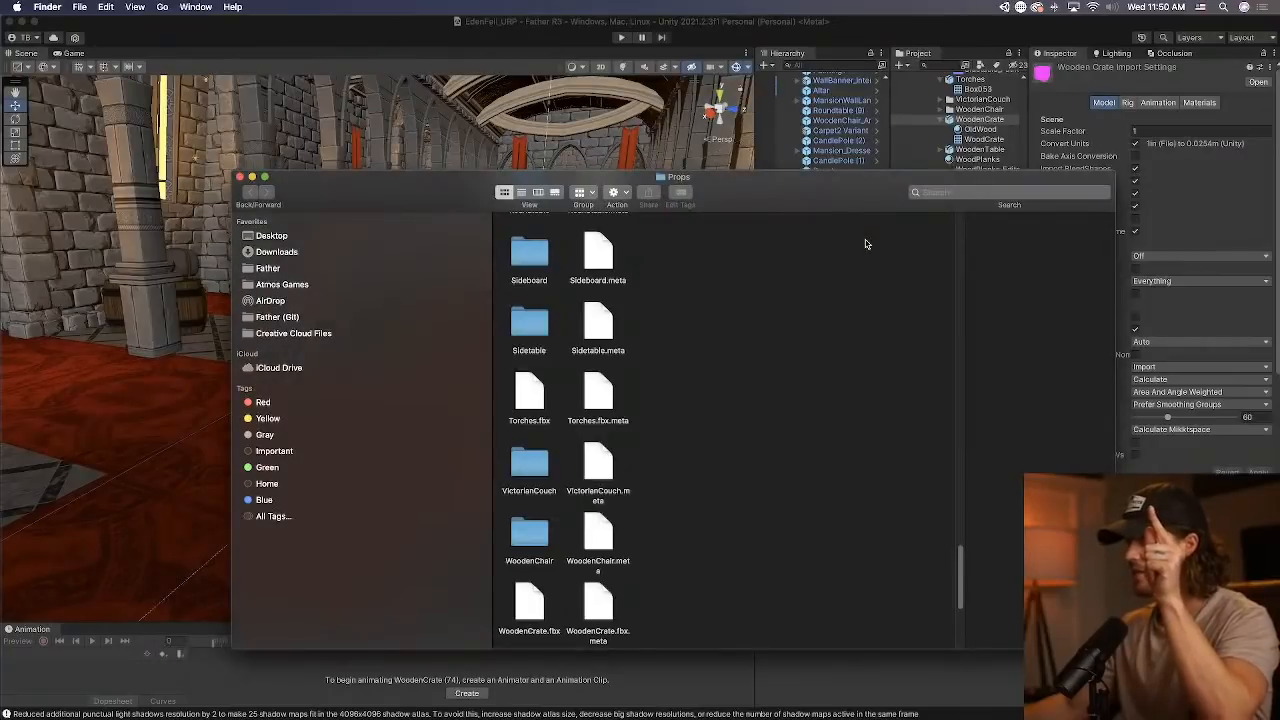
{"action": "left_click", "coordinate": [93, 374]}
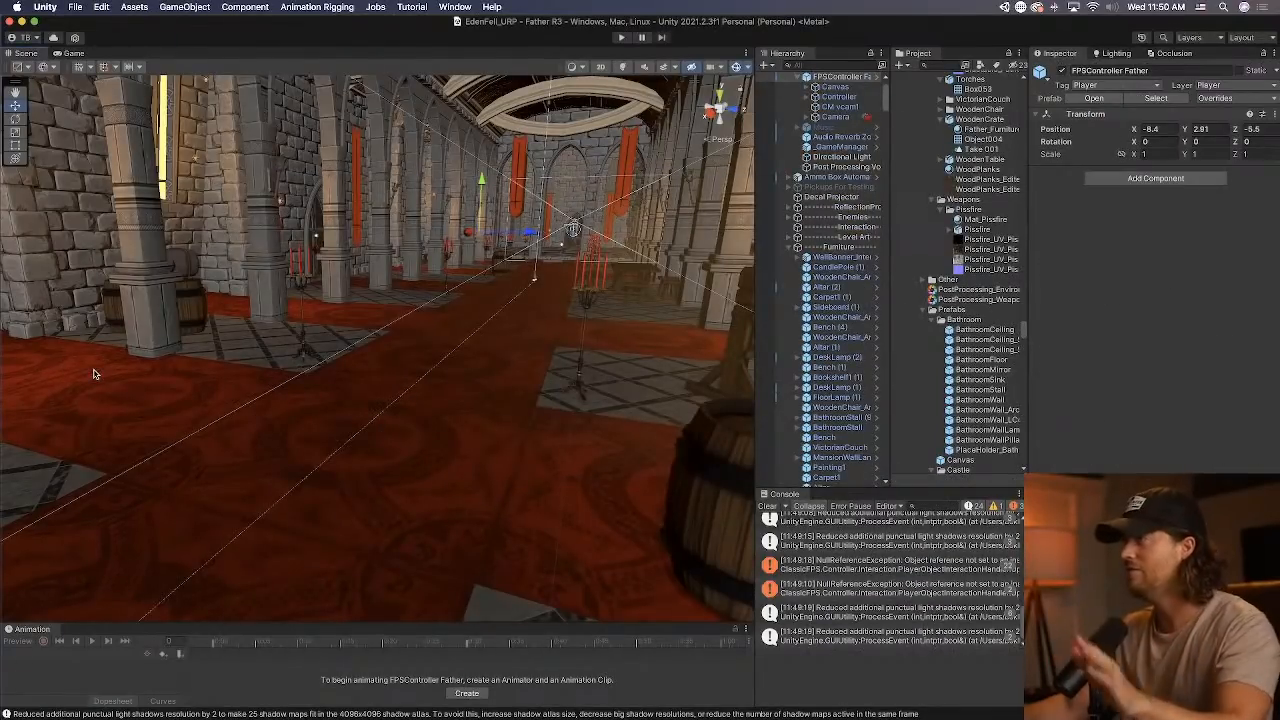
Find a WoodenCrate in the scene hierarchy, open its prefab in context, frame the crate and return to the scene.
{"action": "right_click_drag", "start_coordinate": [343, 320], "coordinate": [104, 320]}
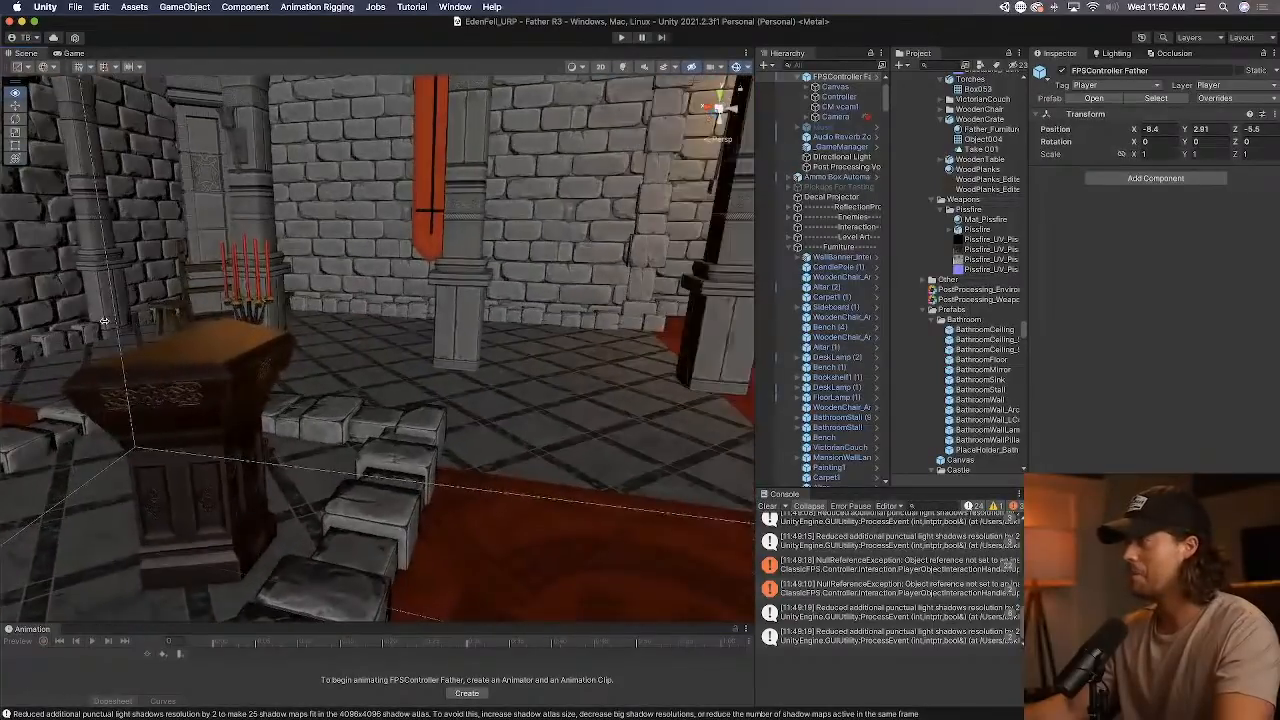
{"action": "left_click", "coordinate": [820, 64]}
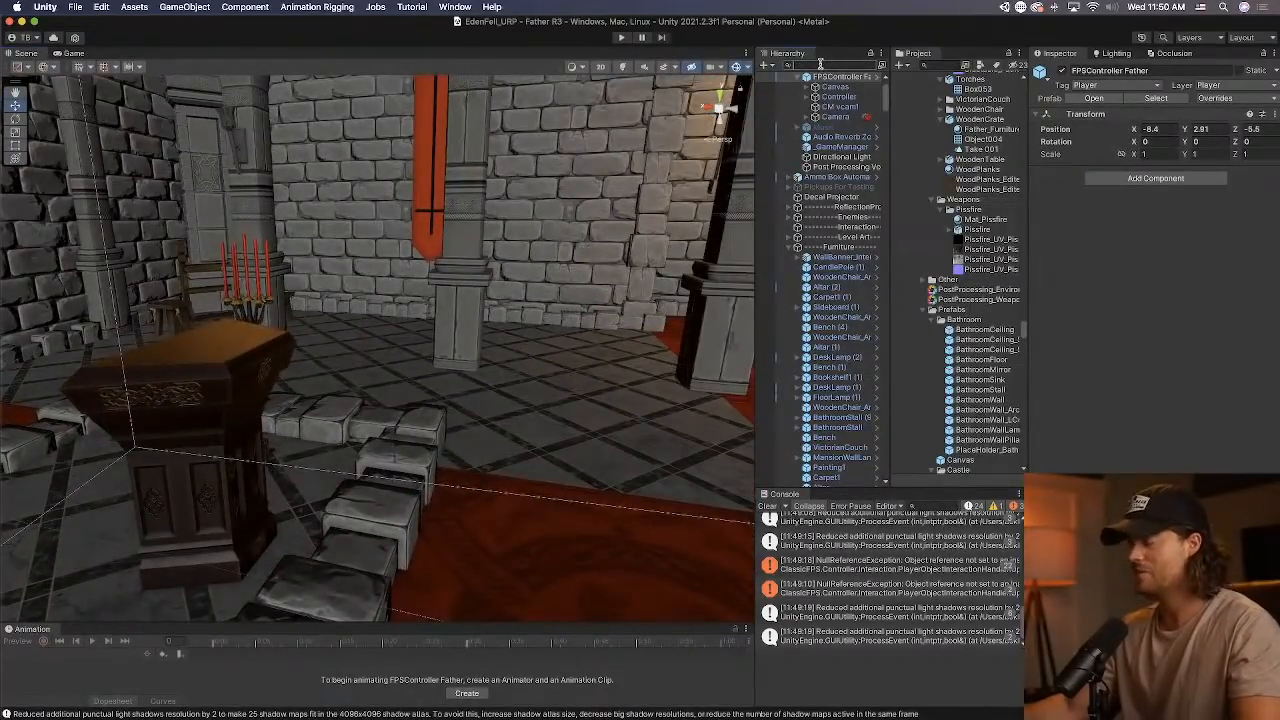
{"action": "left_click", "coordinate": [852, 107]}
{"action": "left_click", "coordinate": [877, 107]}
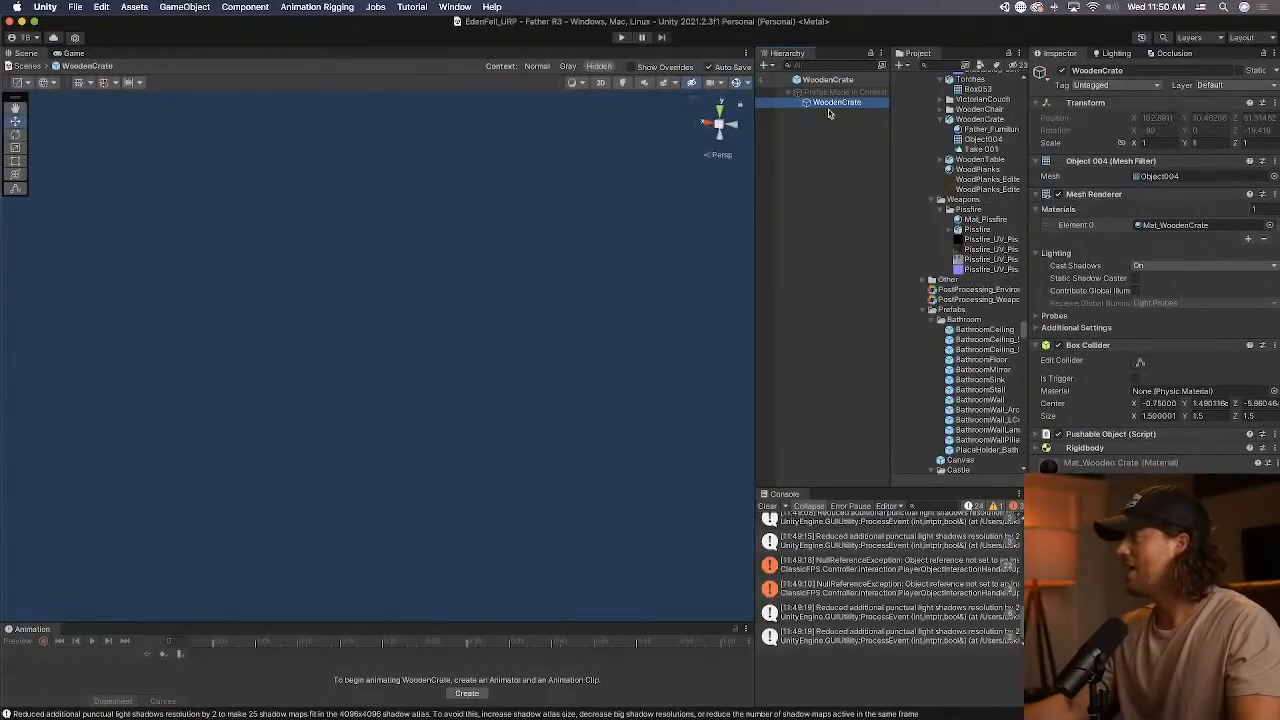
{"action": "key", "text": "f"}
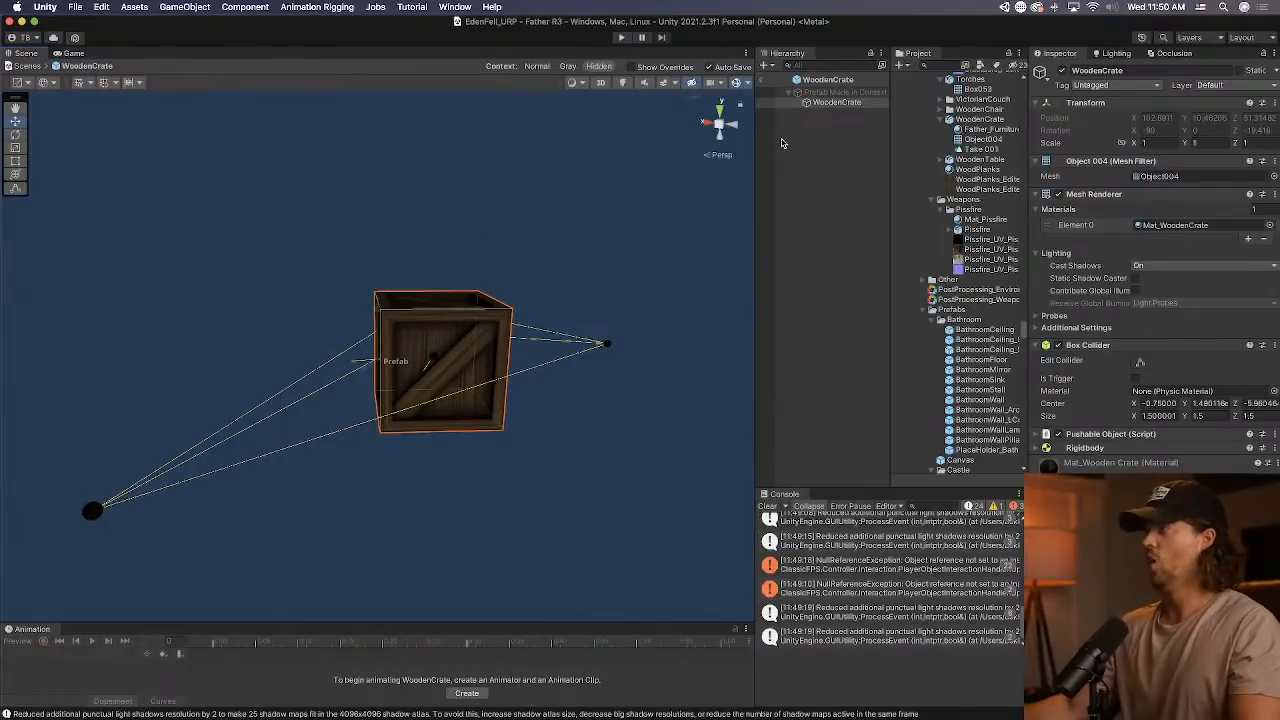
{"action": "left_click", "coordinate": [765, 80]}
Try setting the WoodenCrate prefab's position to 0, 0, 0 and check WoodenCrate (5) in the scene.
{"action": "right_click_drag", "start_coordinate": [477, 287], "coordinate": [310, 431]}
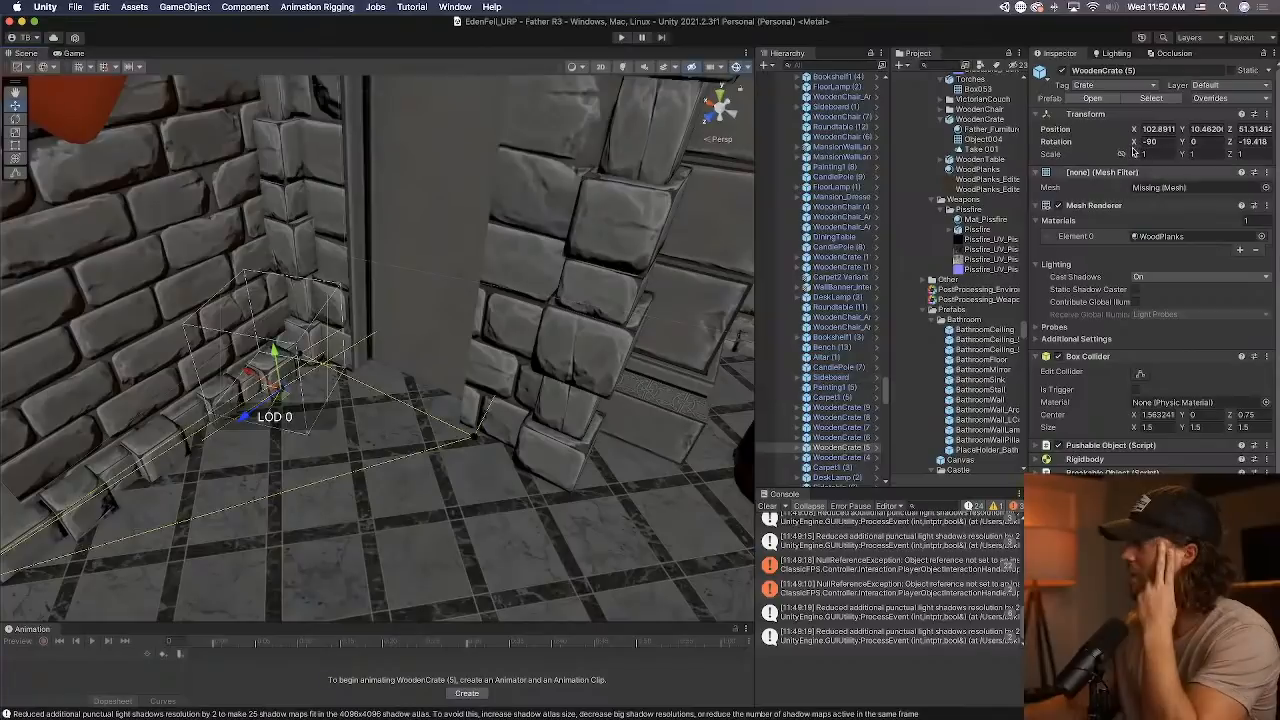
{"action": "scroll", "coordinate": [975, 300], "scroll_direction": "down", "scroll_amount": 5}
{"action": "left_click", "coordinate": [983, 468]}
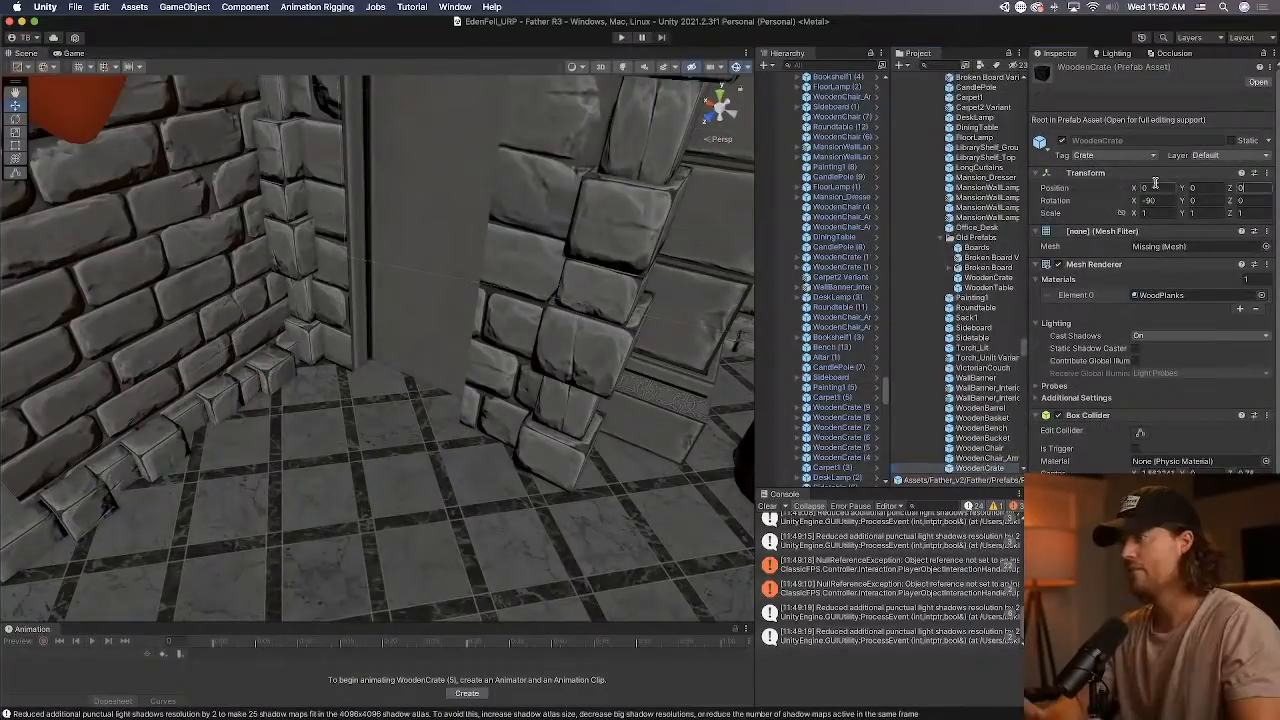
{"action": "double_click", "coordinate": [841, 451]}
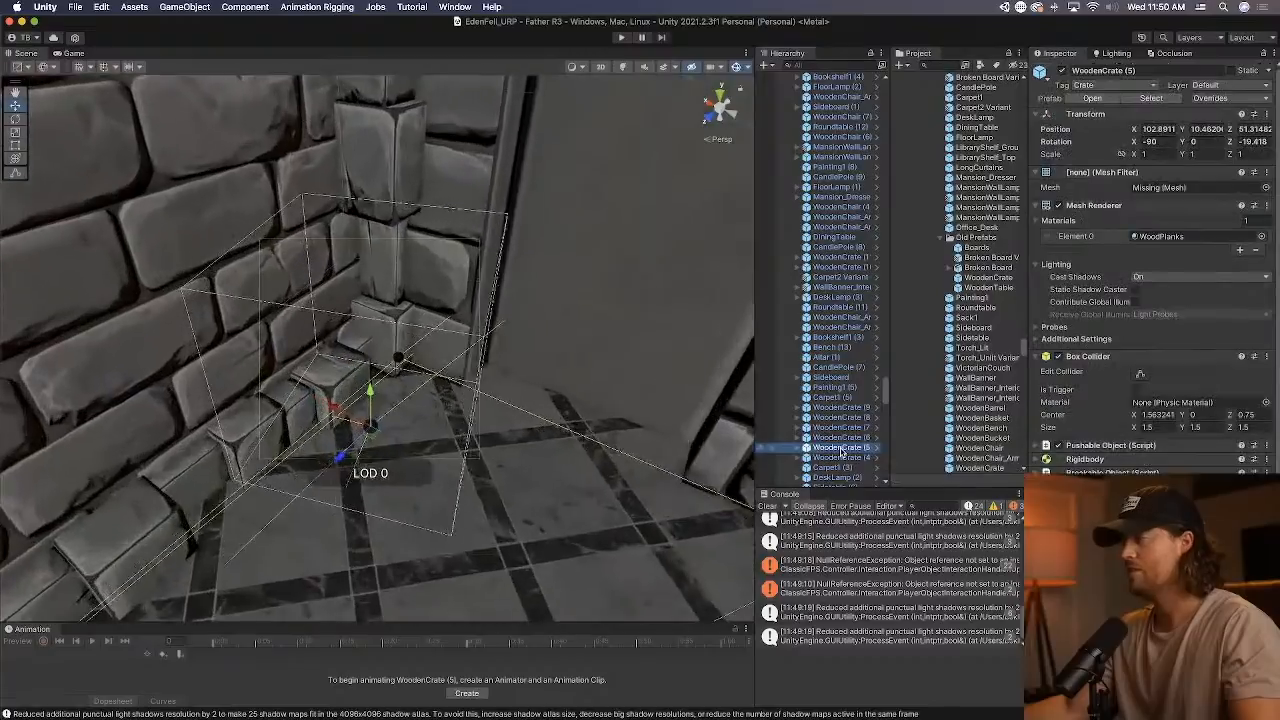
Switch to Sourcetree, select all pending files in the Father R3 repository and stash the changes.
{"action": "right_click_drag", "start_coordinate": [597, 436], "coordinate": [409, 328]}
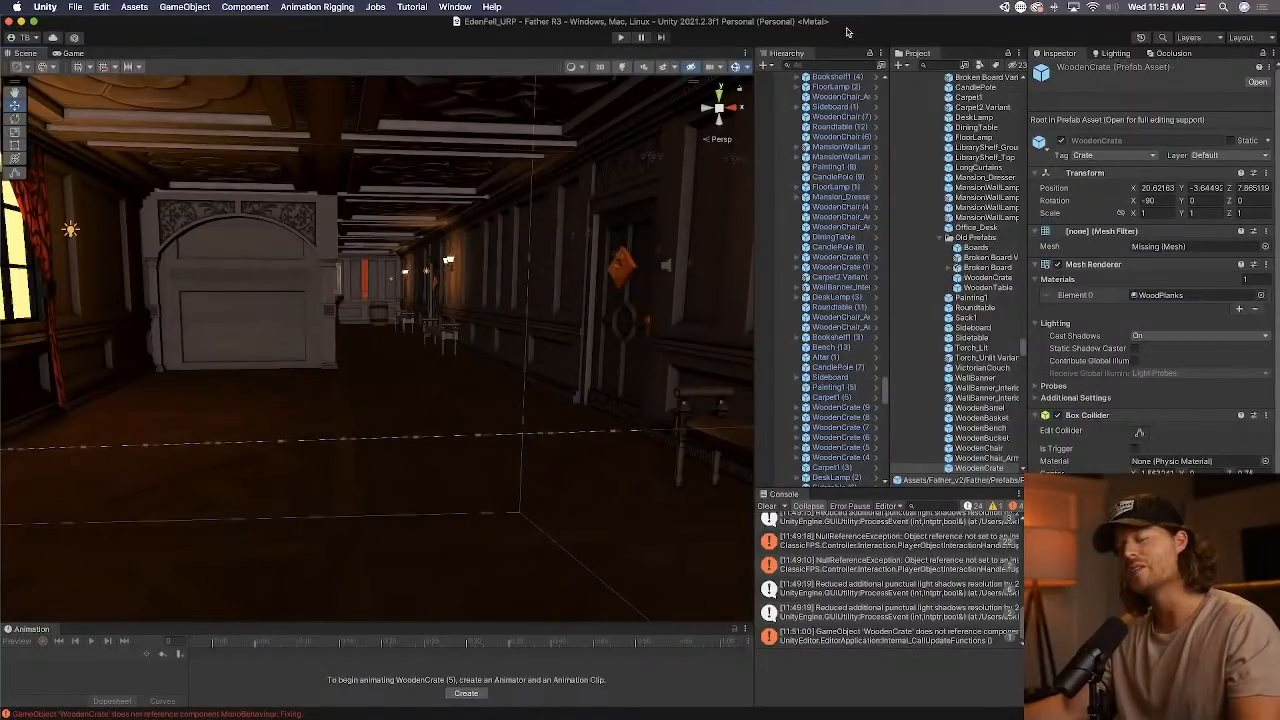
{"action": "key", "text": "super+h"}
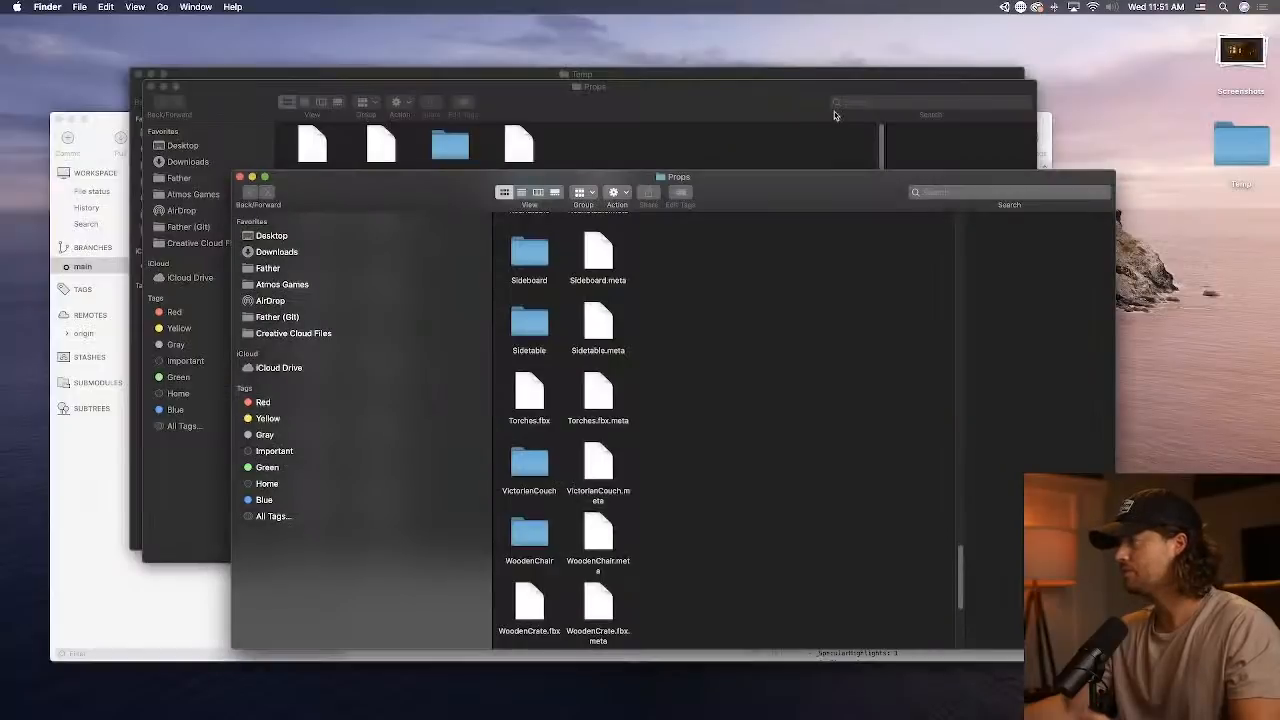
{"action": "key", "text": "super+Tab"}
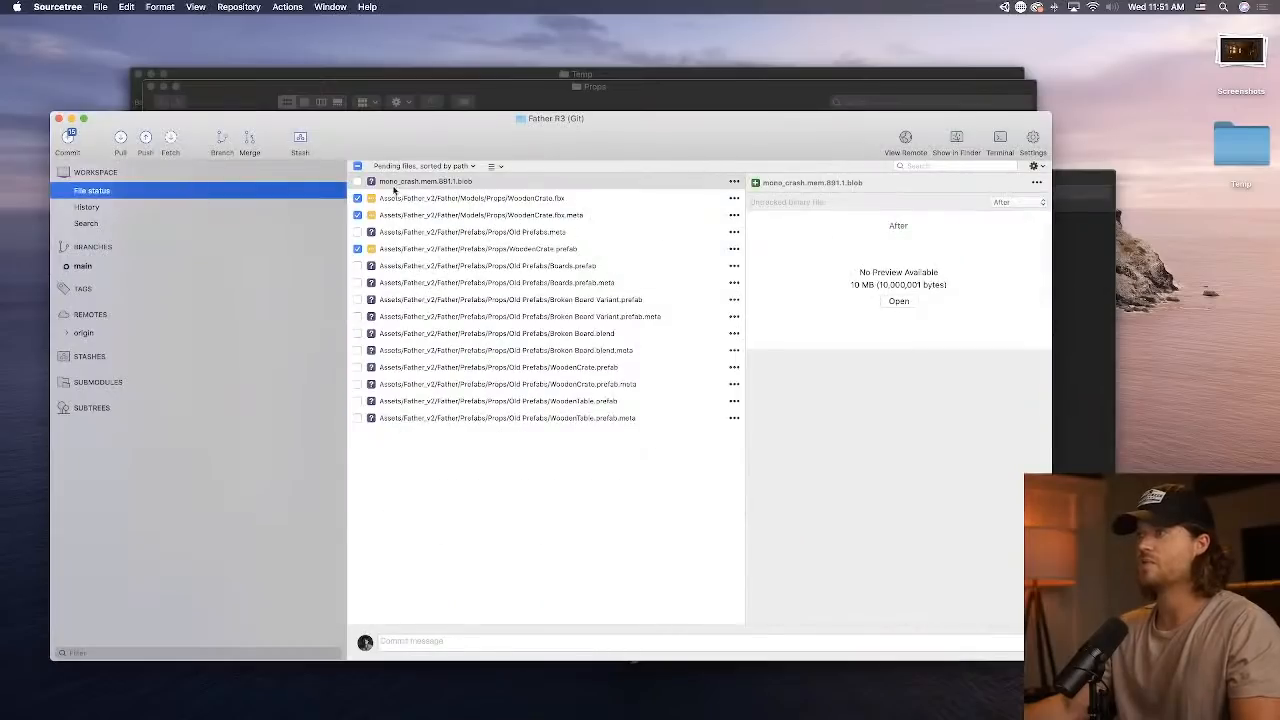
{"action": "left_click", "coordinate": [486, 418]}
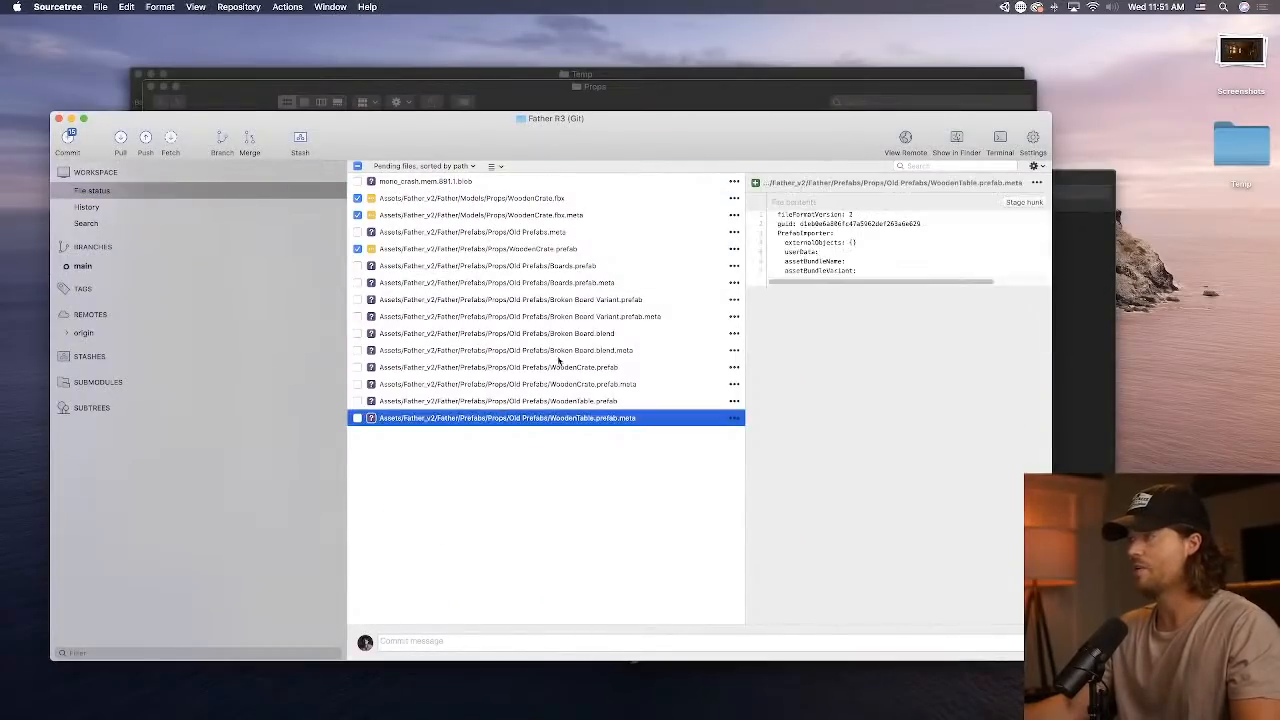
{"action": "key", "text": "super+a"}
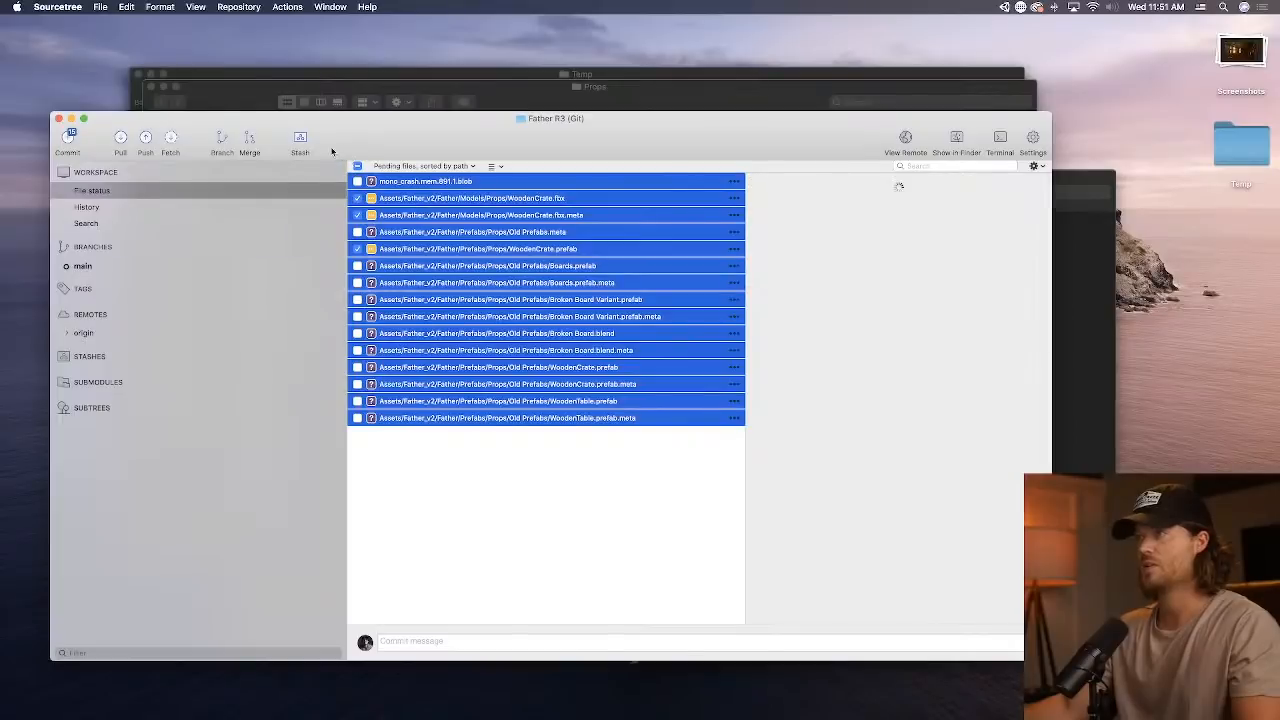
{"action": "left_click", "coordinate": [300, 142]}
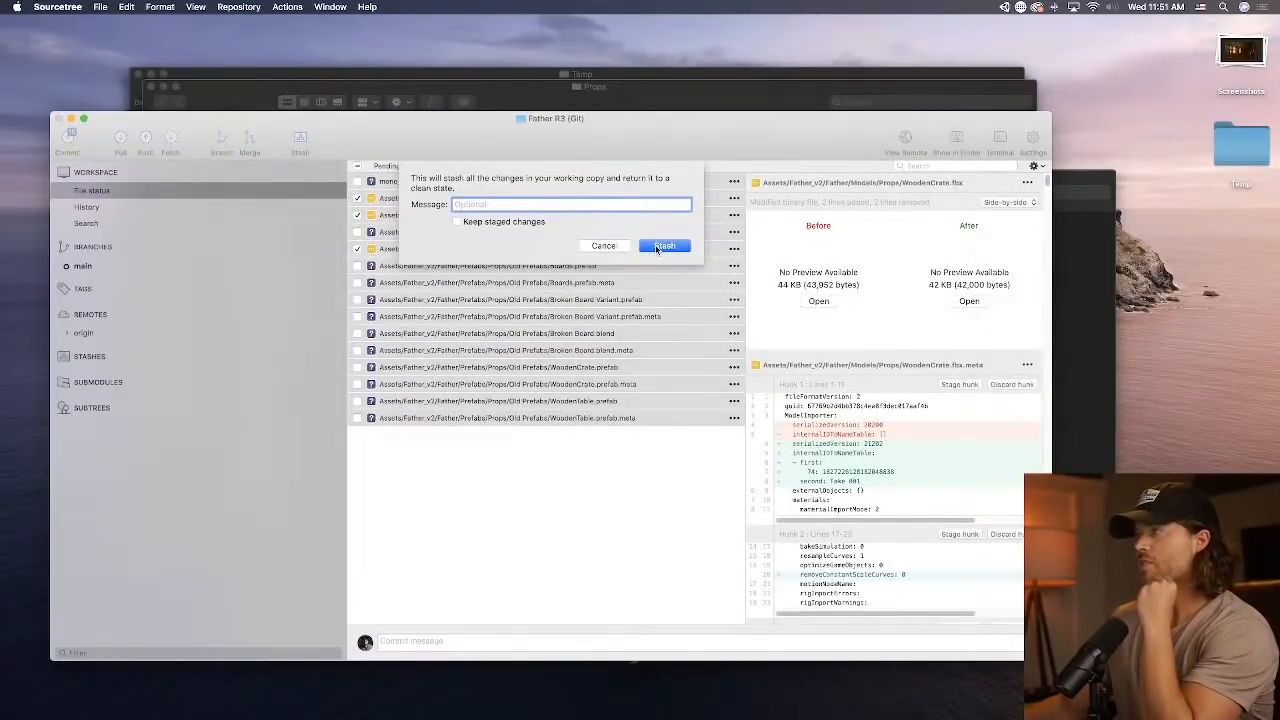
{"action": "left_click", "coordinate": [662, 246]}
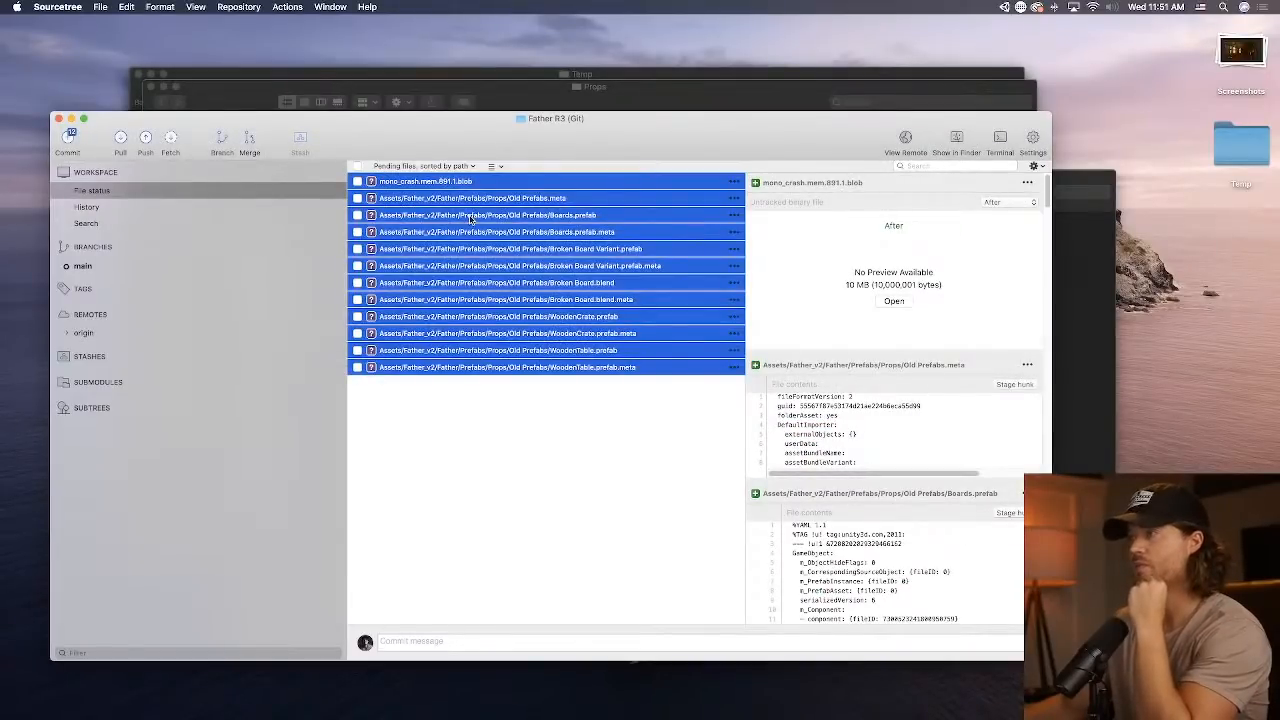
Stage all remaining untracked files, including the Old Prefabs assets, and view the main branch's latest commit.
{"action": "left_click", "coordinate": [357, 166]}
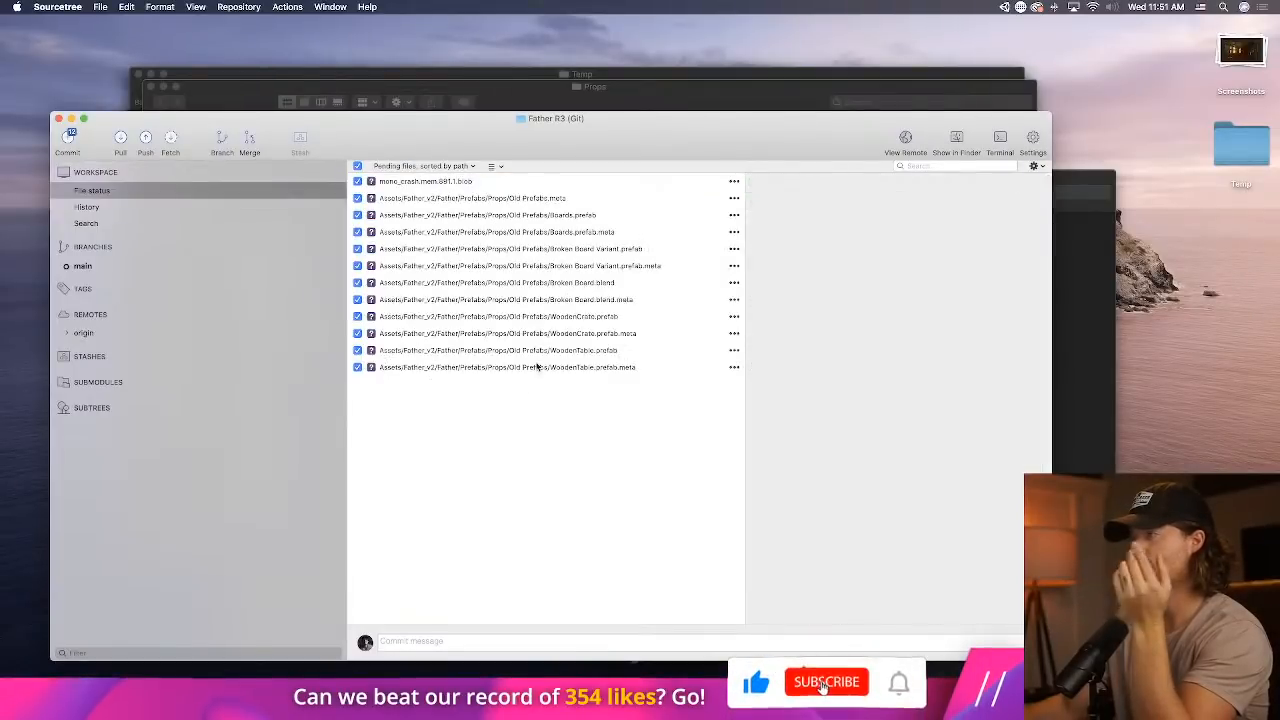
{"action": "left_click", "coordinate": [537, 367]}
{"action": "key", "text": "super+a"}
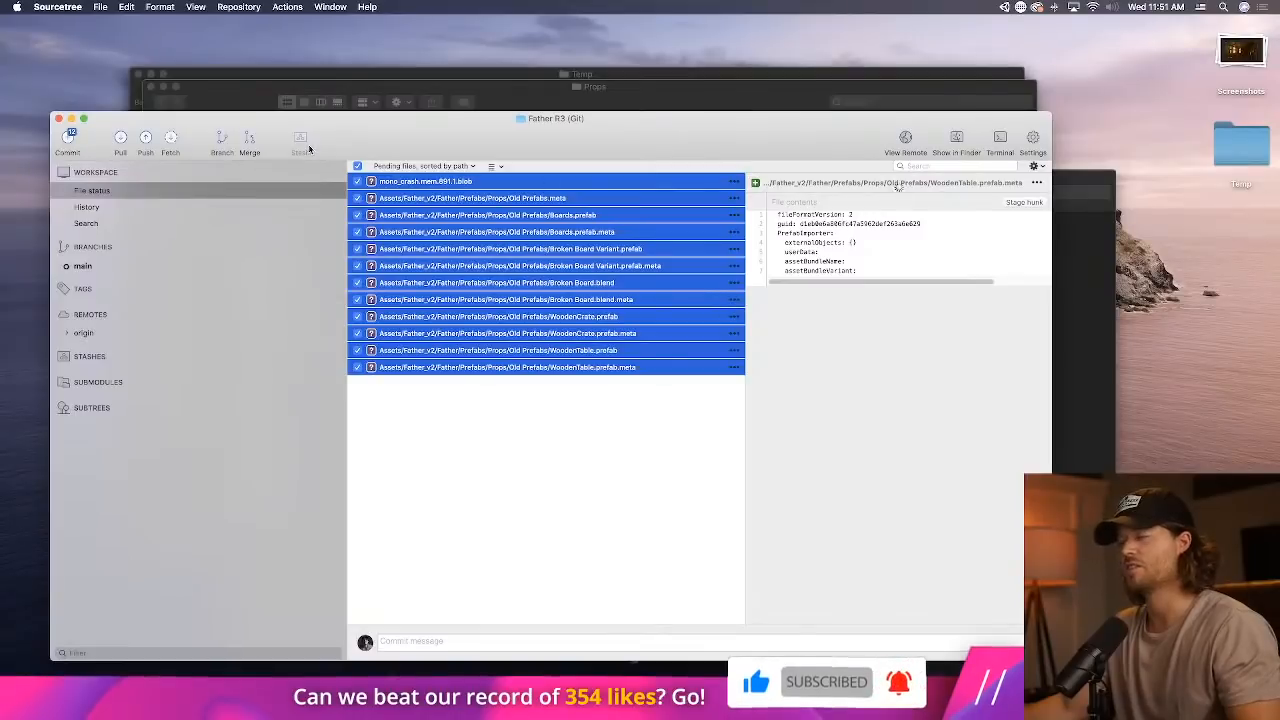
{"action": "left_click", "coordinate": [200, 263]}
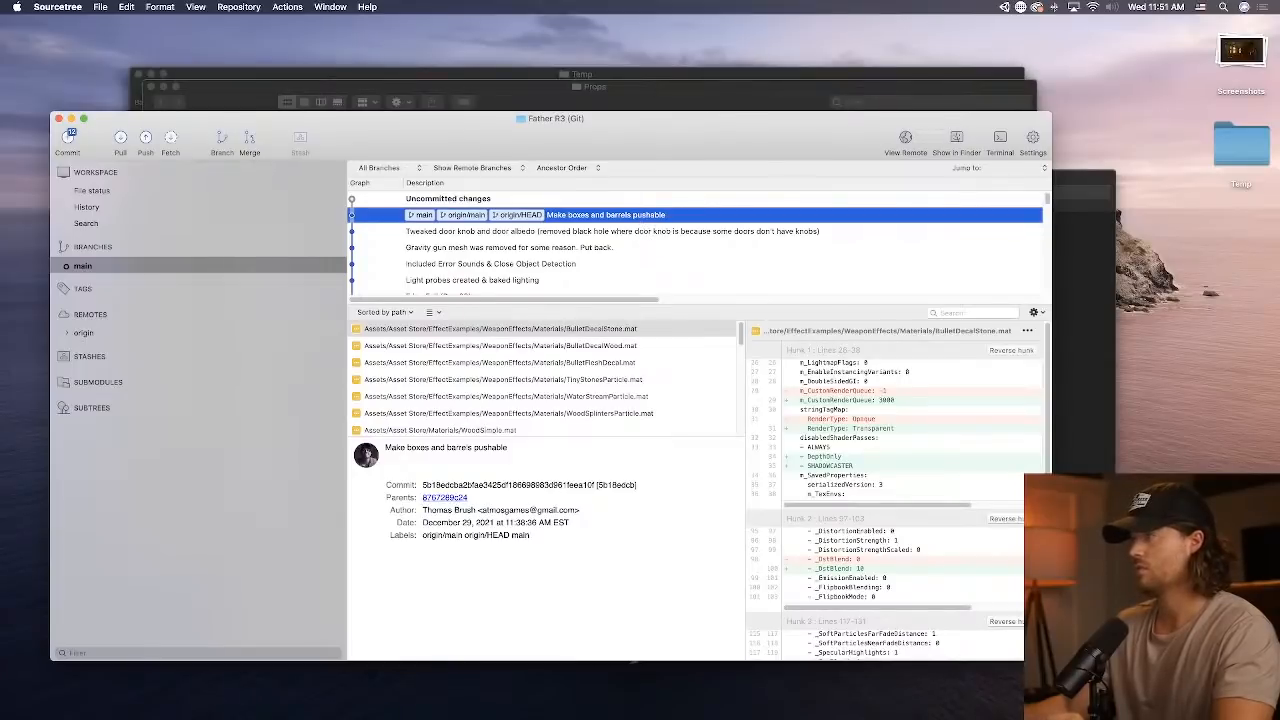
Bring up Unity Hub, review the pending files in Sourcetree and return to the EdenFell_URP scene in Unity.
{"action": "mouse_move", "coordinate": [692, 695]}
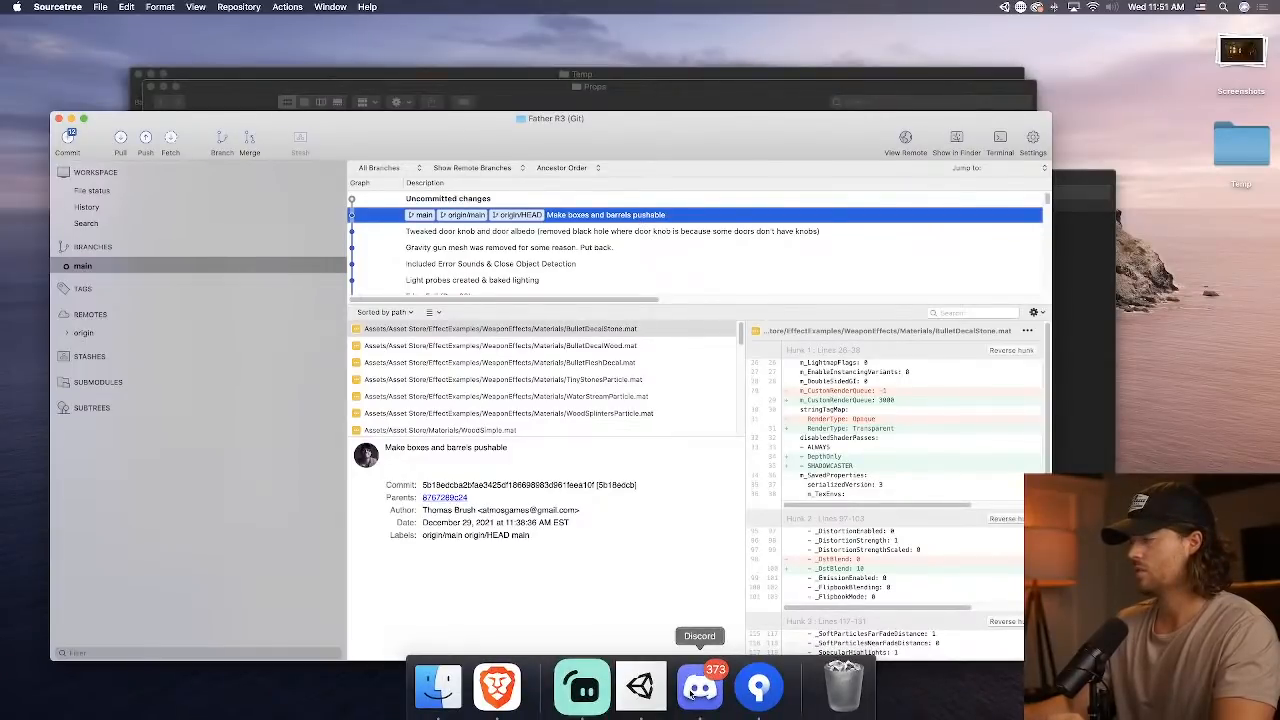
{"action": "left_click", "coordinate": [645, 689]}
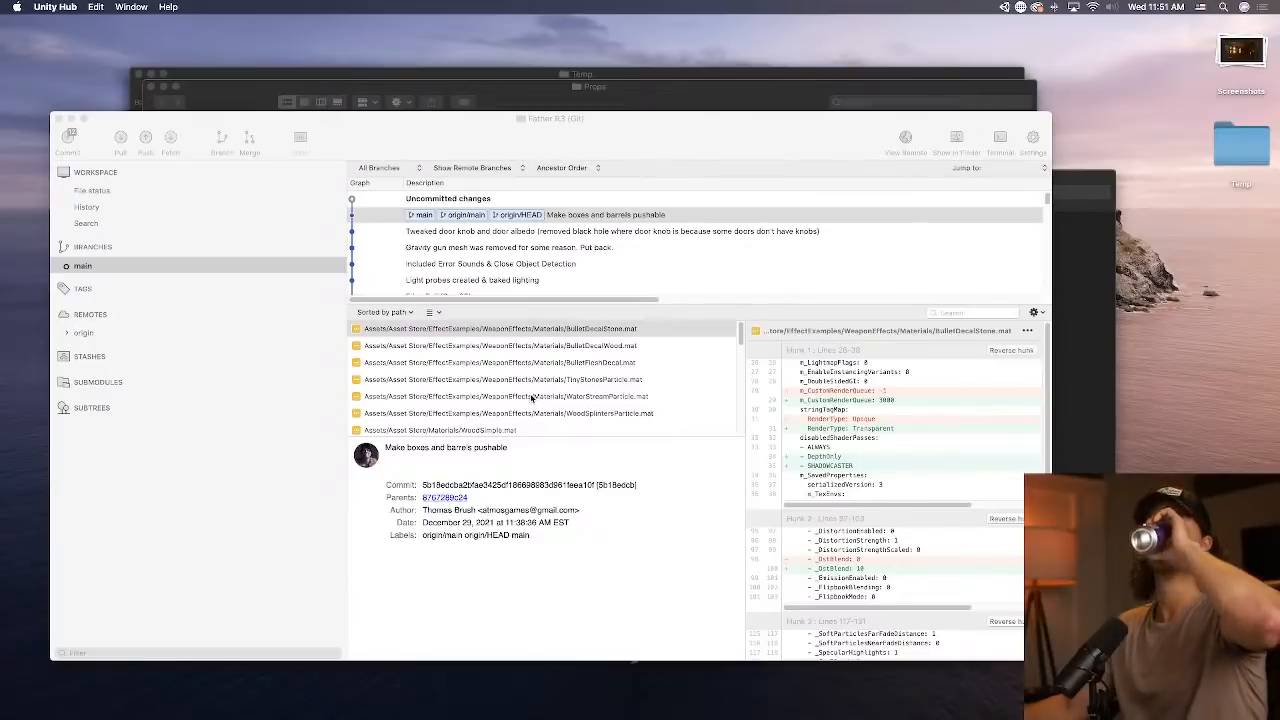
{"action": "left_click", "coordinate": [249, 196]}
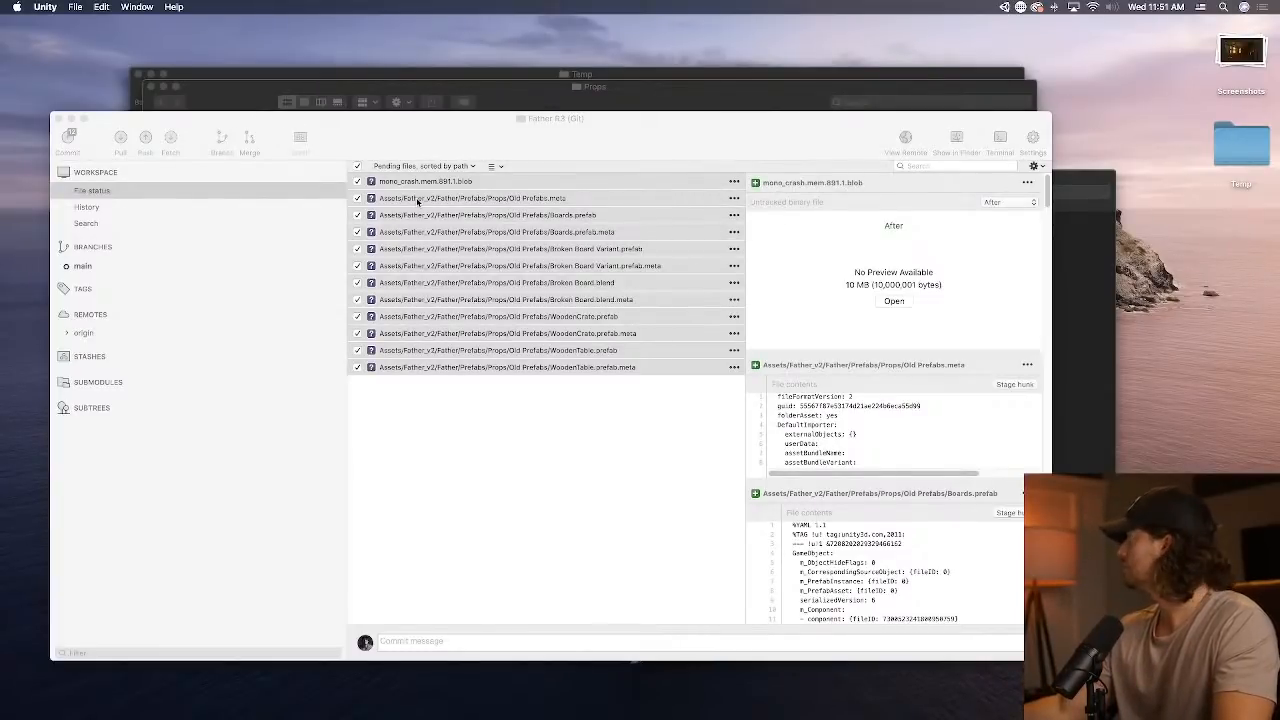
{"action": "key", "text": "ctrl+Up"}
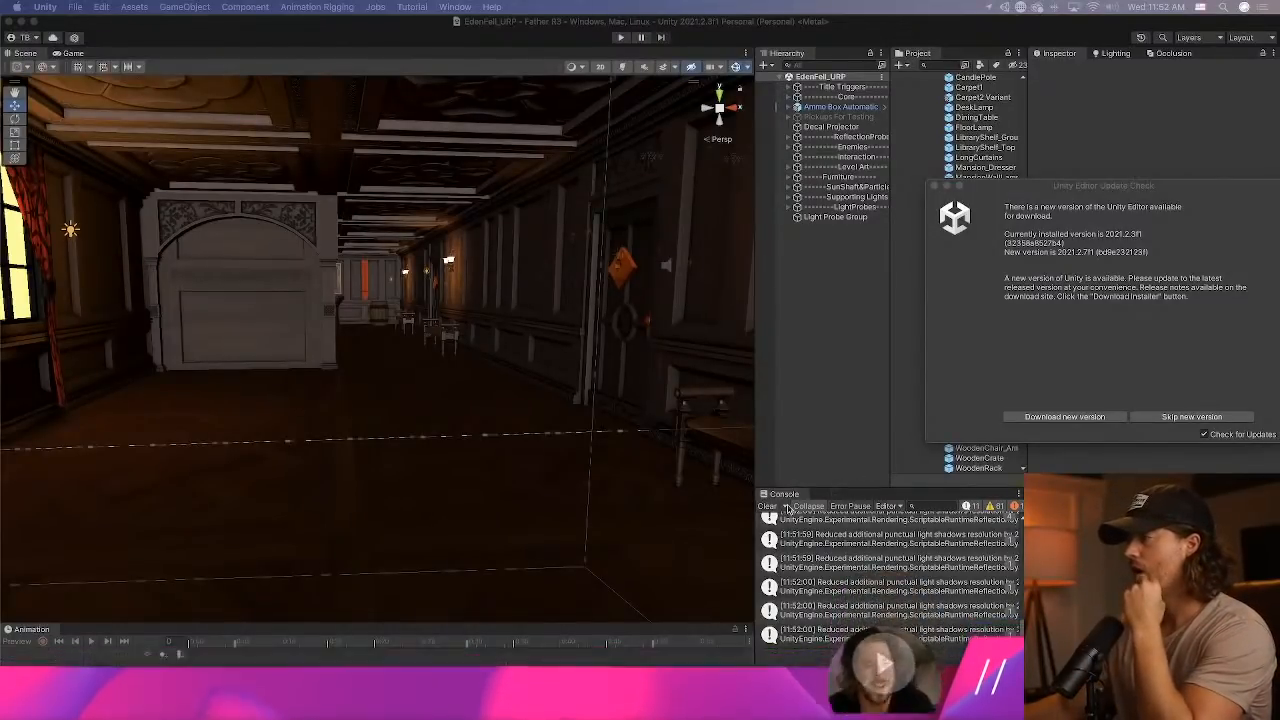
Clear the console and search the scene hierarchy for "box", inspect a Box019 object and clear the search.
{"action": "left_click", "coordinate": [770, 506]}
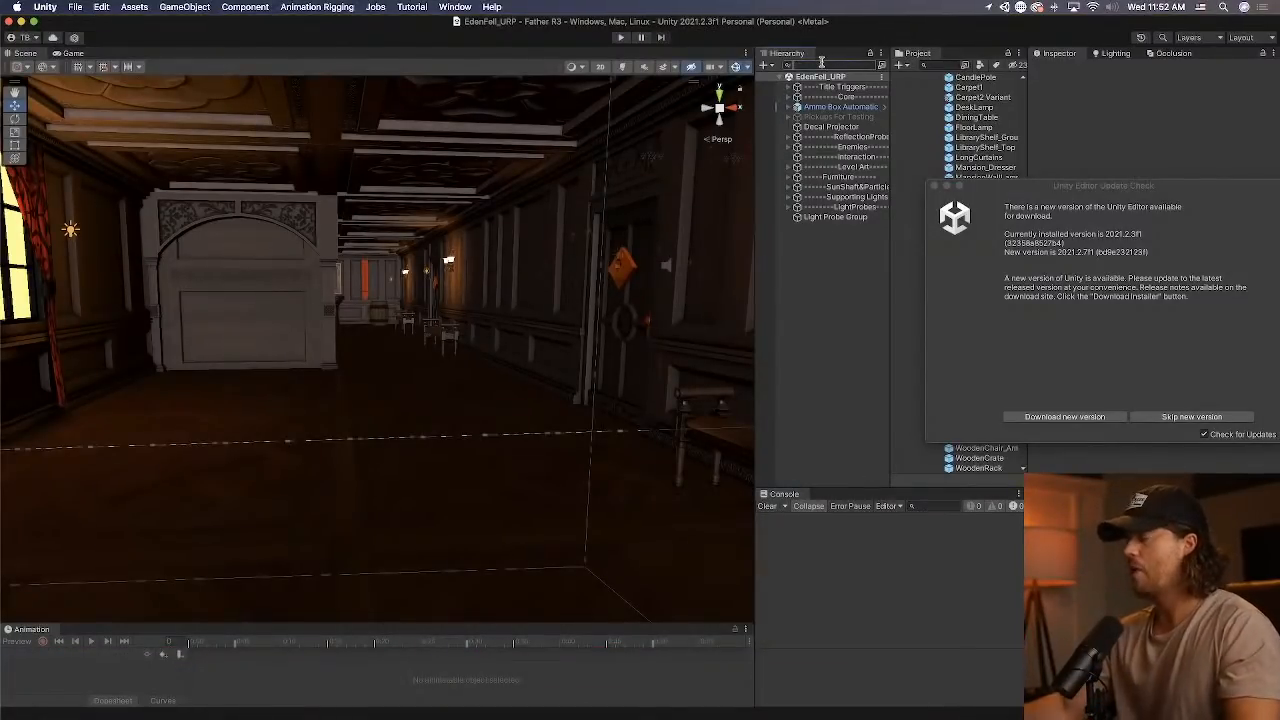
{"action": "left_click", "coordinate": [822, 65]}
{"action": "type", "text": "box"}
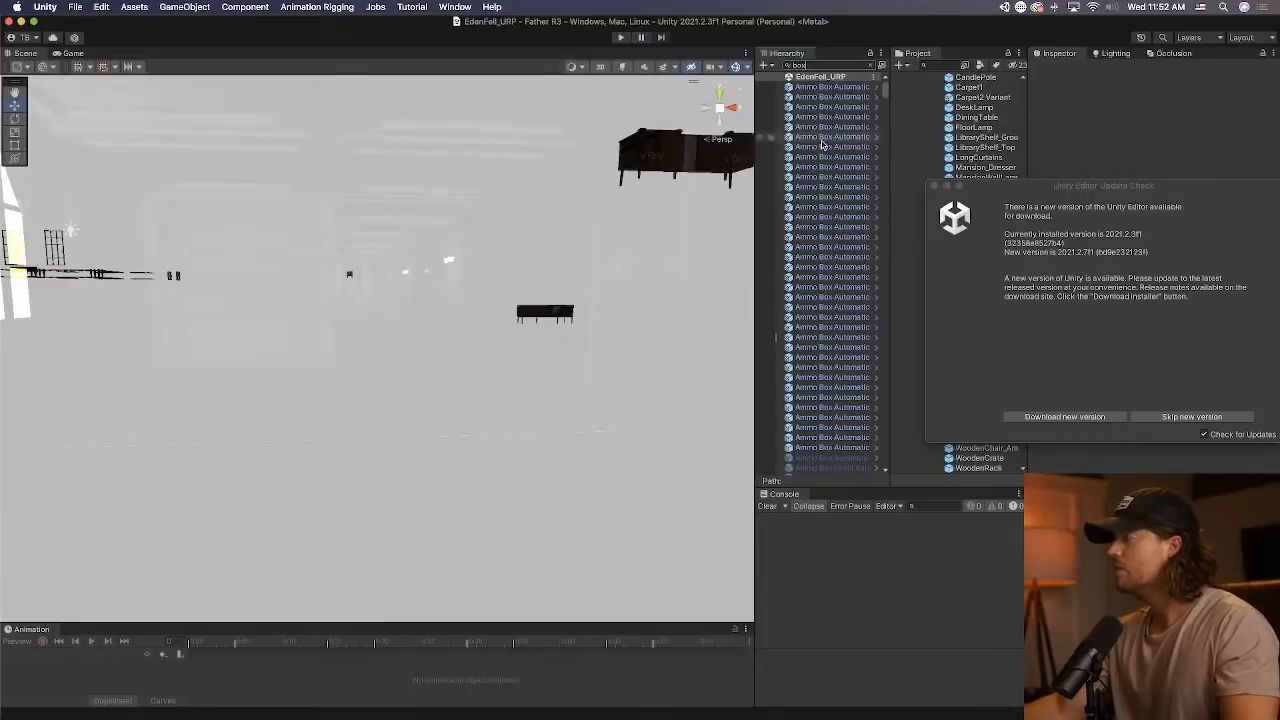
{"action": "scroll", "coordinate": [822, 146], "scroll_direction": "down", "scroll_amount": 10}
{"action": "left_click", "coordinate": [828, 221]}
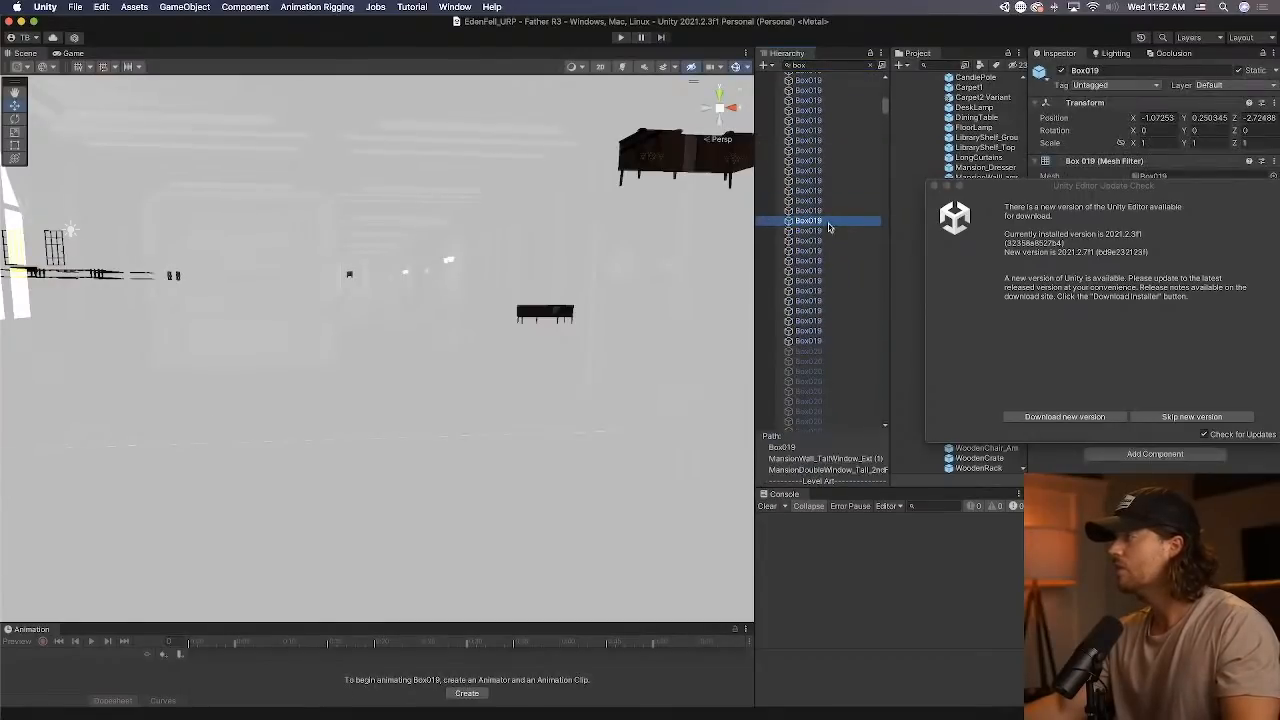
{"action": "left_click", "coordinate": [870, 65]}
Select the open-topped wooden crate on the castle hall's red carpet and close the Unity Editor update notice.
{"action": "mouse_move", "coordinate": [594, 290]}
{"action": "right_mouse_down"}
{"action": "mouse_move", "coordinate": [499, 252]}
{"action": "mouse_move", "coordinate": [580, 262]}
{"action": "mouse_move", "coordinate": [607, 221]}
{"action": "mouse_move", "coordinate": [457, 181]}
{"action": "mouse_move", "coordinate": [986, 289]}
{"action": "mouse_move", "coordinate": [1120, 271]}
{"action": "mouse_move", "coordinate": [1103, 286]}
{"action": "mouse_move", "coordinate": [543, 291]}
{"action": "mouse_move", "coordinate": [1085, 284]}
{"action": "right_mouse_up"}
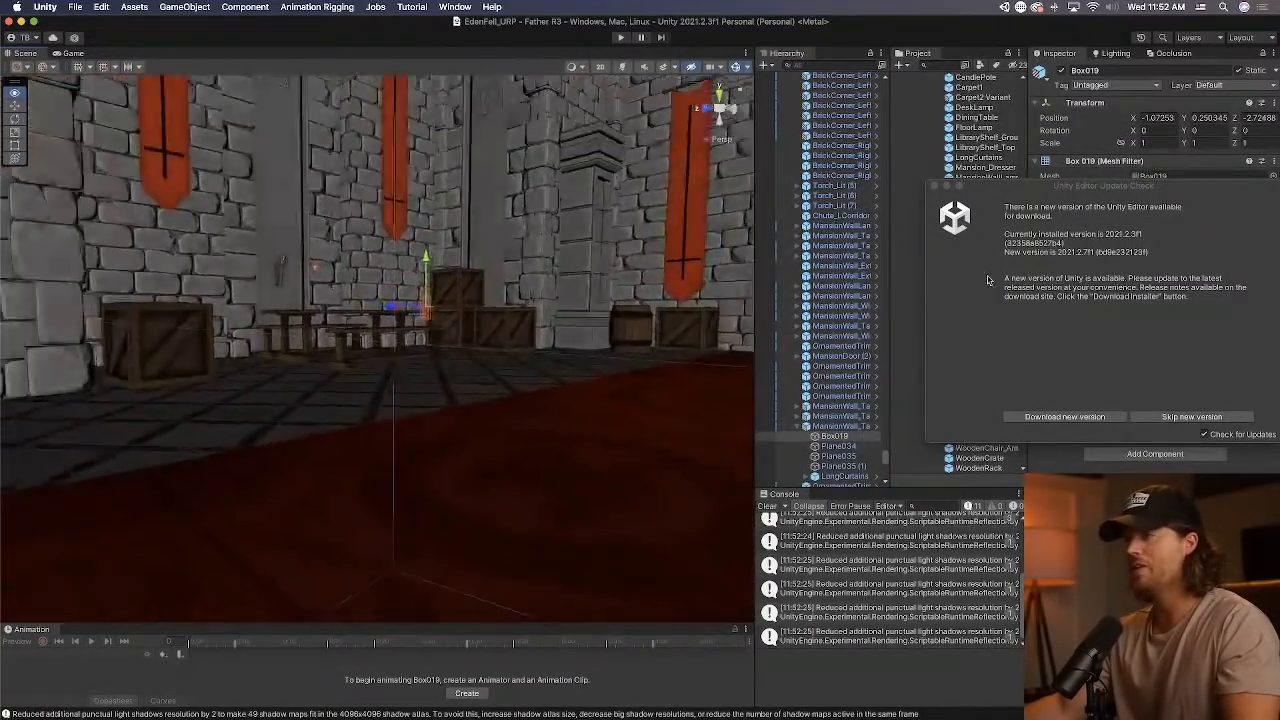
{"action": "right_click_drag", "start_coordinate": [981, 279], "coordinate": [353, 304]}
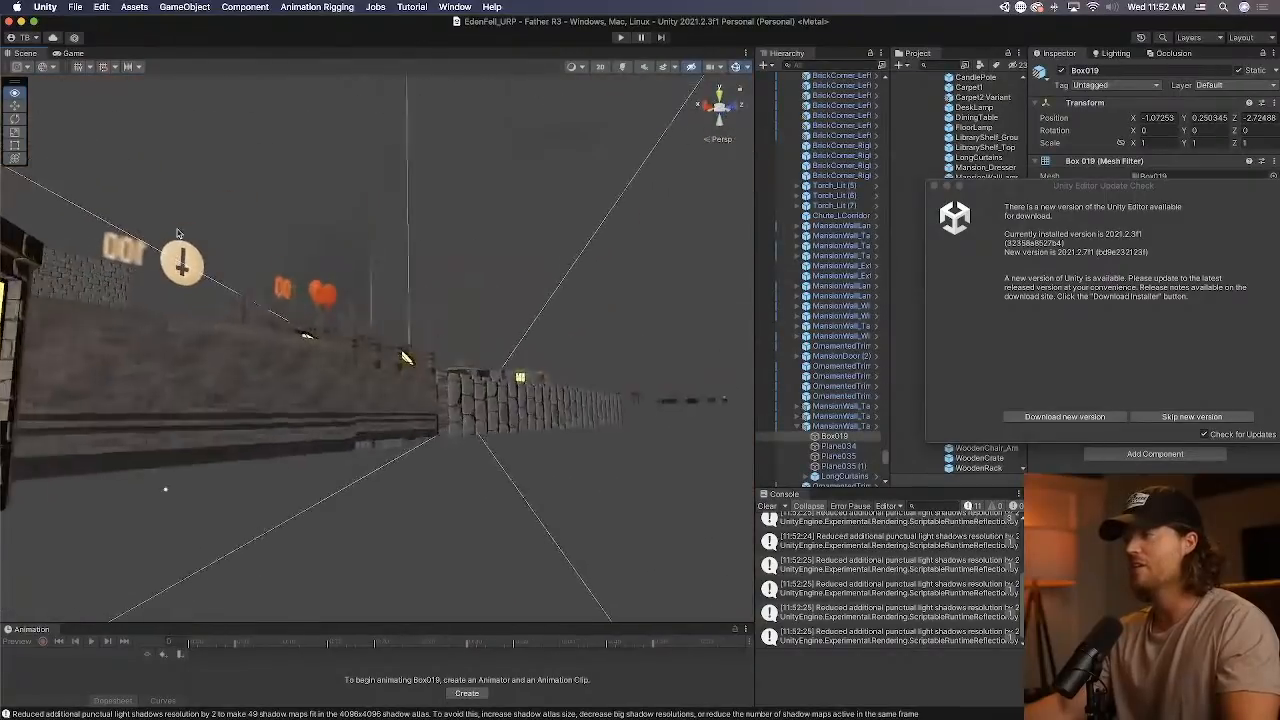
{"action": "right_click_drag", "start_coordinate": [177, 233], "coordinate": [294, 352]}
{"action": "left_click", "coordinate": [294, 352]}
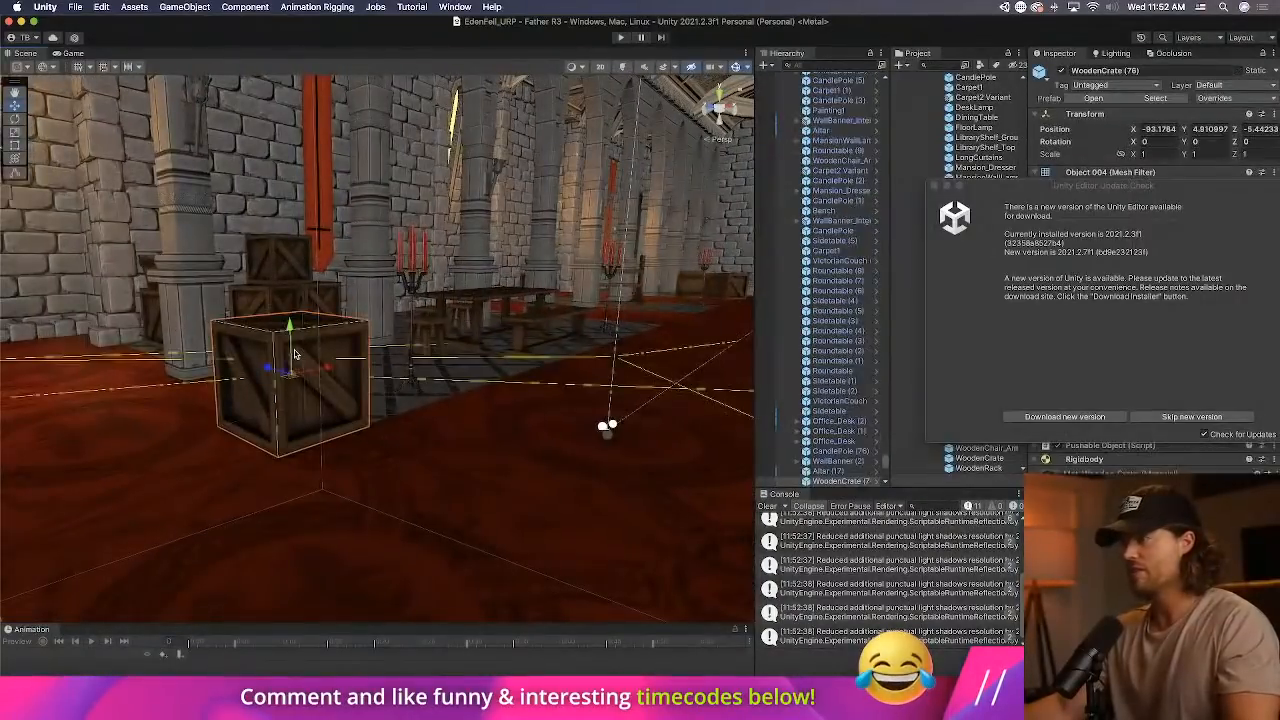
{"action": "left_click", "coordinate": [934, 187]}
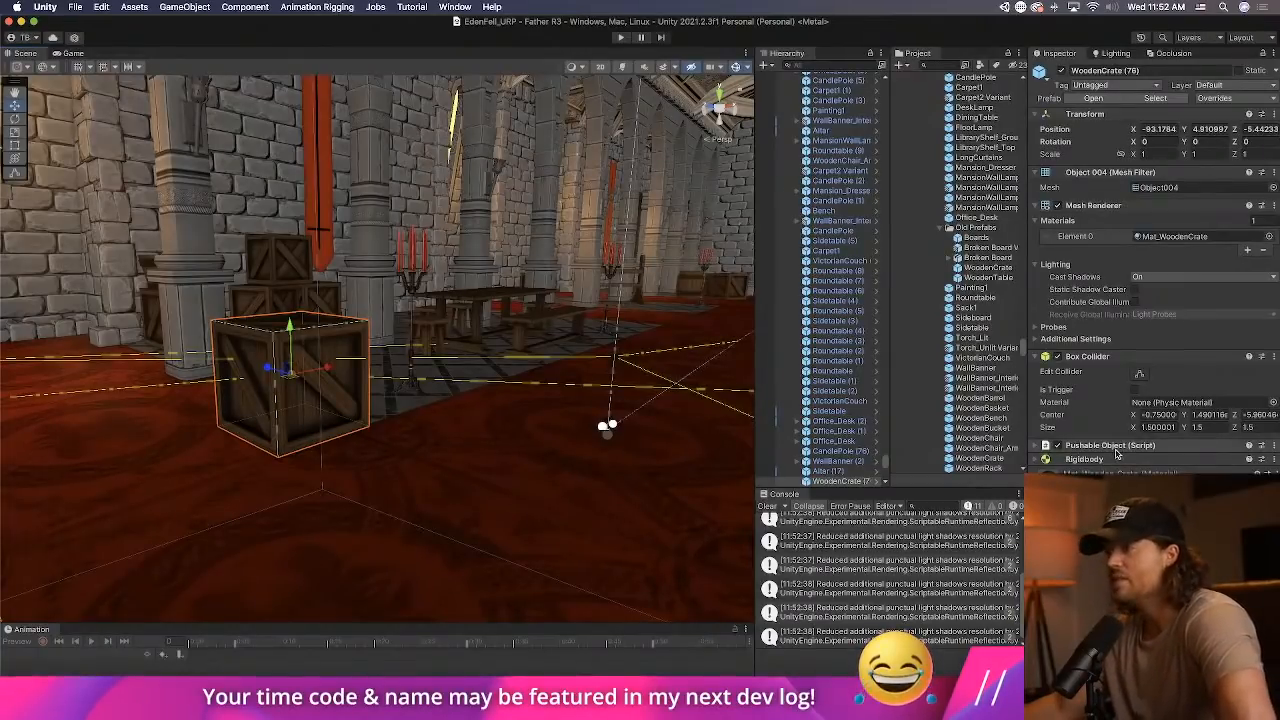
Set the tool handle position to Pivot and open the selected crate's WoodenCrate prefab in context.
{"action": "left_click", "coordinate": [22, 69]}
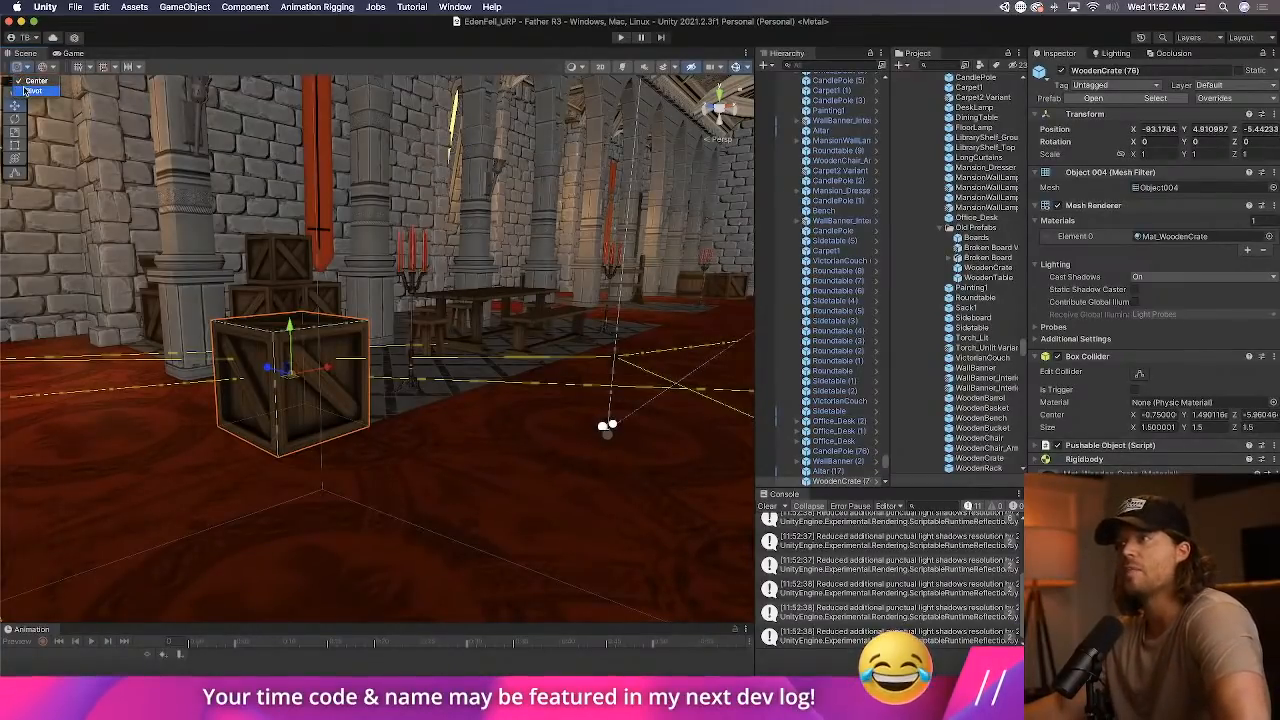
{"action": "left_click", "coordinate": [25, 91]}
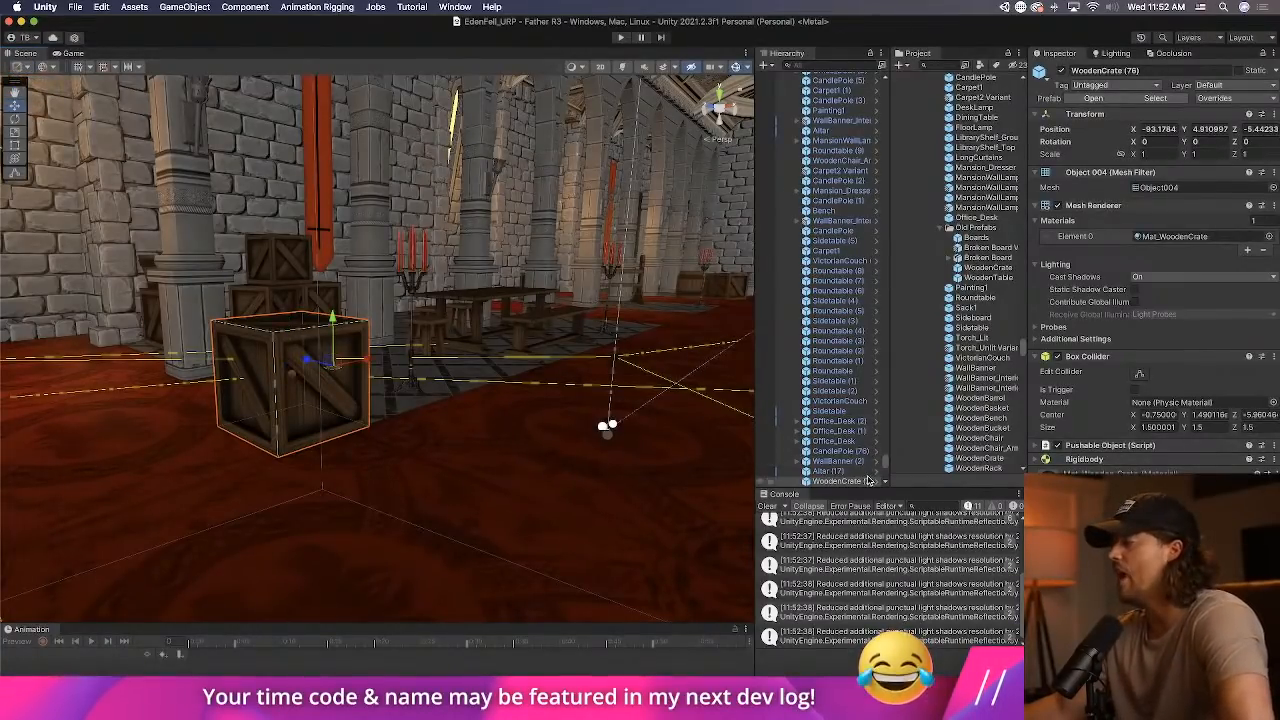
{"action": "left_click", "coordinate": [875, 481]}
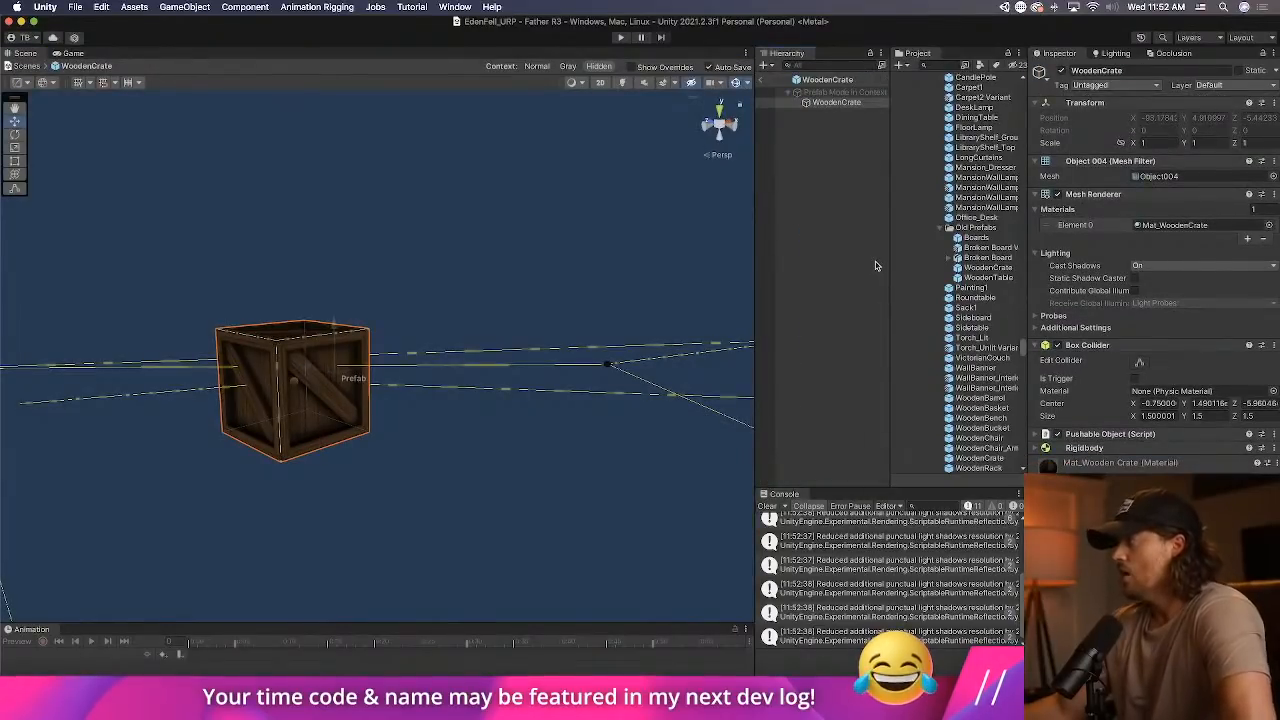
Locate the crate's Object004 mesh asset in the project and inspect its details.
{"action": "left_click", "coordinate": [1150, 176]}
{"action": "scroll", "coordinate": [1010, 178], "scroll_direction": "up", "scroll_amount": 3}
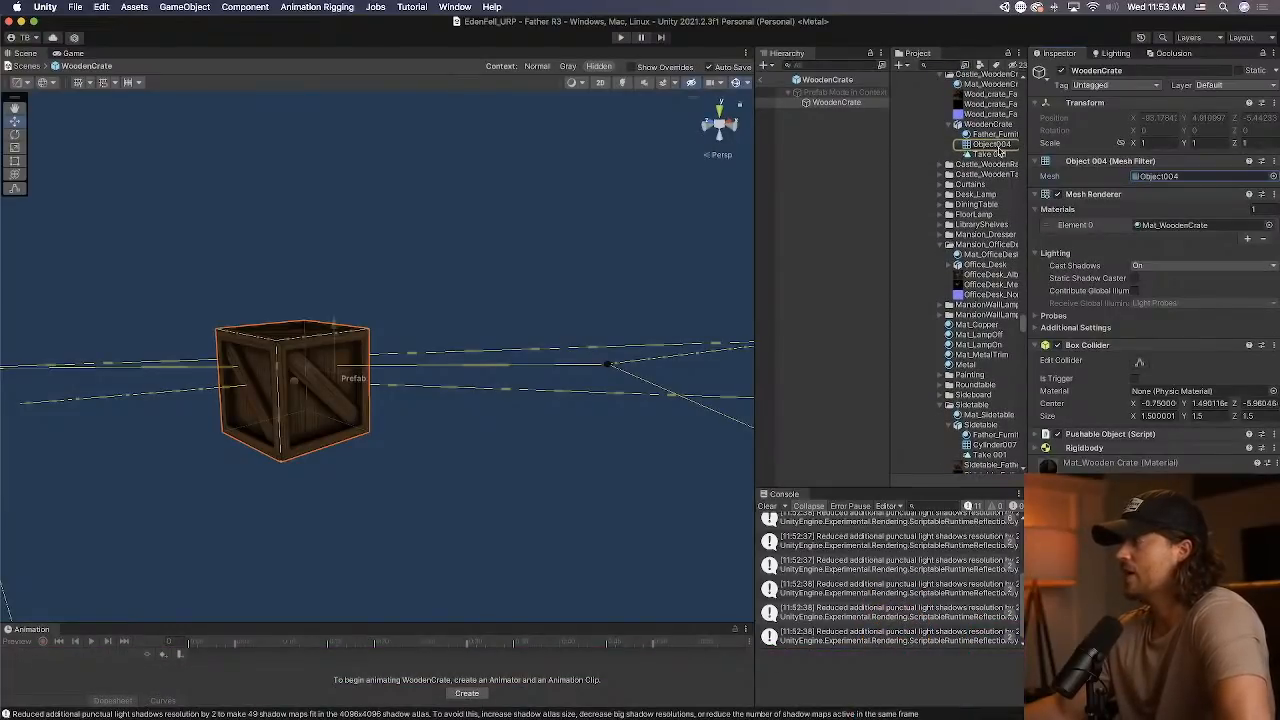
{"action": "left_click", "coordinate": [997, 146]}
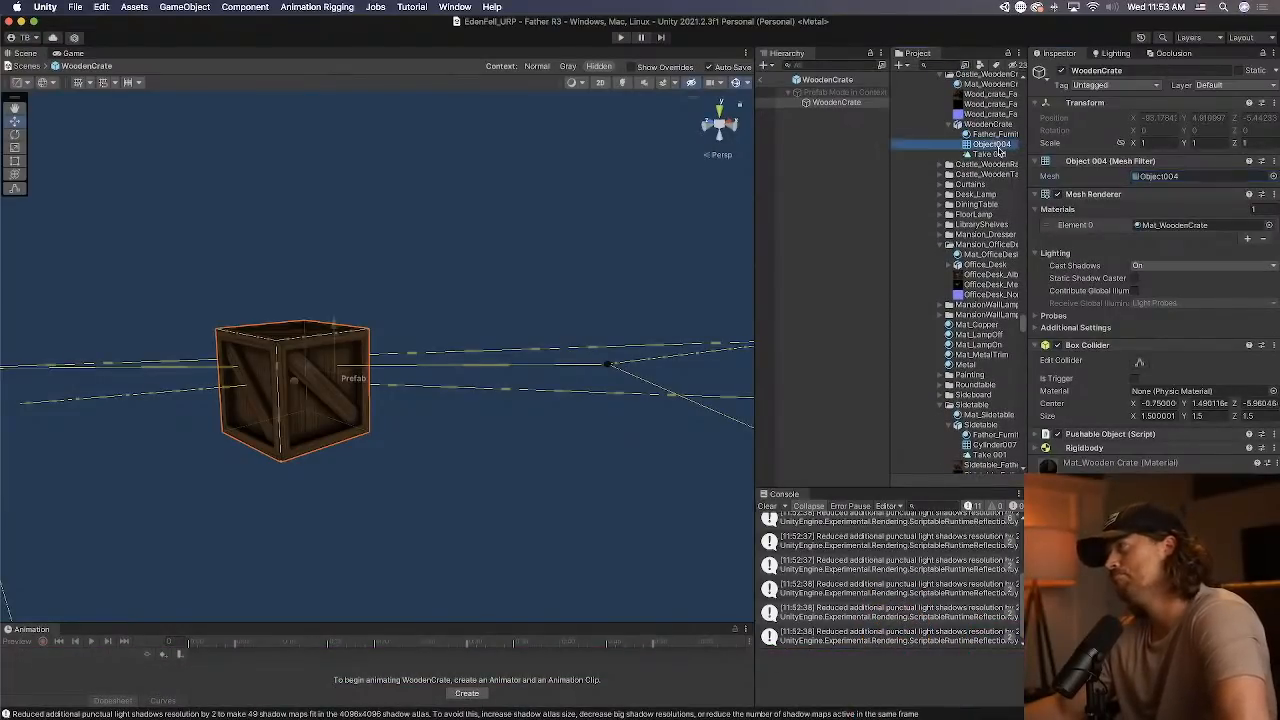
Nest a copy of WoodenCrate under the prefab root and remove the copy's Mesh Renderer and Box Collider.
{"action": "left_click", "coordinate": [840, 103]}
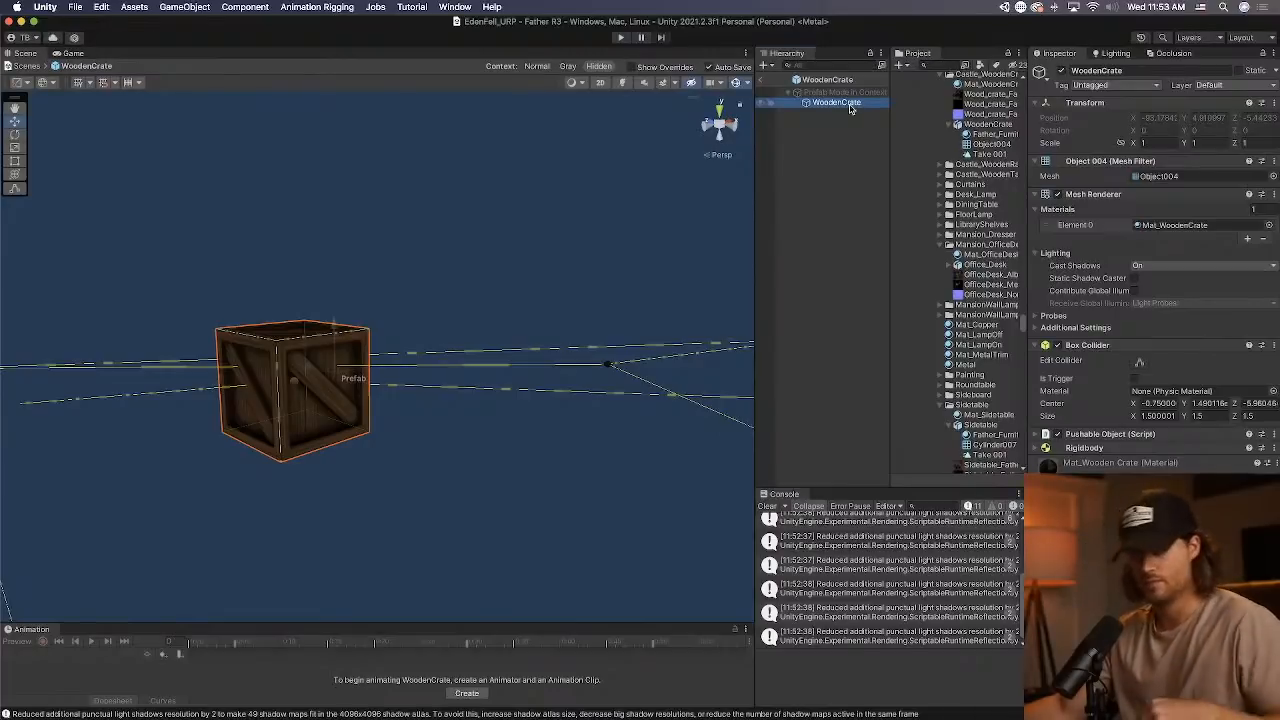
{"action": "left_click", "coordinate": [850, 112]}
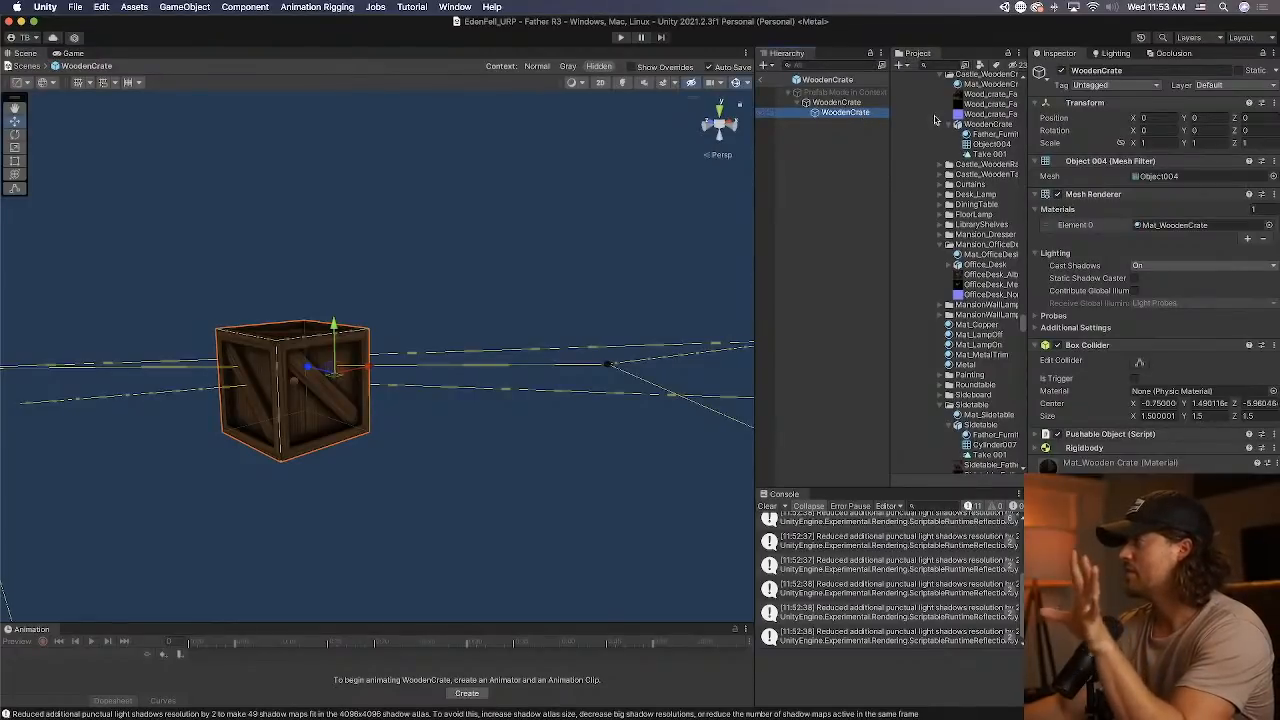
{"action": "right_click", "coordinate": [1153, 196]}
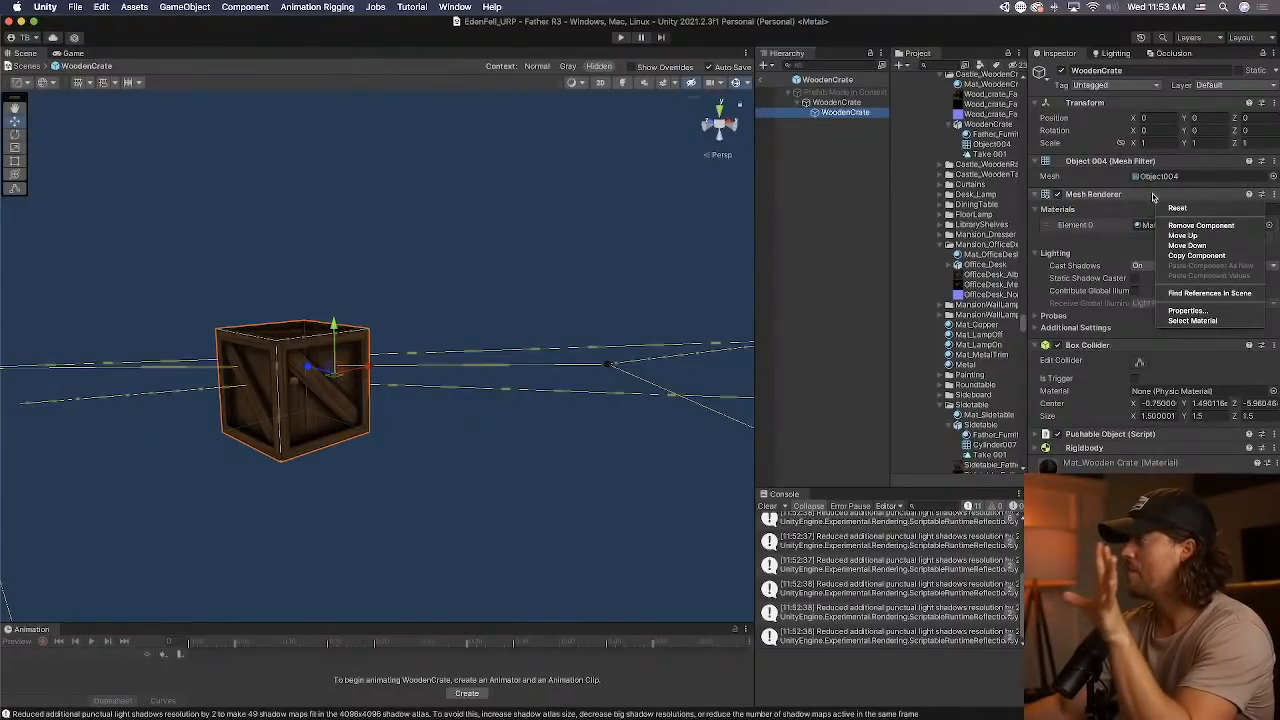
{"action": "left_click", "coordinate": [1195, 225]}
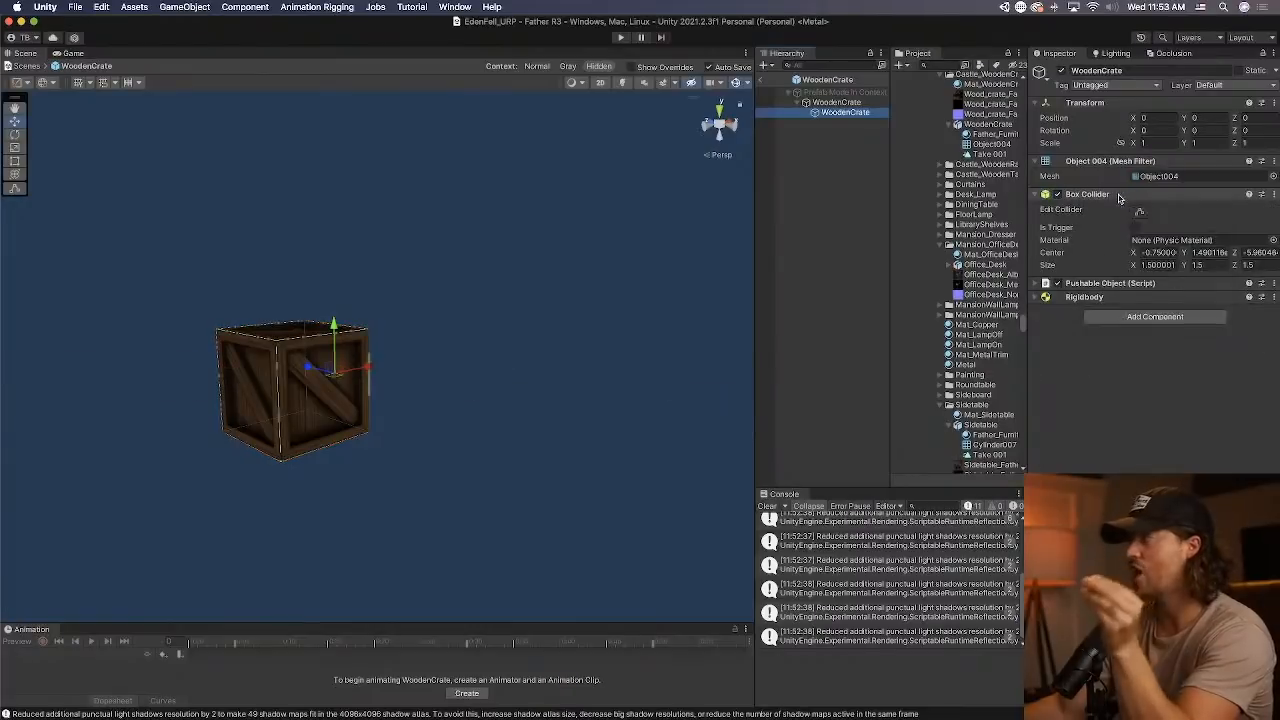
{"action": "right_click", "coordinate": [1122, 197]}
{"action": "left_click", "coordinate": [1166, 226]}
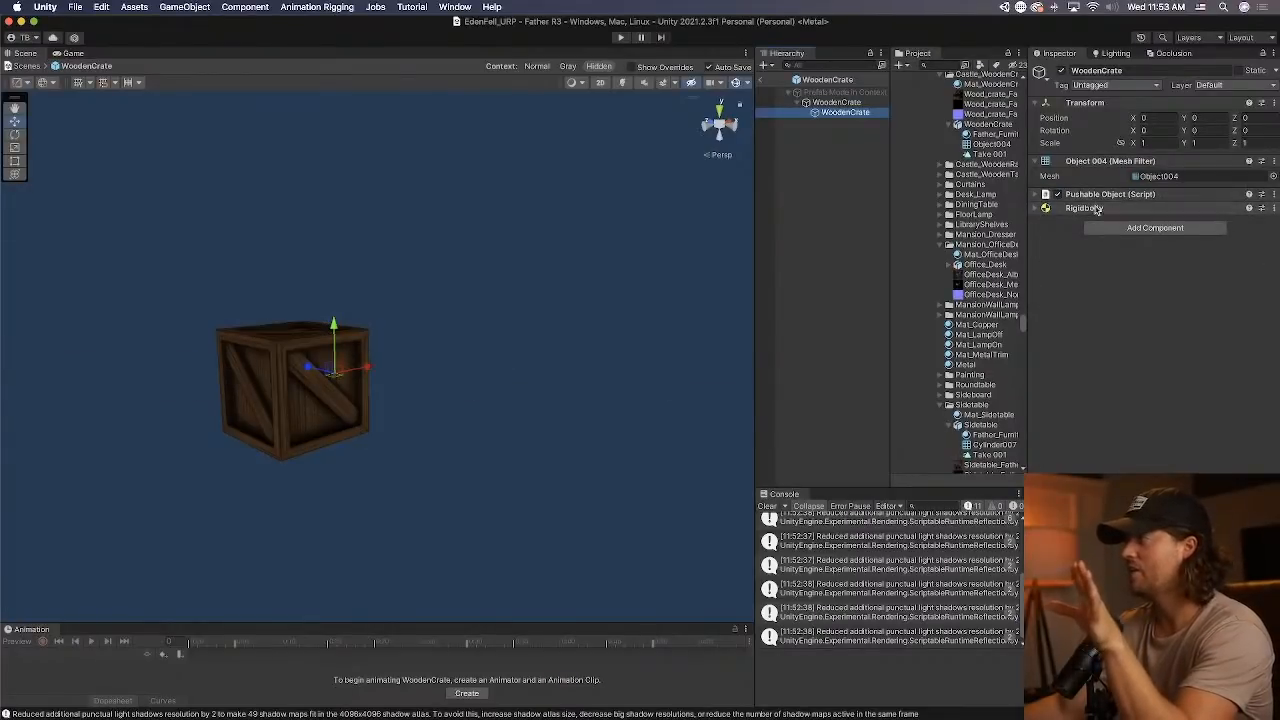
Reveal the WoodenCrate model file in Finder and open the Downloads folder in a new tab.
{"action": "right_click", "coordinate": [983, 126]}
{"action": "left_click", "coordinate": [1035, 146]}
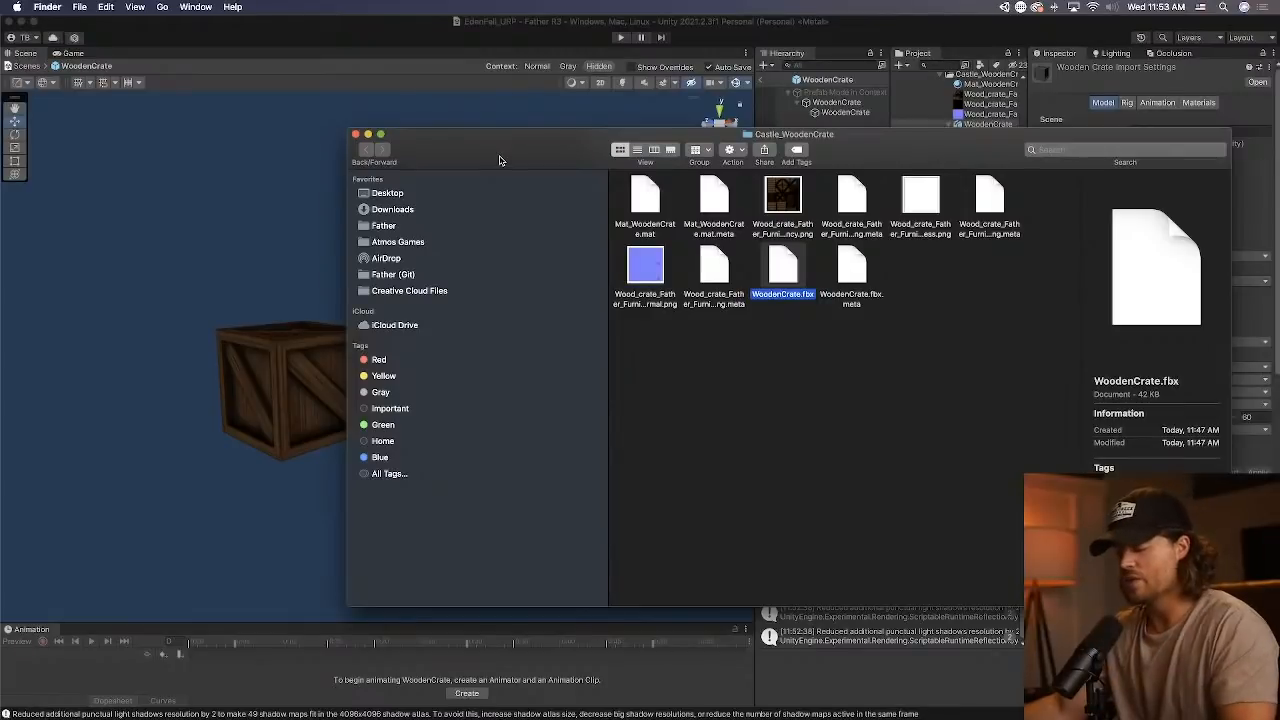
{"action": "key", "text": "super+t"}
{"action": "left_click", "coordinate": [392, 225]}
Rename the WoodenCrate.fbx file in Downloads as WoodenCrate_centered.fbx.
{"action": "left_click", "coordinate": [693, 208]}
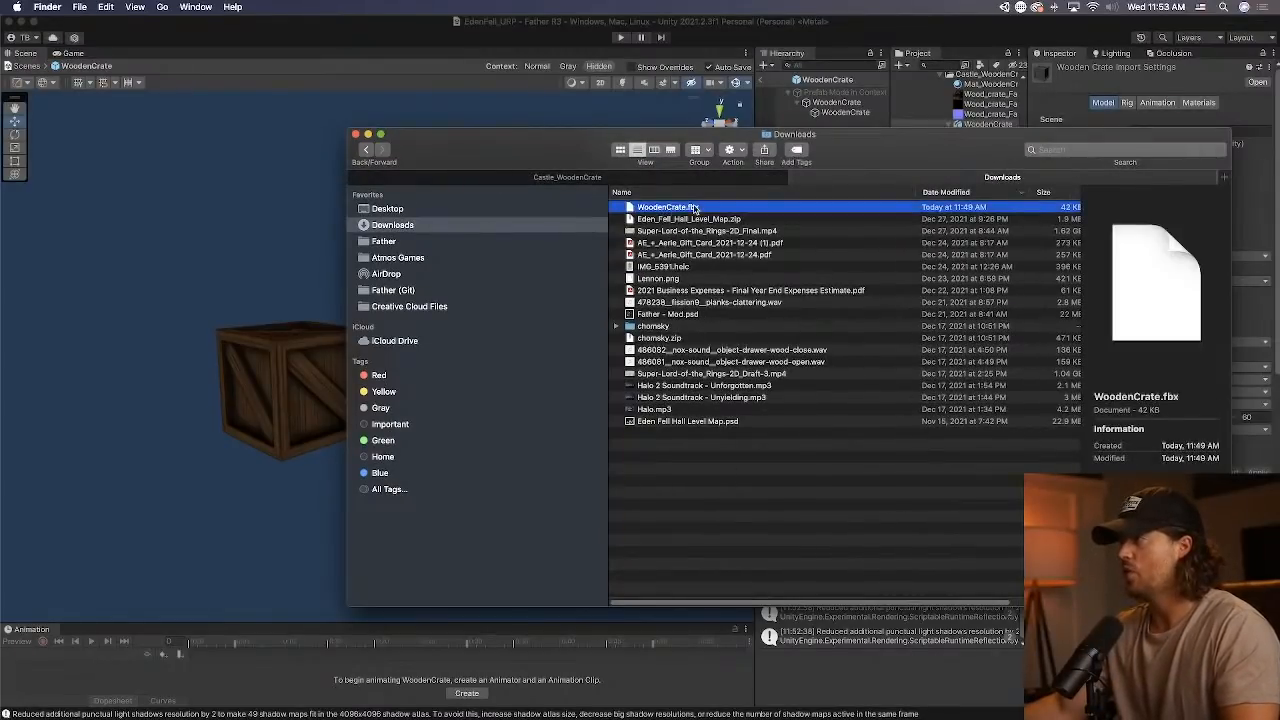
{"action": "key", "text": "Return"}
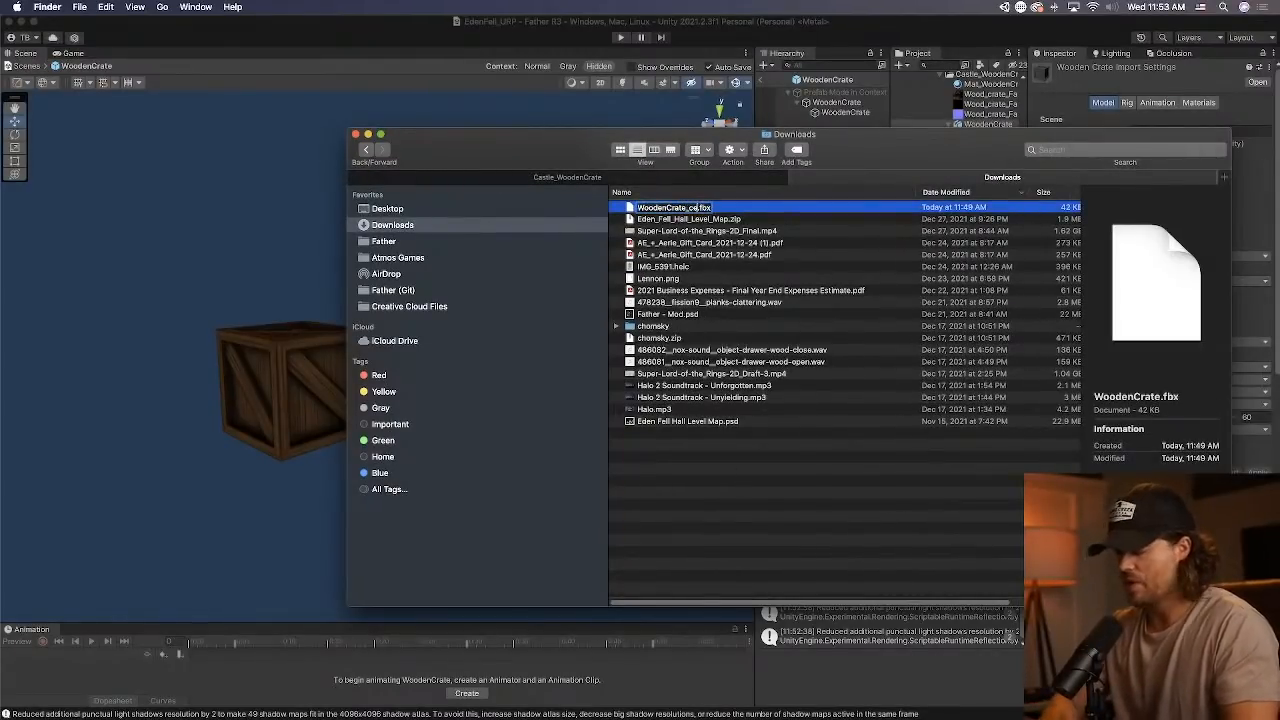
{"action": "type", "text": "_centered"}
{"action": "key", "text": "Return"}
Copy WoodenCrate_centered.fbx into the Castle_WoodenCrate folder and switch back to Unity.
{"action": "key", "text": "super+c"}
{"action": "left_click", "coordinate": [762, 178]}
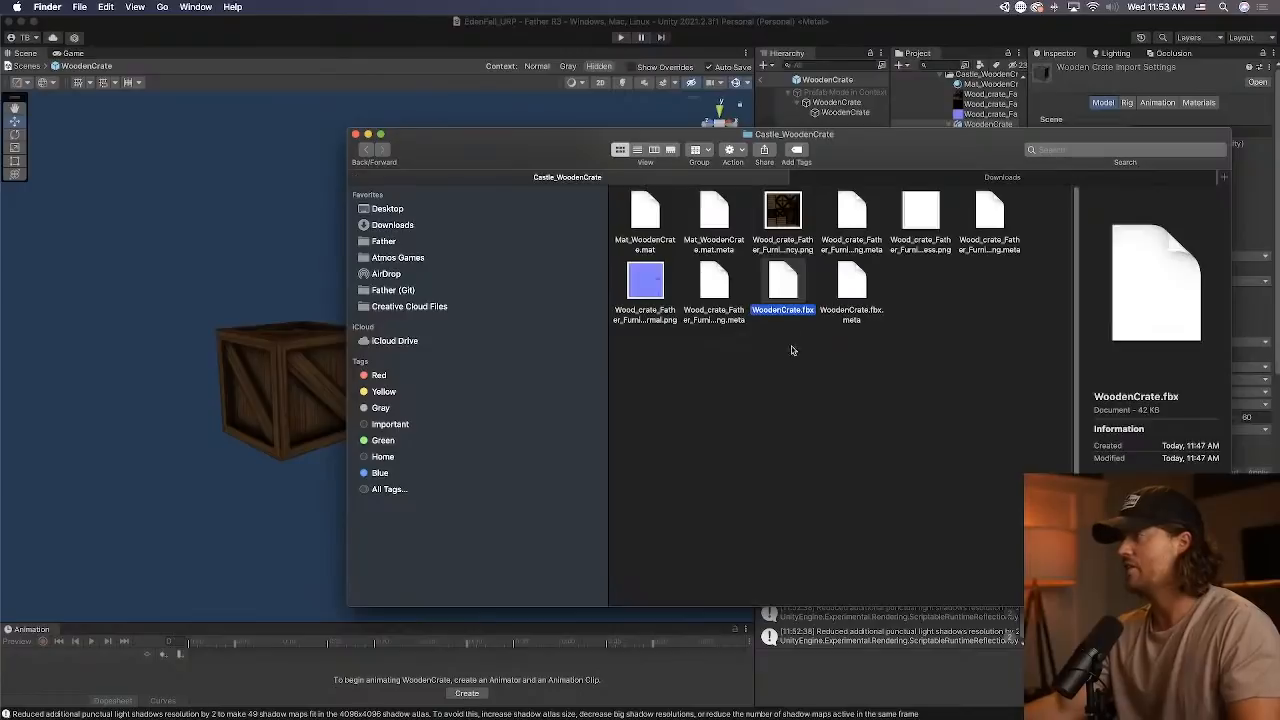
{"action": "left_click", "coordinate": [794, 355]}
{"action": "key", "text": "super+v"}
{"action": "left_click", "coordinate": [924, 96]}
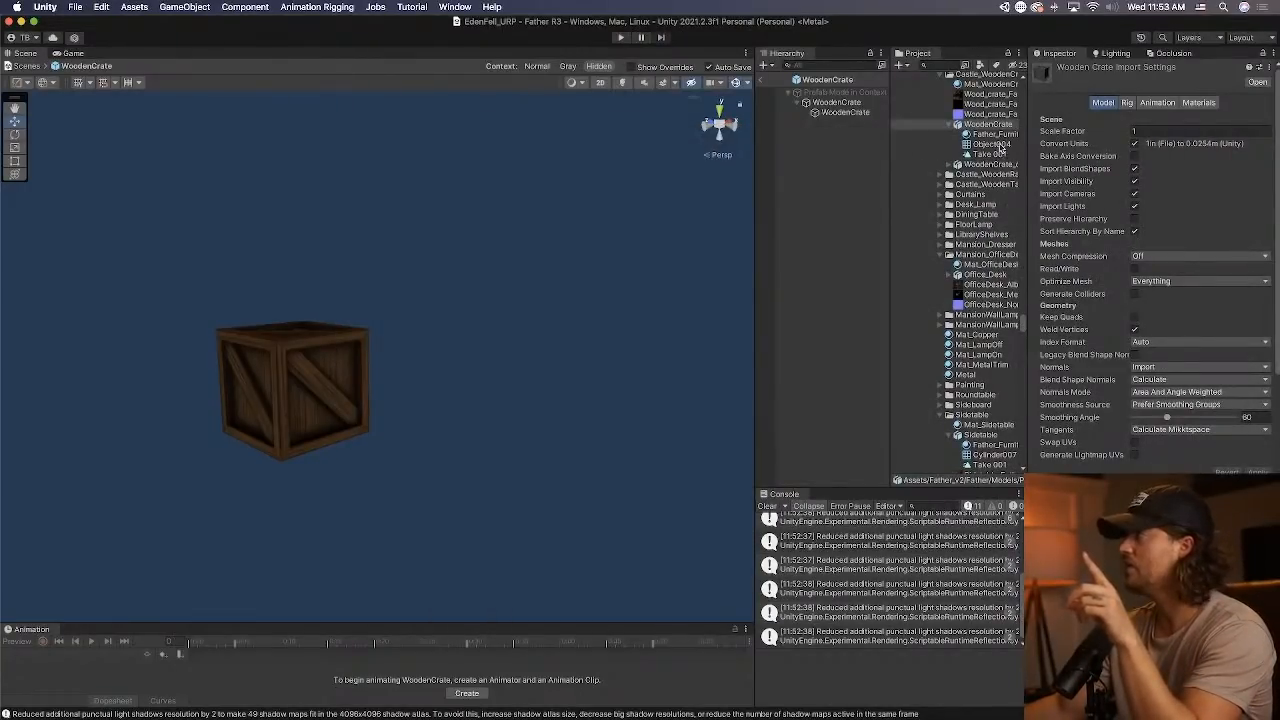
Add the WoodenCrate_centered model as a child of the WoodenCrate prefab root and set its position to 0, 0, 0.
{"action": "scroll", "coordinate": [1000, 147], "scroll_direction": "up", "scroll_amount": 2}
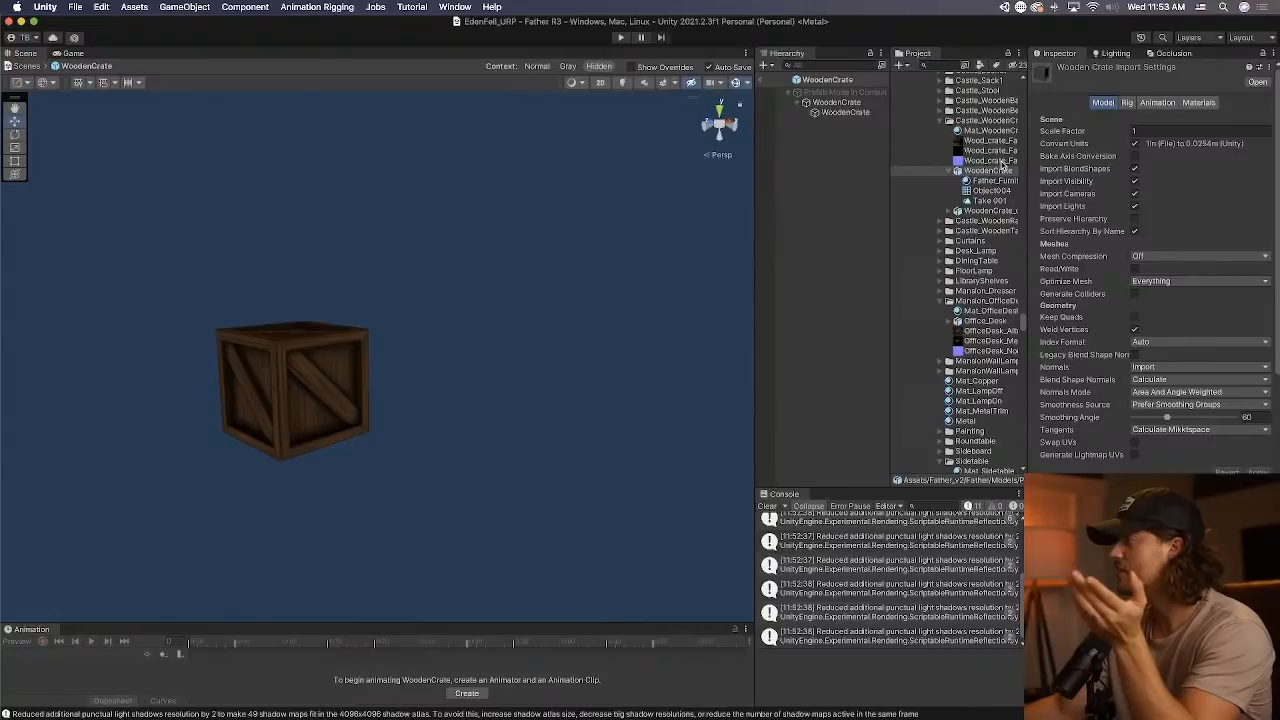
{"action": "left_click_drag", "start_coordinate": [963, 212], "coordinate": [861, 194]}
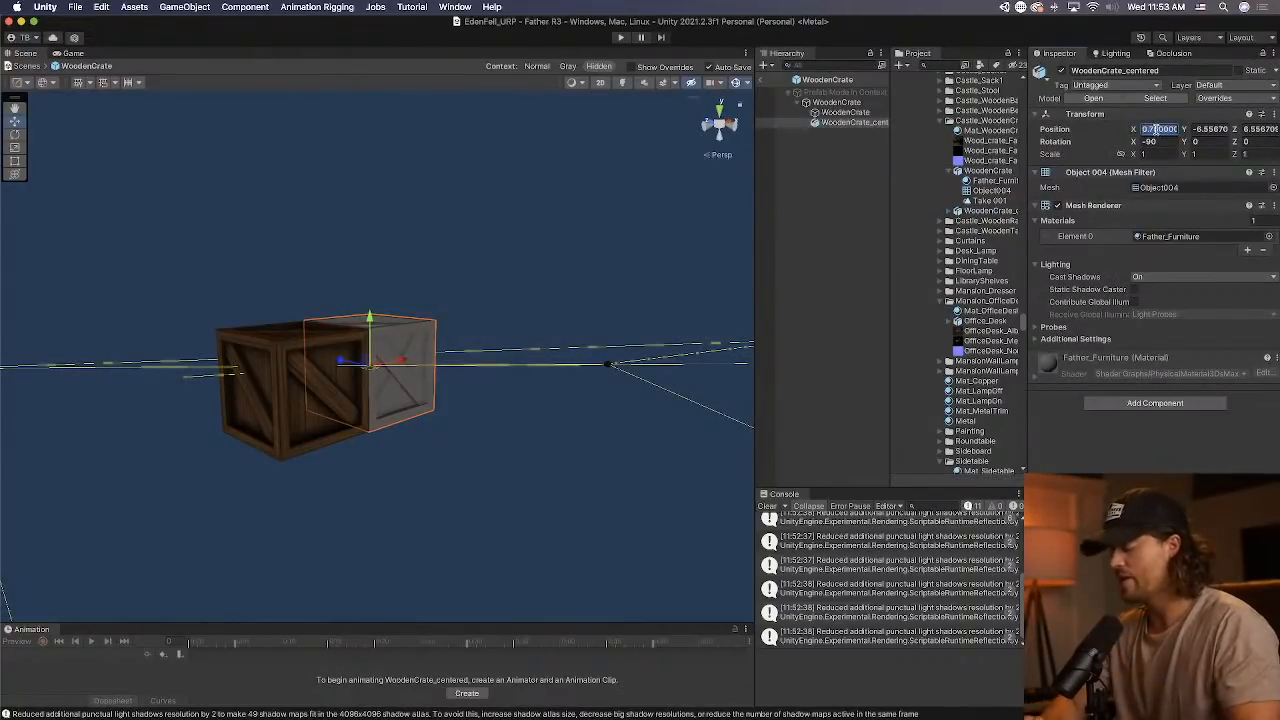
{"action": "type", "text": "0"}
{"action": "key", "text": "Tab"}
{"action": "type", "text": "0"}
{"action": "key", "text": "Tab"}
{"action": "type", "text": "0"}
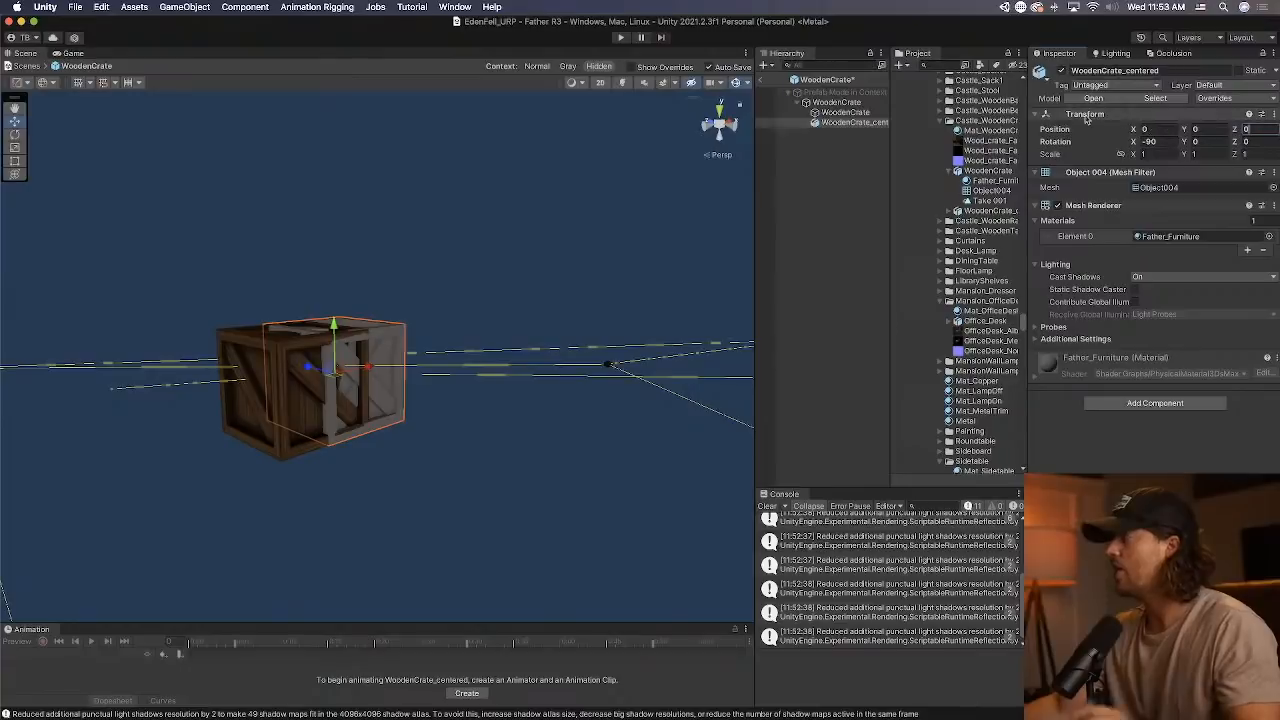
Compare the prefab root with its WoodenCrate_centered child and delete the other nested WoodenCrate copy.
{"action": "left_click", "coordinate": [863, 104]}
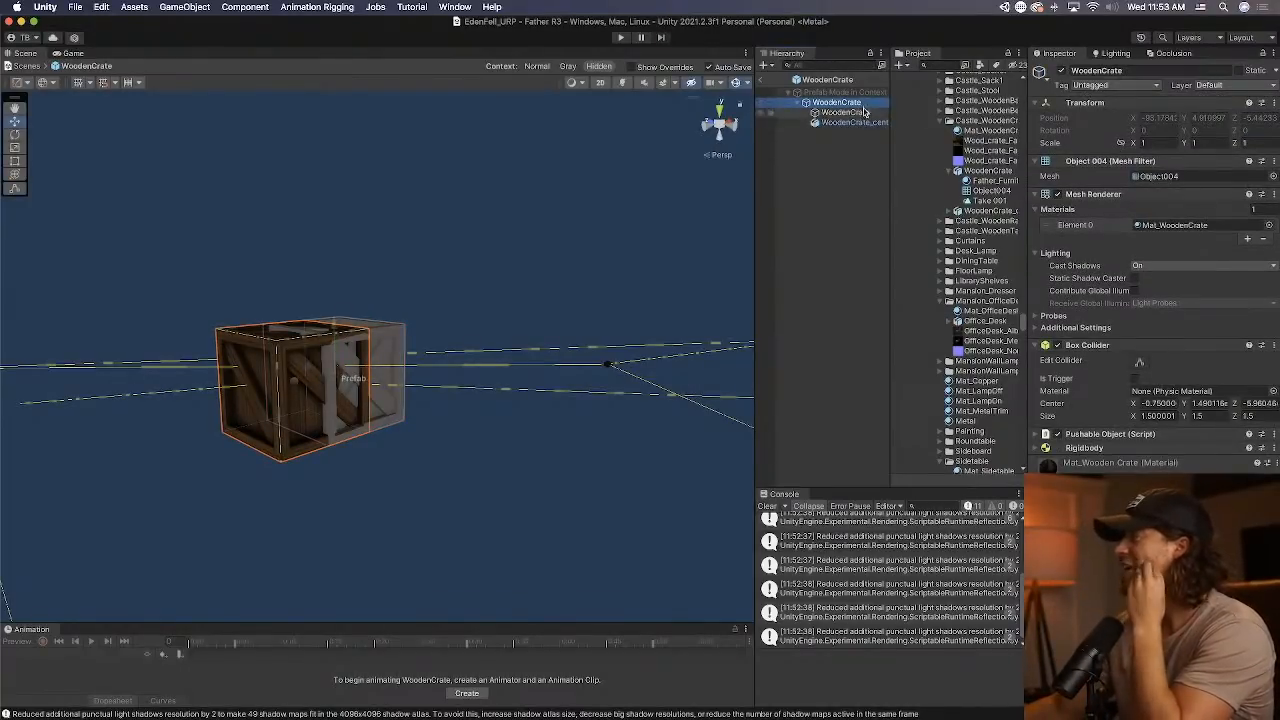
{"action": "left_click", "coordinate": [852, 122]}
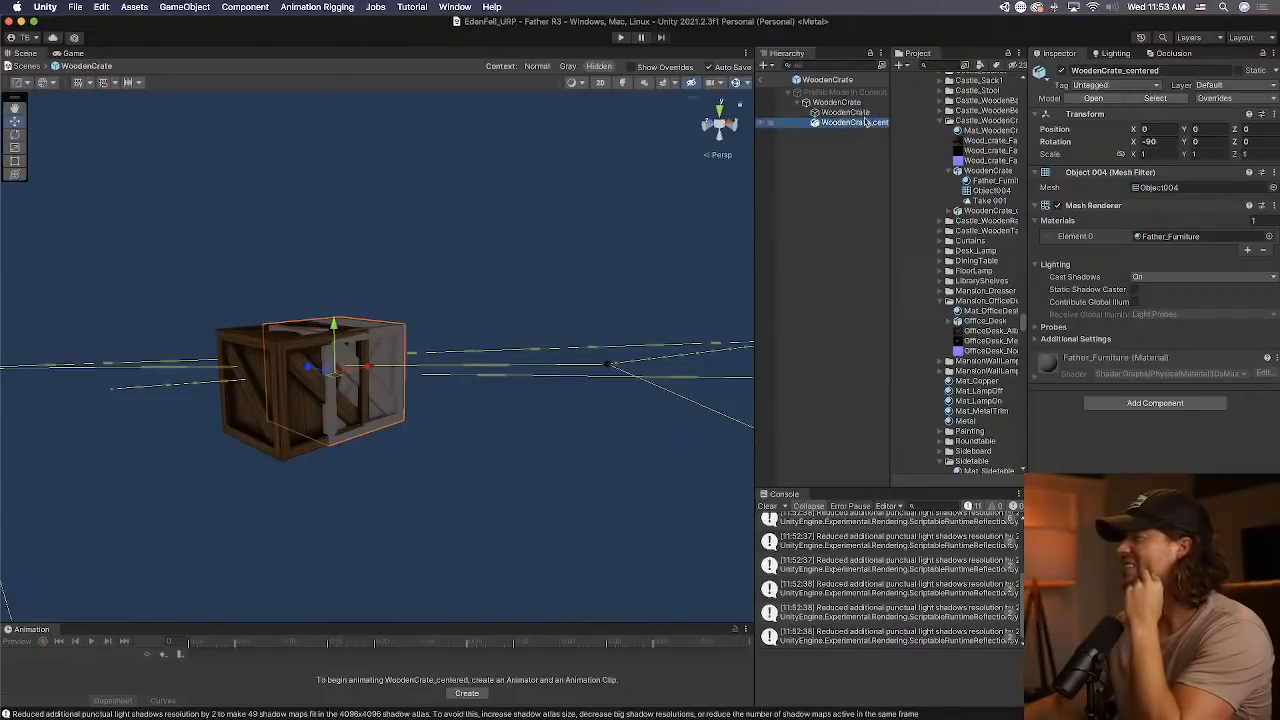
{"action": "left_click", "coordinate": [856, 104]}
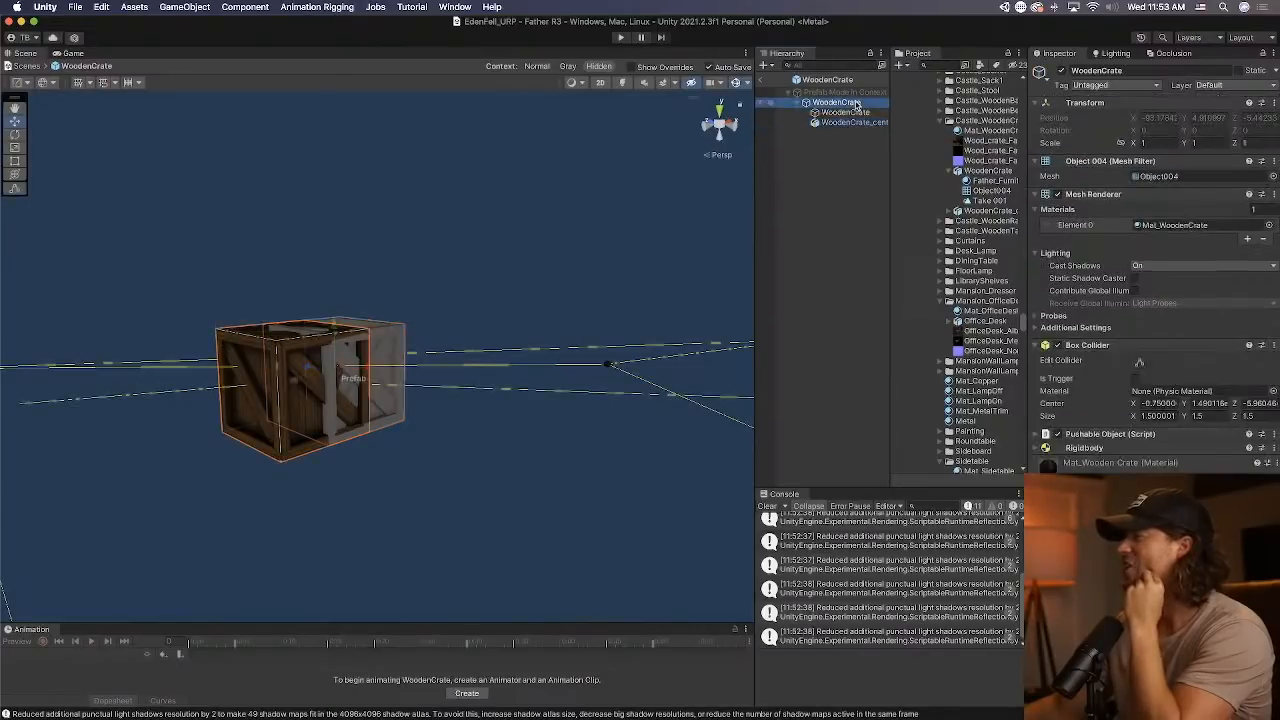
{"action": "left_click", "coordinate": [988, 211]}
{"action": "left_click", "coordinate": [836, 102]}
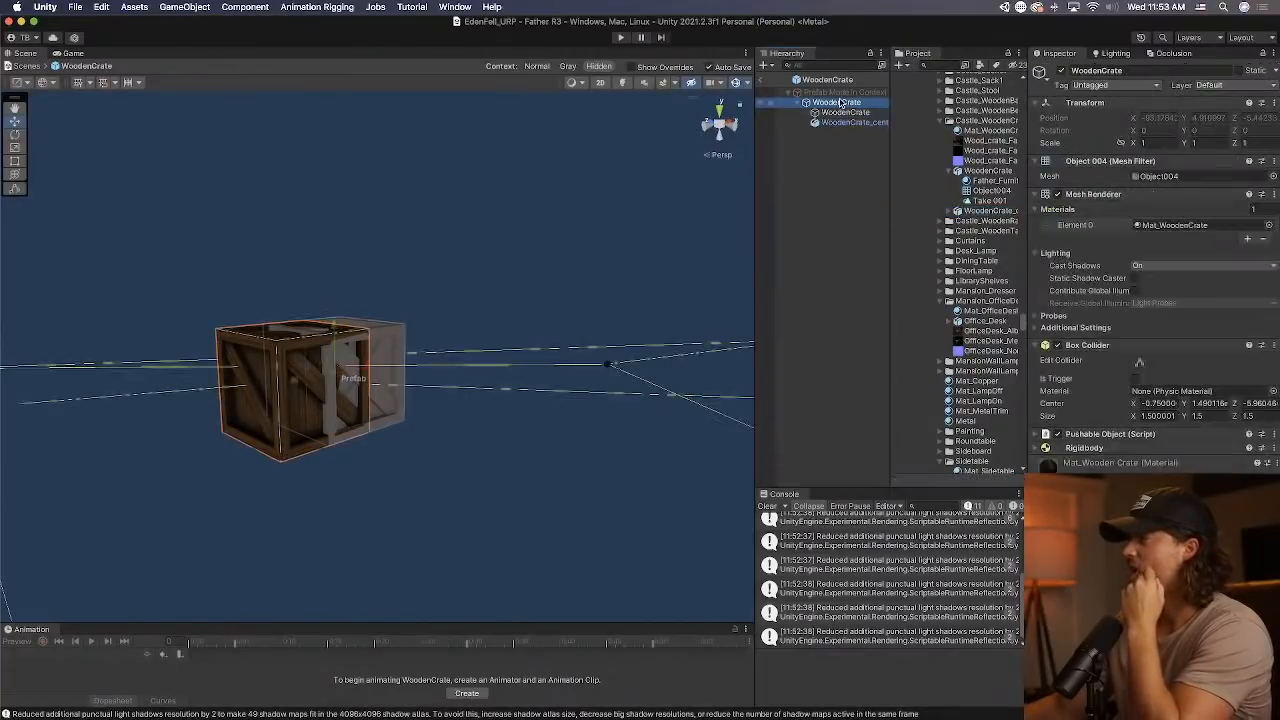
{"action": "left_click", "coordinate": [848, 112]}
{"action": "right_click", "coordinate": [850, 113]}
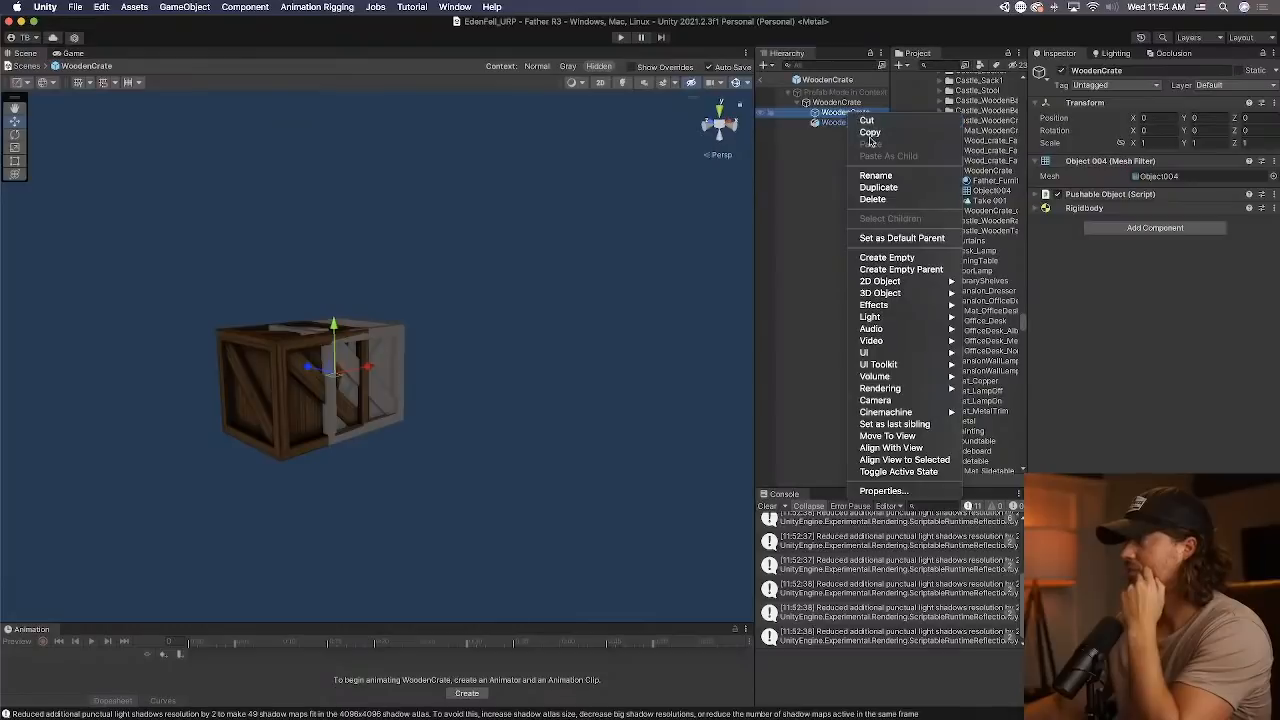
{"action": "left_click", "coordinate": [872, 199]}
{"action": "left_click", "coordinate": [848, 113]}
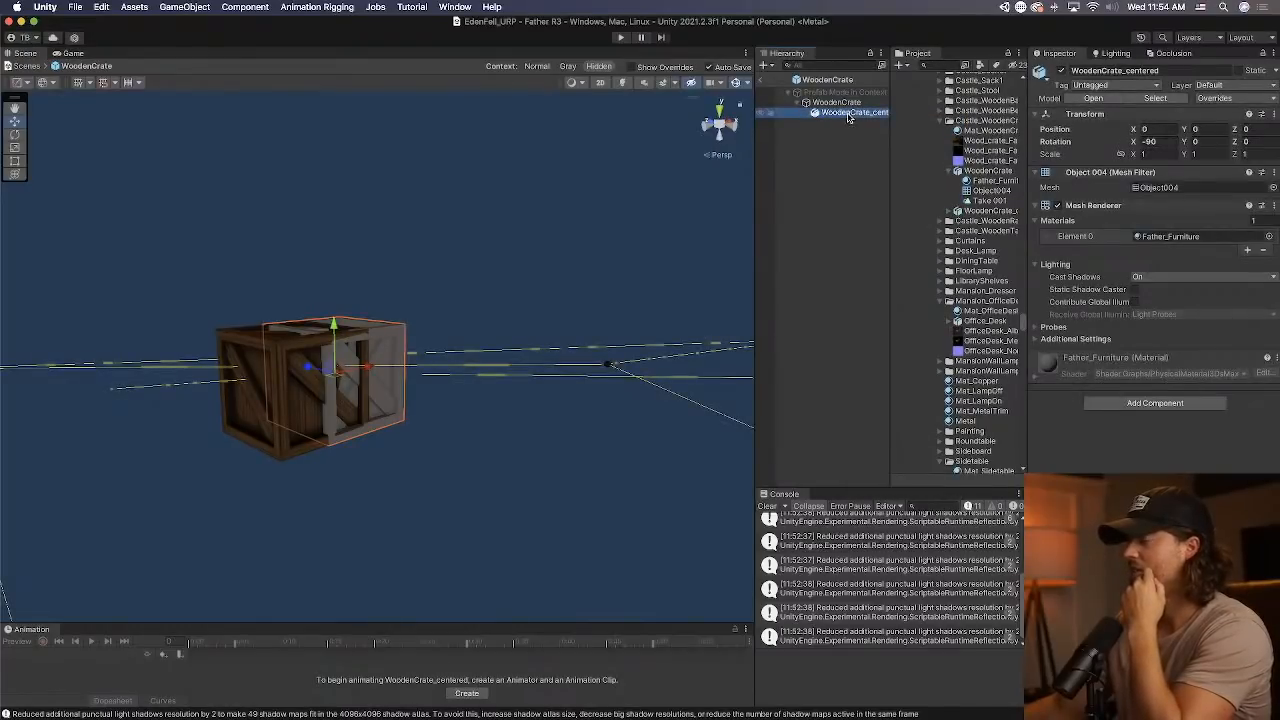
Leave prefab editing and set the WoodenCrate prefab asset's root position to 0, 0, 0.
{"action": "left_click", "coordinate": [763, 82]}
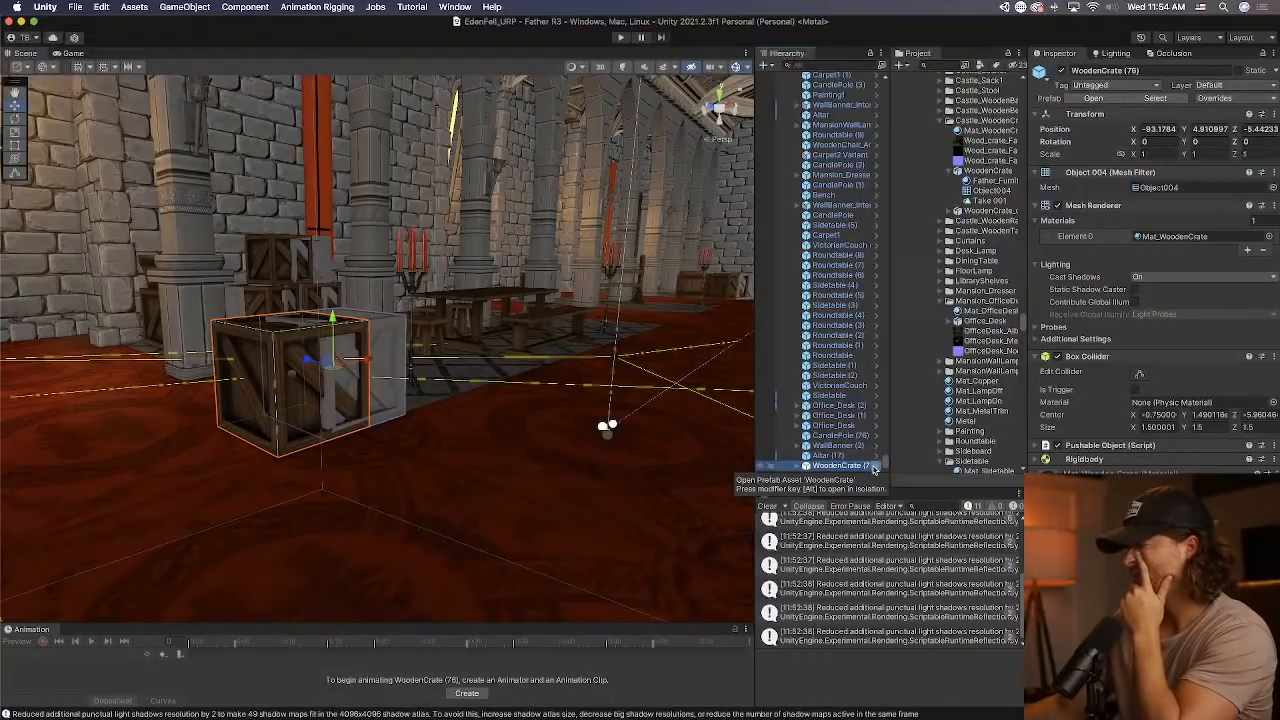
{"action": "left_click", "coordinate": [1155, 98]}
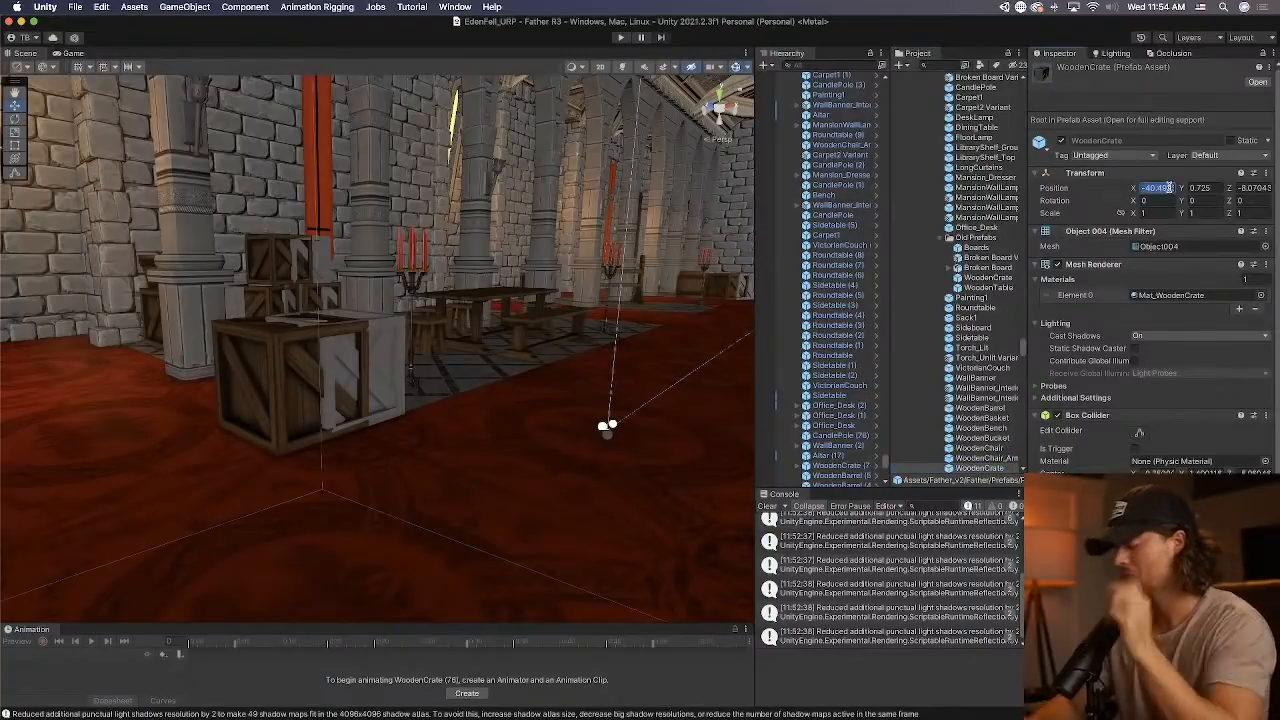
{"action": "type", "text": "0"}
{"action": "key", "text": "Tab"}
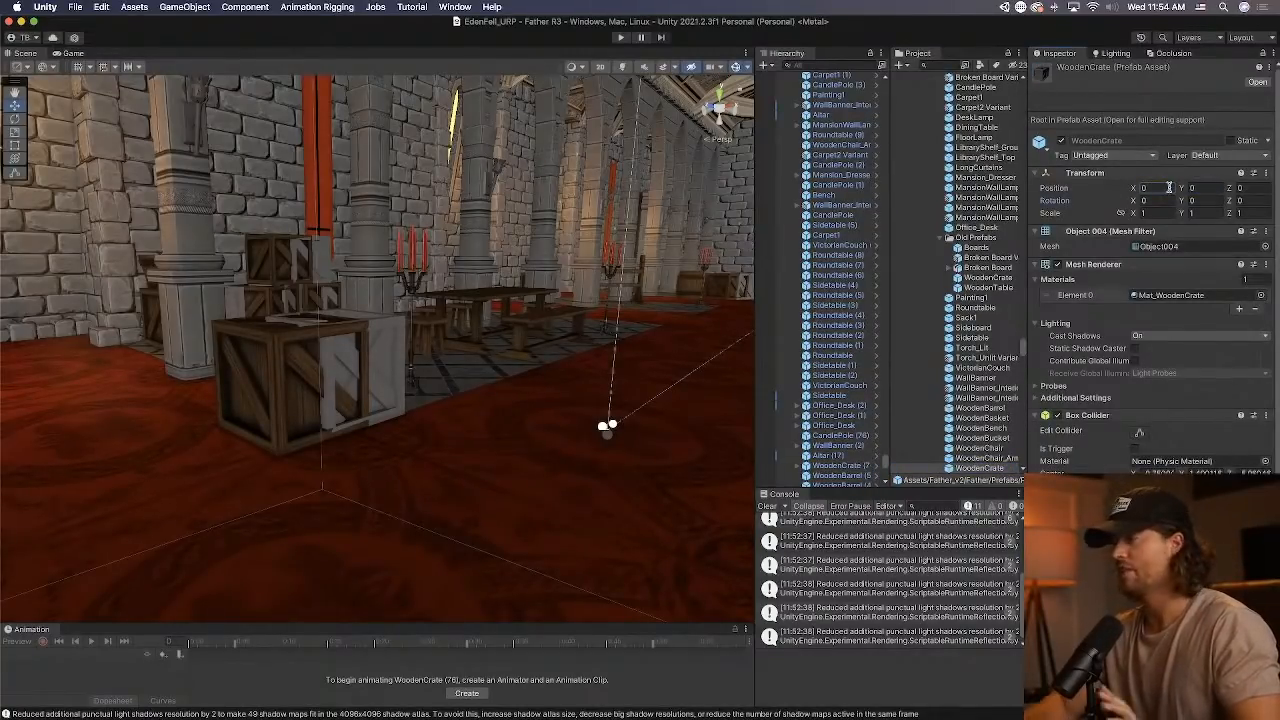
{"action": "left_click", "coordinate": [995, 466]}
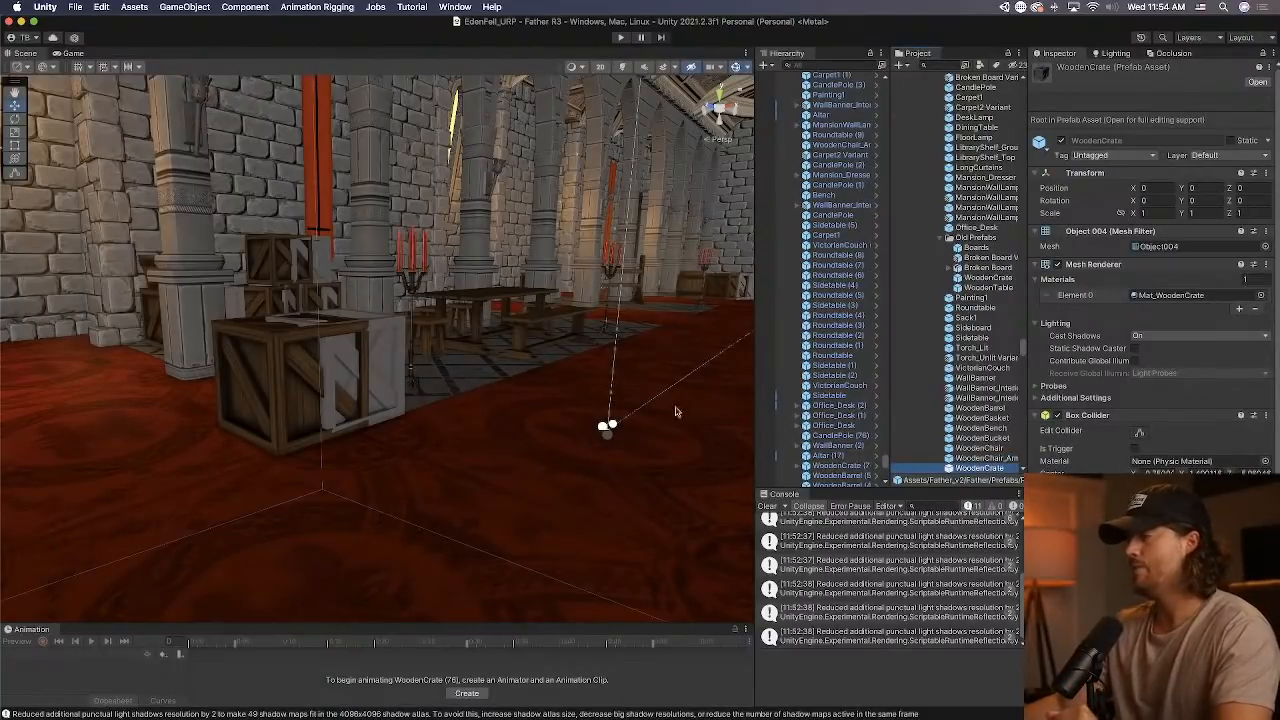
Reopen the scene crate's prefab and replace the root's mesh with Object004 from the WoodenCrate_centered model.
{"action": "left_click", "coordinate": [367, 366]}
{"action": "left_click", "coordinate": [873, 466]}
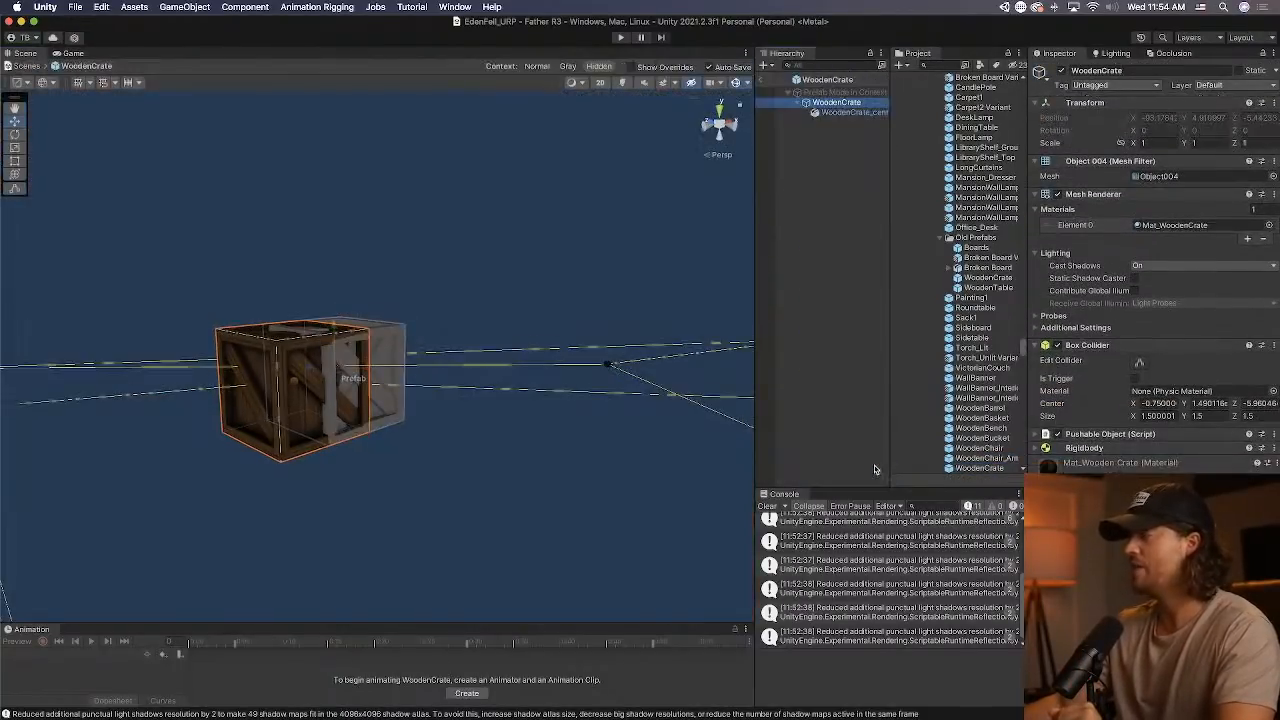
{"action": "left_click", "coordinate": [850, 113]}
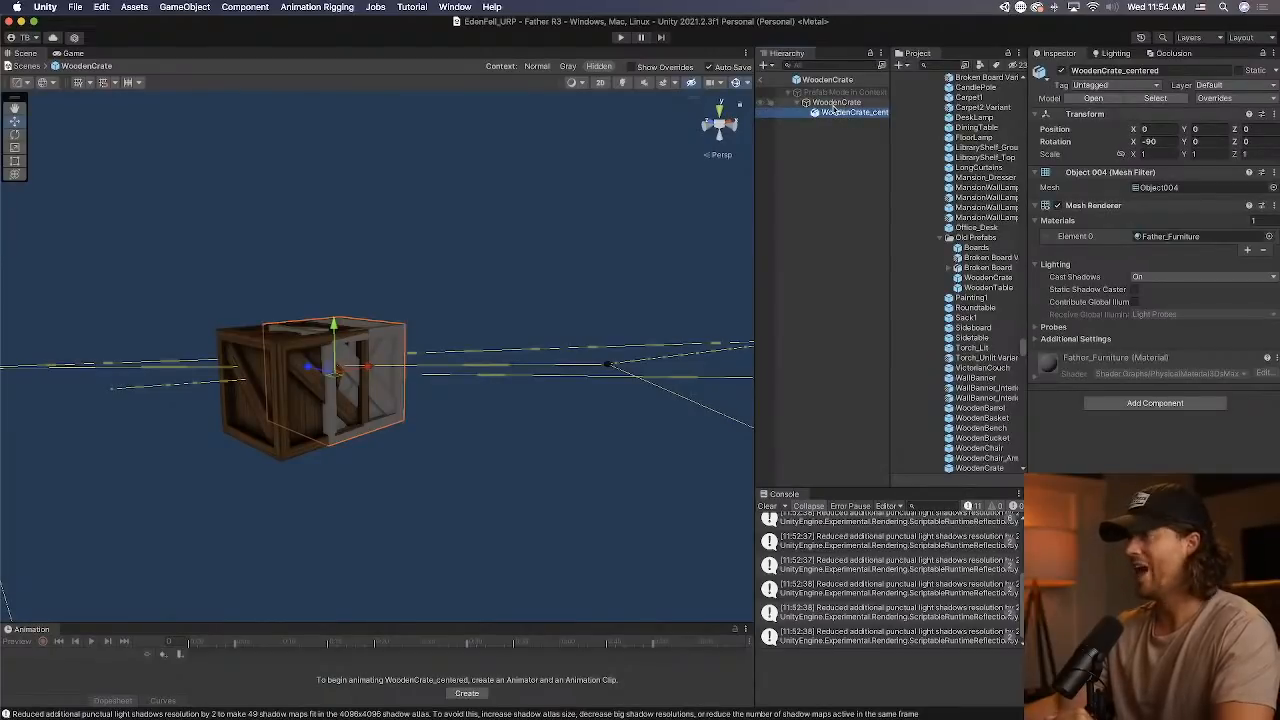
{"action": "left_click", "coordinate": [834, 105]}
{"action": "left_click", "coordinate": [838, 121]}
{"action": "left_click", "coordinate": [843, 115]}
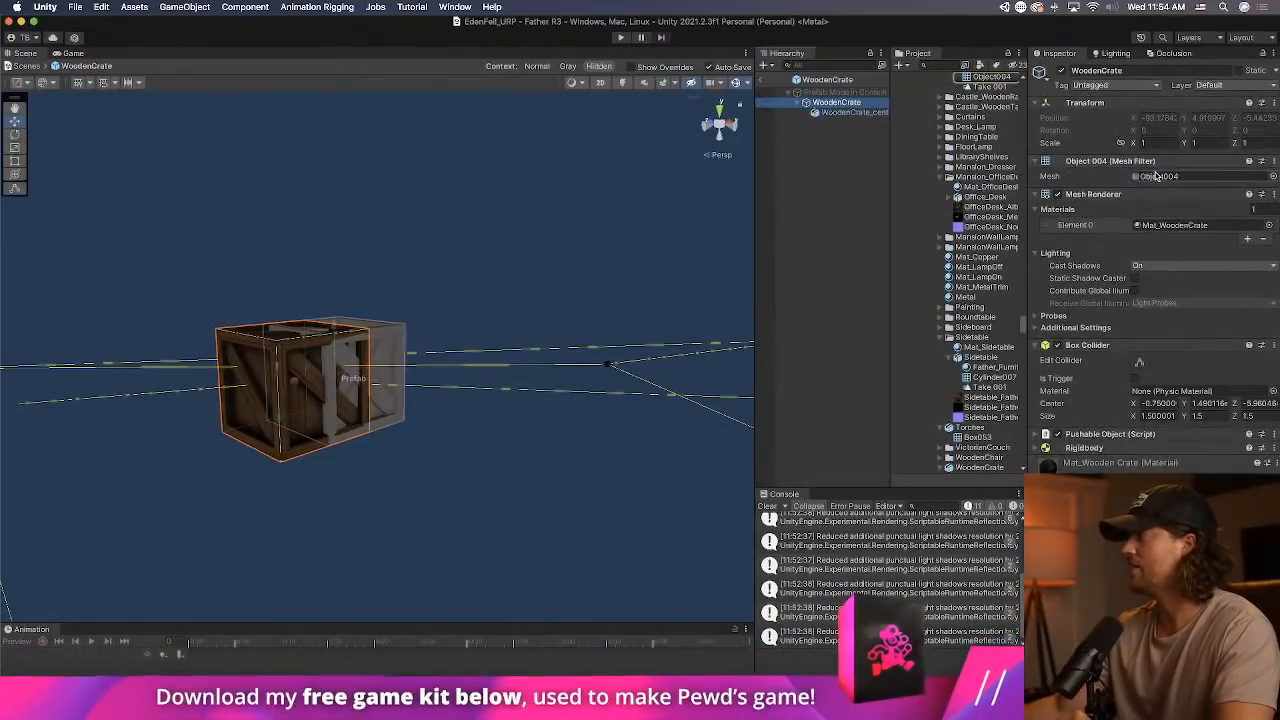
{"action": "left_click", "coordinate": [1160, 176]}
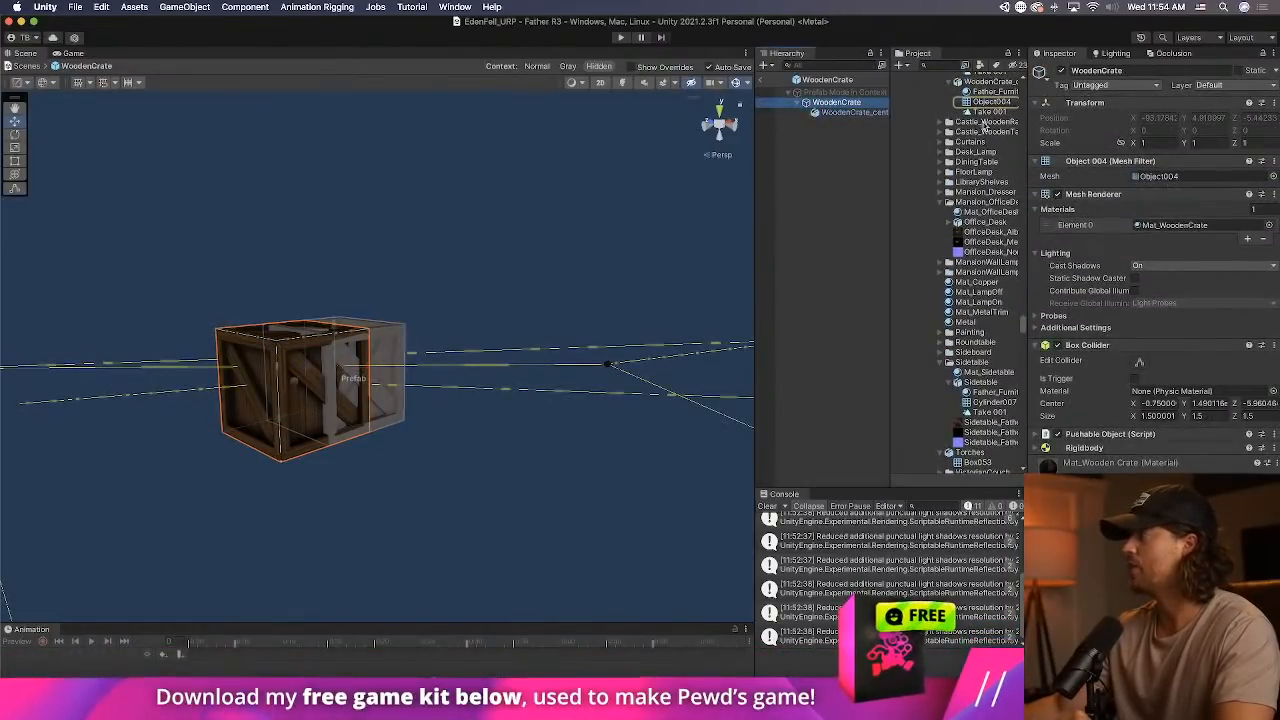
{"action": "left_click", "coordinate": [1172, 177]}
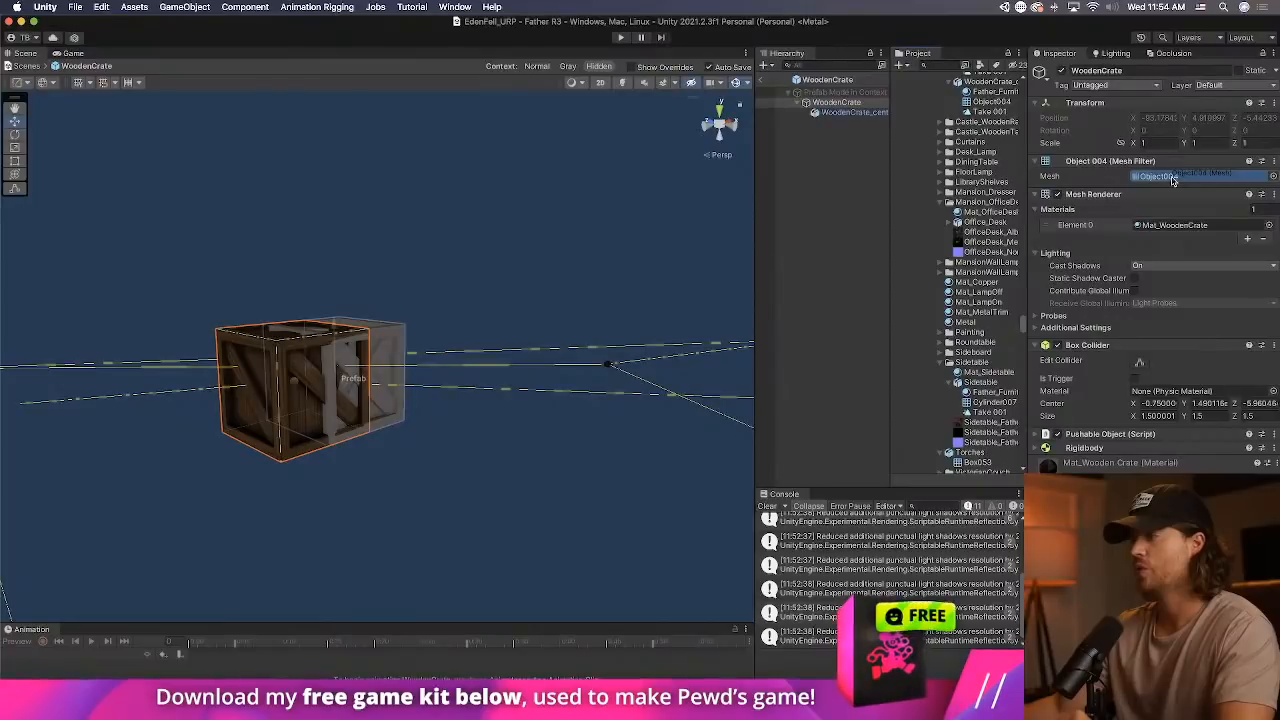
{"action": "left_click_drag", "start_coordinate": [1173, 181], "coordinate": [1172, 179]}
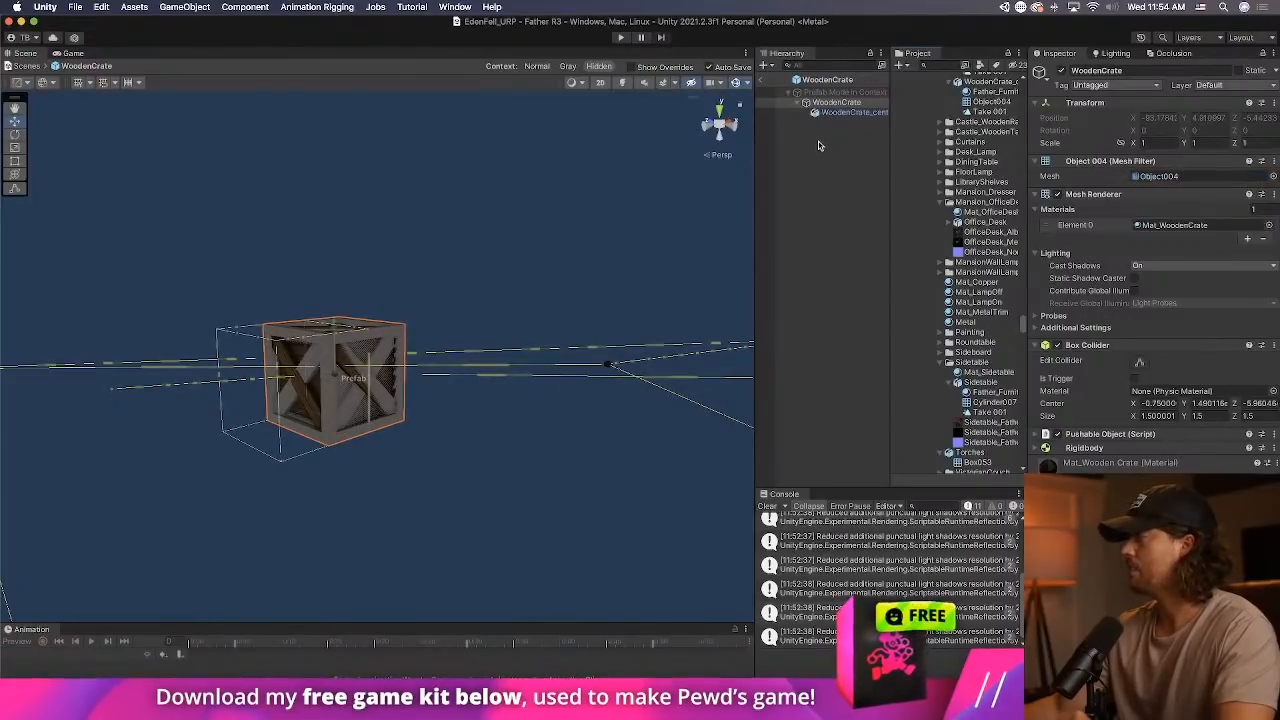
Remove the root crate's off-centre Box Collider and add a new Box Collider component.
{"action": "right_click", "coordinate": [1182, 347]}
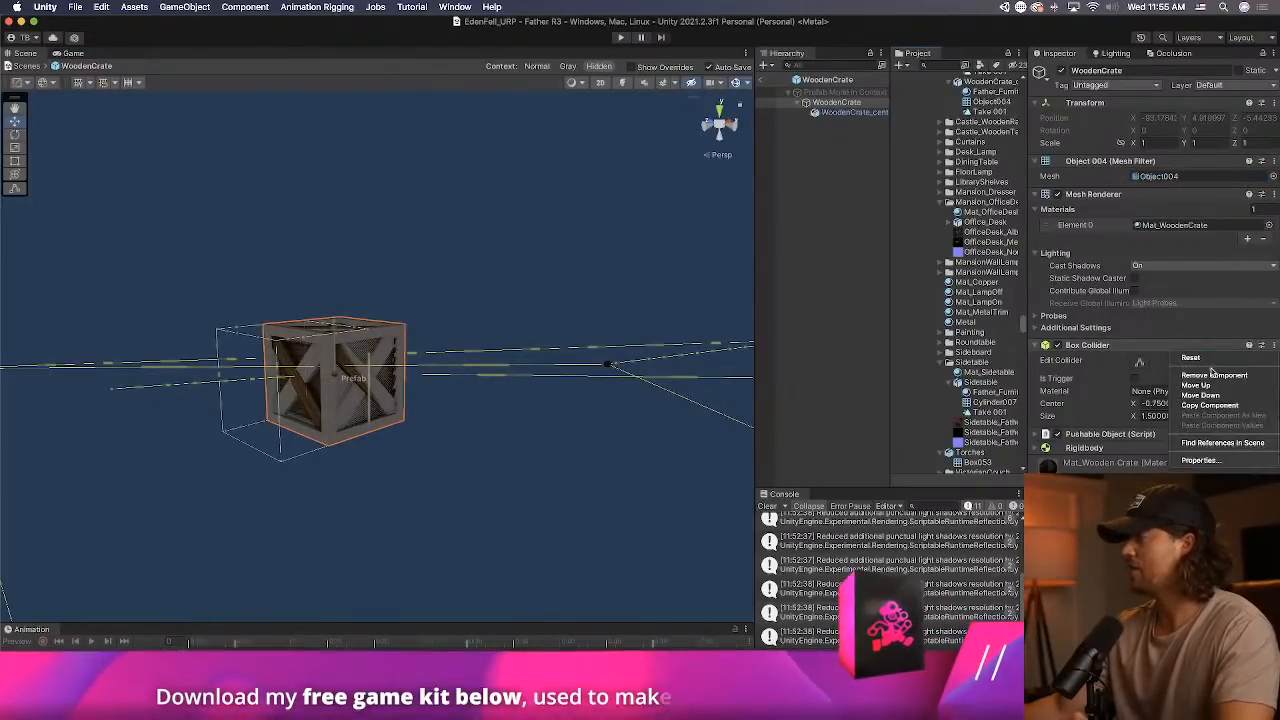
{"action": "left_click", "coordinate": [1213, 375]}
{"action": "left_click", "coordinate": [1153, 420]}
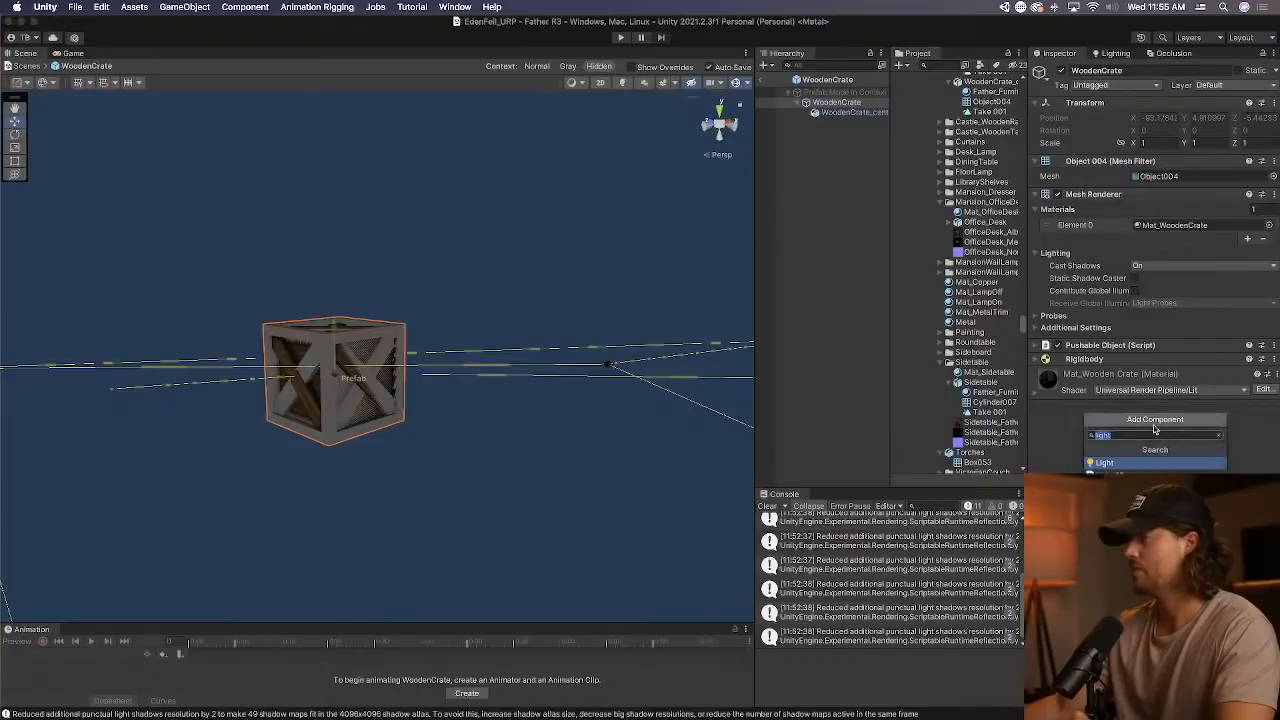
{"action": "type", "text": "box"}
{"action": "key", "text": "Return"}
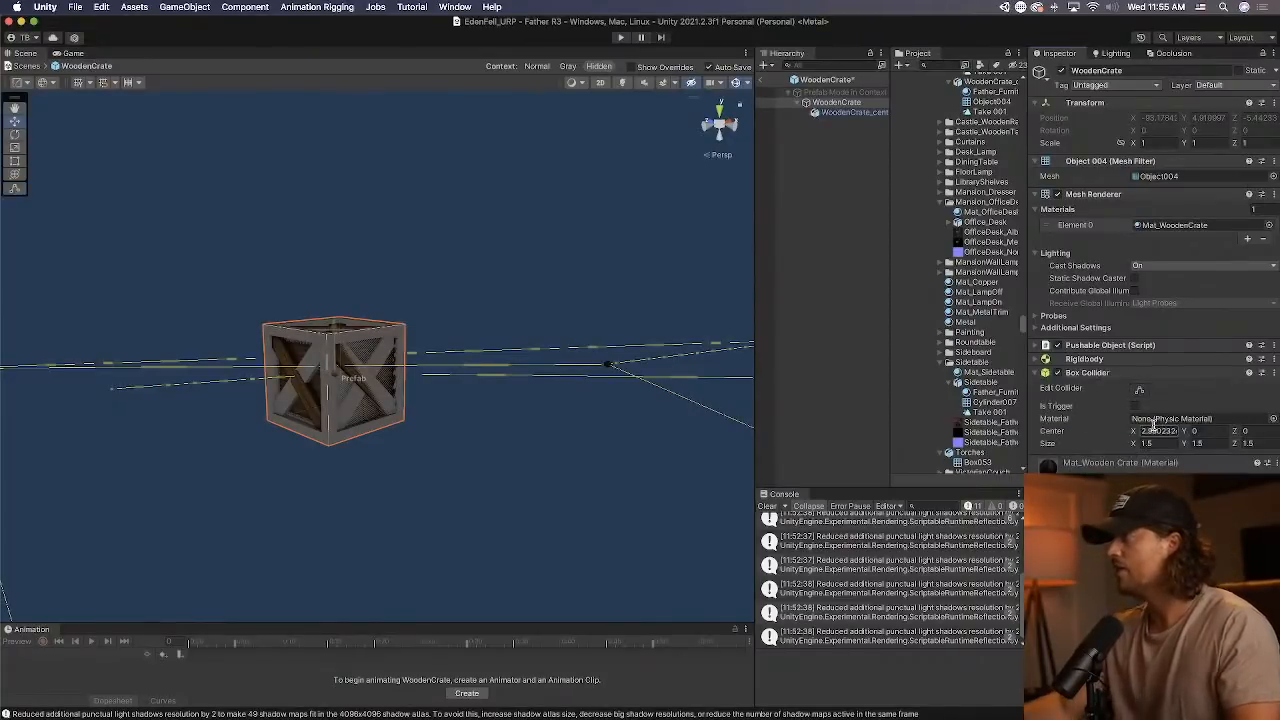
Assign the WoodenCrate_centered model's Father_Furniture material to the root crate's Element 0.
{"action": "left_click", "coordinate": [1175, 224]}
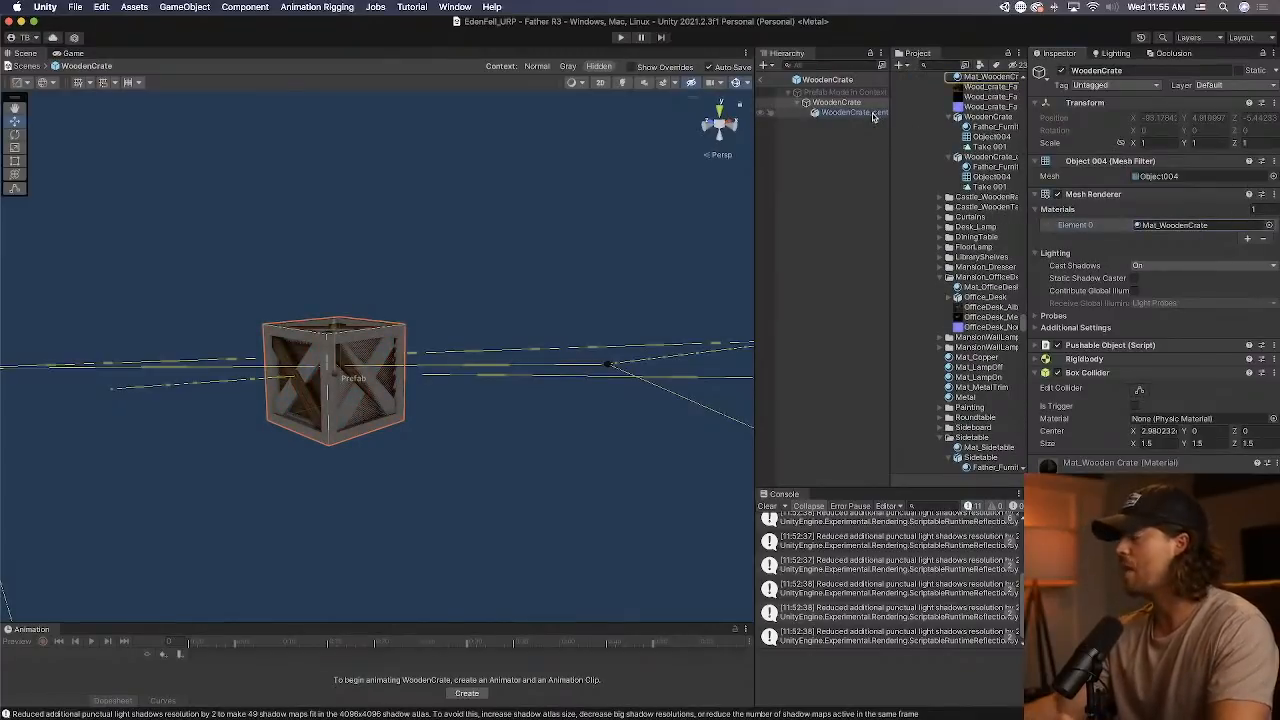
{"action": "scroll", "coordinate": [943, 139], "scroll_direction": "up", "scroll_amount": 2}
{"action": "scroll", "coordinate": [960, 160], "scroll_direction": "up", "scroll_amount": 1}
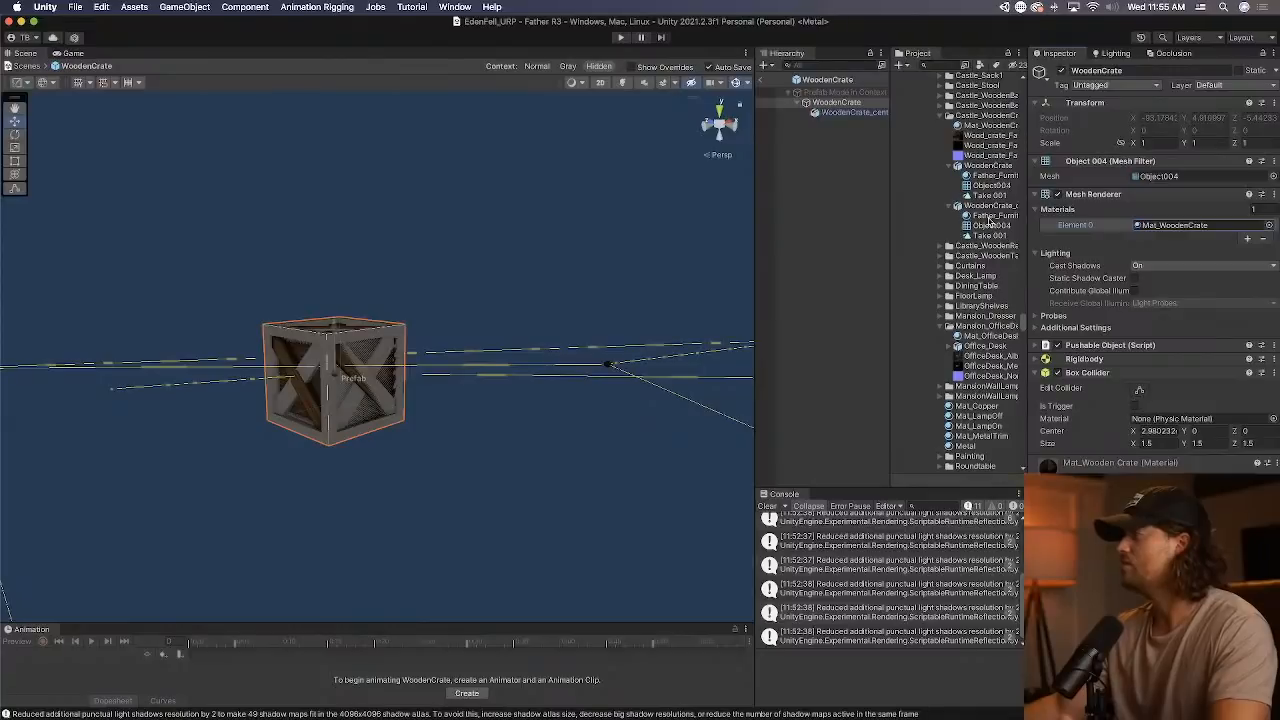
{"action": "left_click_drag", "start_coordinate": [988, 217], "coordinate": [1175, 224]}
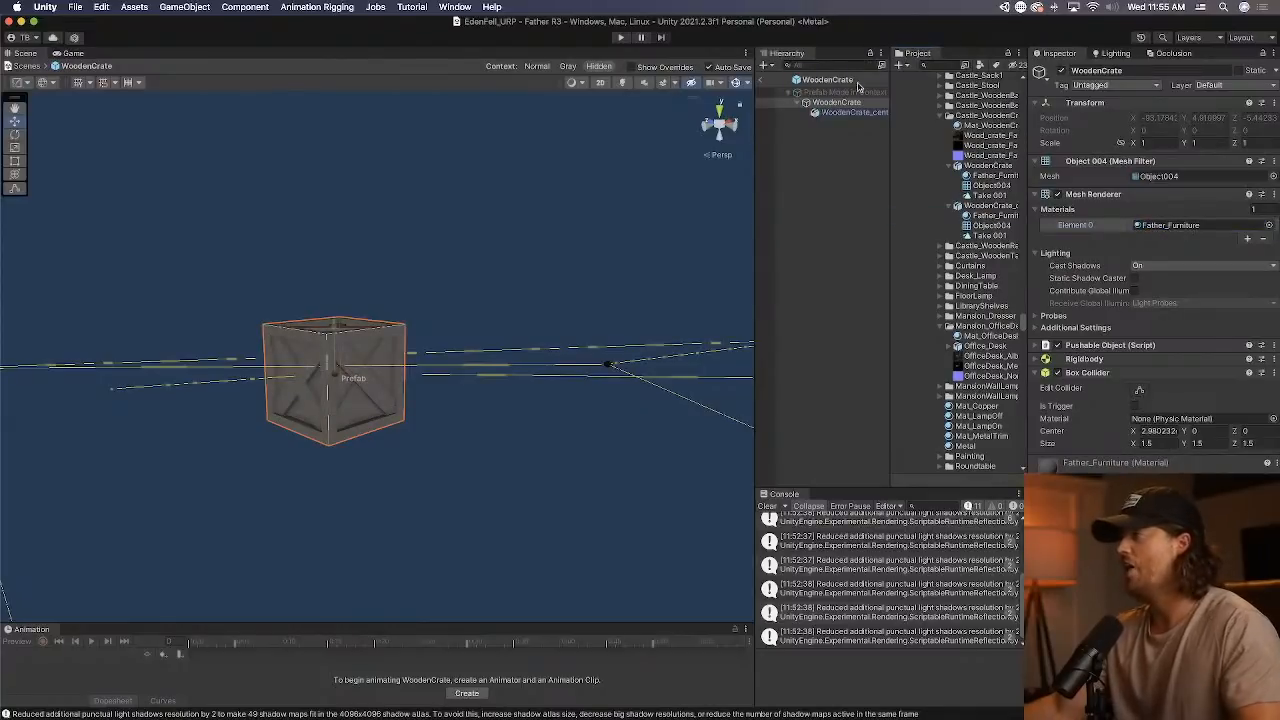
Restore Mat_WoodenCrate on the root crate, delete the WoodenCrate_centered child, and return to the scene.
{"action": "right_click", "coordinate": [855, 112]}
{"action": "left_click", "coordinate": [927, 195]}
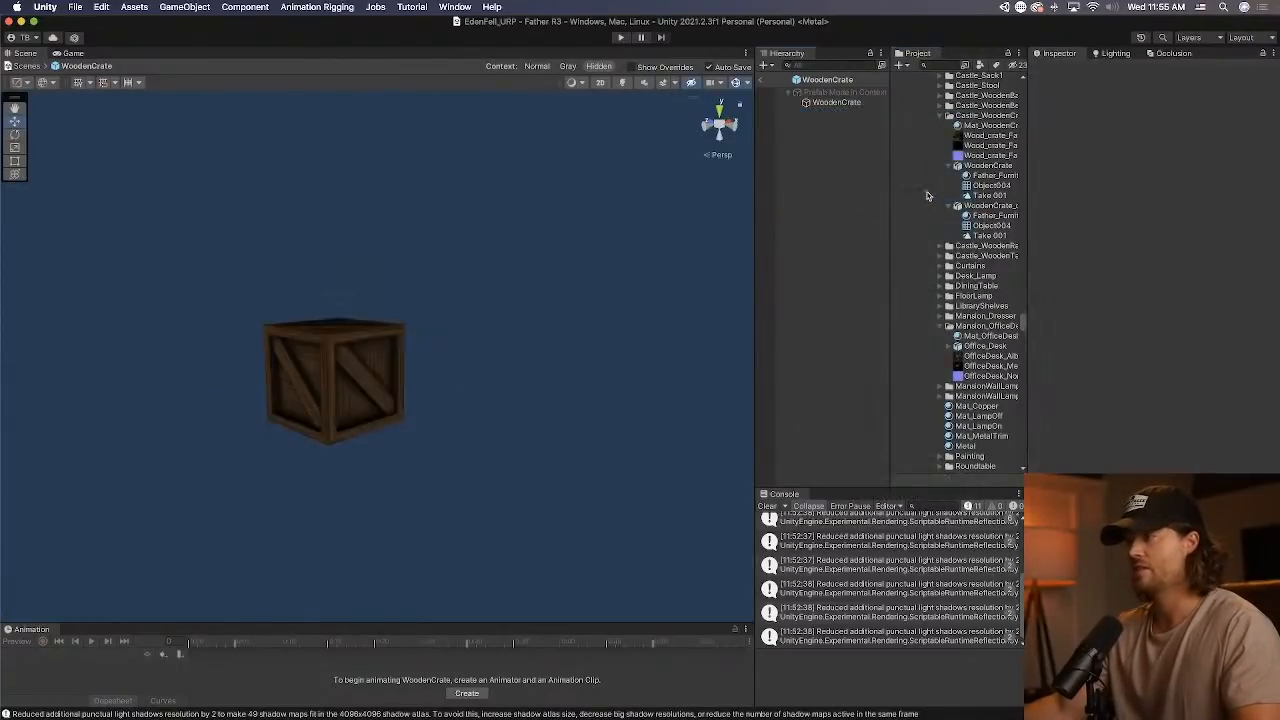
{"action": "left_click", "coordinate": [833, 103]}
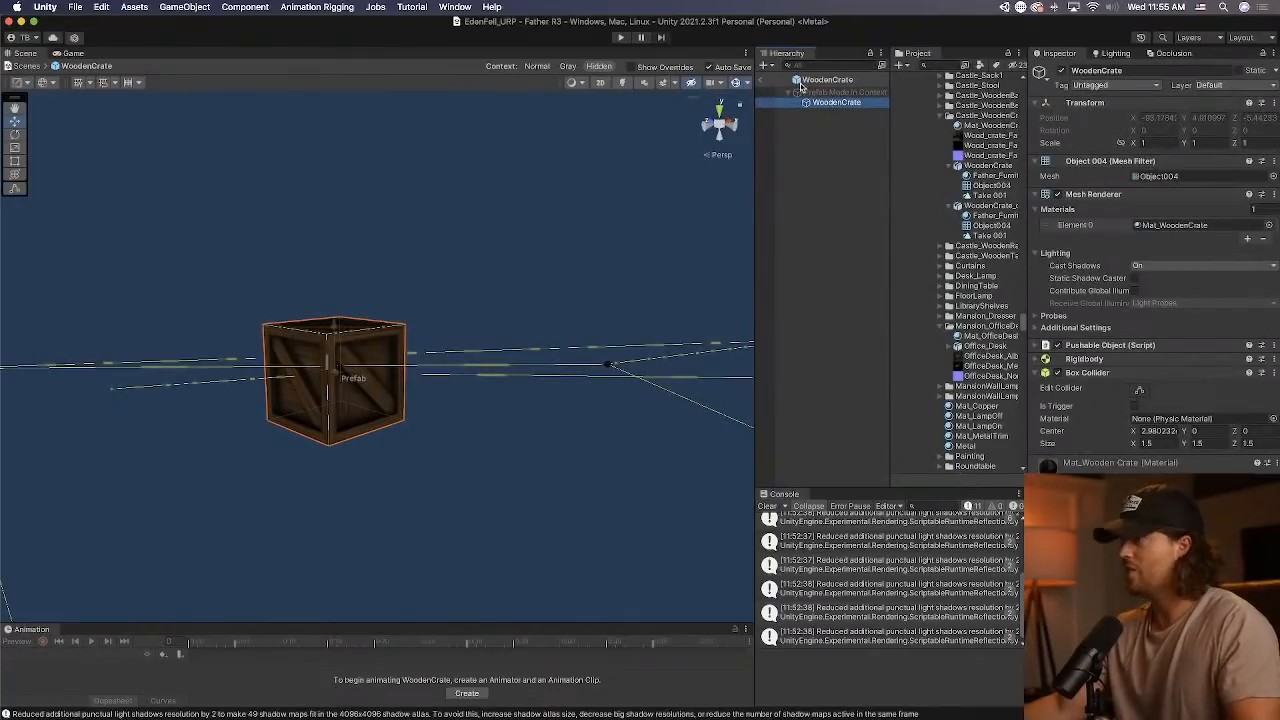
{"action": "left_click", "coordinate": [763, 81]}
Run the level in Play mode to test the recentred wooden crate.
{"action": "left_click", "coordinate": [621, 37]}
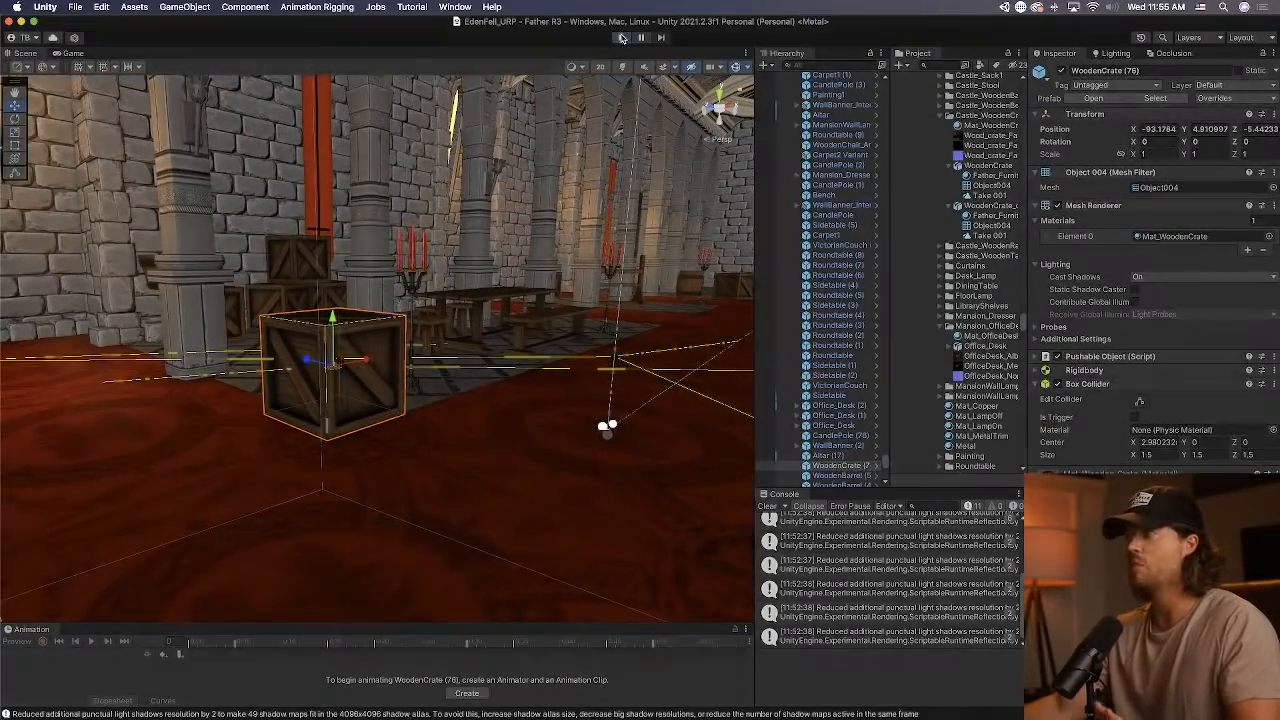
{"action": "mouse_move", "coordinate": [2, 5]}
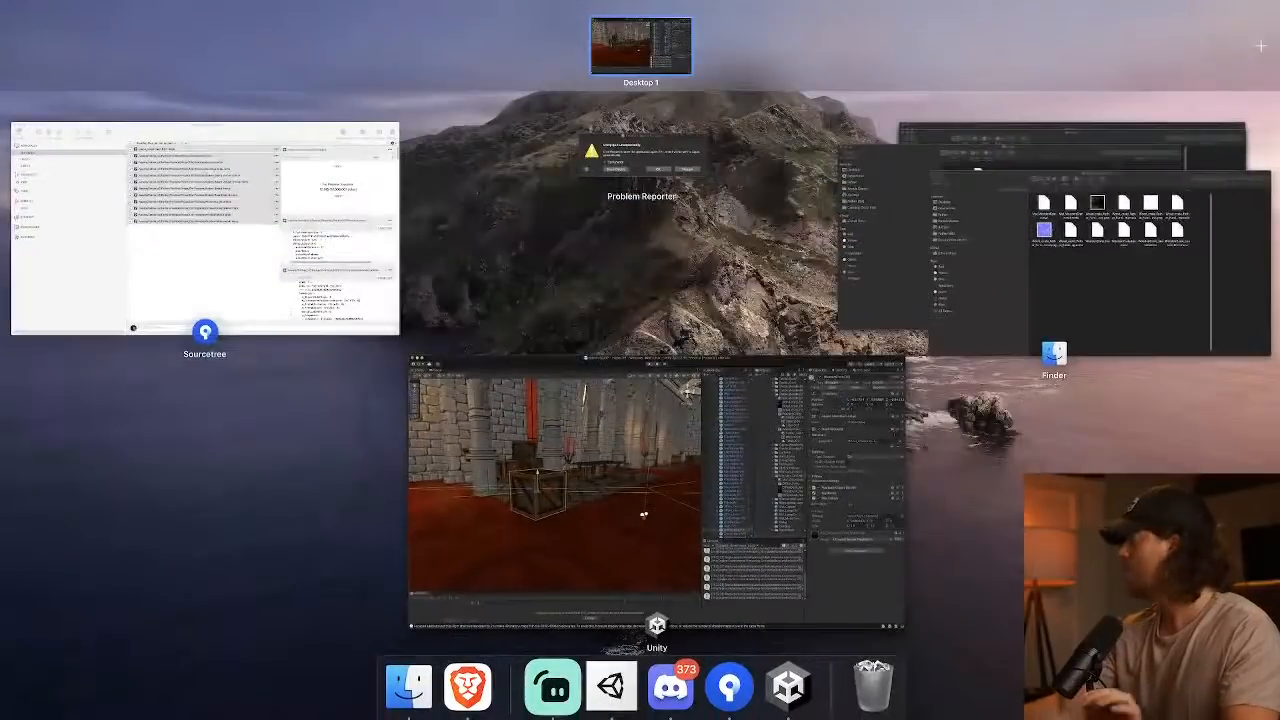
{"action": "left_click", "coordinate": [719, 405]}
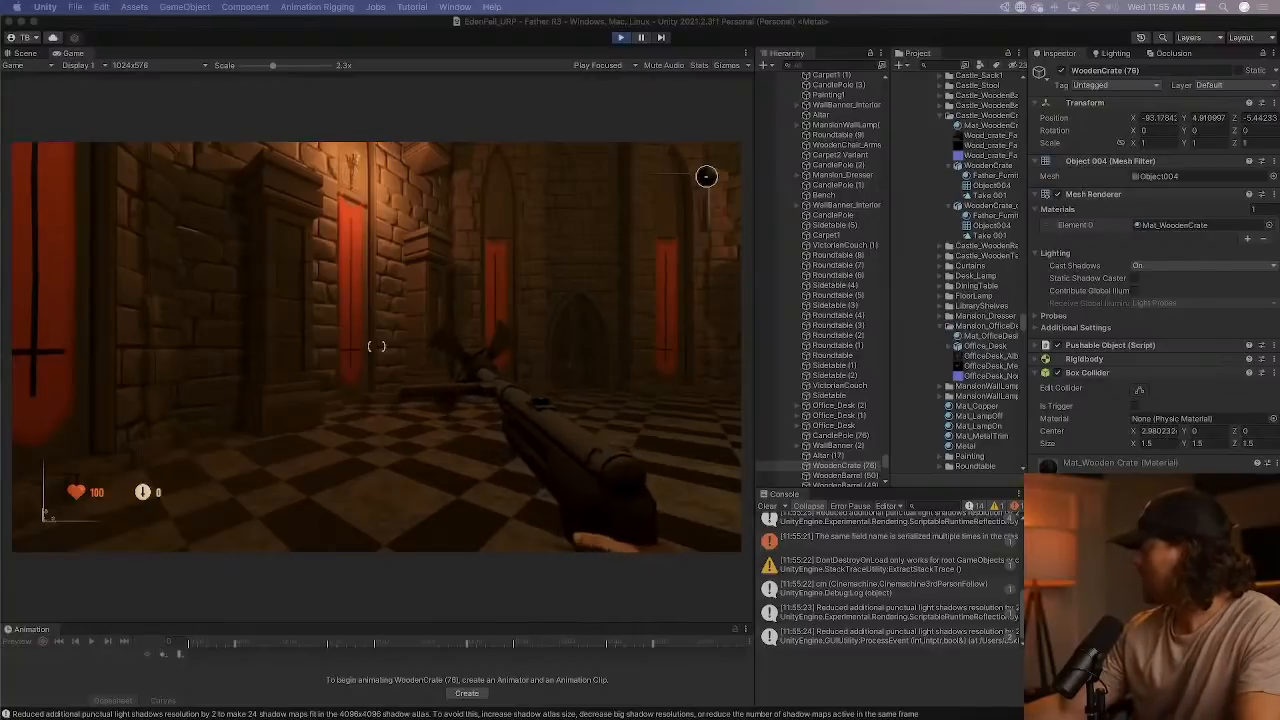
{"action": "left_click", "coordinate": [743, 25]}
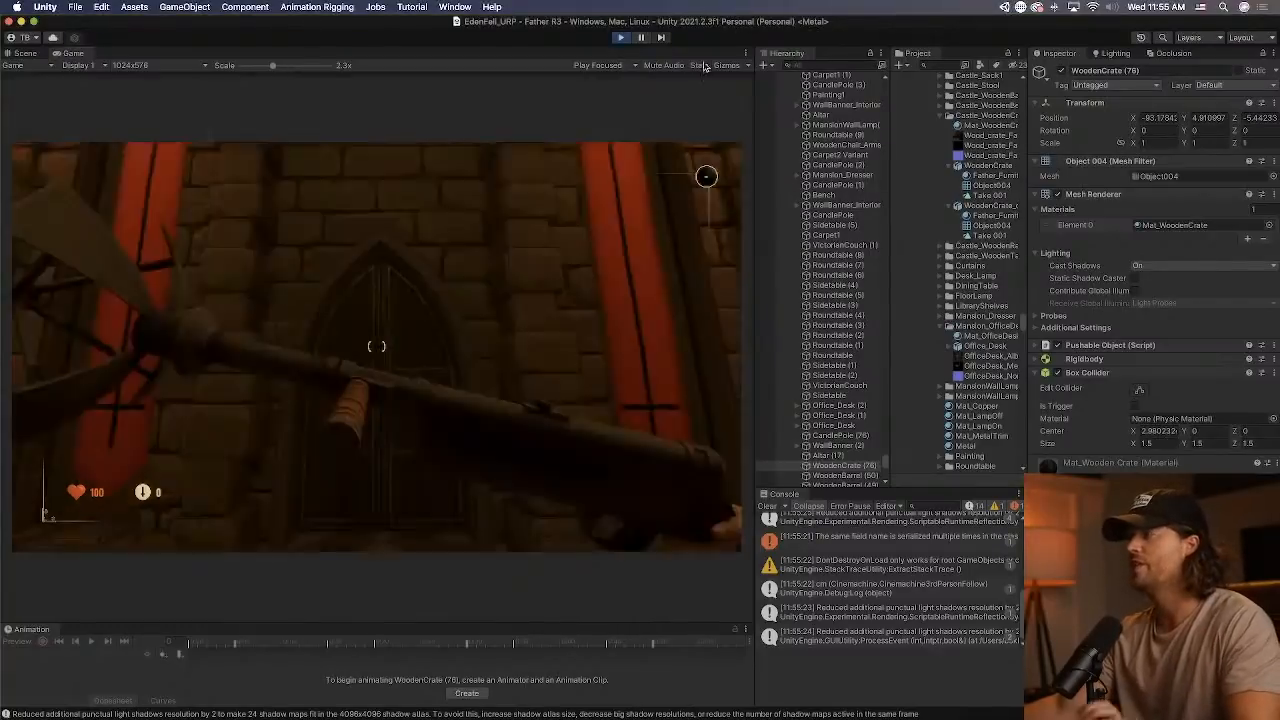
Go through the running level to the foyer and pick up a wooden crate.
{"action": "key", "text": "2"}
{"action": "key", "text": "w"}
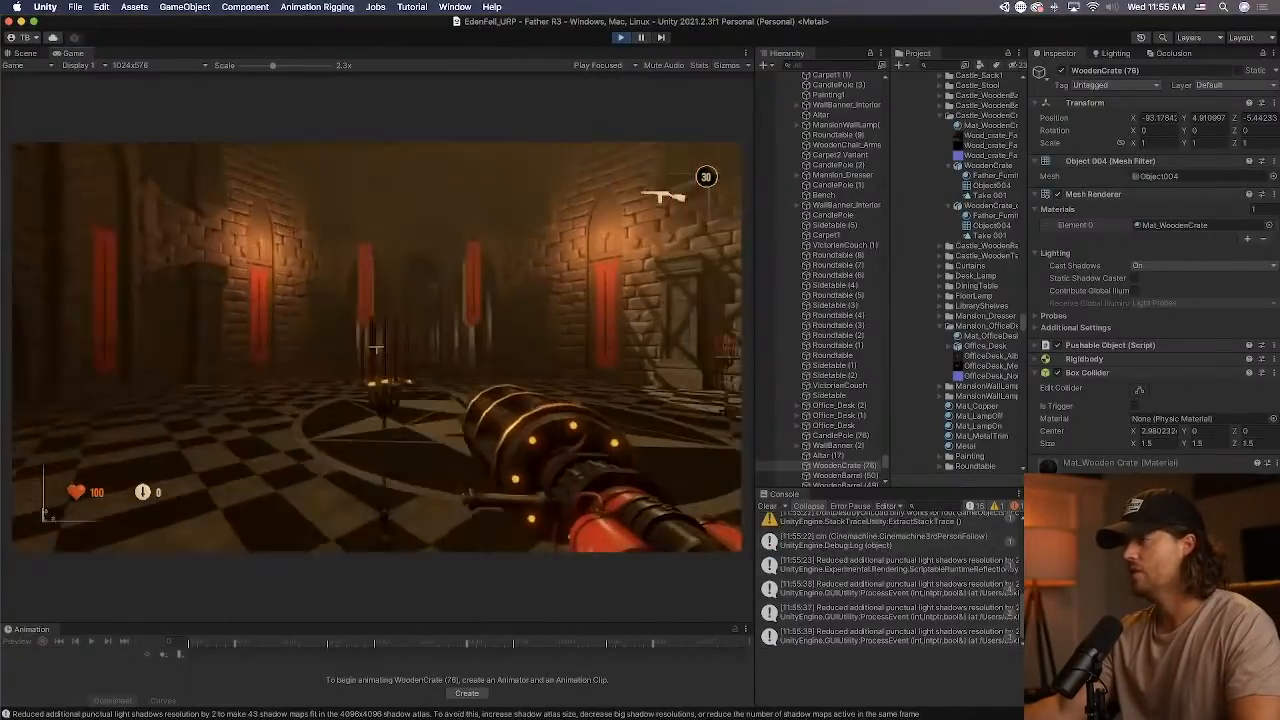
{"action": "key", "text": "w"}
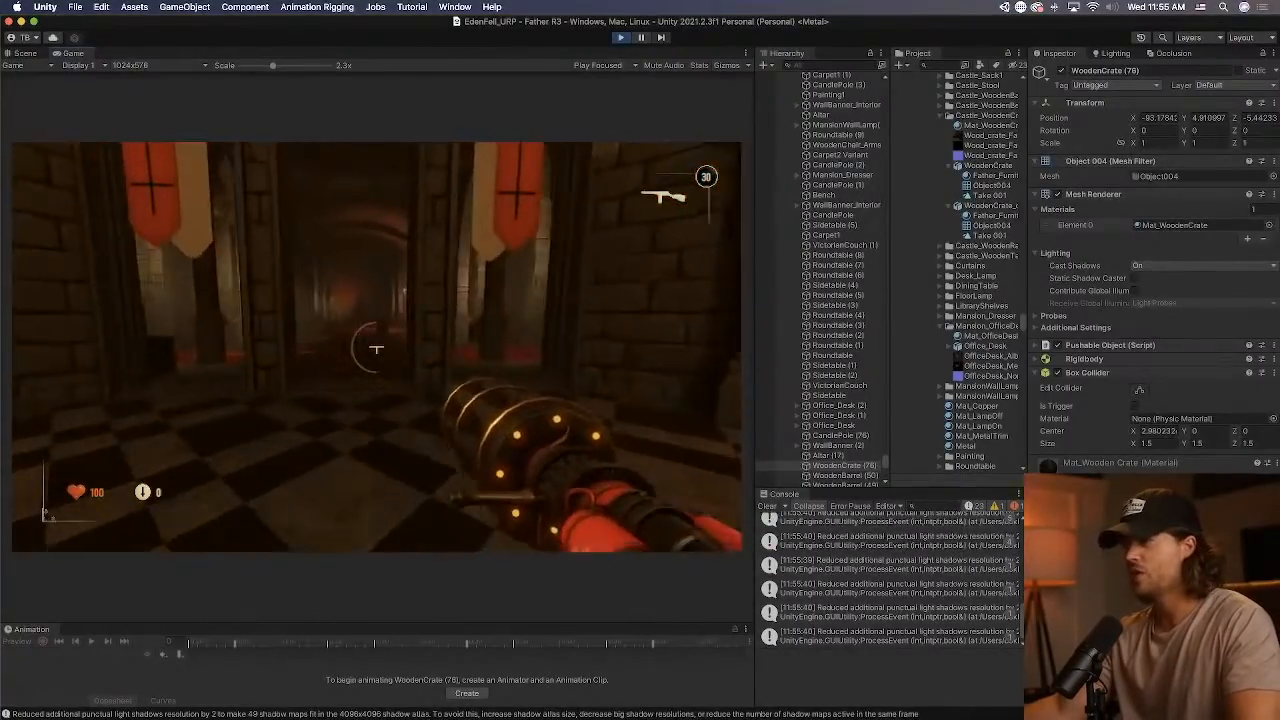
{"action": "key", "text": "w"}
{"action": "key", "text": "e"}
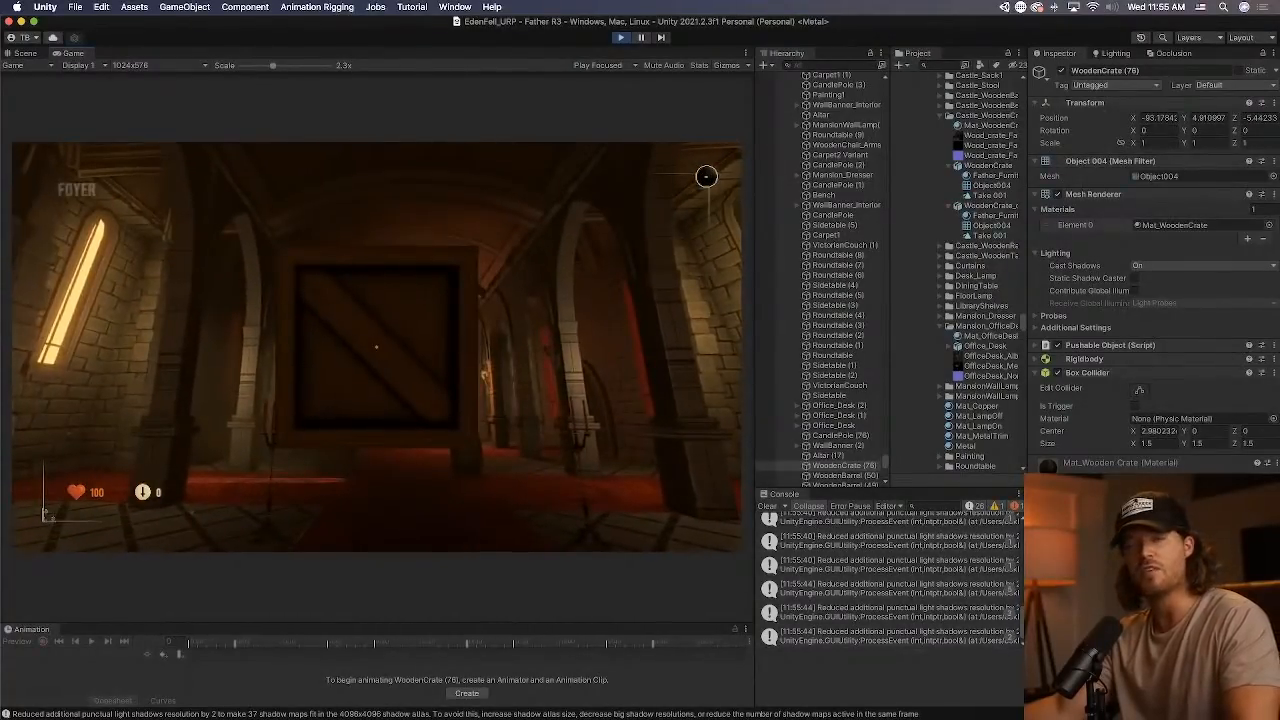
Test throwing and picking up the foyer's crates and other pushable objects, and end the play test.
{"action": "key", "text": "e"}
{"action": "key", "text": "w"}
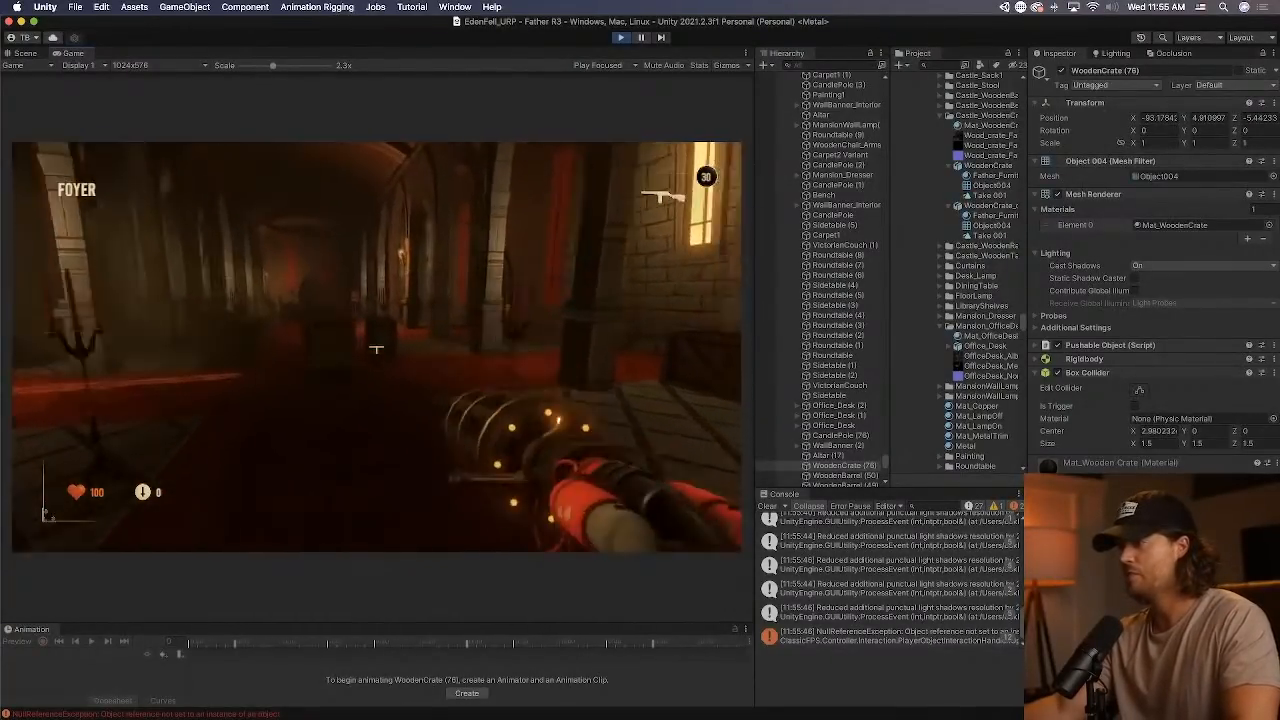
{"action": "key", "text": "e"}
{"action": "key", "text": "e"}
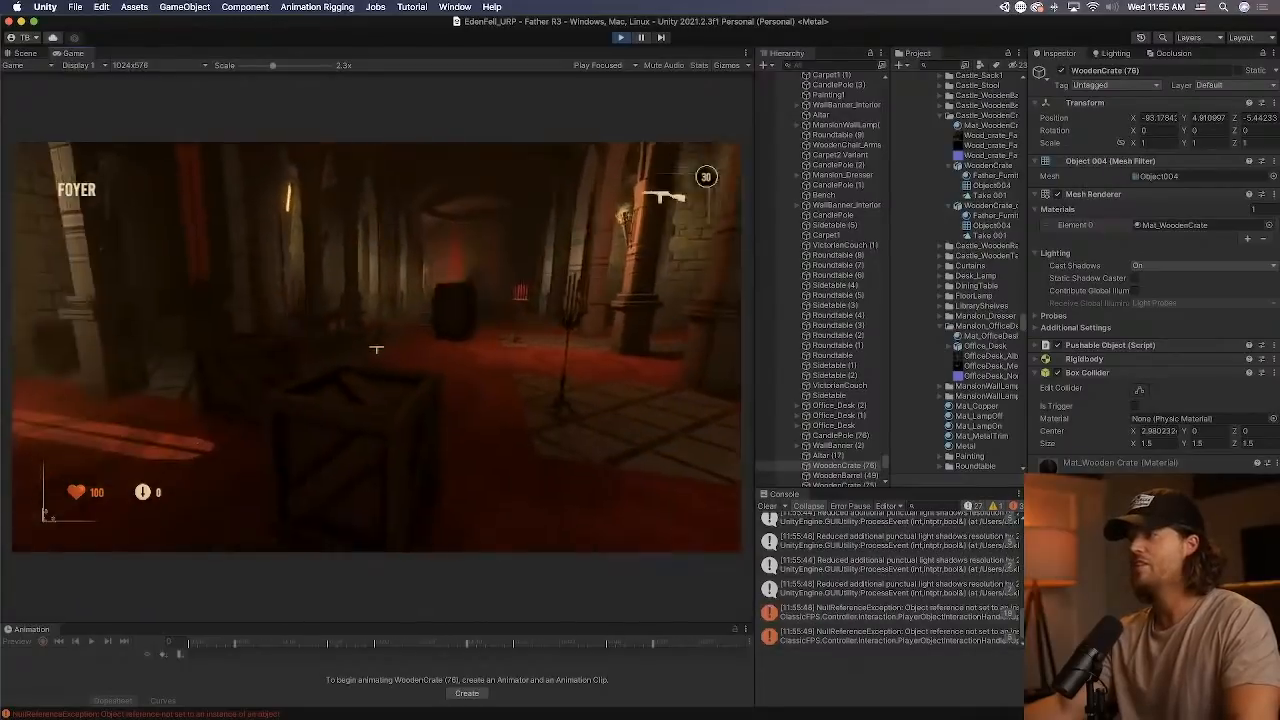
{"action": "key", "text": "e"}
{"action": "key", "text": "e"}
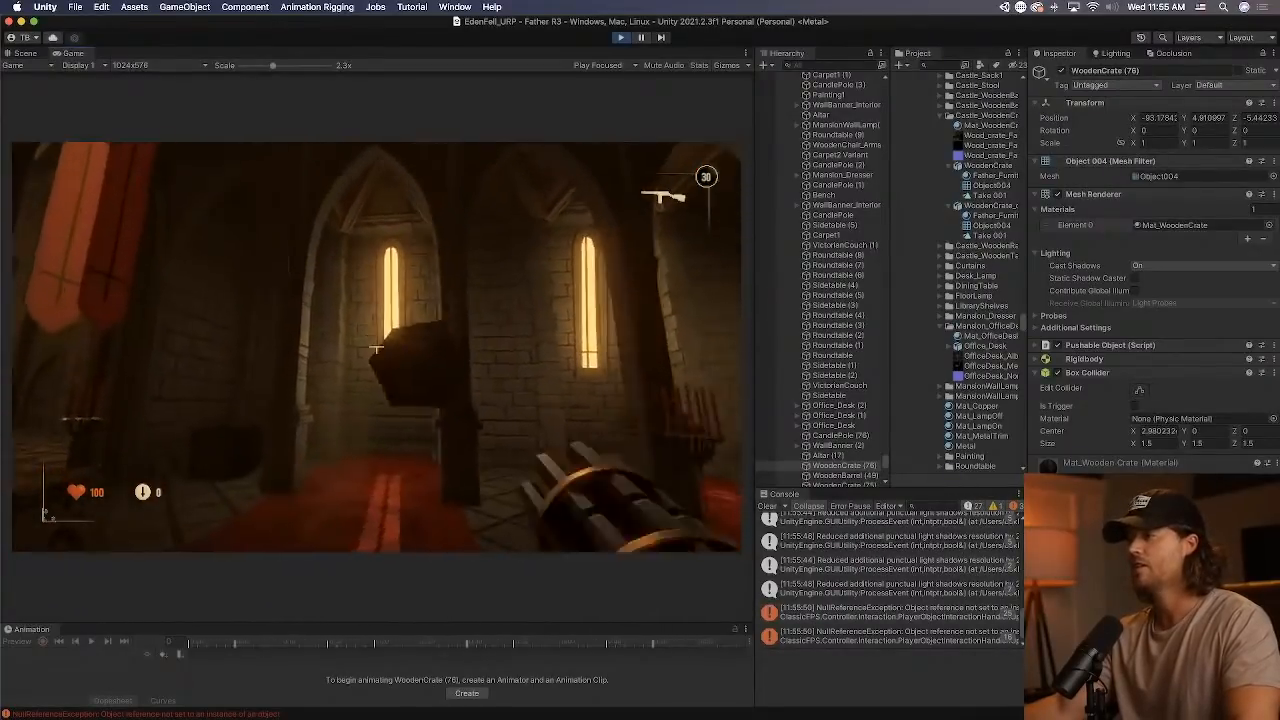
{"action": "key", "text": "e"}
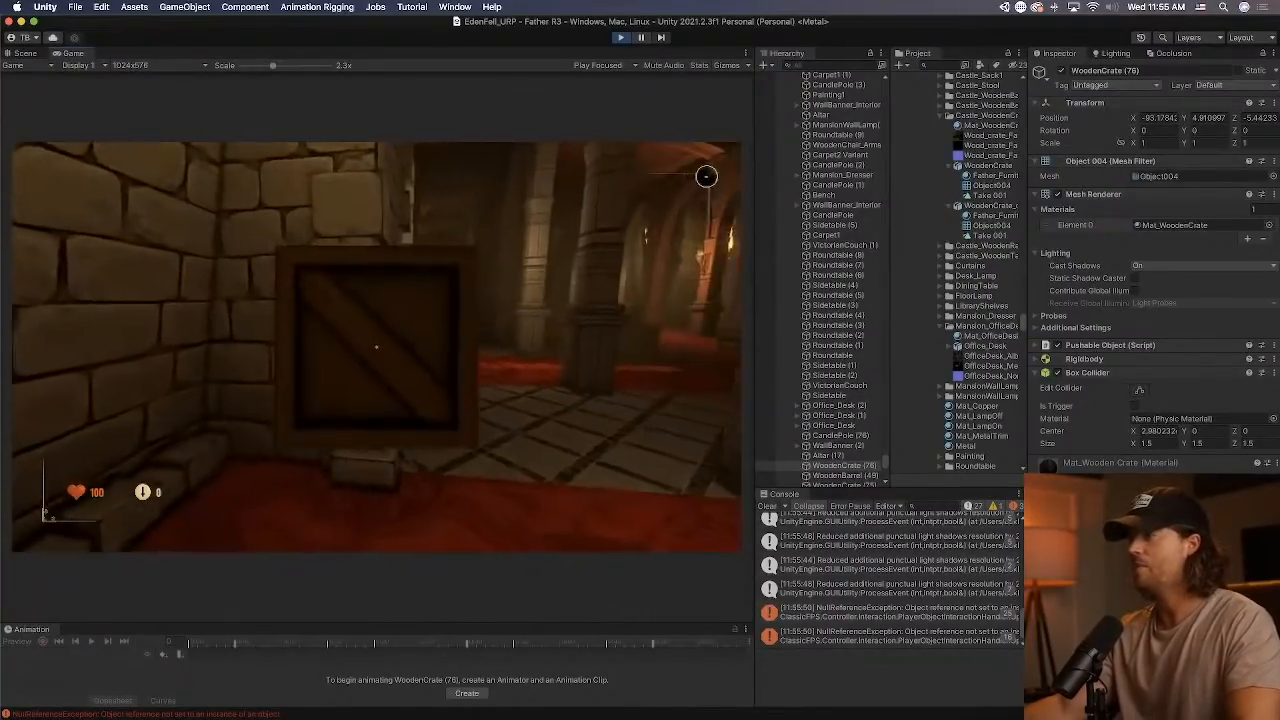
{"action": "key", "text": "e"}
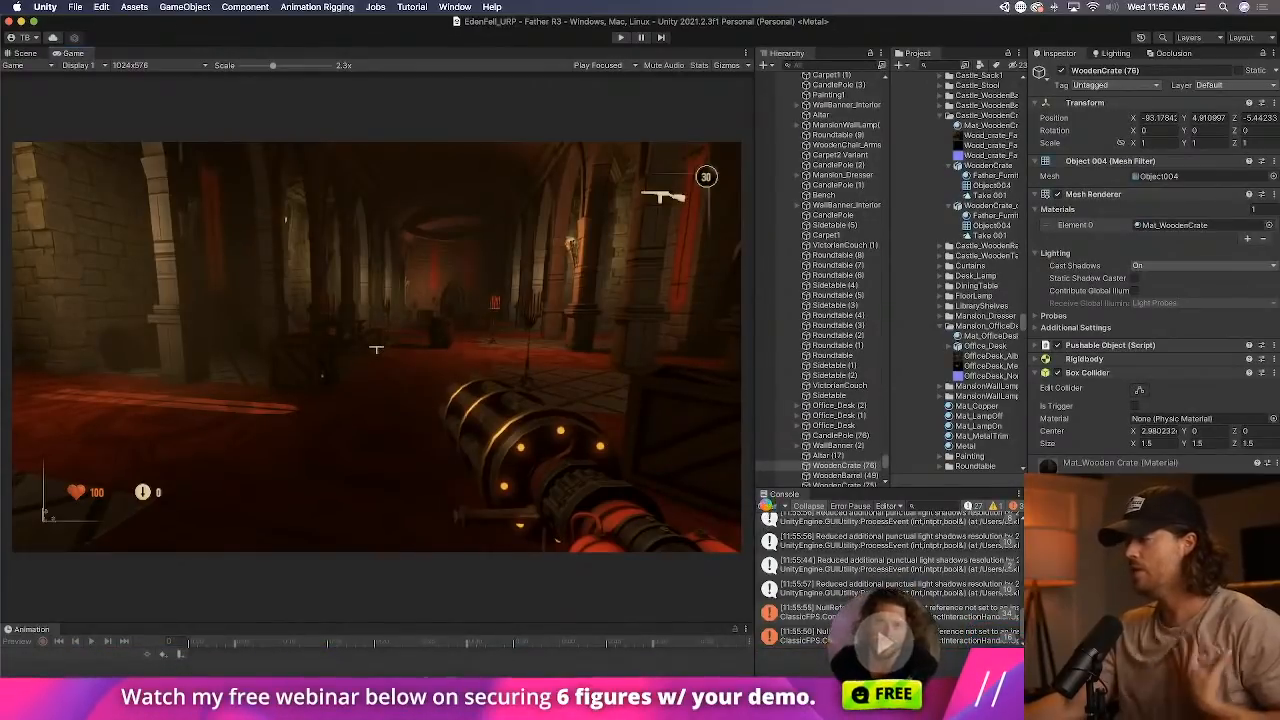
{"action": "key", "text": "super+p"}
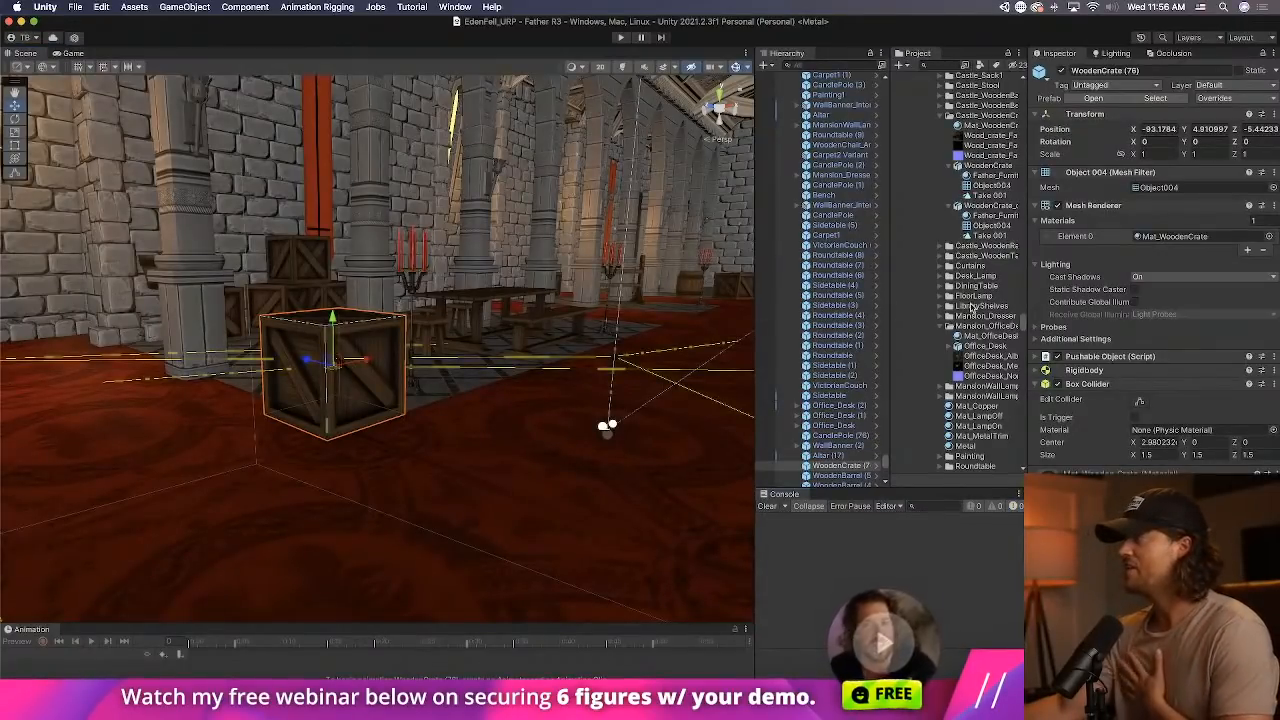
Locate the crate's prefab asset and place the WoodenCrate from Old Prefabs in the scene beside the new crate.
{"action": "scroll", "coordinate": [966, 292], "scroll_direction": "up", "scroll_amount": 3}
{"action": "scroll", "coordinate": [968, 296], "scroll_direction": "down", "scroll_amount": 10}
{"action": "left_click", "coordinate": [1155, 98]}
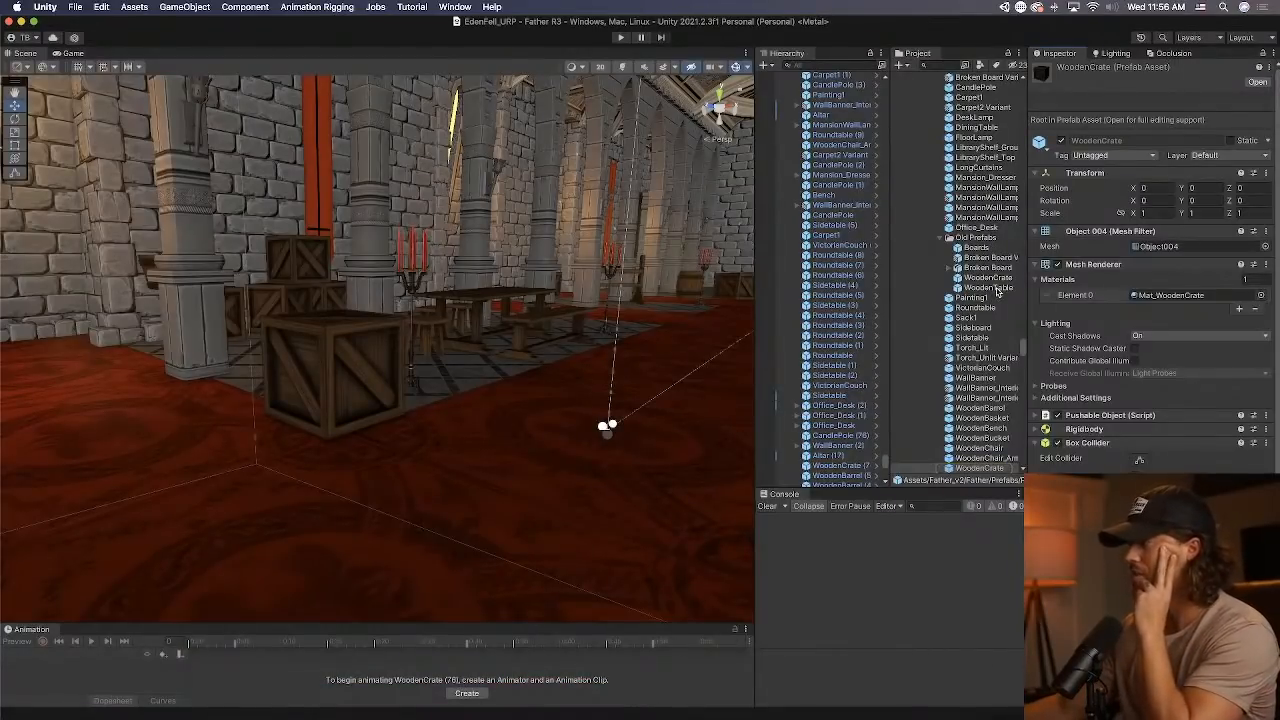
{"action": "left_click_drag", "start_coordinate": [985, 277], "coordinate": [519, 463]}
{"action": "right_click_drag", "start_coordinate": [519, 463], "coordinate": [698, 271]}
Copy the old crate's Boards child into the new WoodenCrate prefab as a child of its root.
{"action": "left_click", "coordinate": [787, 77]}
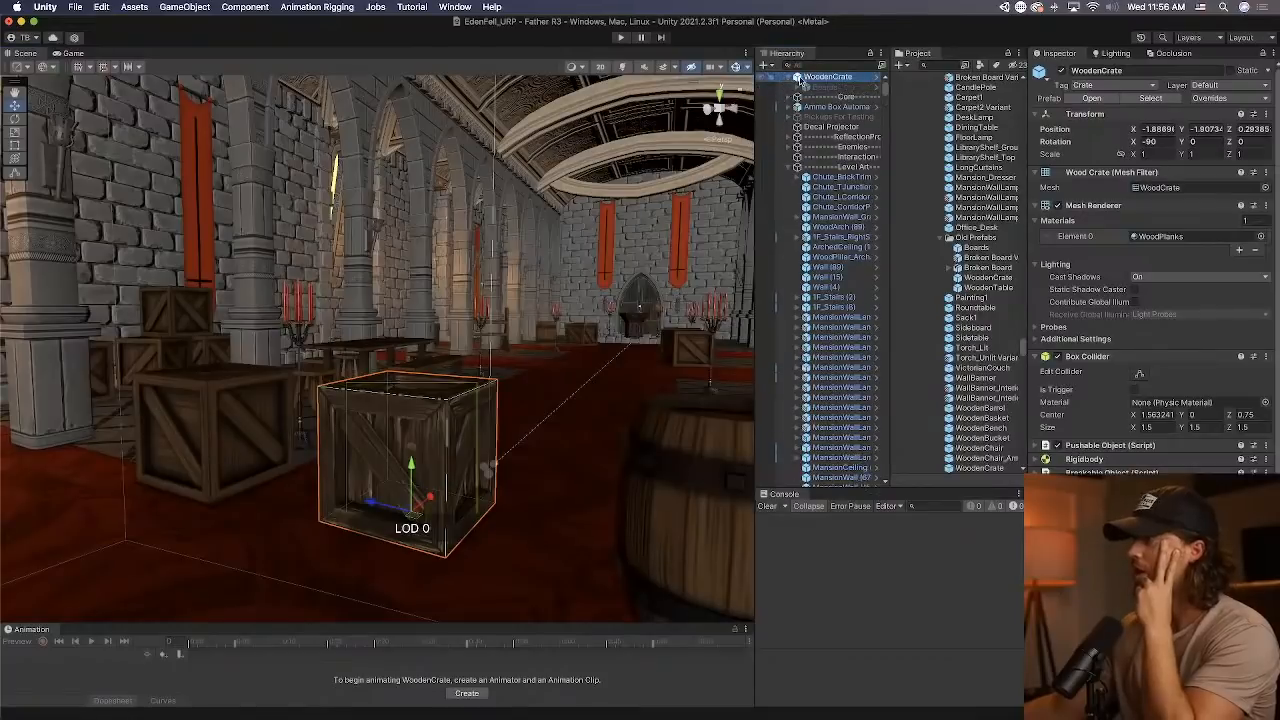
{"action": "left_click", "coordinate": [829, 88]}
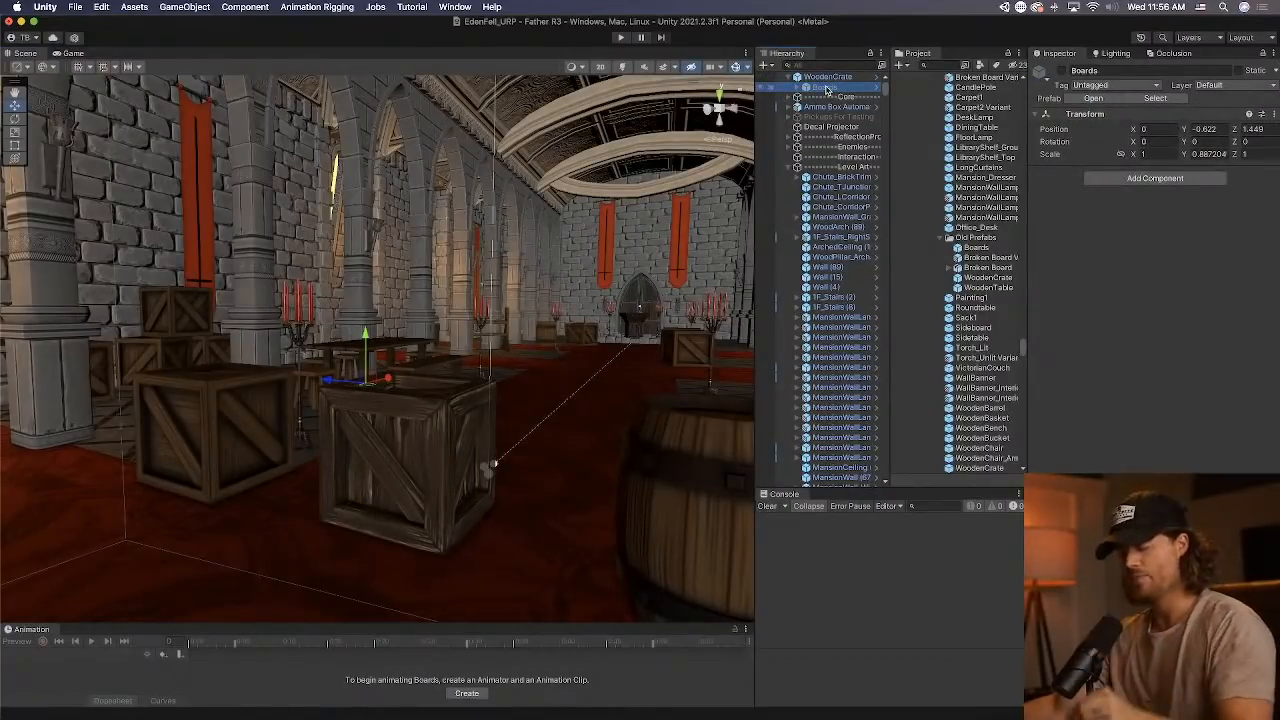
{"action": "left_click", "coordinate": [270, 415]}
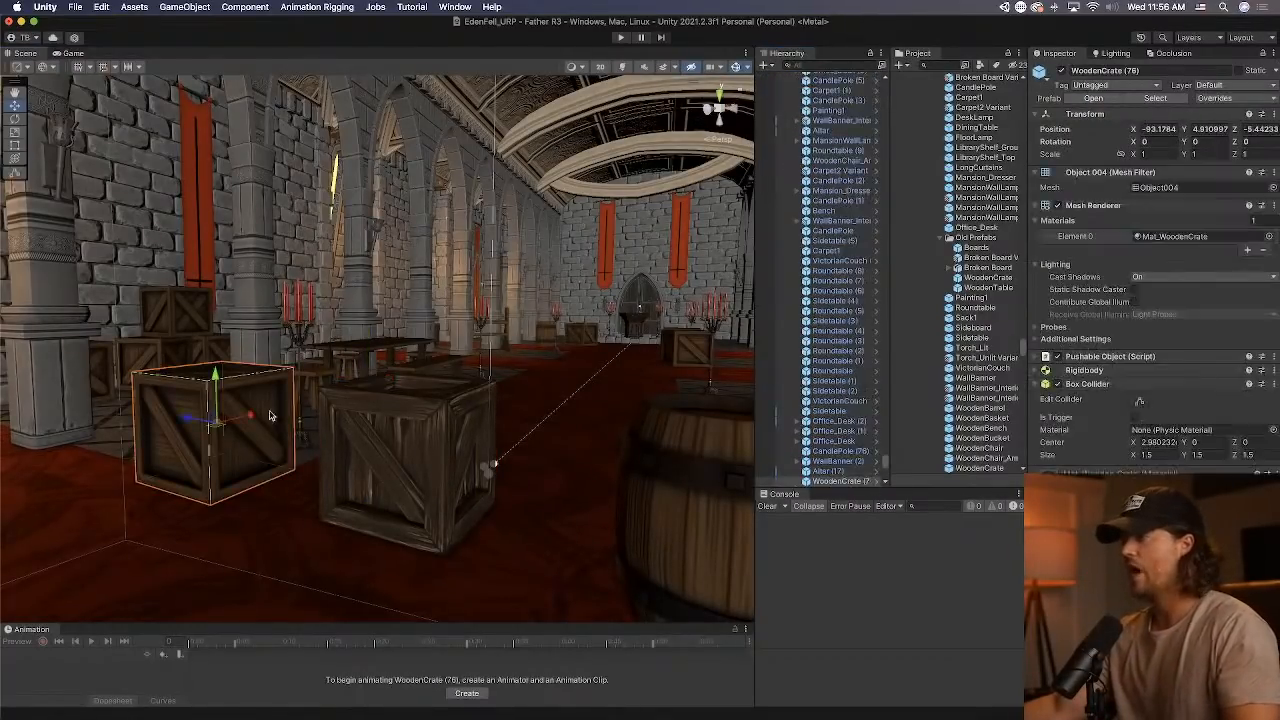
{"action": "left_click", "coordinate": [877, 481]}
{"action": "left_click_drag", "start_coordinate": [862, 249], "coordinate": [846, 158]}
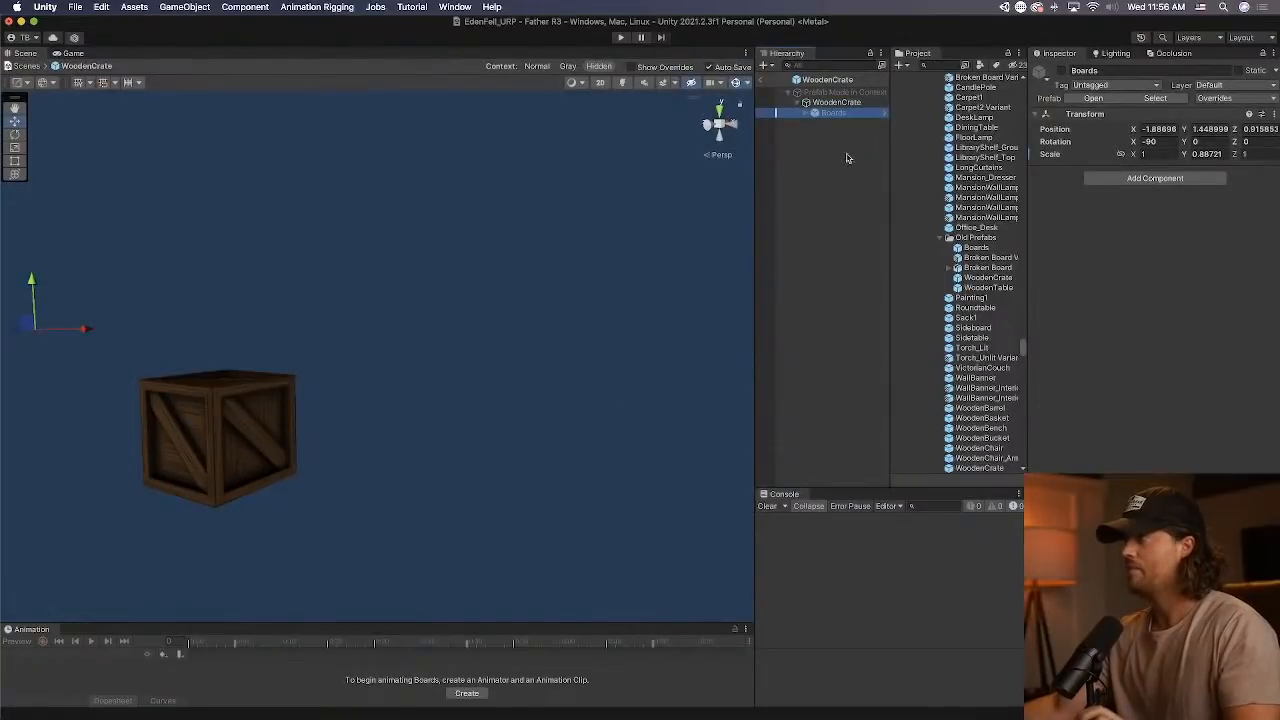
Set the Boards group's position to 0, 0, 0 and activate the group.
{"action": "left_click", "coordinate": [1153, 126]}
{"action": "type", "text": "0"}
{"action": "key", "text": "Tab"}
{"action": "type", "text": "0"}
{"action": "key", "text": "Tab"}
{"action": "type", "text": "0"}
{"action": "key", "text": "Tab"}
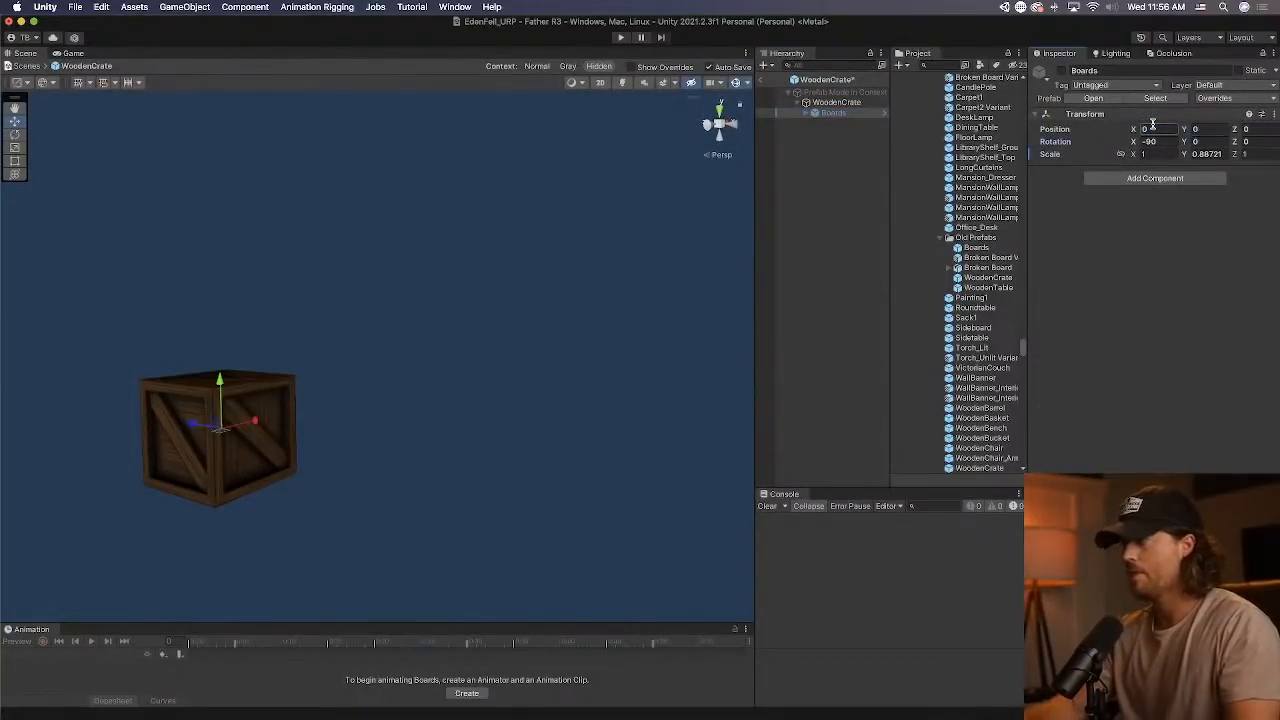
{"action": "left_click", "coordinate": [1063, 72]}
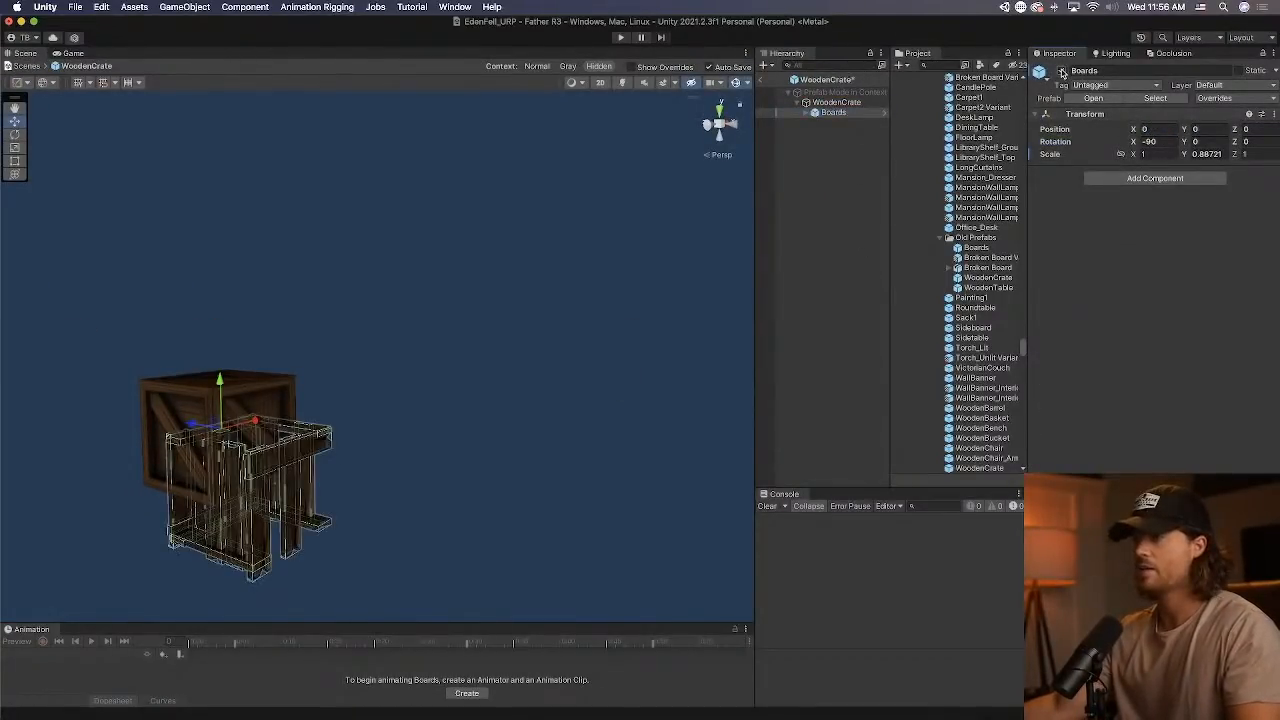
Try shifting the Boards group along its Z axis relative to the crate, and undo the move.
{"action": "key", "text": "a"}
{"action": "right_click_drag", "start_coordinate": [209, 303], "coordinate": [355, 330]}
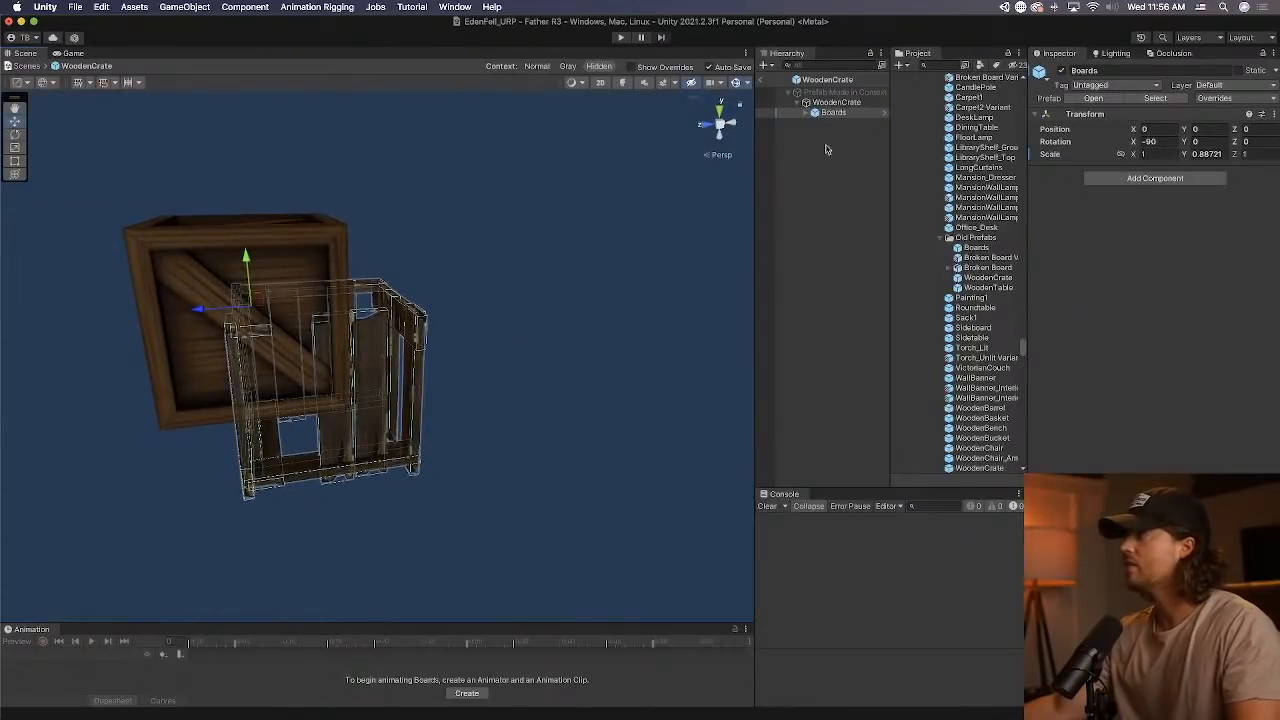
{"action": "left_click", "coordinate": [808, 113]}
{"action": "left_click", "coordinate": [845, 122]}
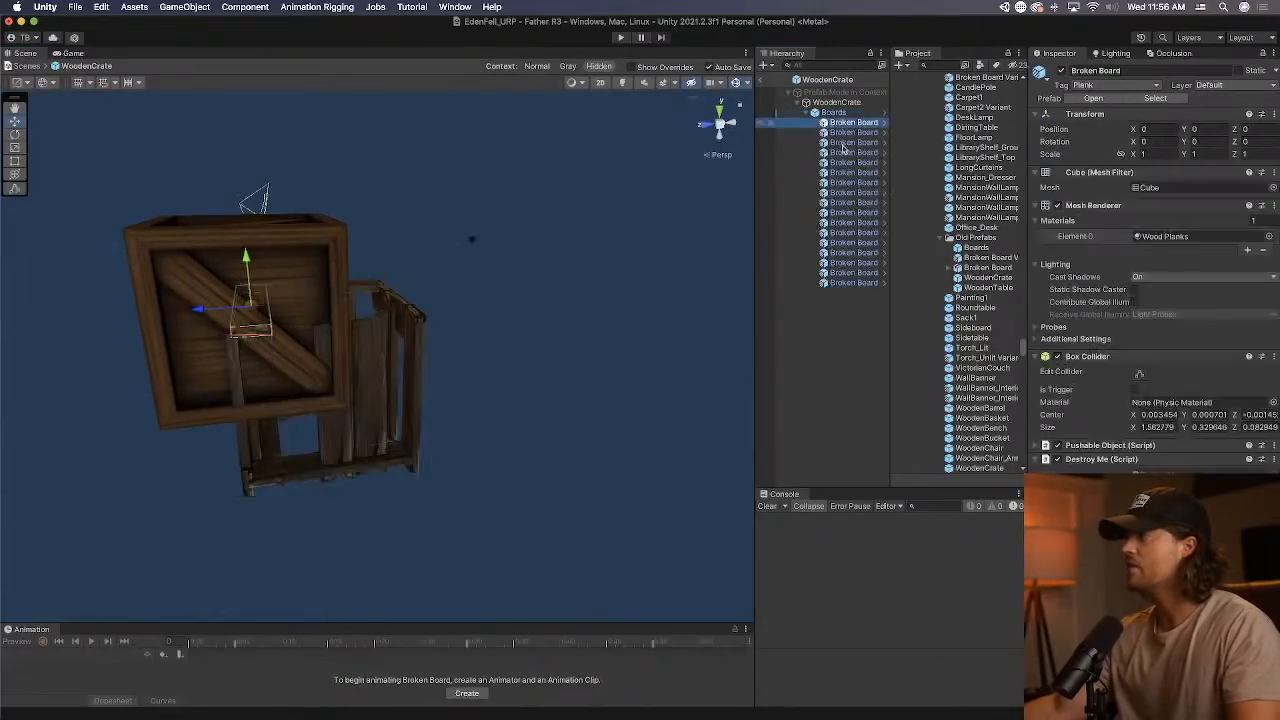
{"action": "left_click", "coordinate": [846, 285], "text": "shift"}
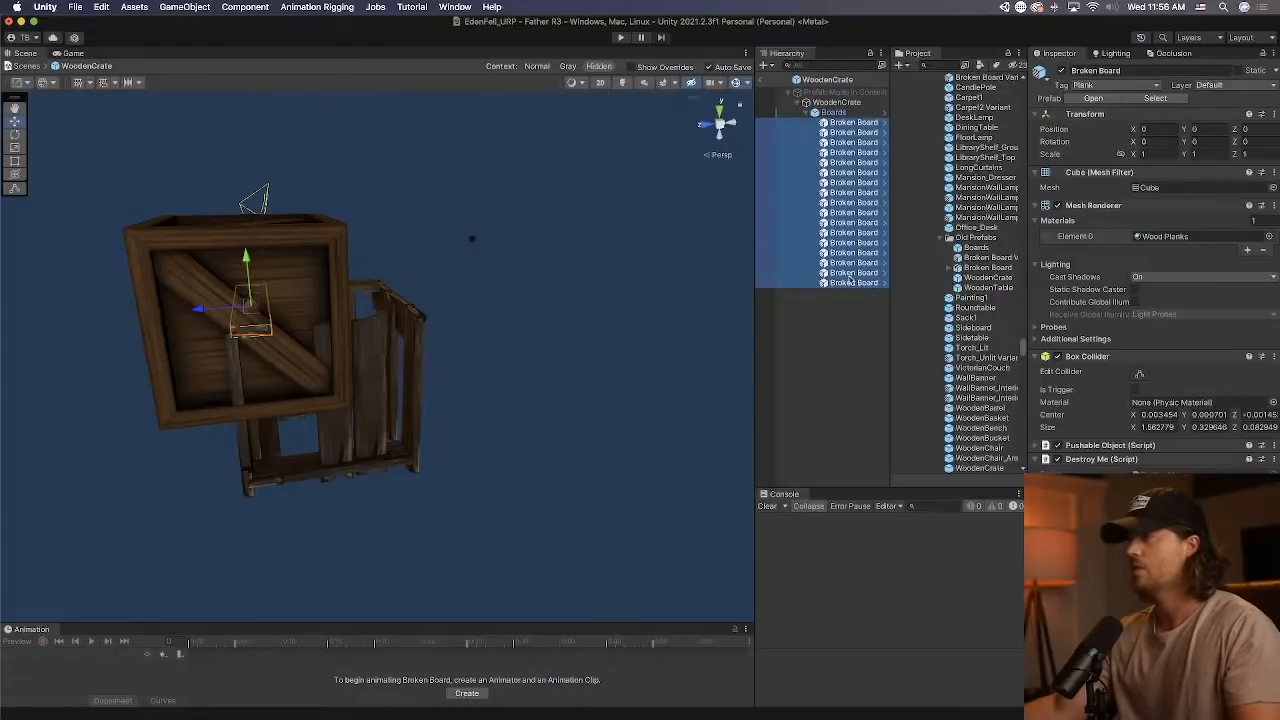
{"action": "left_click", "coordinate": [836, 114]}
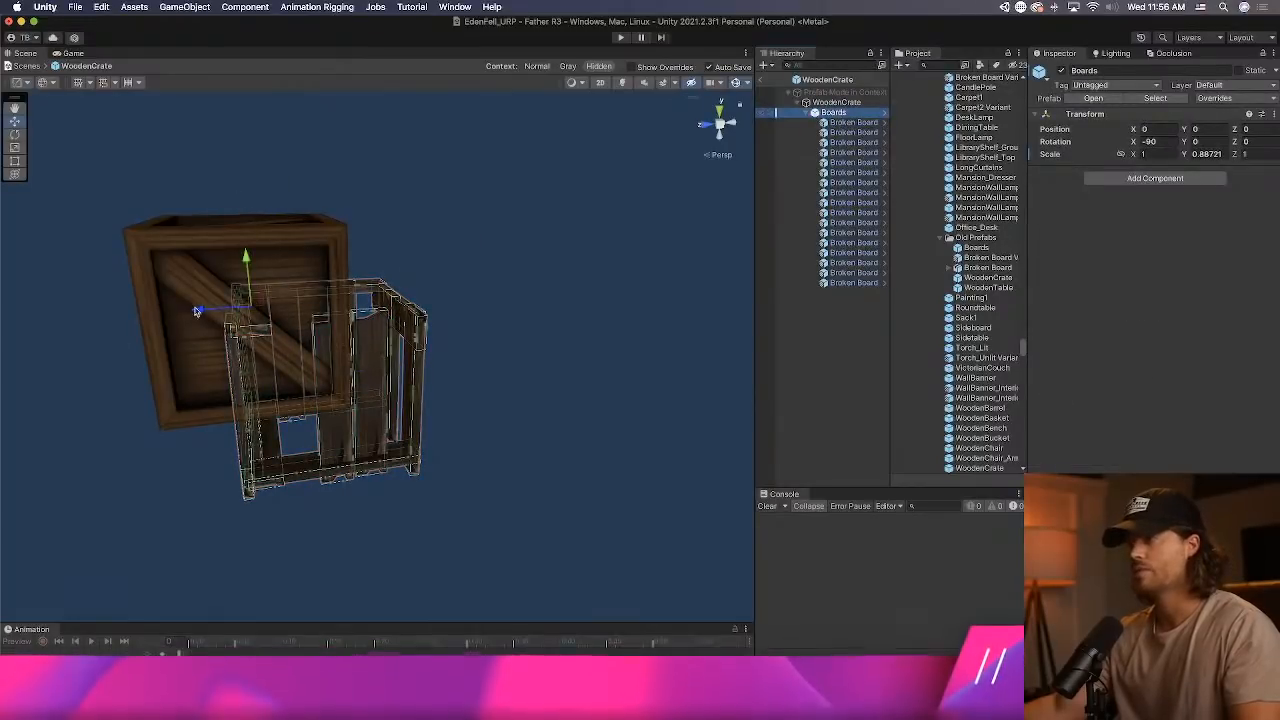
{"action": "left_click_drag", "start_coordinate": [201, 312], "coordinate": [123, 321]}
{"action": "key", "text": "super+z"}
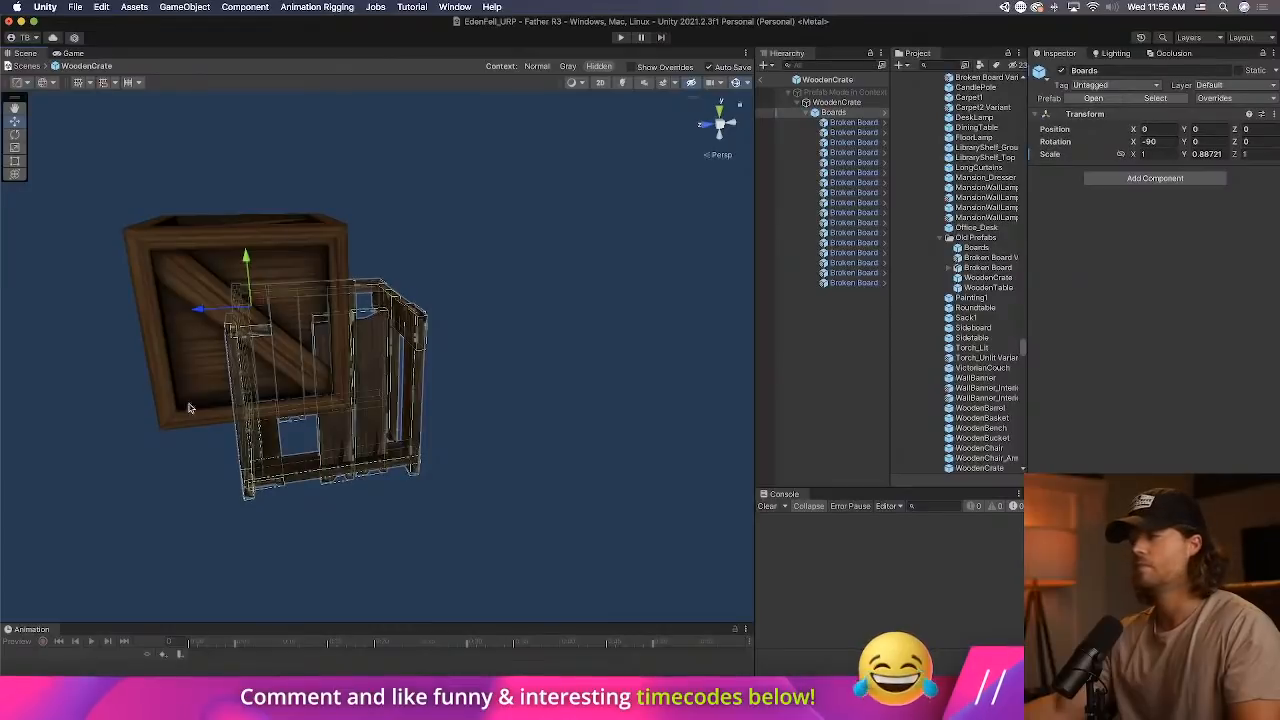
Move the Boards group along Z to about 0.586 to line it up with the crate.
{"action": "right_click_drag", "start_coordinate": [190, 408], "coordinate": [320, 400]}
{"action": "middle_click_drag", "start_coordinate": [320, 400], "coordinate": [560, 343]}
{"action": "scroll", "coordinate": [560, 343], "scroll_direction": "down", "scroll_amount": 3}
{"action": "middle_click_drag", "start_coordinate": [335, 369], "coordinate": [246, 511]}
{"action": "right_click_drag", "start_coordinate": [375, 420], "coordinate": [220, 417]}
{"action": "scroll", "coordinate": [406, 411], "scroll_direction": "down", "scroll_amount": 3}
{"action": "middle_click_drag", "start_coordinate": [525, 425], "coordinate": [372, 416]}
{"action": "left_click_drag", "start_coordinate": [400, 388], "coordinate": [339, 389]}
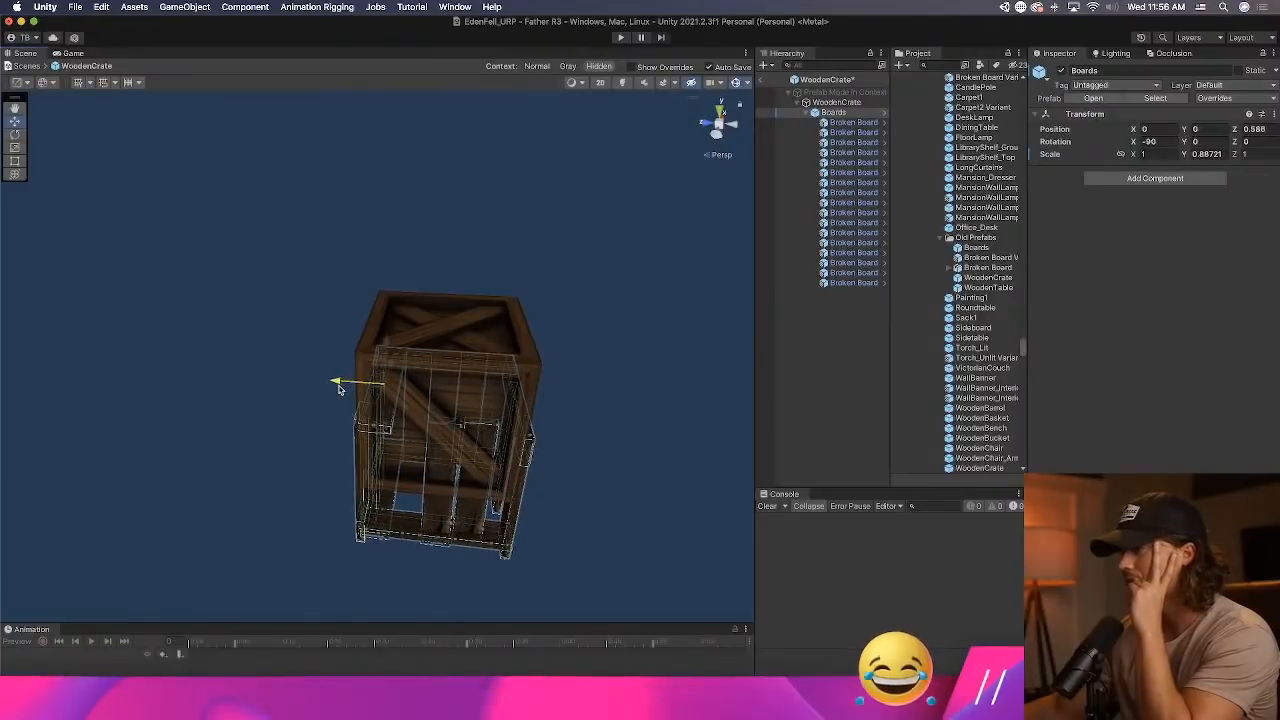
Raise the Boards group to about Y 0.696 to overlap the crate, check its alignment, and deactivate it.
{"action": "left_click", "coordinate": [712, 128]}
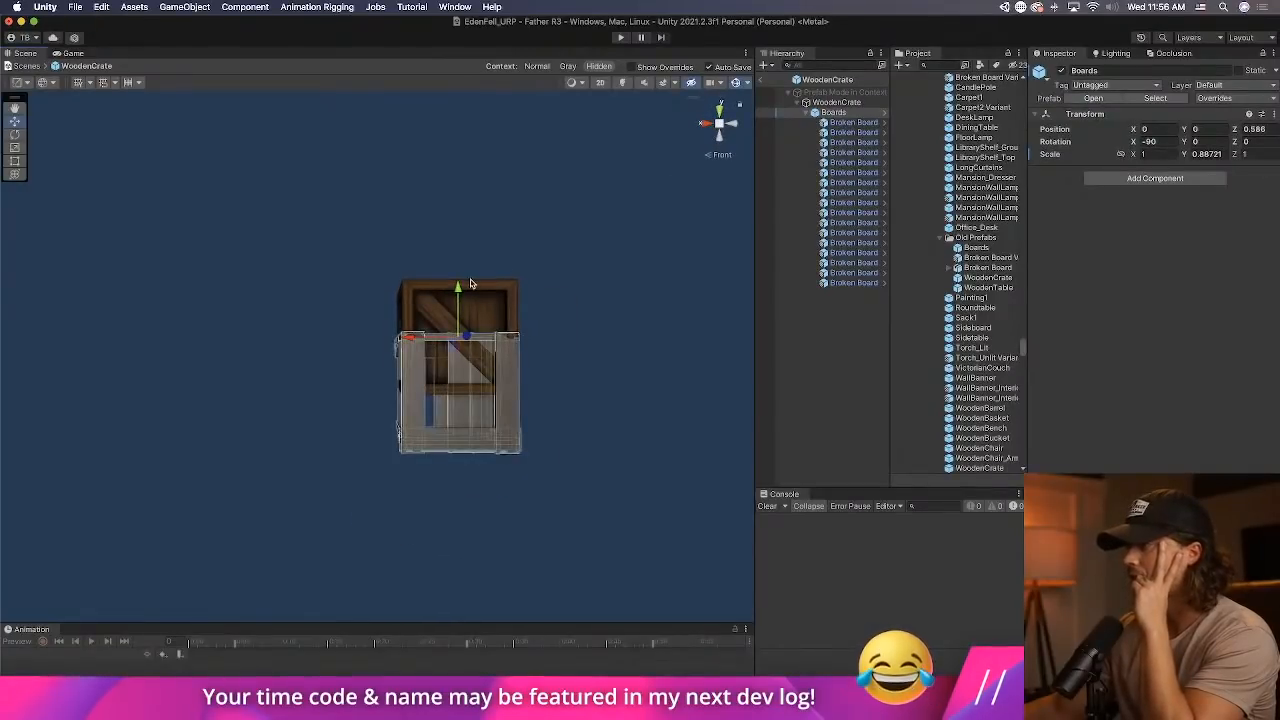
{"action": "left_click_drag", "start_coordinate": [471, 284], "coordinate": [471, 231]}
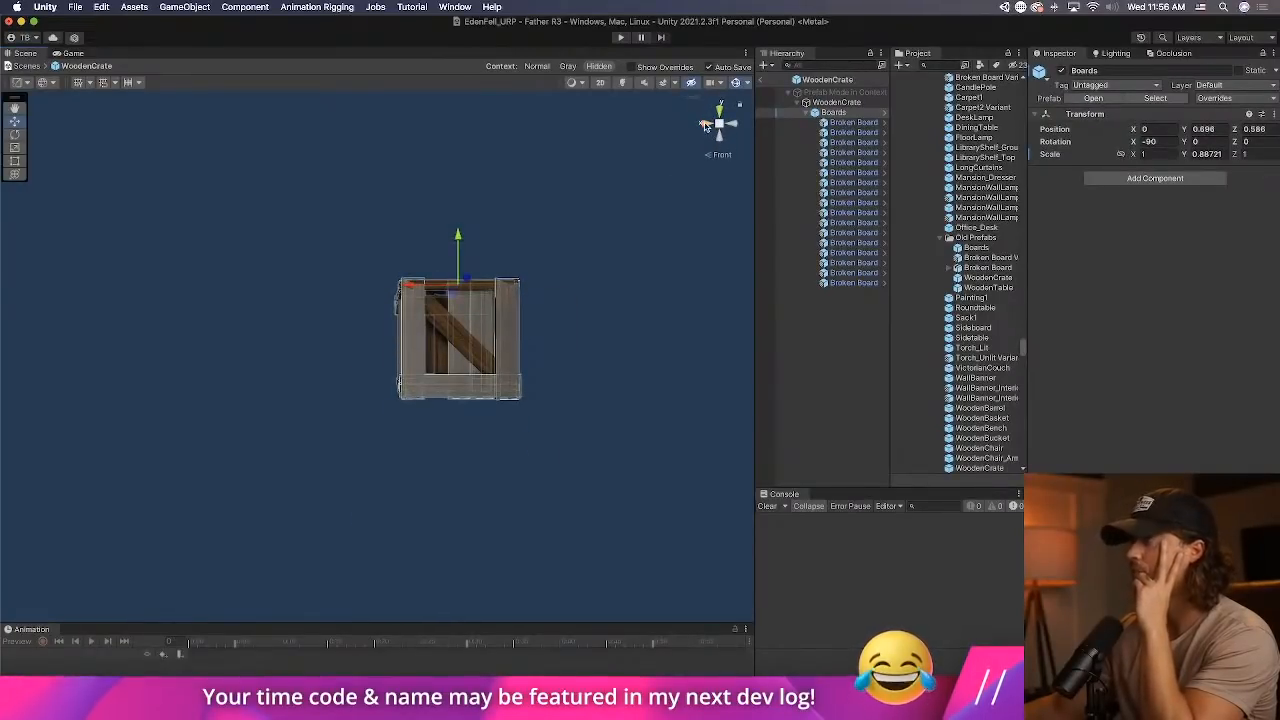
{"action": "left_click", "coordinate": [705, 125]}
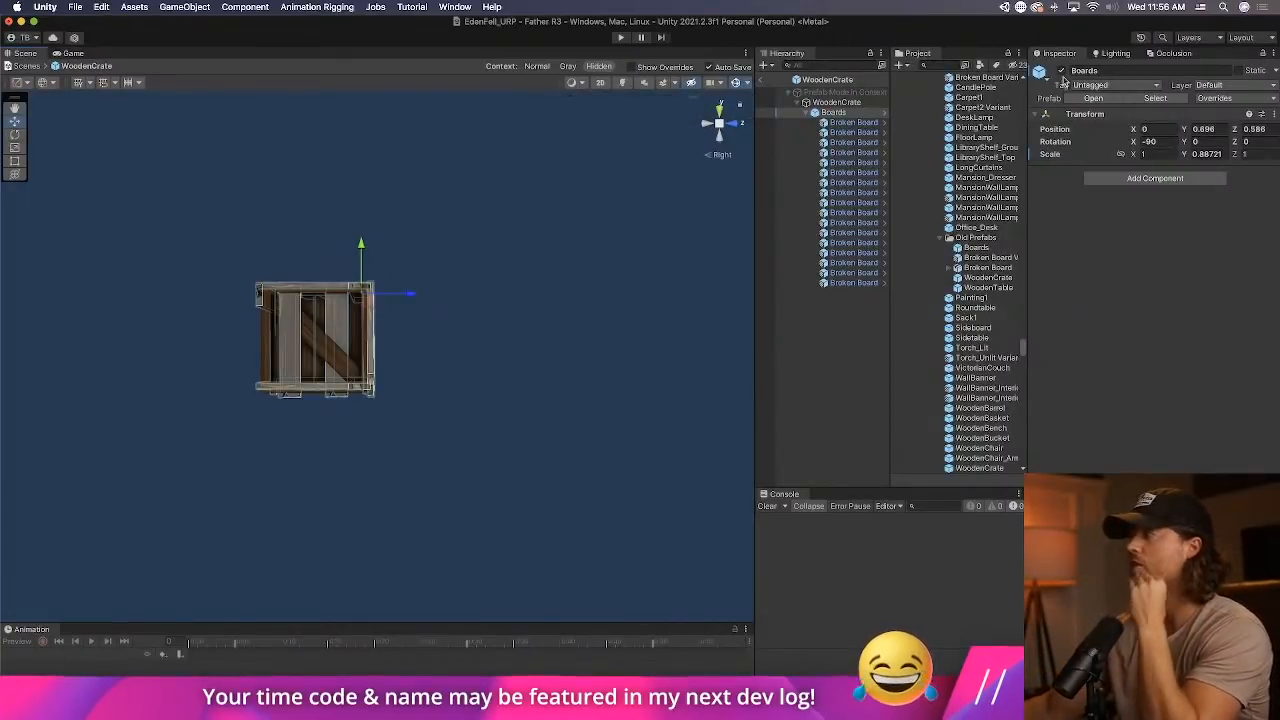
{"action": "left_click", "coordinate": [1061, 71]}
Copy the old crate's Breakable Object component and paste it as new on the WoodenCrate prefab's root.
{"action": "left_click", "coordinate": [847, 104]}
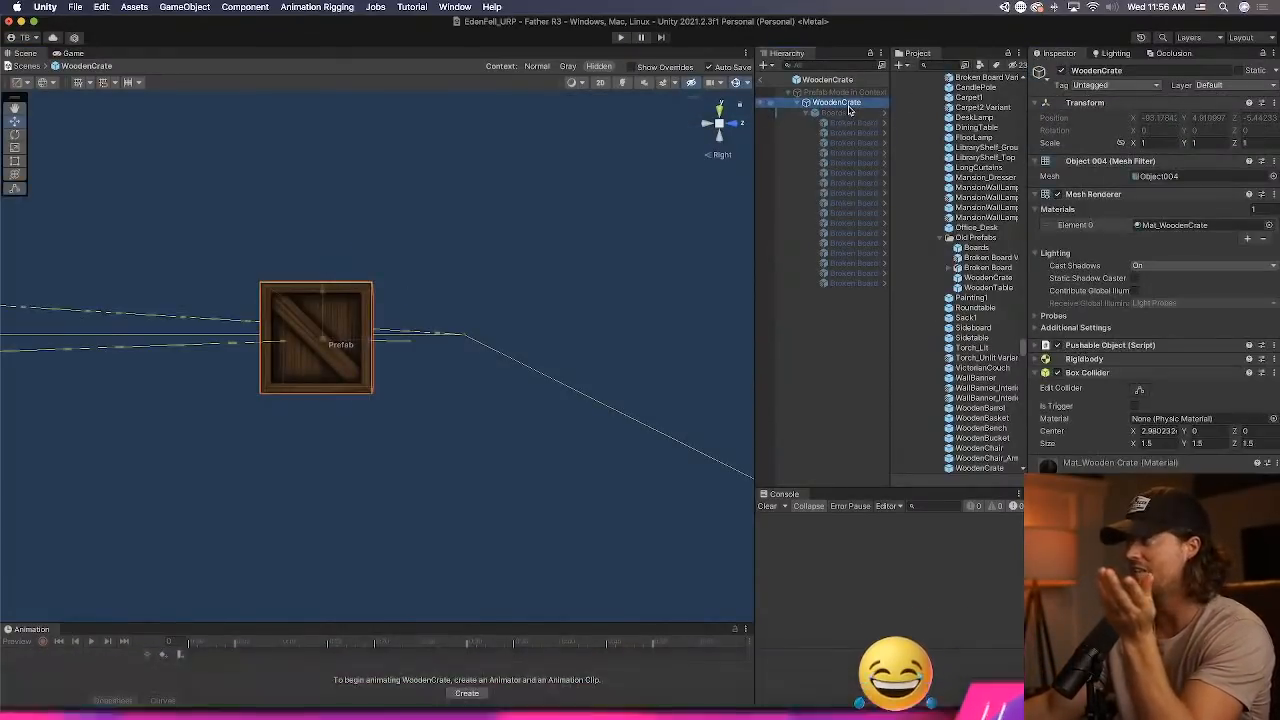
{"action": "left_click", "coordinate": [761, 81]}
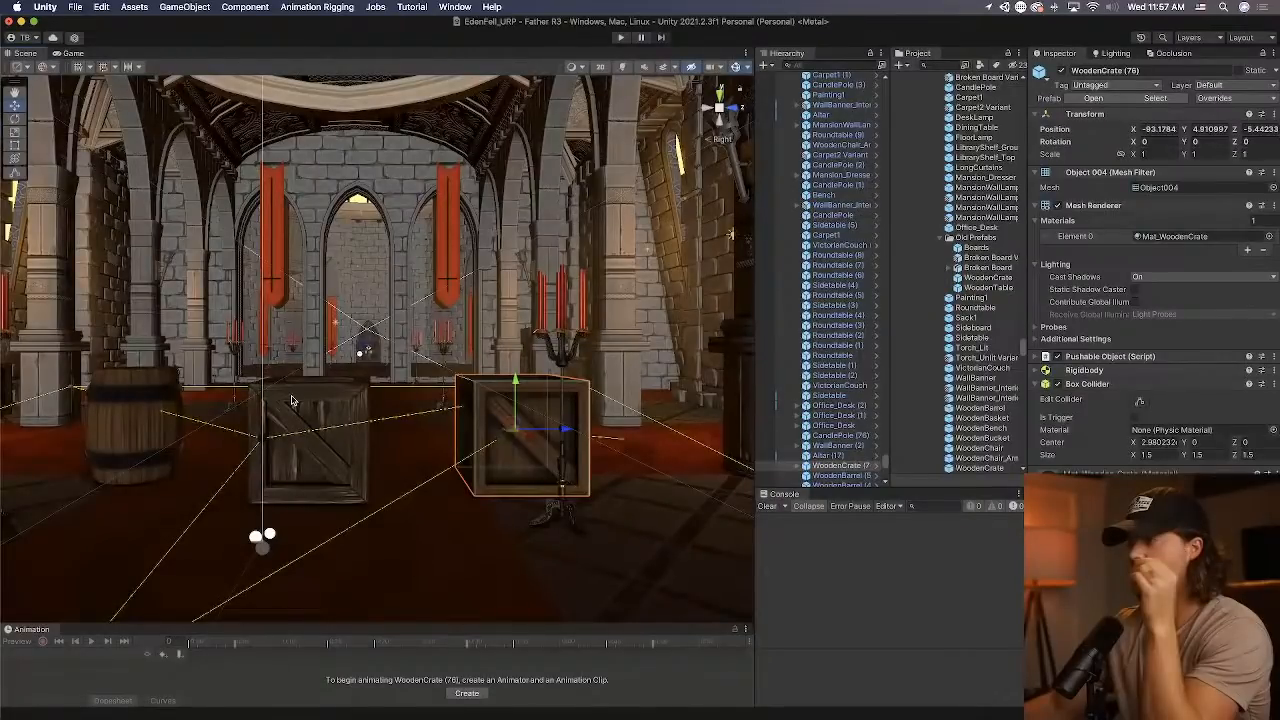
{"action": "left_click", "coordinate": [292, 401]}
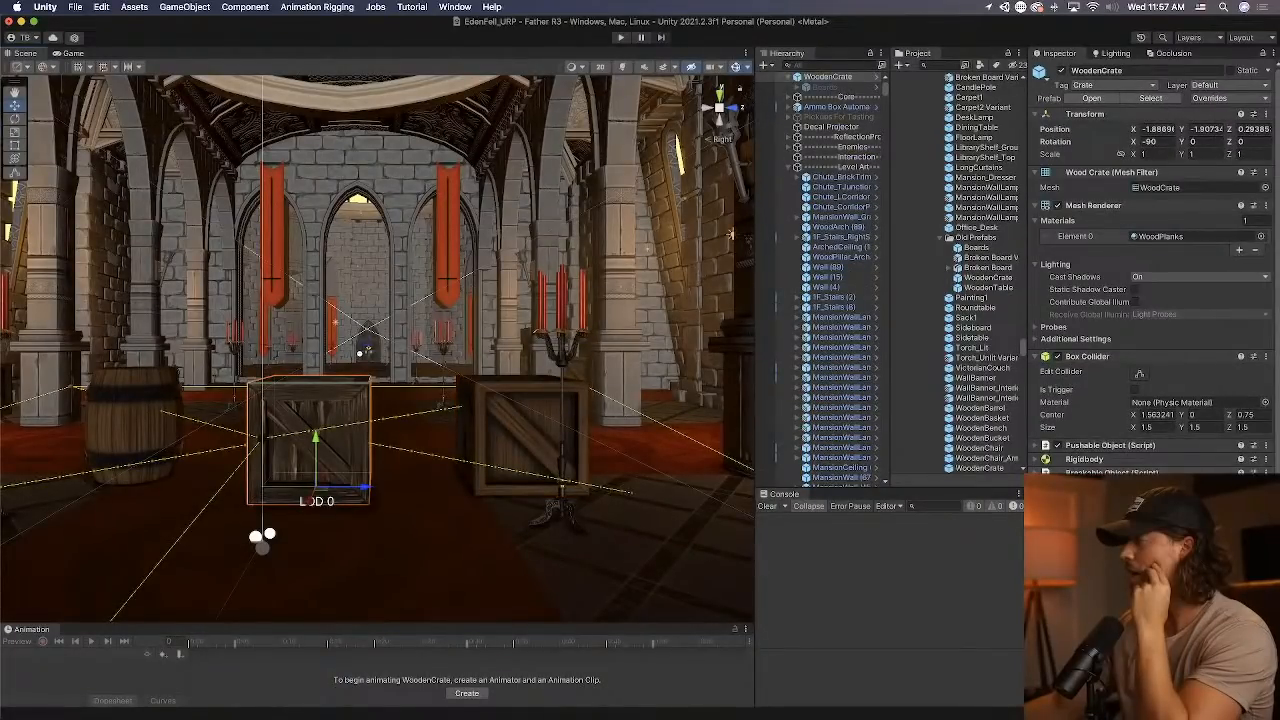
{"action": "left_click", "coordinate": [522, 428]}
{"action": "left_click", "coordinate": [880, 482]}
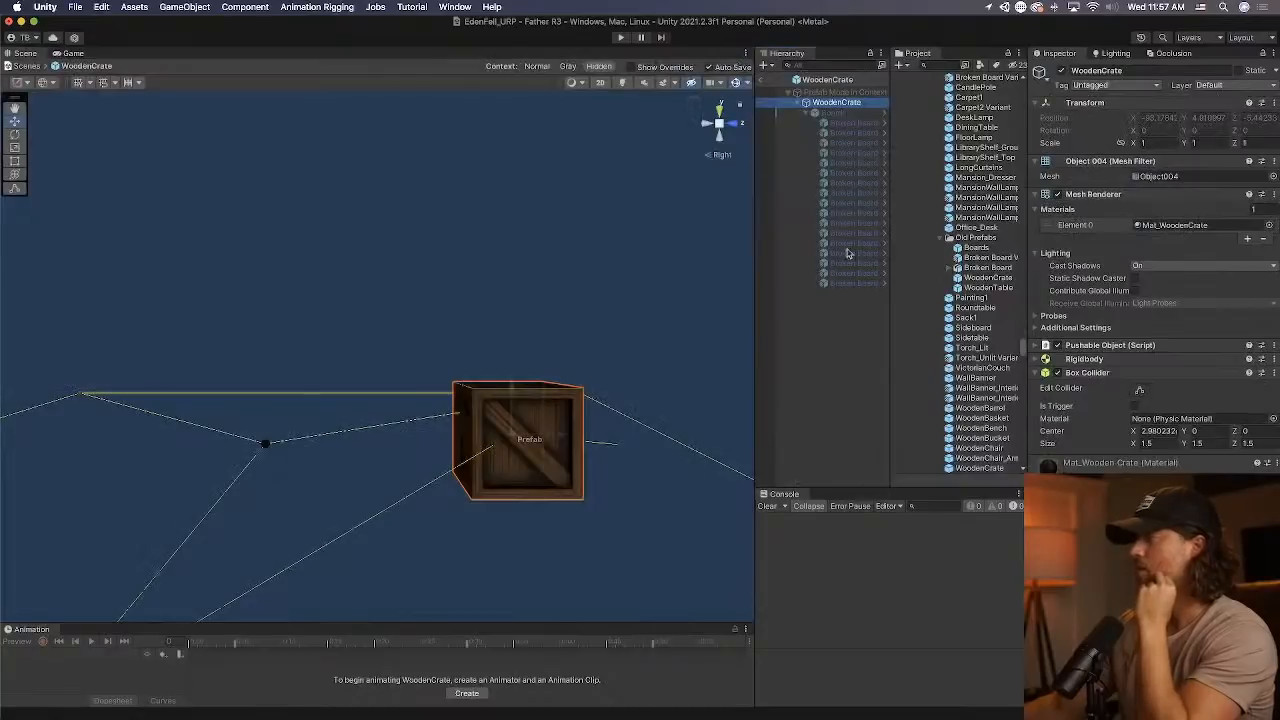
{"action": "right_click", "coordinate": [1109, 357]}
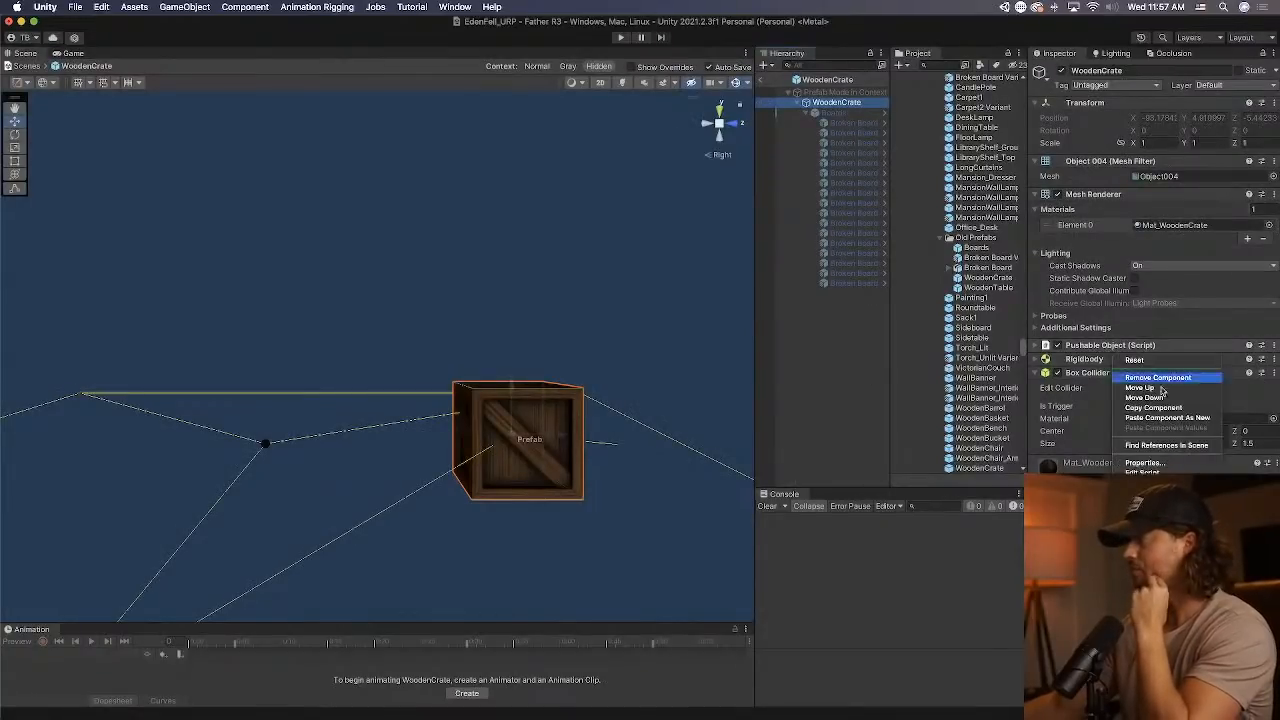
{"action": "left_click", "coordinate": [1180, 417]}
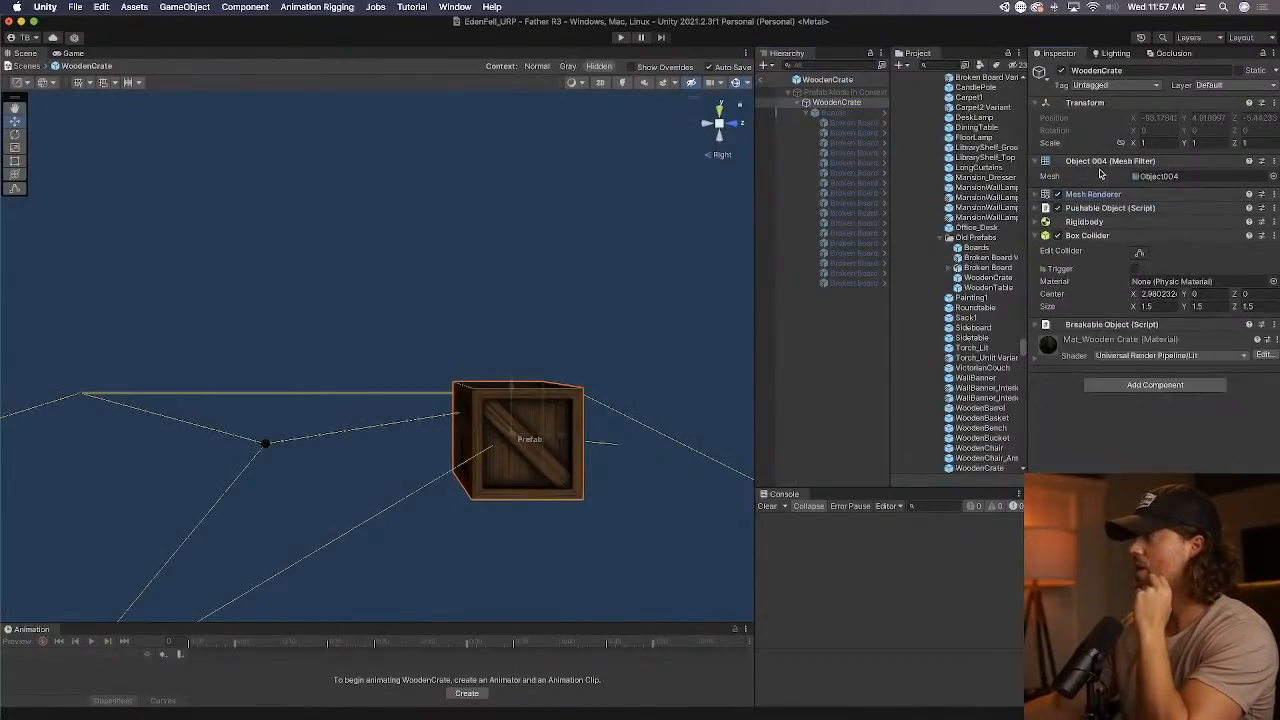
Assign the Boards group, the crate's own Mesh Renderer and its Box Collider to the Breakable Object's on-death references.
{"action": "left_click", "coordinate": [1092, 193]}
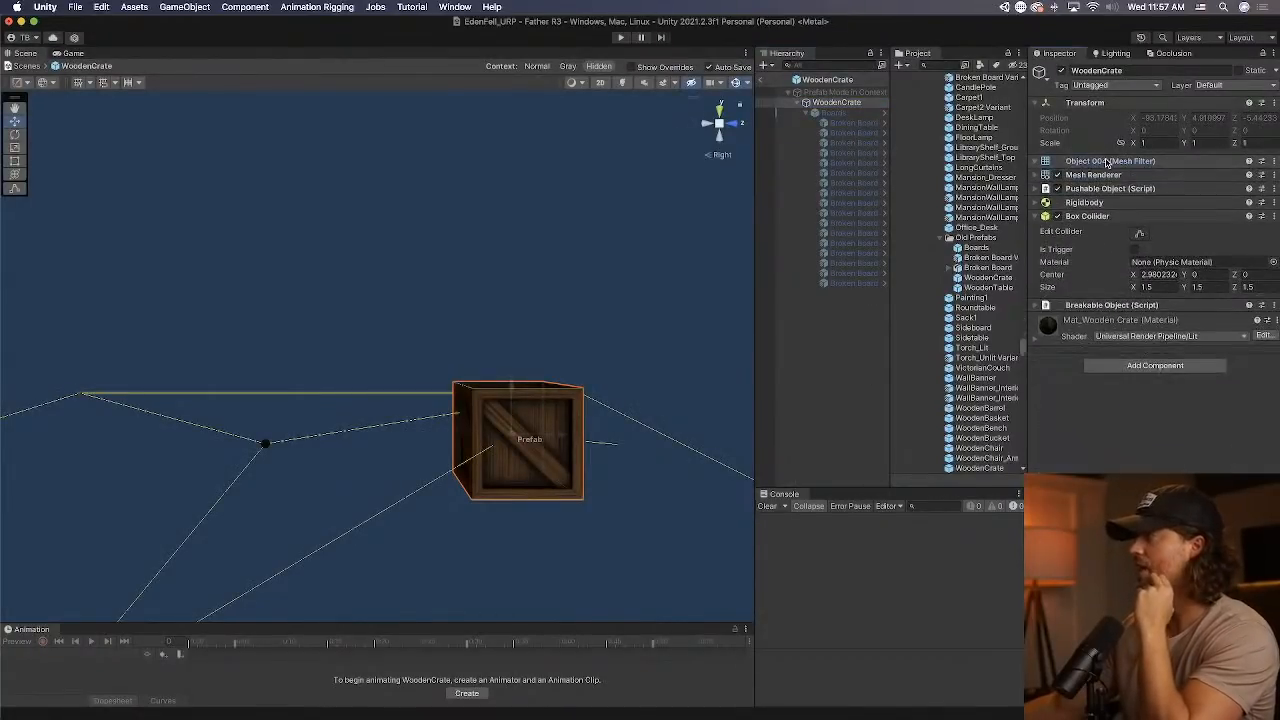
{"action": "left_click", "coordinate": [1110, 304]}
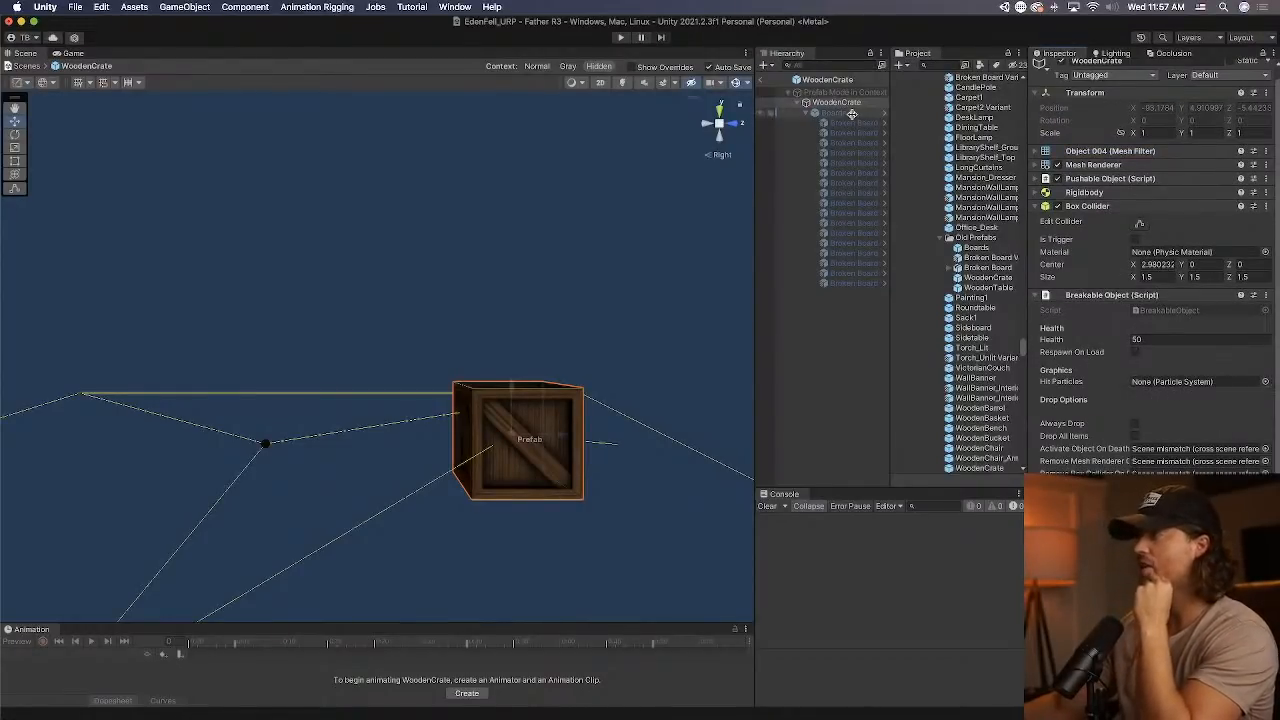
{"action": "left_click_drag", "start_coordinate": [848, 112], "coordinate": [1235, 452]}
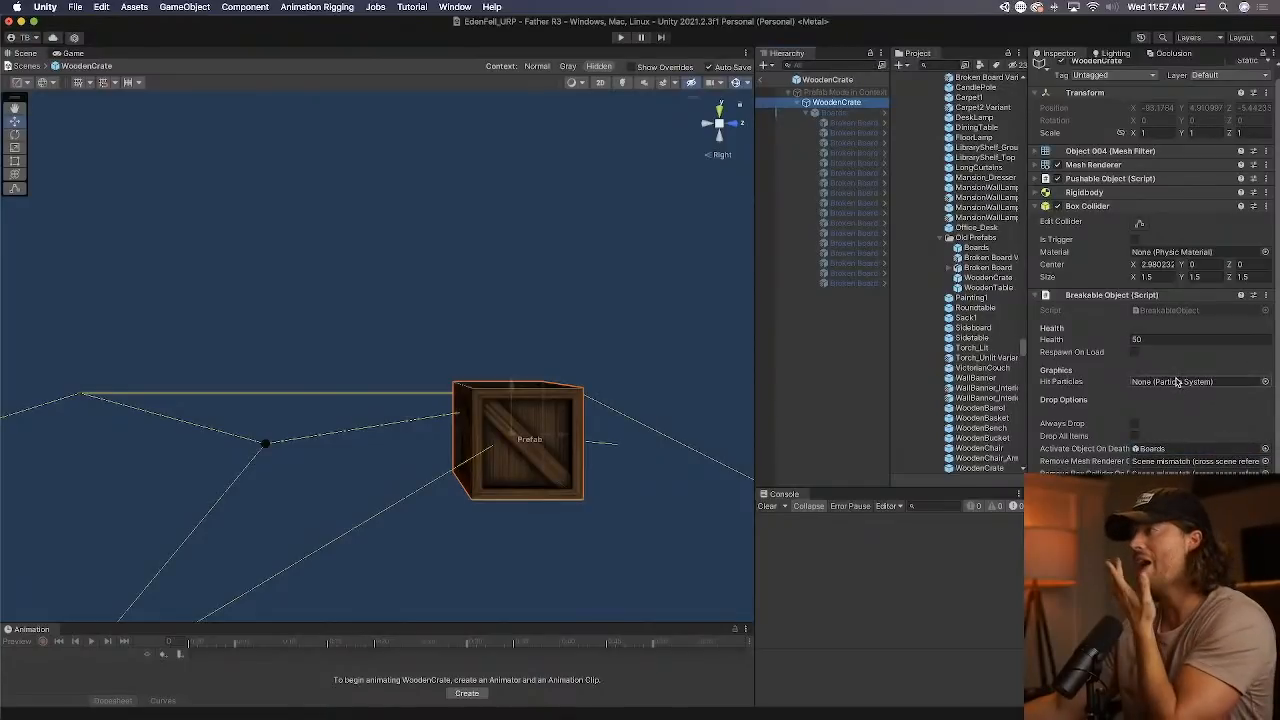
{"action": "left_click", "coordinate": [1195, 462]}
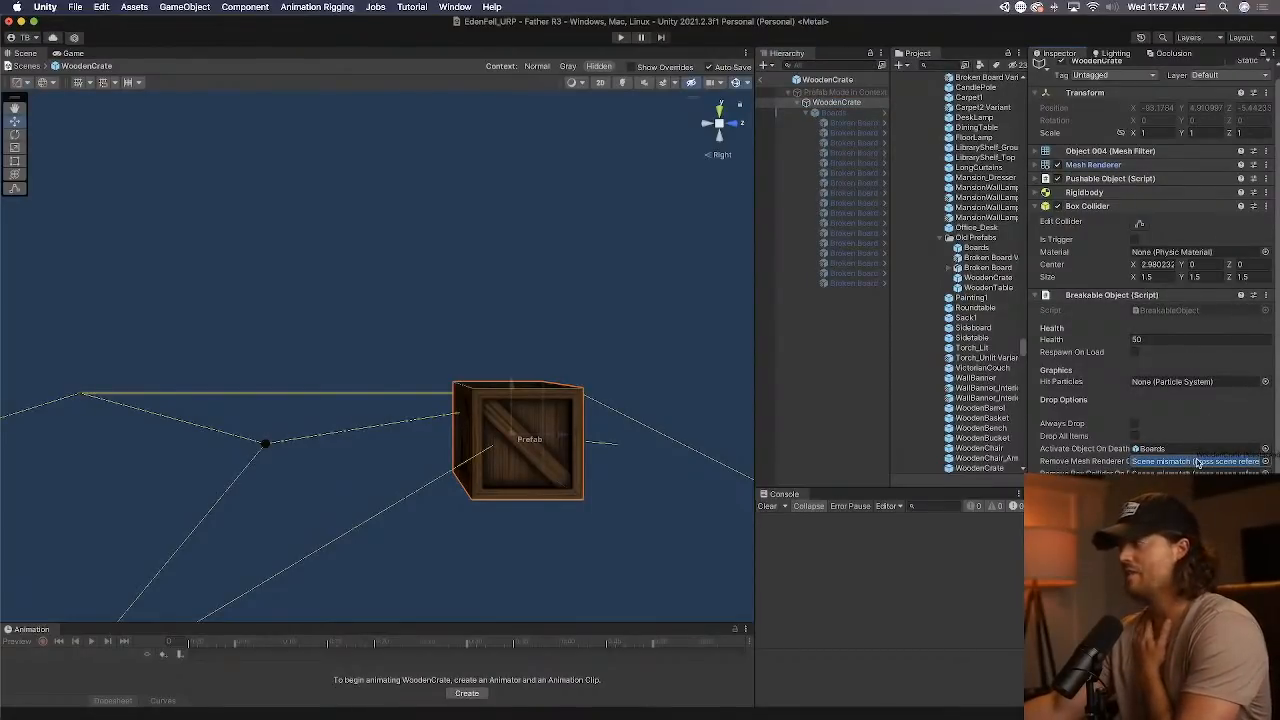
{"action": "left_click_drag", "start_coordinate": [1198, 463], "coordinate": [1198, 463]}
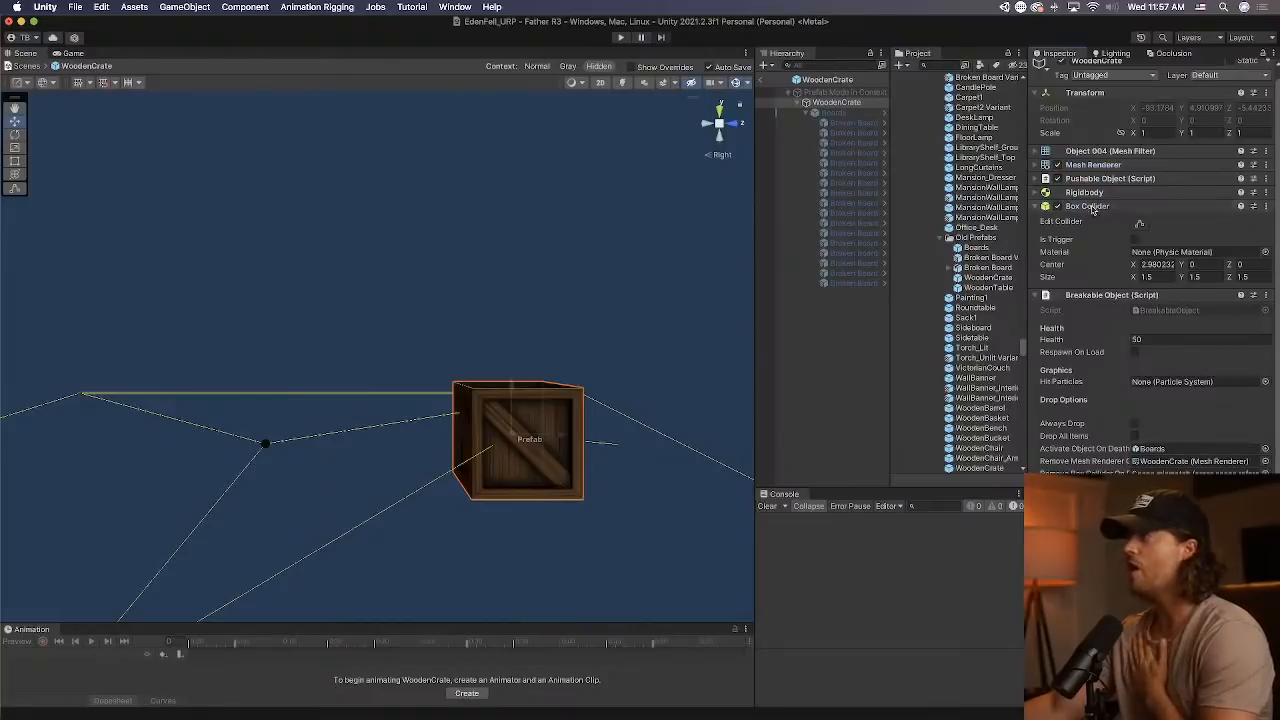
{"action": "left_click_drag", "start_coordinate": [1097, 206], "coordinate": [1196, 473]}
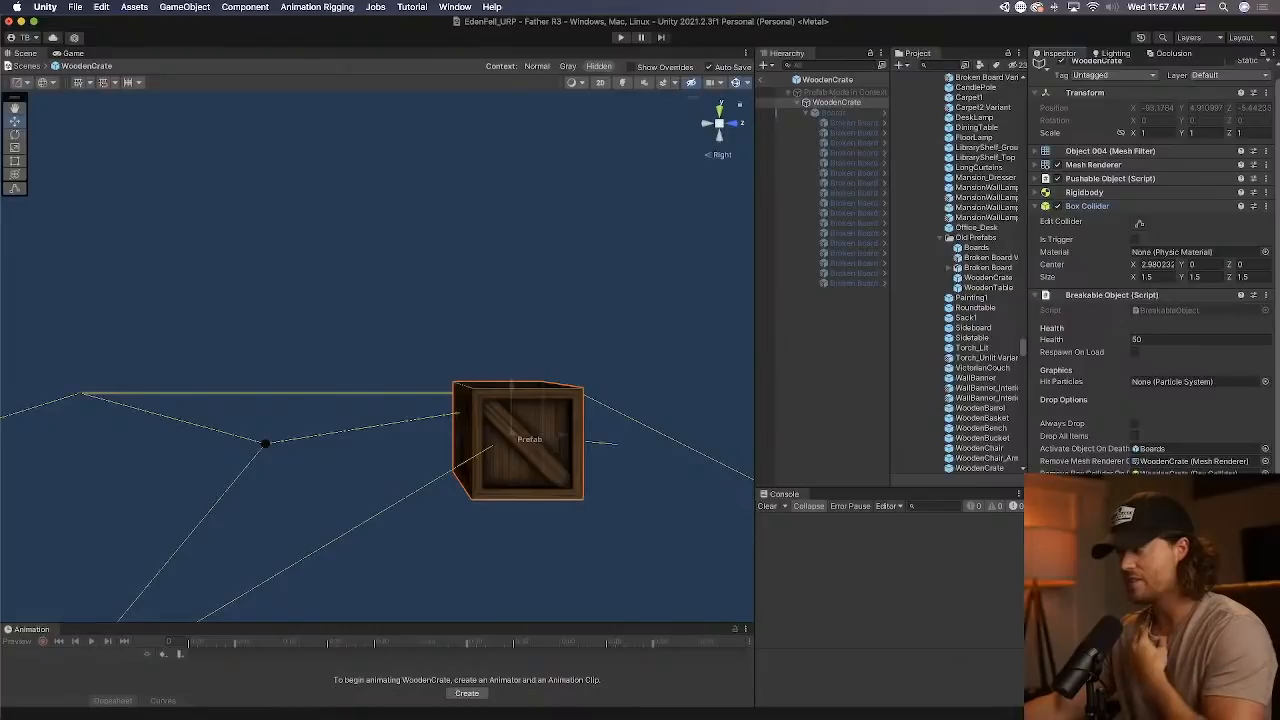
Set the WoodenCrate prefab's Breakable Object health to 25, and deactivate the old crate in the level.
{"action": "left_click", "coordinate": [1155, 340]}
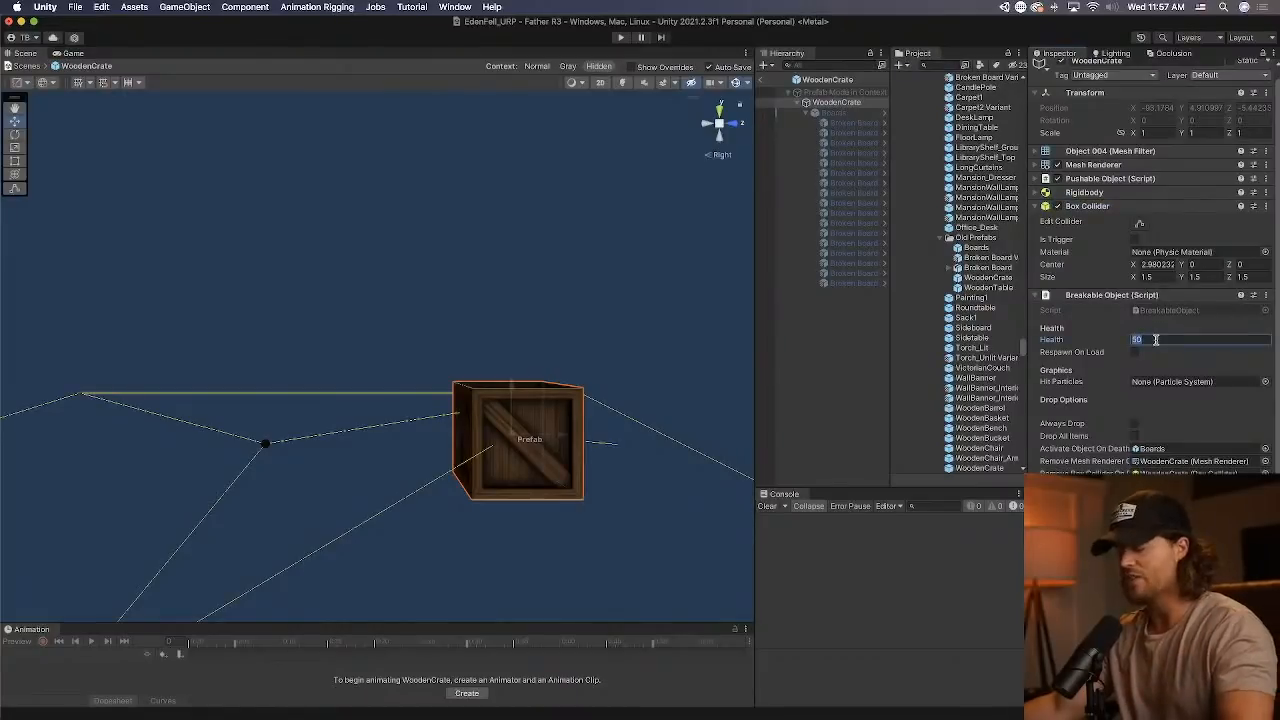
{"action": "type", "text": "25"}
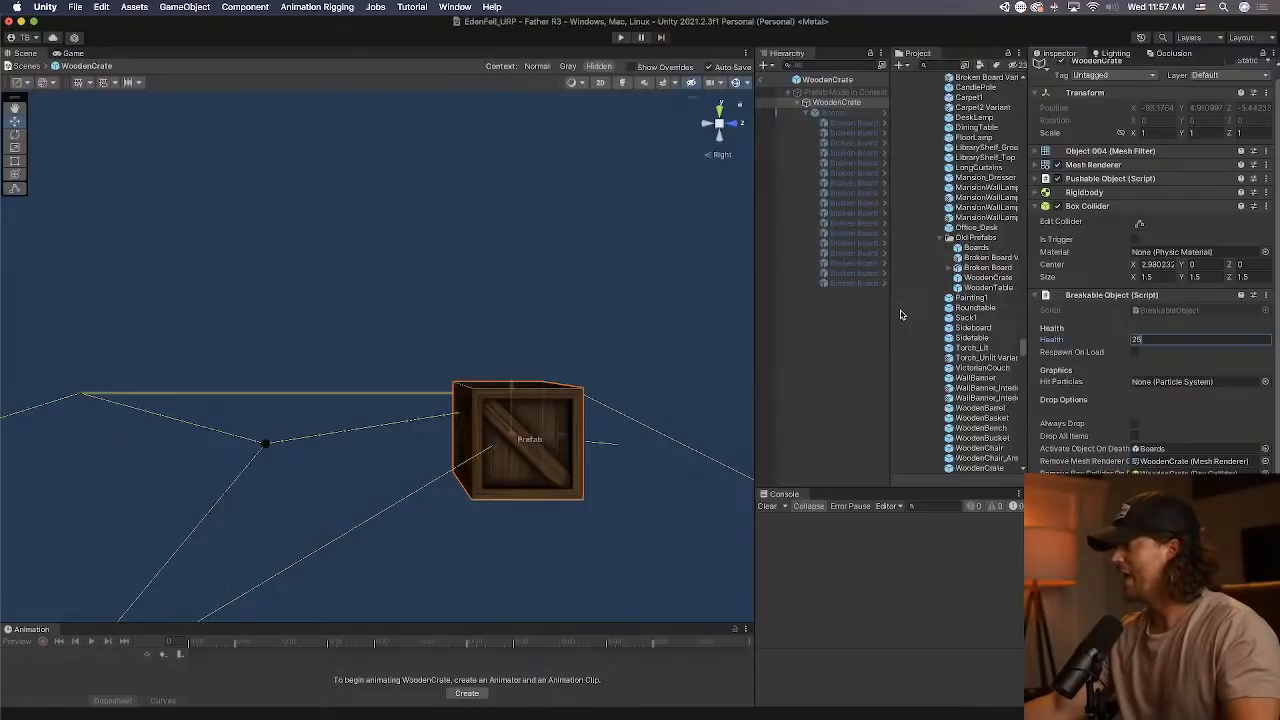
{"action": "left_click", "coordinate": [835, 112]}
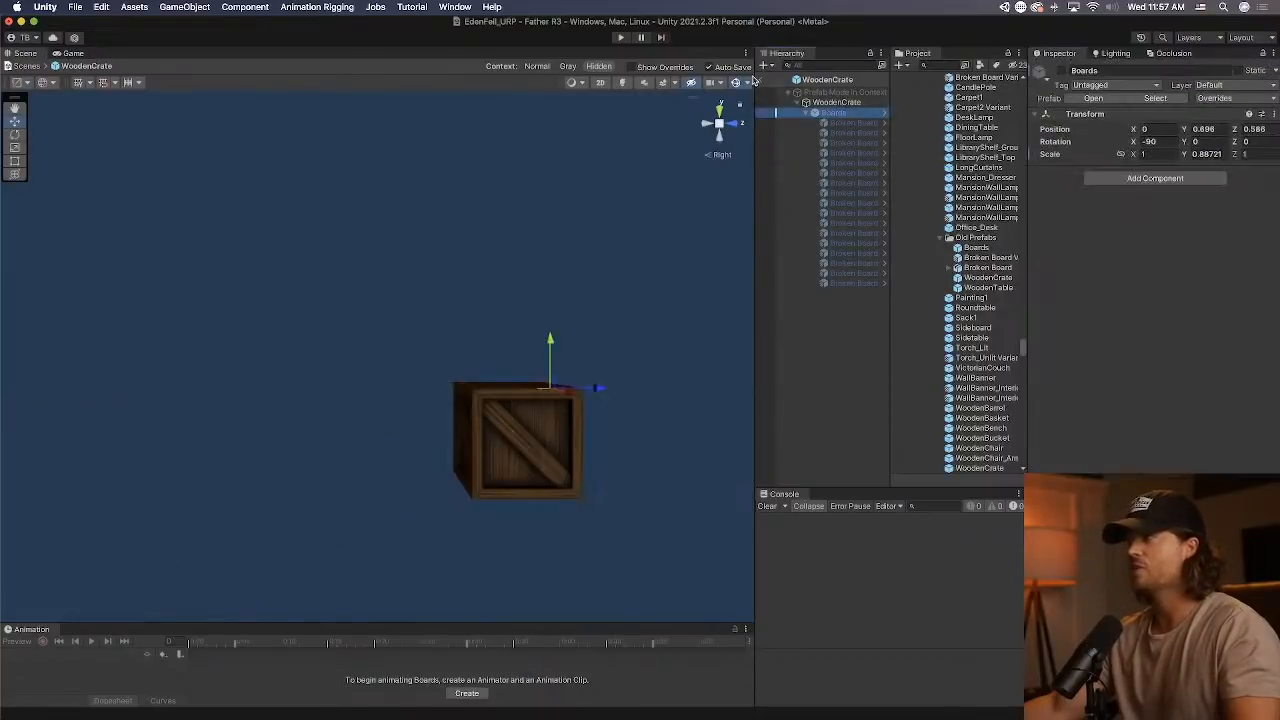
{"action": "left_click", "coordinate": [762, 83]}
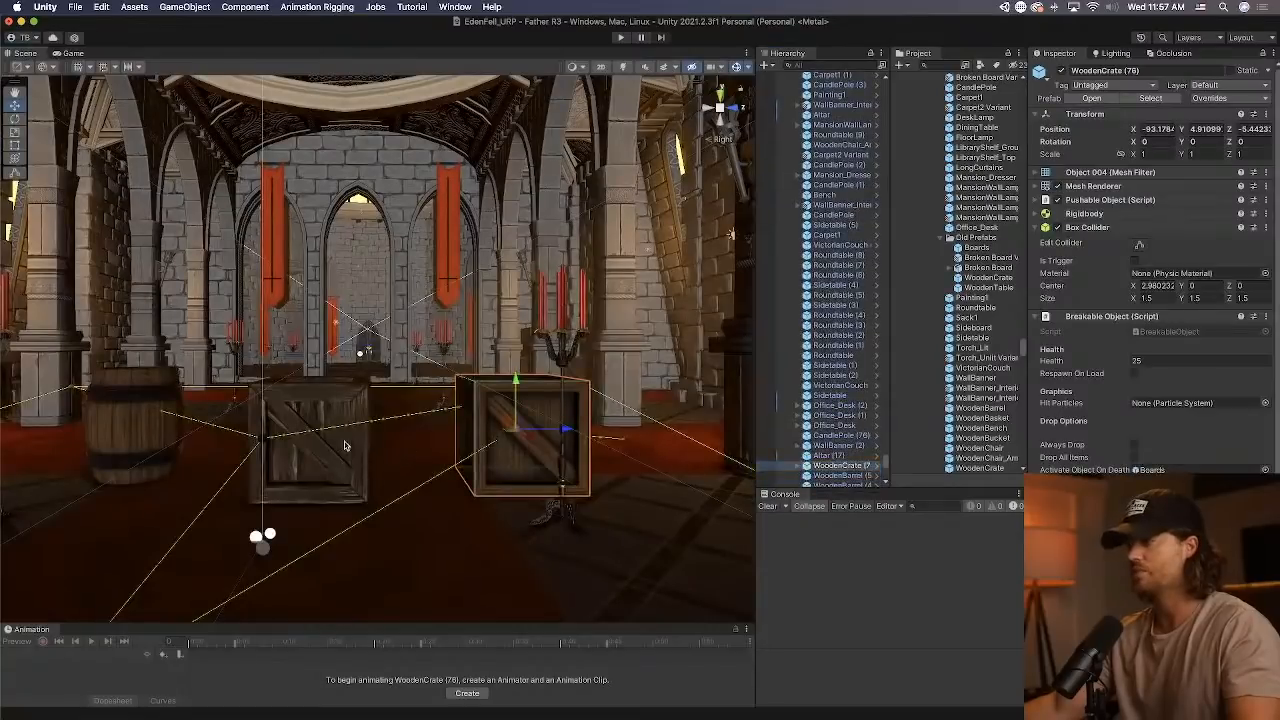
{"action": "left_click", "coordinate": [1061, 70]}
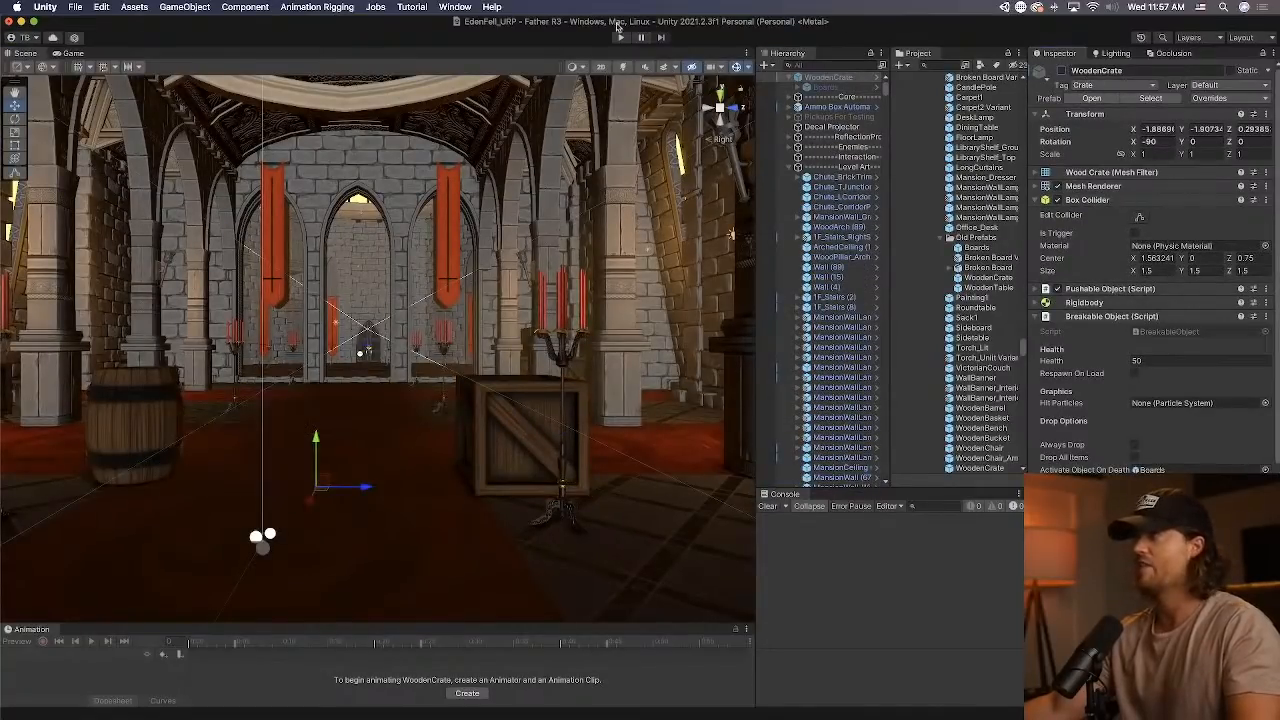
Play-test the level: equip the second weapon and walk through the halls to a wooden crate in the Foyer.
{"action": "left_click", "coordinate": [621, 37]}
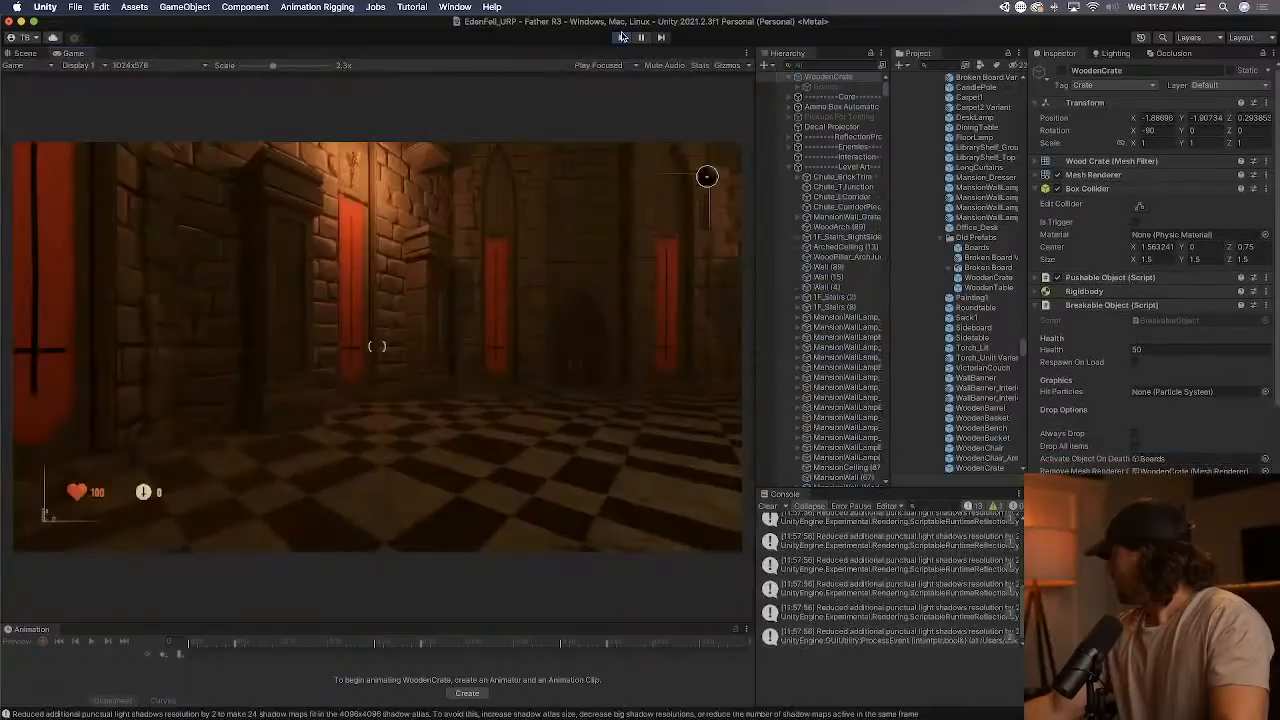
{"action": "left_click", "coordinate": [563, 184]}
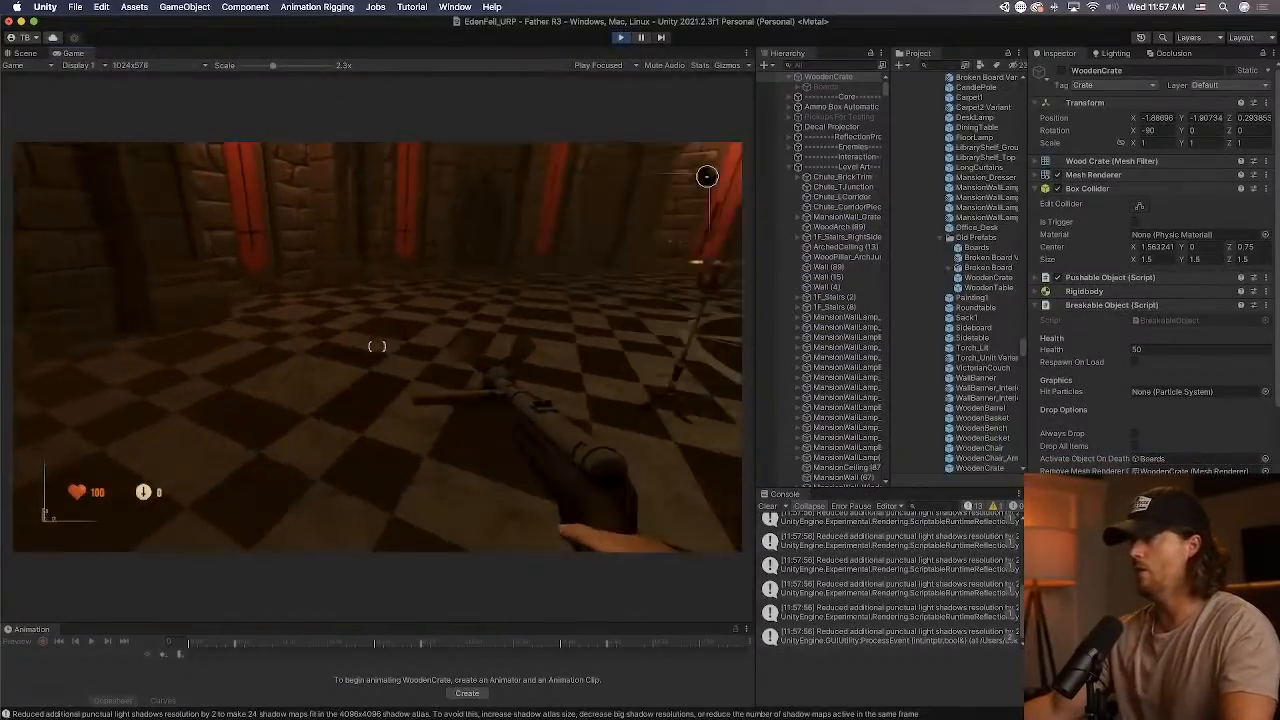
{"action": "key", "text": "2"}
{"action": "key", "text": "w"}
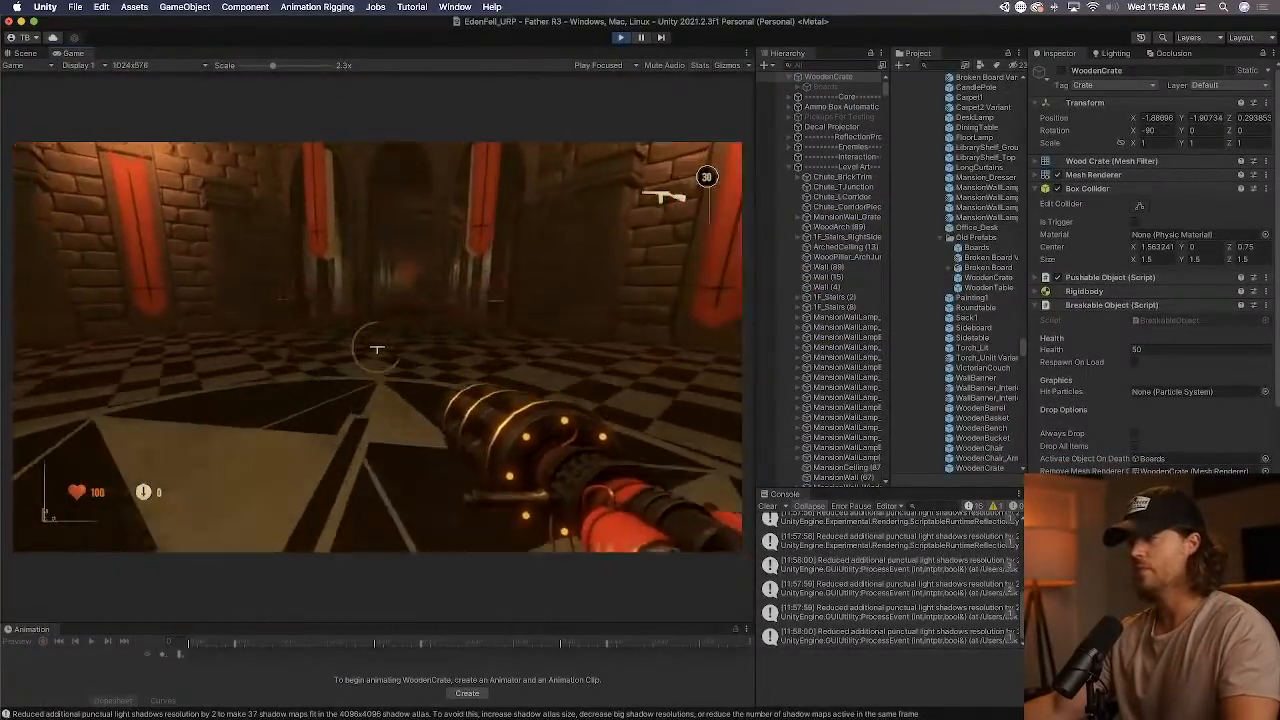
{"action": "key", "text": "w"}
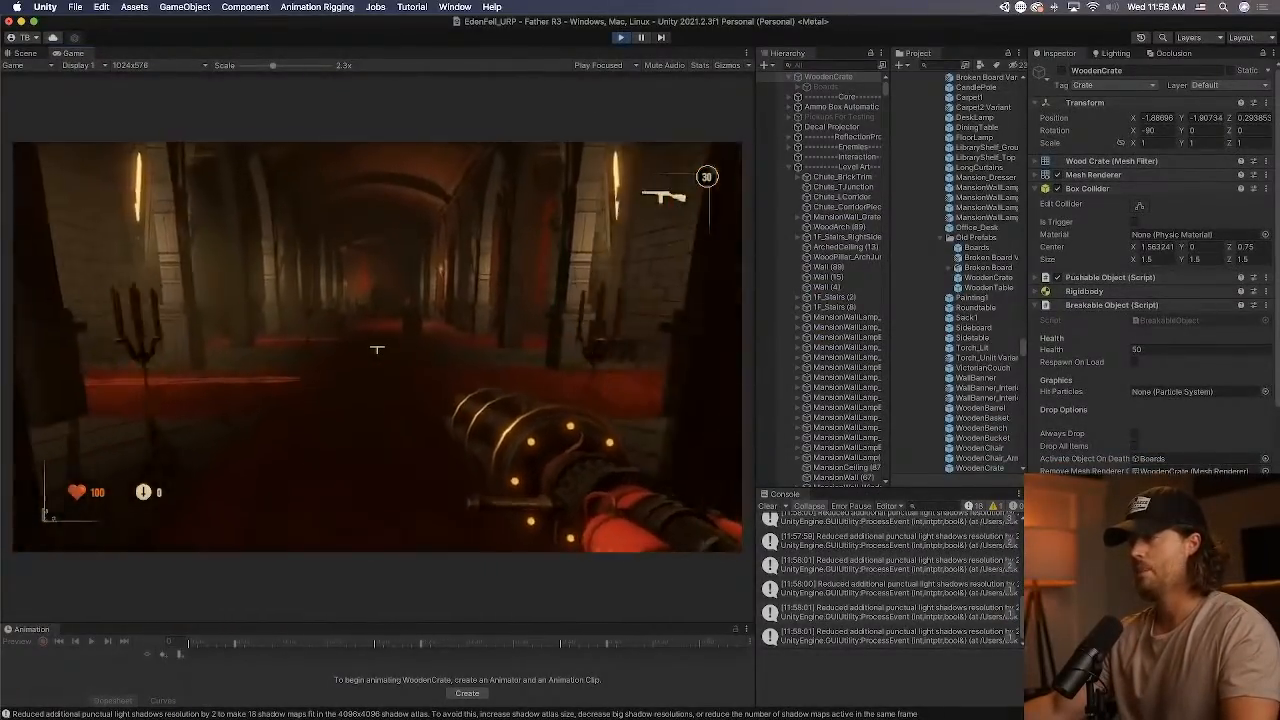
{"action": "key", "text": "w"}
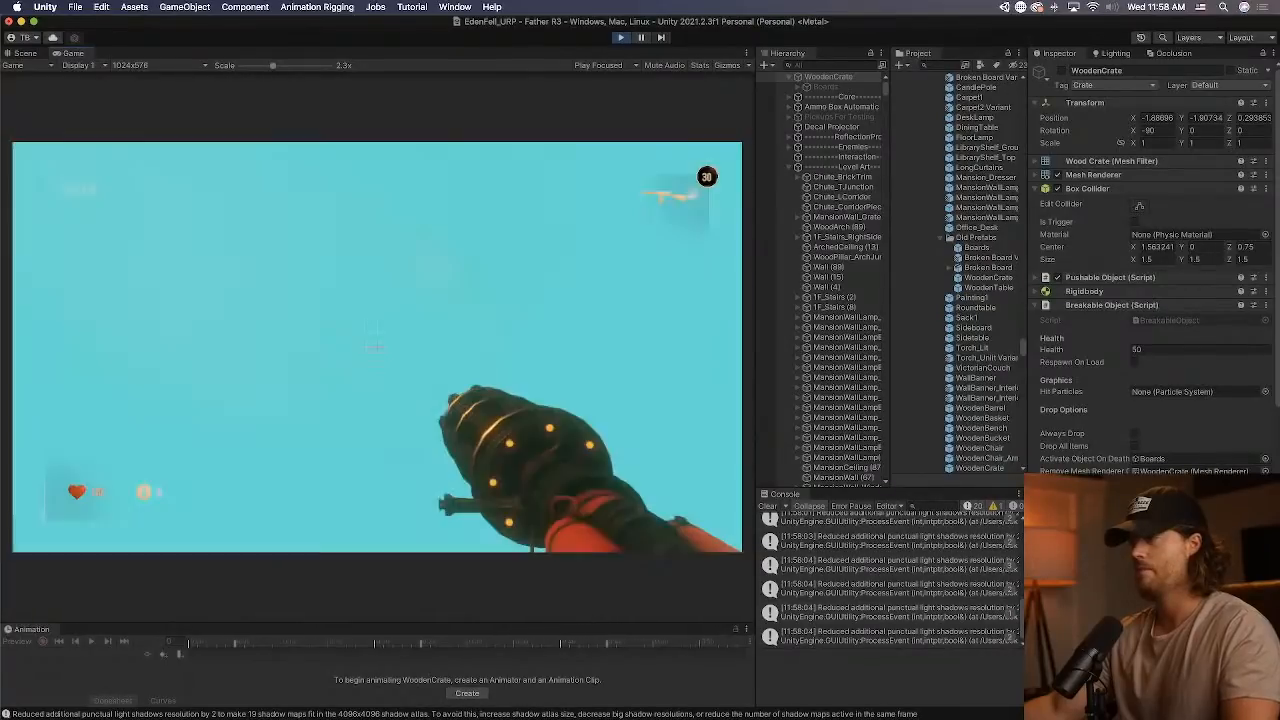
{"action": "key", "text": "w"}
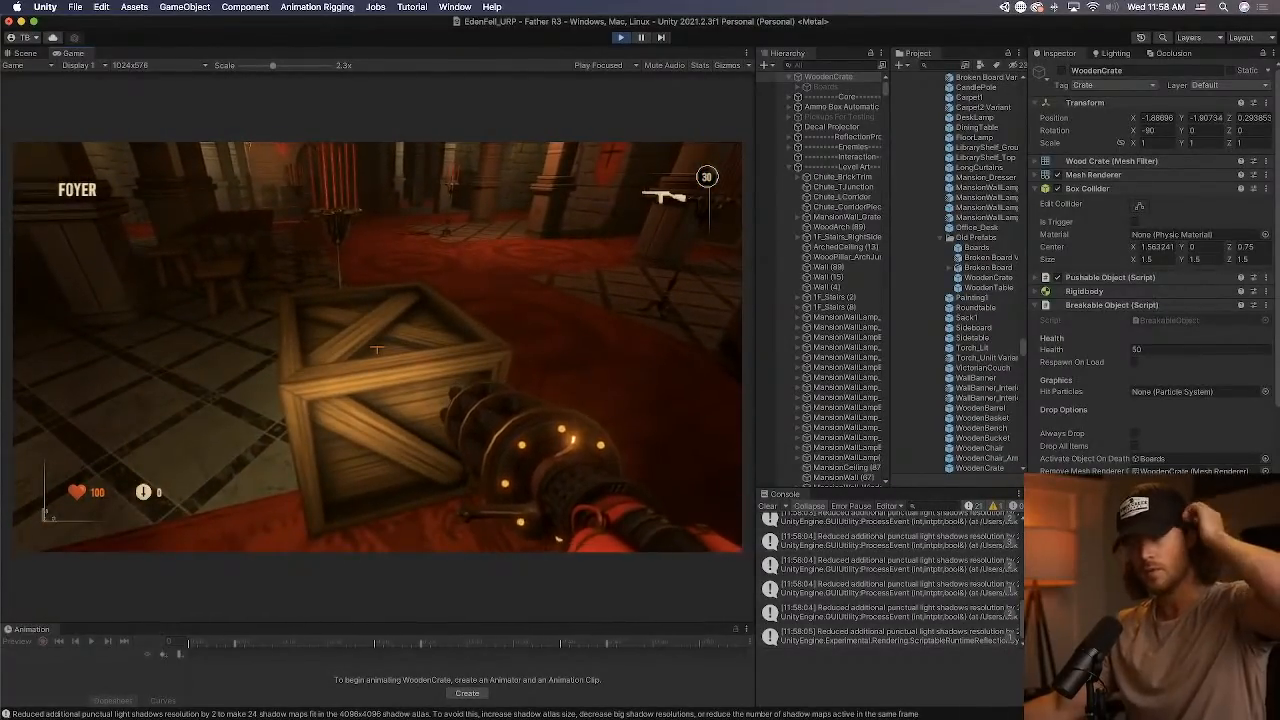
Pick up and throw the Foyer crate, and shoot a crate to test that it breaks into boards.
{"action": "key", "text": "e"}
{"action": "left_click", "coordinate": [377, 348]}
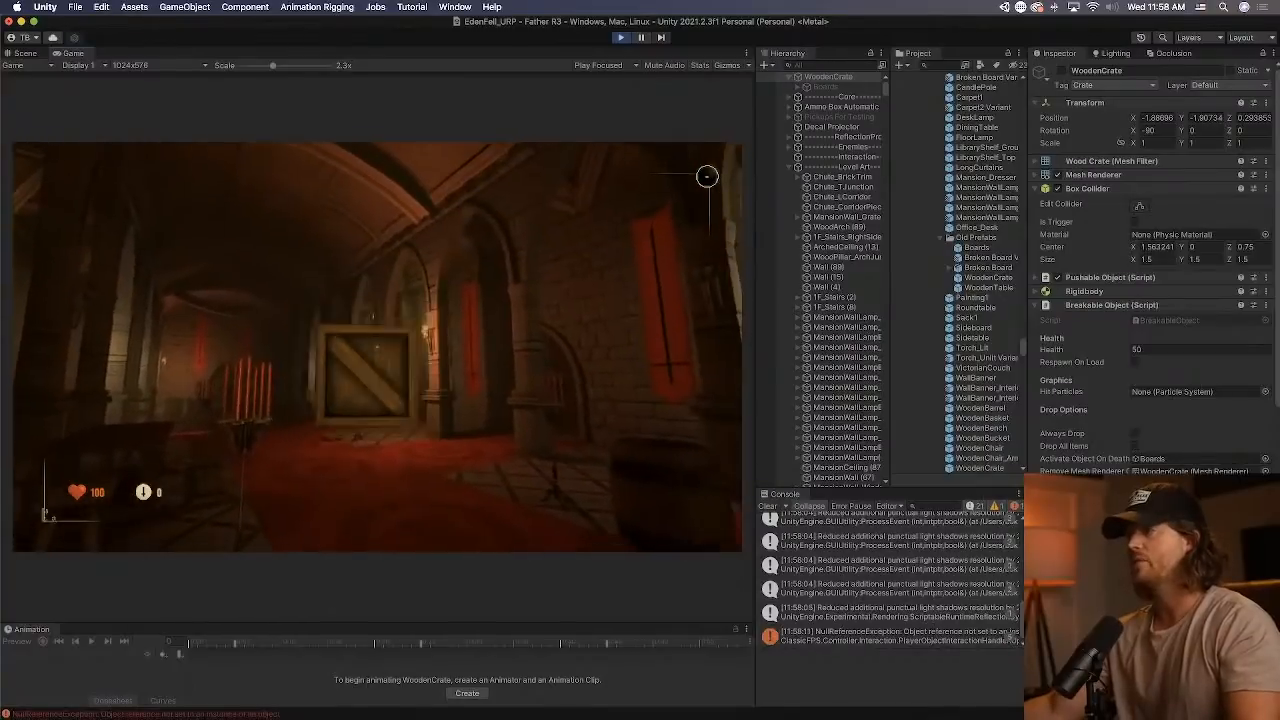
{"action": "key", "text": "w"}
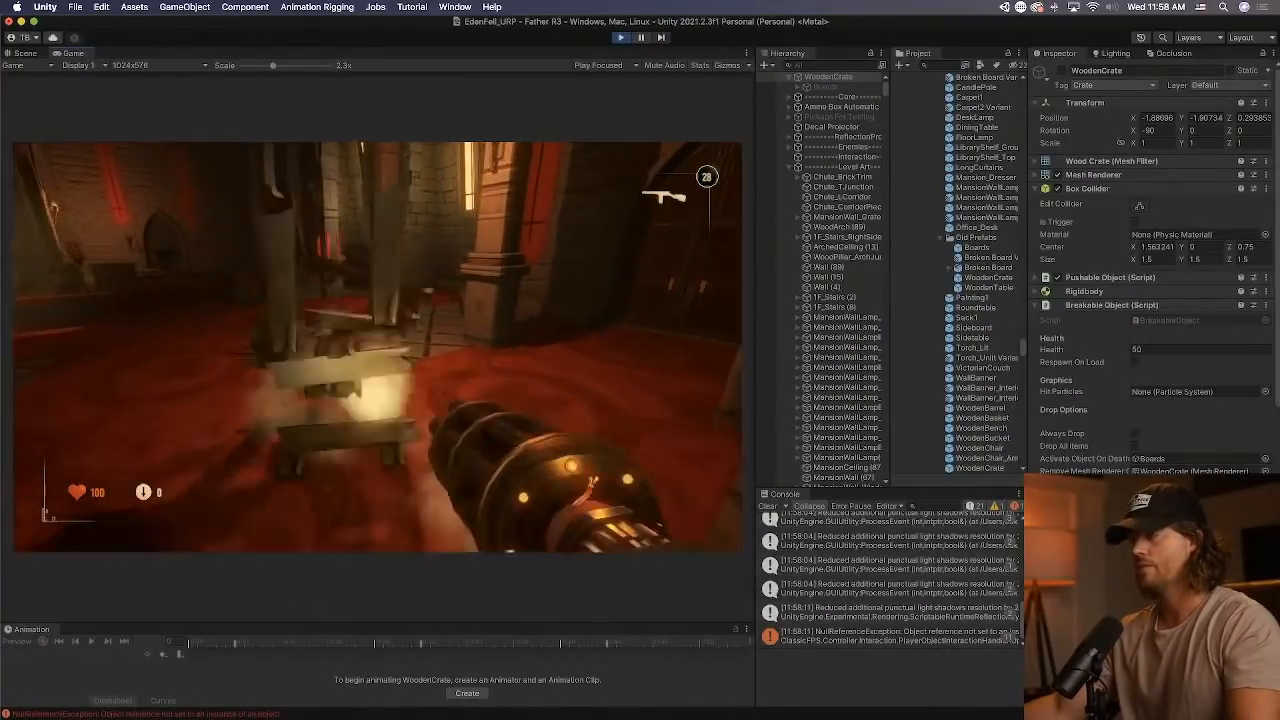
{"action": "key", "text": "w"}
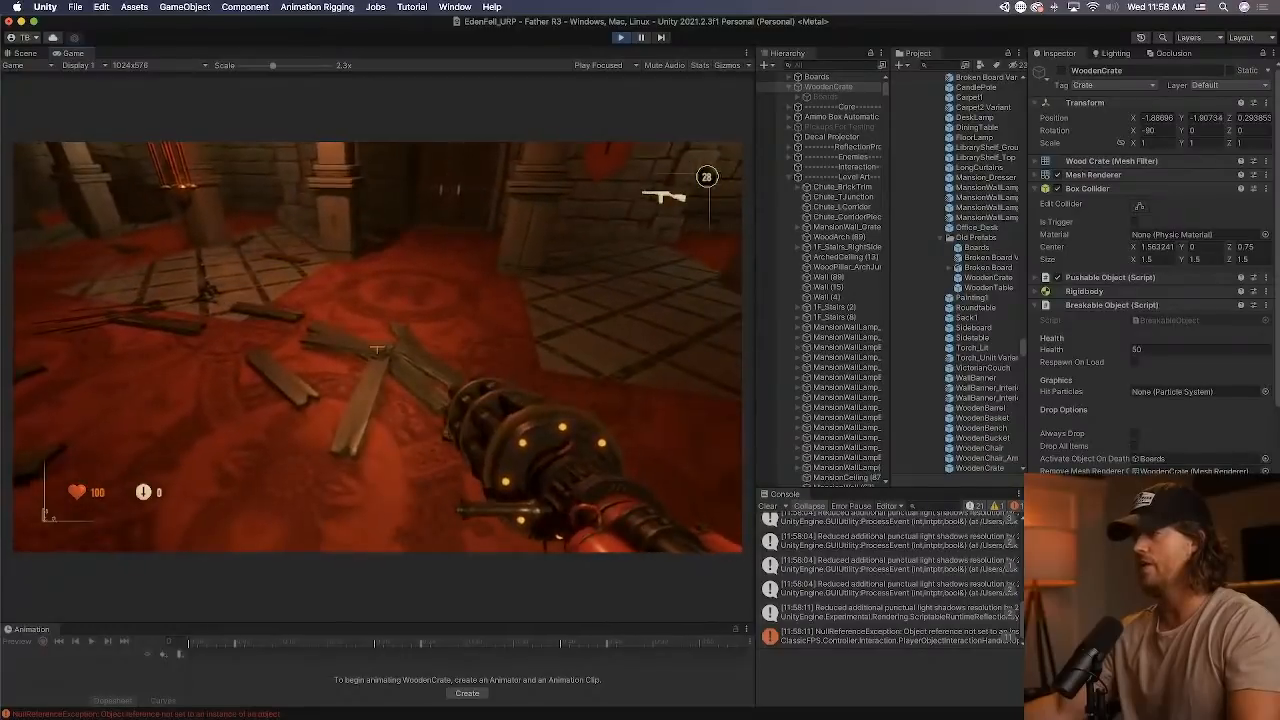
Shoot more wooden crates around the Foyer to check how they break apart.
{"action": "left_click", "coordinate": [377, 348]}
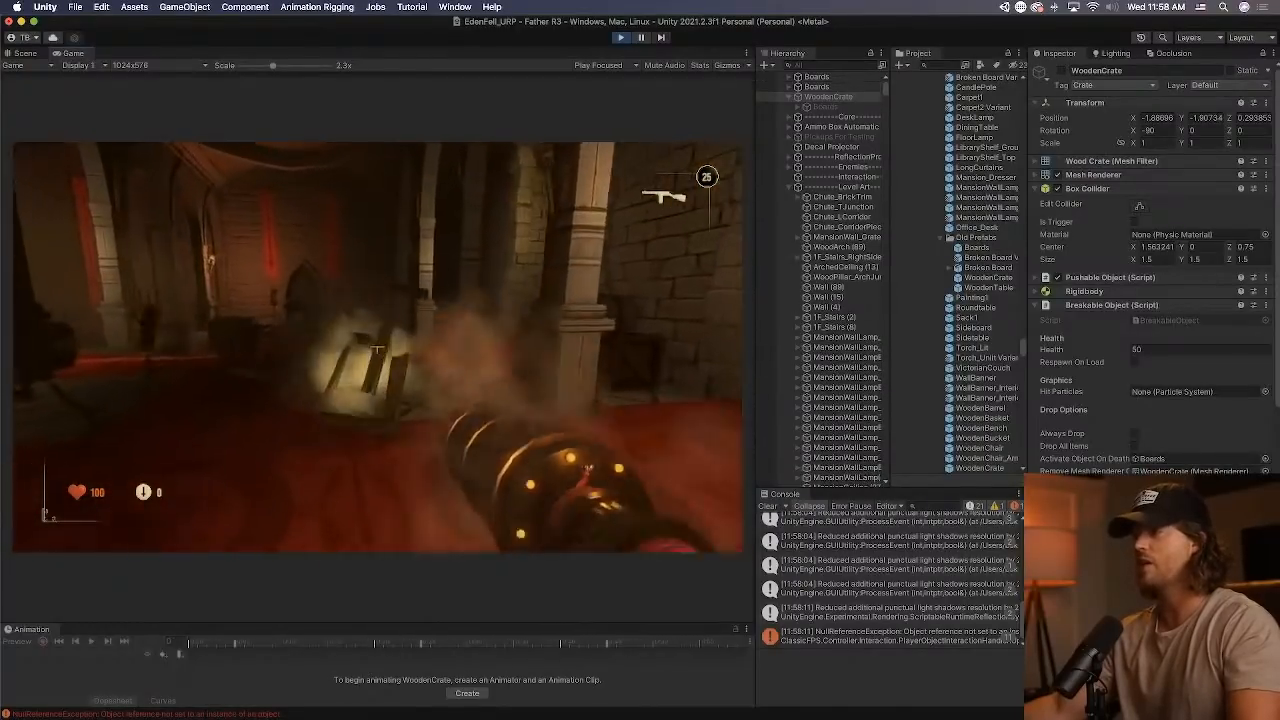
{"action": "left_click", "coordinate": [377, 348]}
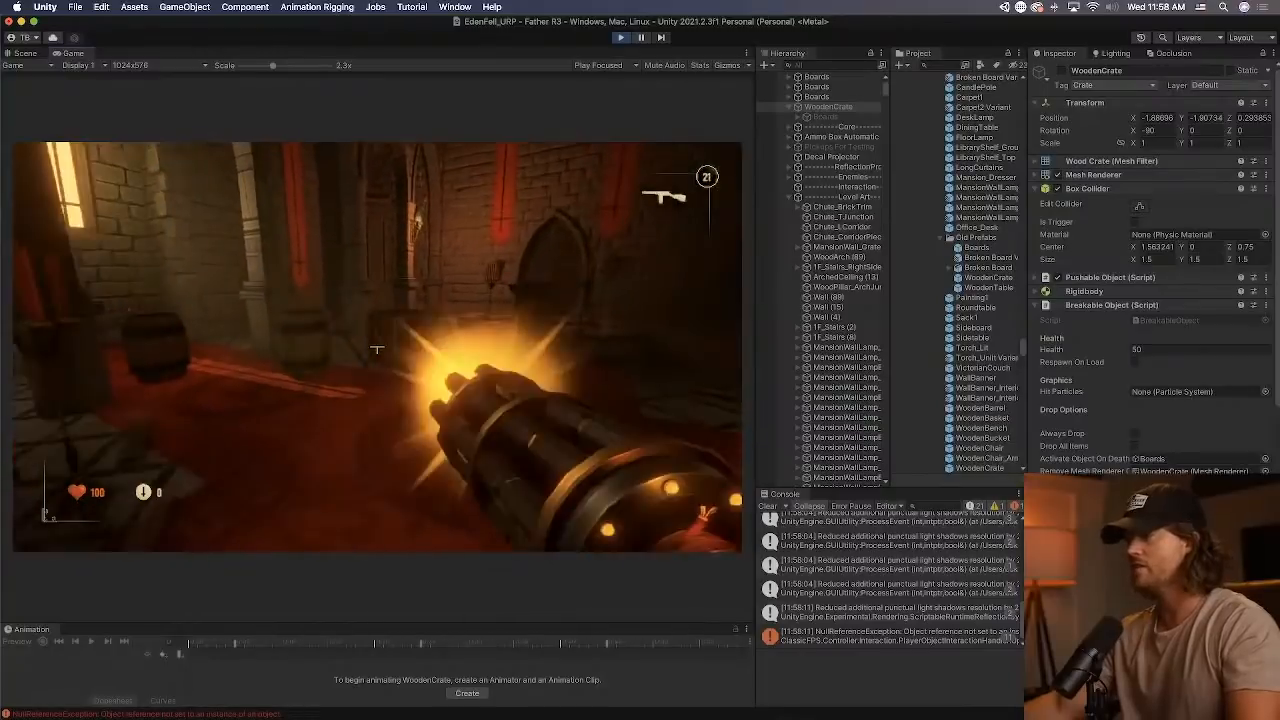
{"action": "left_click", "coordinate": [377, 348]}
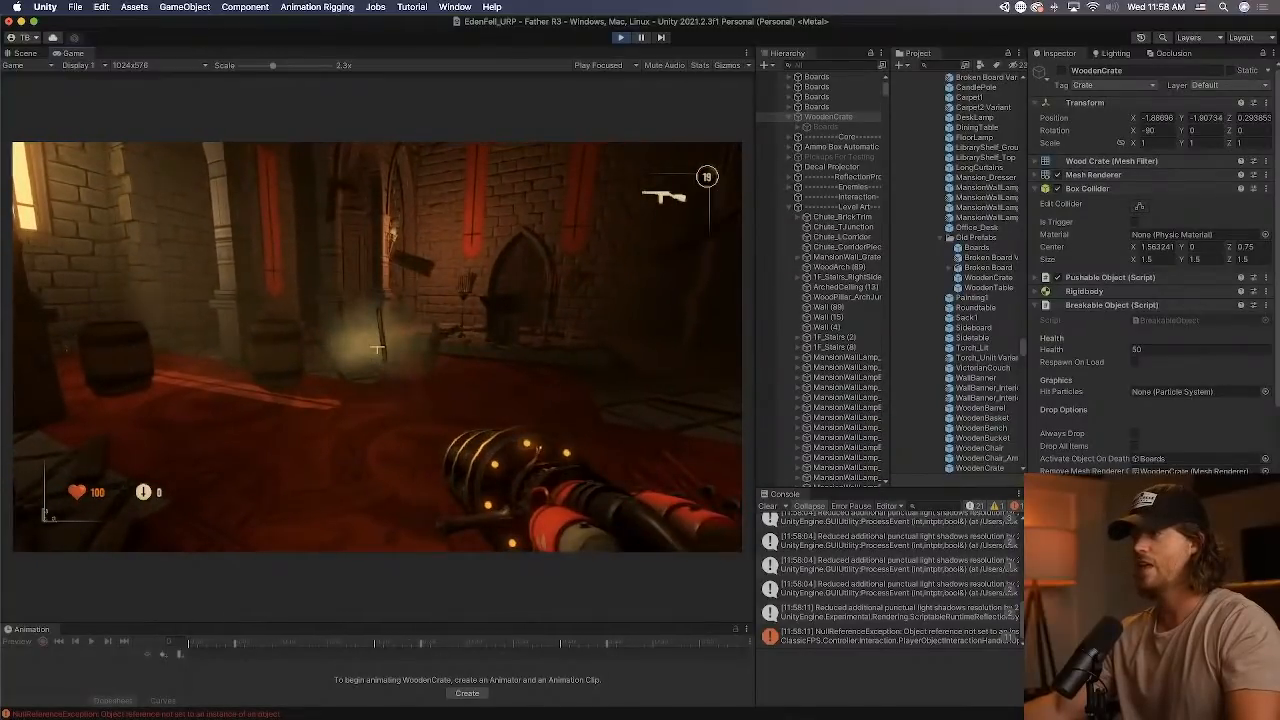
{"action": "left_click", "coordinate": [377, 348]}
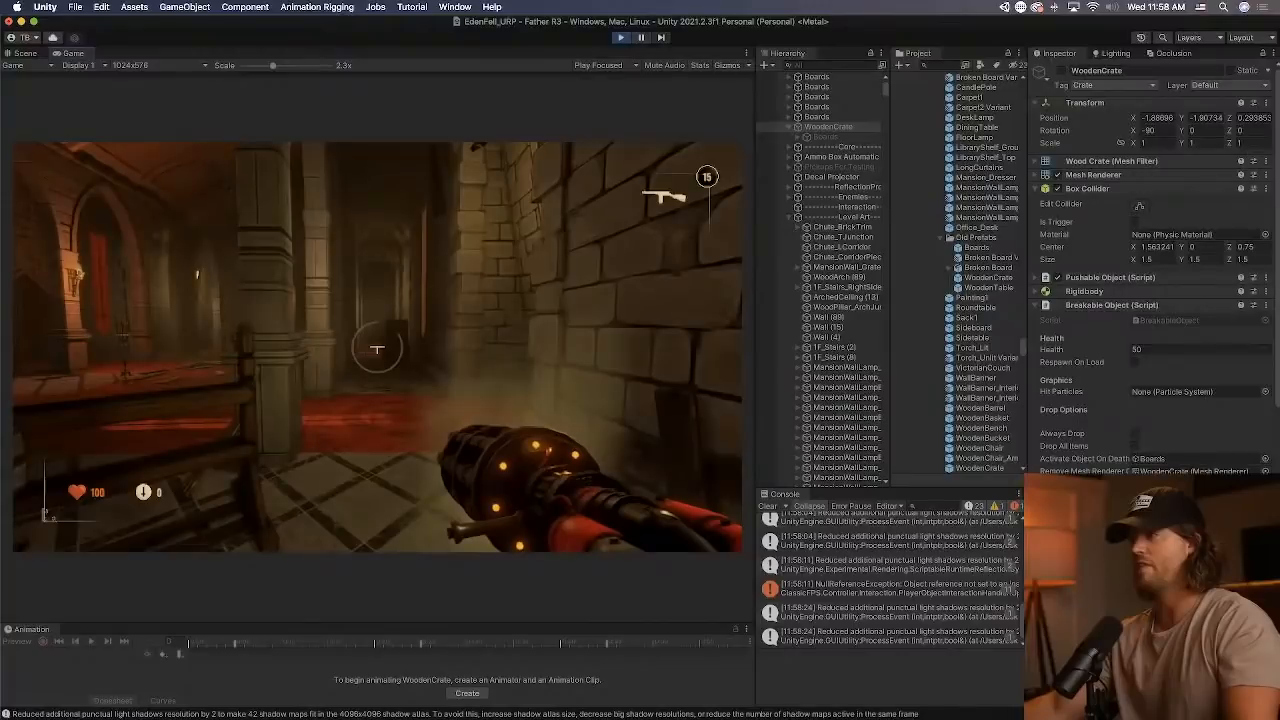
{"action": "left_click", "coordinate": [377, 348]}
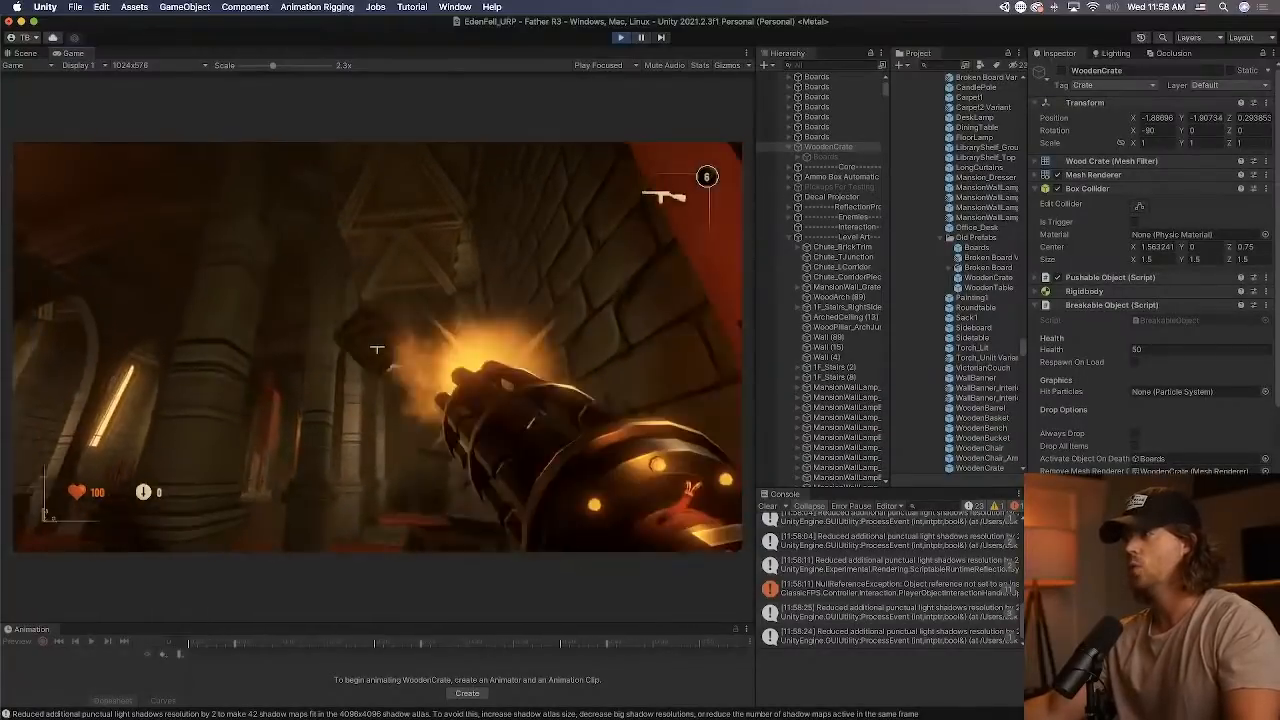
{"action": "left_click", "coordinate": [377, 349]}
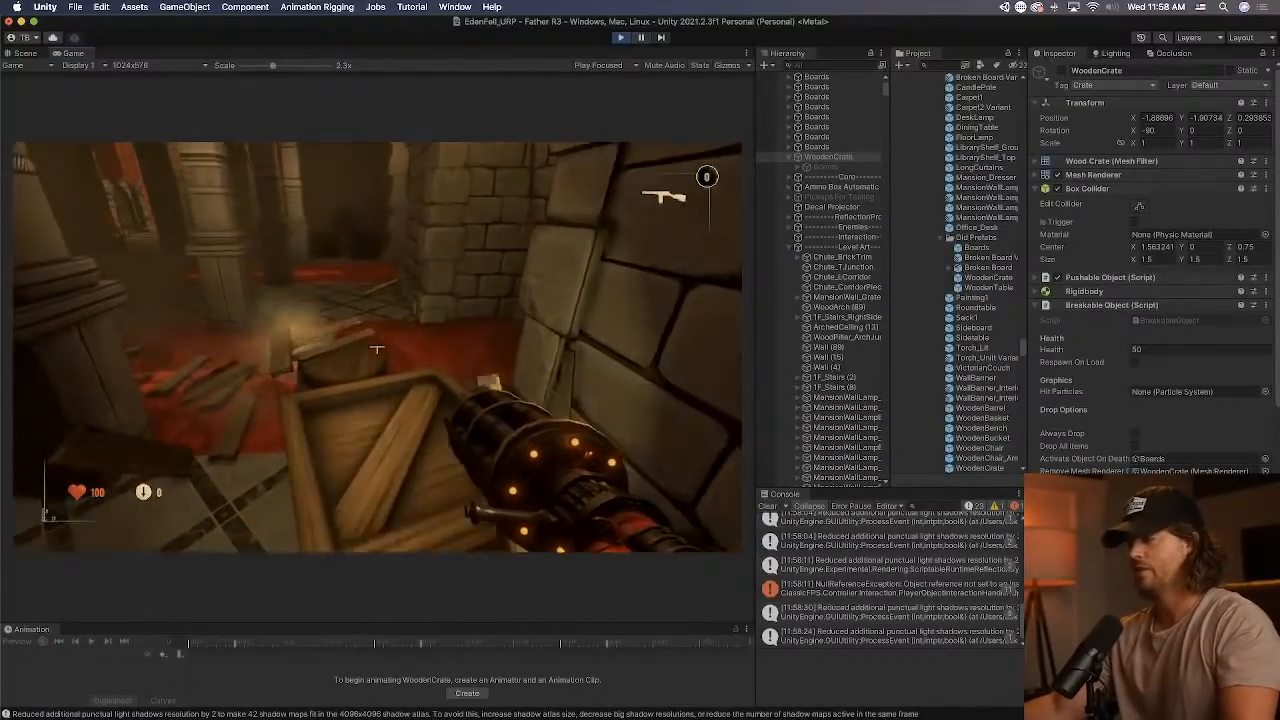
Test breaking and throwing crates with the first weapon equipped, and end the play test.
{"action": "key", "text": "1"}
{"action": "left_click", "coordinate": [377, 347]}
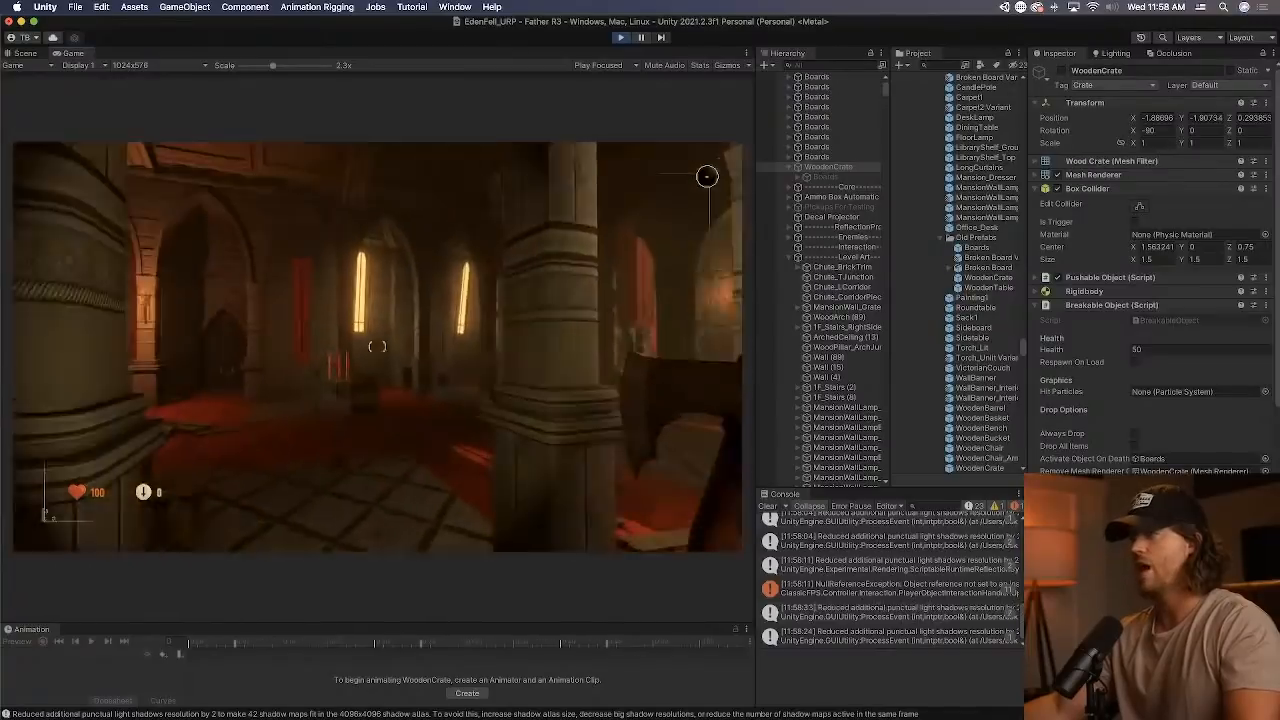
{"action": "key", "text": "w"}
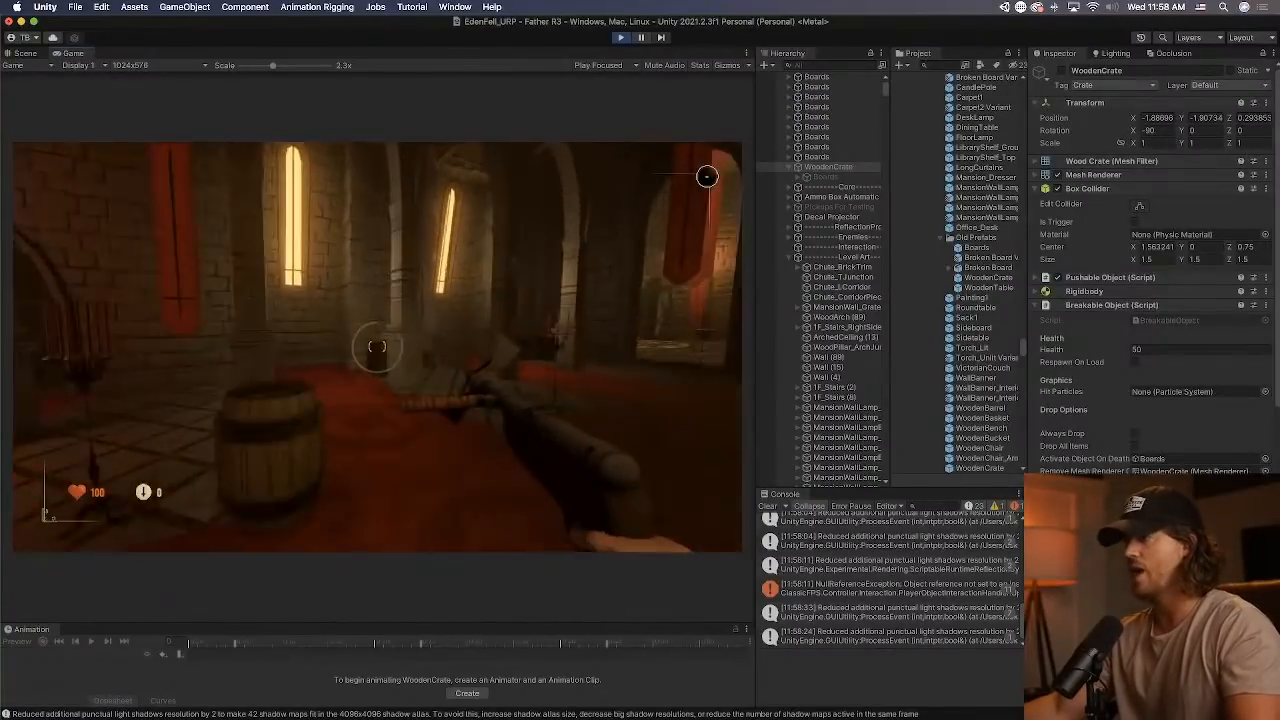
{"action": "key", "text": "e"}
{"action": "left_click", "coordinate": [377, 347]}
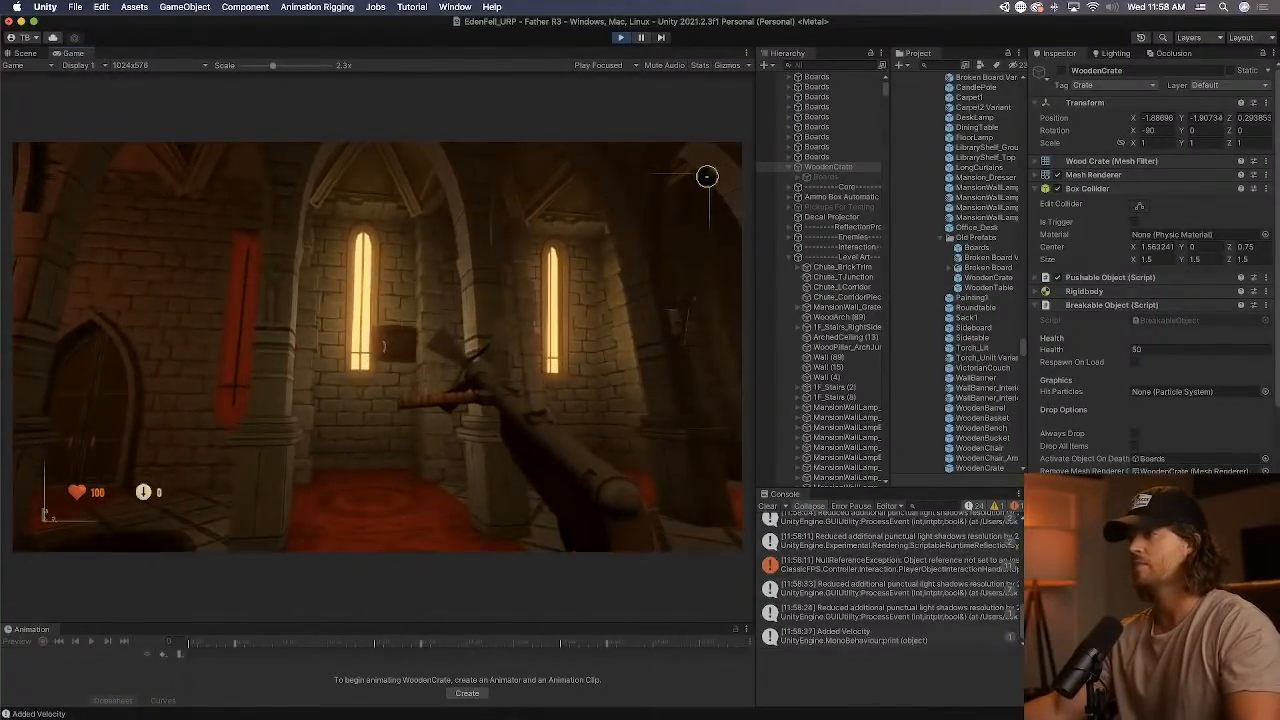
{"action": "key", "text": "w"}
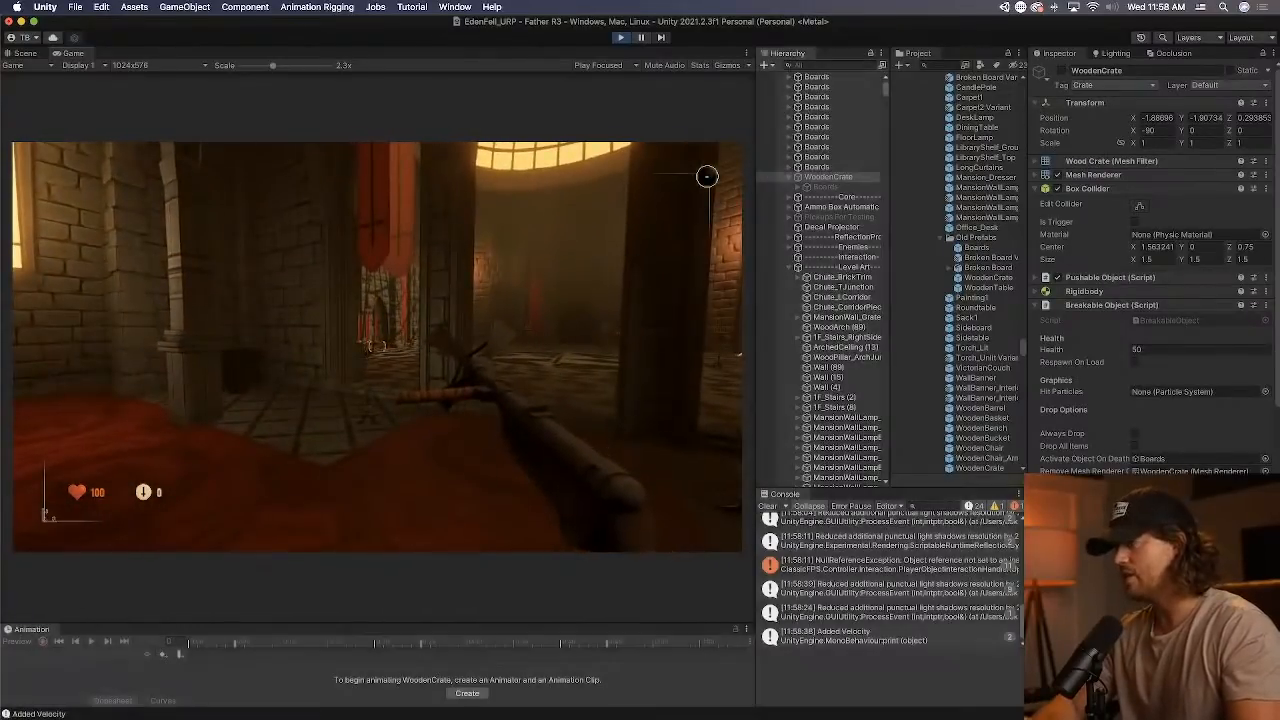
{"action": "key", "text": "Escape"}
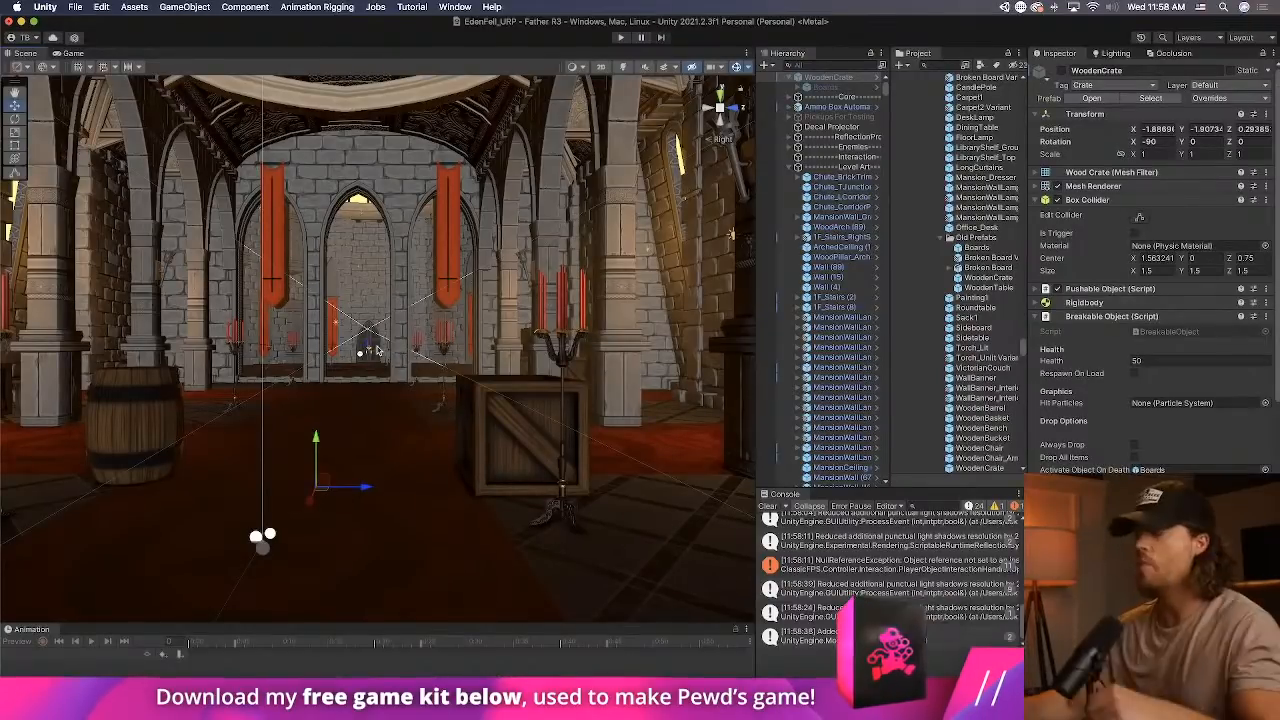
Copy the crate's Breakable Object component and paste it as a new component in the WoodenBarrel prefab.
{"action": "left_click", "coordinate": [413, 428]}
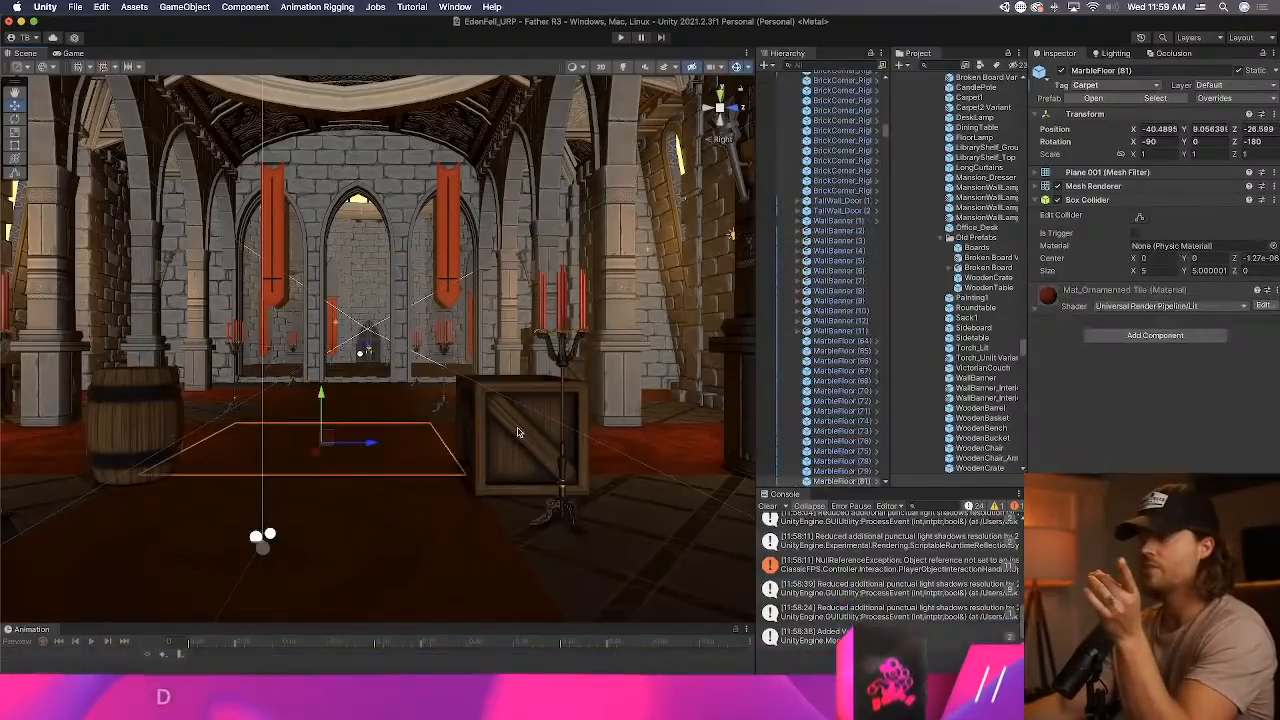
{"action": "left_click", "coordinate": [517, 432]}
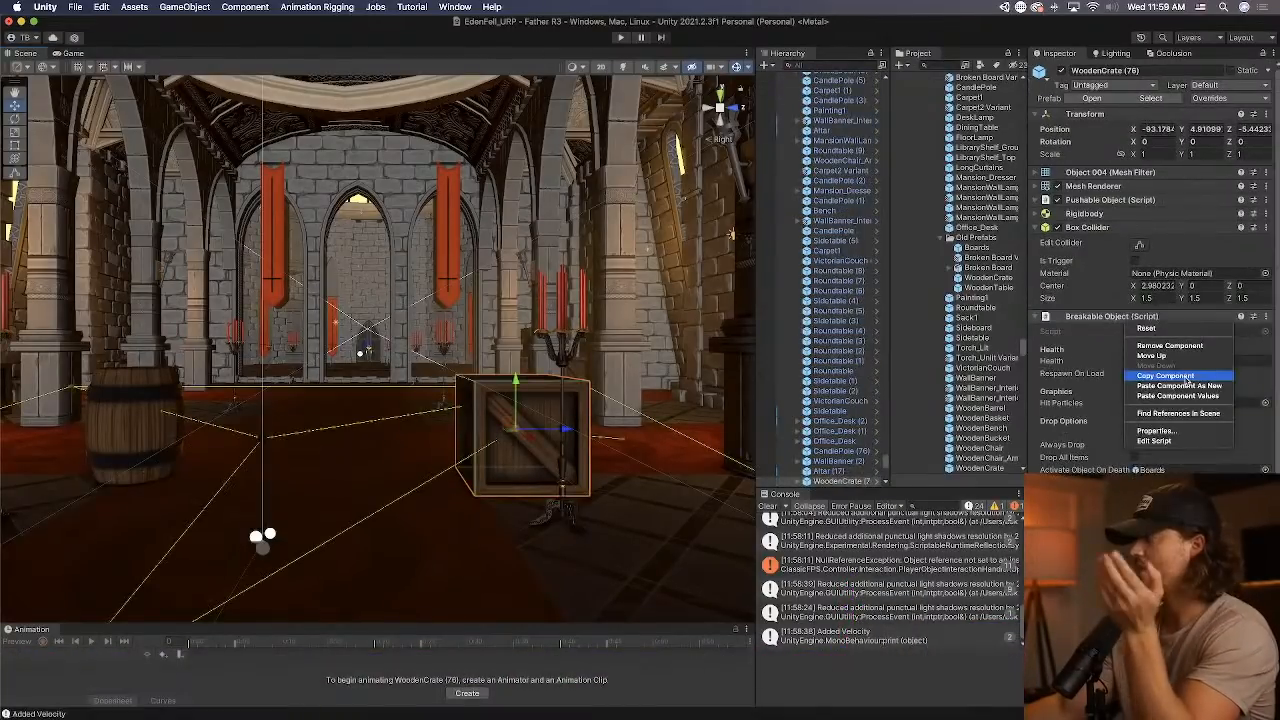
{"action": "left_click", "coordinate": [155, 395]}
{"action": "left_click", "coordinate": [153, 397]}
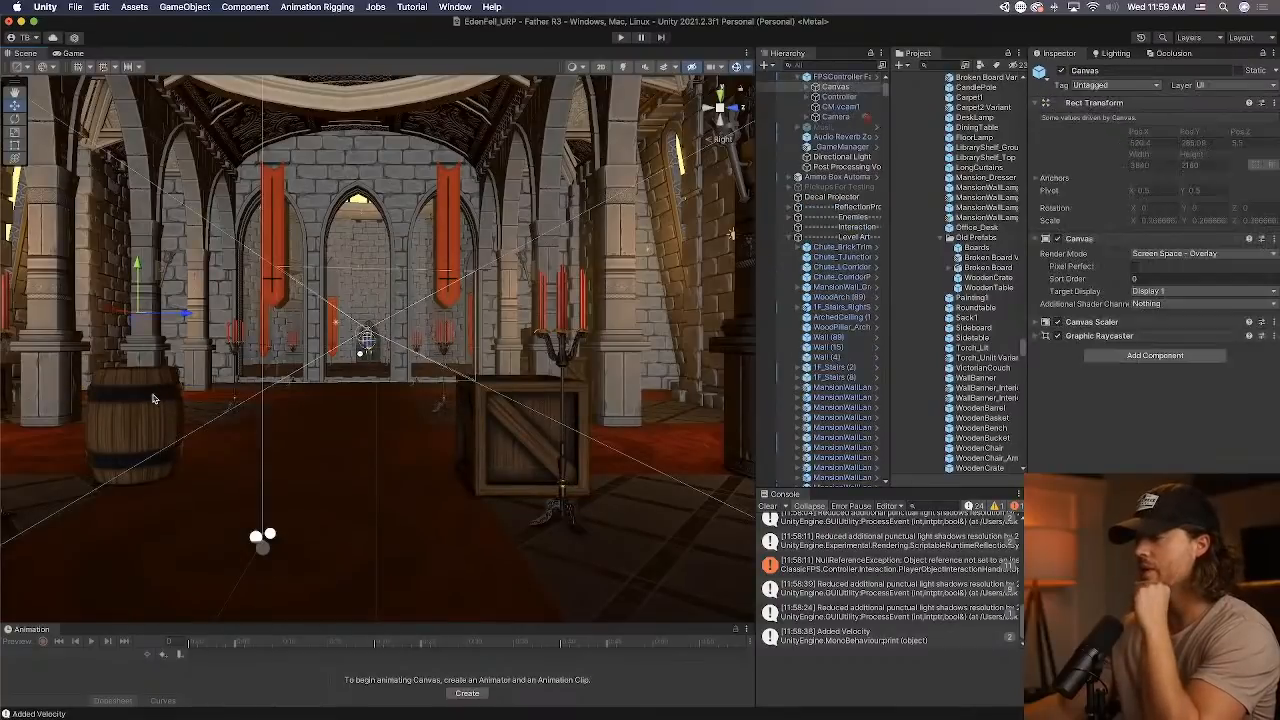
{"action": "left_click", "coordinate": [153, 397]}
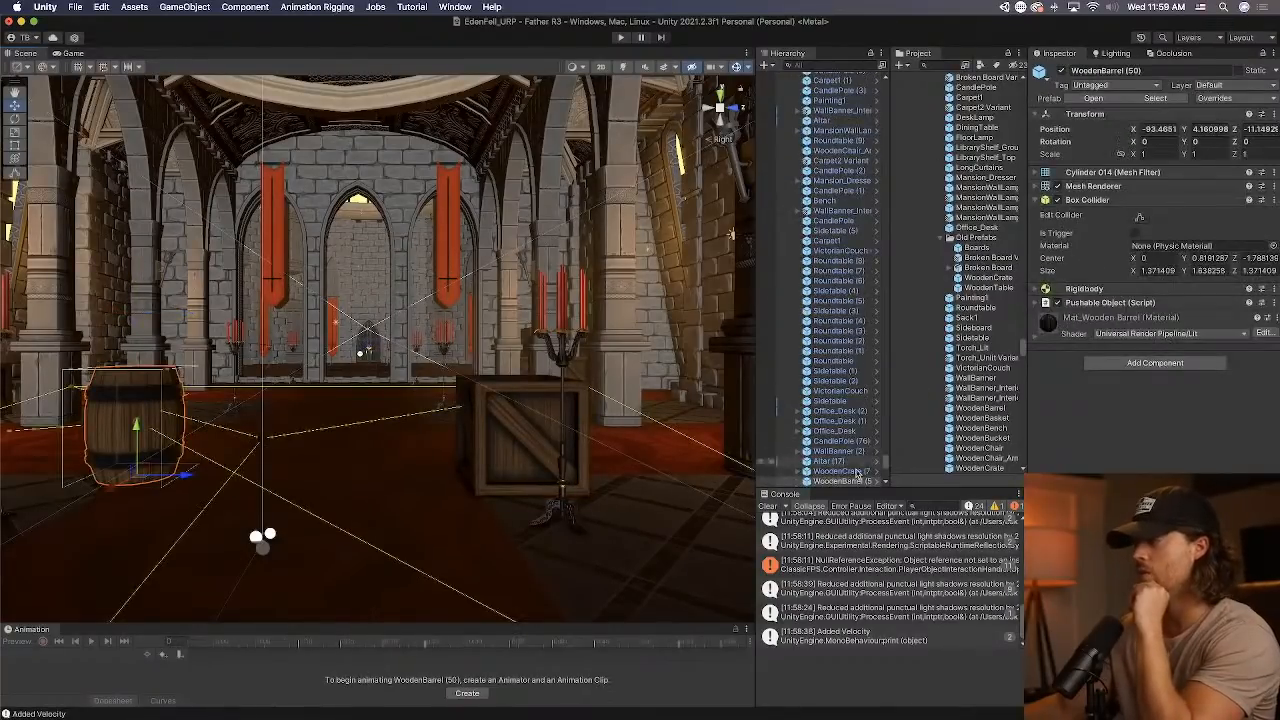
{"action": "left_click", "coordinate": [878, 482]}
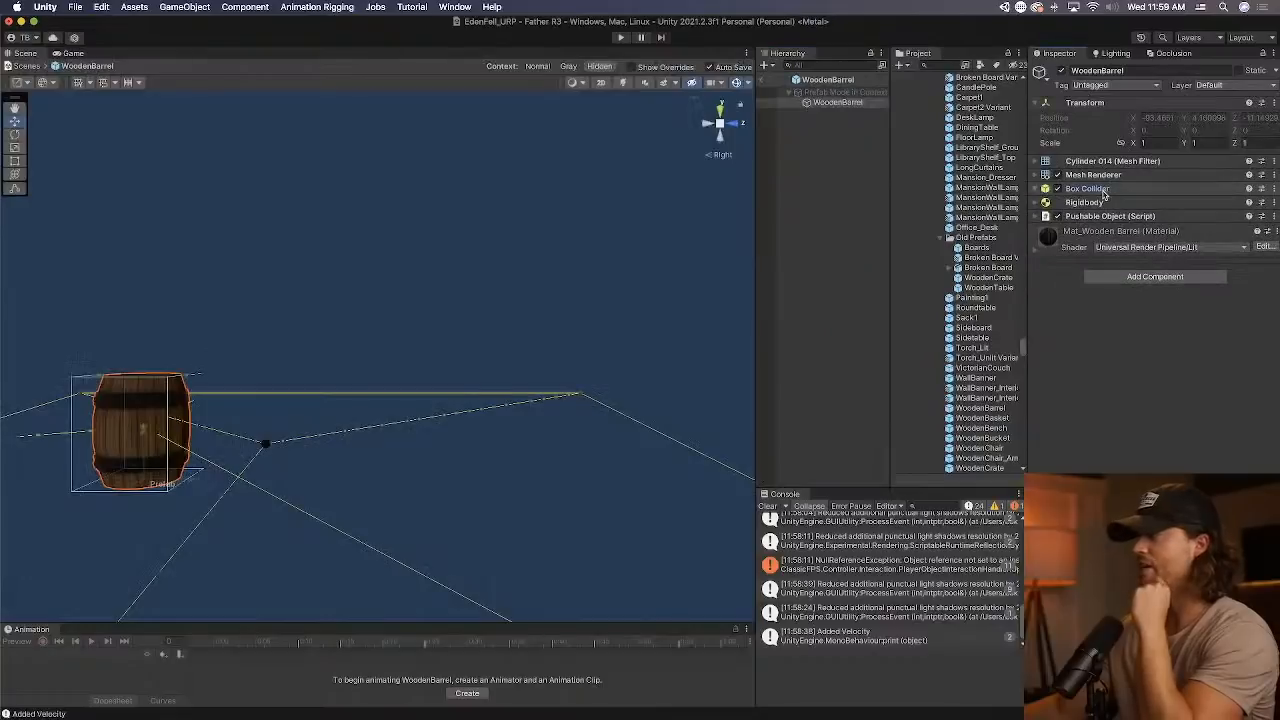
{"action": "right_click", "coordinate": [1126, 221]}
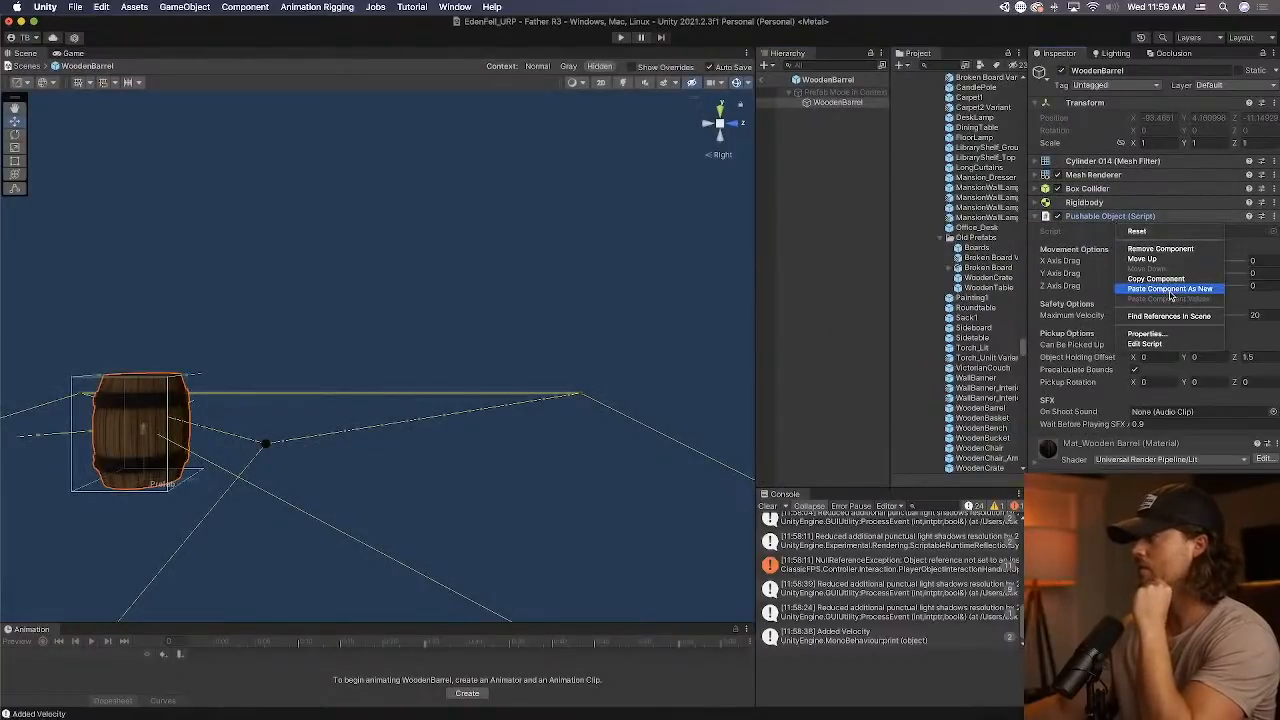
{"action": "left_click", "coordinate": [1169, 288]}
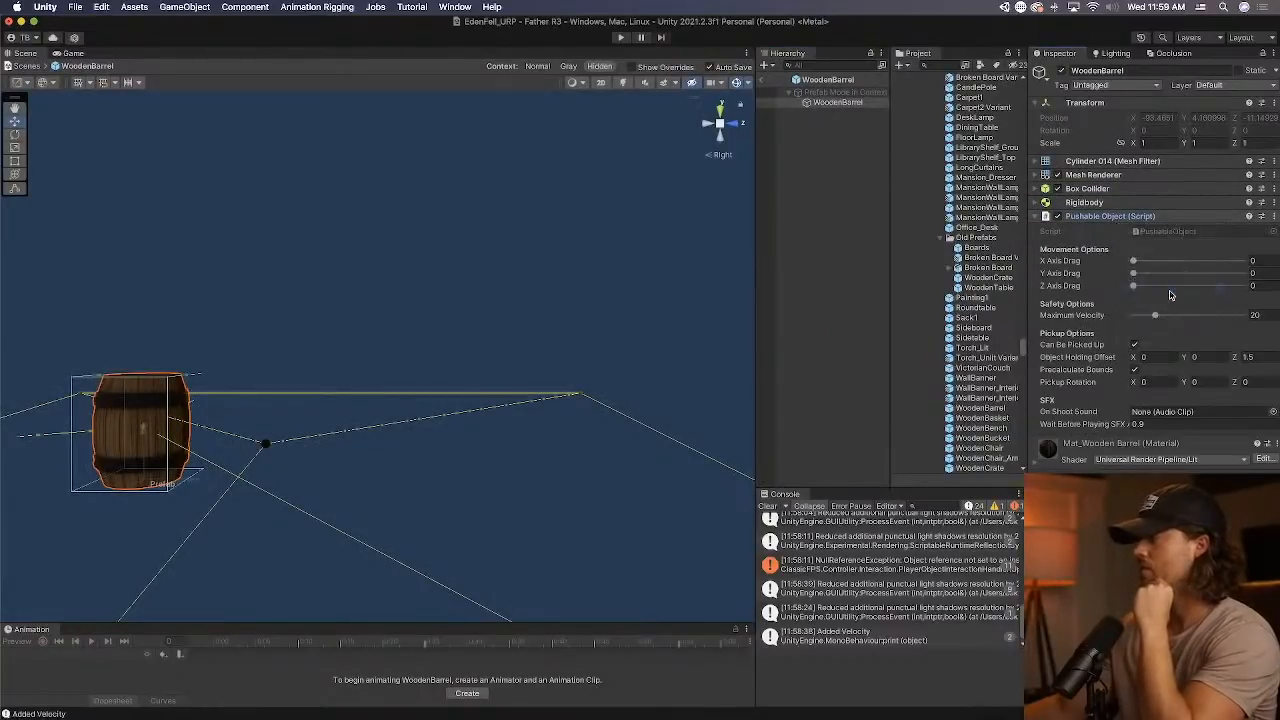
Assign the barrel's own Box Collider and Mesh Renderer as the components its Breakable Object removes on death.
{"action": "left_click", "coordinate": [1120, 217]}
{"action": "left_click_drag", "start_coordinate": [1195, 383], "coordinate": [1180, 409]}
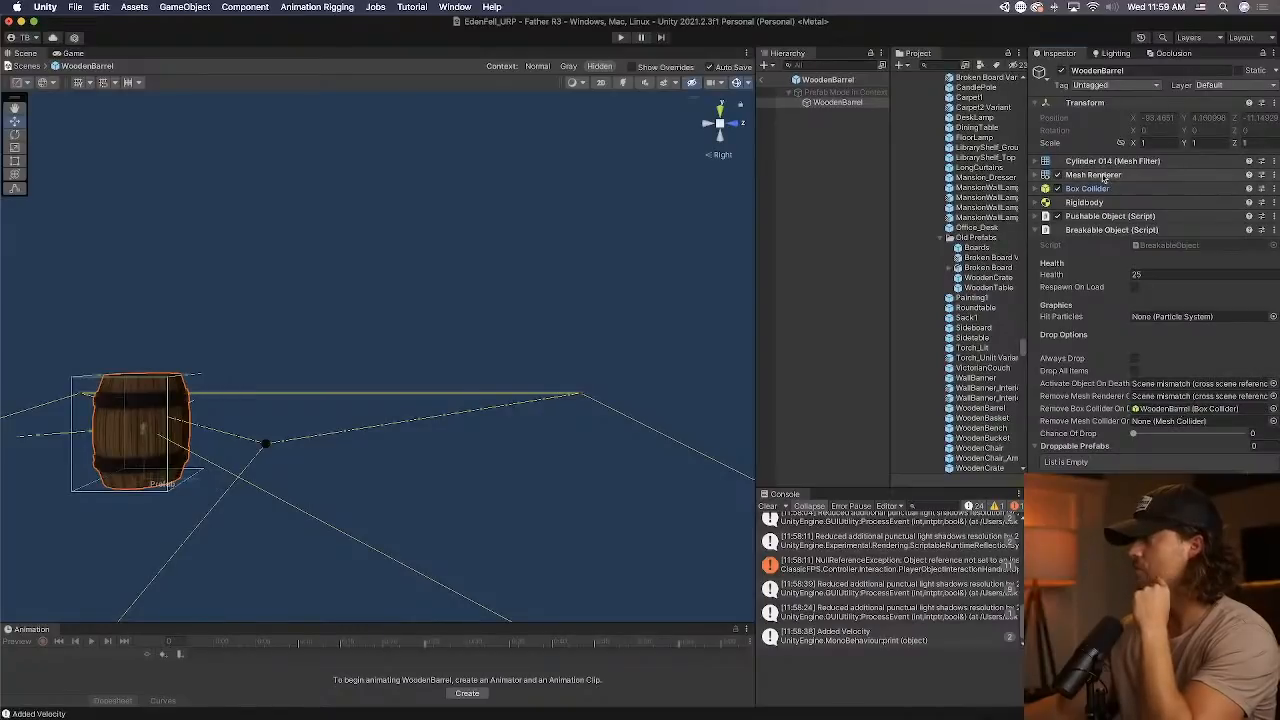
{"action": "left_click_drag", "start_coordinate": [1105, 178], "coordinate": [1176, 397]}
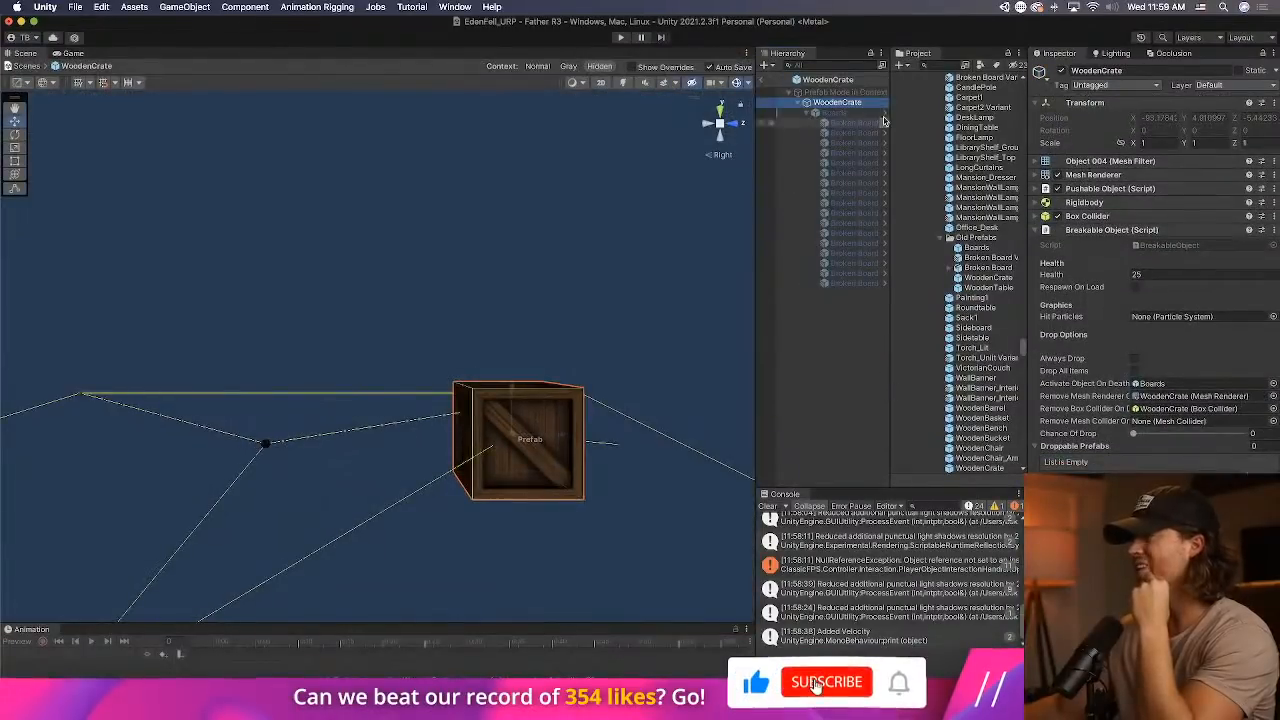
Copy the Boards group from the WoodenCrate prefab into the WoodenBarrel prefab as a child of WoodenBarrel.
{"action": "left_click", "coordinate": [866, 111]}
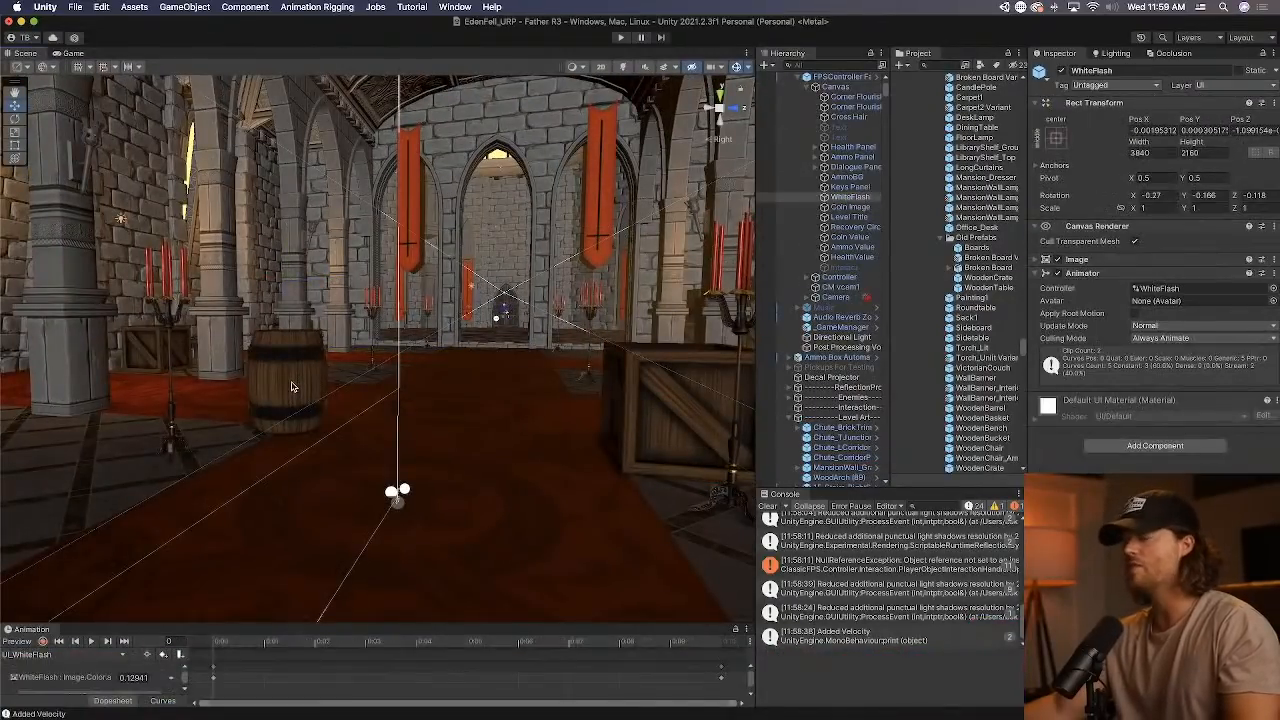
{"action": "left_click", "coordinate": [292, 387]}
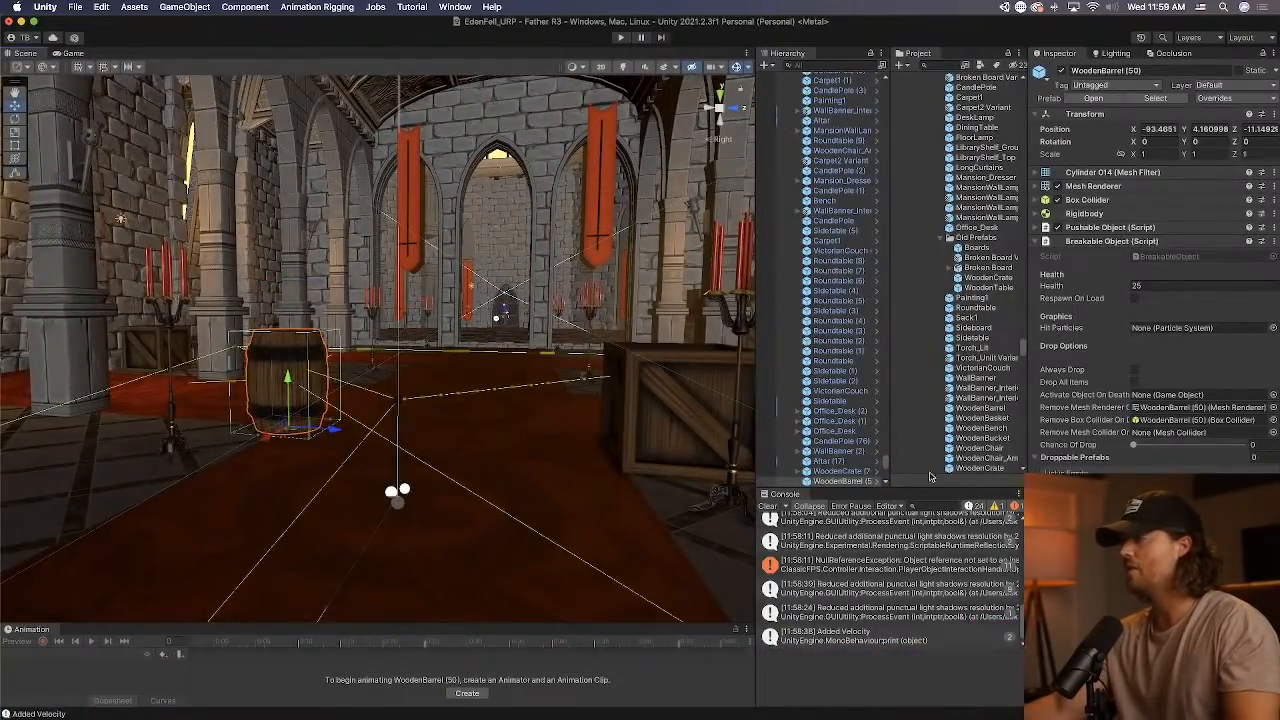
{"action": "left_click", "coordinate": [878, 482]}
{"action": "left_click", "coordinate": [850, 114]}
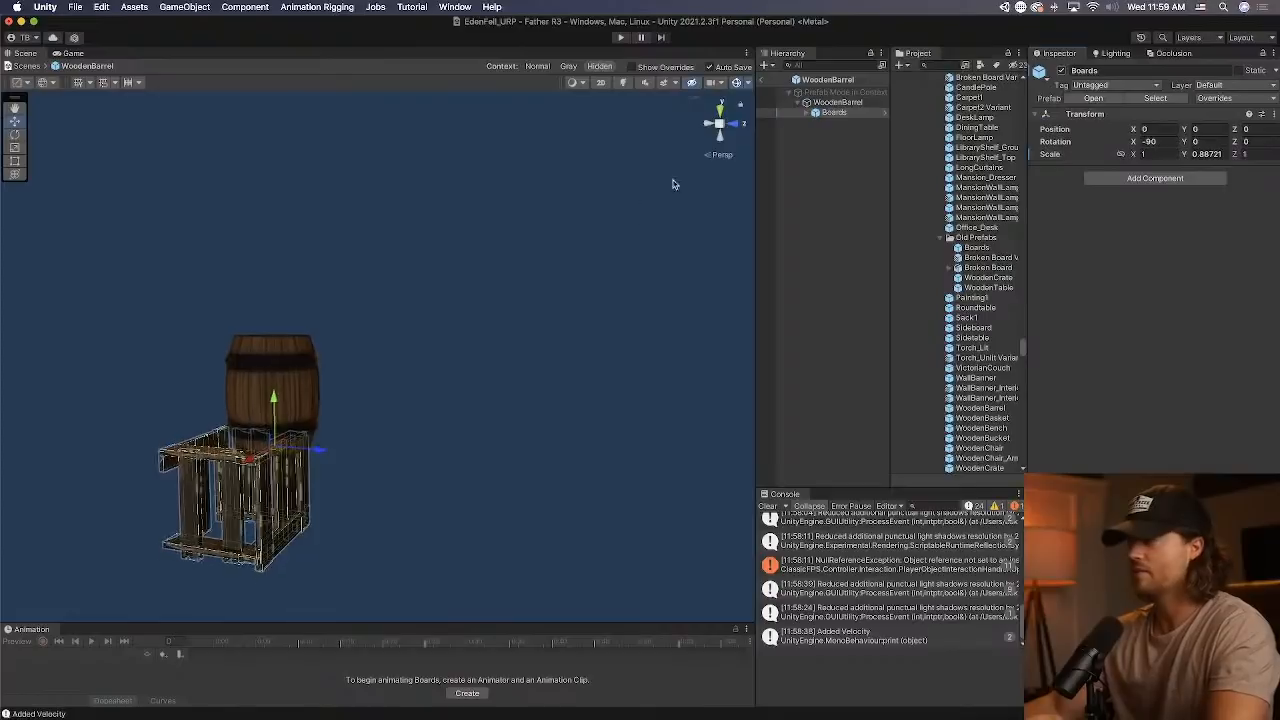
Align the Boards group with the barrel by moving it to about Y 1.543 and Z 0.599.
{"action": "left_click", "coordinate": [705, 125]}
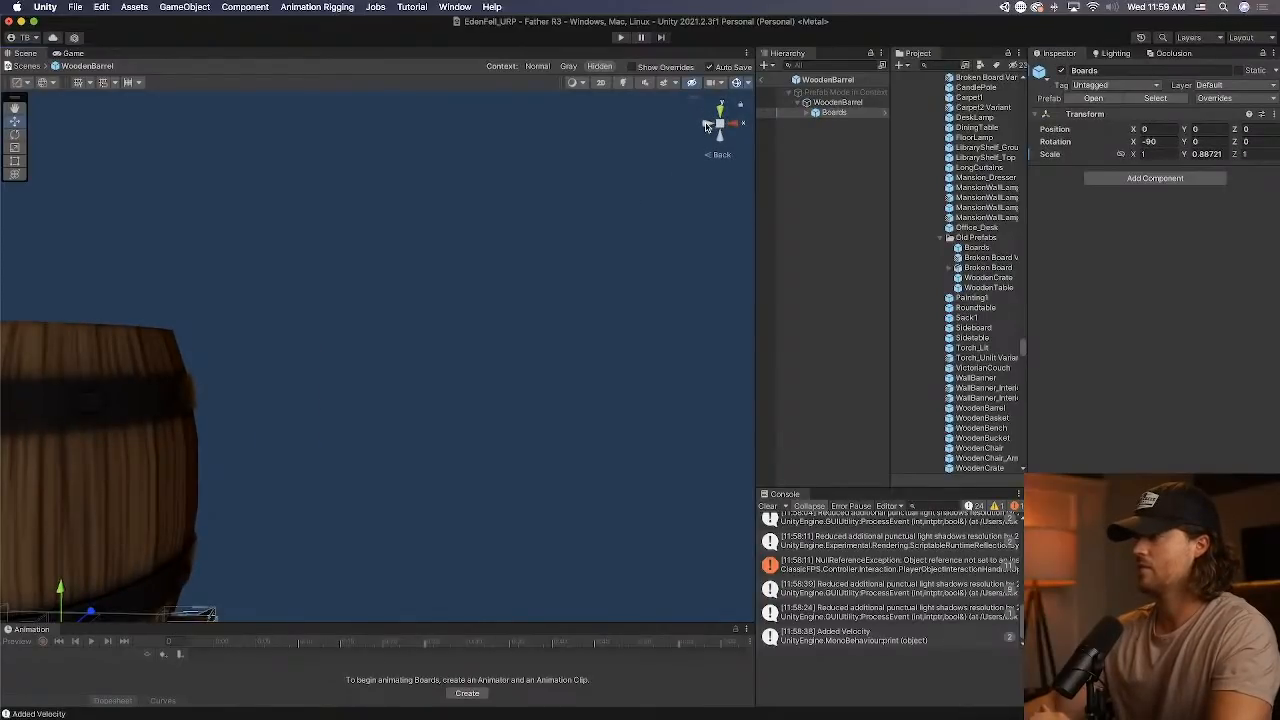
{"action": "left_click_drag", "start_coordinate": [369, 333], "coordinate": [396, 243]}
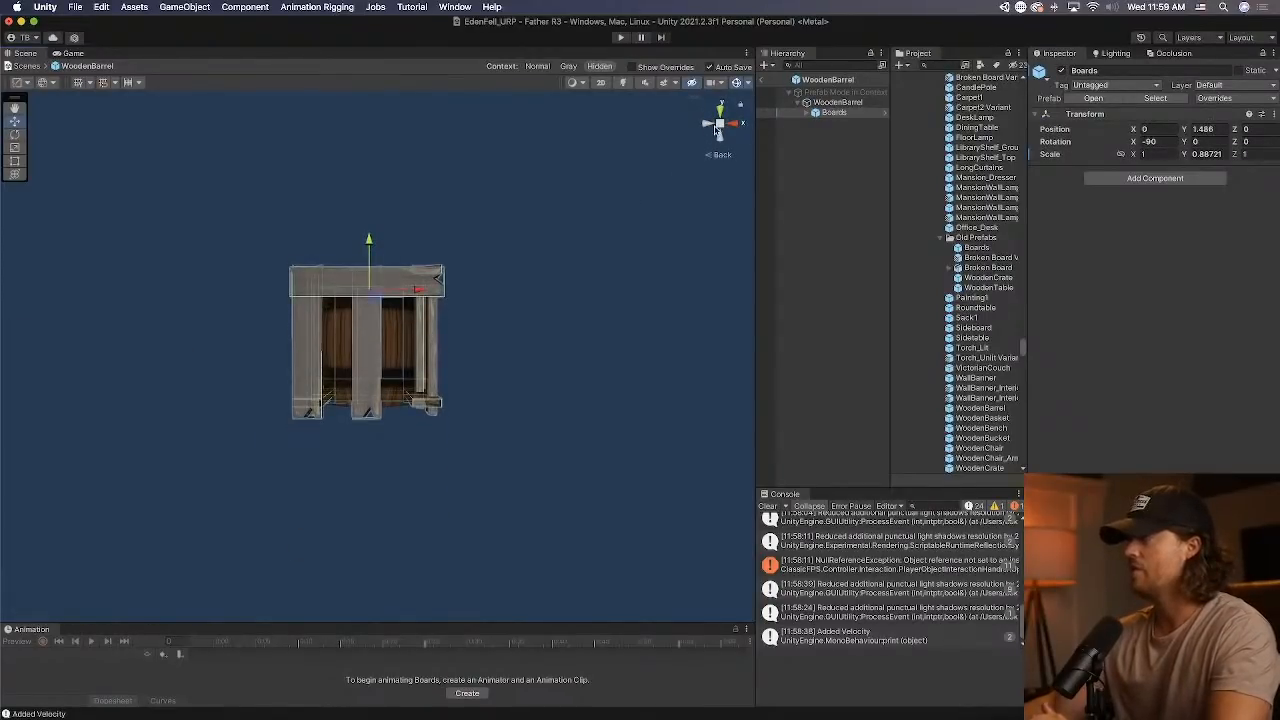
{"action": "left_click", "coordinate": [716, 127]}
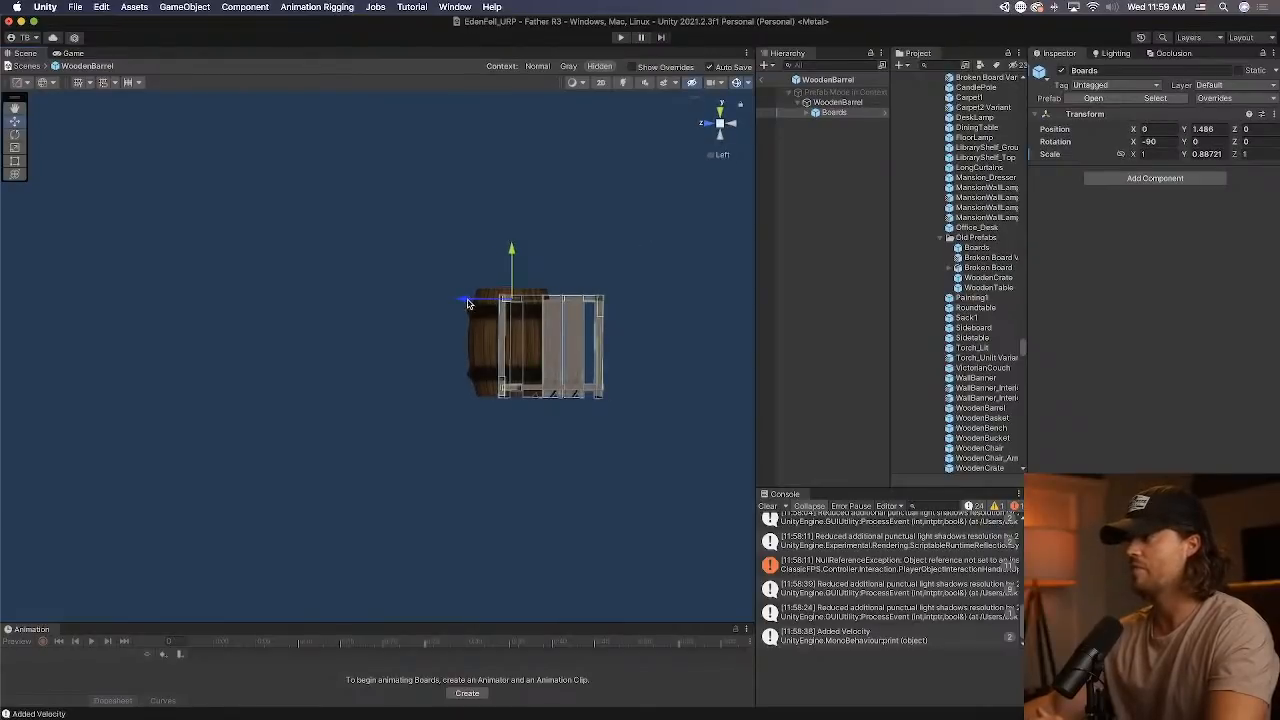
{"action": "left_click_drag", "start_coordinate": [466, 300], "coordinate": [427, 305]}
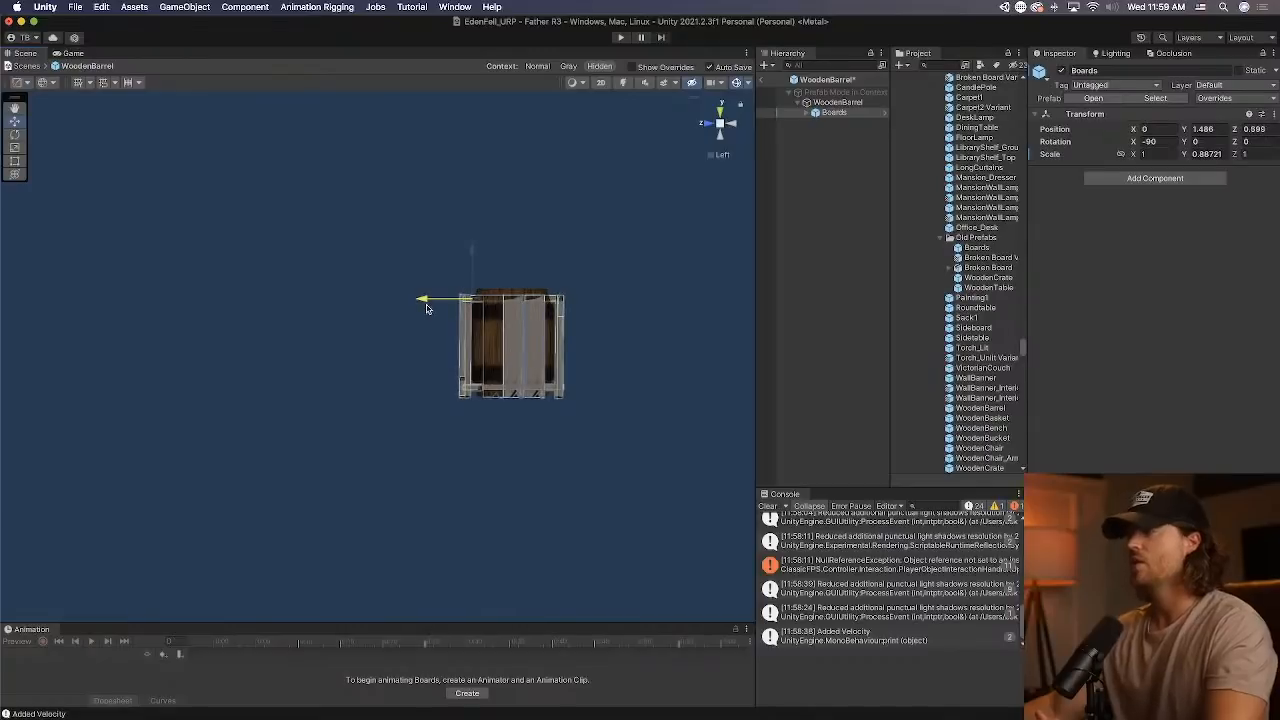
{"action": "left_click_drag", "start_coordinate": [473, 258], "coordinate": [476, 253]}
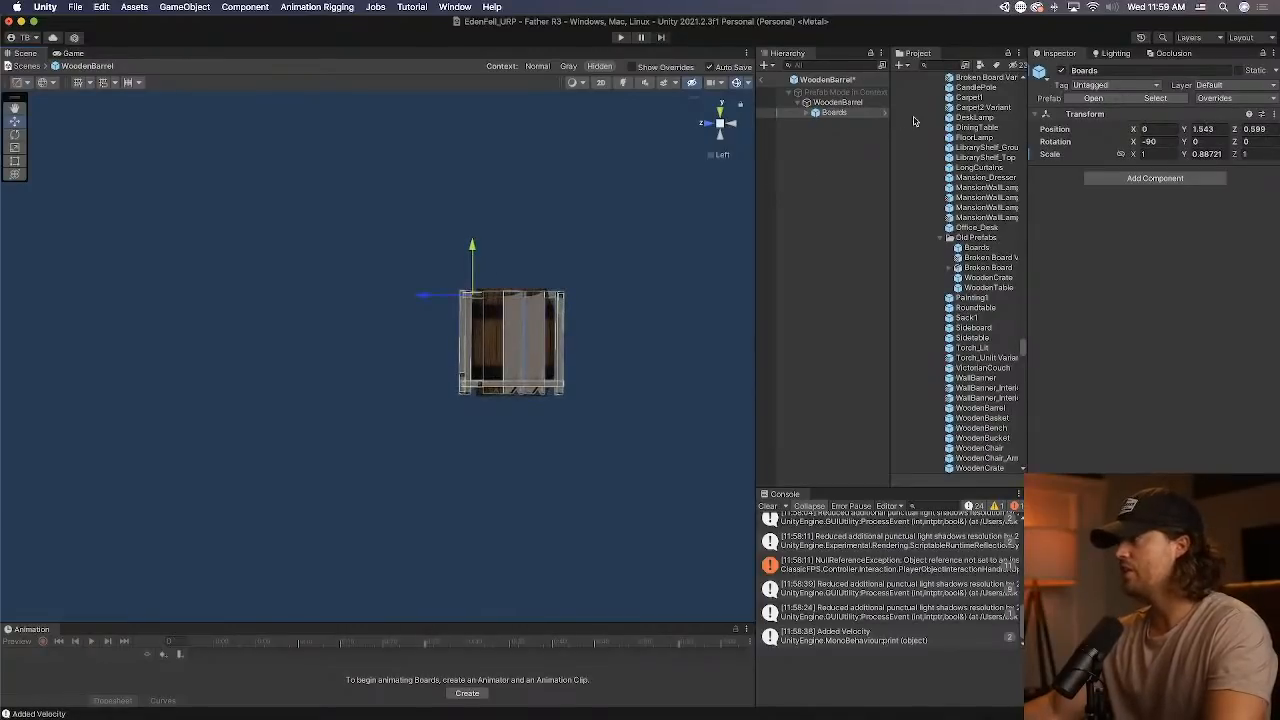
Shift the first Broken Board inward, and shorten Broken Board (3) to an X scale of about 0.685 at X position 0.231.
{"action": "left_click", "coordinate": [806, 113]}
{"action": "left_click", "coordinate": [830, 123]}
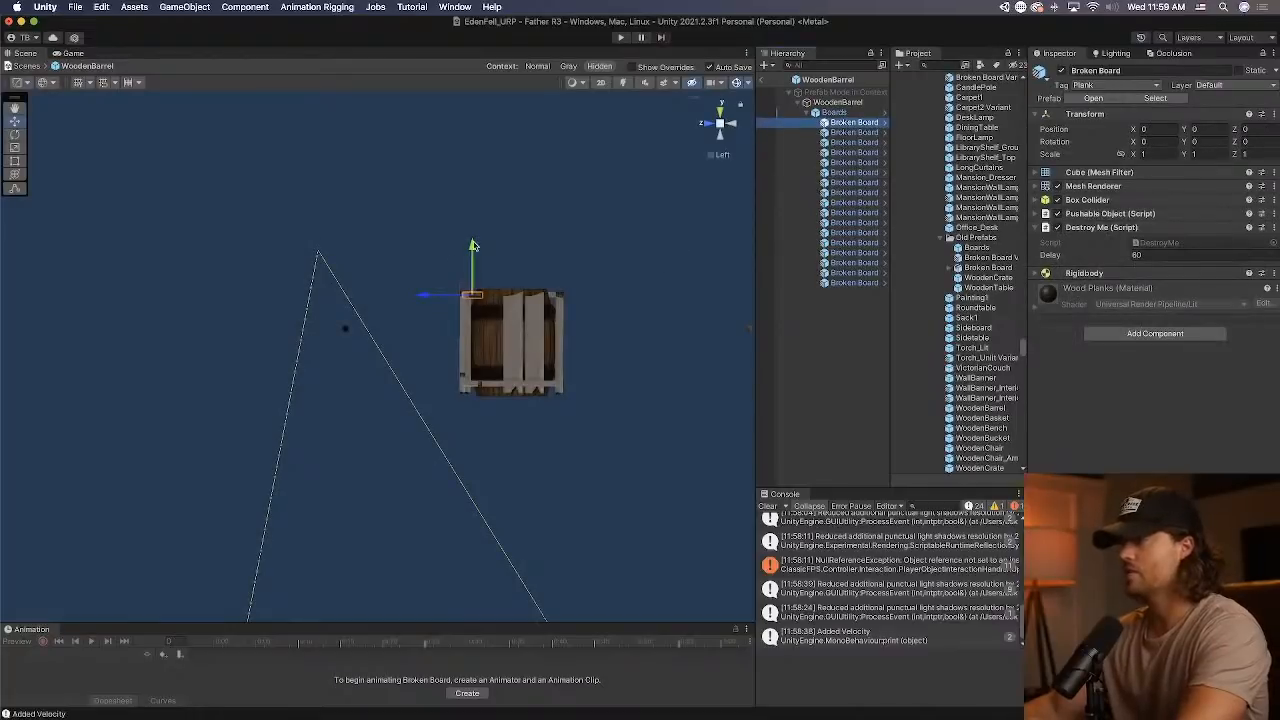
{"action": "left_click_drag", "start_coordinate": [427, 296], "coordinate": [439, 297]}
{"action": "left_click", "coordinate": [850, 132]}
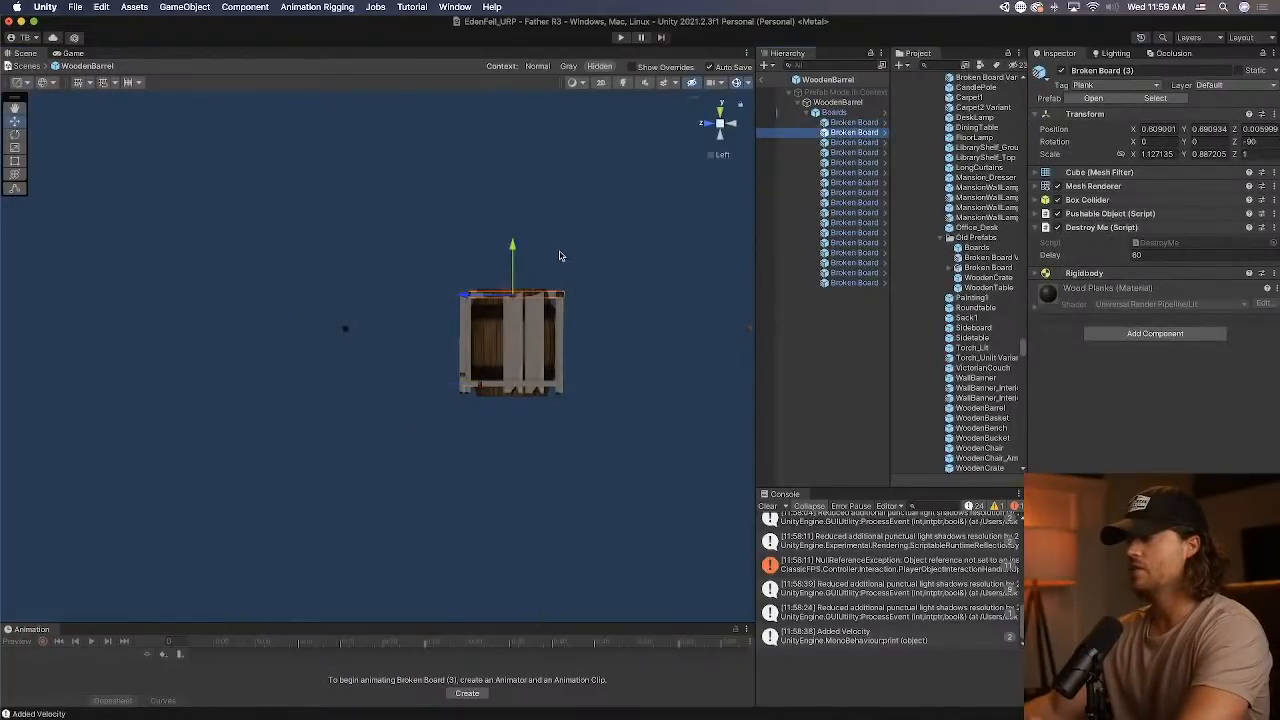
{"action": "left_click_drag", "start_coordinate": [527, 287], "coordinate": [484, 315]}
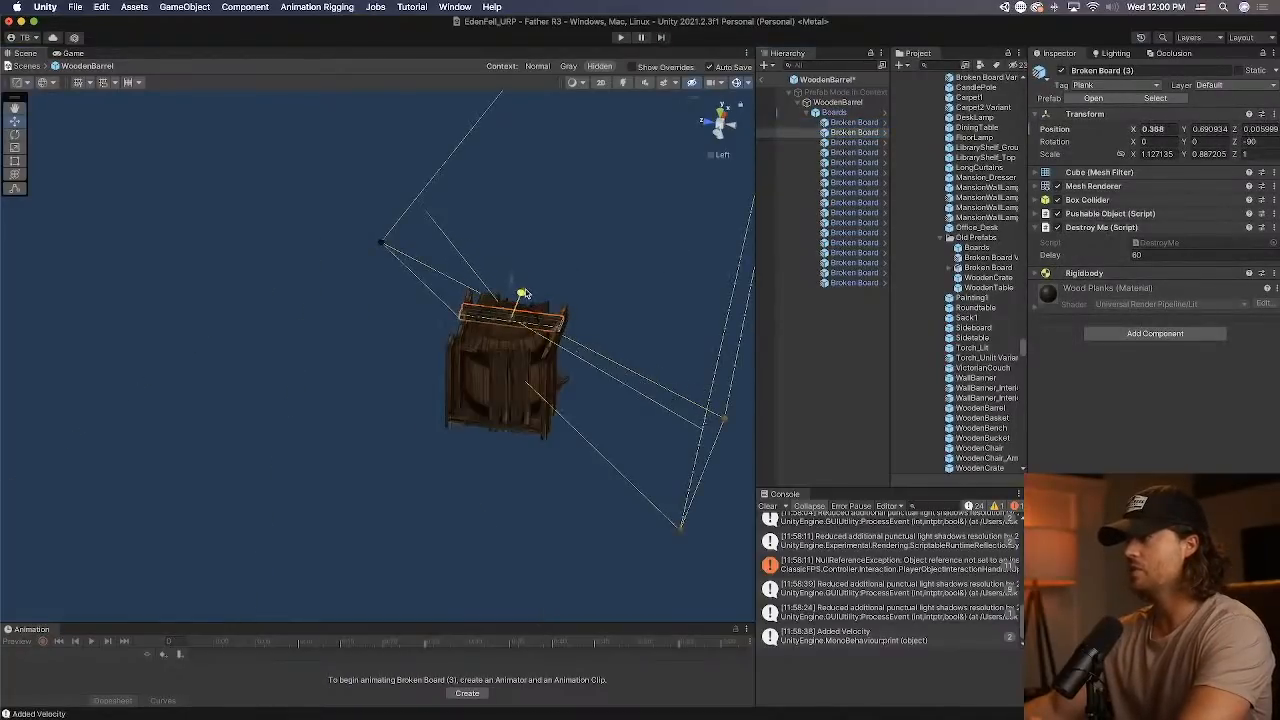
{"action": "key", "text": "r"}
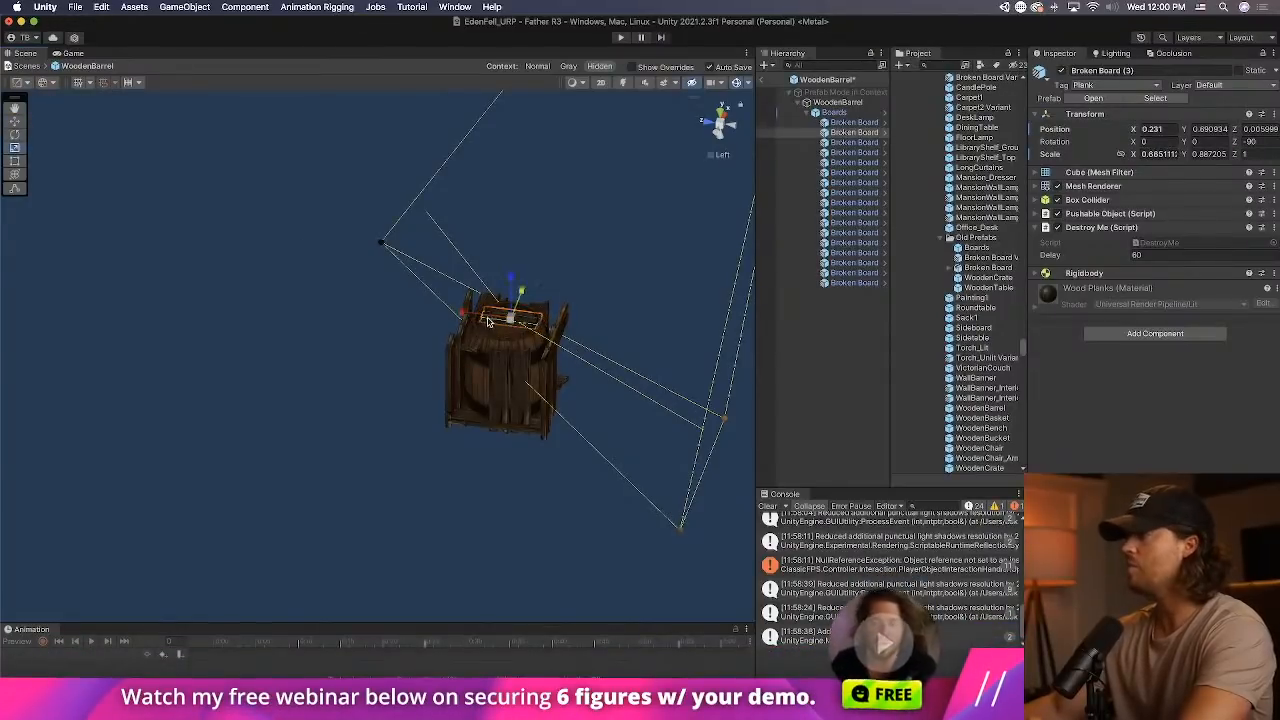
Shorten the lower Broken Board (4) to an X scale of about 0.566 and move it inward toward the barrel.
{"action": "double_click", "coordinate": [850, 142]}
{"action": "left_click", "coordinate": [705, 127]}
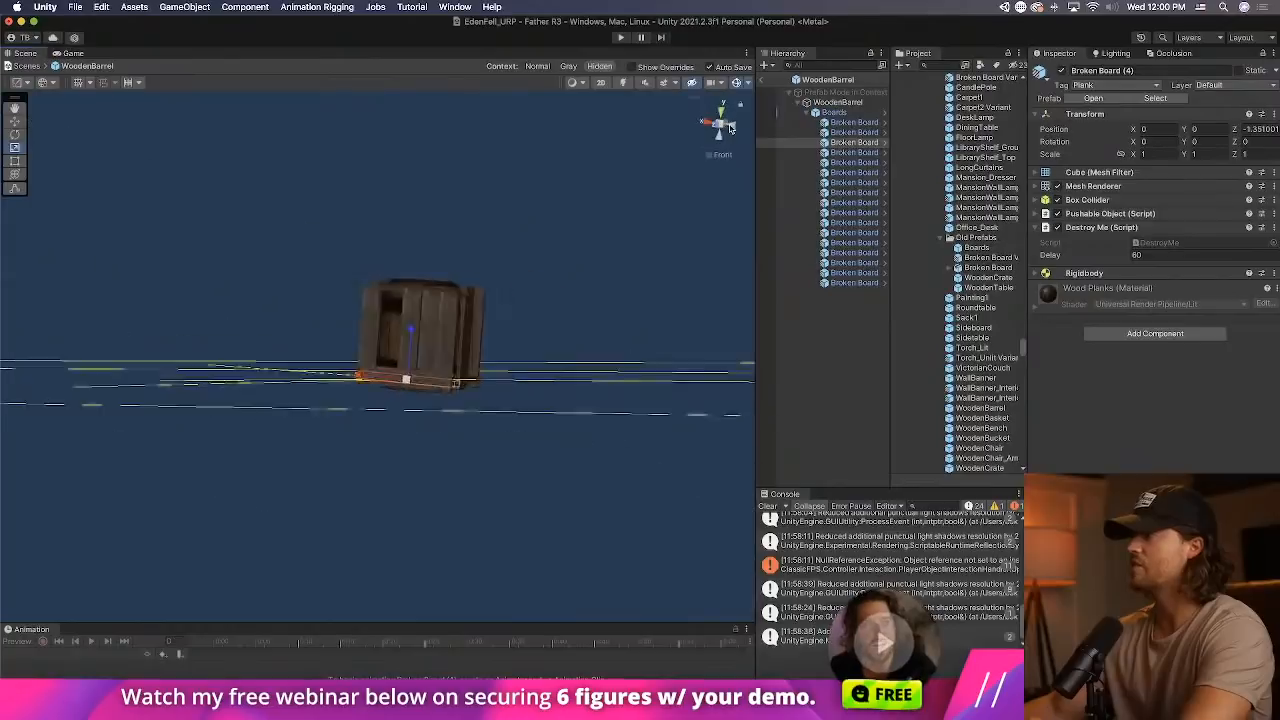
{"action": "left_click", "coordinate": [734, 126]}
{"action": "scroll", "coordinate": [532, 378], "scroll_direction": "up", "scroll_amount": 3}
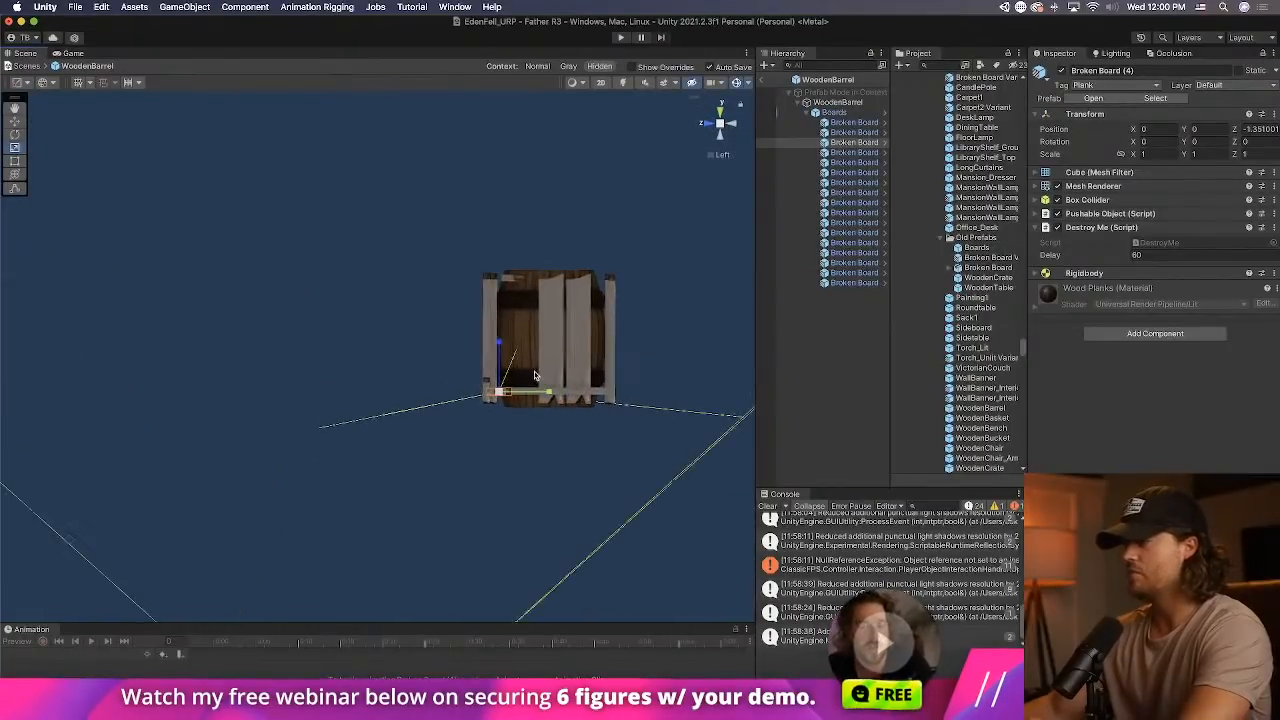
{"action": "left_click_drag", "start_coordinate": [439, 363], "coordinate": [606, 232], "text": "alt"}
{"action": "left_click_drag", "start_coordinate": [422, 458], "coordinate": [444, 450]}
{"action": "left_click", "coordinate": [15, 122]}
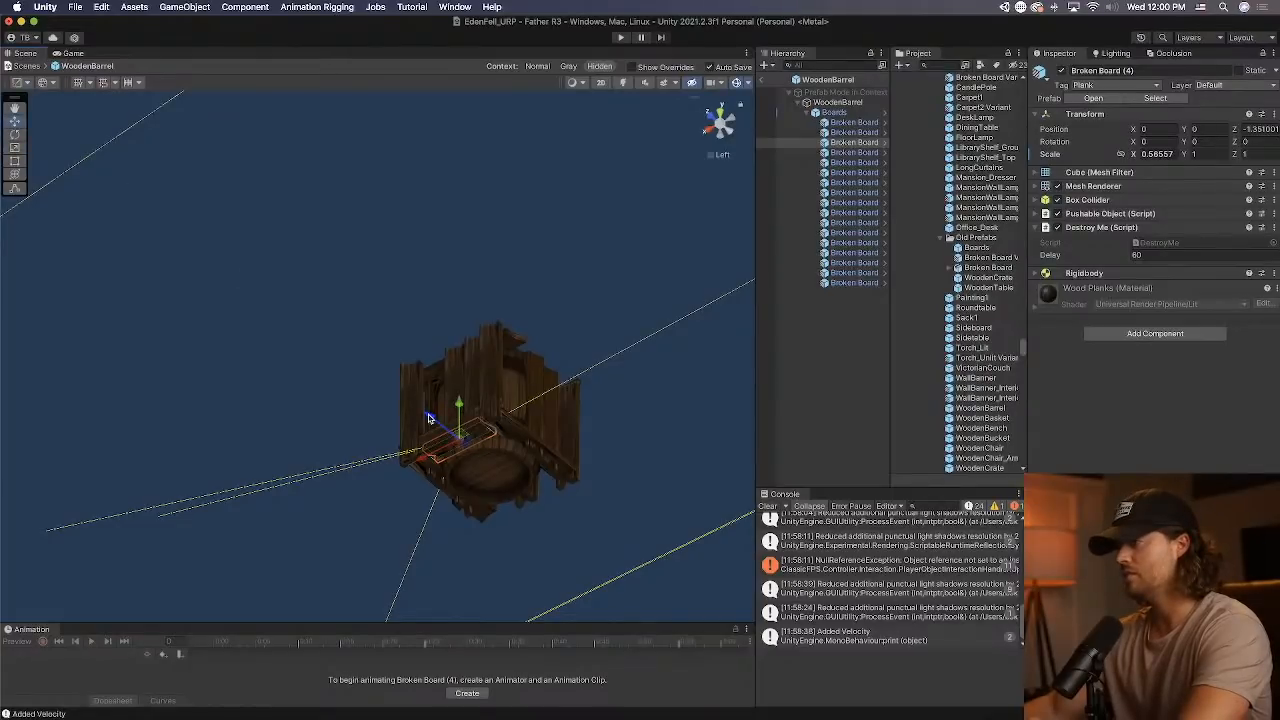
{"action": "left_click_drag", "start_coordinate": [428, 418], "coordinate": [441, 428]}
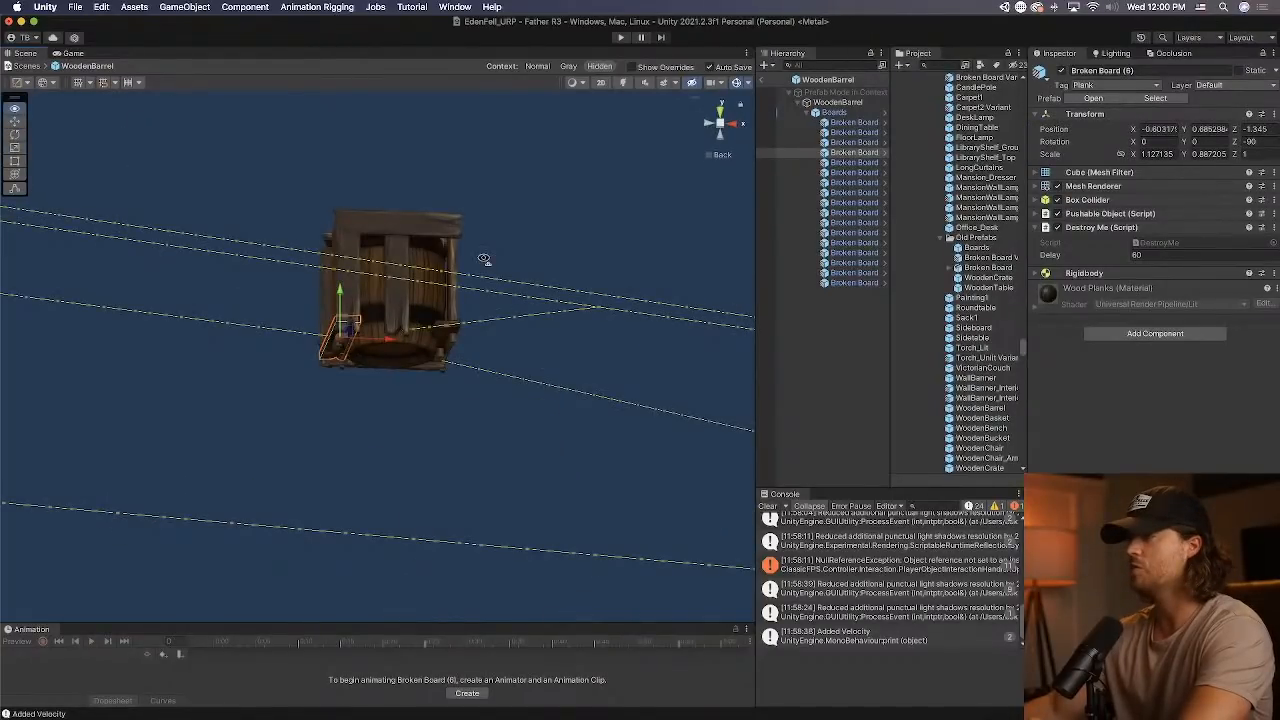
Shorten Broken Board (6) and (7) to X scales of about 0.589 and 0.733, moving (6) to about X -0.058 beneath the barrel.
{"action": "left_click_drag", "start_coordinate": [484, 259], "coordinate": [391, 283], "text": "alt"}
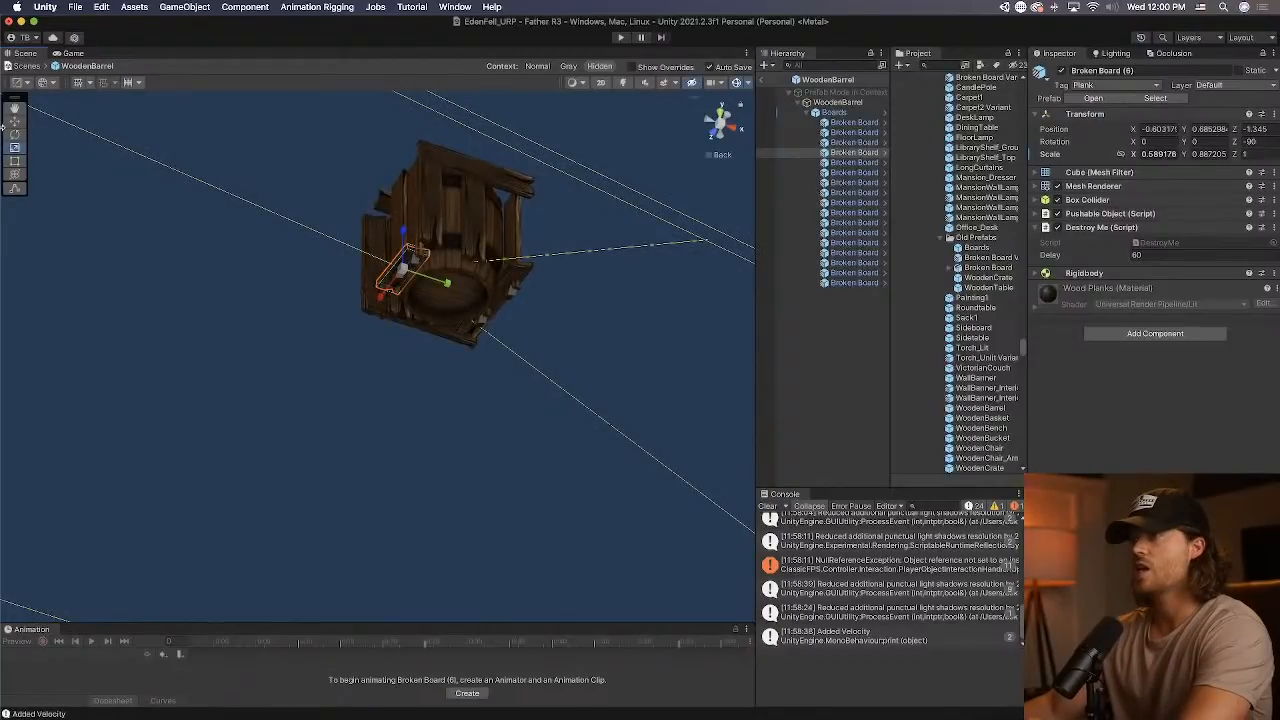
{"action": "left_click", "coordinate": [14, 121]}
{"action": "left_click_drag", "start_coordinate": [438, 286], "coordinate": [475, 300]}
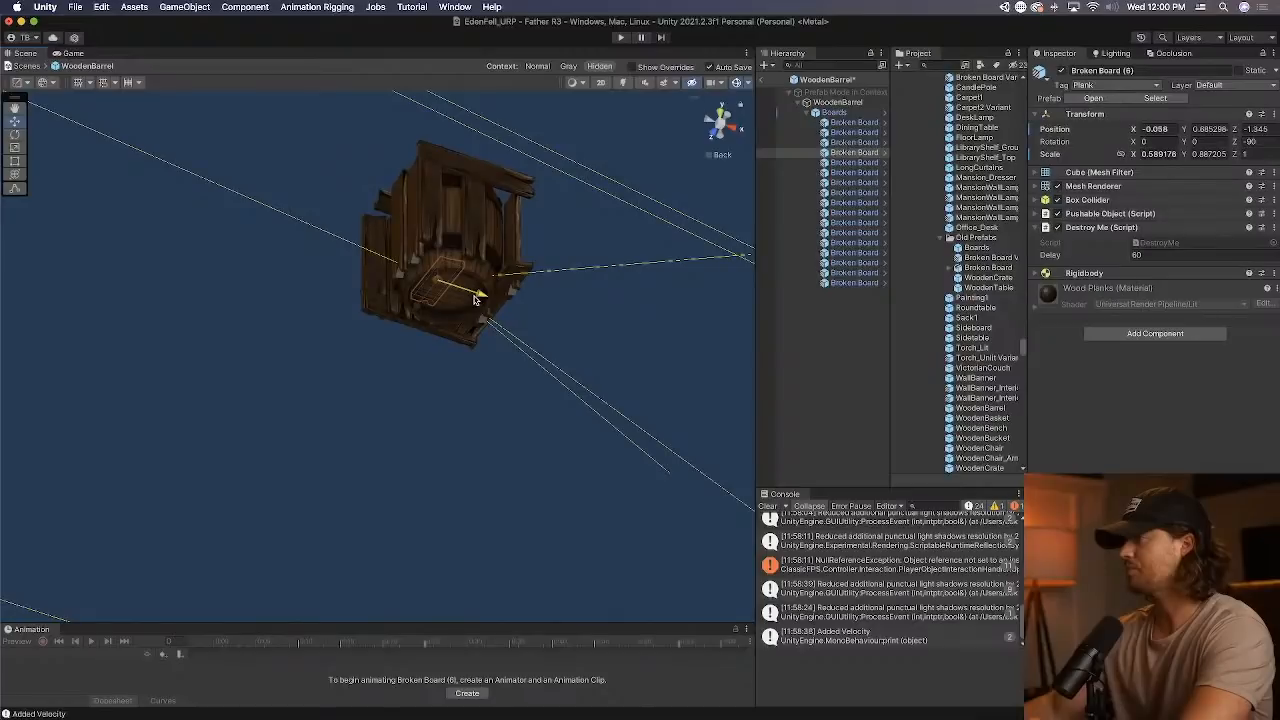
{"action": "left_click", "coordinate": [480, 302]}
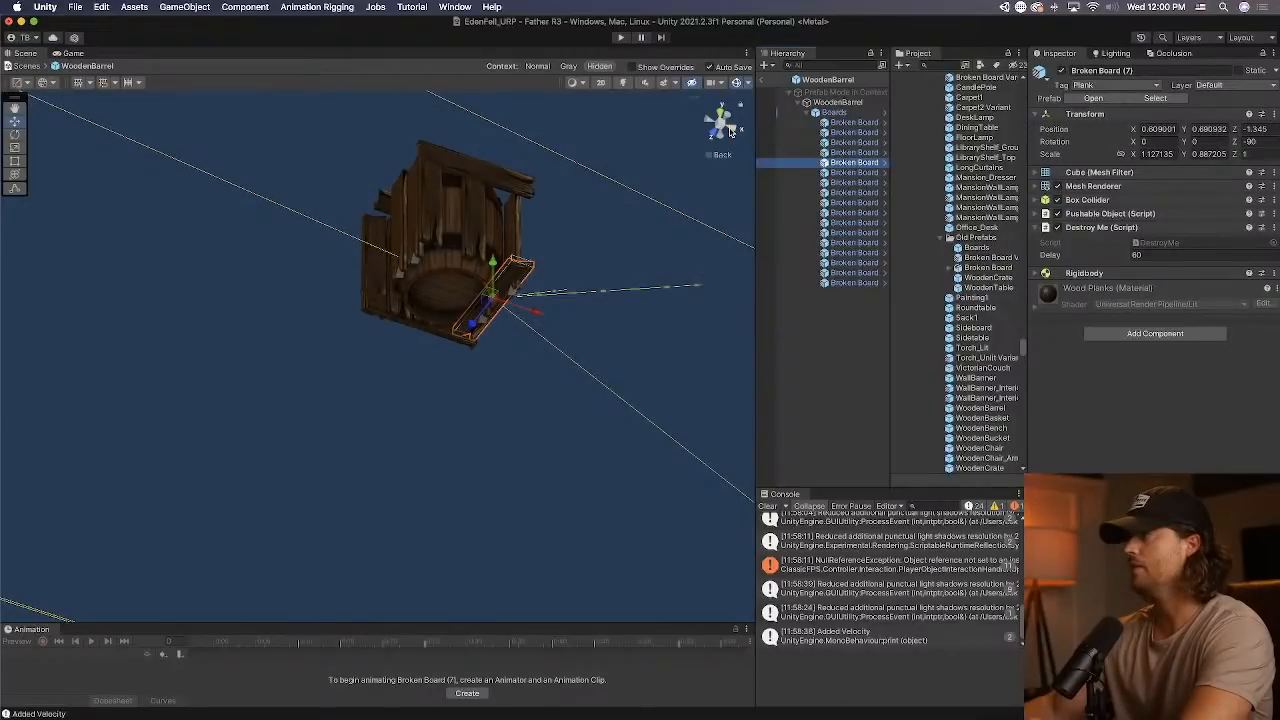
{"action": "left_click", "coordinate": [731, 132]}
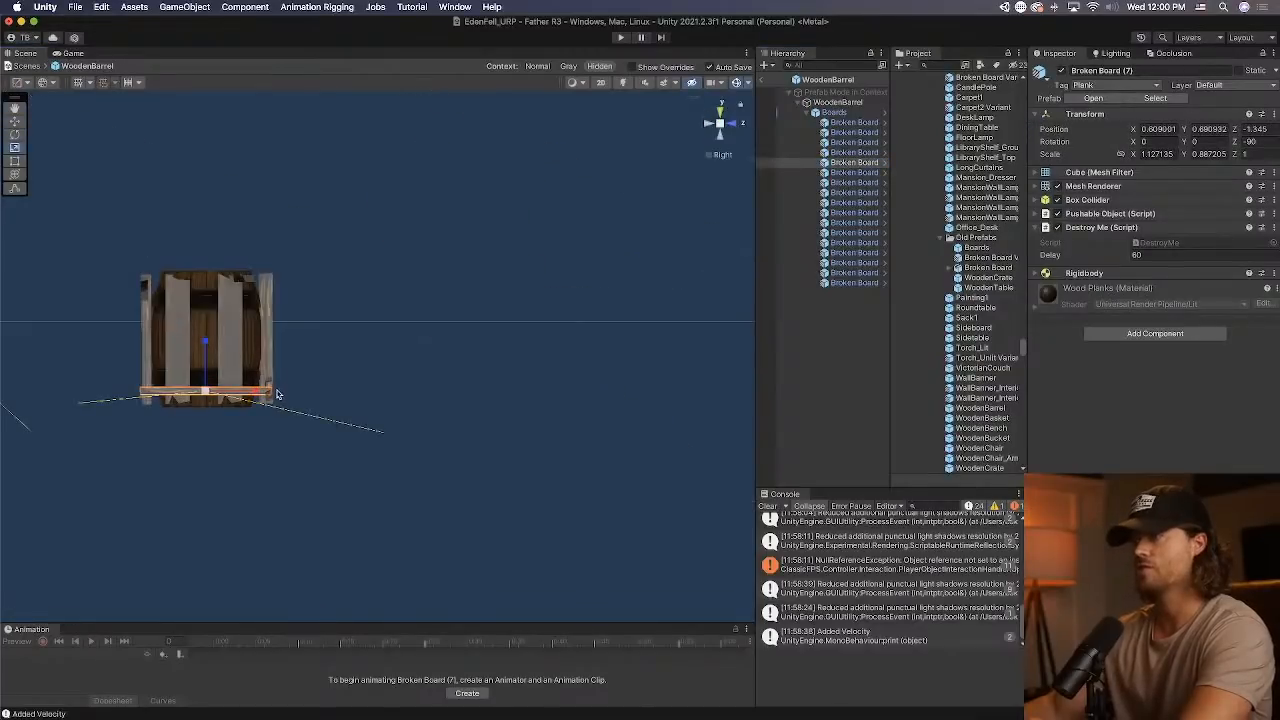
{"action": "left_click_drag", "start_coordinate": [257, 392], "coordinate": [238, 391]}
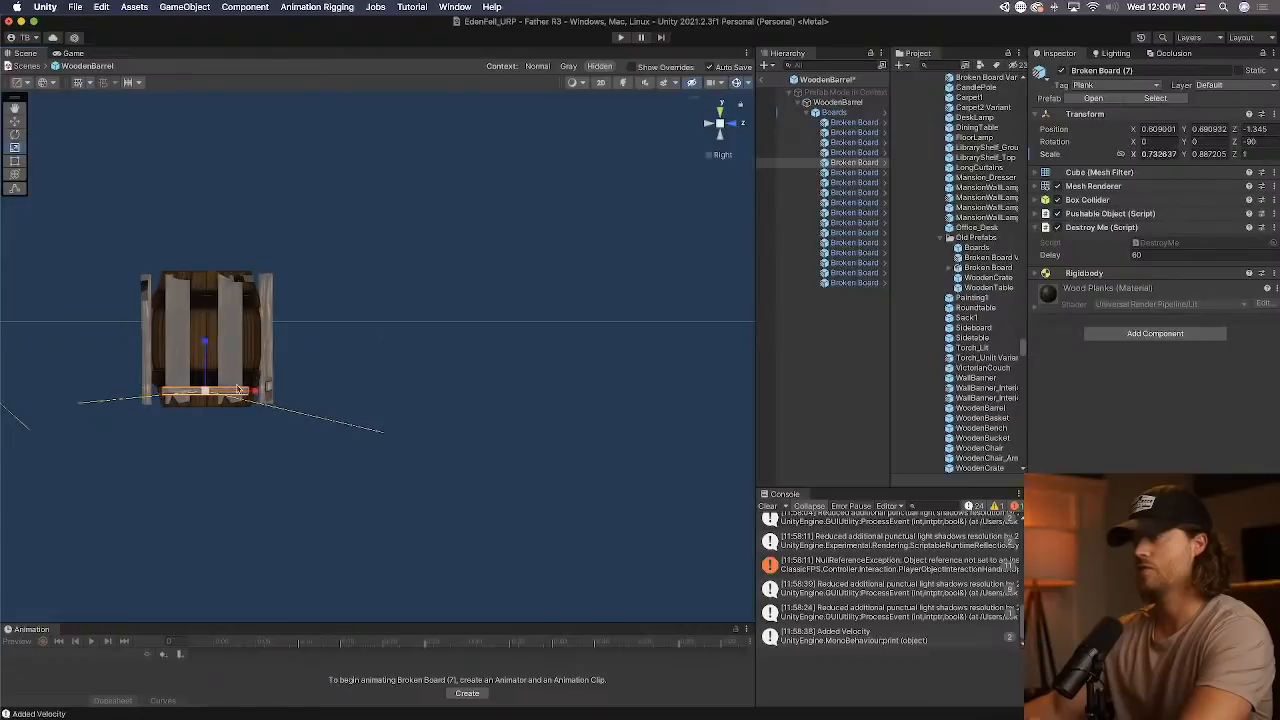
Move Broken Board (8) and Broken Board (10) inward against the barrel, with (10) at about Y 0.091.
{"action": "left_click", "coordinate": [855, 172]}
{"action": "left_click", "coordinate": [14, 120]}
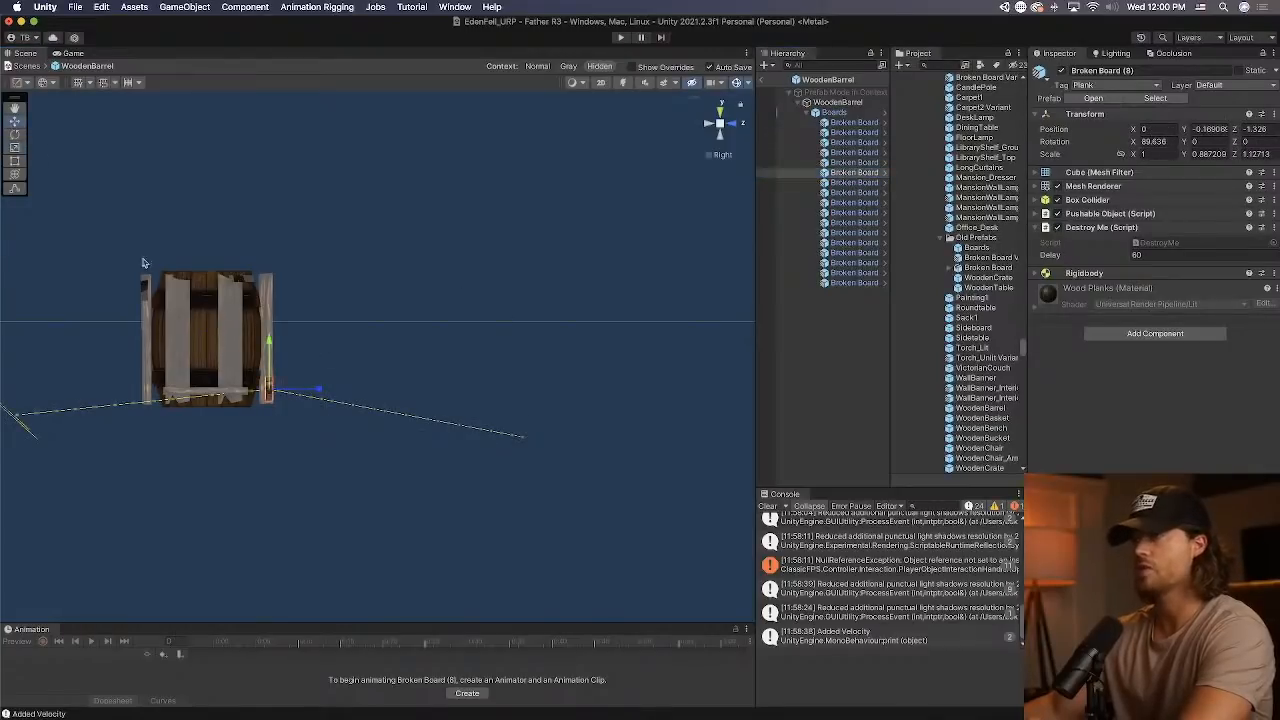
{"action": "left_click", "coordinate": [855, 182]}
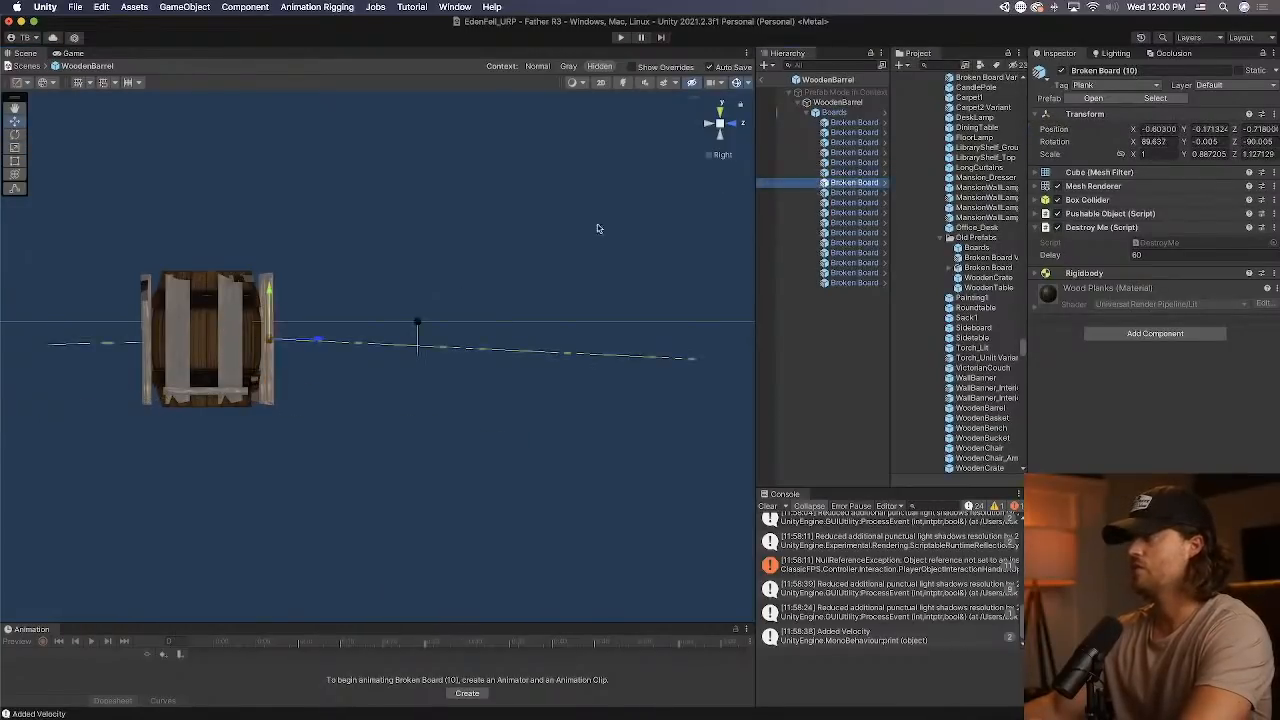
{"action": "key", "text": "Down"}
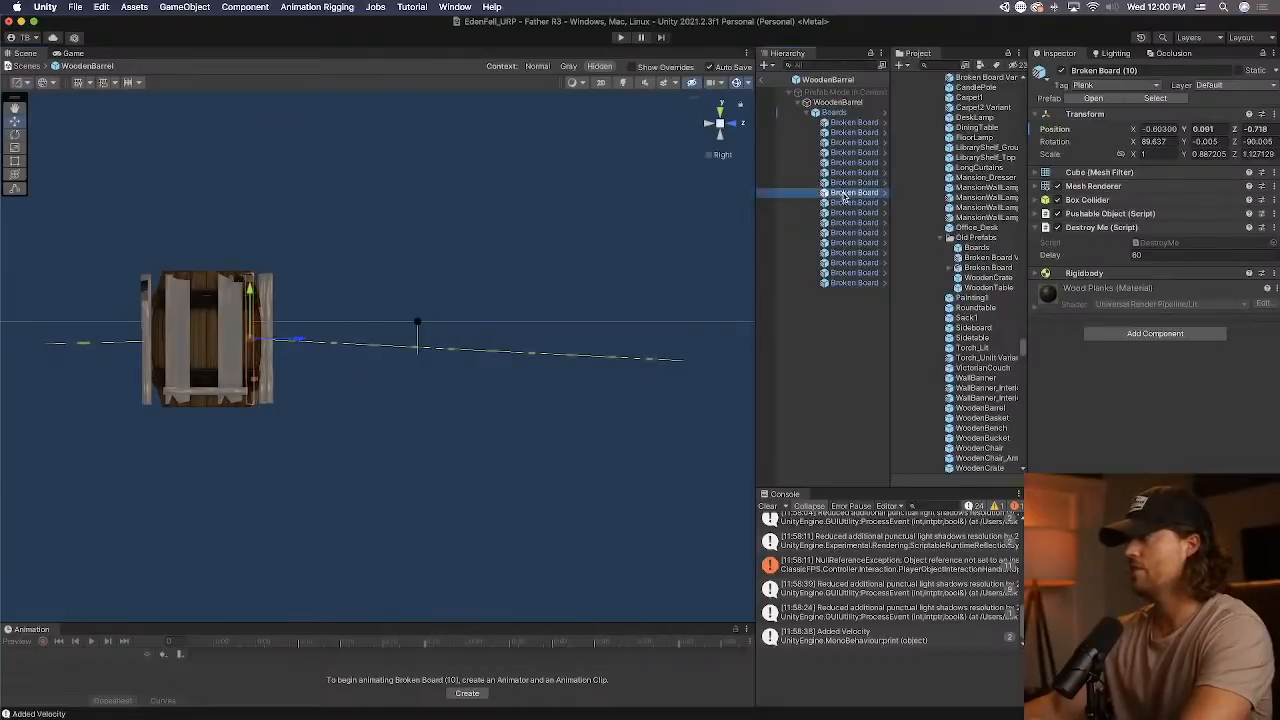
Move Broken Board (13) and (14) inward to about Y 1.236 and 1.233, and pull the board listed after them closer to the barrel.
{"action": "key", "text": "Down"}
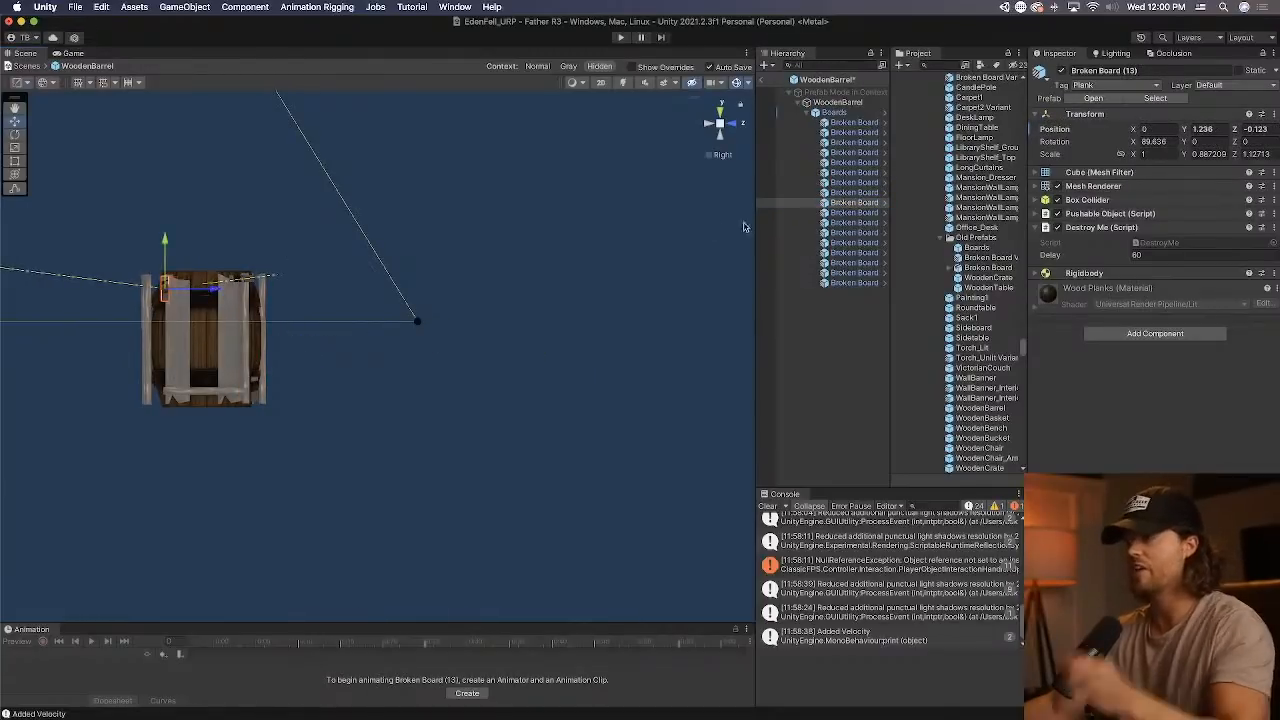
{"action": "key", "text": "Down"}
{"action": "left_click_drag", "start_coordinate": [191, 340], "coordinate": [211, 340]}
{"action": "left_click", "coordinate": [872, 214]}
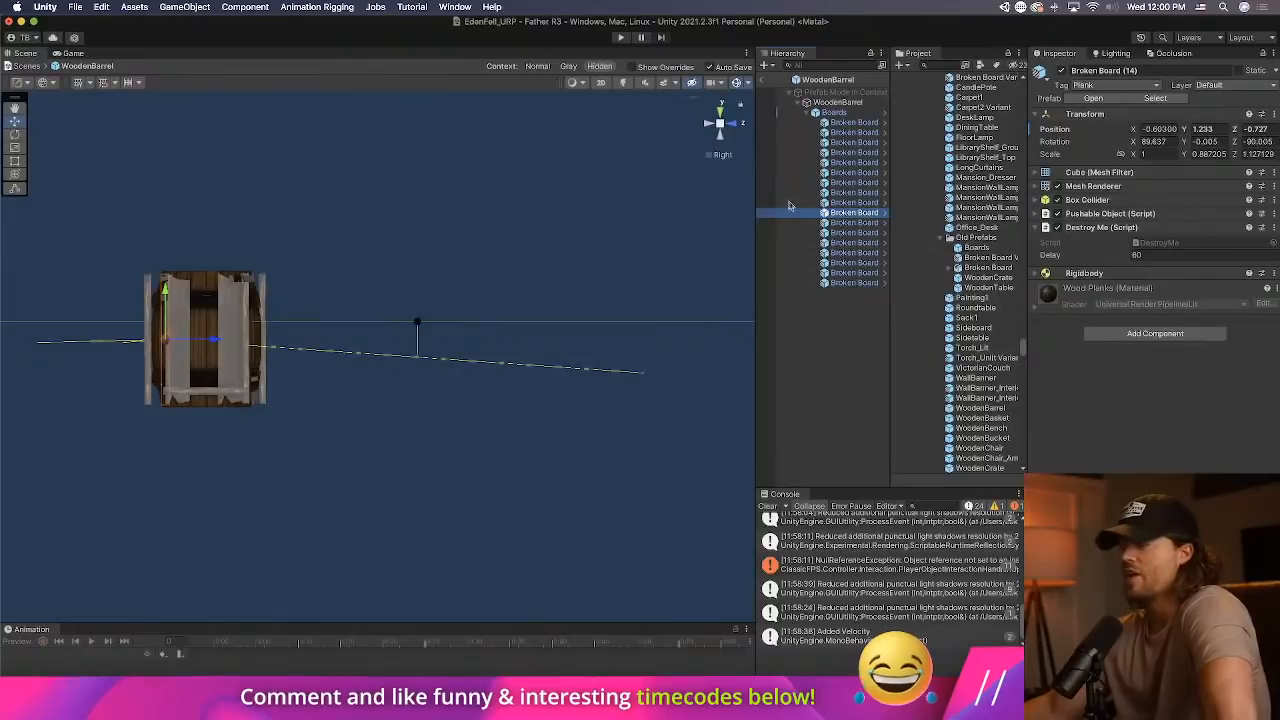
{"action": "left_click", "coordinate": [830, 222]}
{"action": "left_click_drag", "start_coordinate": [316, 342], "coordinate": [291, 342]}
Move the board listed just before Broken Board (19) inward against the barrel, and lower Broken Board (26) to about Y 1.189.
{"action": "left_click", "coordinate": [863, 237]}
{"action": "left_click", "coordinate": [885, 243]}
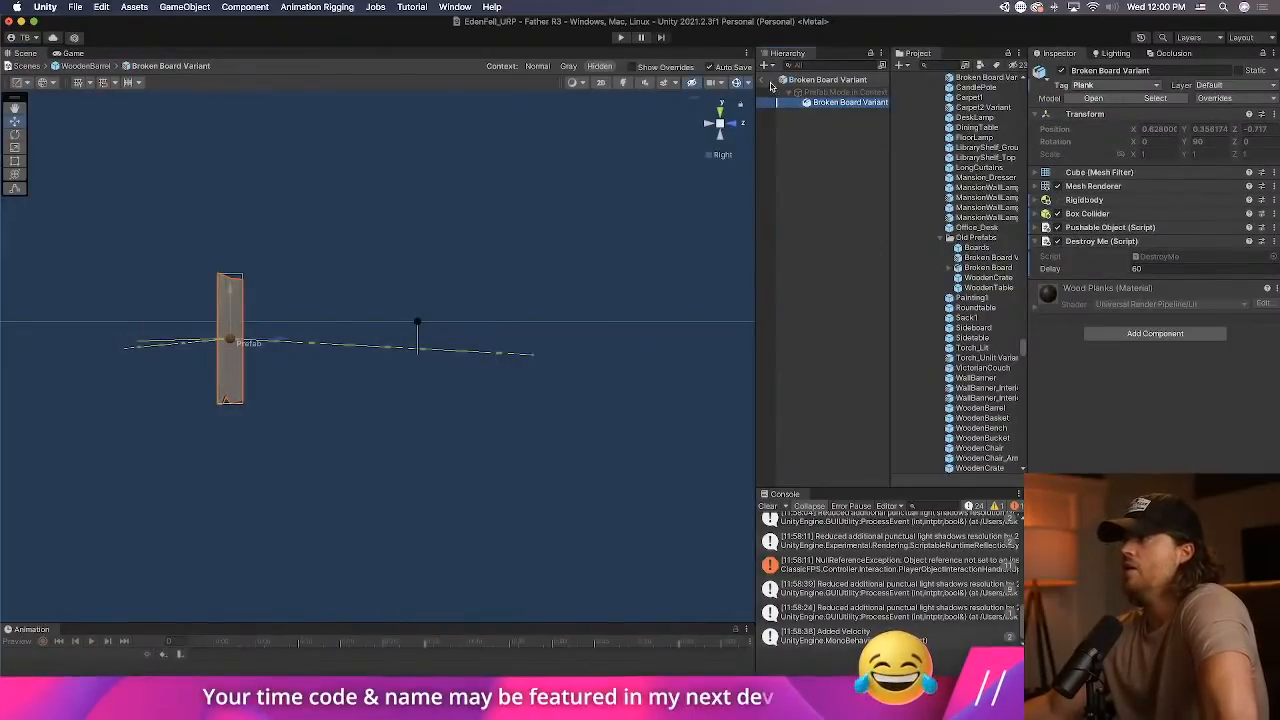
{"action": "left_click", "coordinate": [762, 80]}
{"action": "left_click", "coordinate": [864, 243]}
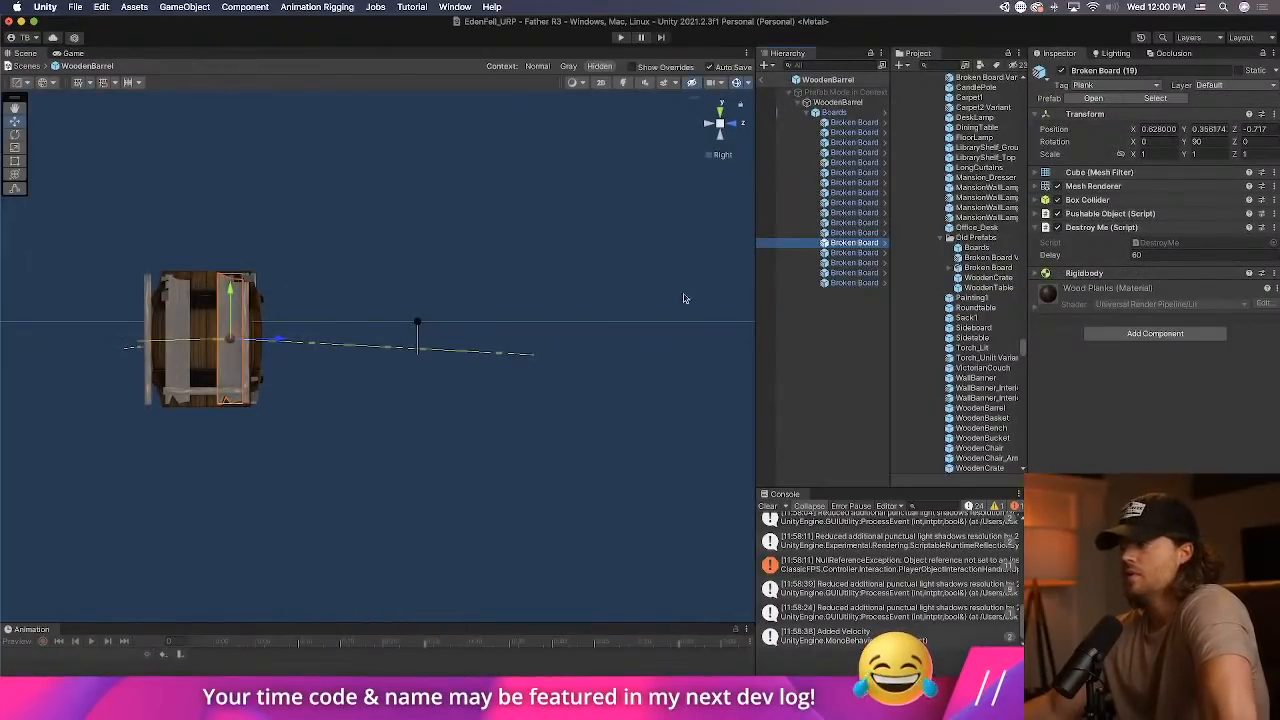
{"action": "left_click", "coordinate": [862, 253]}
{"action": "left_click", "coordinate": [858, 262]}
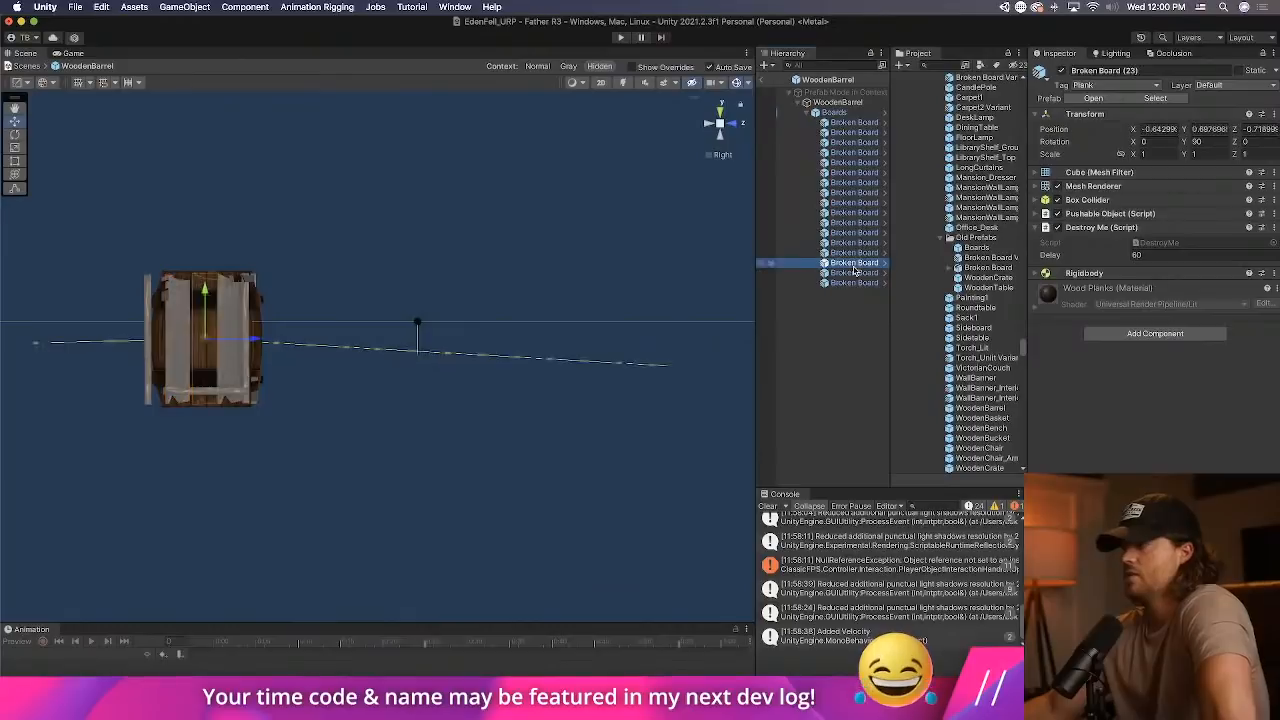
{"action": "left_click", "coordinate": [853, 272]}
{"action": "left_click", "coordinate": [850, 282]}
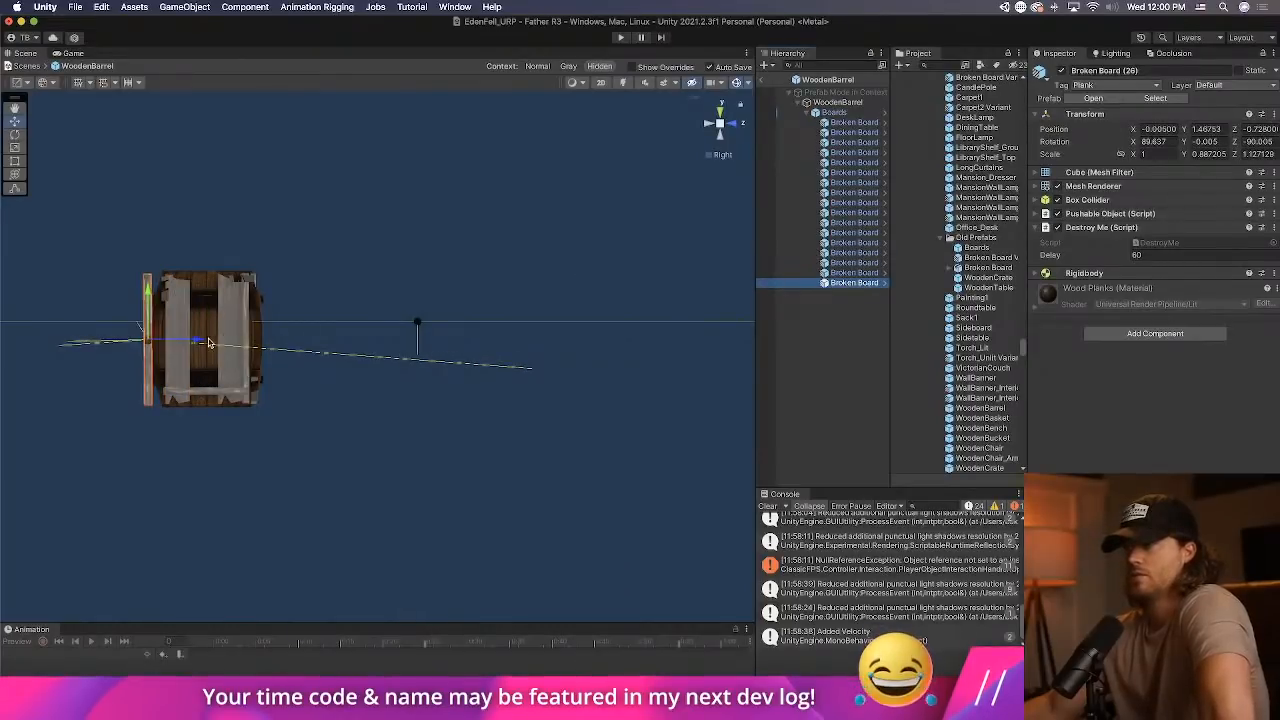
Viewing the barrel from the back, move Broken Board (14) to about X -0.37 and shift Broken Board (23) inward.
{"action": "left_click", "coordinate": [708, 124]}
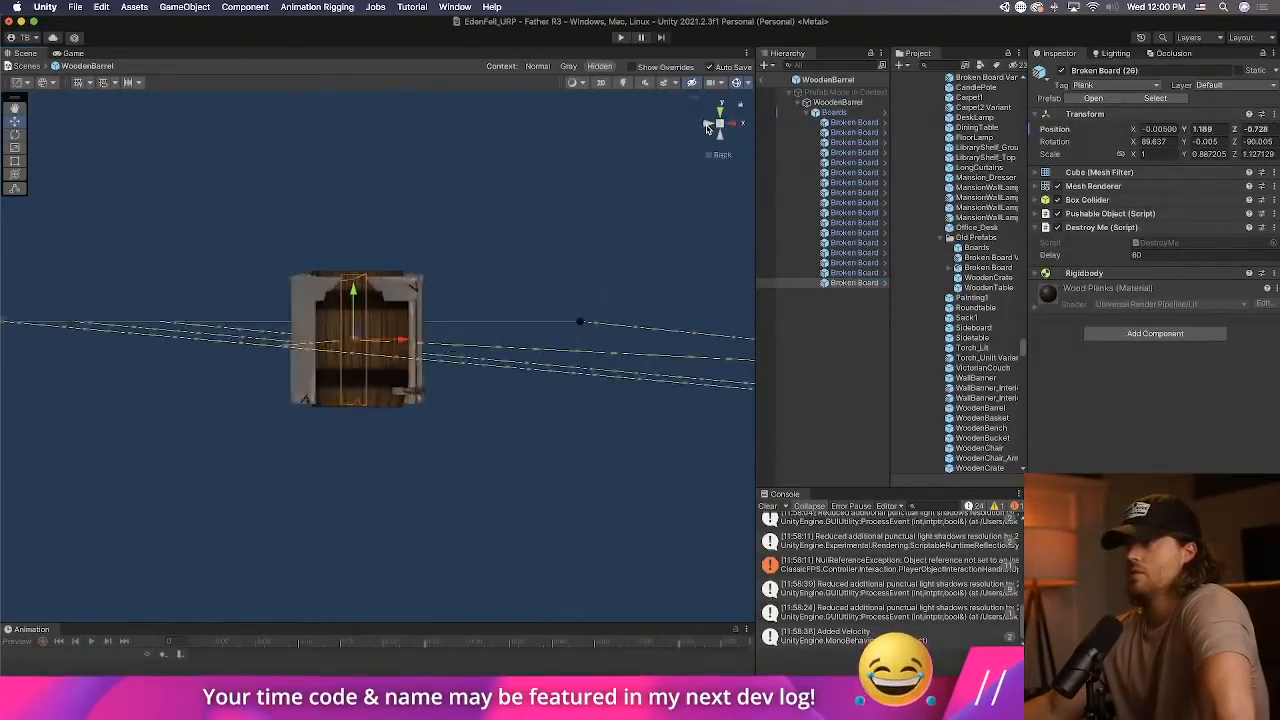
{"action": "left_click", "coordinate": [836, 245]}
{"action": "left_click", "coordinate": [323, 306]}
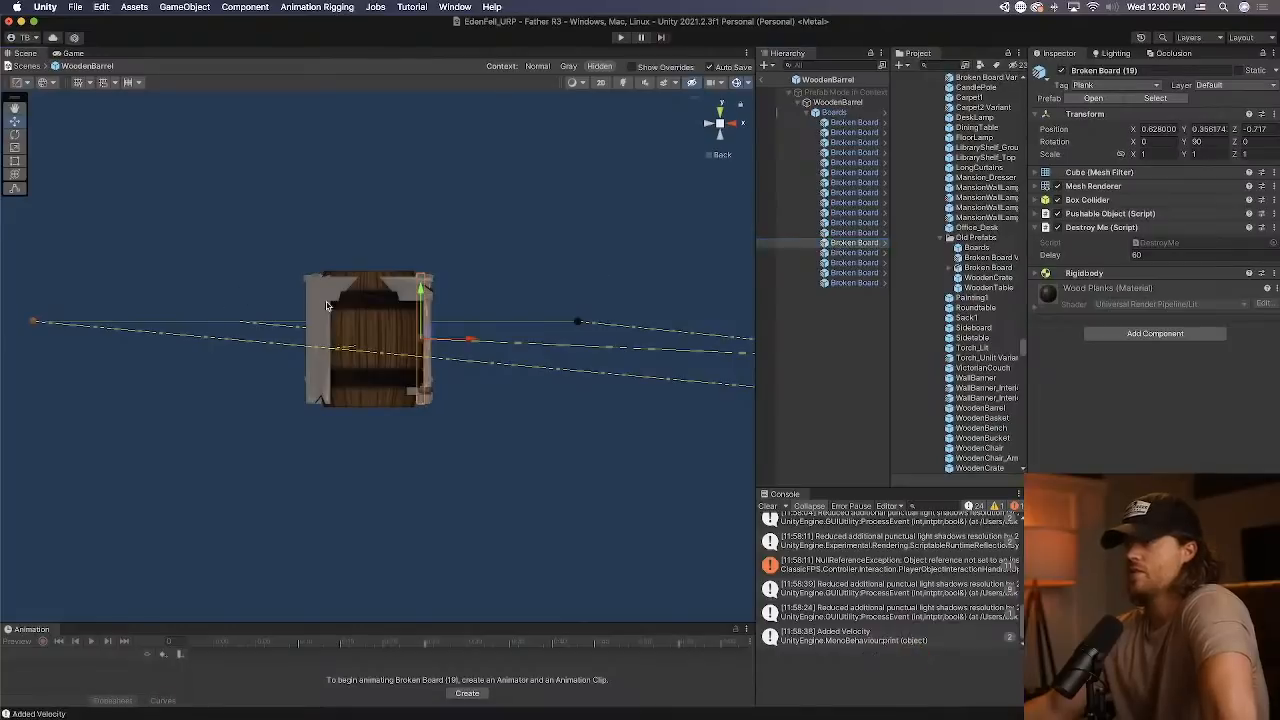
{"action": "left_click", "coordinate": [312, 308]}
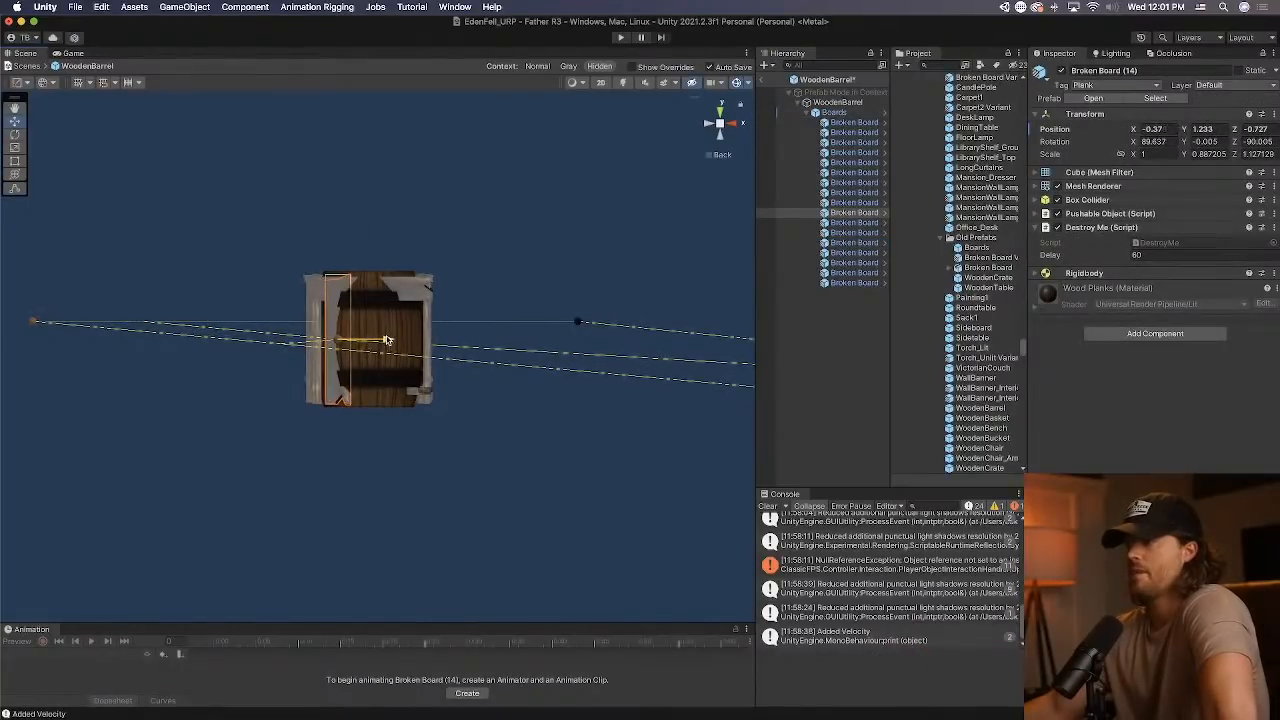
{"action": "left_click", "coordinate": [314, 330]}
{"action": "left_click", "coordinate": [313, 330]}
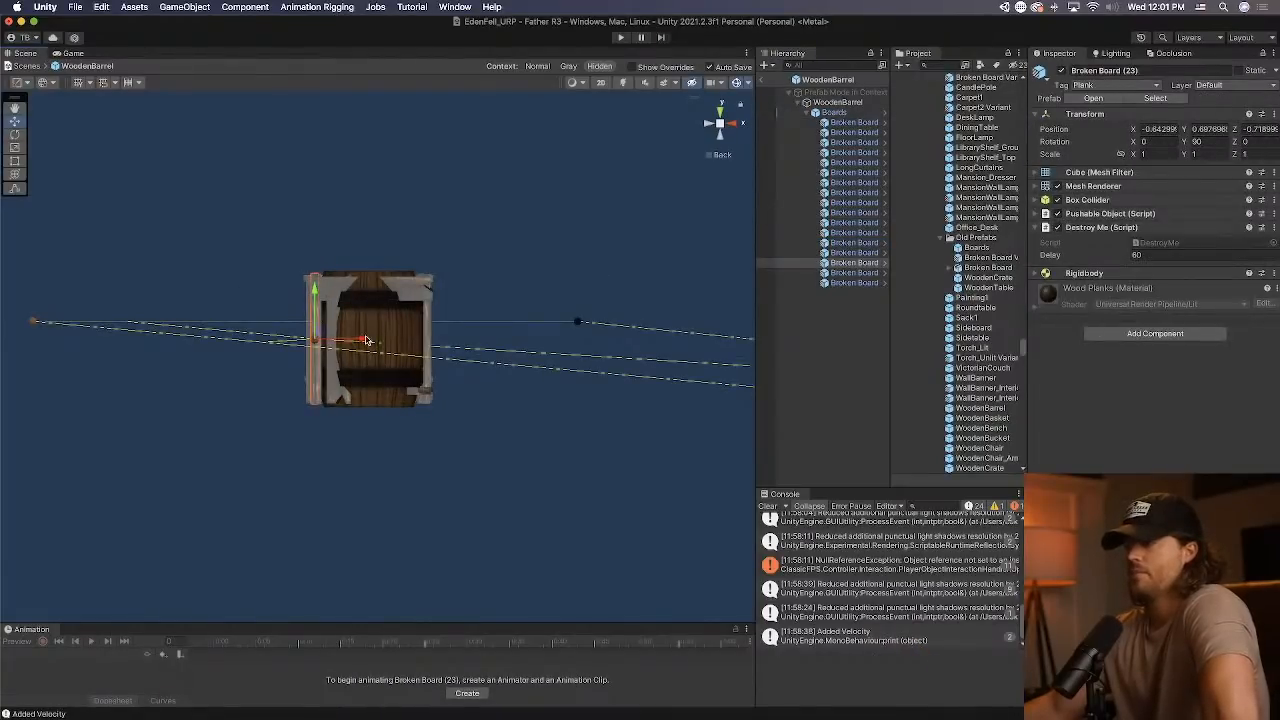
{"action": "left_click_drag", "start_coordinate": [366, 338], "coordinate": [382, 338]}
Move Broken Board (10) inward against the barrel to about X -0.438.
{"action": "left_click", "coordinate": [311, 322]}
{"action": "left_click", "coordinate": [302, 319]}
{"action": "left_click", "coordinate": [308, 317]}
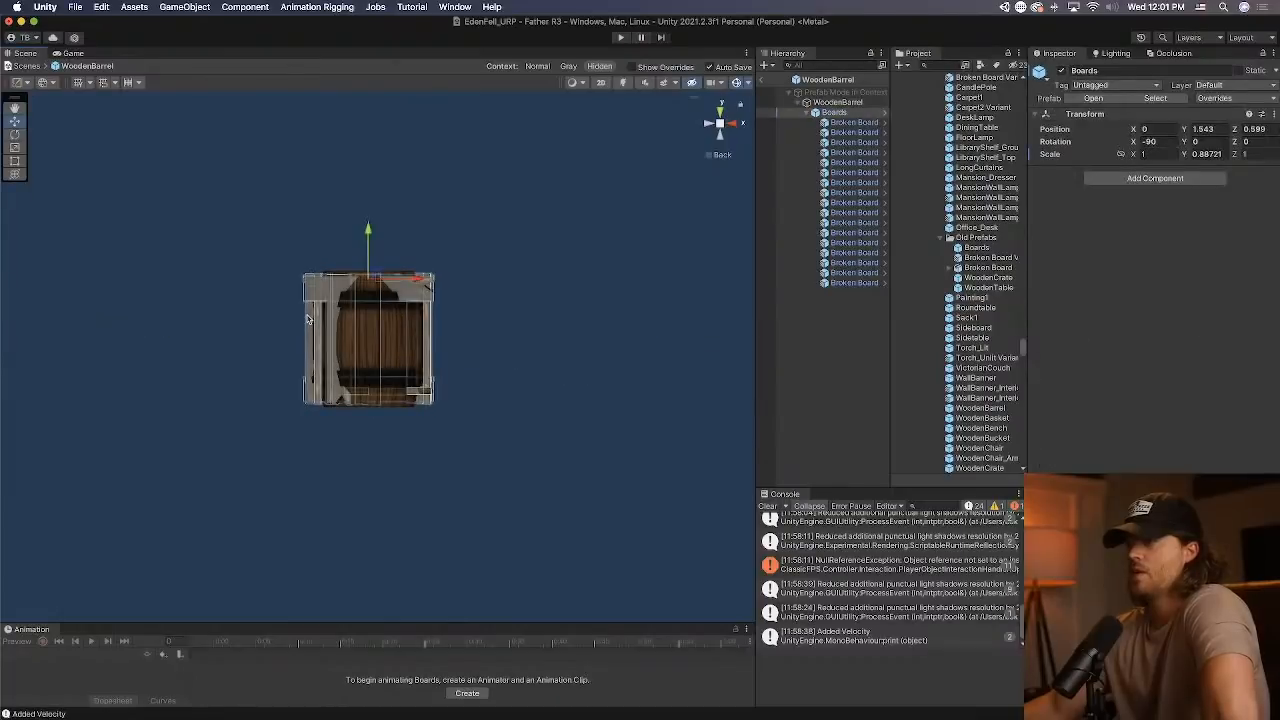
{"action": "left_click", "coordinate": [308, 318]}
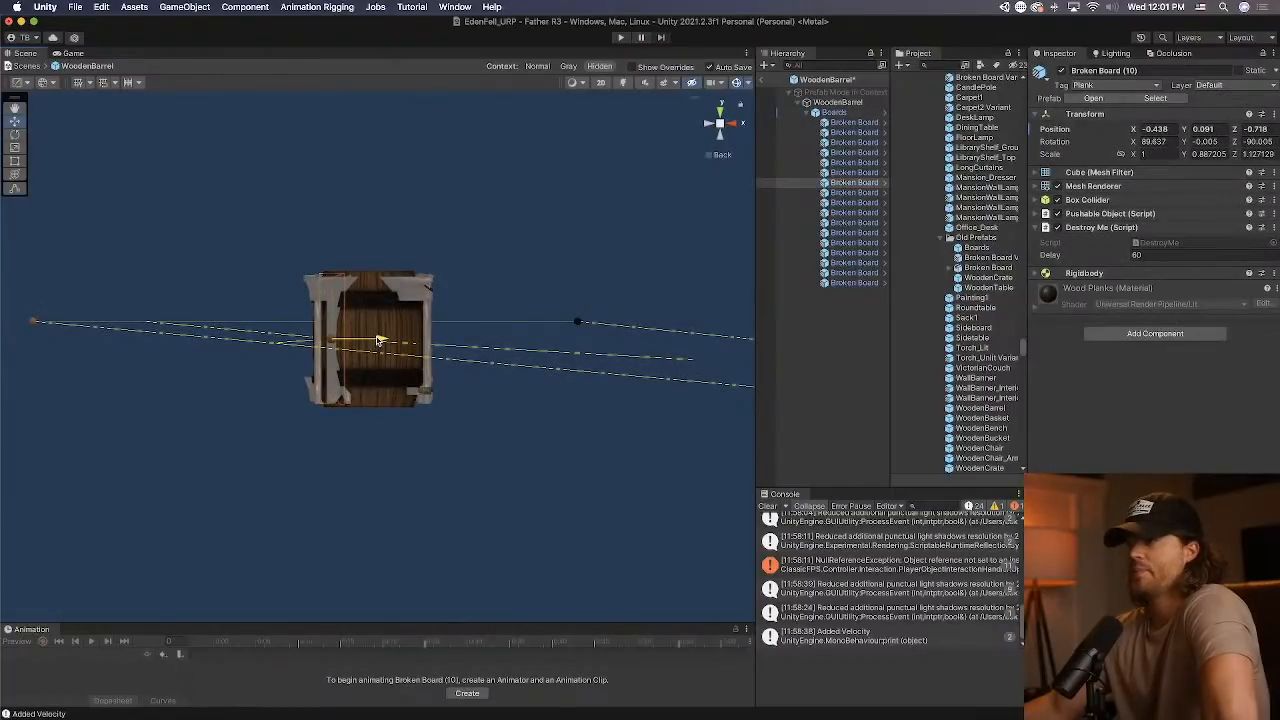
Shorten the upper Broken Board (13) to an X scale of about 0.7375.
{"action": "left_click", "coordinate": [370, 288]}
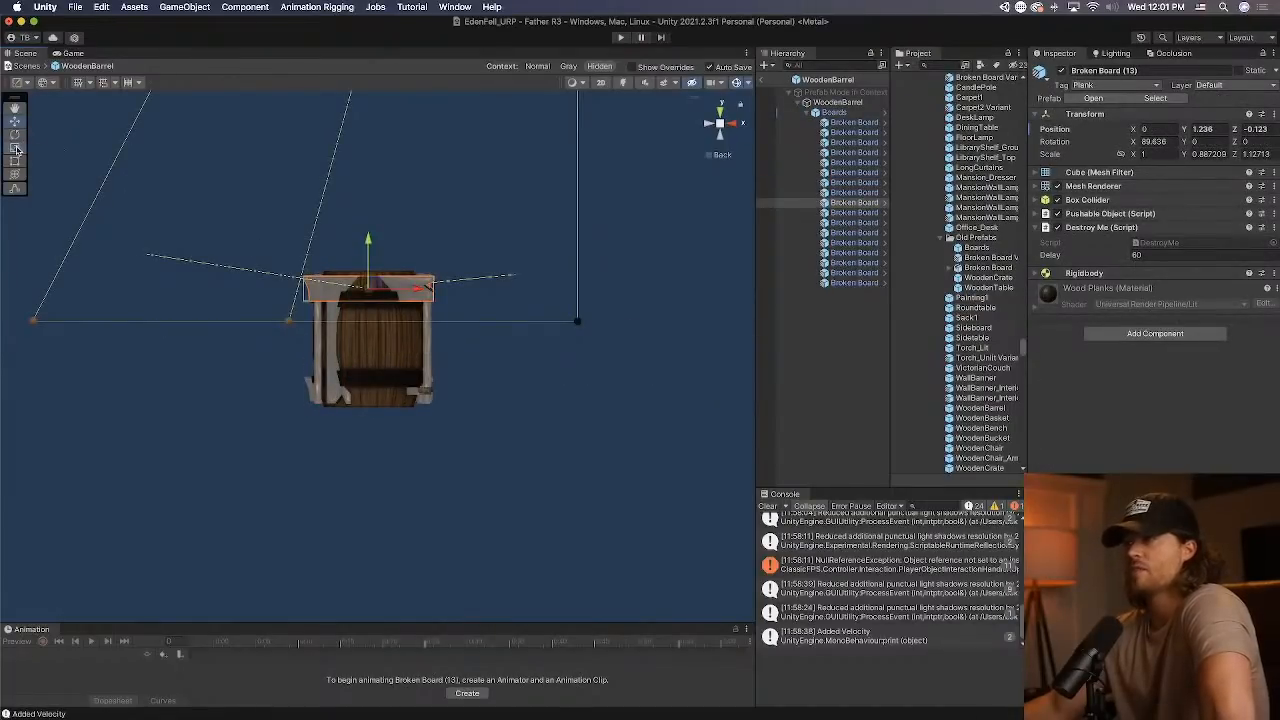
{"action": "left_click", "coordinate": [15, 148]}
{"action": "left_click_drag", "start_coordinate": [429, 291], "coordinate": [408, 290]}
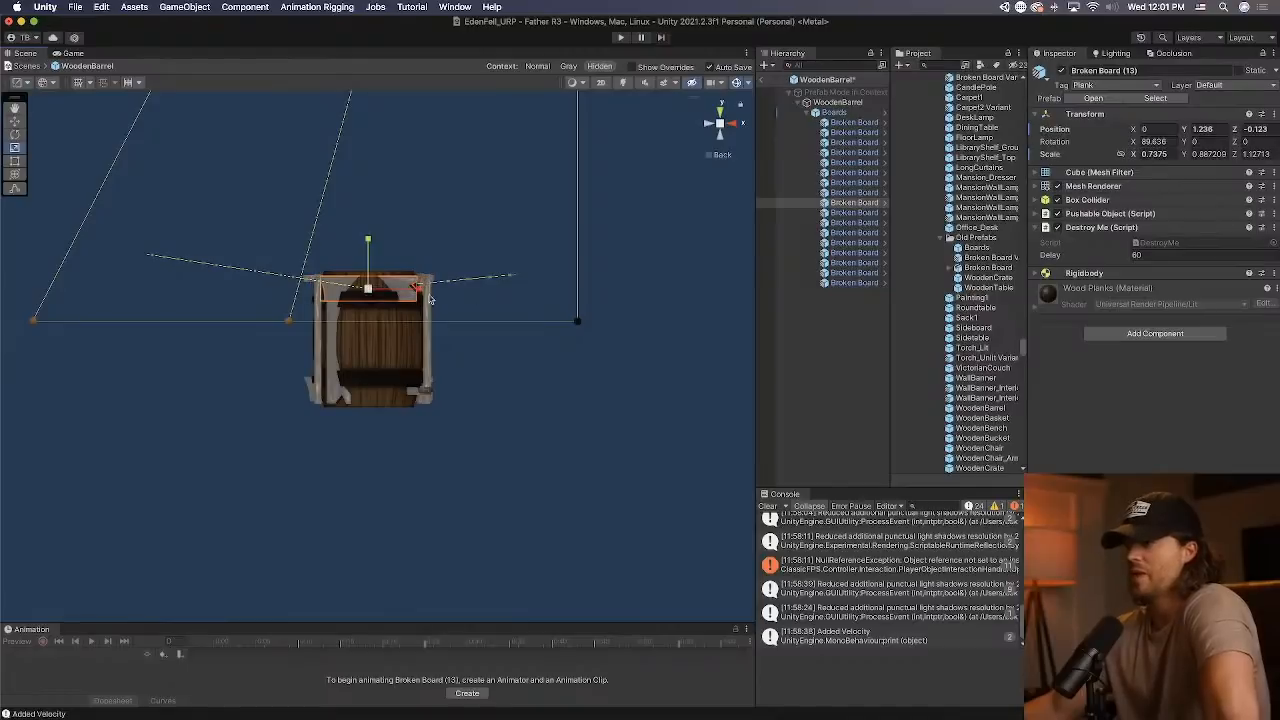
{"action": "left_click", "coordinate": [707, 125]}
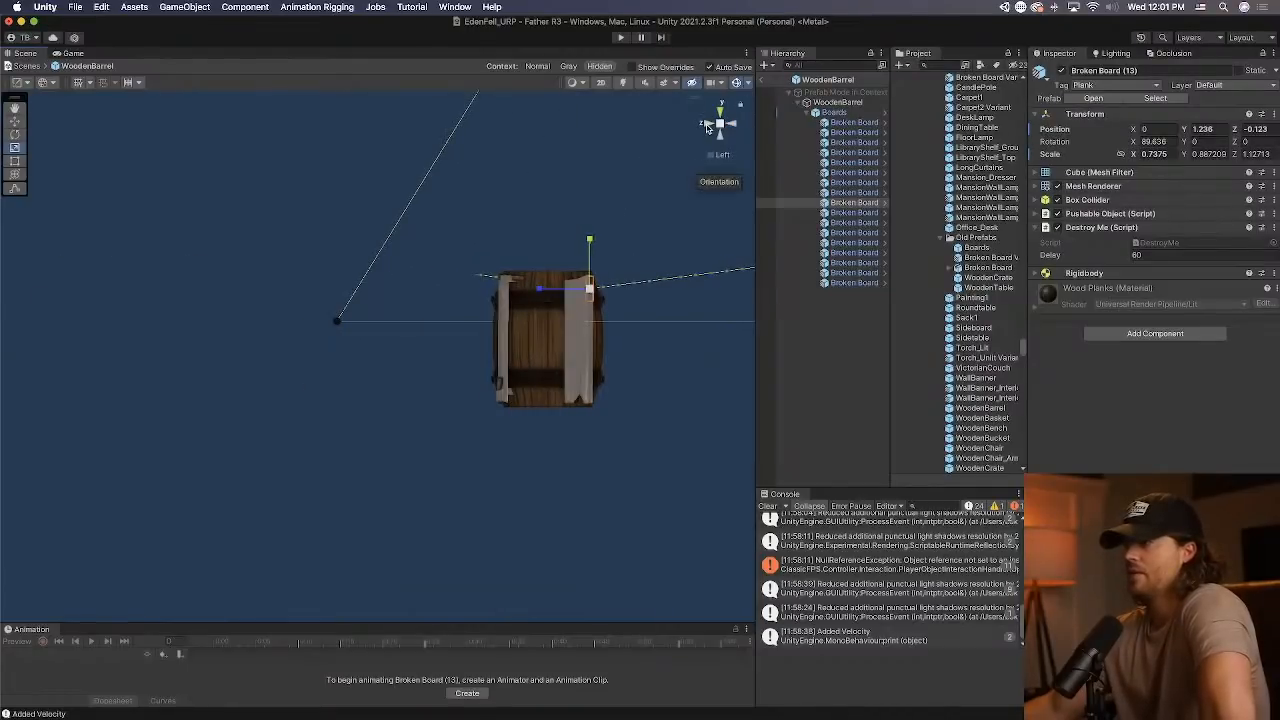
Return to the level, reopen the WoodenBarrel prefab and deactivate its Boards group.
{"action": "left_click", "coordinate": [763, 82]}
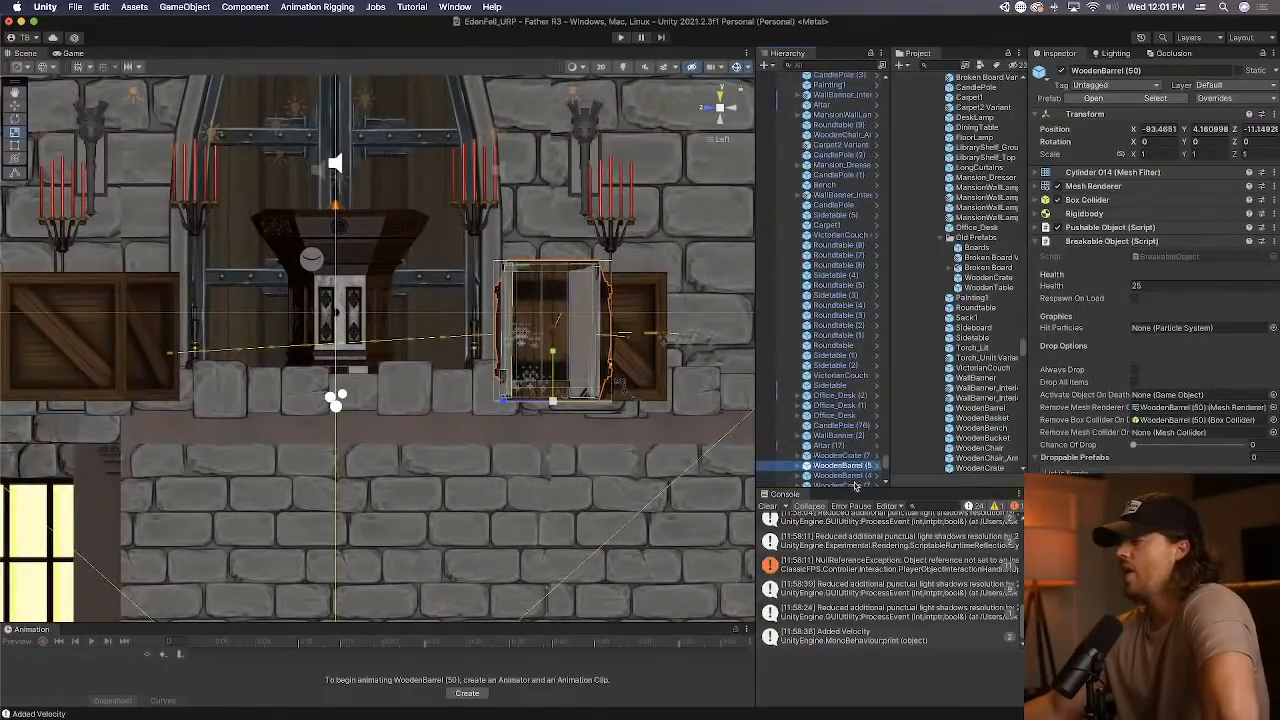
{"action": "left_click", "coordinate": [877, 466]}
{"action": "left_click", "coordinate": [848, 113]}
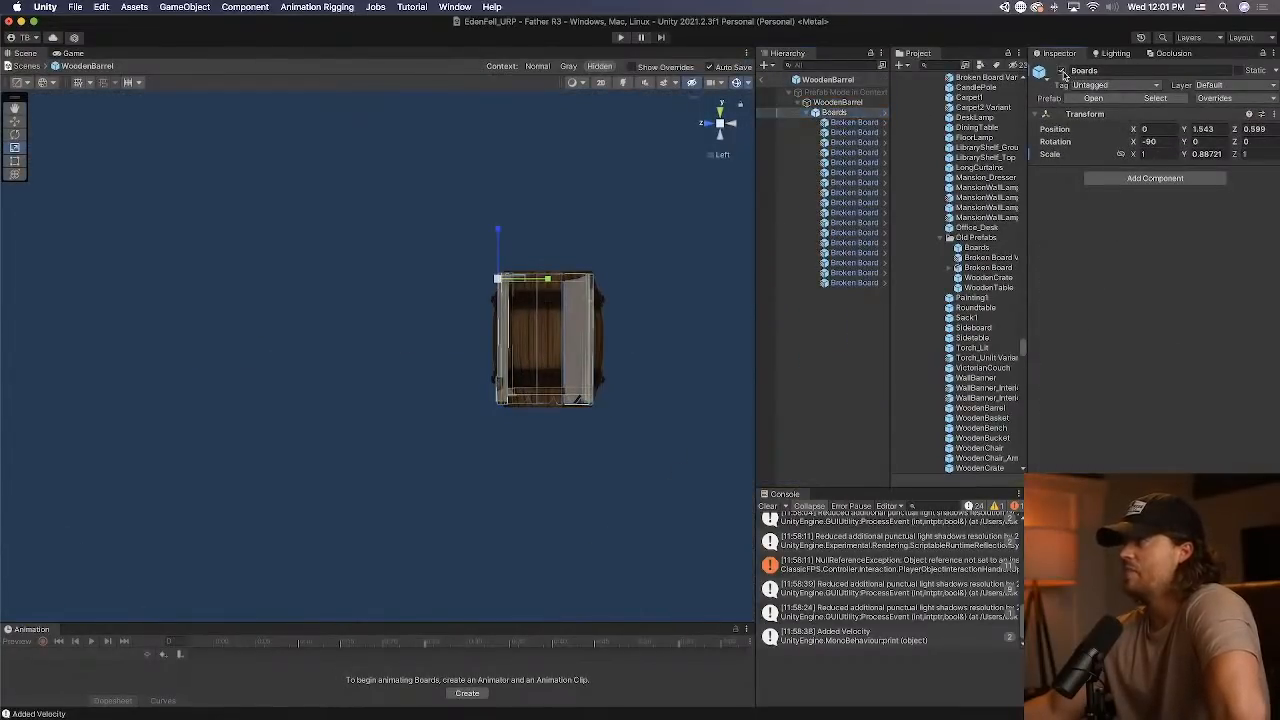
{"action": "left_click", "coordinate": [1062, 71]}
Select the WoodenBarrel root, then try to move the Boards prefab from the Old Prefabs folder into Props.
{"action": "left_click", "coordinate": [866, 103]}
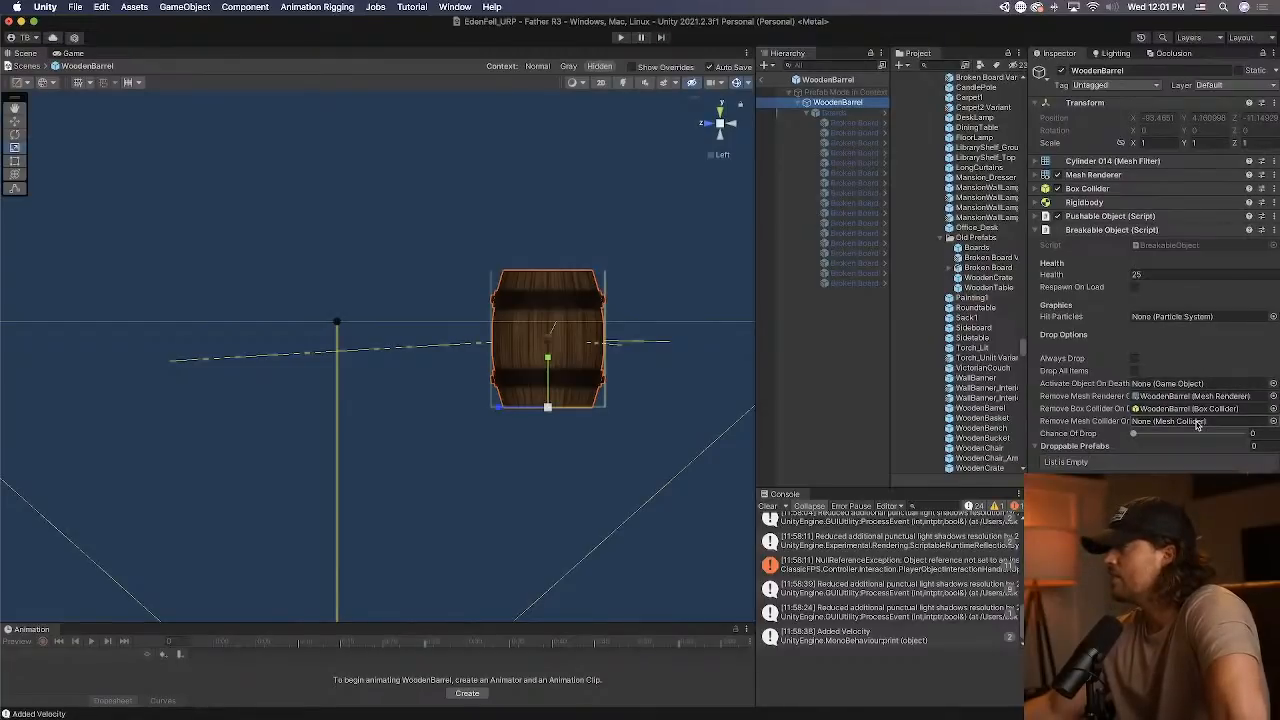
{"action": "left_click_drag", "start_coordinate": [978, 248], "coordinate": [986, 234]}
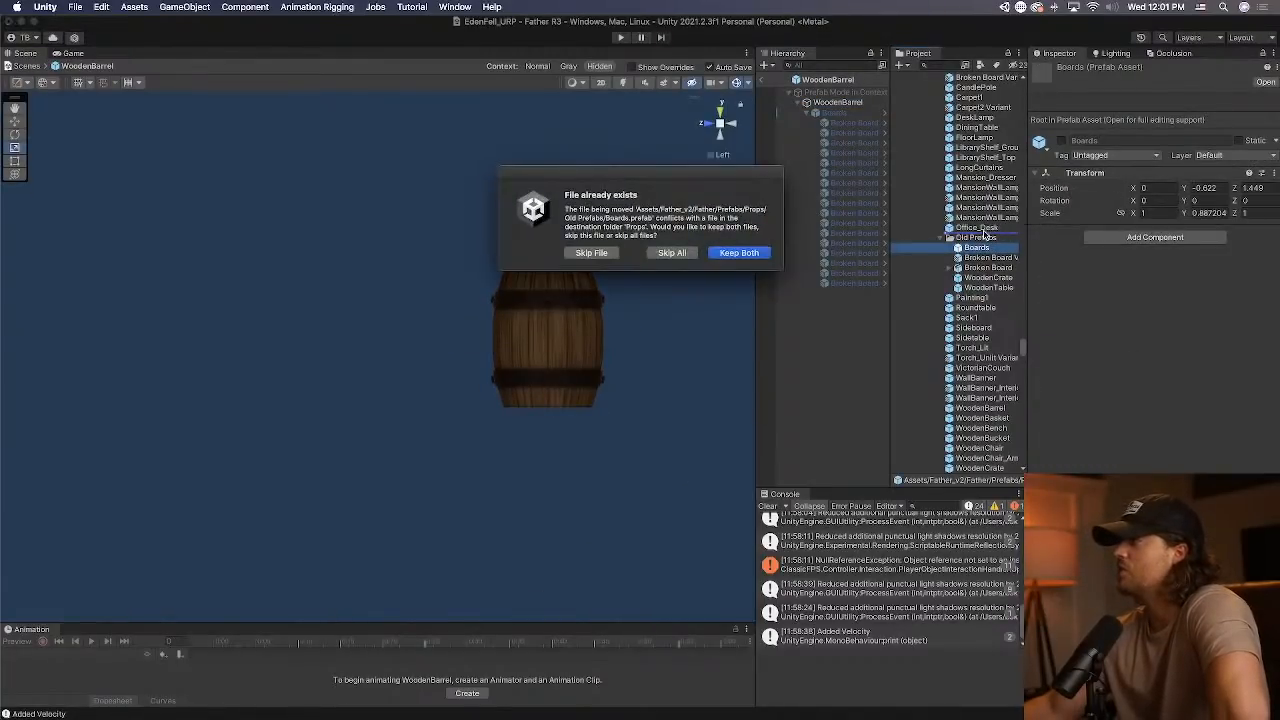
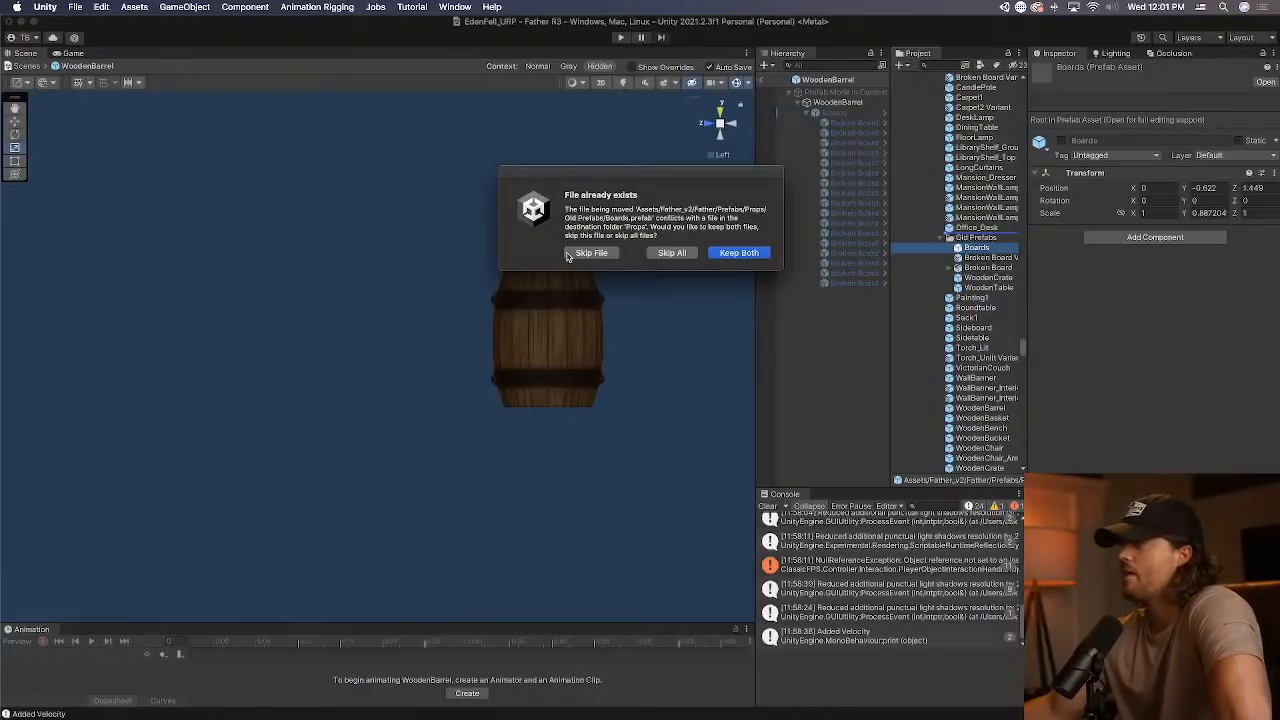
Keep both files when moving the Boards prefab into the Props folder.
{"action": "left_click", "coordinate": [758, 254]}
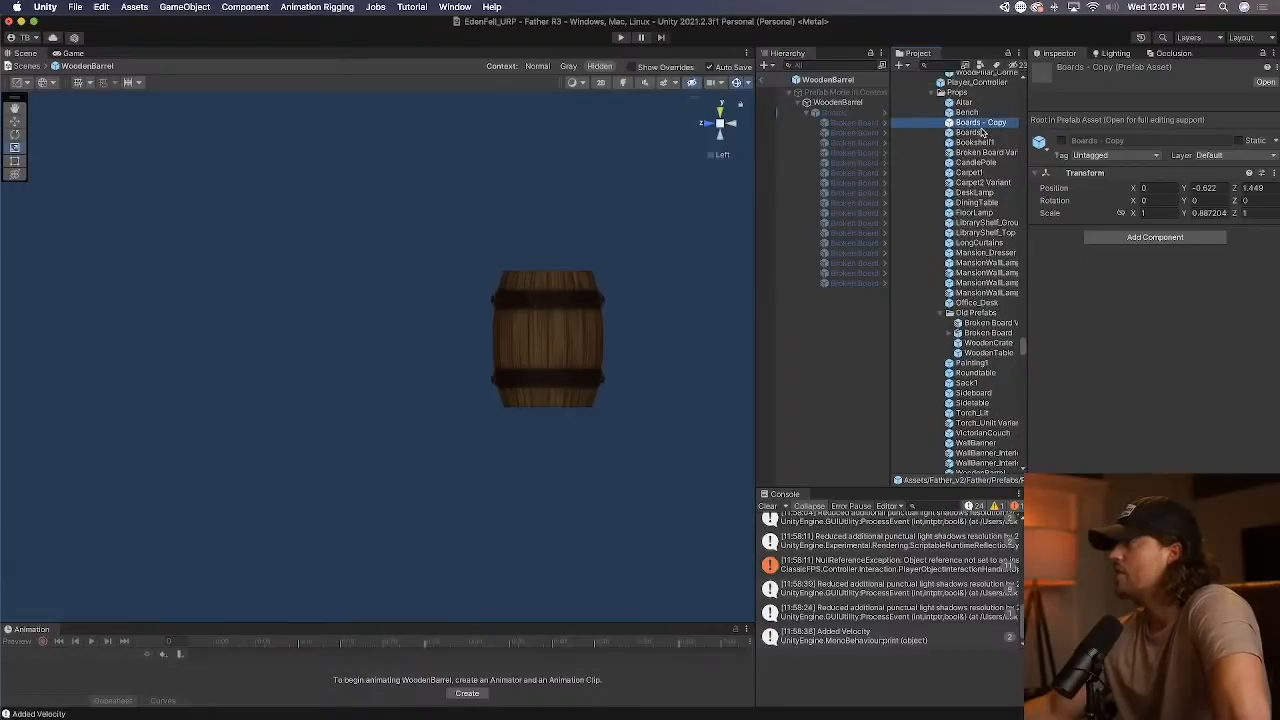
{"action": "left_click", "coordinate": [983, 132]}
{"action": "right_click", "coordinate": [983, 132]}
{"action": "left_click", "coordinate": [1038, 178]}
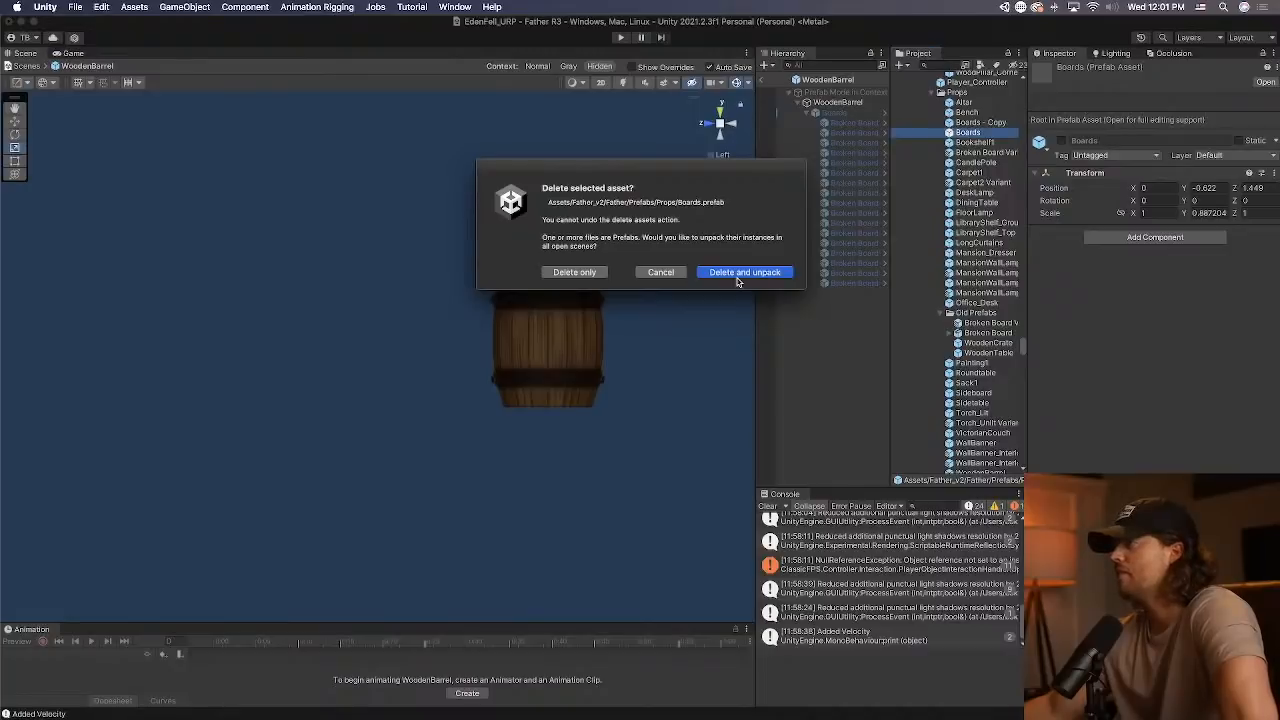
{"action": "left_click", "coordinate": [711, 273]}
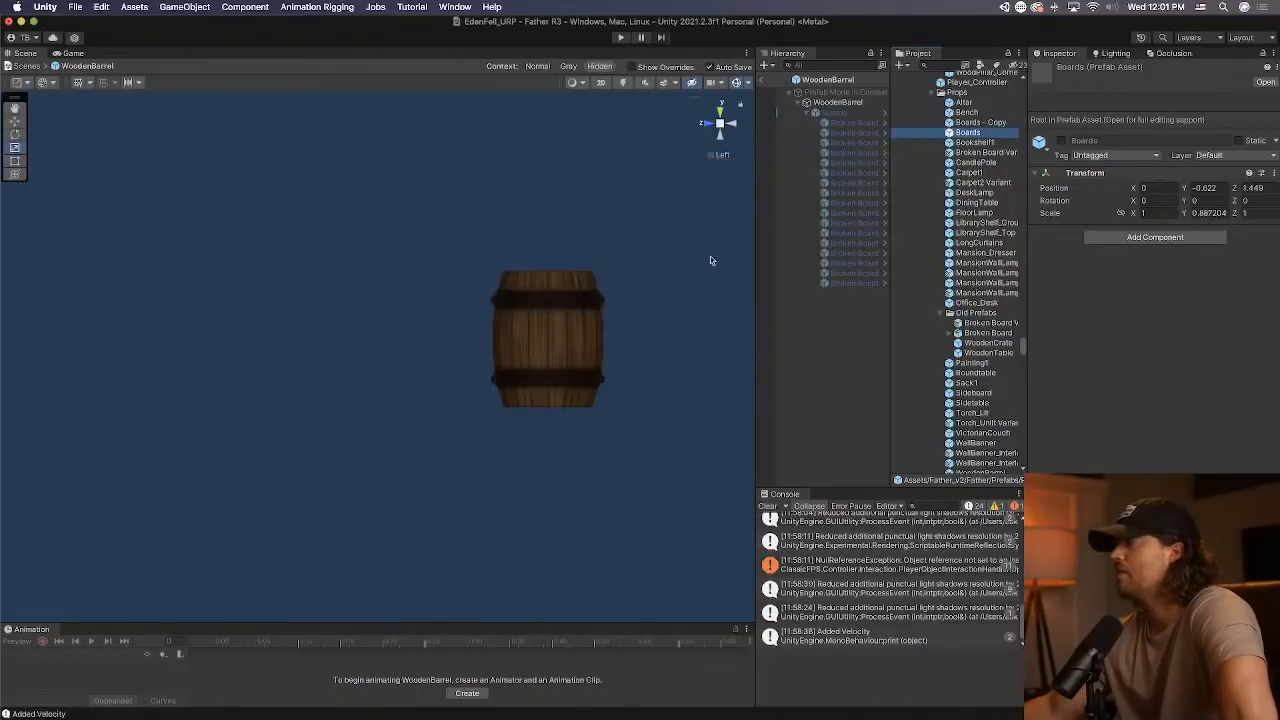
Rename the original Boards prefab in the Props folder as "Boards - Old".
{"action": "left_click", "coordinate": [983, 134]}
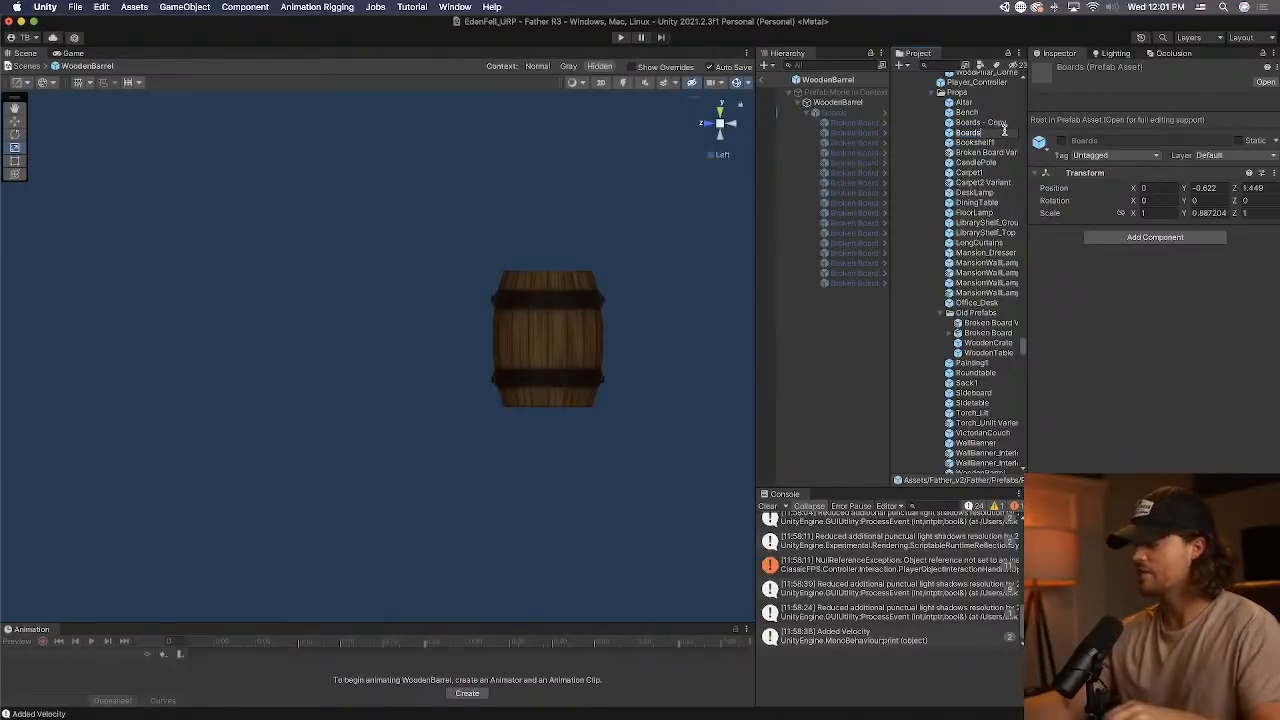
{"action": "type", "text": "- Old"}
{"action": "key", "text": "Return"}
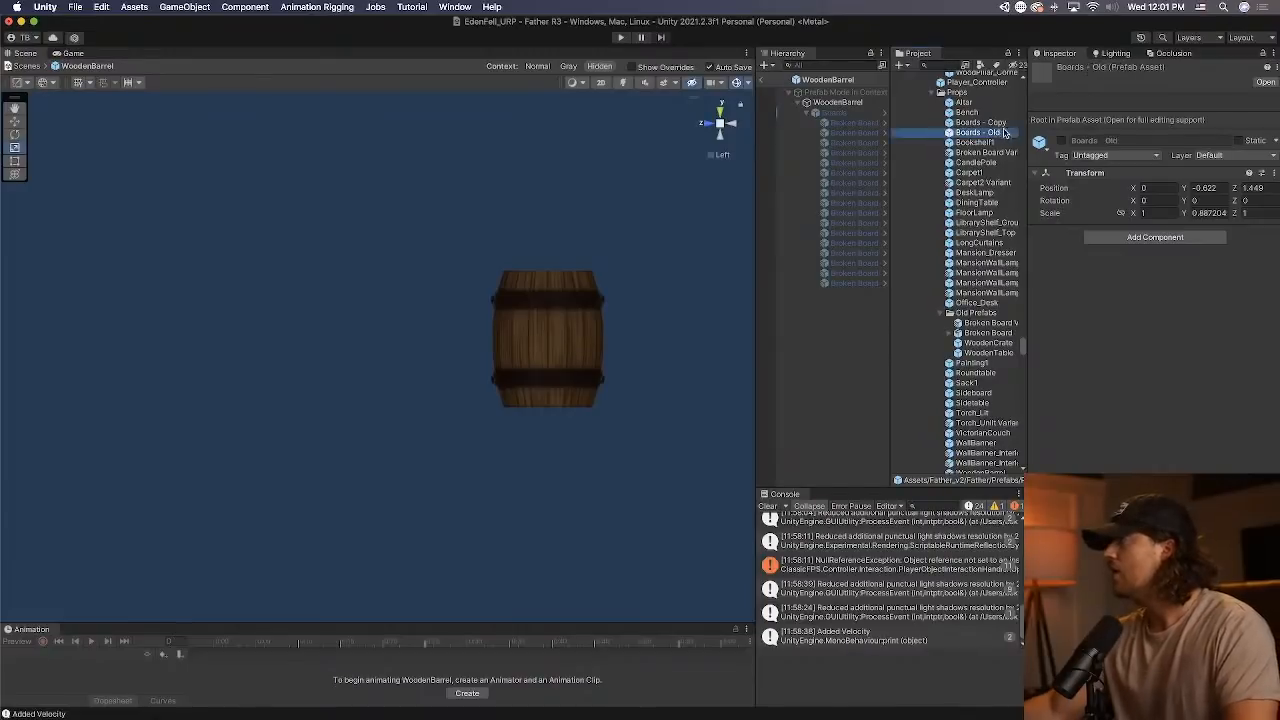
Rename the "Boards - Copy" prefab in the Props folder as "Boards".
{"action": "left_click", "coordinate": [1001, 124]}
{"action": "key", "text": "Return"}
{"action": "double_click", "coordinate": [1003, 125]}
{"action": "key", "text": "BackSpace"}
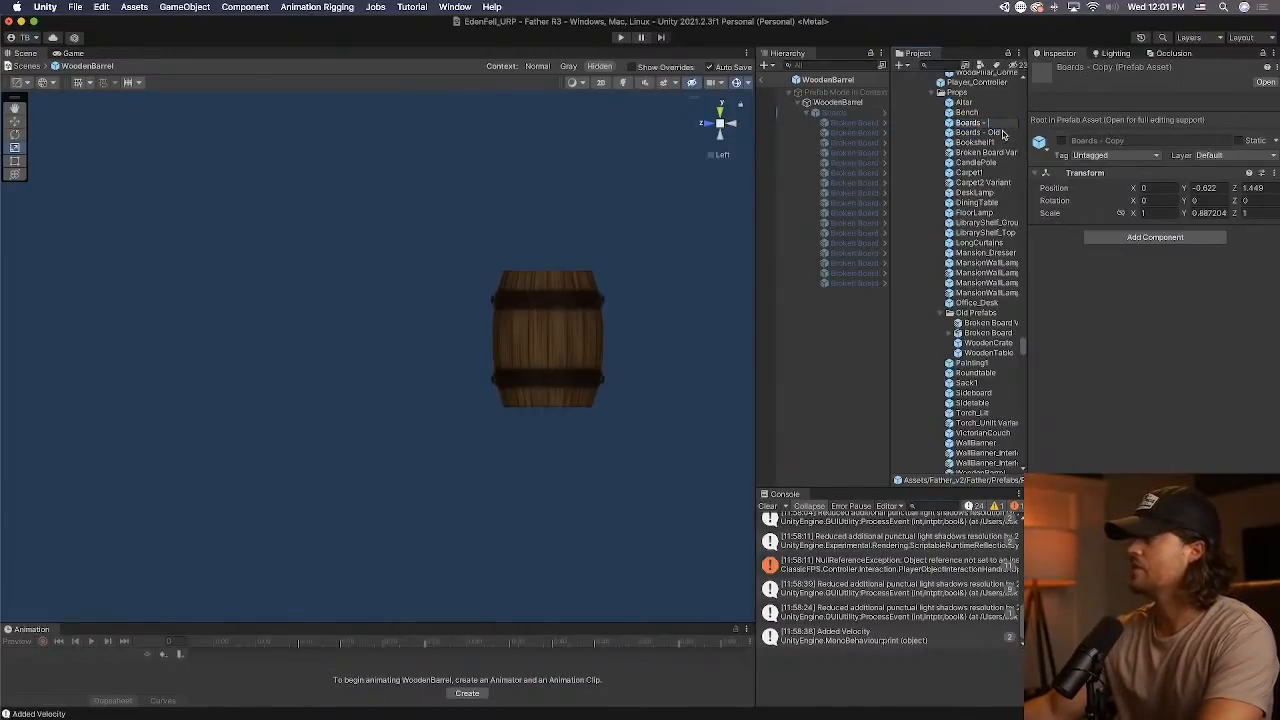
{"action": "key", "text": "Return"}
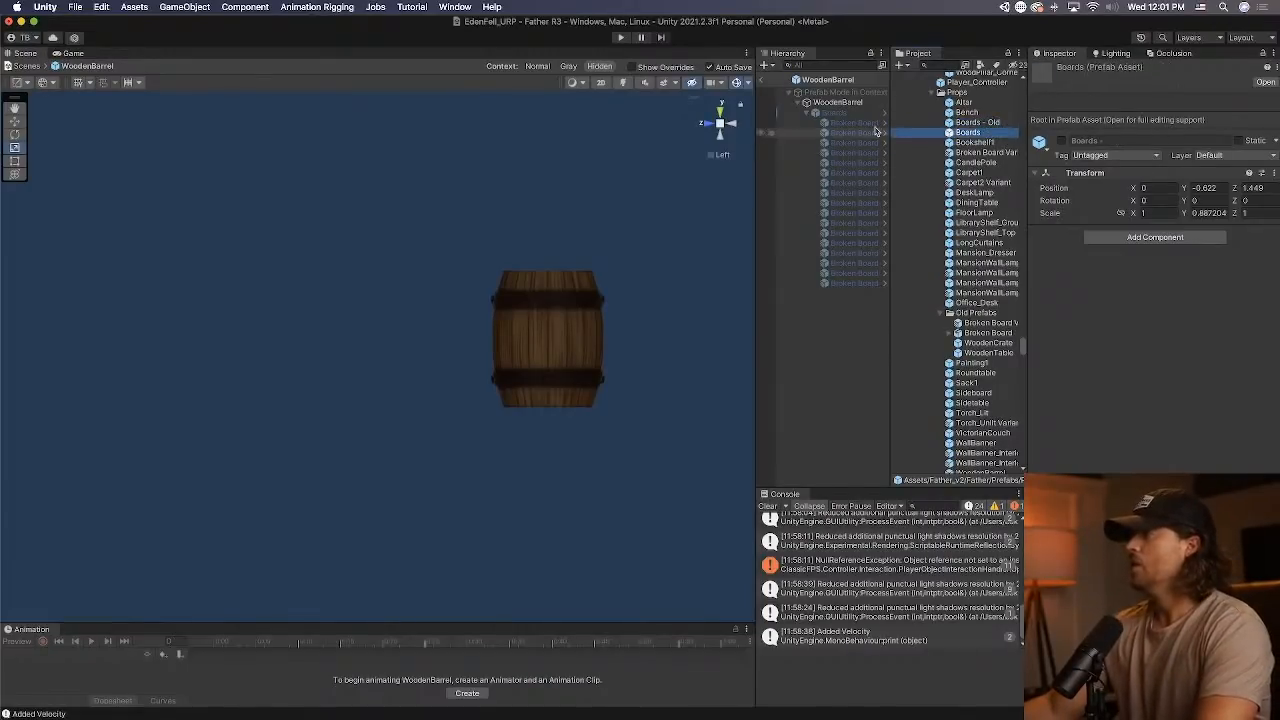
Activate the WoodenBarrel's Boards group and examine how the broken boards surround the barrel.
{"action": "left_click", "coordinate": [812, 112]}
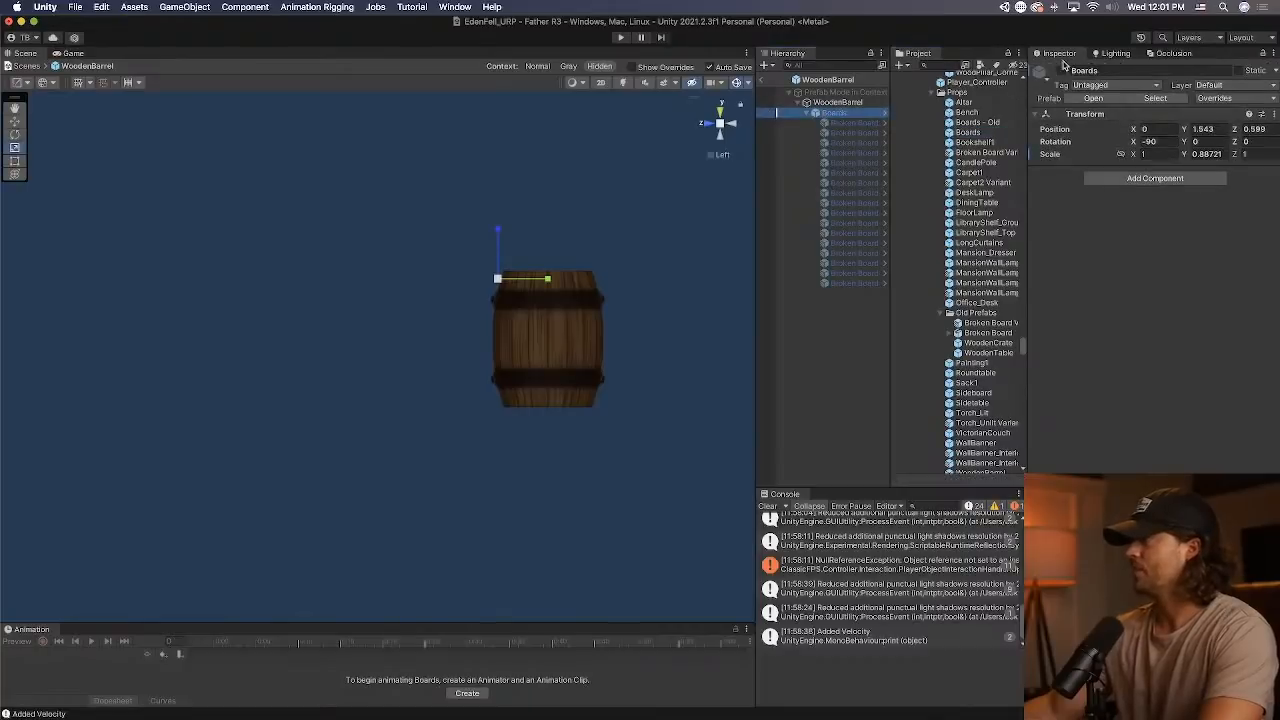
{"action": "left_click_drag", "start_coordinate": [496, 294], "coordinate": [1220, 345], "text": "alt"}
{"action": "left_click_drag", "start_coordinate": [1045, 323], "coordinate": [634, 337], "text": "alt"}
{"action": "scroll", "coordinate": [569, 340], "scroll_direction": "up", "scroll_amount": 6}
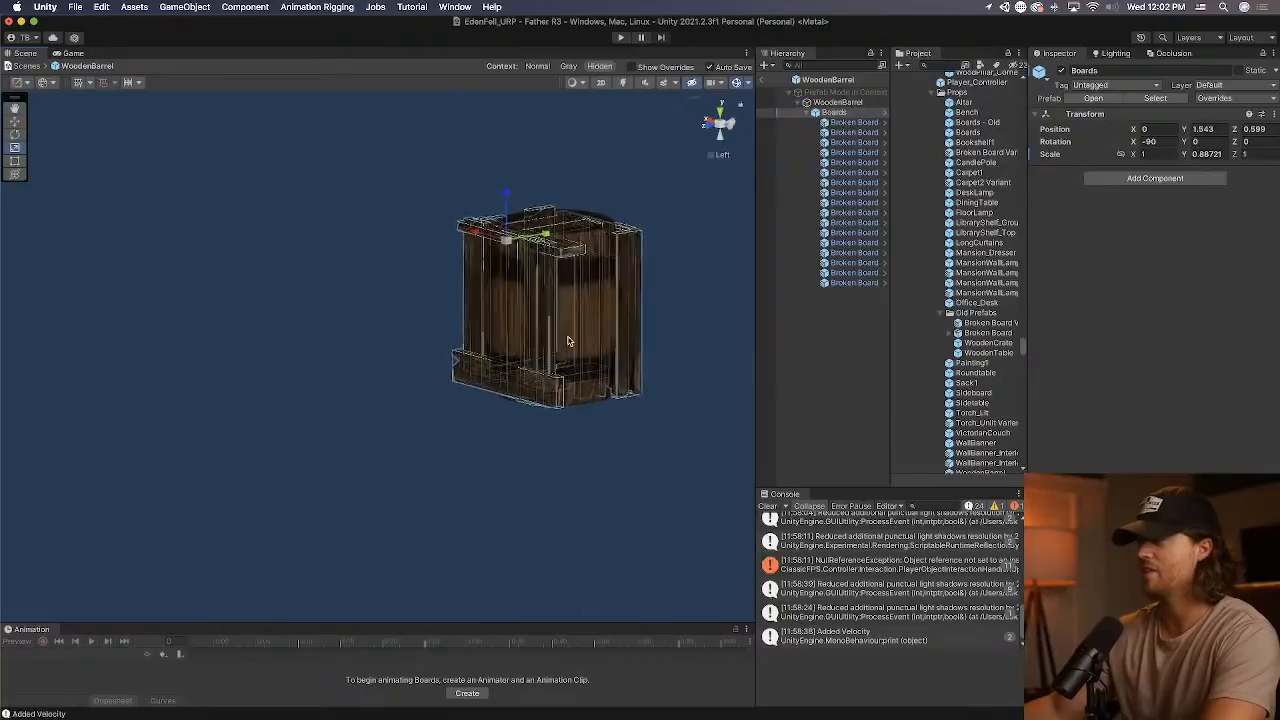
{"action": "scroll", "coordinate": [600, 325], "scroll_direction": "up", "scroll_amount": 1}
{"action": "key", "text": "a"}
{"action": "right_click_drag", "start_coordinate": [556, 343], "coordinate": [752, 254]}
Open the Broken Board Variant prefab, examine its Wood Planks material settings and return to the level.
{"action": "left_click", "coordinate": [858, 182]}
{"action": "left_click", "coordinate": [885, 182]}
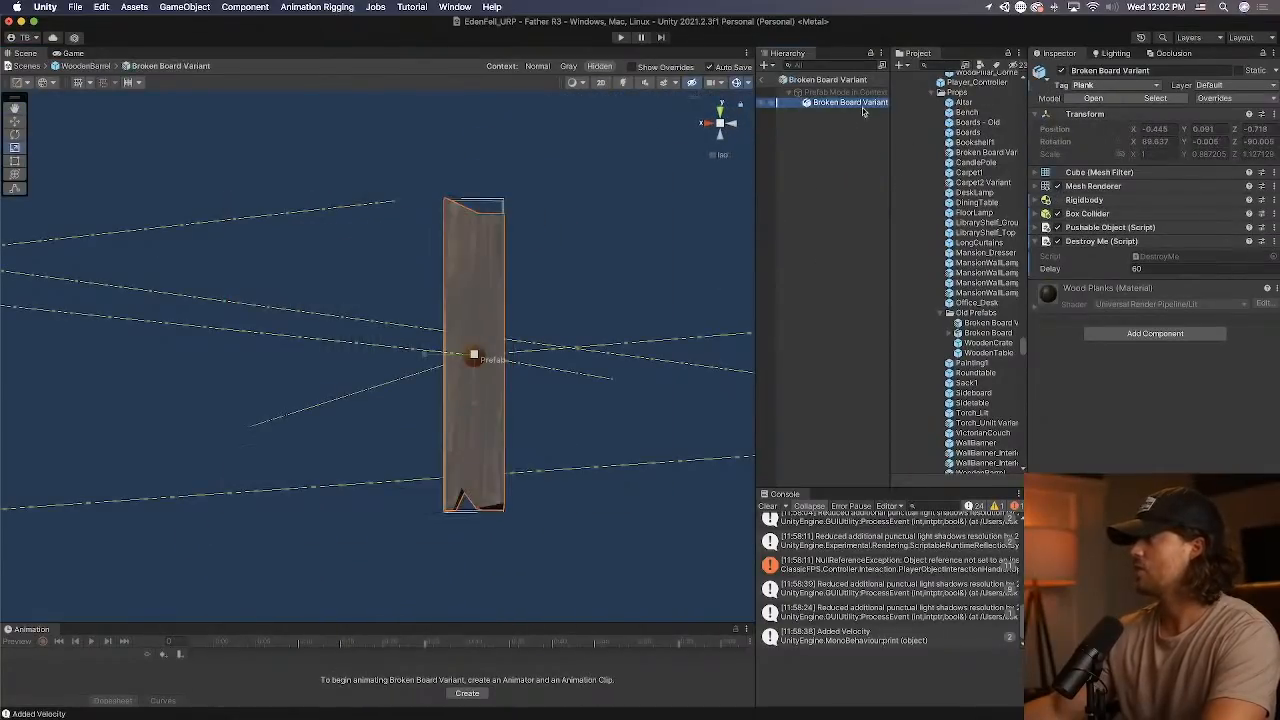
{"action": "left_click", "coordinate": [1059, 291]}
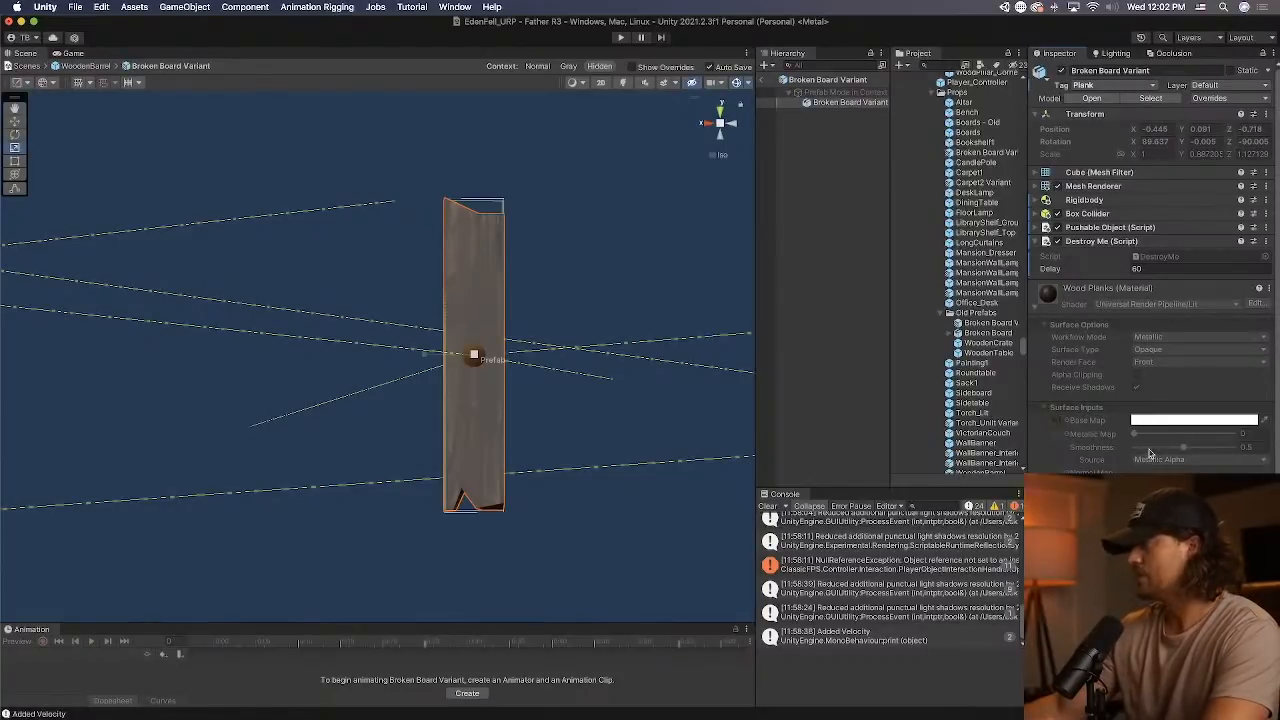
{"action": "left_click", "coordinate": [767, 80]}
{"action": "left_click", "coordinate": [761, 83]}
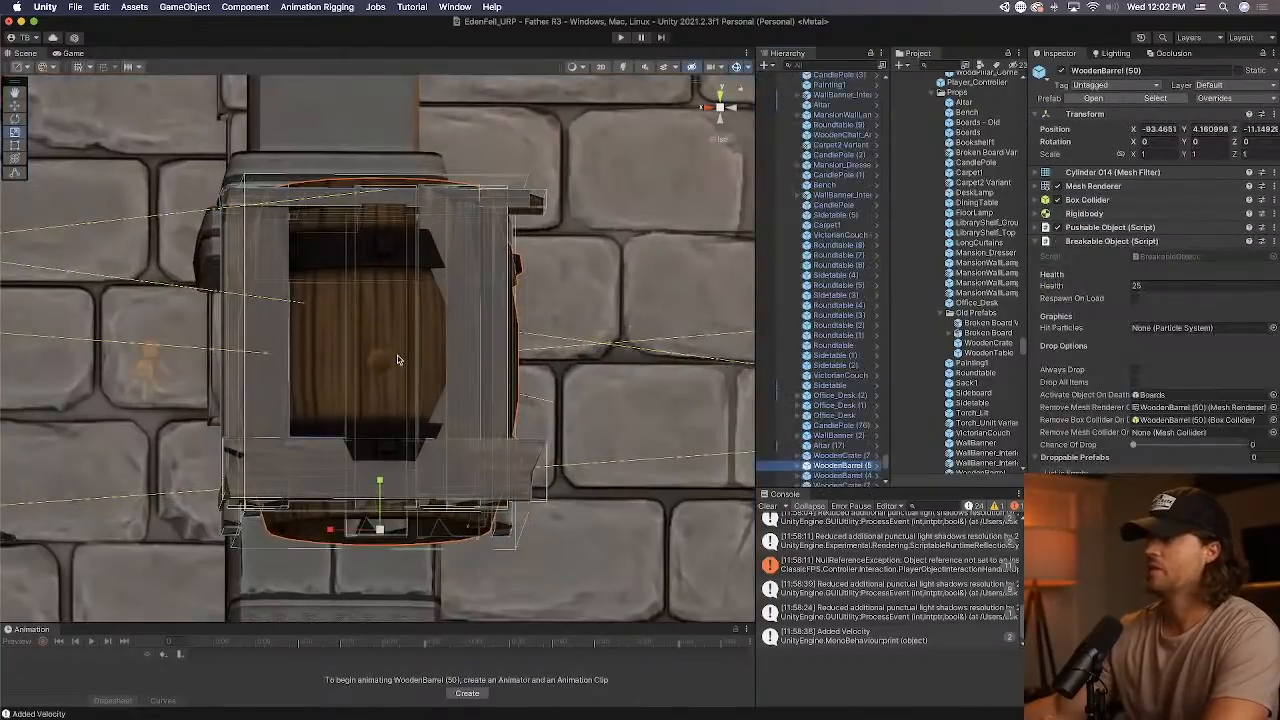
Reopen the WoodenBarrel prefab, deactivate its Boards group and return to the level.
{"action": "left_click_drag", "start_coordinate": [398, 359], "coordinate": [485, 385], "text": "alt"}
{"action": "left_click", "coordinate": [885, 463]}
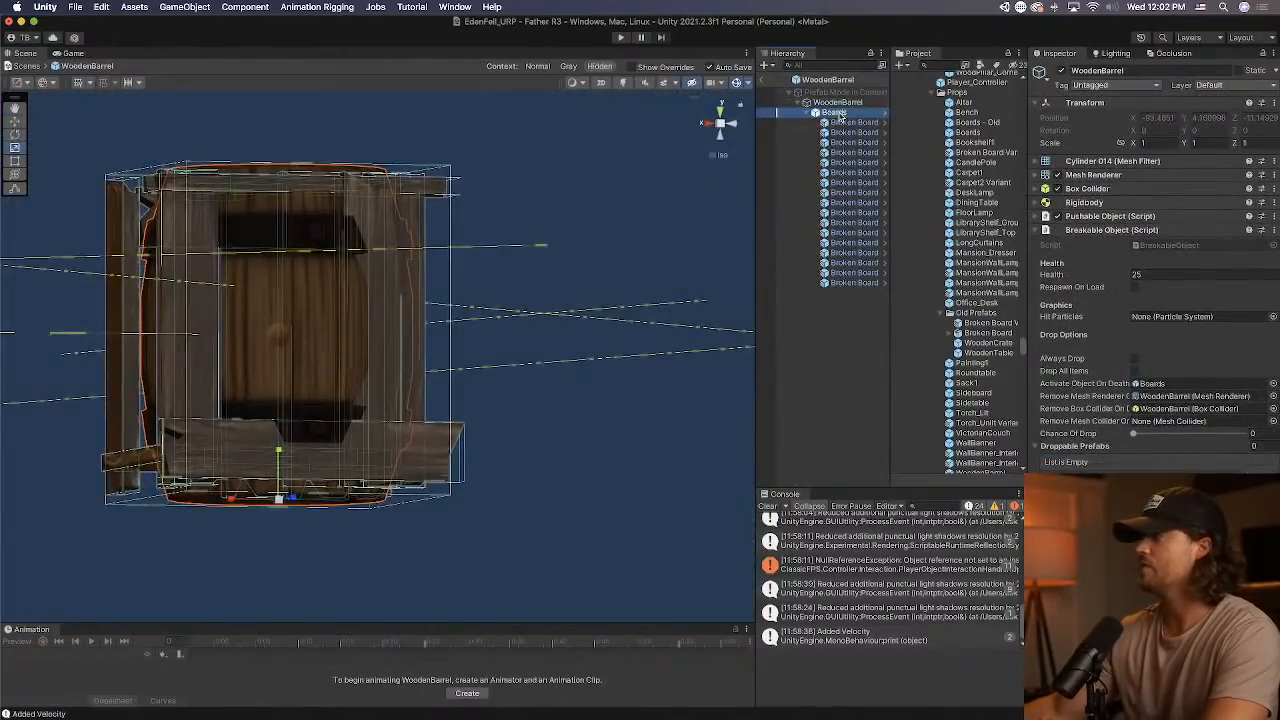
{"action": "left_click", "coordinate": [768, 82]}
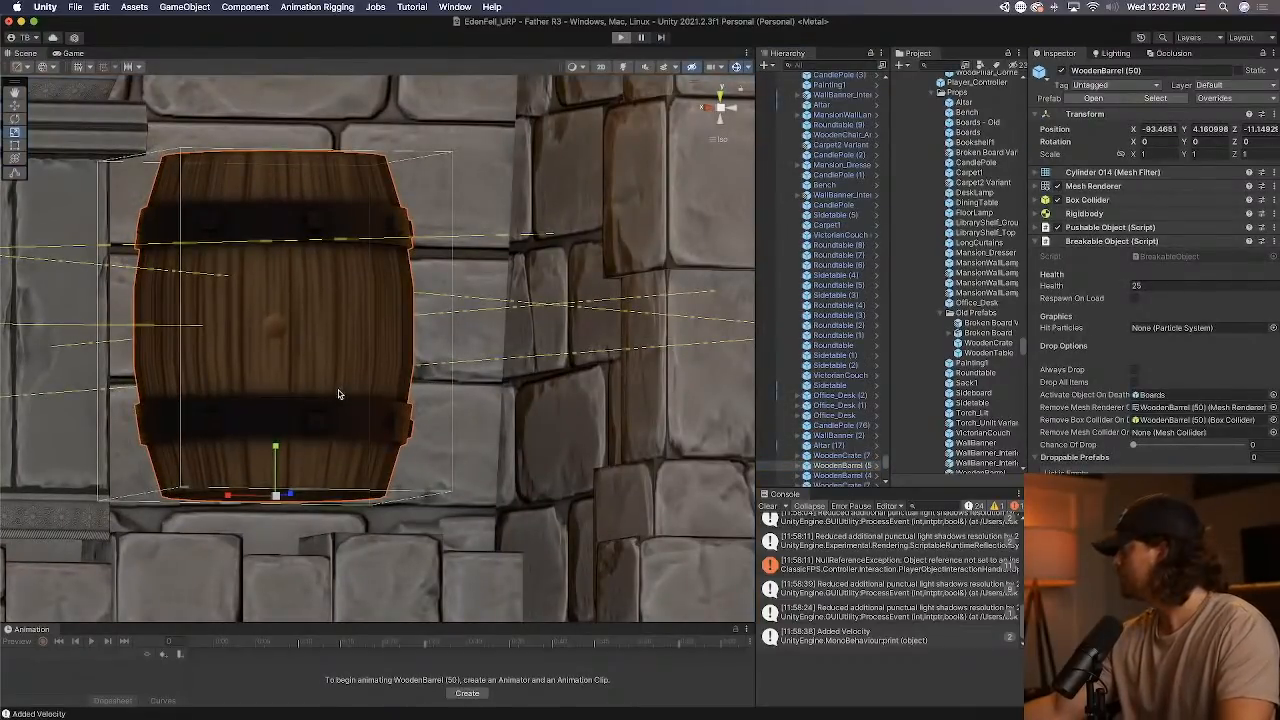
Play the level, walk into the foyer and shoot the wooden barrels to test how they break apart.
{"action": "key", "text": "super+p"}
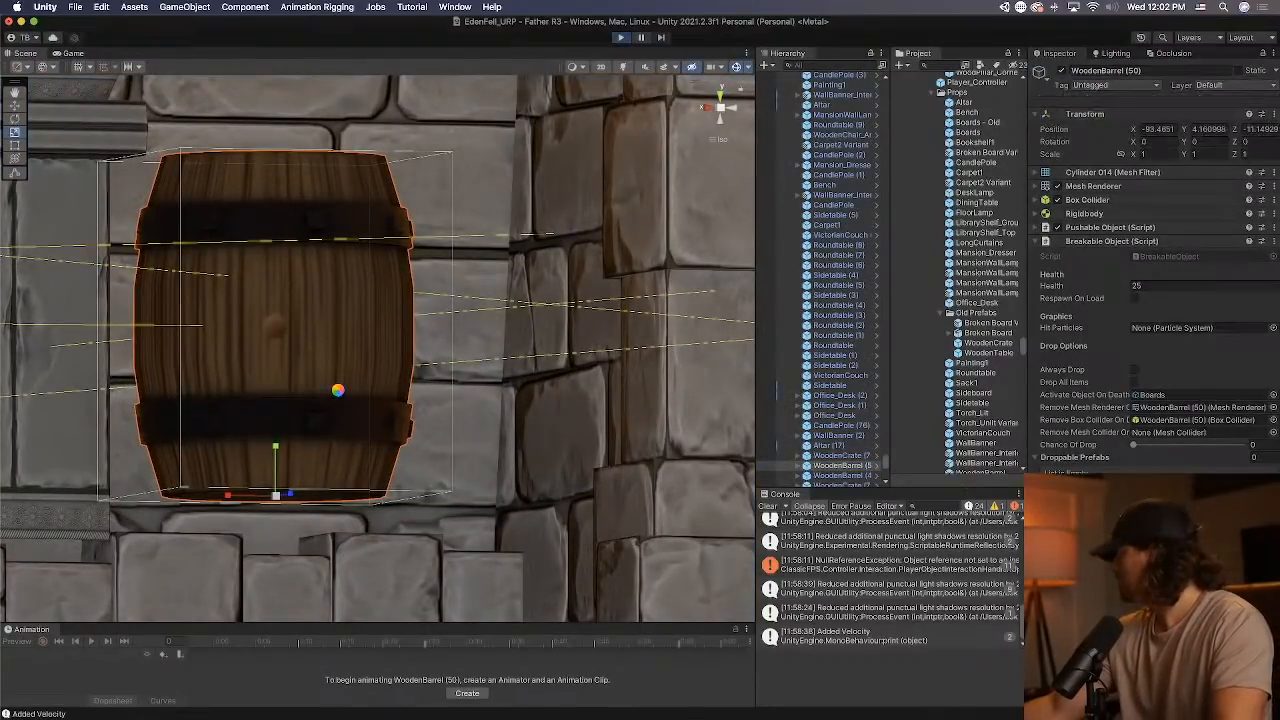
{"action": "key", "text": "e"}
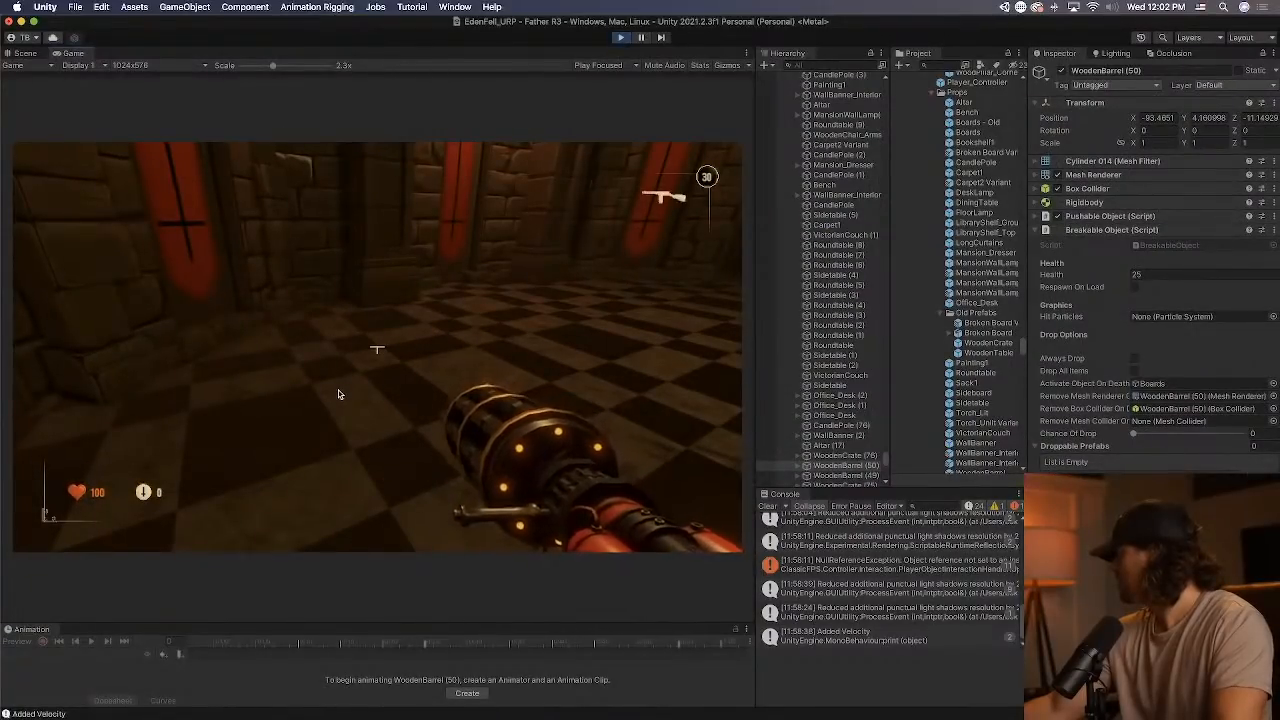
{"action": "left_click", "coordinate": [338, 394]}
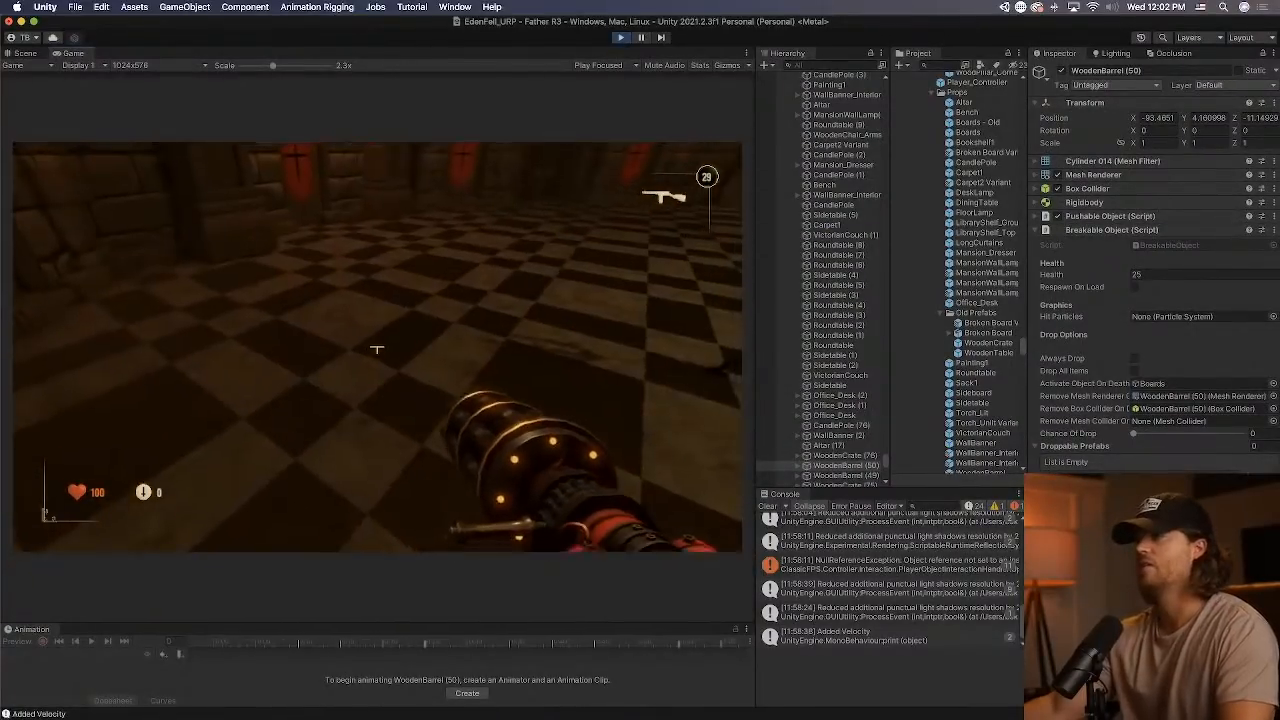
{"action": "key", "text": "shift+w"}
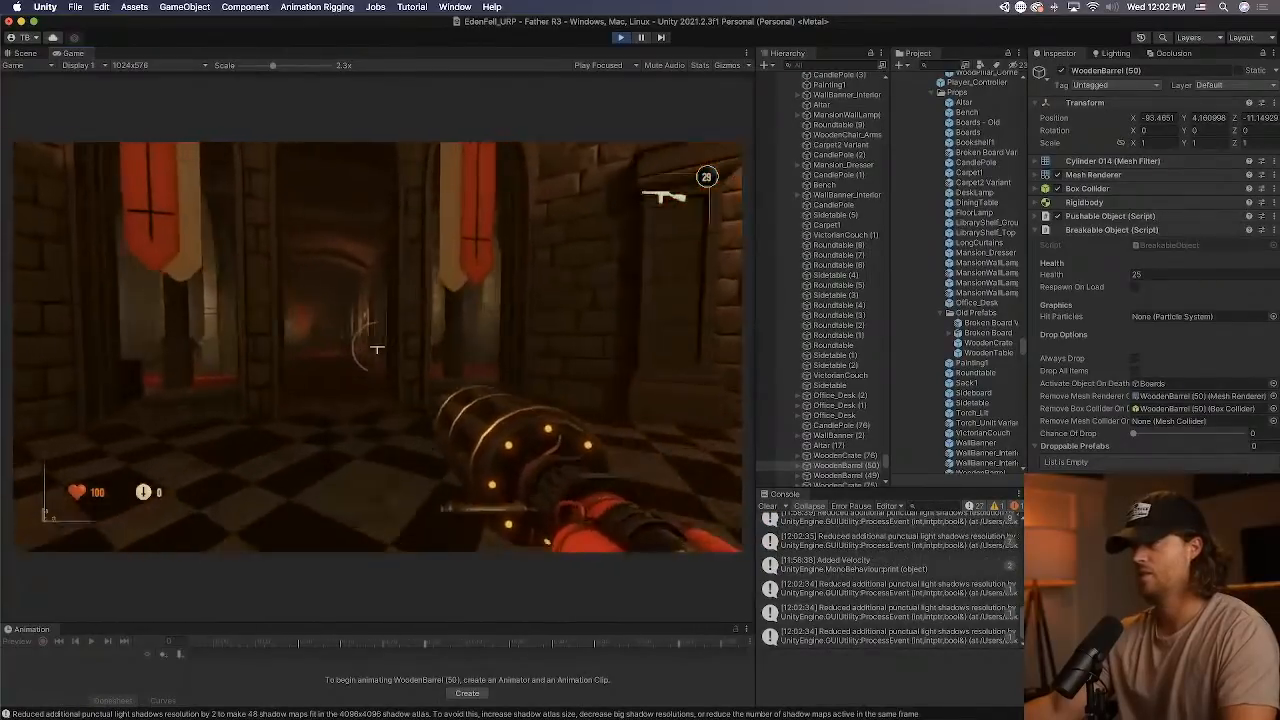
{"action": "key", "text": "w"}
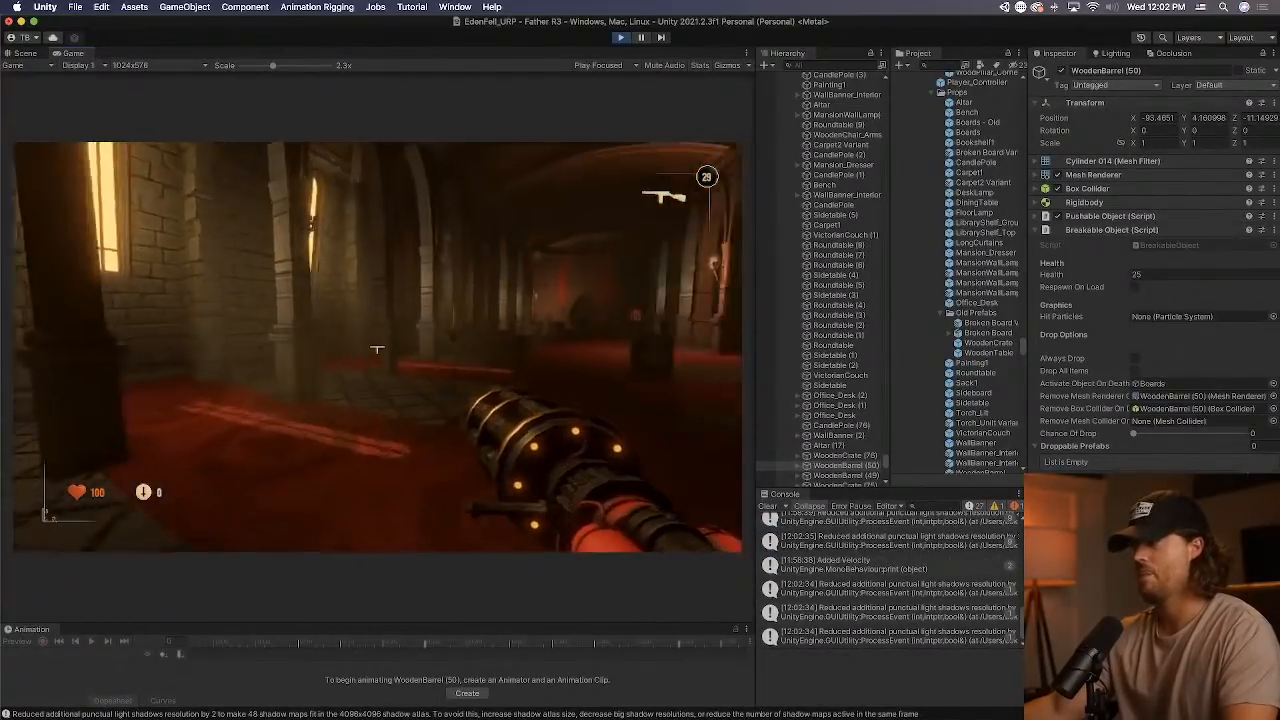
{"action": "key", "text": "w"}
{"action": "left_click", "coordinate": [377, 349]}
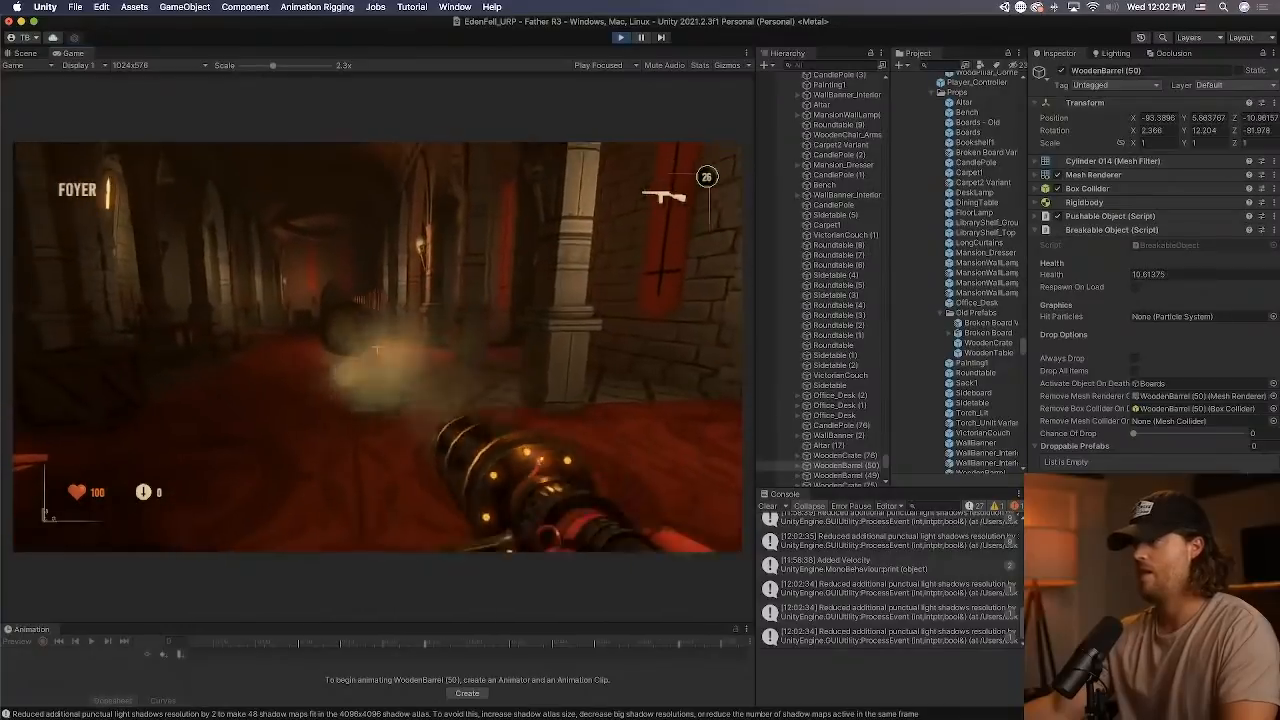
{"action": "left_click", "coordinate": [377, 349]}
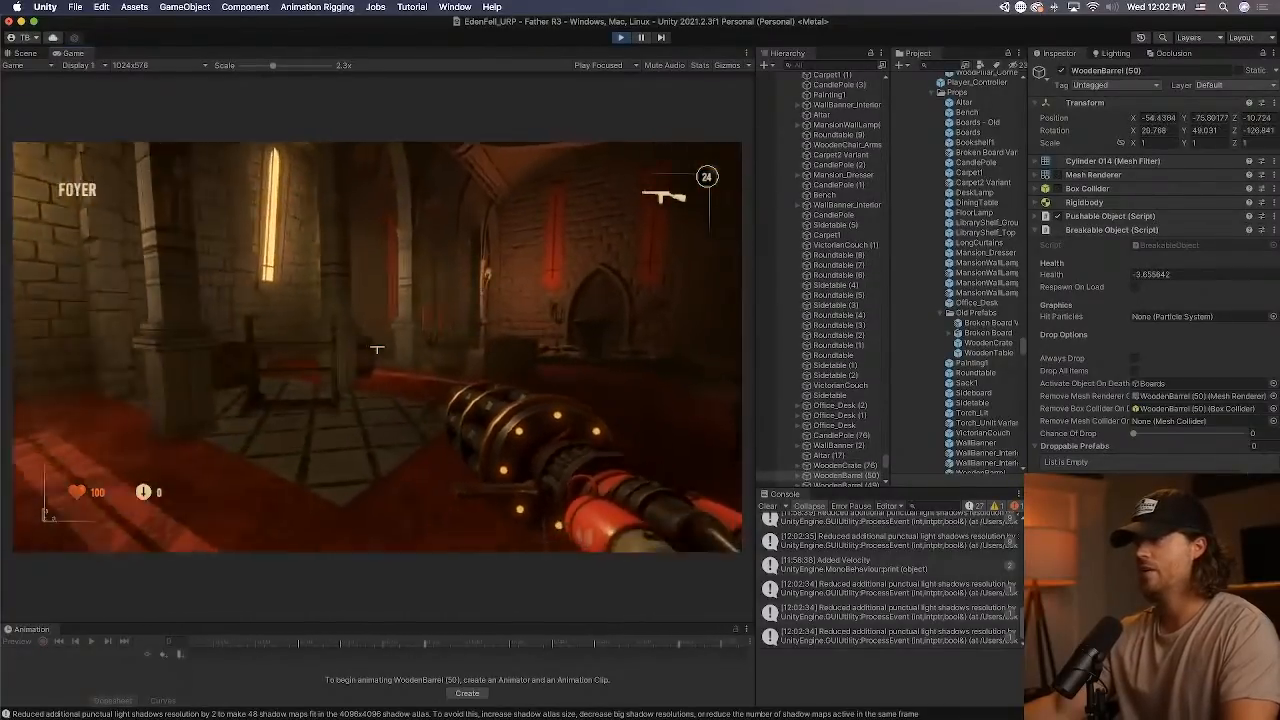
{"action": "left_click", "coordinate": [377, 349]}
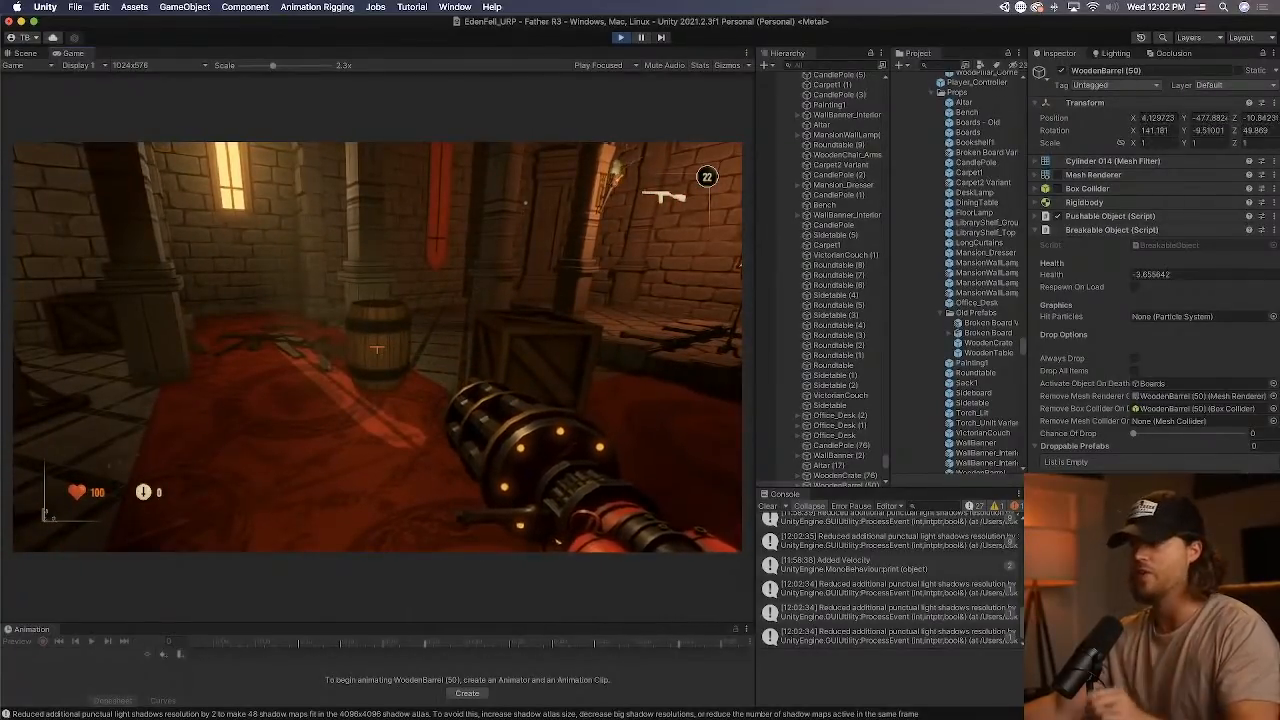
{"action": "left_click", "coordinate": [377, 349]}
{"action": "left_click", "coordinate": [377, 349]}
Walk on through the hall and shoot at the props near the candle stands to test their physics.
{"action": "key", "text": "w"}
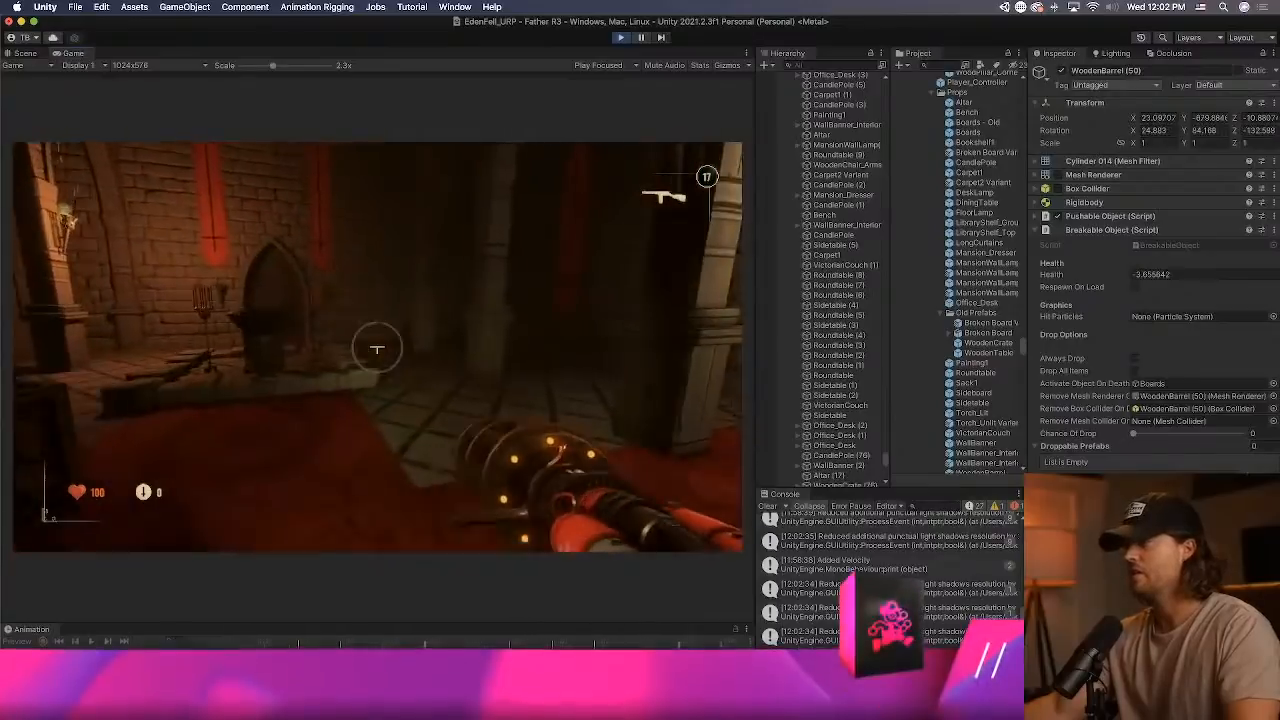
{"action": "key", "text": "w"}
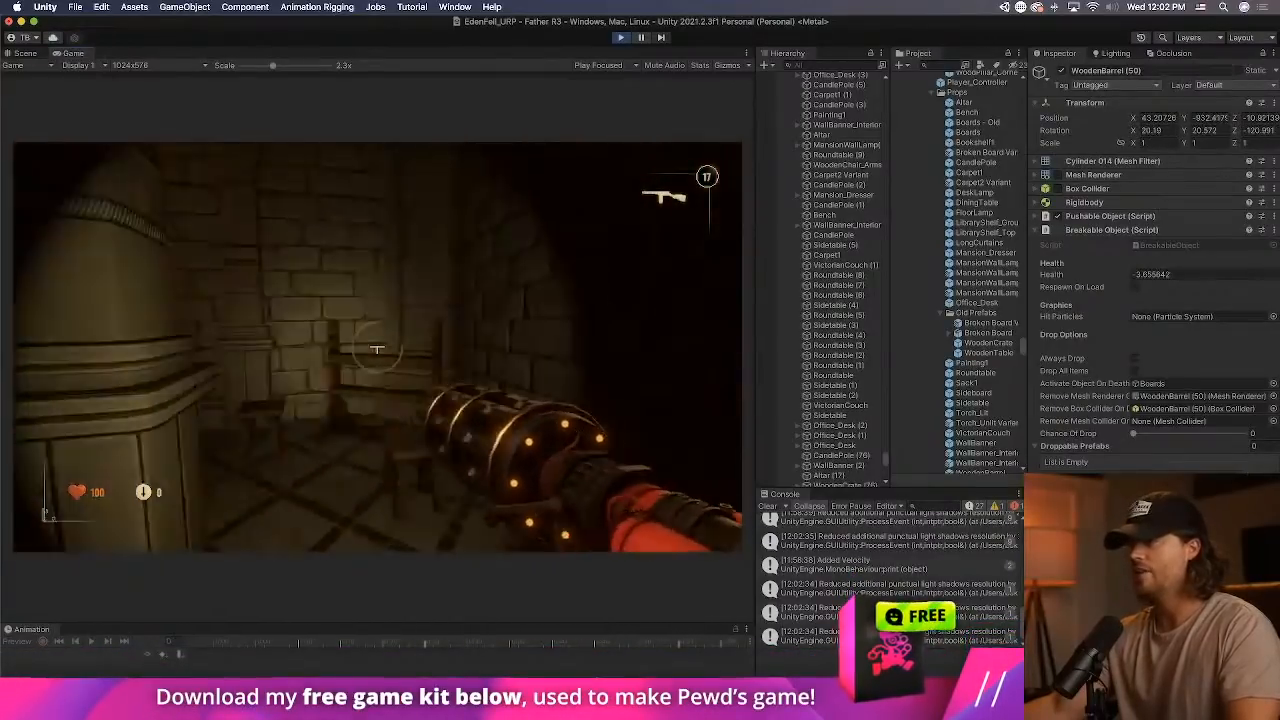
{"action": "key", "text": "w"}
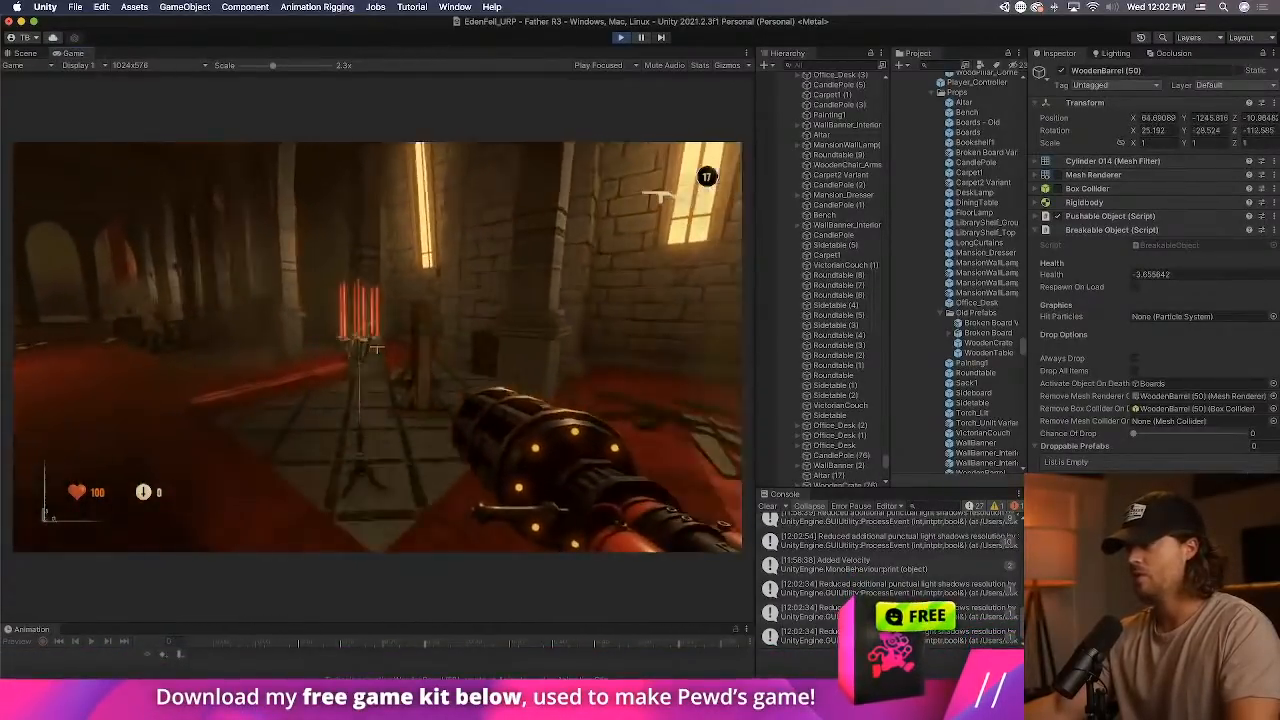
{"action": "left_click", "coordinate": [376, 349]}
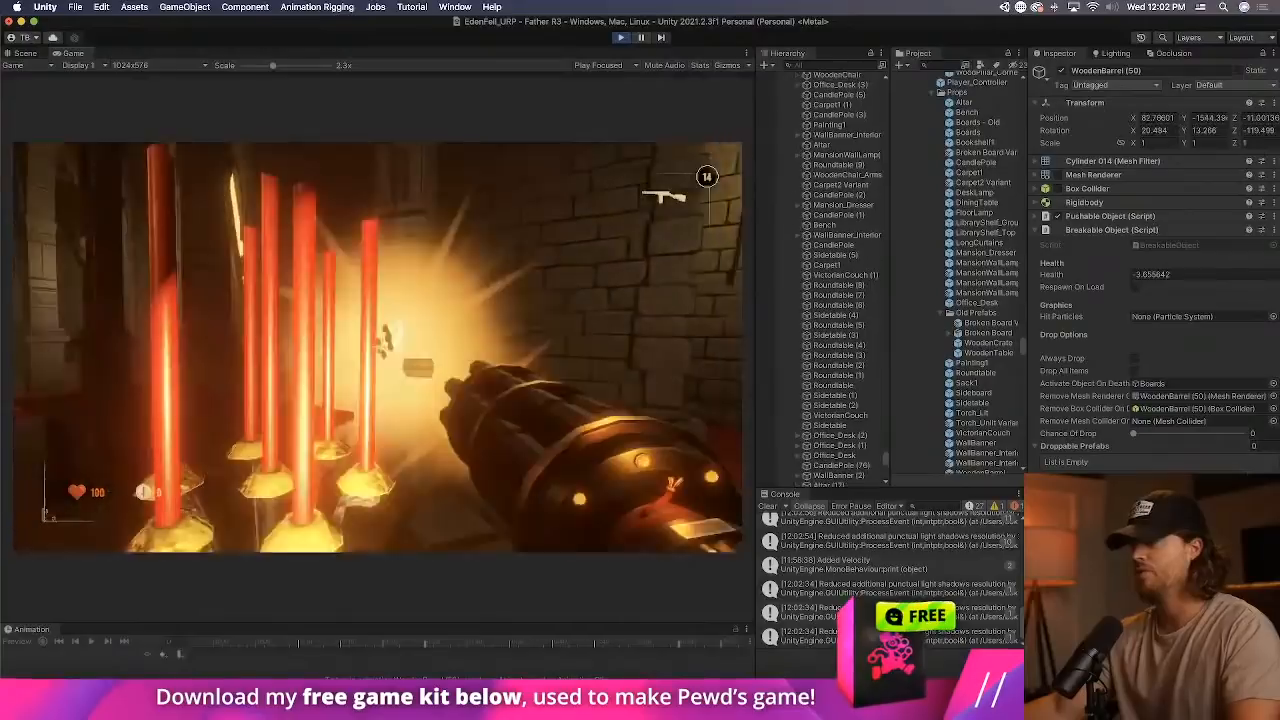
{"action": "key", "text": "w"}
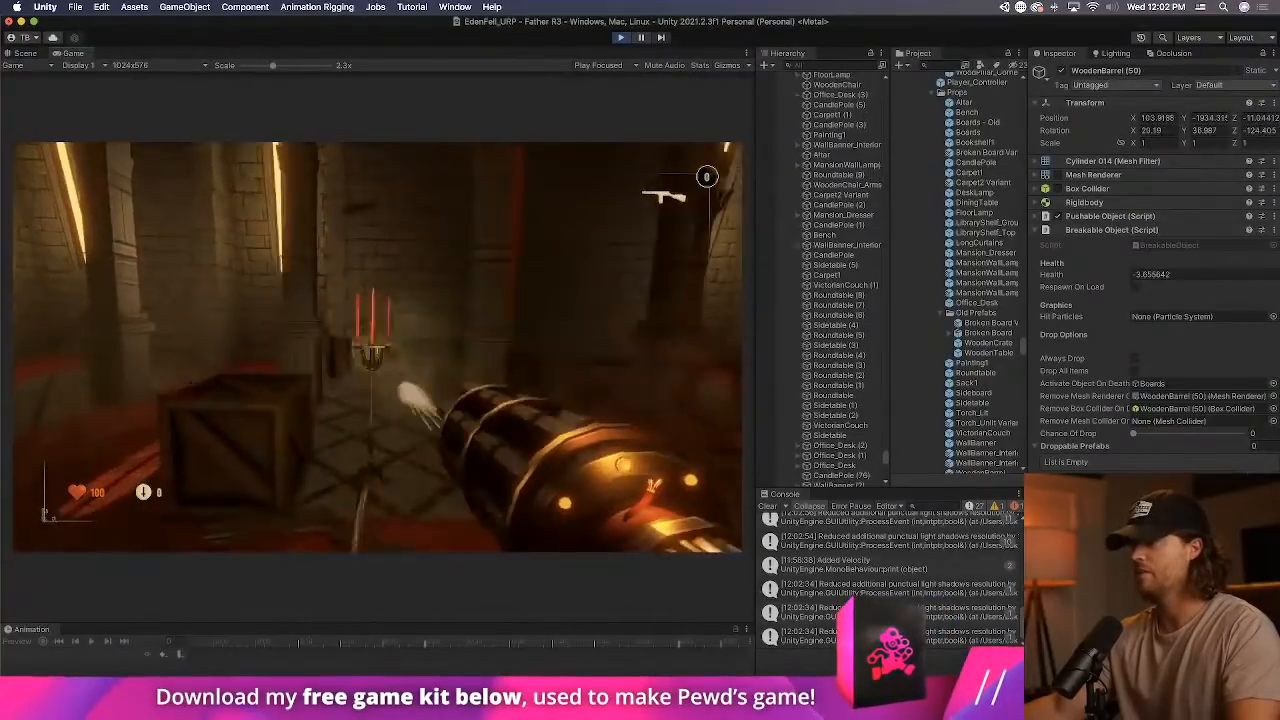
Switch to the axe, smash the crates and barrels by the walls, and inspect the scattered board debris.
{"action": "key", "text": "1"}
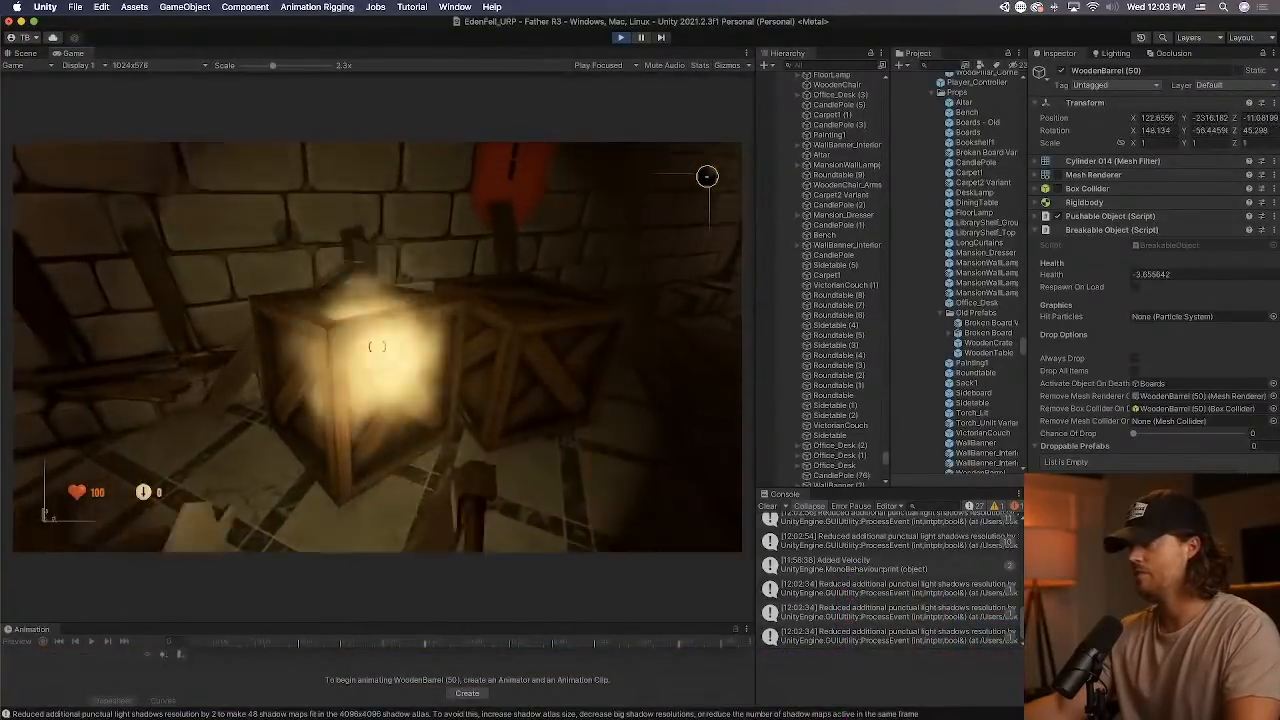
{"action": "left_click", "coordinate": [377, 347]}
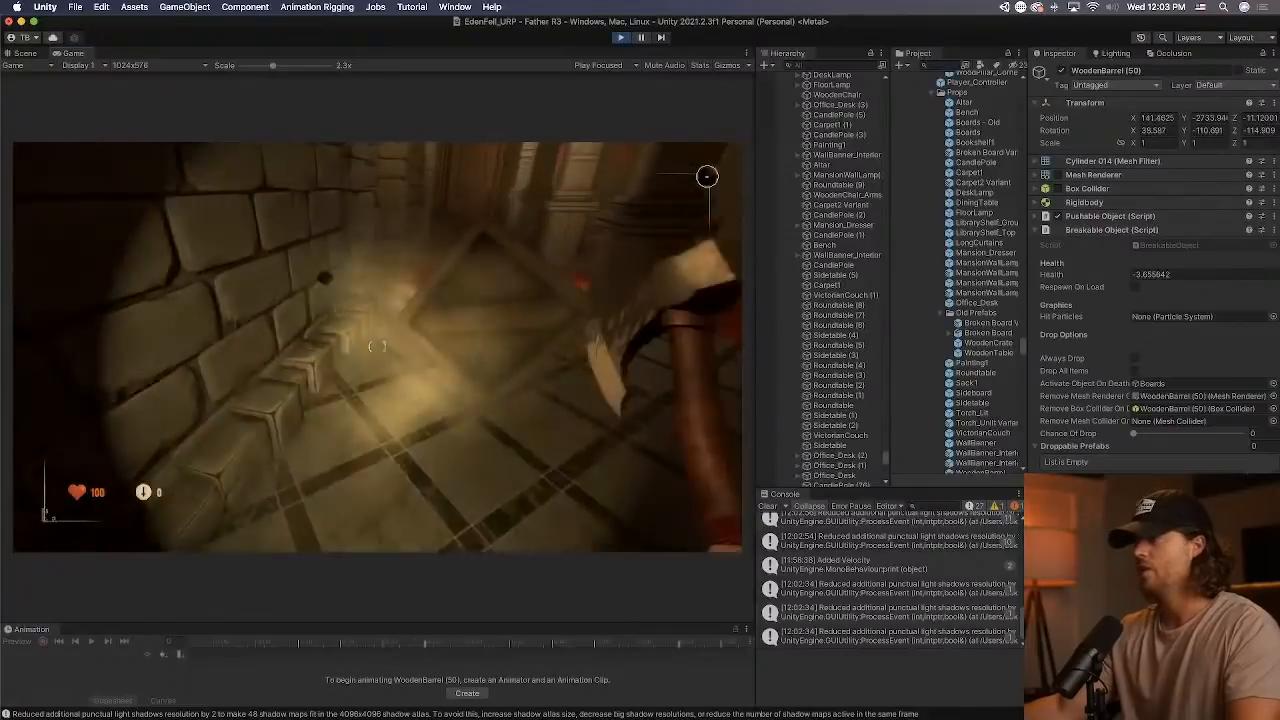
{"action": "left_click", "coordinate": [707, 177]}
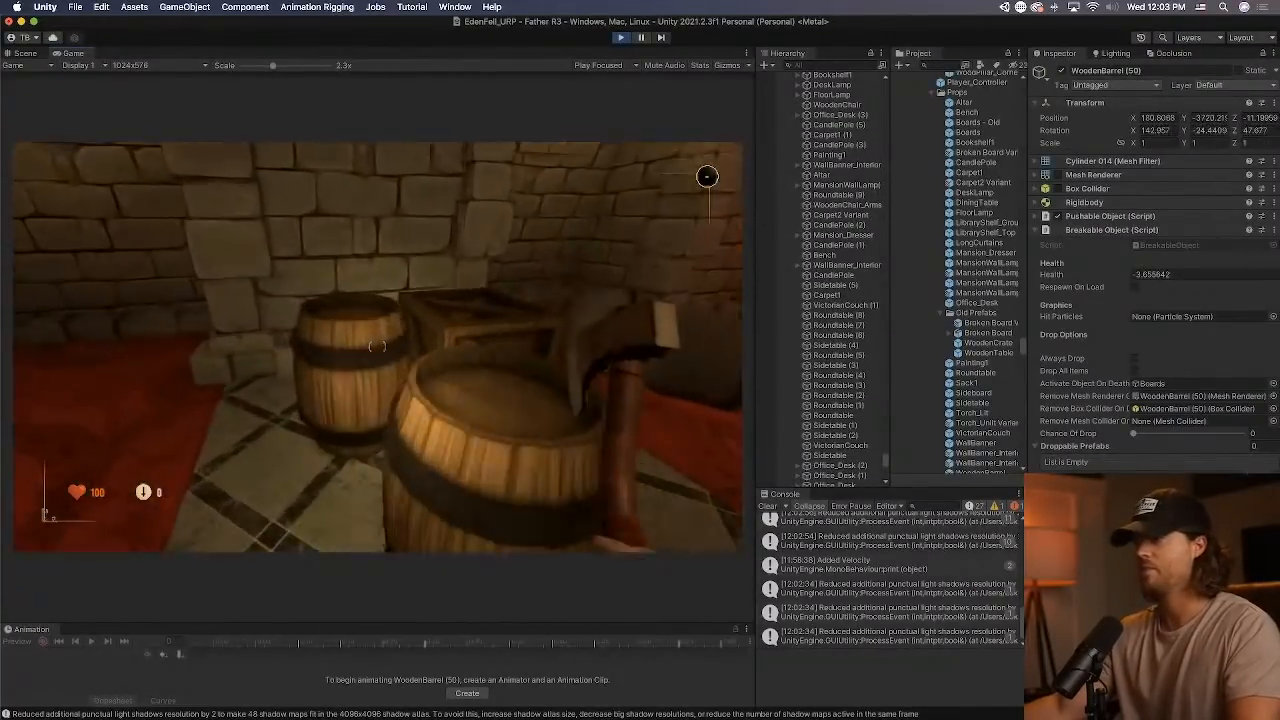
{"action": "left_click", "coordinate": [707, 177]}
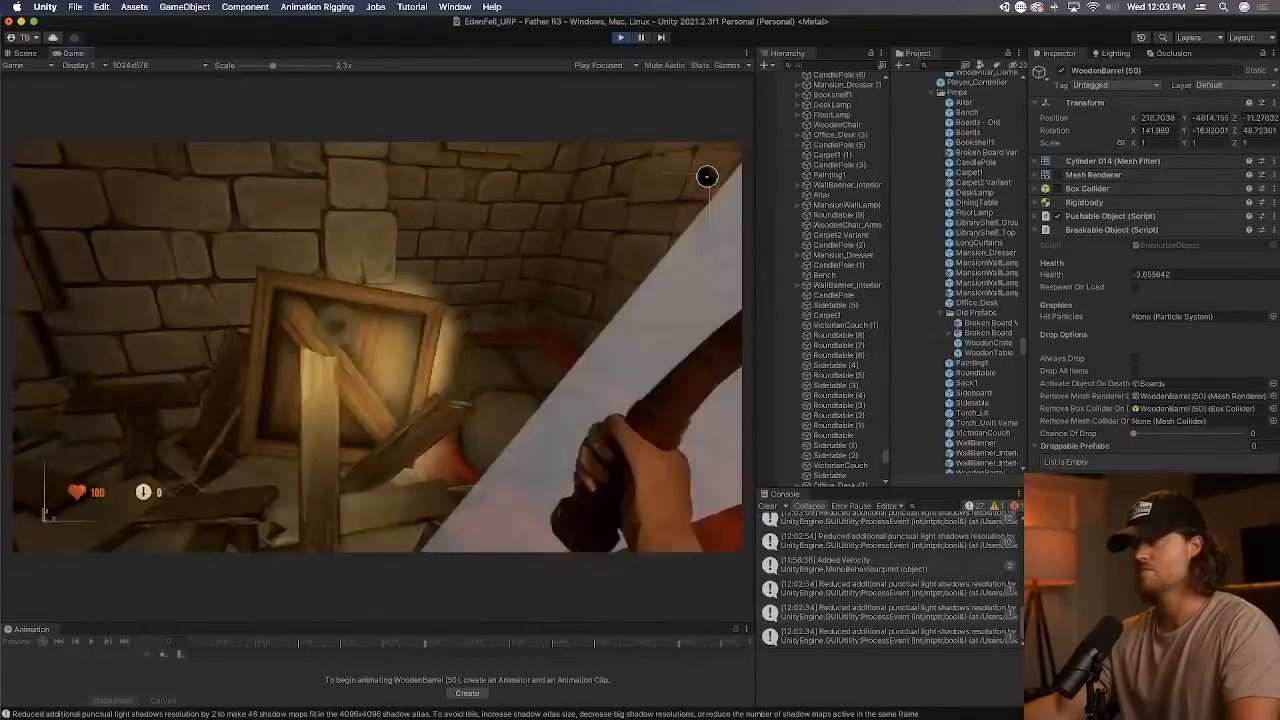
{"action": "left_click", "coordinate": [707, 177]}
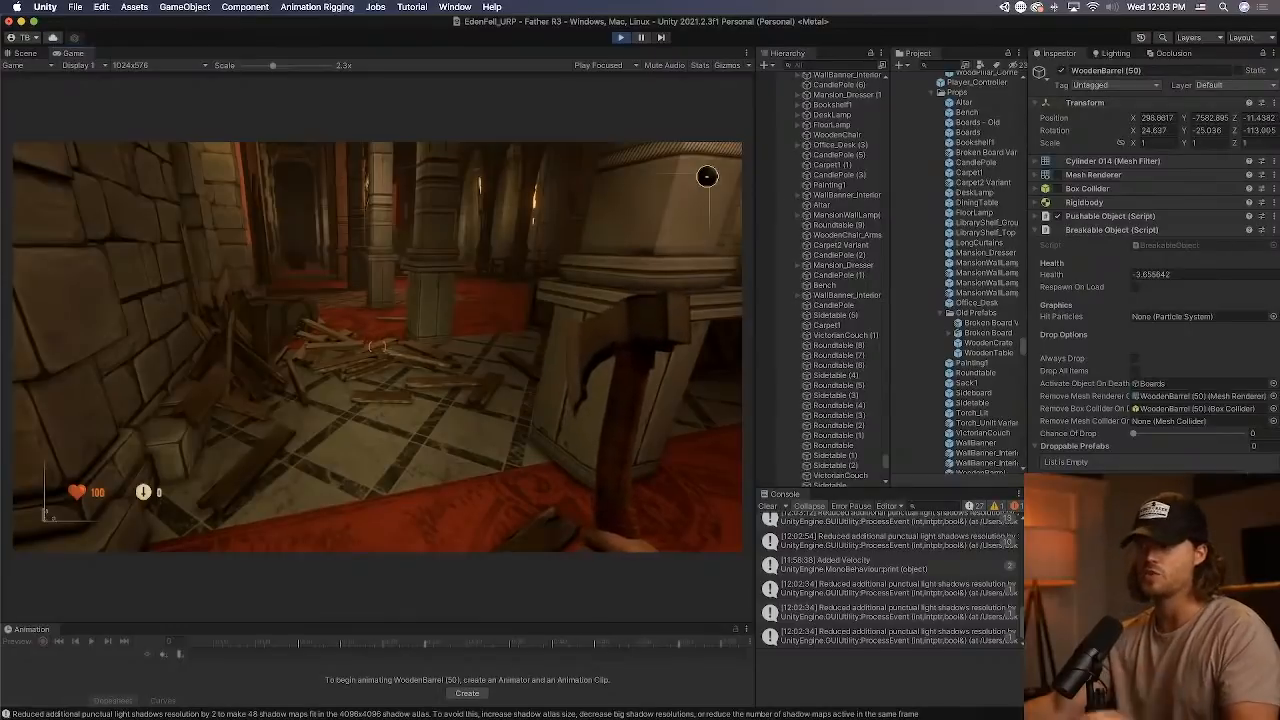
{"action": "key", "text": "w"}
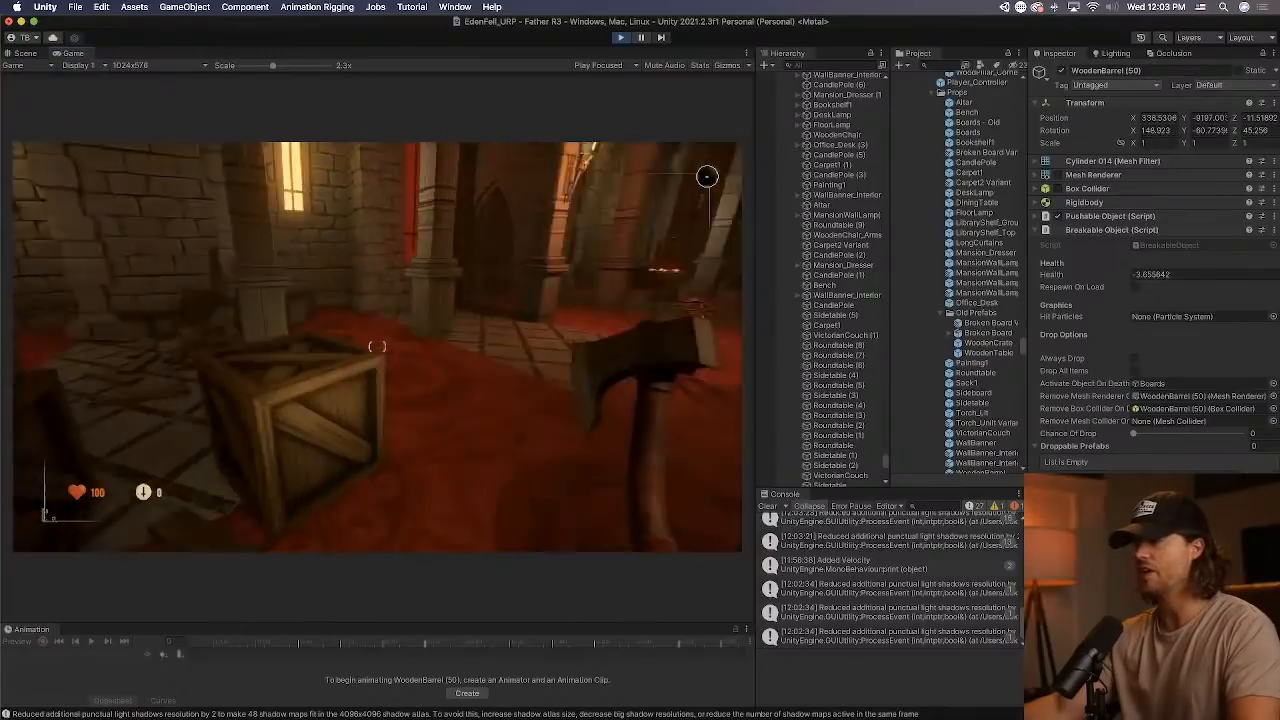
{"action": "key", "text": "w"}
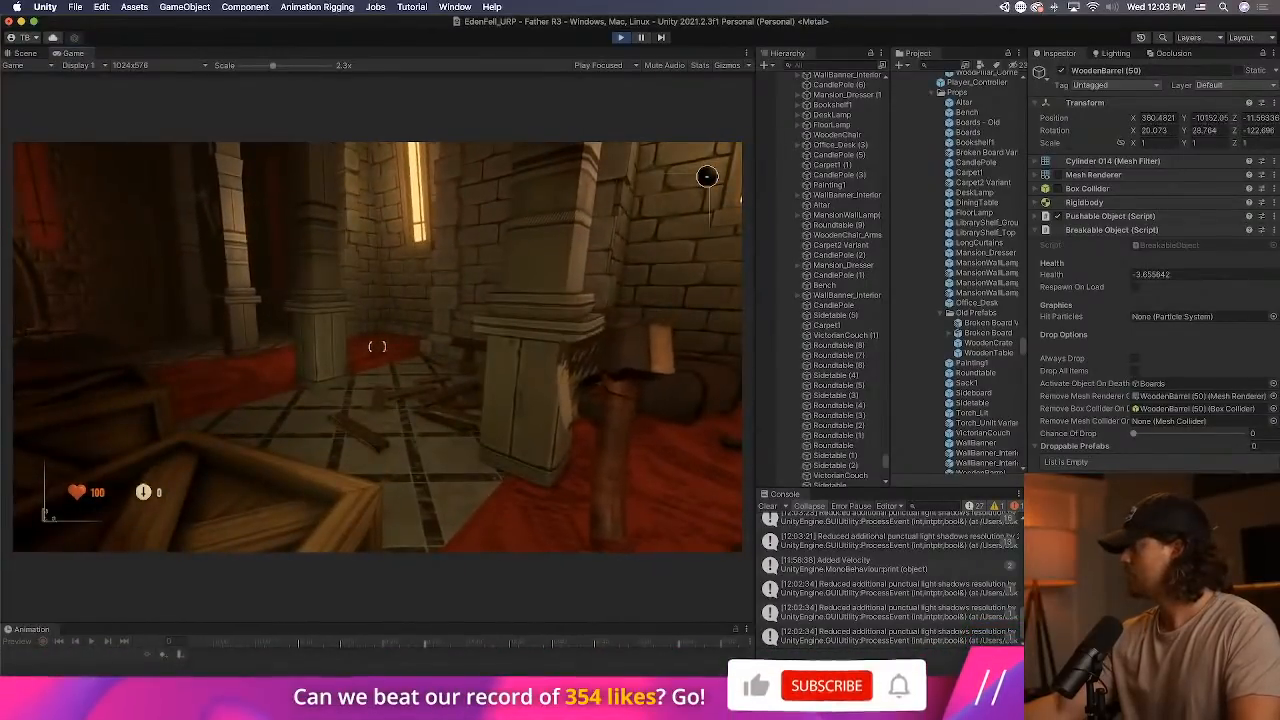
{"action": "key", "text": "w"}
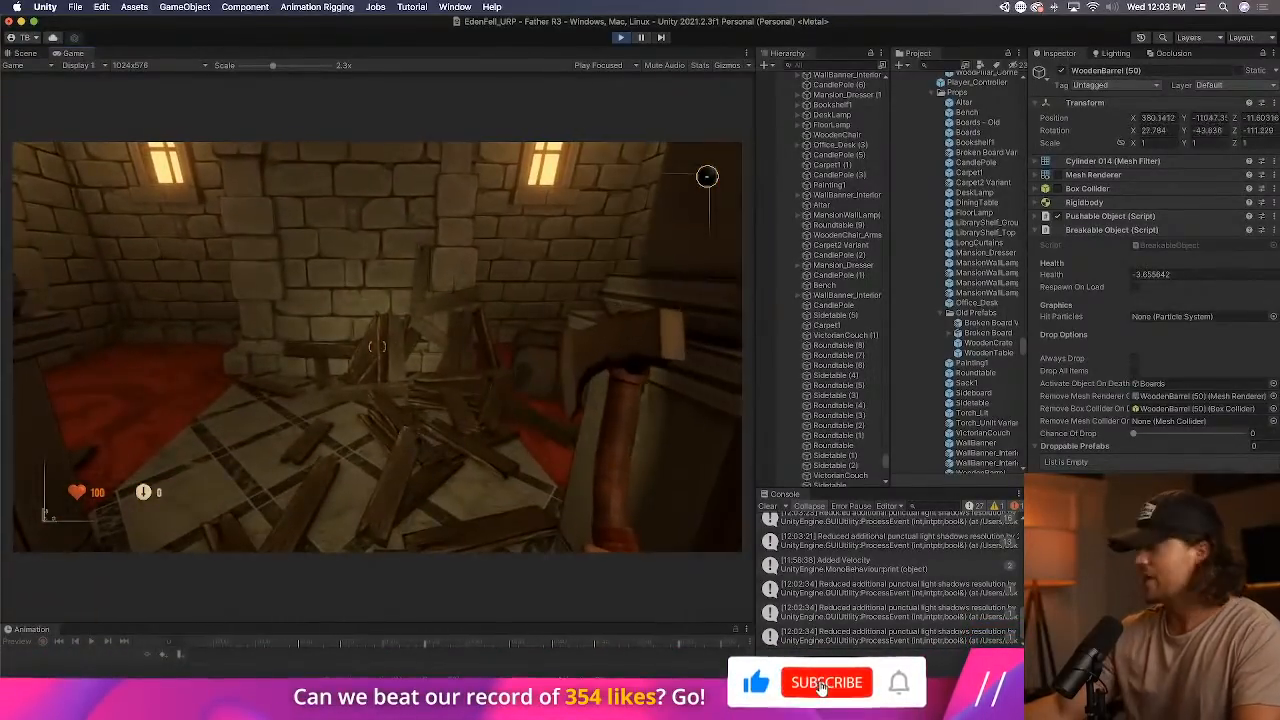
Walk away from the smashed board debris along the carpeted hall and try the interact action near the props.
{"action": "key", "text": "w"}
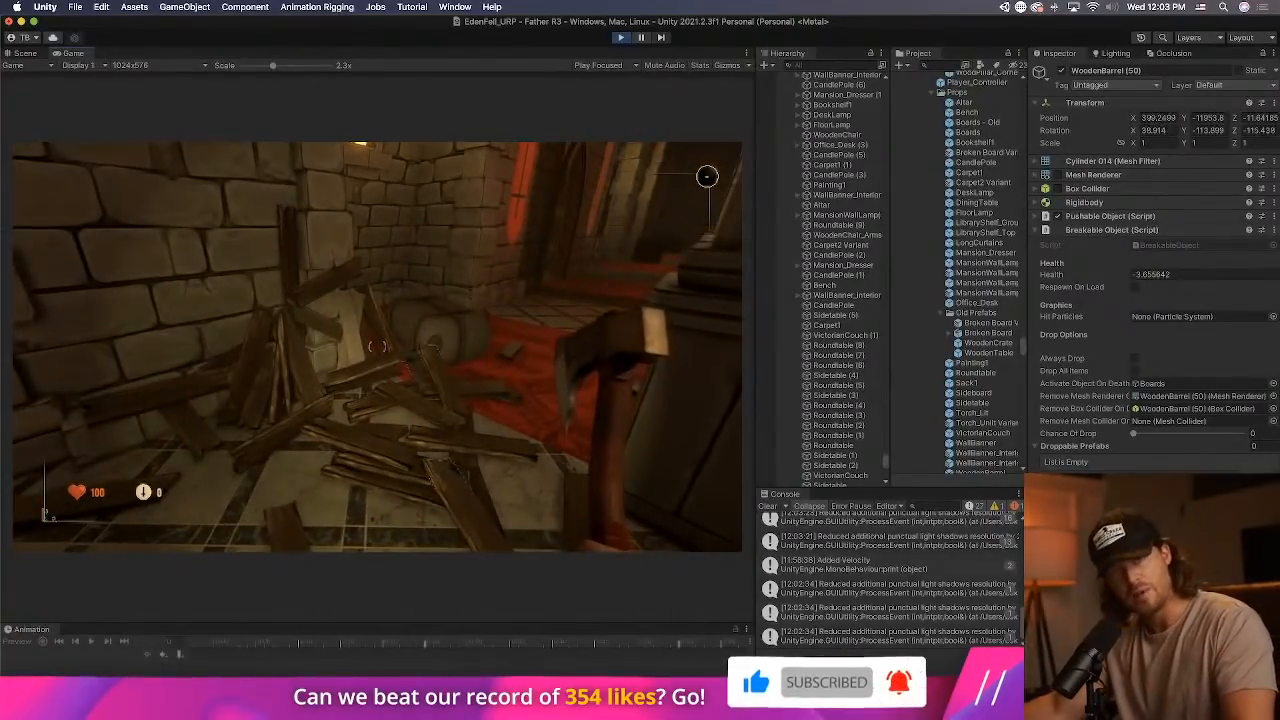
{"action": "key", "text": "w"}
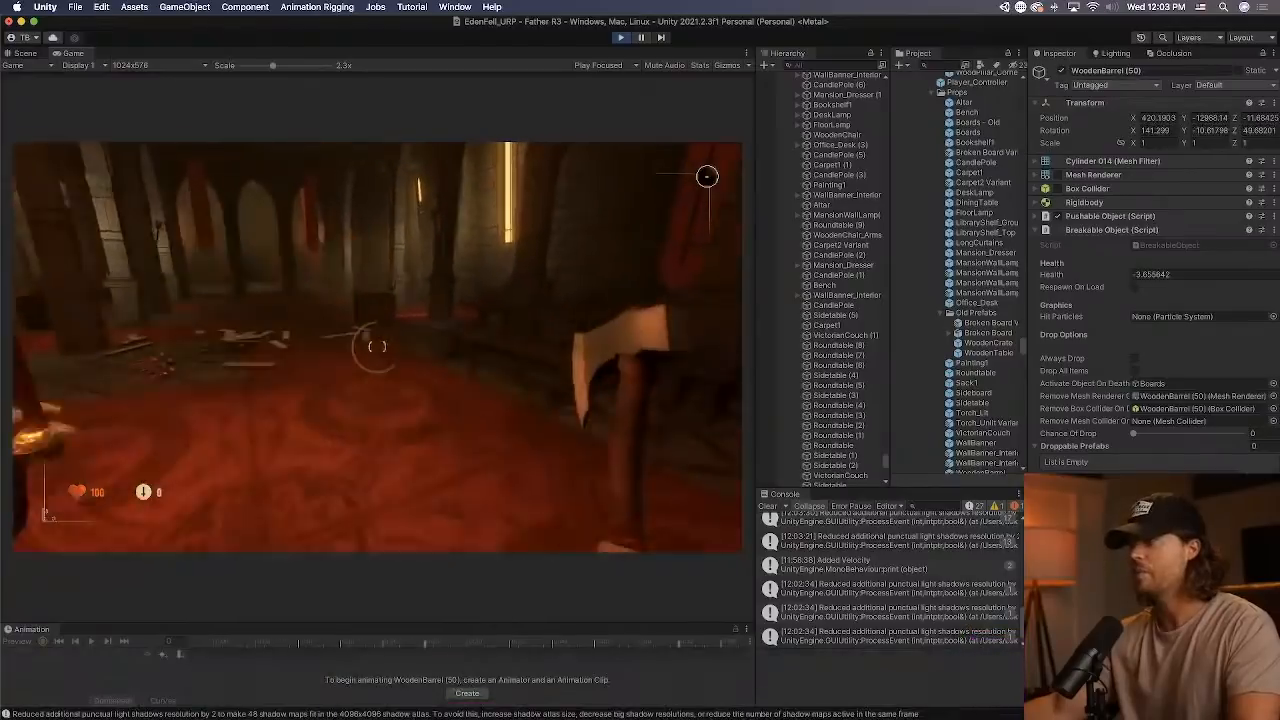
{"action": "key", "text": "w"}
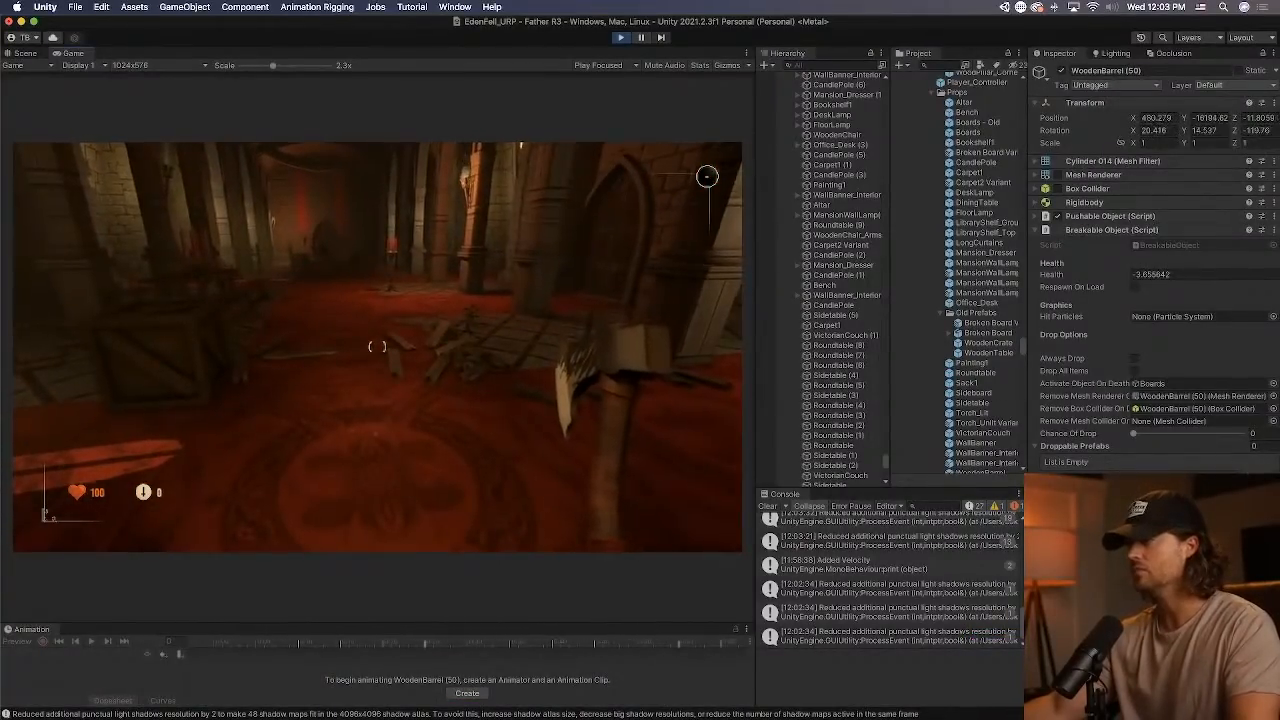
{"action": "key", "text": "w"}
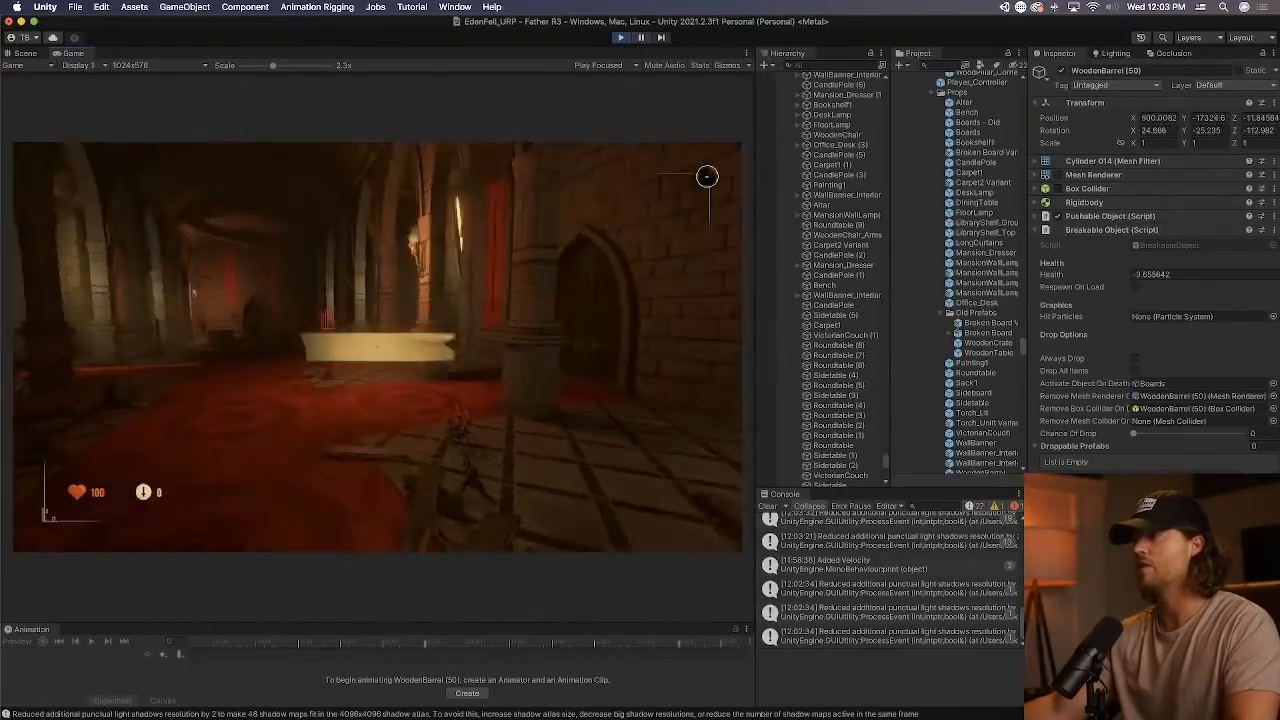
{"action": "key", "text": "e"}
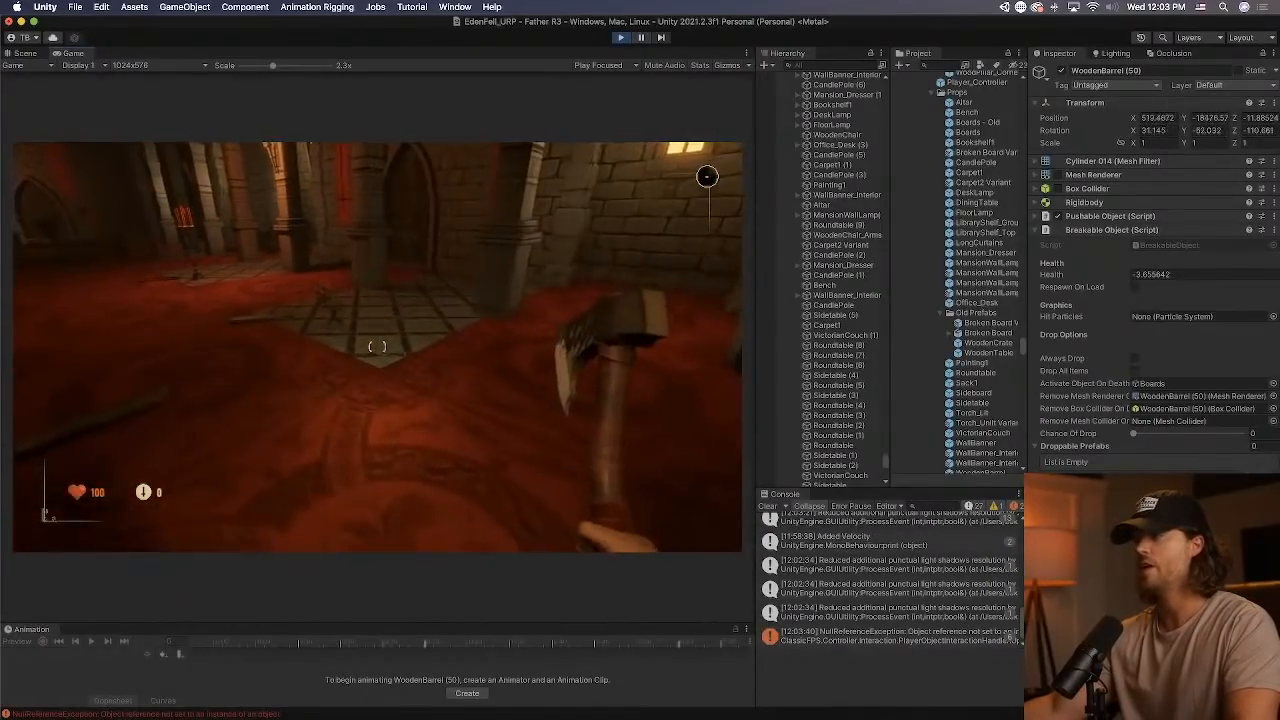
Walk on through the hall past the stone columns and wooden crates to check the remaining props in play.
{"action": "key", "text": "w"}
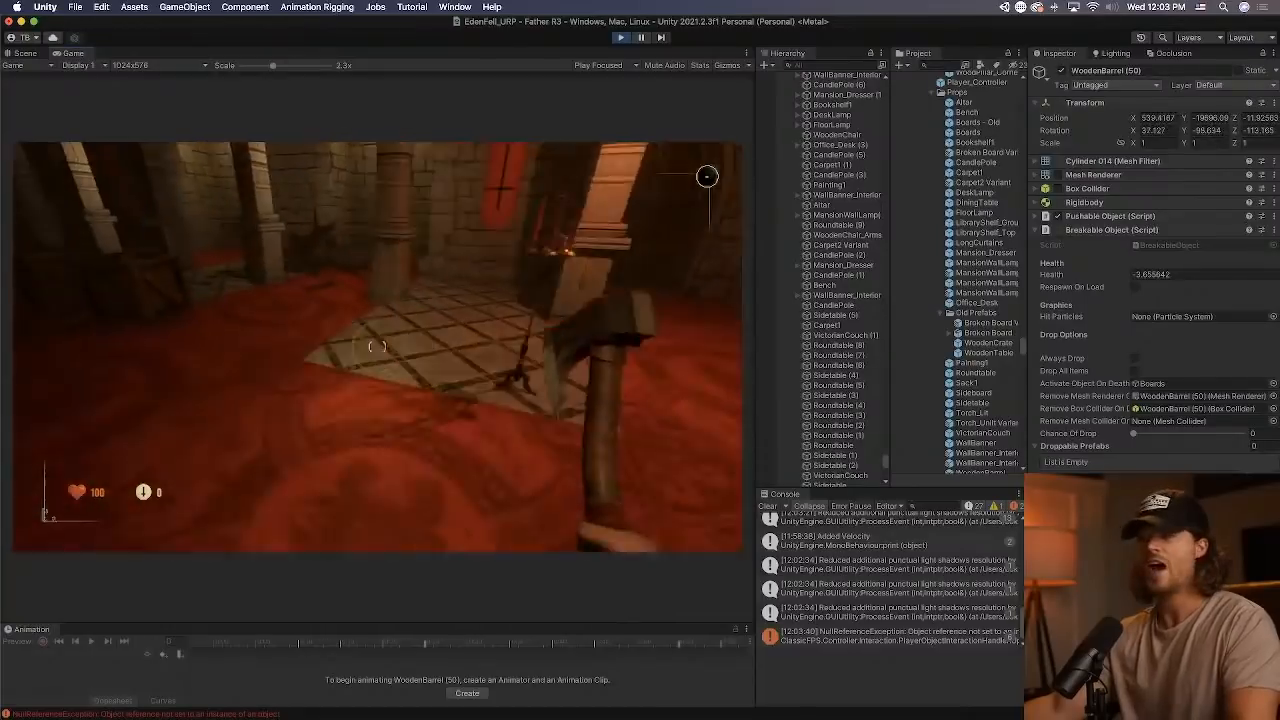
{"action": "key", "text": "w"}
{"action": "key", "text": "w"}
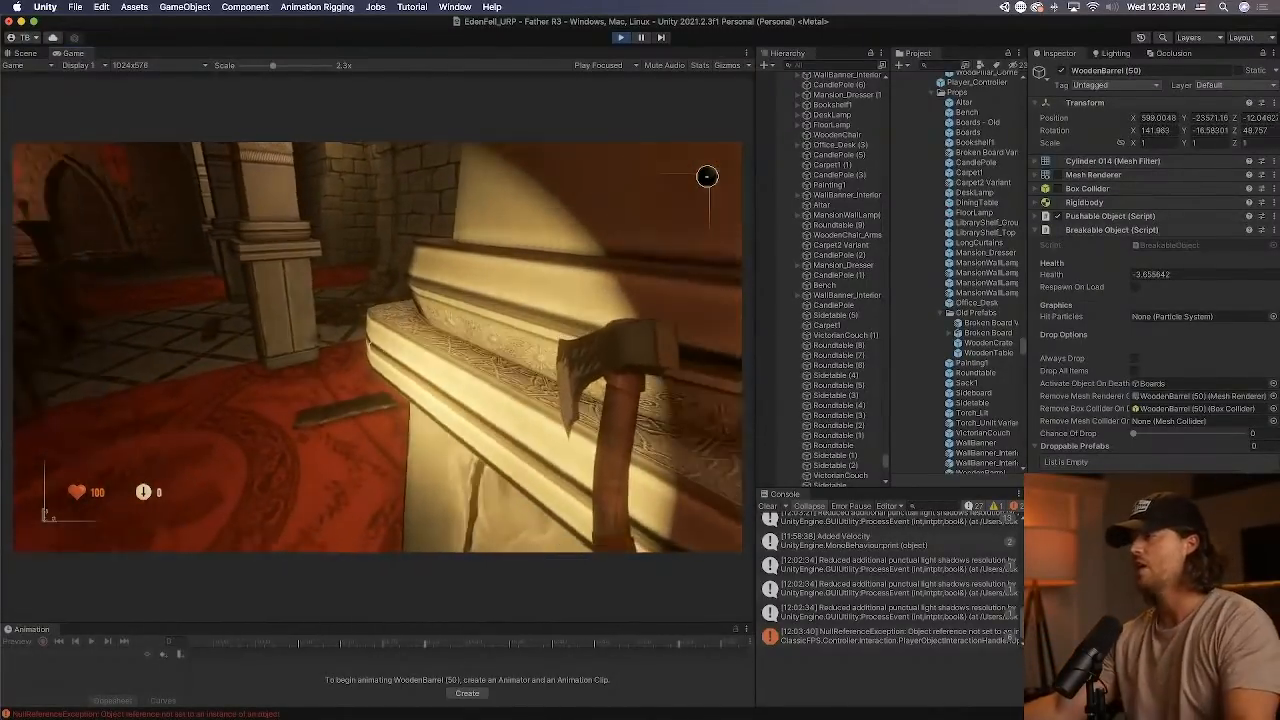
{"action": "key", "text": "w"}
{"action": "key", "text": "w"}
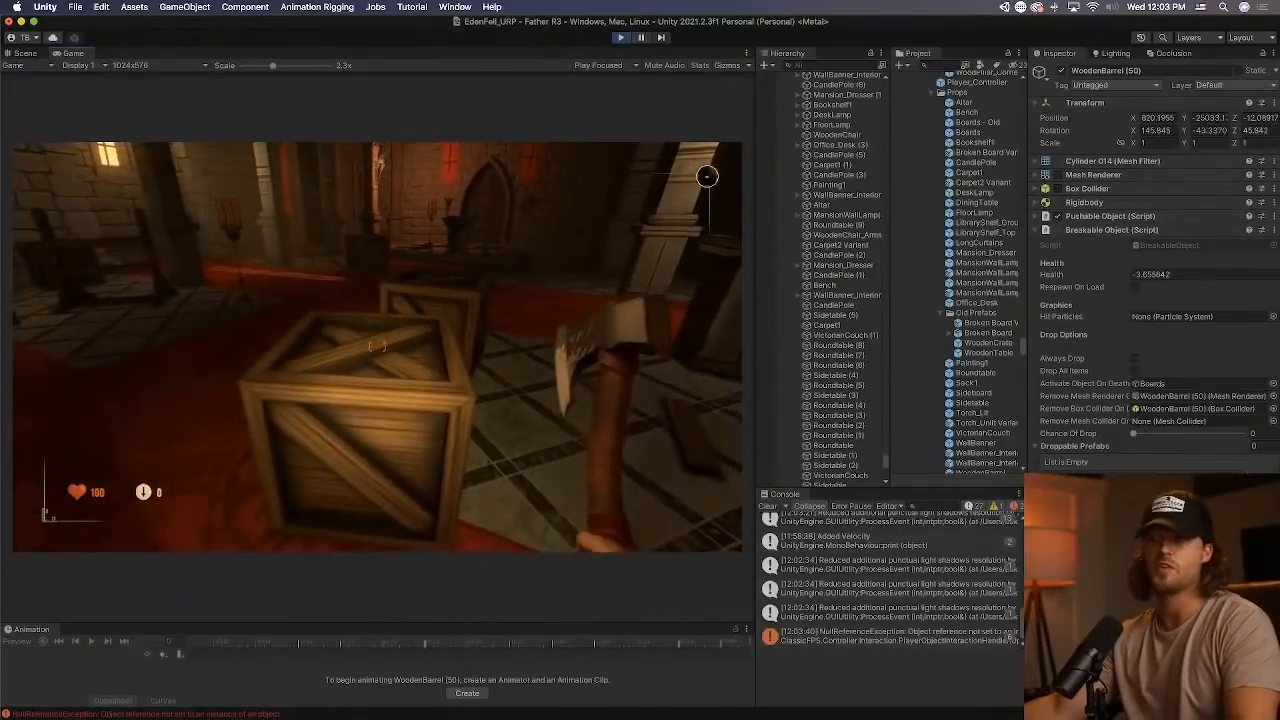
{"action": "key", "text": "w"}
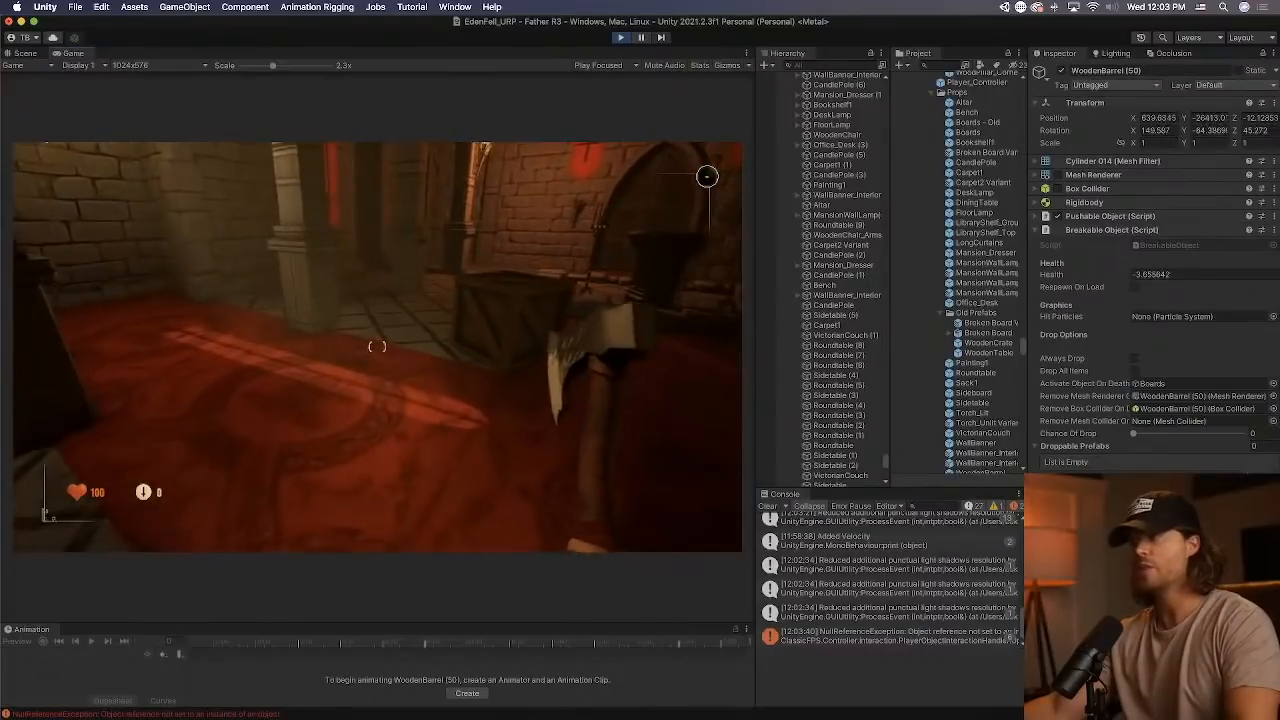
{"action": "key", "text": "w"}
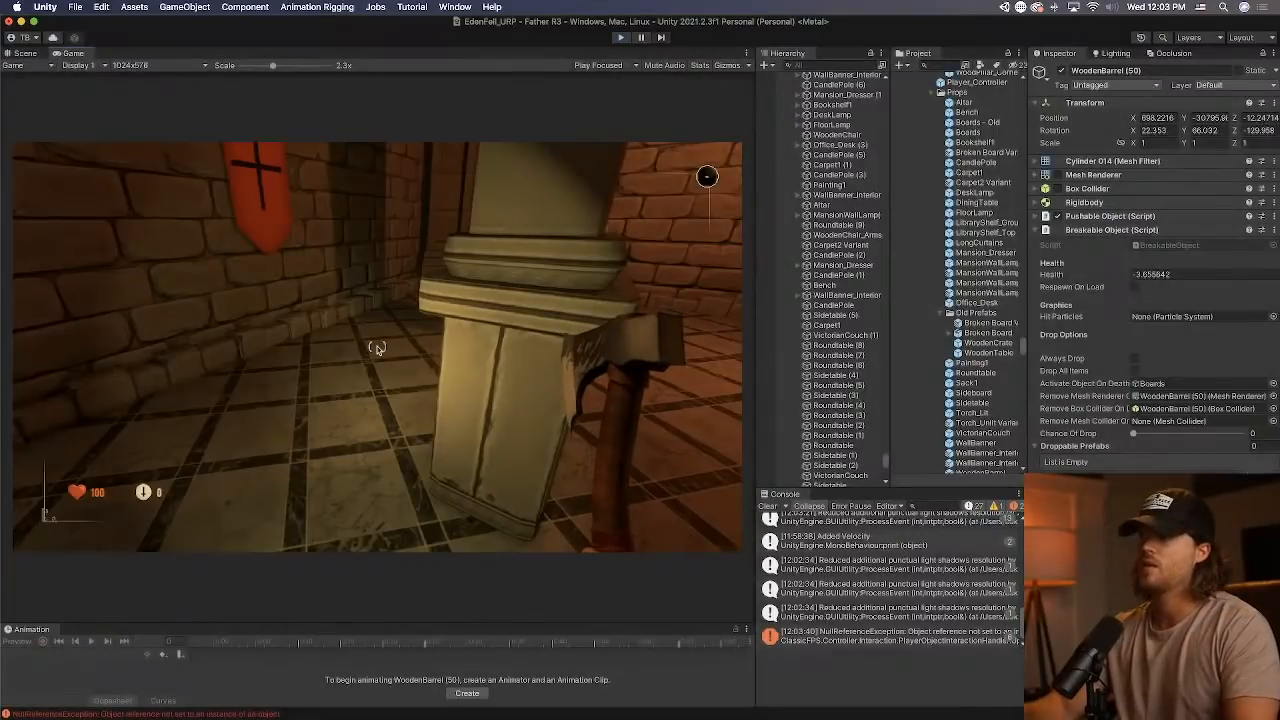
Stop the play test and clear the console entries.
{"action": "key", "text": "super+p"}
{"action": "left_click", "coordinate": [772, 507]}
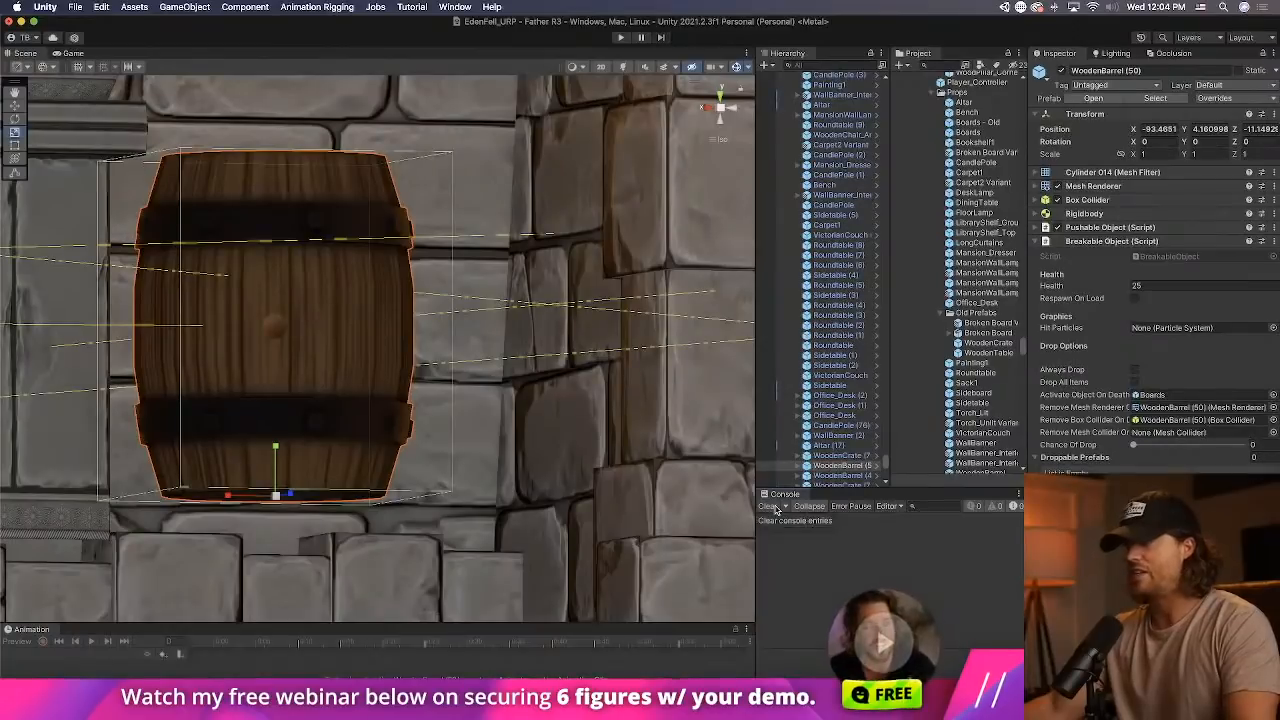
Switch the scene view to perspective and select the wooden stool beside the table in the hall.
{"action": "middle_click_drag", "start_coordinate": [524, 250], "coordinate": [562, 356]}
{"action": "right_click_drag", "start_coordinate": [562, 356], "coordinate": [620, 350]}
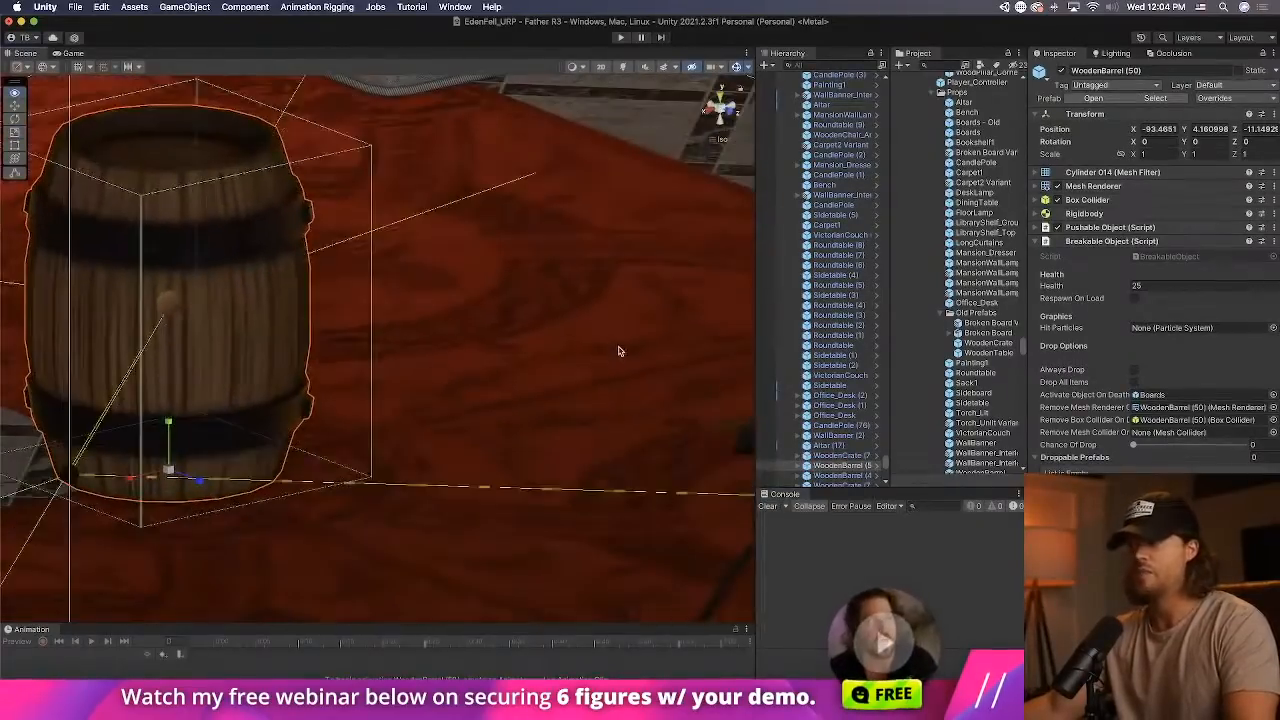
{"action": "scroll", "coordinate": [577, 337], "scroll_direction": "down", "scroll_amount": 3}
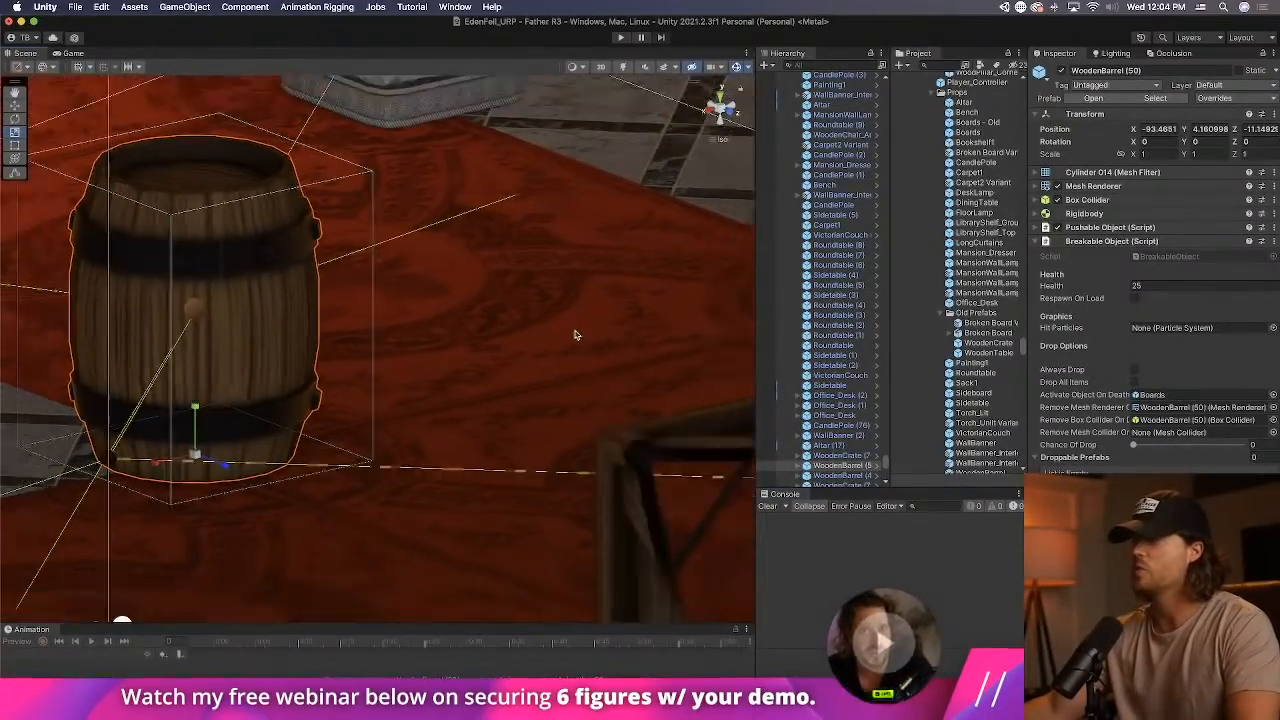
{"action": "right_click_drag", "start_coordinate": [575, 334], "coordinate": [435, 340]}
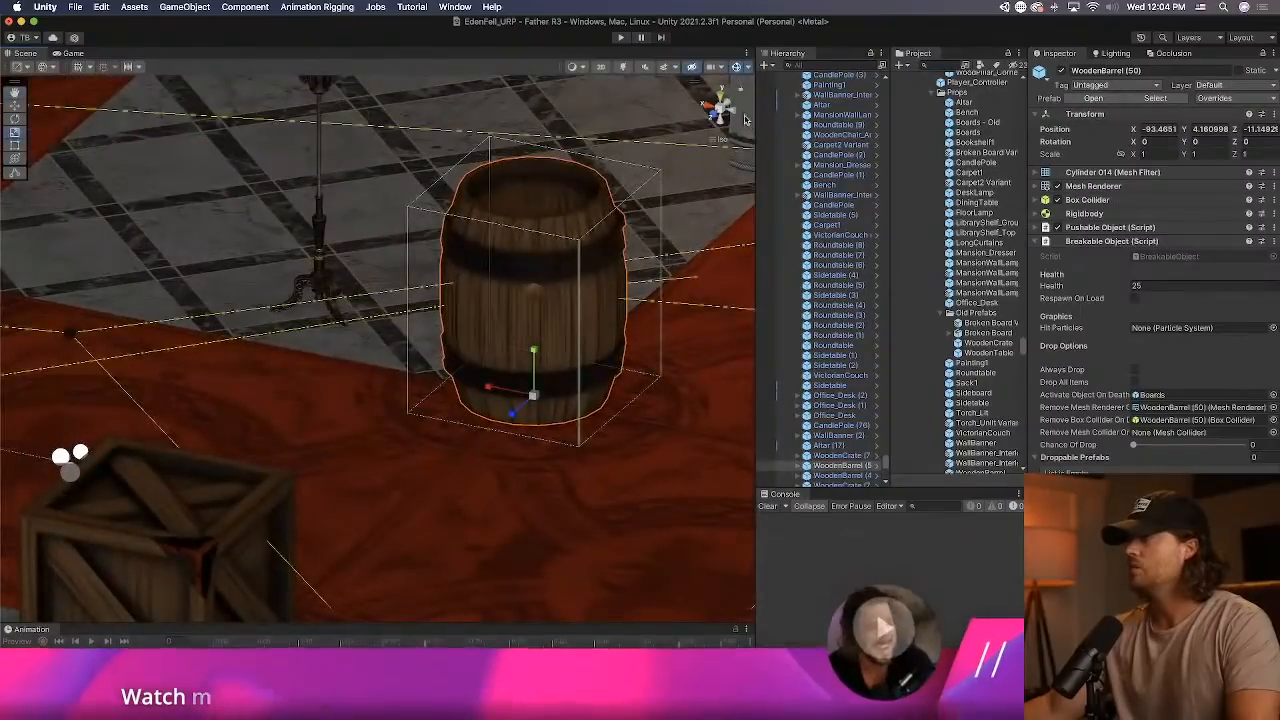
{"action": "left_click", "coordinate": [725, 142]}
{"action": "right_click_drag", "start_coordinate": [599, 266], "coordinate": [372, 228]}
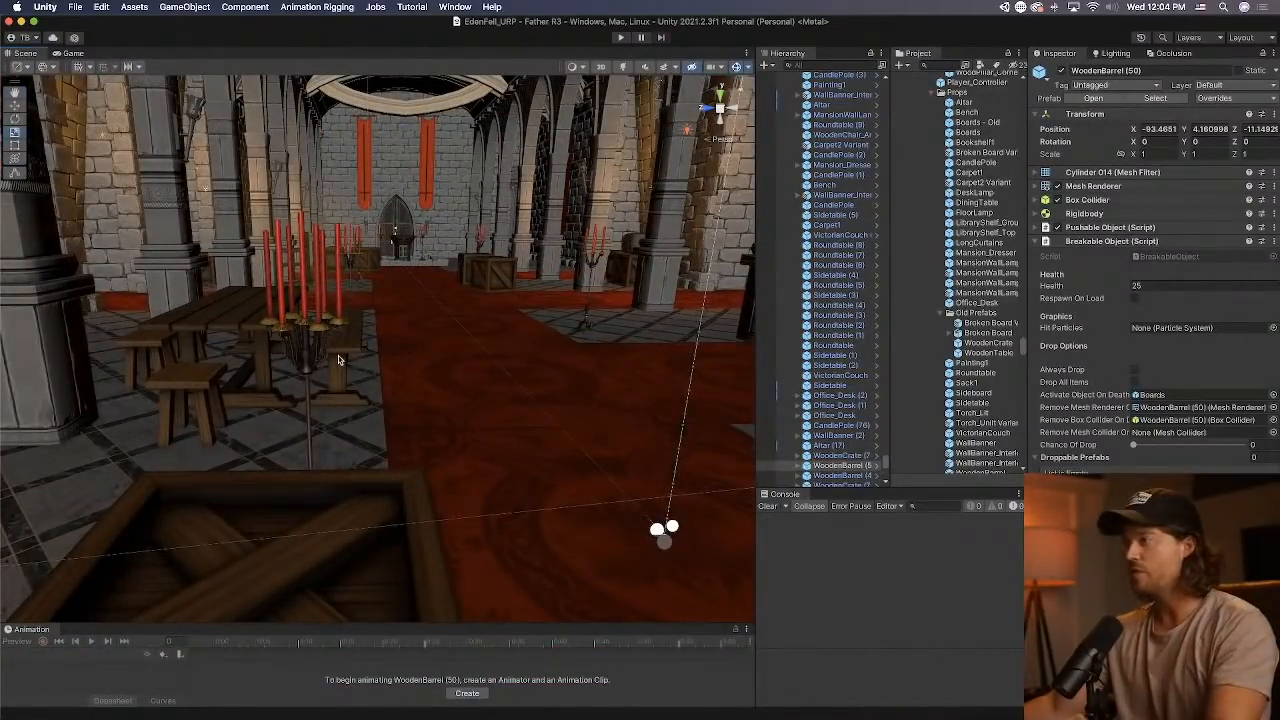
{"action": "left_click", "coordinate": [200, 380]}
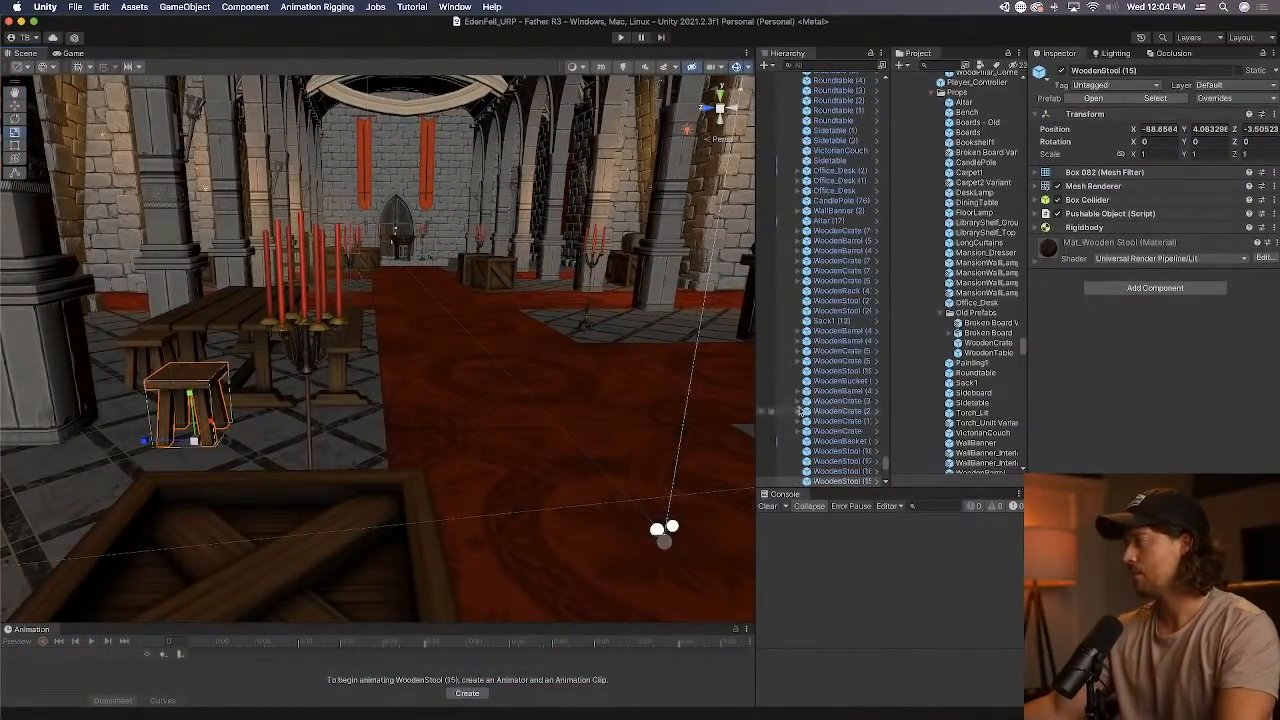
Copy the Breakable Object component from the nearby WoodenCrate and paste it as new onto the WoodenStool.
{"action": "right_click_drag", "start_coordinate": [440, 386], "coordinate": [331, 491]}
{"action": "left_click", "coordinate": [331, 491]}
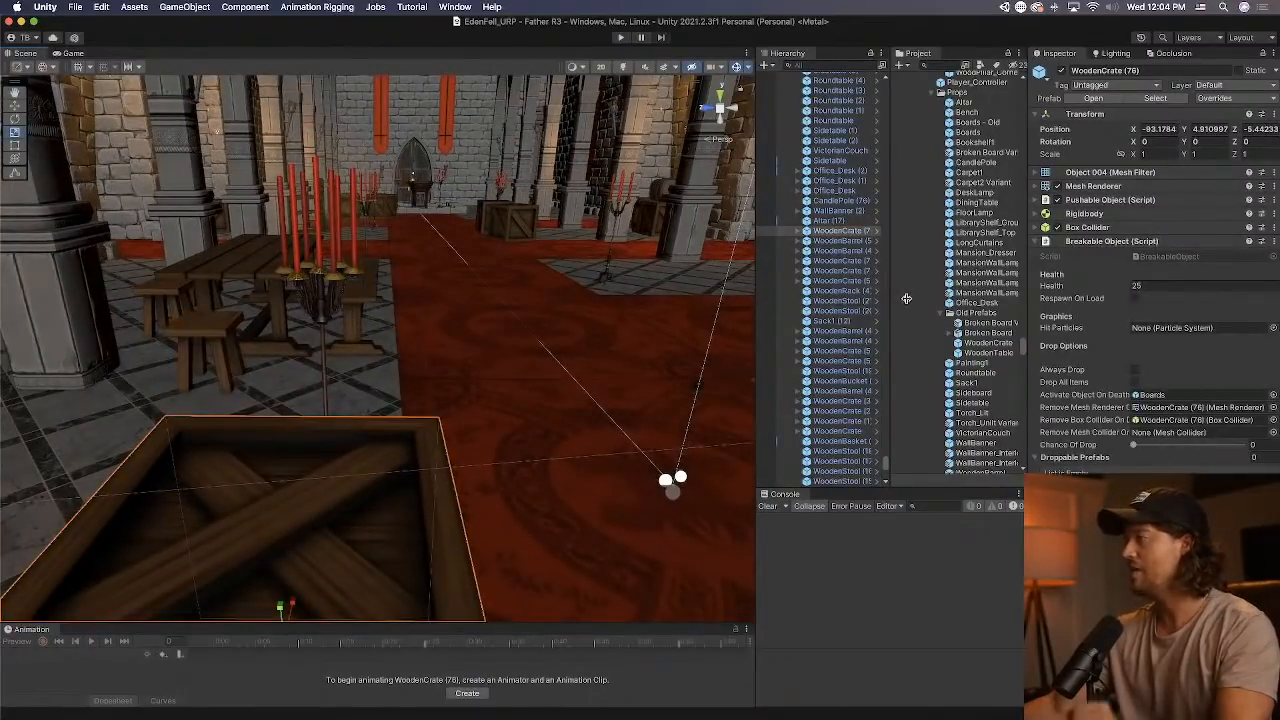
{"action": "right_click", "coordinate": [1078, 250]}
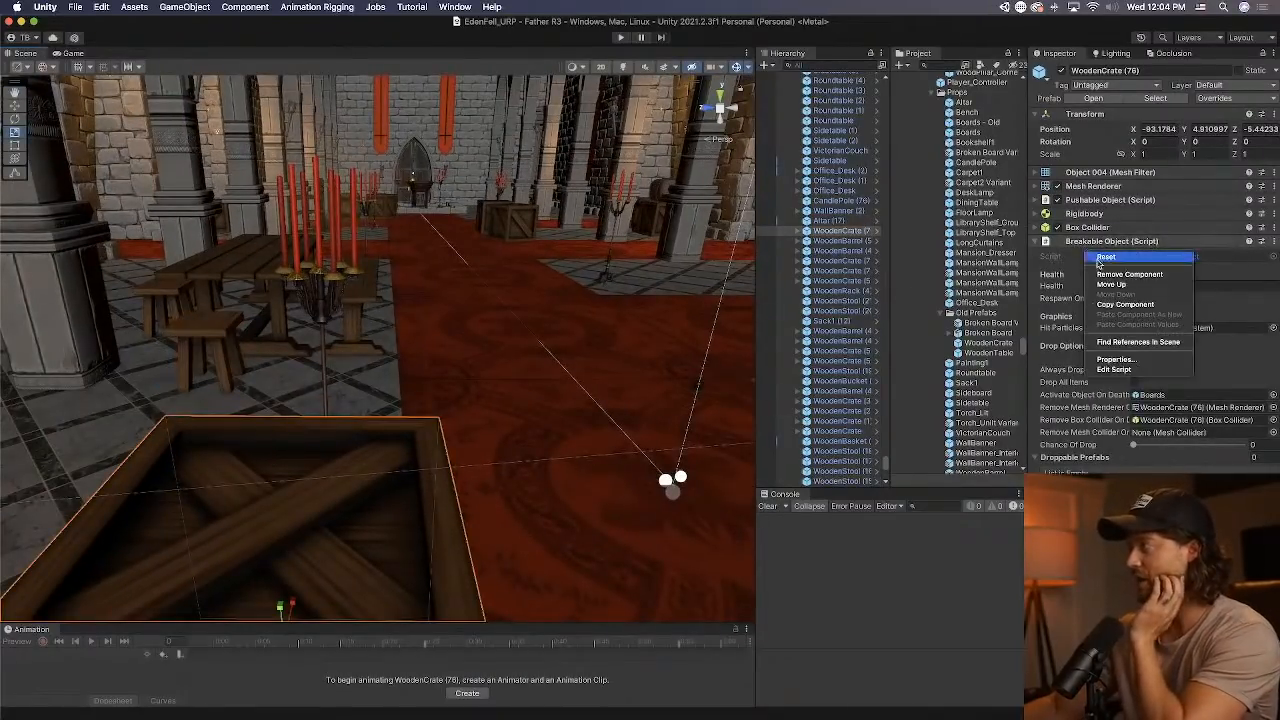
{"action": "left_click", "coordinate": [235, 323]}
{"action": "right_click", "coordinate": [1108, 236]}
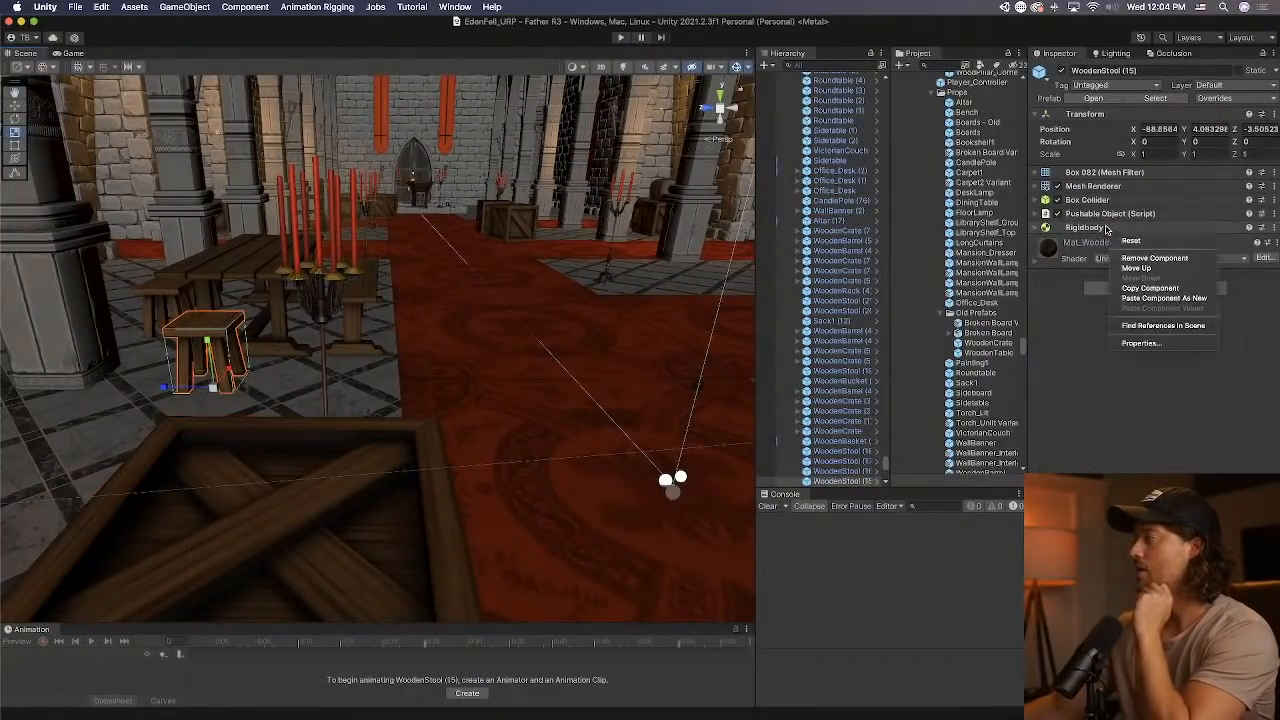
{"action": "left_click", "coordinate": [1160, 298]}
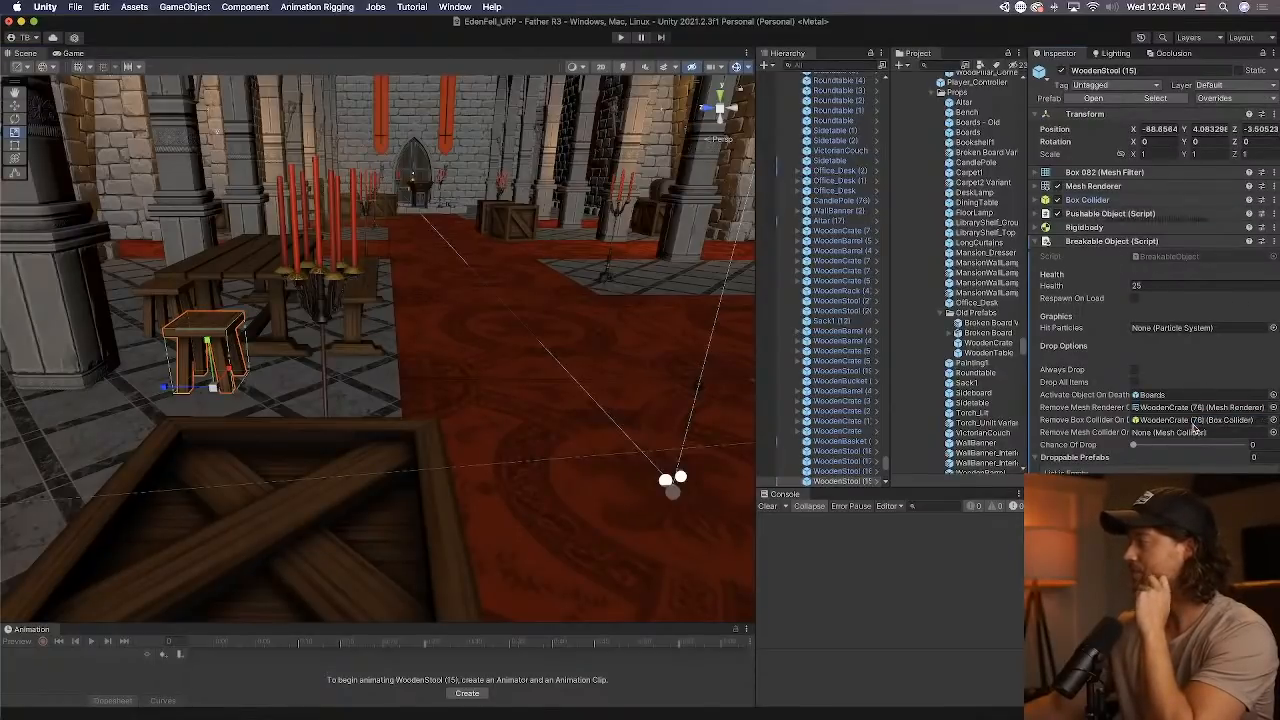
Assign the stool's own Box Collider and Mesh Renderer to the Breakable Object's matching removal fields.
{"action": "left_click_drag", "start_coordinate": [1081, 200], "coordinate": [1195, 421]}
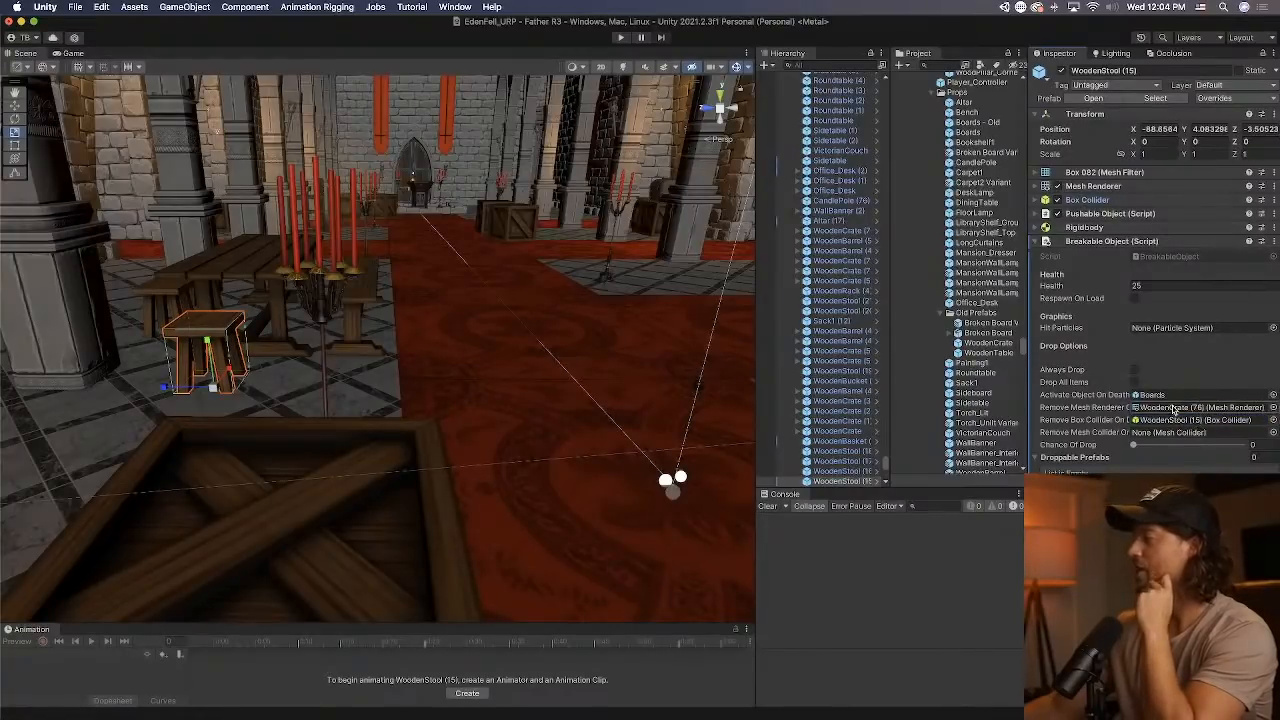
{"action": "left_click_drag", "start_coordinate": [1226, 384], "coordinate": [1230, 410]}
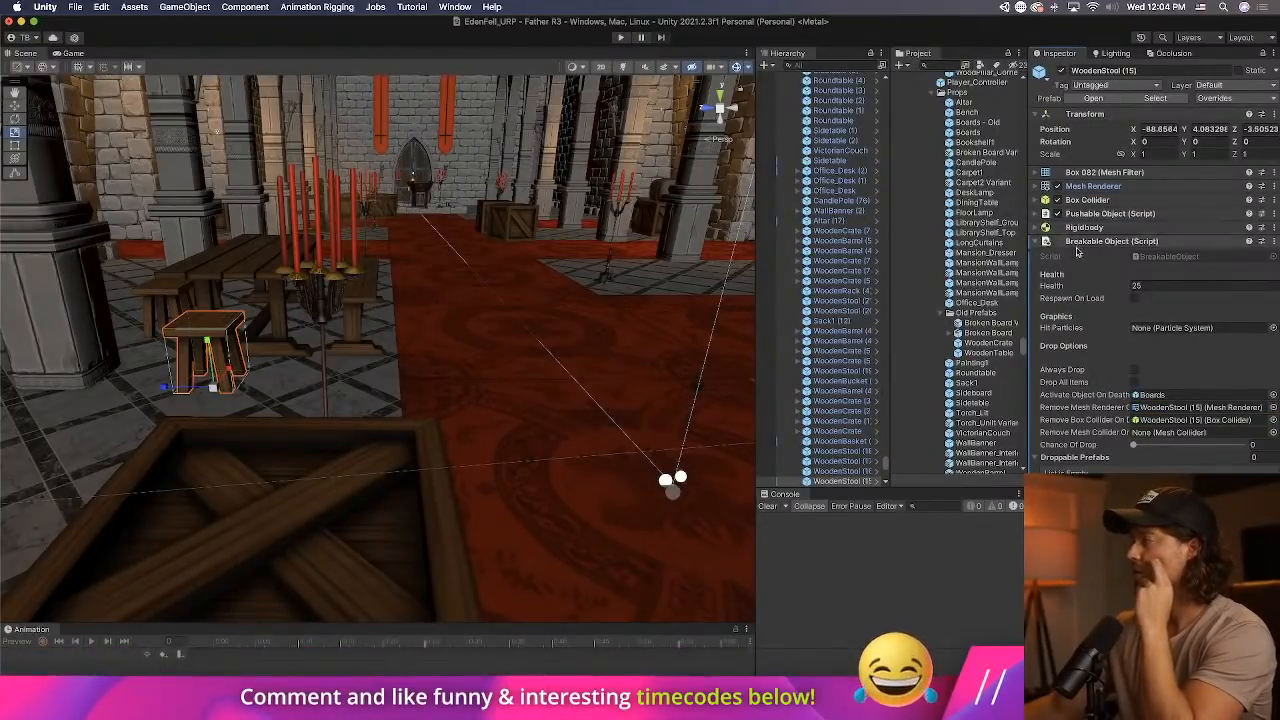
Copy the Boards group from the WoodenCrate and paste it as a child inside the WoodenStool prefab.
{"action": "right_click_drag", "start_coordinate": [447, 276], "coordinate": [406, 340]}
{"action": "left_click", "coordinate": [407, 342]}
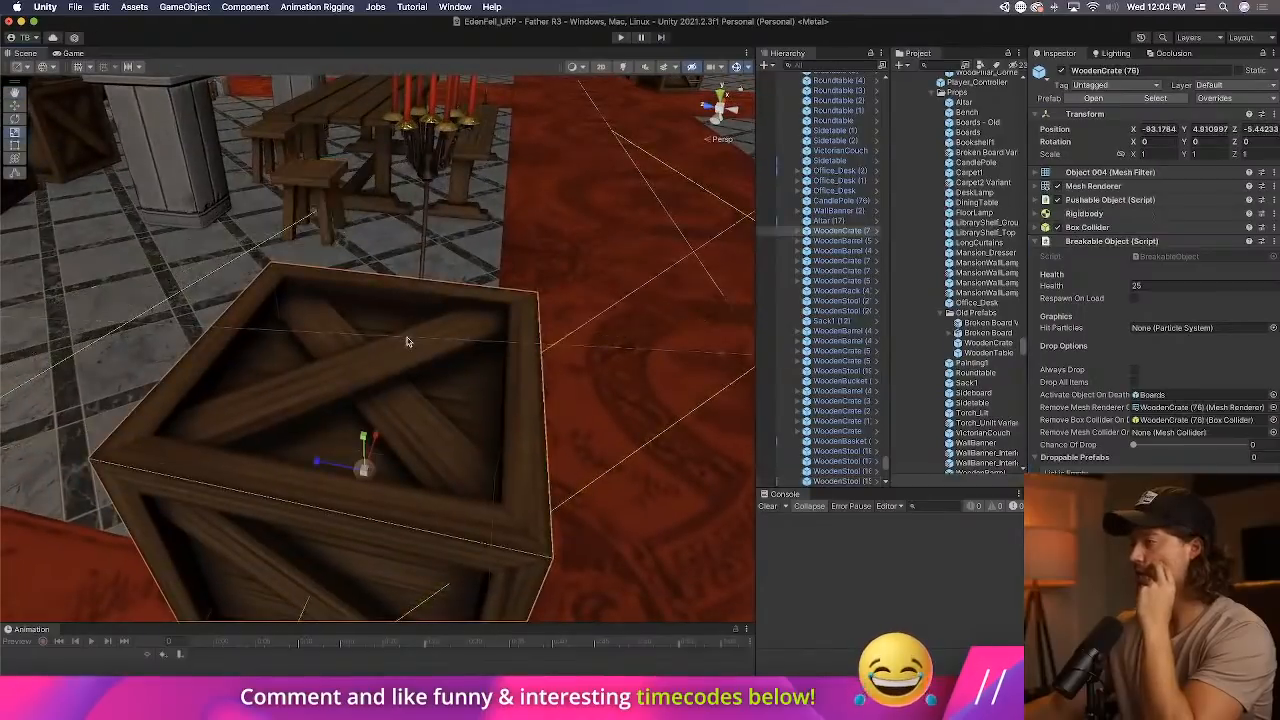
{"action": "left_click", "coordinate": [797, 231]}
{"action": "left_click", "coordinate": [847, 242]}
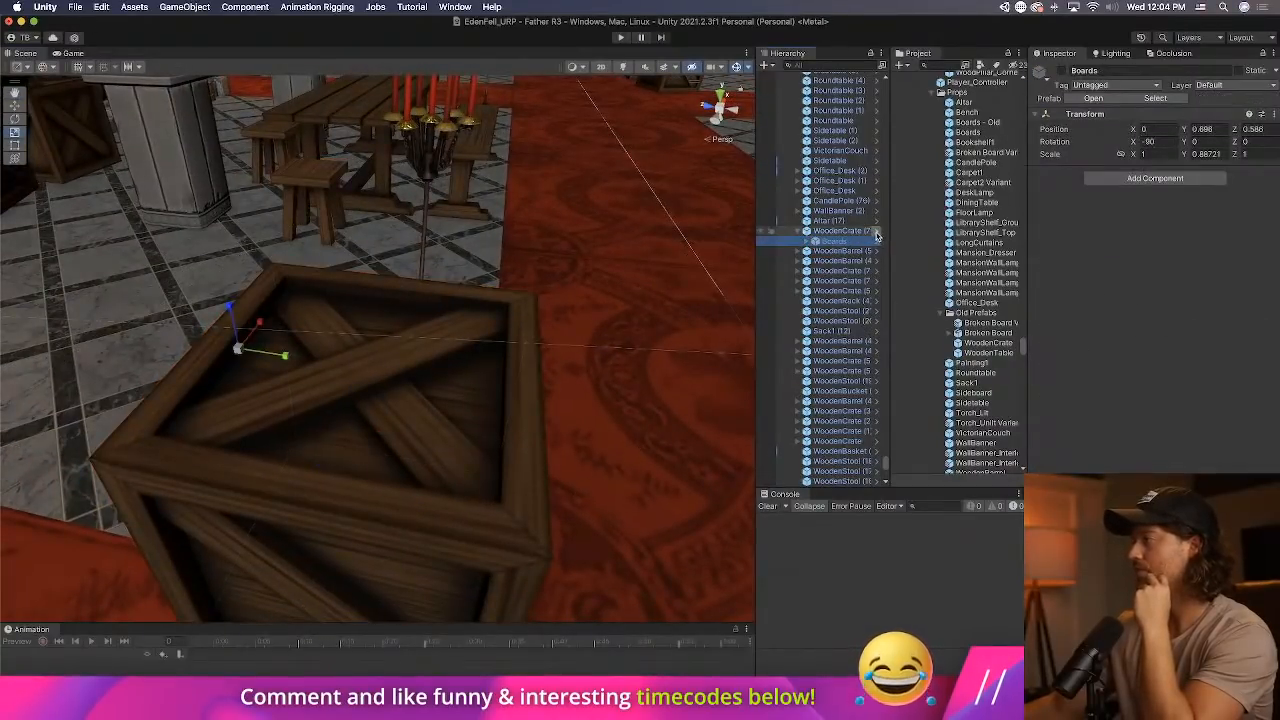
{"action": "left_click", "coordinate": [877, 231]}
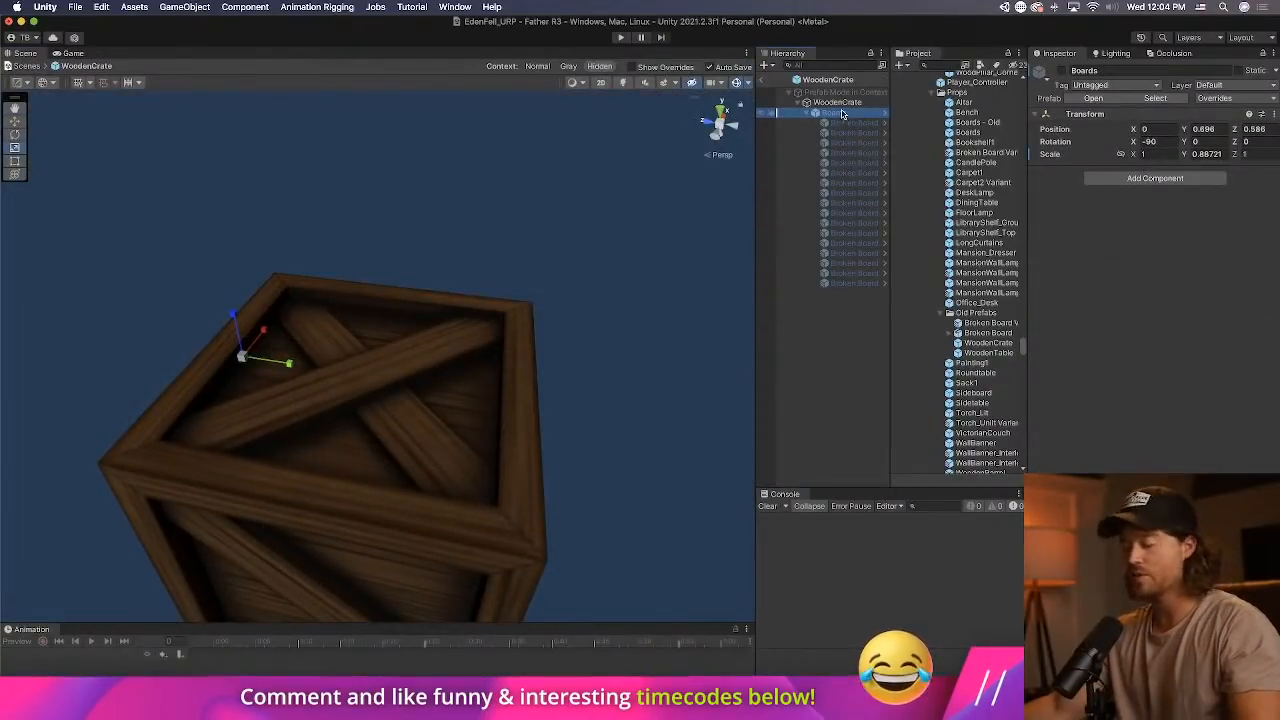
{"action": "left_click", "coordinate": [766, 80]}
{"action": "left_click", "coordinate": [329, 175]}
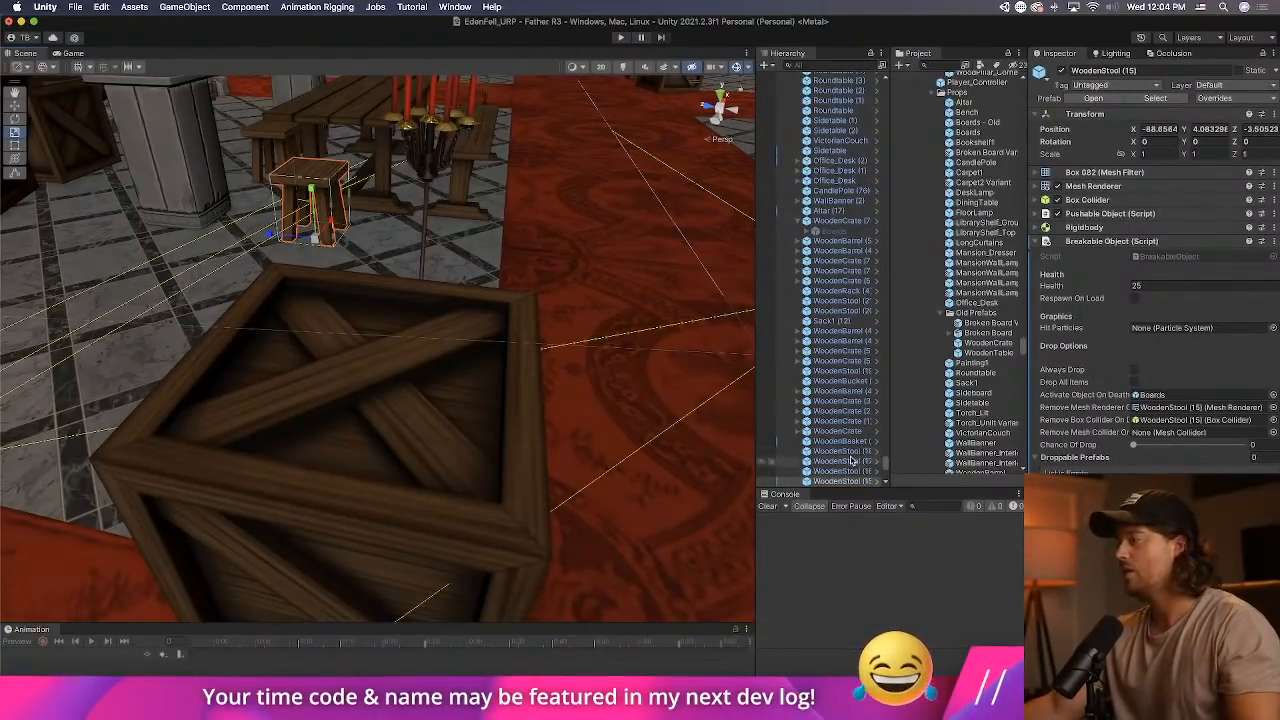
{"action": "left_click", "coordinate": [878, 481]}
{"action": "left_click", "coordinate": [866, 175]}
{"action": "key", "text": "super+z"}
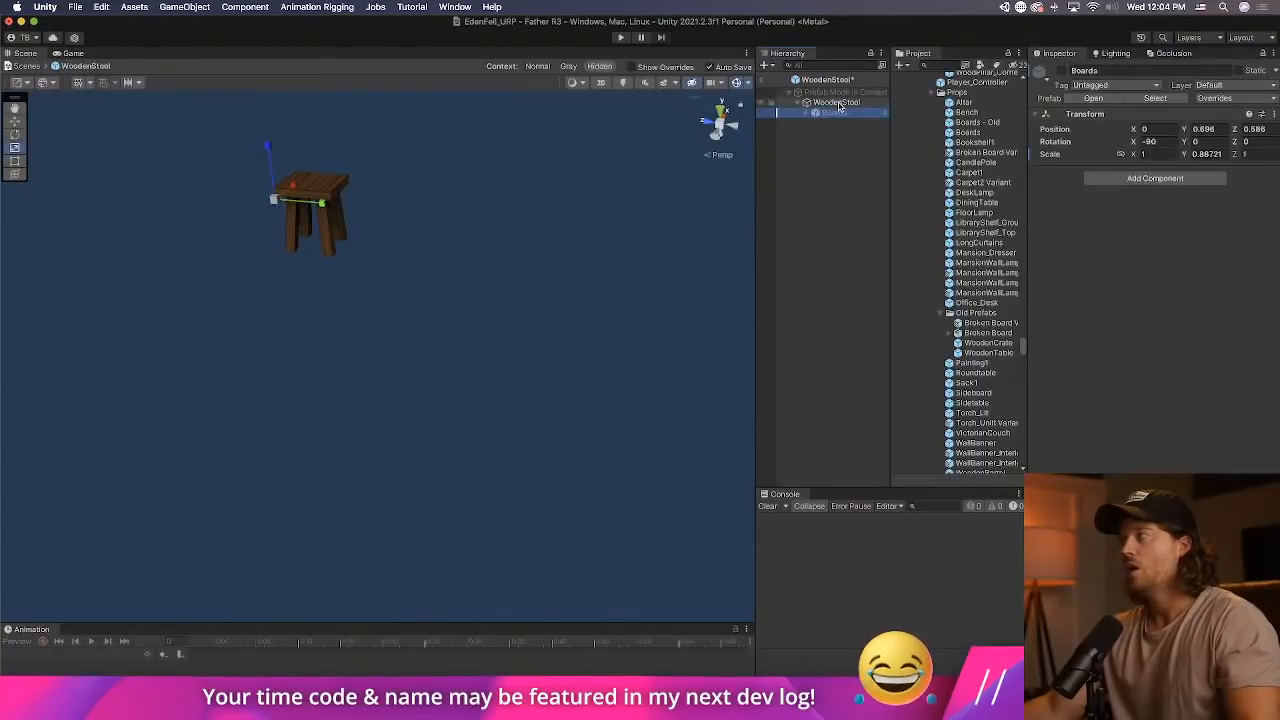
Set the position of the stool's Boards group to Y 0 and Z 0.
{"action": "left_click", "coordinate": [1146, 128]}
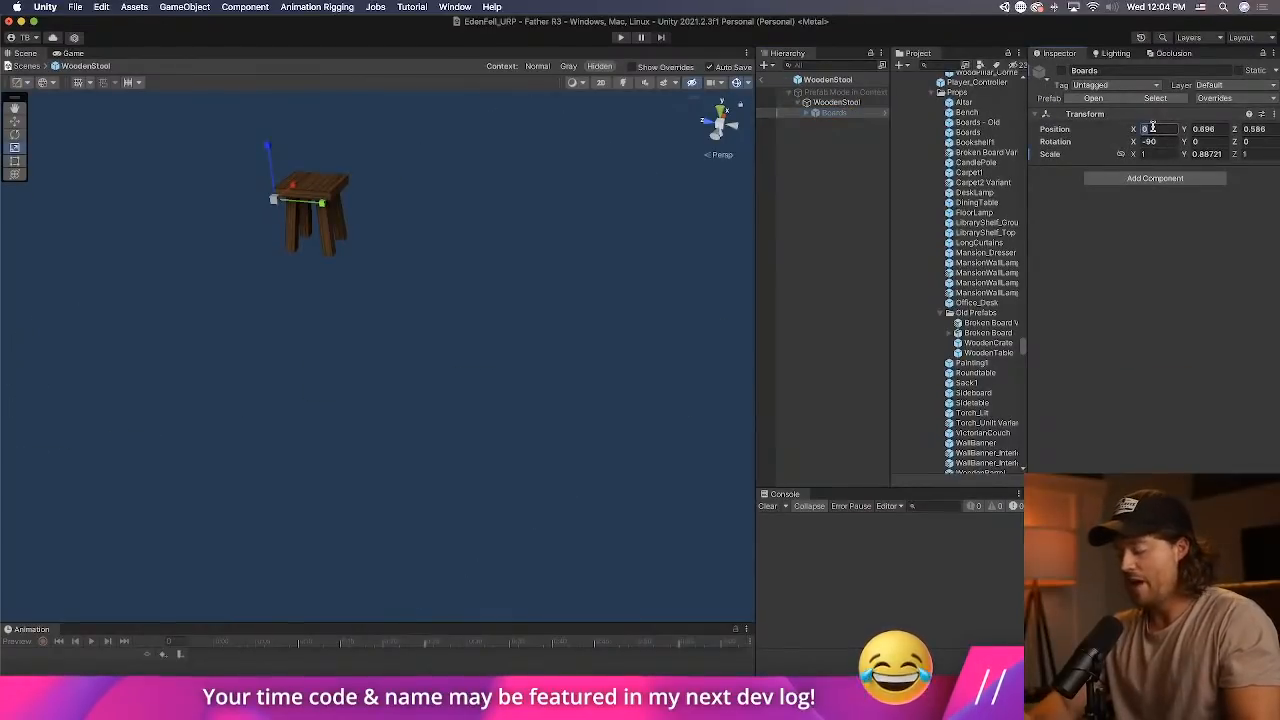
{"action": "key", "text": "Tab"}
{"action": "type", "text": "0"}
{"action": "key", "text": "Tab"}
{"action": "type", "text": "0"}
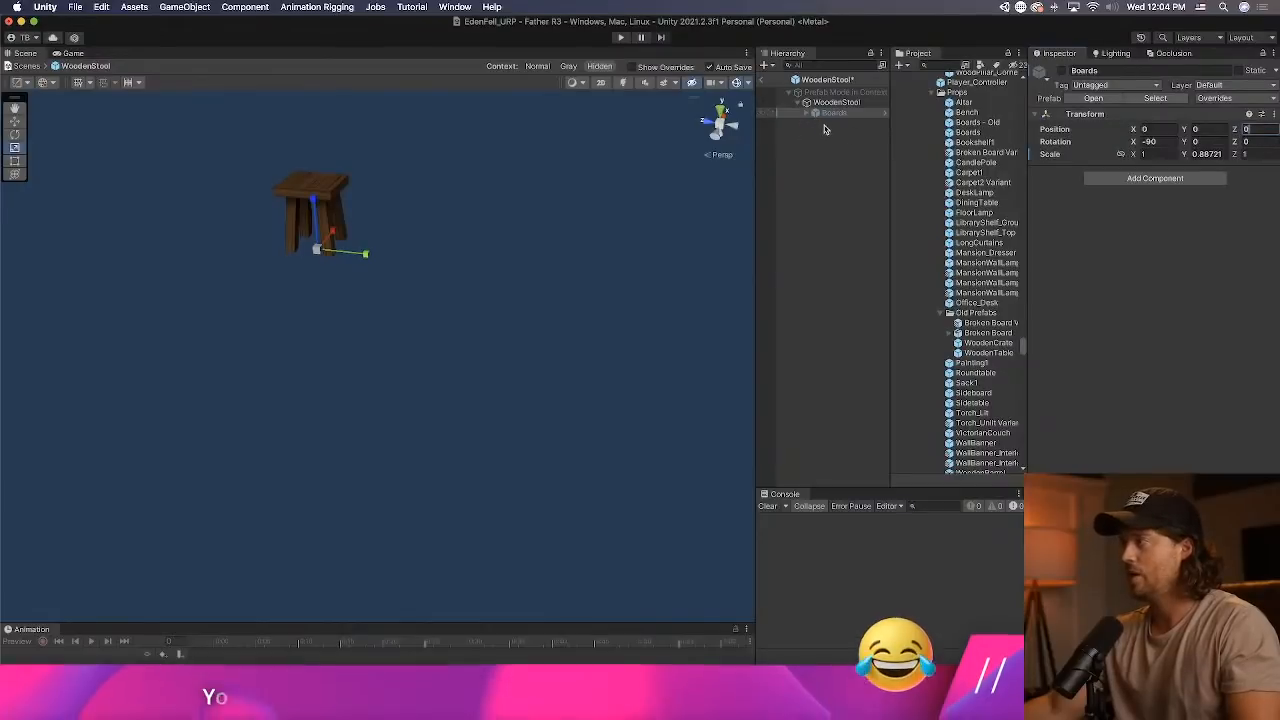
Activate the Boards group and, from the front view, raise it around the stool to about Y 1.152.
{"action": "left_click", "coordinate": [700, 118]}
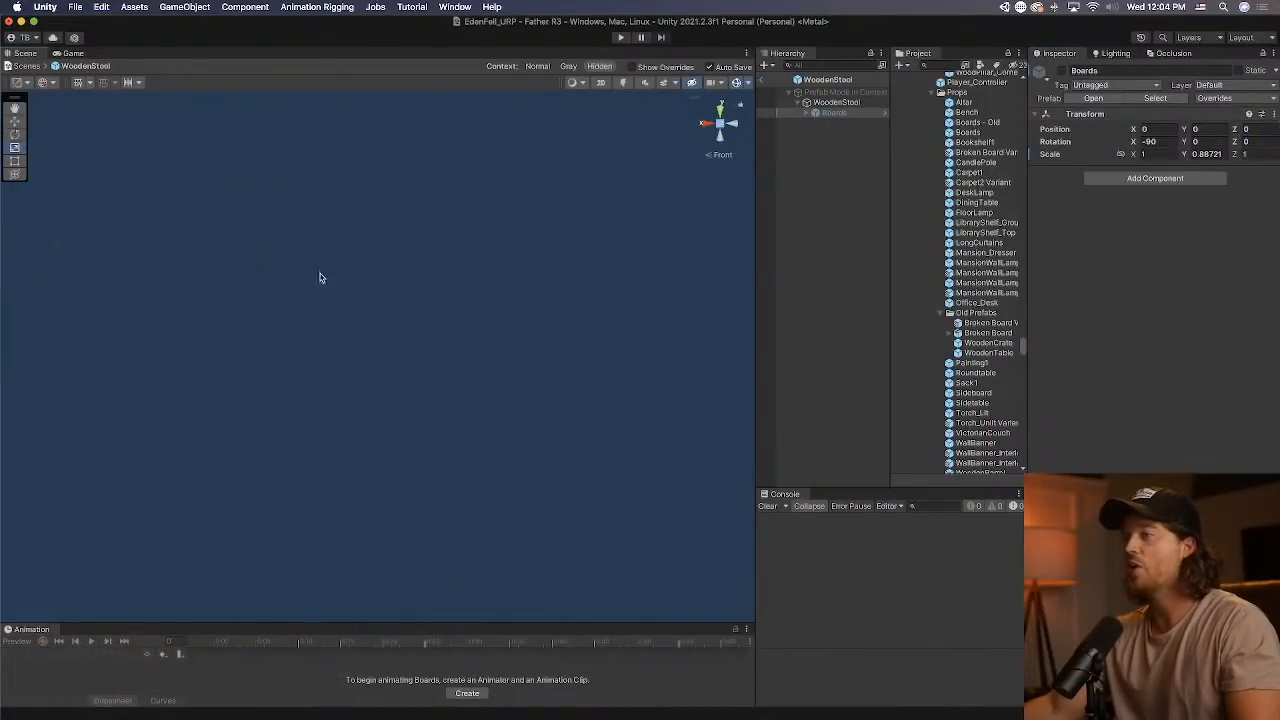
{"action": "left_click", "coordinate": [1062, 71]}
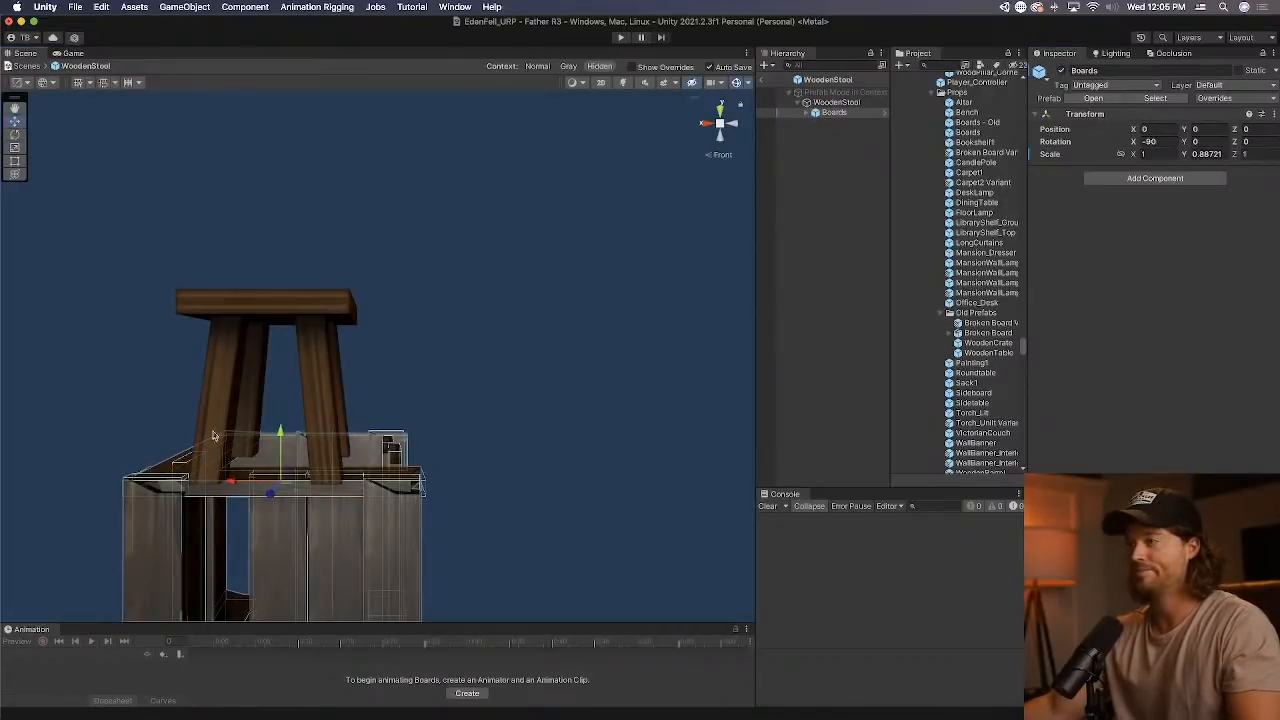
{"action": "left_click_drag", "start_coordinate": [278, 440], "coordinate": [300, 228]}
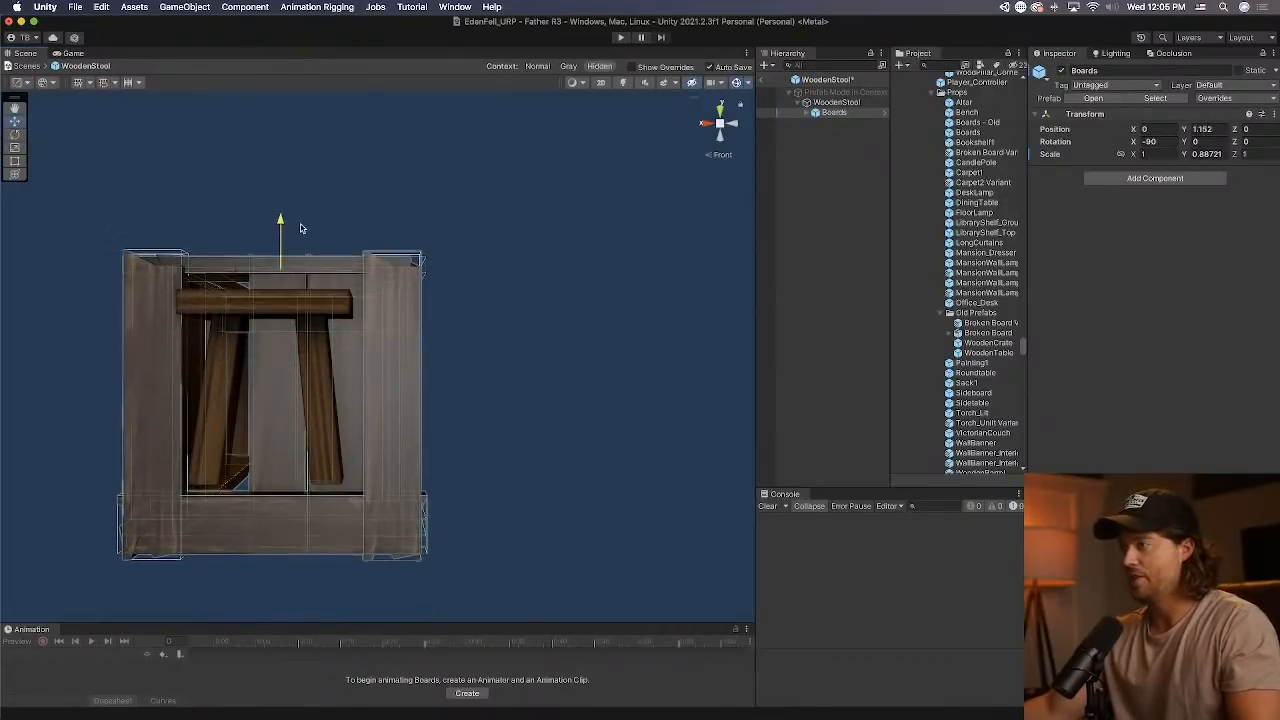
Shift the stool's Boards group horizontally to about X -0.069 and Z 0.402 so it surrounds the stool.
{"action": "right_click_drag", "start_coordinate": [361, 328], "coordinate": [463, 346]}
{"action": "middle_click_drag", "start_coordinate": [375, 322], "coordinate": [464, 315]}
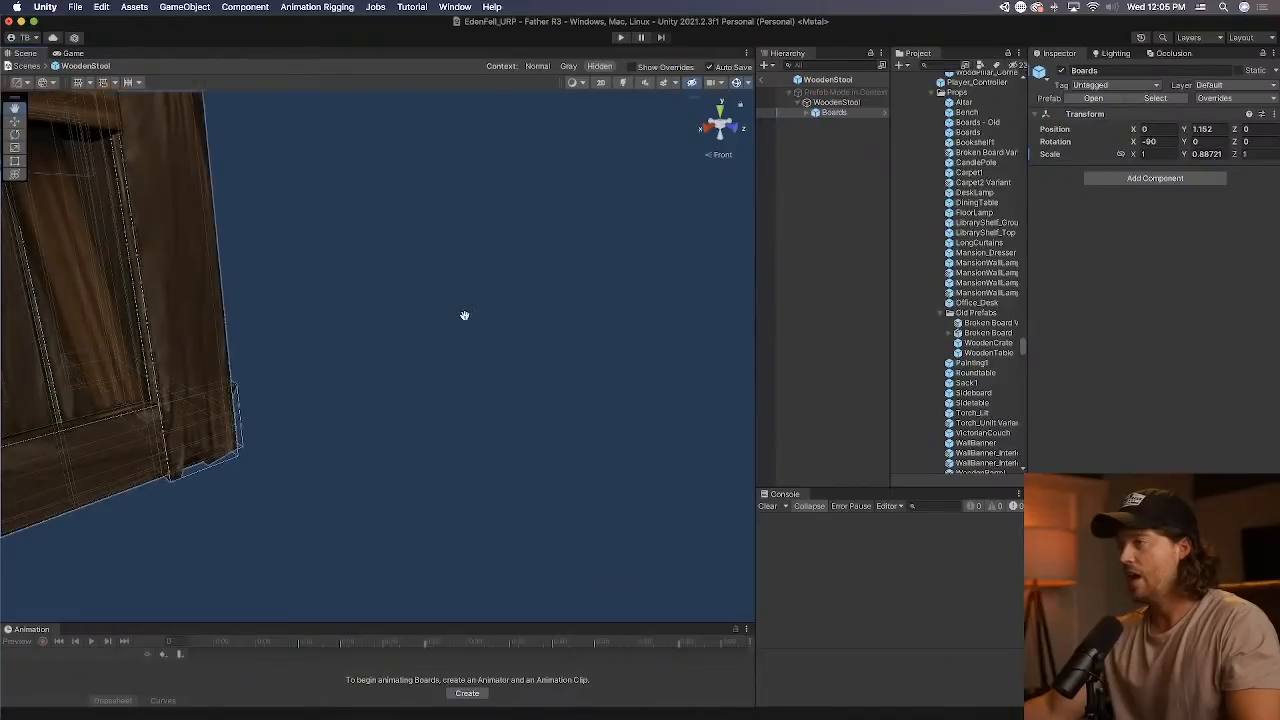
{"action": "key", "text": "f"}
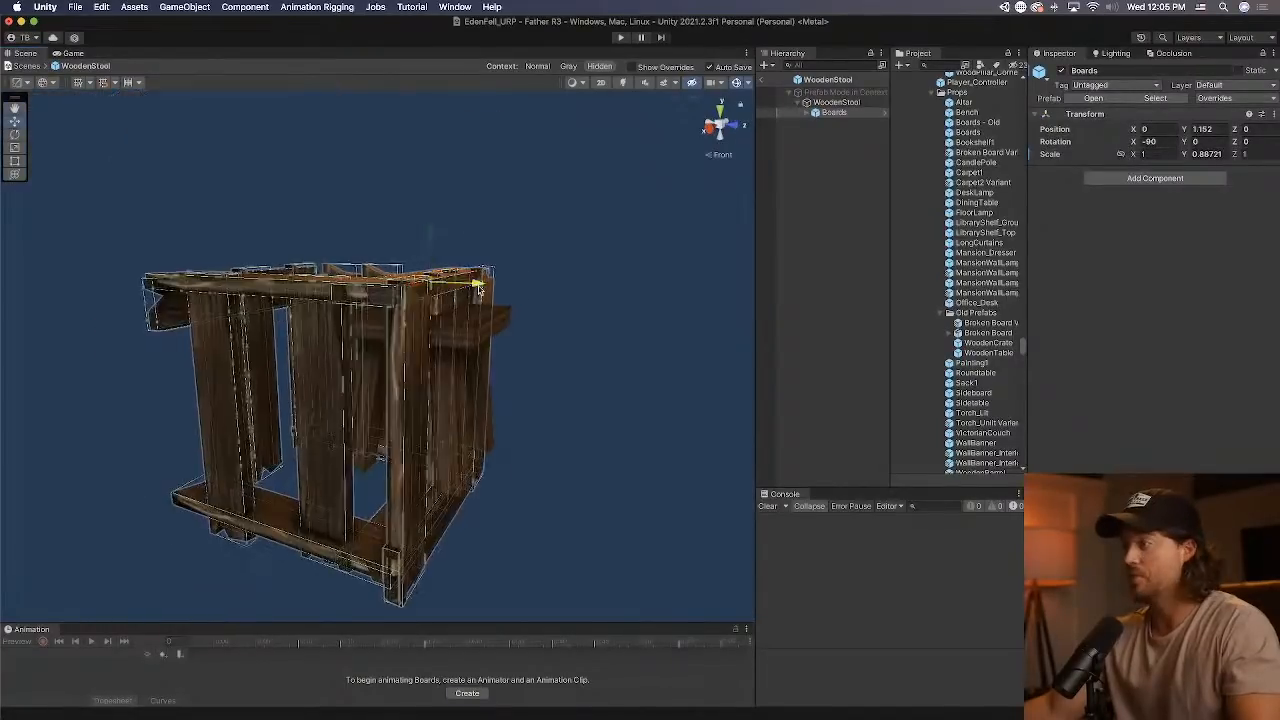
{"action": "left_click_drag", "start_coordinate": [476, 284], "coordinate": [554, 289]}
{"action": "right_click_drag", "start_coordinate": [535, 300], "coordinate": [231, 330]}
{"action": "left_click_drag", "start_coordinate": [90, 321], "coordinate": [120, 320]}
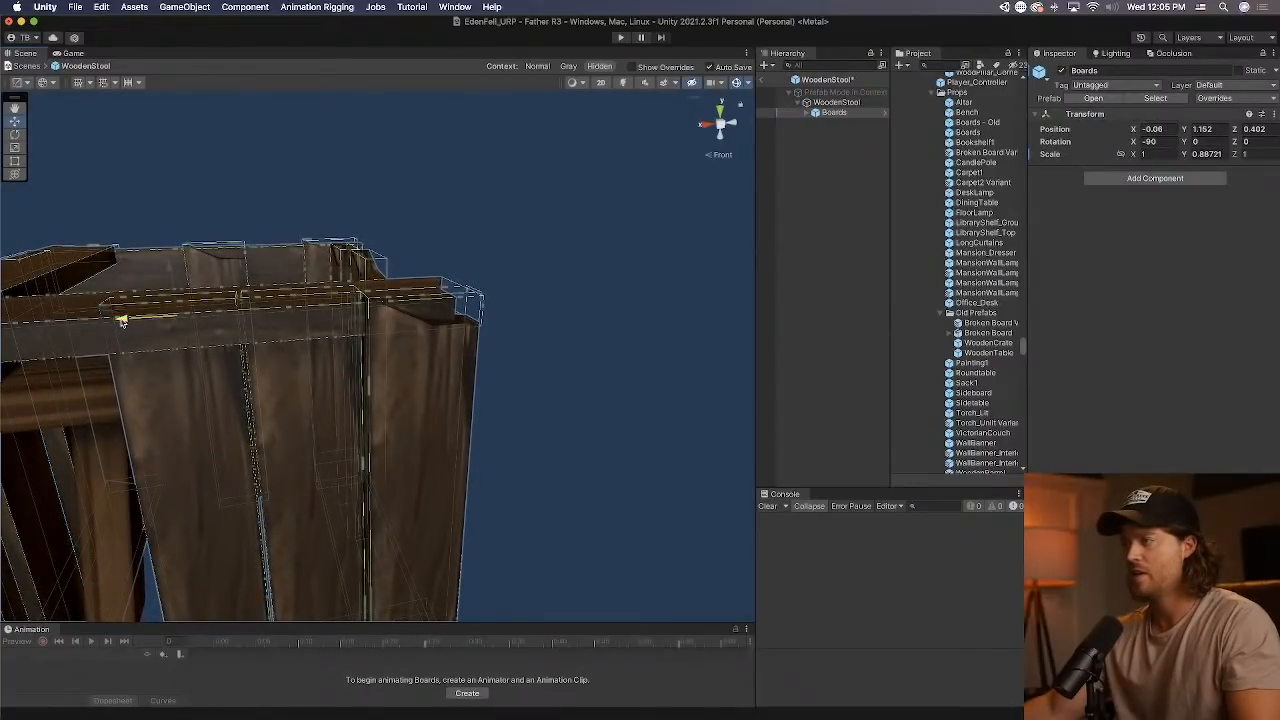
{"action": "left_click_drag", "start_coordinate": [120, 320], "coordinate": [124, 320]}
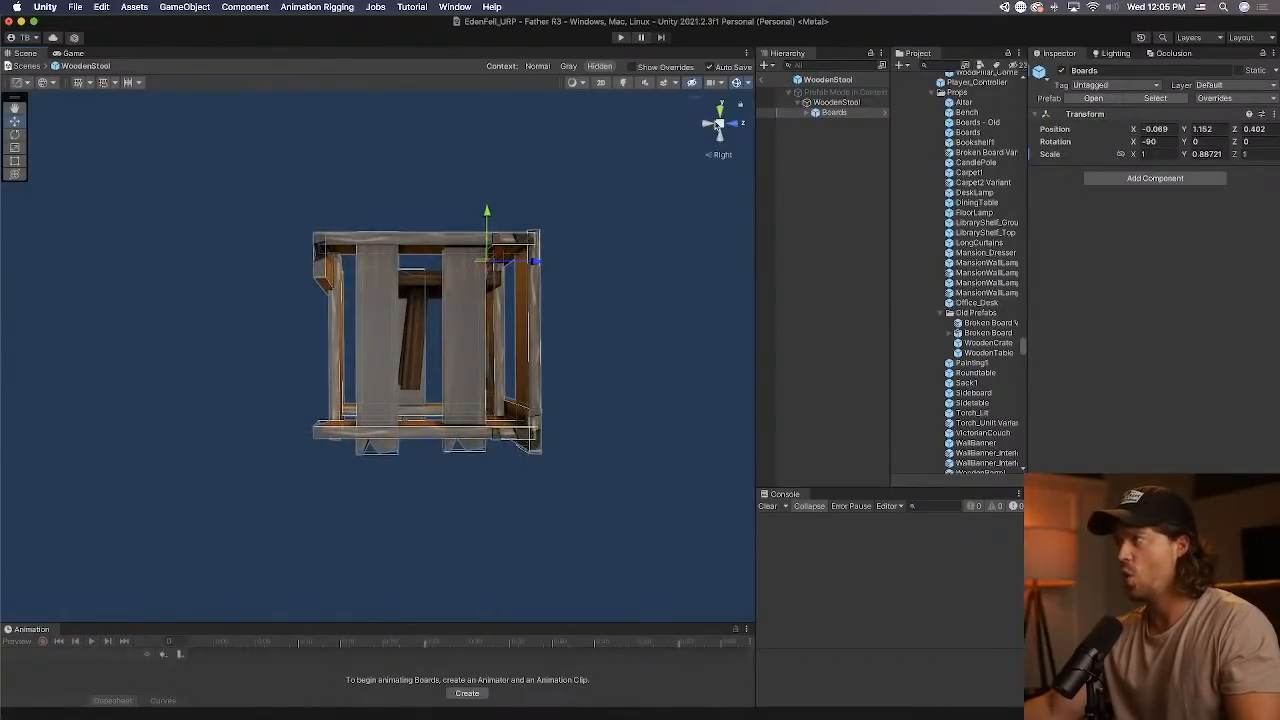
Expand the Boards group and move Broken Board (13) to about Y 0.906 and Z -0.207.
{"action": "left_click", "coordinate": [716, 124]}
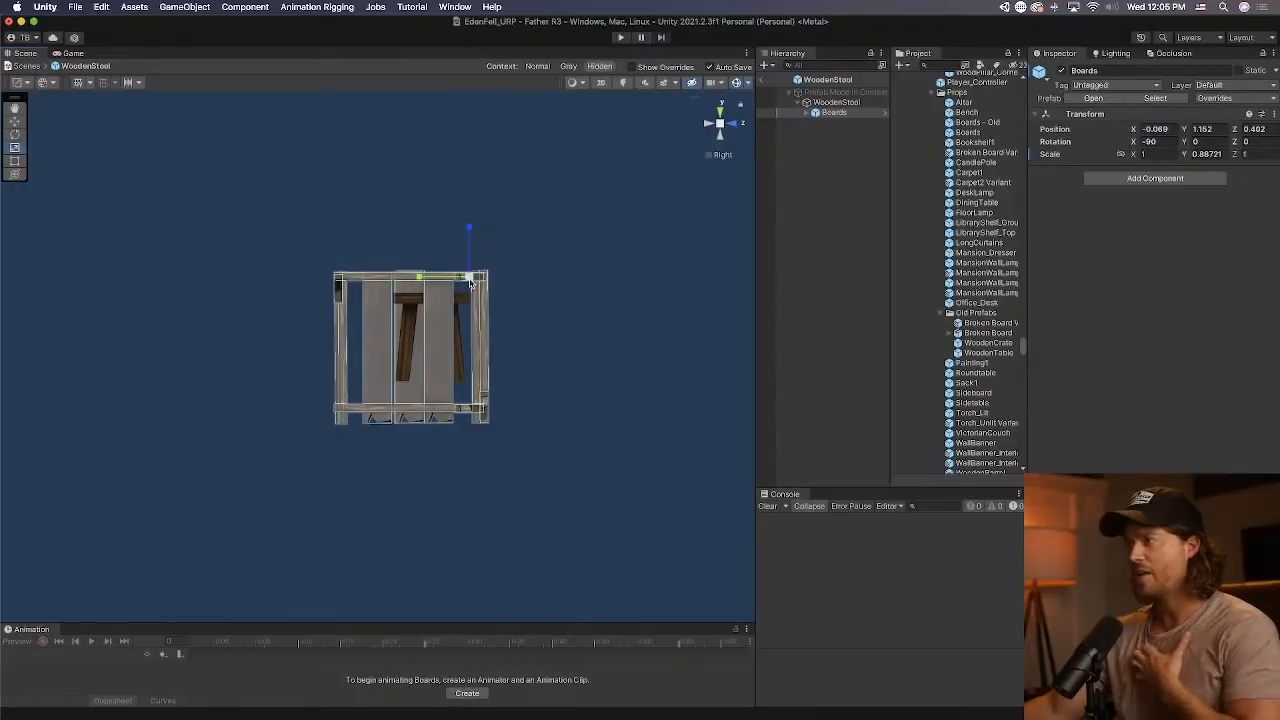
{"action": "left_click", "coordinate": [825, 115]}
{"action": "key", "text": "Right"}
{"action": "key", "text": "Down"}
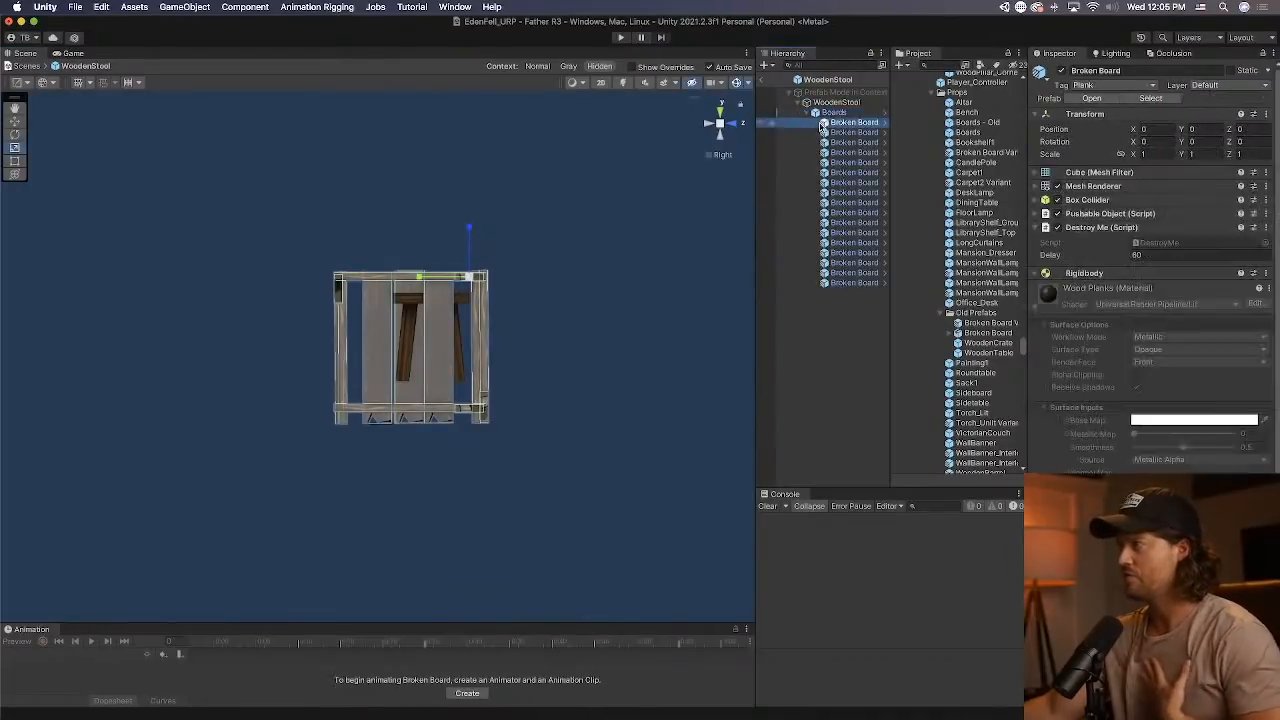
{"action": "left_click", "coordinate": [19, 121]}
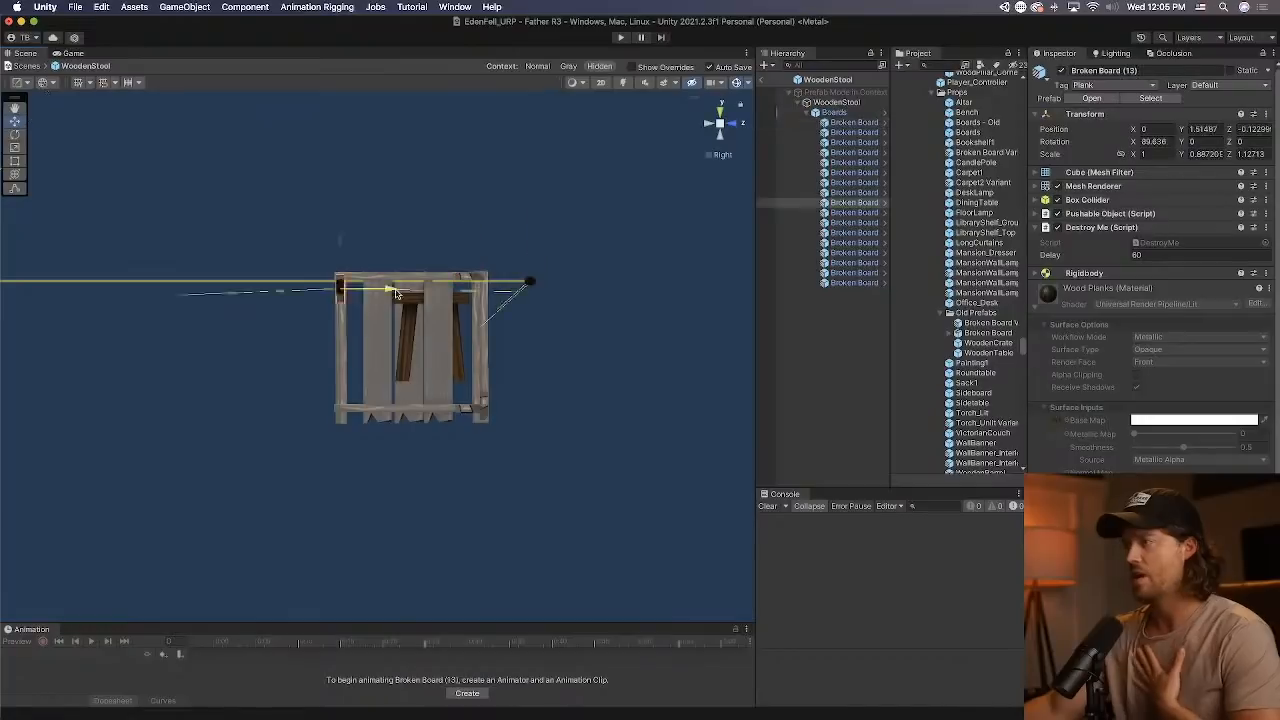
{"action": "left_click", "coordinate": [444, 292]}
{"action": "left_click_drag", "start_coordinate": [391, 241], "coordinate": [391, 249]}
{"action": "middle_click_drag", "start_coordinate": [527, 220], "coordinate": [508, 252]}
{"action": "left_click_drag", "start_coordinate": [507, 251], "coordinate": [455, 361], "text": "alt"}
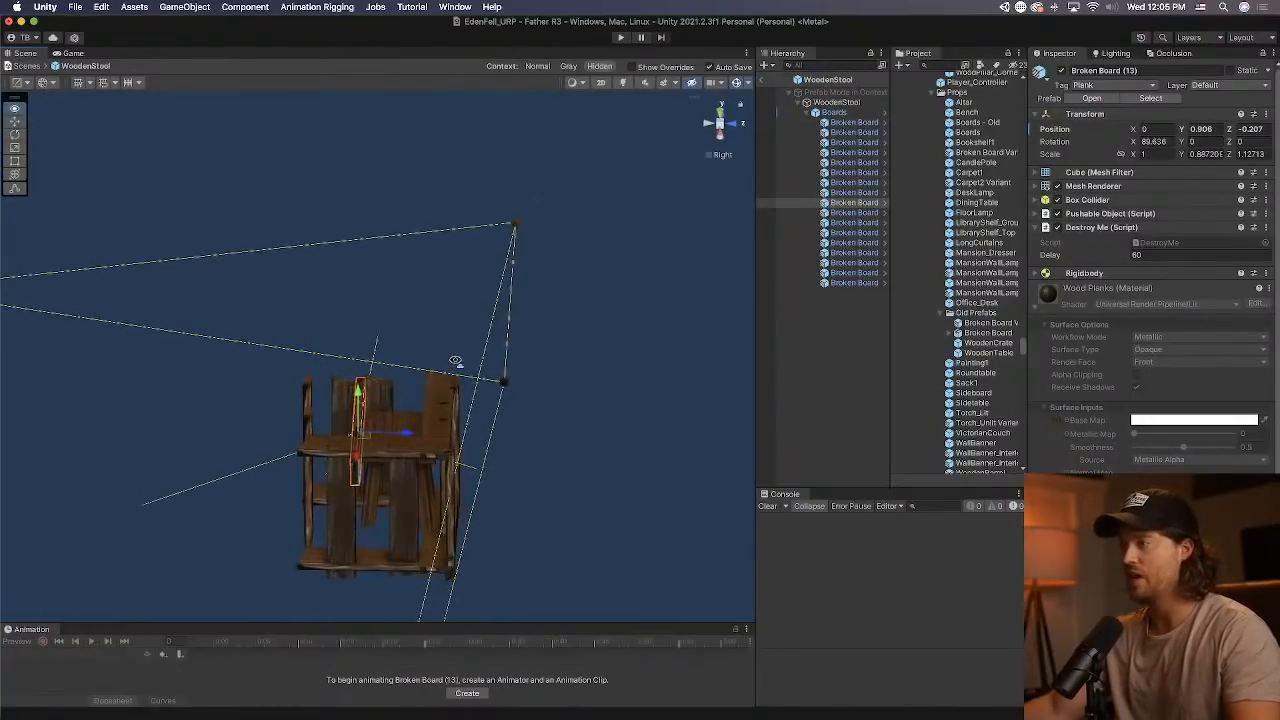
{"action": "left_click", "coordinate": [830, 297]}
{"action": "left_click", "coordinate": [840, 283]}
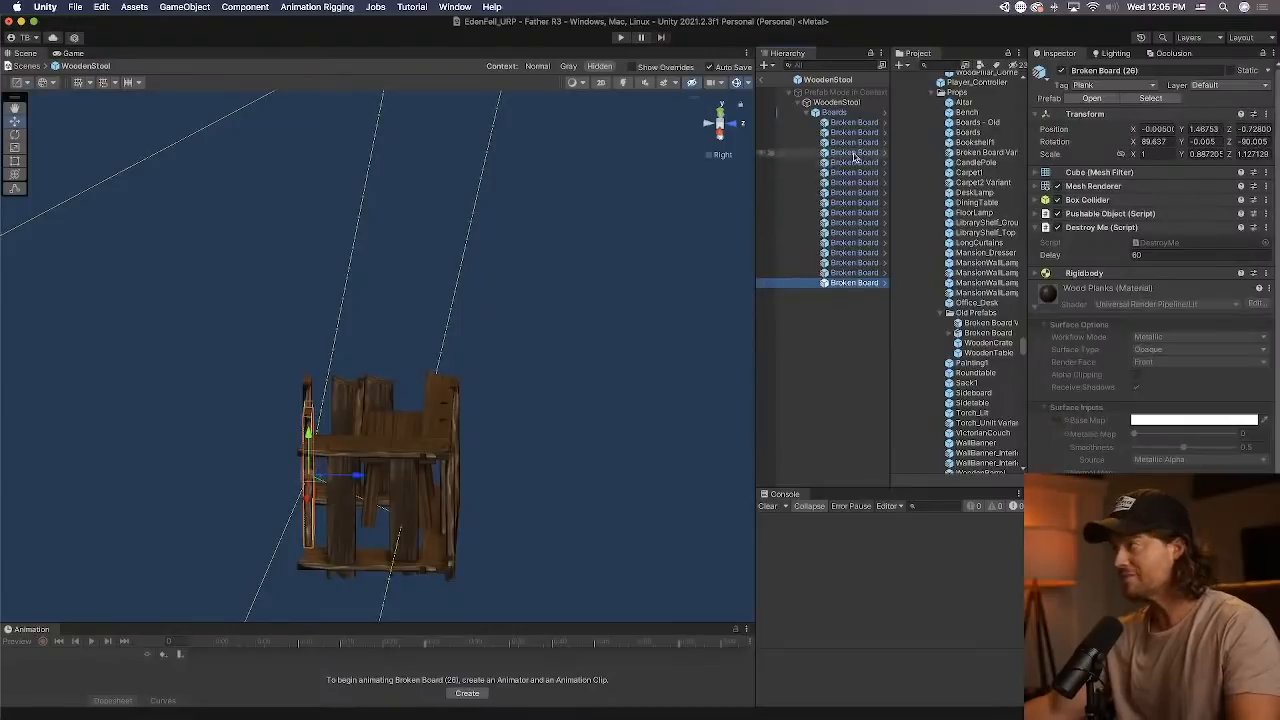
{"action": "left_click", "coordinate": [855, 155], "text": "shift"}
{"action": "left_click", "coordinate": [853, 114]}
{"action": "left_click", "coordinate": [854, 143]}
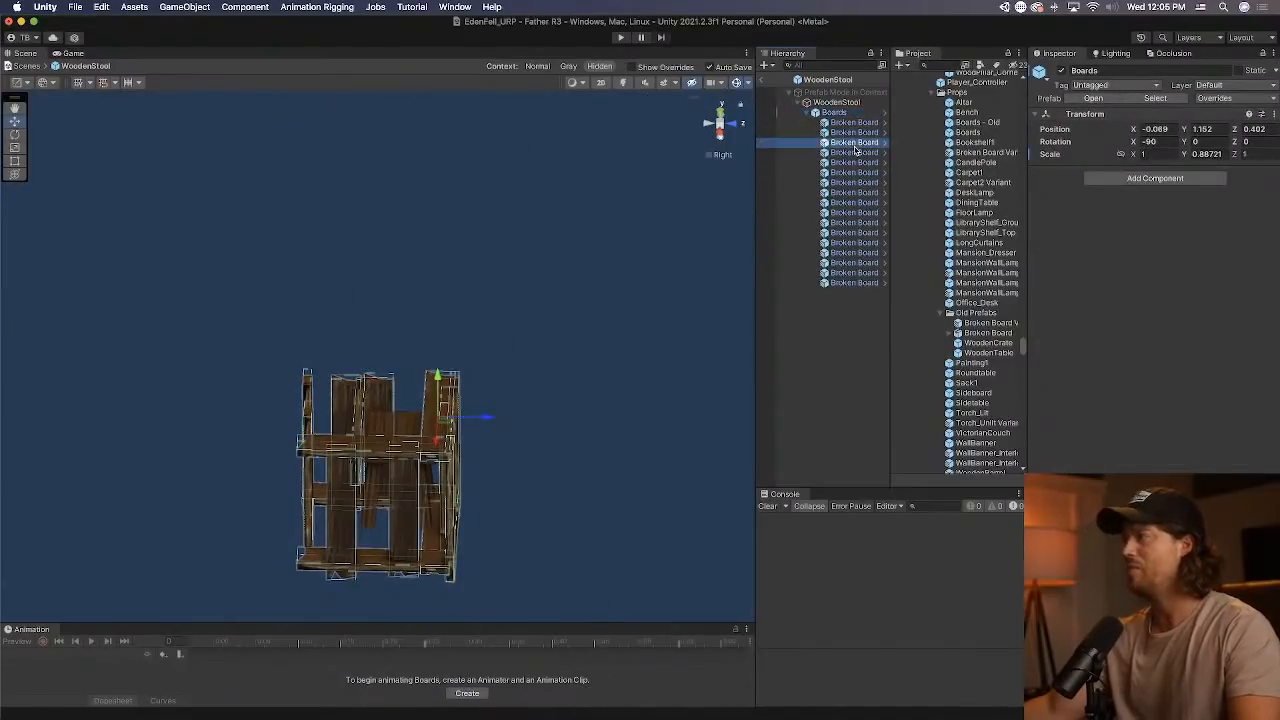
{"action": "left_click", "coordinate": [854, 153]}
{"action": "left_click", "coordinate": [851, 163]}
{"action": "left_click", "coordinate": [856, 284], "text": "shift"}
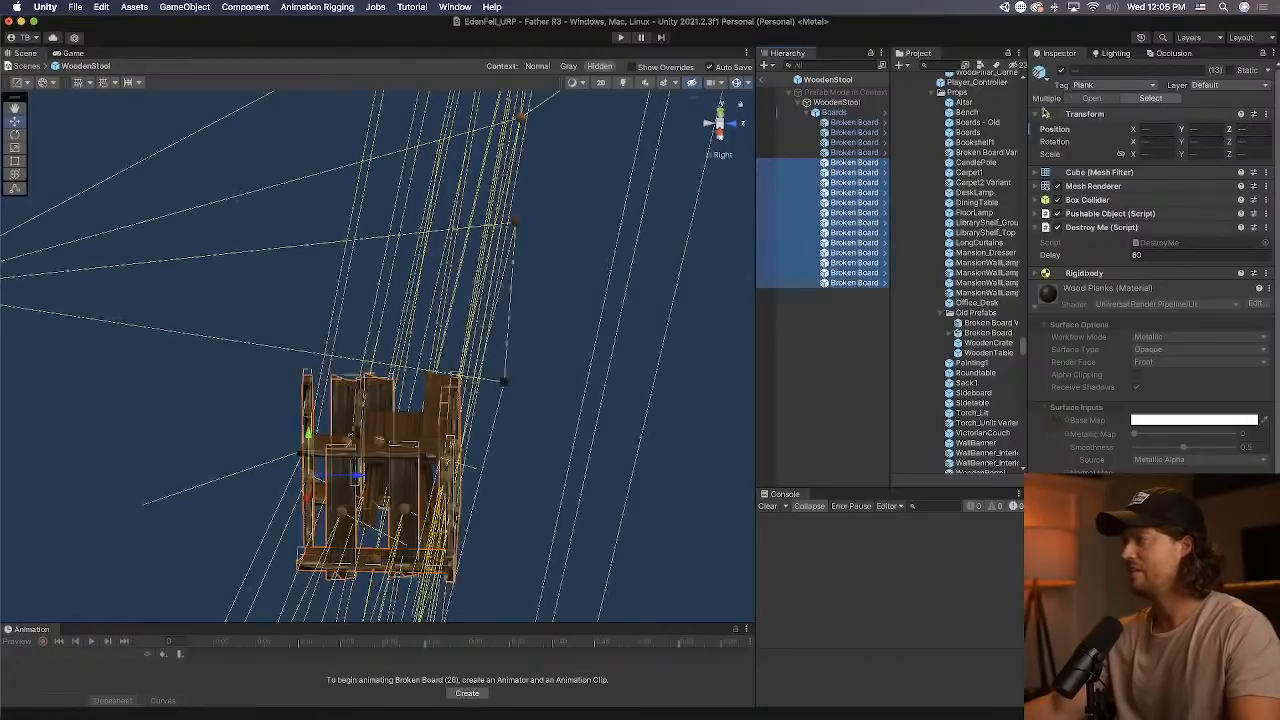
{"action": "left_click", "coordinate": [882, 182]}
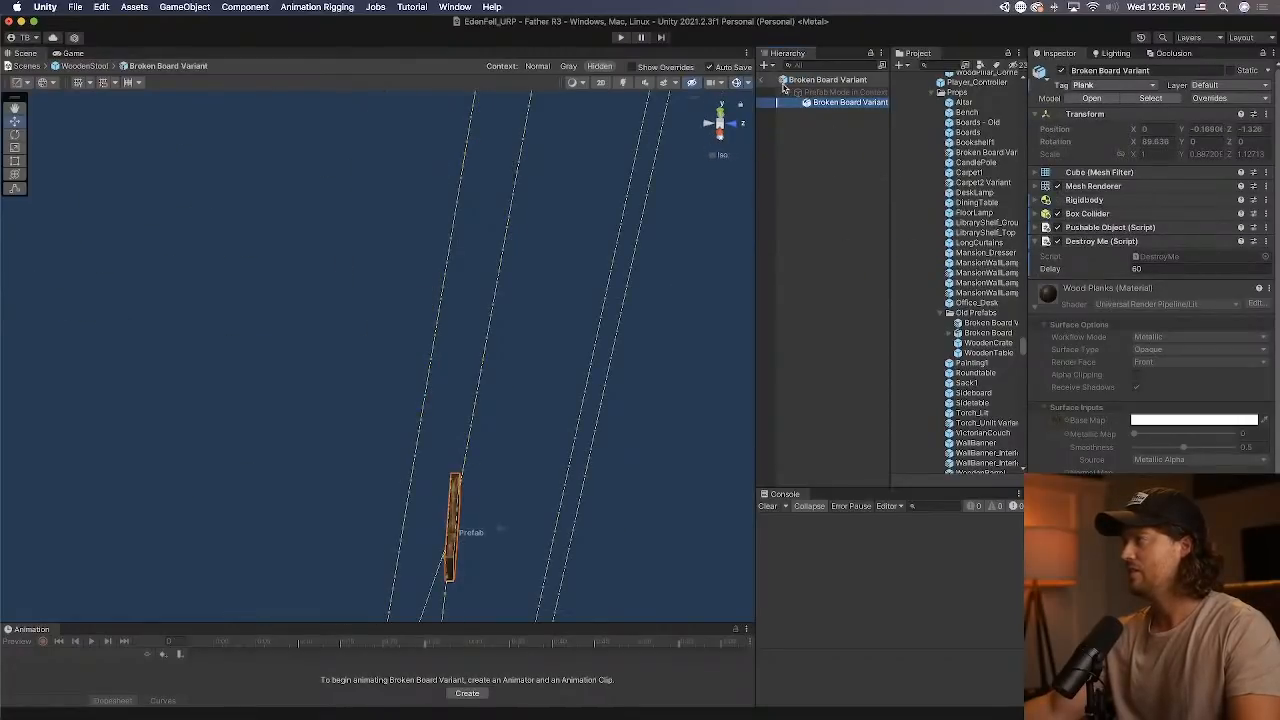
{"action": "left_click", "coordinate": [761, 80]}
{"action": "right_click", "coordinate": [825, 171]}
{"action": "left_click", "coordinate": [800, 257]}
Try to delete the last 13 Broken Board pieces, and deactivate them instead, keeping only the first four active.
{"action": "left_click", "coordinate": [836, 281]}
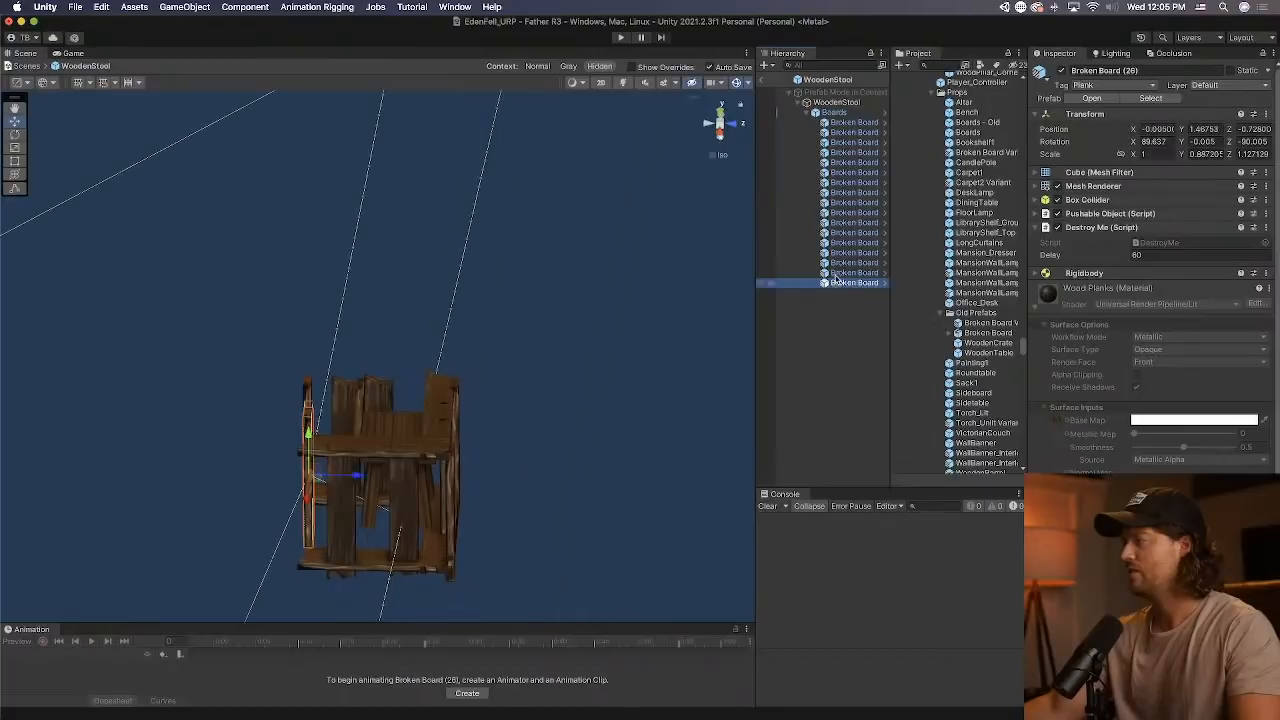
{"action": "left_click", "coordinate": [852, 162], "text": "shift"}
{"action": "right_click", "coordinate": [852, 163]}
{"action": "left_click", "coordinate": [884, 254]}
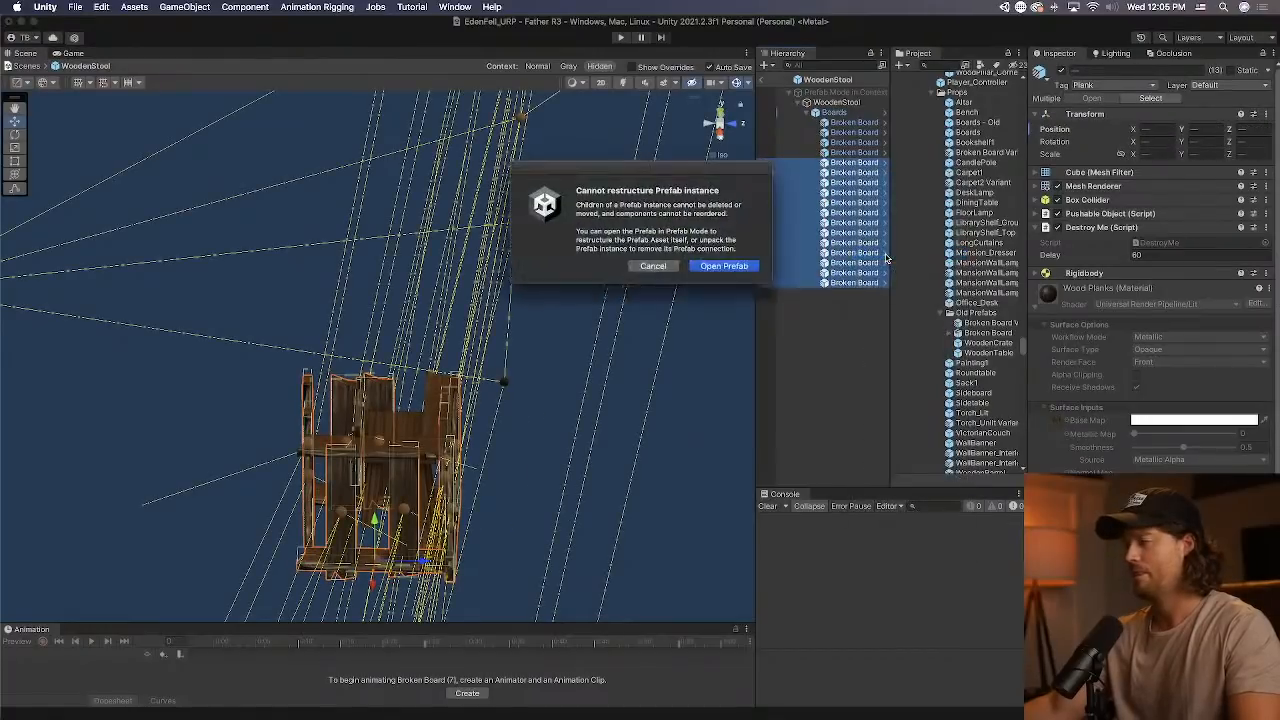
{"action": "left_click", "coordinate": [701, 268]}
{"action": "key", "text": "super+BackSpace"}
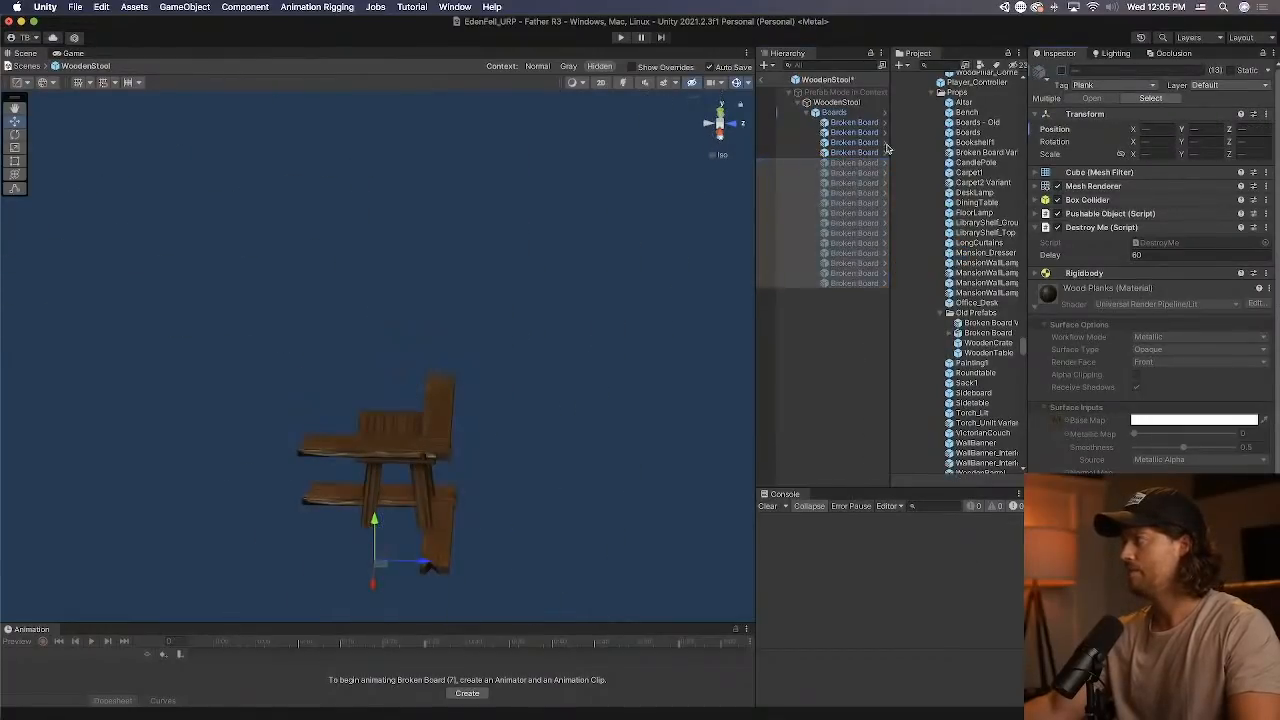
Raise Broken Board (6) to about Z -0.998 and scale the four active boards down uniformly by a factor of about 0.735.
{"action": "left_click", "coordinate": [721, 125]}
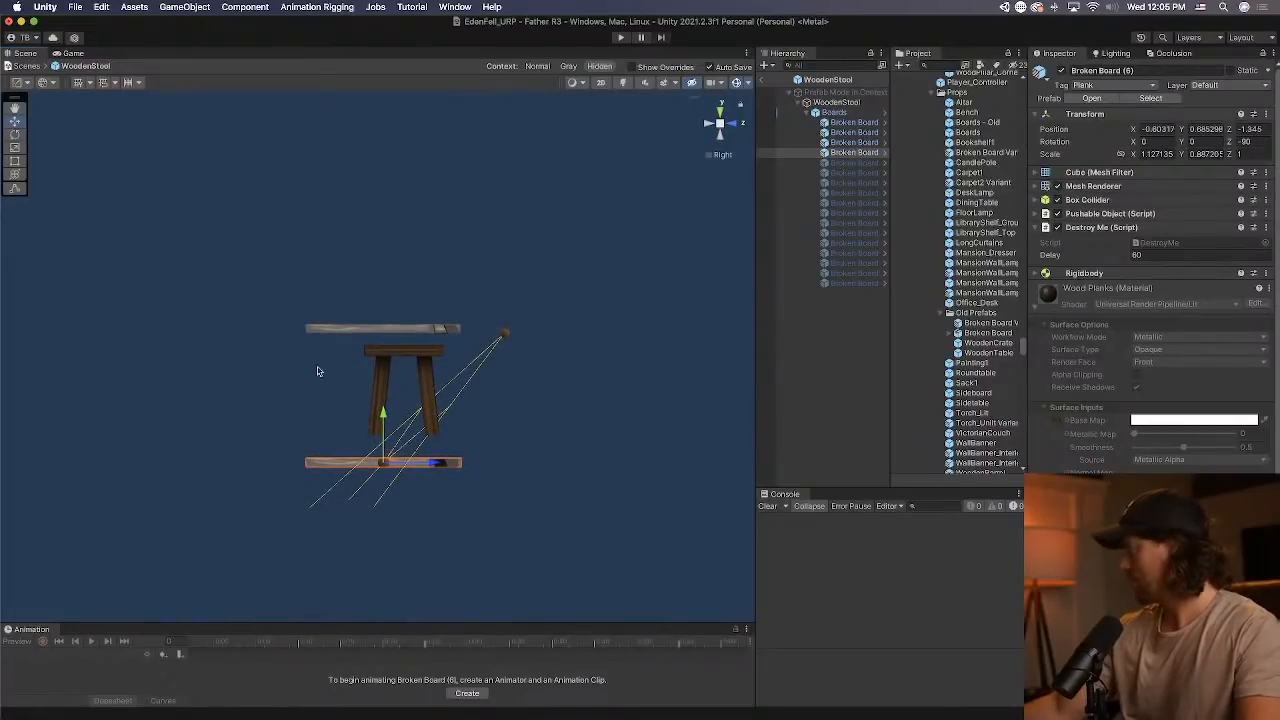
{"action": "left_click_drag", "start_coordinate": [383, 418], "coordinate": [428, 404]}
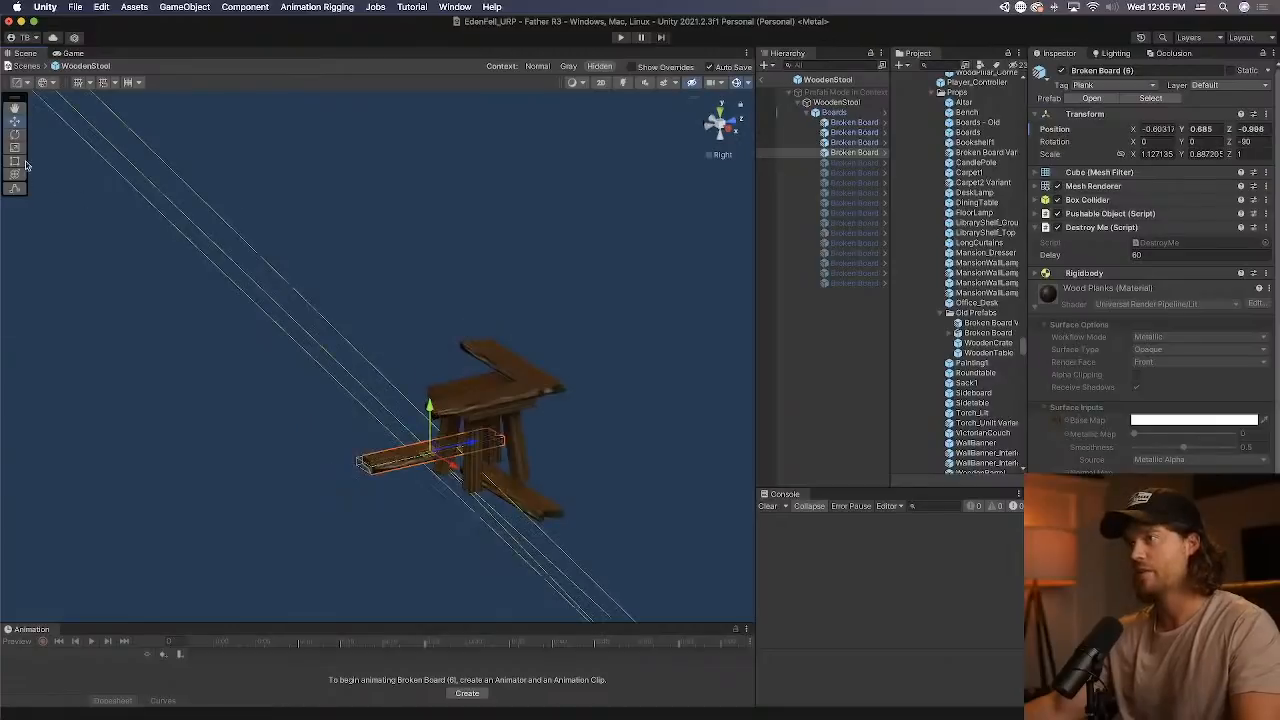
{"action": "left_click", "coordinate": [842, 124], "text": "shift"}
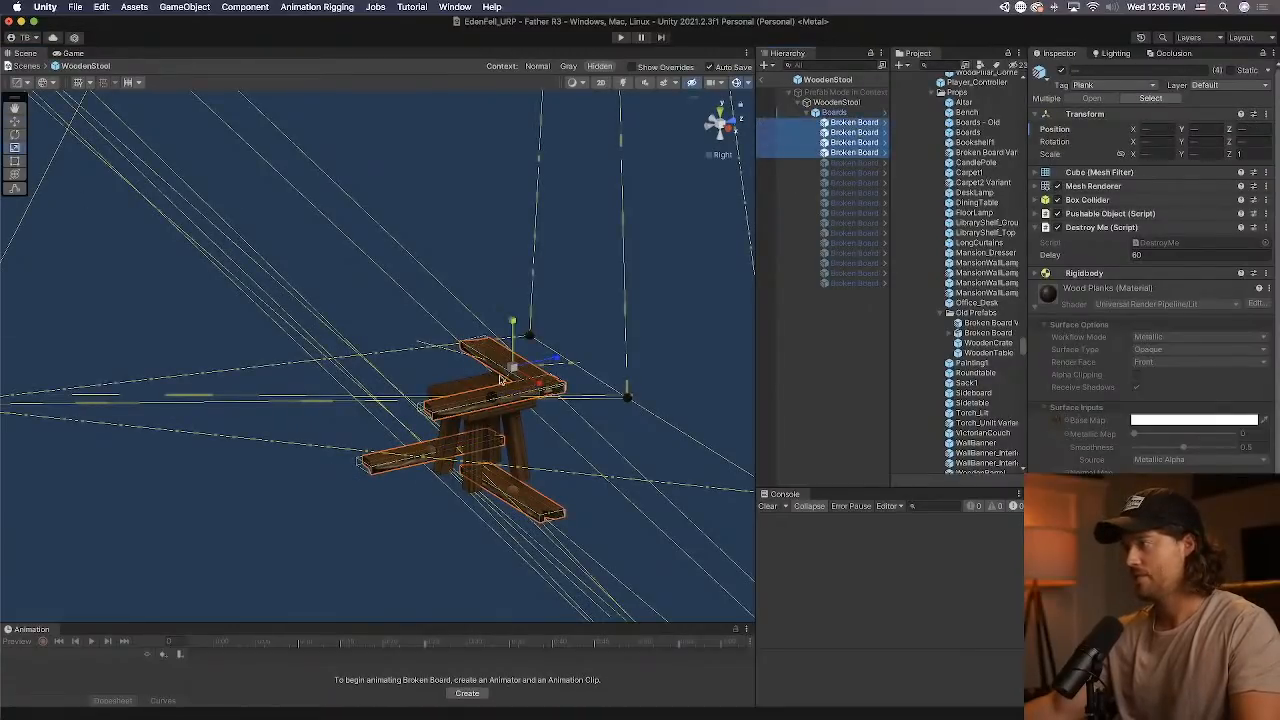
{"action": "left_click_drag", "start_coordinate": [501, 378], "coordinate": [505, 383]}
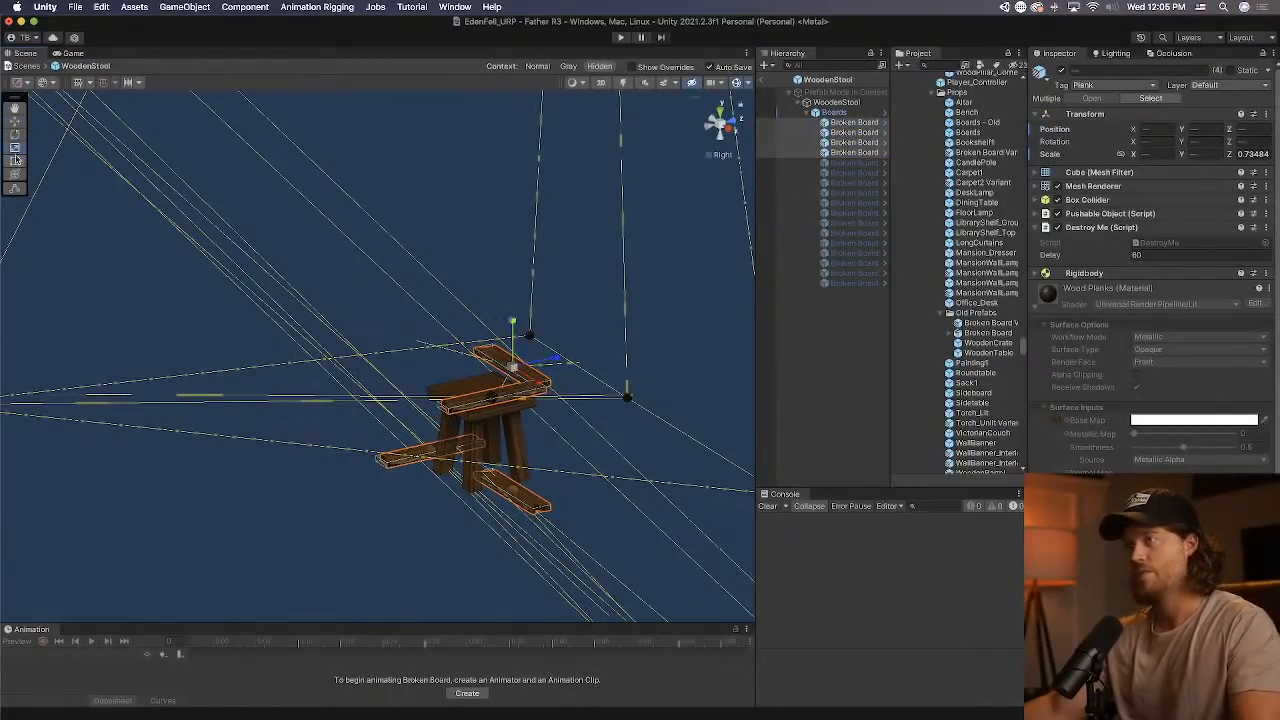
Move the first Broken Board over the stool's seat to about X 0.122 and Y 0.171.
{"action": "left_click", "coordinate": [709, 127]}
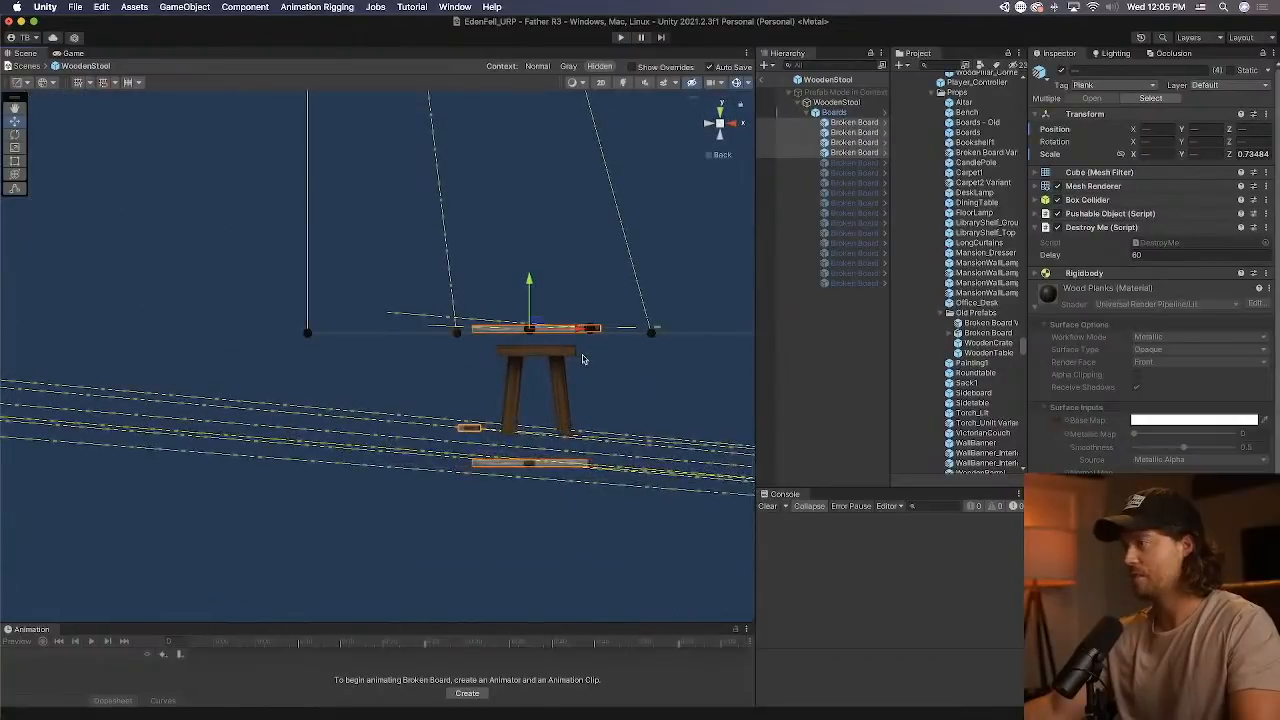
{"action": "left_click_drag", "start_coordinate": [579, 312], "coordinate": [600, 430], "text": "alt"}
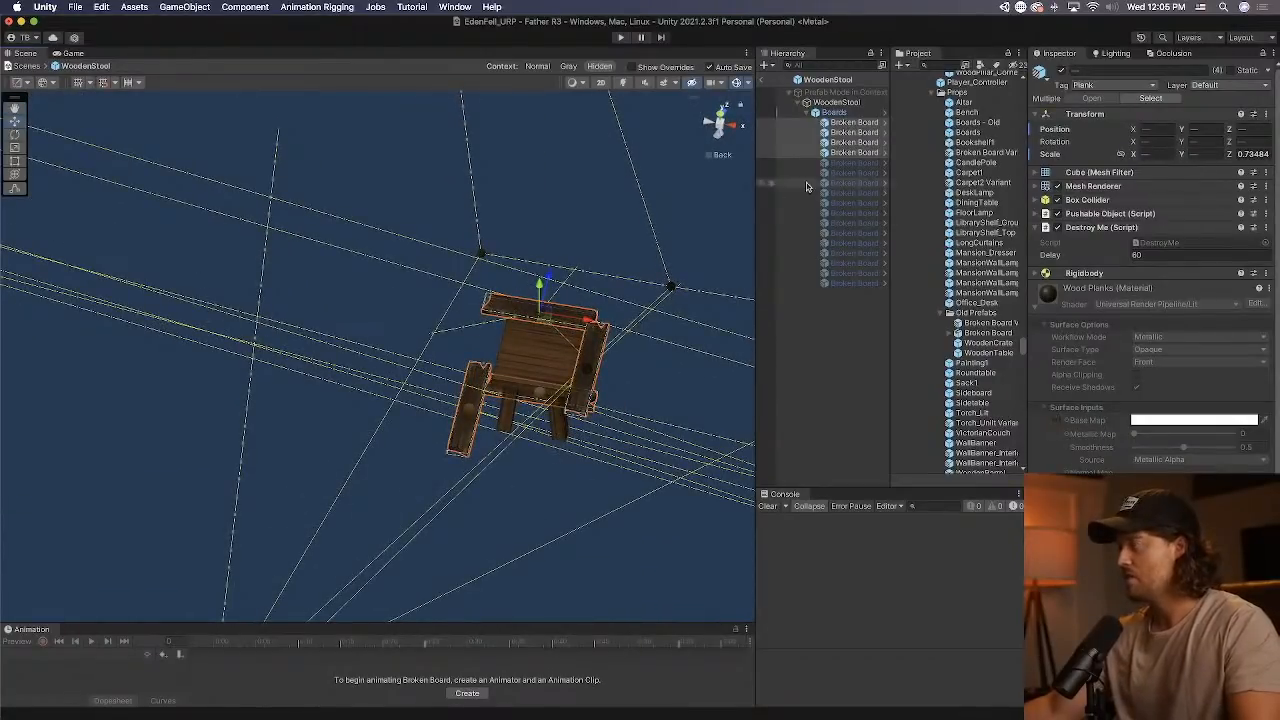
{"action": "left_click", "coordinate": [845, 131]}
{"action": "left_click", "coordinate": [845, 122]}
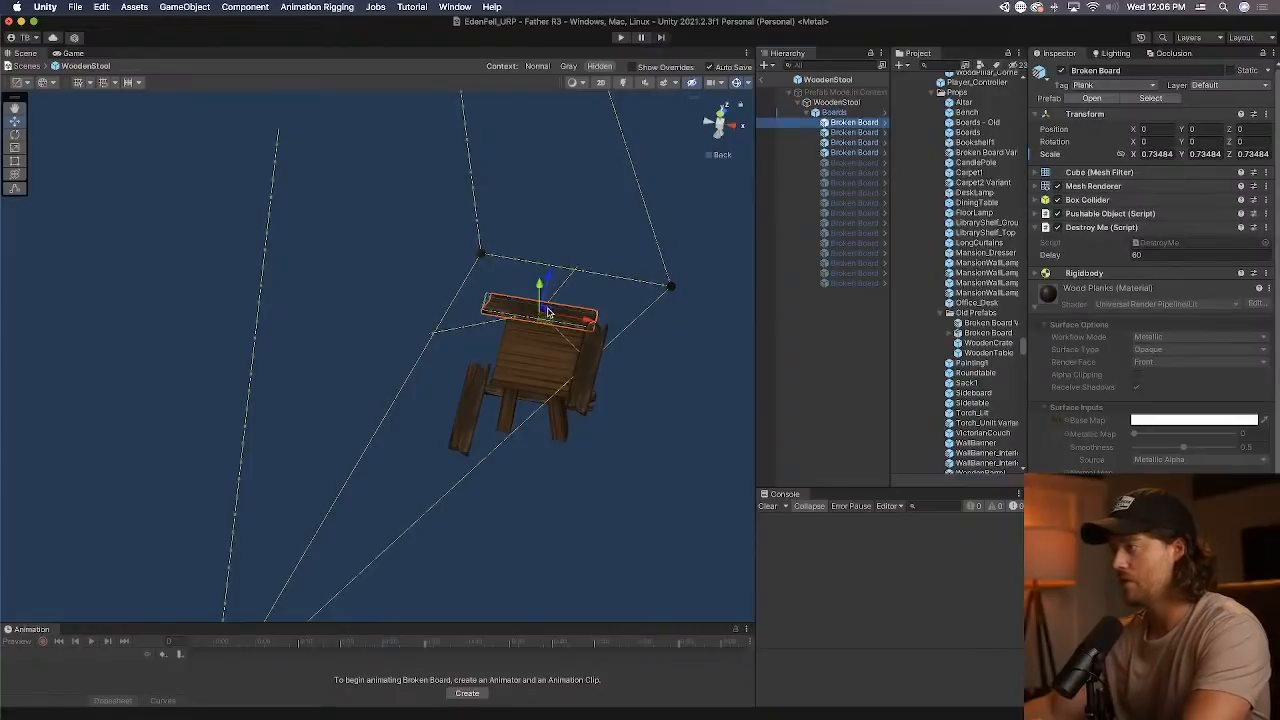
{"action": "mouse_move", "coordinate": [556, 280]}
{"action": "left_mouse_down"}
{"action": "mouse_move", "coordinate": [531, 286]}
{"action": "mouse_move", "coordinate": [553, 291]}
{"action": "left_mouse_up"}
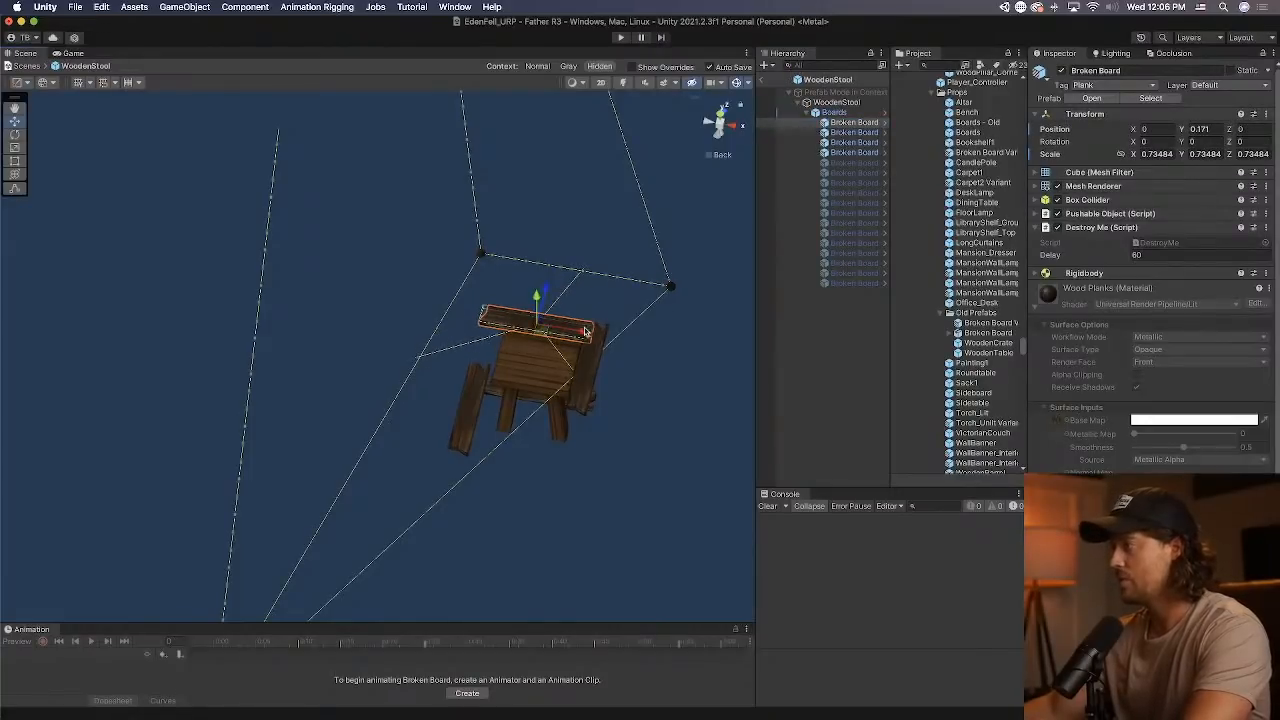
{"action": "left_click_drag", "start_coordinate": [586, 331], "coordinate": [598, 333]}
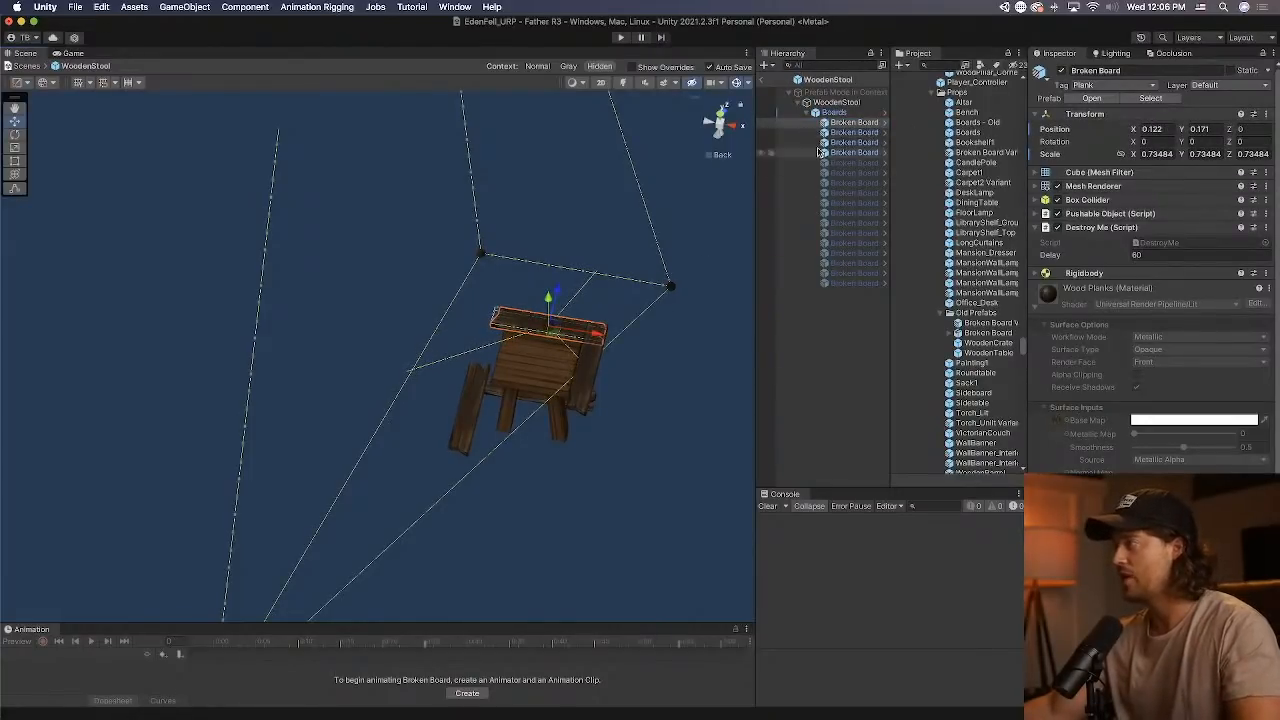
Slide Broken Board (3) to about X 0.148, set its Z rotation to 0, and place it beside the first board on the seat.
{"action": "left_click", "coordinate": [846, 133]}
{"action": "scroll", "coordinate": [637, 307], "scroll_direction": "up", "scroll_amount": 2}
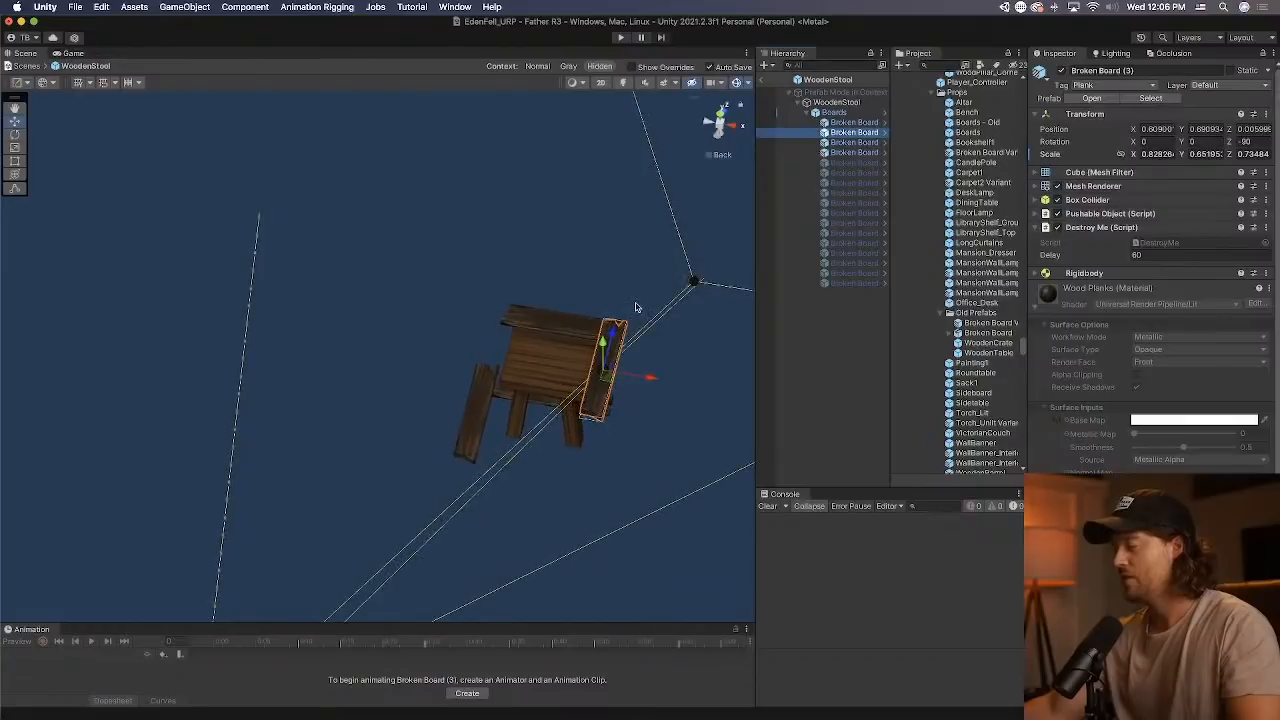
{"action": "left_click_drag", "start_coordinate": [663, 372], "coordinate": [651, 371]}
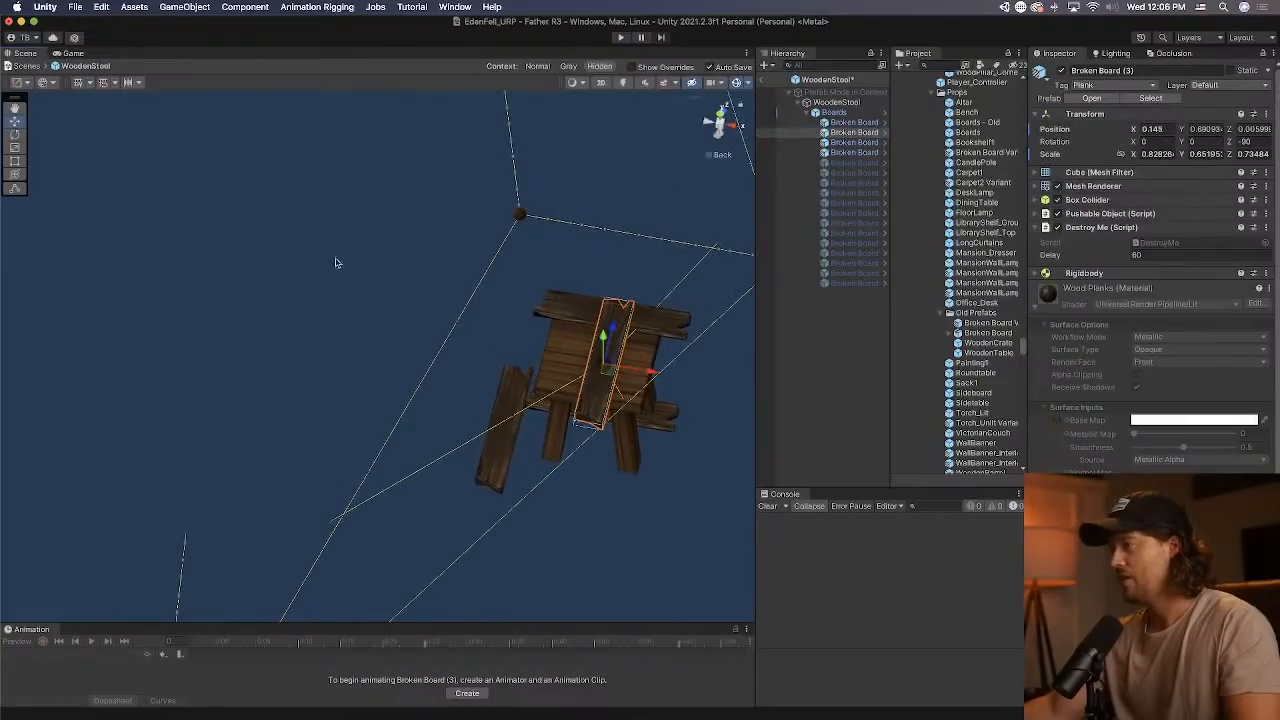
{"action": "left_click", "coordinate": [16, 134]}
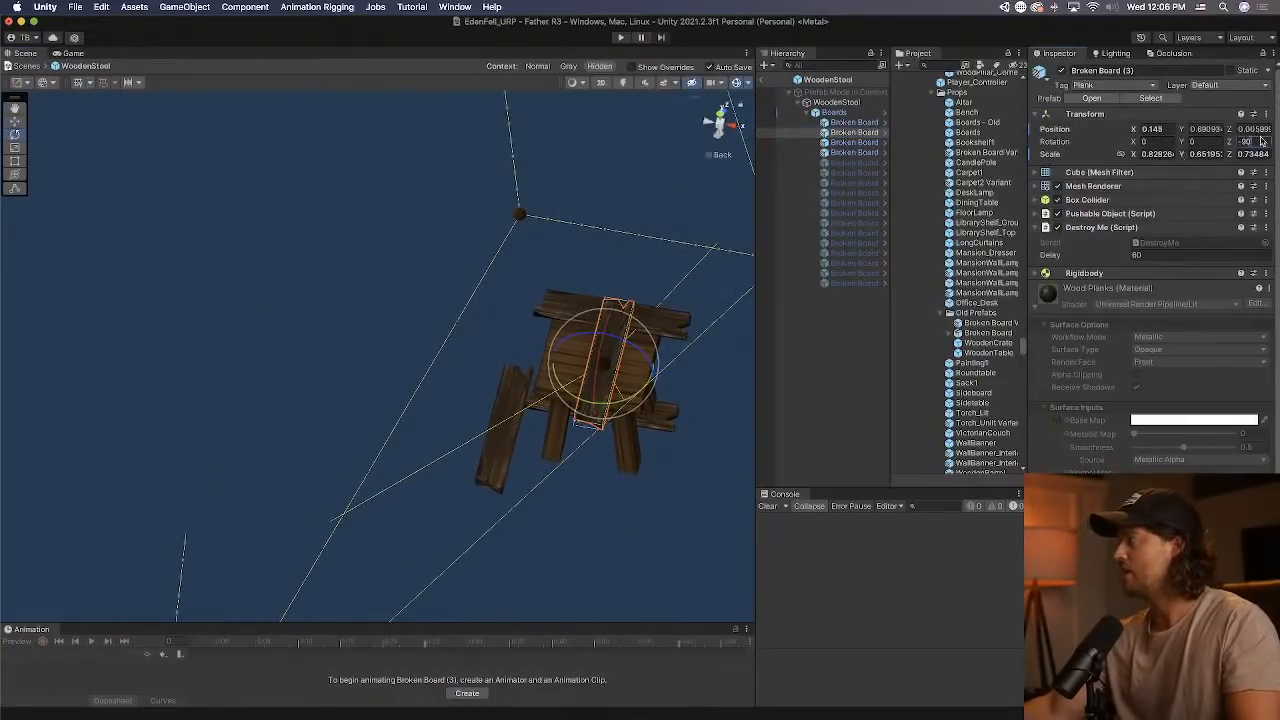
{"action": "type", "text": "0"}
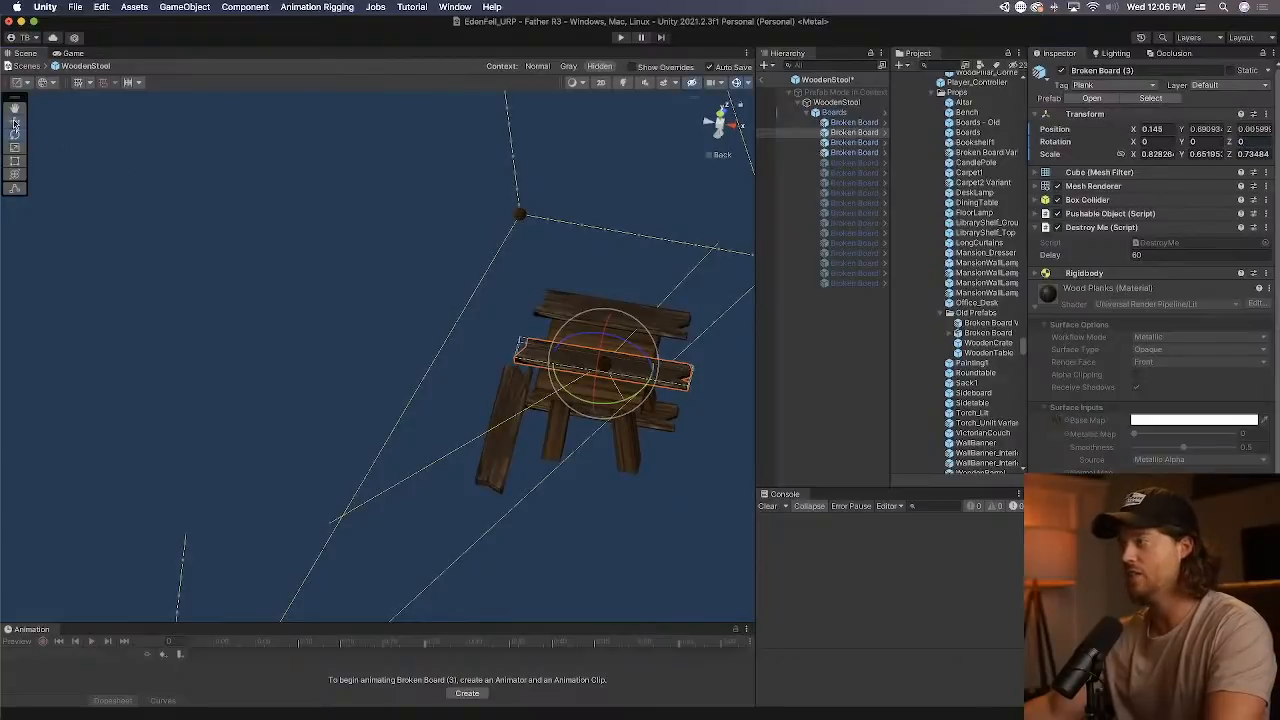
{"action": "left_click", "coordinate": [15, 122]}
{"action": "middle_click_drag", "start_coordinate": [646, 359], "coordinate": [506, 400]}
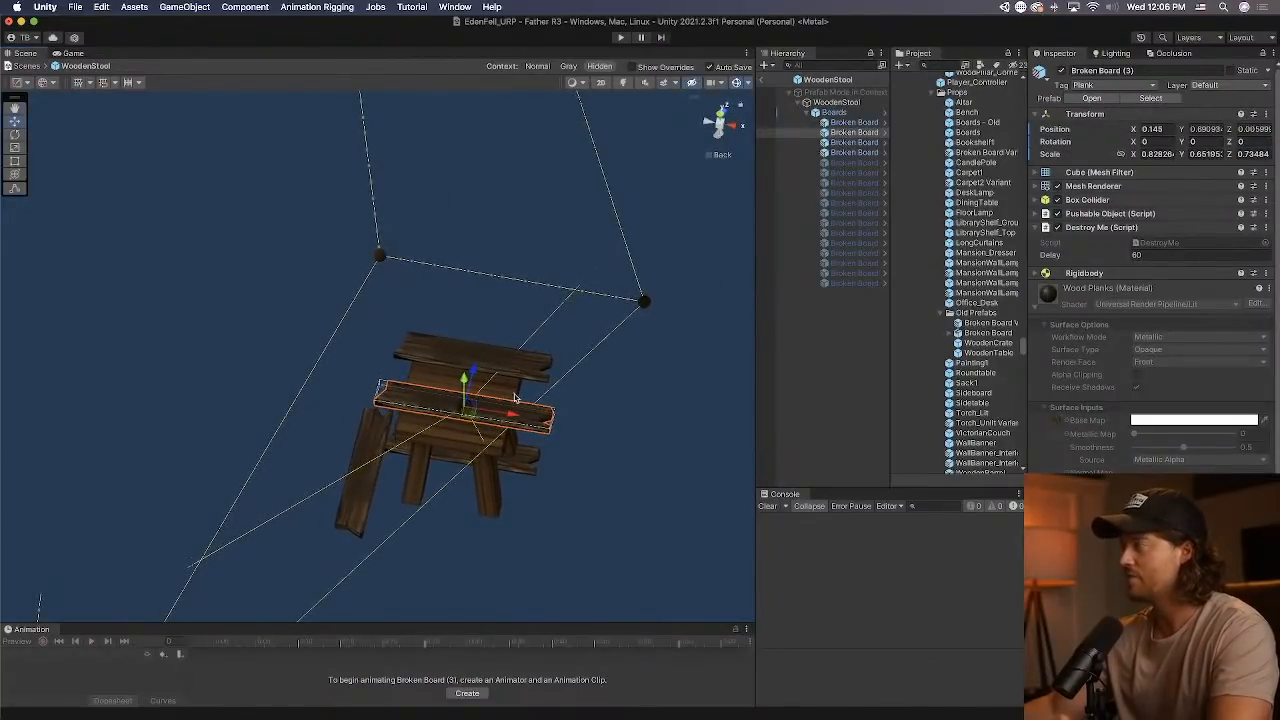
{"action": "left_click_drag", "start_coordinate": [465, 385], "coordinate": [482, 360]}
Rotate Broken Board (4) to about 73.9 on Y and raise it to about Z -0.803 as a stool leg.
{"action": "left_click", "coordinate": [866, 143]}
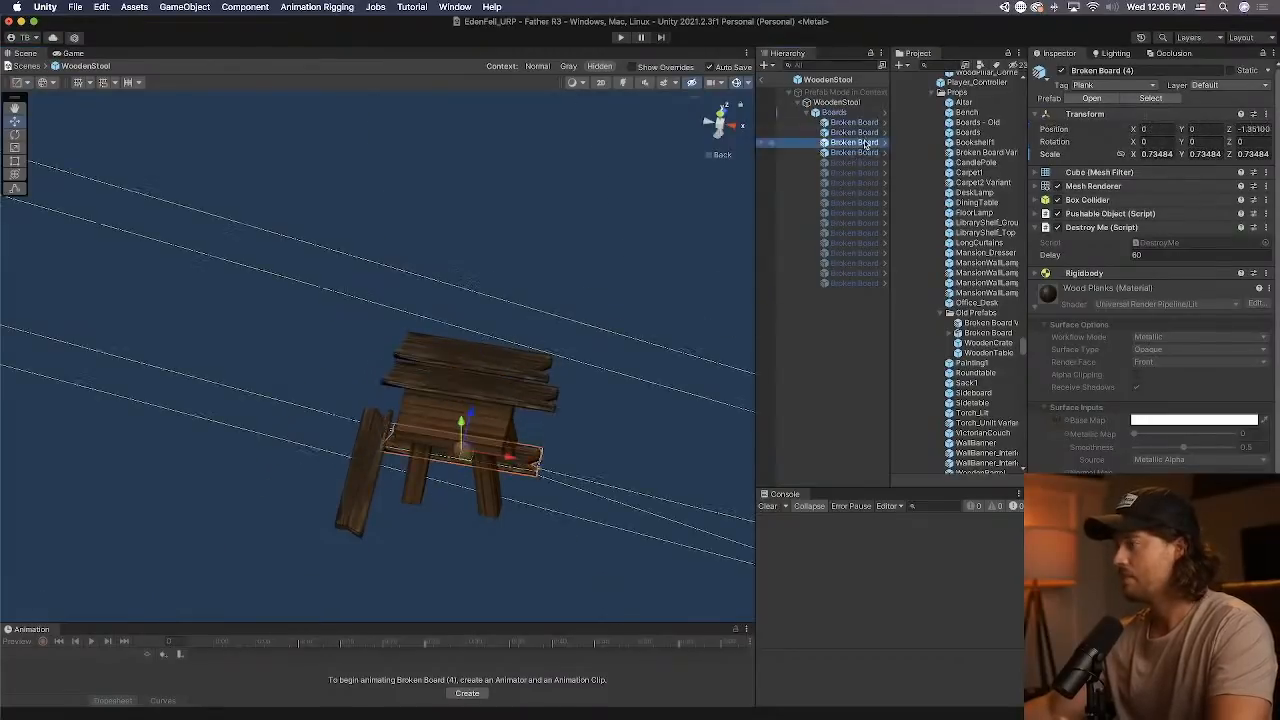
{"action": "left_click_drag", "start_coordinate": [527, 438], "coordinate": [433, 377], "text": "alt"}
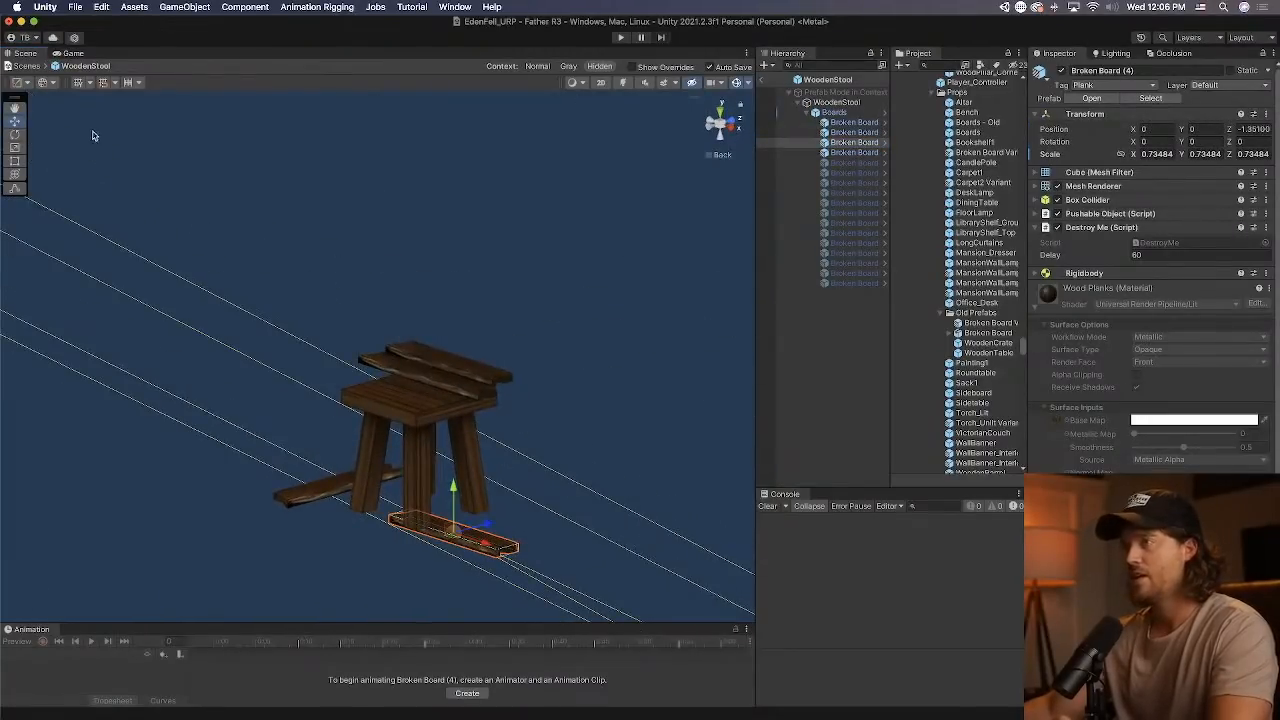
{"action": "left_click", "coordinate": [14, 135]}
{"action": "left_click_drag", "start_coordinate": [462, 496], "coordinate": [505, 575]}
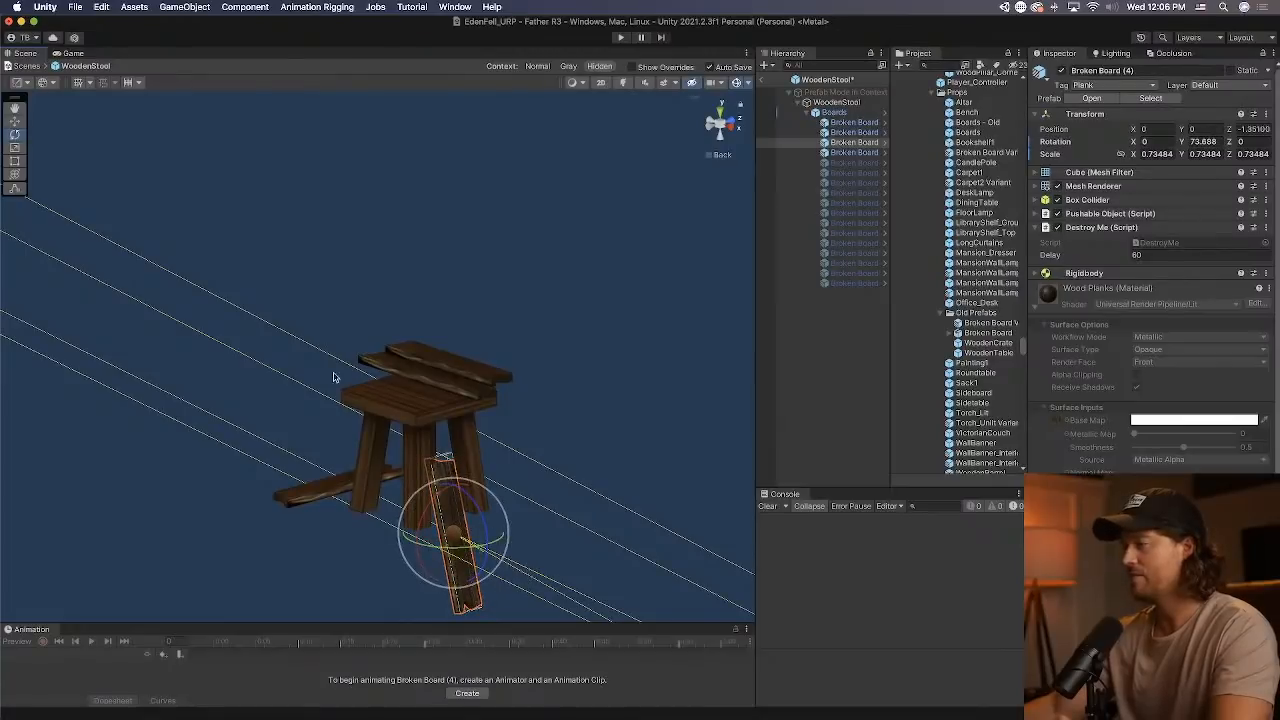
{"action": "key", "text": "w"}
{"action": "left_click_drag", "start_coordinate": [453, 490], "coordinate": [453, 410]}
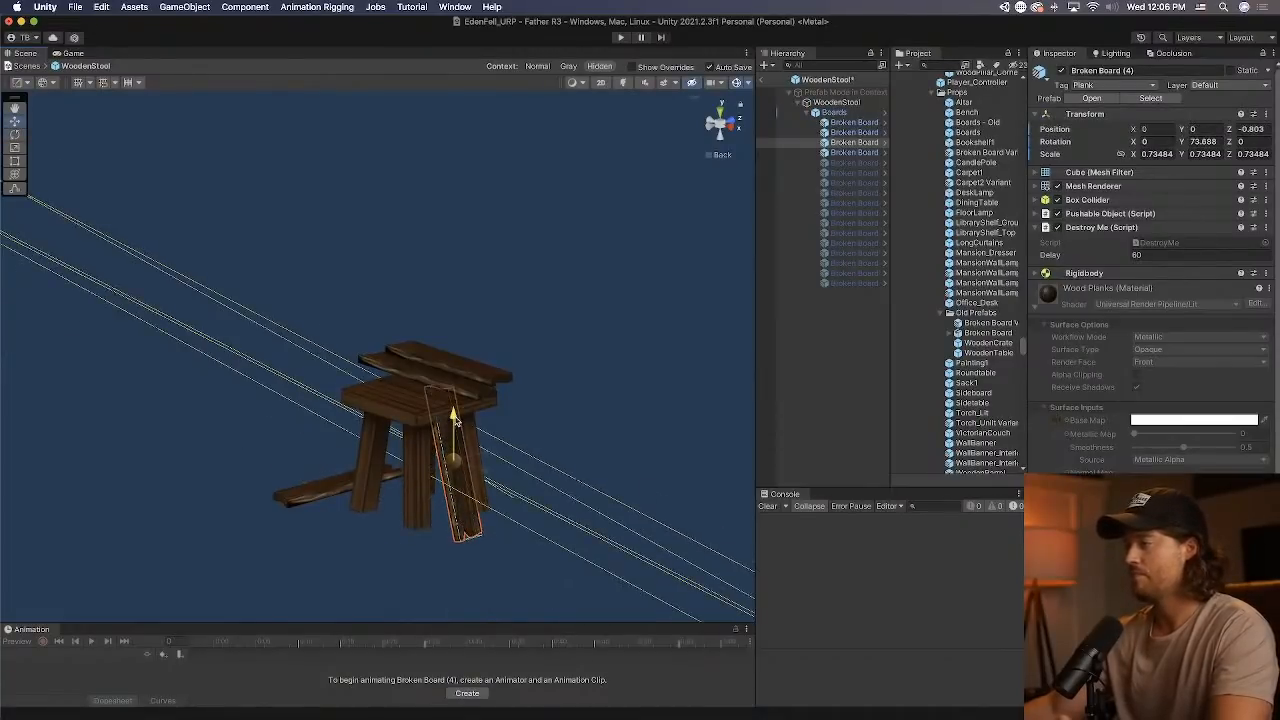
Tilt Broken Board (6) to an X rotation of about -57.5 to match a stool leg.
{"action": "left_click", "coordinate": [868, 152]}
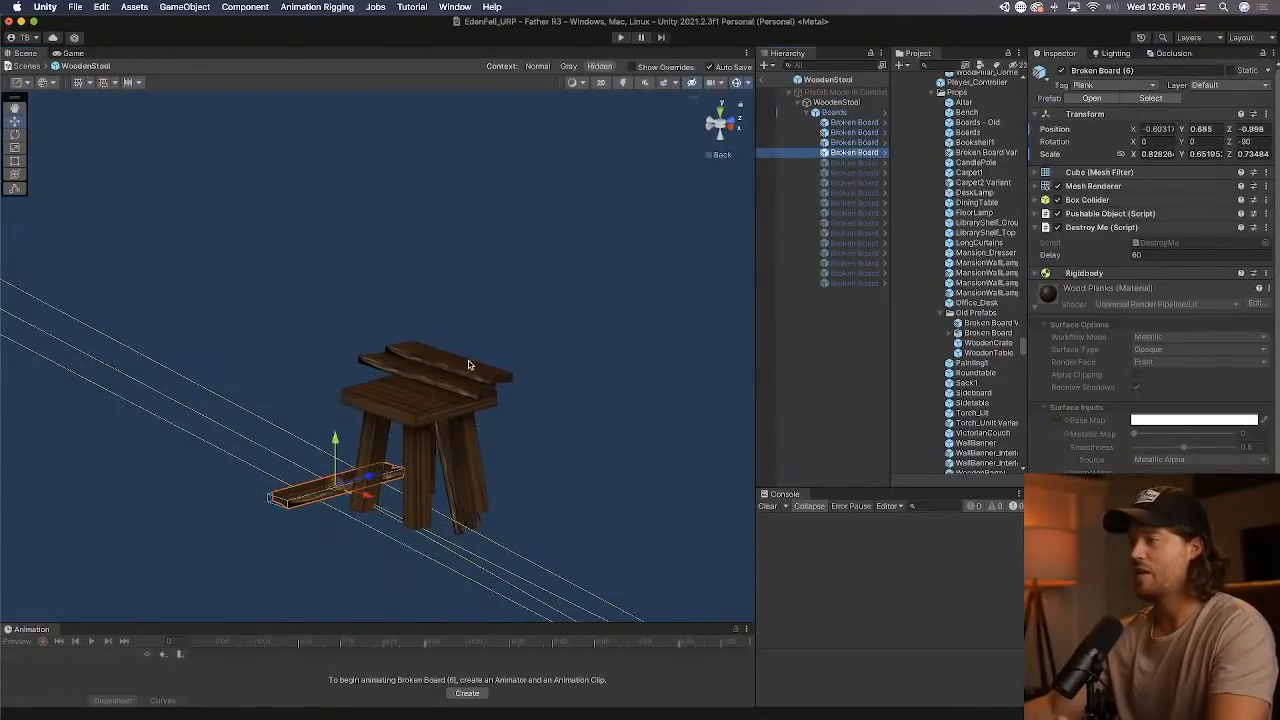
{"action": "key", "text": "e"}
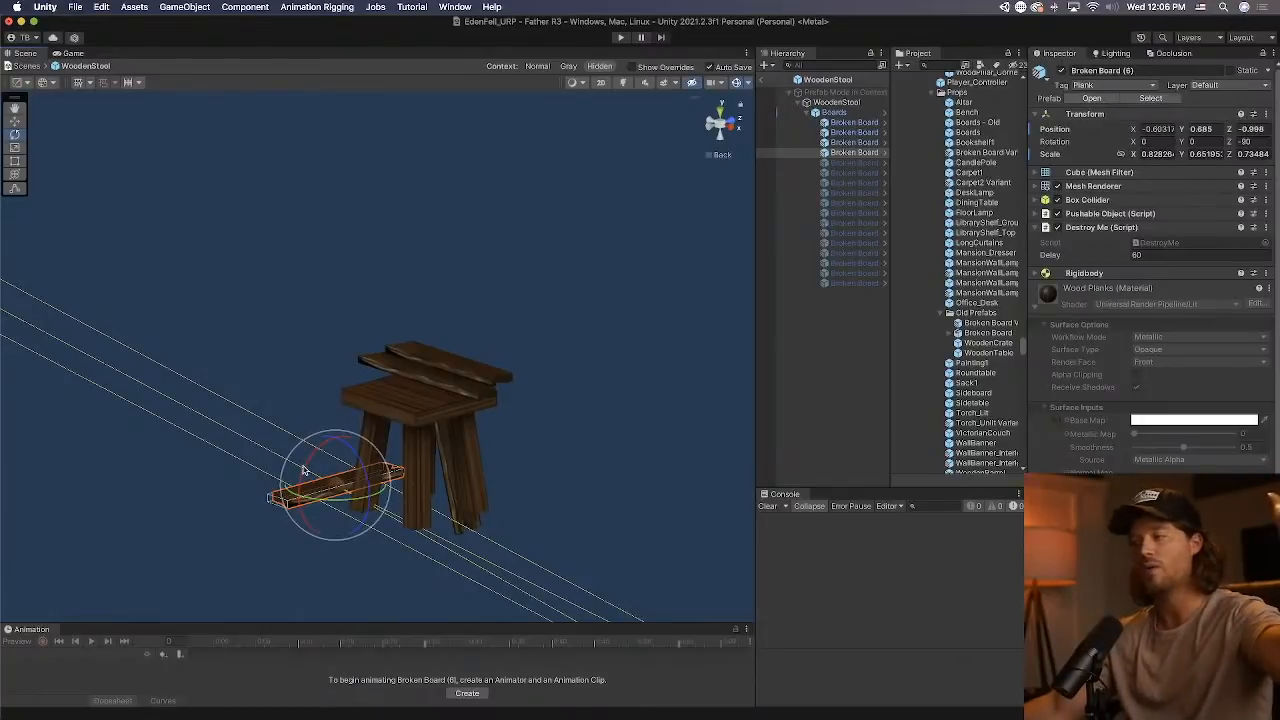
{"action": "left_click_drag", "start_coordinate": [294, 463], "coordinate": [277, 523]}
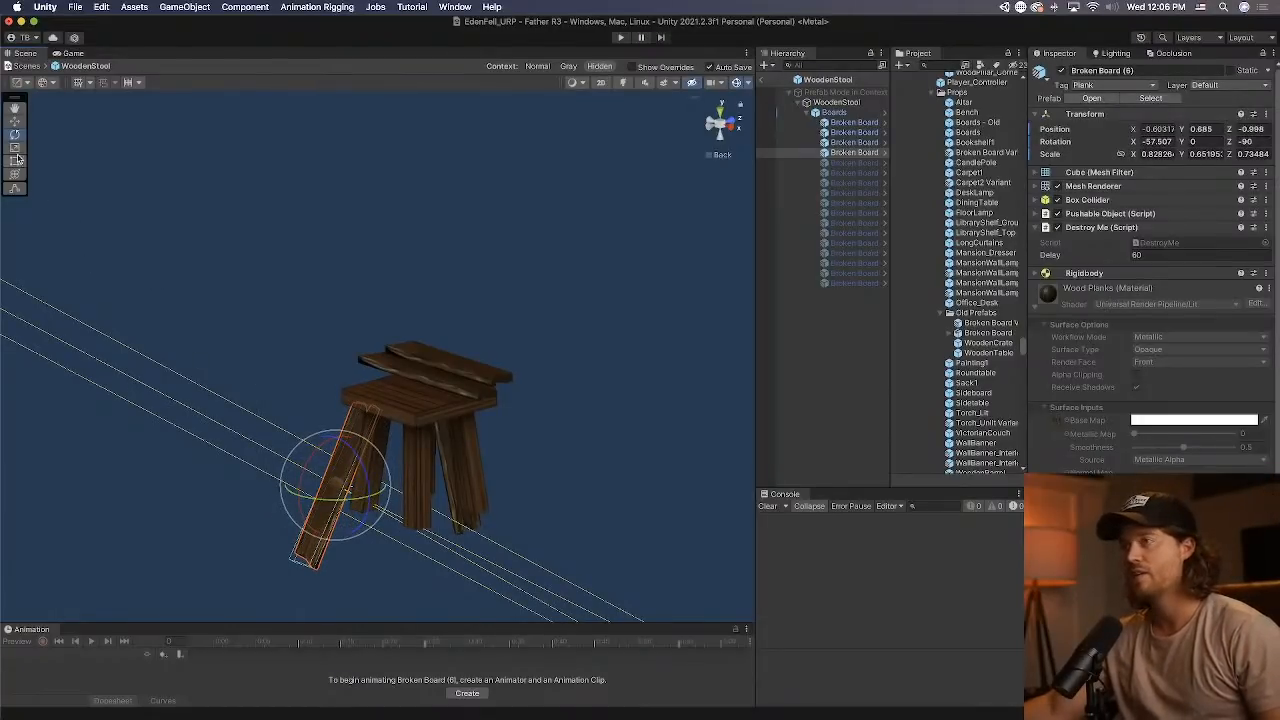
Scale the four active Broken Boards down together to about 0.618 on Z, then review the resized boards individually.
{"action": "left_click", "coordinate": [15, 149]}
{"action": "left_click", "coordinate": [864, 123], "text": "shift"}
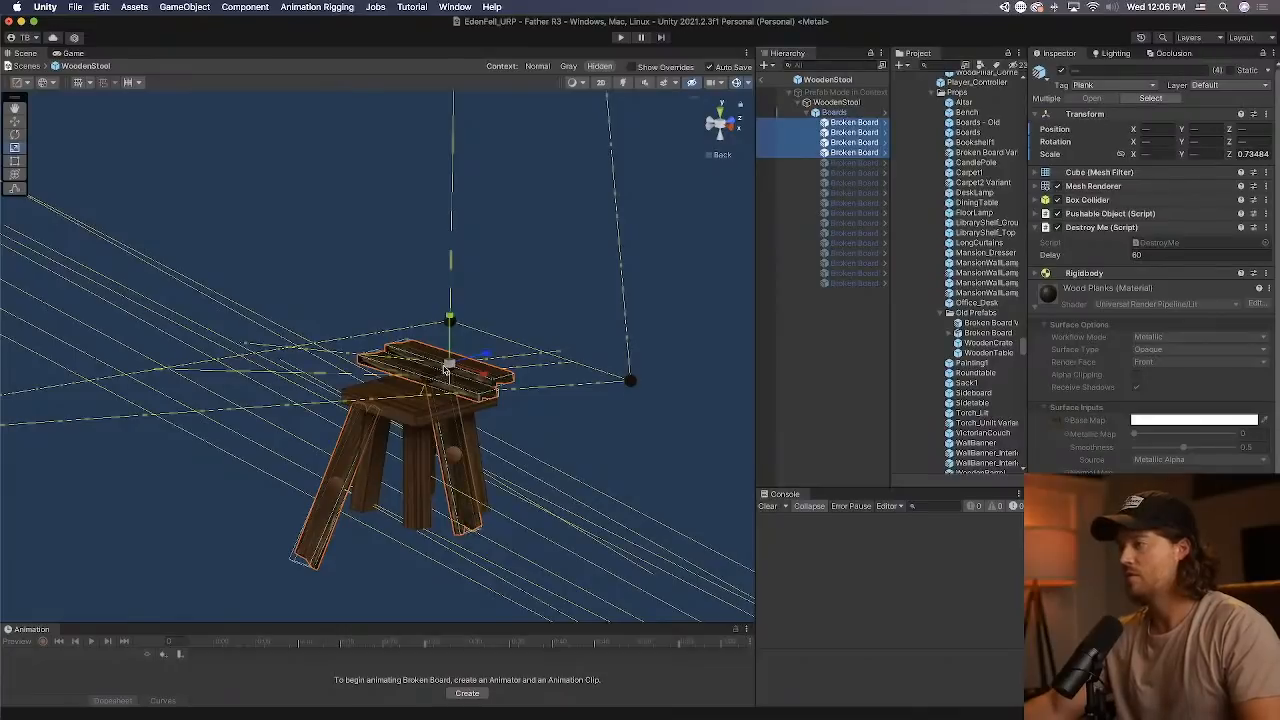
{"action": "left_click_drag", "start_coordinate": [445, 370], "coordinate": [728, 217]}
{"action": "left_click", "coordinate": [855, 123]}
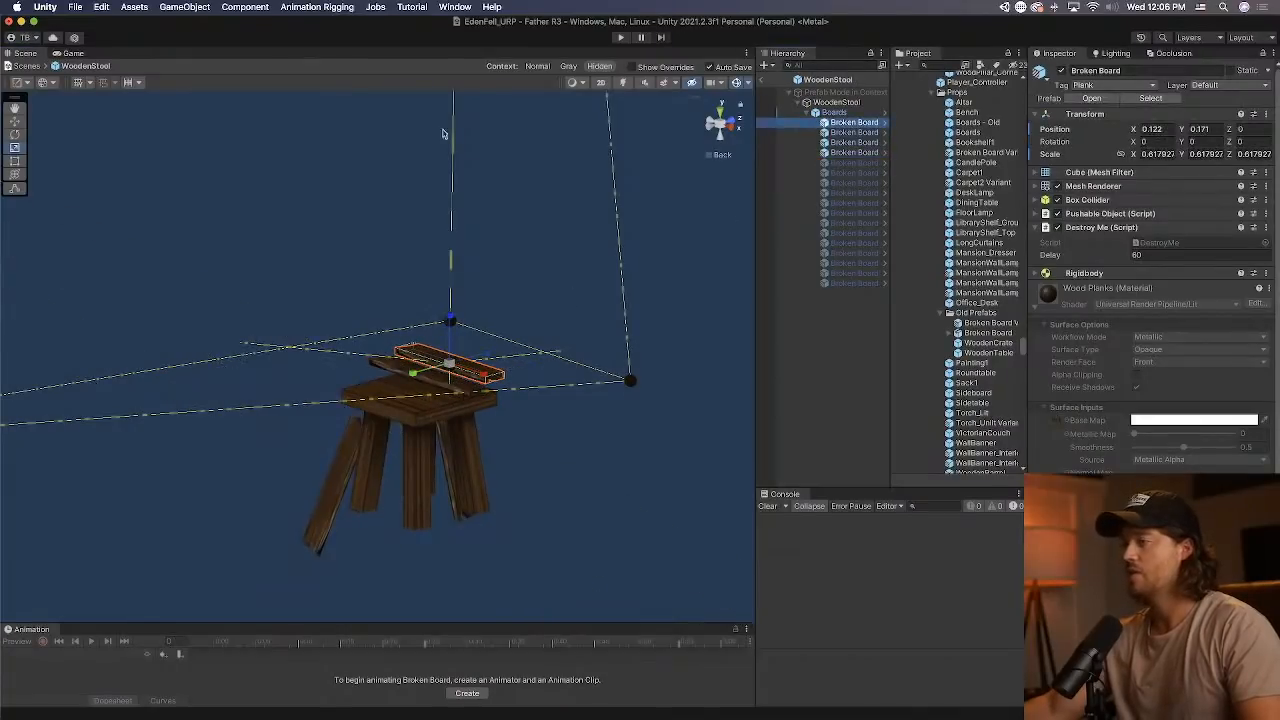
{"action": "left_click", "coordinate": [867, 133]}
{"action": "left_click", "coordinate": [866, 143]}
Move Broken Board (6) against the stool leg, to about Y 0.438 and Z -0.755.
{"action": "left_click", "coordinate": [863, 153]}
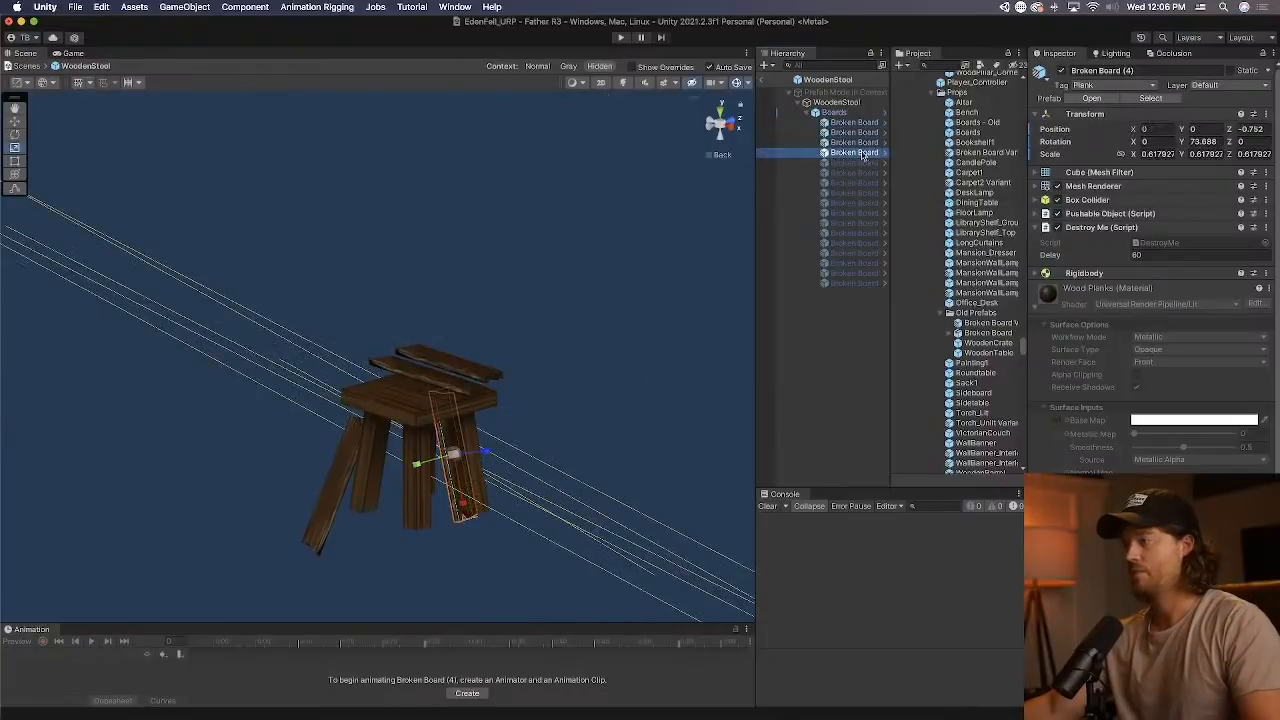
{"action": "left_click", "coordinate": [14, 121]}
{"action": "left_click_drag", "start_coordinate": [340, 440], "coordinate": [397, 444]}
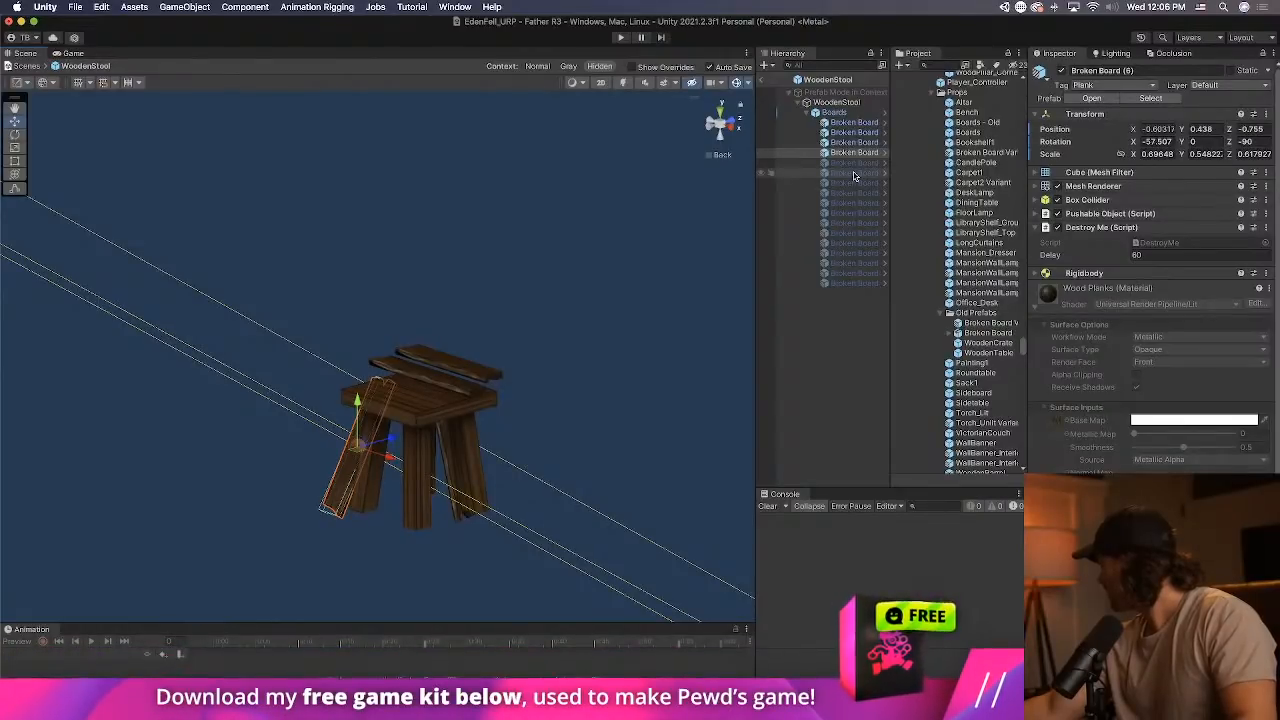
Deactivate the Boards object inside the WoodenStool prefab.
{"action": "left_click", "coordinate": [850, 114]}
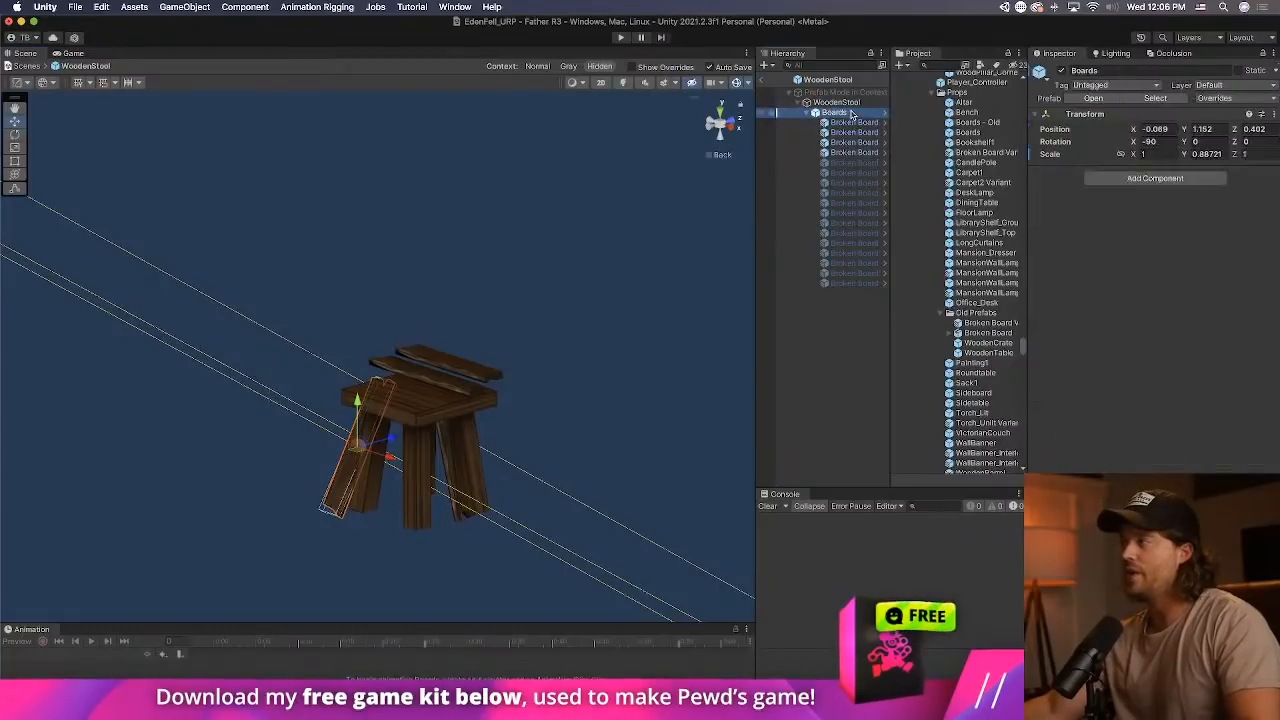
{"action": "left_click", "coordinate": [858, 134]}
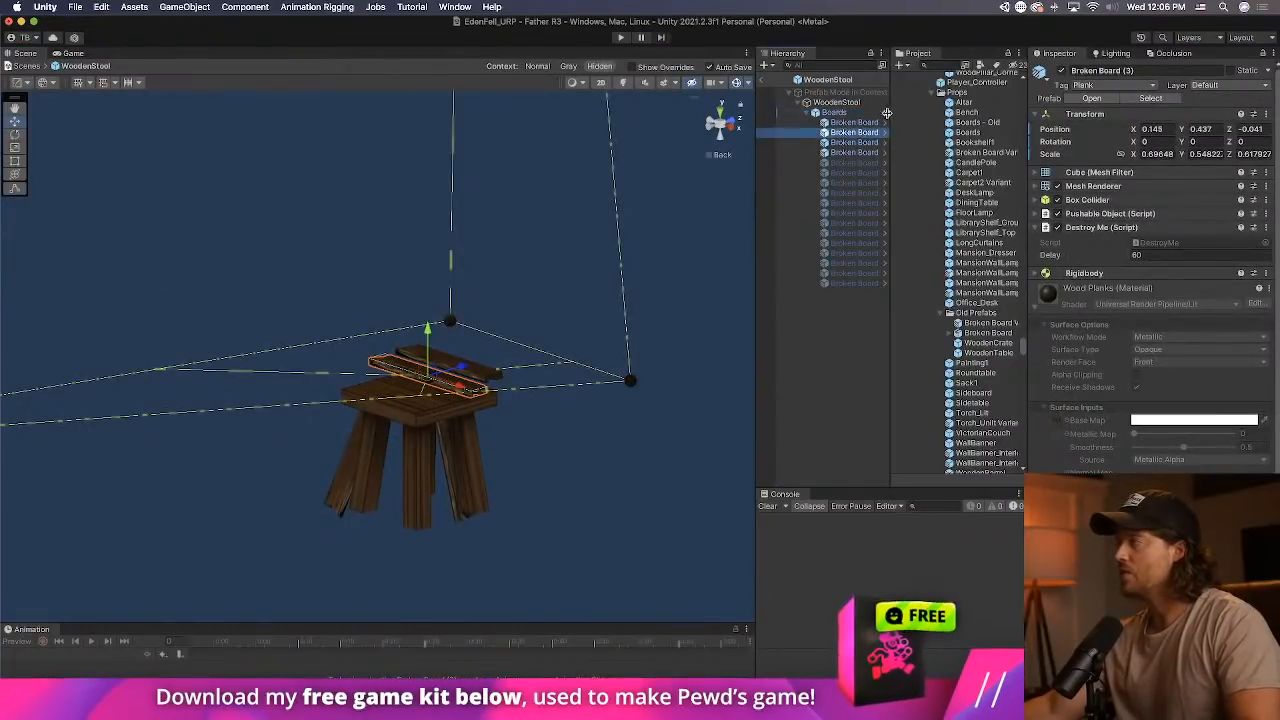
{"action": "left_click", "coordinate": [834, 112]}
{"action": "key", "text": "alt+shift+a"}
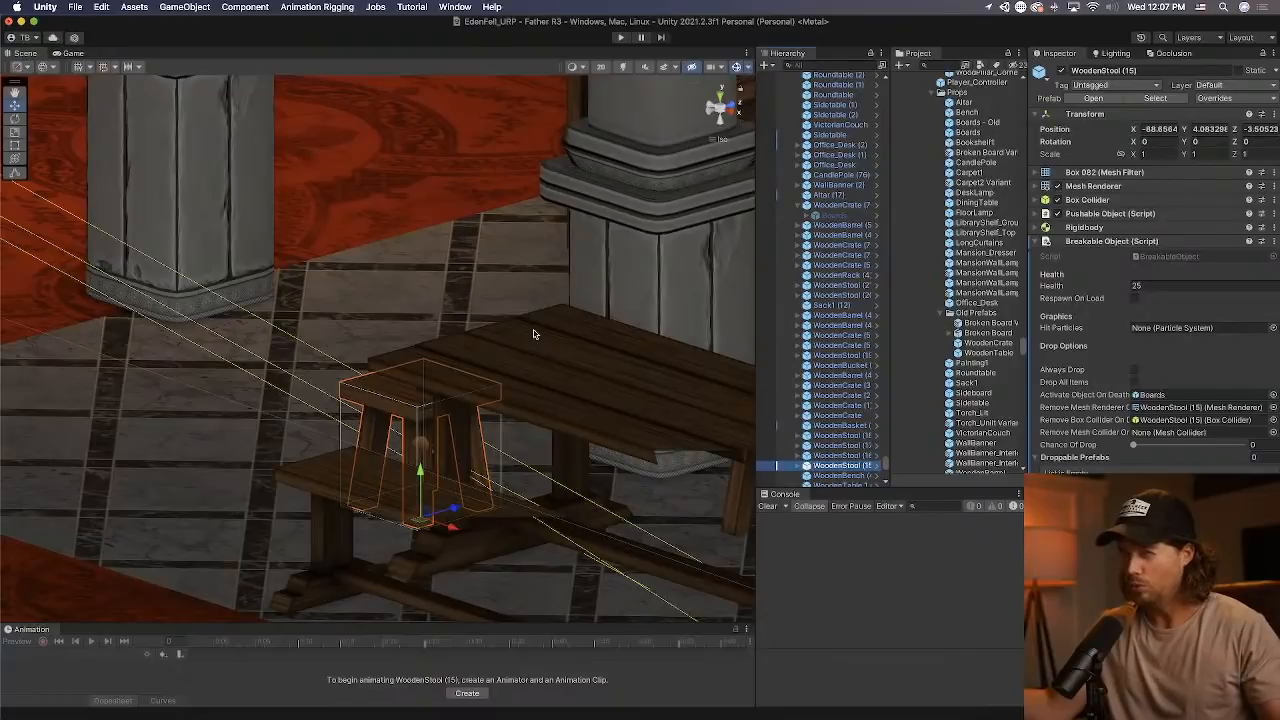
Check the WoodenStool prefab's components and Pushable Object settings against the WoodenStool (15) instance in the scene.
{"action": "left_click_drag", "start_coordinate": [533, 334], "coordinate": [660, 422], "text": "alt"}
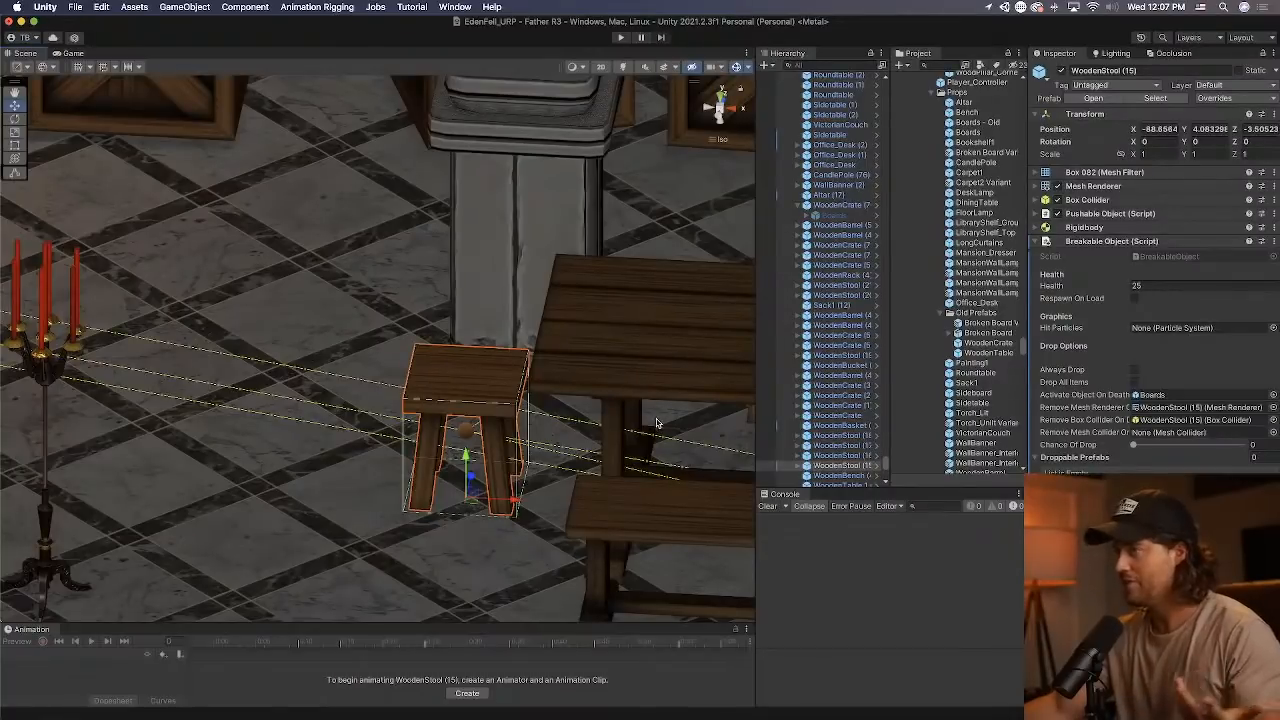
{"action": "scroll", "coordinate": [657, 424], "scroll_direction": "down", "scroll_amount": 6}
{"action": "middle_click_drag", "start_coordinate": [578, 405], "coordinate": [406, 426]}
{"action": "middle_click_drag", "start_coordinate": [504, 426], "coordinate": [303, 424]}
{"action": "left_click_drag", "start_coordinate": [439, 415], "coordinate": [660, 368], "text": "alt"}
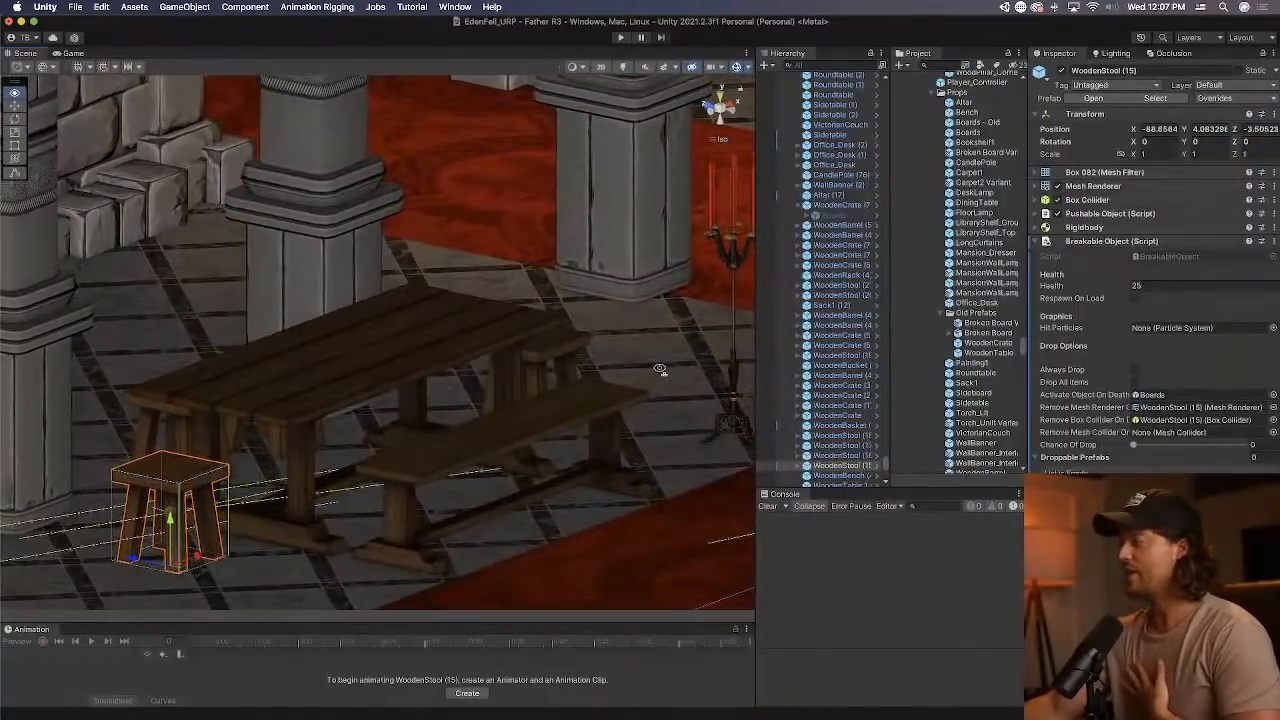
{"action": "left_click", "coordinate": [876, 466]}
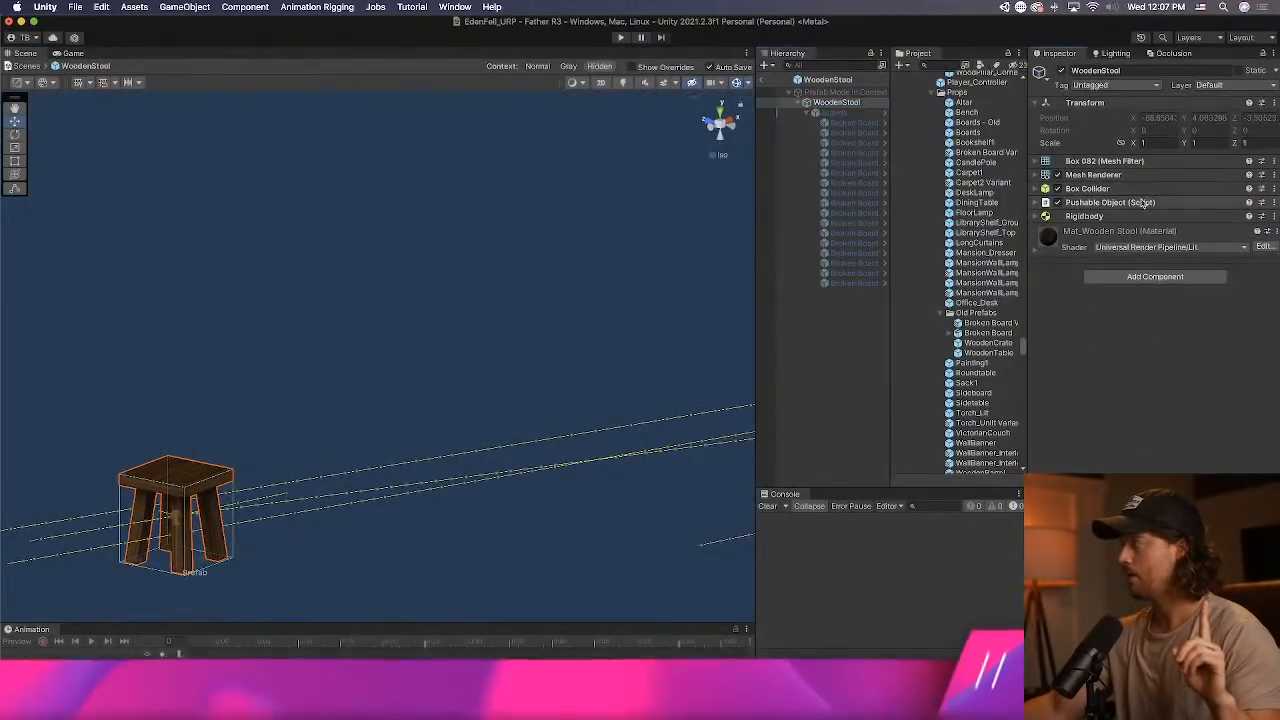
{"action": "left_click", "coordinate": [1108, 202]}
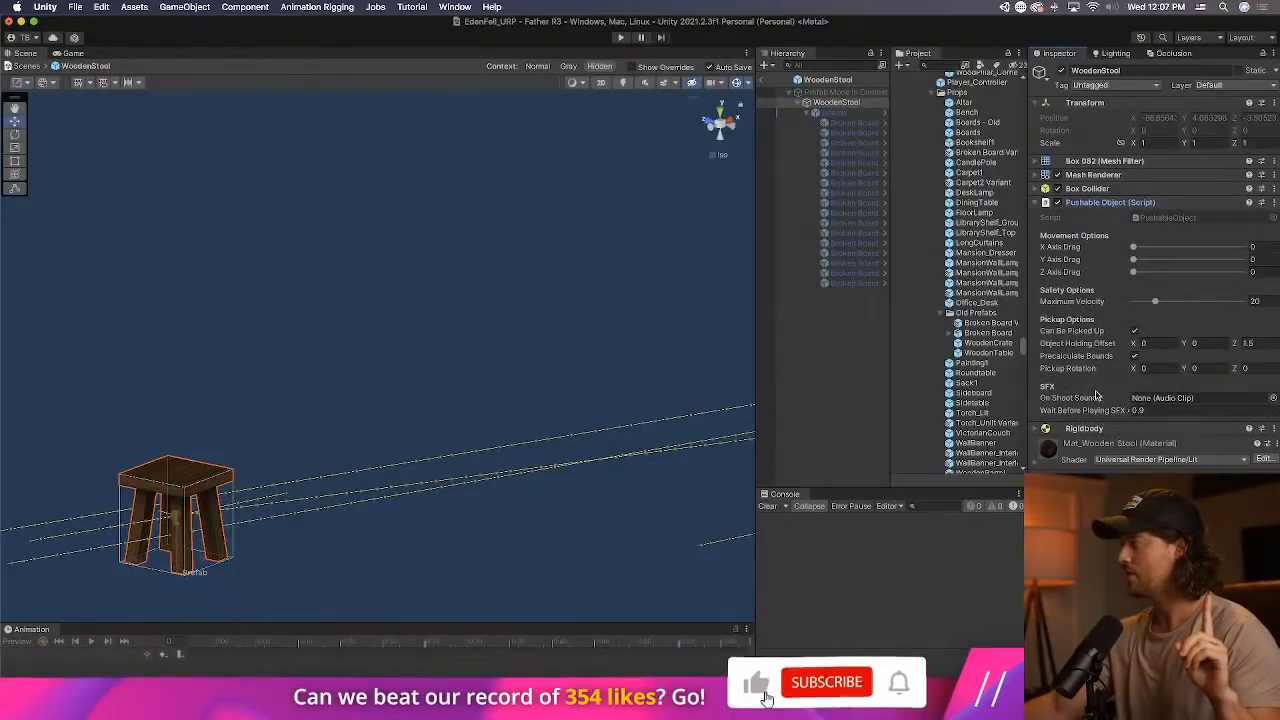
{"action": "left_click", "coordinate": [770, 81]}
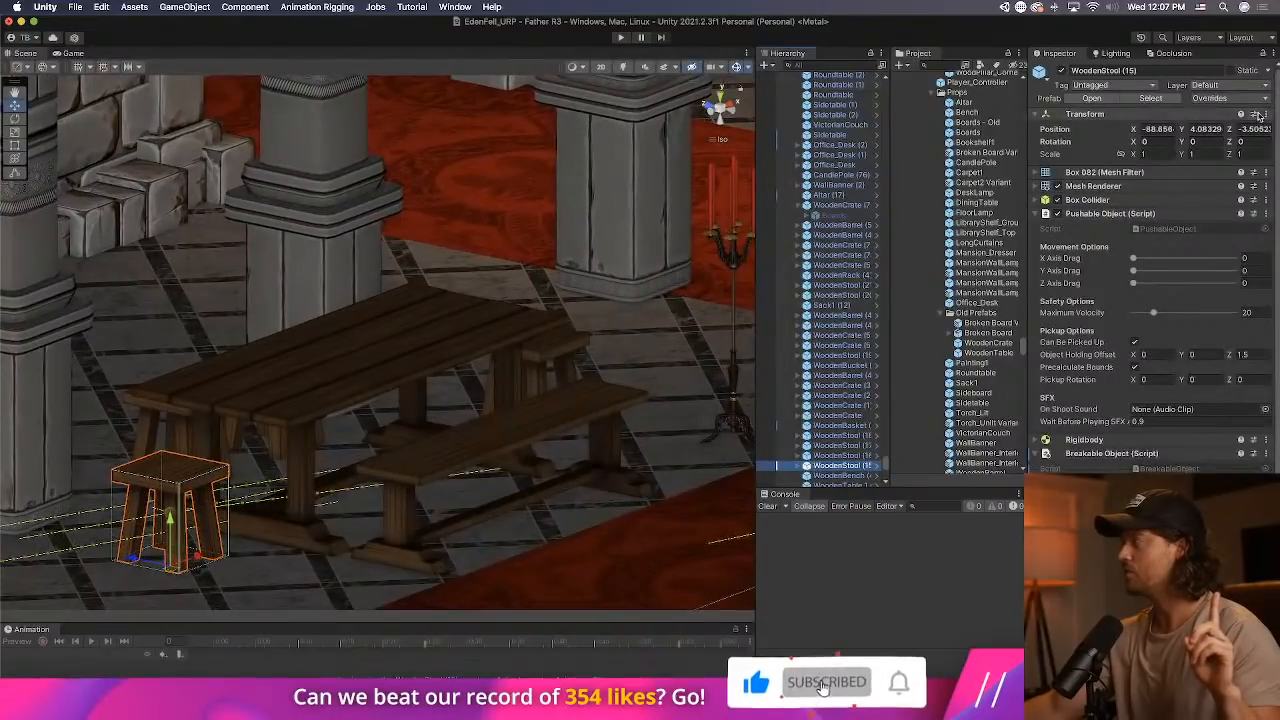
Apply WoodenStool (15)'s overrides, including the Breakable Object script, to the WoodenStool prefab and check the prefab's components.
{"action": "left_click", "coordinate": [1242, 99]}
{"action": "left_click", "coordinate": [1246, 197]}
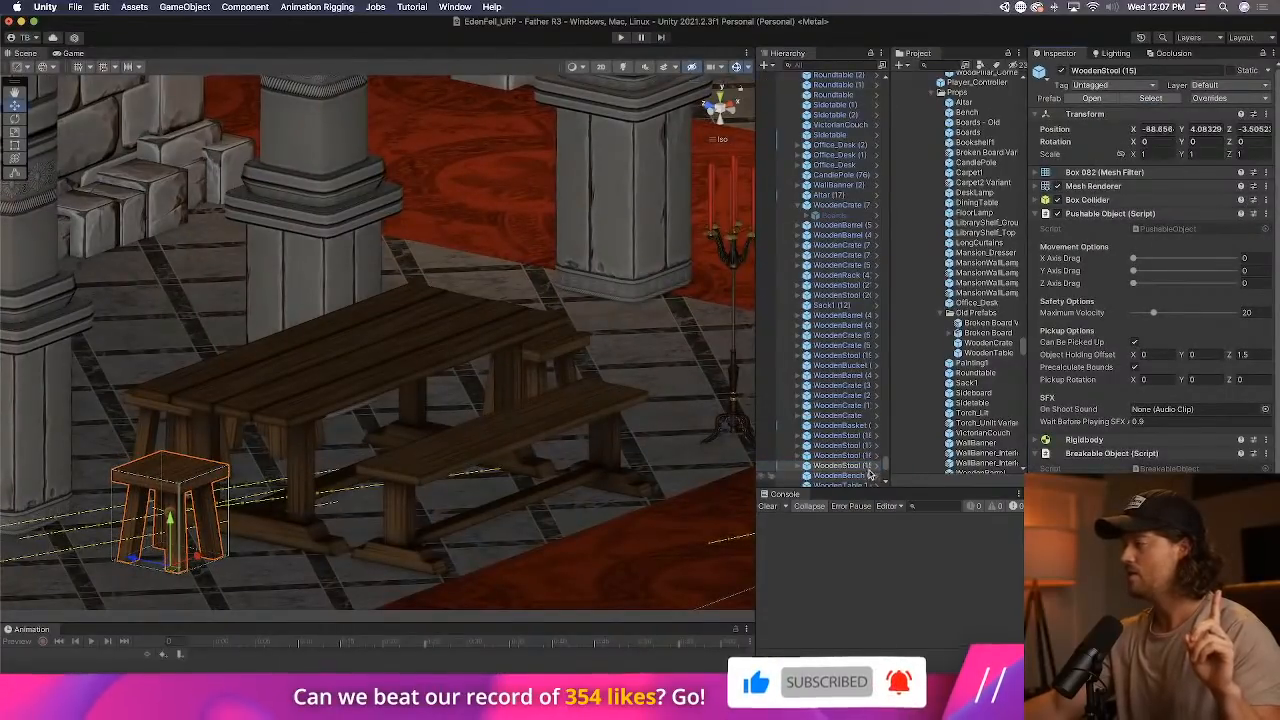
{"action": "left_click", "coordinate": [880, 466]}
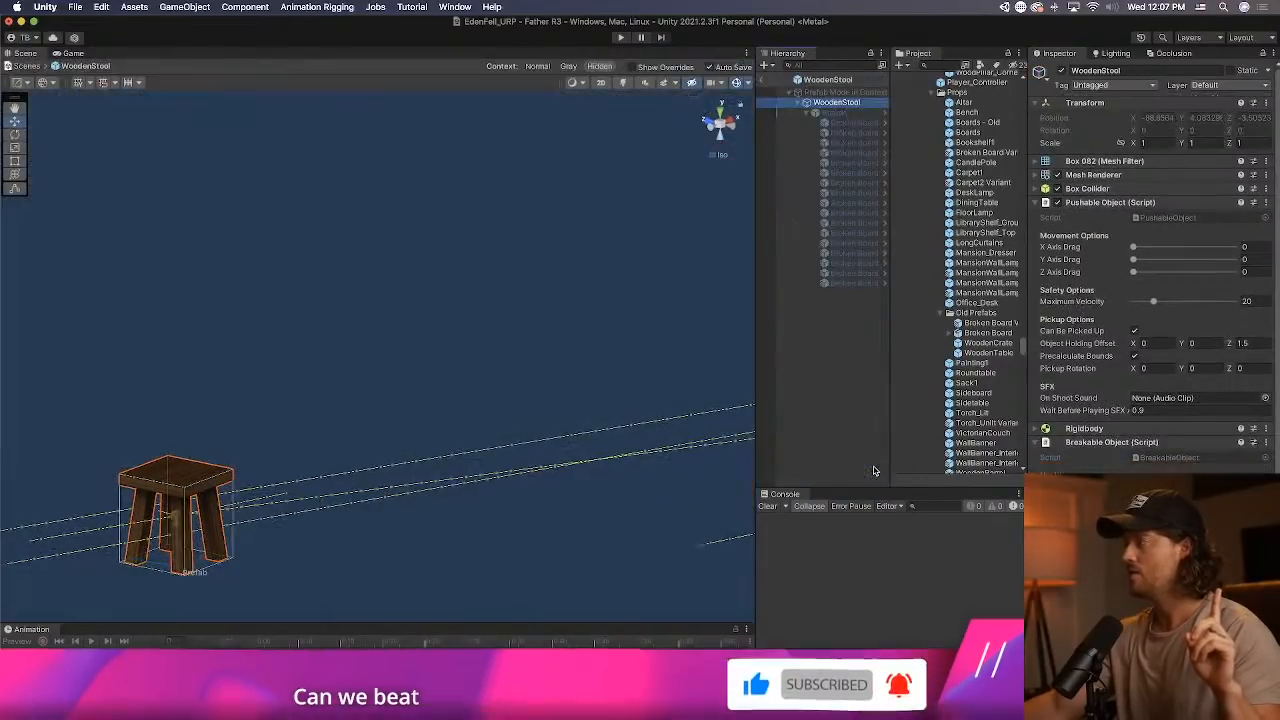
{"action": "left_click", "coordinate": [762, 80]}
Play-test the level: walk to the foyer, pick up the wooden stool, and throw and shoot it to test breaking.
{"action": "left_click", "coordinate": [620, 38]}
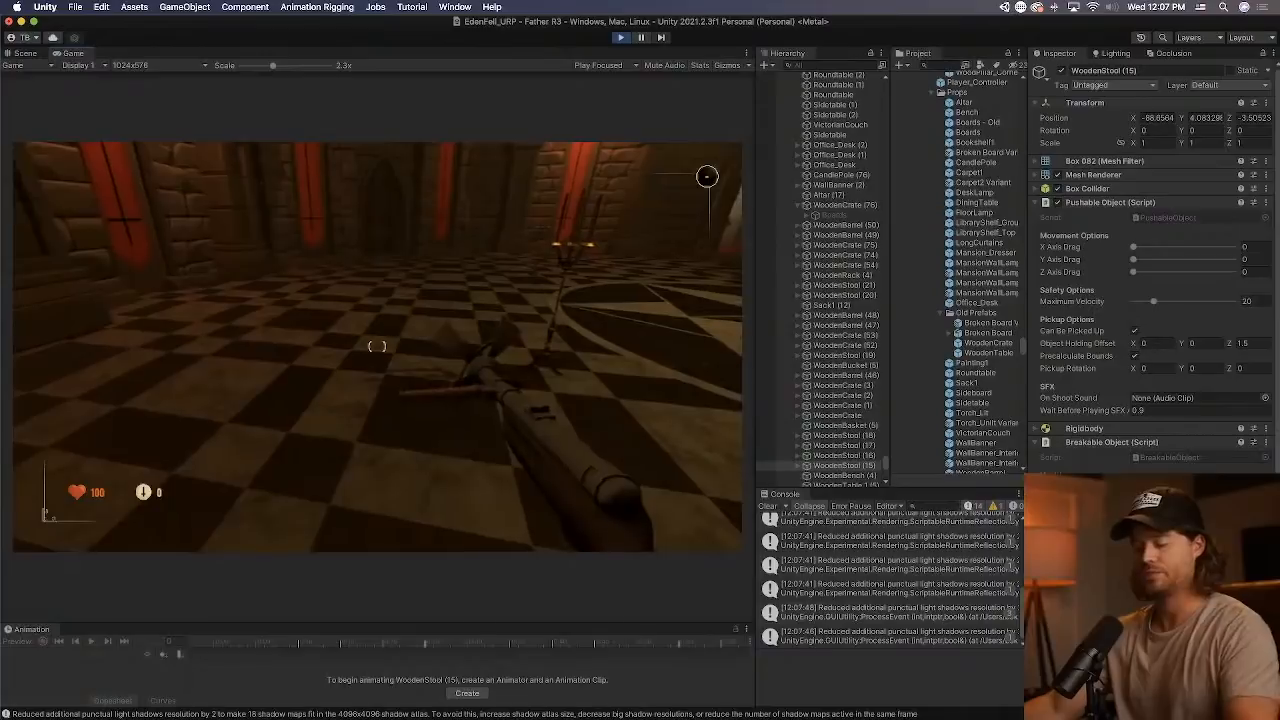
{"action": "key", "text": "2"}
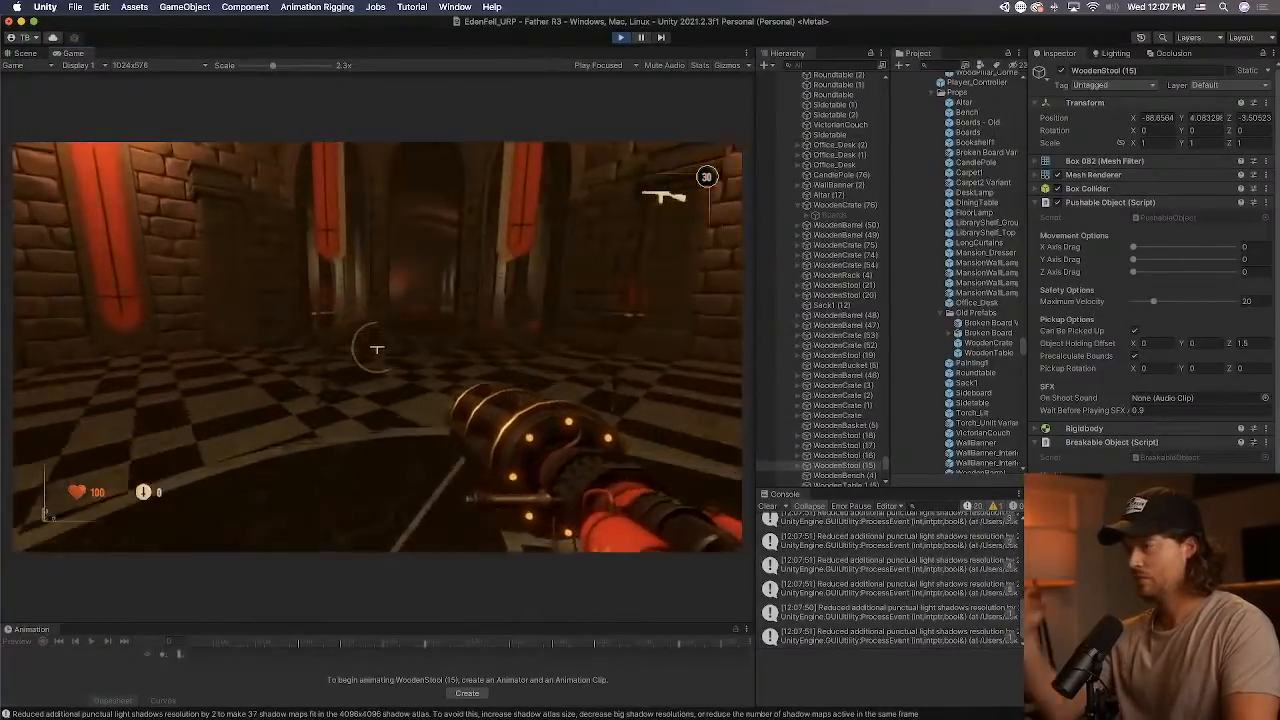
{"action": "key", "text": "w"}
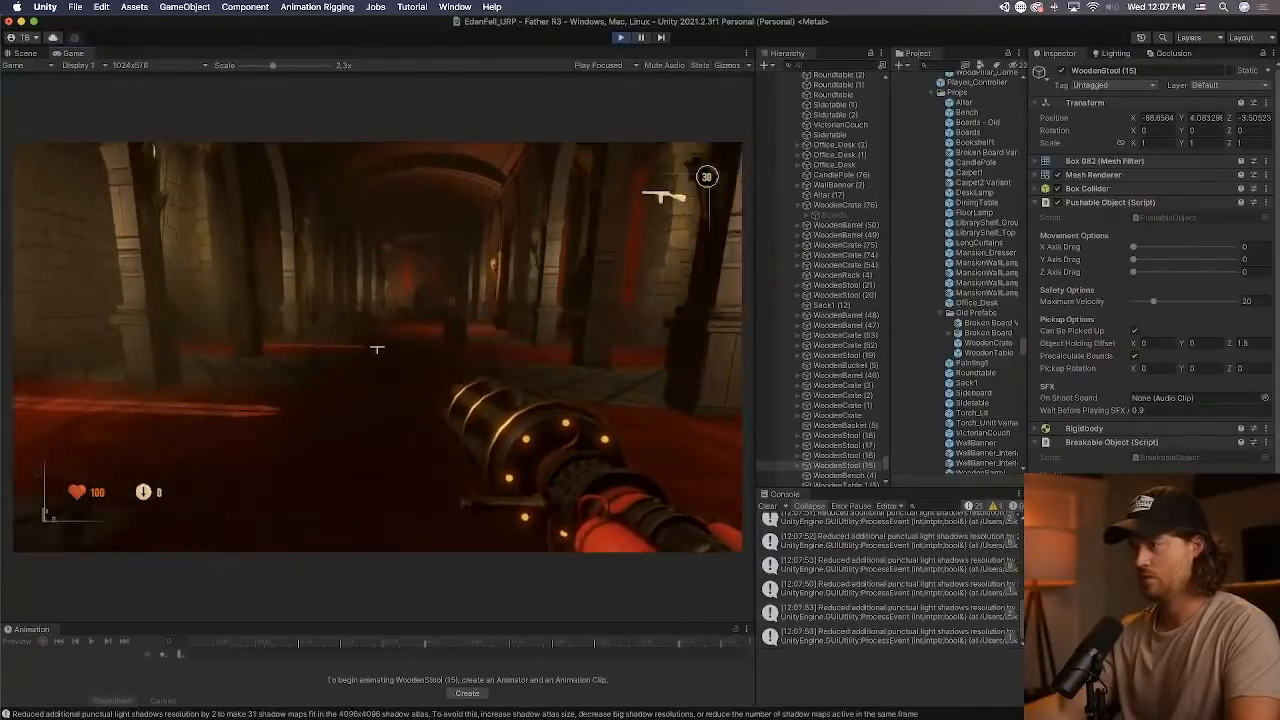
{"action": "key", "text": "w"}
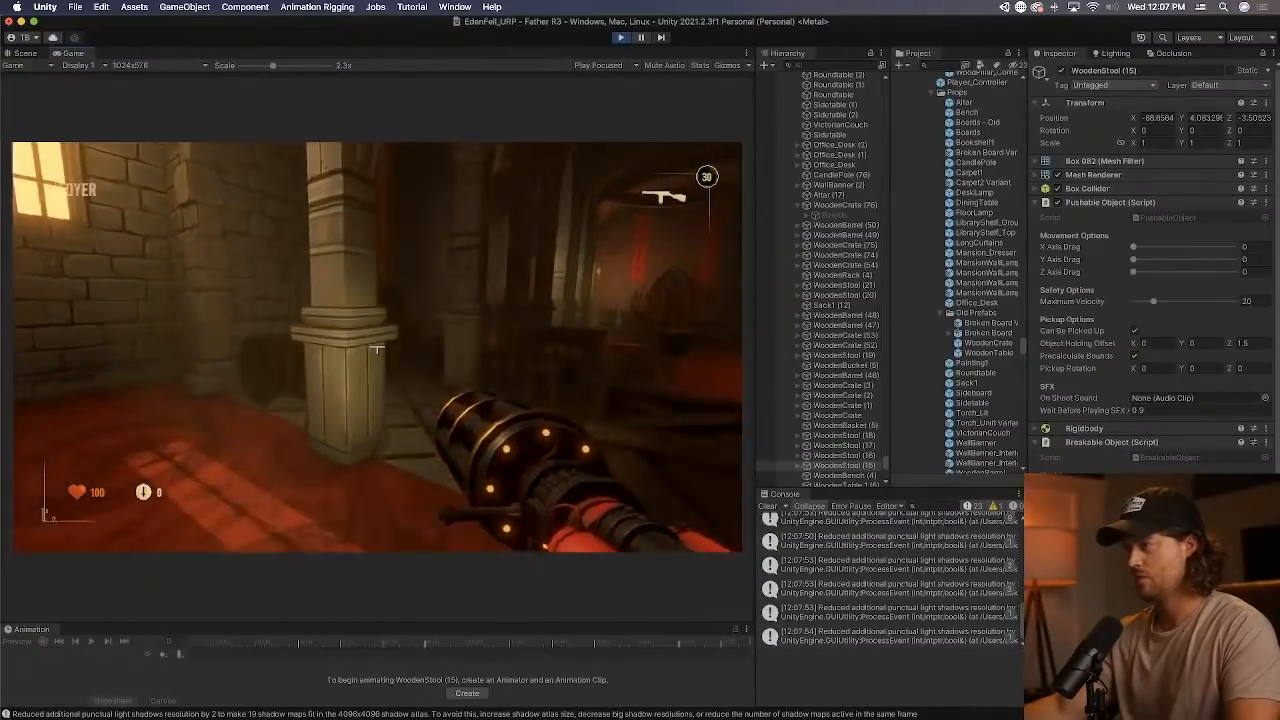
{"action": "key", "text": "e"}
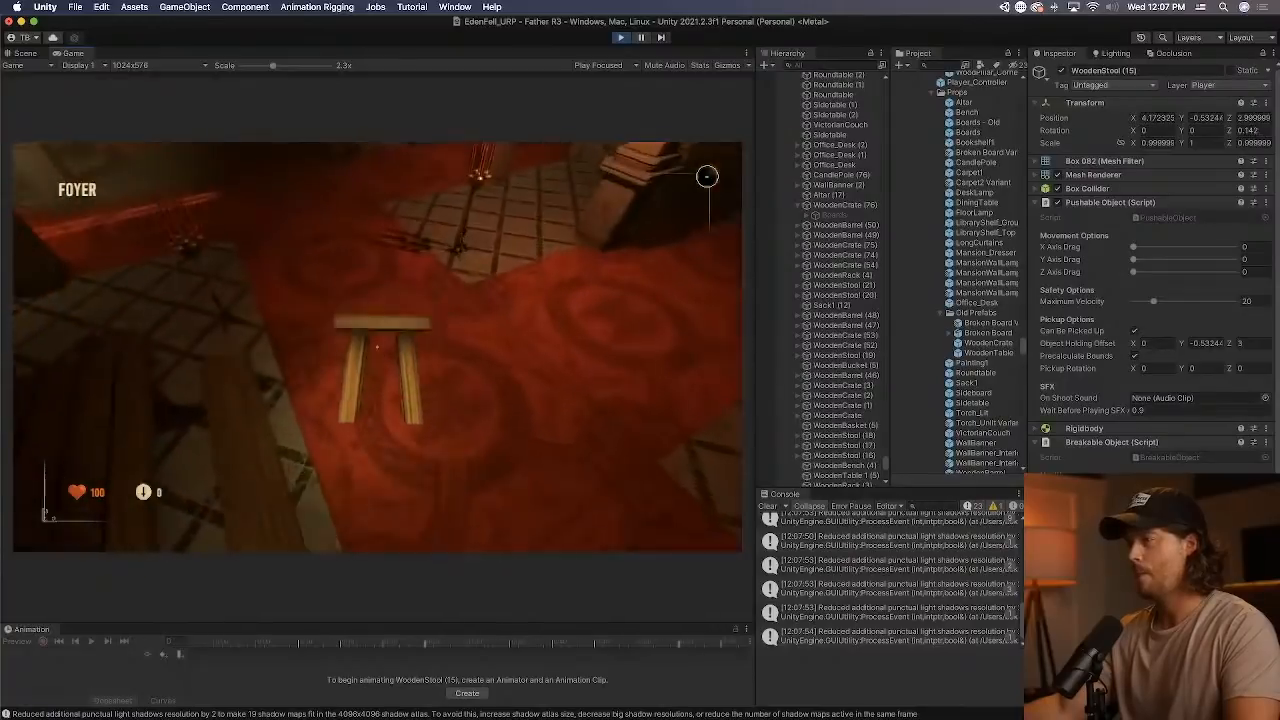
{"action": "left_click", "coordinate": [377, 347]}
{"action": "left_click", "coordinate": [377, 347]}
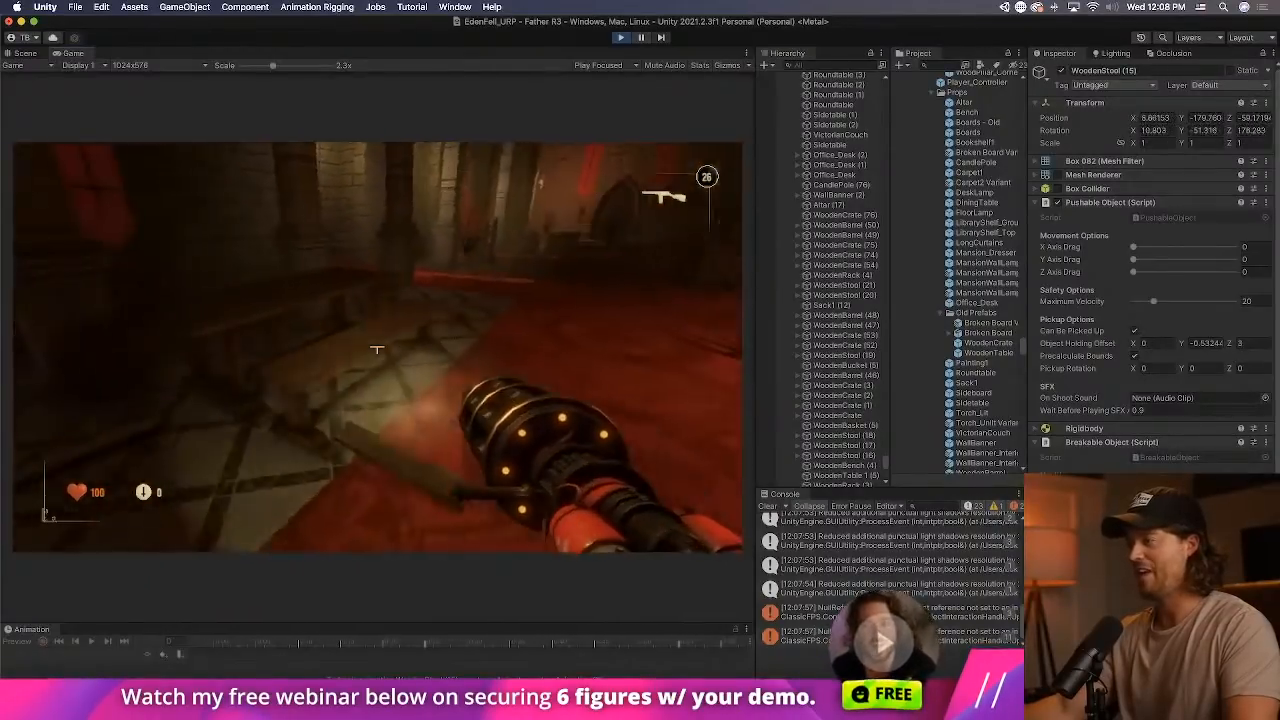
Fire the gun at the foyer props until it is empty, then smash the corner barrel with the axe.
{"action": "left_click", "coordinate": [377, 349]}
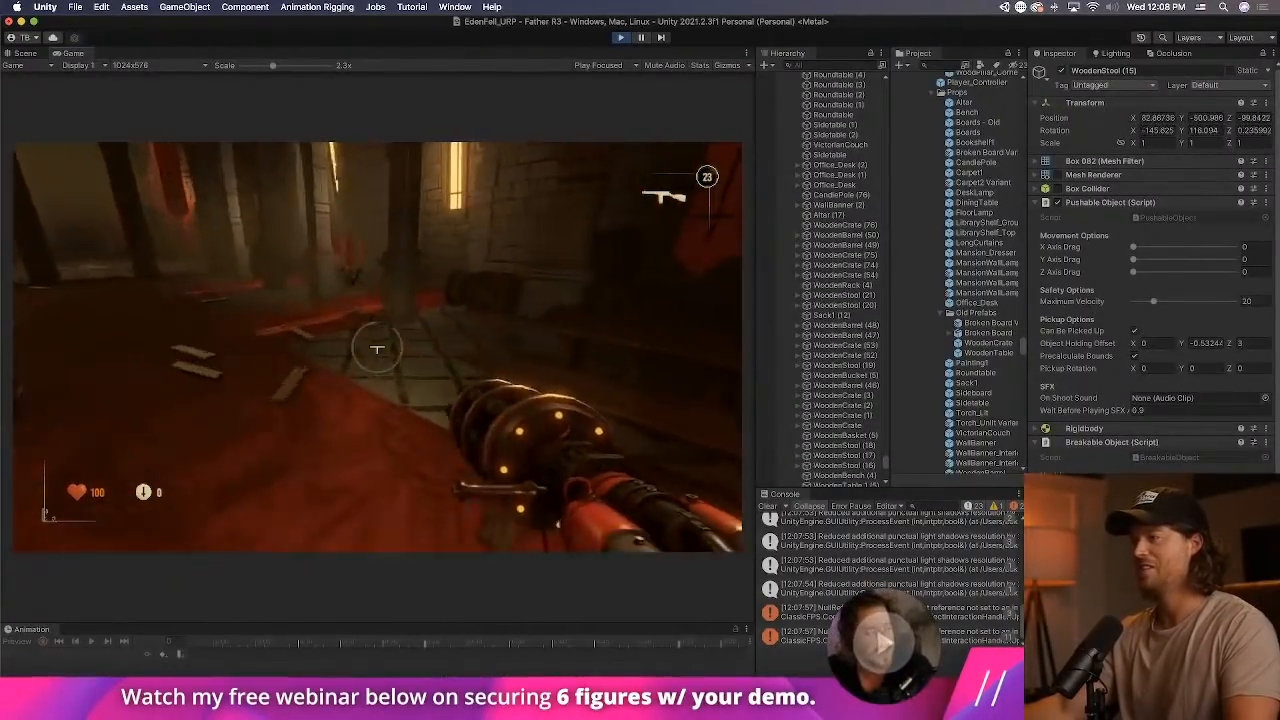
{"action": "left_click", "coordinate": [377, 349]}
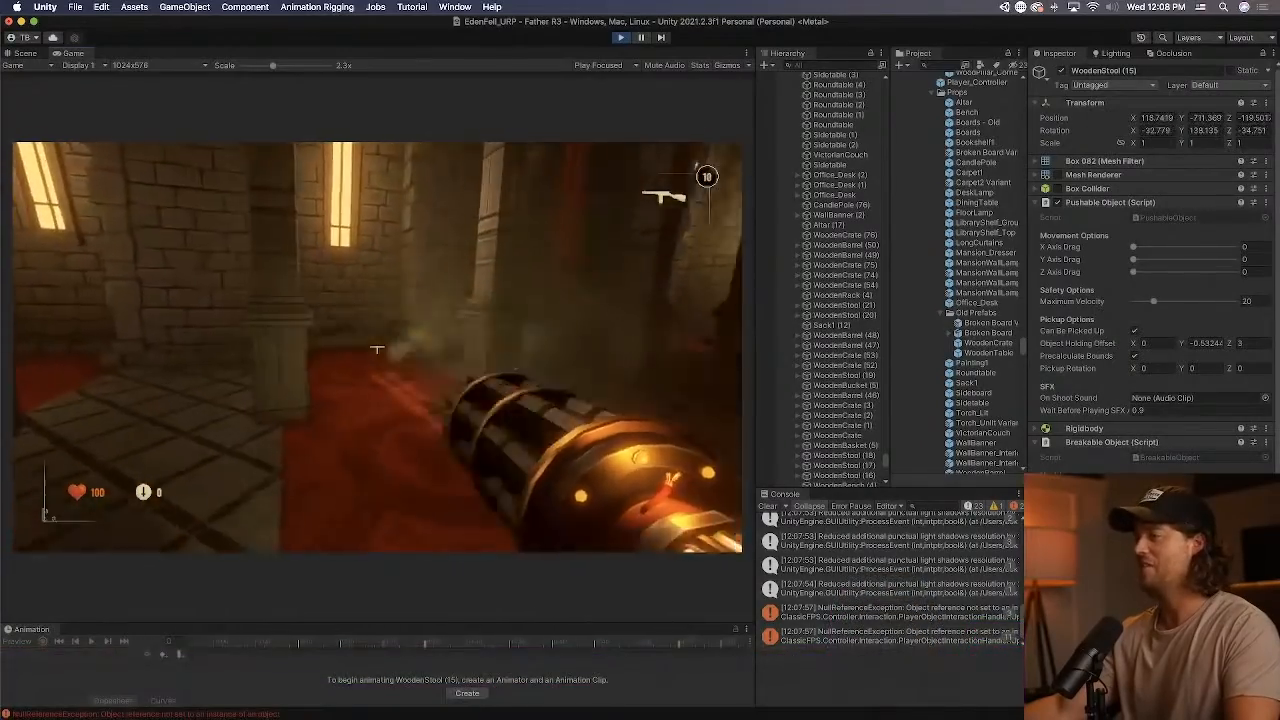
{"action": "left_click", "coordinate": [377, 349]}
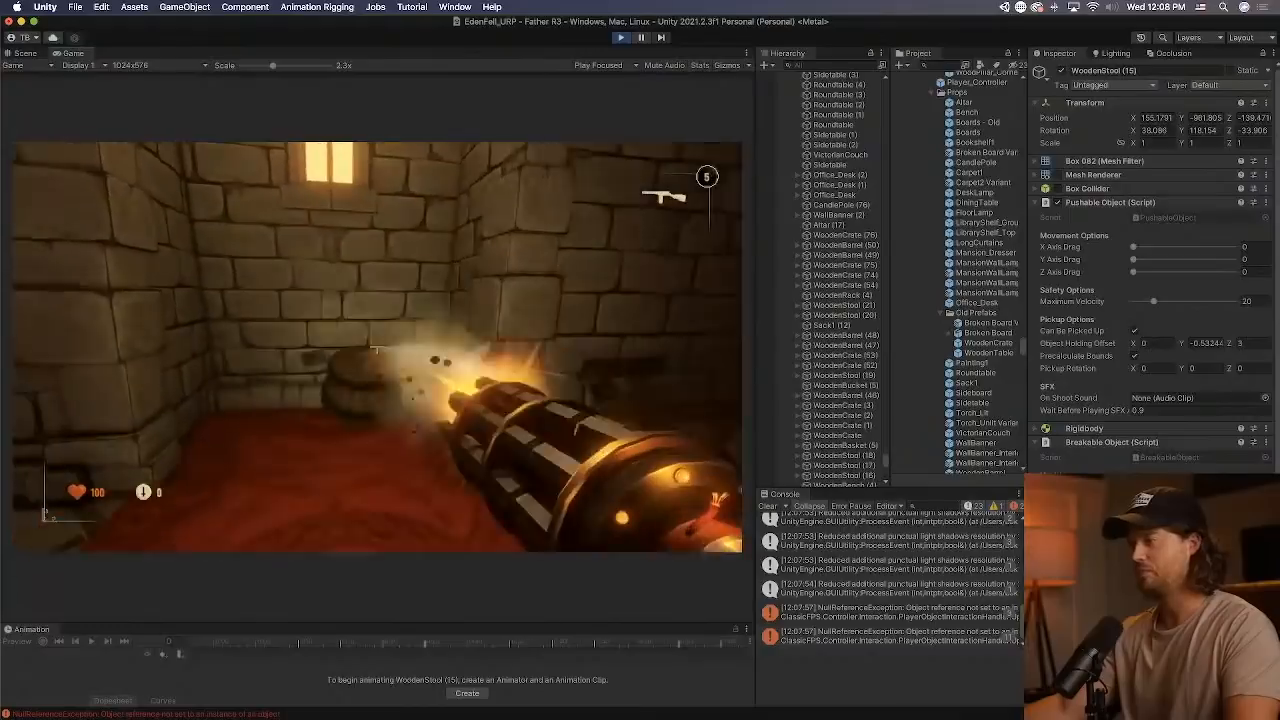
{"action": "left_click", "coordinate": [377, 349]}
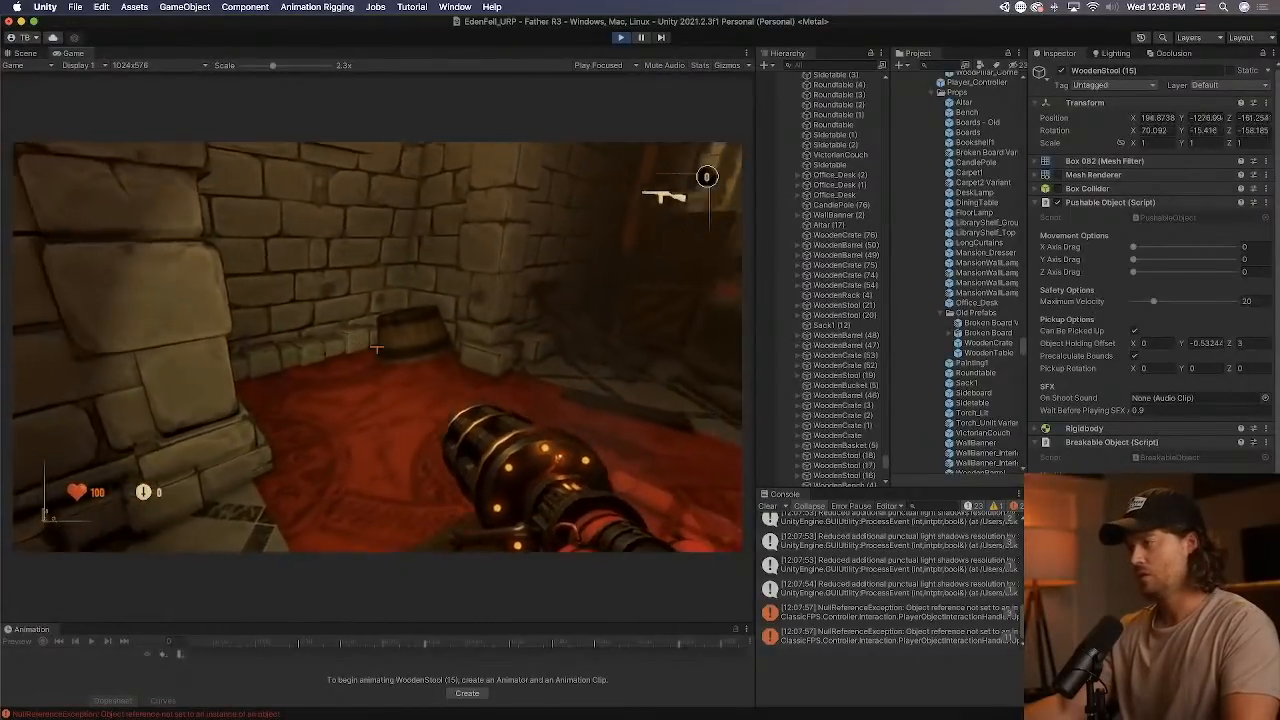
{"action": "key", "text": "w"}
{"action": "key", "text": "1"}
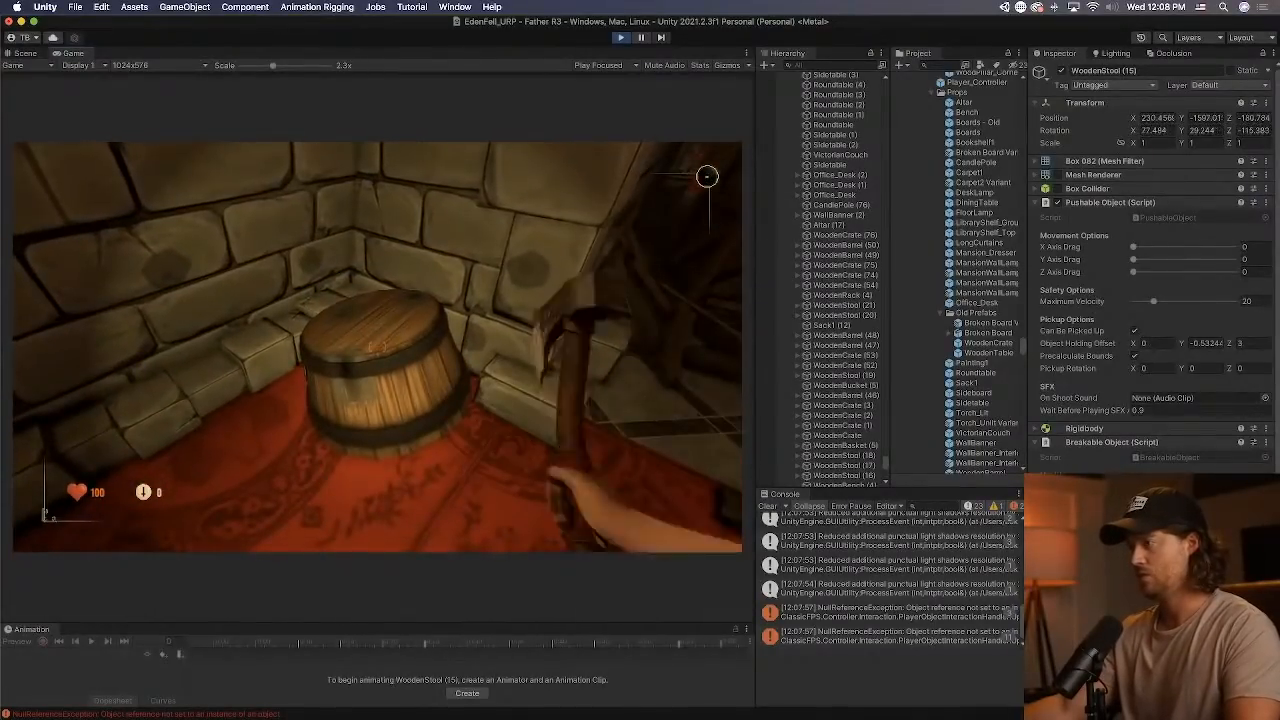
{"action": "left_click", "coordinate": [377, 349]}
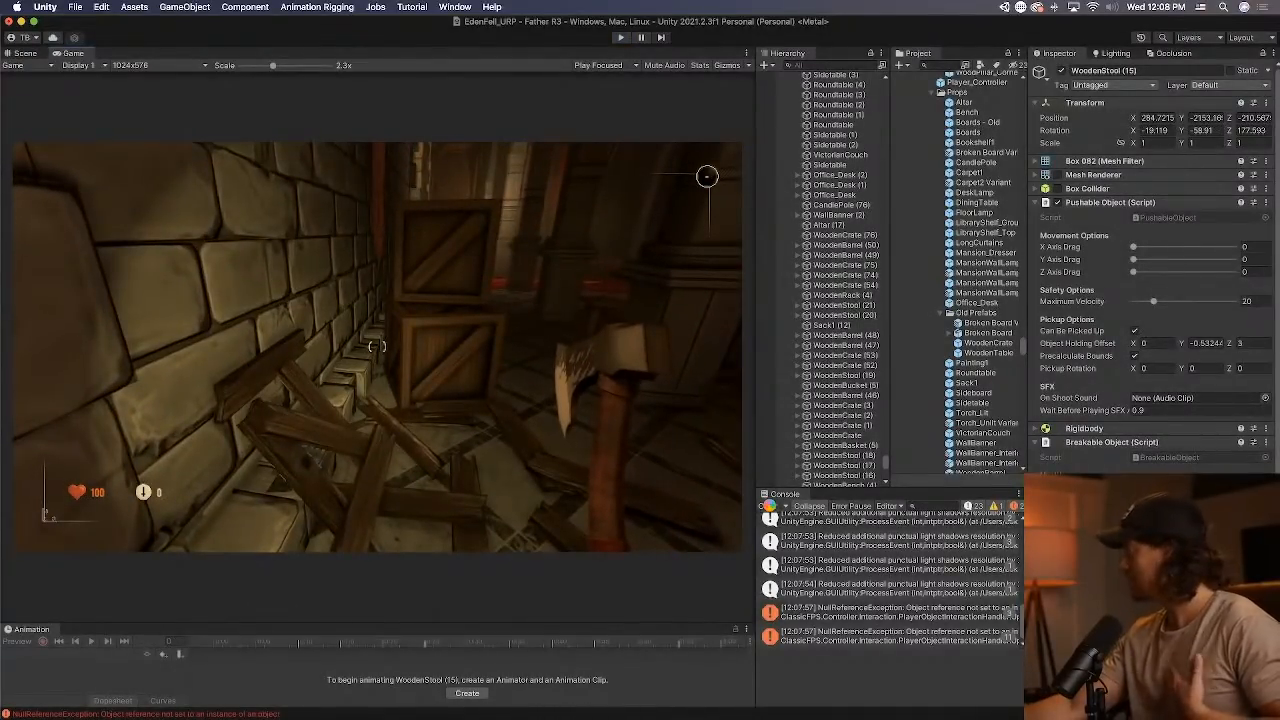
Stop the play test and clear the console entries.
{"action": "key", "text": "super+p"}
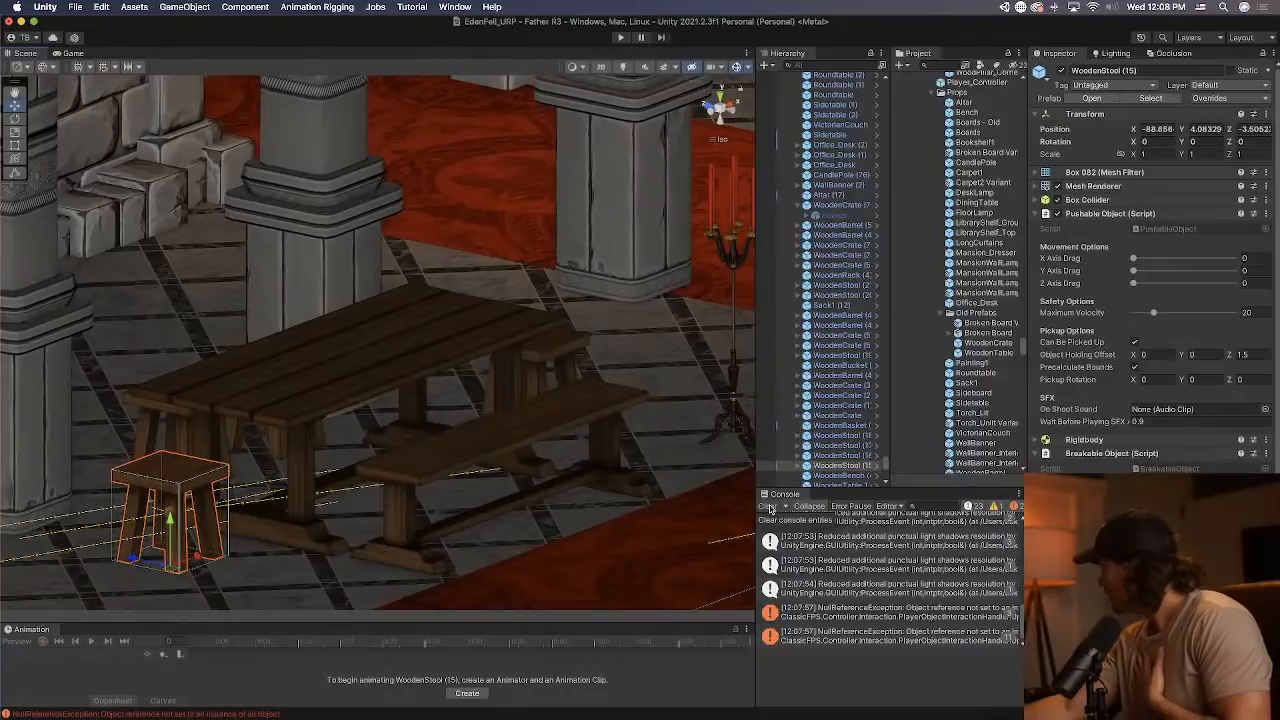
{"action": "left_click", "coordinate": [767, 507]}
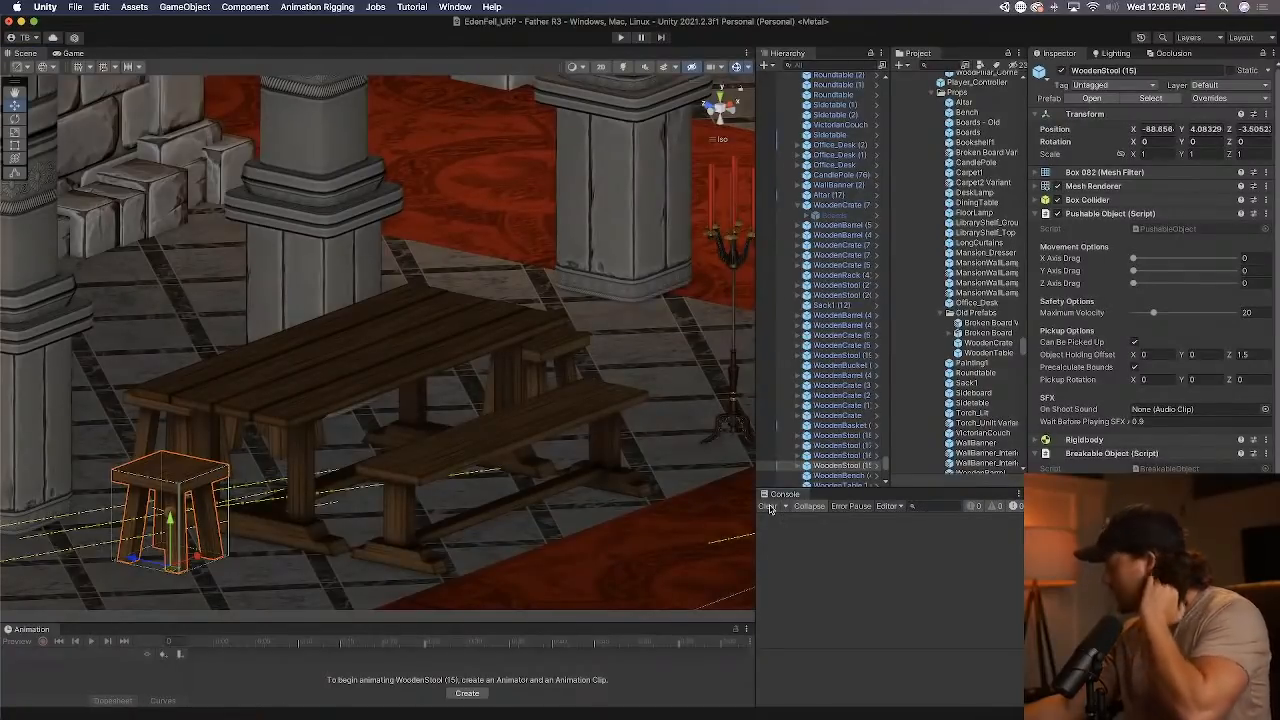
Inspect the components of the wooden table and the wooden bench beside it.
{"action": "left_click_drag", "start_coordinate": [345, 385], "coordinate": [386, 449], "text": "alt"}
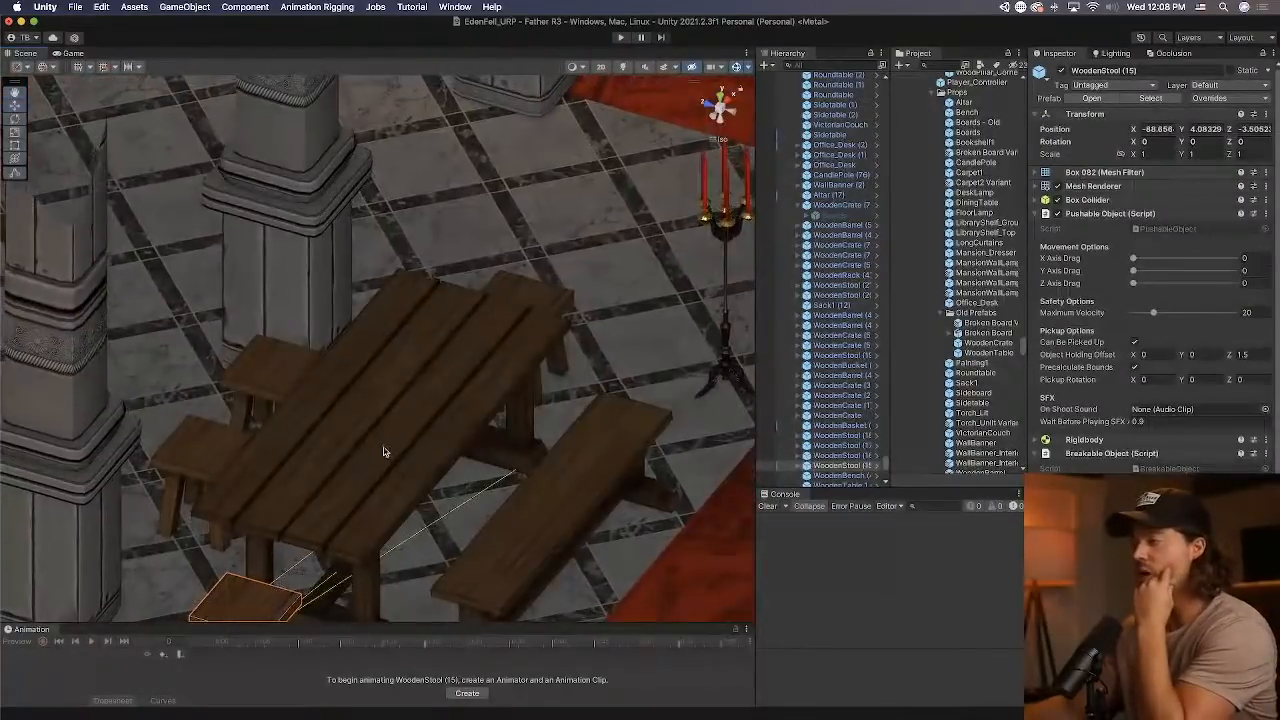
{"action": "left_click", "coordinate": [433, 436]}
{"action": "scroll", "coordinate": [835, 398], "scroll_direction": "down", "scroll_amount": 1}
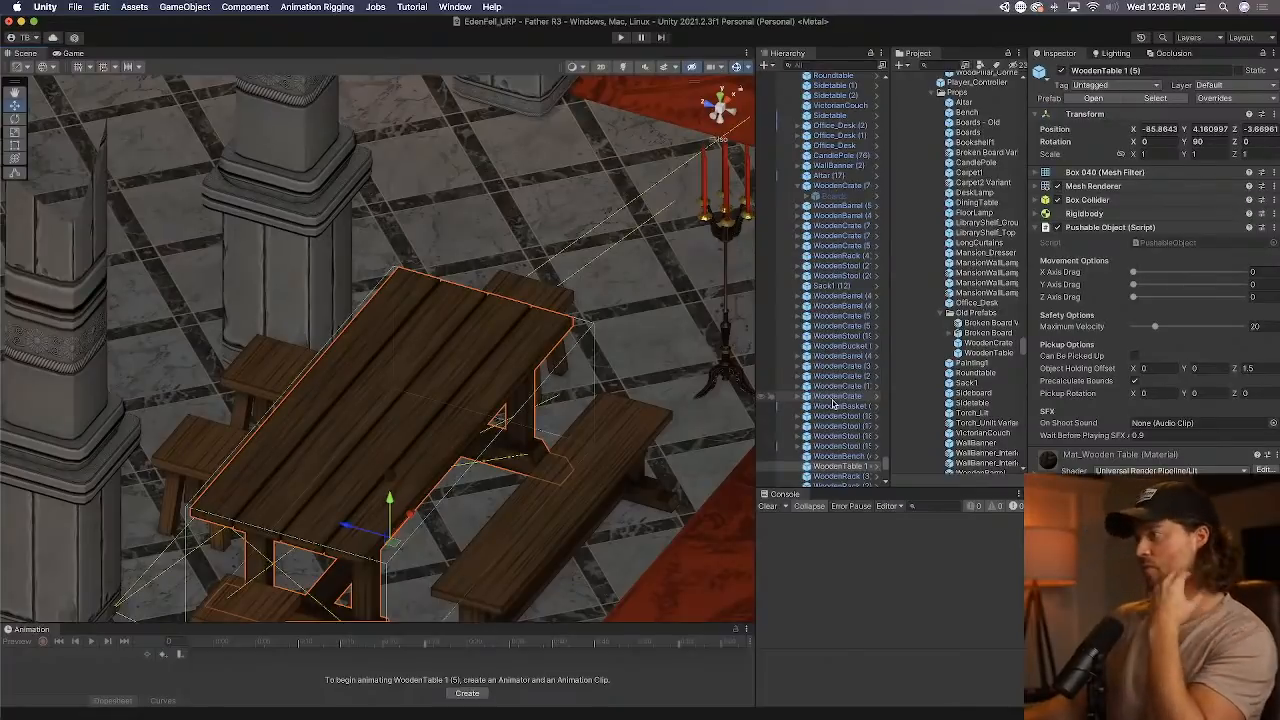
{"action": "left_click_drag", "start_coordinate": [540, 412], "coordinate": [545, 363], "text": "alt"}
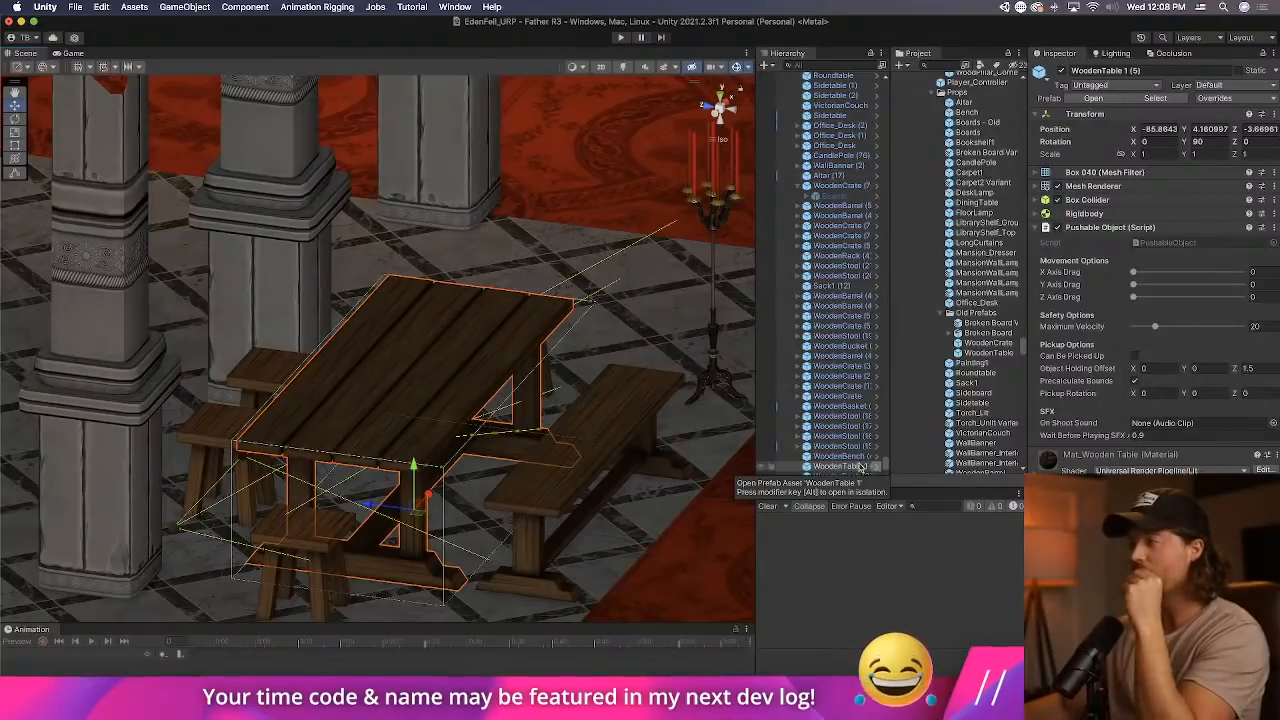
{"action": "left_click", "coordinate": [595, 435]}
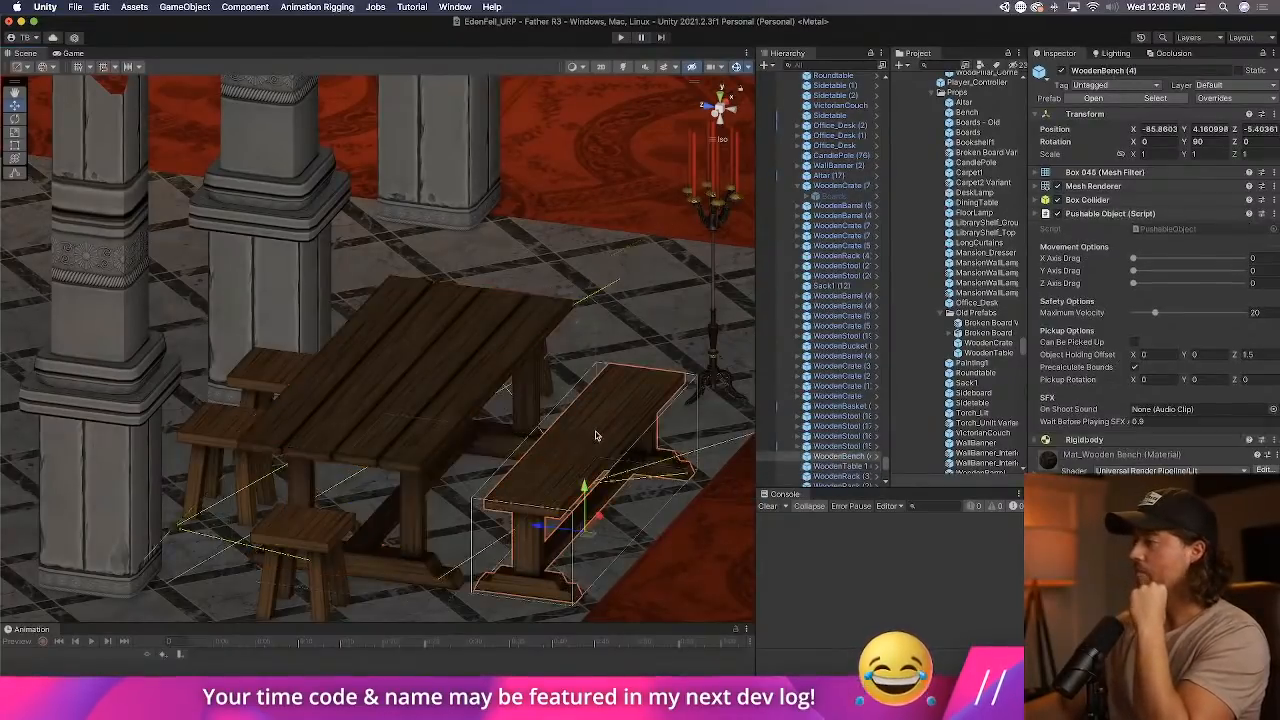
{"action": "left_click", "coordinate": [213, 427]}
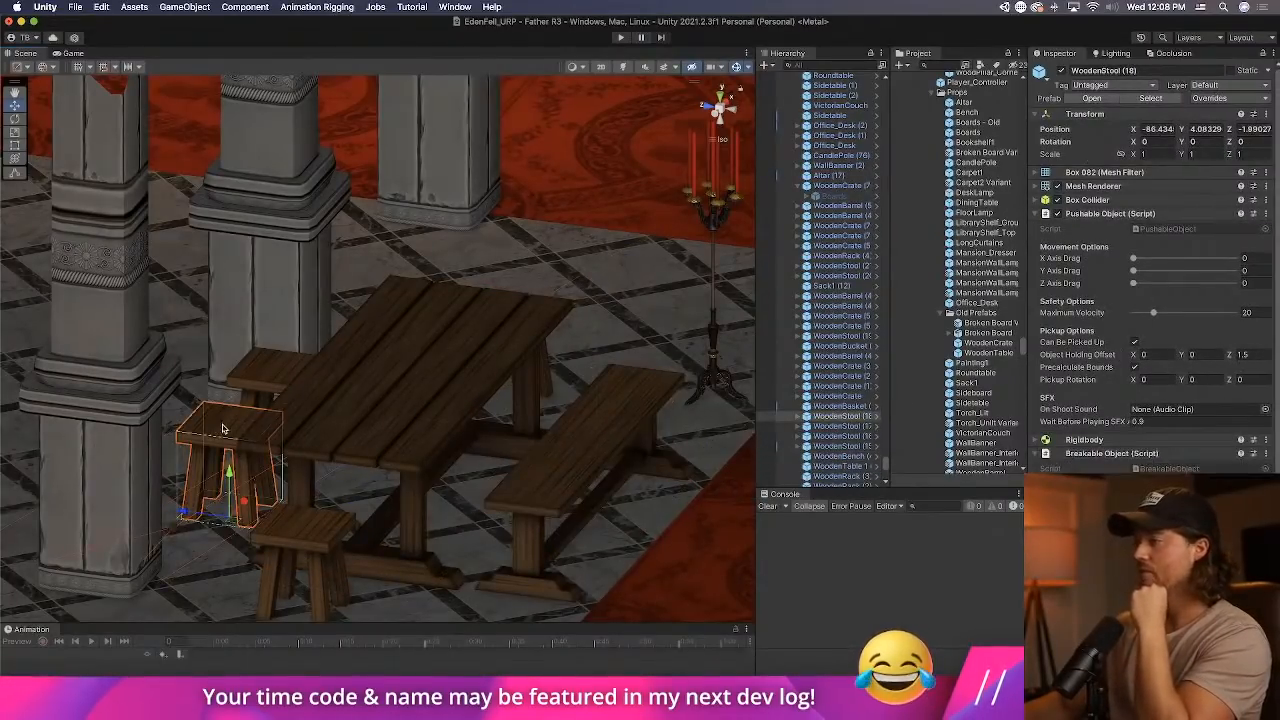
{"action": "left_click", "coordinate": [1108, 213]}
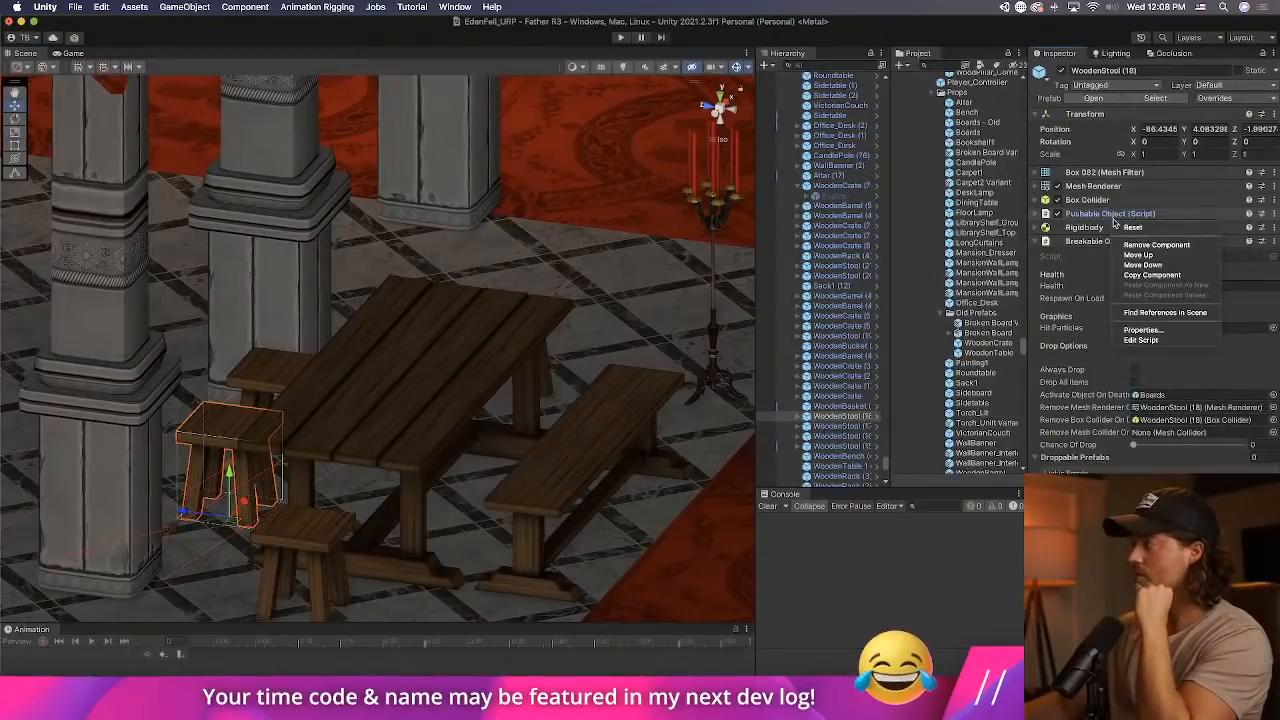
{"action": "left_click", "coordinate": [629, 423]}
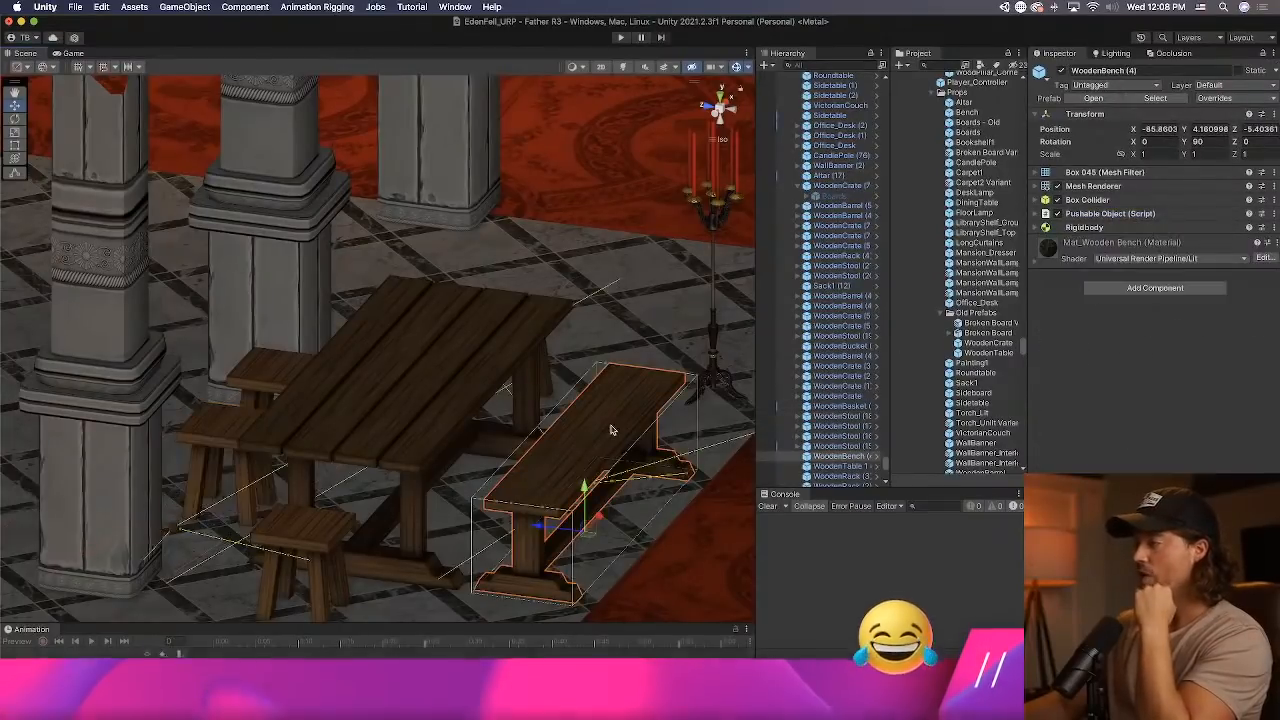
{"action": "right_click", "coordinate": [1150, 229]}
{"action": "left_click", "coordinate": [1200, 298]}
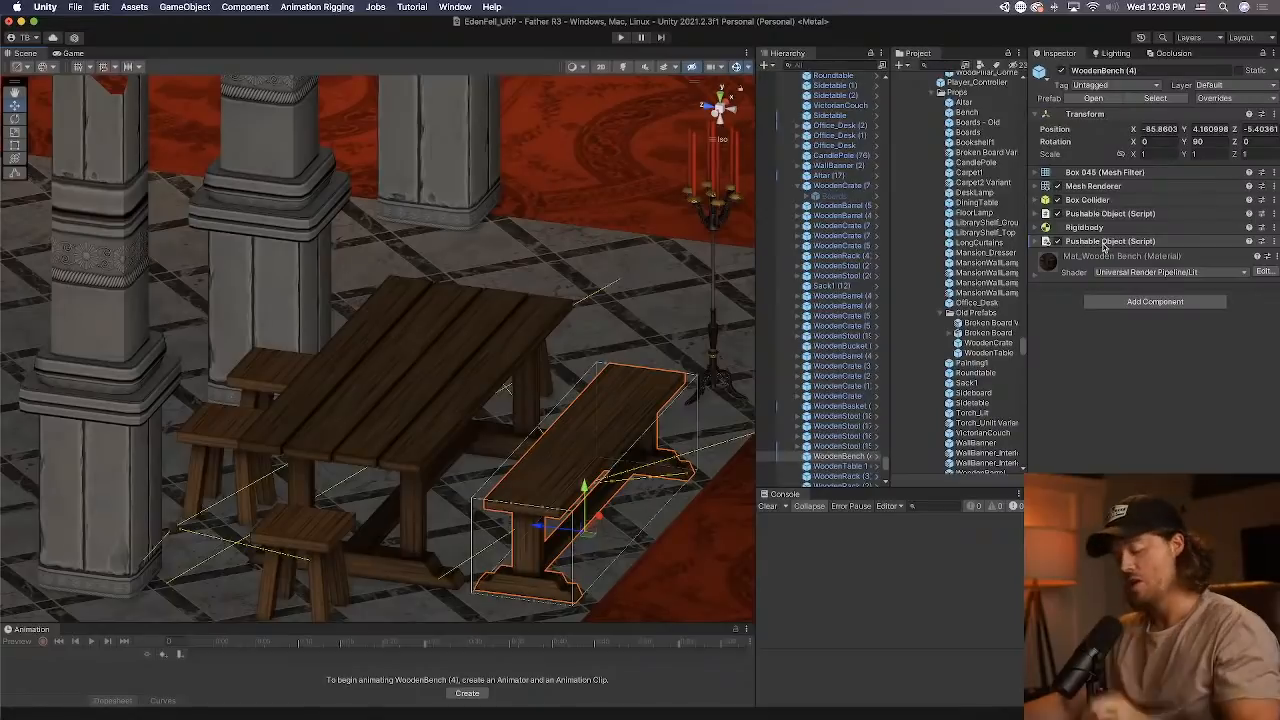
{"action": "key", "text": "super+z"}
Copy the Breakable Object component from WoodenStool (17) and paste it as a new component on WoodenBench (4).
{"action": "left_click", "coordinate": [281, 376]}
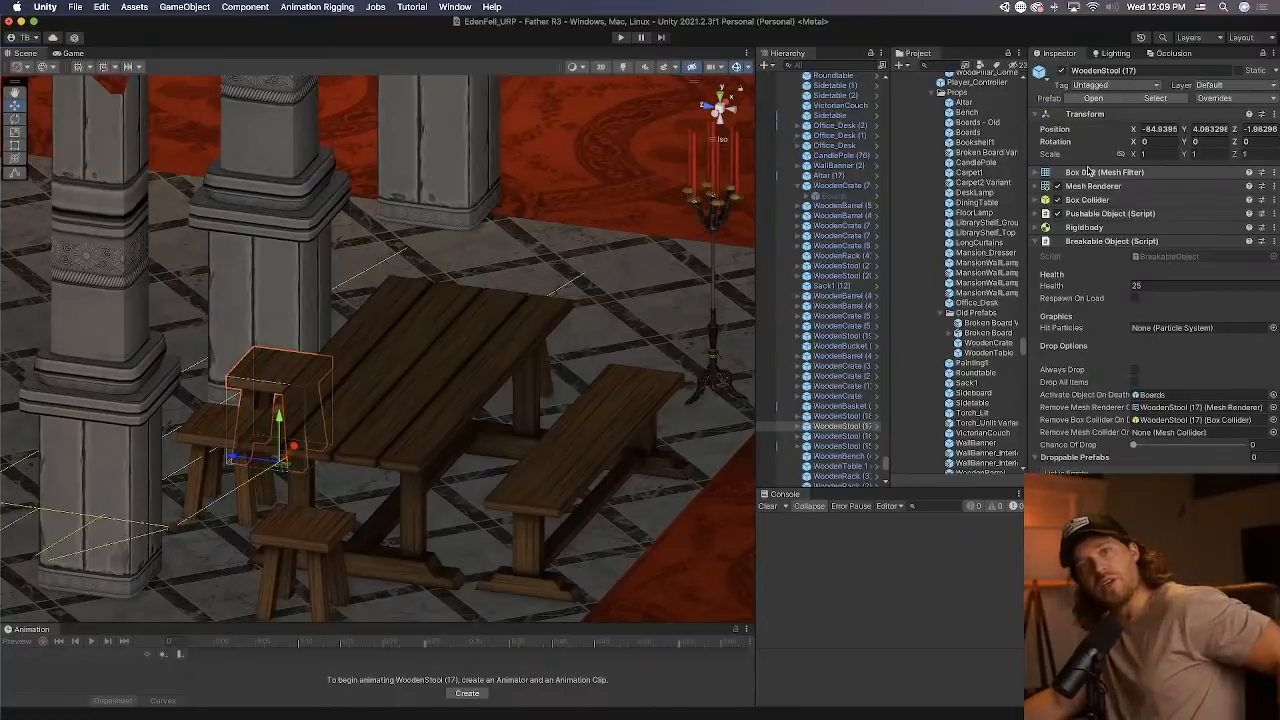
{"action": "left_click", "coordinate": [1137, 286]}
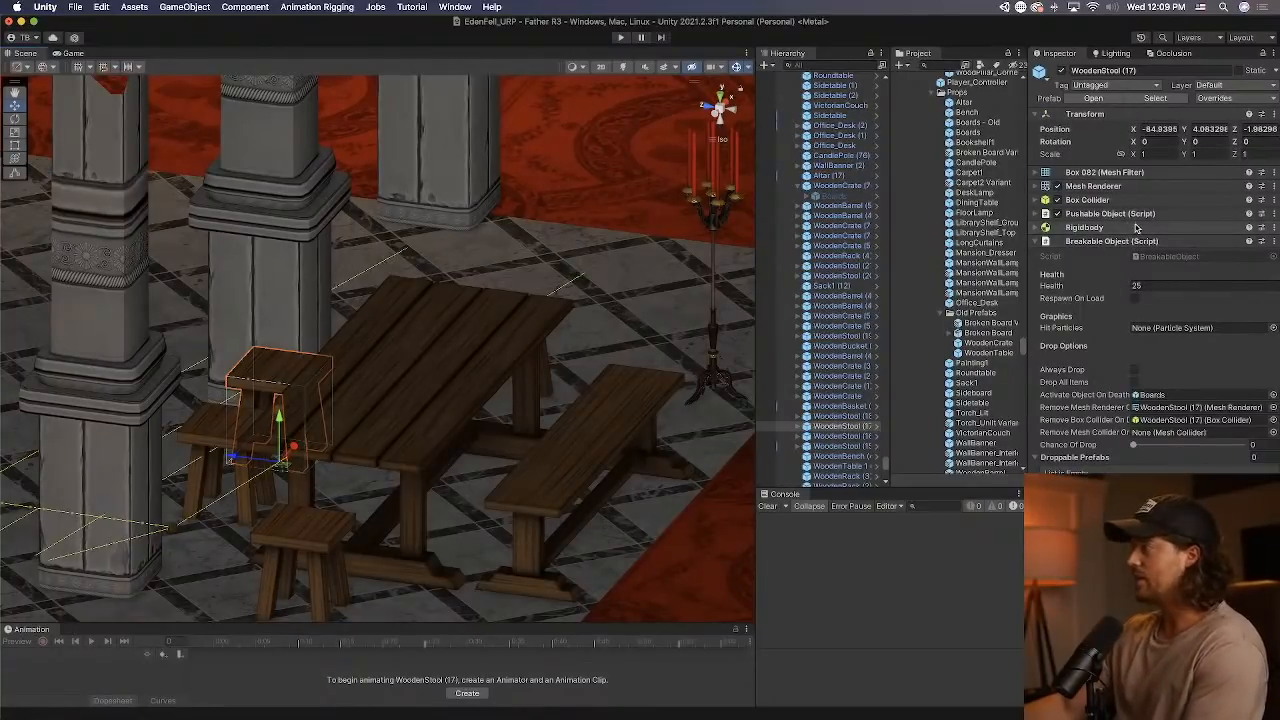
{"action": "right_click", "coordinate": [1143, 245]}
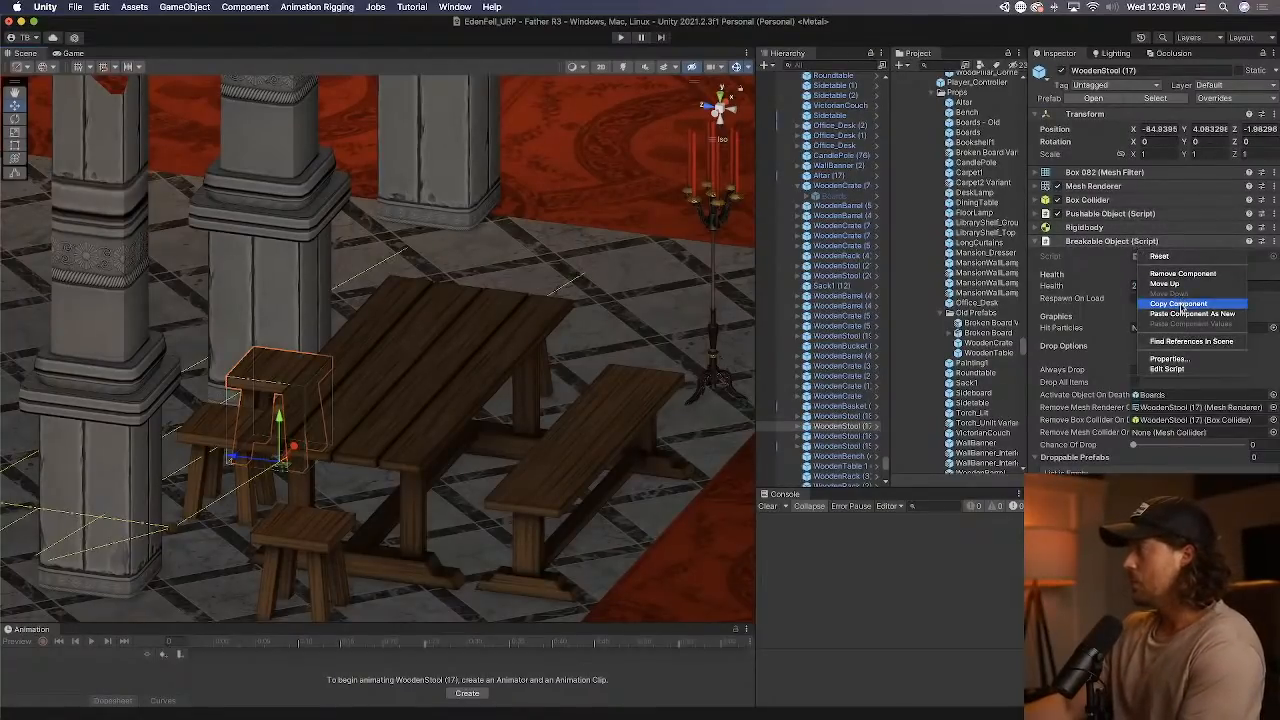
{"action": "left_click", "coordinate": [1181, 306]}
{"action": "left_click", "coordinate": [615, 437]}
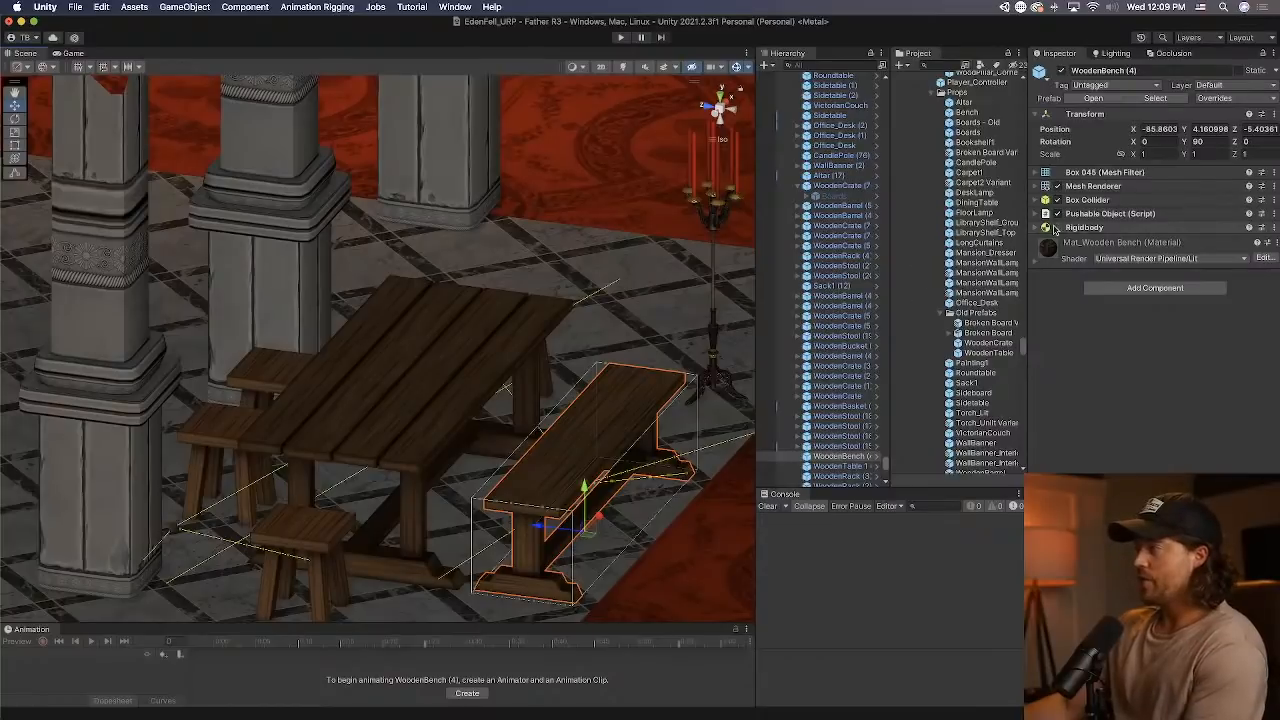
{"action": "right_click", "coordinate": [1078, 230]}
{"action": "left_click", "coordinate": [1131, 300]}
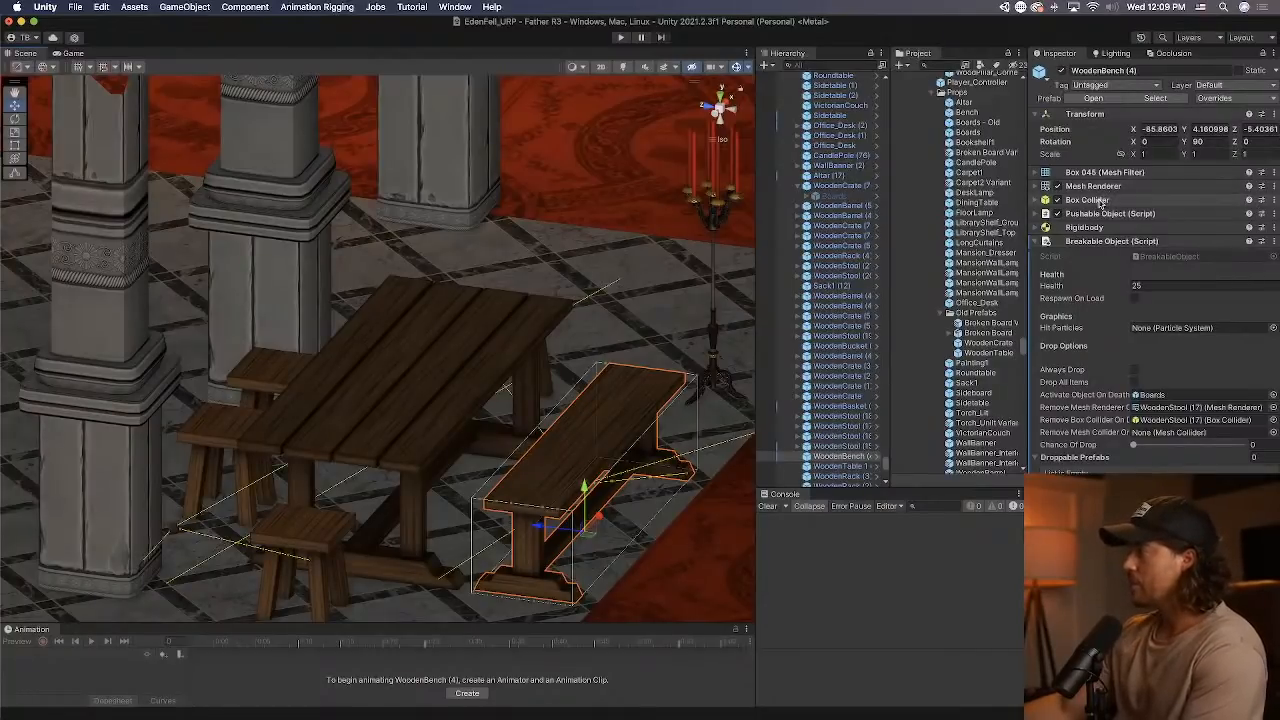
Assign the bench's own Box Collider and Mesh Renderer to its Breakable Object removal references and set Health to 50.
{"action": "left_click_drag", "start_coordinate": [1101, 202], "coordinate": [1278, 396]}
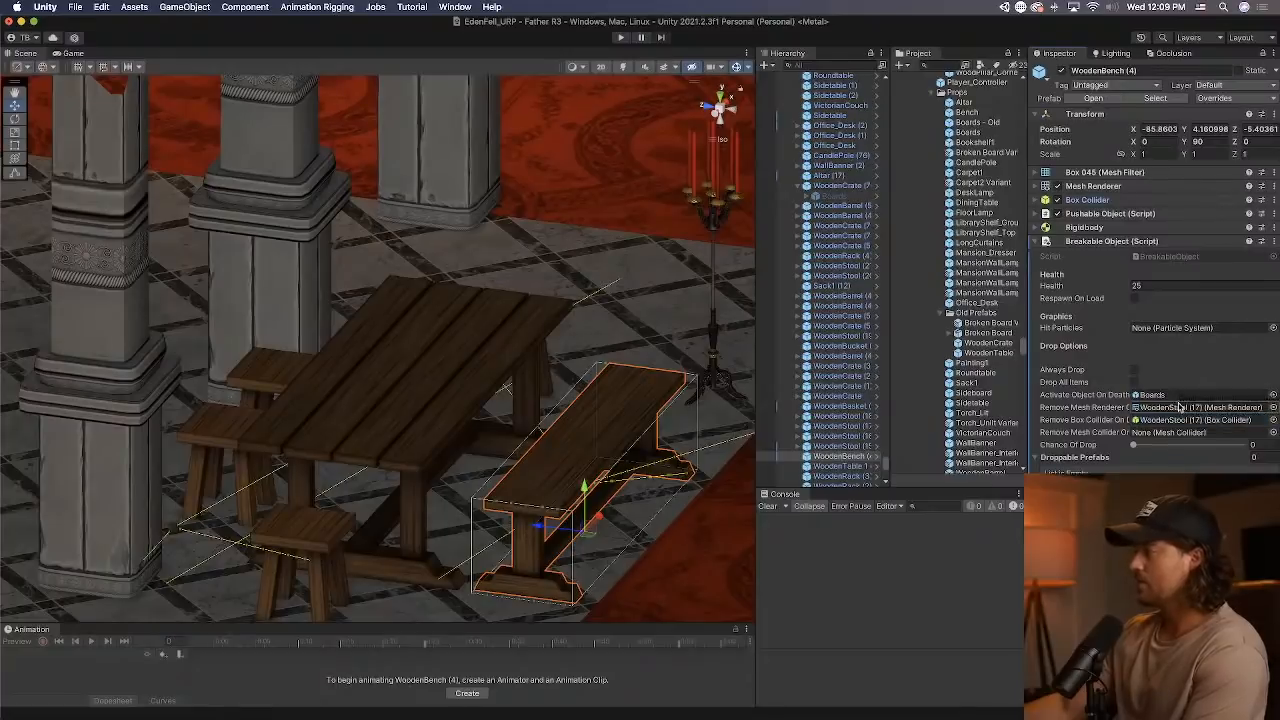
{"action": "left_click_drag", "start_coordinate": [1180, 407], "coordinate": [1180, 421]}
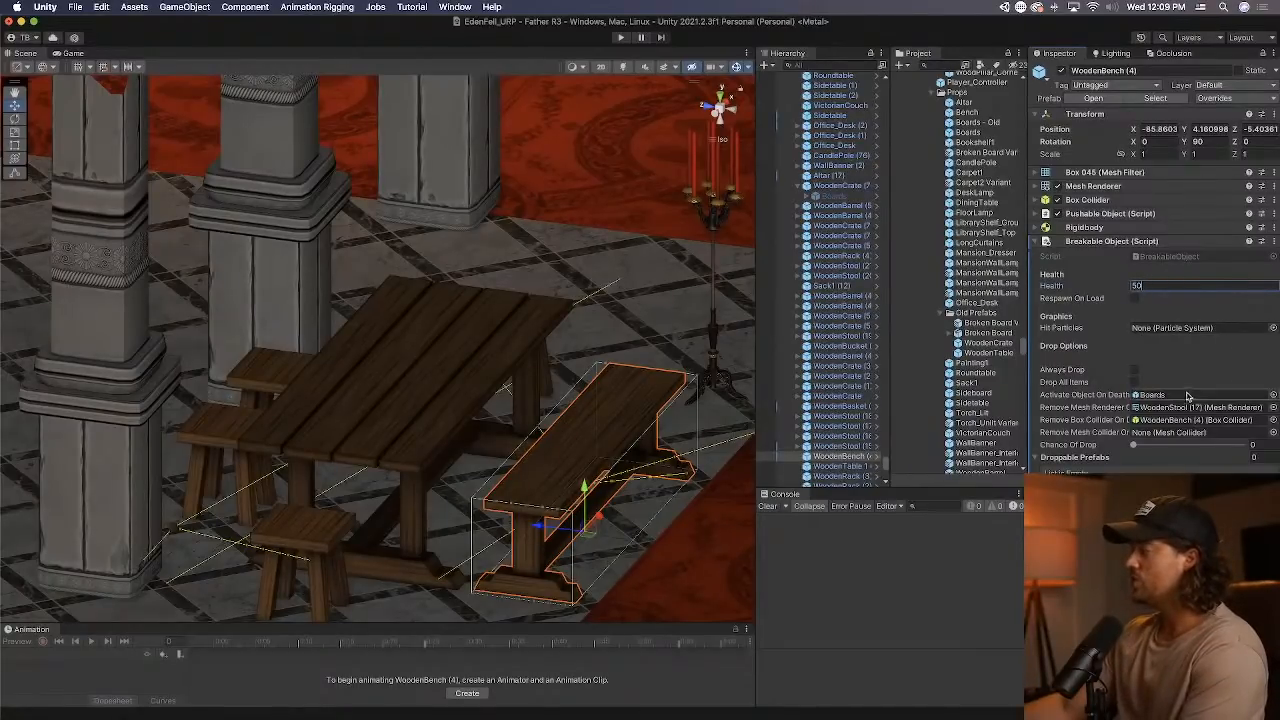
{"action": "mouse_move", "coordinate": [1111, 188]}
{"action": "left_mouse_down"}
{"action": "mouse_move", "coordinate": [1217, 390]}
{"action": "mouse_move", "coordinate": [1196, 409]}
{"action": "left_mouse_up"}
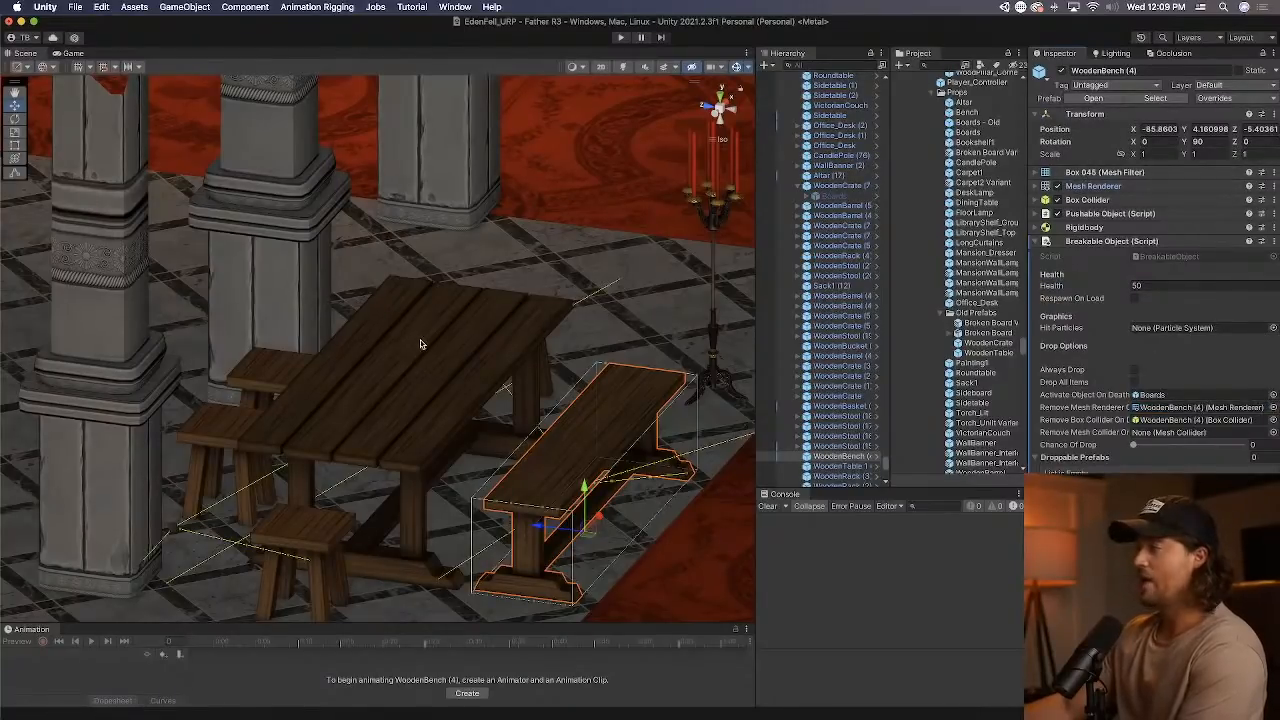
Open the WoodenCrate prefab from WoodenCrate (54), copy its Boards object, and return to the level scene.
{"action": "right_click_drag", "start_coordinate": [531, 373], "coordinate": [618, 335]}
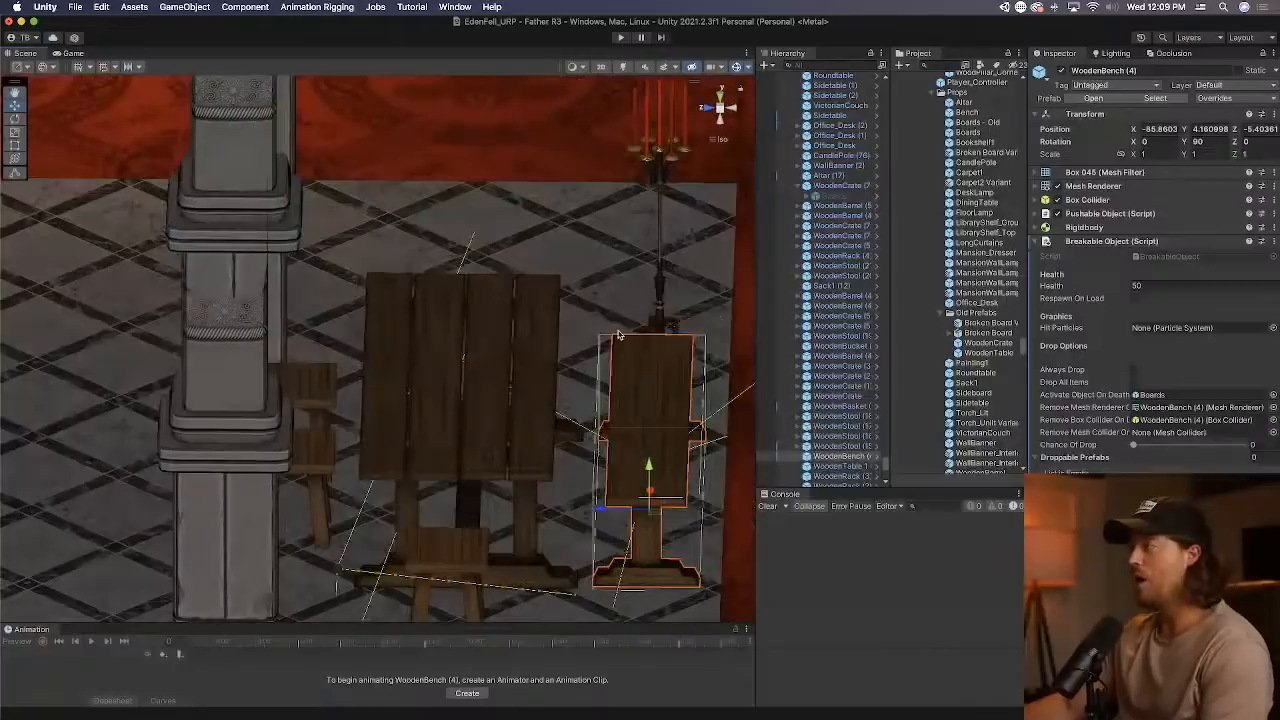
{"action": "left_click", "coordinate": [718, 142]}
{"action": "right_click_drag", "start_coordinate": [626, 292], "coordinate": [648, 236]}
{"action": "left_click", "coordinate": [648, 234]}
{"action": "left_click", "coordinate": [648, 233]}
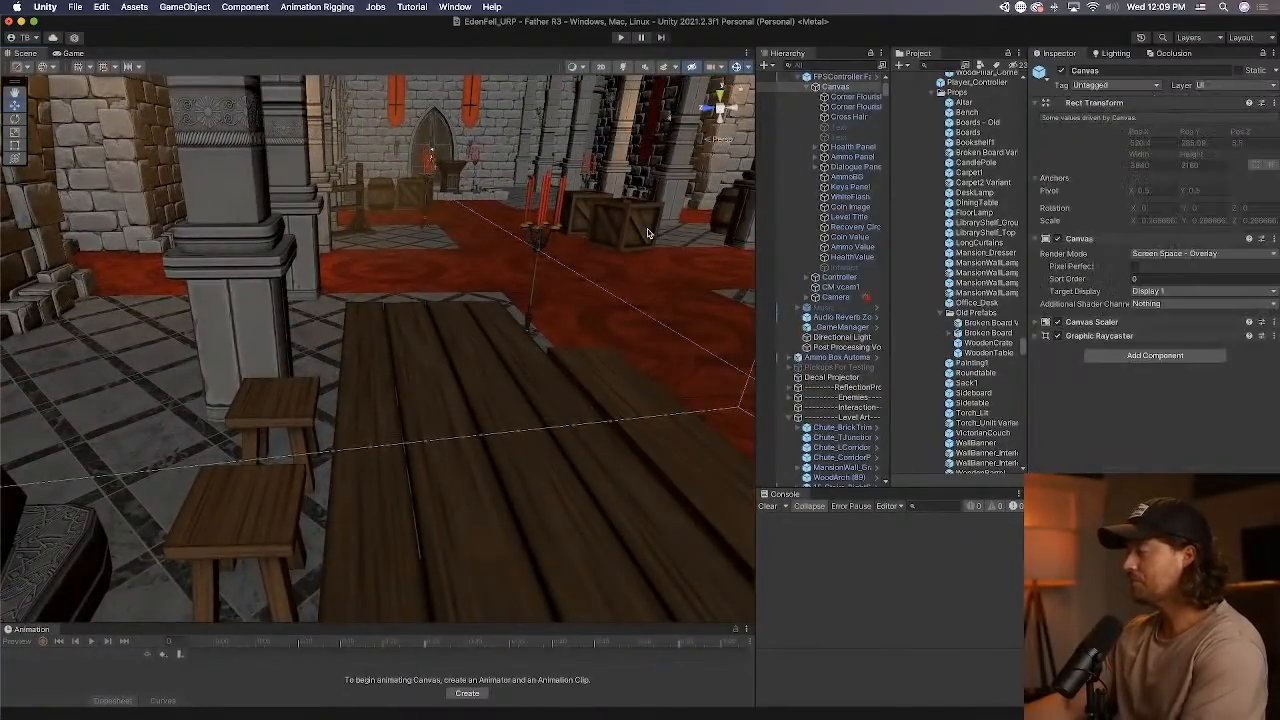
{"action": "left_click", "coordinate": [620, 240]}
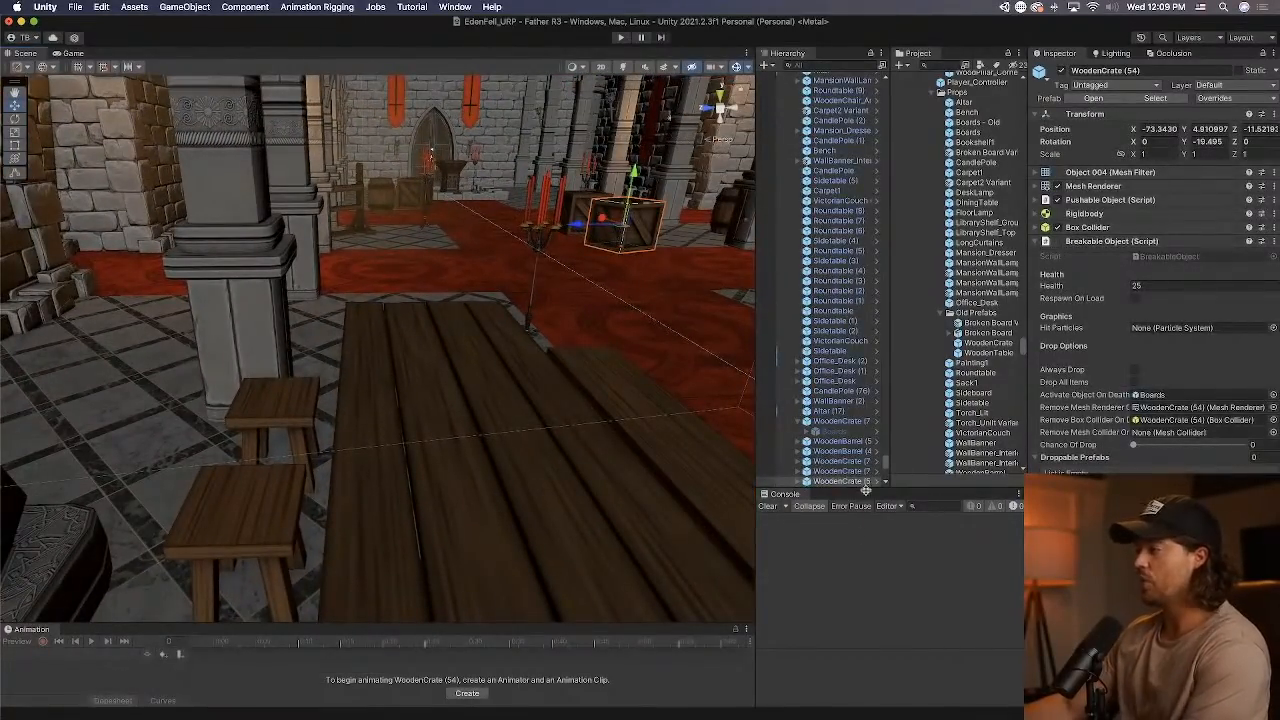
{"action": "left_click", "coordinate": [884, 481]}
{"action": "left_click", "coordinate": [826, 115]}
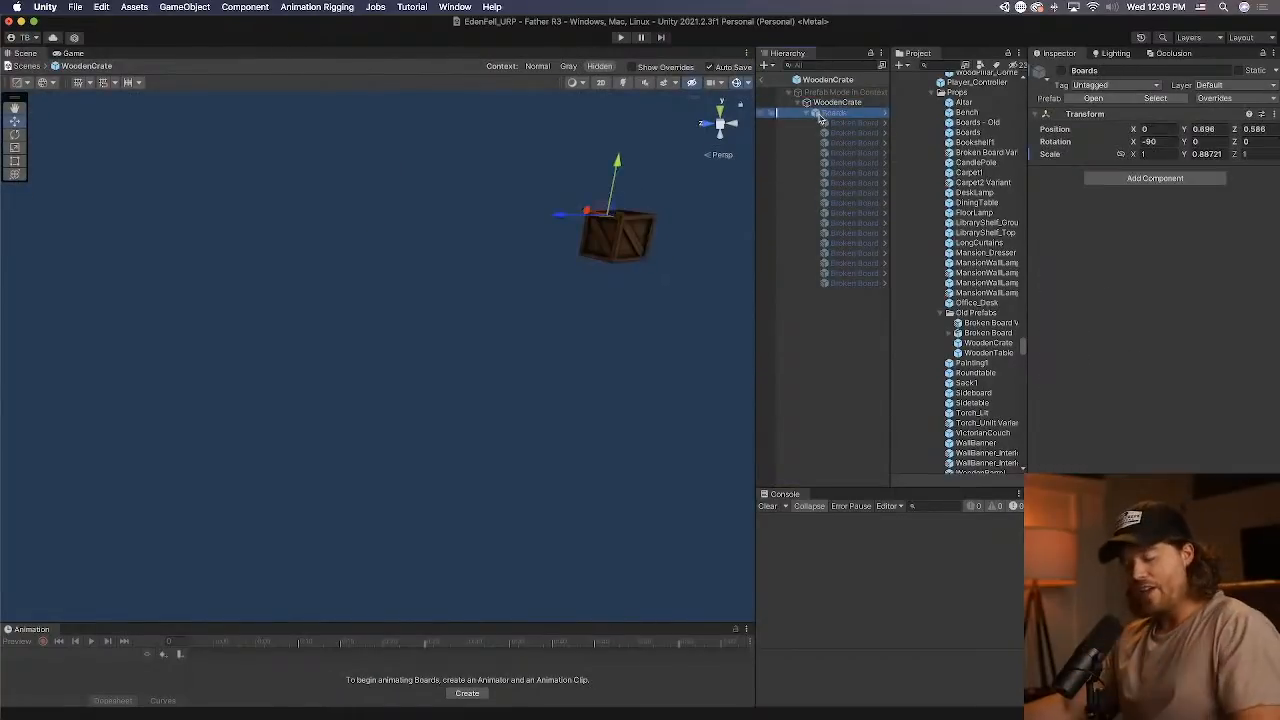
{"action": "left_click", "coordinate": [767, 82]}
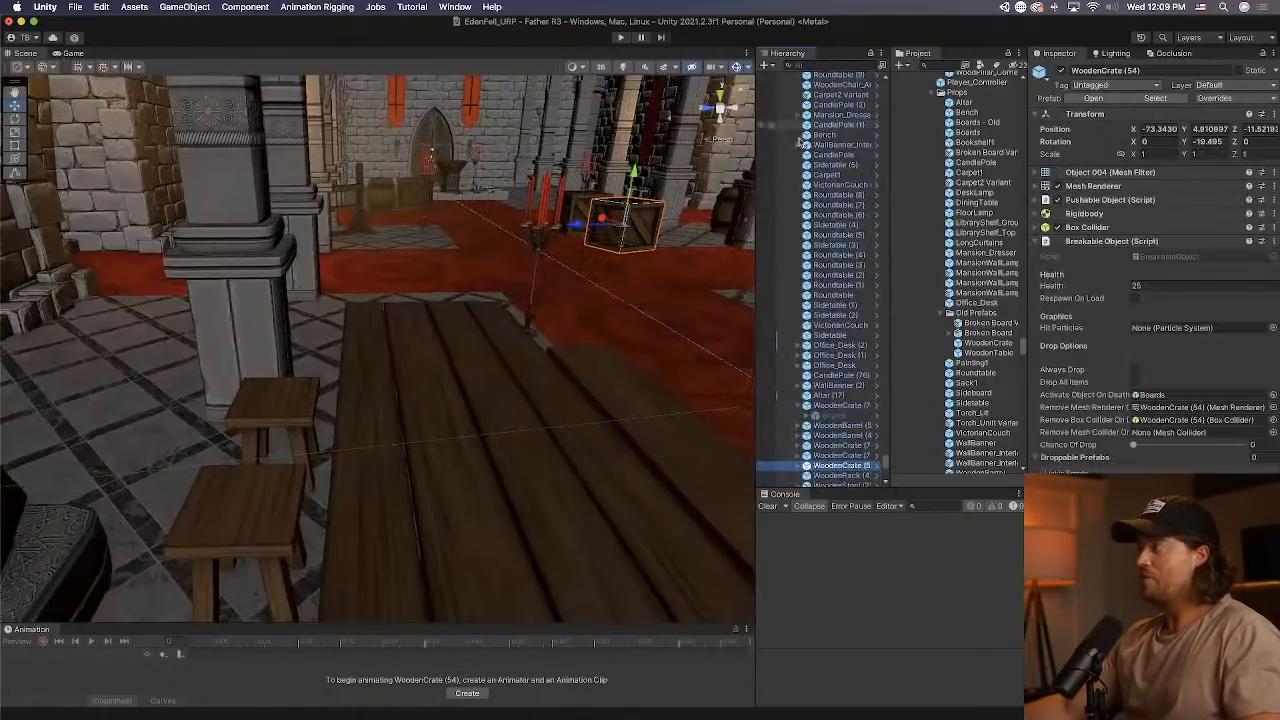
Open the WoodenBench prefab from WoodenBench (4) and paste the Boards object as a child of WoodenBench.
{"action": "right_click_drag", "start_coordinate": [572, 408], "coordinate": [282, 432]}
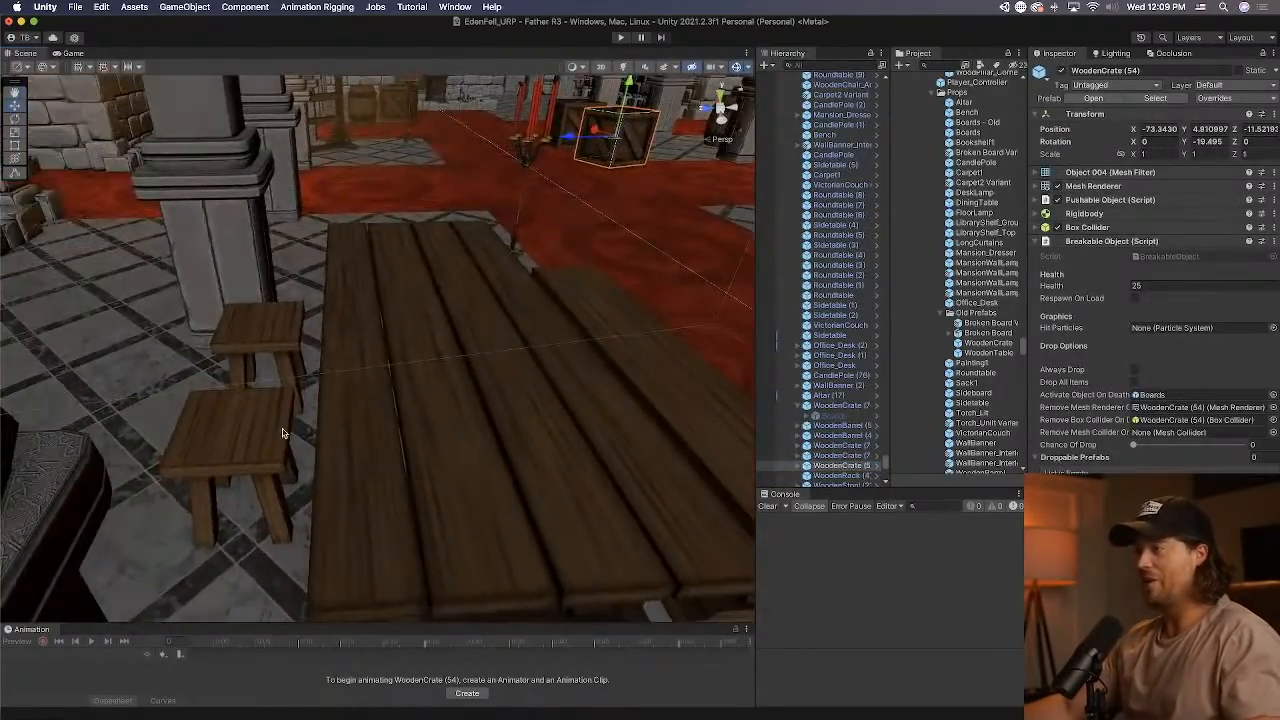
{"action": "right_click_drag", "start_coordinate": [459, 428], "coordinate": [360, 434]}
{"action": "left_click", "coordinate": [525, 437]}
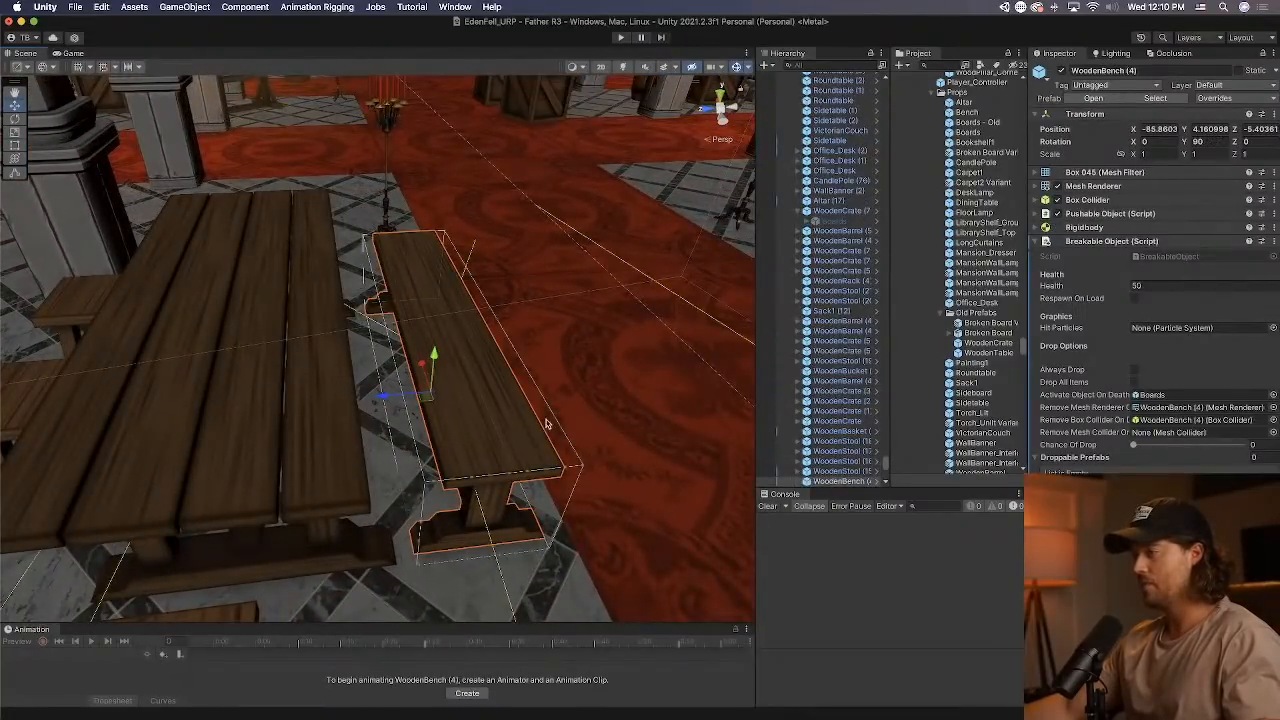
{"action": "left_click", "coordinate": [880, 481]}
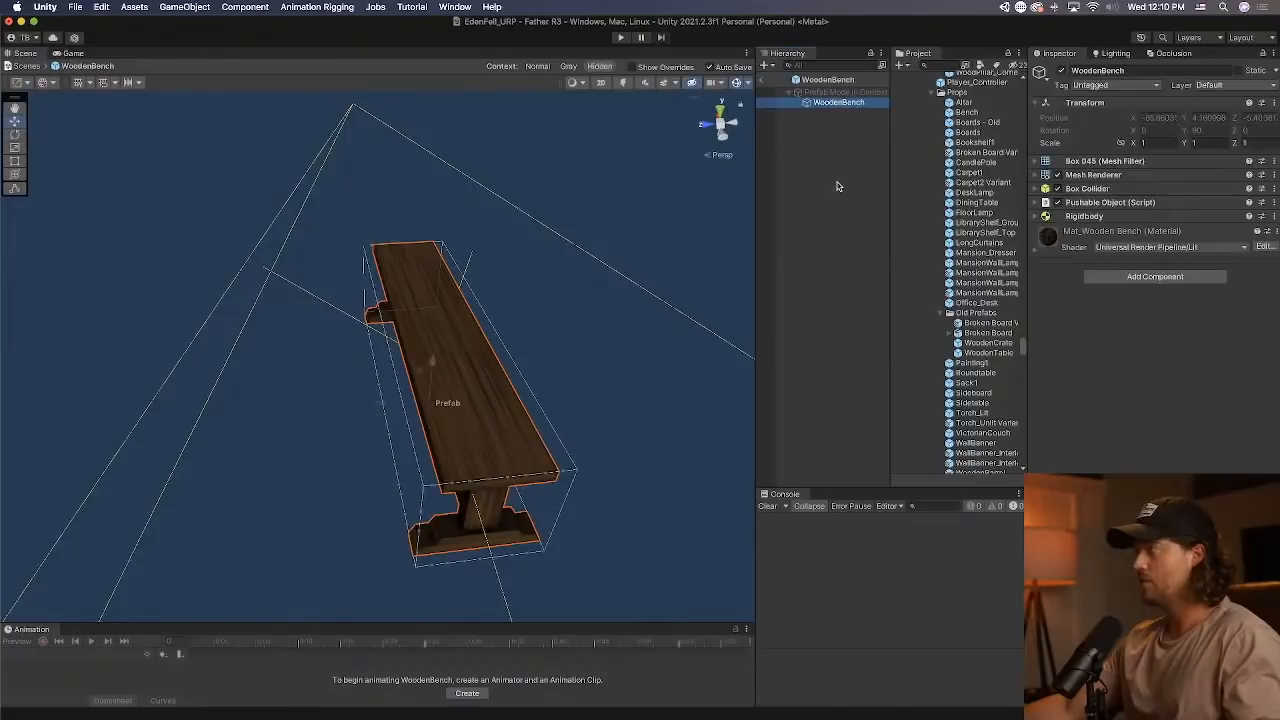
{"action": "left_click", "coordinate": [833, 112]}
Set the Boards object's position to 0, 0, 0 and activate it inside the WoodenBench prefab.
{"action": "left_click", "coordinate": [1160, 127]}
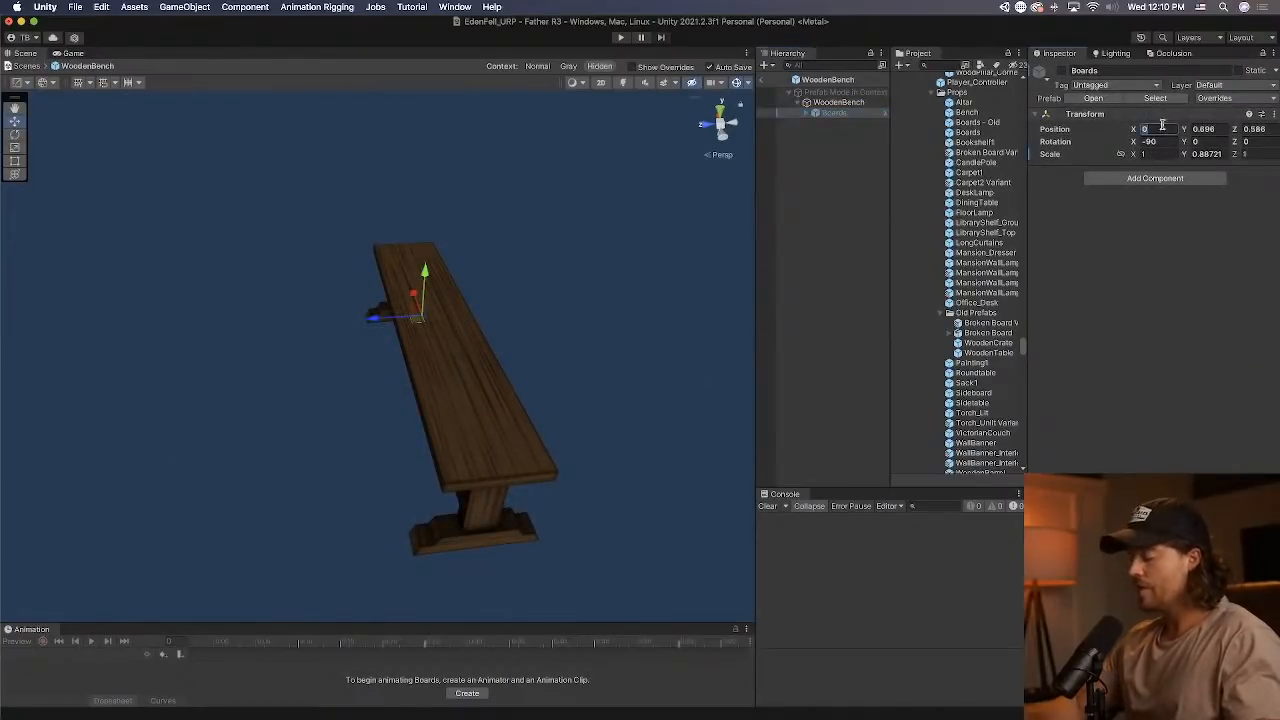
{"action": "type", "text": "0"}
{"action": "key", "text": "Tab"}
{"action": "type", "text": "0"}
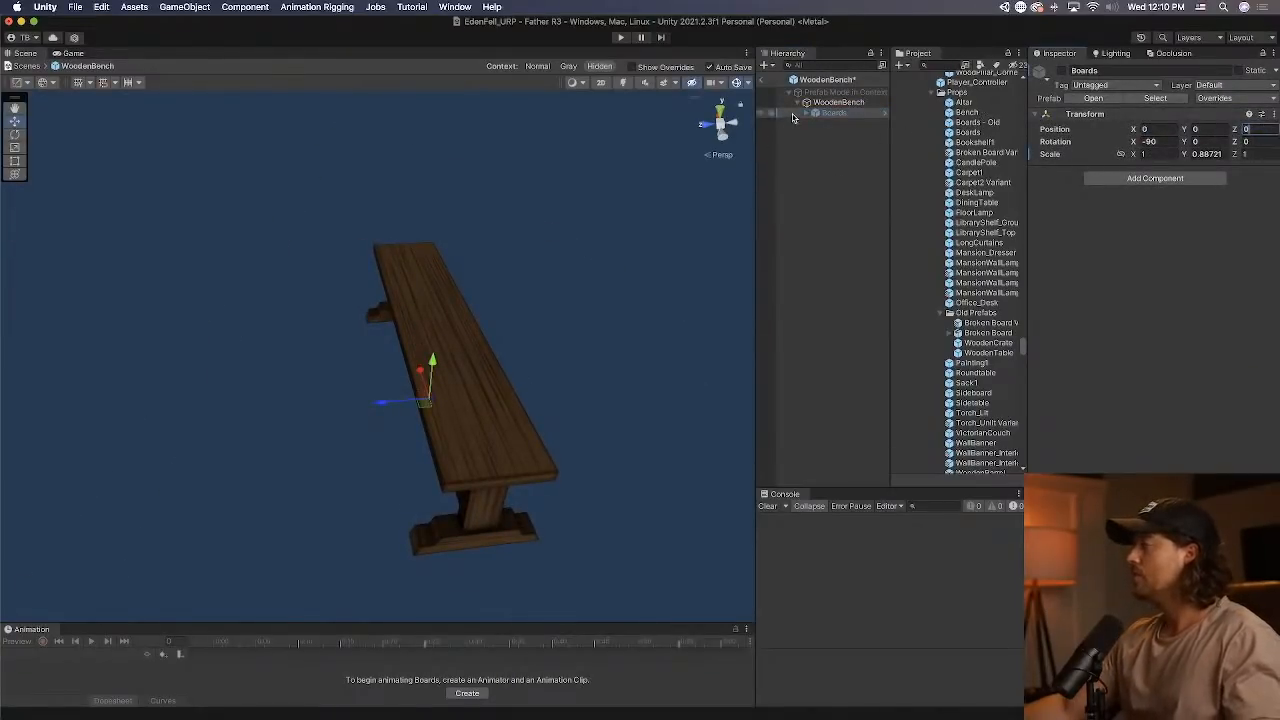
{"action": "left_click", "coordinate": [1061, 72]}
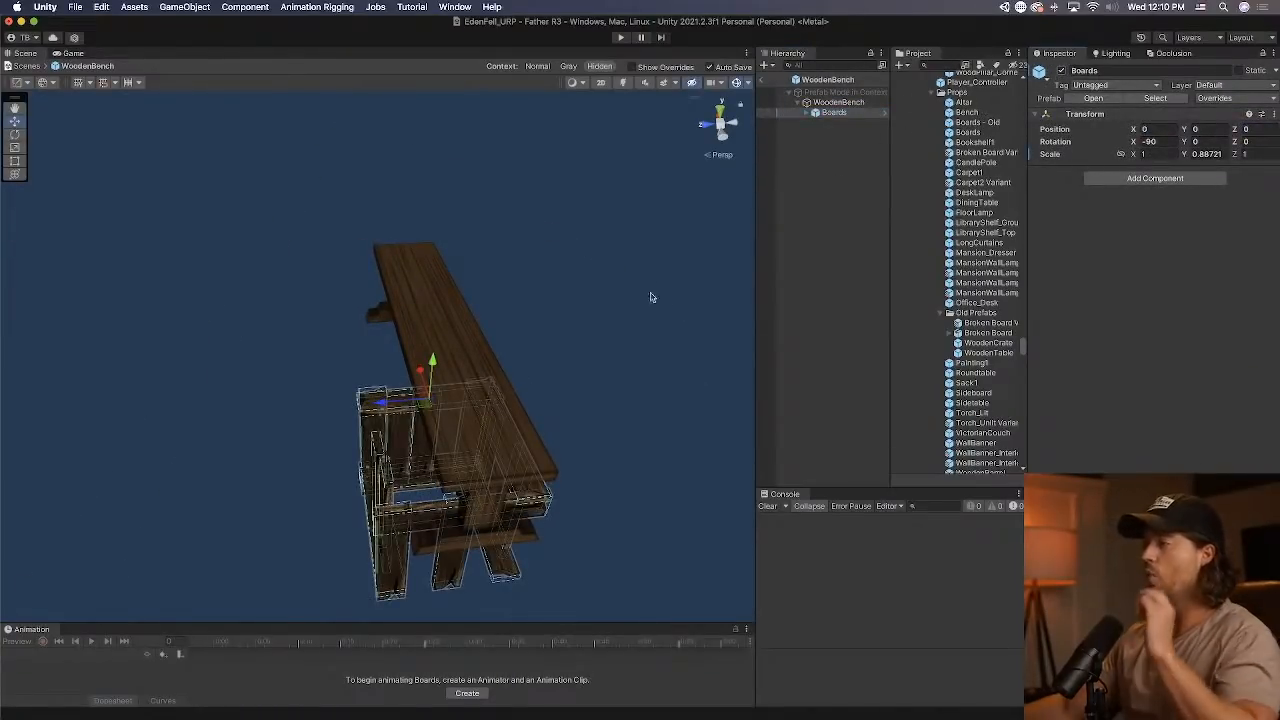
Deactivate the last nine Broken Board pieces in the Boards group.
{"action": "left_click", "coordinate": [807, 113]}
{"action": "left_click", "coordinate": [850, 282]}
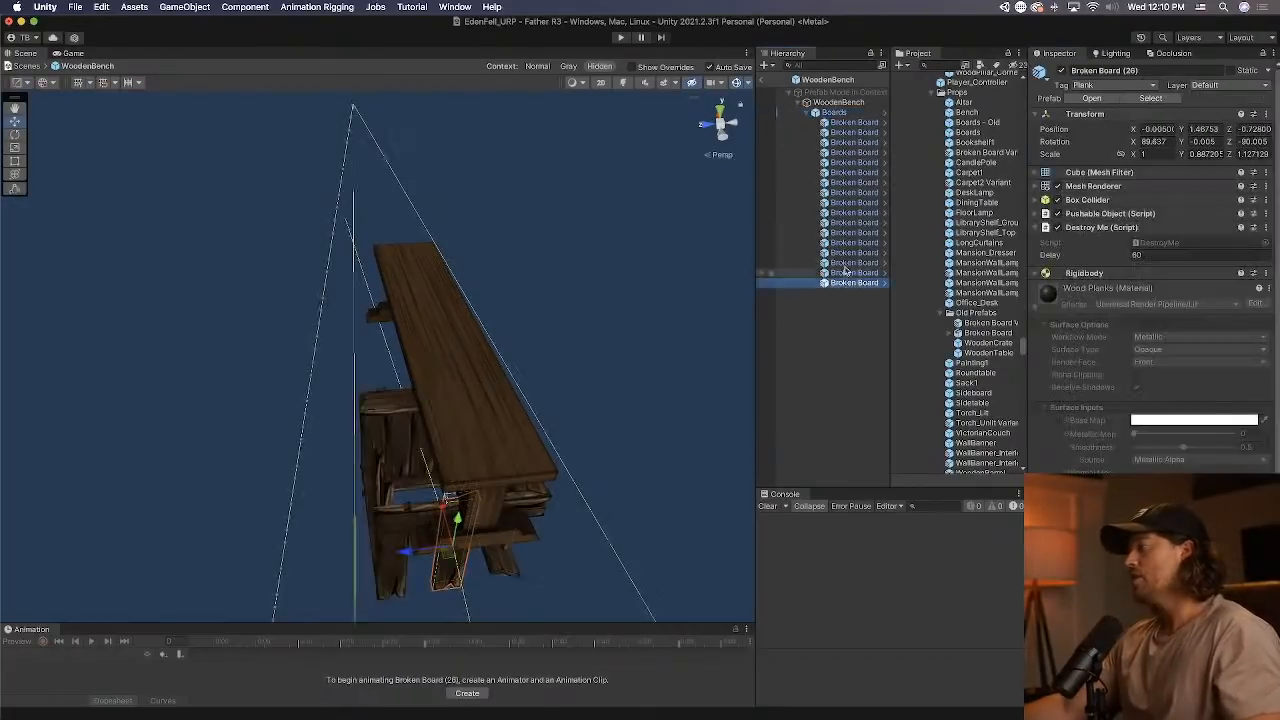
{"action": "left_click", "coordinate": [865, 203], "text": "shift"}
{"action": "left_click", "coordinate": [1061, 71]}
Rotate the first Broken Board parallel to the bench seat, setting its Z rotation to -90.
{"action": "left_click", "coordinate": [865, 123]}
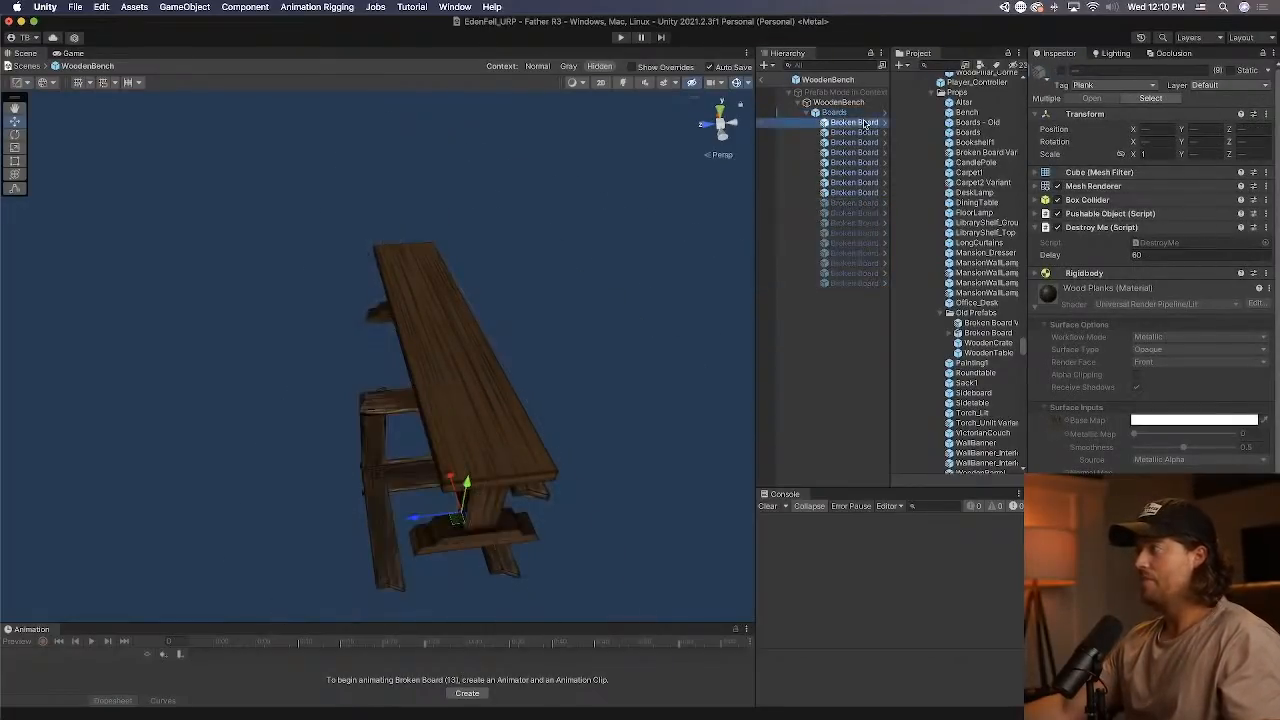
{"action": "right_click_drag", "start_coordinate": [418, 310], "coordinate": [577, 353]}
{"action": "middle_click_drag", "start_coordinate": [388, 358], "coordinate": [527, 372]}
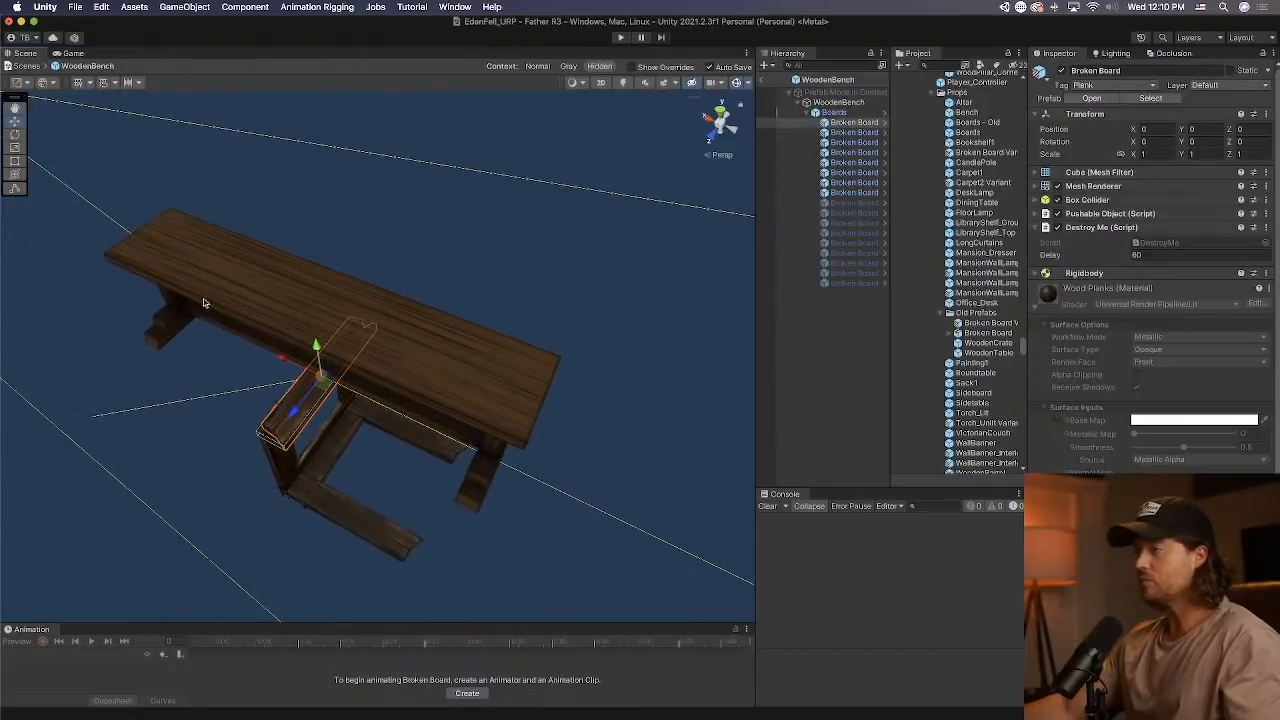
{"action": "left_click", "coordinate": [15, 137]}
{"action": "left_click_drag", "start_coordinate": [344, 358], "coordinate": [545, 450]}
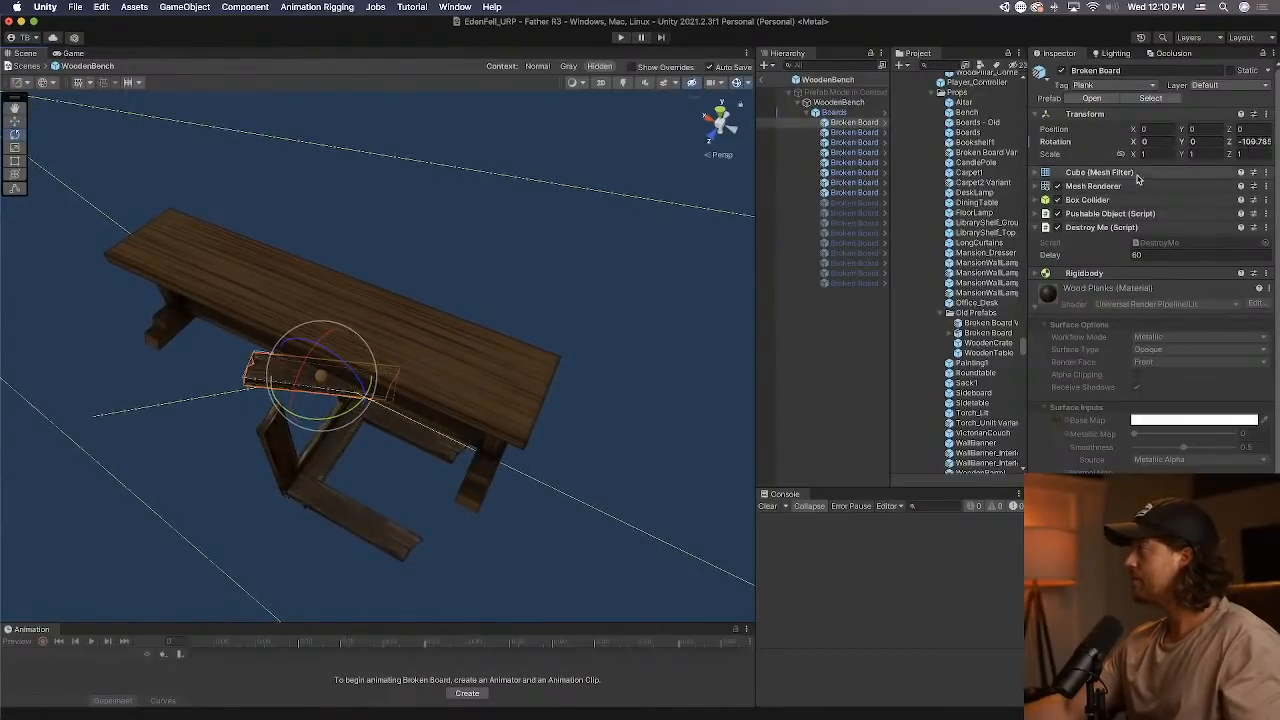
{"action": "type", "text": "-90"}
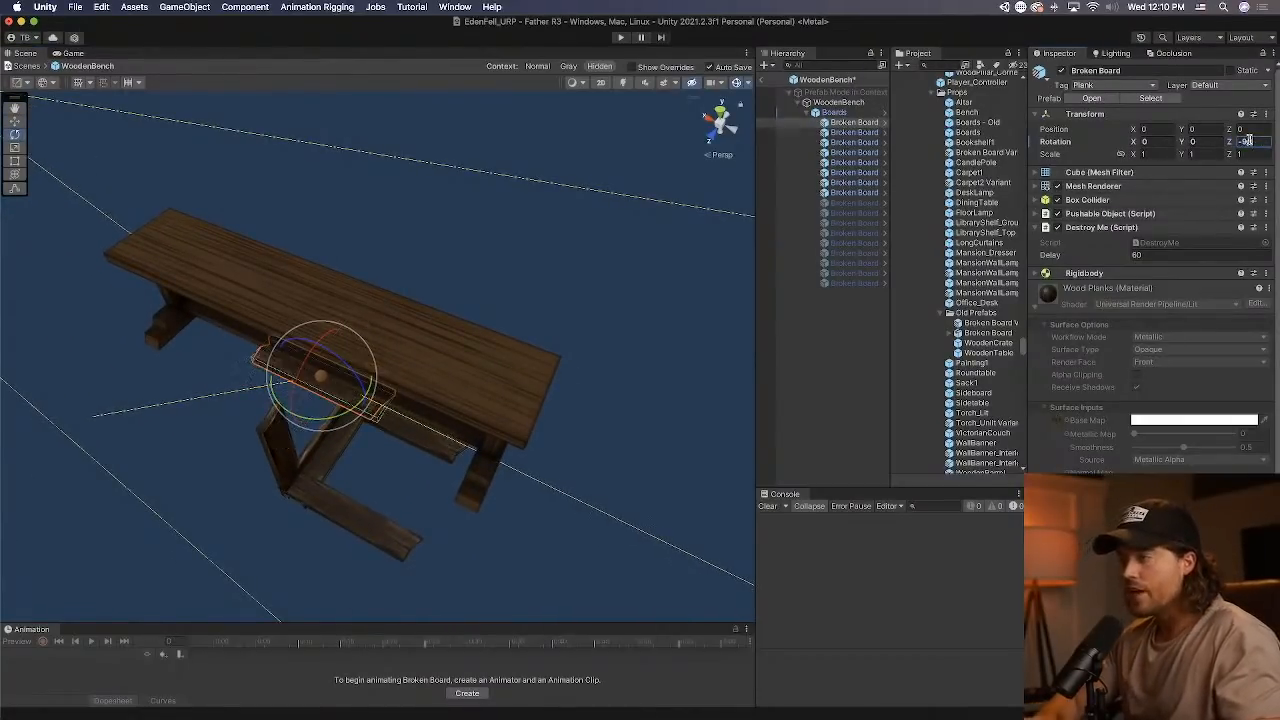
Stretch the first Broken Board to an X scale of about 2.72 and raise it to the seat at Z position 0.938.
{"action": "left_click", "coordinate": [15, 148]}
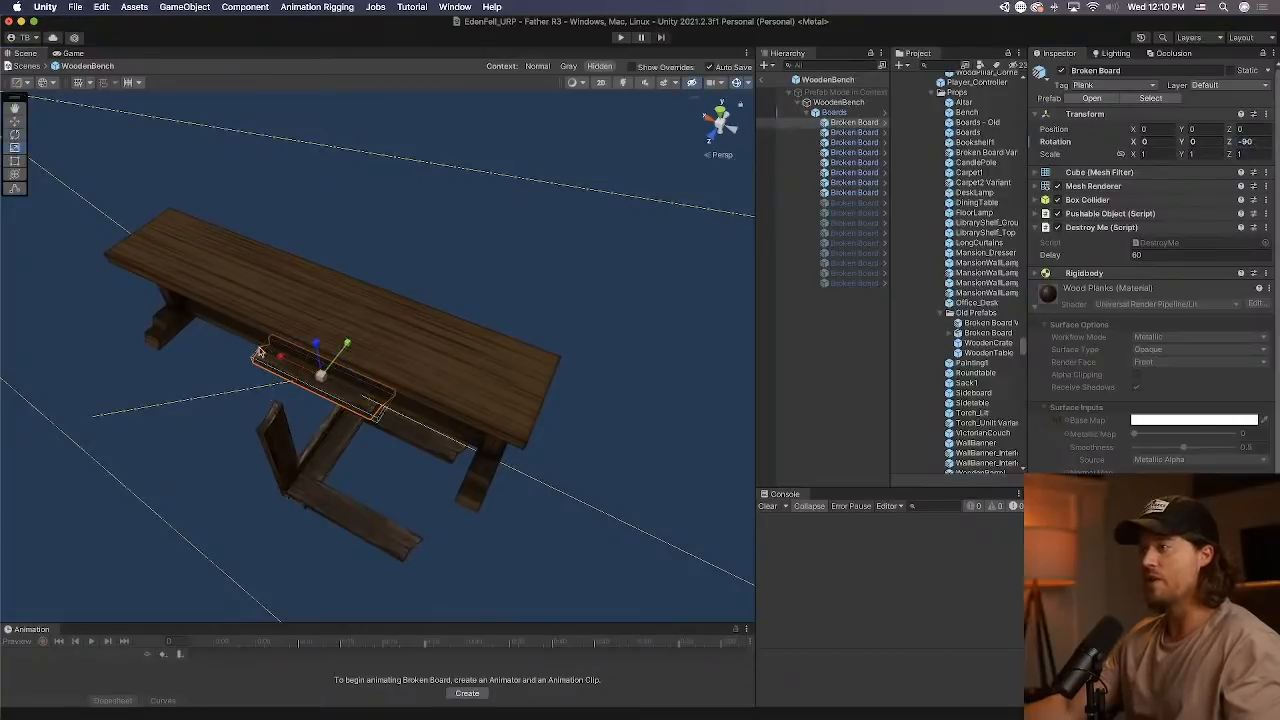
{"action": "left_click_drag", "start_coordinate": [265, 352], "coordinate": [166, 348]}
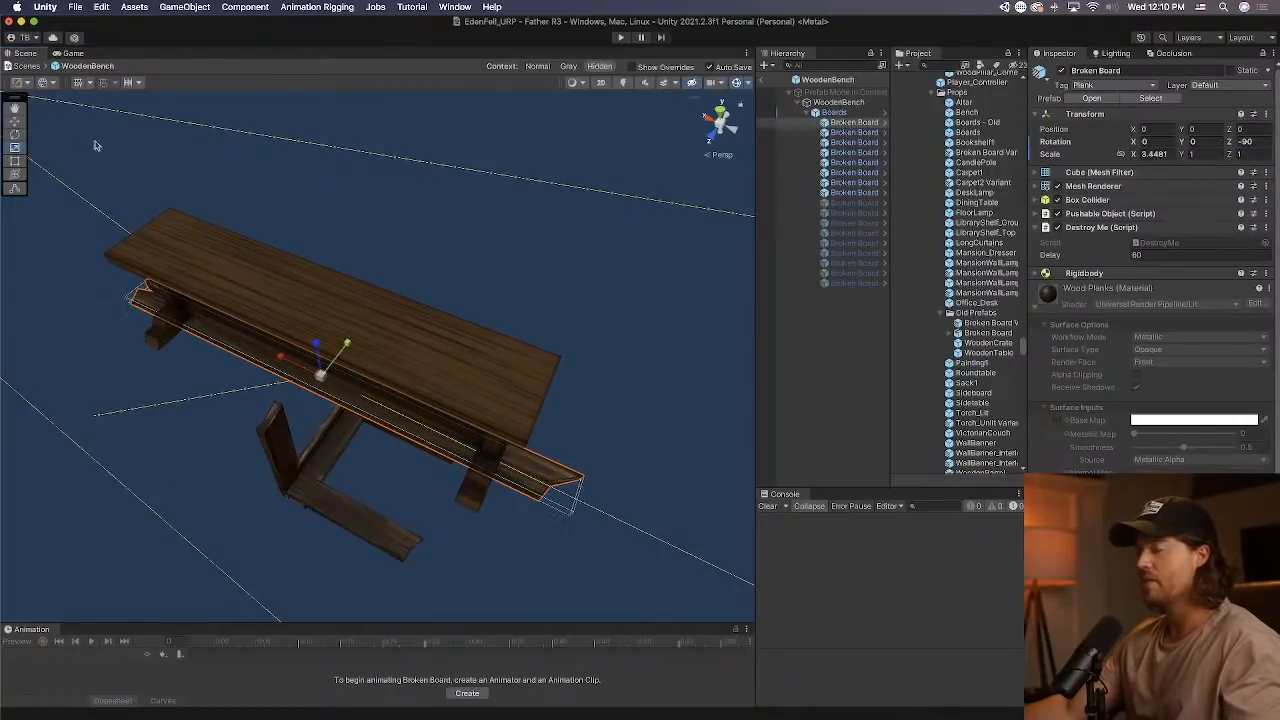
{"action": "left_click", "coordinate": [14, 124]}
{"action": "left_click_drag", "start_coordinate": [316, 346], "coordinate": [307, 273]}
{"action": "left_click", "coordinate": [14, 160]}
{"action": "key", "text": "x"}
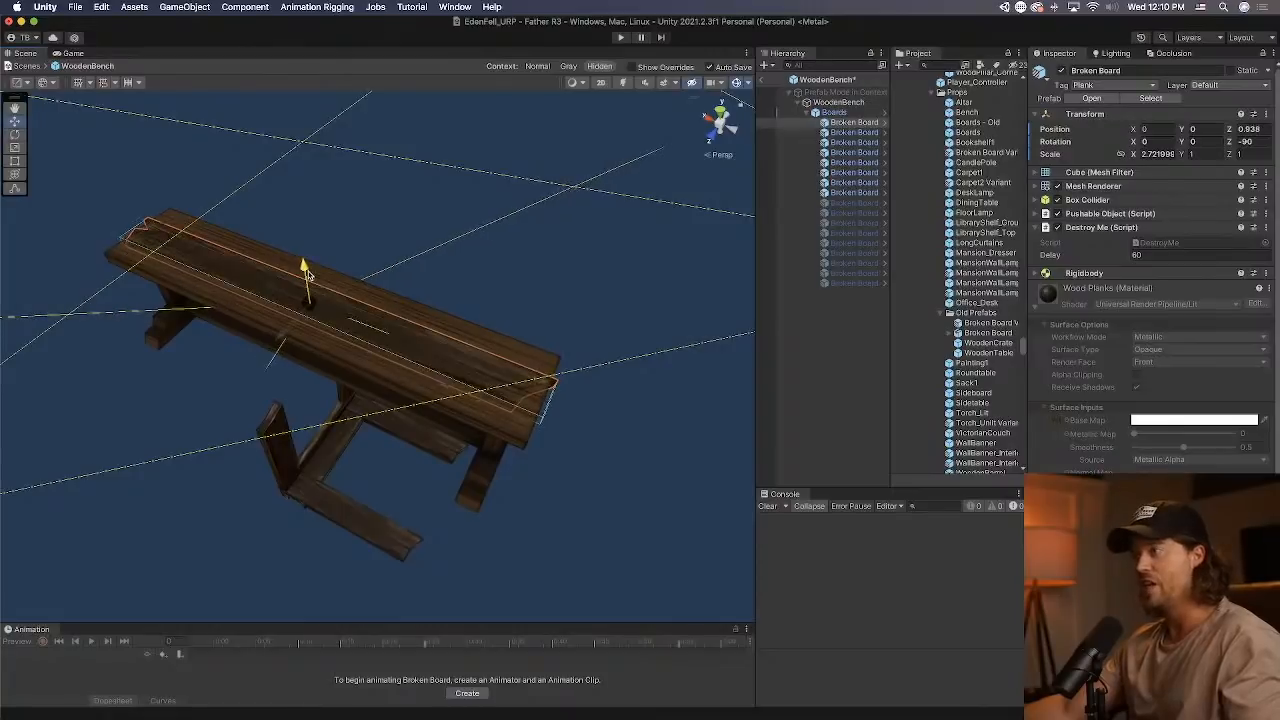
{"action": "key", "text": "super+d"}
{"action": "left_click_drag", "start_coordinate": [310, 318], "coordinate": [258, 356]}
{"action": "key", "text": "super+d"}
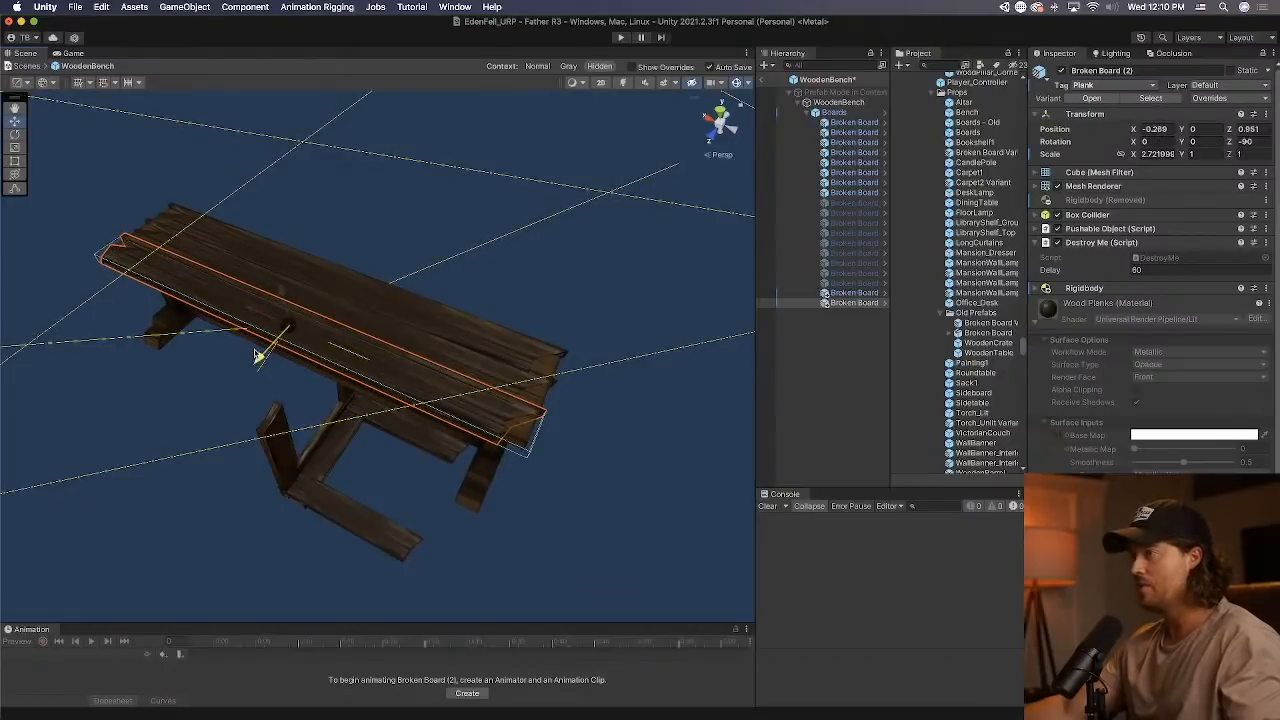
{"action": "key", "text": "super+z"}
{"action": "key", "text": "super+z"}
{"action": "key", "text": "super+z"}
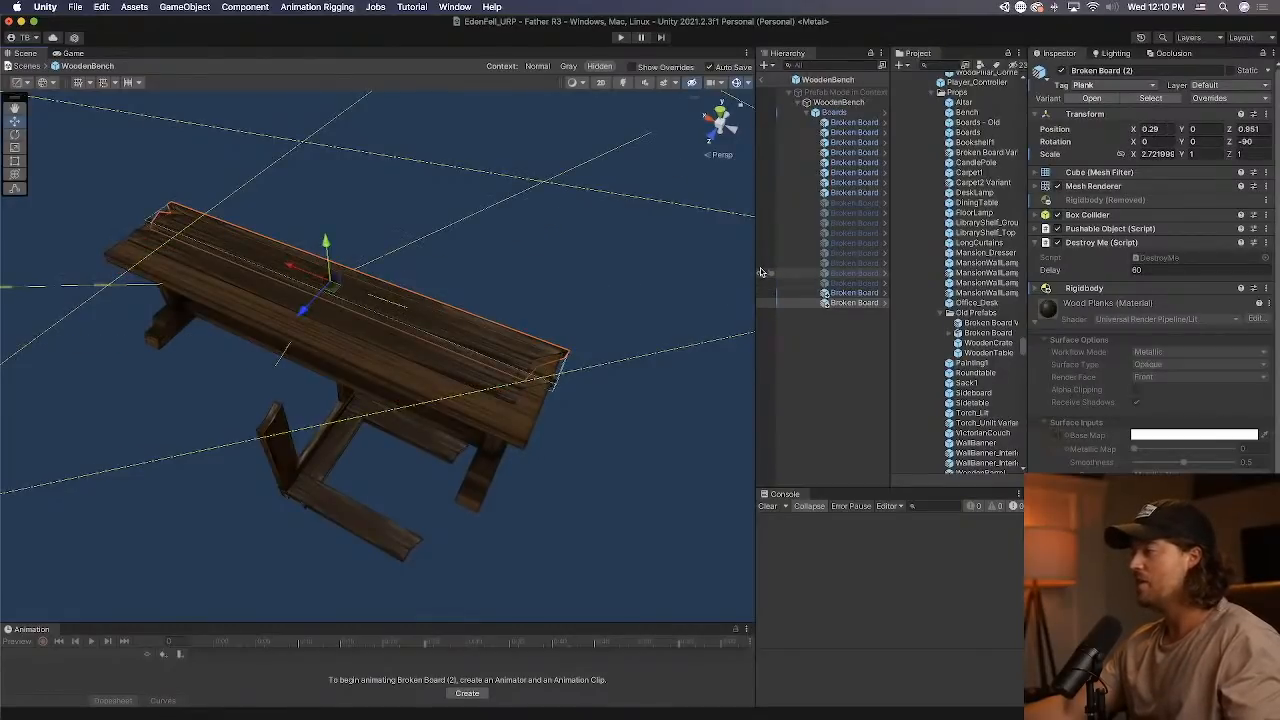
Duplicate the seat board and spread the copies across the bench seat, the last at about X -0.253, Z 0.951.
{"action": "key", "text": "super+d"}
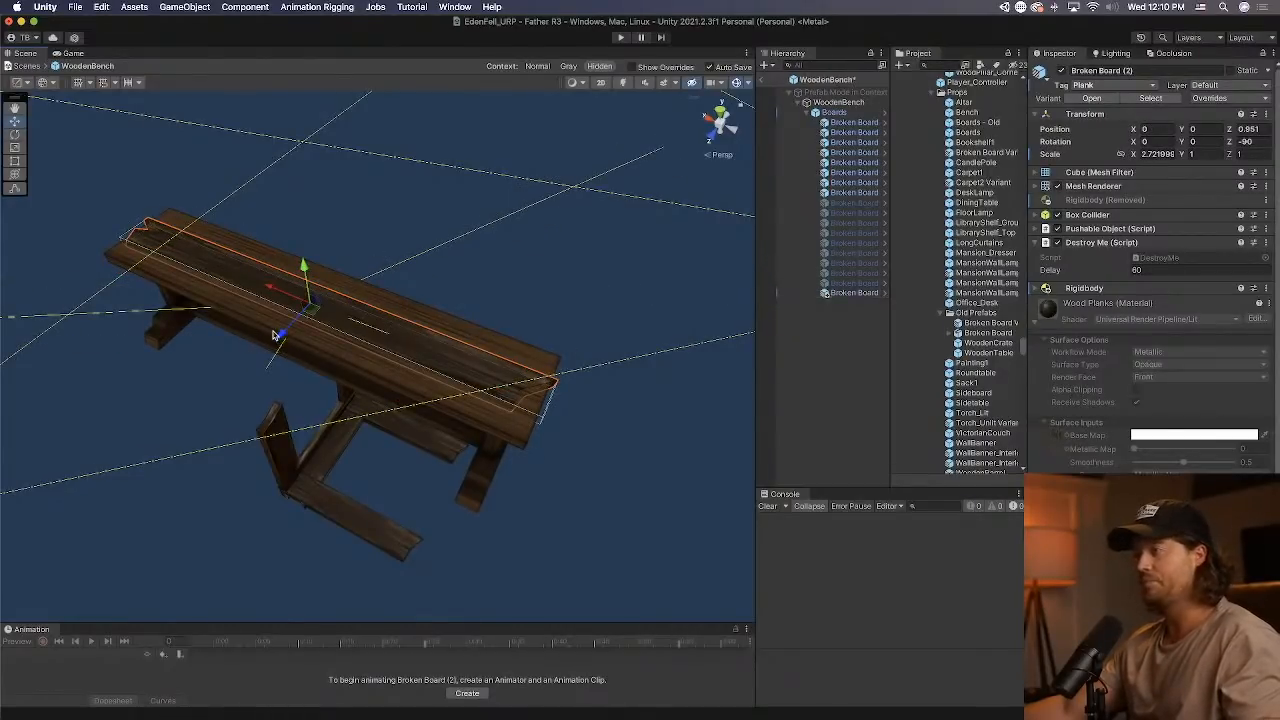
{"action": "left_click_drag", "start_coordinate": [282, 337], "coordinate": [260, 358]}
{"action": "key", "text": "super+d"}
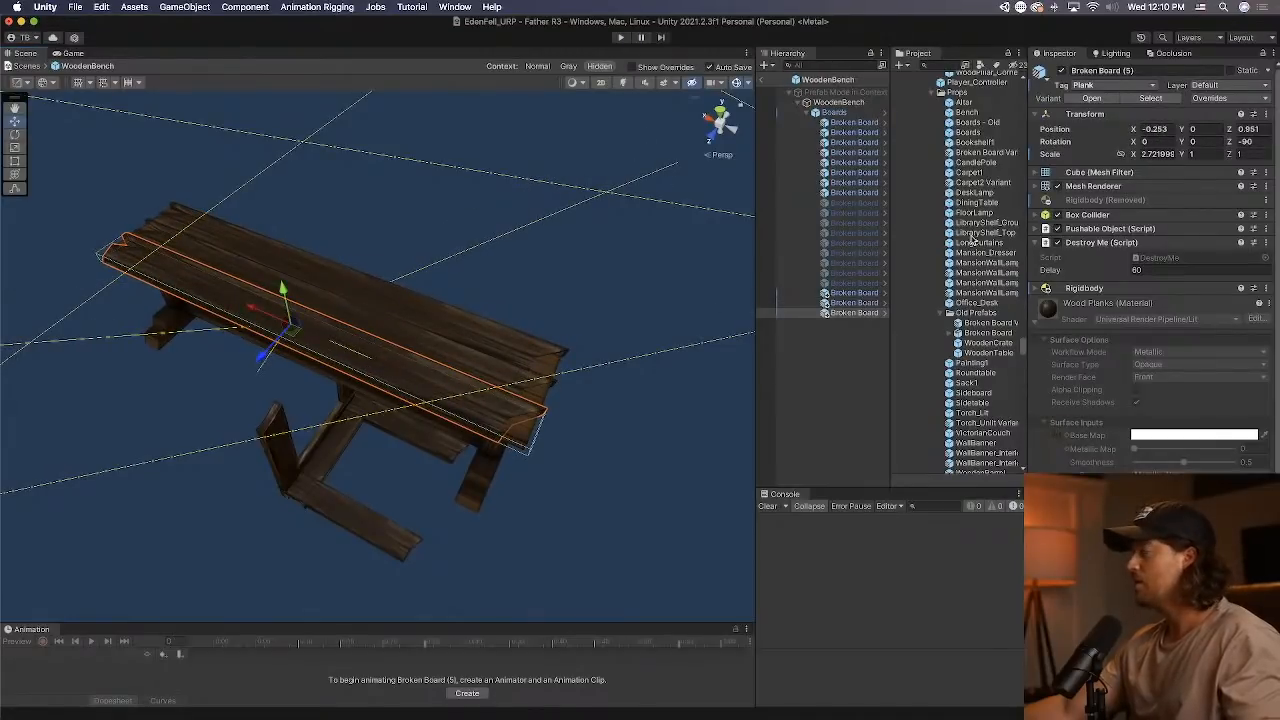
Move Broken Board (10) up to the end leg of the bench and shorten it to an X scale of about 0.824.
{"action": "left_click", "coordinate": [848, 183]}
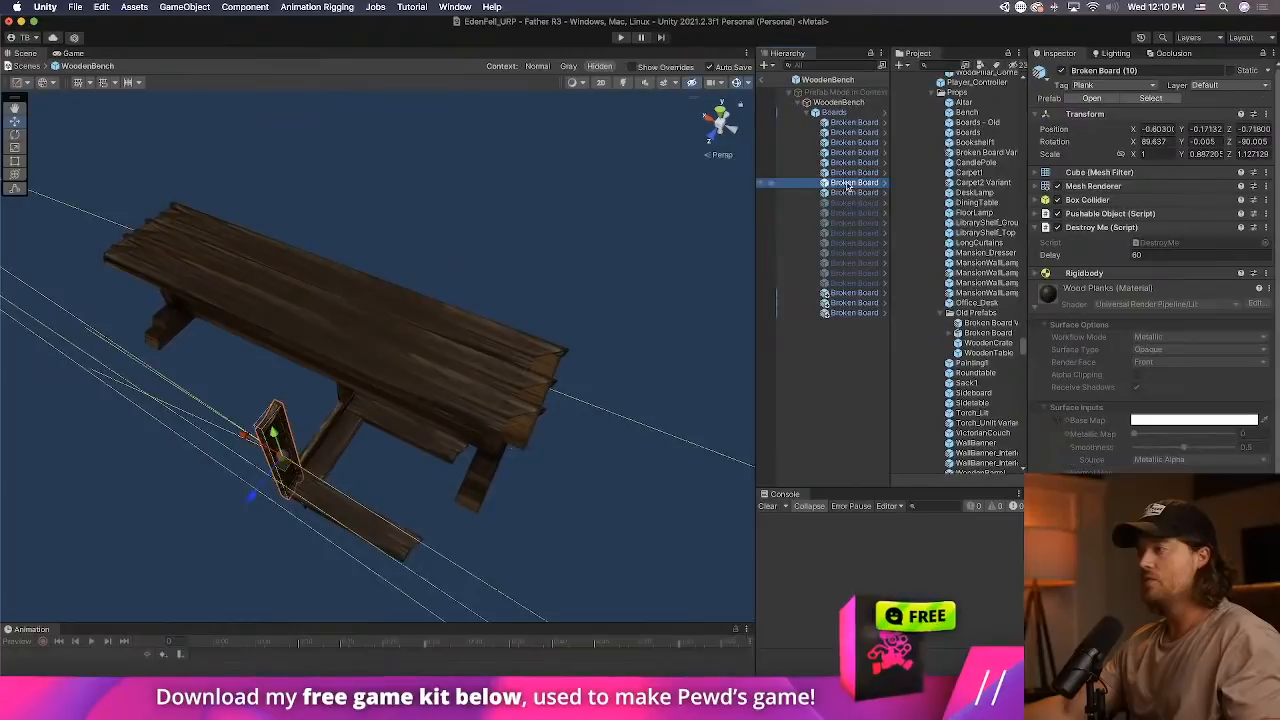
{"action": "right_click_drag", "start_coordinate": [432, 405], "coordinate": [398, 322]}
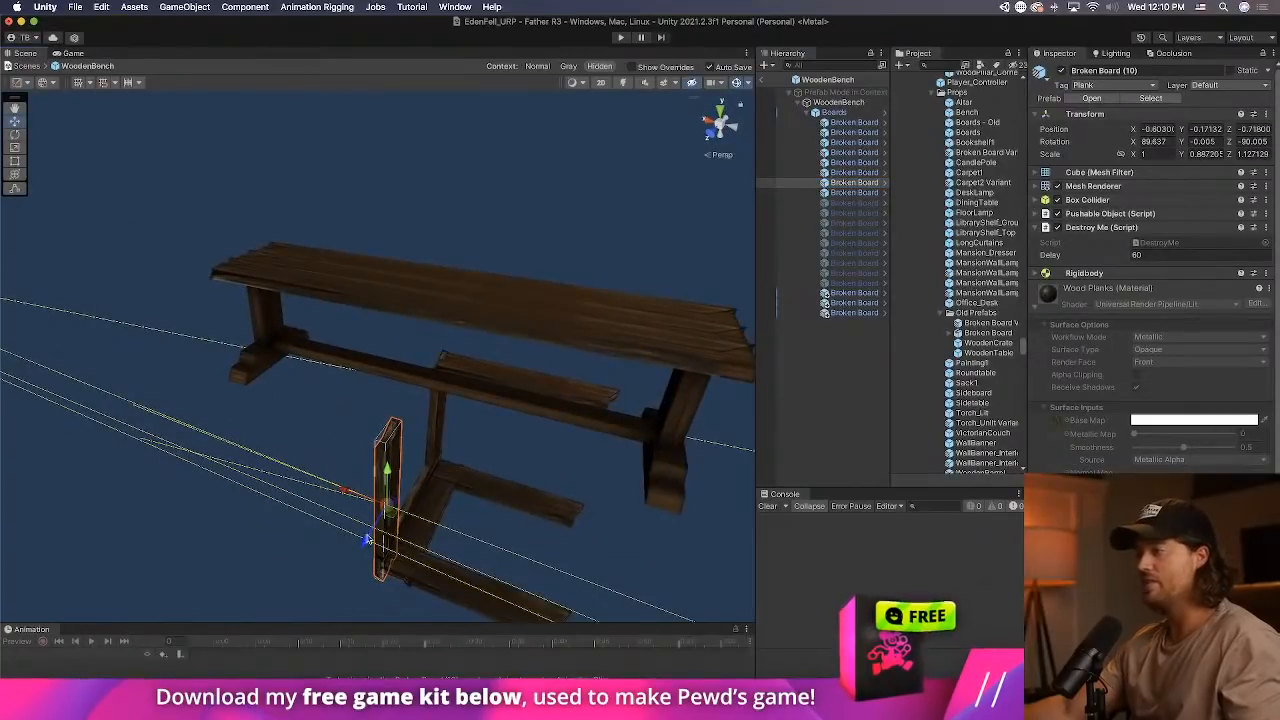
{"action": "left_click_drag", "start_coordinate": [367, 540], "coordinate": [224, 316]}
{"action": "left_click", "coordinate": [15, 148]}
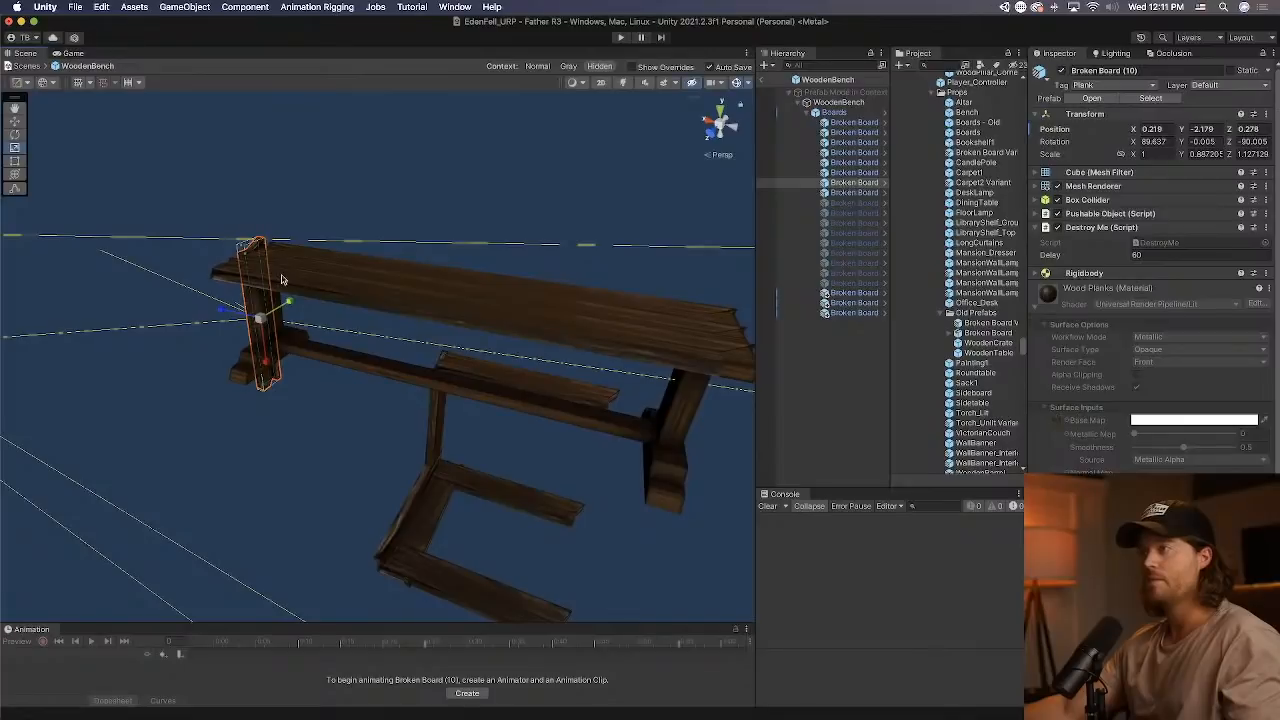
{"action": "key", "text": "e"}
{"action": "left_click_drag", "start_coordinate": [265, 361], "coordinate": [232, 338]}
{"action": "key", "text": "w"}
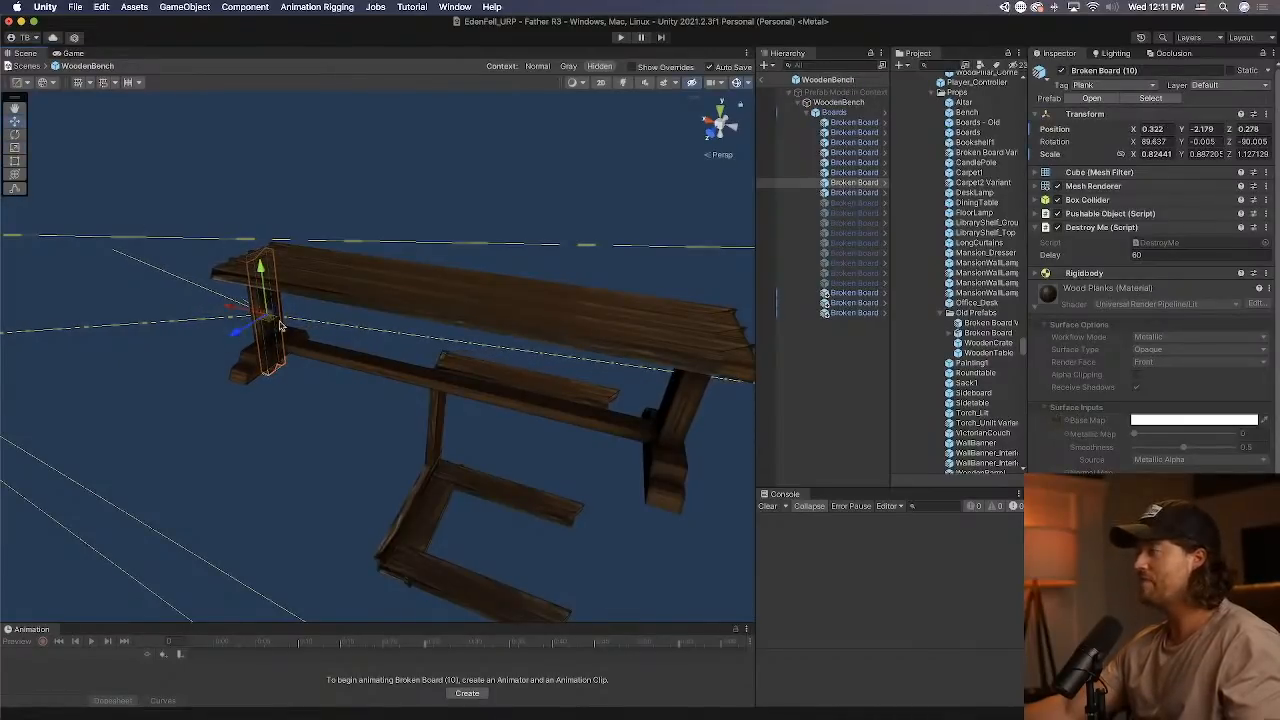
Align Broken Board (10) with the bench's end leg at about X -0.237, Y -1.808, checking it in front view.
{"action": "right_click_drag", "start_coordinate": [425, 460], "coordinate": [566, 323]}
{"action": "scroll", "coordinate": [486, 358], "scroll_direction": "down", "scroll_amount": 2}
{"action": "scroll", "coordinate": [486, 358], "scroll_direction": "down", "scroll_amount": 4}
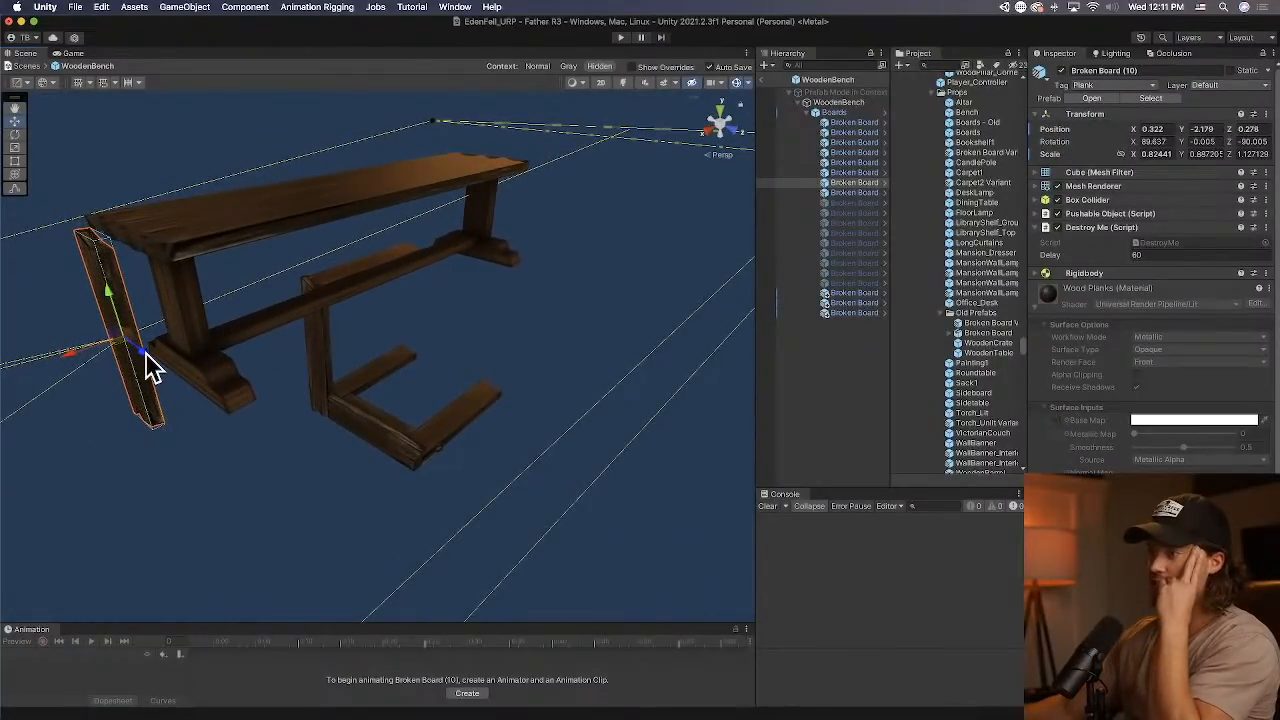
{"action": "left_click_drag", "start_coordinate": [147, 355], "coordinate": [190, 366]}
{"action": "scroll", "coordinate": [190, 366], "scroll_direction": "down", "scroll_amount": 4}
{"action": "left_click", "coordinate": [735, 131]}
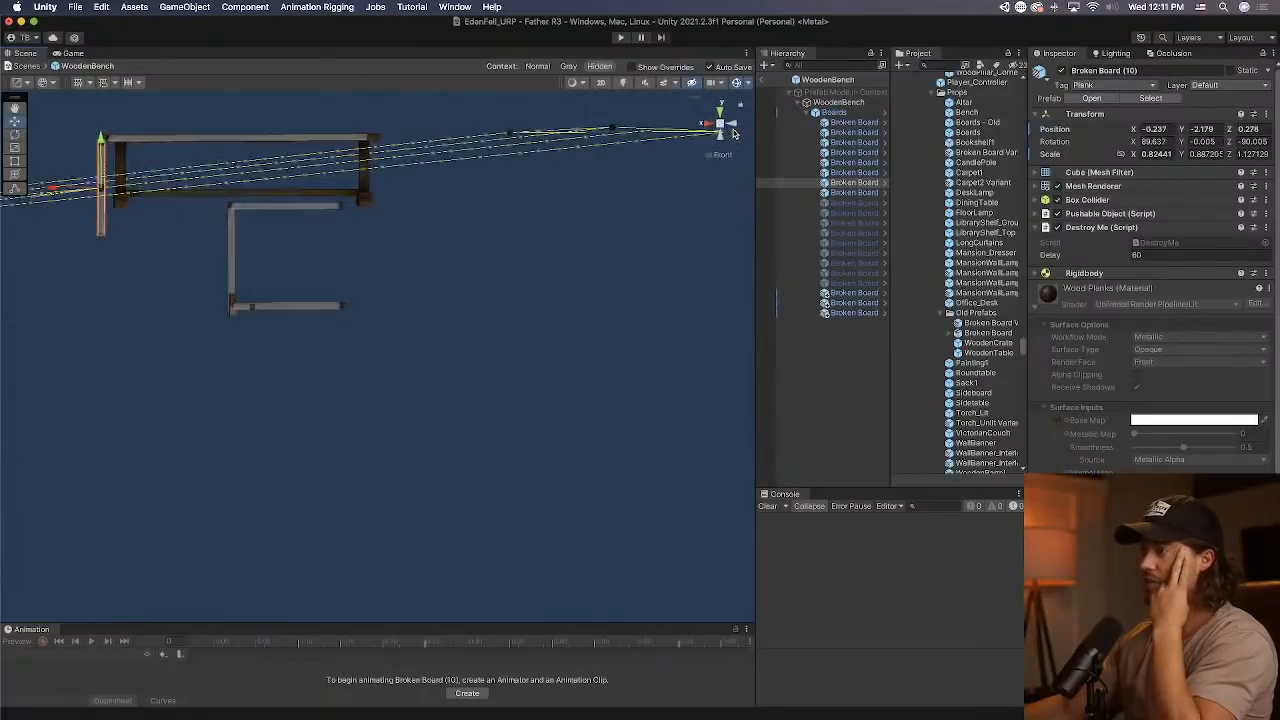
{"action": "middle_click_drag", "start_coordinate": [234, 244], "coordinate": [431, 351]}
{"action": "scroll", "coordinate": [431, 351], "scroll_direction": "up", "scroll_amount": 5}
{"action": "middle_click_drag", "start_coordinate": [303, 280], "coordinate": [311, 438]}
{"action": "scroll", "coordinate": [309, 434], "scroll_direction": "up", "scroll_amount": 6}
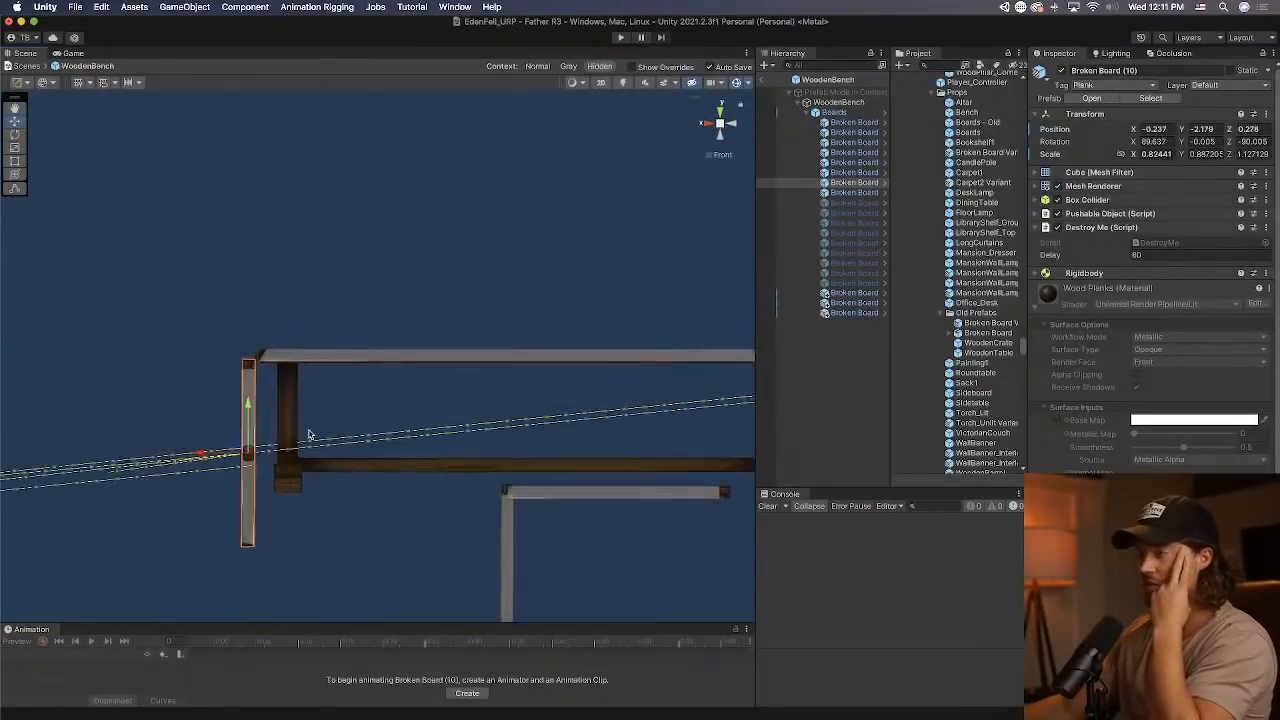
{"action": "left_click_drag", "start_coordinate": [183, 497], "coordinate": [204, 494]}
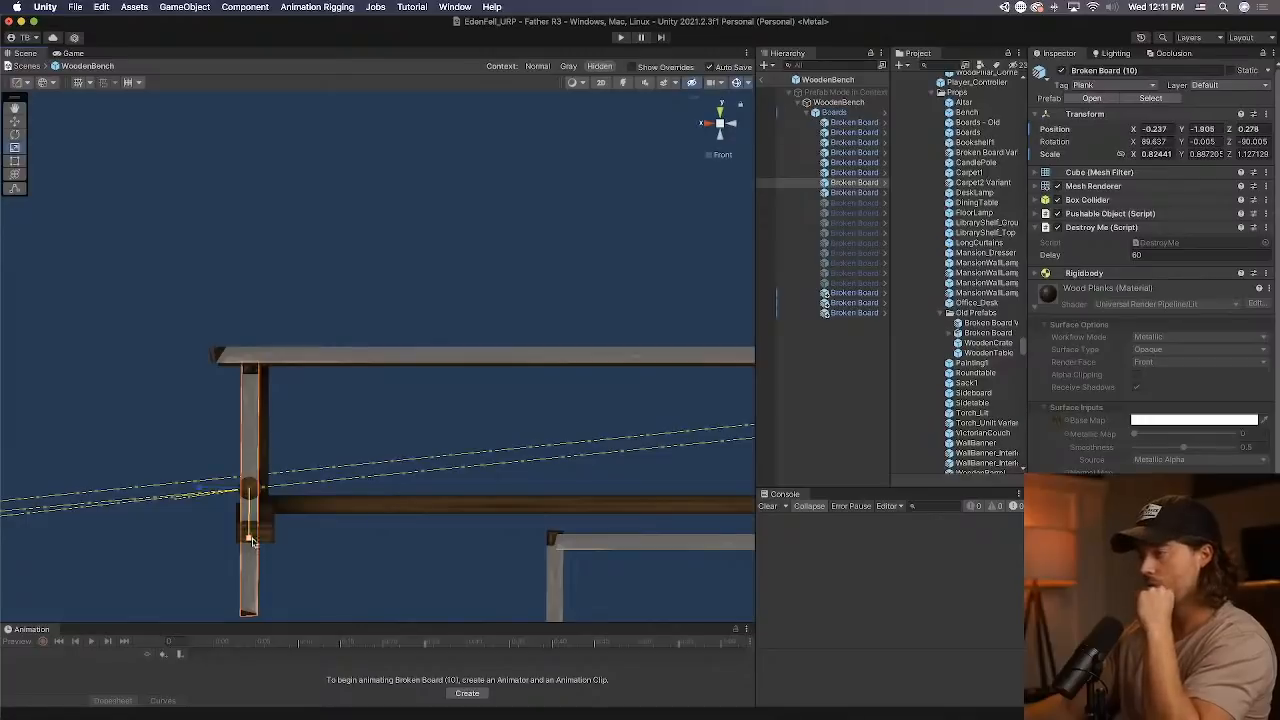
Shorten the leg board to an X scale of about 0.598 and fit it under the seat at Y -1.88, Z 0.48.
{"action": "left_click_drag", "start_coordinate": [253, 541], "coordinate": [255, 531]}
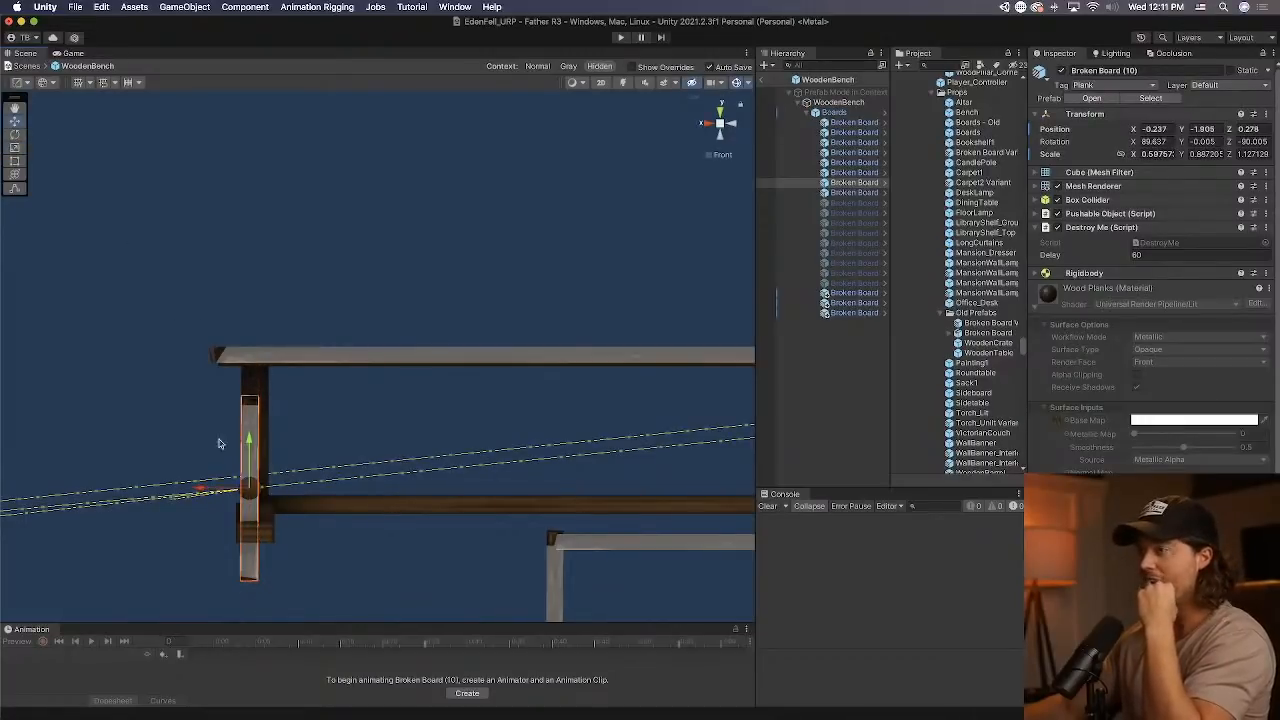
{"action": "left_click_drag", "start_coordinate": [255, 443], "coordinate": [254, 405]}
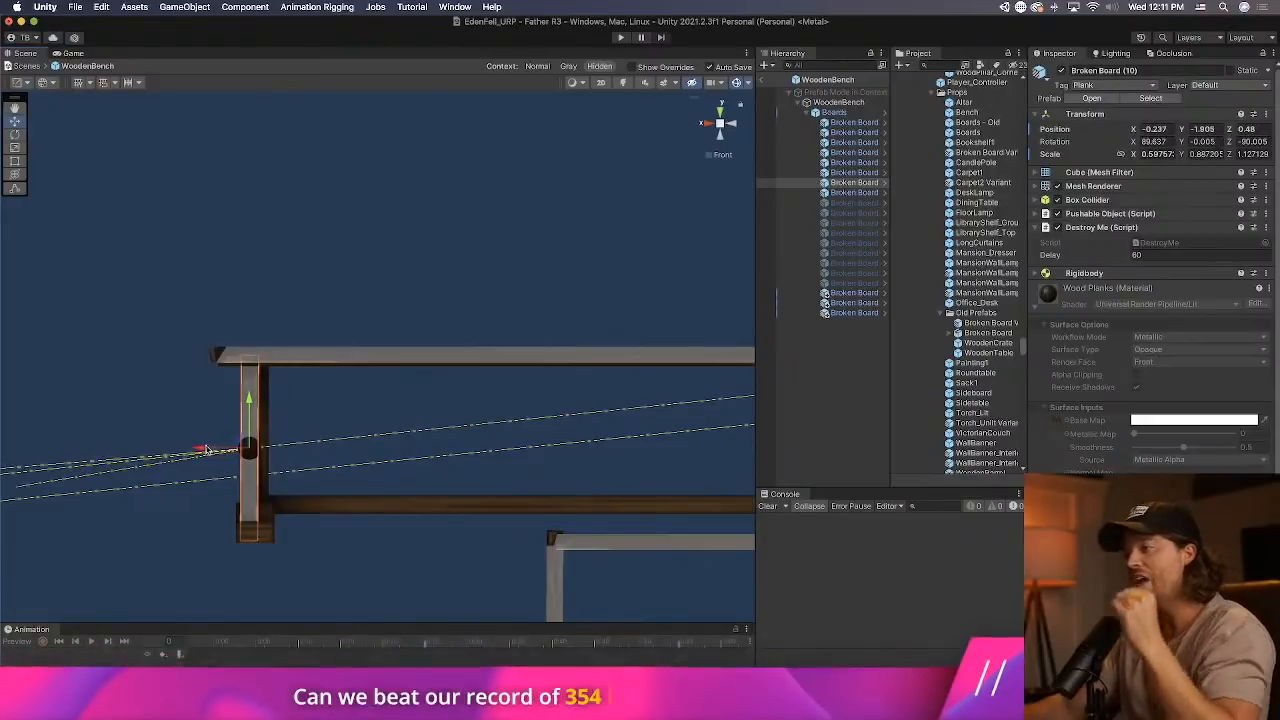
{"action": "left_click_drag", "start_coordinate": [207, 451], "coordinate": [208, 451]}
Duplicate the leg board and move the copy to the opposite bench leg at Y position 1.878.
{"action": "scroll", "coordinate": [406, 420], "scroll_direction": "down", "scroll_amount": 3}
{"action": "middle_click_drag", "start_coordinate": [406, 420], "coordinate": [248, 381]}
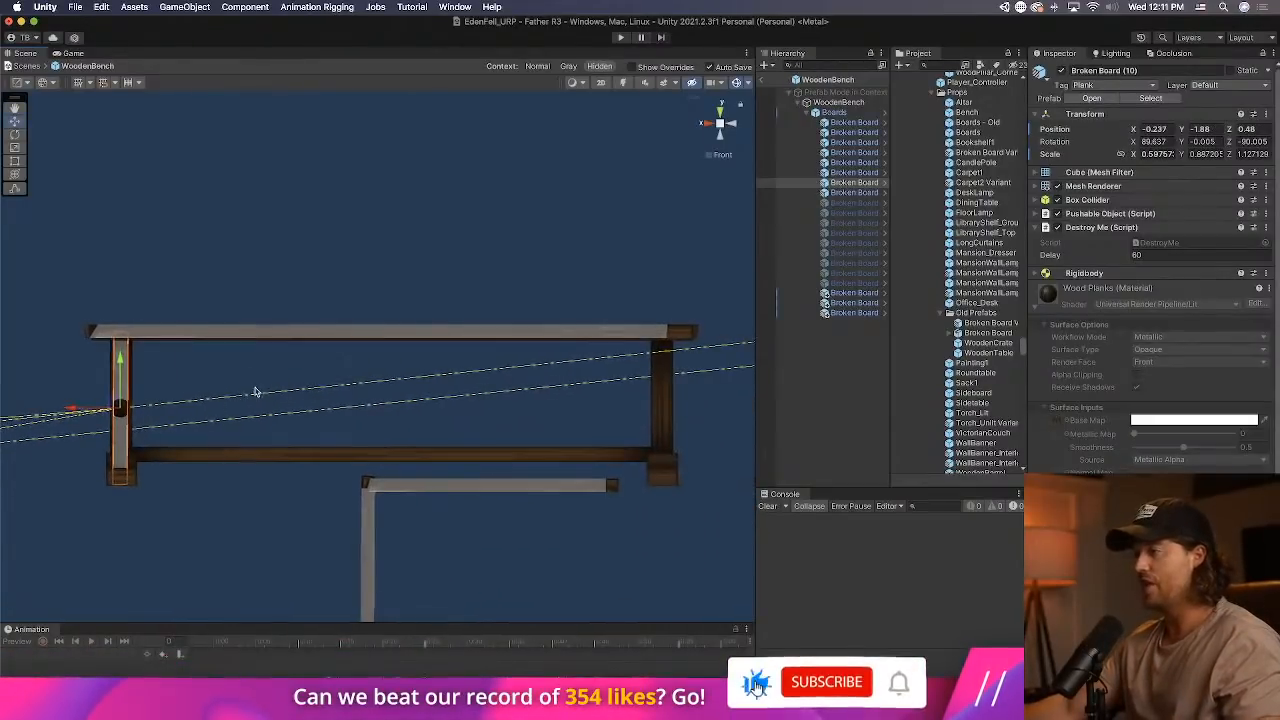
{"action": "key", "text": "super+d"}
{"action": "left_click_drag", "start_coordinate": [105, 409], "coordinate": [619, 376]}
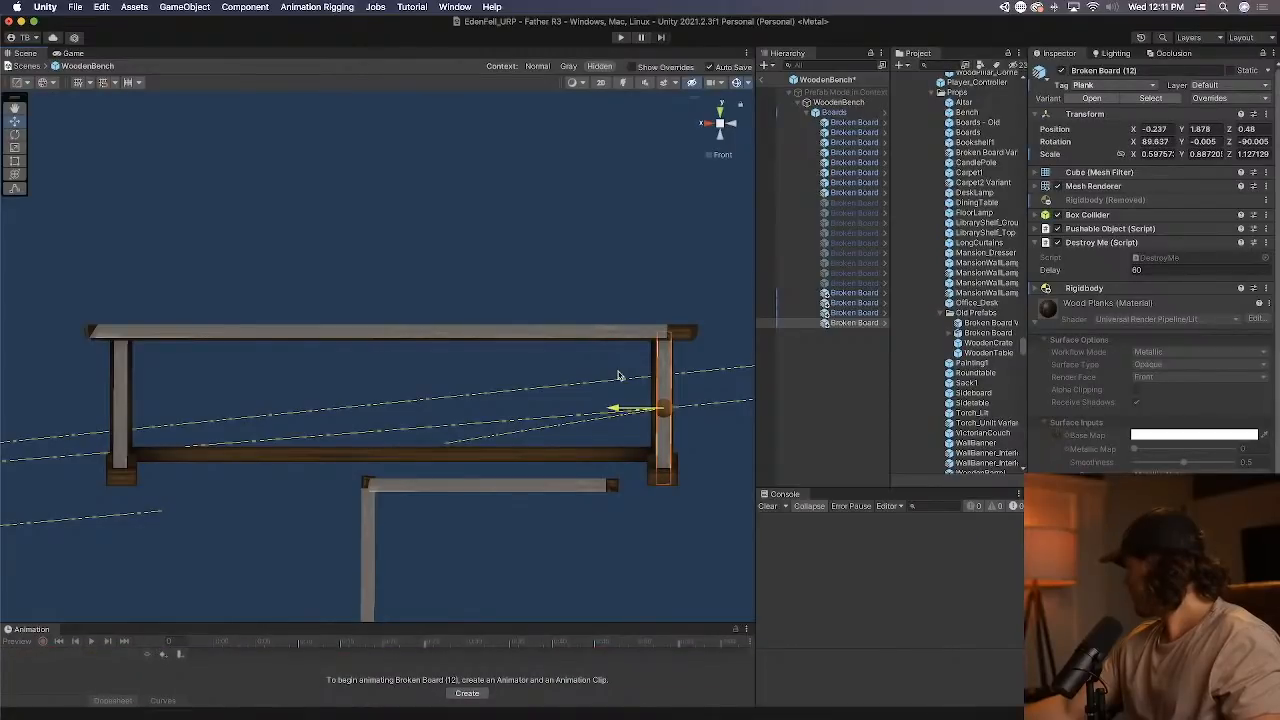
{"action": "left_click", "coordinate": [456, 485]}
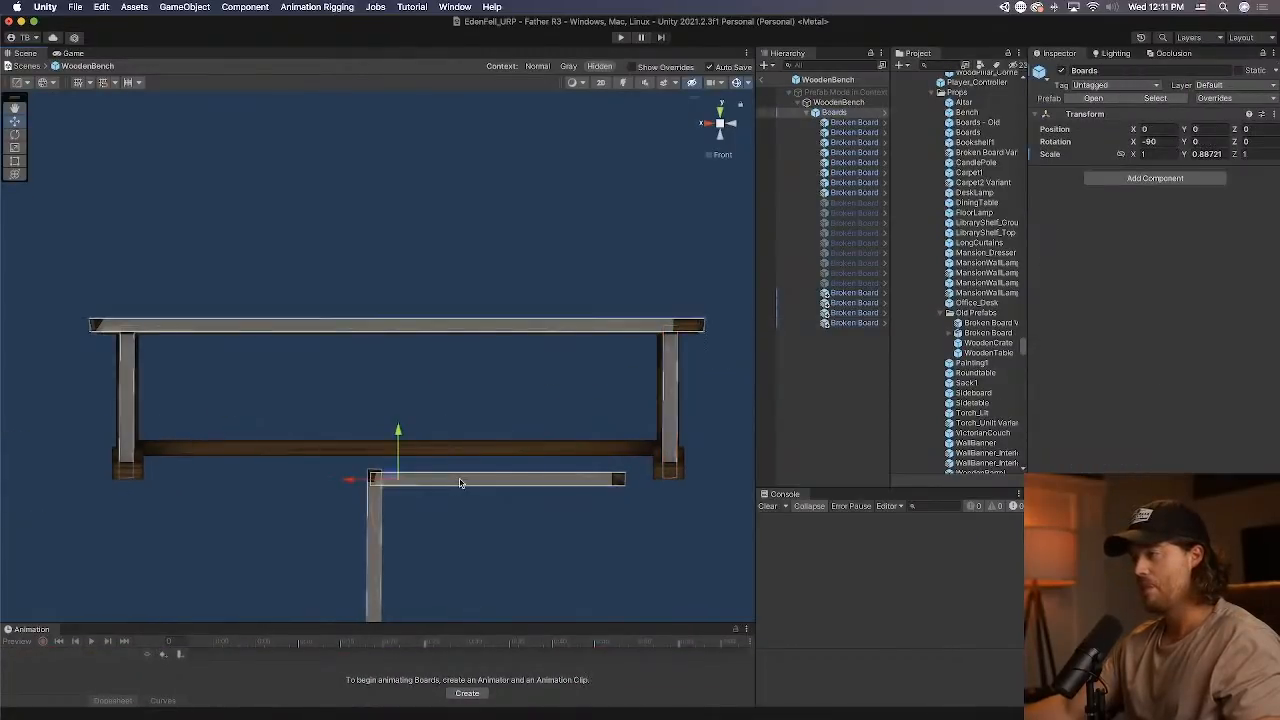
{"action": "left_click_drag", "start_coordinate": [404, 437], "coordinate": [426, 359]}
{"action": "key", "text": "super+z"}
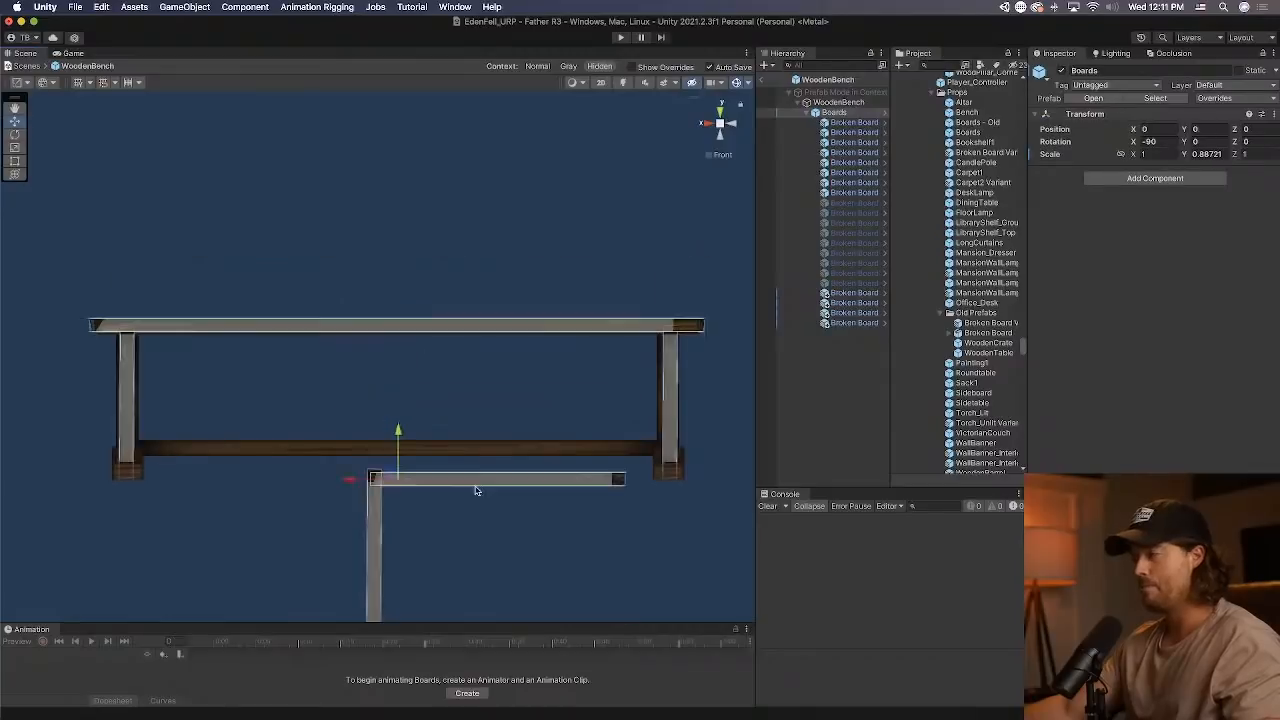
Move Broken Board (3) to the crossbar's height, centred at Y 0.003, Z 0.194, and stretch its X scale to about 2.52.
{"action": "left_click", "coordinate": [477, 487]}
{"action": "left_click_drag", "start_coordinate": [488, 438], "coordinate": [495, 410]}
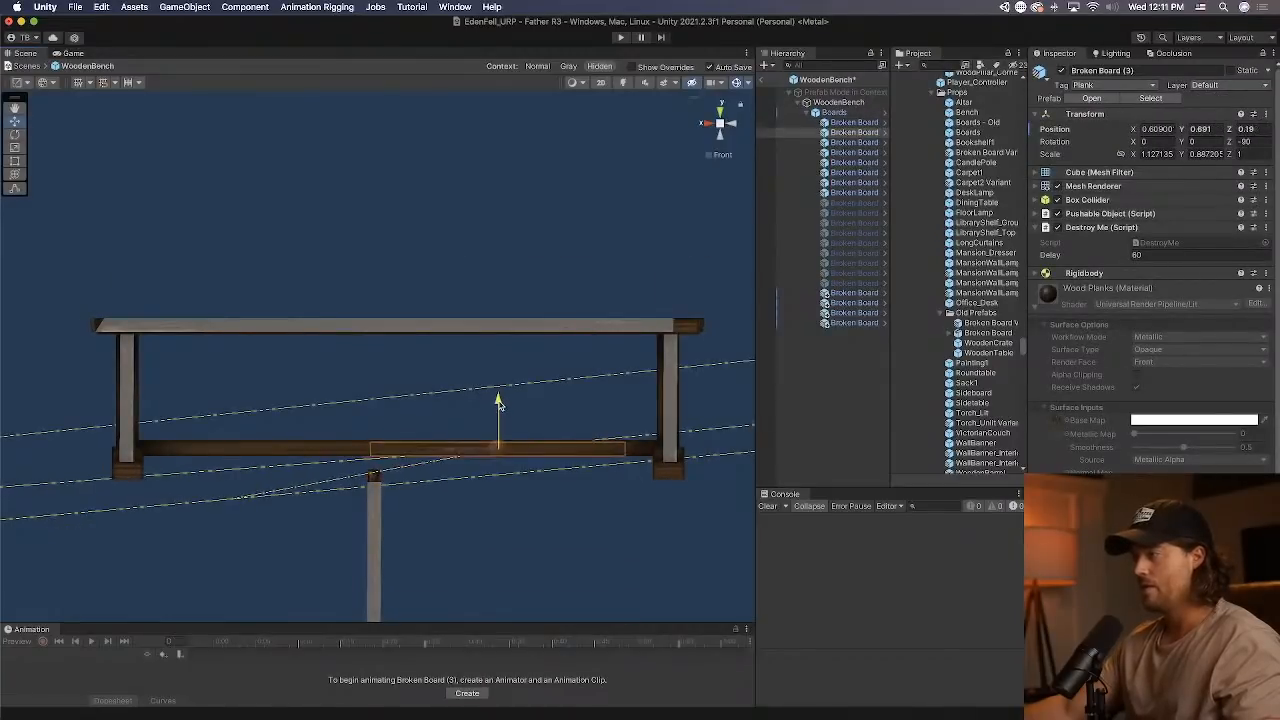
{"action": "left_click_drag", "start_coordinate": [429, 453], "coordinate": [348, 452]}
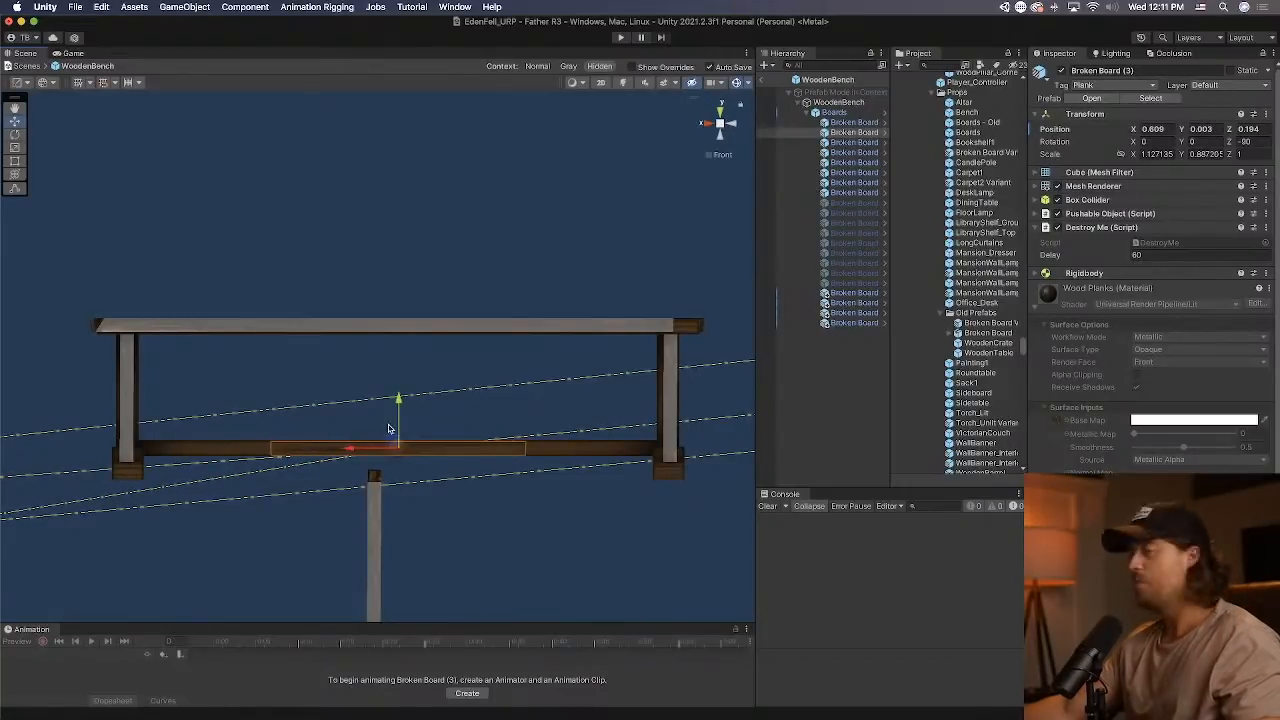
{"action": "left_click_drag", "start_coordinate": [346, 446], "coordinate": [277, 450]}
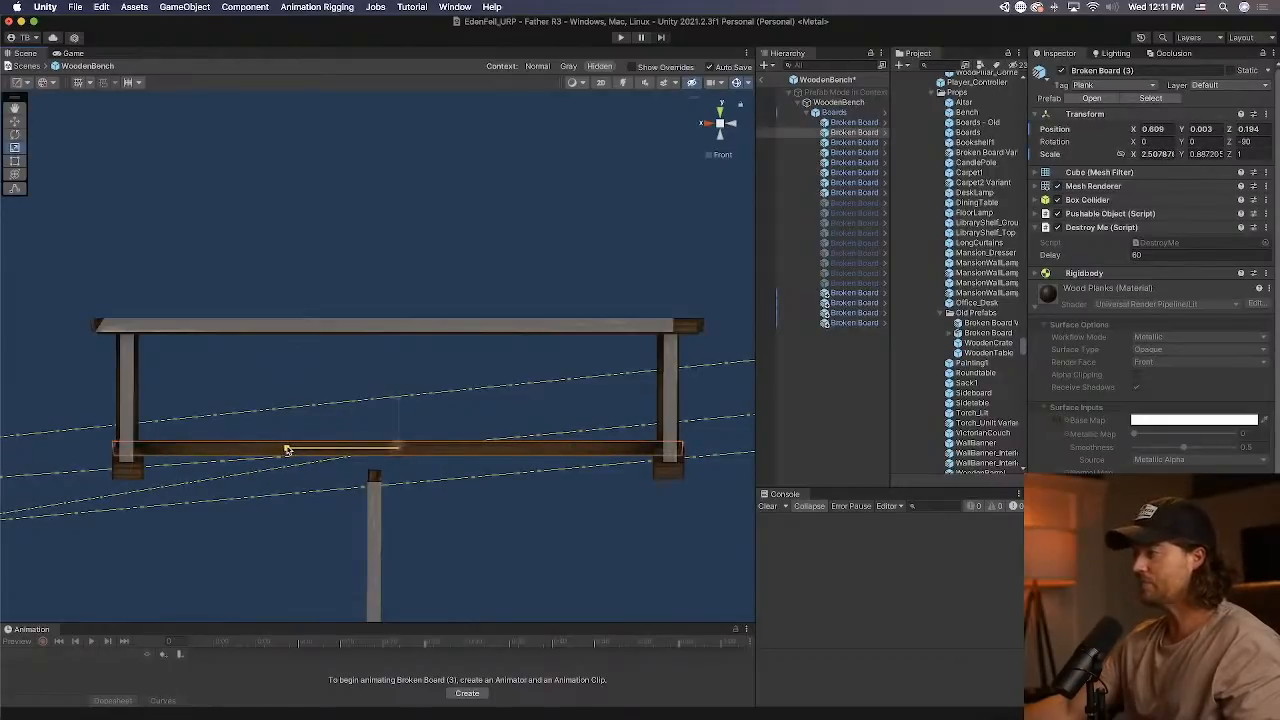
Rotate the upright Broken Board (11) to lie almost level, at about X 1.224, and set its Z rotation to -90.
{"action": "left_click", "coordinate": [378, 490]}
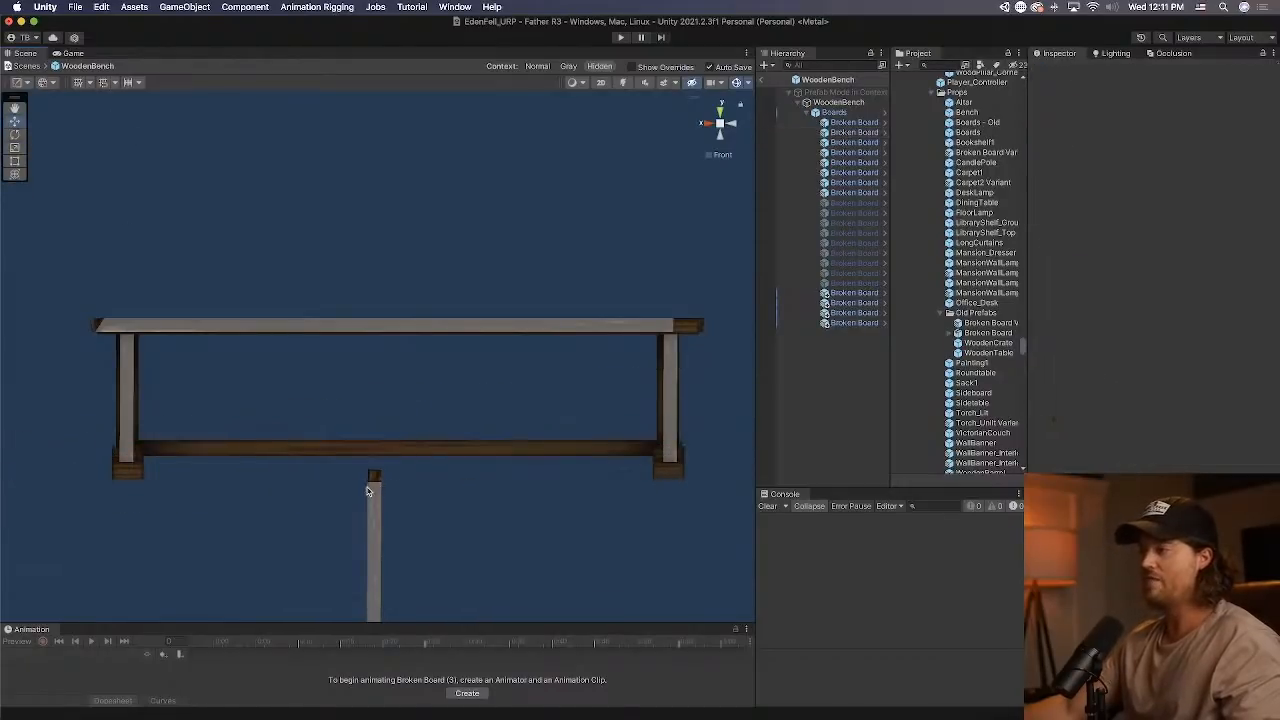
{"action": "left_click", "coordinate": [14, 135]}
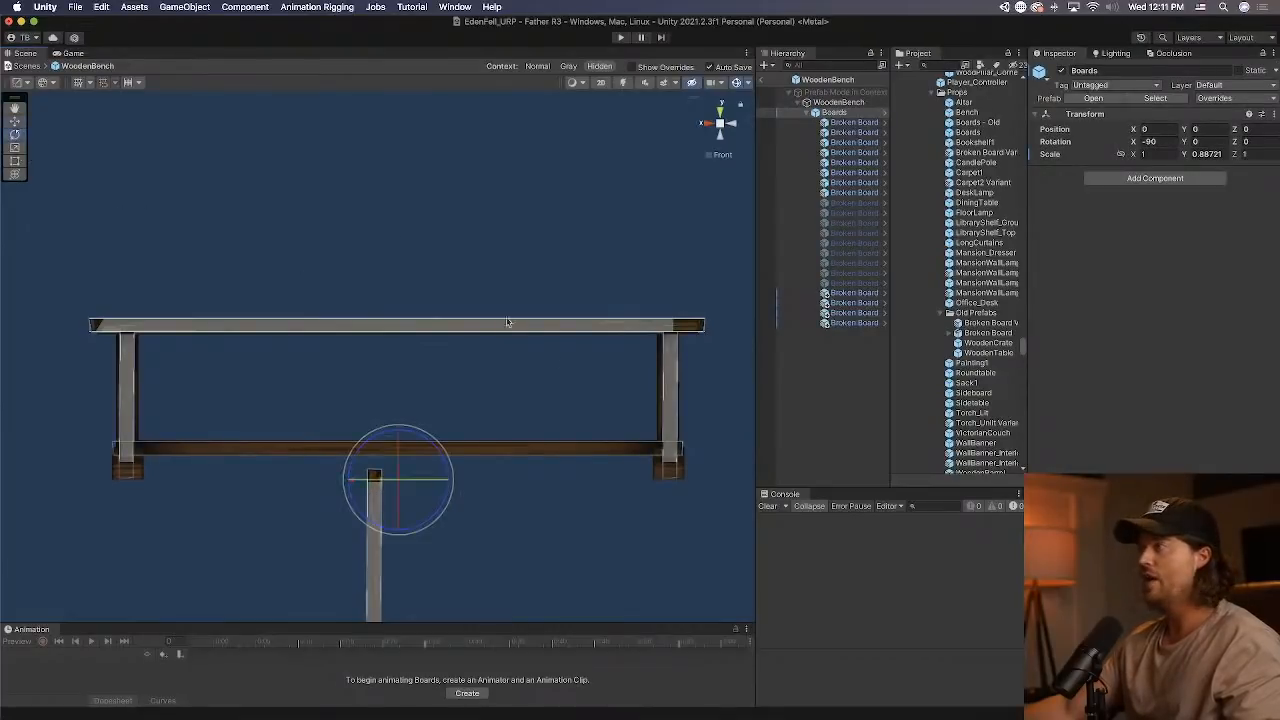
{"action": "left_click", "coordinate": [372, 578]}
{"action": "left_click_drag", "start_coordinate": [402, 546], "coordinate": [480, 590]}
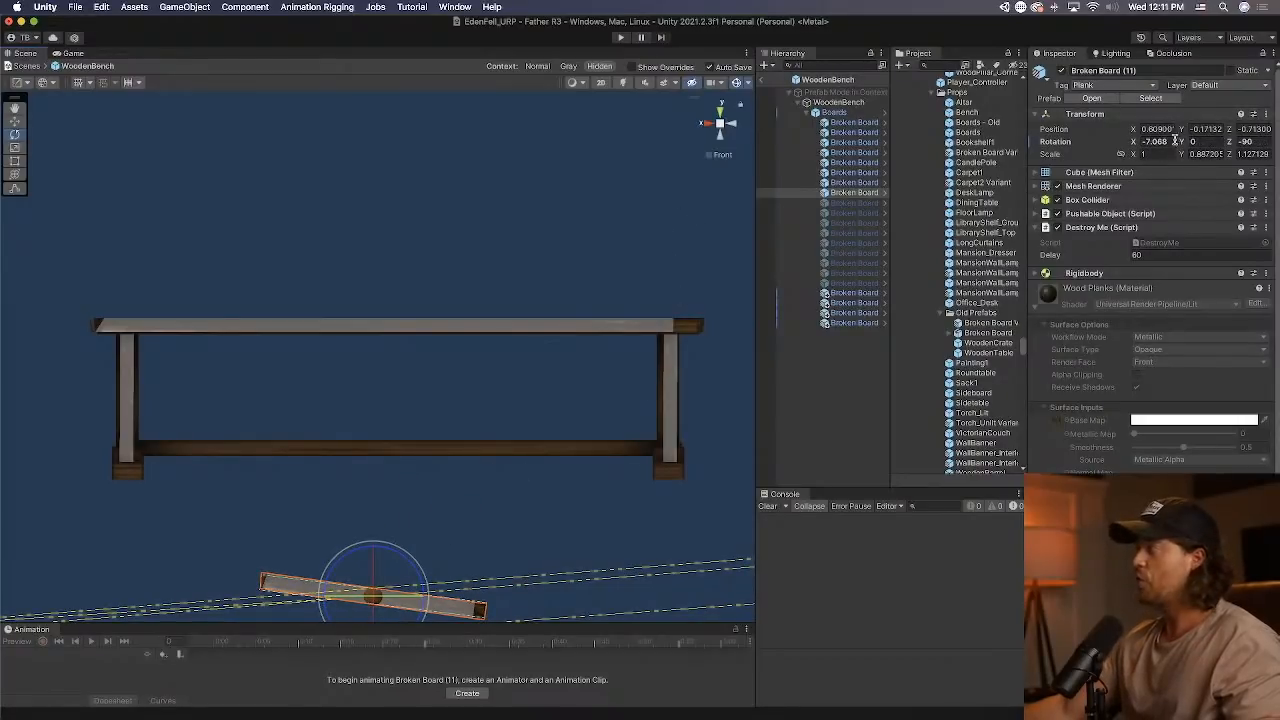
{"action": "left_click_drag", "start_coordinate": [409, 555], "coordinate": [398, 543]}
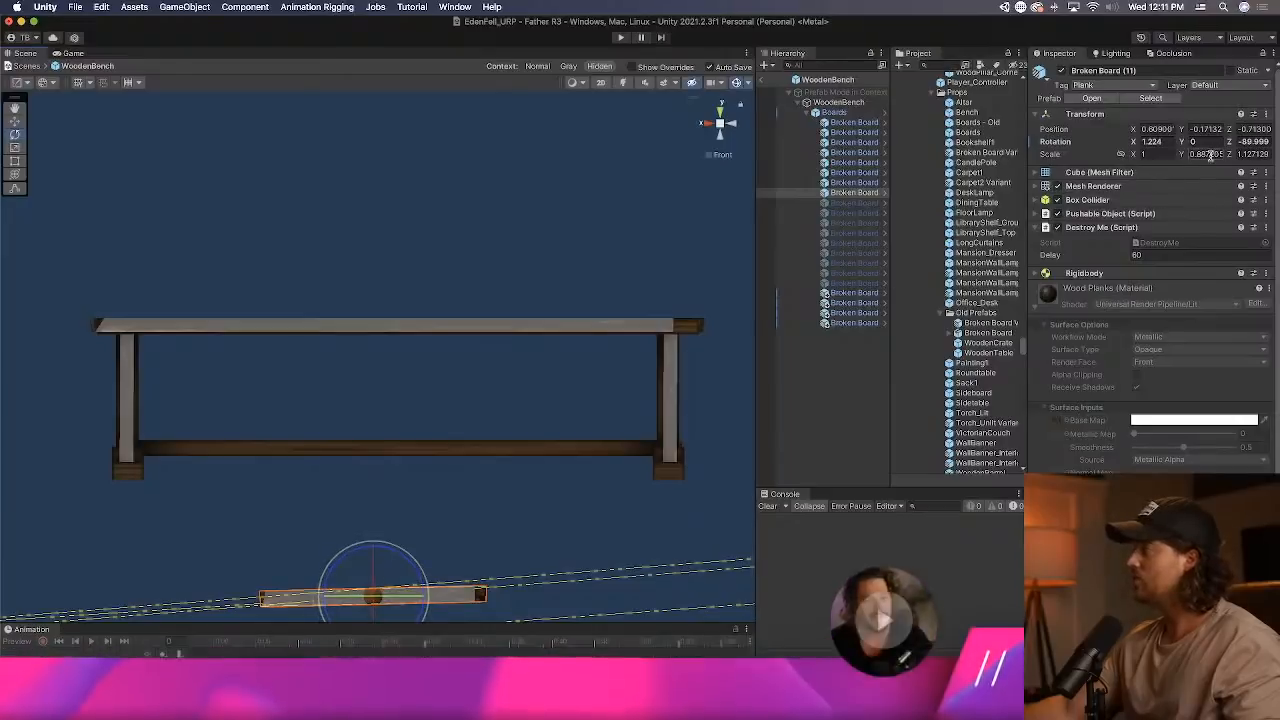
{"action": "left_click", "coordinate": [1254, 141]}
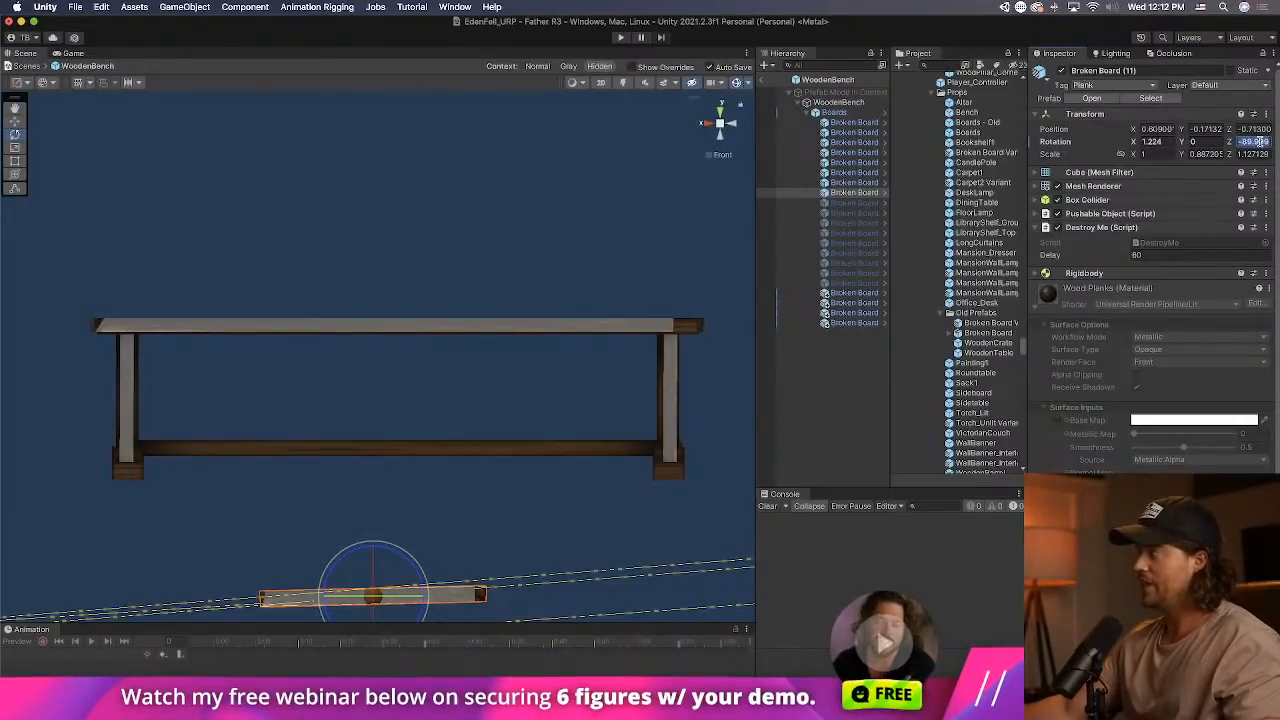
{"action": "type", "text": "-90"}
{"action": "key", "text": "Return"}
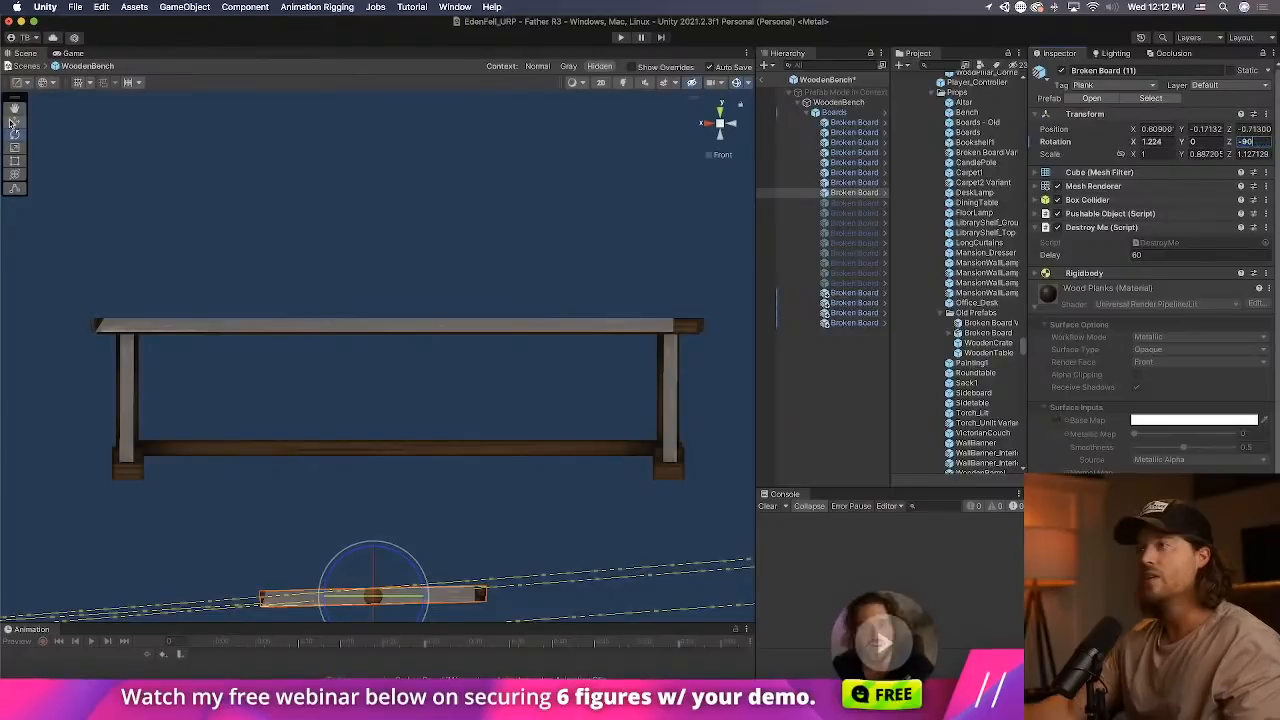
Move Broken Board (11) to the bench's crossbar at about X -0.048, Z 0.201.
{"action": "key", "text": "w"}
{"action": "left_click_drag", "start_coordinate": [374, 543], "coordinate": [409, 400]}
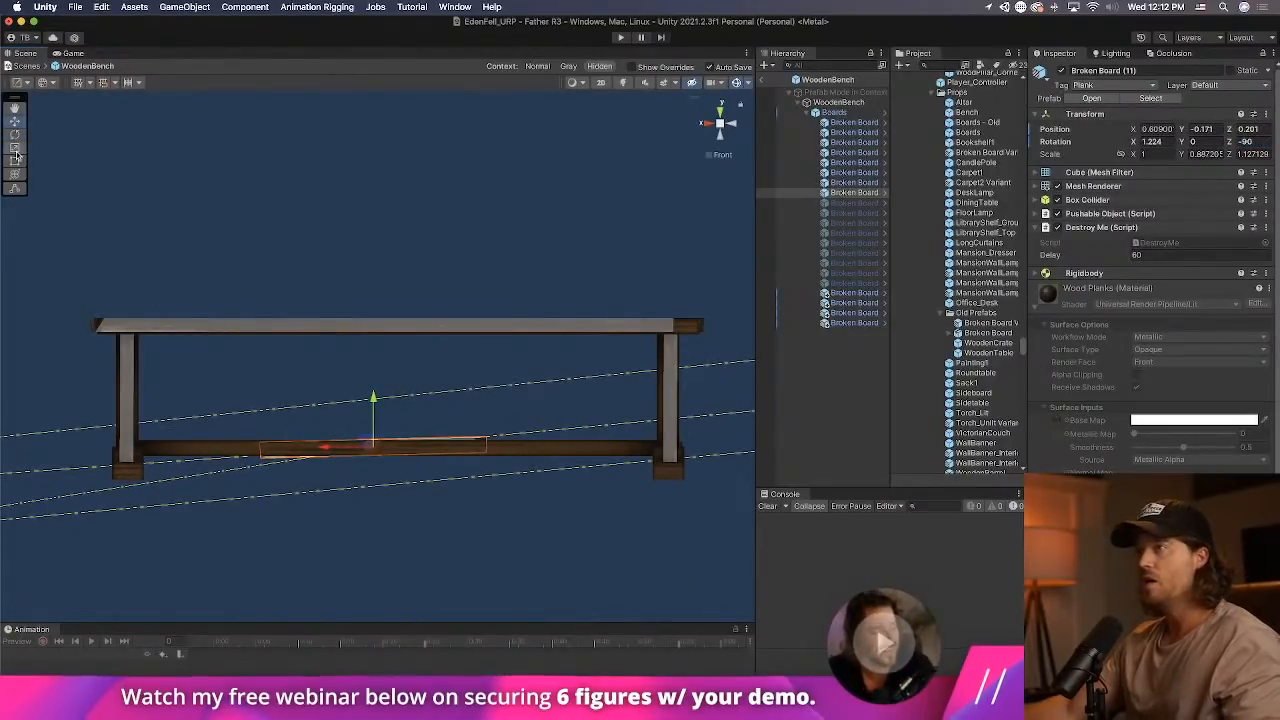
{"action": "key", "text": "r"}
{"action": "left_click_drag", "start_coordinate": [172, 394], "coordinate": [334, 444], "text": "alt"}
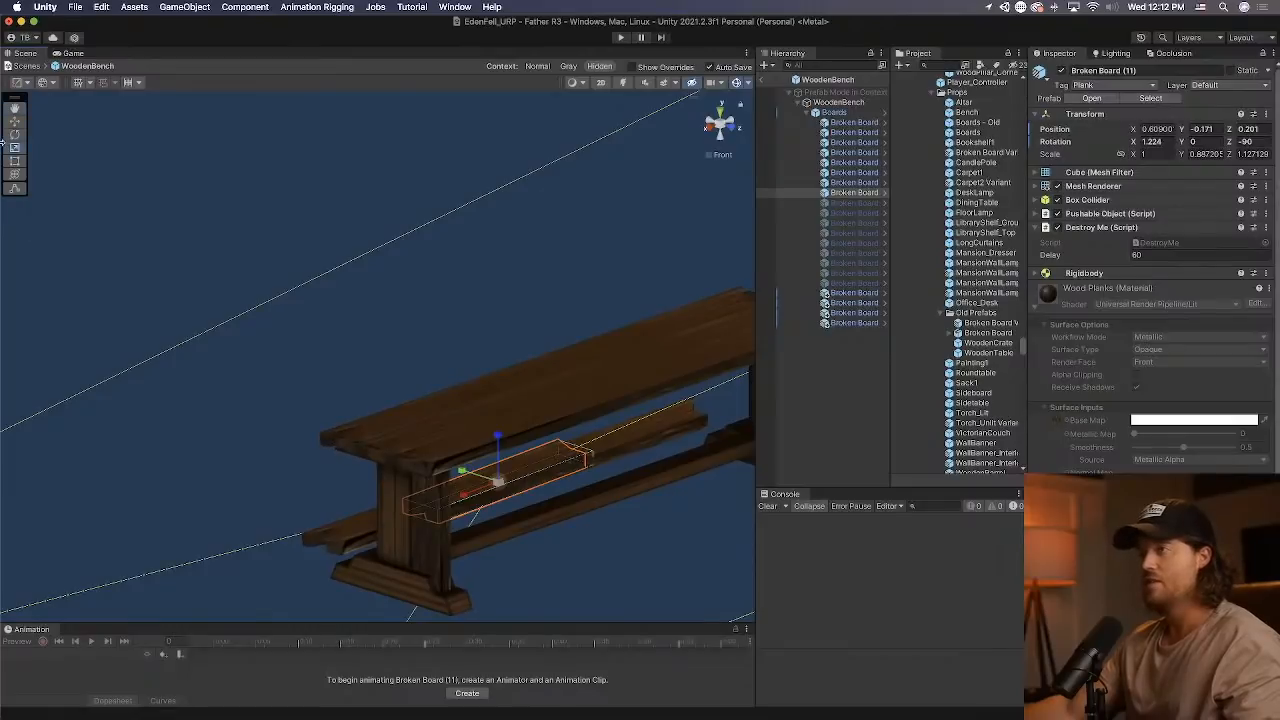
{"action": "left_click_drag", "start_coordinate": [524, 497], "coordinate": [626, 513]}
{"action": "key", "text": "super+z"}
{"action": "left_click_drag", "start_coordinate": [333, 277], "coordinate": [358, 467], "text": "alt"}
{"action": "middle_click_drag", "start_coordinate": [418, 486], "coordinate": [579, 514]}
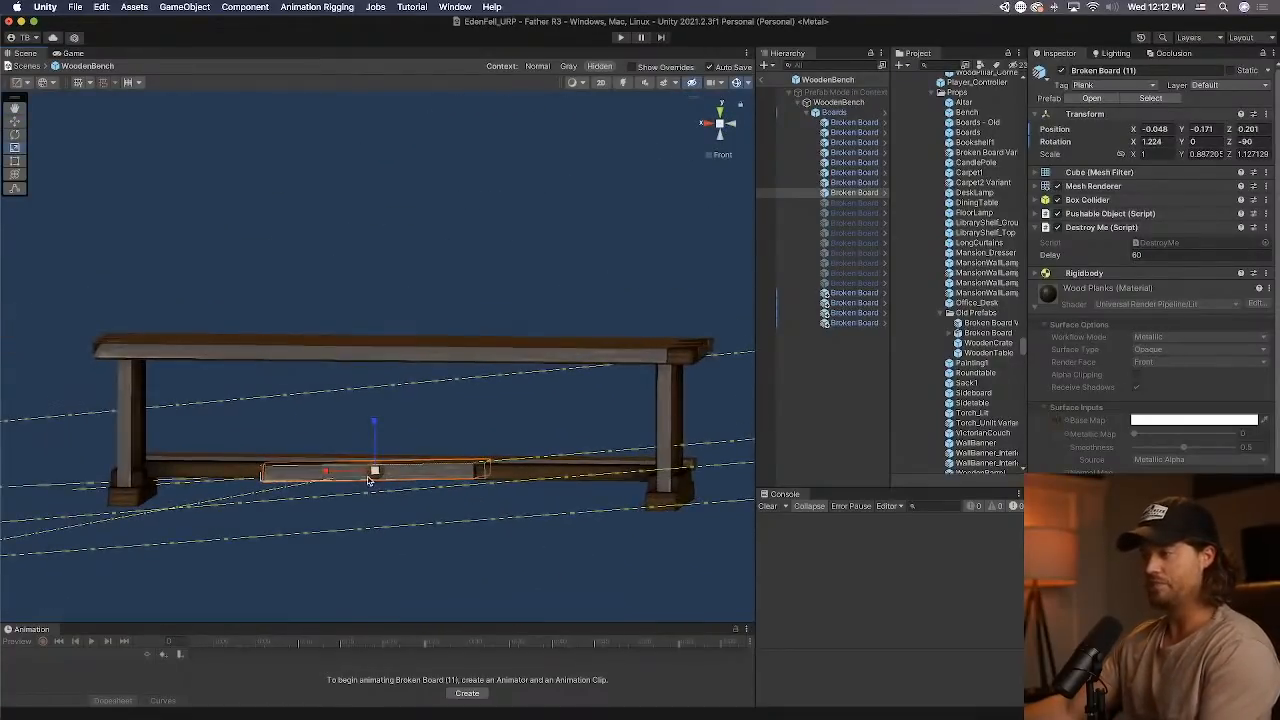
Scale Broken Board (11) to about X 2.548, Y 0.646 and adjust its position along the crossbar.
{"action": "left_click_drag", "start_coordinate": [326, 476], "coordinate": [248, 477]}
{"action": "left_click_drag", "start_coordinate": [354, 448], "coordinate": [423, 485], "text": "alt"}
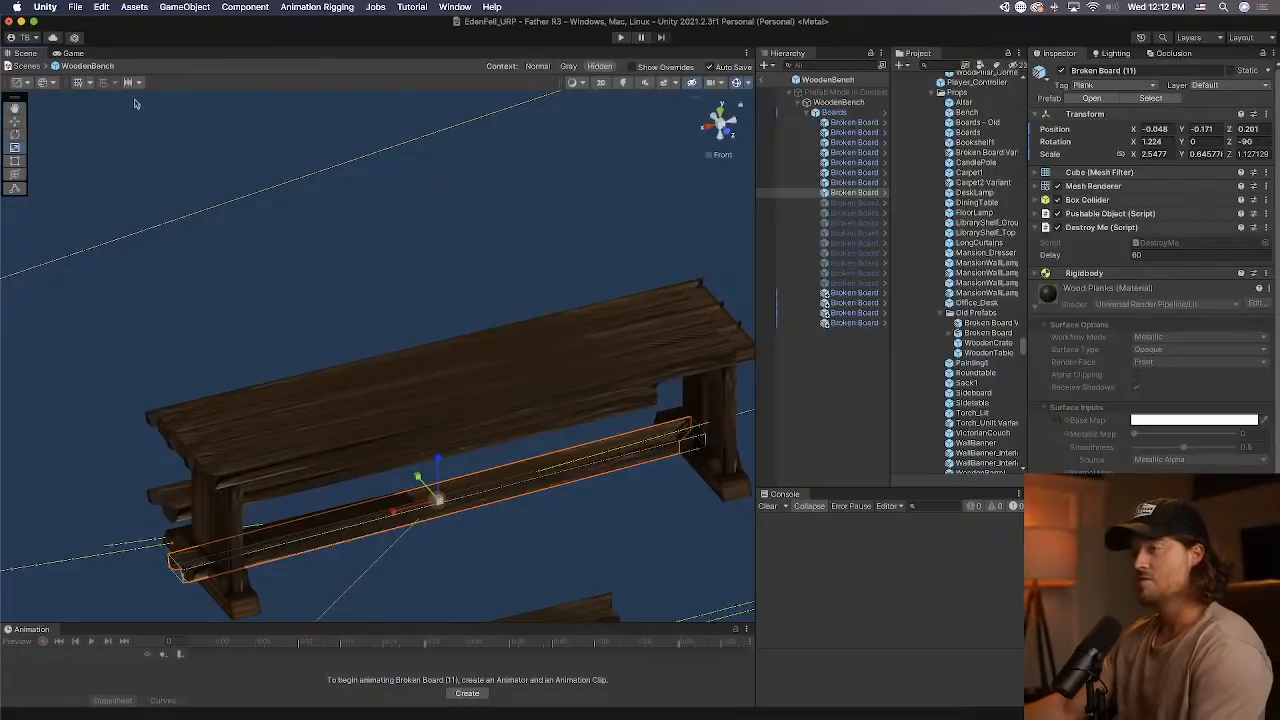
{"action": "left_click", "coordinate": [15, 121]}
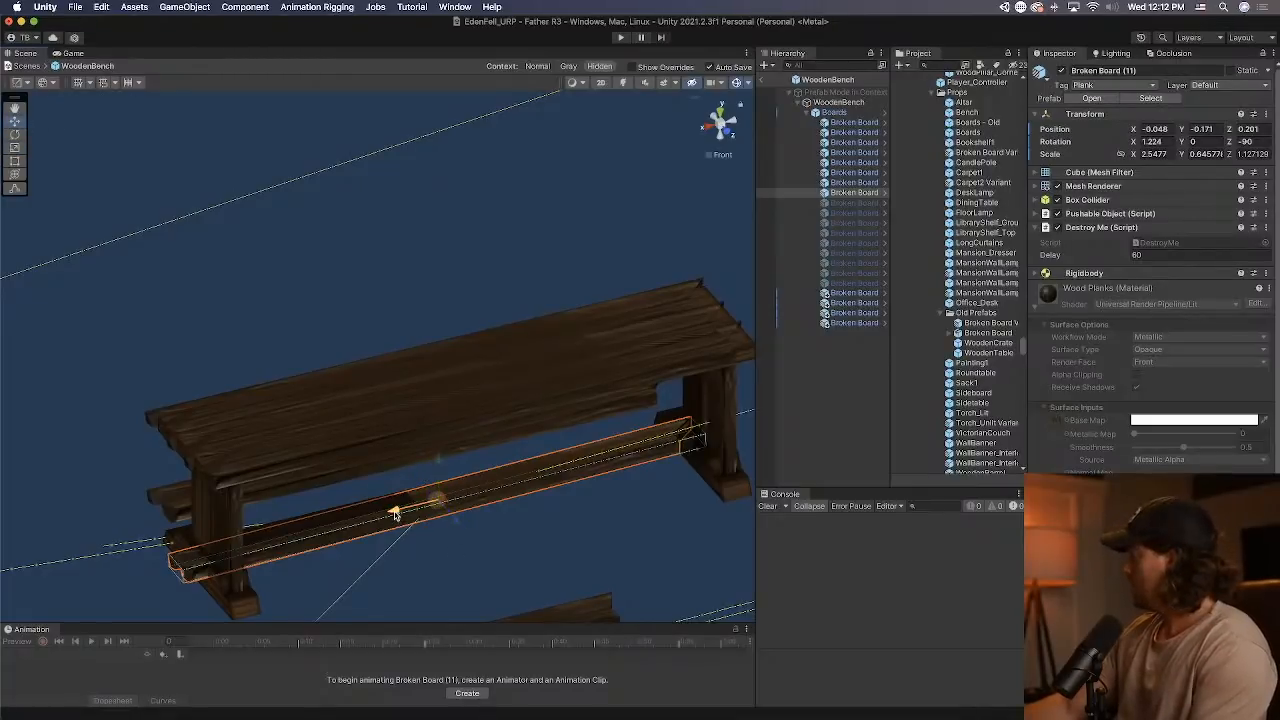
{"action": "left_click_drag", "start_coordinate": [395, 514], "coordinate": [397, 514]}
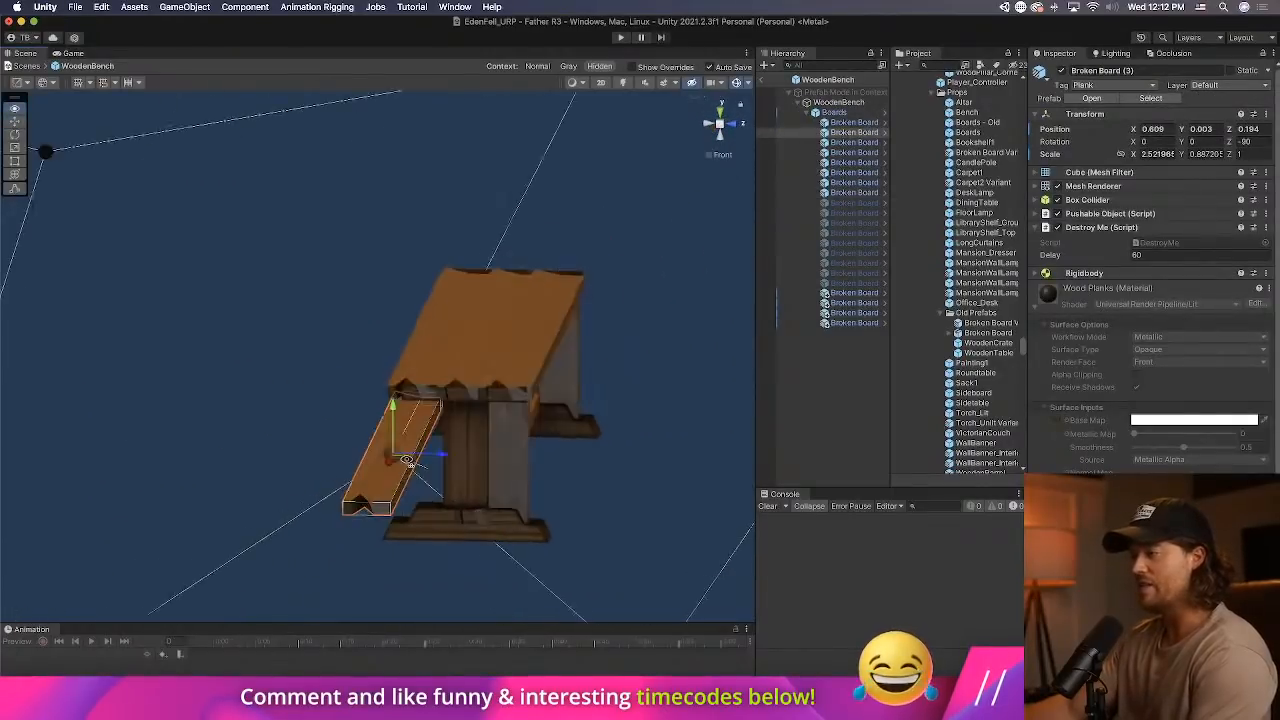
Move leg boards Broken Board (10) and Broken Board (12) inward to line up with the bench's legs, placing Broken Board (12) at about X 0.019.
{"action": "left_click_drag", "start_coordinate": [407, 460], "coordinate": [493, 420]}
{"action": "left_click", "coordinate": [388, 423]}
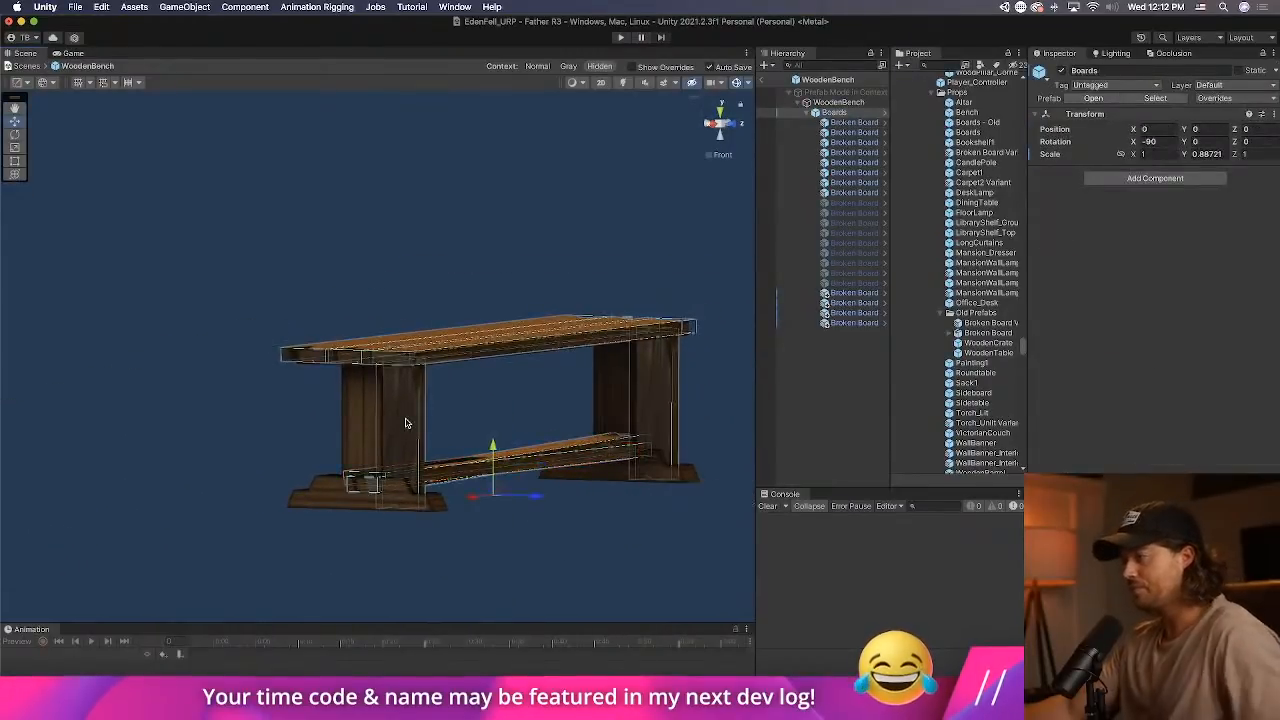
{"action": "left_click", "coordinate": [390, 425]}
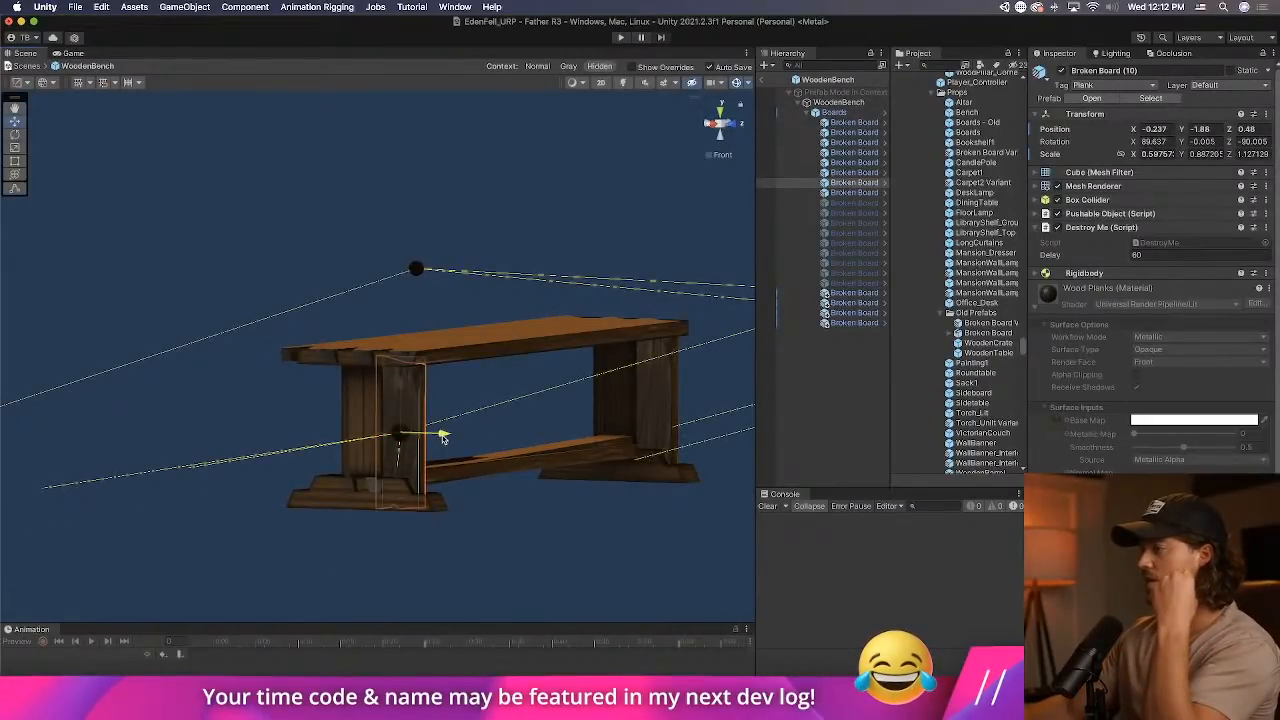
{"action": "left_click", "coordinate": [625, 415]}
{"action": "left_click", "coordinate": [625, 415]}
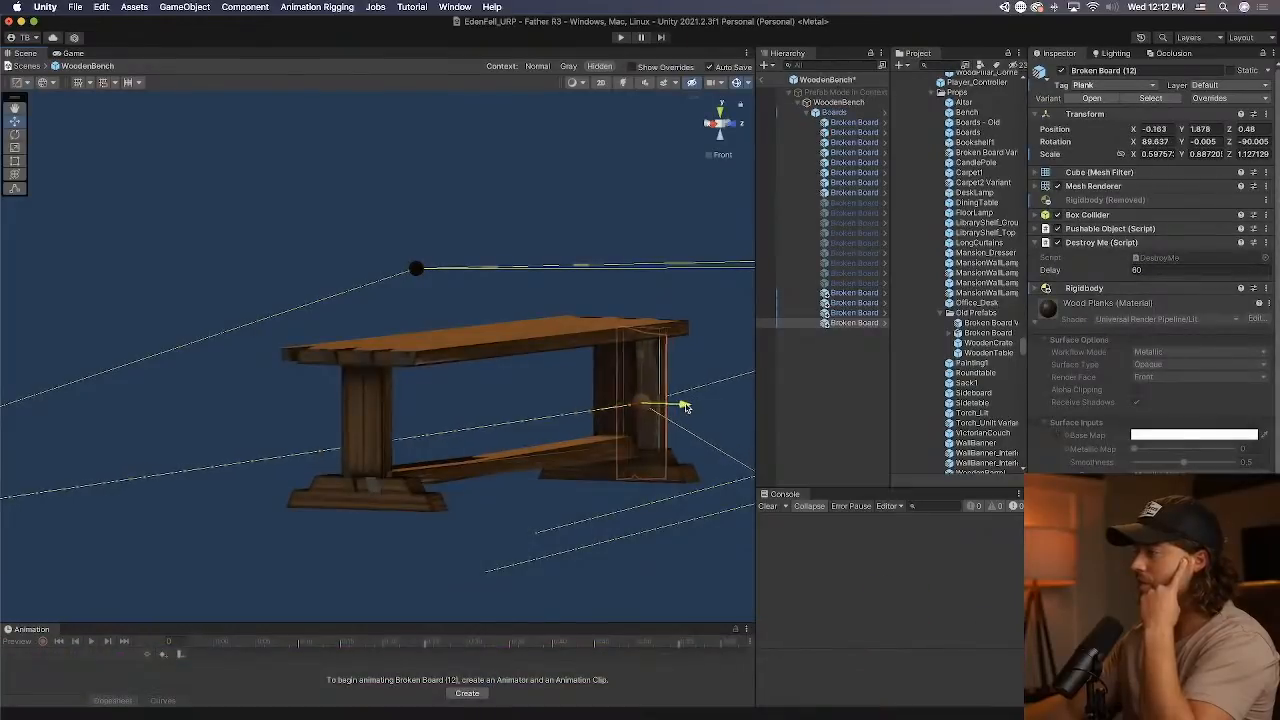
{"action": "left_click", "coordinate": [563, 450]}
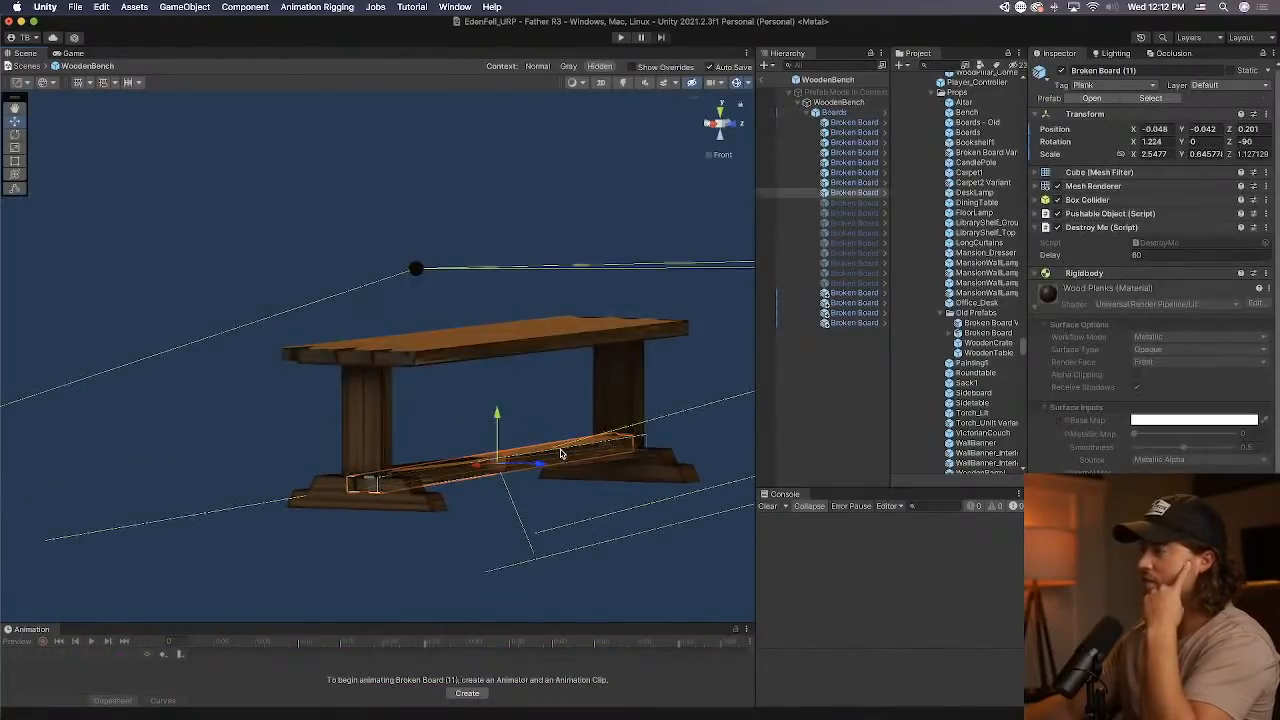
Deactivate the Boards object in the WoodenBench prefab and expand the Pushable Object settings on the prefab's root.
{"action": "left_click", "coordinate": [845, 104]}
{"action": "key", "text": "Down"}
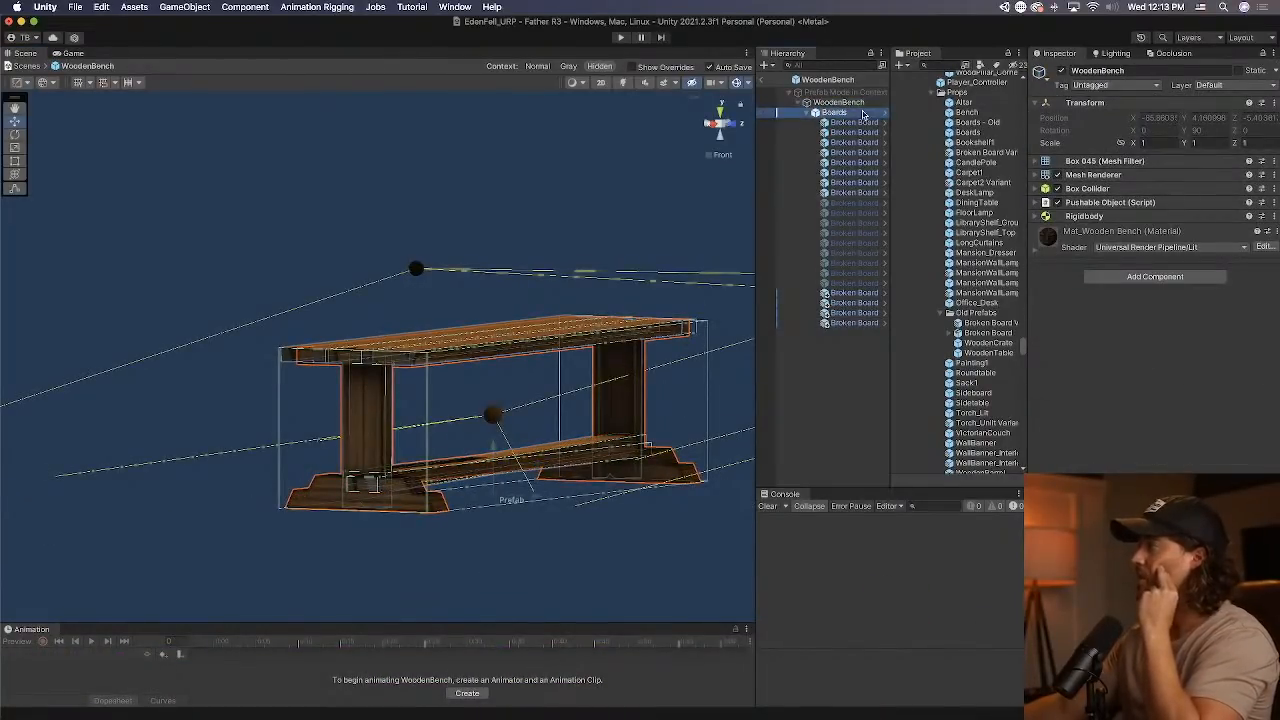
{"action": "left_click", "coordinate": [1062, 71]}
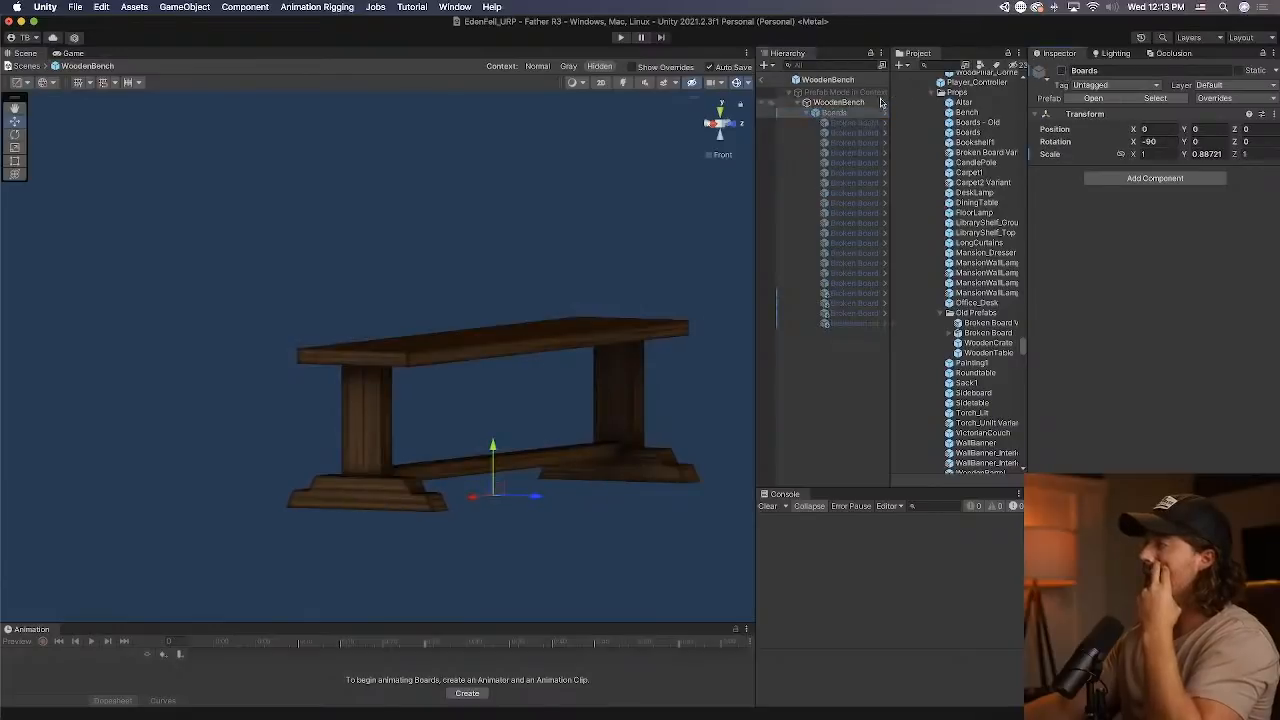
{"action": "key", "text": "Up"}
{"action": "left_click", "coordinate": [1110, 202]}
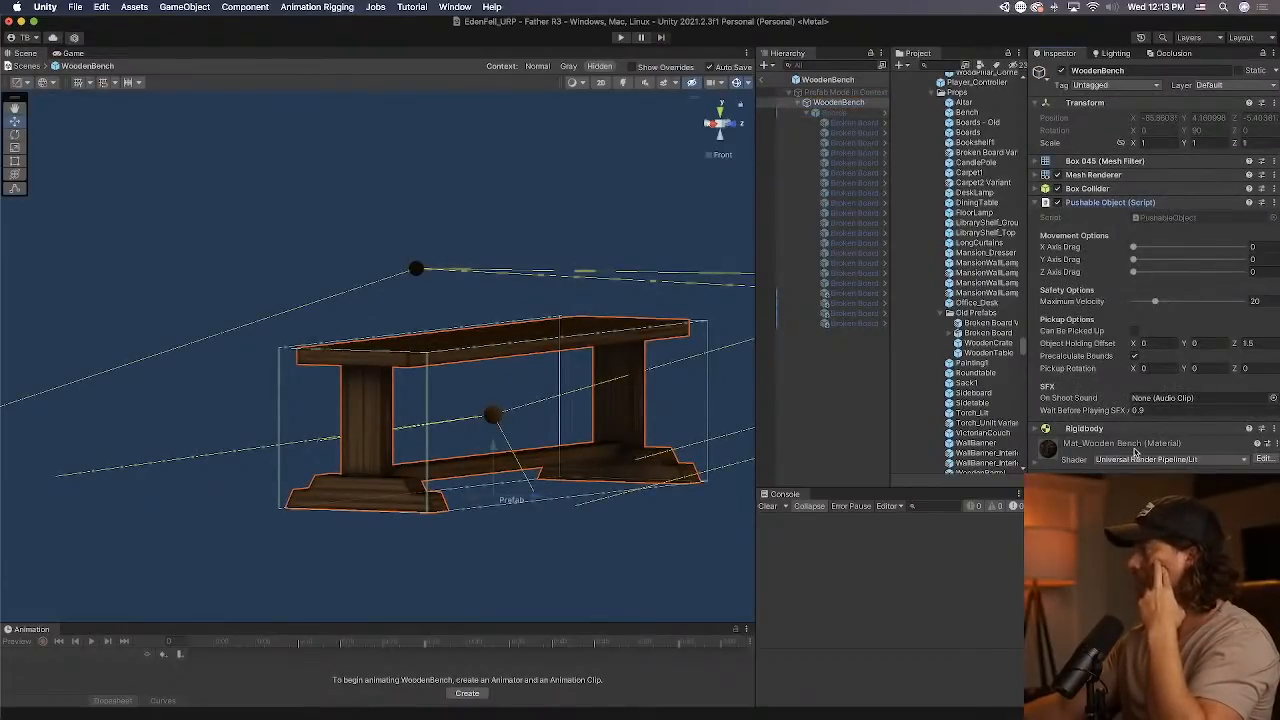
Apply all overrides of WoodenBench (4) in the scene, including its Breakable Object script, to the prefab and check the component in the prefab.
{"action": "left_click", "coordinate": [767, 80]}
{"action": "left_click", "coordinate": [1259, 99]}
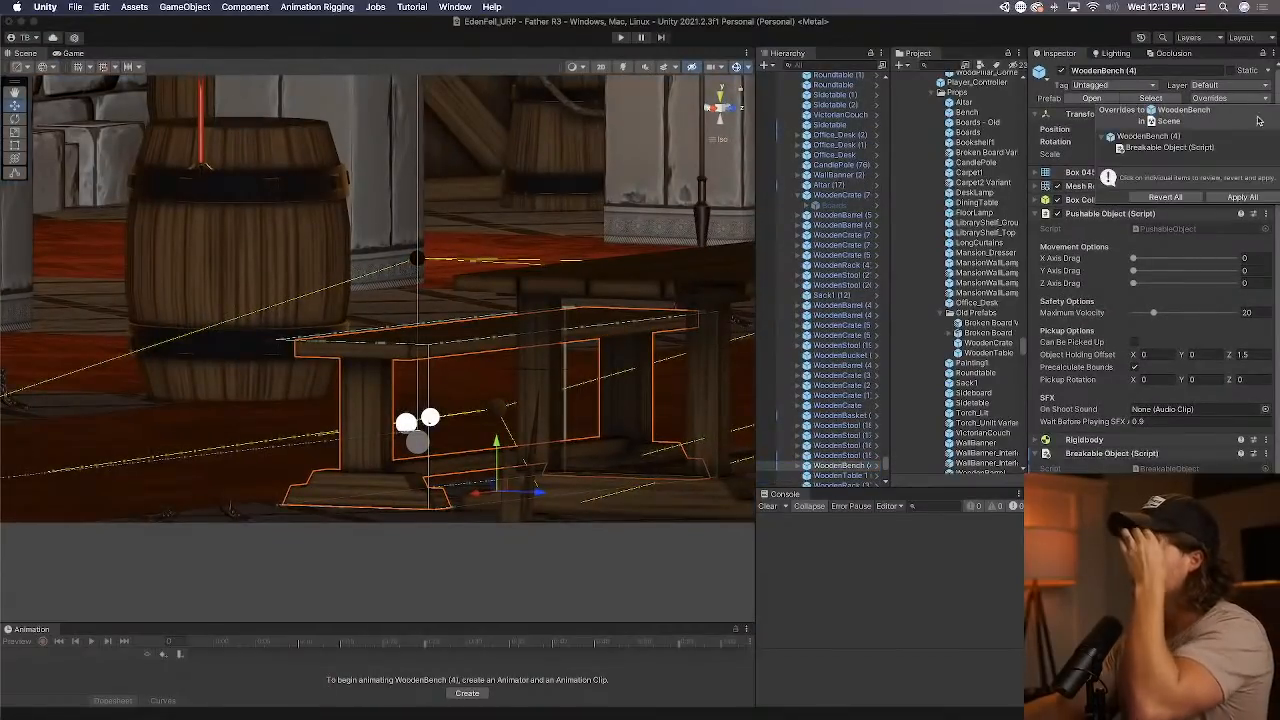
{"action": "left_click", "coordinate": [1240, 197]}
{"action": "left_click", "coordinate": [876, 467]}
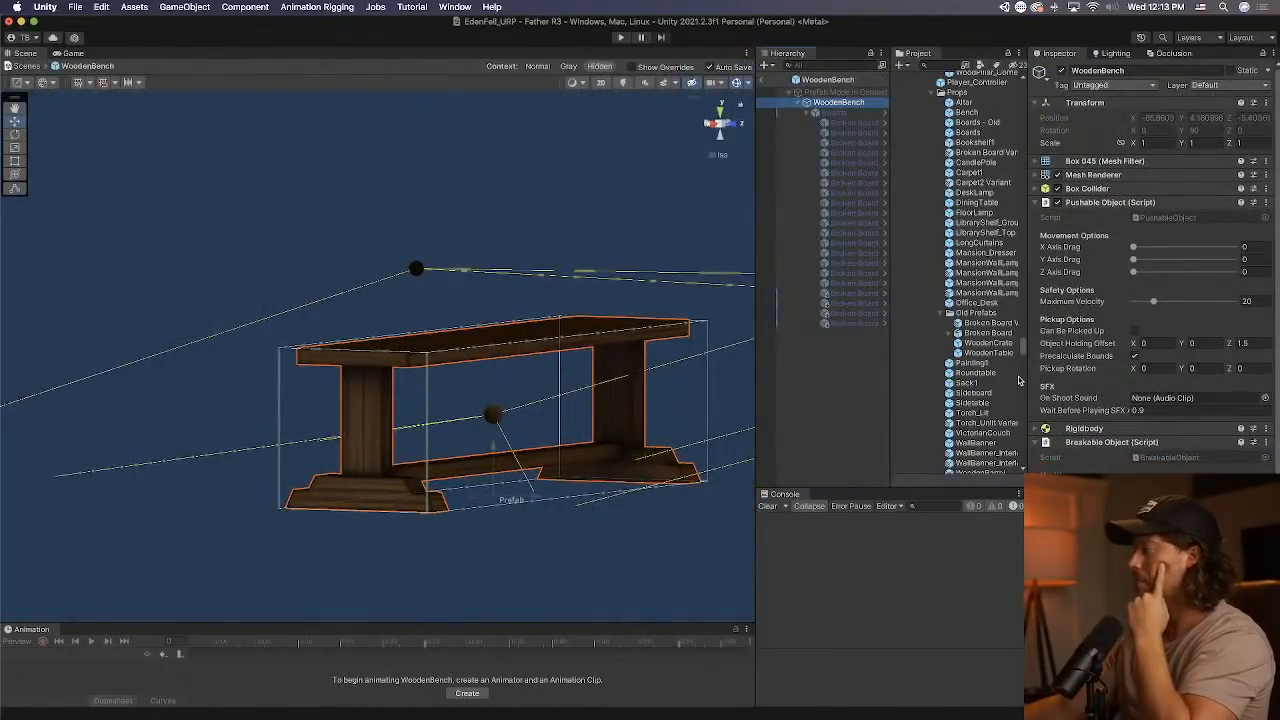
{"action": "scroll", "coordinate": [1150, 260], "scroll_direction": "down", "scroll_amount": 5}
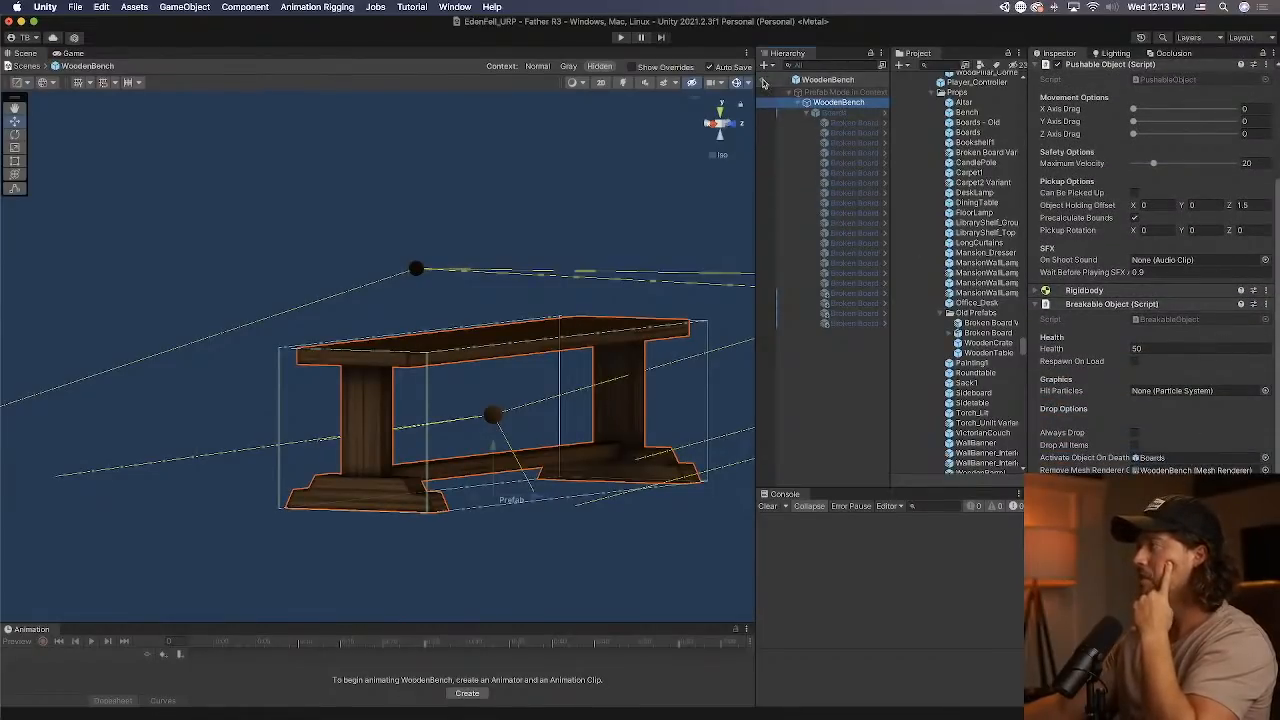
Return to the scene, run the game and shoot the wooden bench in the foyer with the second weapon to test how it breaks.
{"action": "left_click", "coordinate": [765, 79]}
{"action": "left_click_drag", "start_coordinate": [496, 203], "coordinate": [624, 107], "text": "alt"}
{"action": "left_click", "coordinate": [624, 40]}
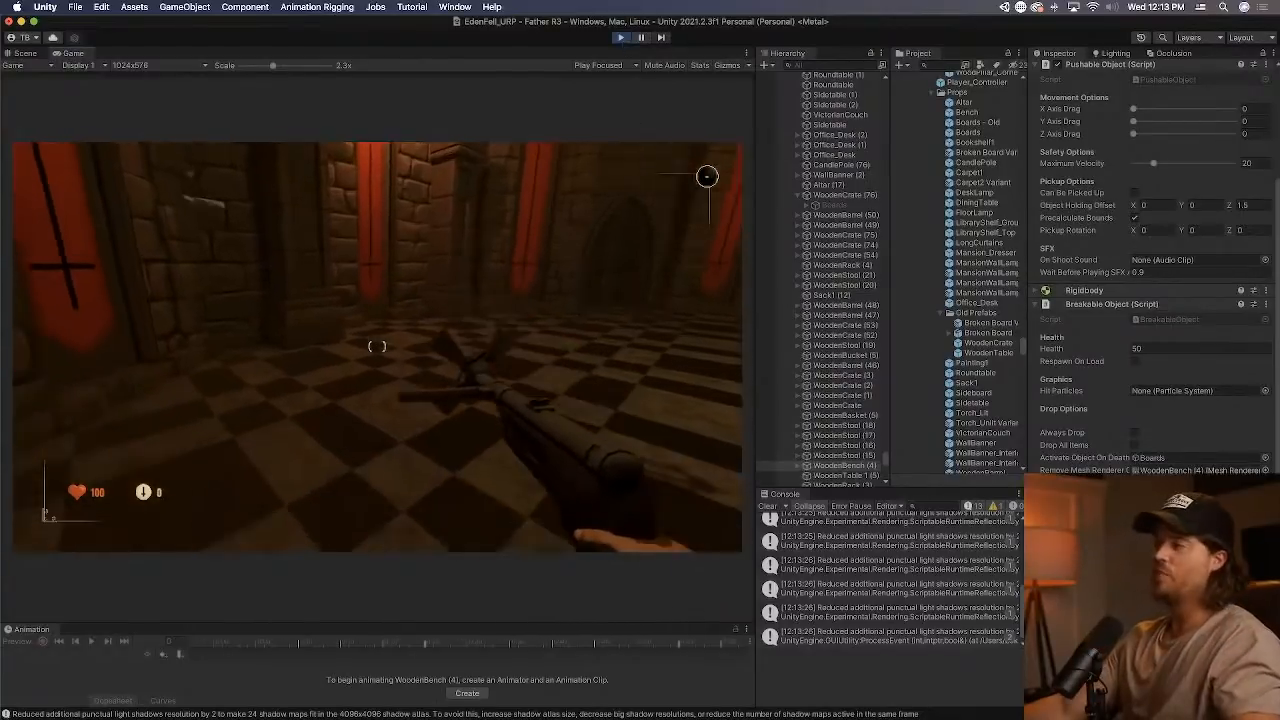
{"action": "key", "text": "2"}
{"action": "key", "text": "w"}
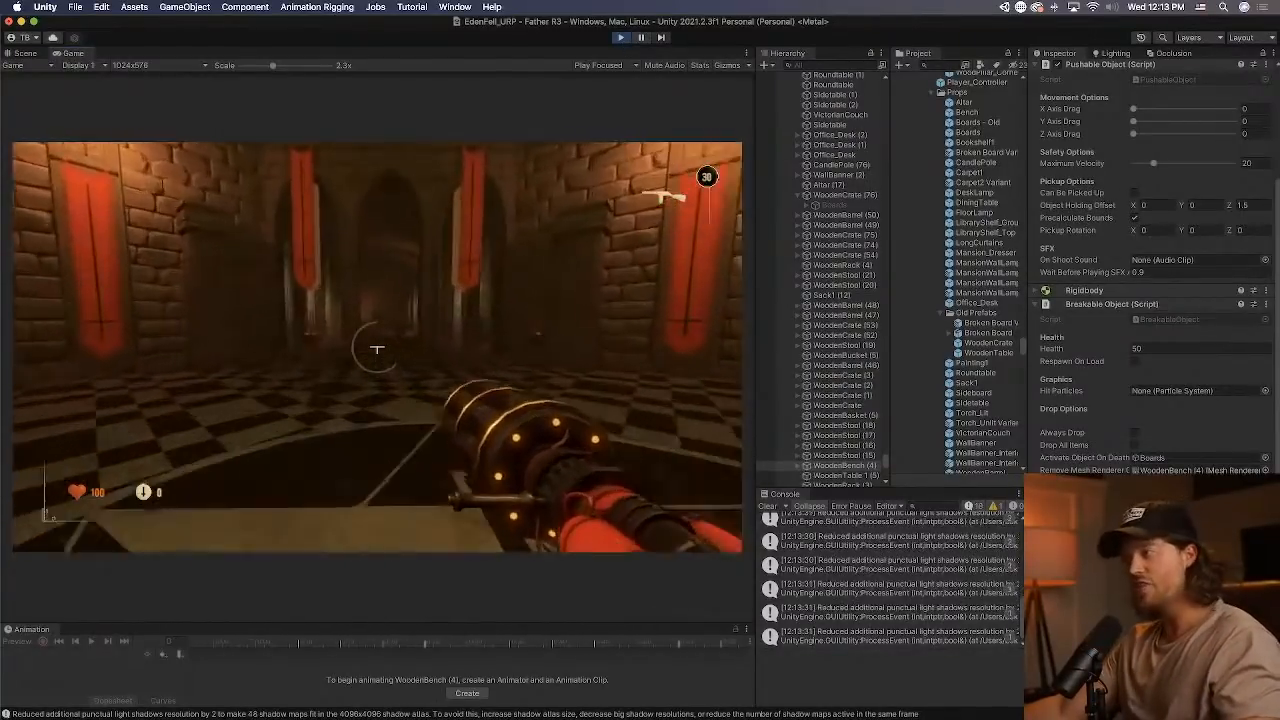
{"action": "key", "text": "w"}
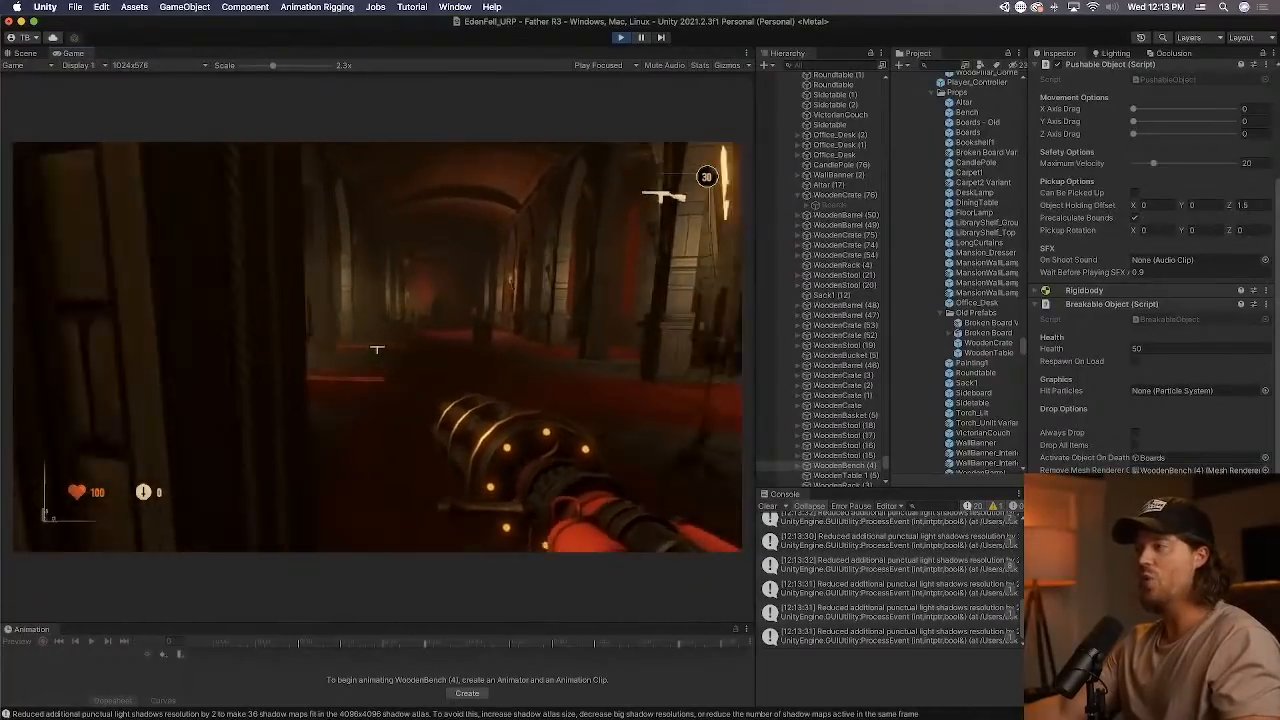
{"action": "key", "text": "w"}
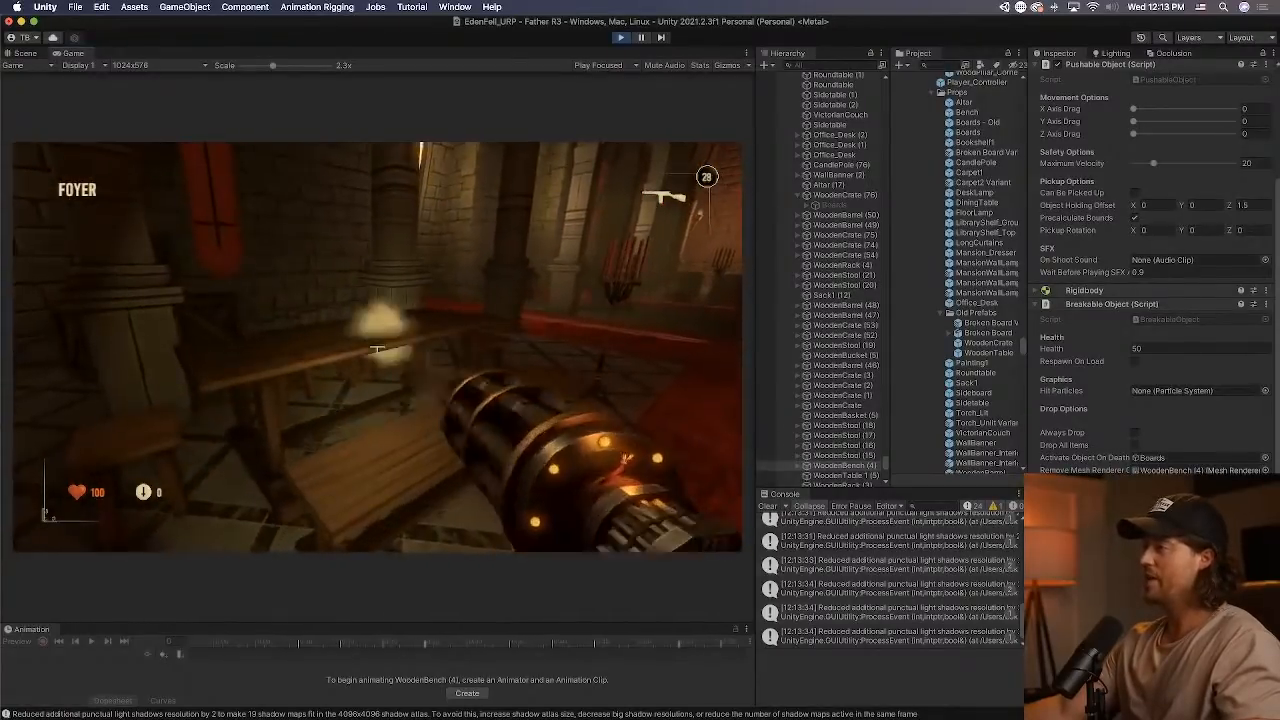
{"action": "left_click", "coordinate": [377, 349]}
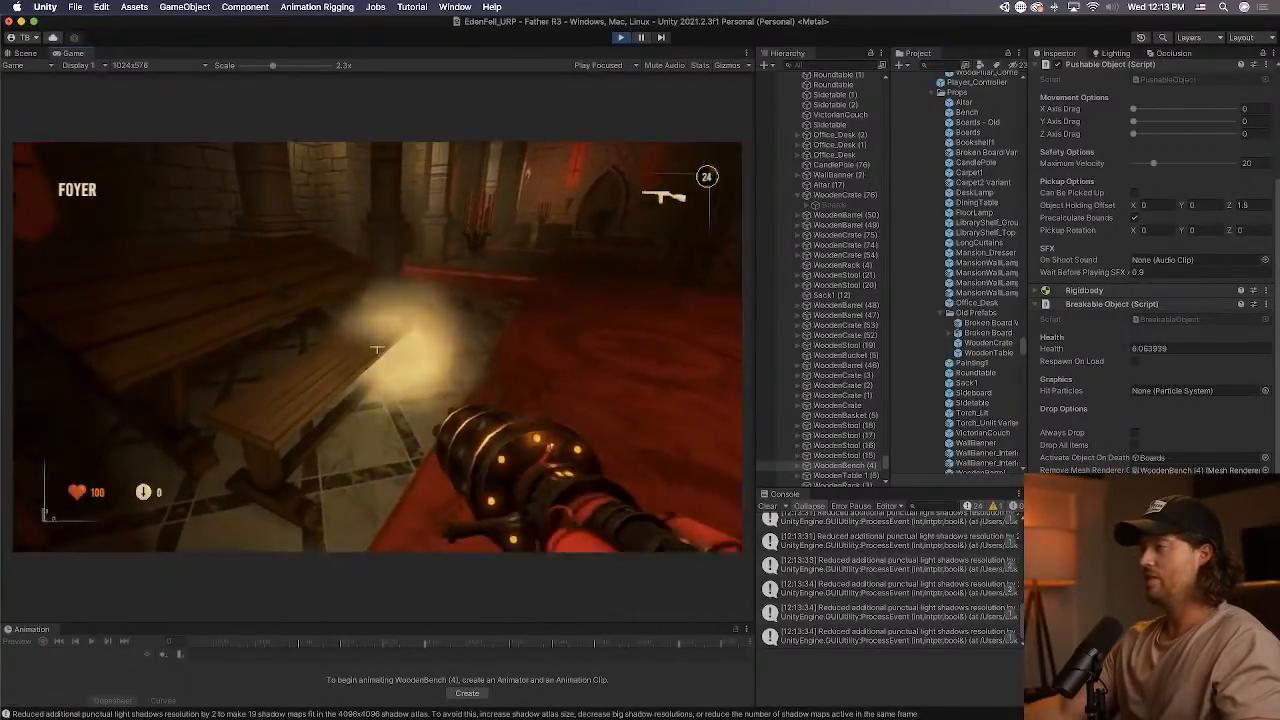
{"action": "left_click", "coordinate": [377, 349]}
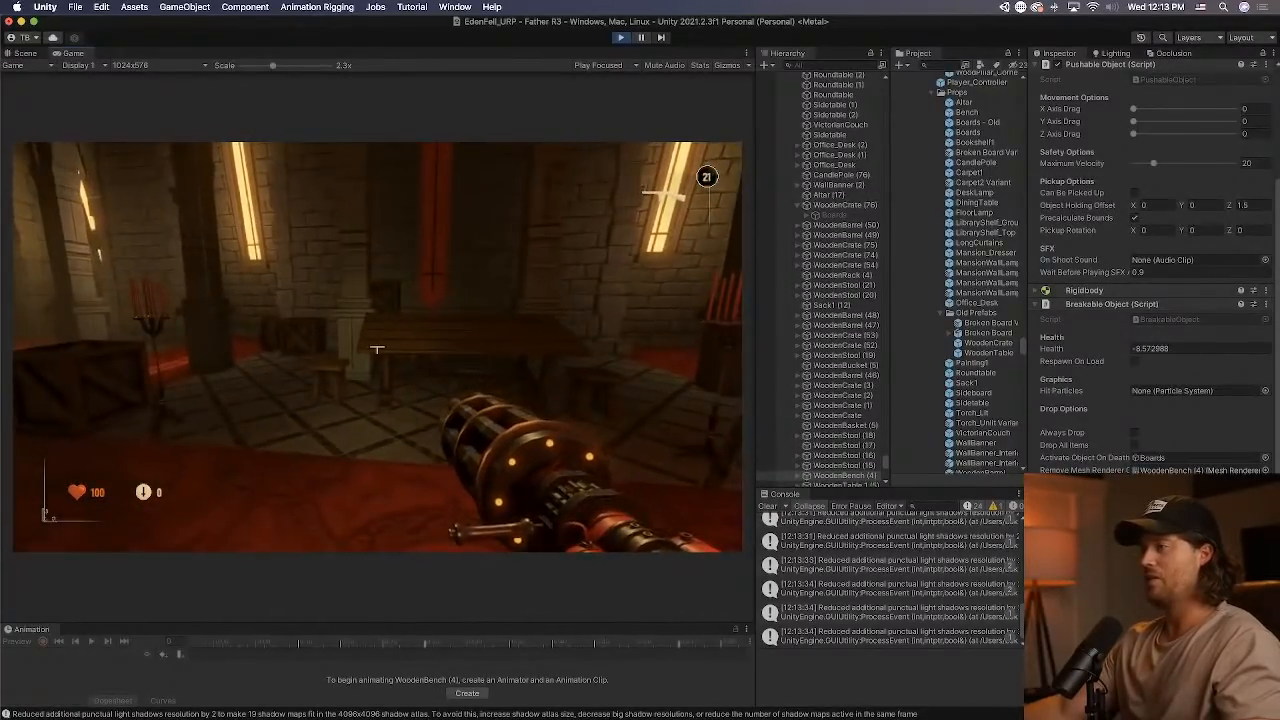
Walk around the foyer firing at the surrounding props and furniture to compare their behaviour, and end the playtest.
{"action": "key", "text": "s"}
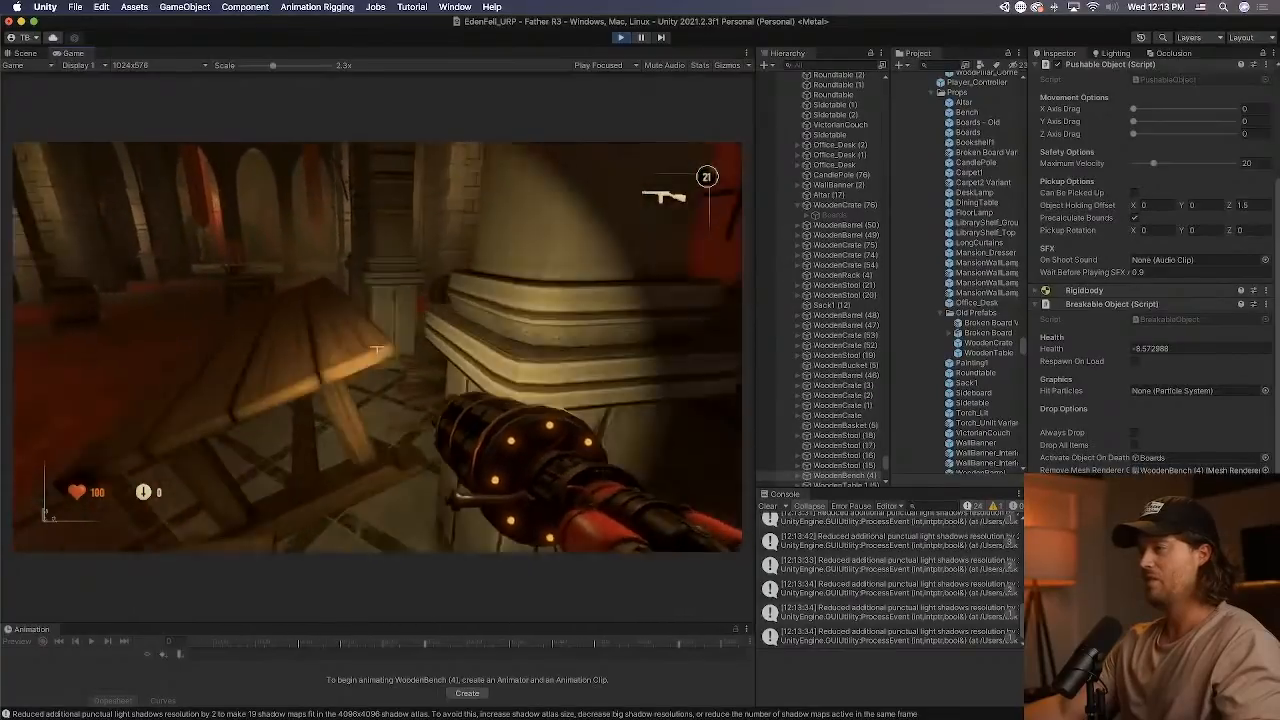
{"action": "key", "text": "w"}
{"action": "key", "text": "w"}
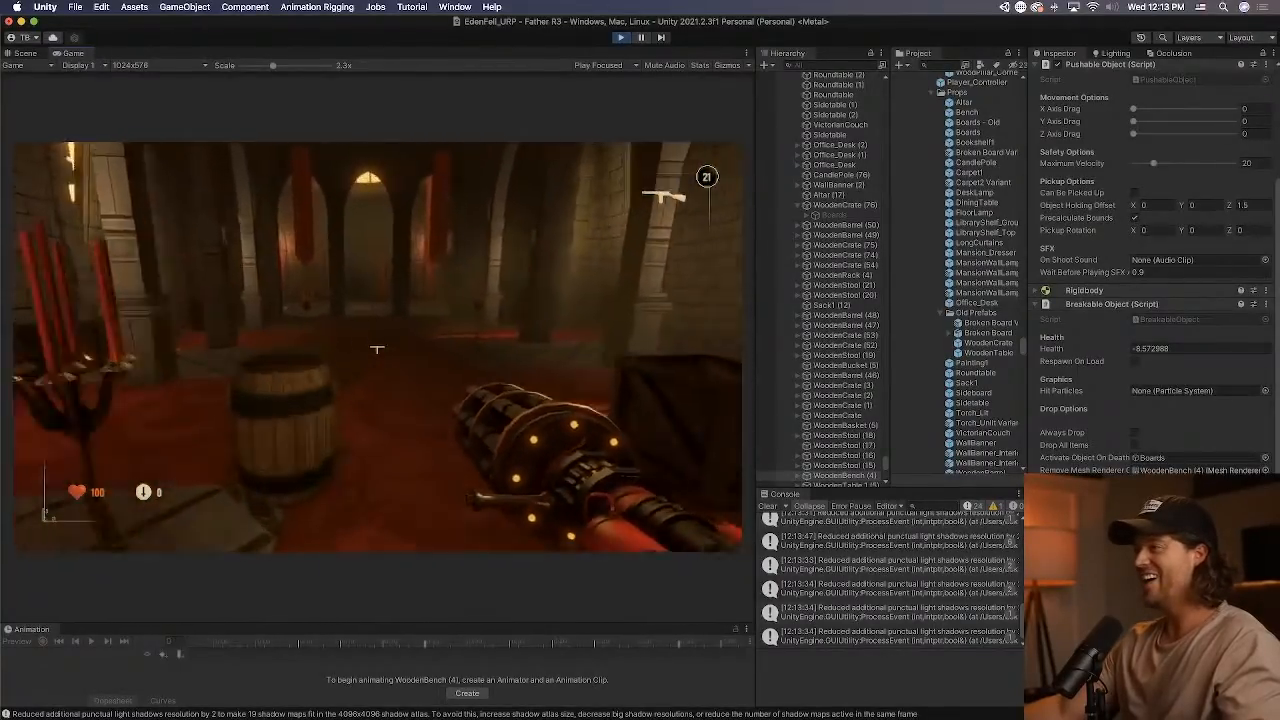
{"action": "left_click", "coordinate": [376, 349]}
{"action": "left_click", "coordinate": [376, 349]}
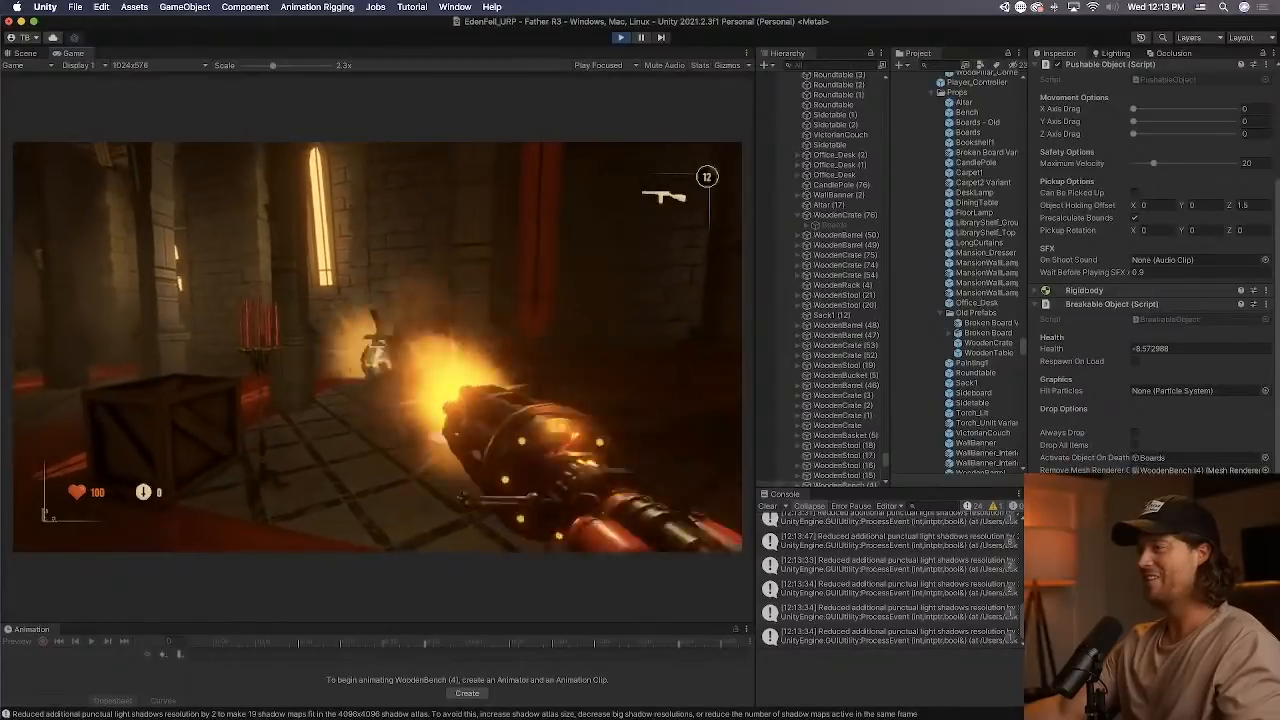
{"action": "left_click", "coordinate": [376, 349]}
{"action": "left_click", "coordinate": [376, 349]}
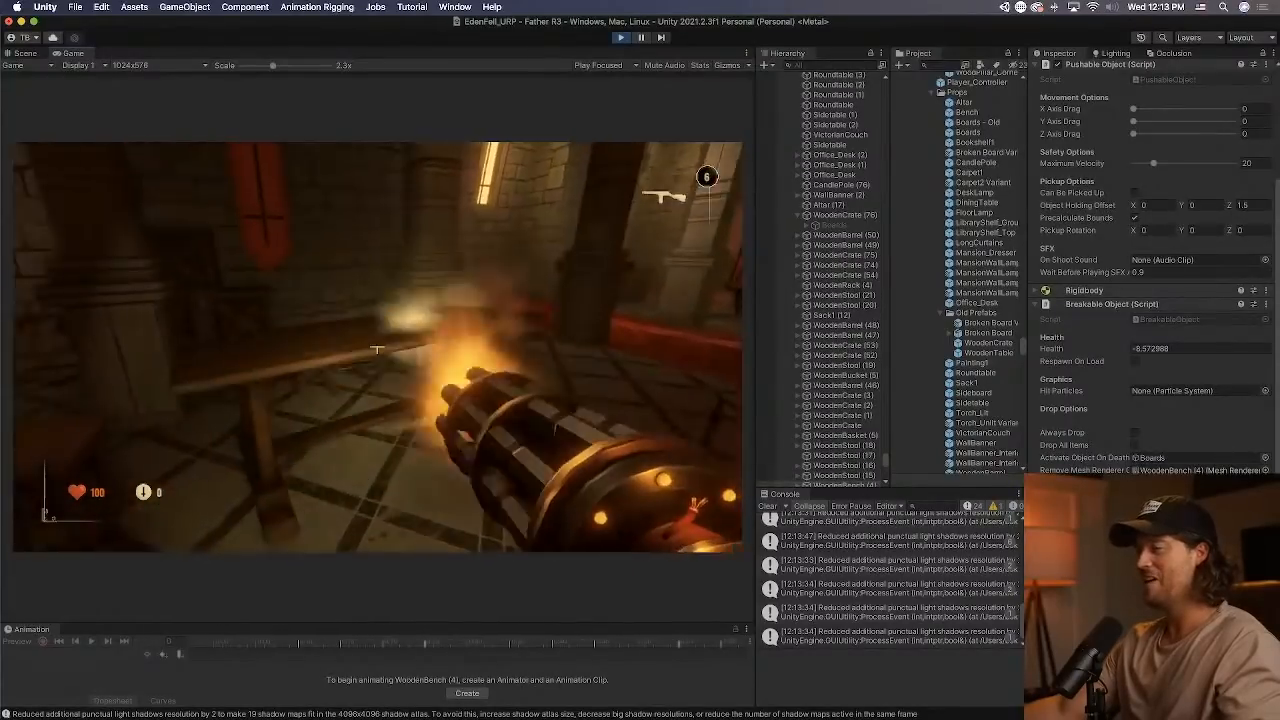
{"action": "key", "text": "w"}
{"action": "key", "text": "w"}
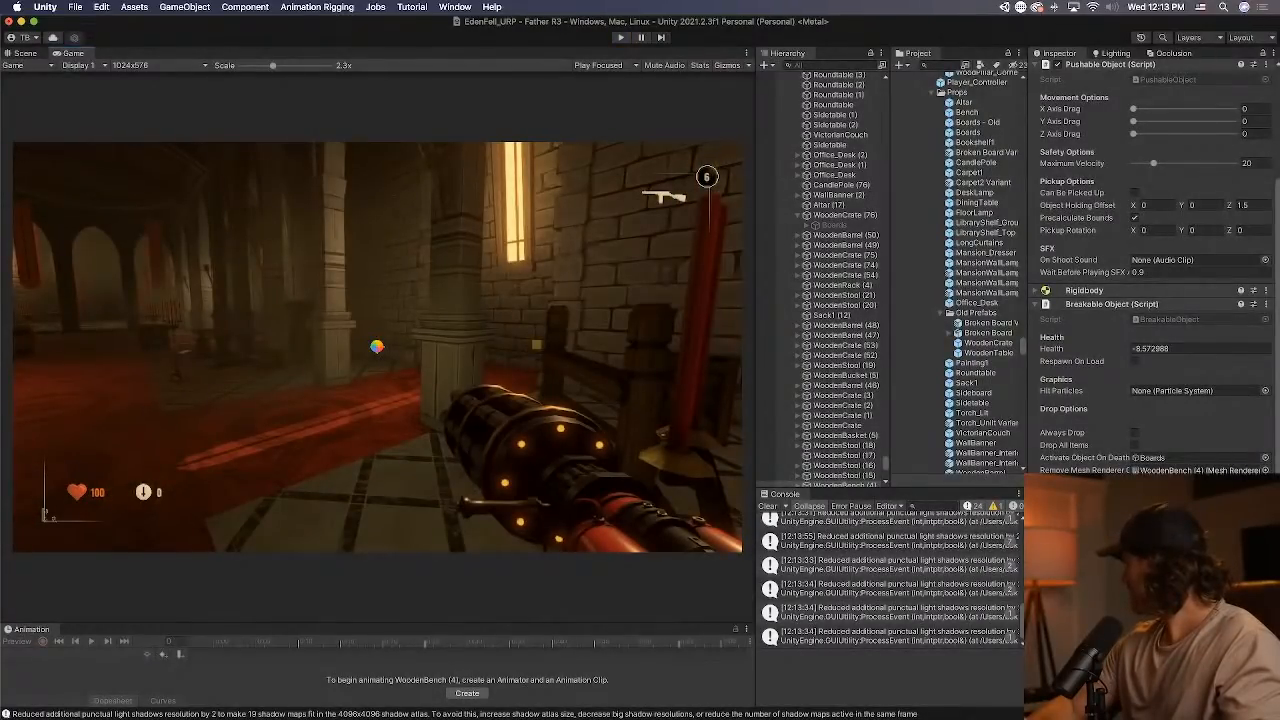
Run the game again, shoot the foyer bench from close up with the second weapon to examine its broken boards, and stop play mode.
{"action": "key", "text": "super+p"}
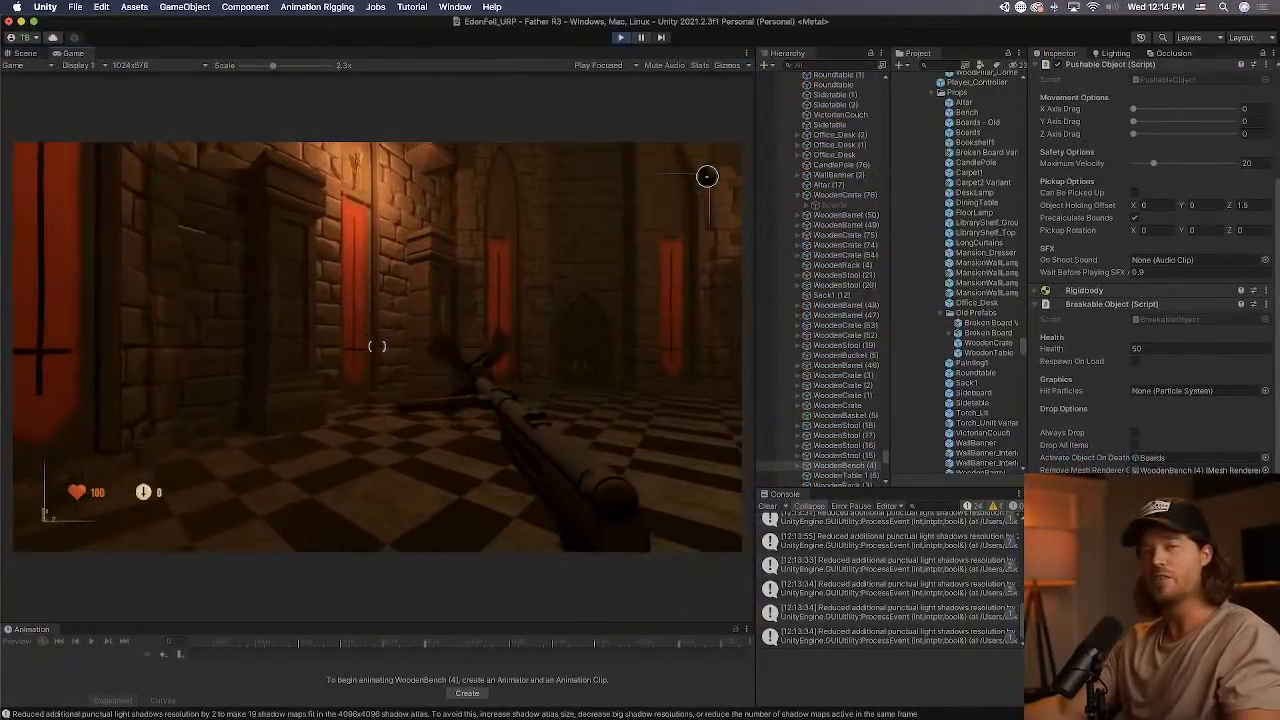
{"action": "key", "text": "2"}
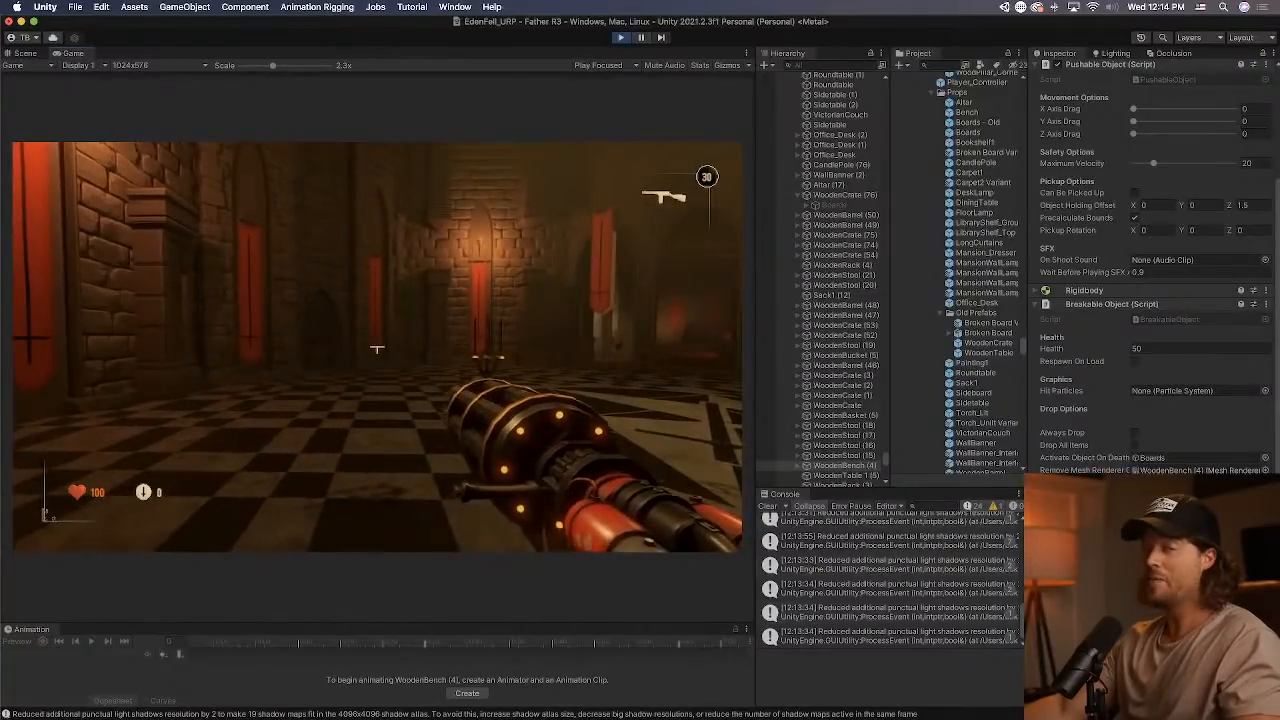
{"action": "key", "text": "w"}
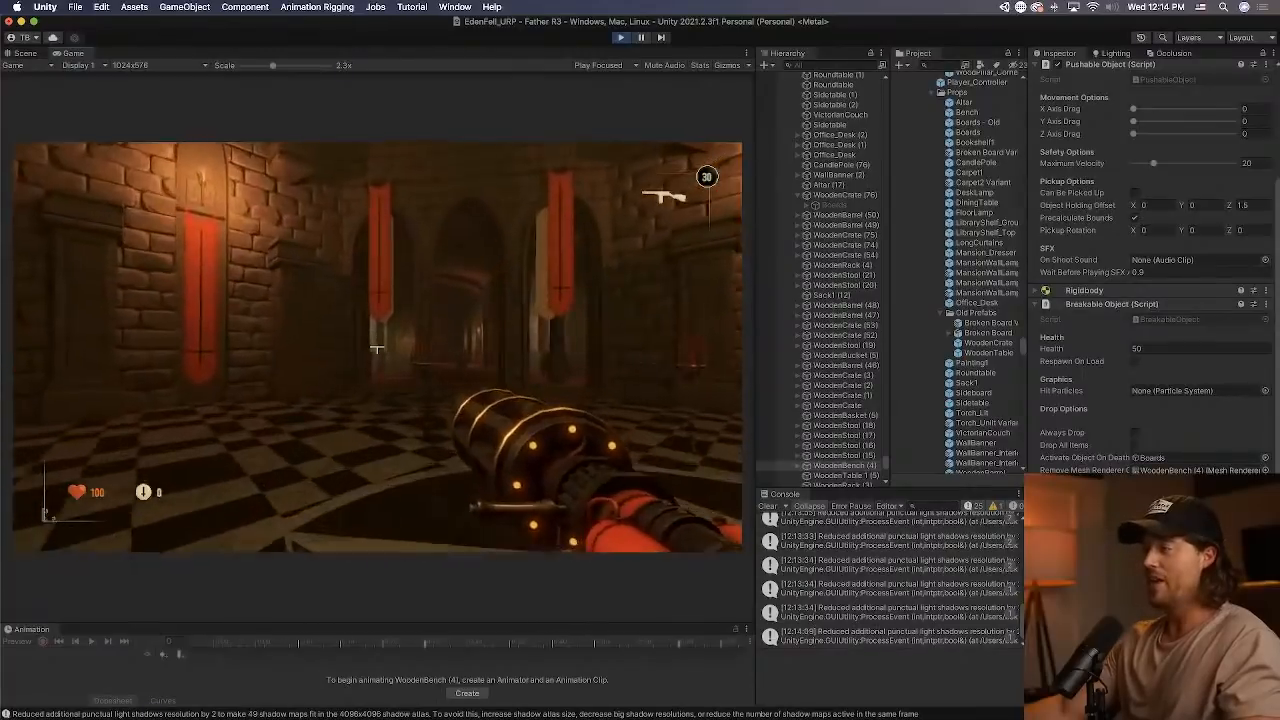
{"action": "key", "text": "w"}
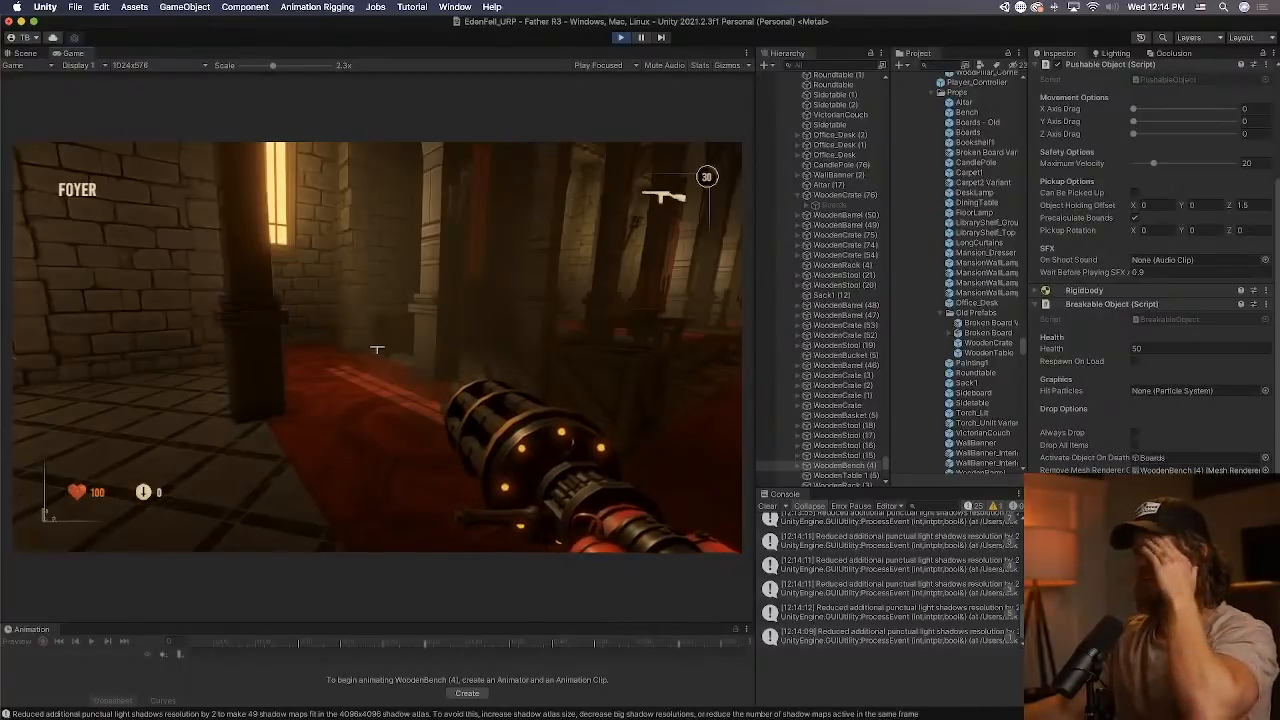
{"action": "key", "text": "w"}
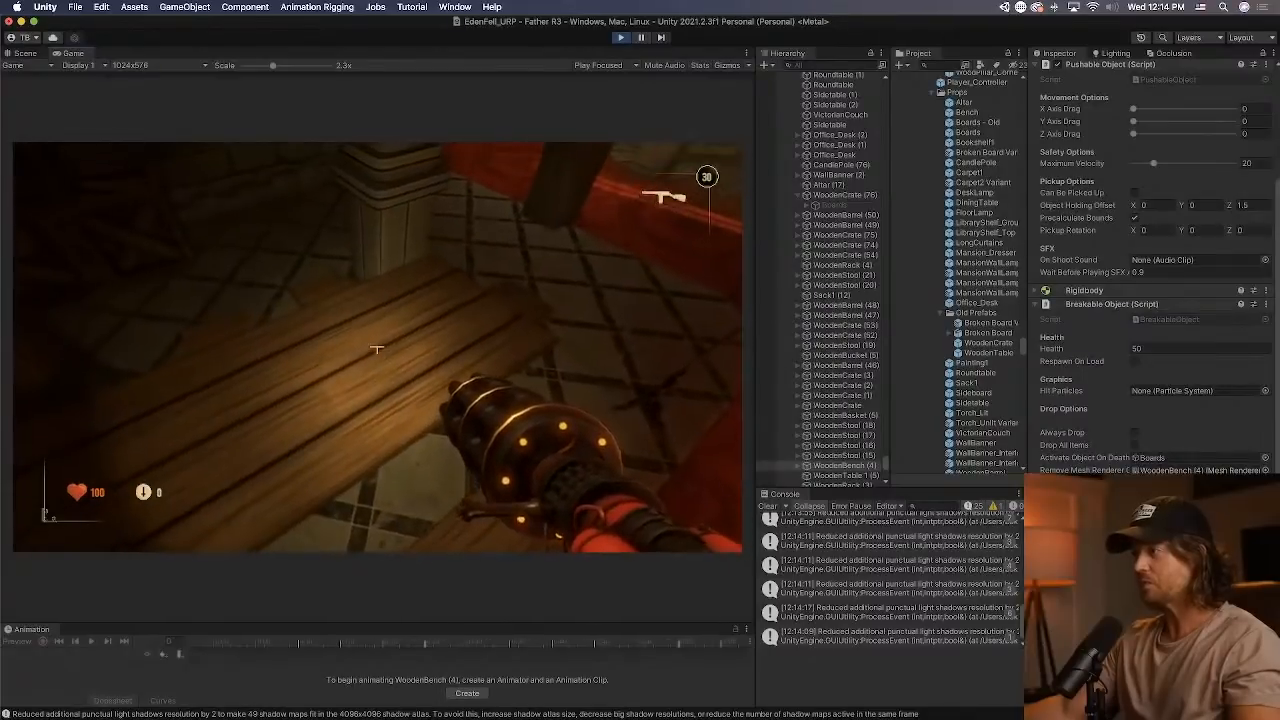
{"action": "left_click", "coordinate": [377, 348]}
{"action": "left_click", "coordinate": [377, 349]}
{"action": "left_click", "coordinate": [377, 349]}
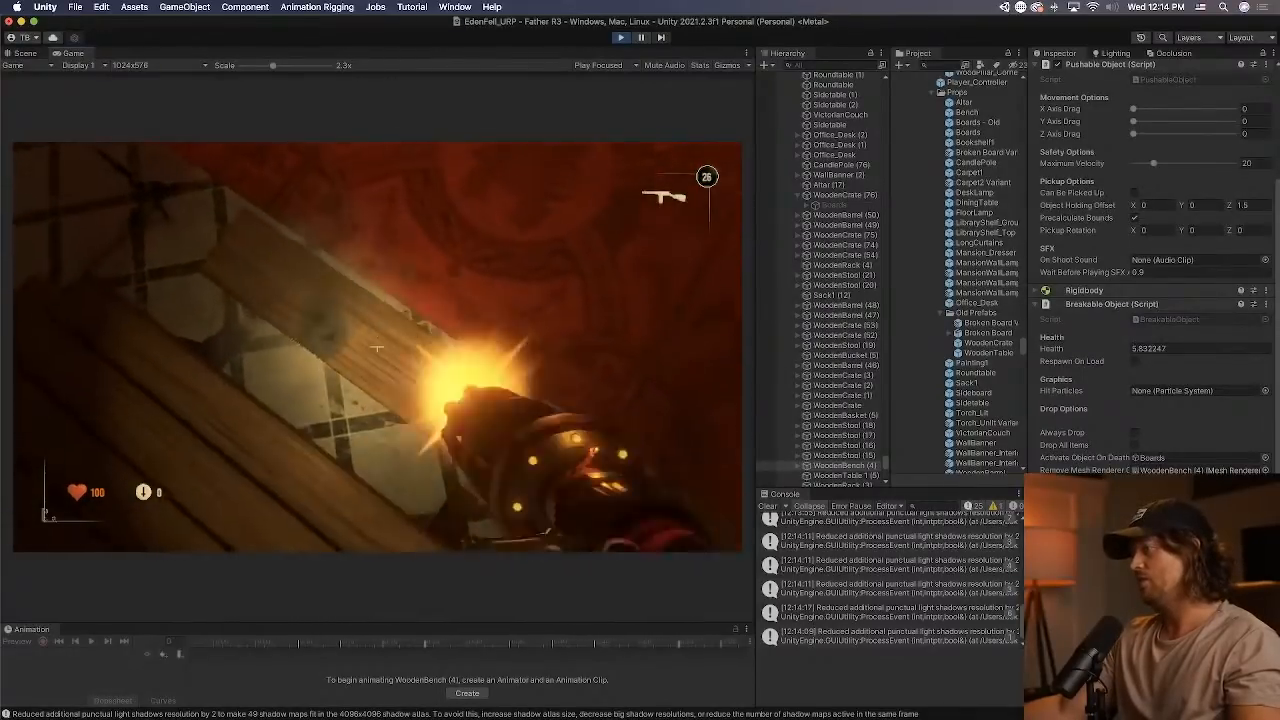
{"action": "key", "text": "w"}
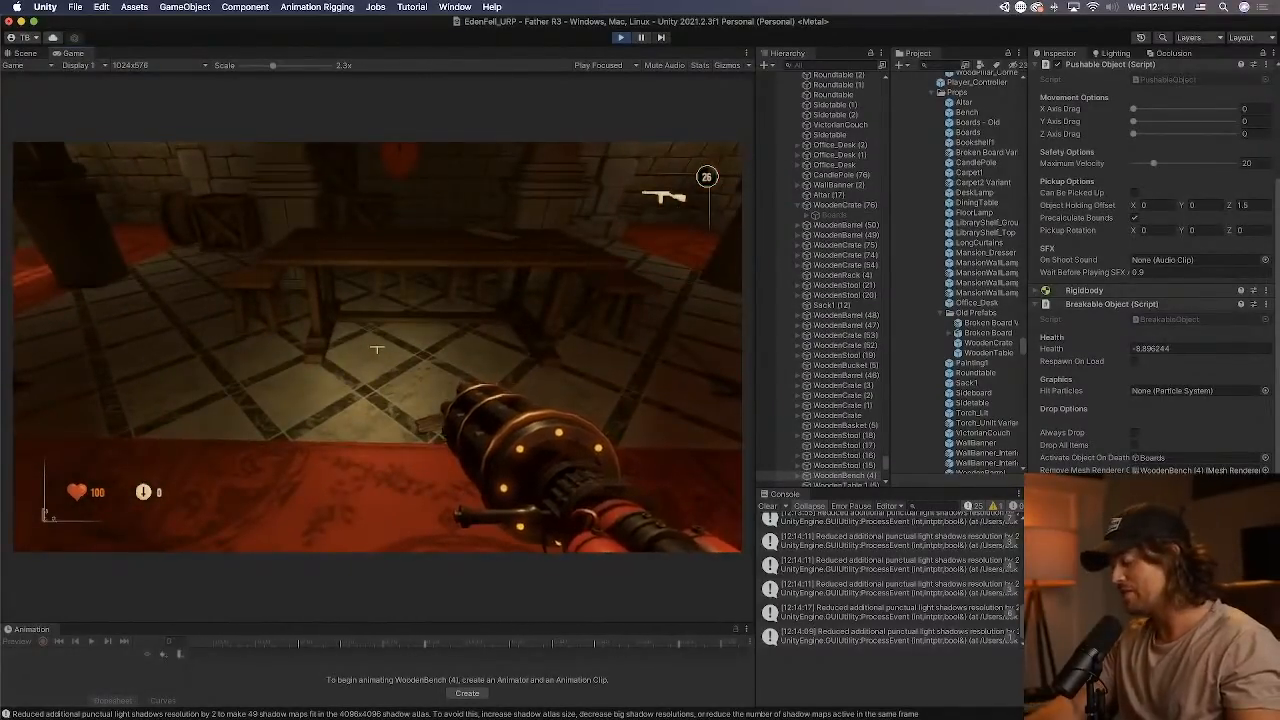
{"action": "key", "text": "super+p"}
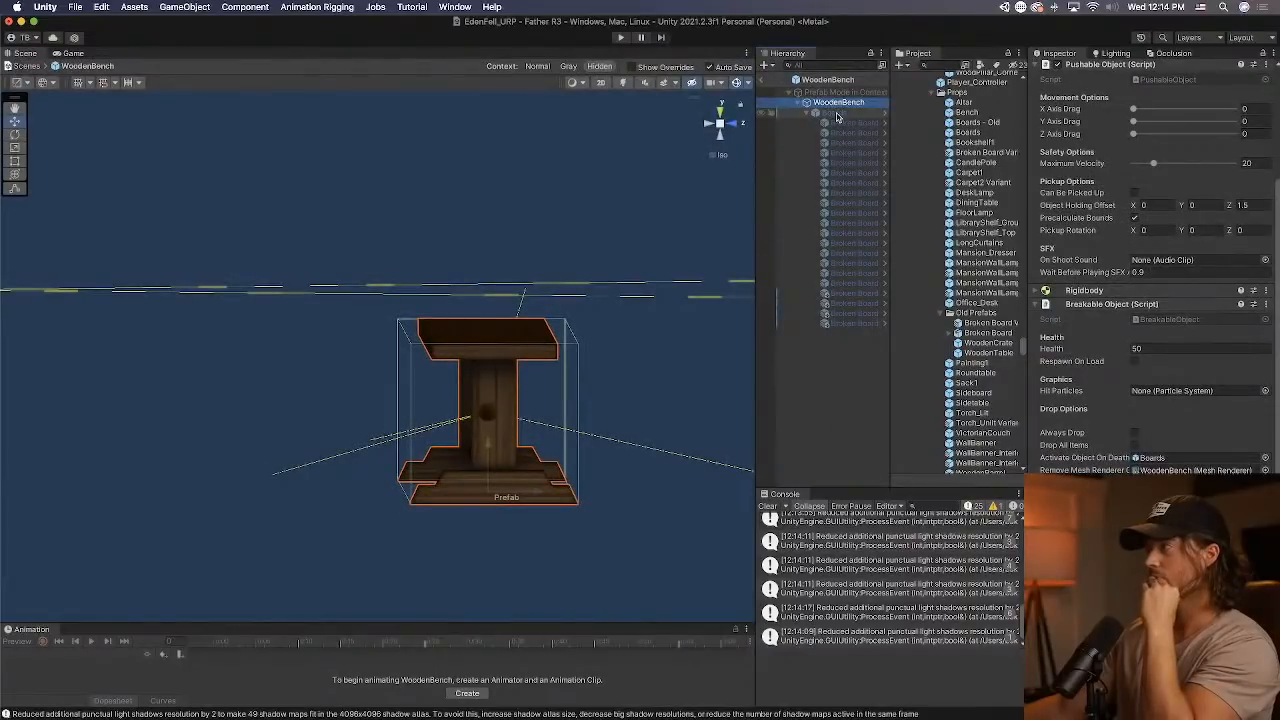
Reactivate the Boards object in the WoodenBench prefab and deactivate three of the stray boards lying below the bench.
{"action": "left_click", "coordinate": [836, 113]}
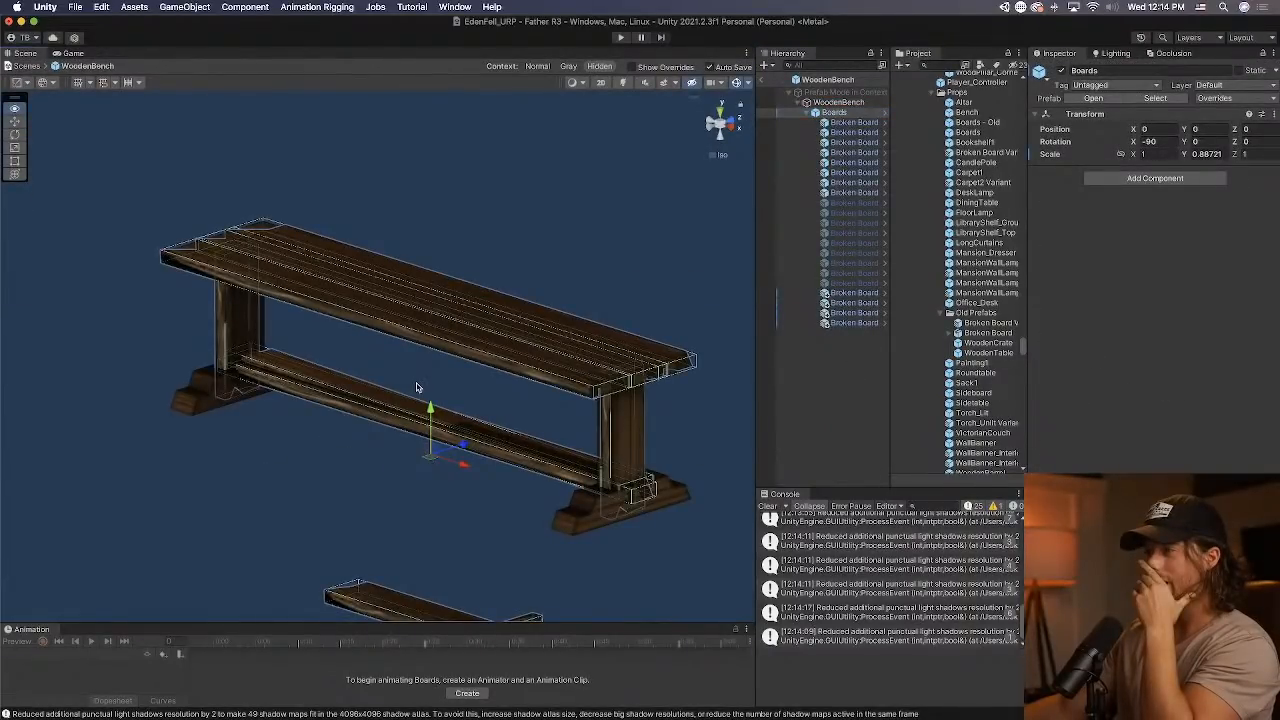
{"action": "left_click_drag", "start_coordinate": [418, 388], "coordinate": [427, 511], "text": "alt"}
{"action": "middle_click_drag", "start_coordinate": [475, 533], "coordinate": [504, 415]}
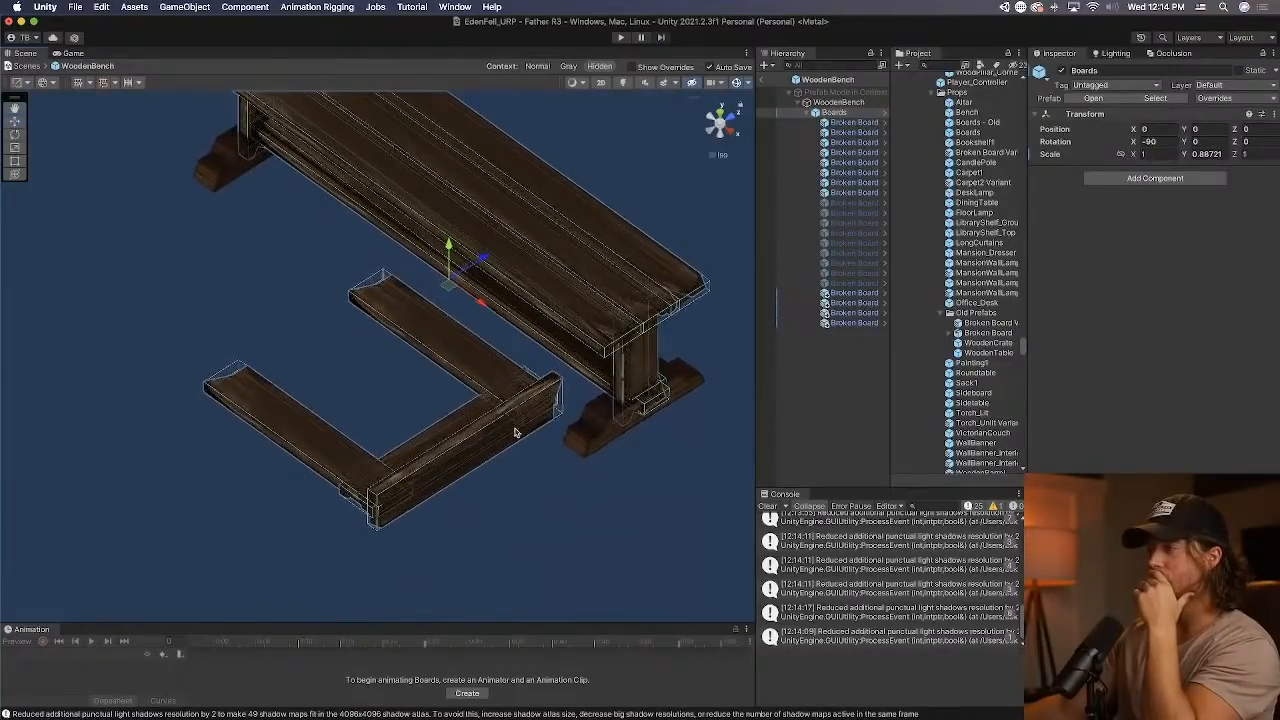
{"action": "left_click_drag", "start_coordinate": [244, 407], "coordinate": [449, 531]}
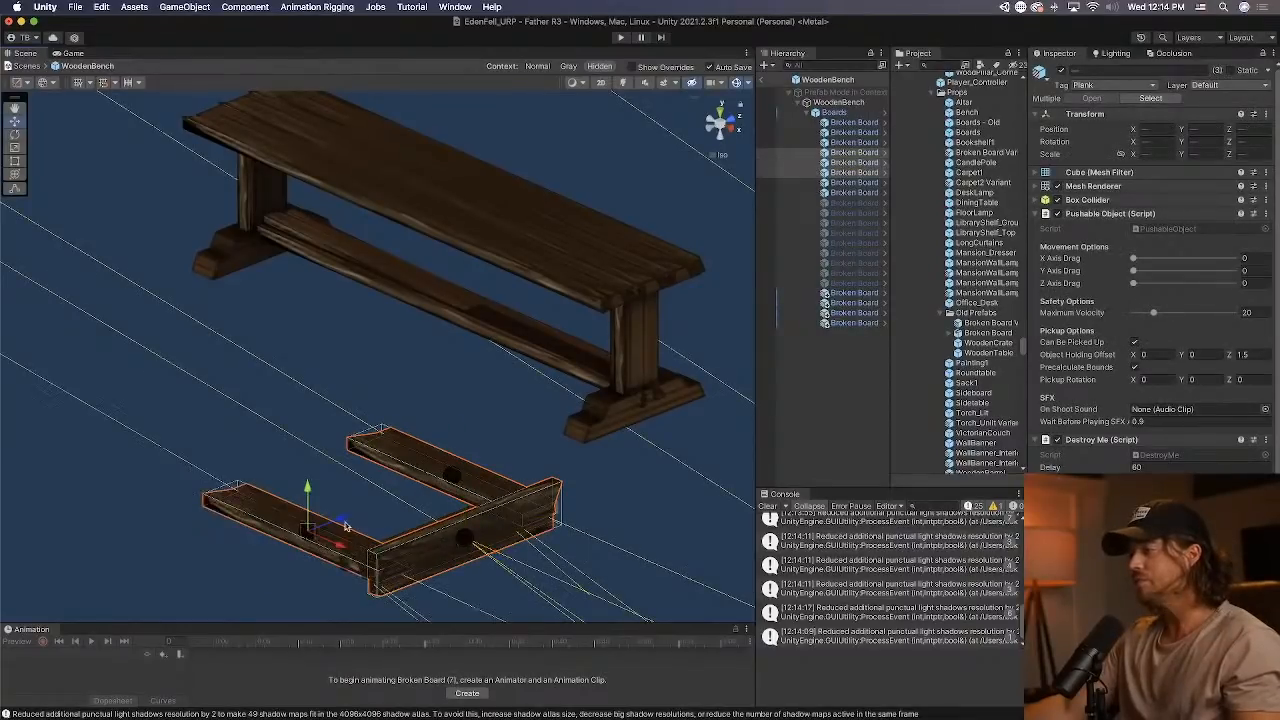
{"action": "left_click", "coordinate": [1061, 71]}
Raise the seat's middle plank, Broken Board, slightly above the neighbouring seat boards.
{"action": "left_click", "coordinate": [853, 133]}
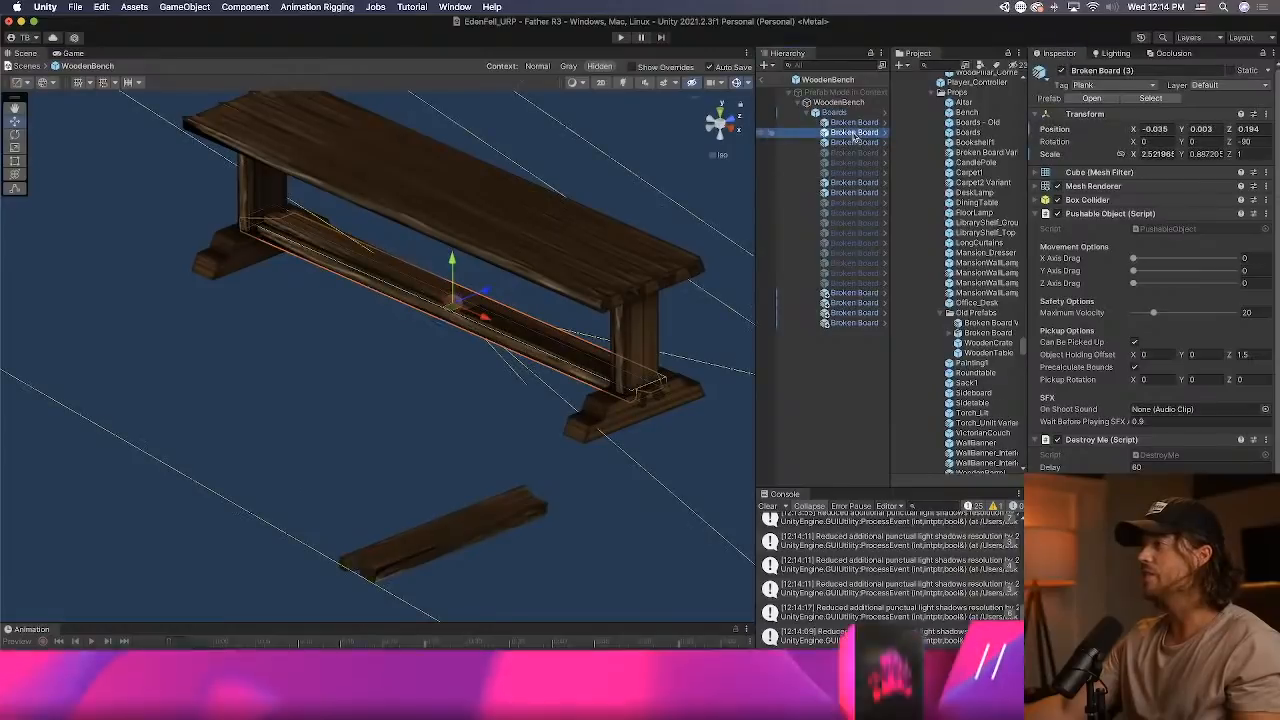
{"action": "left_click", "coordinate": [853, 123]}
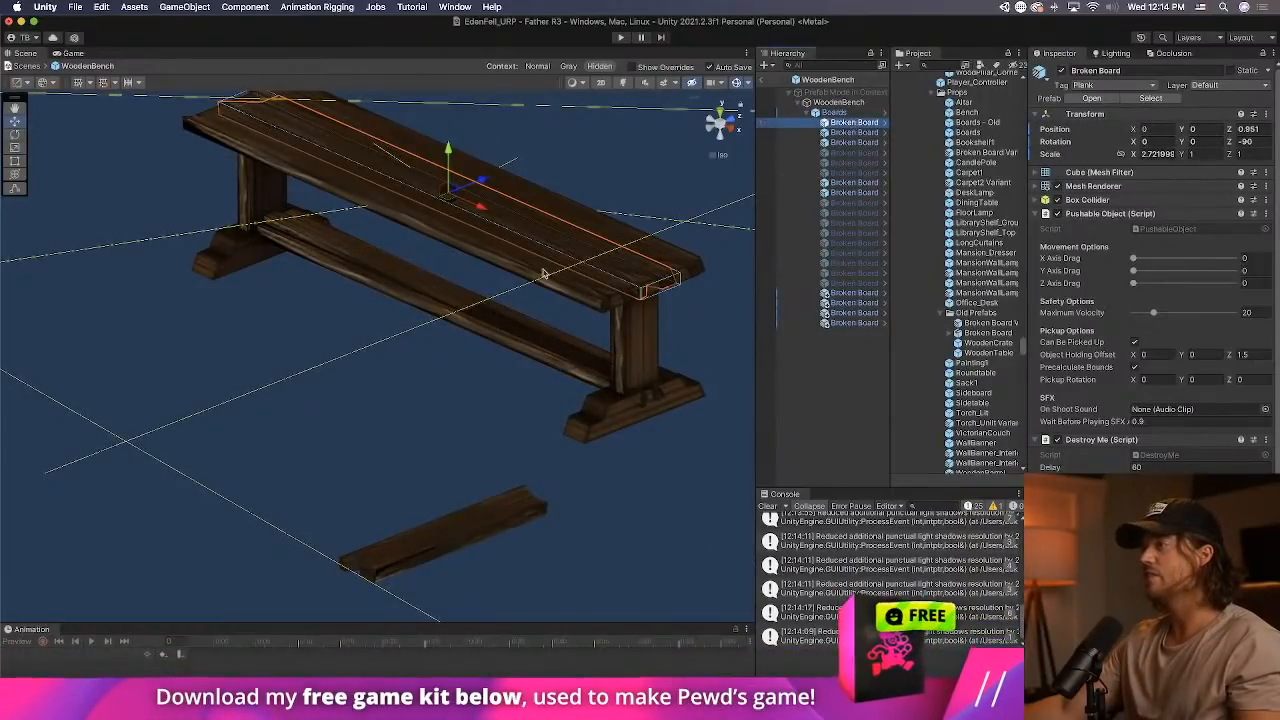
{"action": "middle_click_drag", "start_coordinate": [459, 154], "coordinate": [418, 222]}
{"action": "left_click_drag", "start_coordinate": [418, 222], "coordinate": [418, 197]}
Check Broken Boards (3), (4) and (11), and raise the seat's rear plank, Broken Board (1), slightly above the bench.
{"action": "left_click", "coordinate": [866, 133]}
{"action": "left_click", "coordinate": [871, 142]}
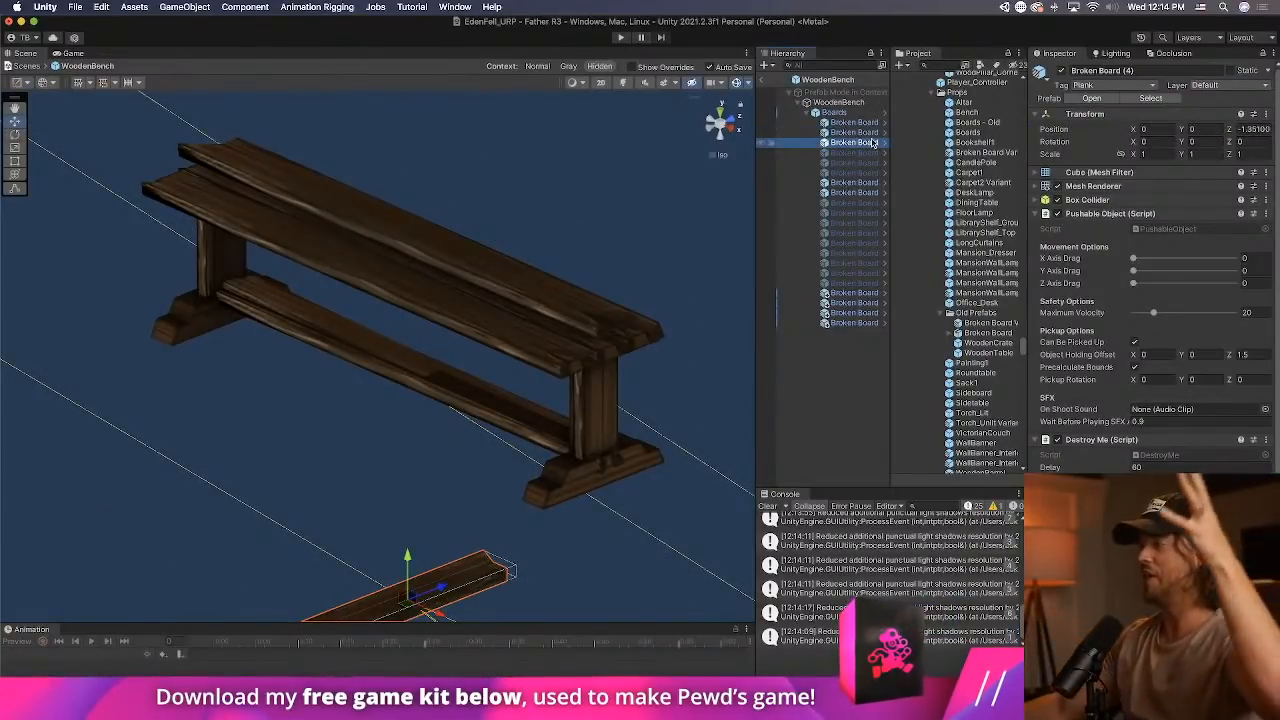
{"action": "left_click", "coordinate": [876, 183]}
{"action": "left_click", "coordinate": [864, 194]}
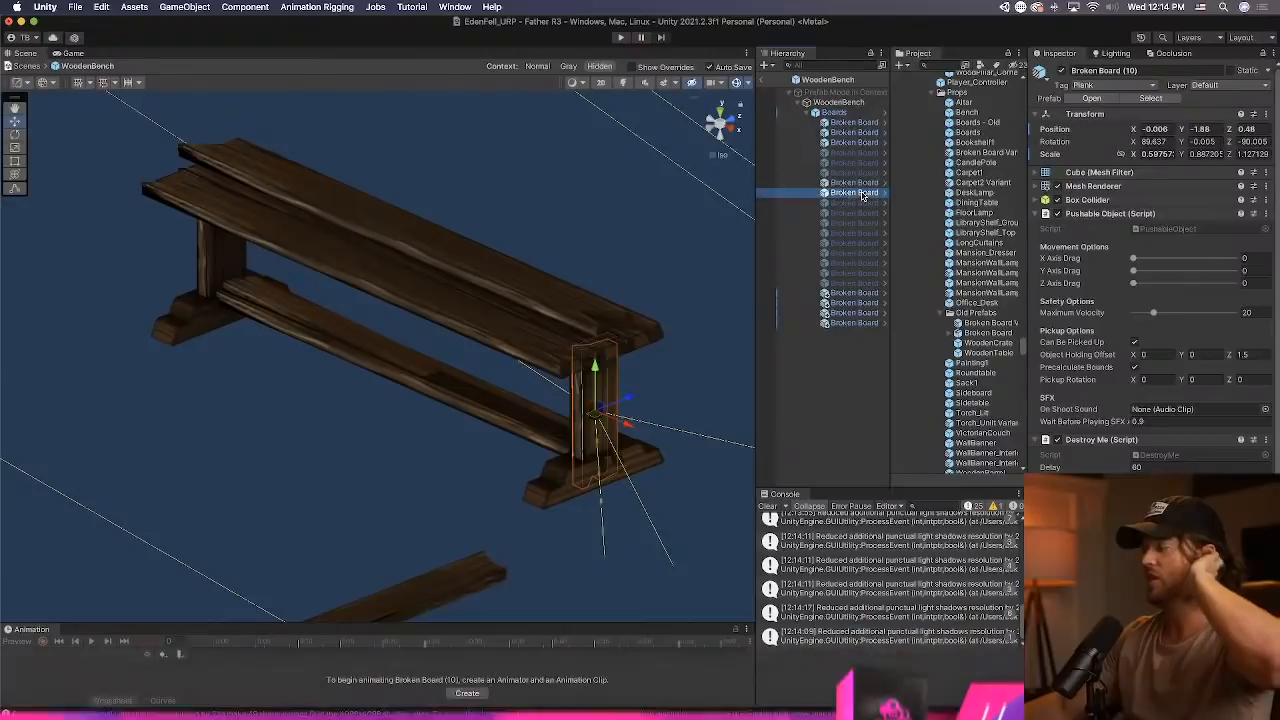
{"action": "left_click", "coordinate": [830, 295]}
{"action": "left_click_drag", "start_coordinate": [437, 250], "coordinate": [479, 210]}
{"action": "left_click", "coordinate": [437, 181]}
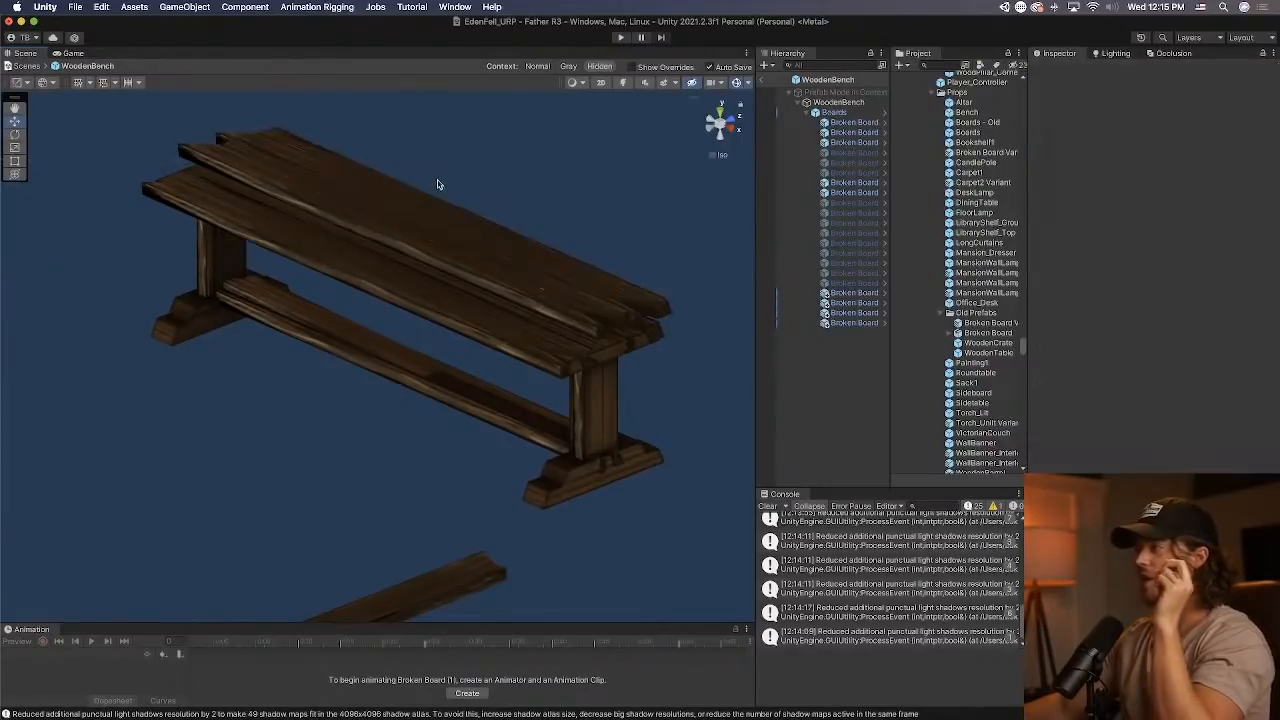
Raise the seat's front plank, Broken Board (2), to a Z position of about 1.061.
{"action": "left_click", "coordinate": [862, 322]}
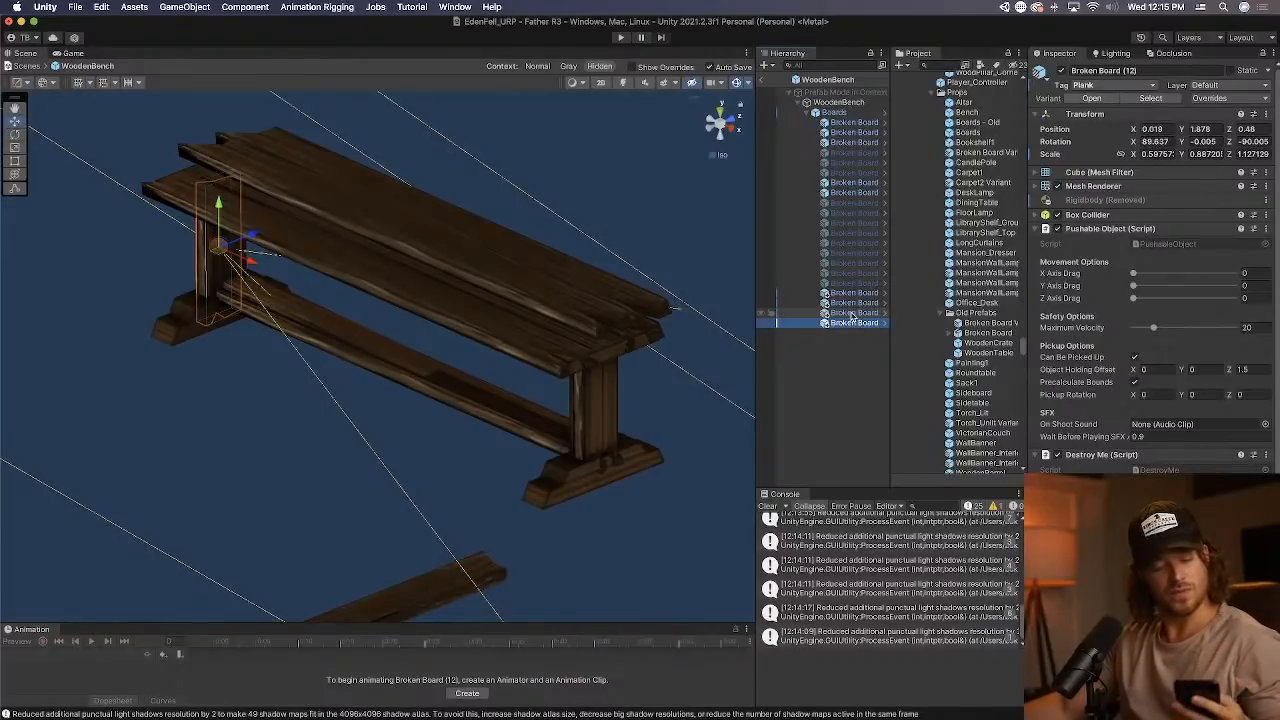
{"action": "left_click", "coordinate": [398, 272]}
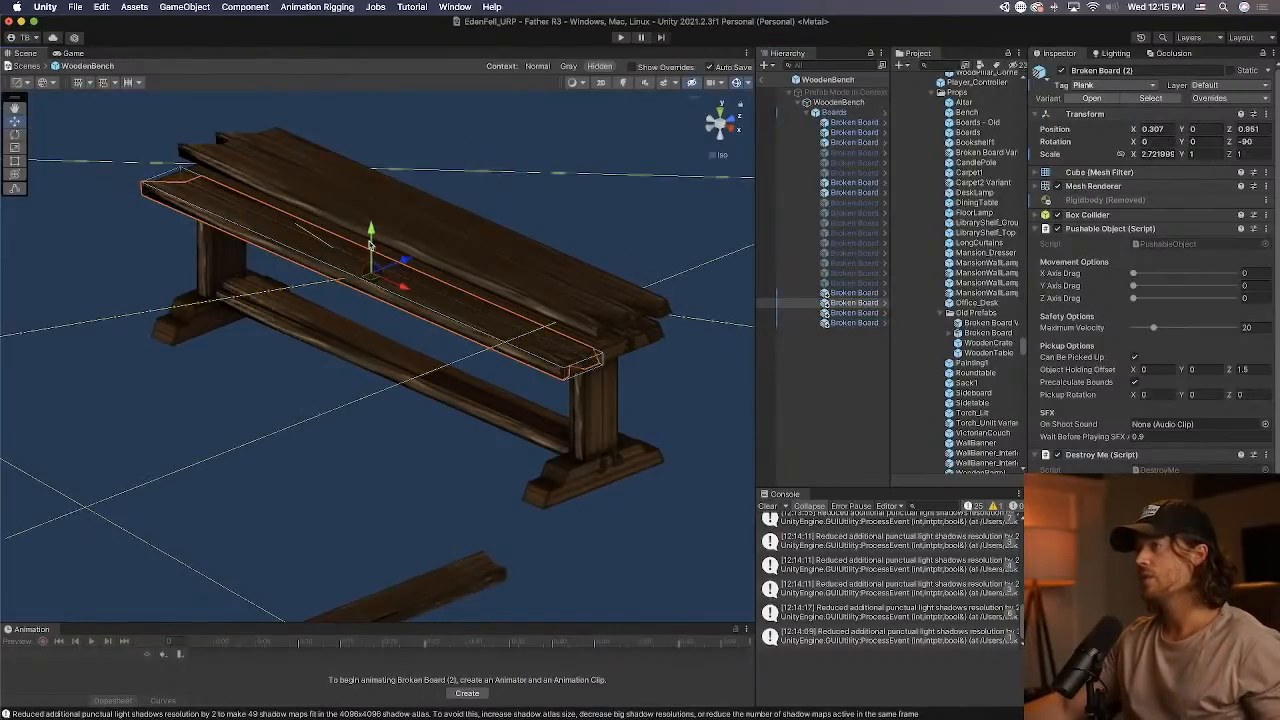
{"action": "left_click_drag", "start_coordinate": [369, 243], "coordinate": [370, 222]}
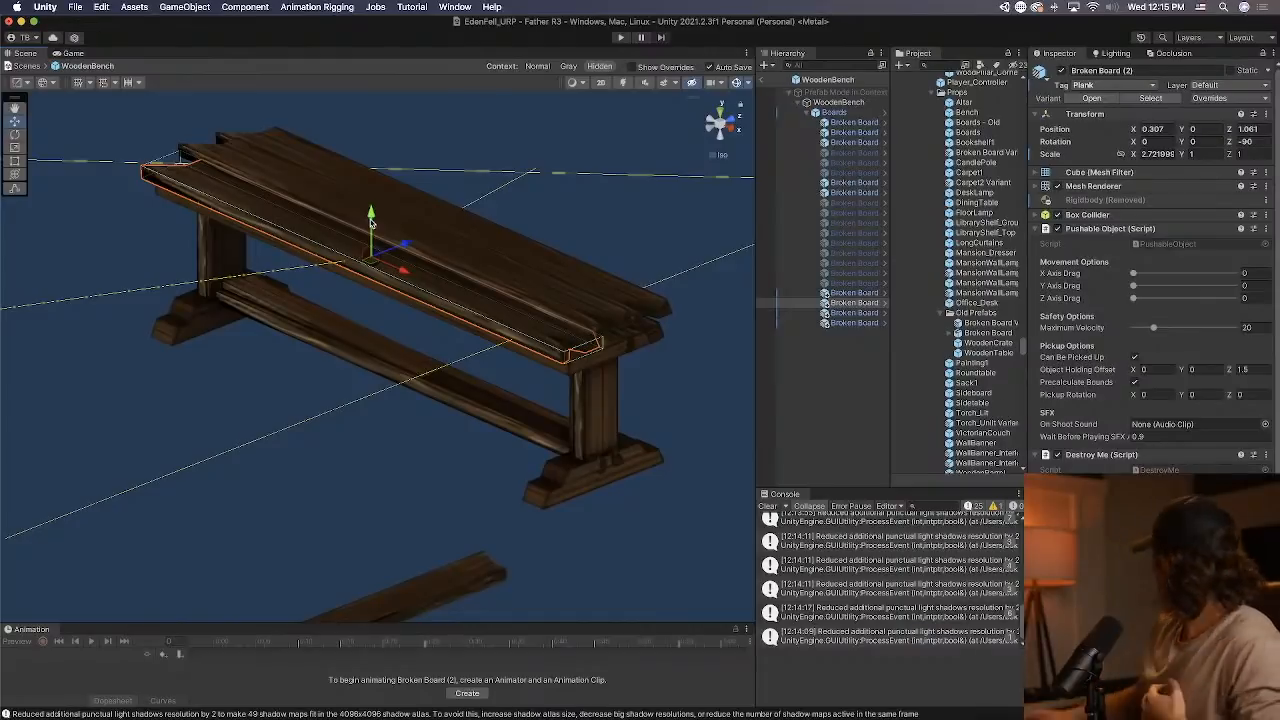
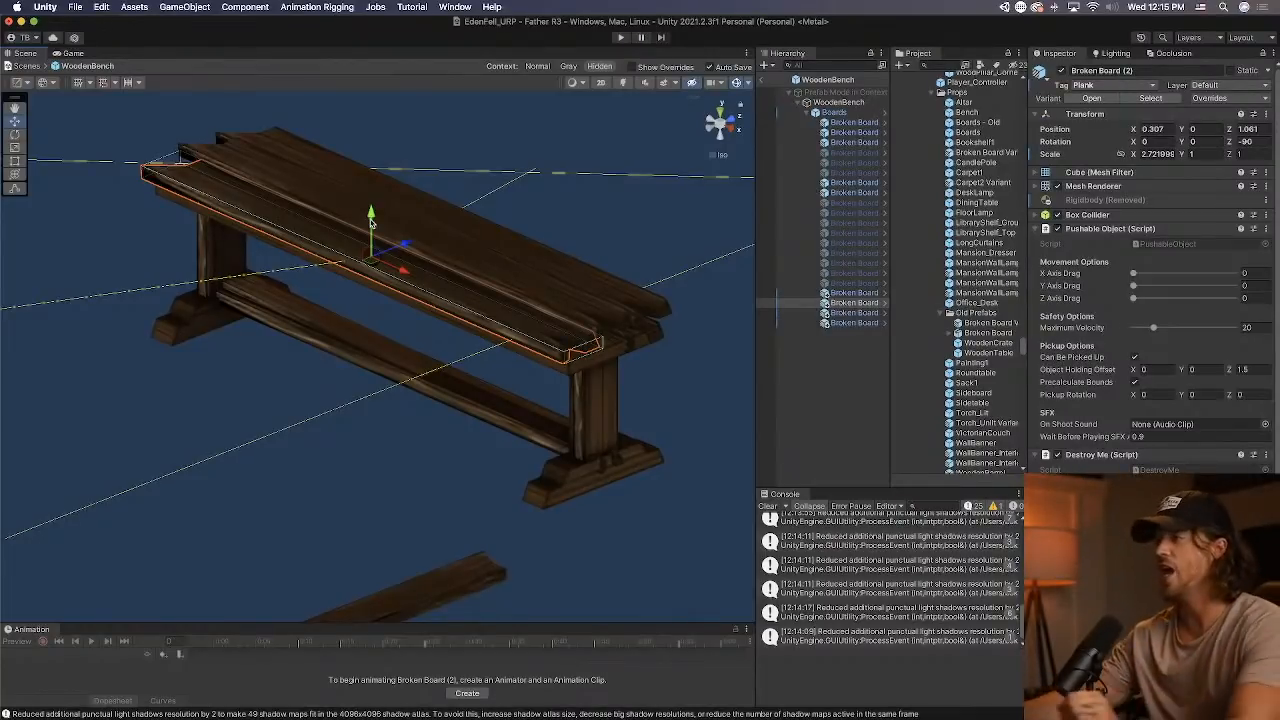
Deactivate the stray broken board lying below the bench in the WoodenBench prefab.
{"action": "left_click", "coordinate": [417, 516]}
{"action": "left_click_drag", "start_coordinate": [443, 440], "coordinate": [505, 275], "text": "alt"}
{"action": "left_click", "coordinate": [420, 499]}
{"action": "left_click", "coordinate": [421, 491]}
{"action": "left_click", "coordinate": [1062, 71]}
Check which object the bench's Breakable Object activates on death, deactivate its Boards group and return to the scene.
{"action": "left_click", "coordinate": [480, 305]}
{"action": "left_click", "coordinate": [537, 287]}
{"action": "left_click", "coordinate": [534, 293]}
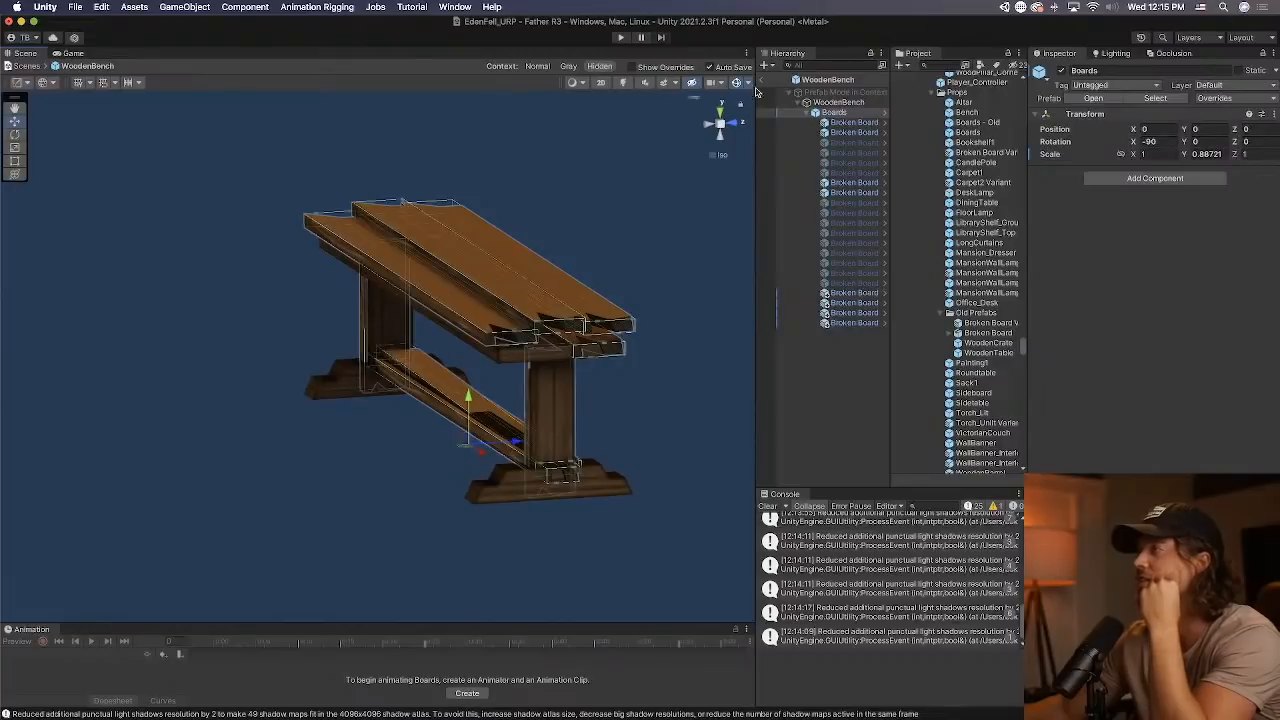
{"action": "left_click", "coordinate": [836, 104]}
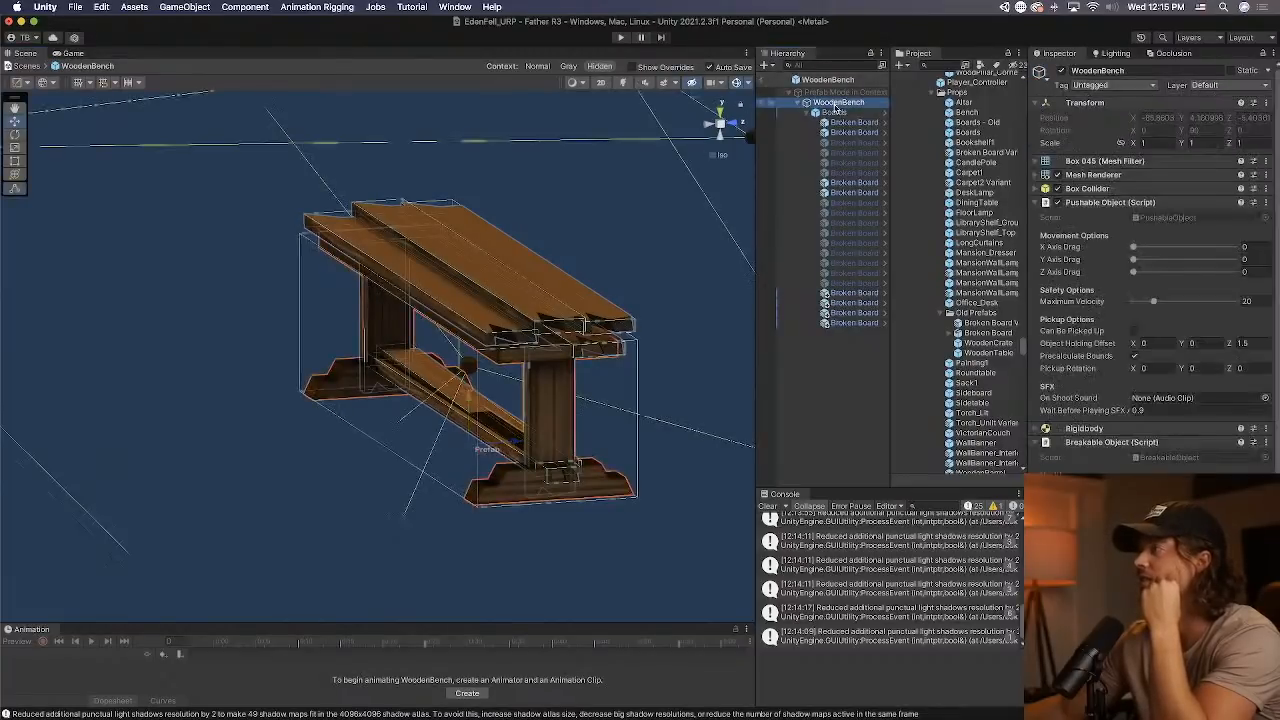
{"action": "left_click", "coordinate": [1190, 488]}
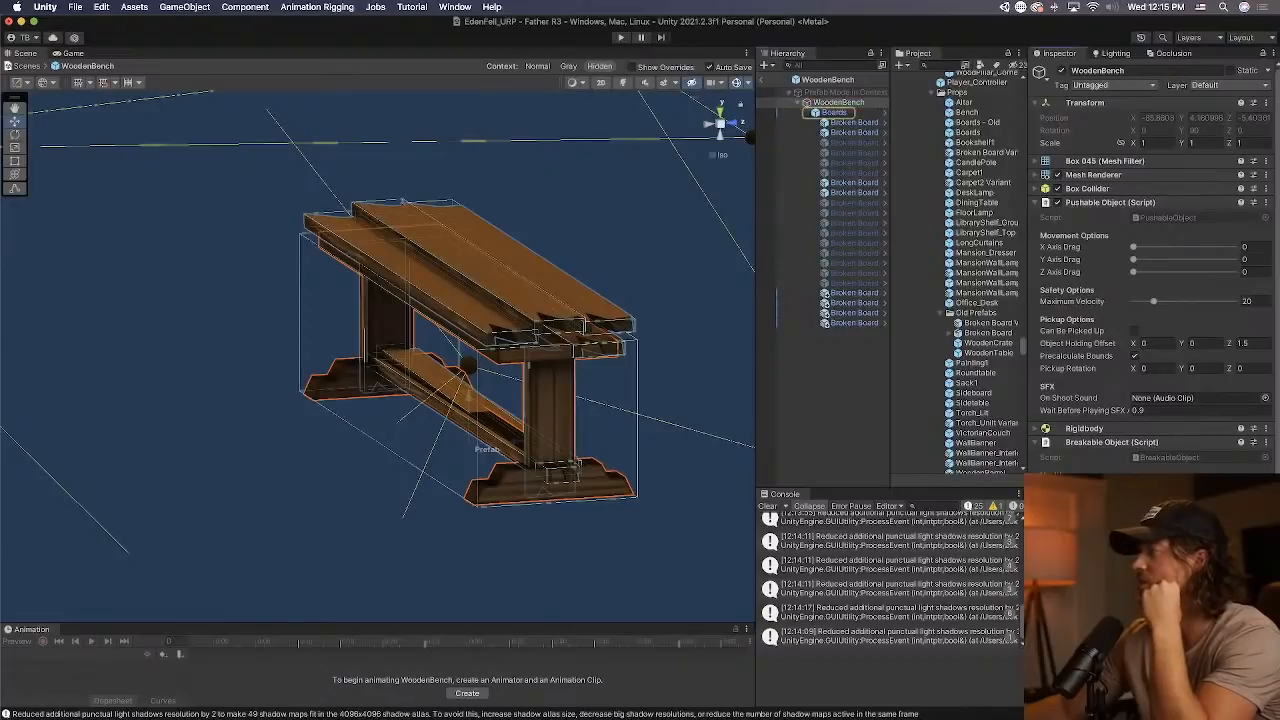
{"action": "left_click", "coordinate": [852, 112]}
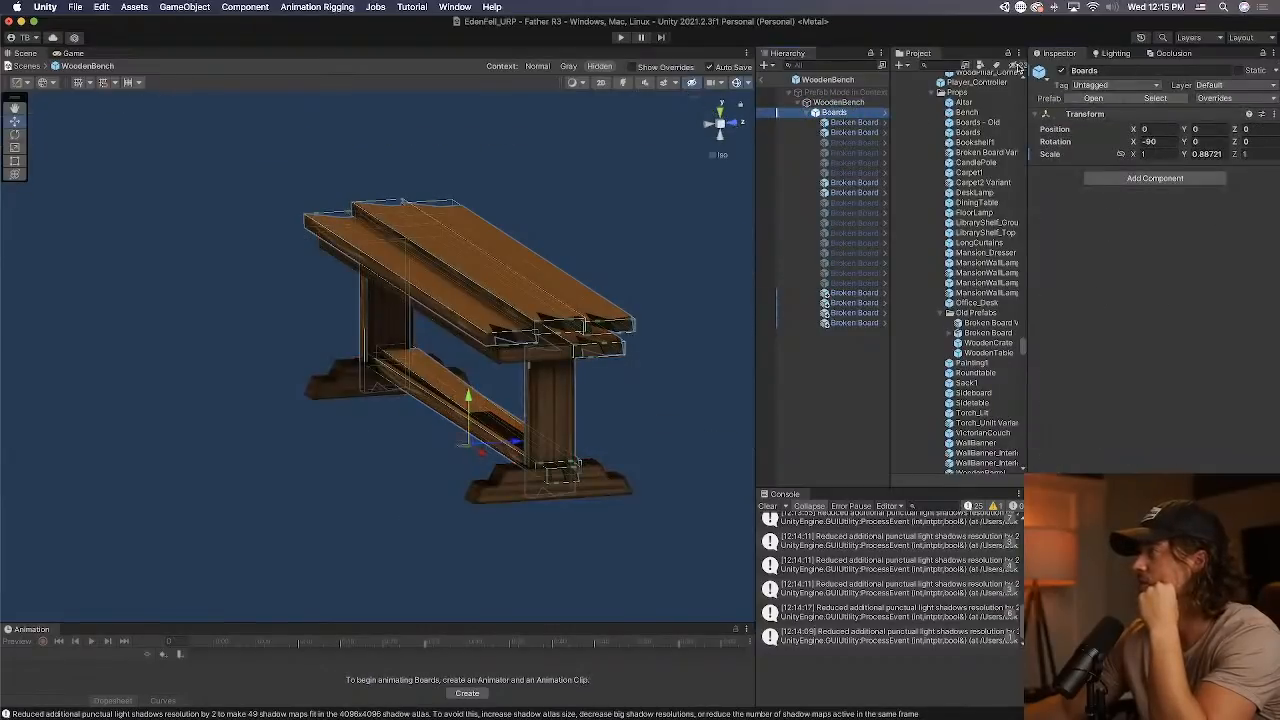
{"action": "left_click", "coordinate": [1062, 71]}
{"action": "left_click", "coordinate": [768, 80]}
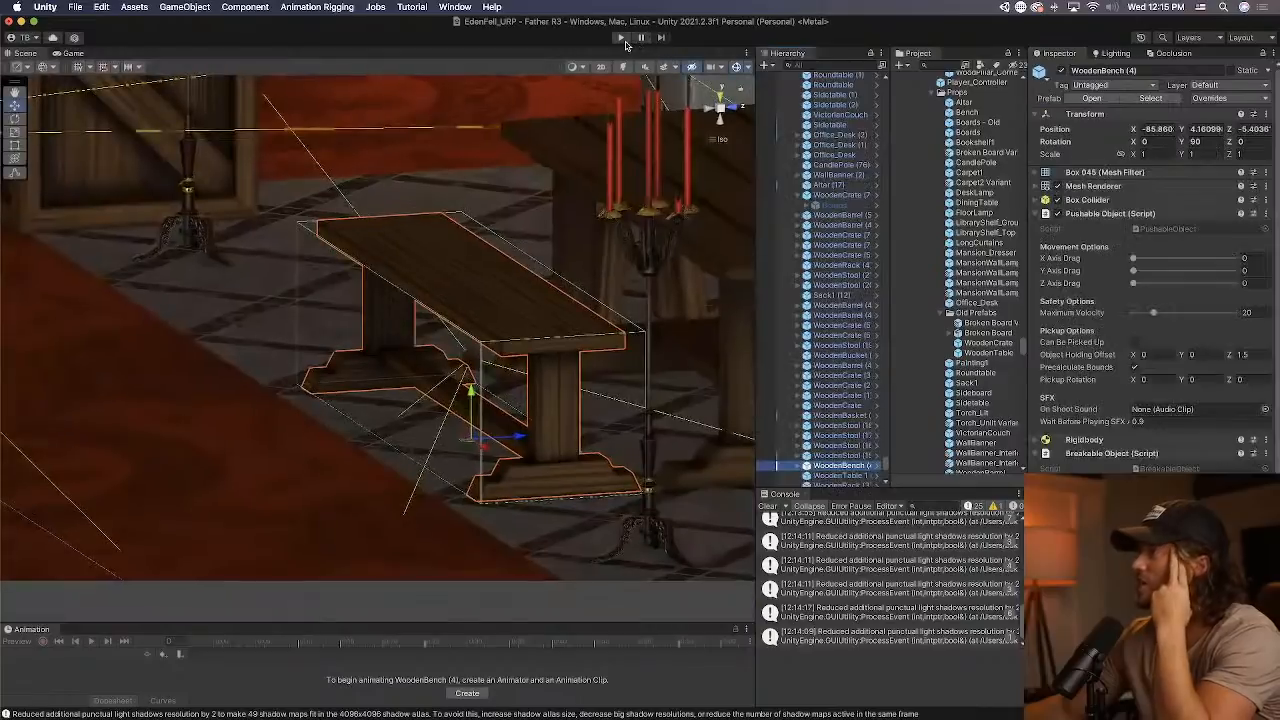
Play-test the scene by shooting the furniture in the foyer to check how it breaks, and exit play mode.
{"action": "left_click", "coordinate": [623, 39]}
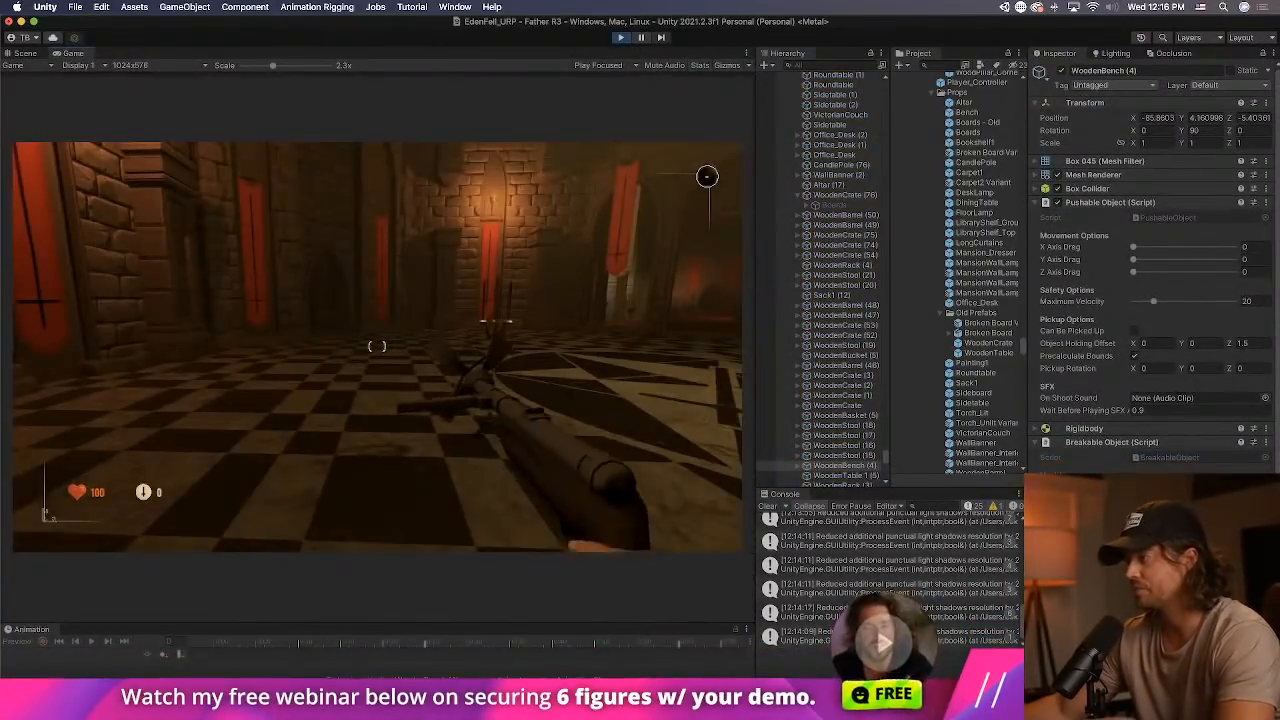
{"action": "key", "text": "2"}
{"action": "key", "text": "w"}
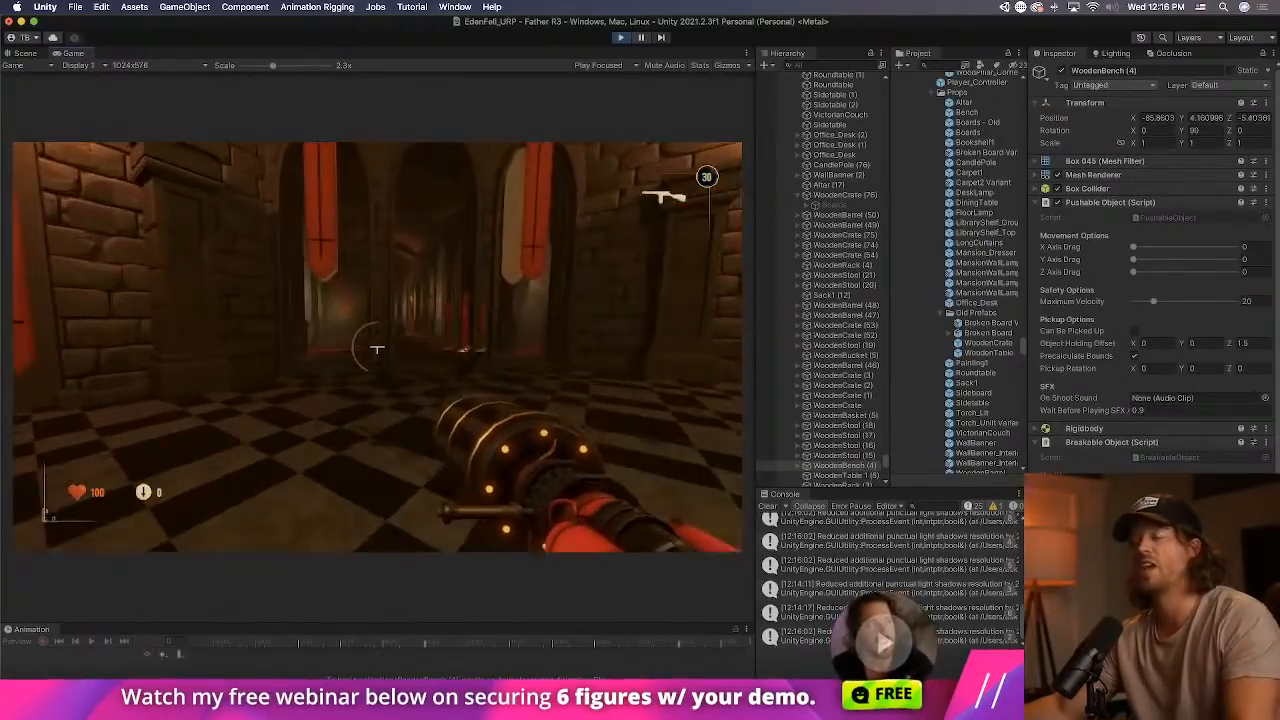
{"action": "key", "text": "w"}
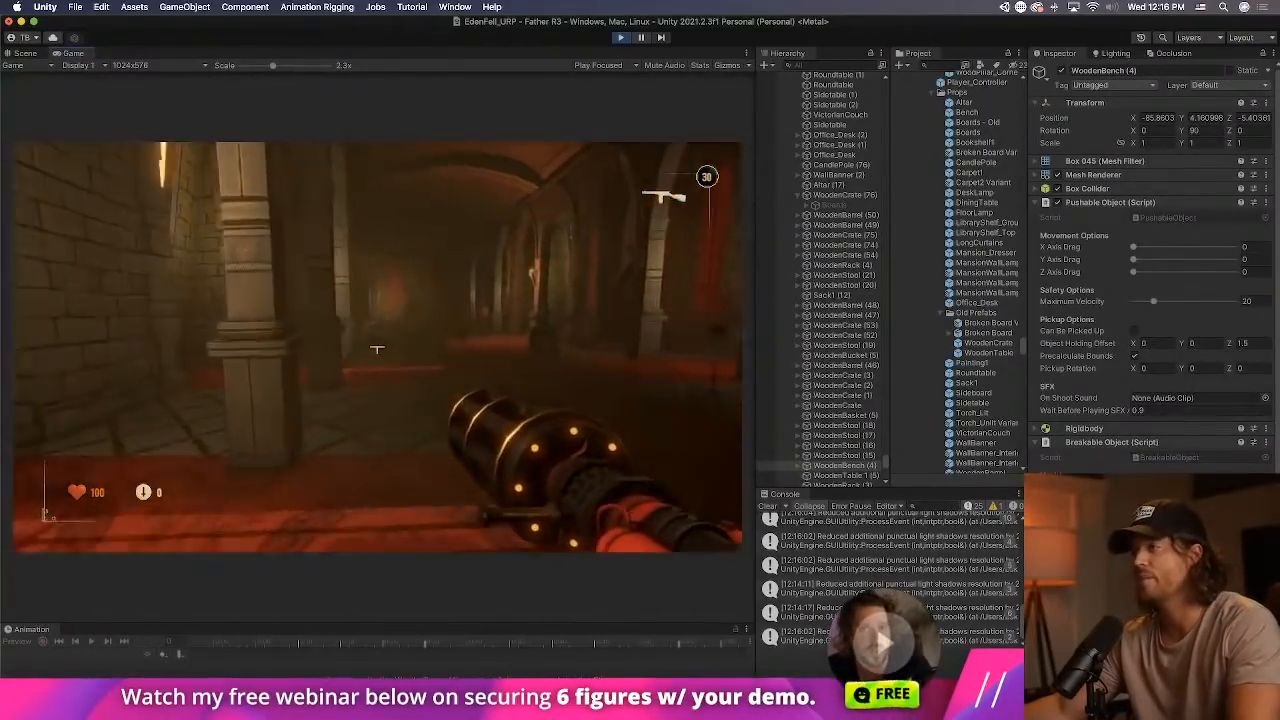
{"action": "key", "text": "w"}
{"action": "left_click", "coordinate": [377, 348]}
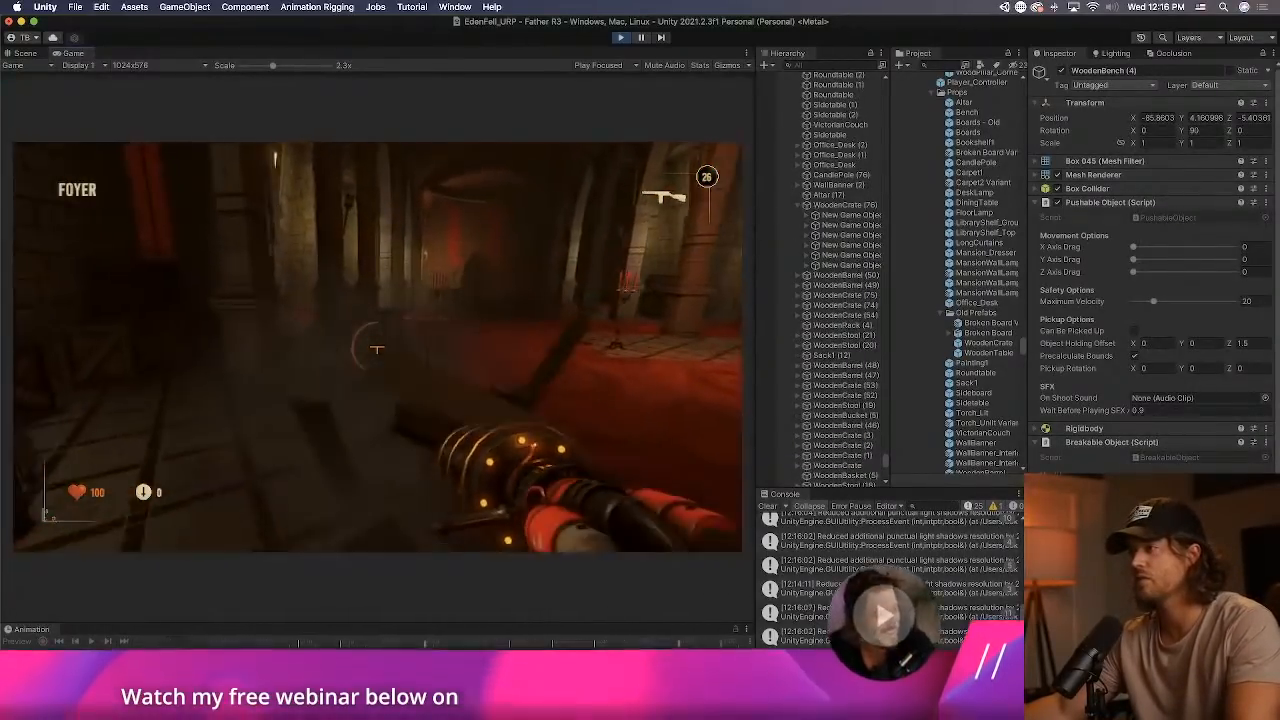
{"action": "key", "text": "w"}
{"action": "left_click", "coordinate": [377, 348]}
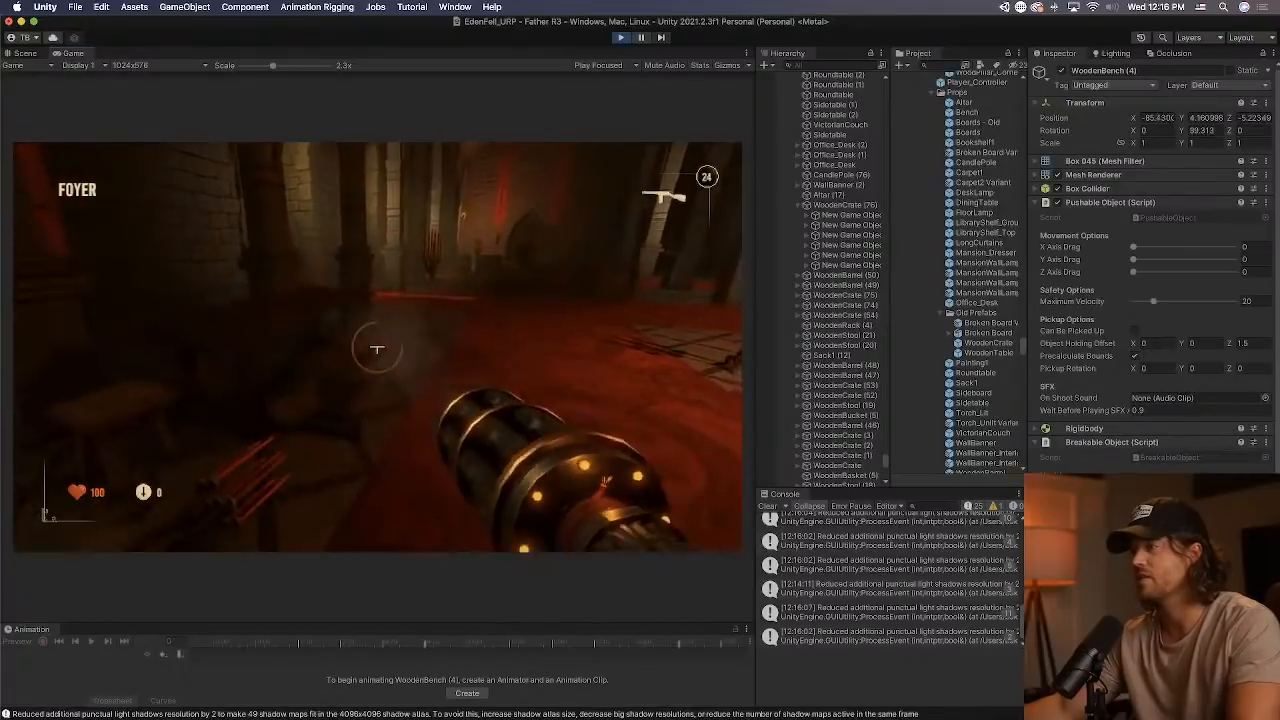
{"action": "left_click", "coordinate": [377, 348]}
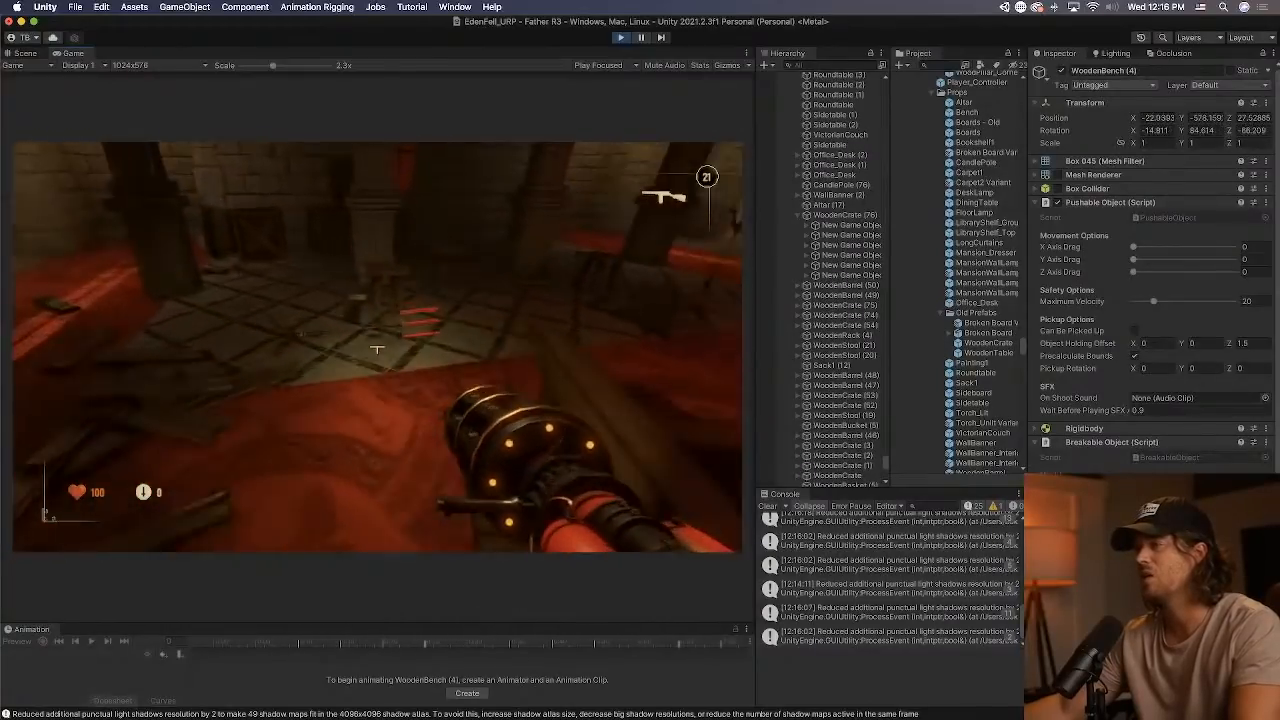
{"action": "left_click", "coordinate": [377, 349]}
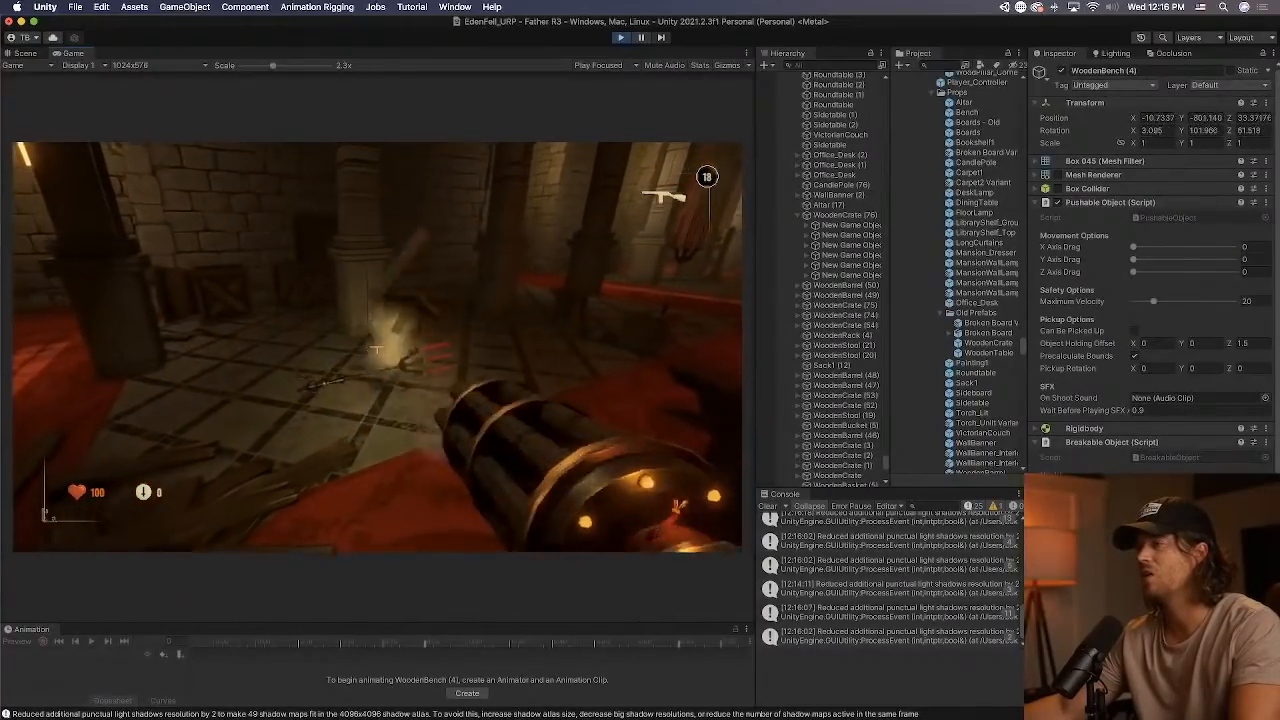
{"action": "key", "text": "w"}
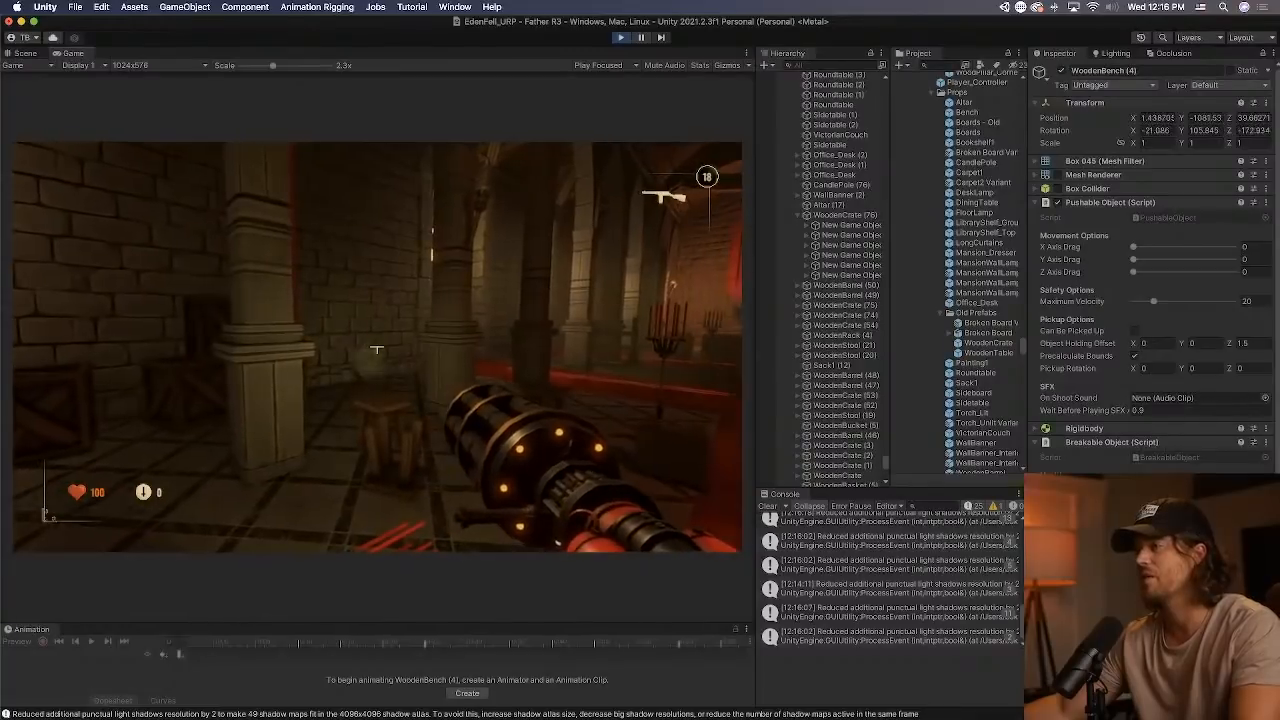
{"action": "key", "text": "super+p"}
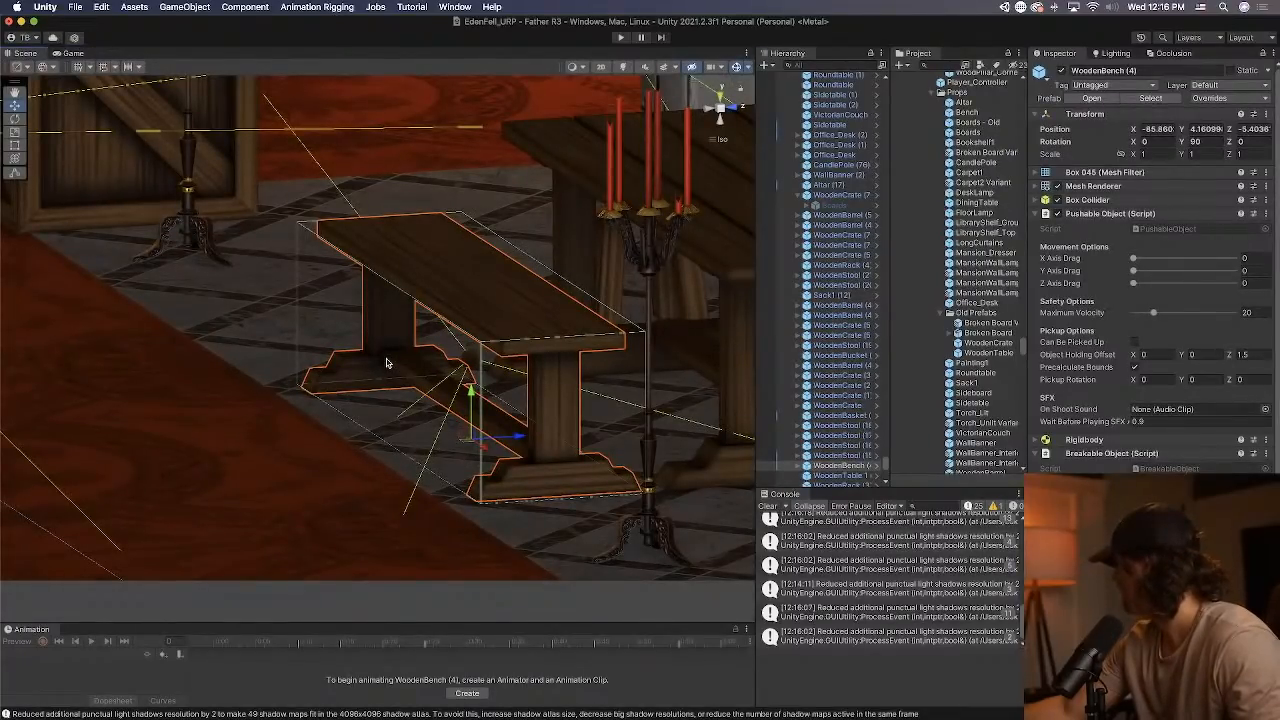
Examine which components are attached to the wooden table beside the bench.
{"action": "left_click_drag", "start_coordinate": [388, 363], "coordinate": [690, 450], "text": "alt"}
{"action": "scroll", "coordinate": [695, 430], "scroll_direction": "down", "scroll_amount": 5}
{"action": "left_click_drag", "start_coordinate": [695, 400], "coordinate": [719, 348], "text": "alt"}
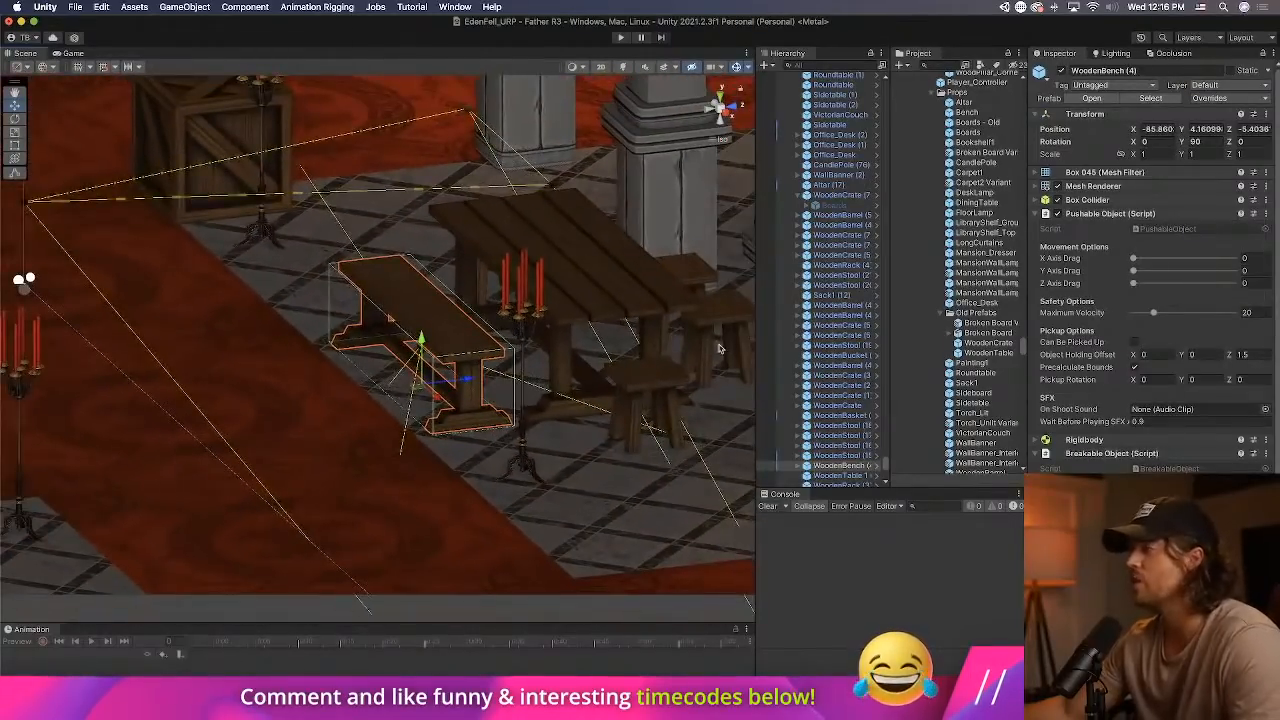
{"action": "middle_click_drag", "start_coordinate": [664, 343], "coordinate": [489, 432]}
{"action": "left_click", "coordinate": [461, 408]}
{"action": "left_click", "coordinate": [460, 408]}
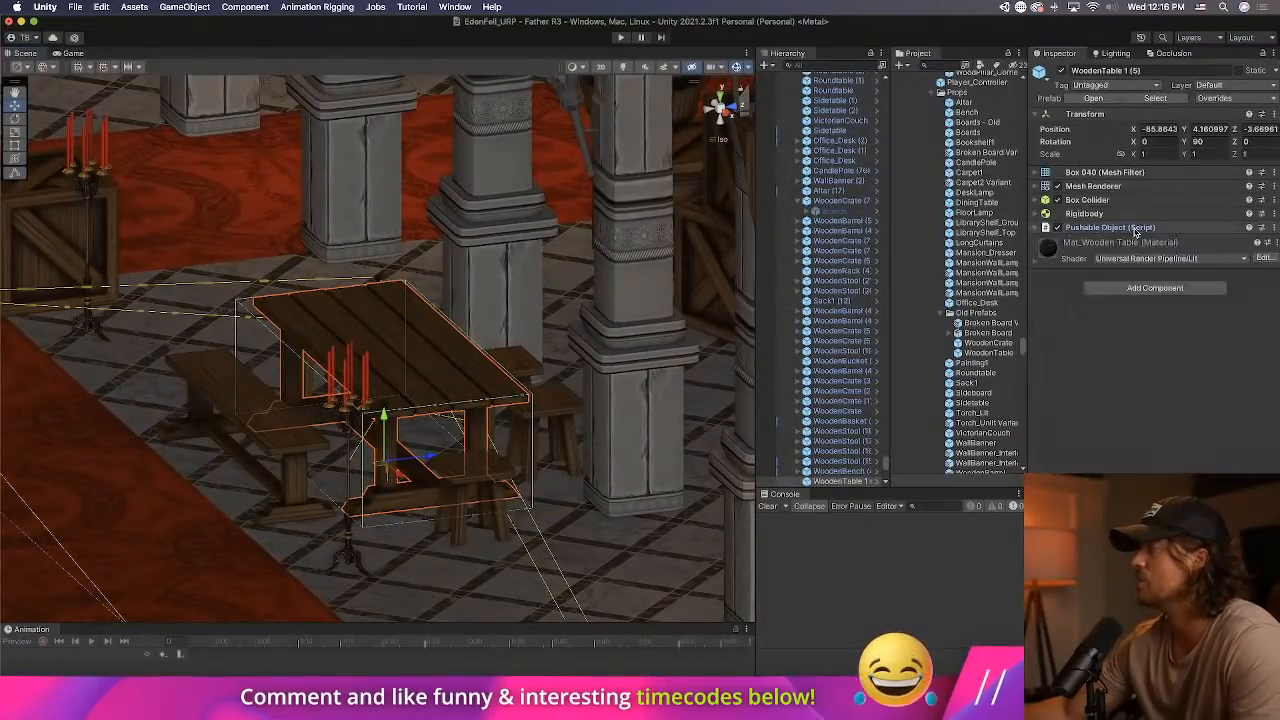
Copy the Breakable Object component from WoodenBench (4) and paste it as a new component on WoodenTable 1 (5).
{"action": "left_click", "coordinate": [242, 397]}
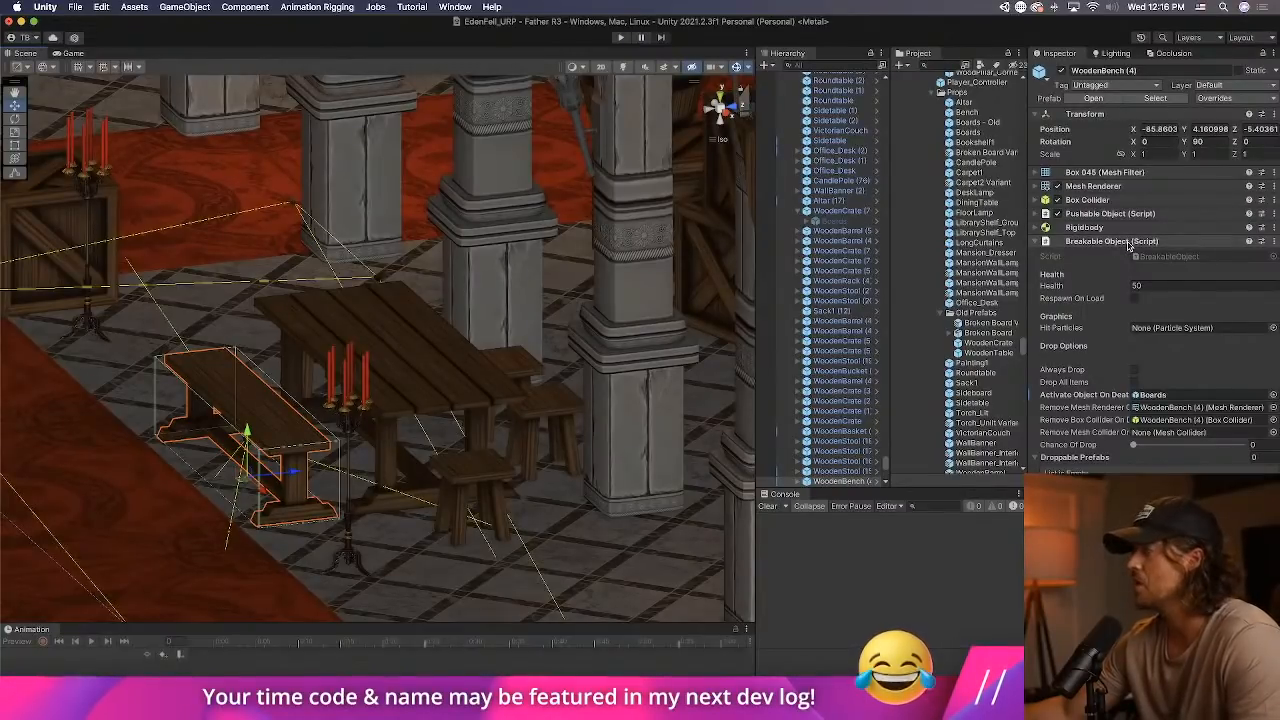
{"action": "left_click", "coordinate": [1129, 245]}
{"action": "left_click", "coordinate": [1129, 245]}
{"action": "right_click", "coordinate": [1128, 246]}
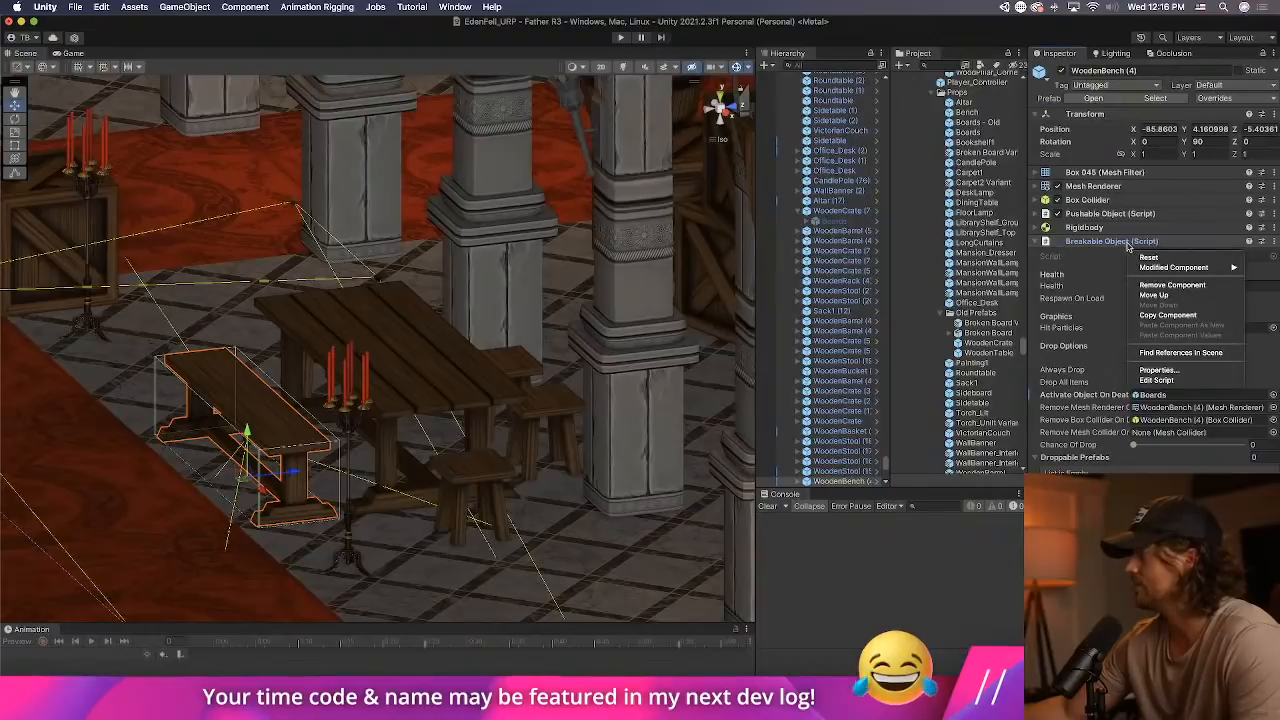
{"action": "left_click", "coordinate": [1160, 315]}
{"action": "left_click", "coordinate": [453, 398]}
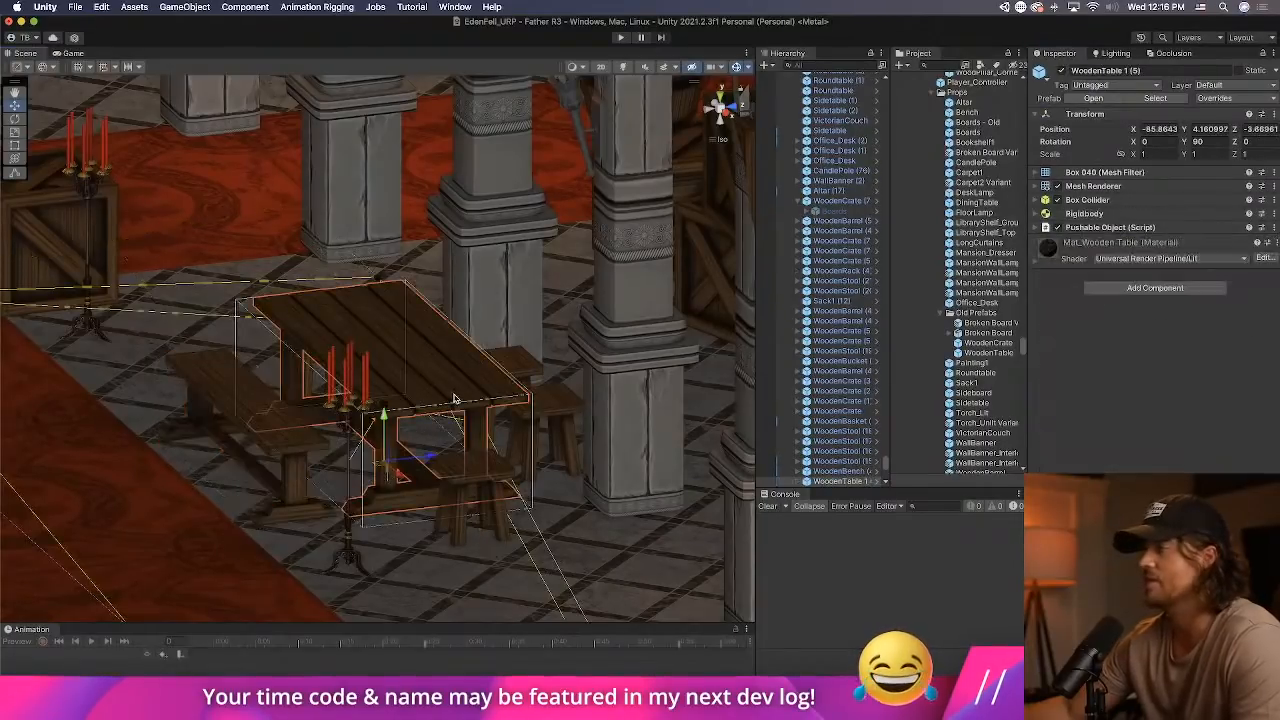
{"action": "right_click", "coordinate": [1120, 228]}
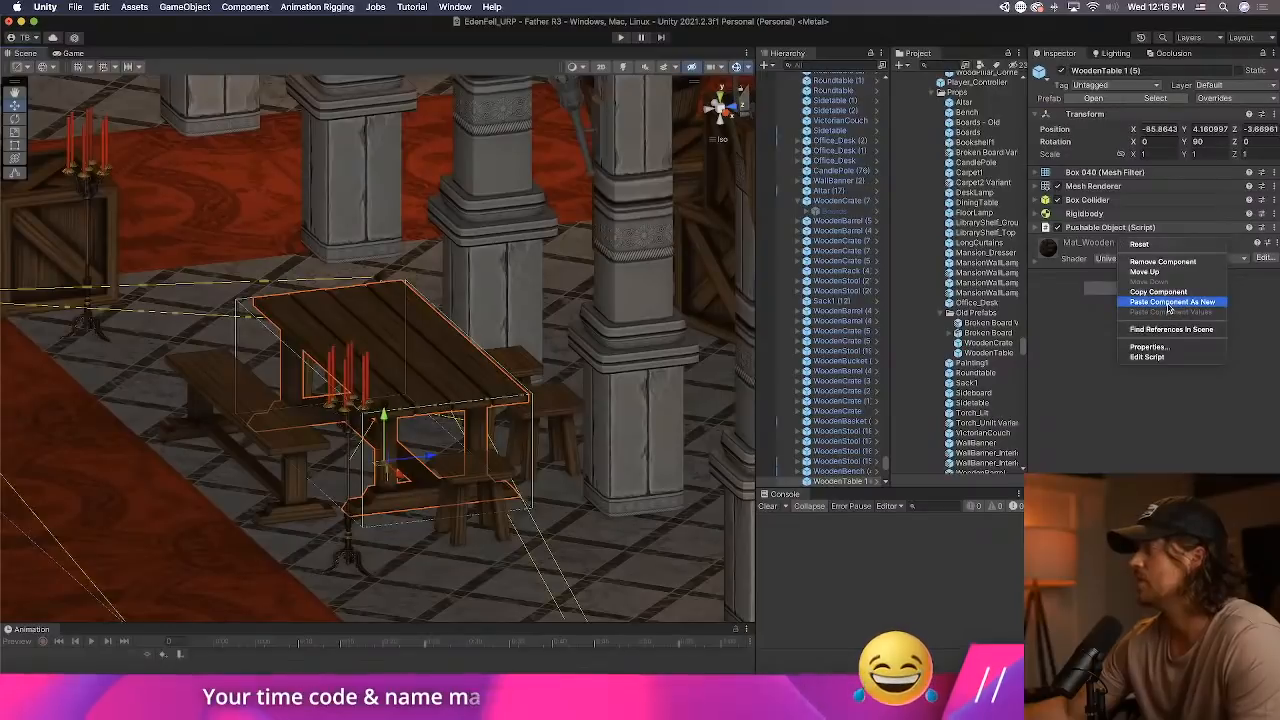
{"action": "left_click", "coordinate": [1163, 302]}
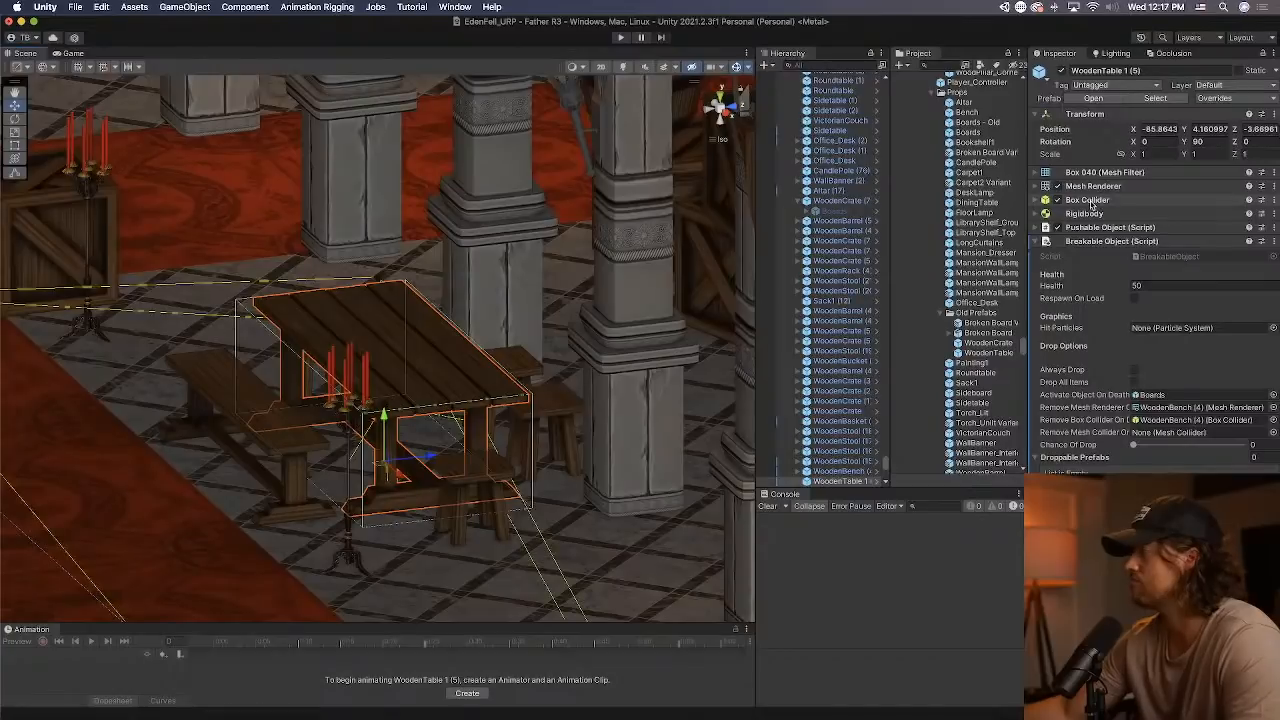
Assign the table's own Box Collider and Mesh Renderer to the removal references of its Breakable Object component.
{"action": "left_click_drag", "start_coordinate": [1092, 205], "coordinate": [1168, 422]}
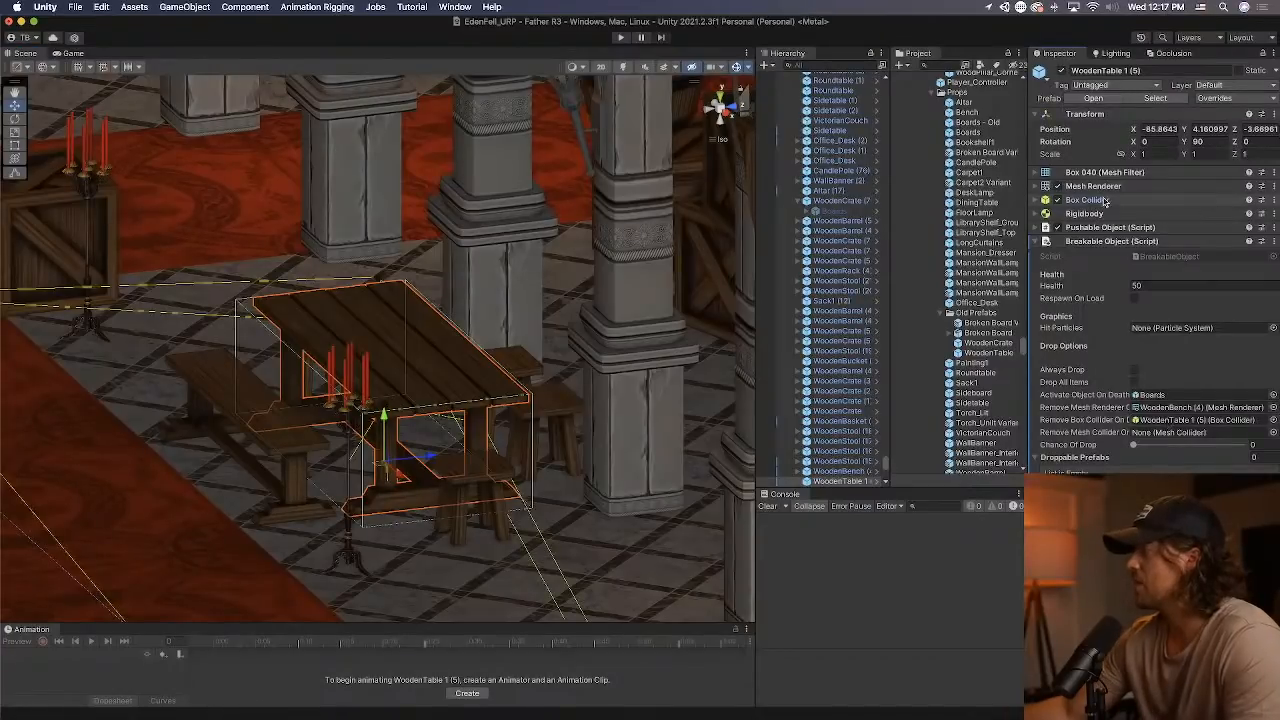
{"action": "left_click", "coordinate": [1110, 227]}
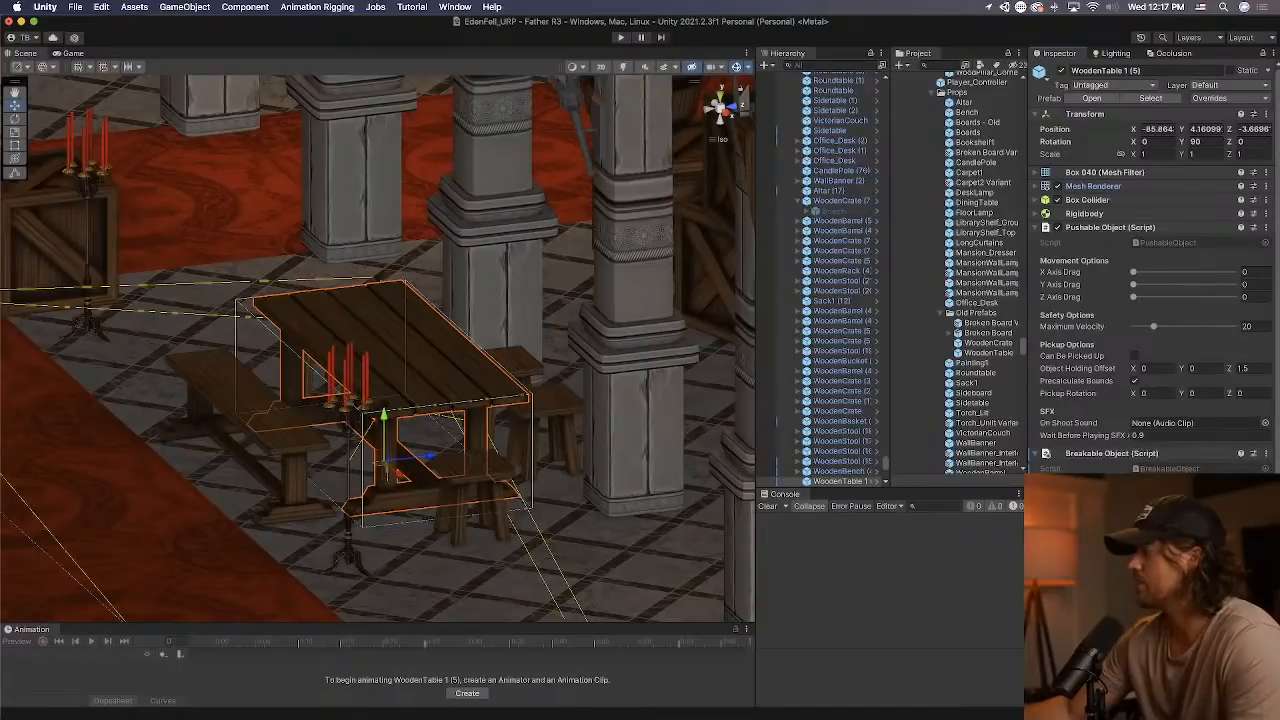
{"action": "left_click", "coordinate": [1135, 228]}
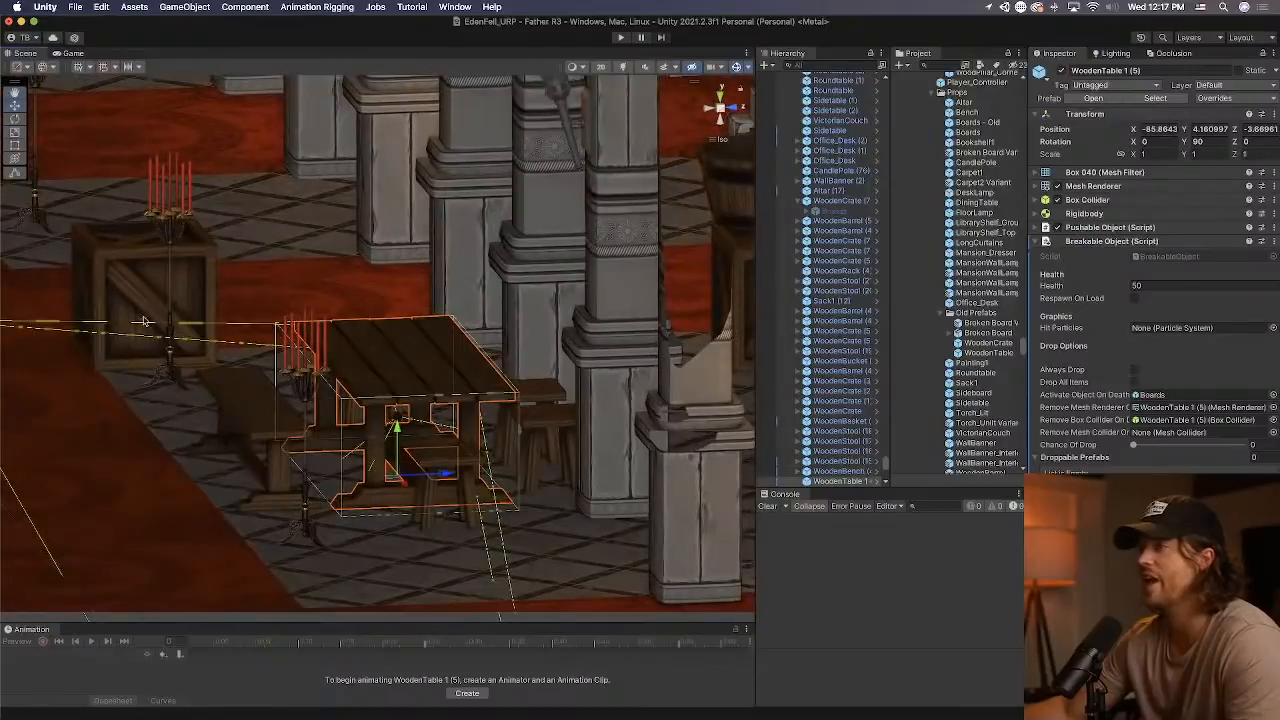
Copy the Boards group from the WoodenCrate prefab and paste it into the WoodenTable 1 prefab.
{"action": "left_click", "coordinate": [133, 304]}
{"action": "left_click", "coordinate": [873, 201]}
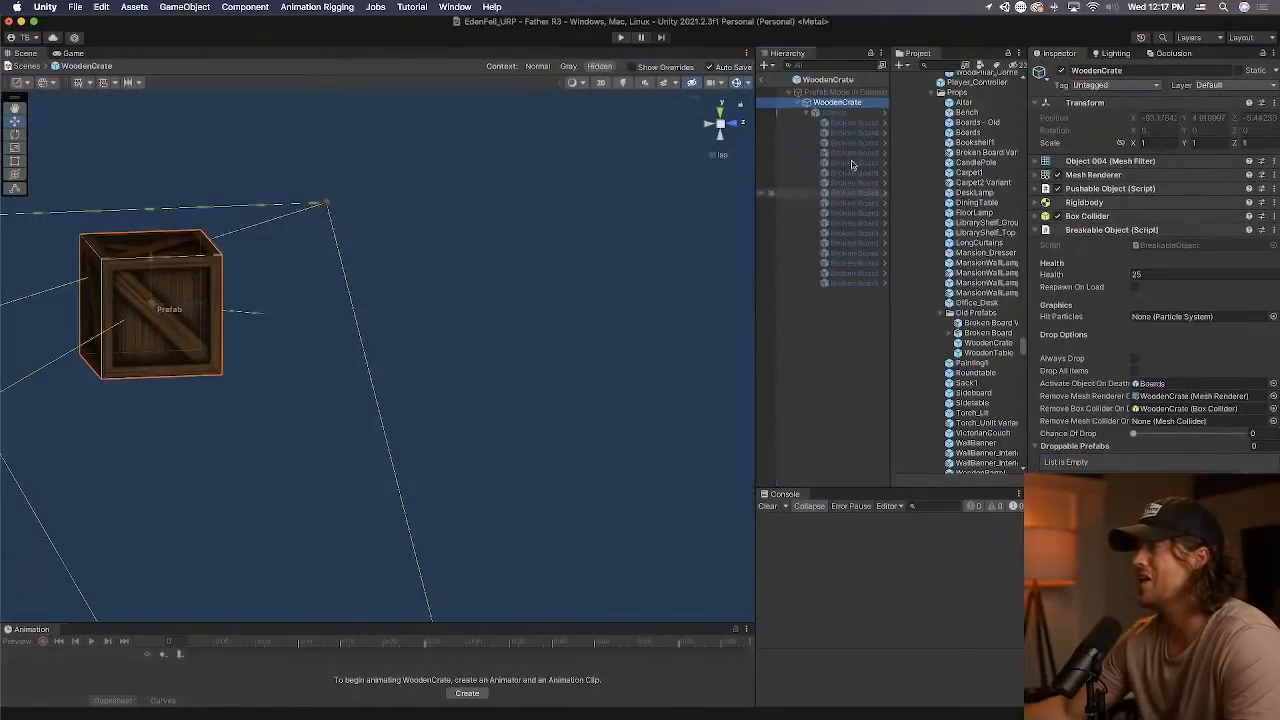
{"action": "left_click", "coordinate": [834, 112]}
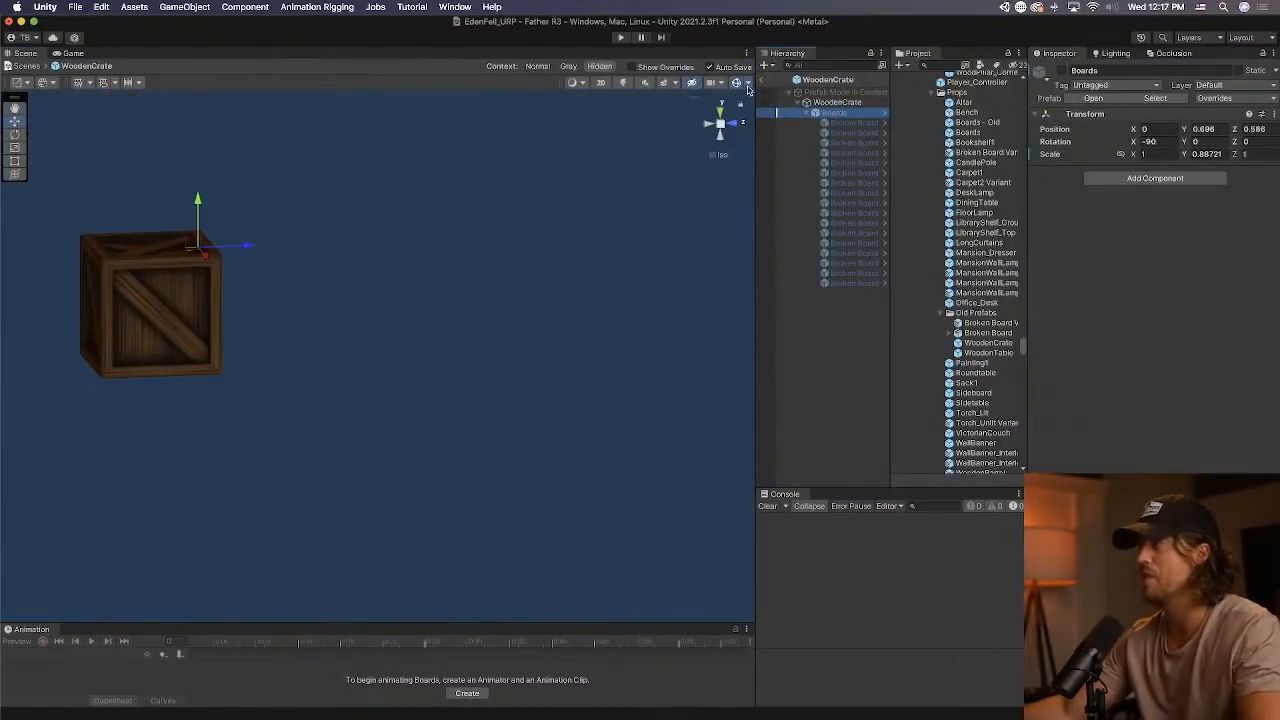
{"action": "left_click", "coordinate": [762, 80]}
{"action": "left_click", "coordinate": [431, 357]}
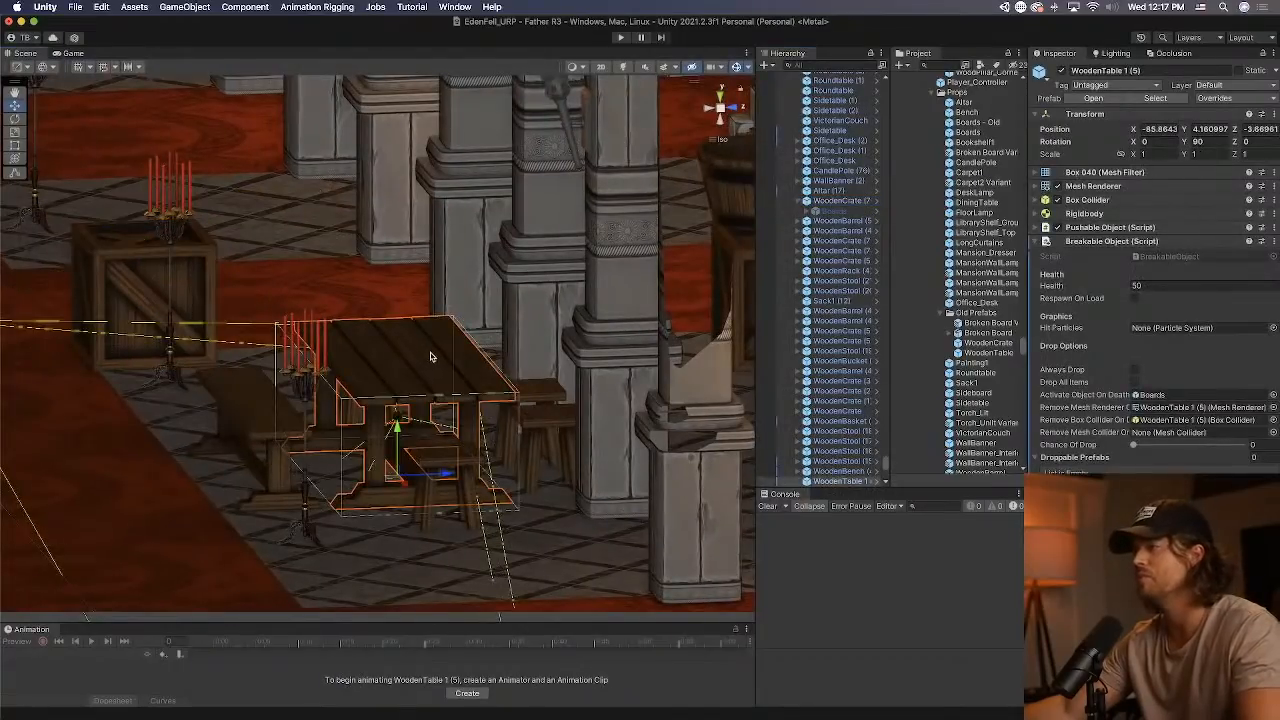
{"action": "left_click", "coordinate": [878, 484]}
{"action": "left_click", "coordinate": [880, 483]}
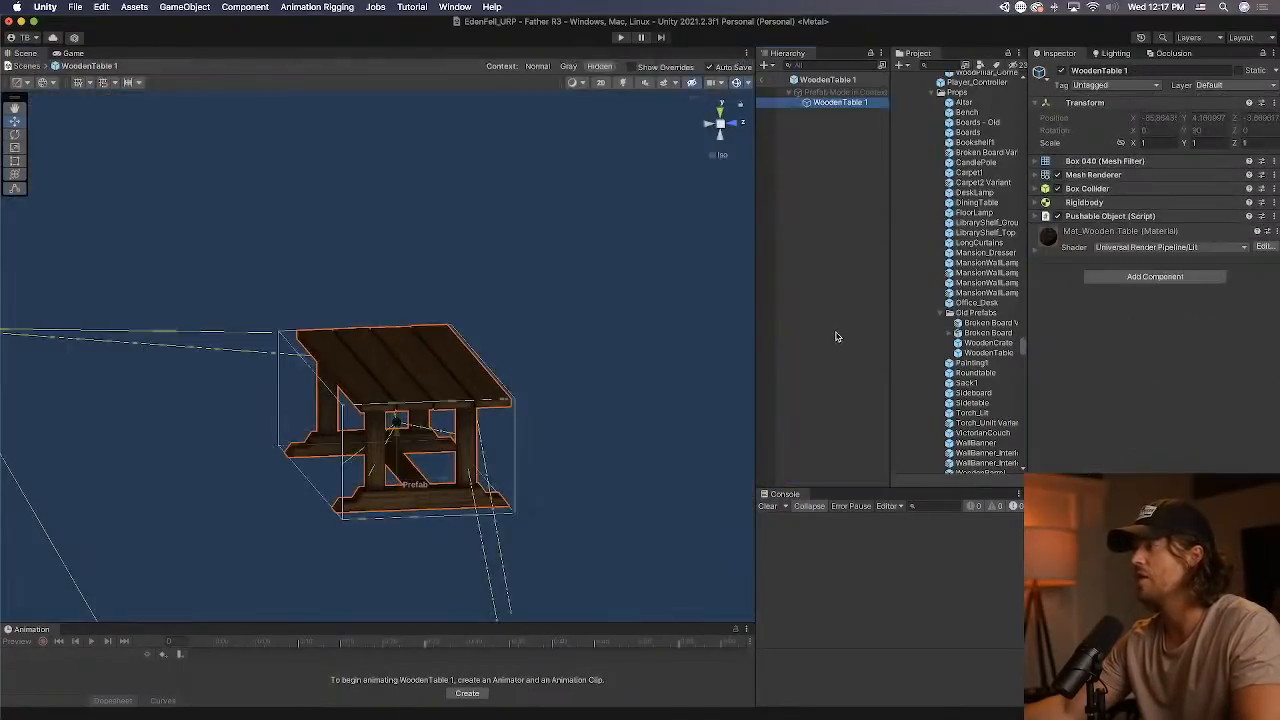
{"action": "key", "text": "super+v"}
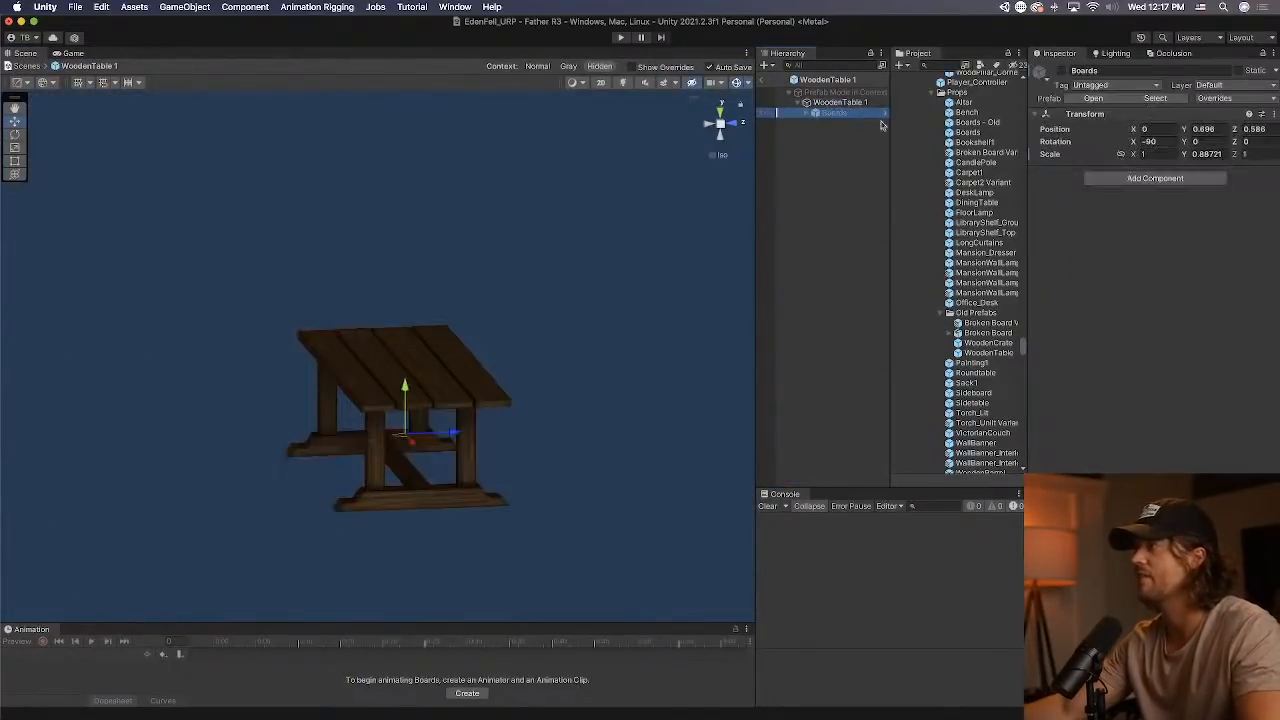
Set the pasted Boards group's position to 0, 0, 0 and its Y scale to 1.
{"action": "type", "text": "0"}
{"action": "key", "text": "Tab"}
{"action": "type", "text": "0"}
{"action": "key", "text": "Tab"}
{"action": "type", "text": "0"}
{"action": "key", "text": "Tab"}
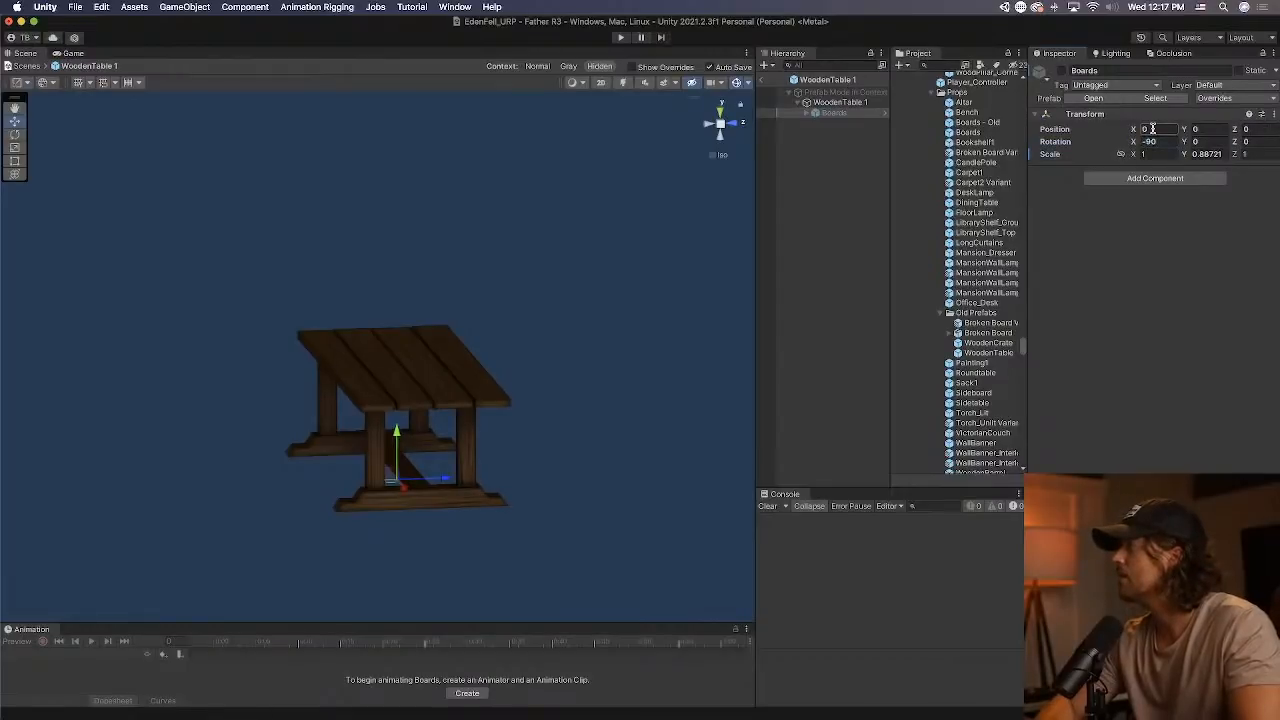
{"action": "type", "text": "1"}
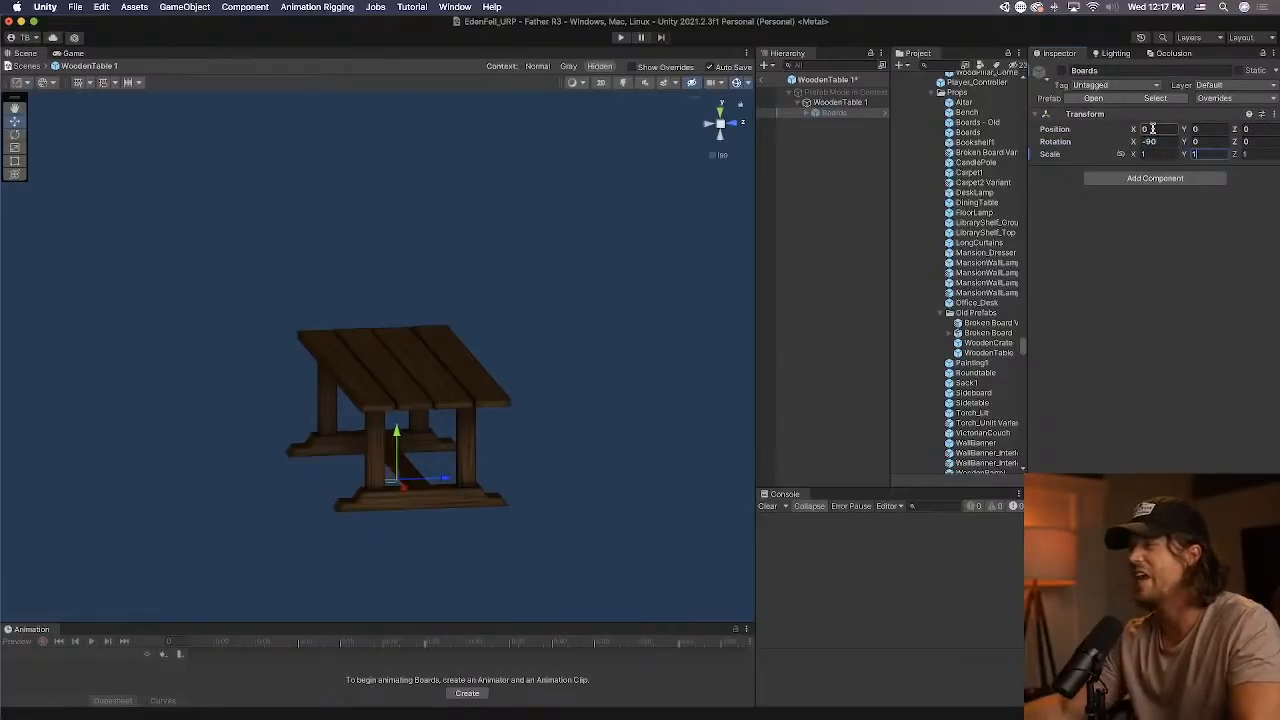
Activate the Boards group, move it to the tabletop at about Y 1.431 and Z 0.585, and expand its children.
{"action": "left_click", "coordinate": [717, 133]}
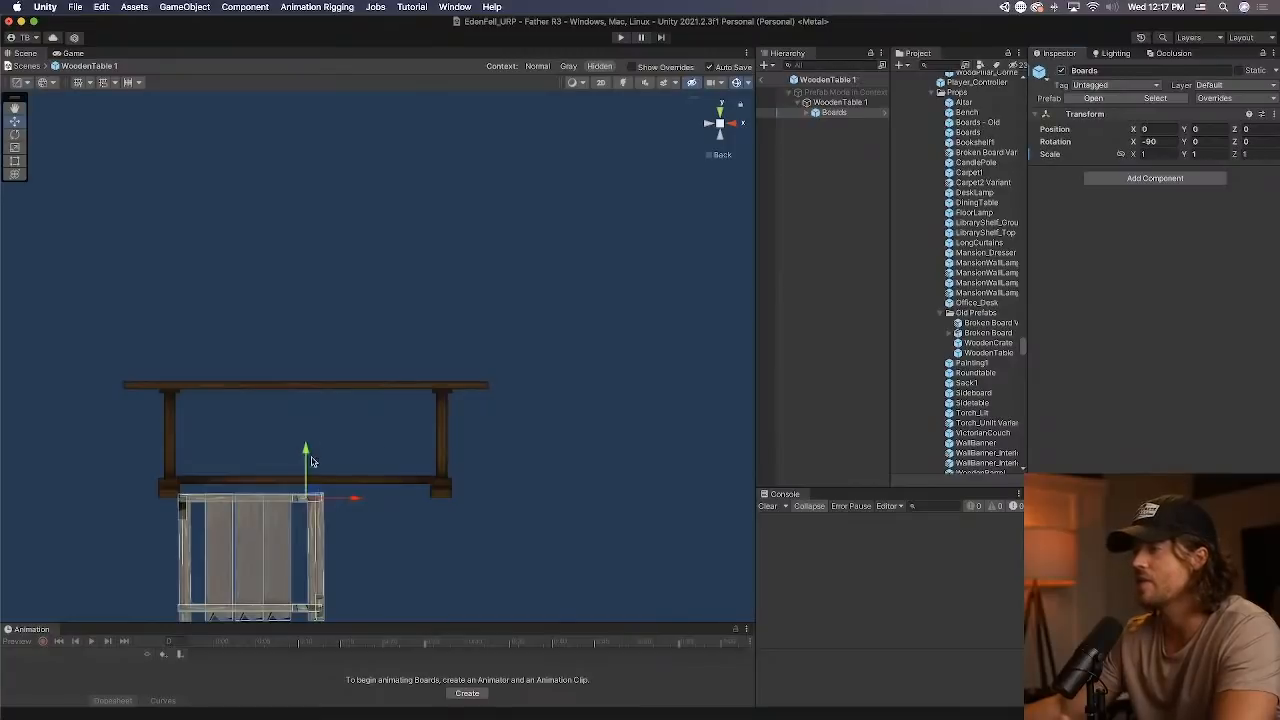
{"action": "left_click_drag", "start_coordinate": [311, 462], "coordinate": [400, 383]}
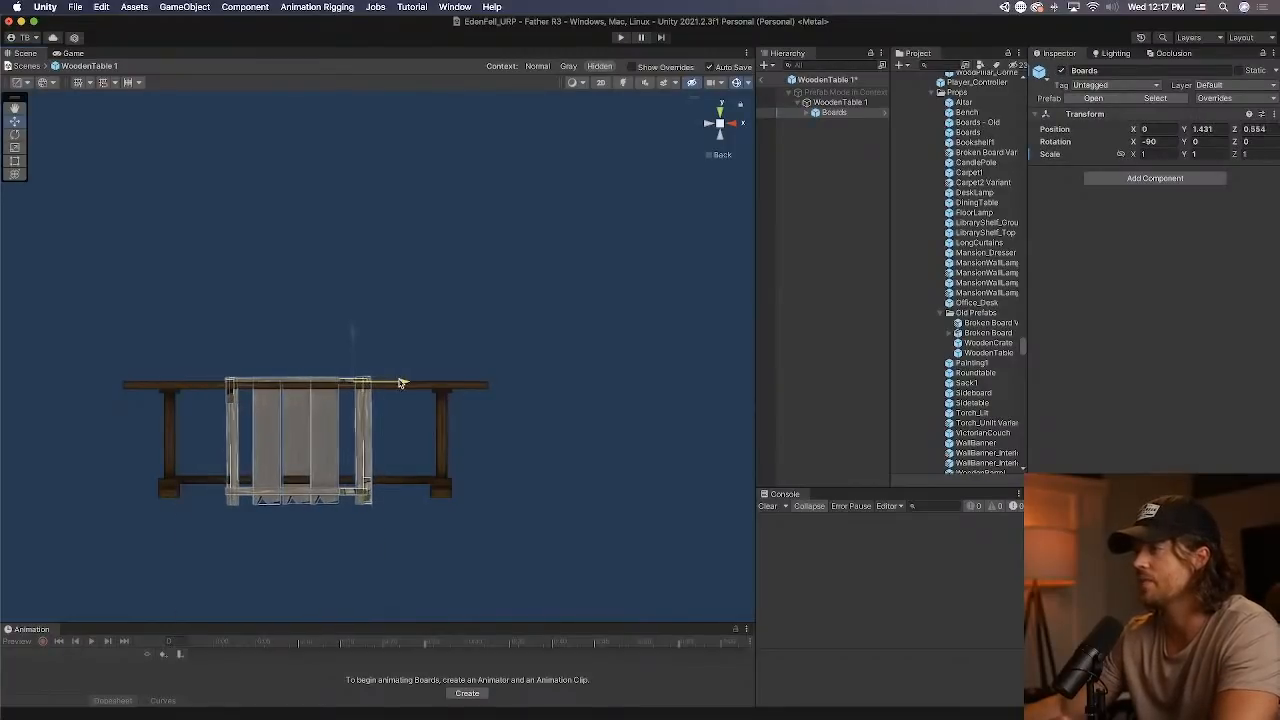
{"action": "left_click", "coordinate": [800, 113]}
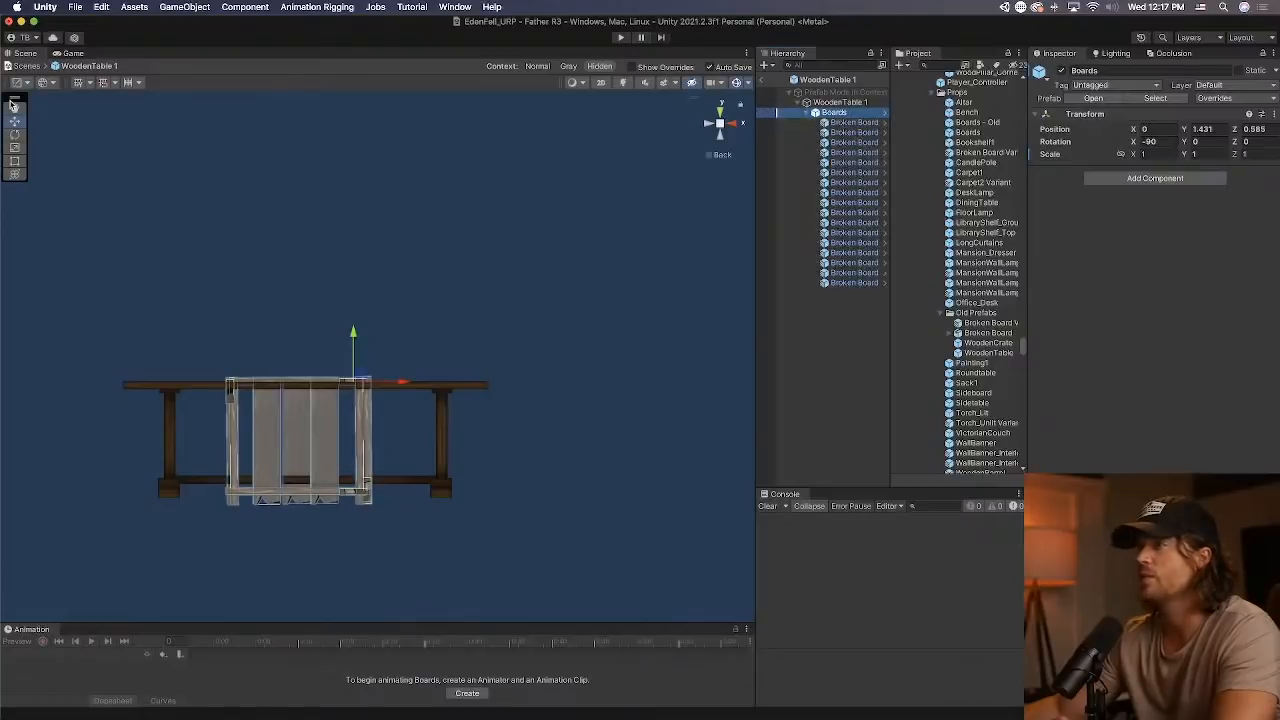
{"action": "left_click", "coordinate": [16, 135]}
{"action": "left_click_drag", "start_coordinate": [308, 386], "coordinate": [249, 386]}
{"action": "key", "text": "super+z"}
Rotate the first Broken Board to about -110.7 in Z so it lies diagonally along the tabletop.
{"action": "left_click", "coordinate": [857, 123]}
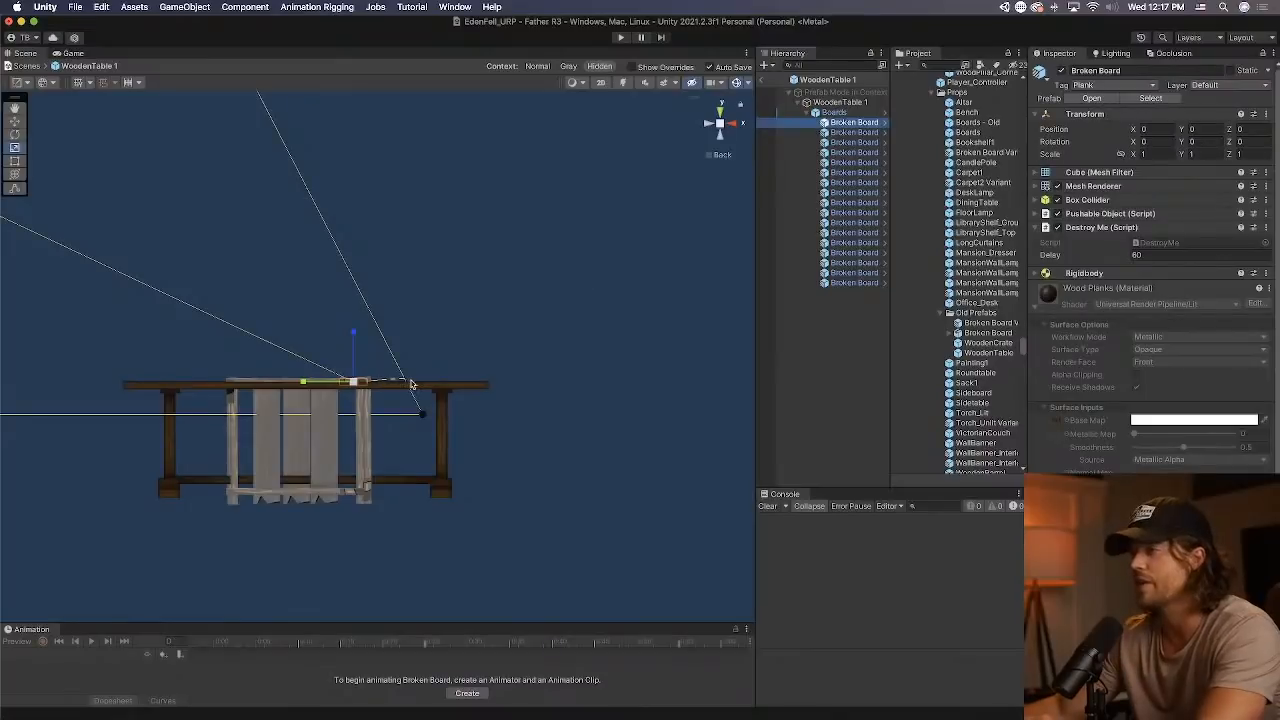
{"action": "left_click_drag", "start_coordinate": [410, 384], "coordinate": [383, 322], "text": "alt"}
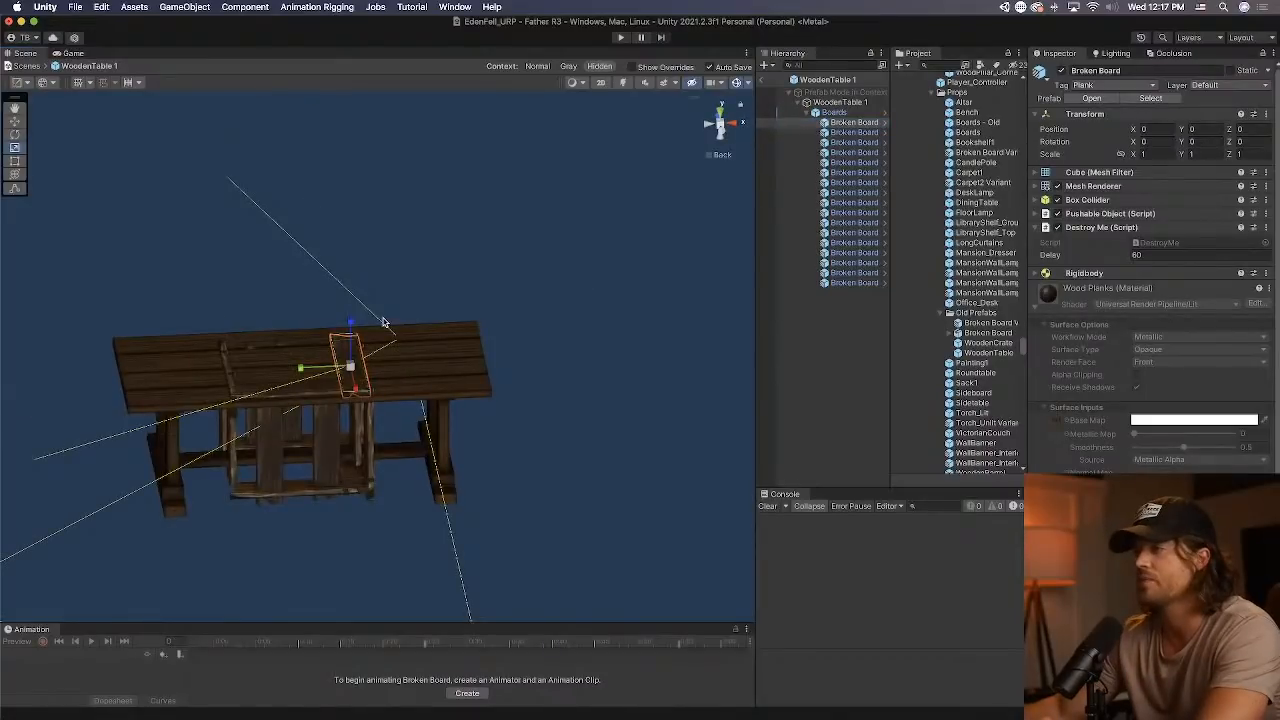
{"action": "key", "text": "e"}
{"action": "left_click", "coordinate": [45, 200]}
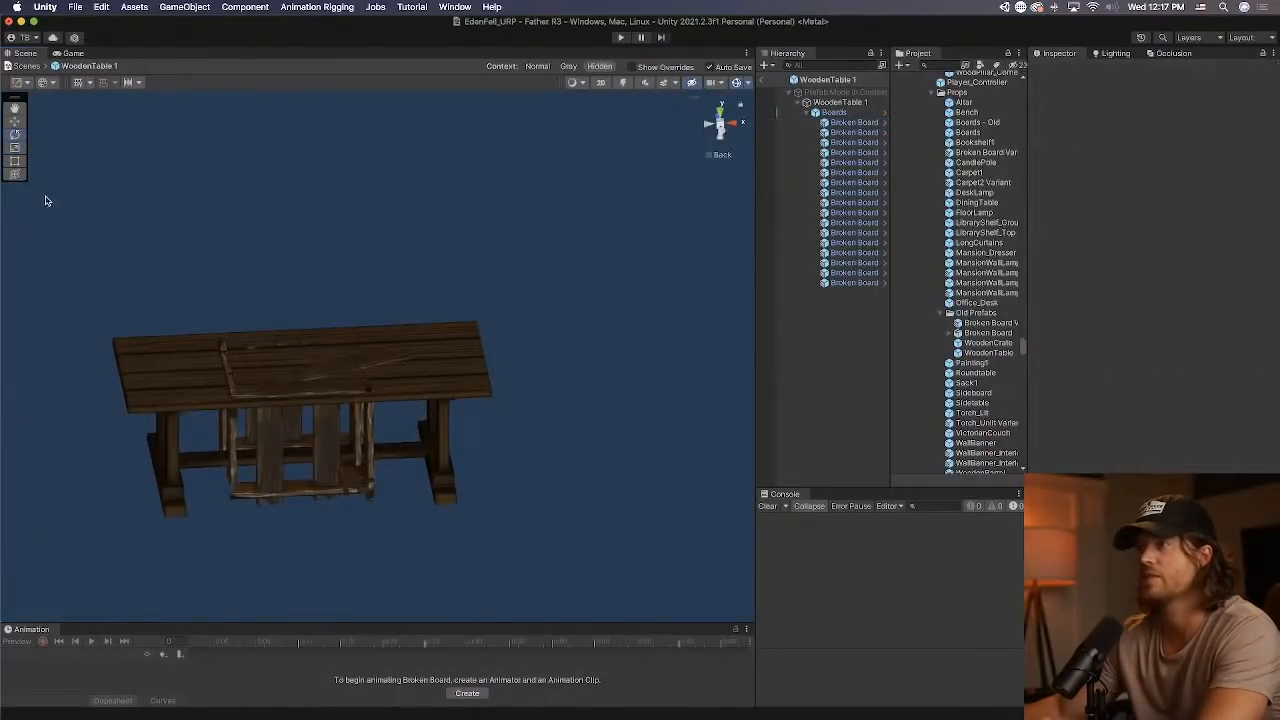
{"action": "left_click", "coordinate": [14, 148]}
{"action": "left_click", "coordinate": [775, 122]}
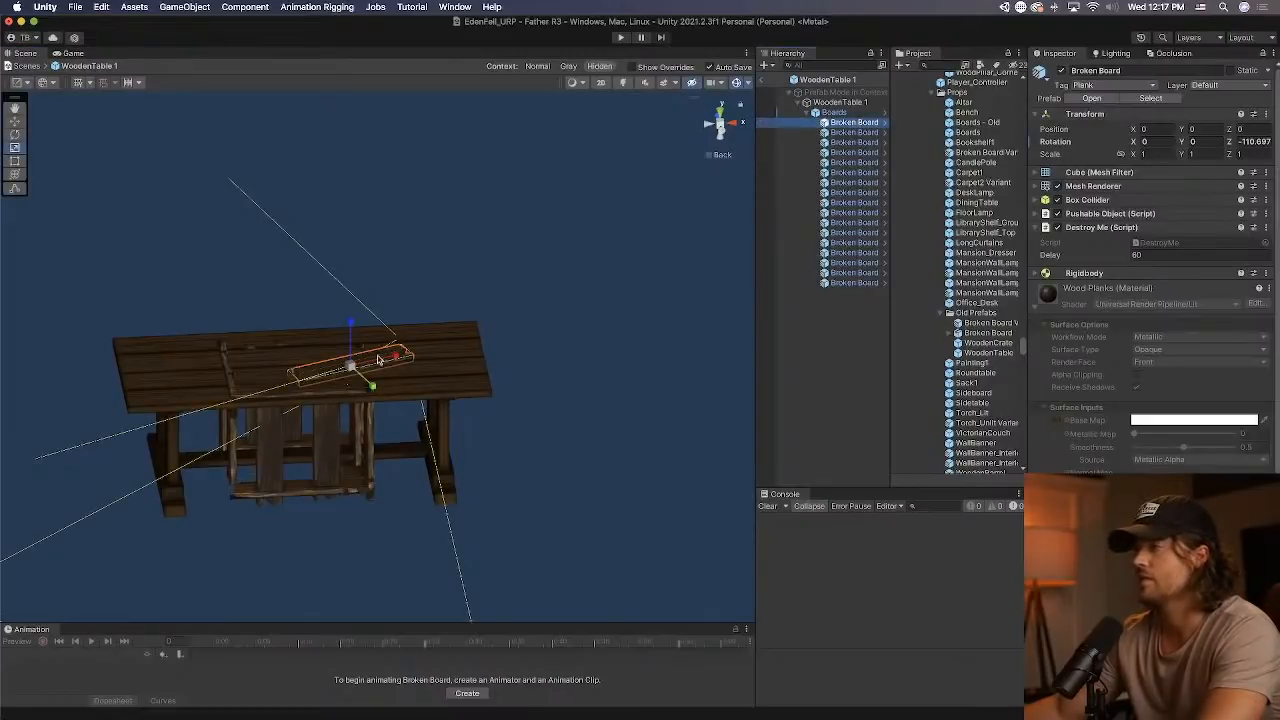
Stretch the first Broken Board to an X scale of about 2.757 and move it along the tabletop to about Y 0.679.
{"action": "left_click_drag", "start_coordinate": [398, 356], "coordinate": [478, 341]}
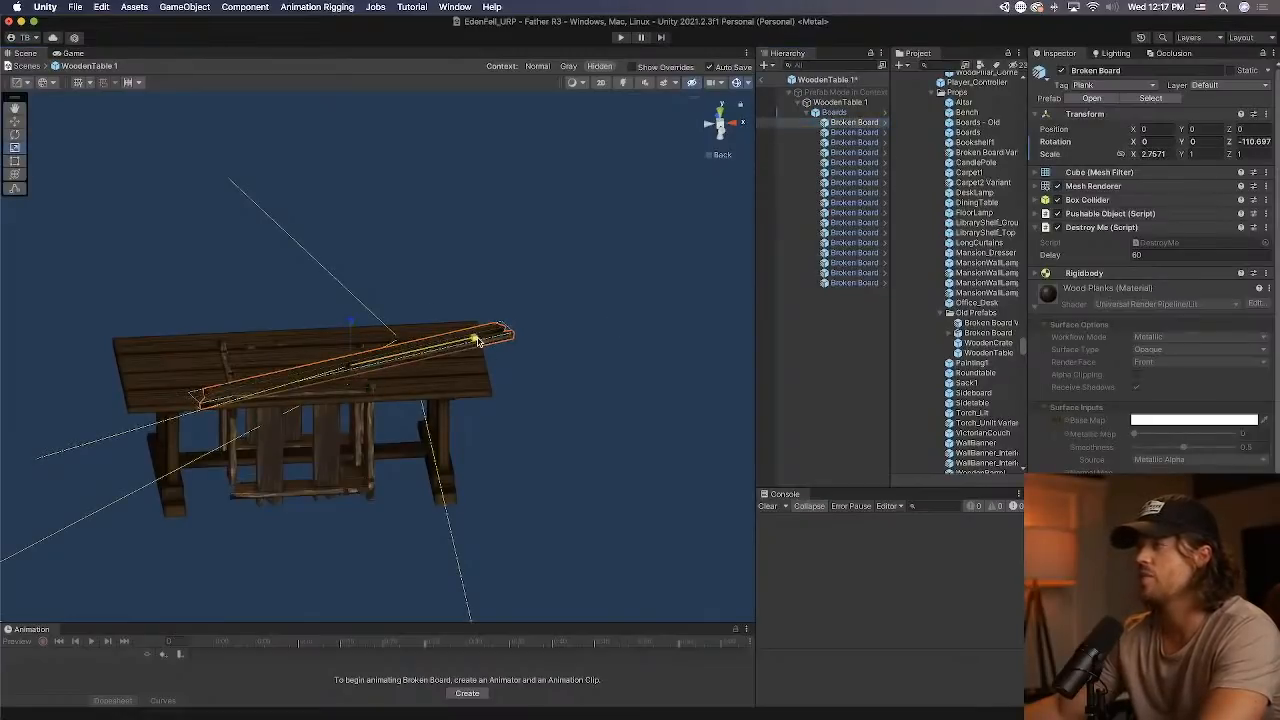
{"action": "left_click", "coordinate": [17, 121]}
{"action": "left_click_drag", "start_coordinate": [397, 364], "coordinate": [342, 367]}
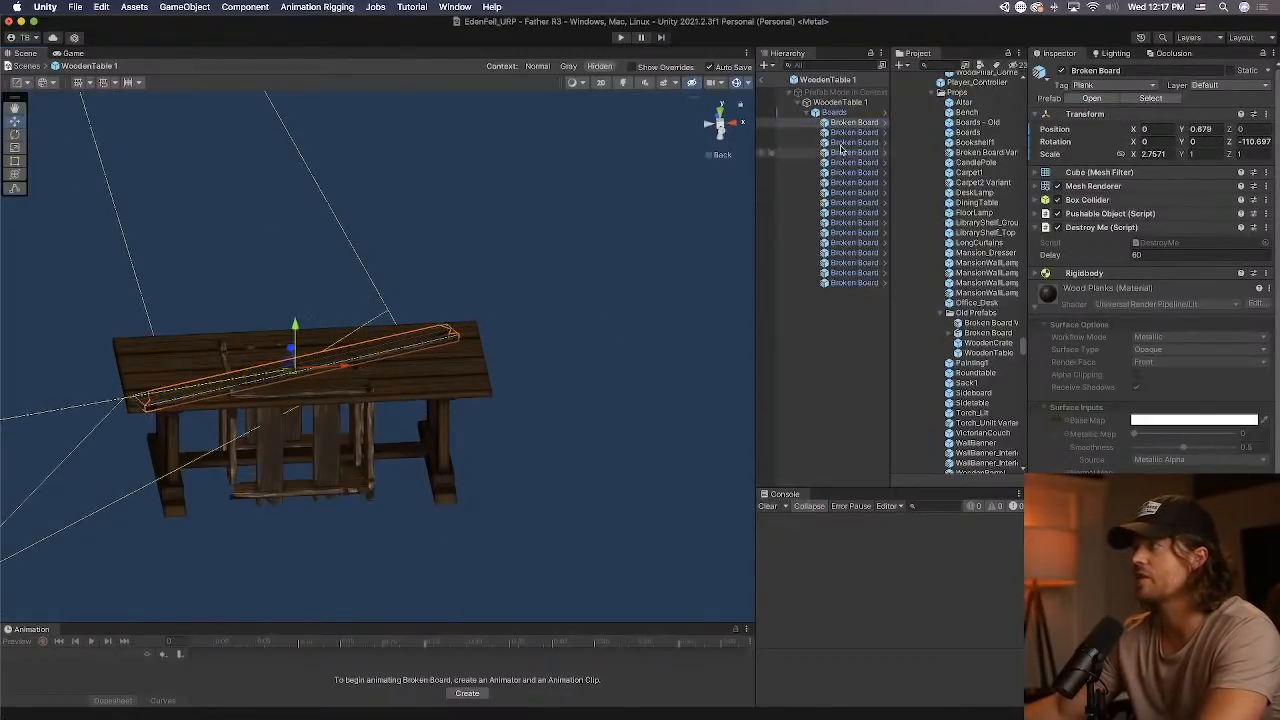
Stretch Broken Board (3) to an X scale of about 2.84 so it spans the tabletop's long edge.
{"action": "left_click", "coordinate": [845, 133]}
{"action": "left_click", "coordinate": [14, 166]}
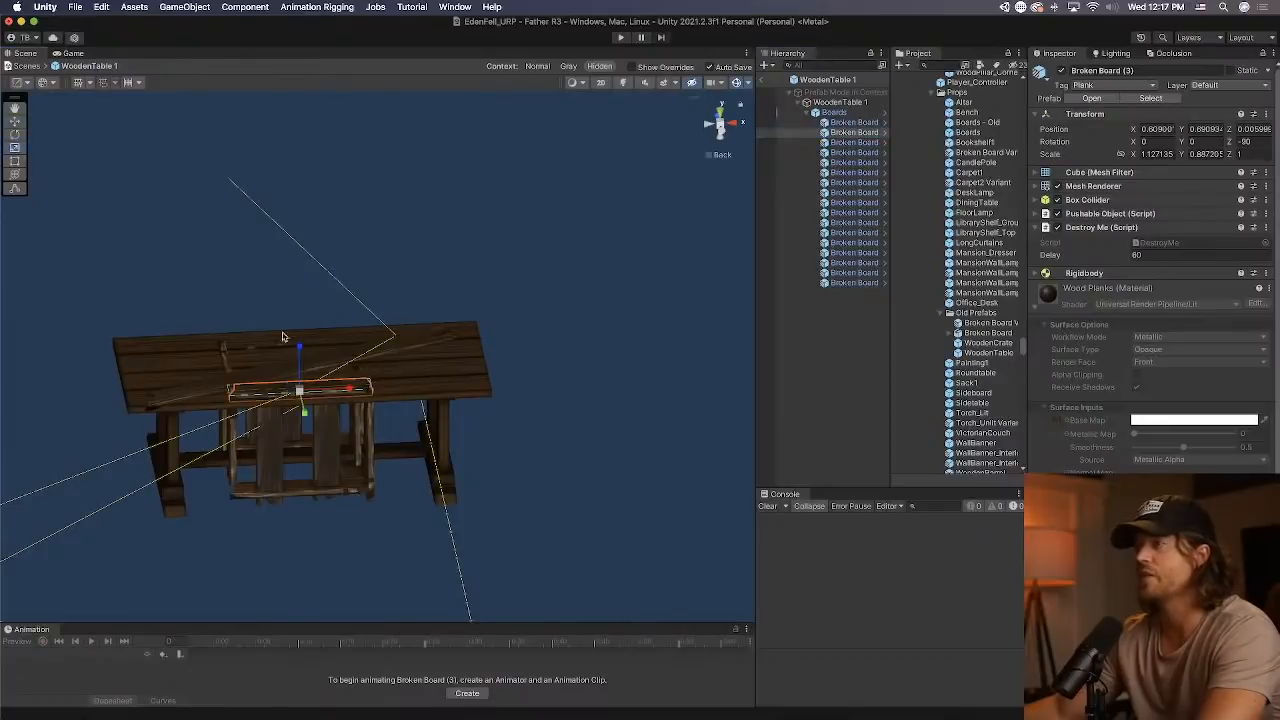
{"action": "left_click_drag", "start_coordinate": [352, 393], "coordinate": [427, 391]}
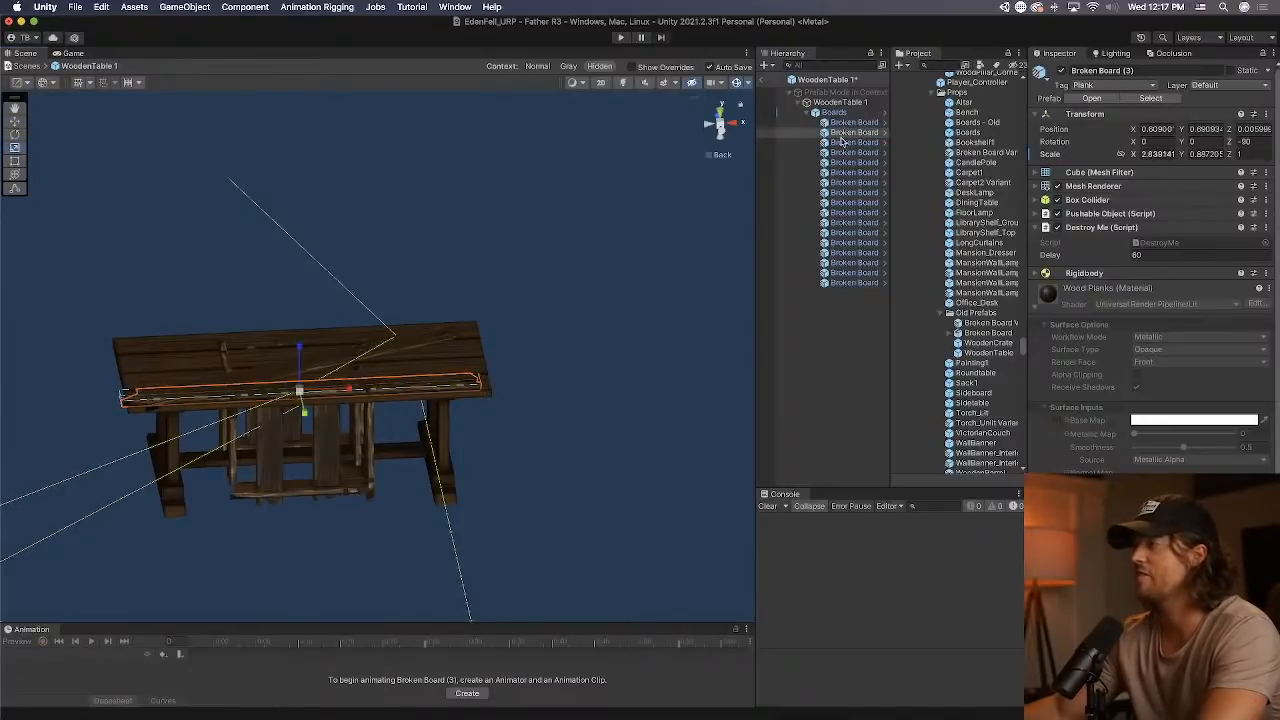
Raise Broken Board (4) from the low boards to the tabletop, at about Z 0.094.
{"action": "left_click", "coordinate": [843, 142]}
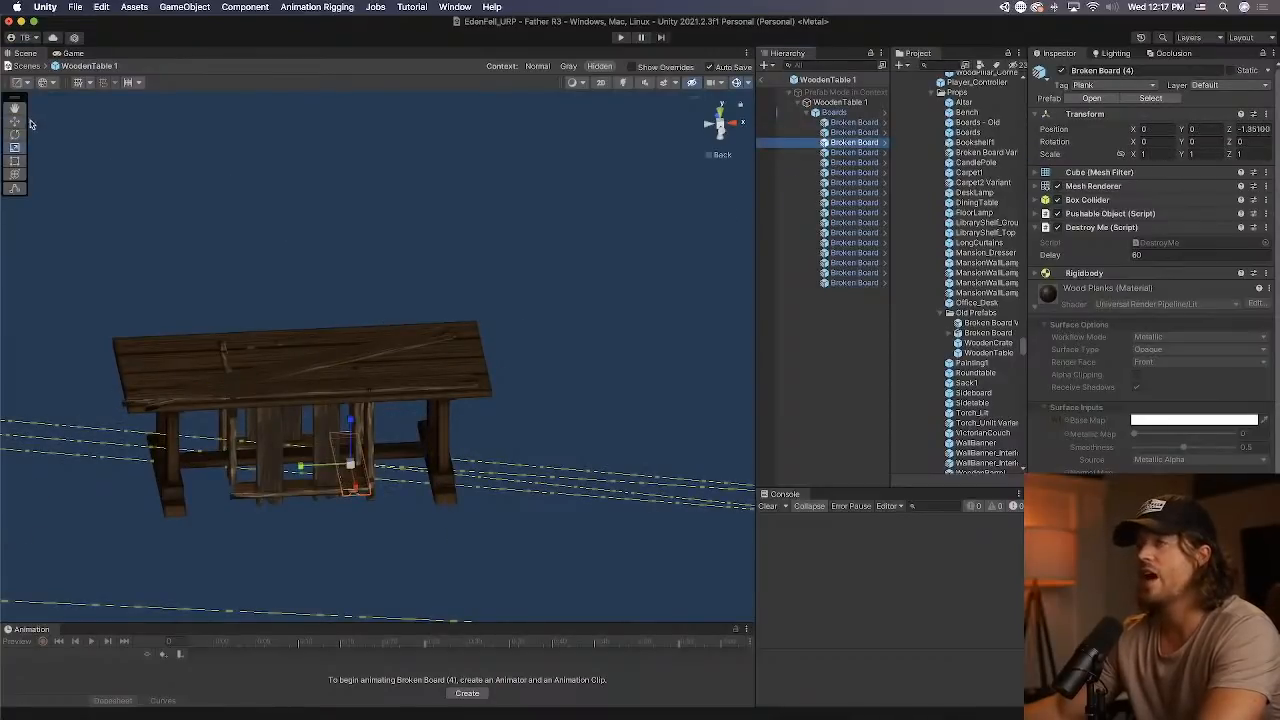
{"action": "left_click", "coordinate": [15, 122]}
{"action": "left_click_drag", "start_coordinate": [249, 394], "coordinate": [355, 316], "text": "alt"}
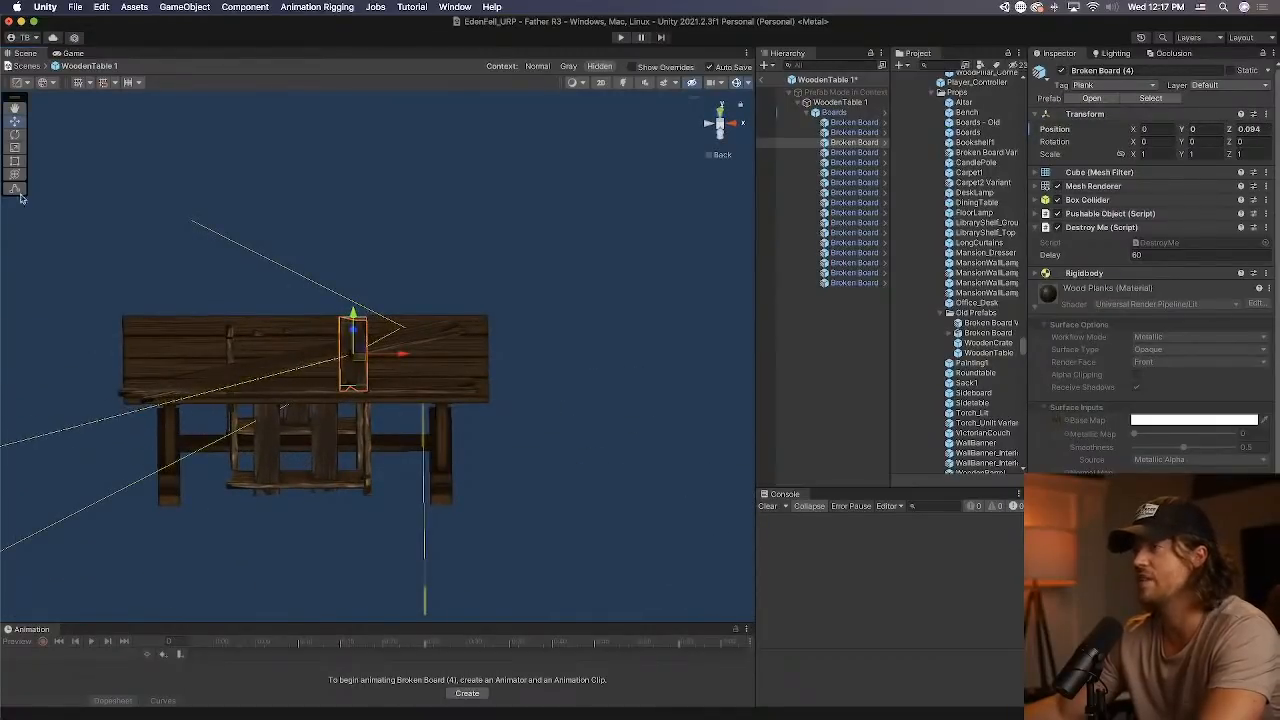
Rotate Broken Board (4) lengthwise and stretch it diagonally across the tabletop.
{"action": "left_click", "coordinate": [15, 135]}
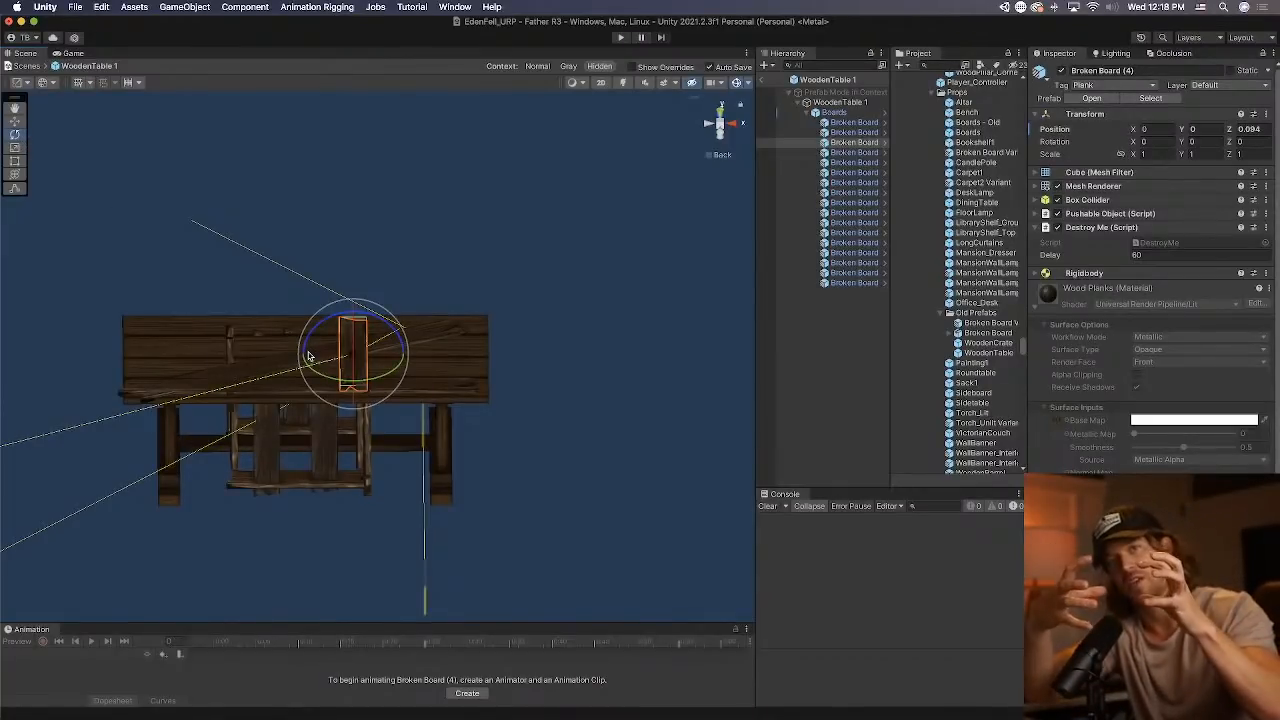
{"action": "left_click_drag", "start_coordinate": [309, 356], "coordinate": [500, 378]}
{"action": "left_click", "coordinate": [18, 148]}
{"action": "left_click_drag", "start_coordinate": [407, 360], "coordinate": [348, 357]}
Stretch Broken Board (6) along the table's length to an X scale of about 2.367.
{"action": "left_click", "coordinate": [866, 155]}
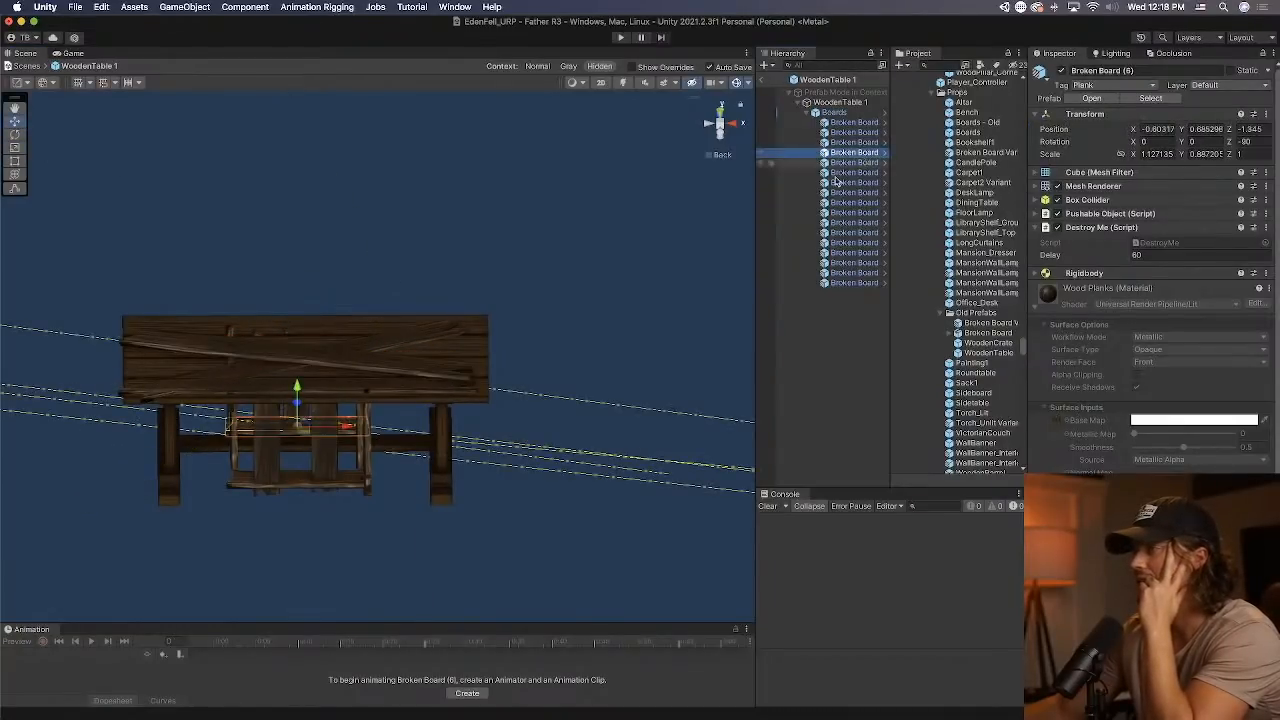
{"action": "left_click_drag", "start_coordinate": [226, 444], "coordinate": [366, 449], "text": "alt"}
Tilt Broken Board (7) to about 2.2 in X, stretch it to an X scale of about 2.67, and raise it to the tabletop.
{"action": "left_click", "coordinate": [853, 162]}
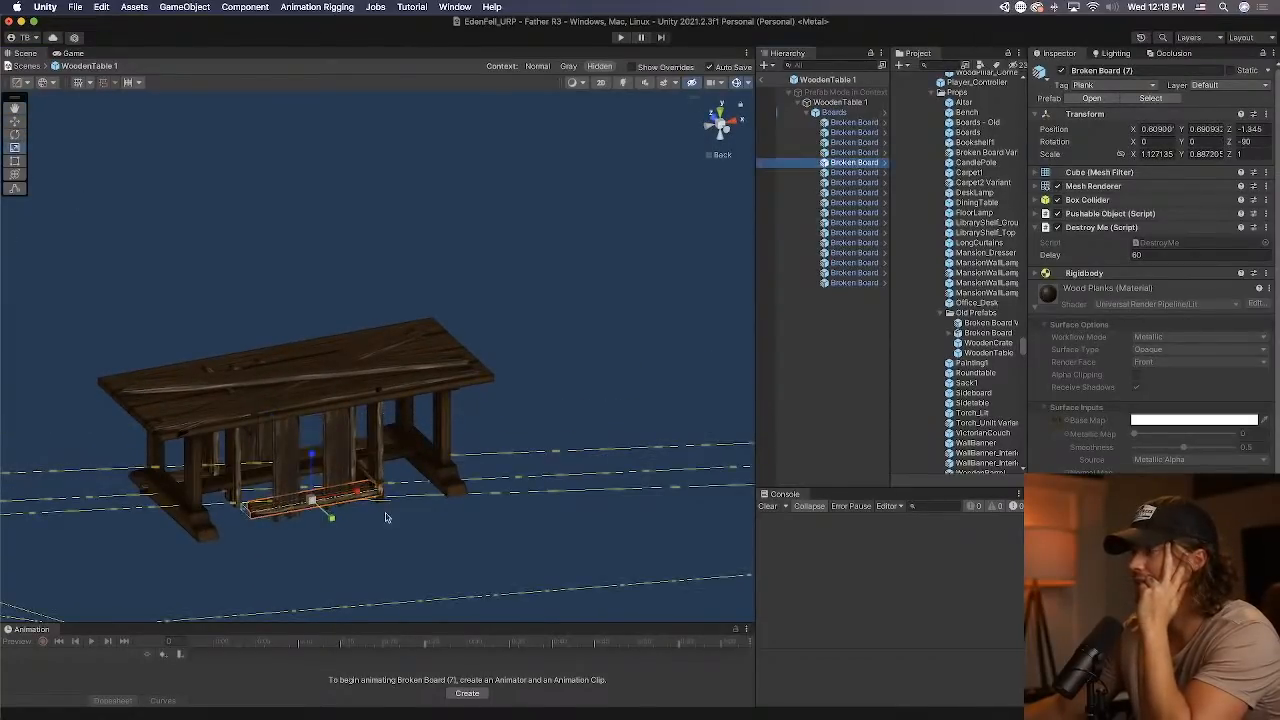
{"action": "left_click", "coordinate": [15, 134]}
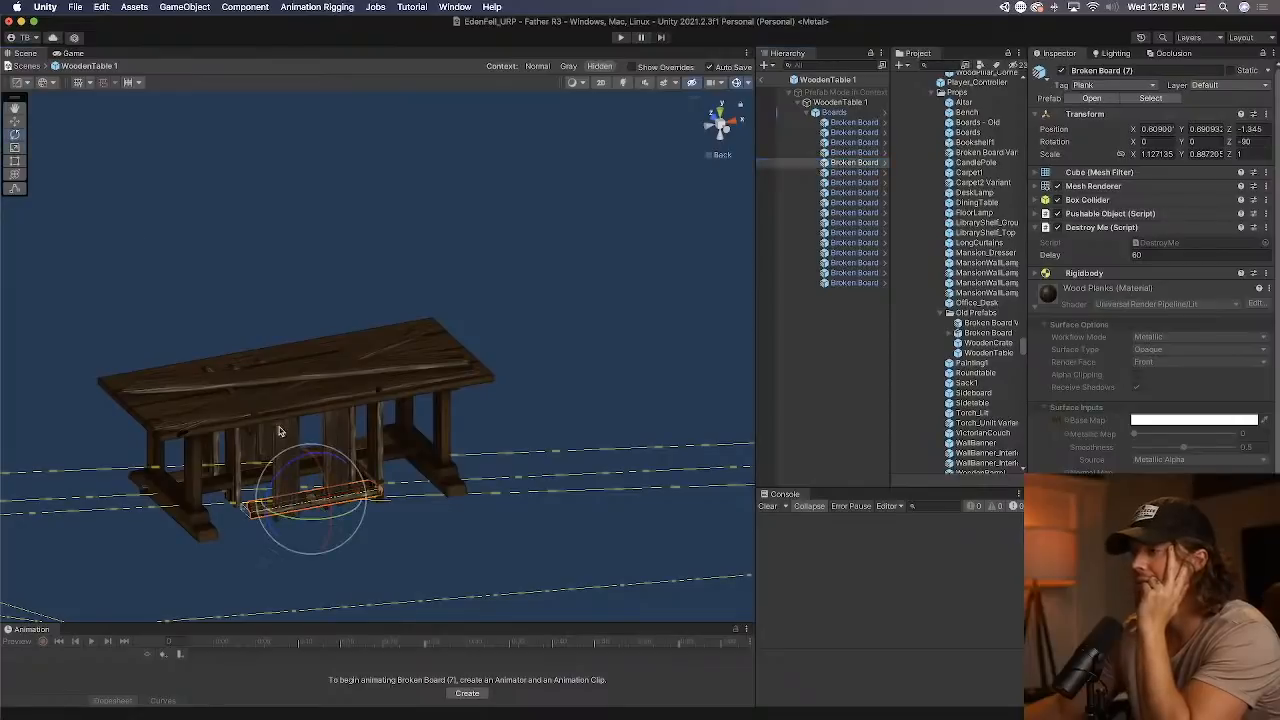
{"action": "left_click_drag", "start_coordinate": [330, 481], "coordinate": [427, 486]}
{"action": "key", "text": "r"}
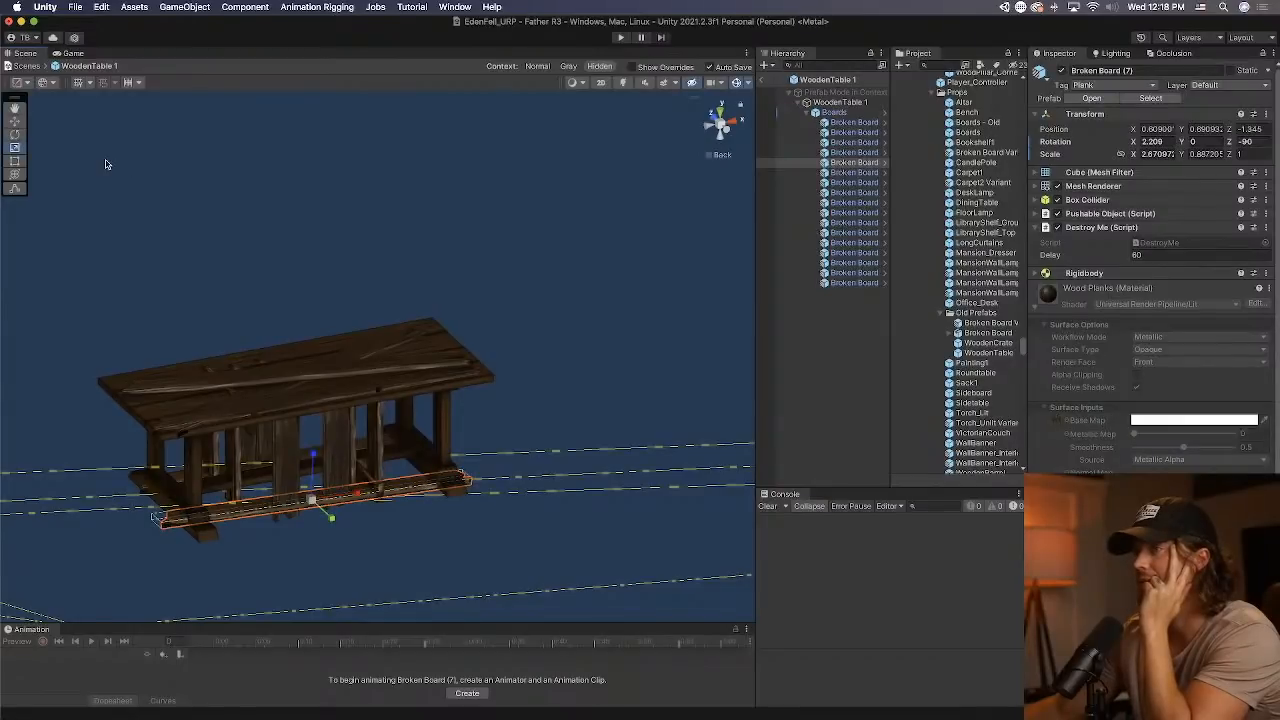
{"action": "left_click_drag", "start_coordinate": [311, 324], "coordinate": [311, 346]}
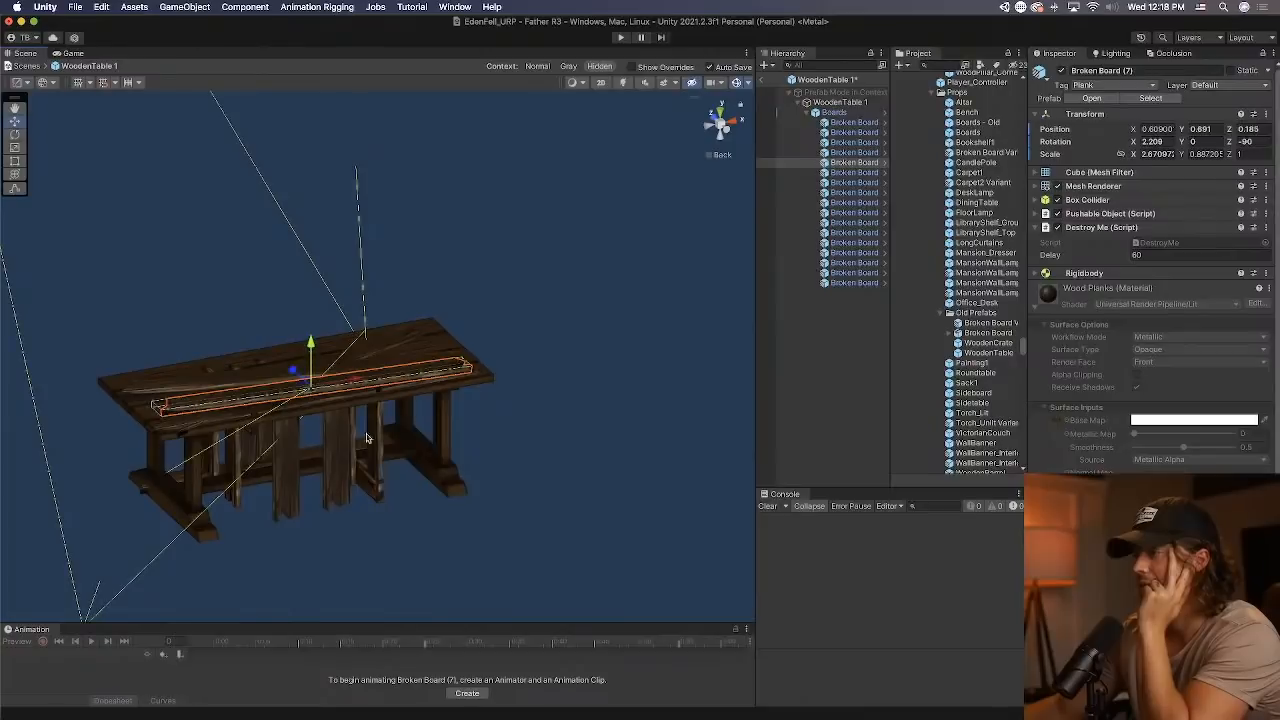
Move upright boards, including Broken Board (19), outward from the middle to line up with the table's legs.
{"action": "left_click", "coordinate": [381, 457]}
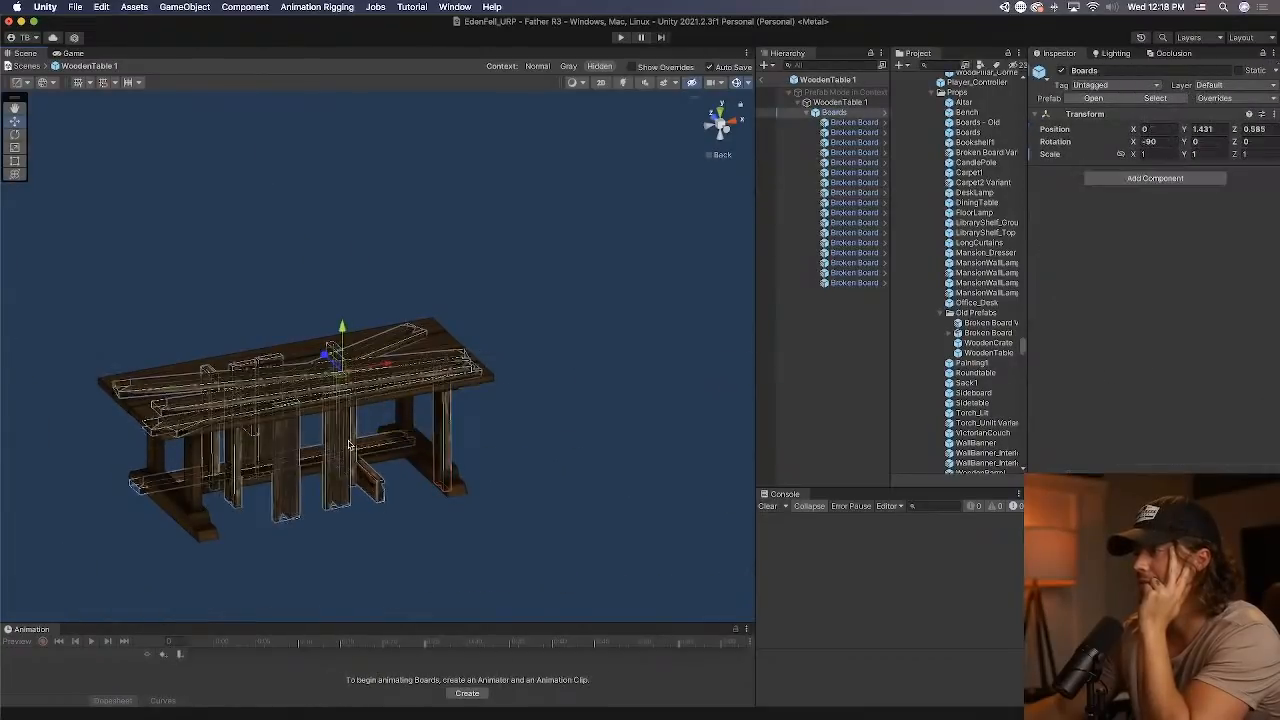
{"action": "left_click_drag", "start_coordinate": [349, 445], "coordinate": [240, 422], "text": "alt"}
{"action": "left_click", "coordinate": [394, 428]}
{"action": "left_click_drag", "start_coordinate": [441, 416], "coordinate": [260, 404]}
{"action": "left_click", "coordinate": [378, 435]}
{"action": "left_click", "coordinate": [378, 435]}
{"action": "left_click", "coordinate": [327, 428]}
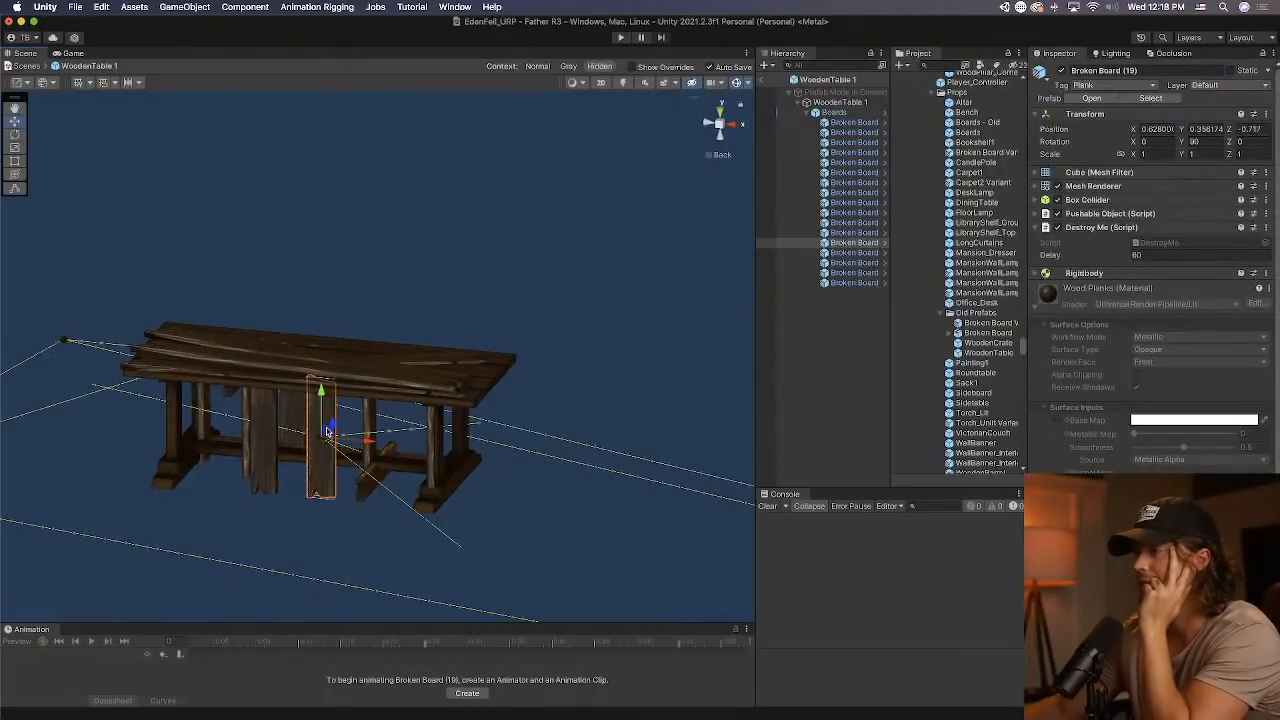
Deactivate the surplus upright boards Broken Board (21), Broken Board (24) and Broken Board (17).
{"action": "left_click", "coordinate": [270, 430]}
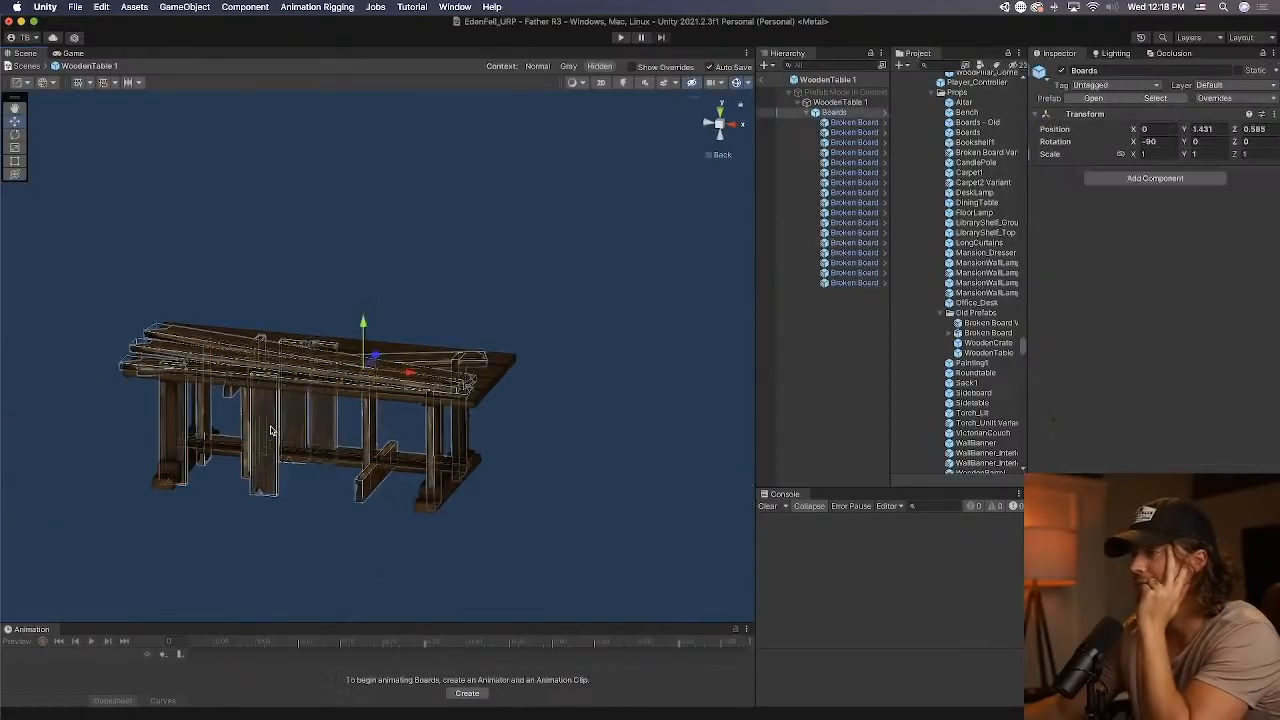
{"action": "left_click", "coordinate": [270, 430]}
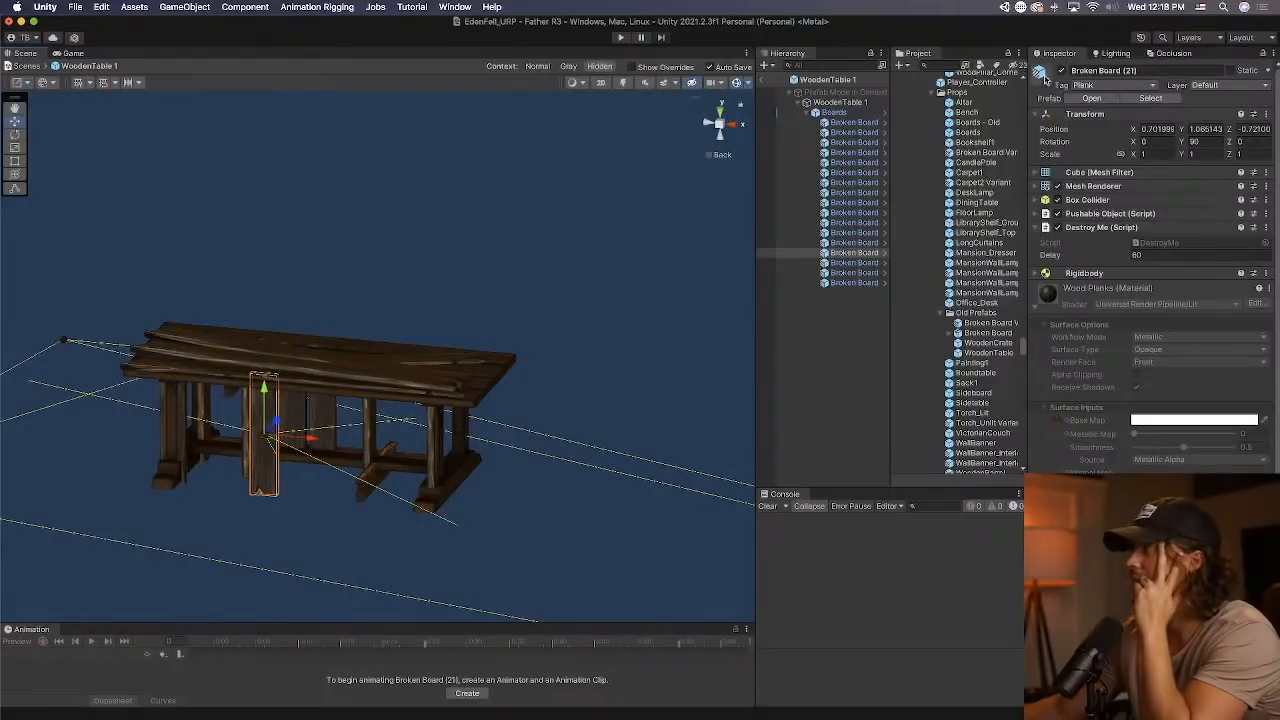
{"action": "left_click", "coordinate": [302, 420]}
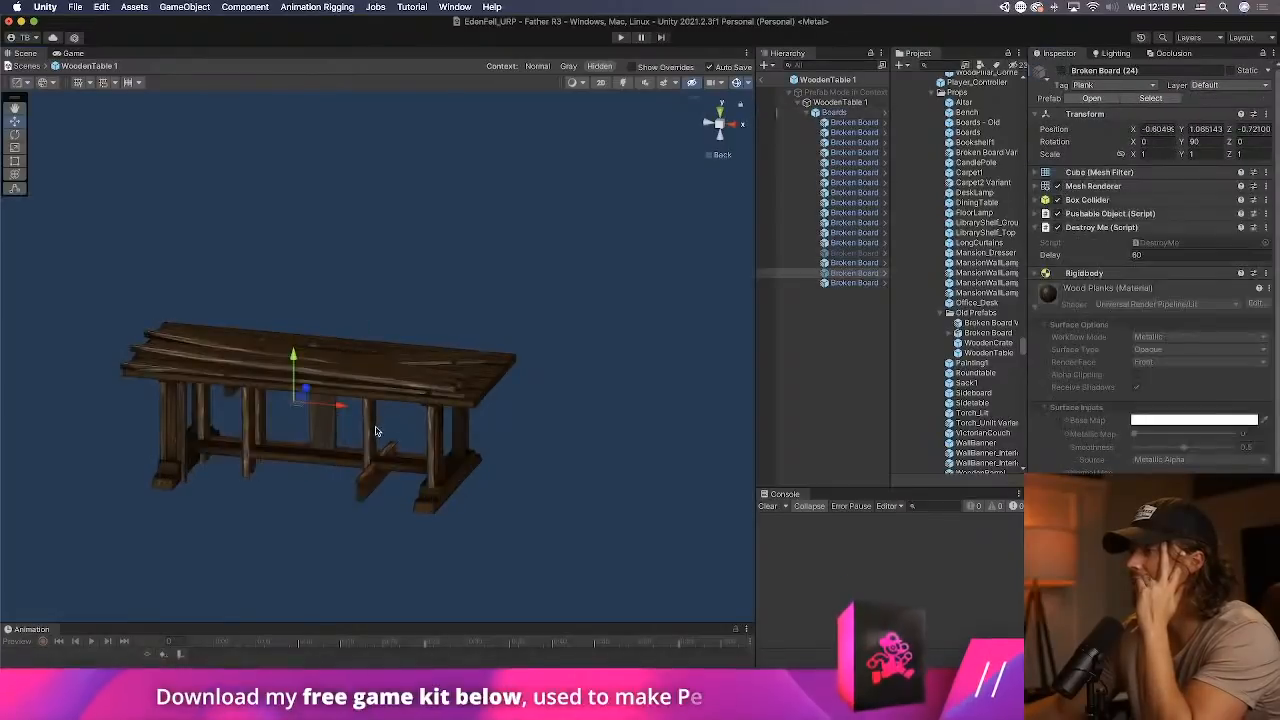
{"action": "left_click", "coordinate": [374, 440]}
{"action": "left_click", "coordinate": [374, 442]}
{"action": "left_click", "coordinate": [1060, 70]}
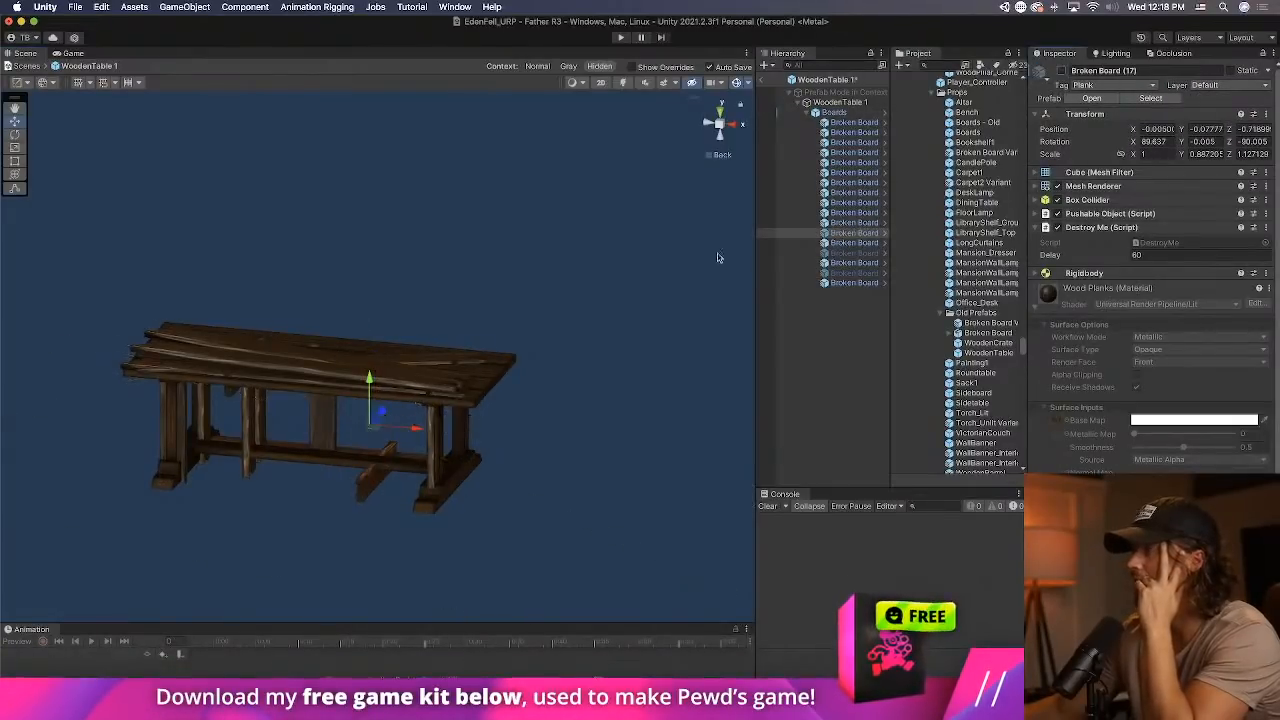
Turn Broken Board (8) lengthwise under the table, with about 2.8 X and 89.6 Y rotation, and move it to about Y 0.428.
{"action": "left_click", "coordinate": [362, 488]}
{"action": "left_click", "coordinate": [362, 488]}
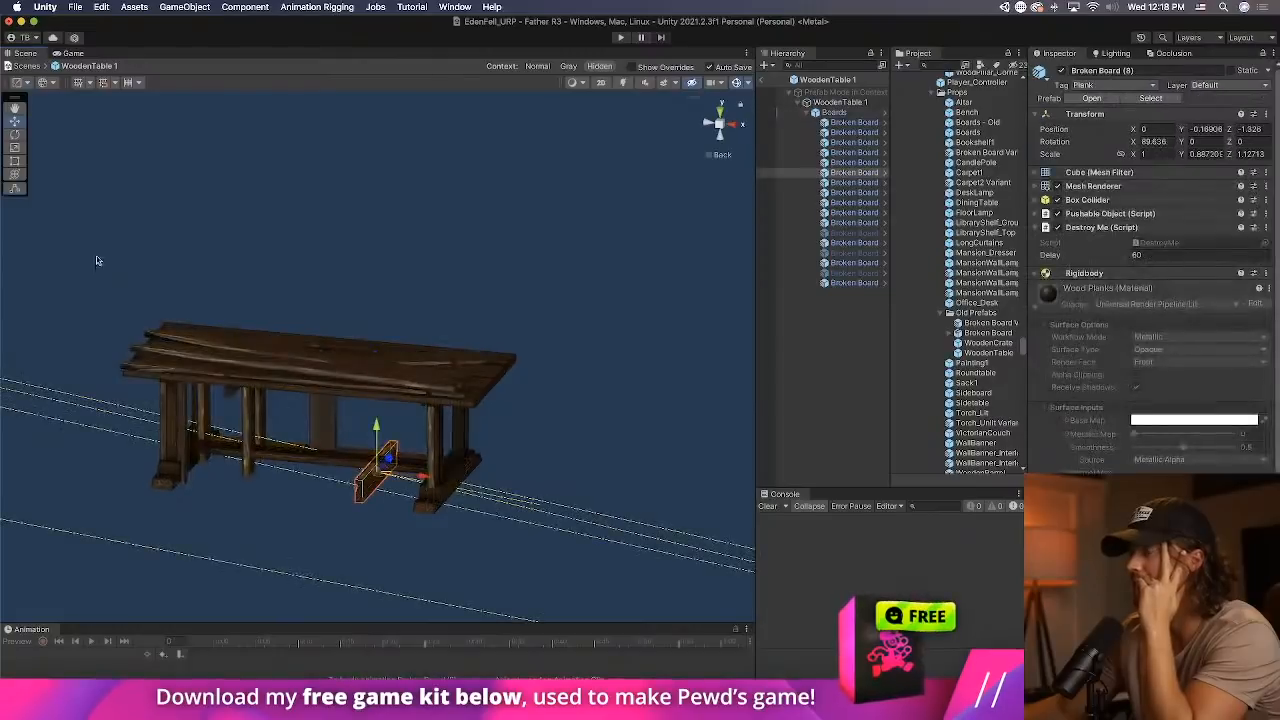
{"action": "key", "text": "e"}
{"action": "left_click_drag", "start_coordinate": [398, 484], "coordinate": [246, 466]}
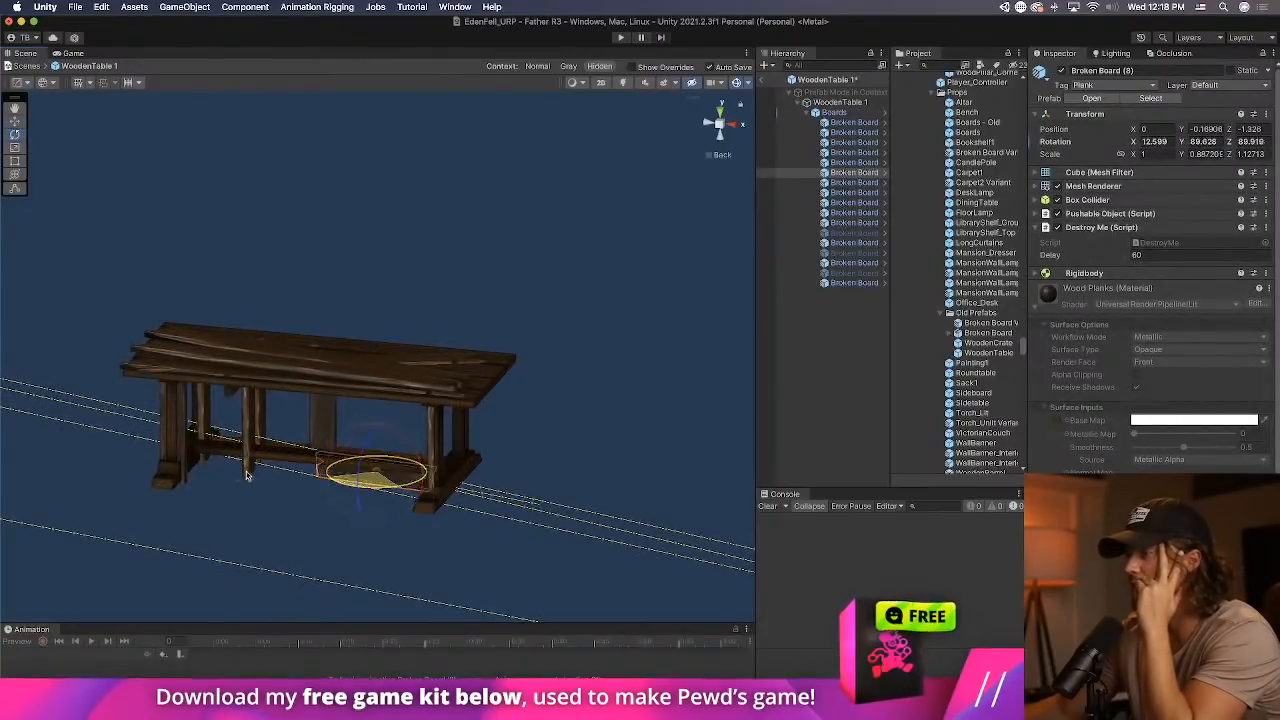
{"action": "left_click", "coordinate": [16, 122]}
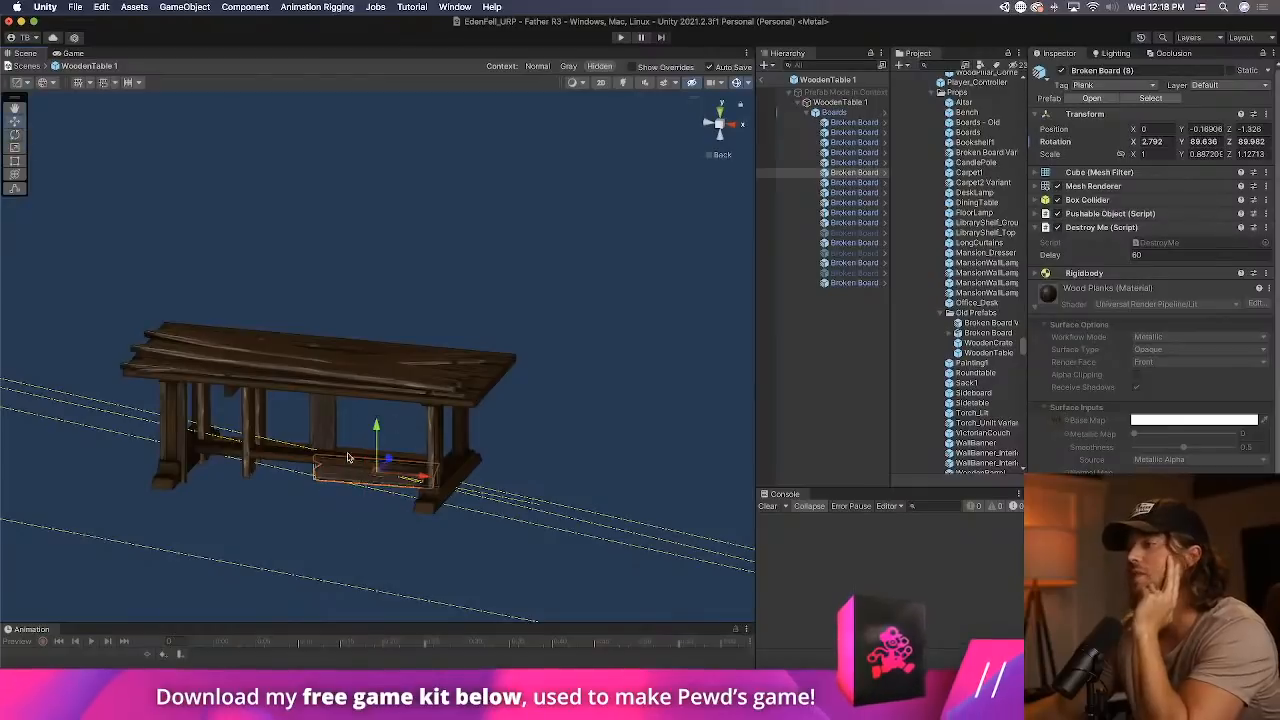
{"action": "left_click_drag", "start_coordinate": [422, 477], "coordinate": [376, 473]}
Stretch Broken Board (8) to an X scale of about 2.377 so it follows the table's lower beam.
{"action": "left_click", "coordinate": [740, 126]}
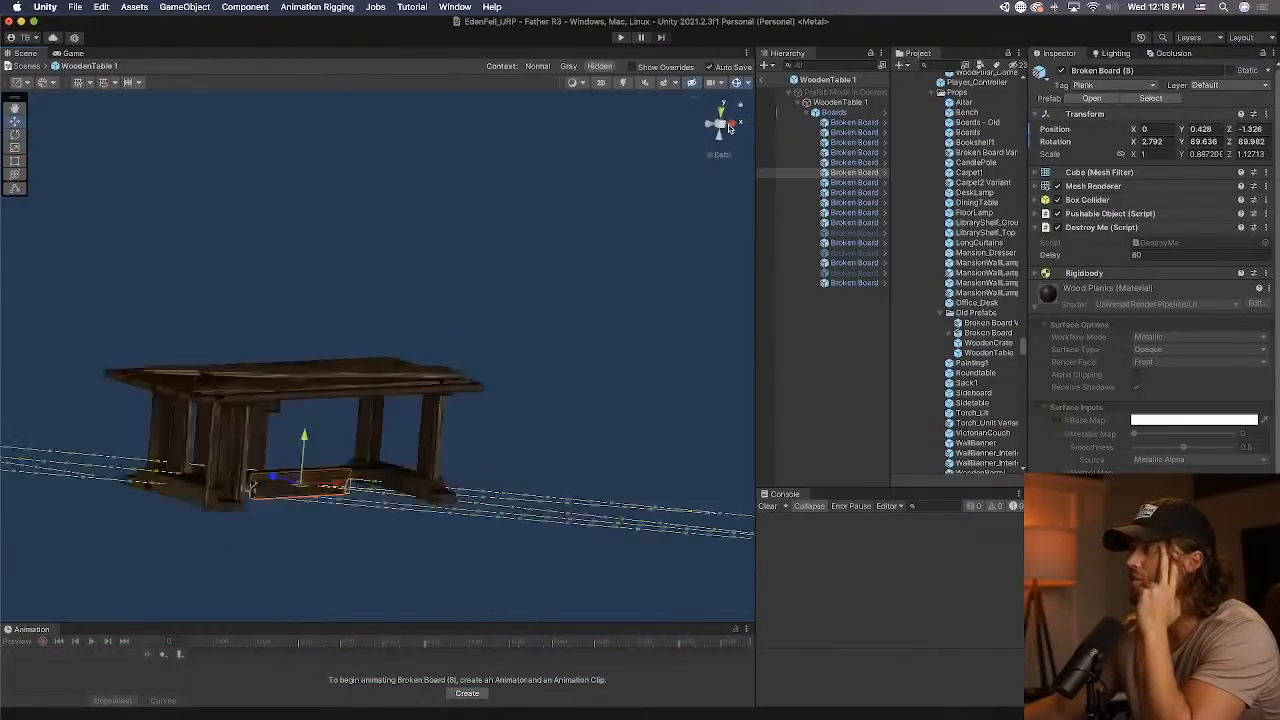
{"action": "left_click", "coordinate": [740, 126]}
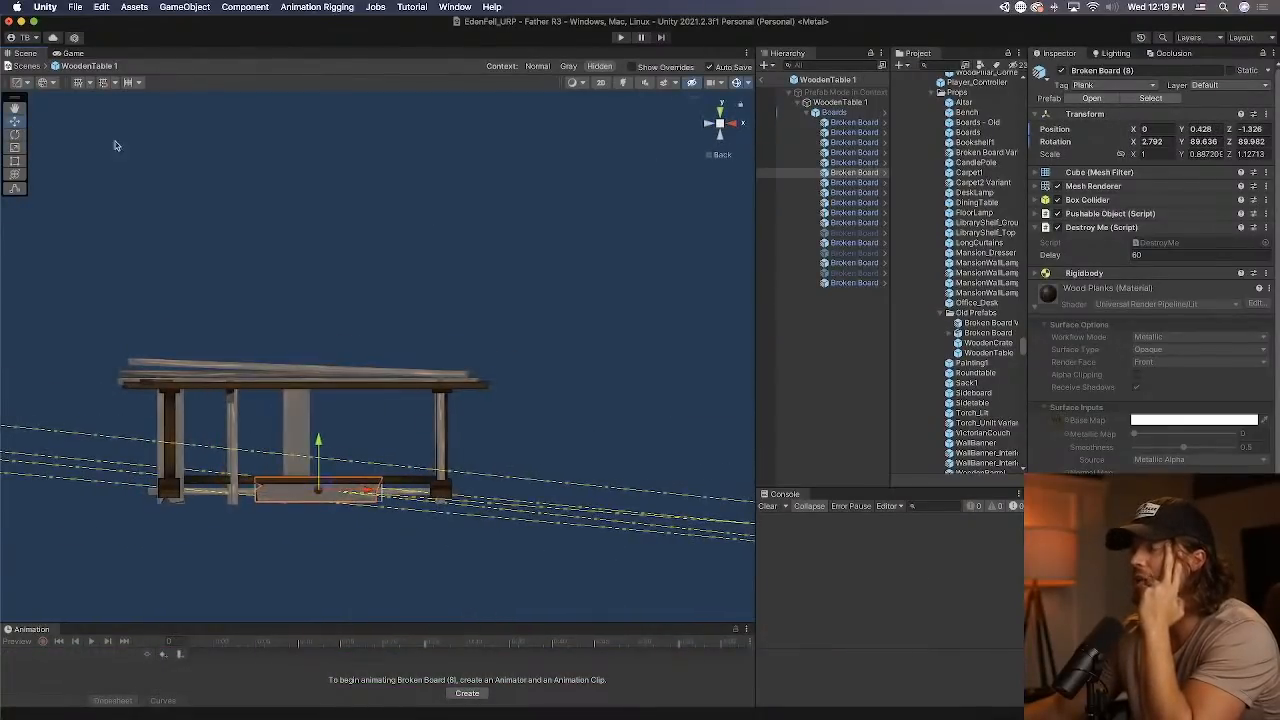
{"action": "left_click_drag", "start_coordinate": [257, 490], "coordinate": [380, 419]}
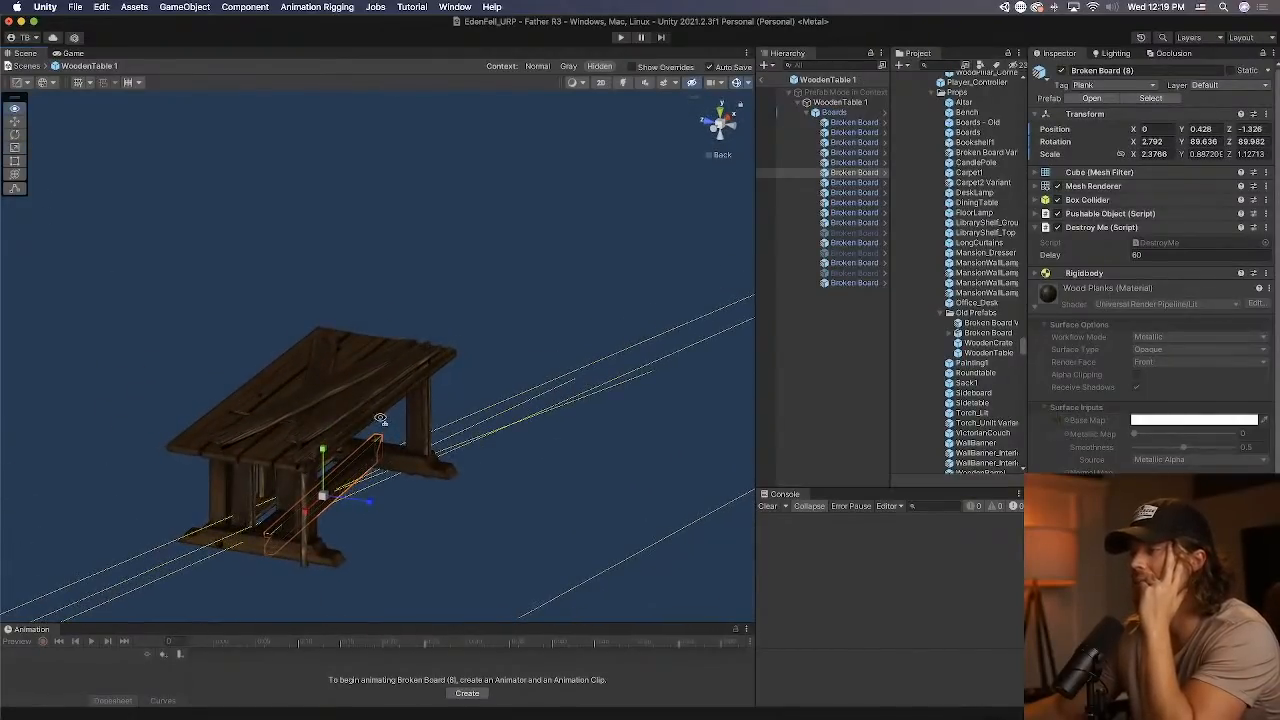
{"action": "left_click_drag", "start_coordinate": [372, 505], "coordinate": [672, 450], "text": "alt"}
Deactivate Broken Board (6), the long low board along the table's side.
{"action": "left_click", "coordinate": [342, 516]}
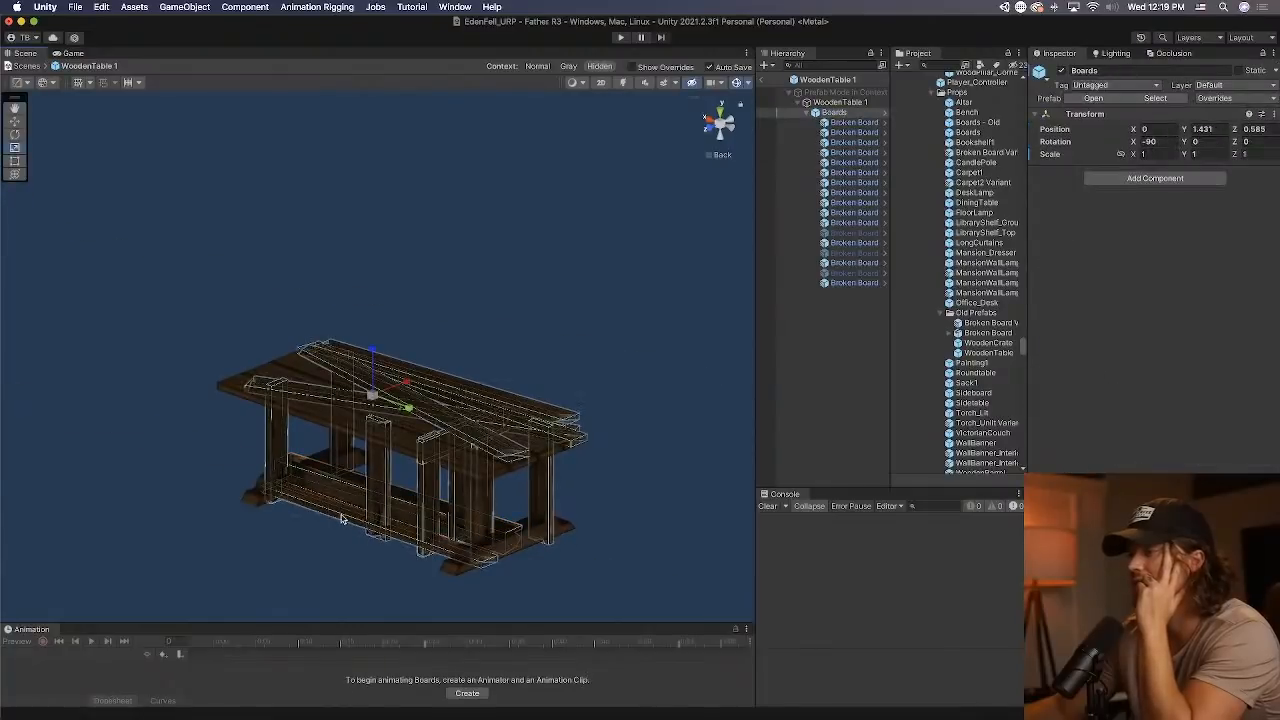
{"action": "left_click", "coordinate": [342, 516]}
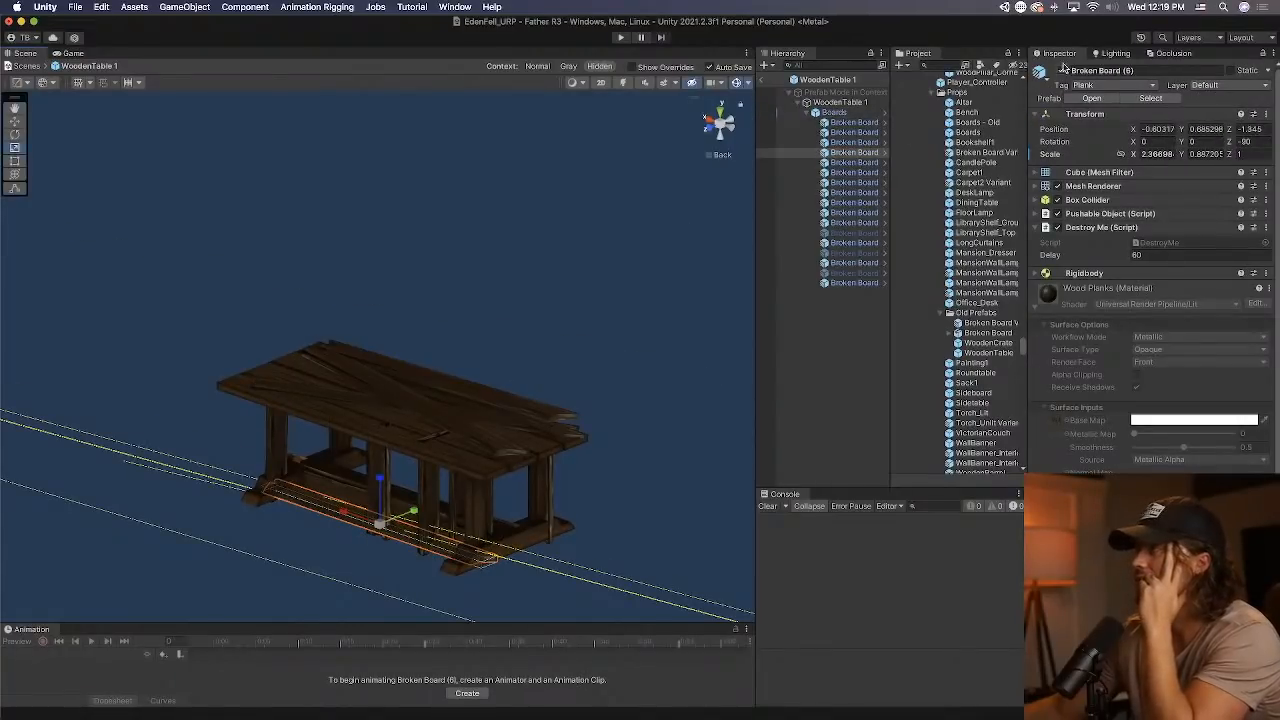
{"action": "left_click", "coordinate": [1062, 70]}
Move the upright Broken Board (23) from the middle of the table's side to the leg at its end.
{"action": "left_click", "coordinate": [361, 452]}
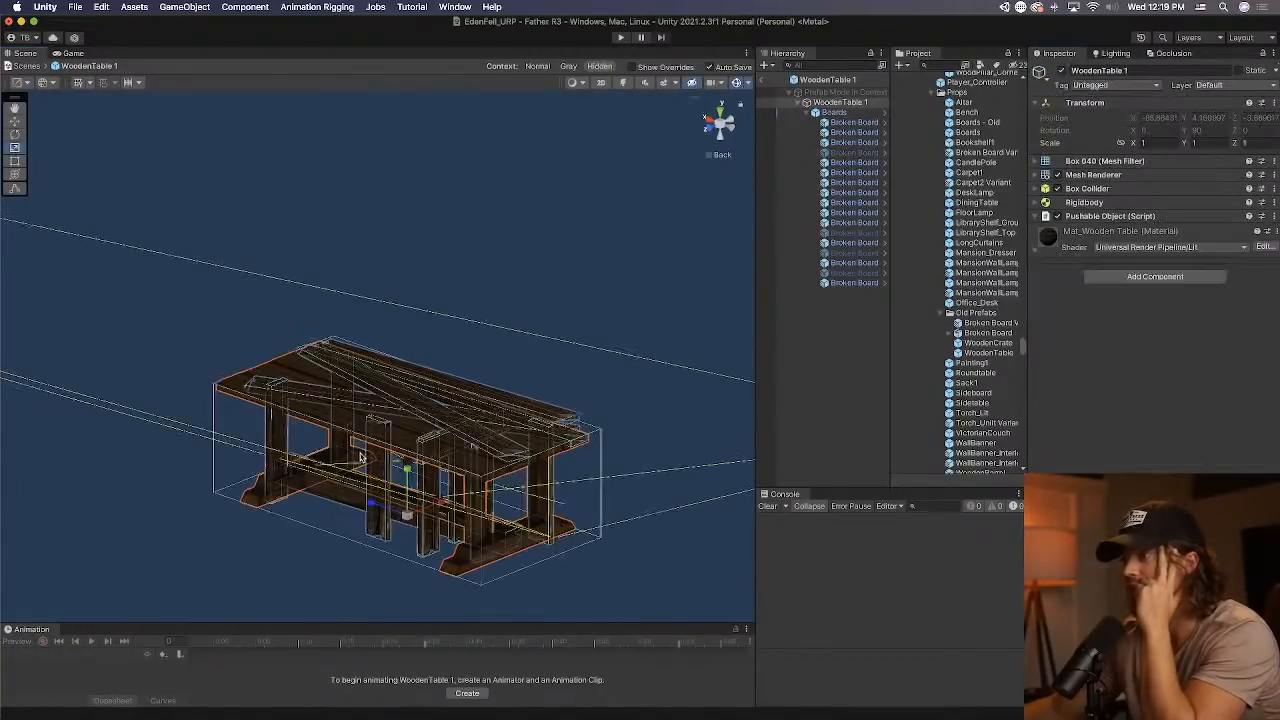
{"action": "left_click_drag", "start_coordinate": [335, 486], "coordinate": [404, 470], "text": "alt"}
{"action": "left_click", "coordinate": [404, 471]}
{"action": "left_click", "coordinate": [404, 471]}
{"action": "left_click", "coordinate": [404, 471]}
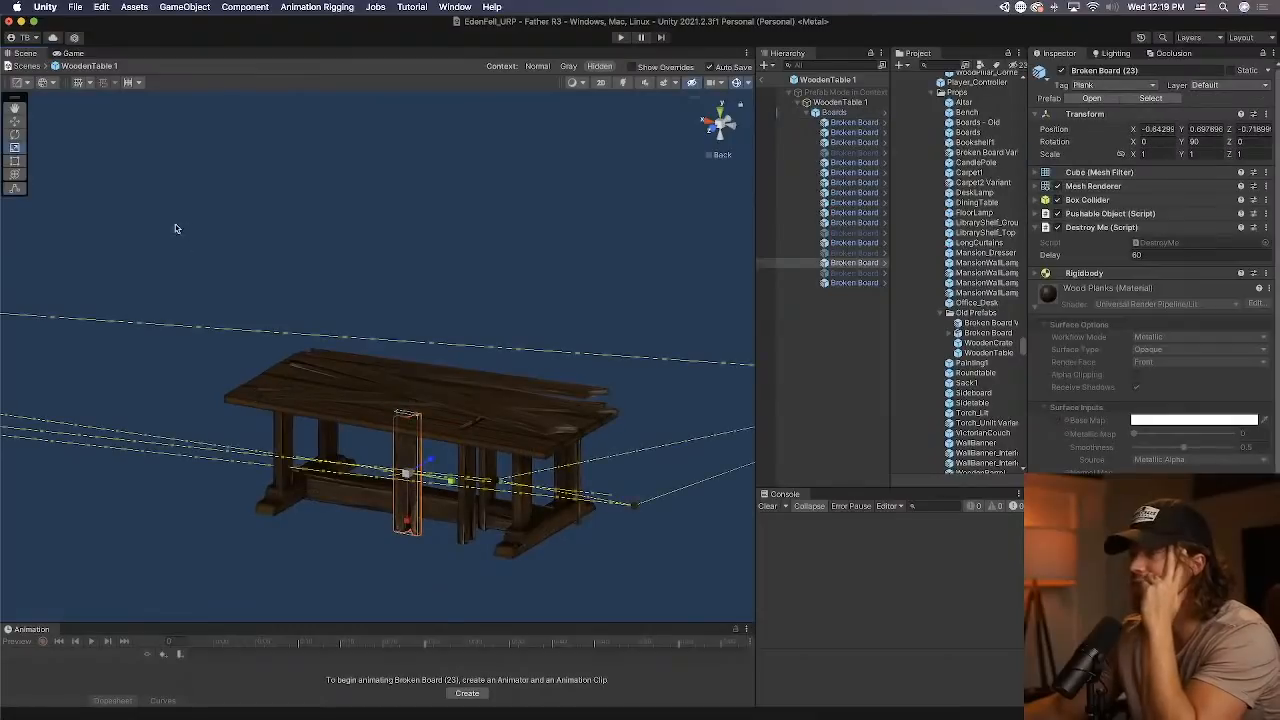
{"action": "key", "text": "x"}
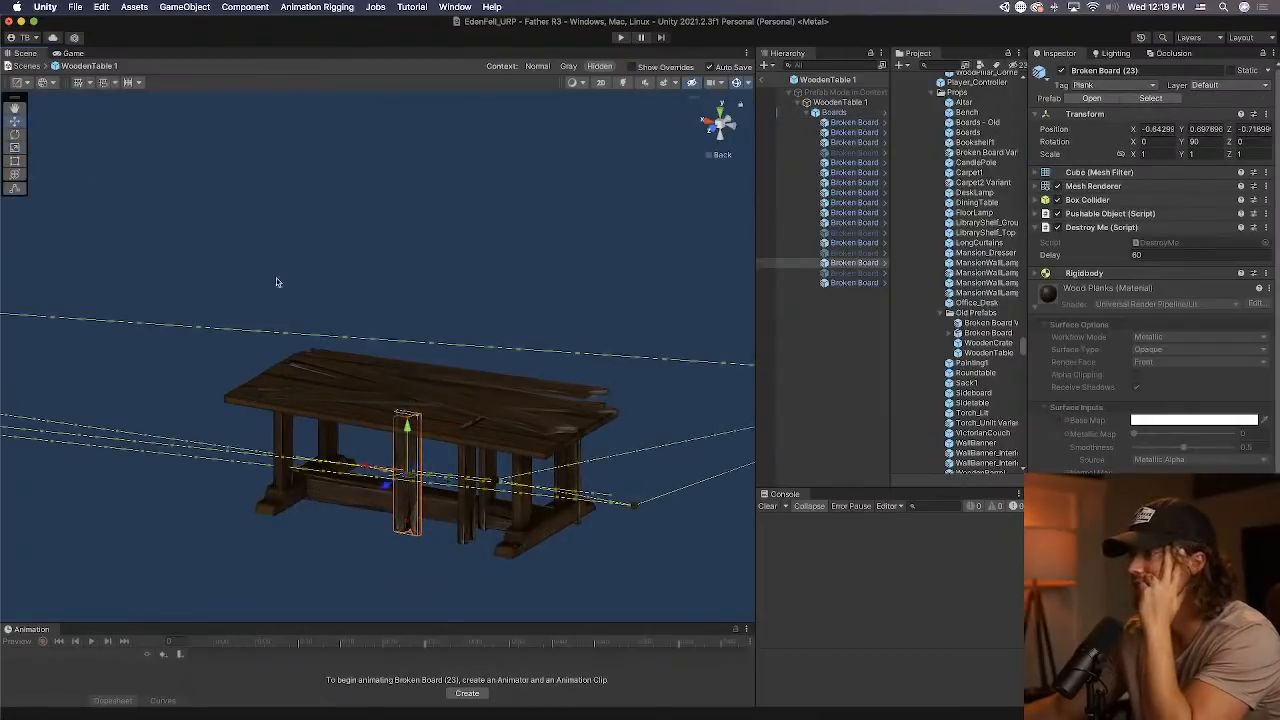
{"action": "left_click_drag", "start_coordinate": [362, 467], "coordinate": [476, 494]}
Deactivate the two spare upright boards standing inward from the table's end leg, Broken Board (14) and Broken Board (26).
{"action": "left_click", "coordinate": [467, 516]}
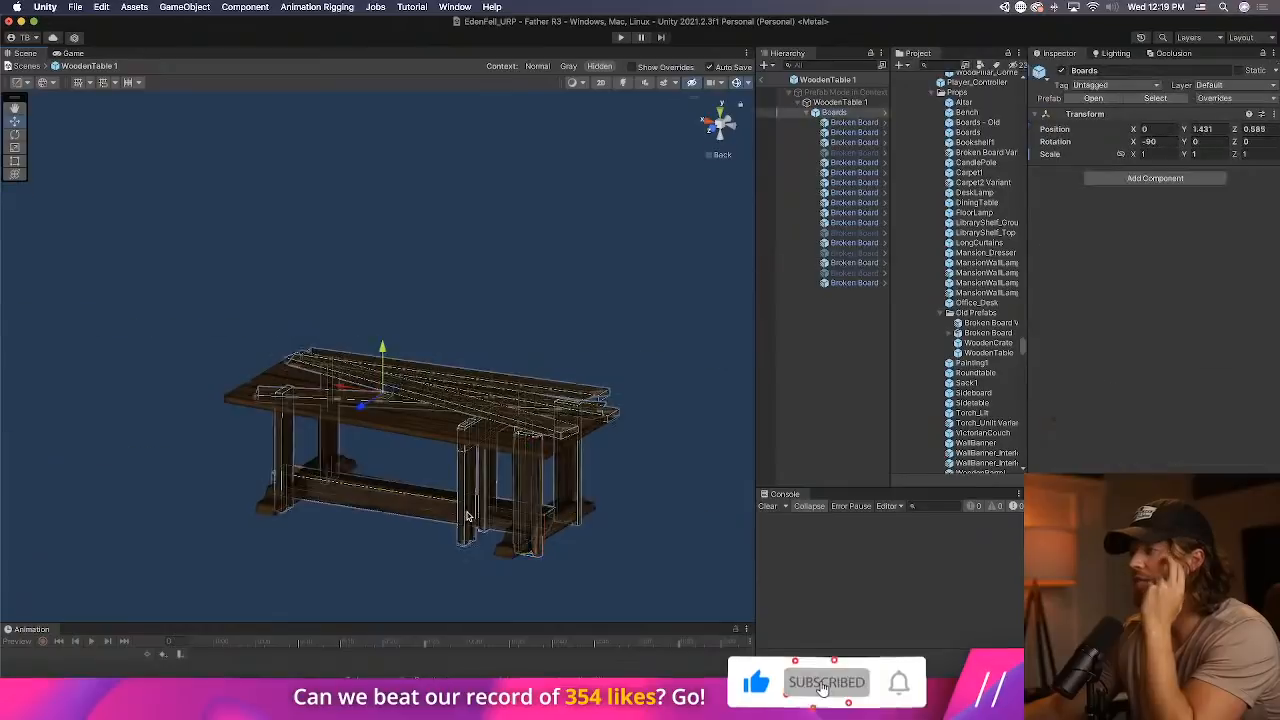
{"action": "left_click", "coordinate": [467, 516]}
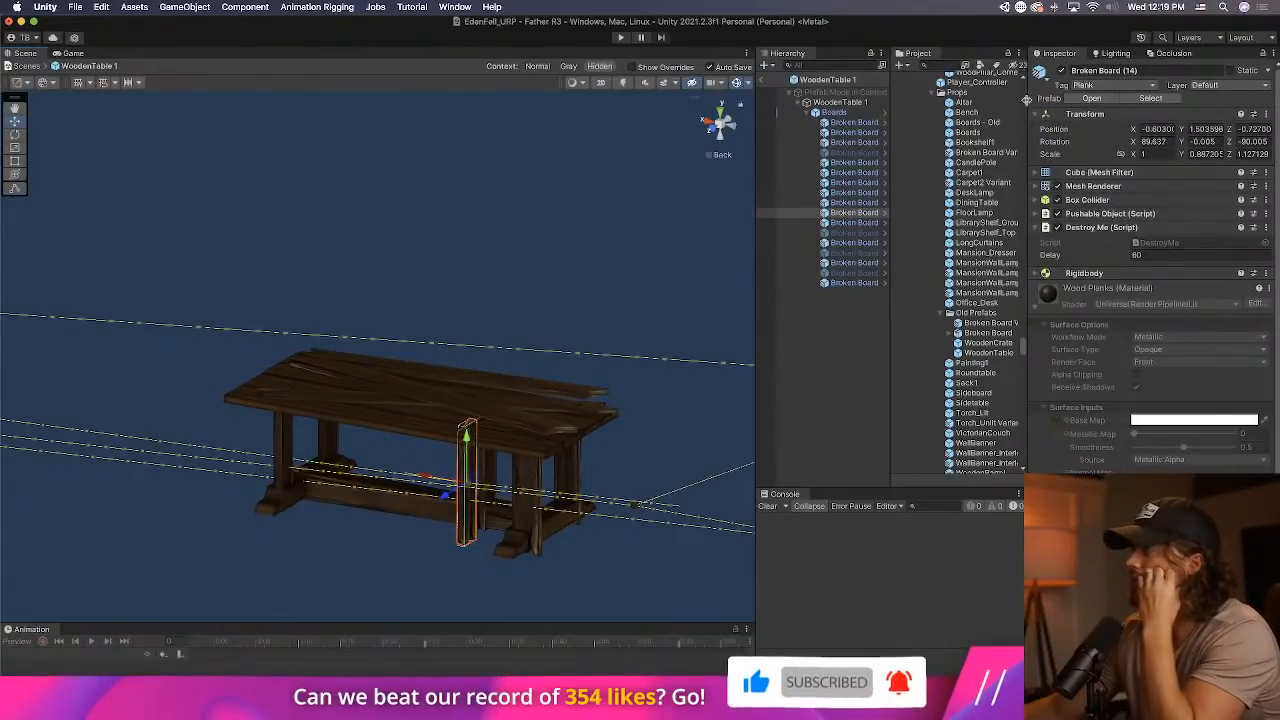
{"action": "left_click", "coordinate": [485, 488]}
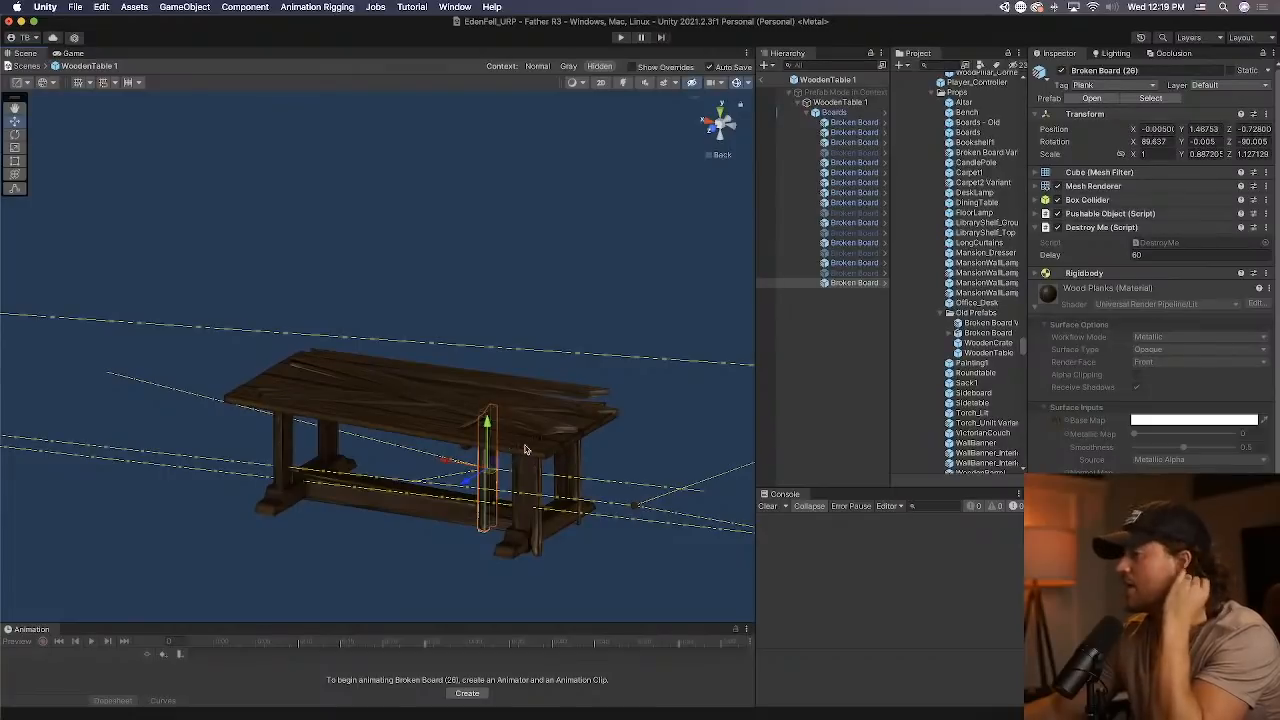
Deactivate the Boards group in the prefab and show the Pushable Object settings of the WoodenTable 1 root.
{"action": "left_click", "coordinate": [865, 112]}
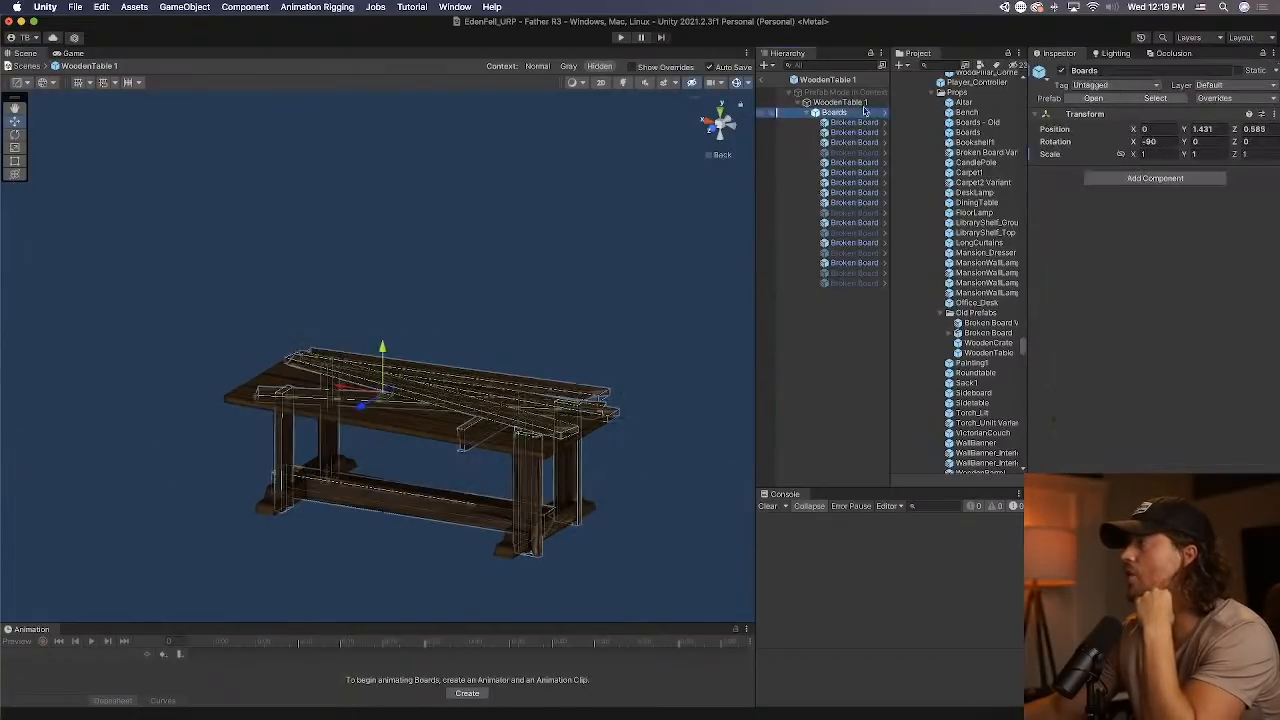
{"action": "left_click", "coordinate": [1061, 71]}
{"action": "left_click", "coordinate": [838, 102]}
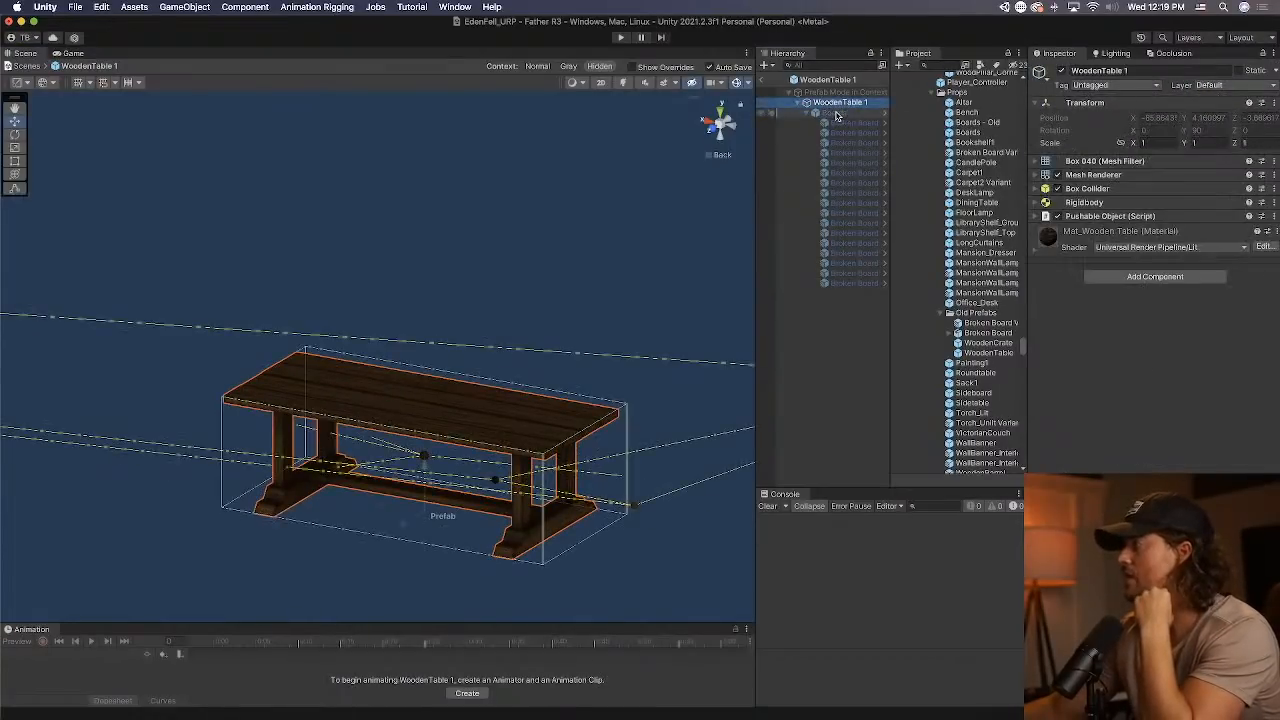
{"action": "left_click", "coordinate": [1108, 216]}
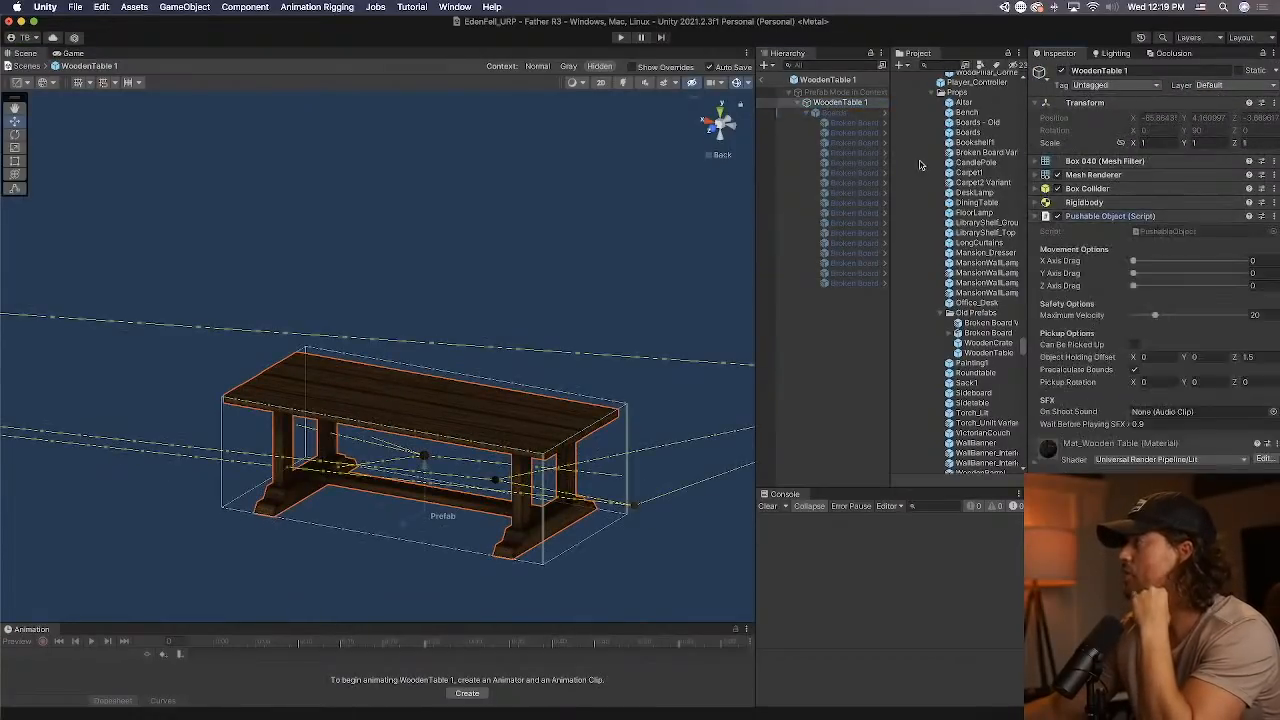
Return to the scene and apply all overrides of WoodenTable 1 (5) to its prefab.
{"action": "left_click", "coordinate": [767, 80]}
{"action": "left_click", "coordinate": [1228, 98]}
{"action": "left_click", "coordinate": [1264, 198]}
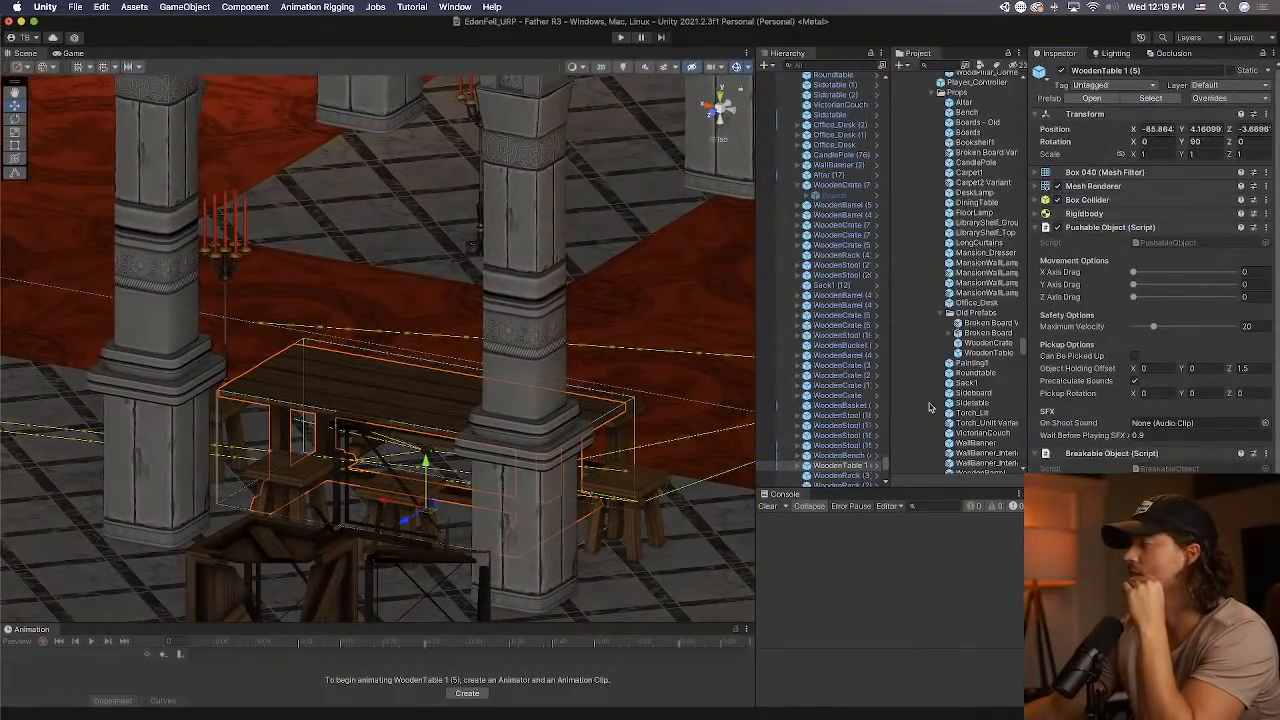
Reopen the WoodenTable 1 prefab and check its root components and boards, showing the Boards group only briefly.
{"action": "left_click", "coordinate": [873, 467]}
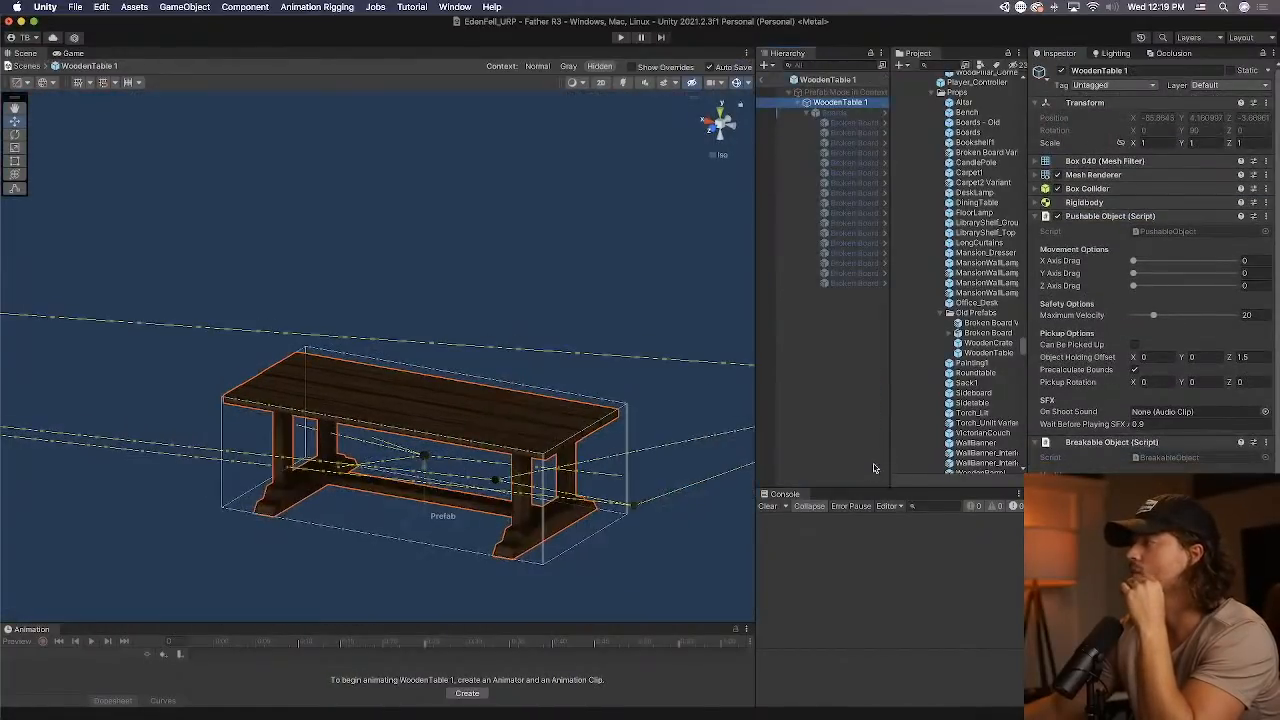
{"action": "left_click", "coordinate": [829, 104]}
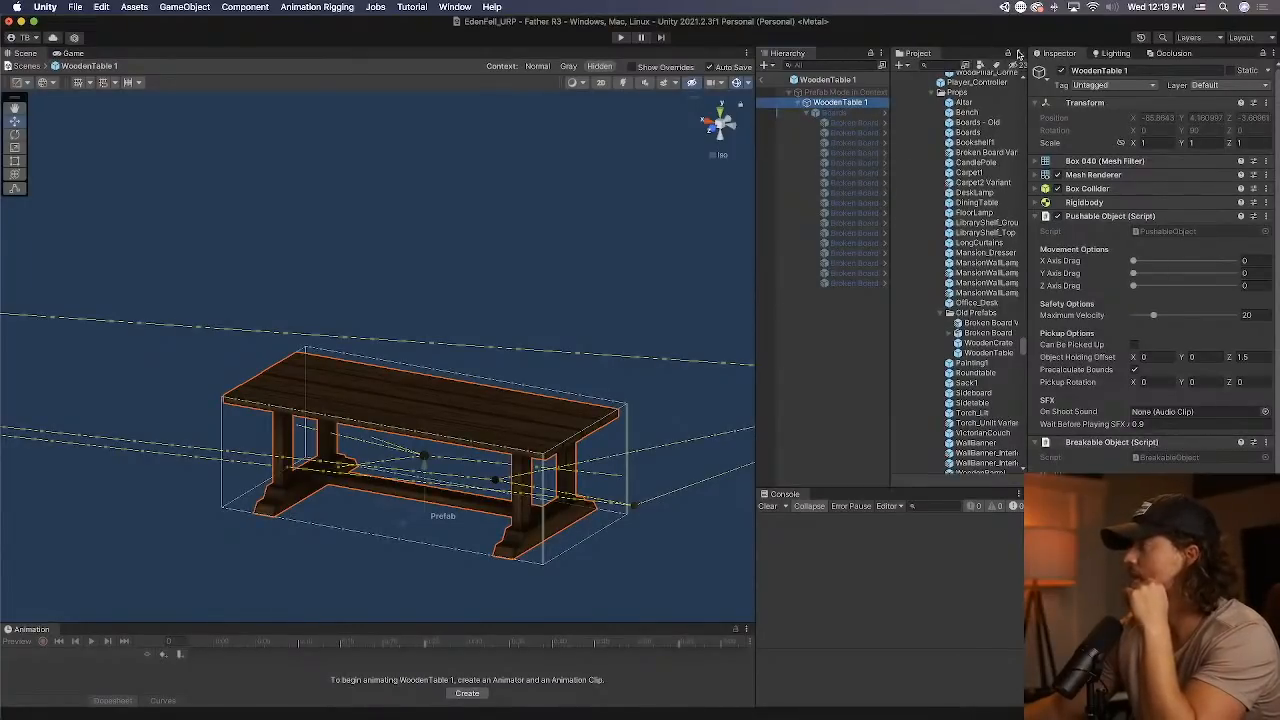
{"action": "left_click", "coordinate": [860, 112]}
{"action": "left_click", "coordinate": [1063, 72]}
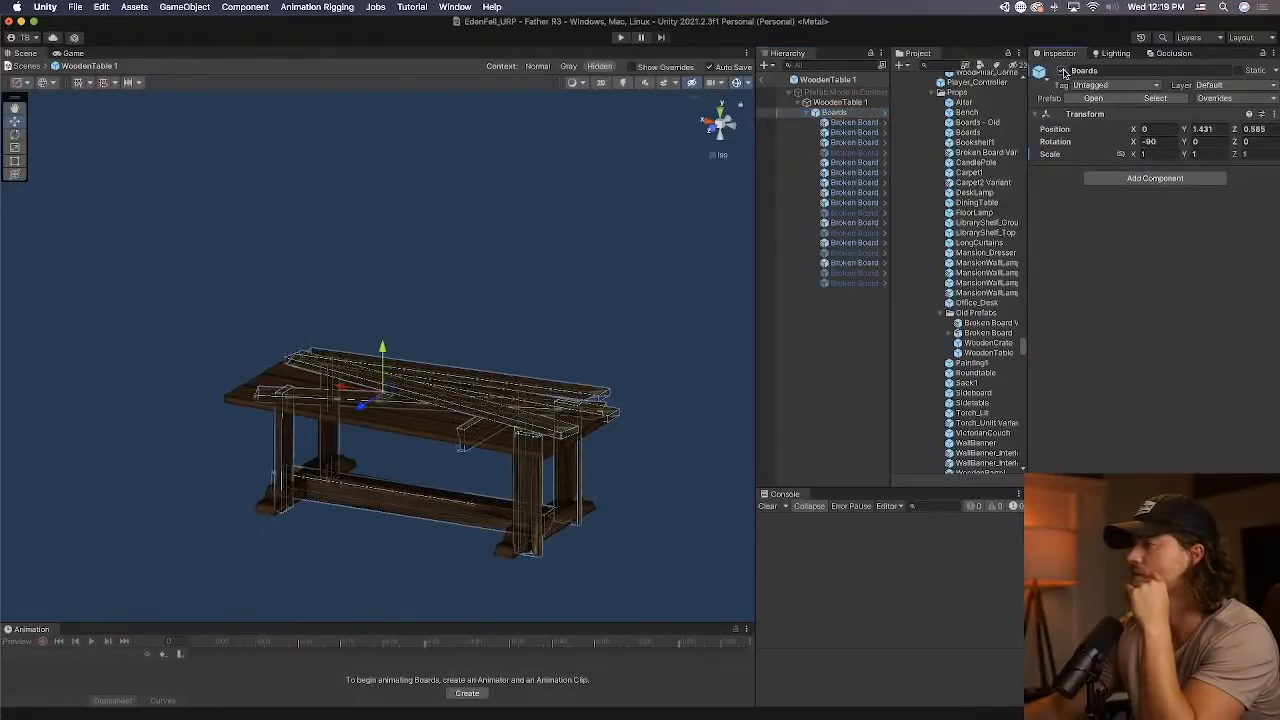
{"action": "left_click", "coordinate": [1063, 72]}
{"action": "left_click", "coordinate": [829, 104]}
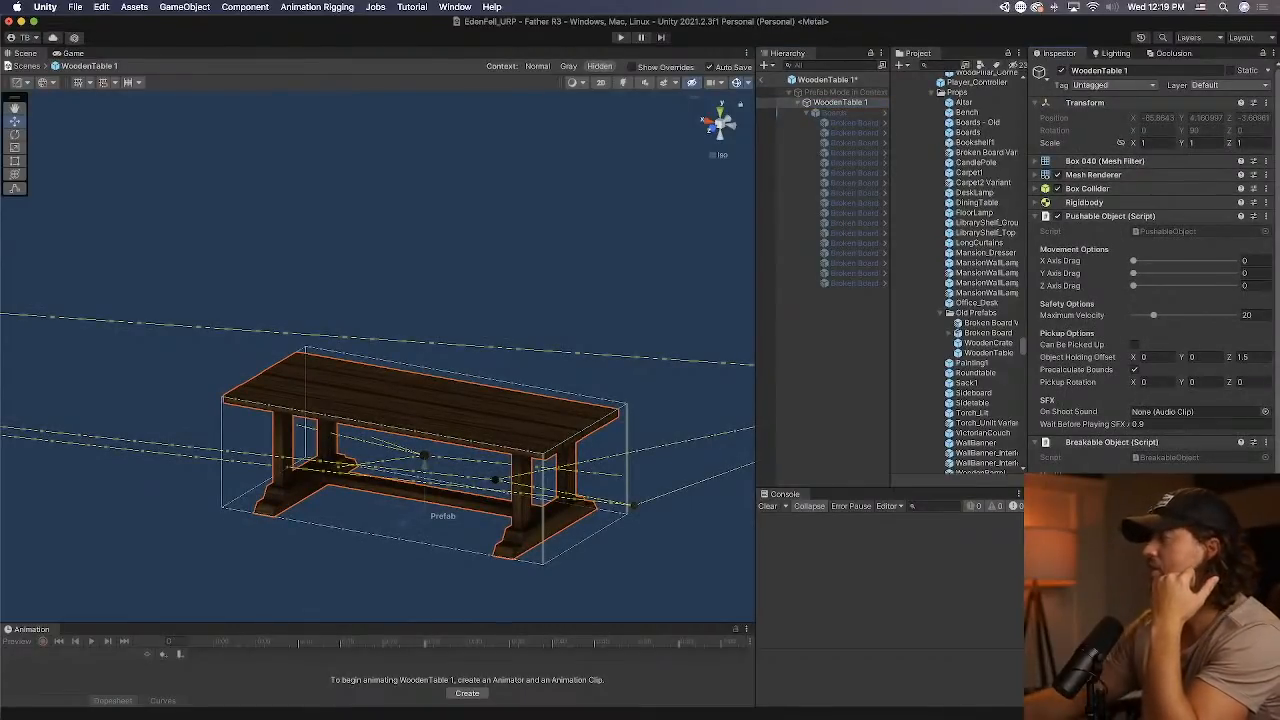
{"action": "left_click", "coordinate": [765, 84]}
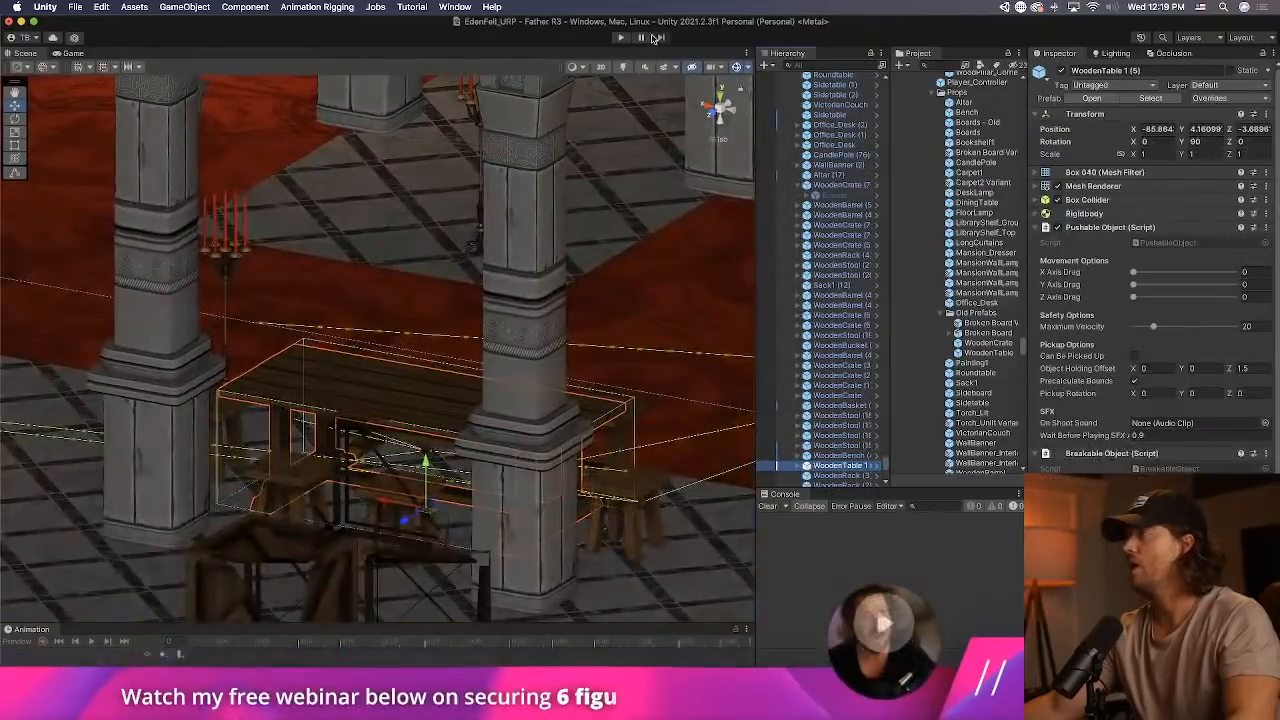
Play the scene, walk to the foyer and shoot the wooden table to test whether it breaks apart.
{"action": "left_click", "coordinate": [621, 38]}
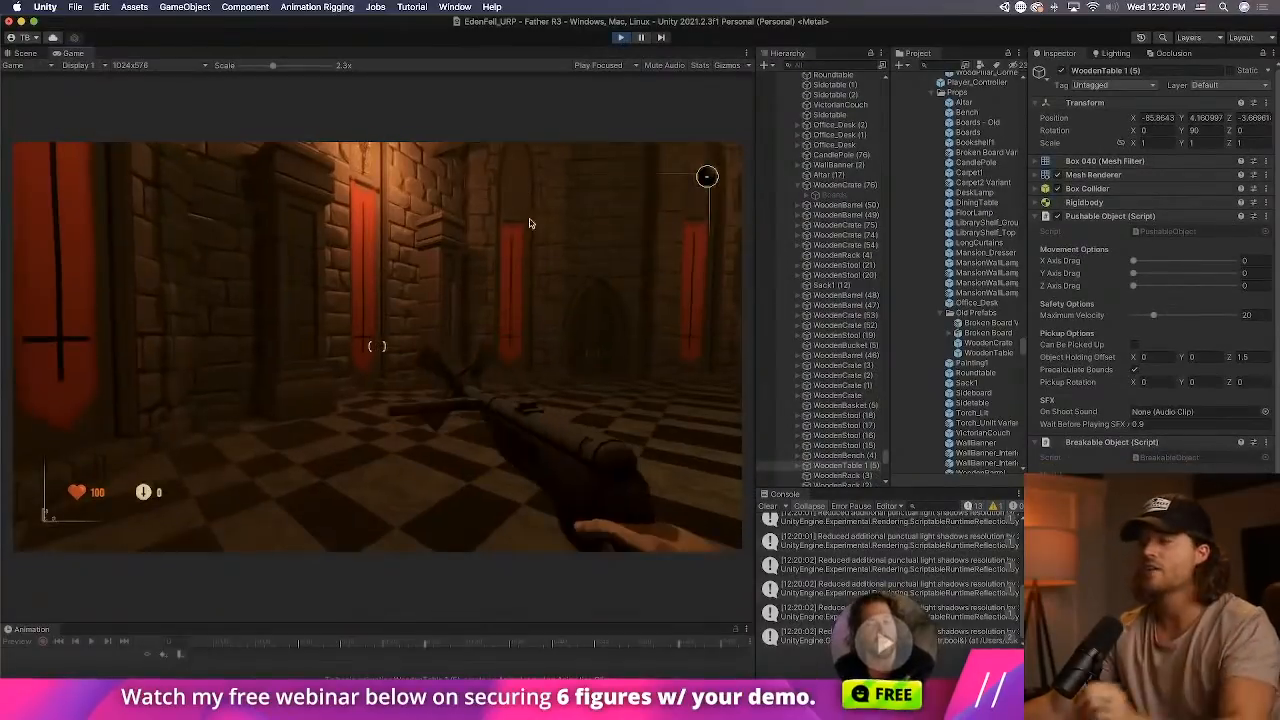
{"action": "key", "text": "w"}
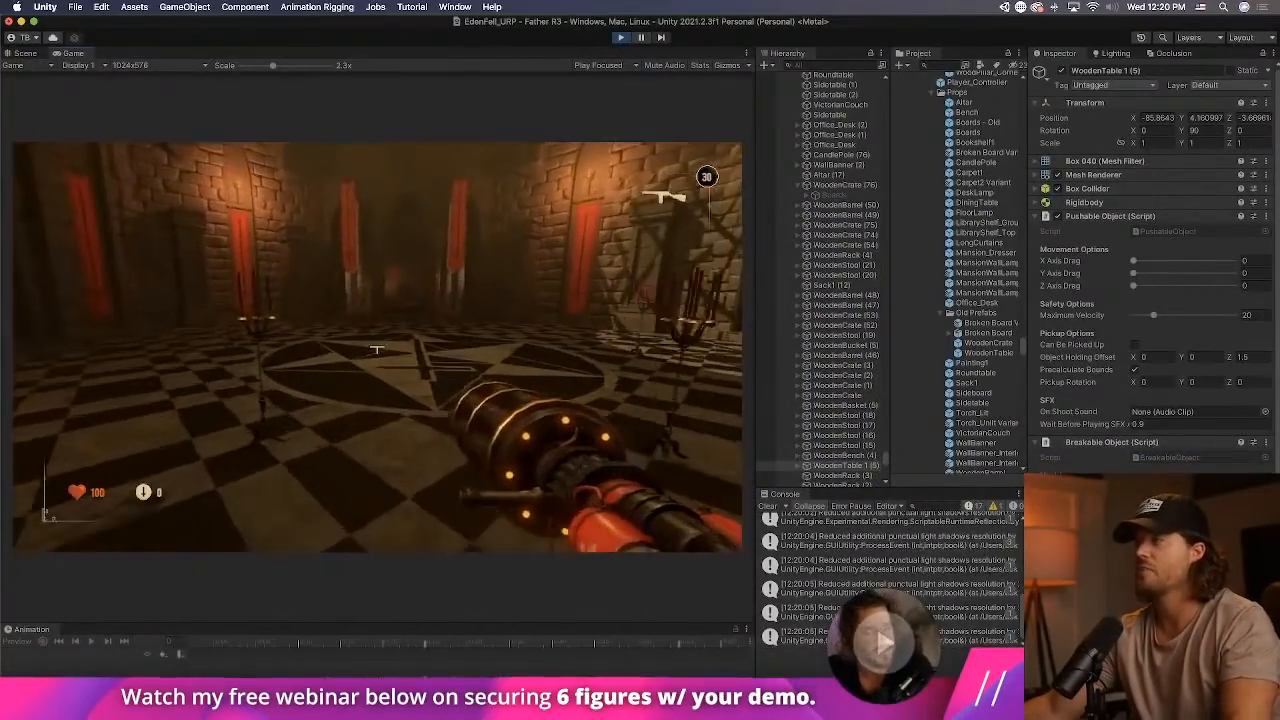
{"action": "key", "text": "w"}
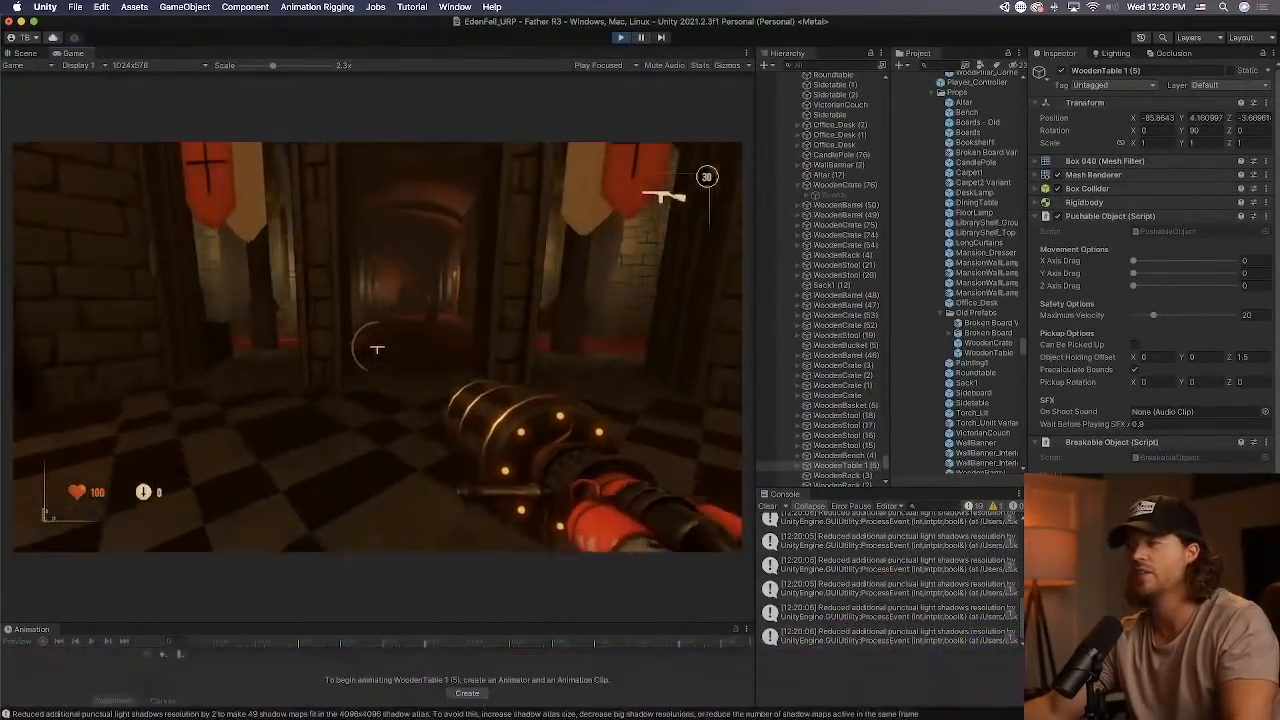
{"action": "key", "text": "w"}
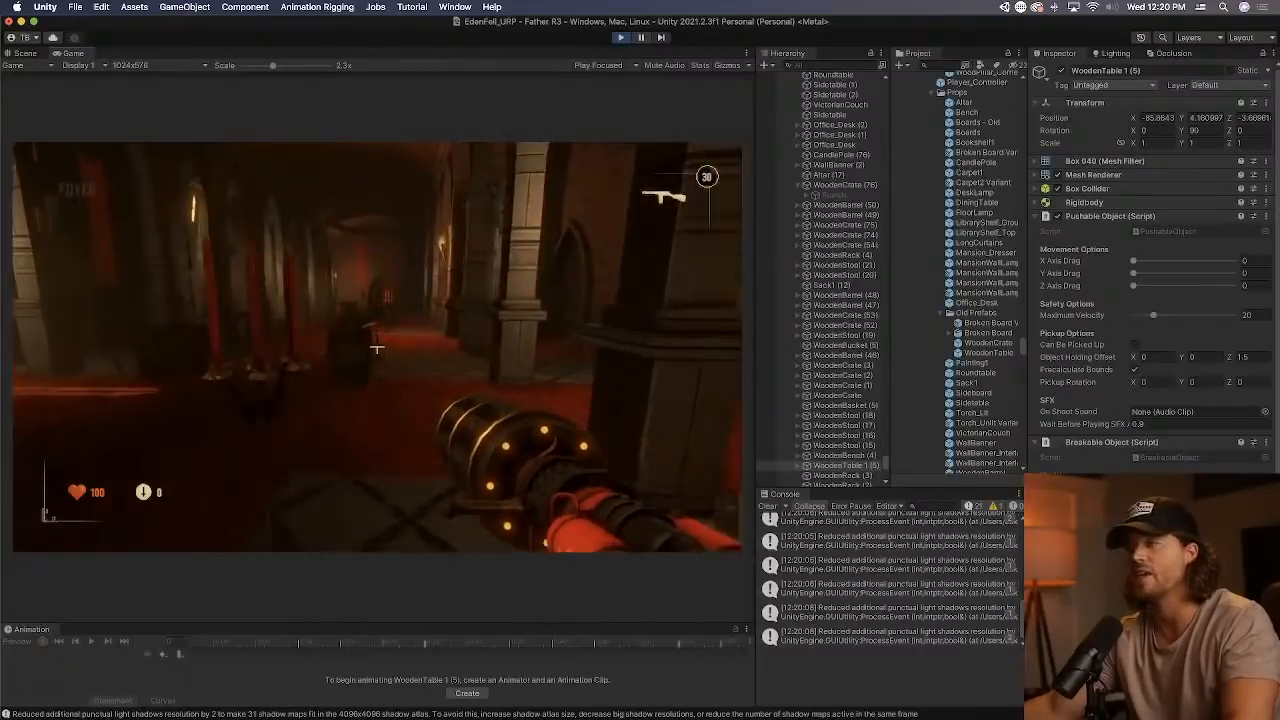
{"action": "key", "text": "w"}
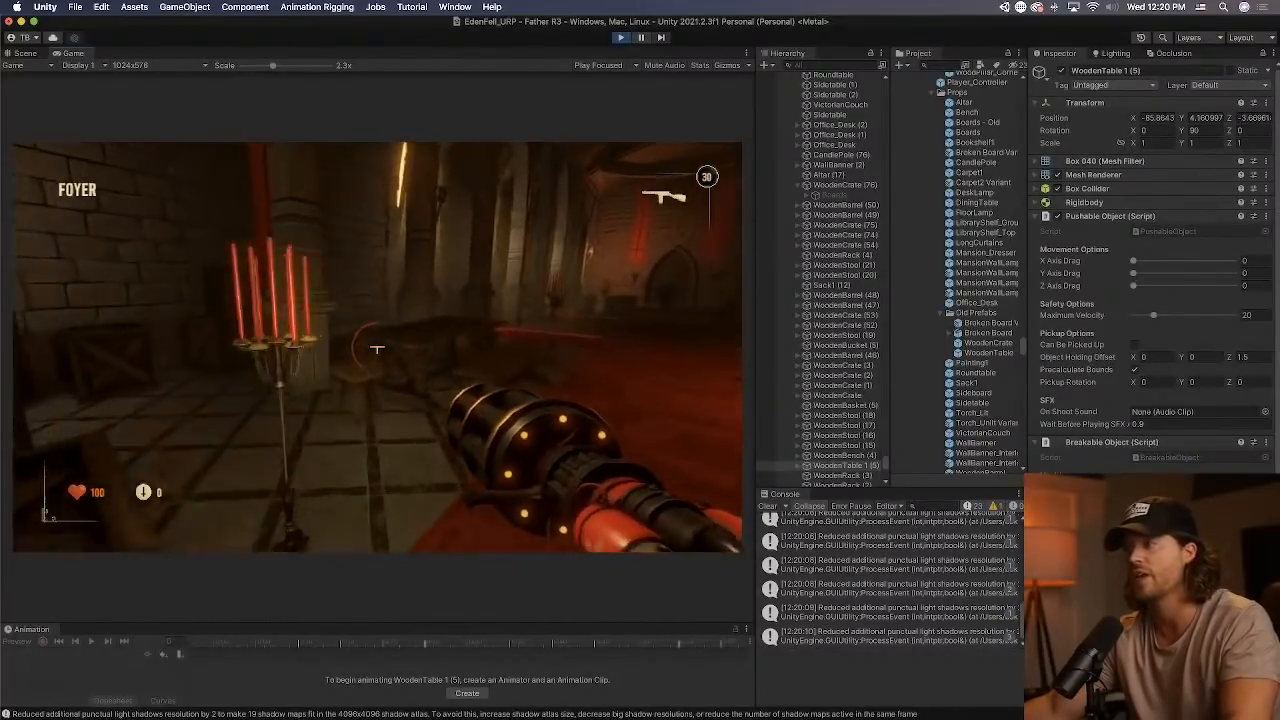
{"action": "left_click", "coordinate": [375, 349]}
{"action": "left_click", "coordinate": [375, 349]}
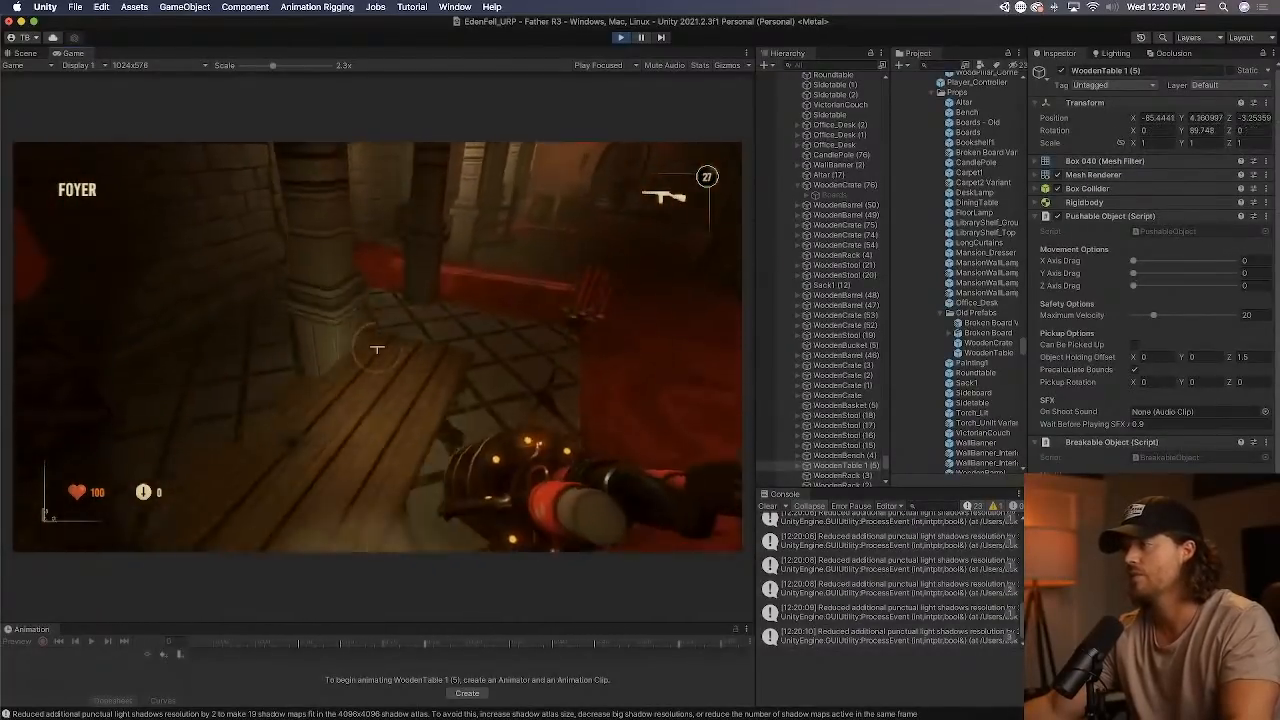
{"action": "left_click", "coordinate": [375, 349]}
{"action": "left_click", "coordinate": [375, 349]}
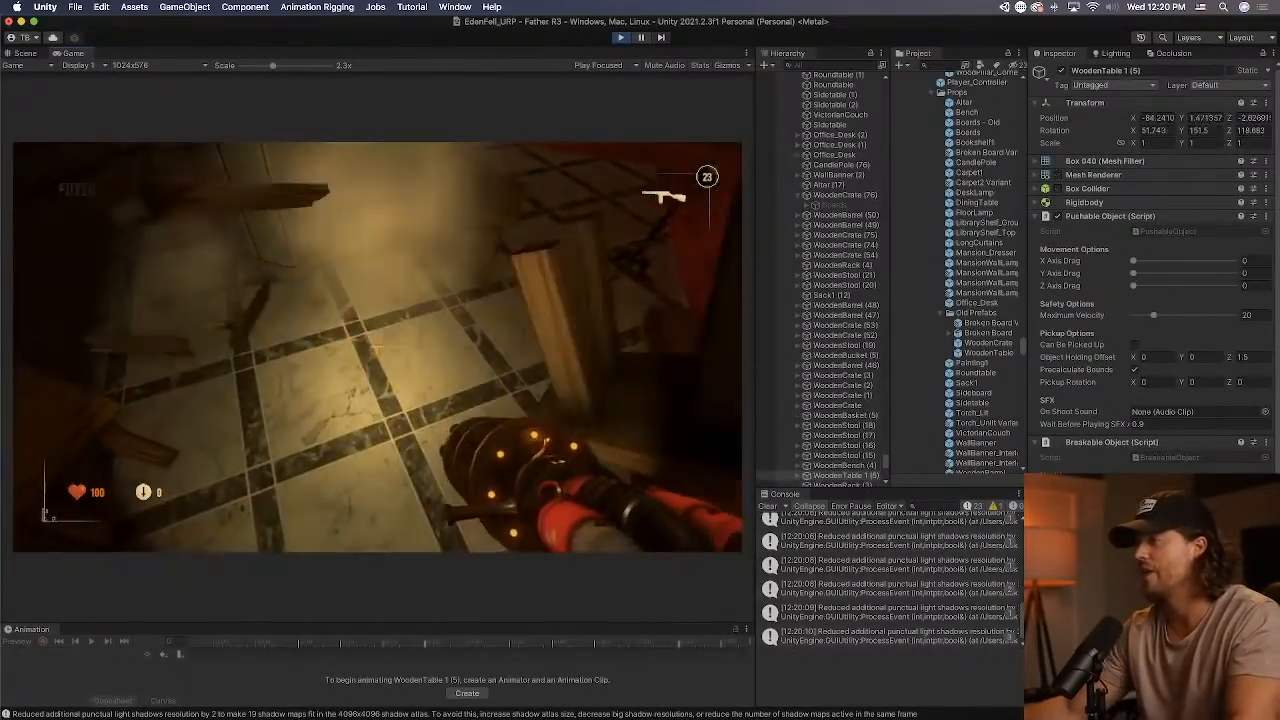
Move around the foyer, inspect the table's fragments, shoot the nearby wooden props to test their breaking, and end play mode.
{"action": "key", "text": "w"}
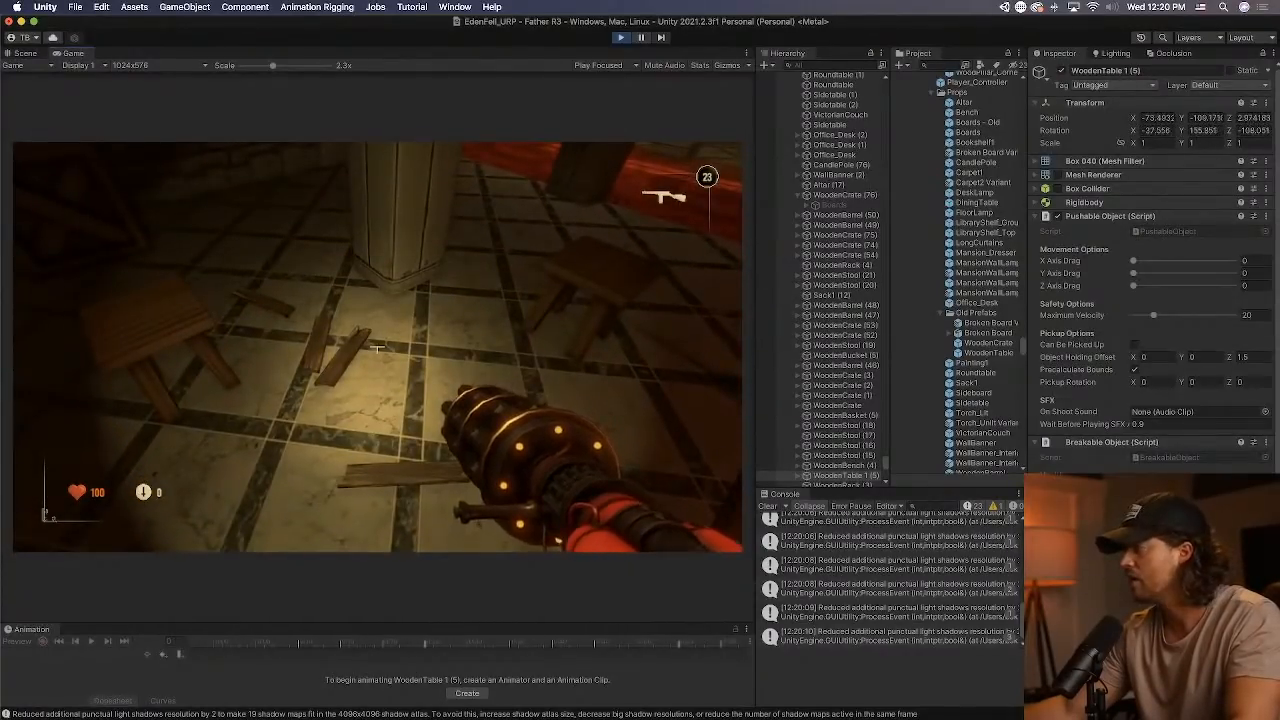
{"action": "key", "text": "s"}
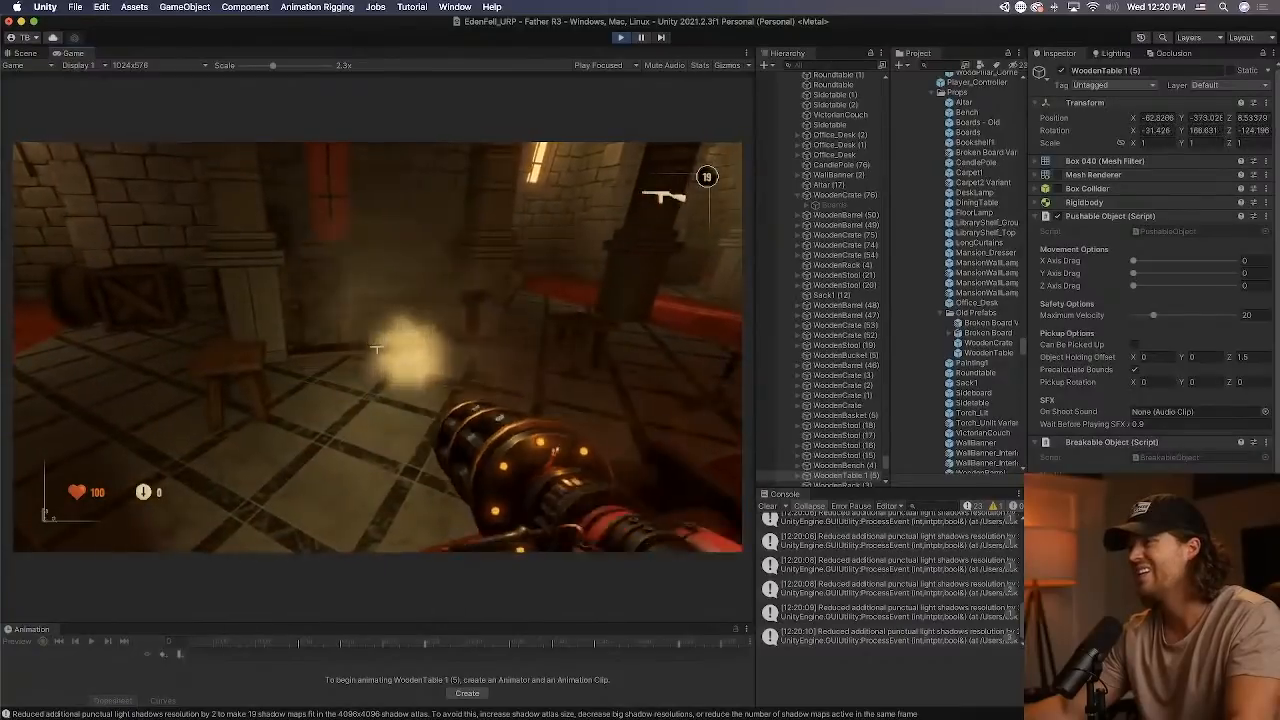
{"action": "left_click", "coordinate": [375, 349]}
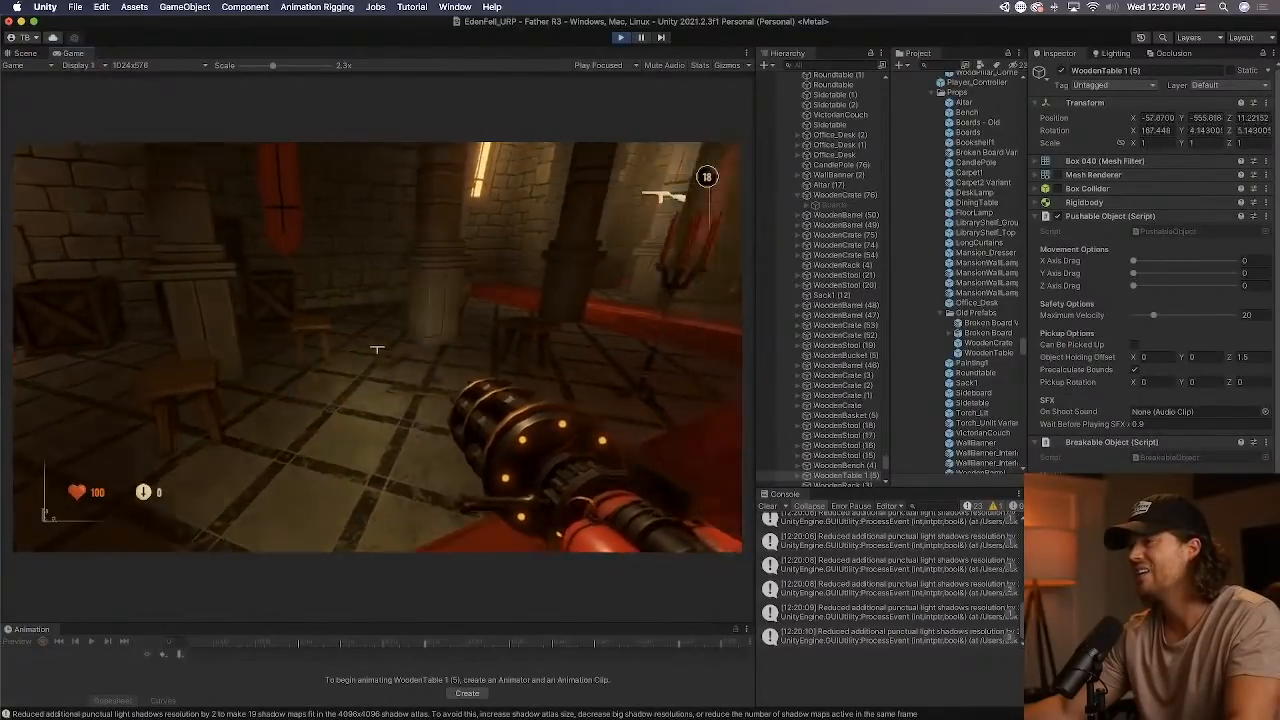
{"action": "left_click", "coordinate": [377, 349]}
{"action": "left_click", "coordinate": [377, 349]}
{"action": "left_click", "coordinate": [377, 349]}
{"action": "left_click", "coordinate": [377, 349]}
{"action": "left_click", "coordinate": [377, 349]}
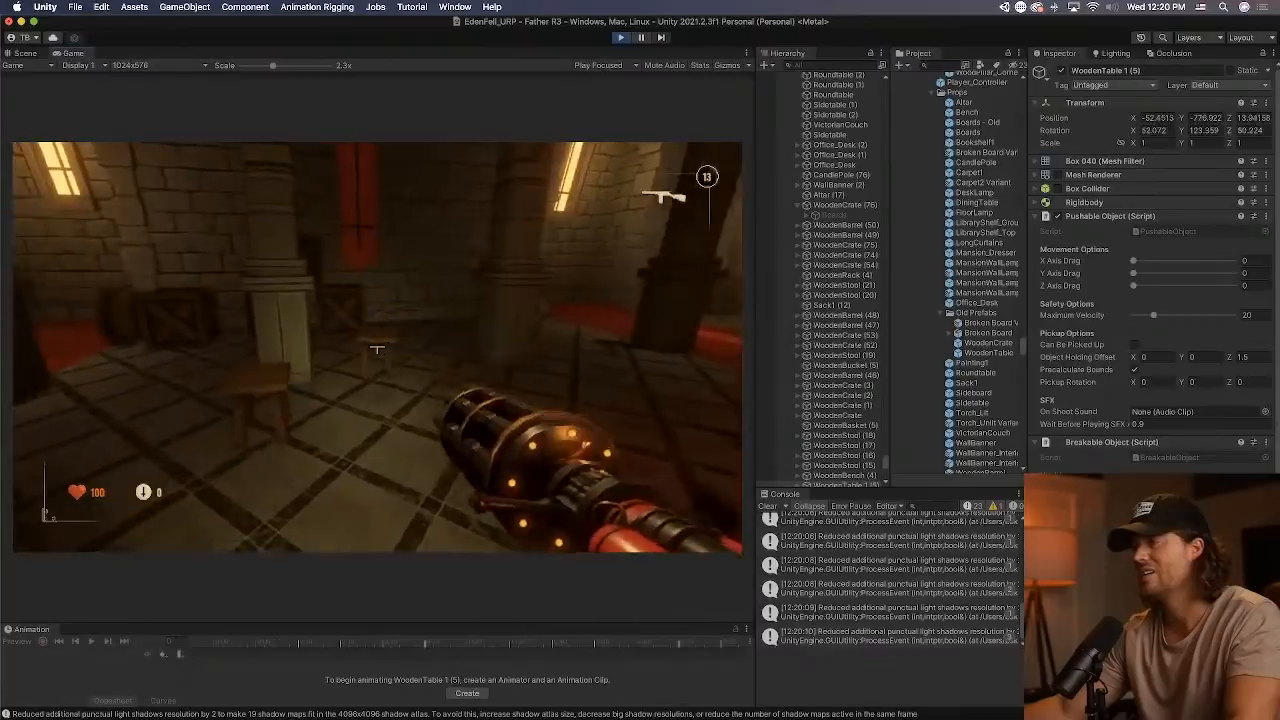
{"action": "left_click", "coordinate": [377, 349]}
{"action": "left_click", "coordinate": [377, 349]}
{"action": "left_click", "coordinate": [377, 349]}
{"action": "left_click", "coordinate": [377, 349]}
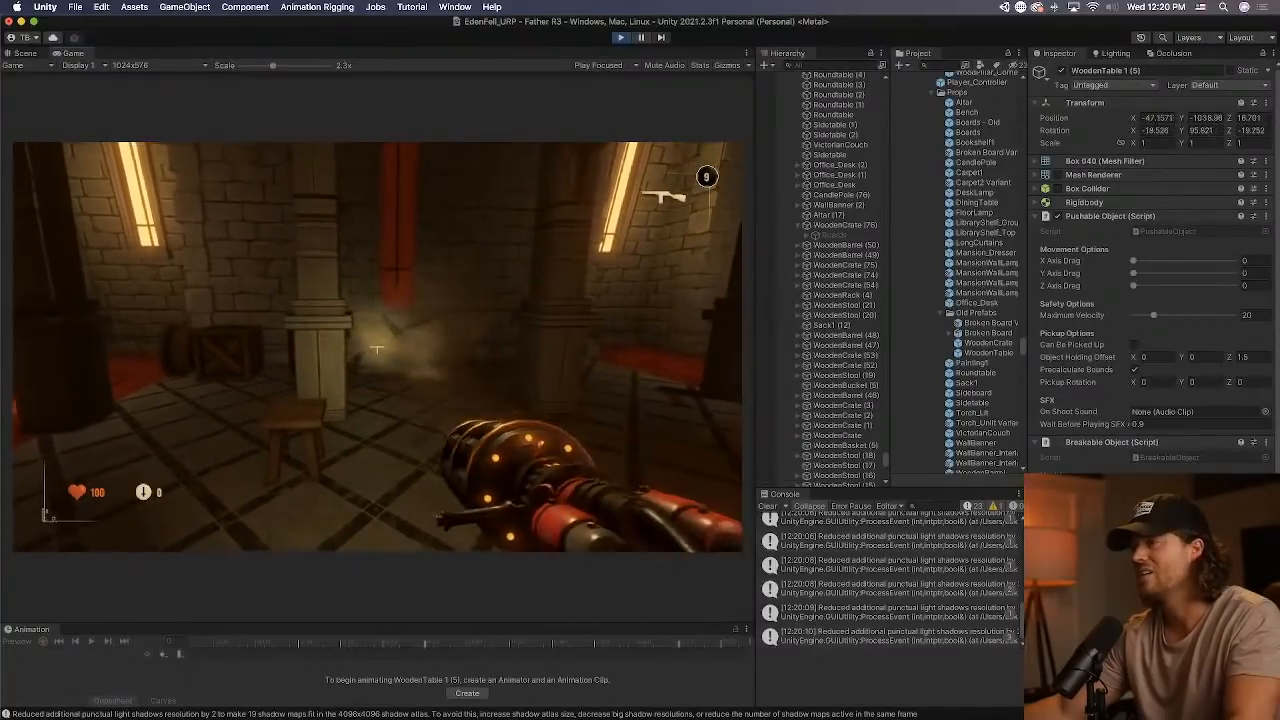
{"action": "left_click", "coordinate": [377, 349]}
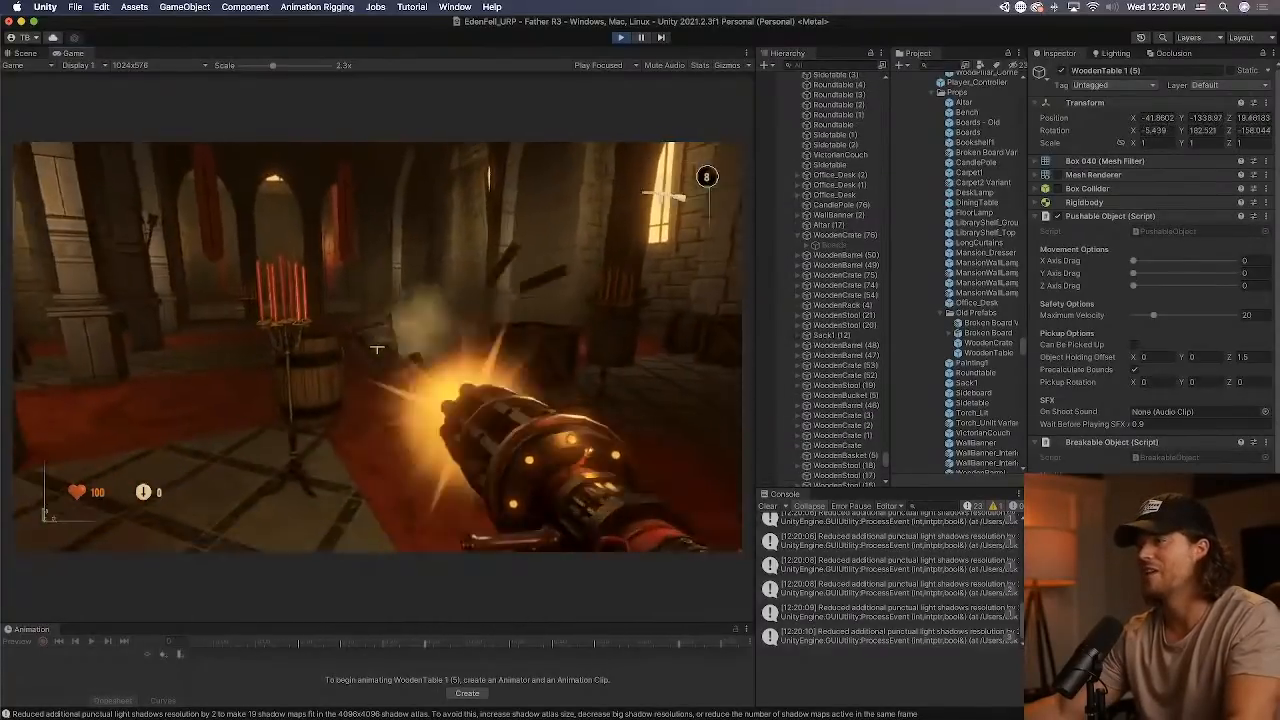
{"action": "left_click", "coordinate": [377, 349]}
{"action": "left_click", "coordinate": [377, 349]}
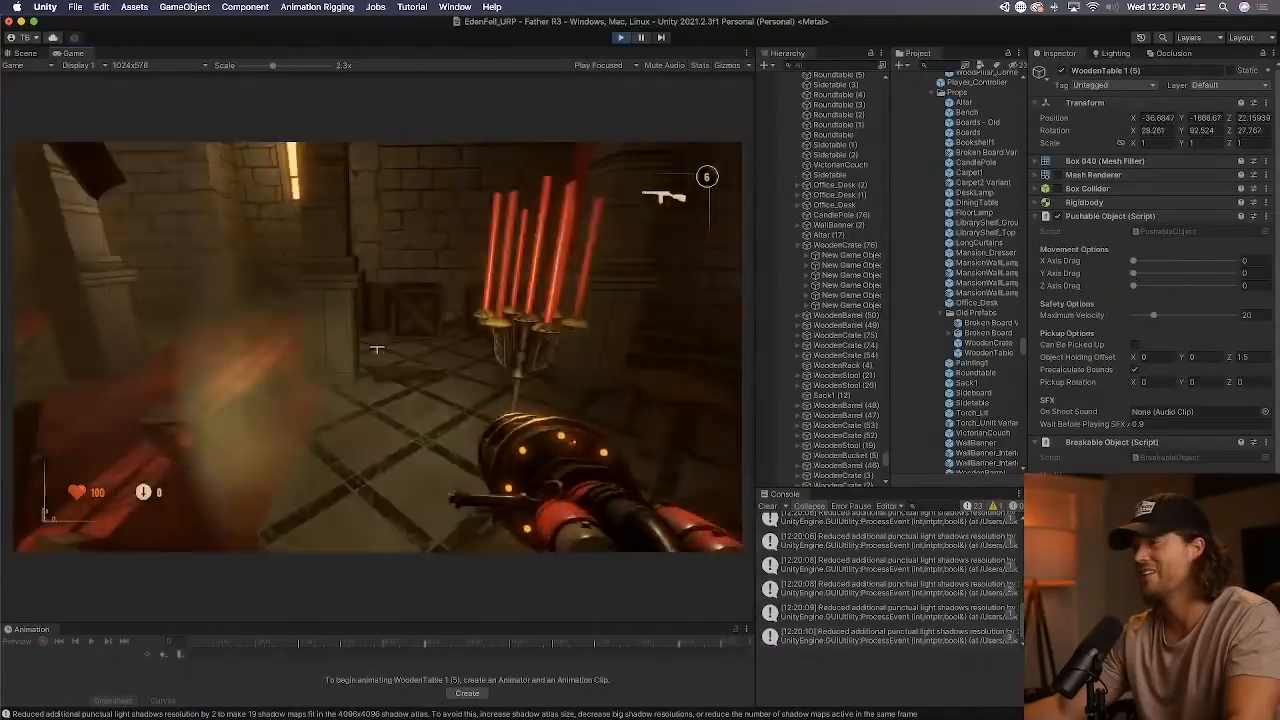
{"action": "left_click", "coordinate": [377, 349]}
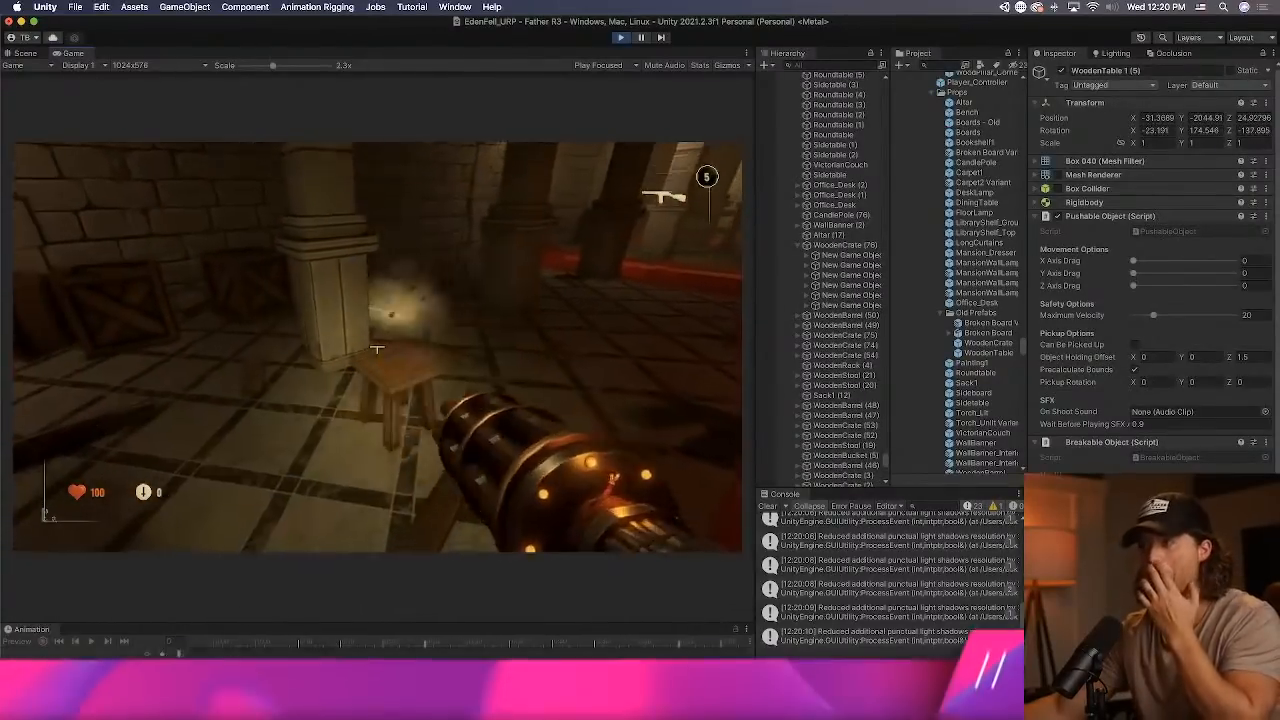
{"action": "left_click", "coordinate": [377, 349]}
{"action": "left_click", "coordinate": [377, 349]}
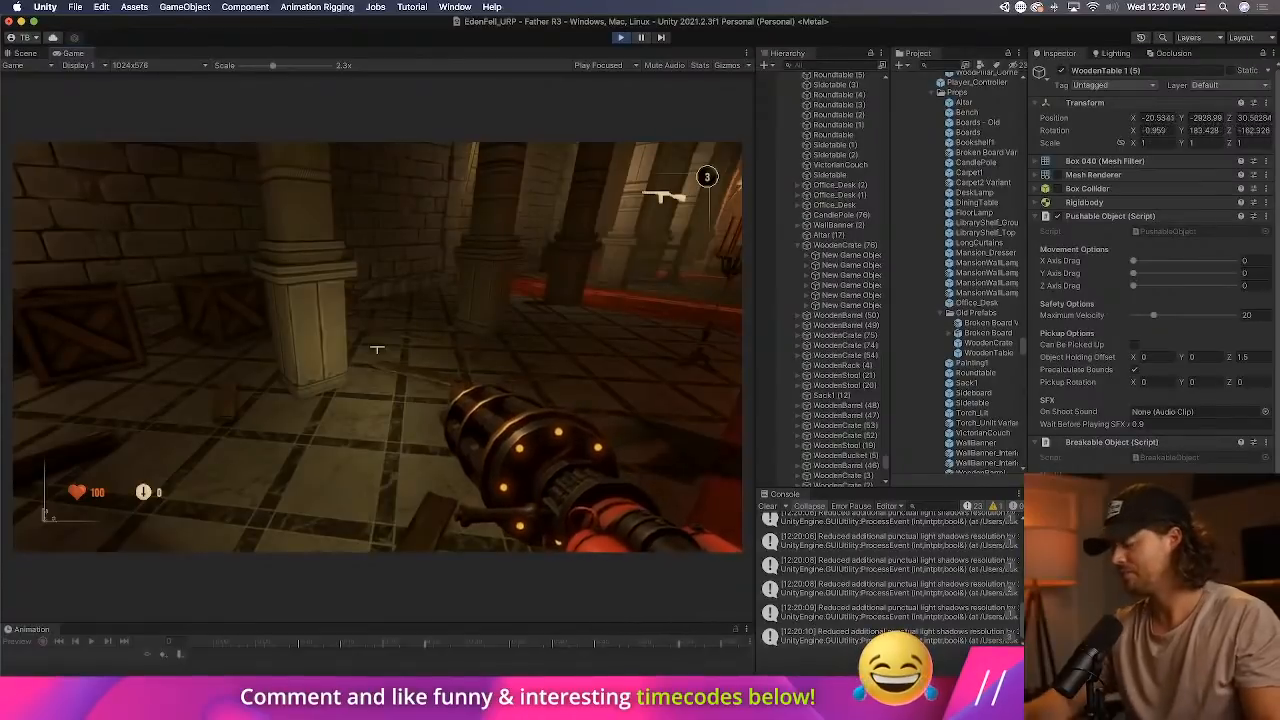
{"action": "key", "text": "super+p"}
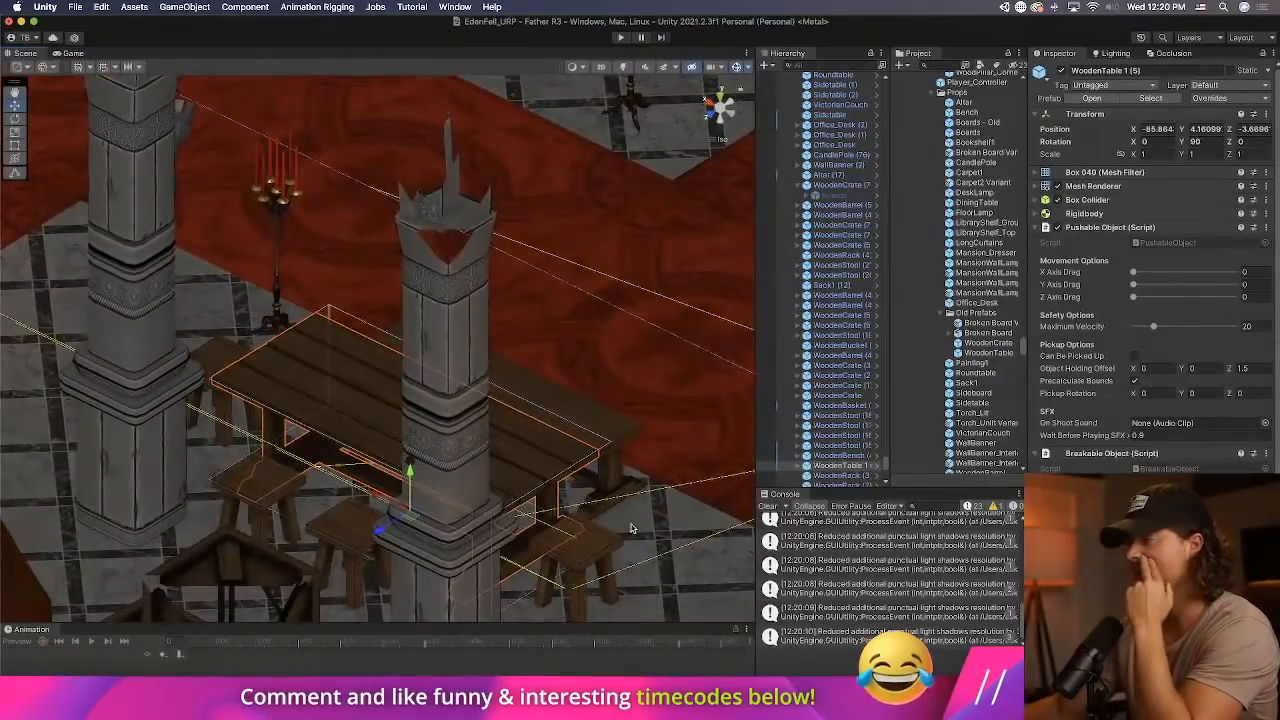
Revert all prefab overrides on the WoodenStool (15) and WoodenTable 1 (5) instances.
{"action": "left_click", "coordinate": [620, 540]}
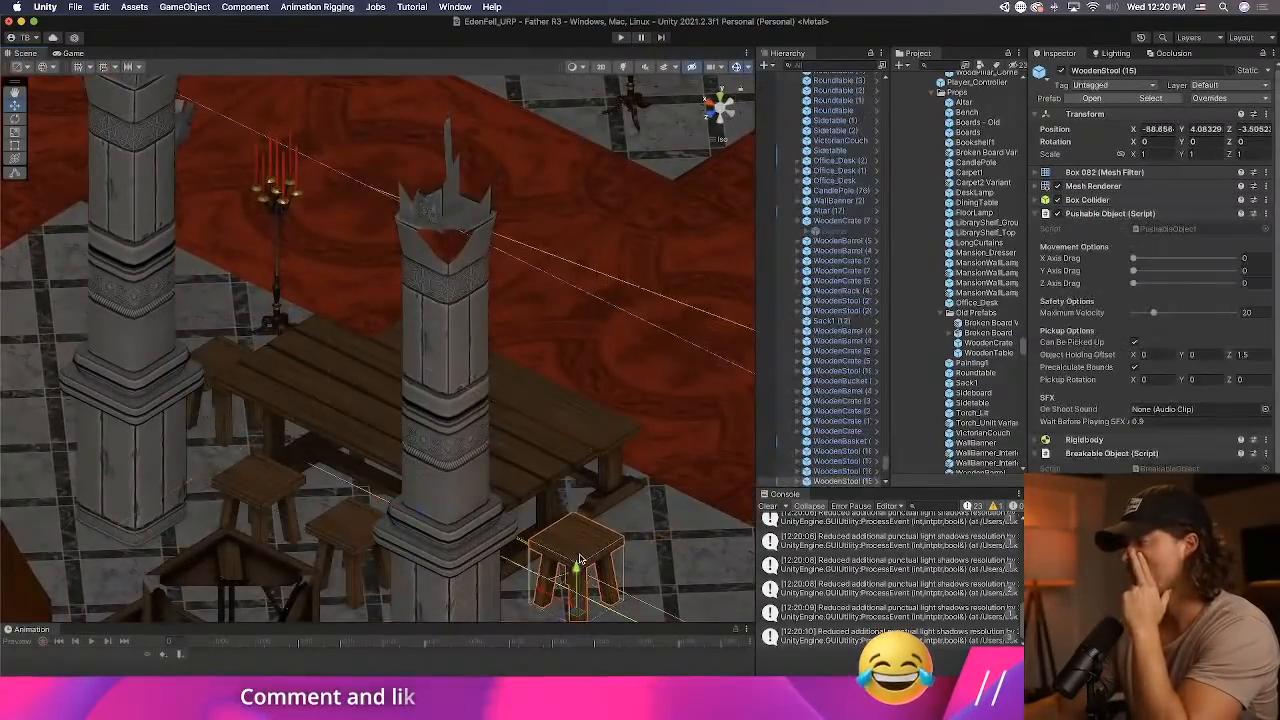
{"action": "left_click", "coordinate": [1207, 98]}
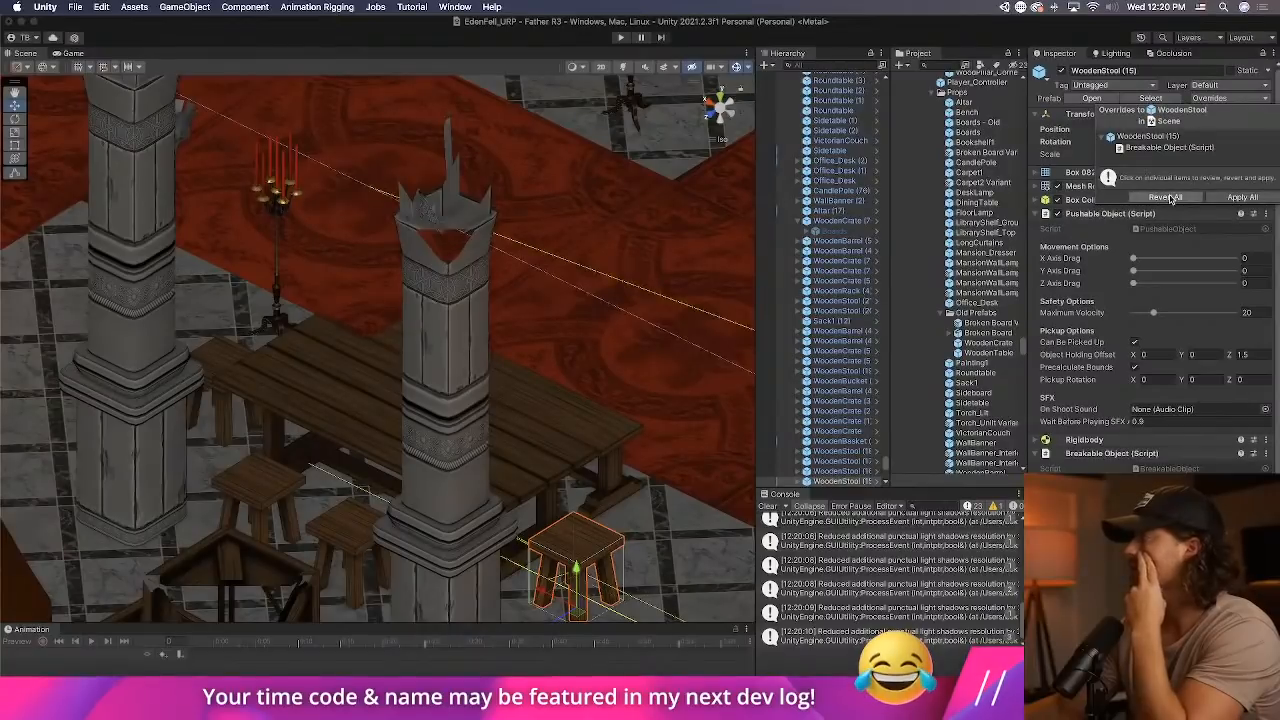
{"action": "left_click", "coordinate": [1170, 197]}
{"action": "left_click", "coordinate": [616, 474]}
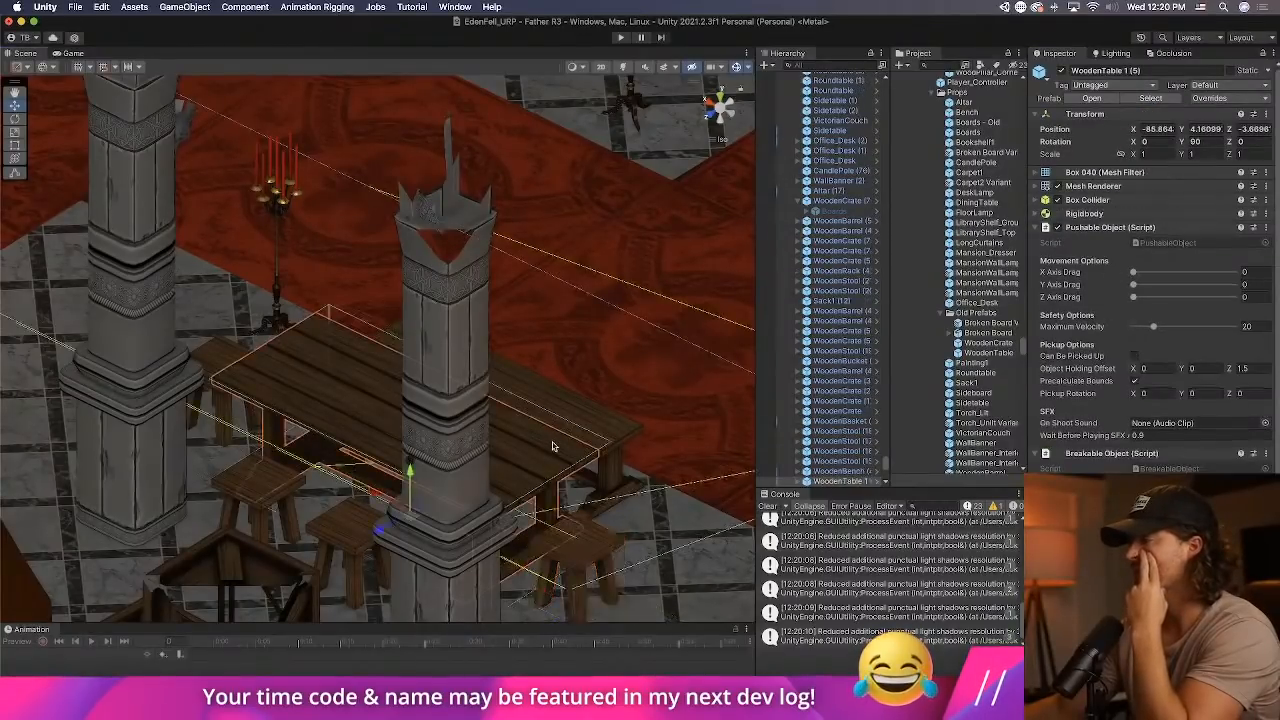
{"action": "left_click", "coordinate": [1209, 98]}
{"action": "left_click", "coordinate": [1165, 197]}
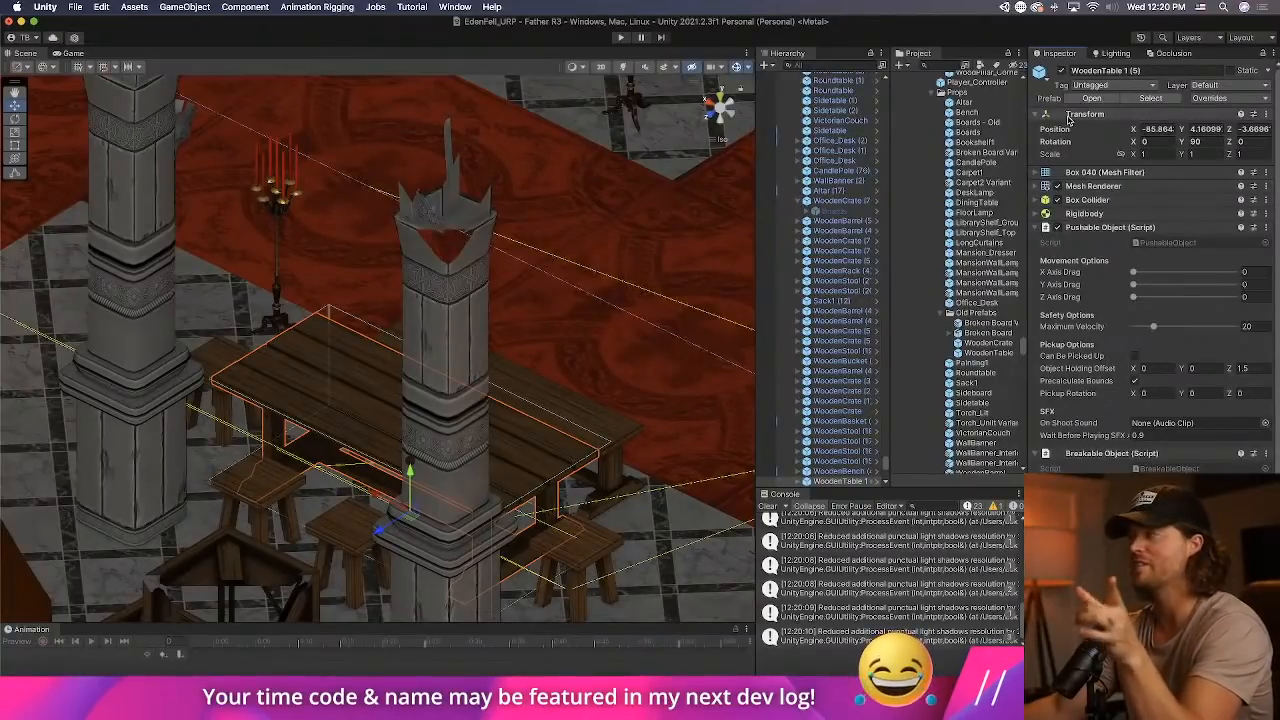
Play the scene, walk through the entrance hall towards the foyer and equip the second weapon.
{"action": "left_click", "coordinate": [629, 40]}
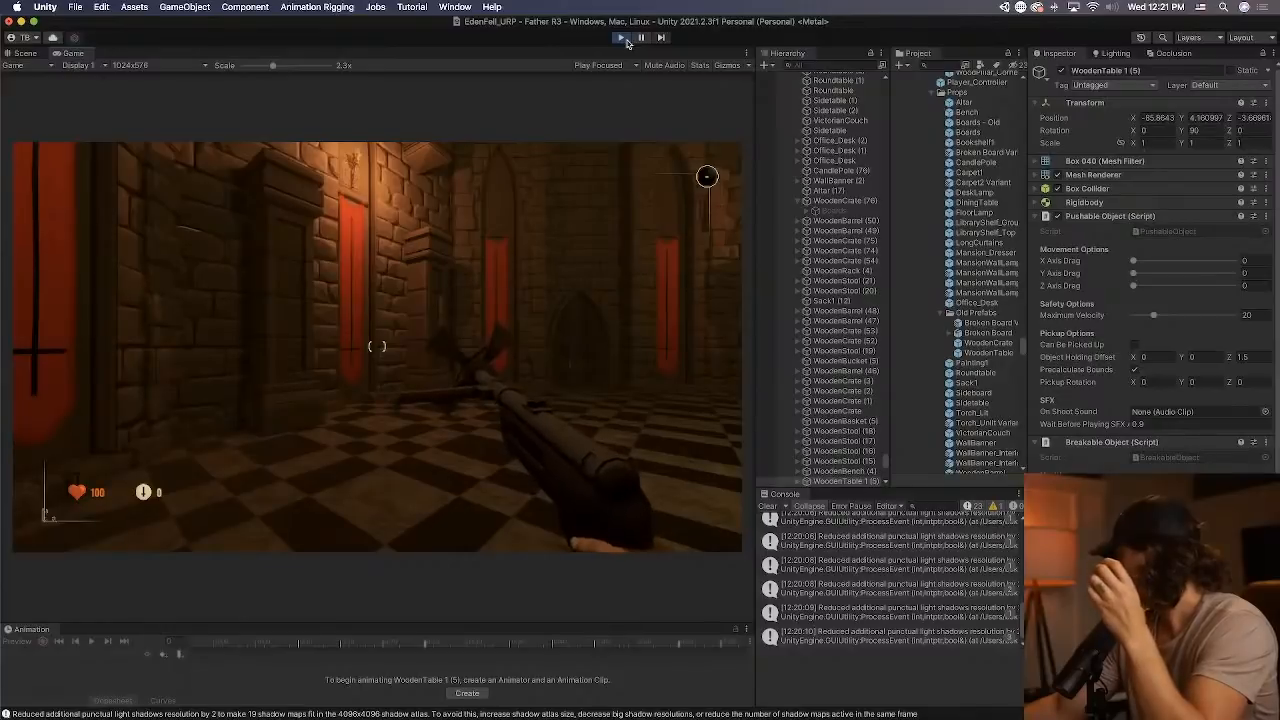
{"action": "left_click", "coordinate": [540, 160]}
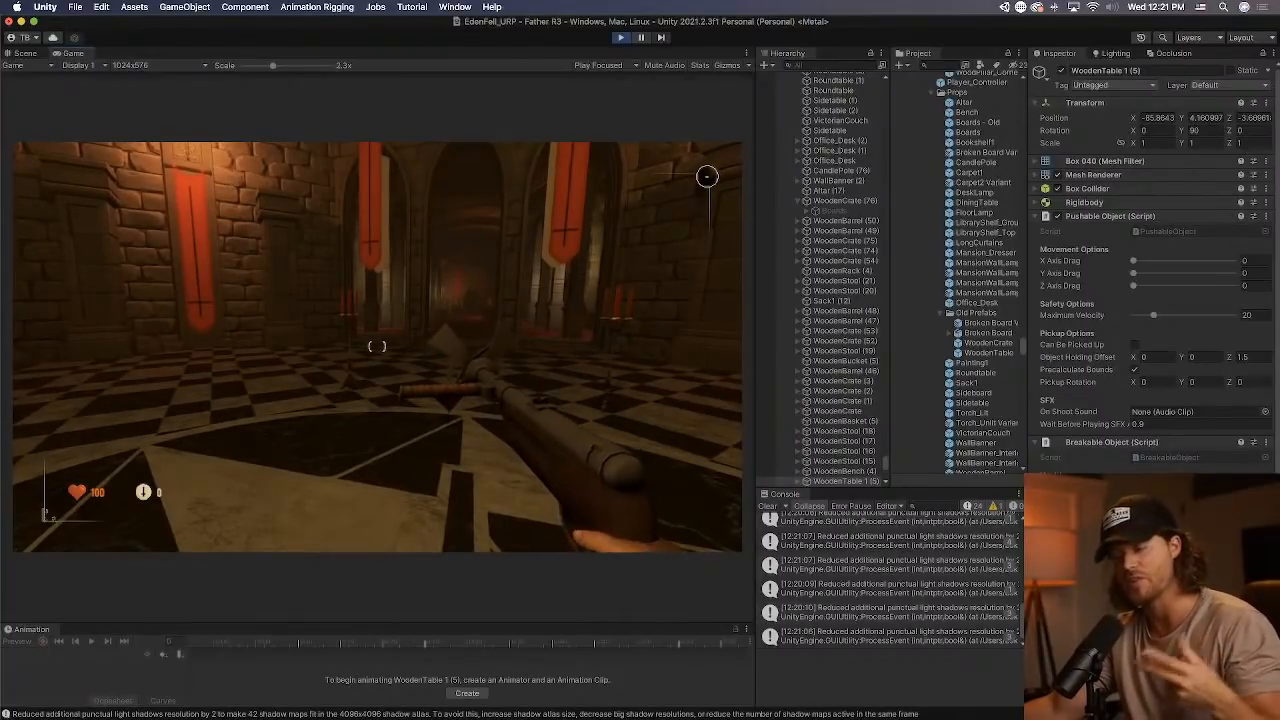
{"action": "key", "text": "w"}
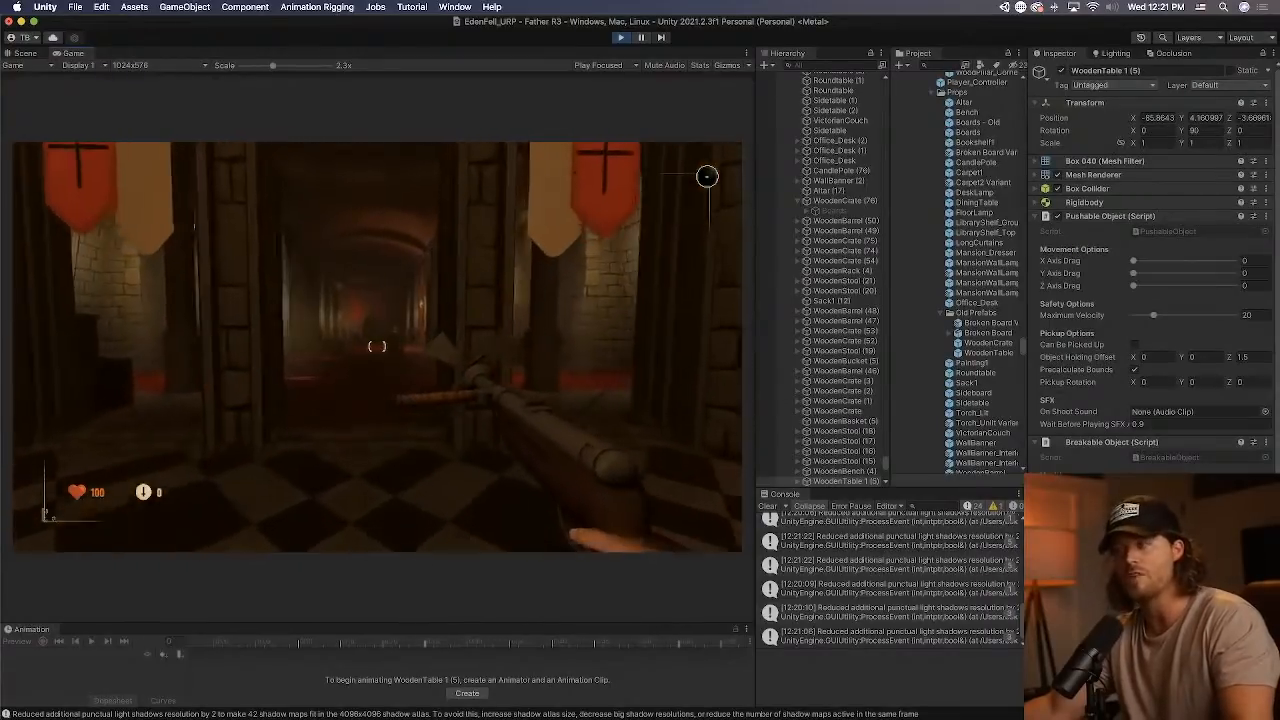
{"action": "key", "text": "w"}
{"action": "key", "text": "2"}
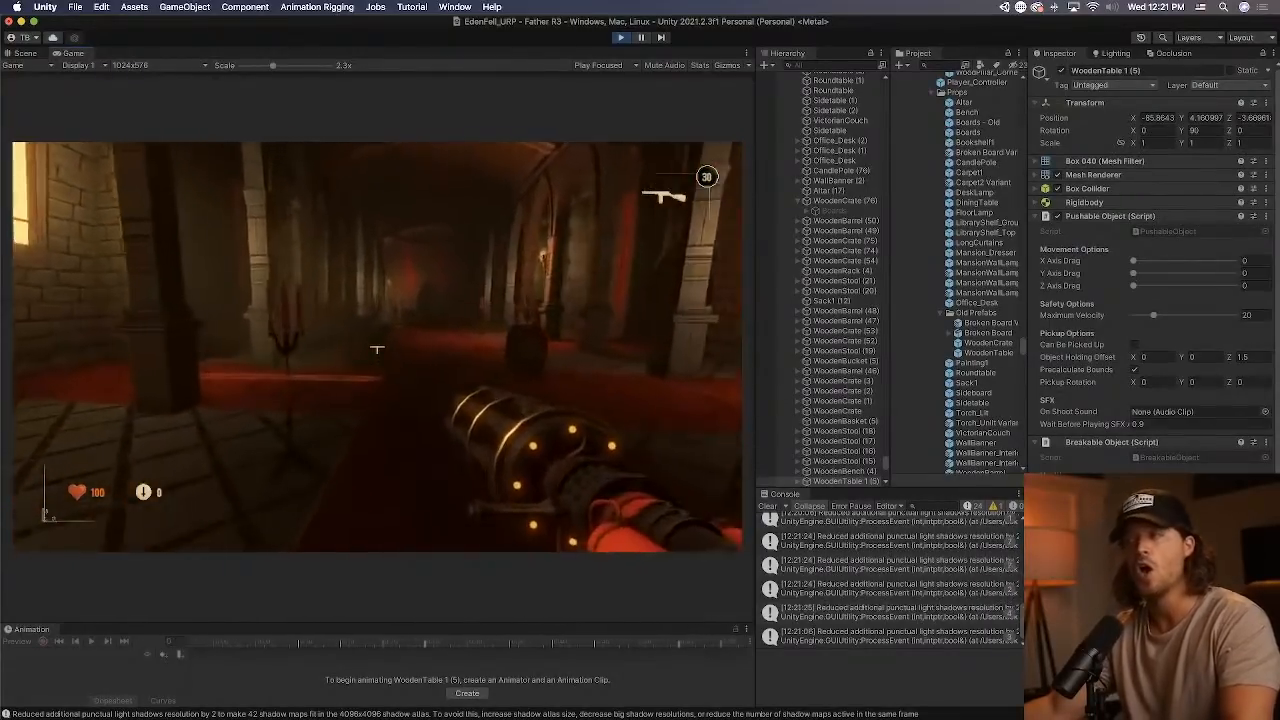
{"action": "key", "text": "w"}
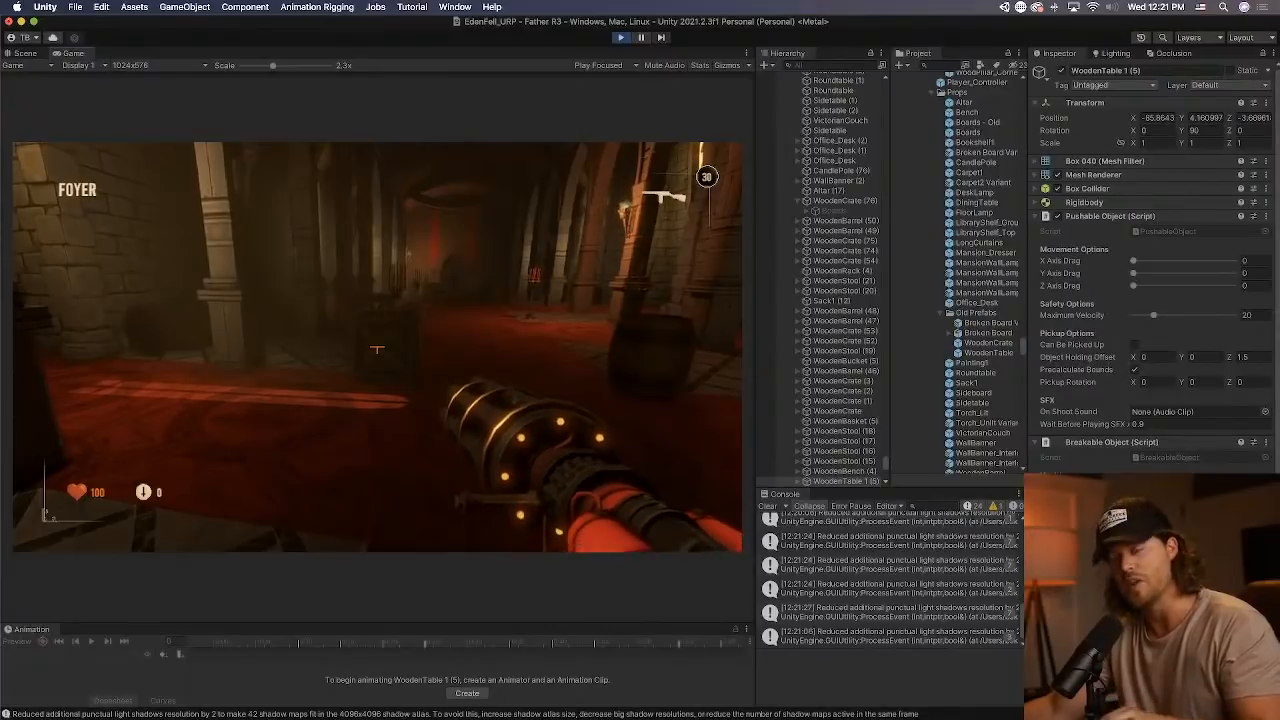
Shoot the wooden crate, table and nearby props in the foyer to test their breaking, and end play mode.
{"action": "left_click", "coordinate": [376, 349]}
{"action": "left_click", "coordinate": [376, 349]}
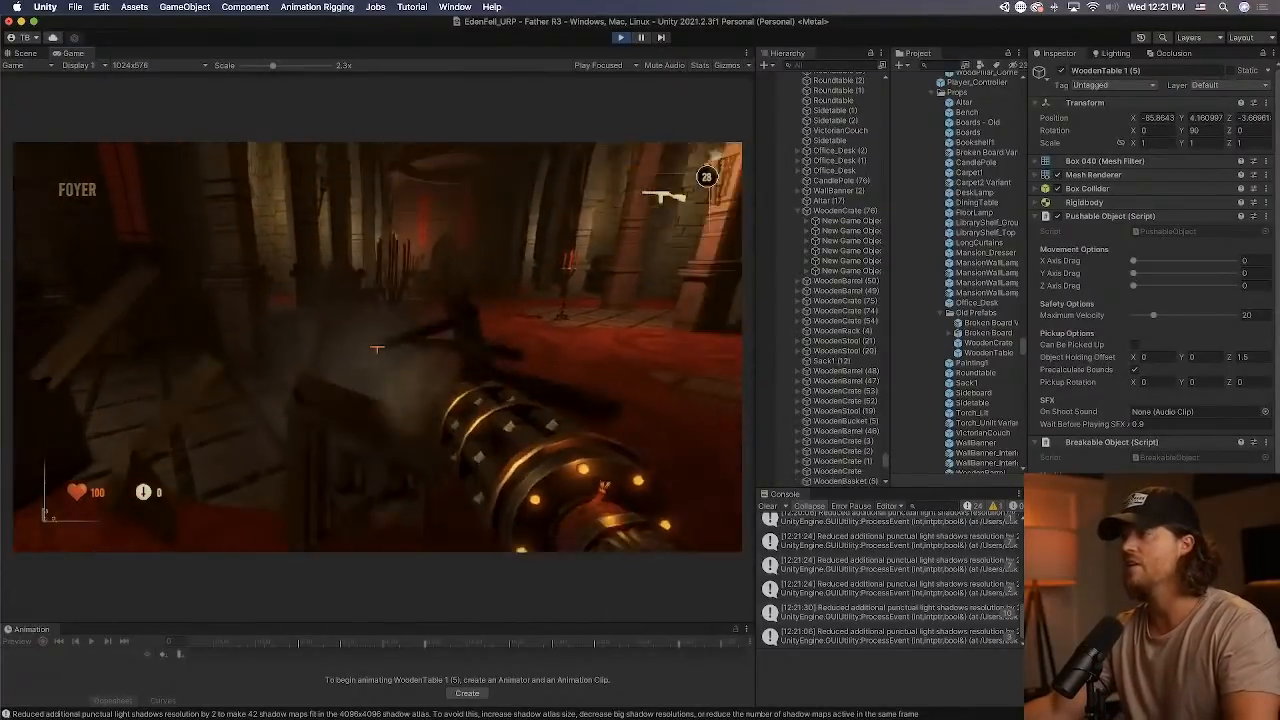
{"action": "left_click_drag", "start_coordinate": [376, 349], "coordinate": [376, 349]}
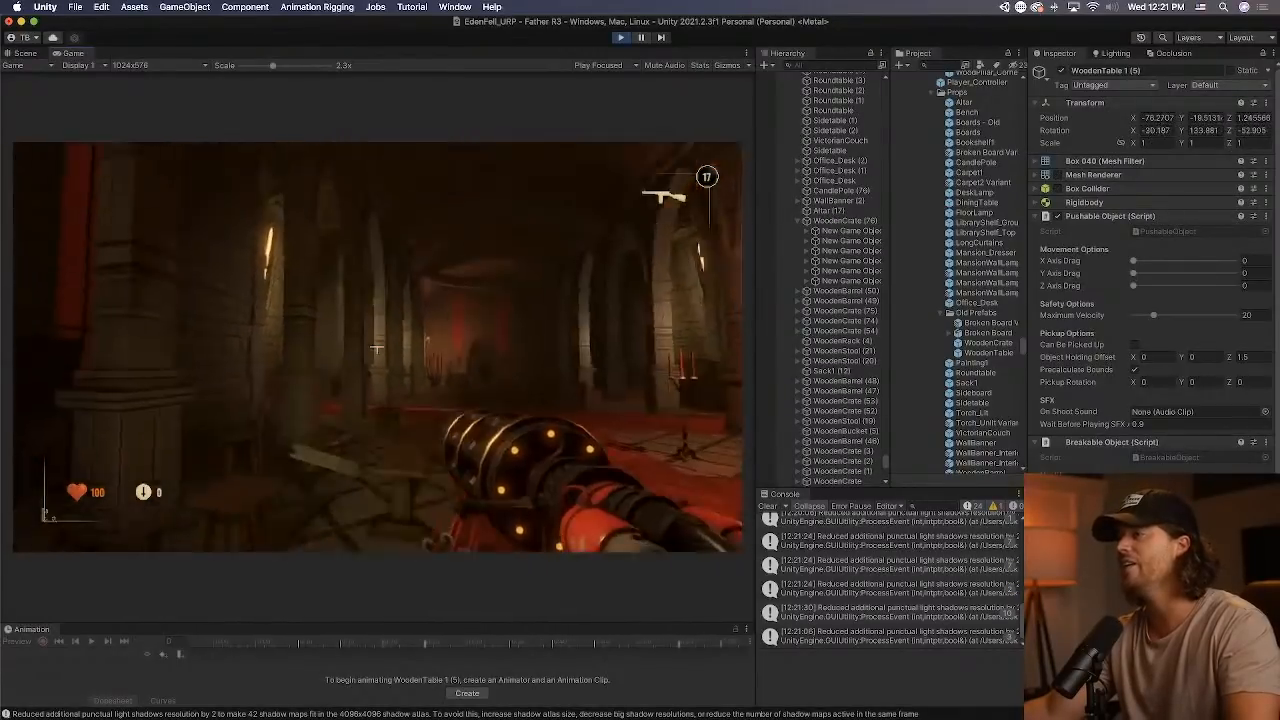
{"action": "left_click_drag", "start_coordinate": [376, 349], "coordinate": [376, 349]}
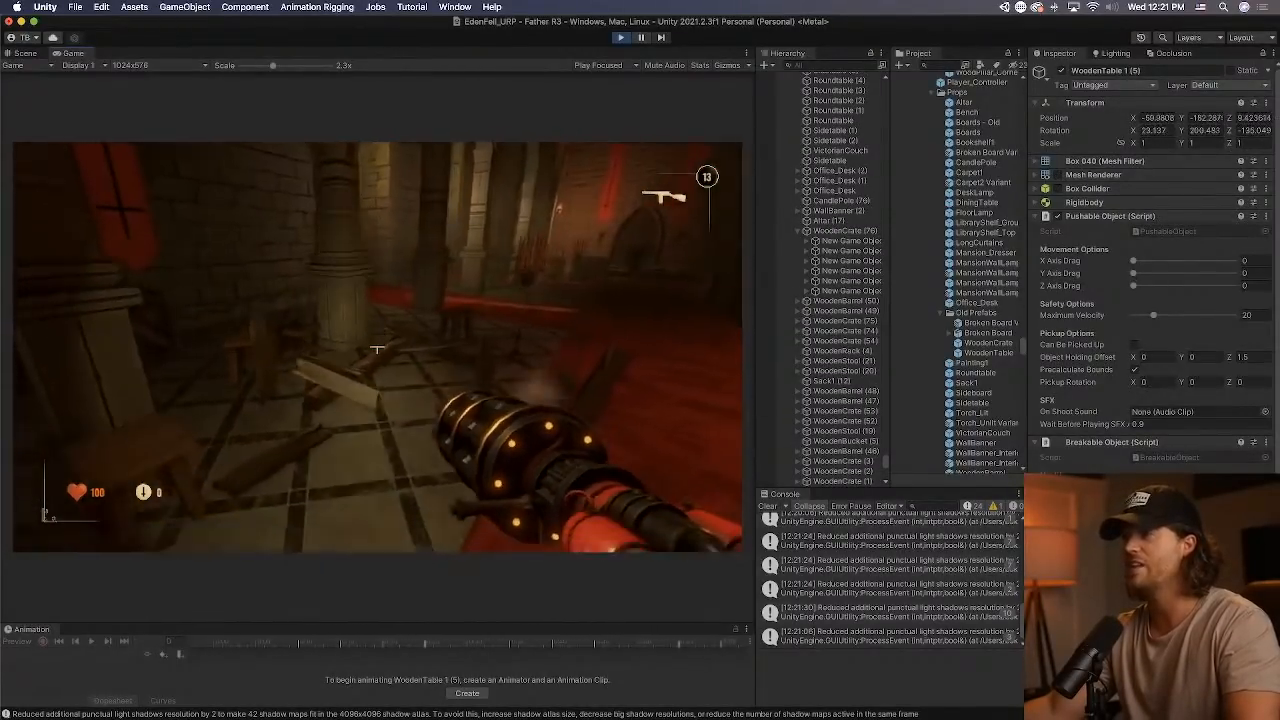
{"action": "left_click_drag", "start_coordinate": [376, 349], "coordinate": [376, 349]}
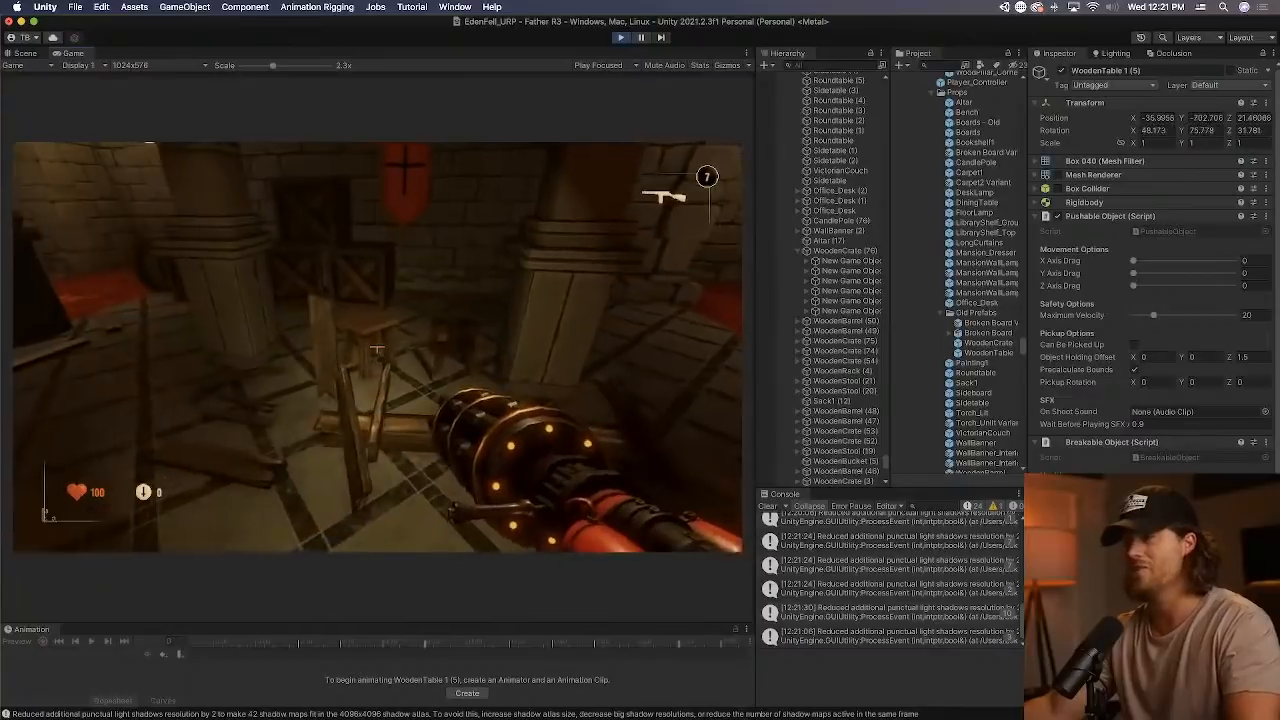
{"action": "key", "text": "super+p"}
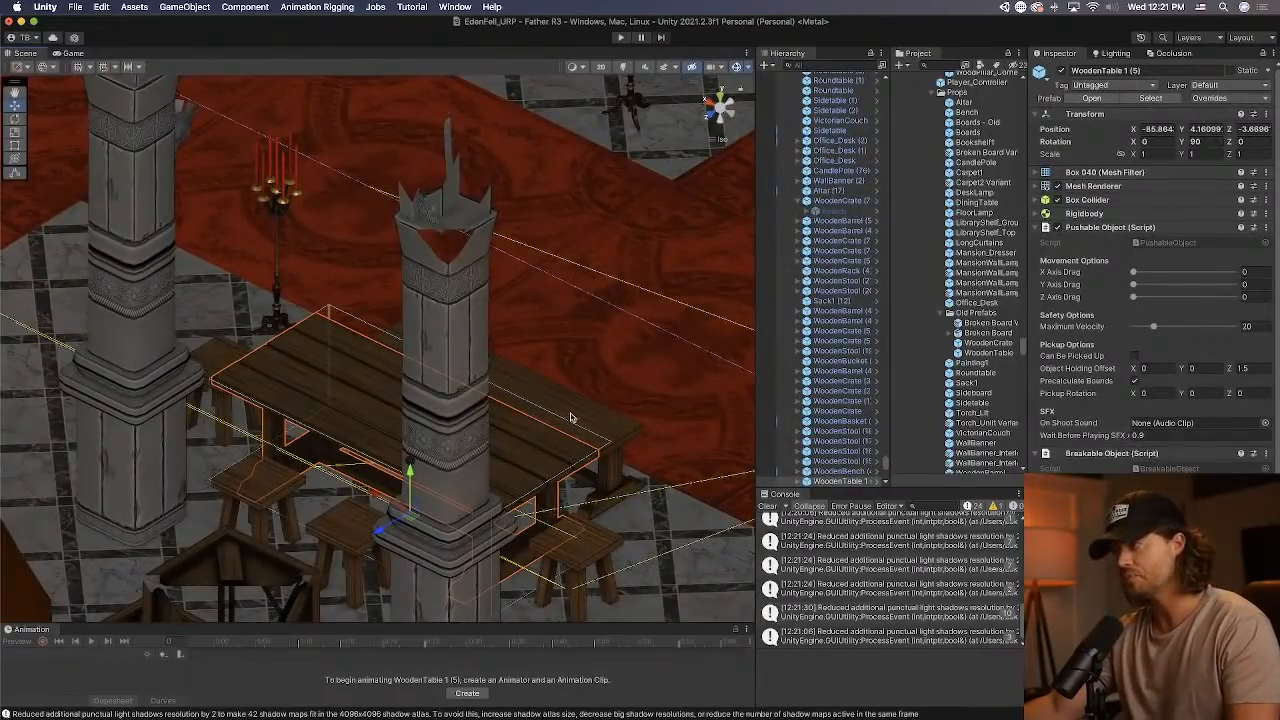
Revert all prefab overrides on the WoodenBench (4) instance beside the table.
{"action": "middle_click_drag", "start_coordinate": [571, 417], "coordinate": [240, 457]}
{"action": "right_click_drag", "start_coordinate": [523, 360], "coordinate": [383, 399]}
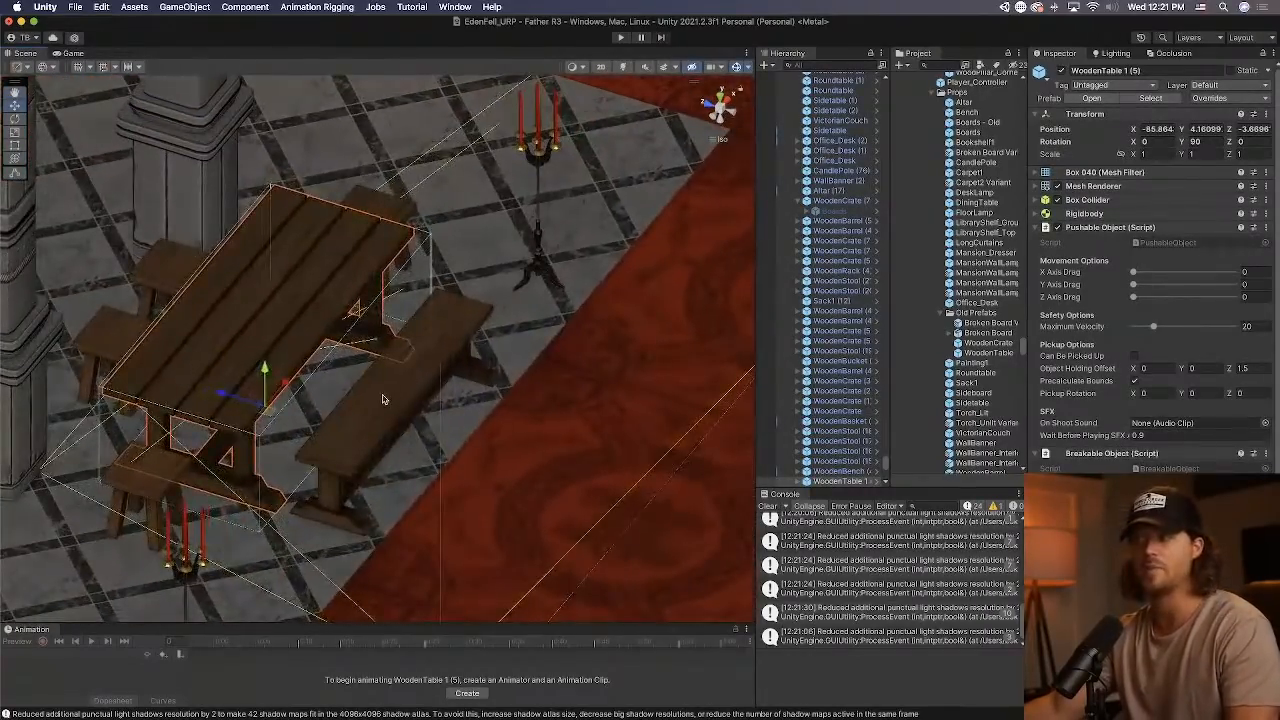
{"action": "left_click", "coordinate": [393, 406]}
{"action": "left_click", "coordinate": [1222, 98]}
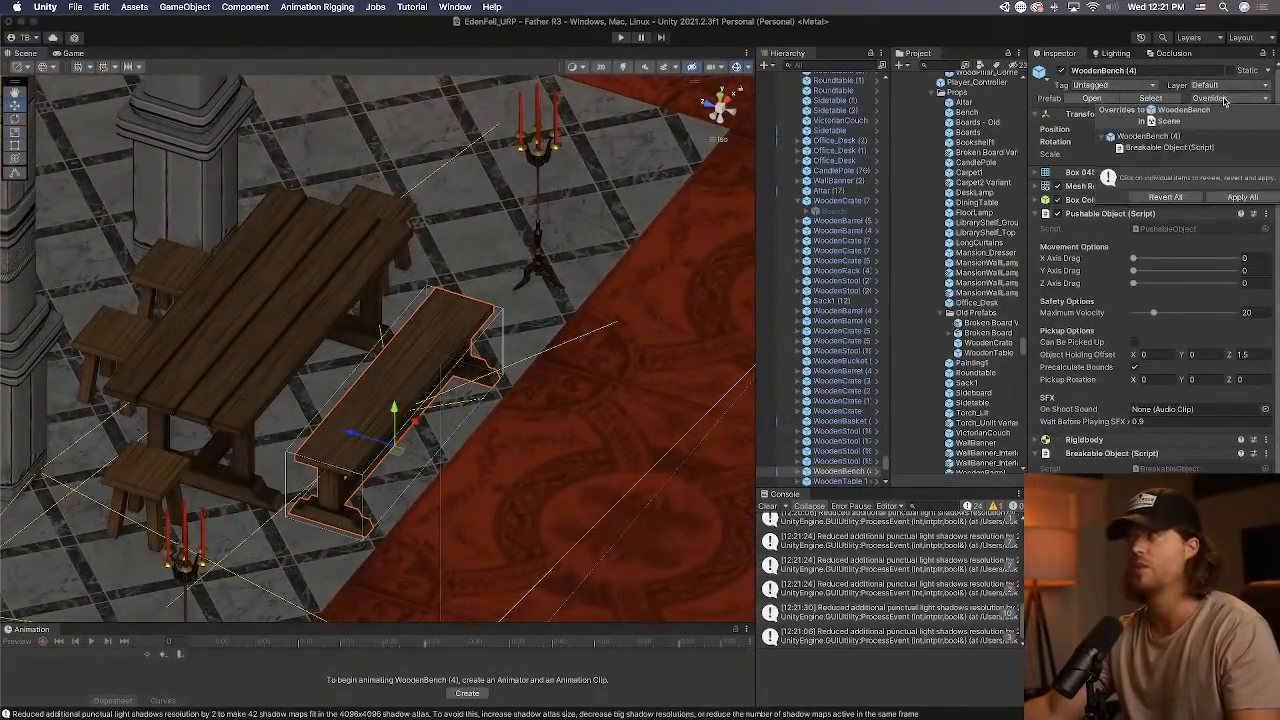
{"action": "left_click", "coordinate": [1165, 199]}
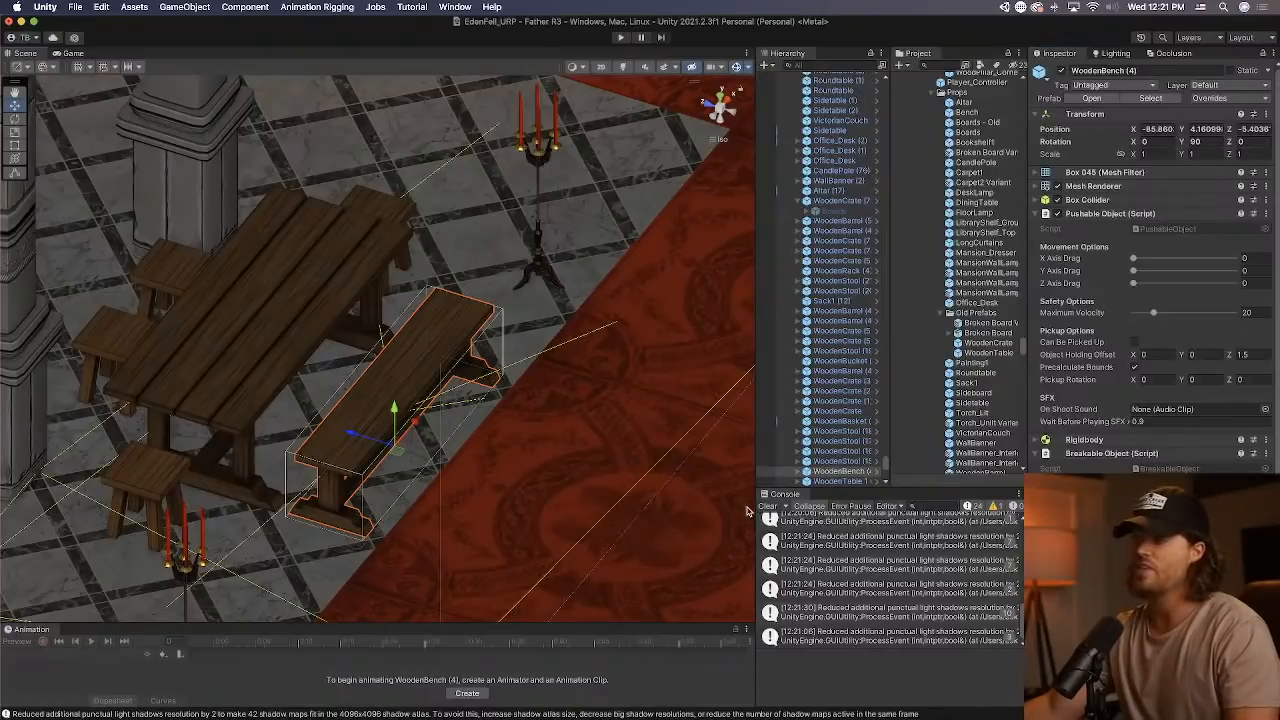
{"action": "left_click", "coordinate": [749, 511]}
Clear the console, play the scene again, and test carrying and throwing candle poles in the entrance hall.
{"action": "left_click", "coordinate": [770, 507]}
{"action": "left_click", "coordinate": [621, 40]}
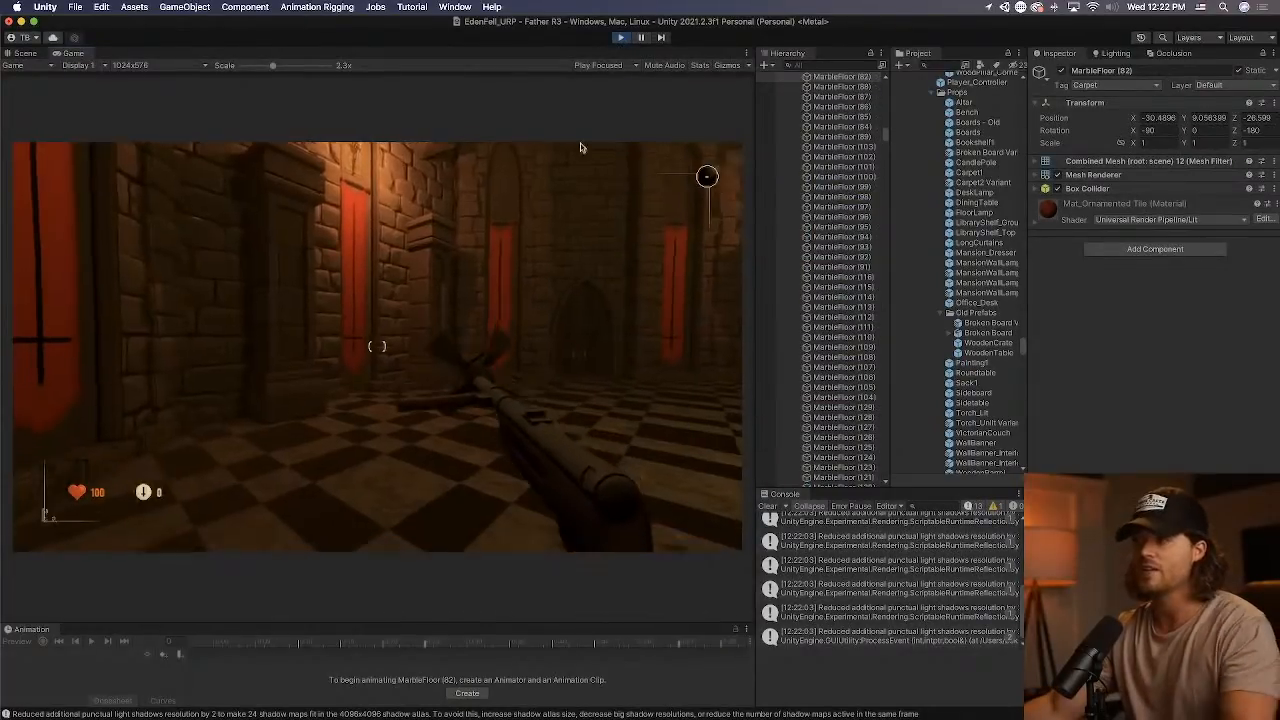
{"action": "left_click", "coordinate": [580, 147]}
{"action": "key", "text": "2"}
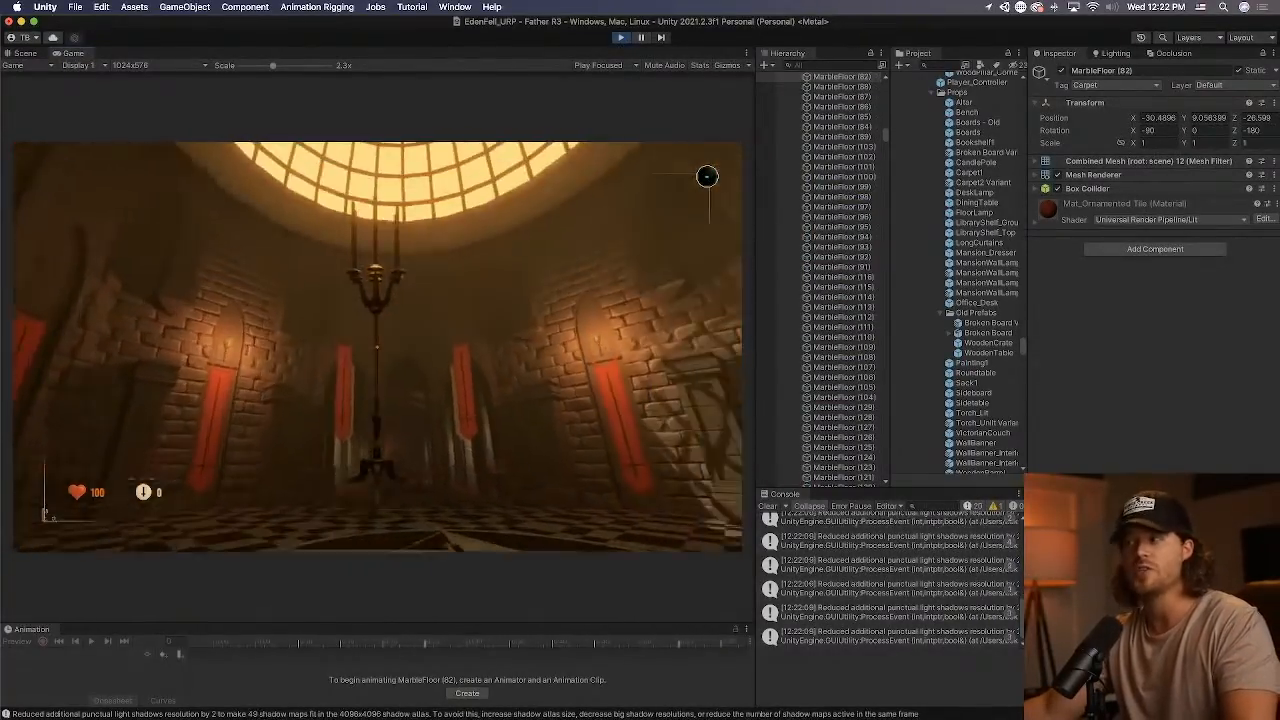
{"action": "left_click", "coordinate": [377, 348]}
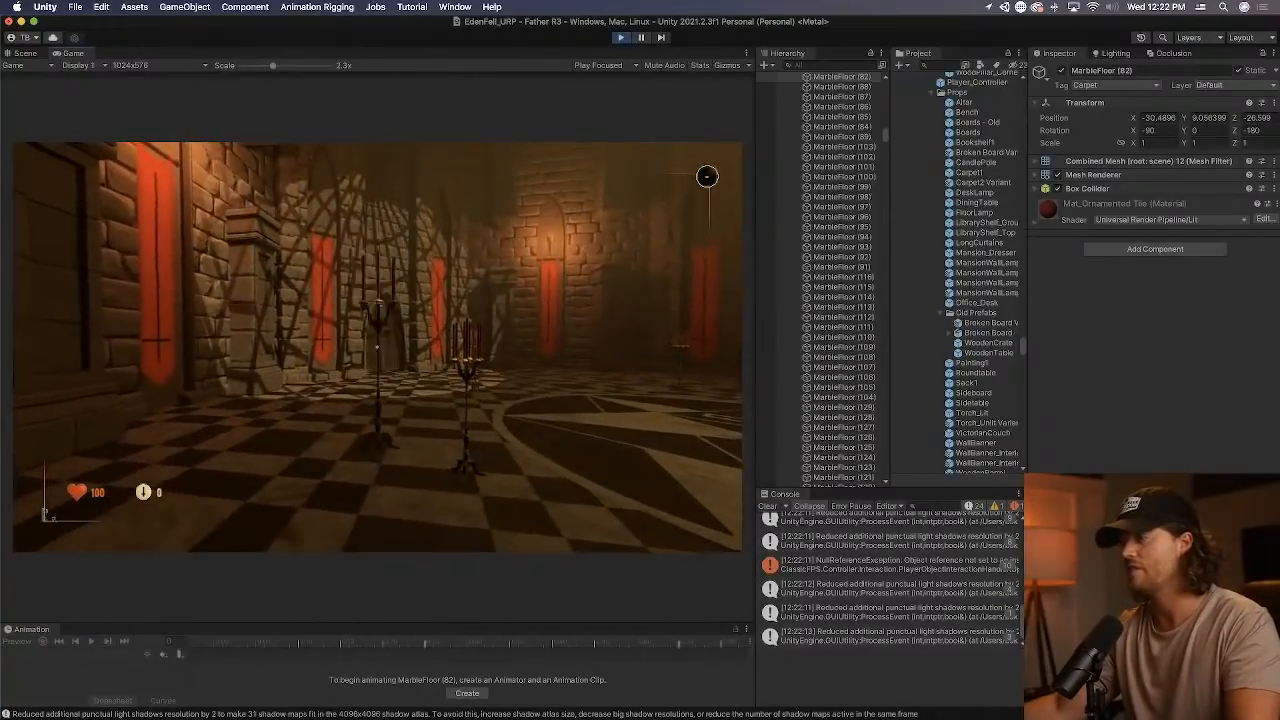
{"action": "left_click", "coordinate": [377, 348]}
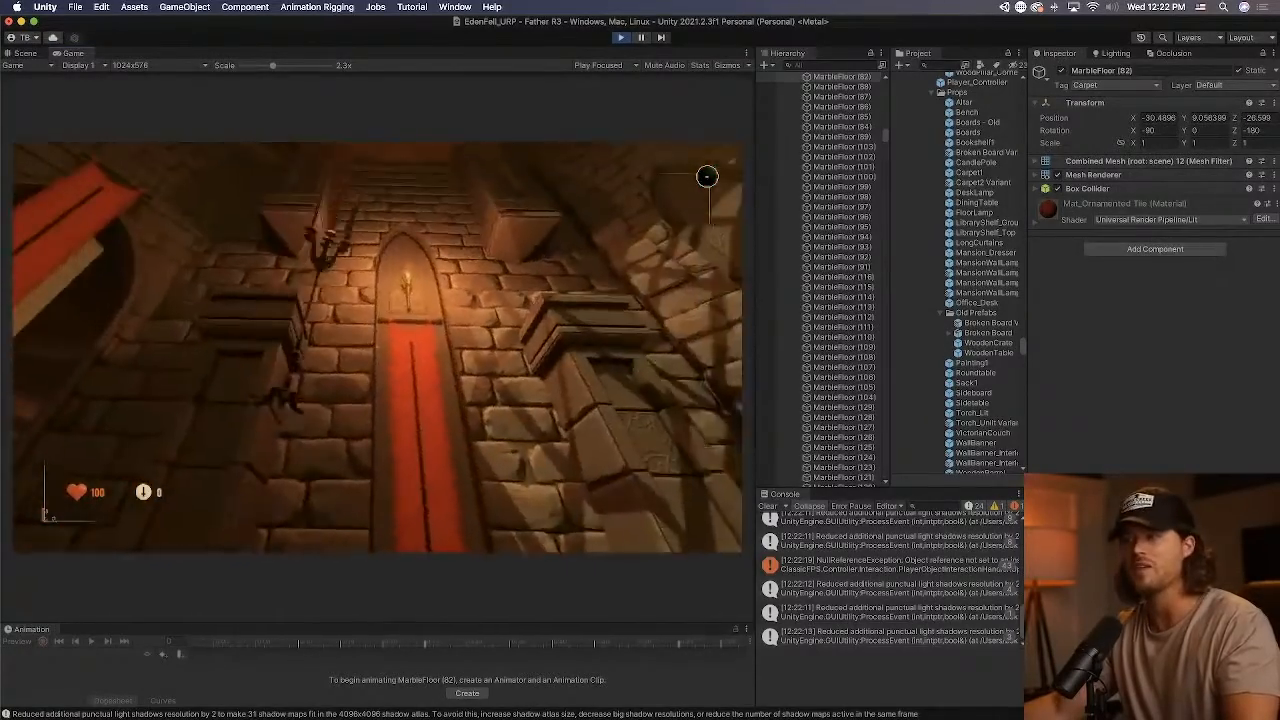
{"action": "left_click", "coordinate": [377, 348]}
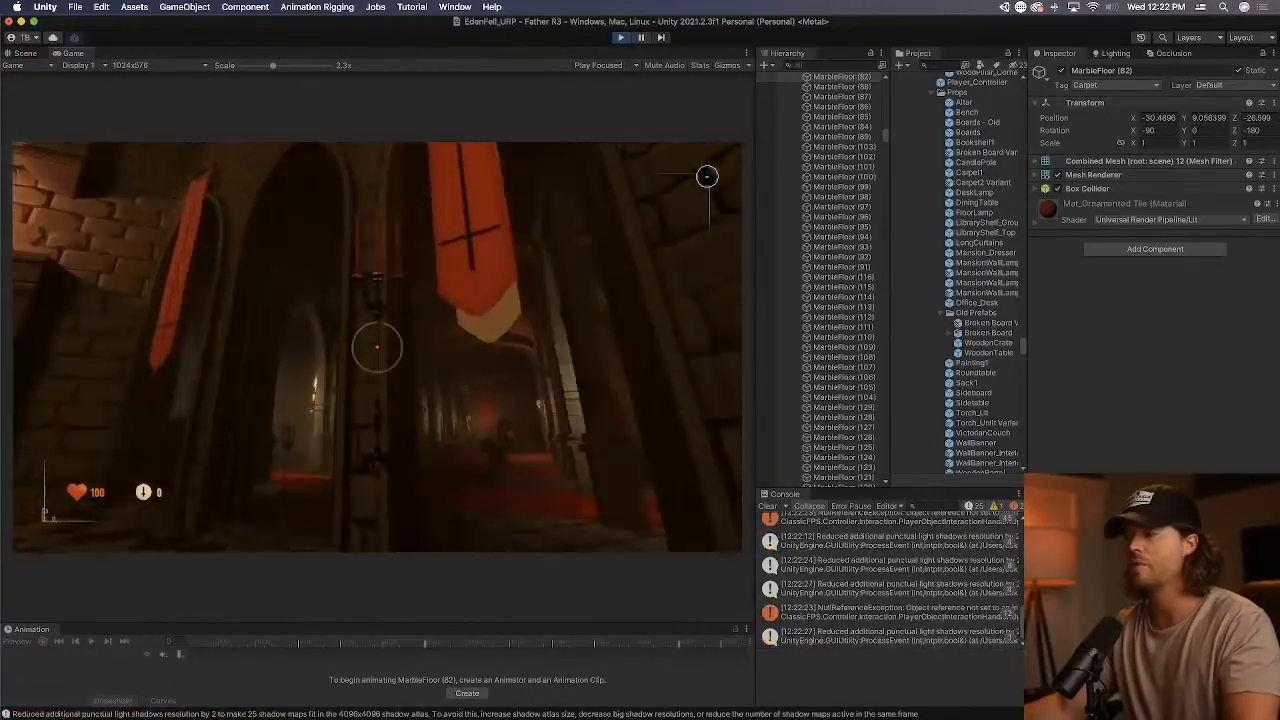
Walk into the foyer and test breaking the wooden furniture and barrels with the gun and the axe.
{"action": "key", "text": "w"}
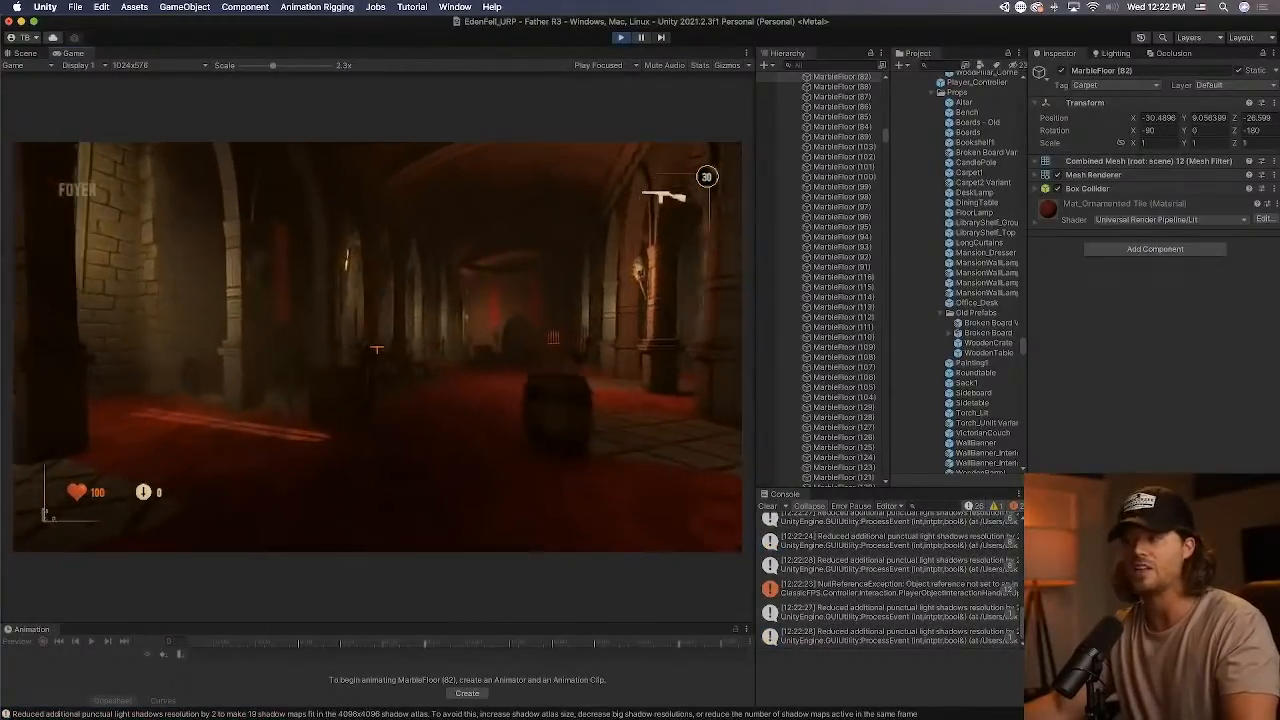
{"action": "left_click_drag", "start_coordinate": [377, 348], "coordinate": [377, 348]}
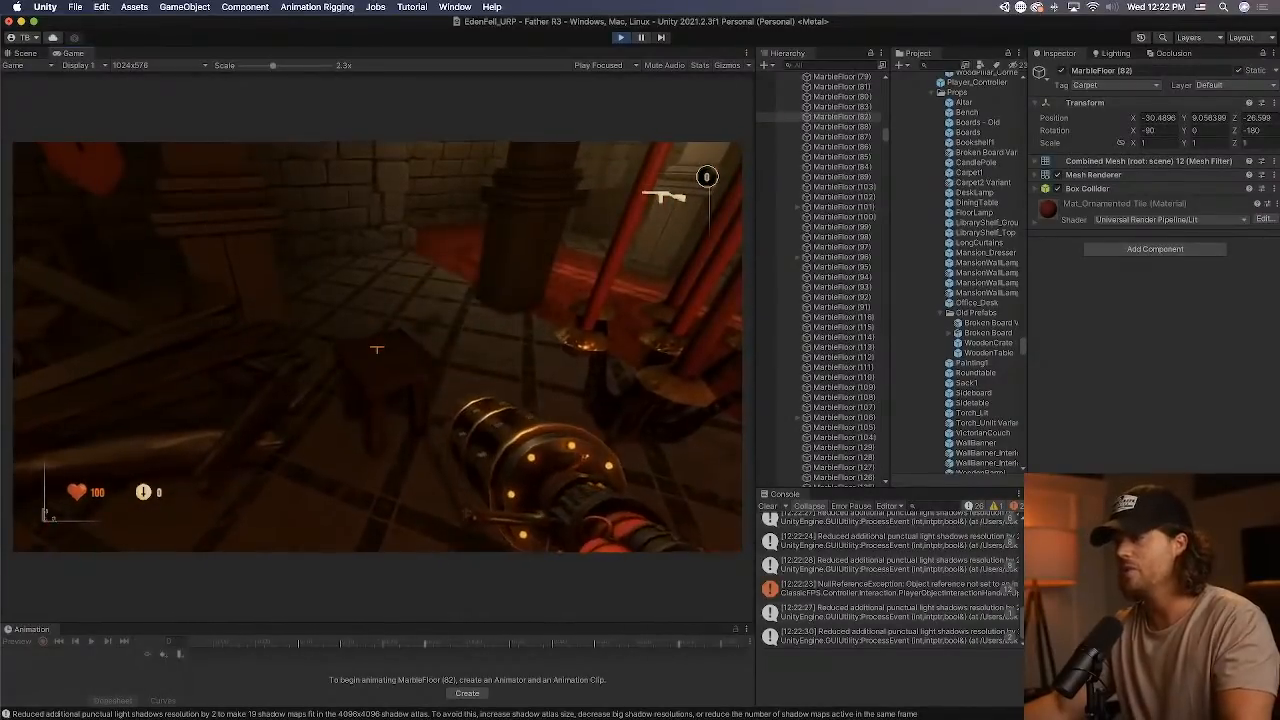
{"action": "key", "text": "1"}
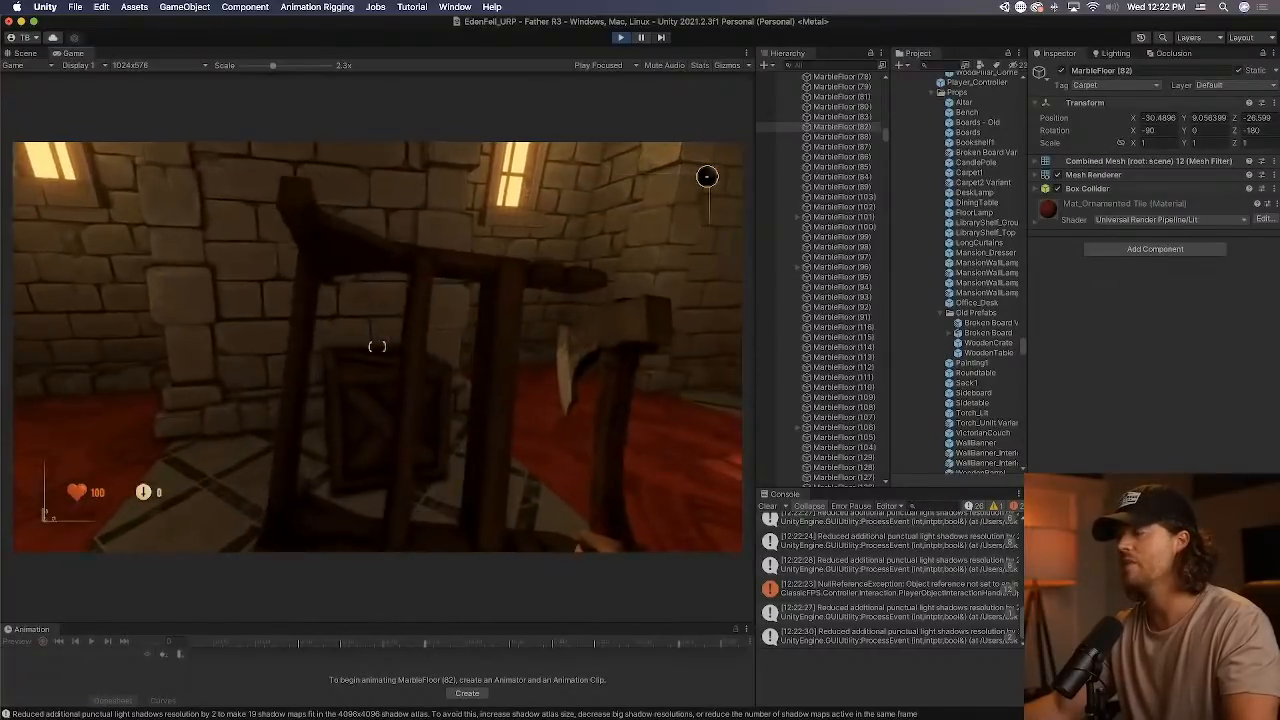
{"action": "key", "text": "e"}
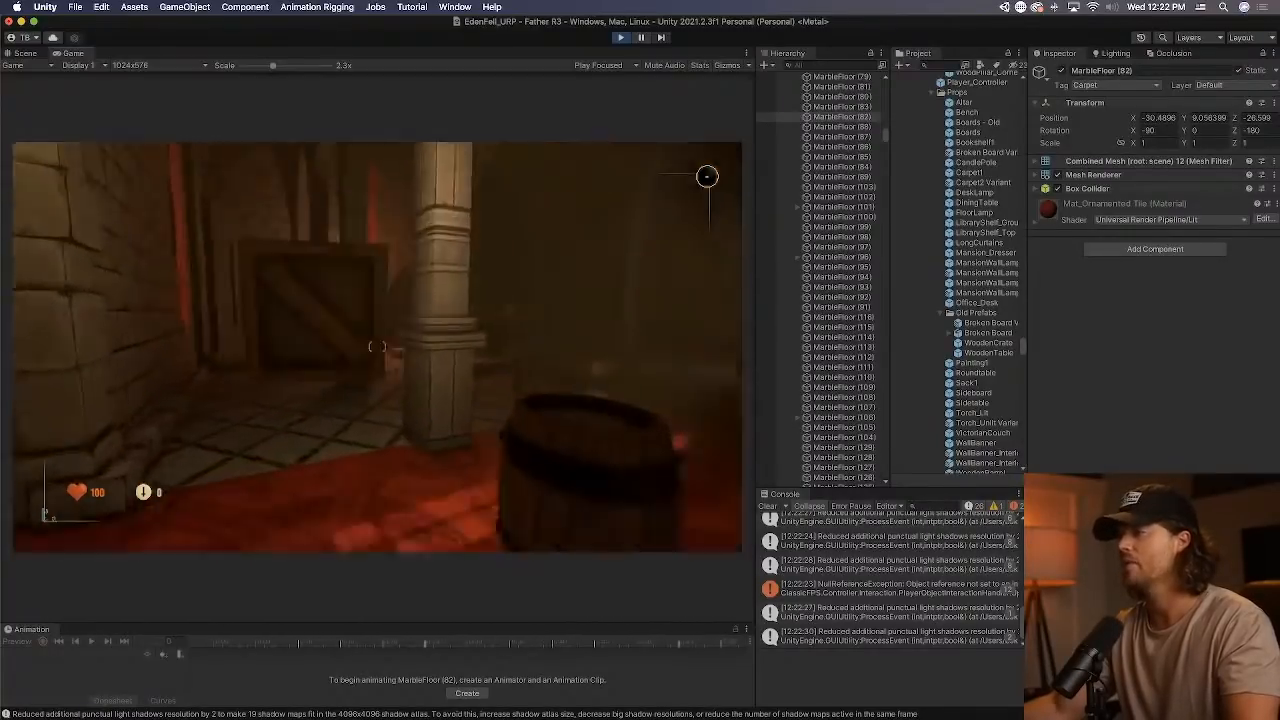
{"action": "left_click", "coordinate": [377, 346]}
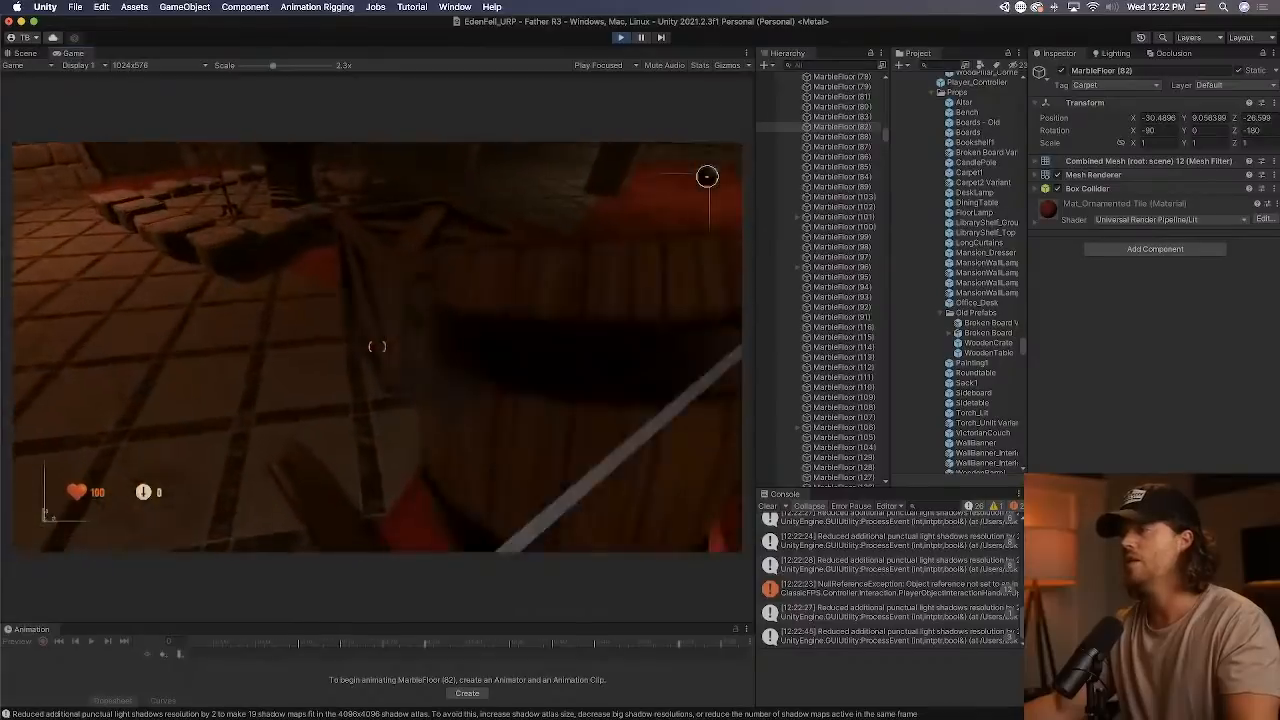
{"action": "left_click", "coordinate": [377, 346]}
Pick up a candle pole, carry it around the foyer, and end play mode.
{"action": "key", "text": "w"}
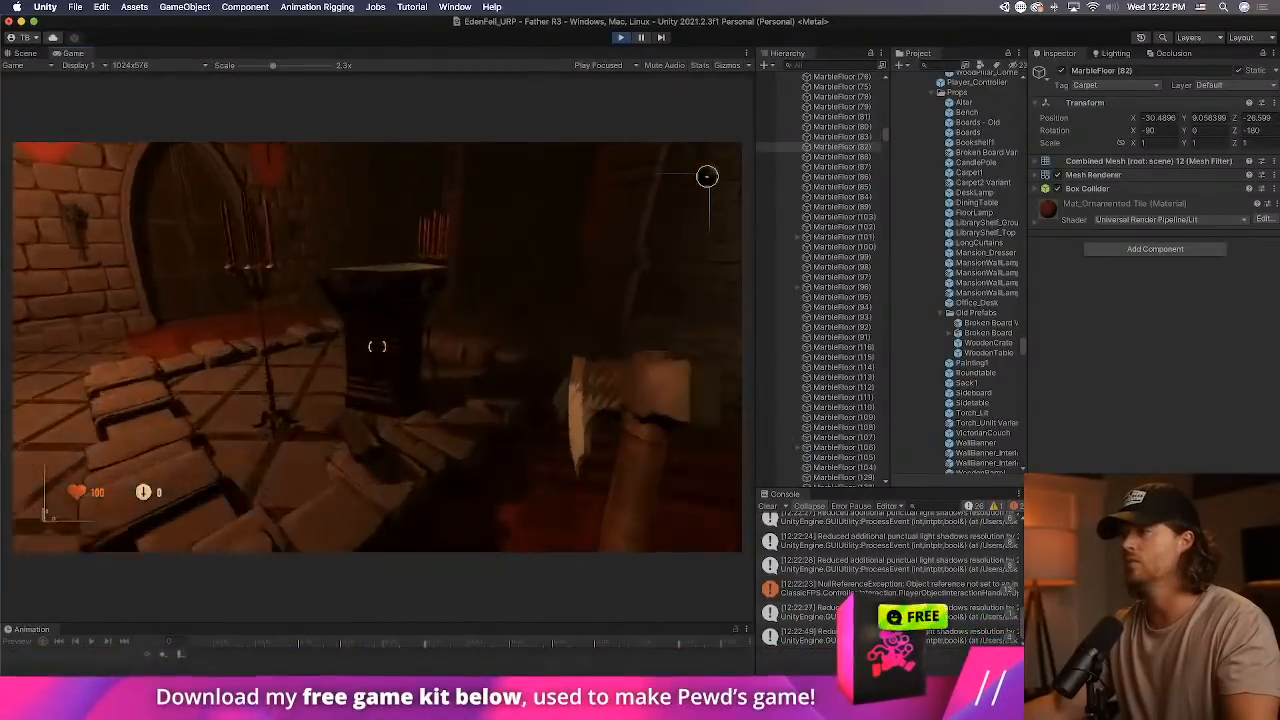
{"action": "key", "text": "e"}
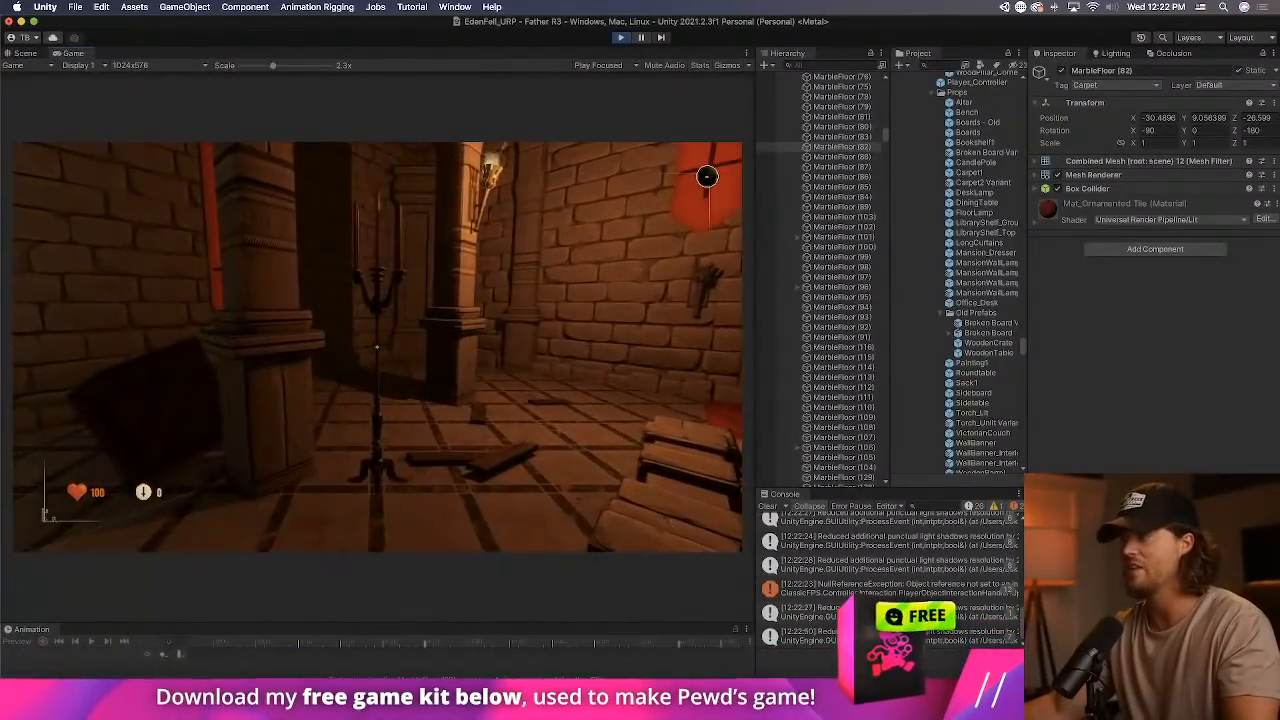
{"action": "key", "text": "w"}
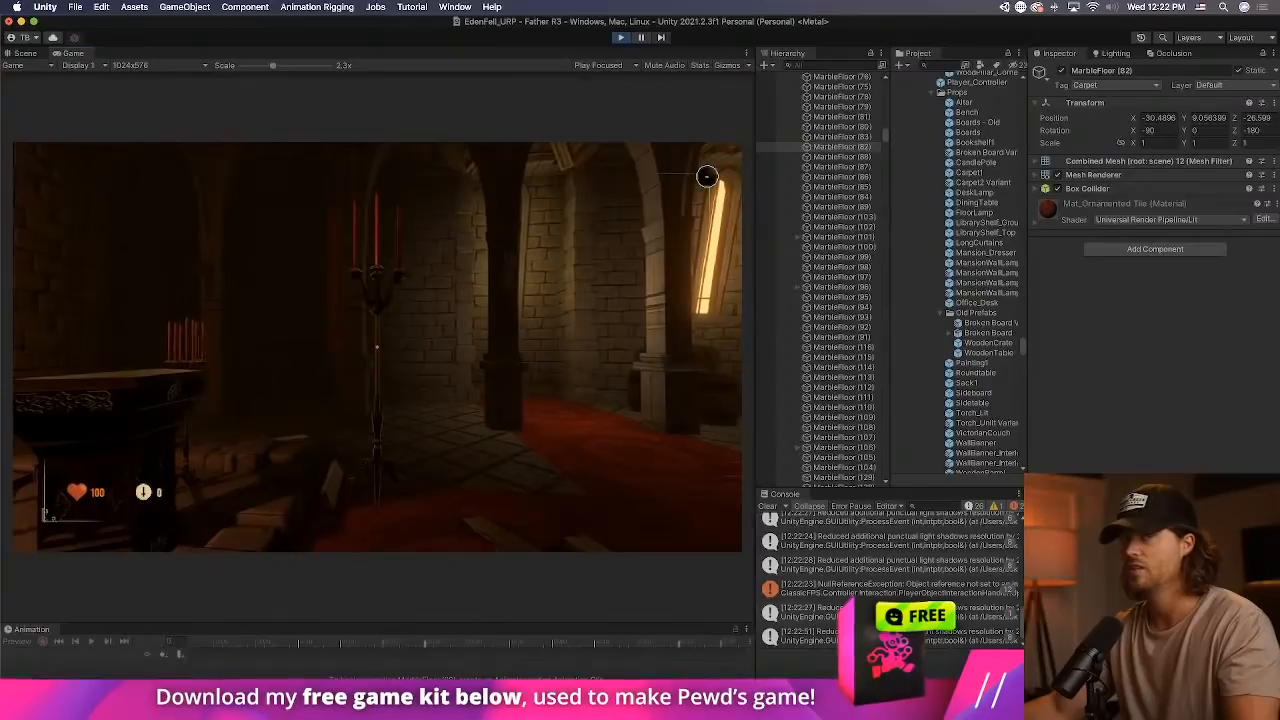
{"action": "key", "text": "super+p"}
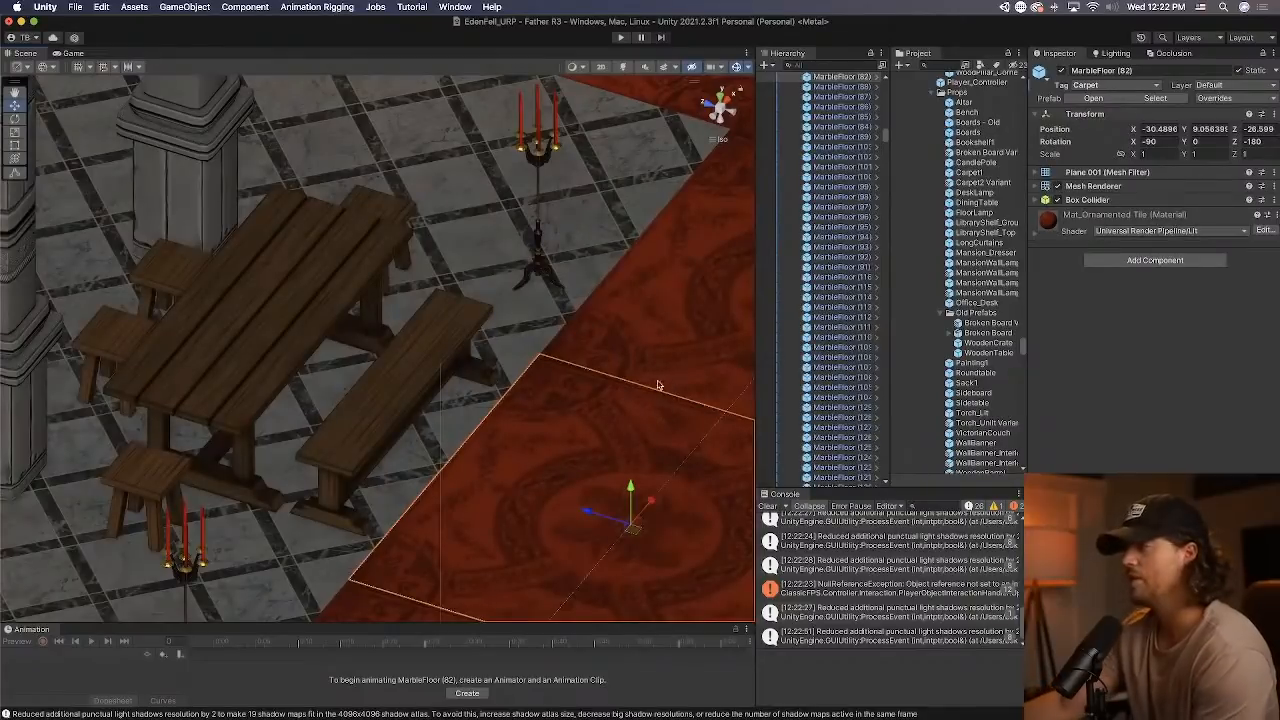
Inspect CandlePole (65) and its prefab's components and collider, return to the scene and clear the console.
{"action": "left_click_drag", "start_coordinate": [658, 384], "coordinate": [103, 504], "text": "alt"}
{"action": "left_click", "coordinate": [85, 524]}
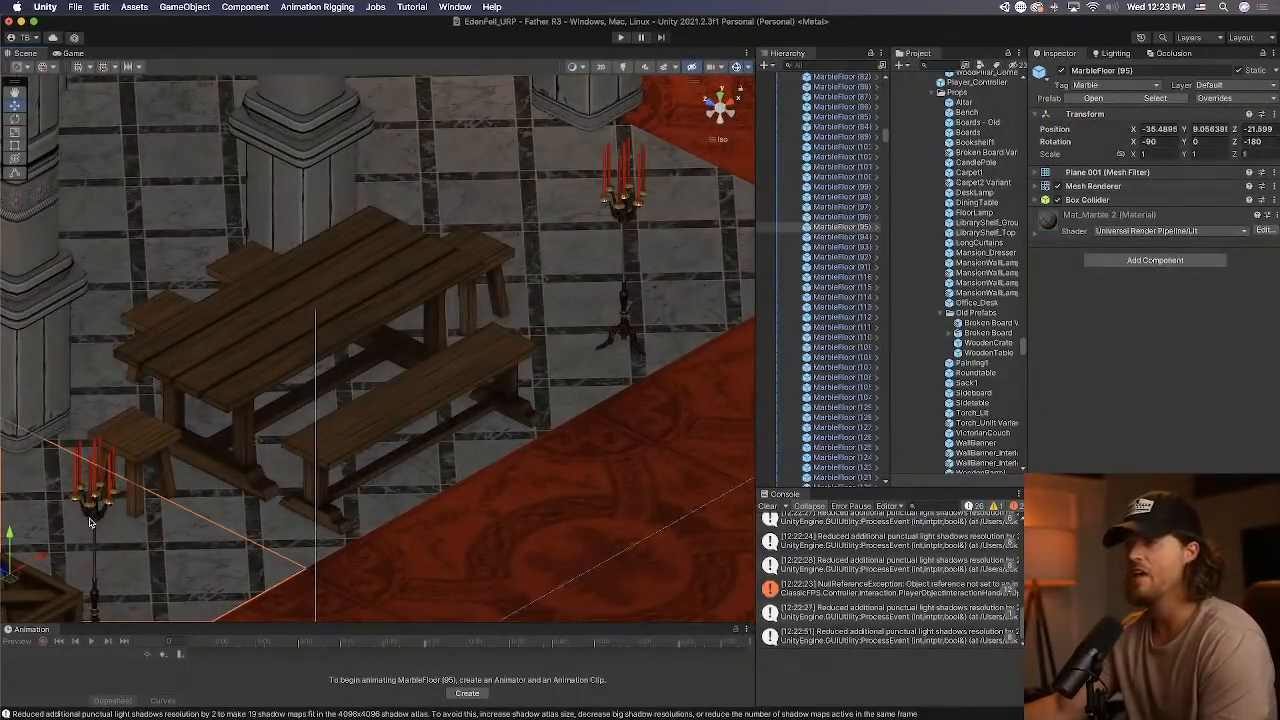
{"action": "left_click", "coordinate": [91, 528]}
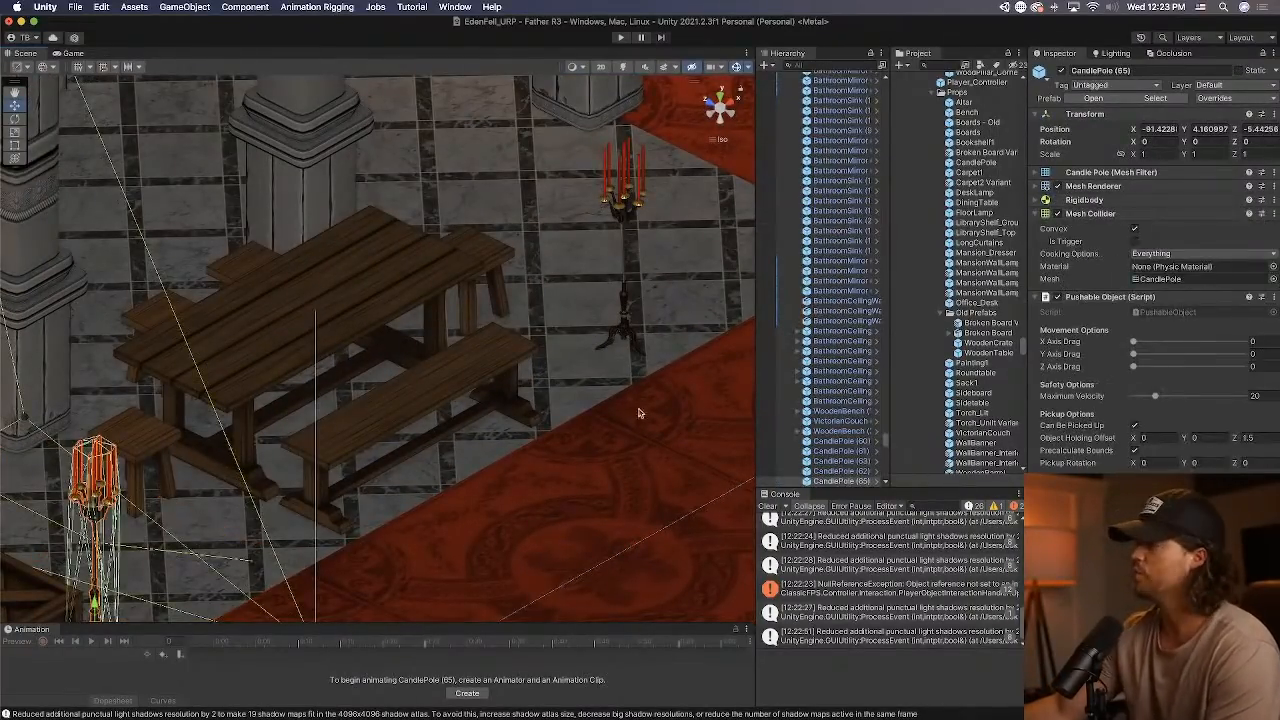
{"action": "left_click", "coordinate": [883, 481]}
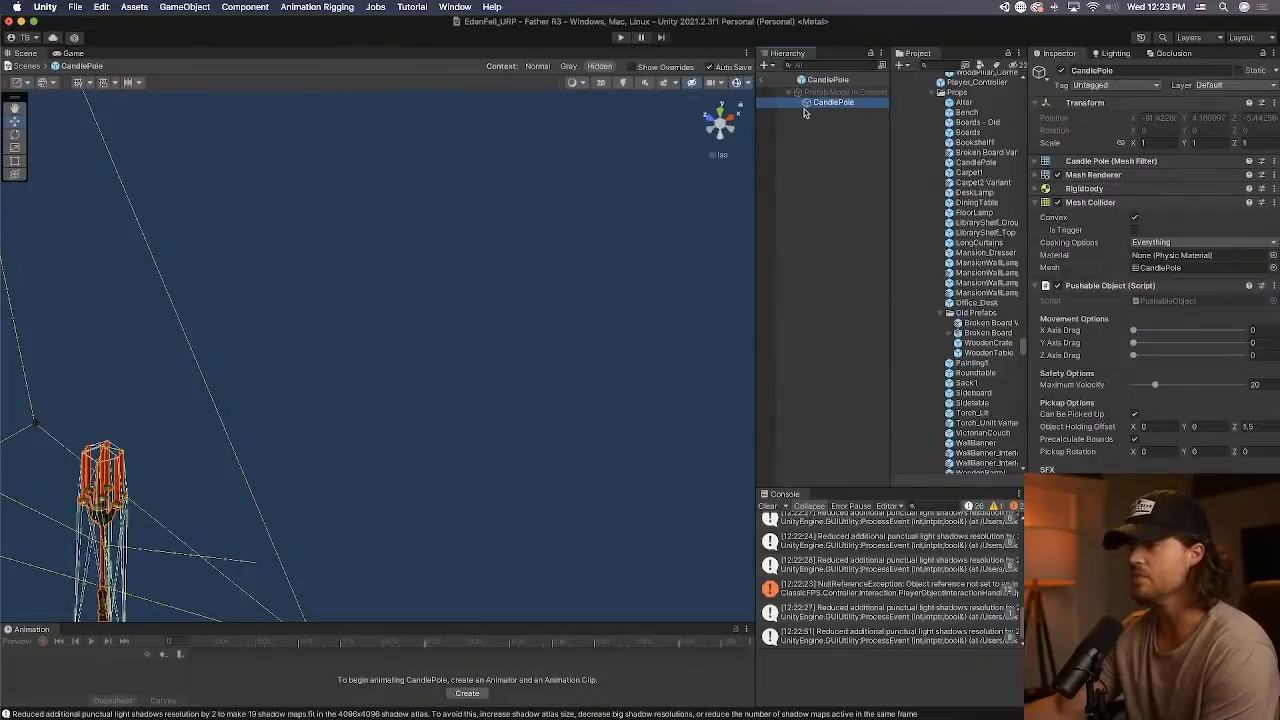
{"action": "right_click_drag", "start_coordinate": [560, 240], "coordinate": [557, 286]}
{"action": "scroll", "coordinate": [102, 490], "scroll_direction": "up", "scroll_amount": 2}
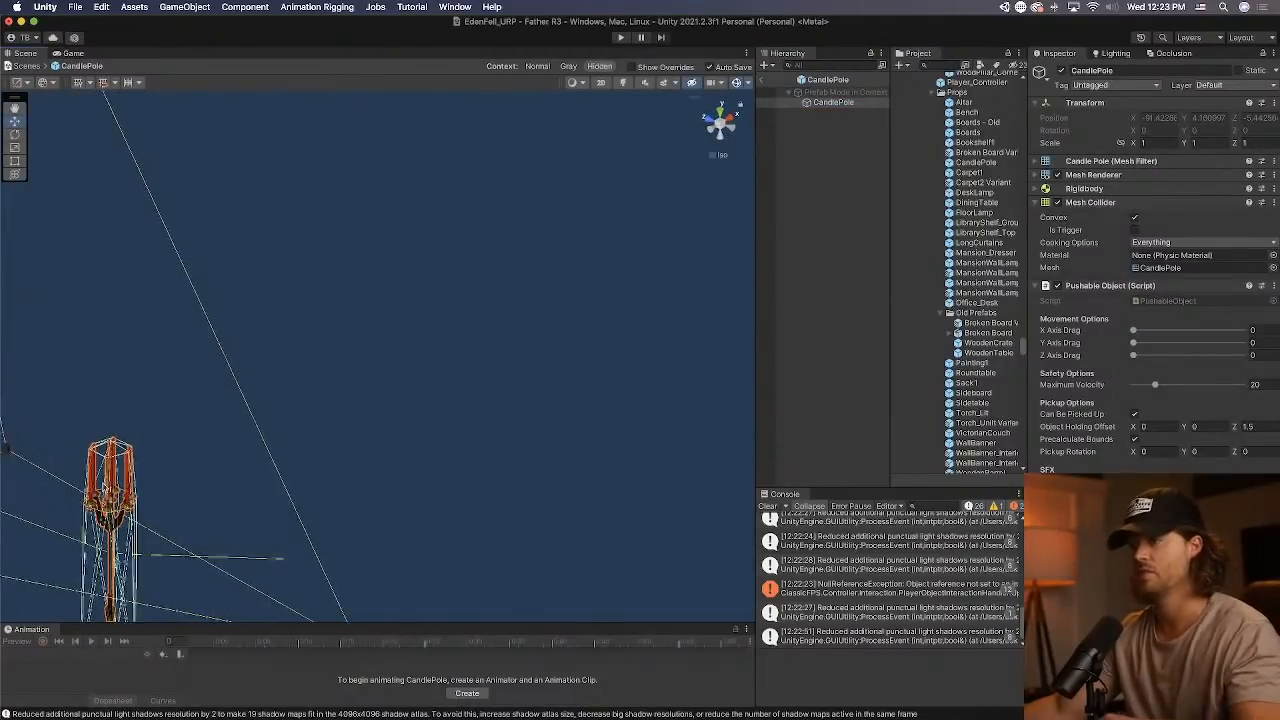
{"action": "middle_click_drag", "start_coordinate": [102, 488], "coordinate": [313, 379]}
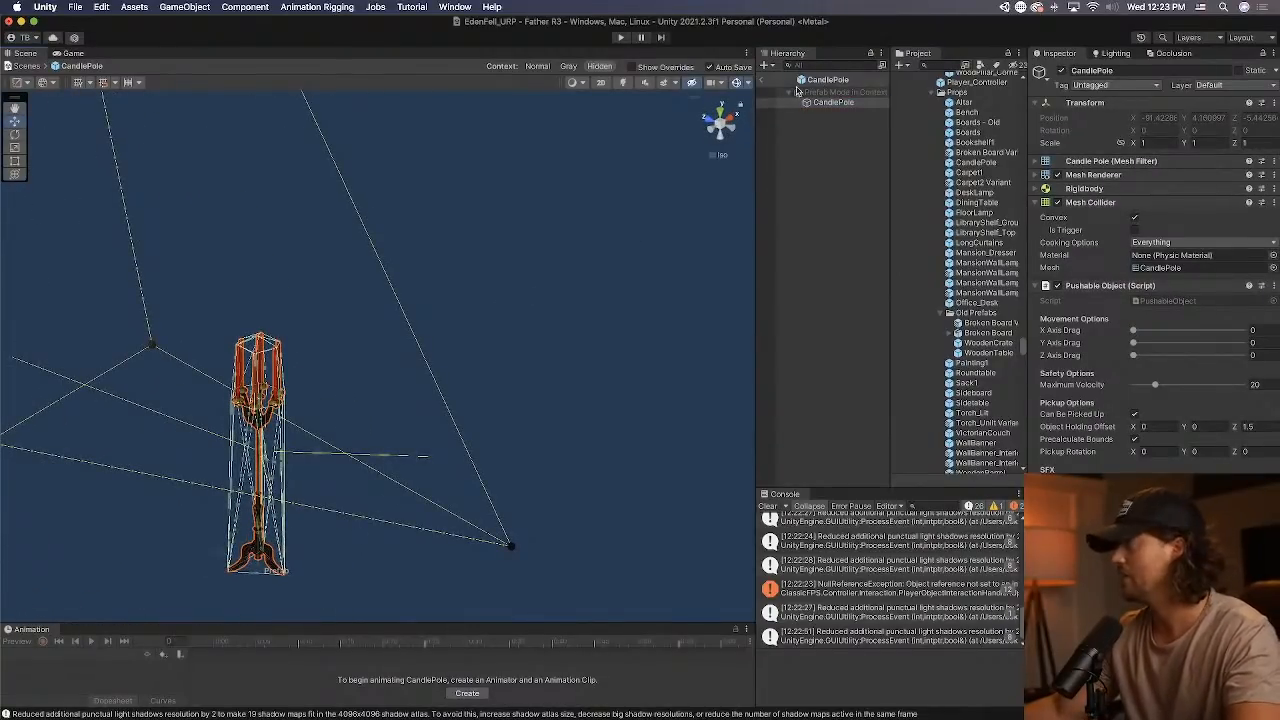
{"action": "left_click", "coordinate": [768, 81]}
{"action": "left_click", "coordinate": [768, 506]}
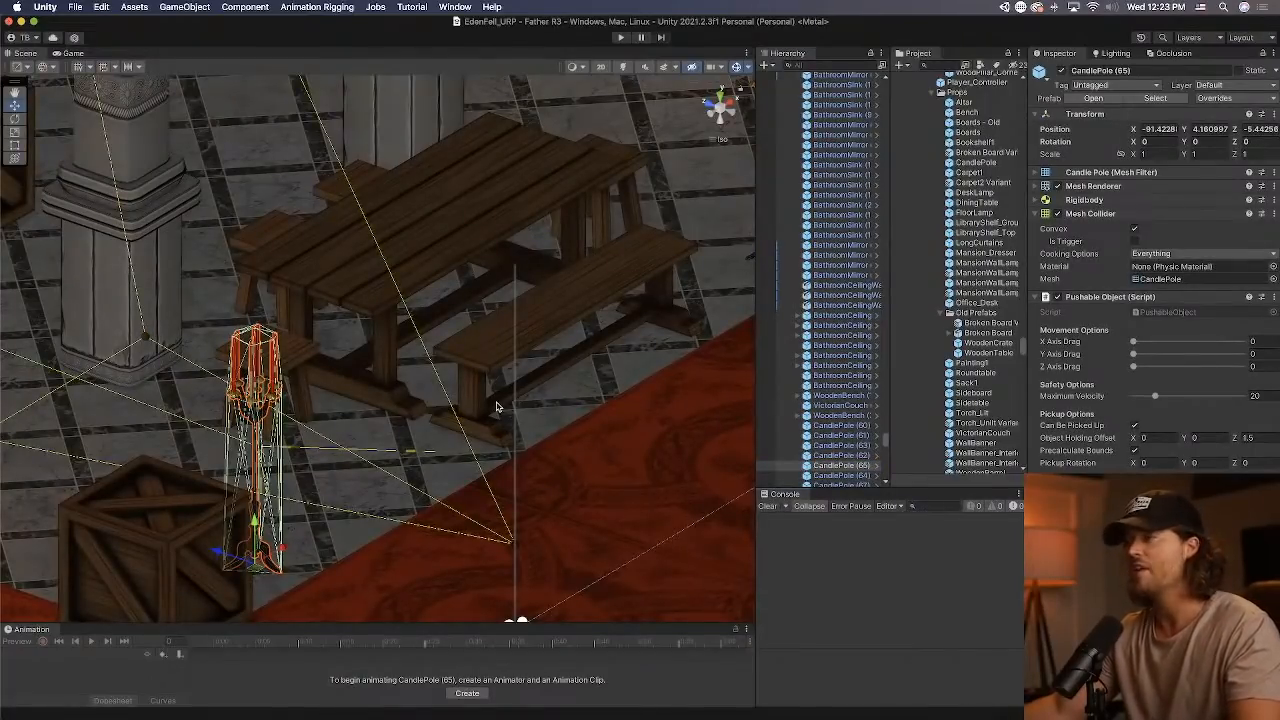
{"action": "key", "text": "super+Tab"}
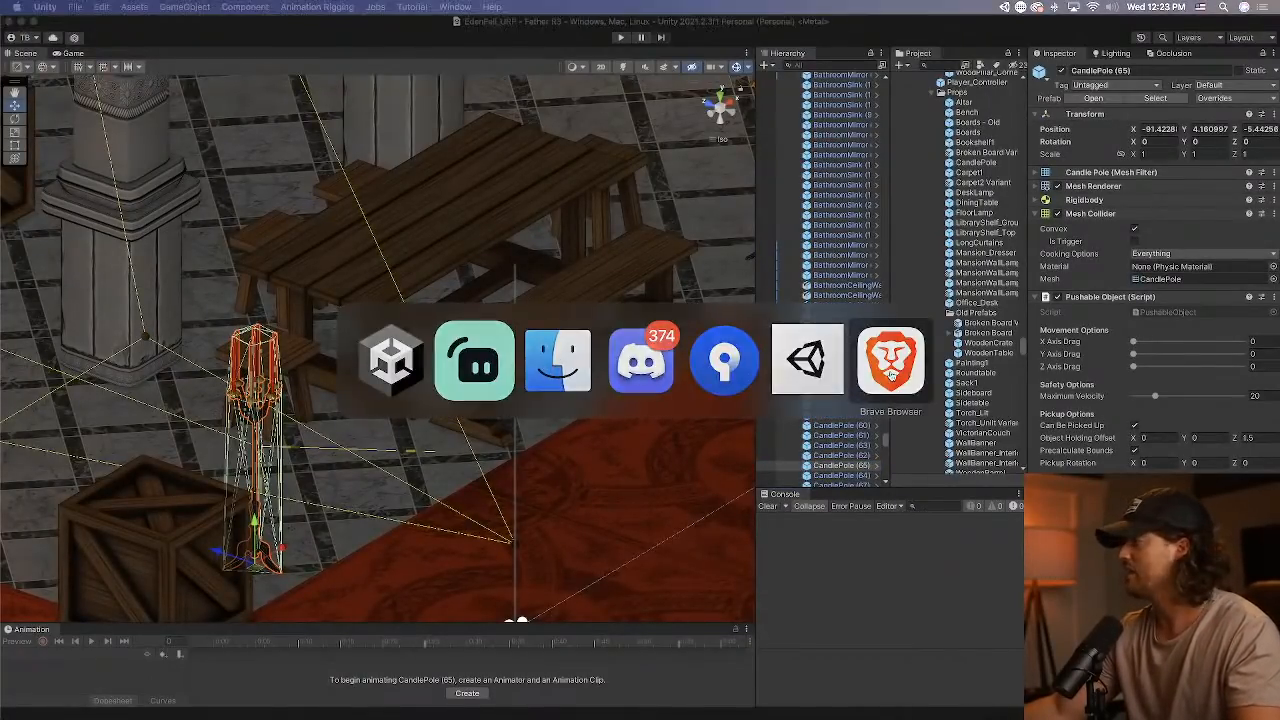
{"action": "key", "text": "ctrl+Up"}
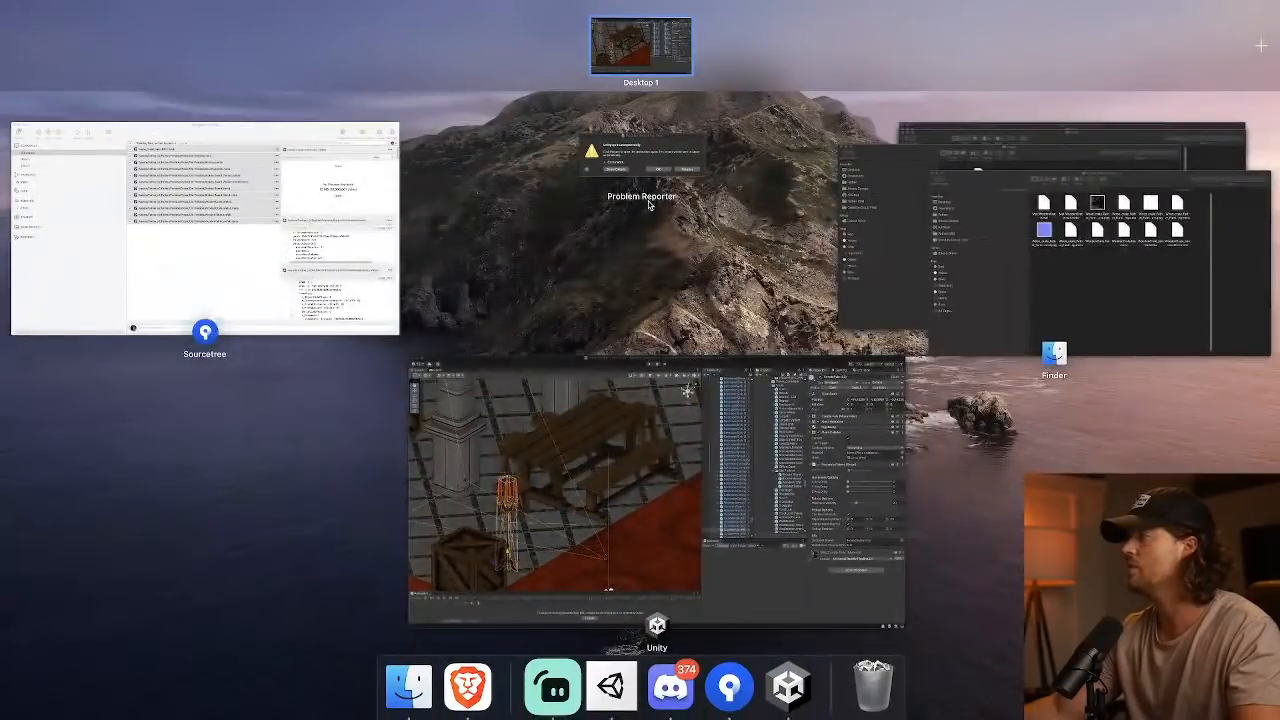
{"action": "key", "text": "ctrl+Up"}
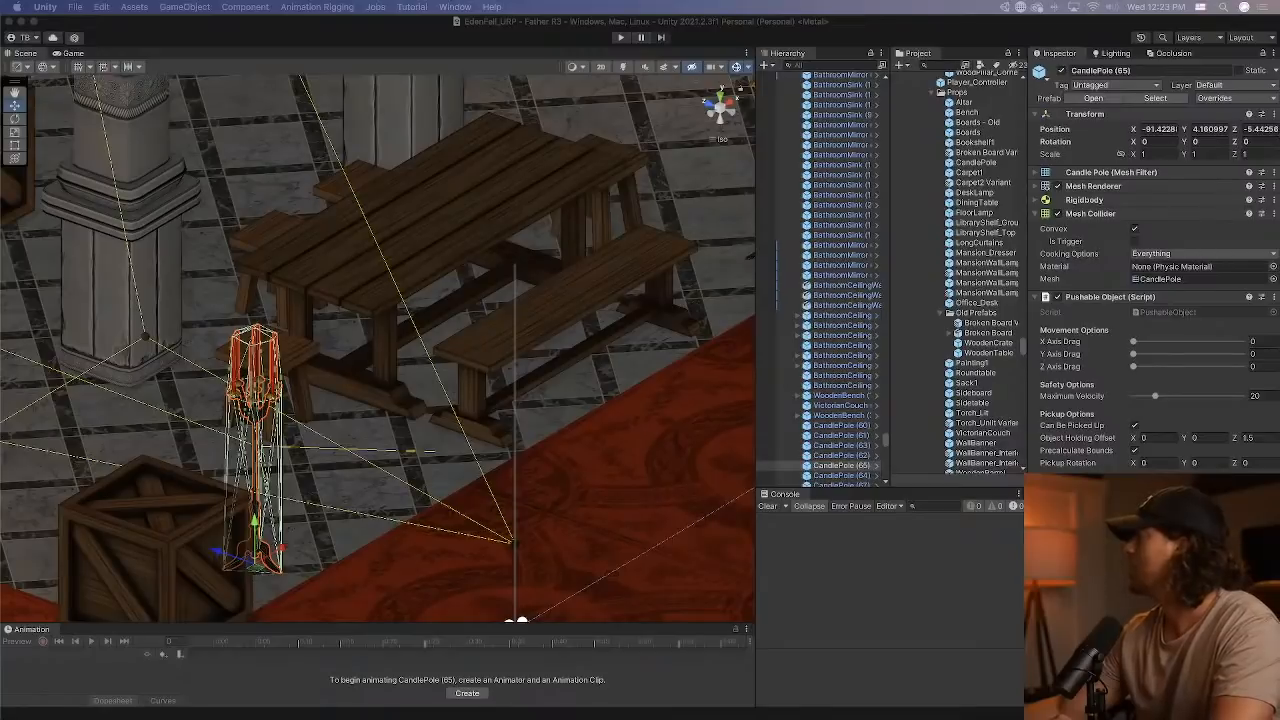
Play the scene and walk from the banner-lined hall into the dark wood-panelled corridor.
{"action": "left_click_drag", "start_coordinate": [425, 313], "coordinate": [546, 405], "text": "alt"}
{"action": "scroll", "coordinate": [541, 403], "scroll_direction": "down", "scroll_amount": 5}
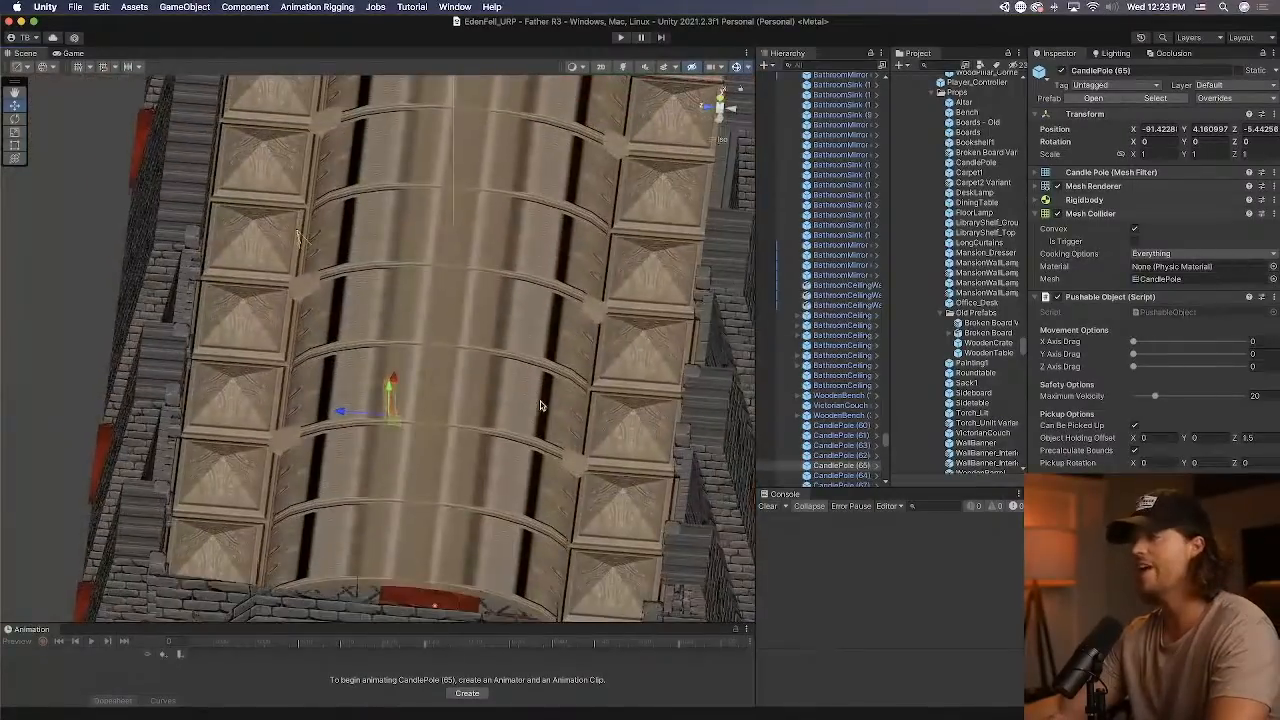
{"action": "scroll", "coordinate": [541, 405], "scroll_direction": "up", "scroll_amount": 3}
{"action": "scroll", "coordinate": [539, 379], "scroll_direction": "down", "scroll_amount": 3}
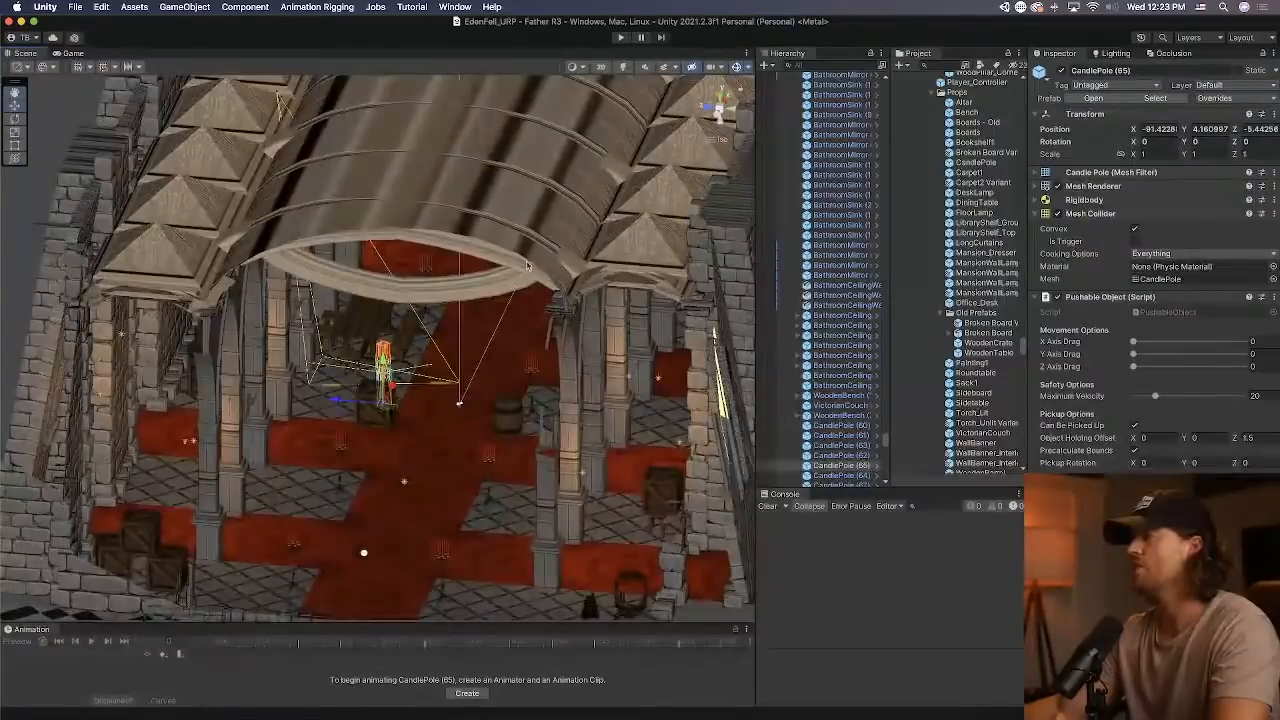
{"action": "left_click", "coordinate": [620, 37]}
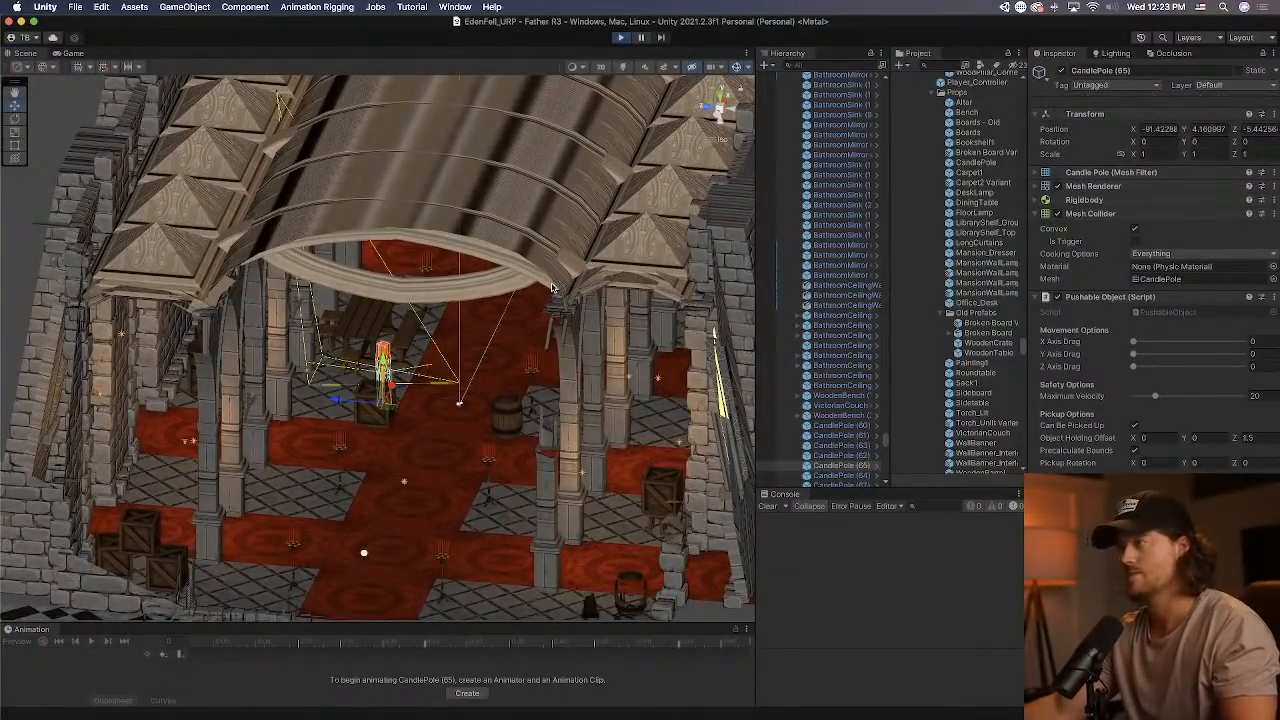
{"action": "key", "text": "w"}
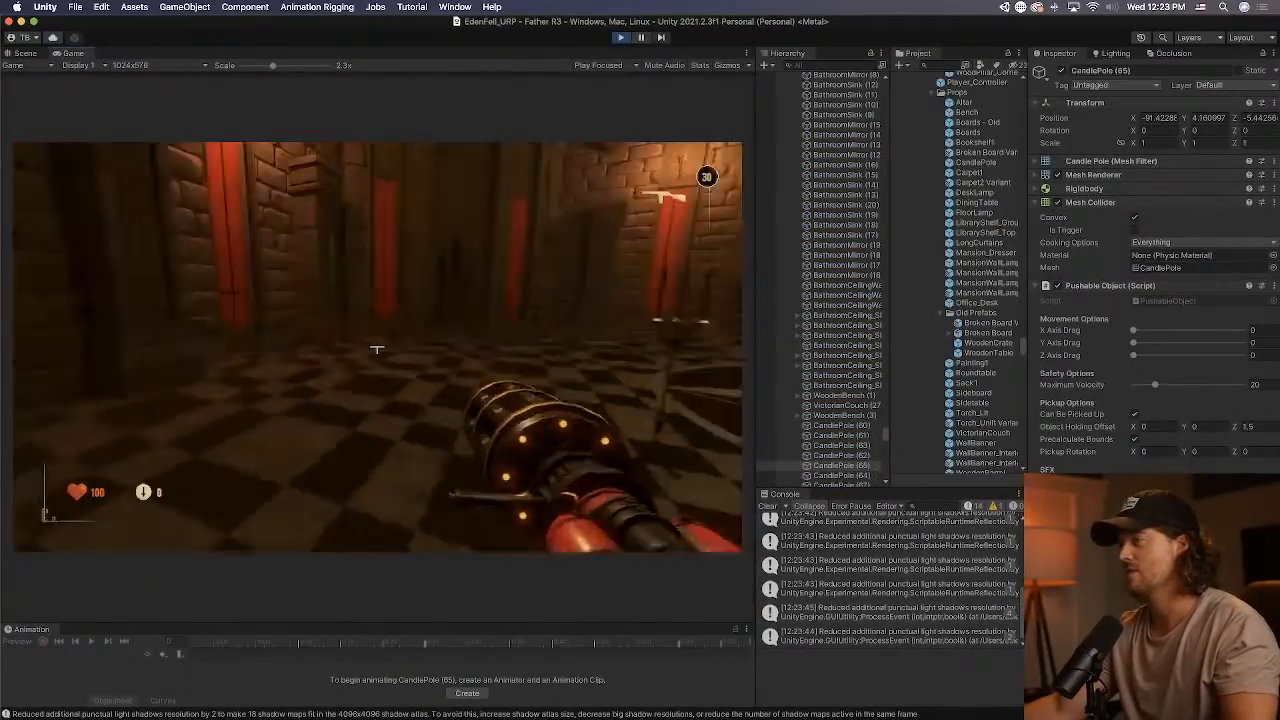
{"action": "key", "text": "w"}
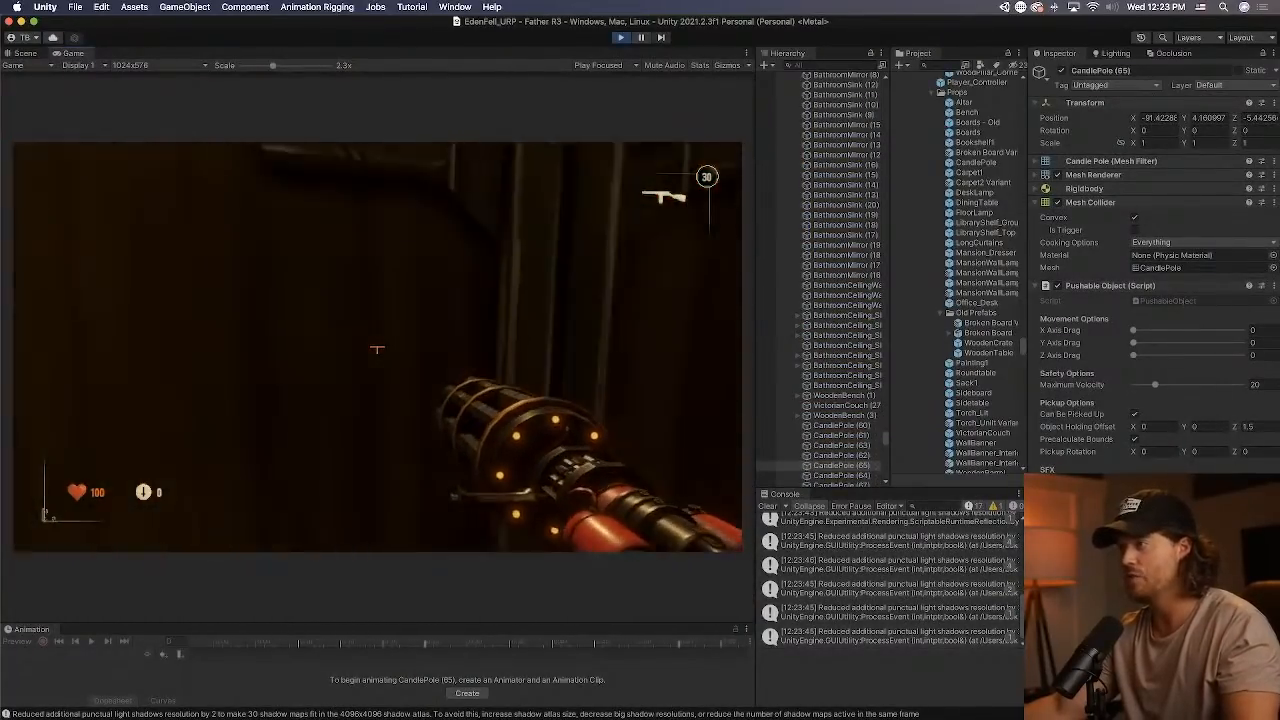
{"action": "key", "text": "w"}
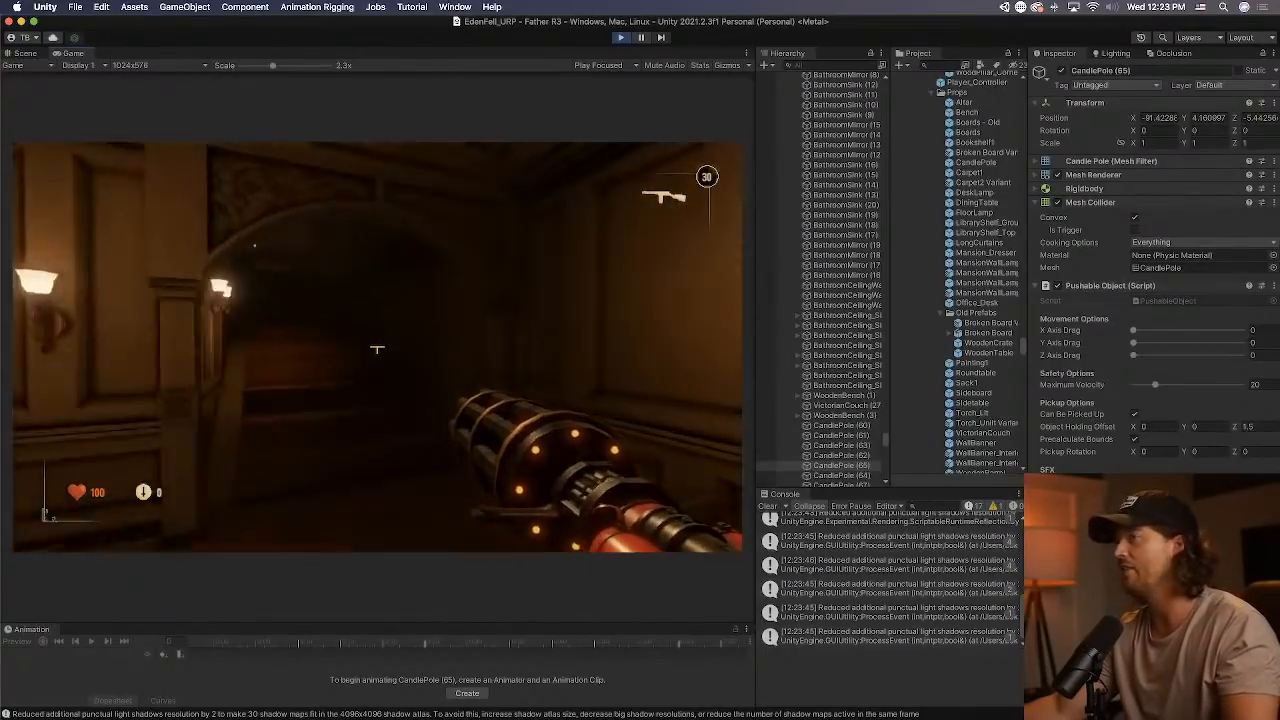
{"action": "key", "text": "w"}
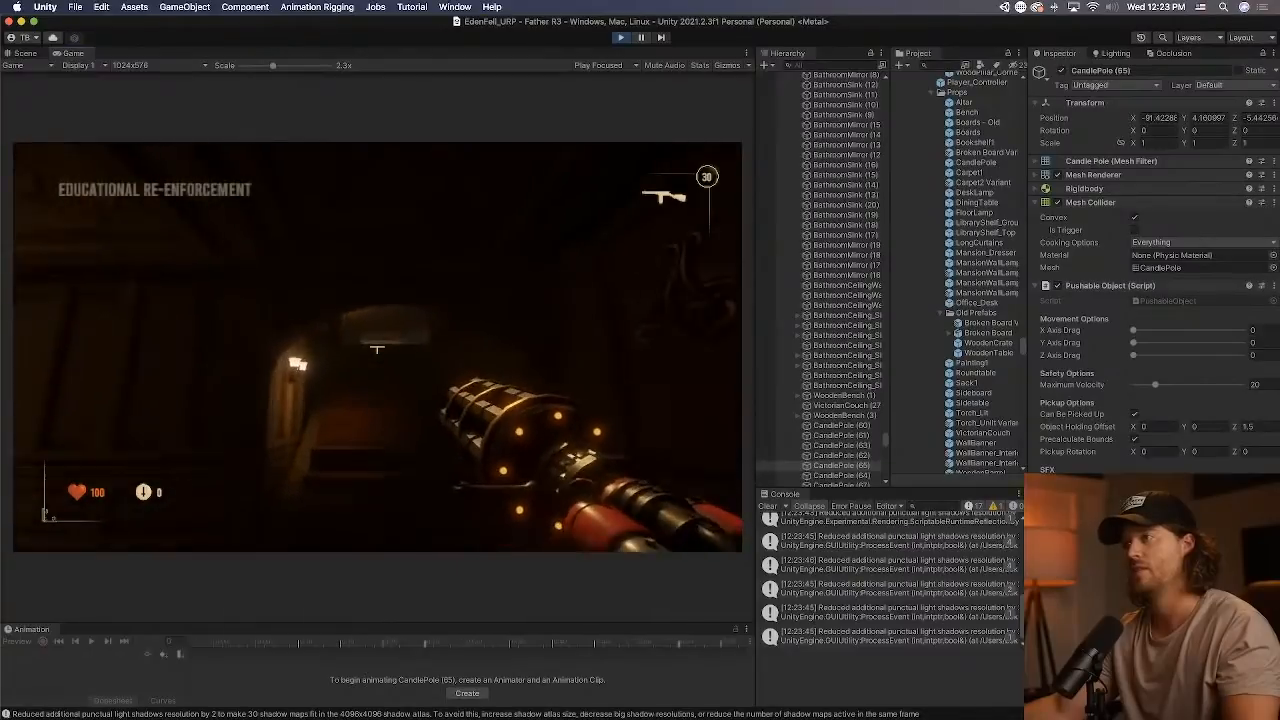
Walk on through the dark corridors into the large stone hall with red banners, end play mode and clear the console.
{"action": "key", "text": "w"}
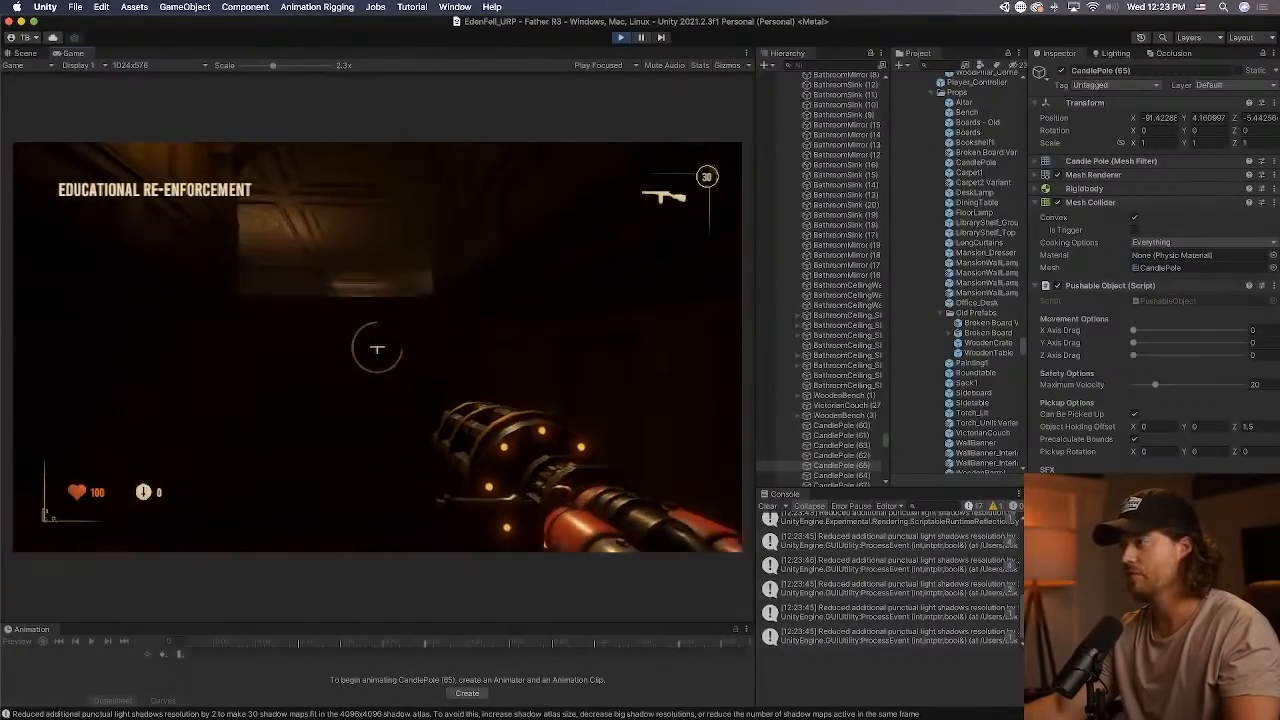
{"action": "key", "text": "w"}
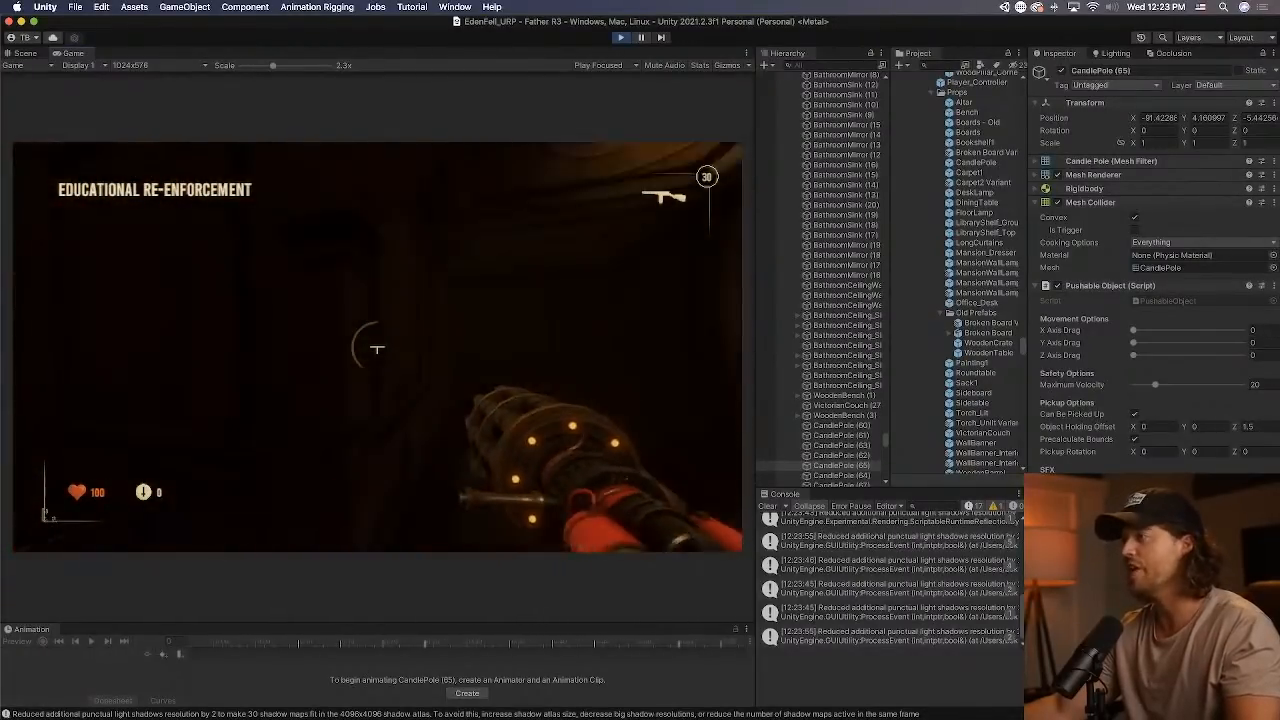
{"action": "key", "text": "w"}
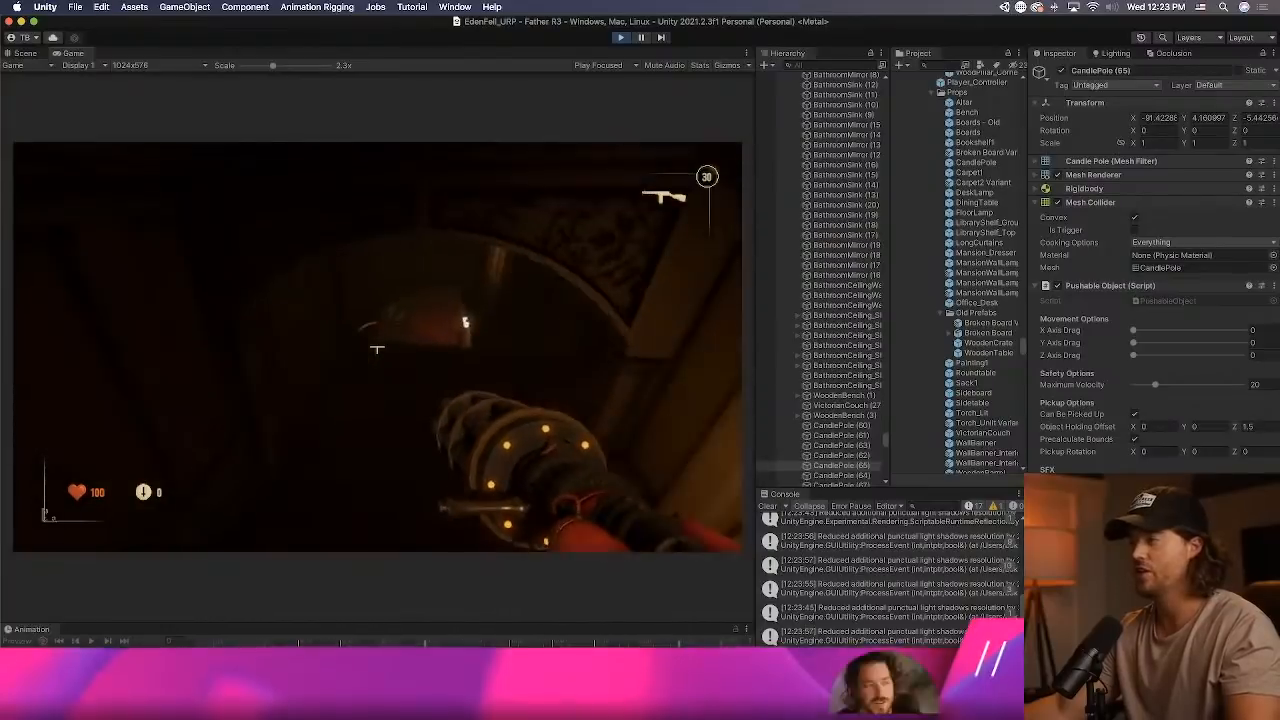
{"action": "key", "text": "w"}
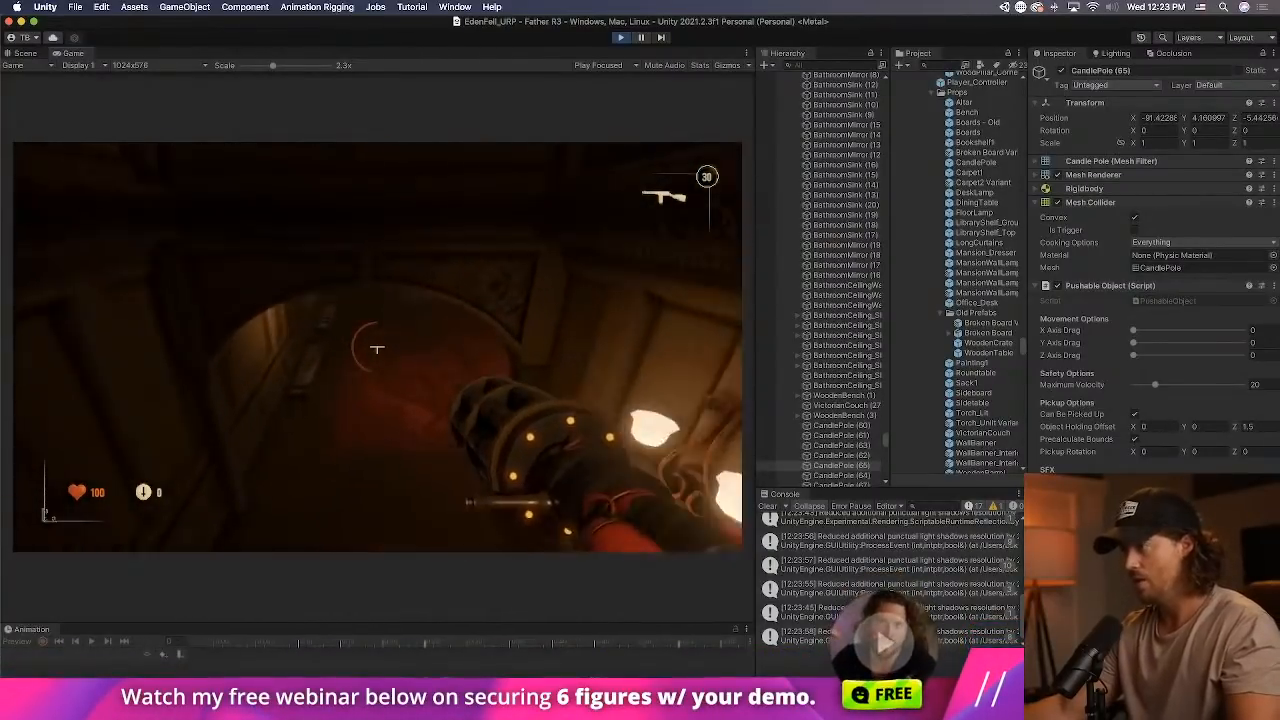
{"action": "key", "text": "w"}
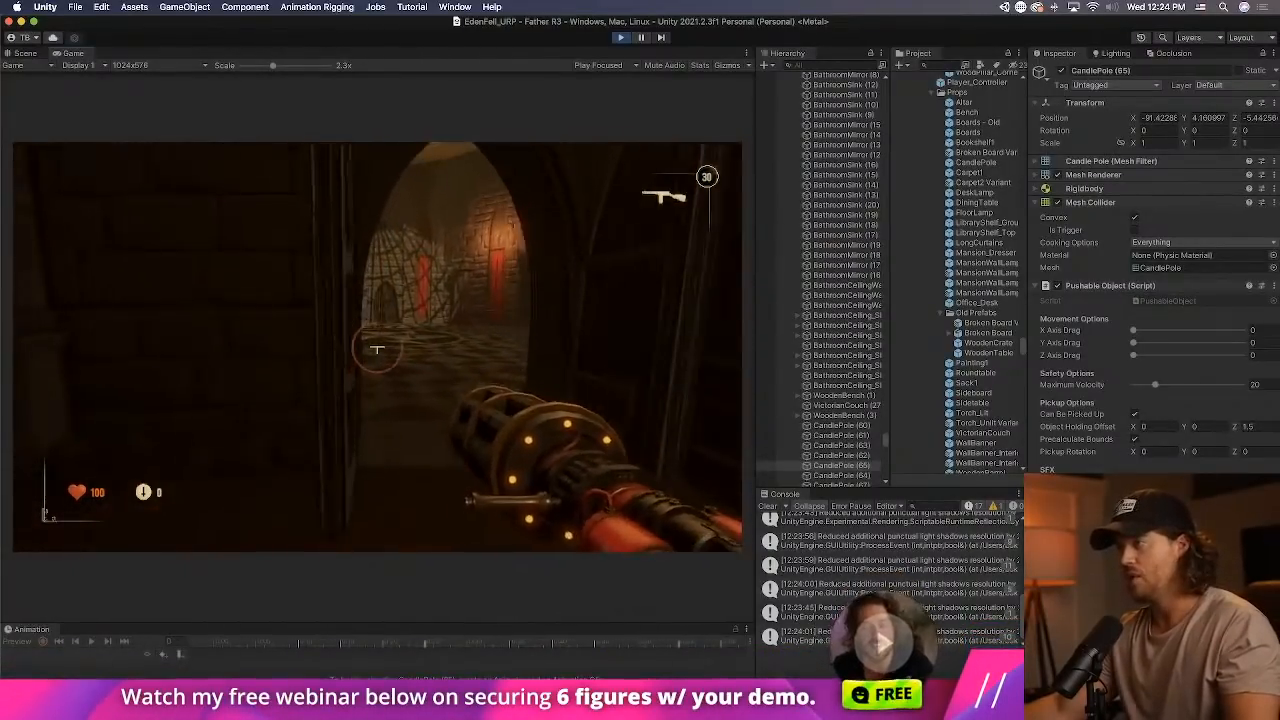
{"action": "key", "text": "w"}
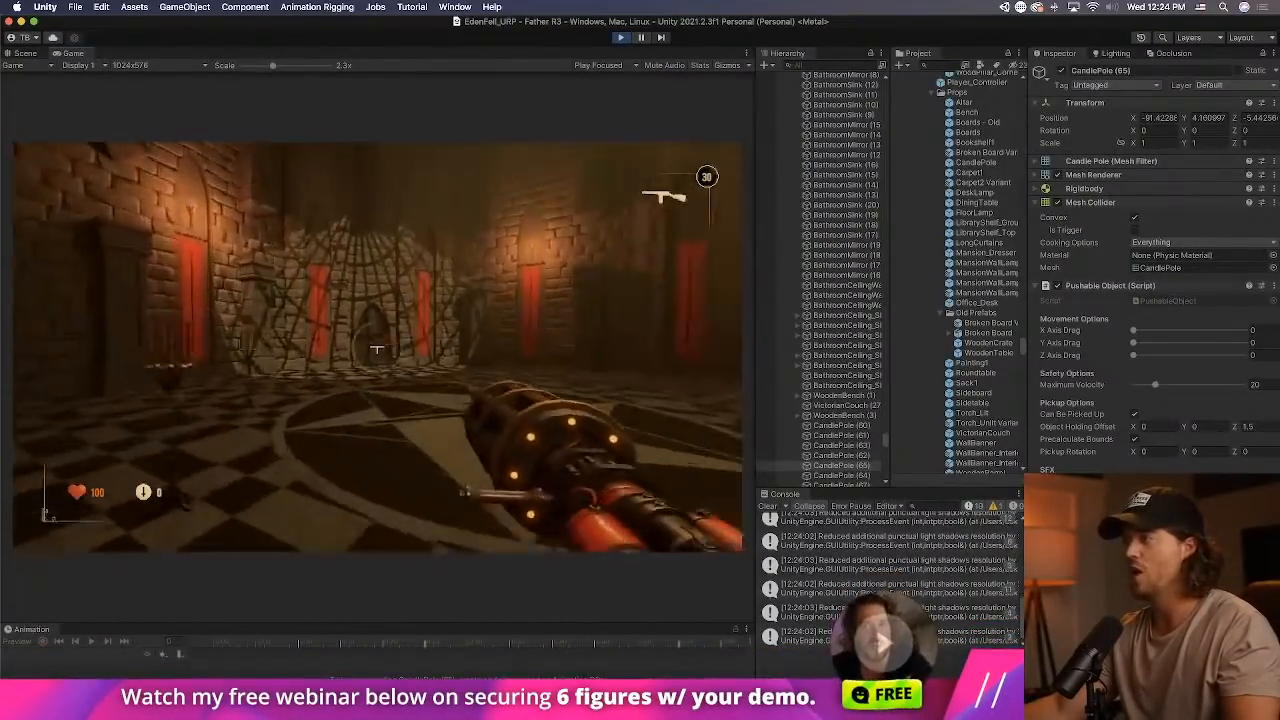
{"action": "key", "text": "super+p"}
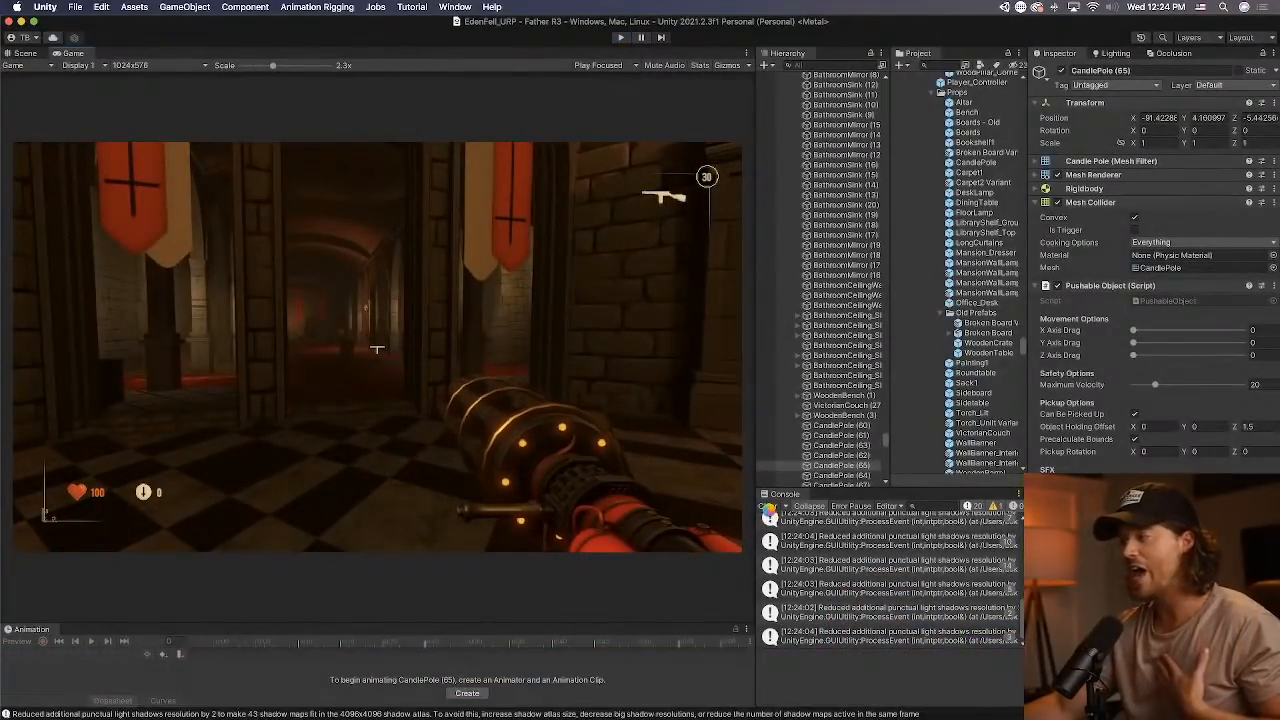
{"action": "left_click", "coordinate": [768, 507]}
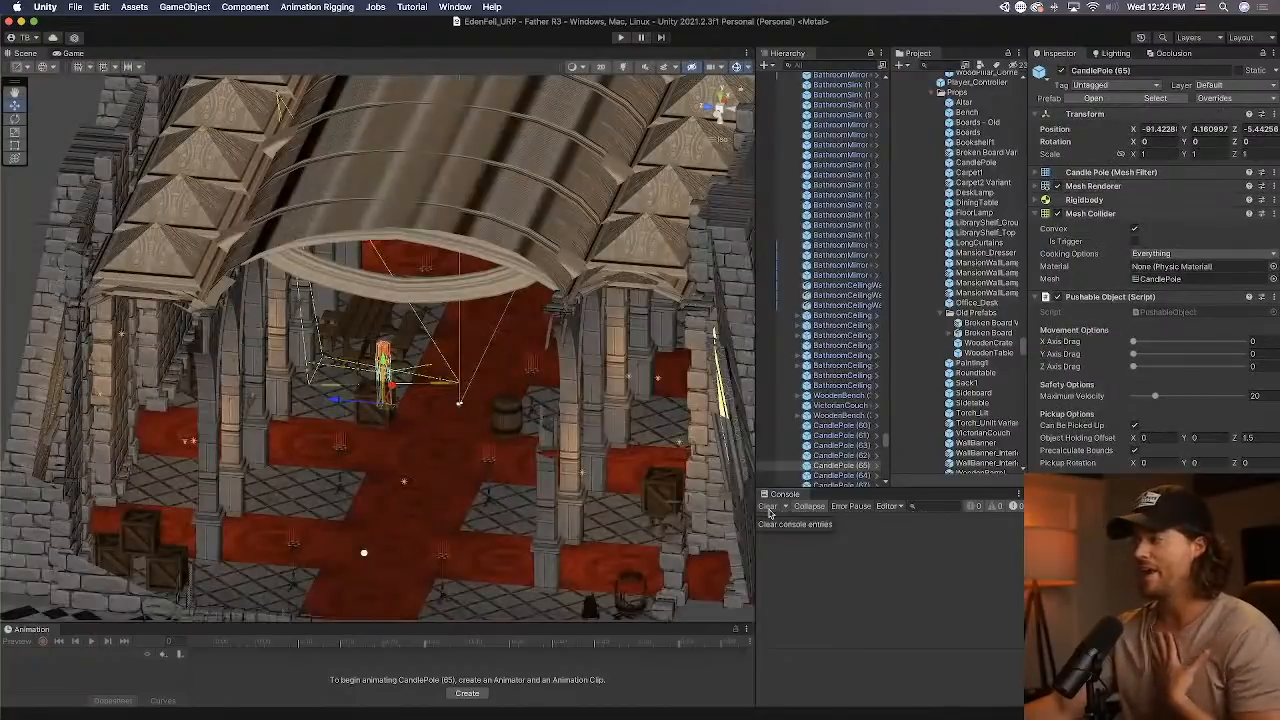
Switch to Photoshop, open the recent file Eden Fell Hall Level Map.psd and move its window fully into view.
{"action": "mouse_move", "coordinate": [729, 712]}
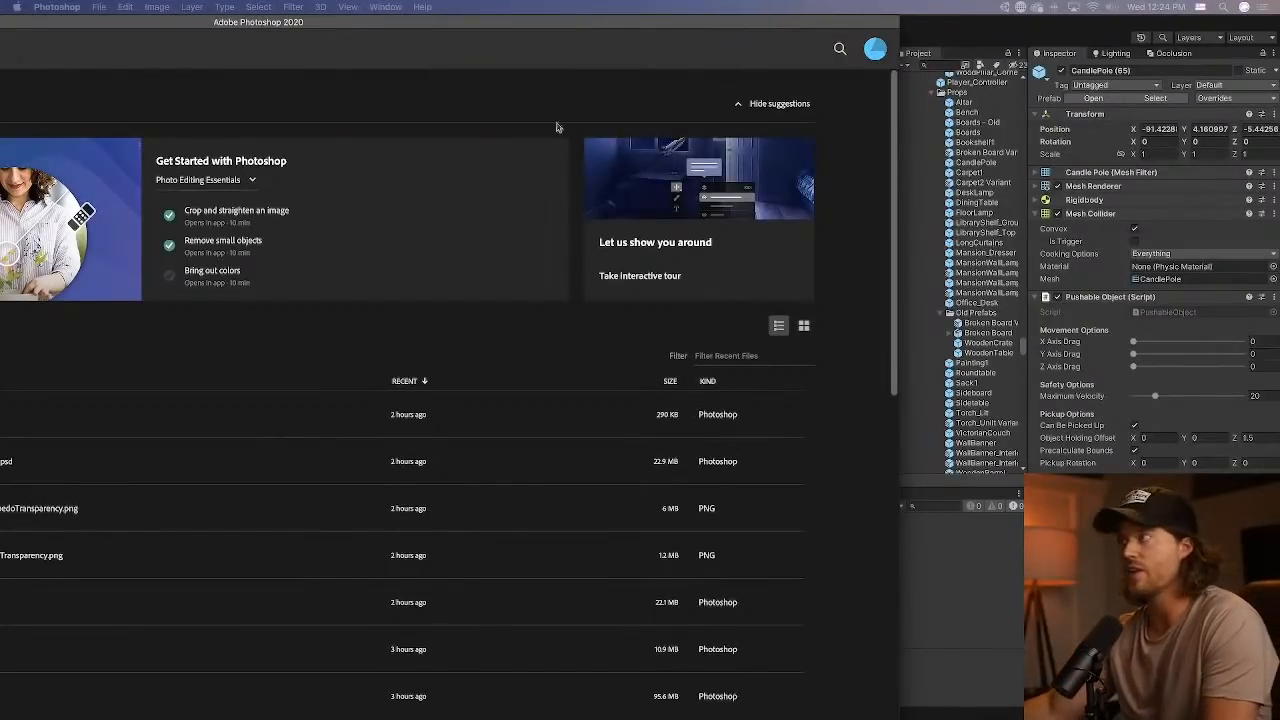
{"action": "double_click", "coordinate": [511, 31]}
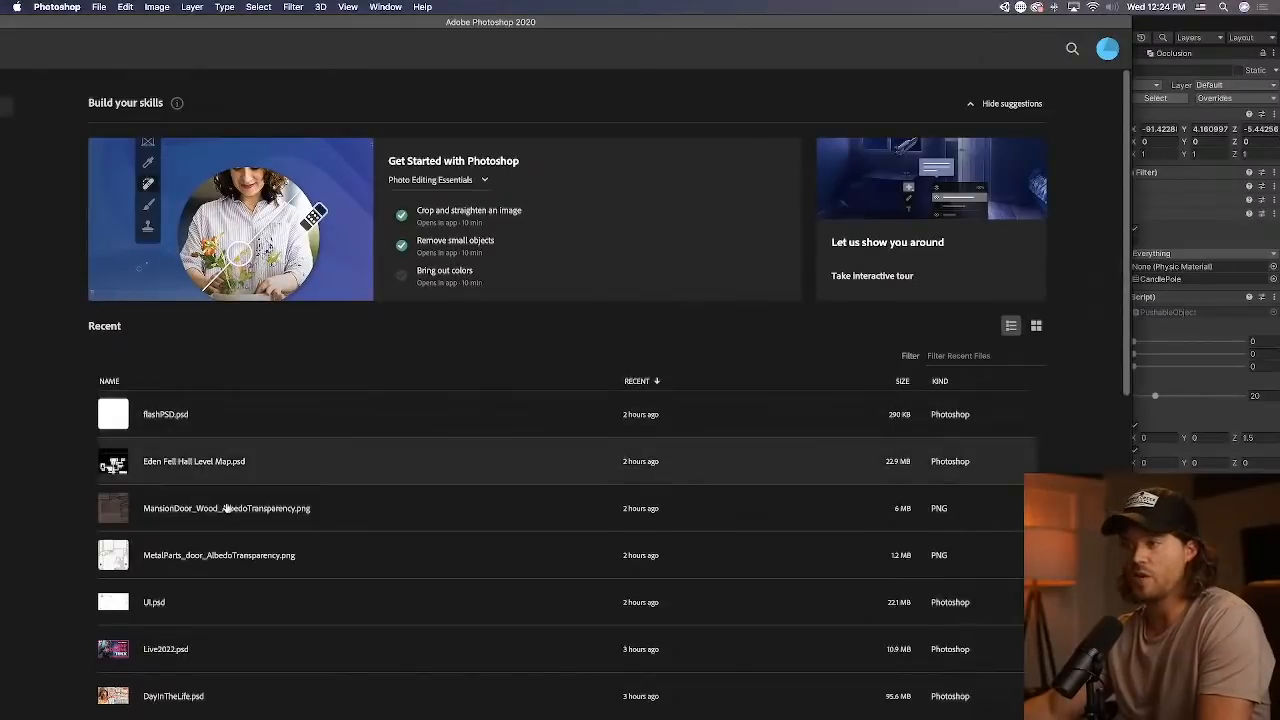
{"action": "left_click", "coordinate": [187, 462]}
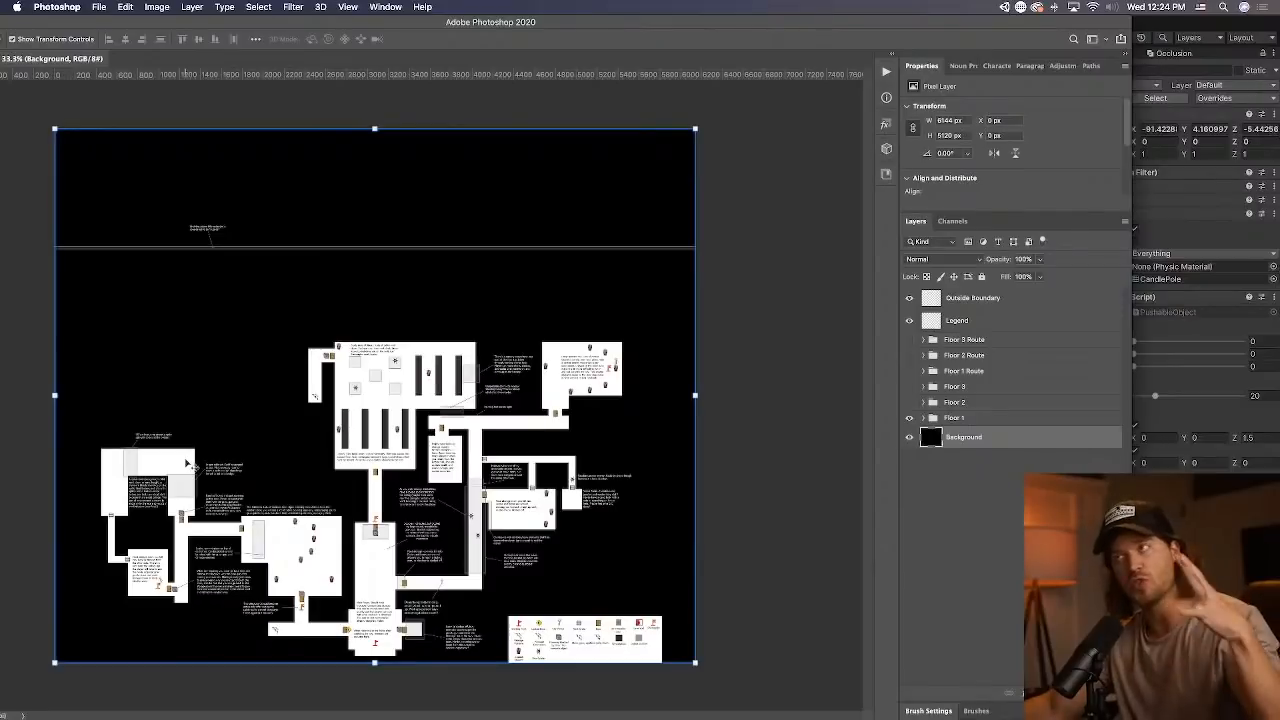
{"action": "left_click_drag", "start_coordinate": [689, 16], "coordinate": [841, 10]}
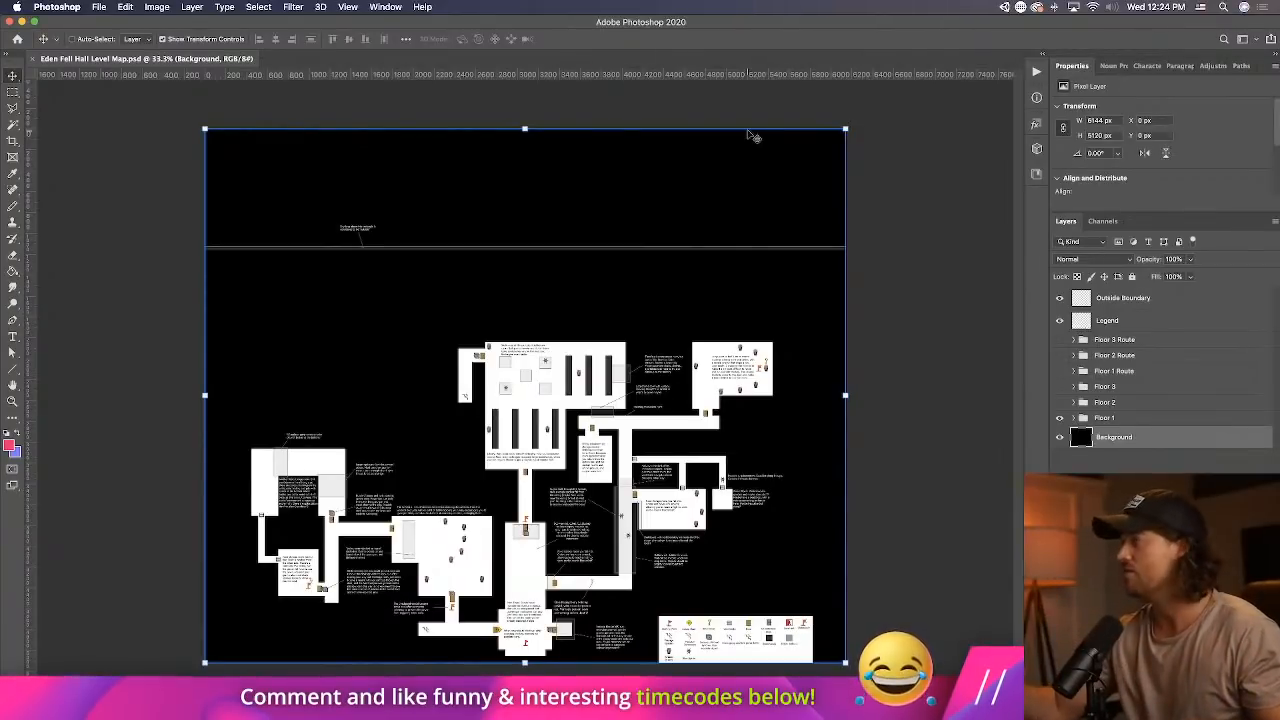
{"action": "key", "text": "ctrl+Up"}
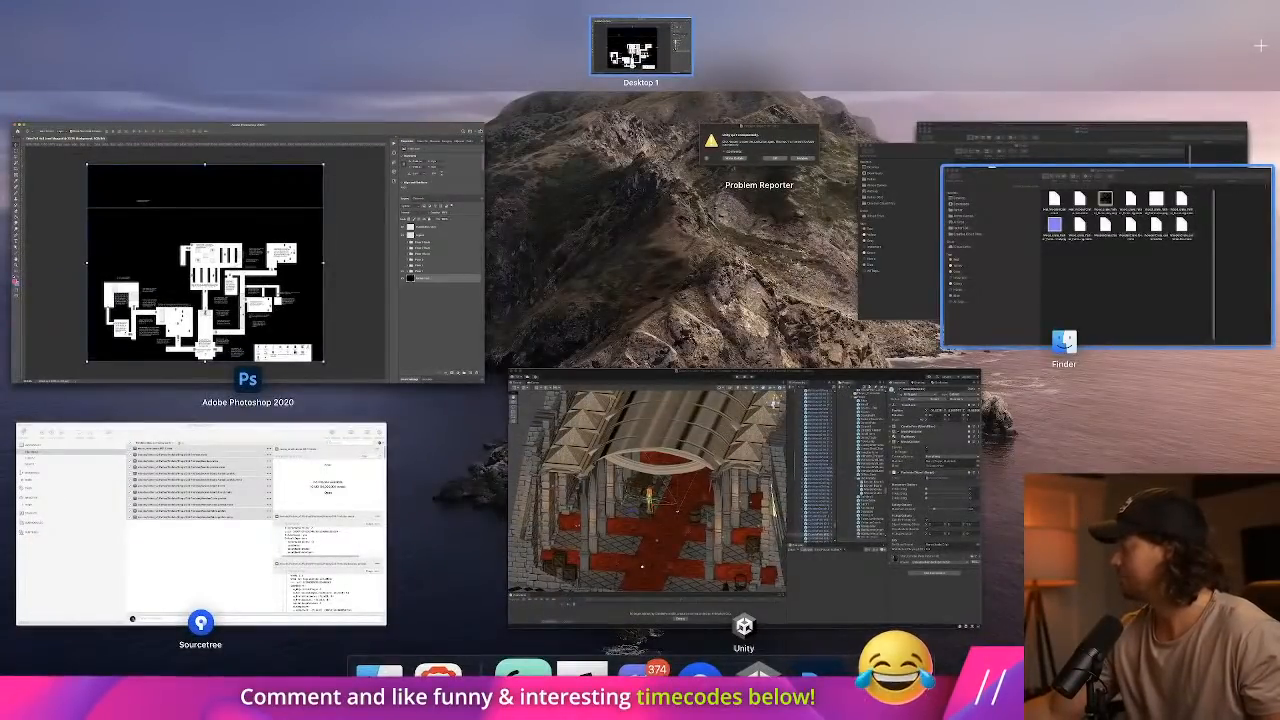
{"action": "key", "text": "ctrl+Up"}
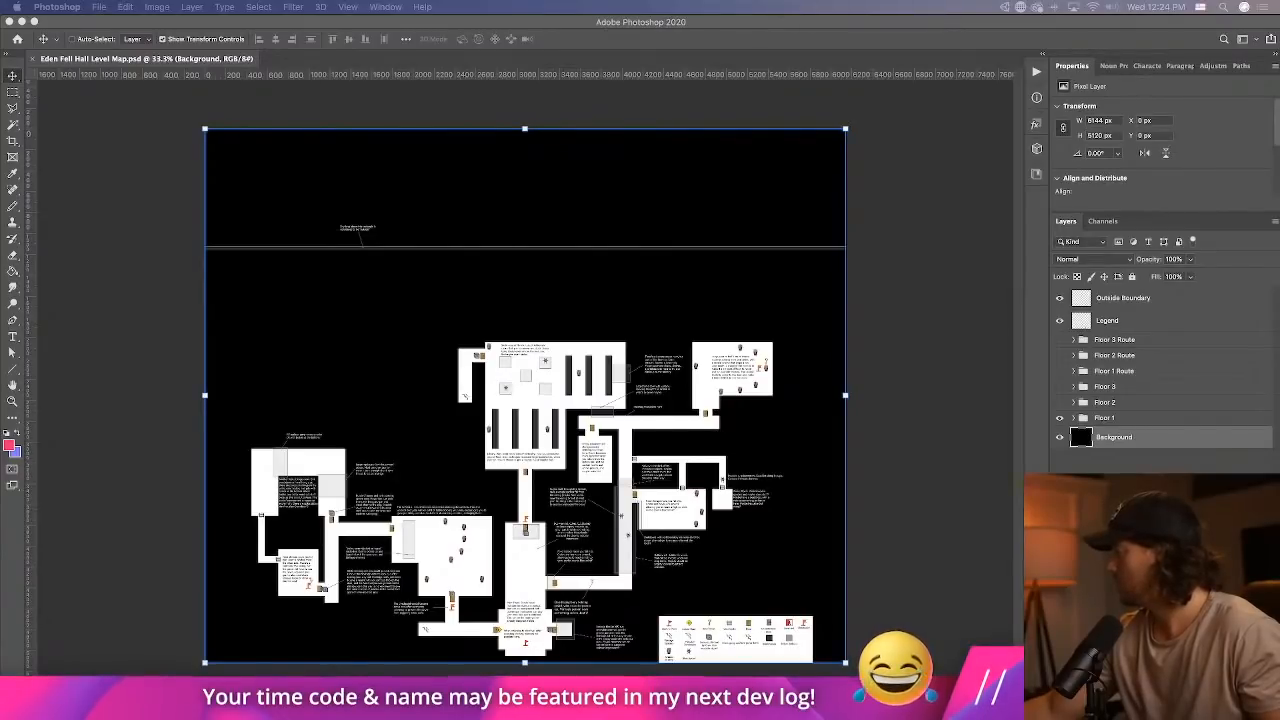
Examine the first-floor level map up close, covering the cafeteria, main foyer, library, lecture hall and their design notes.
{"action": "key", "text": "super+plus"}
{"action": "key", "text": "super+plus"}
{"action": "key", "text": "super+plus"}
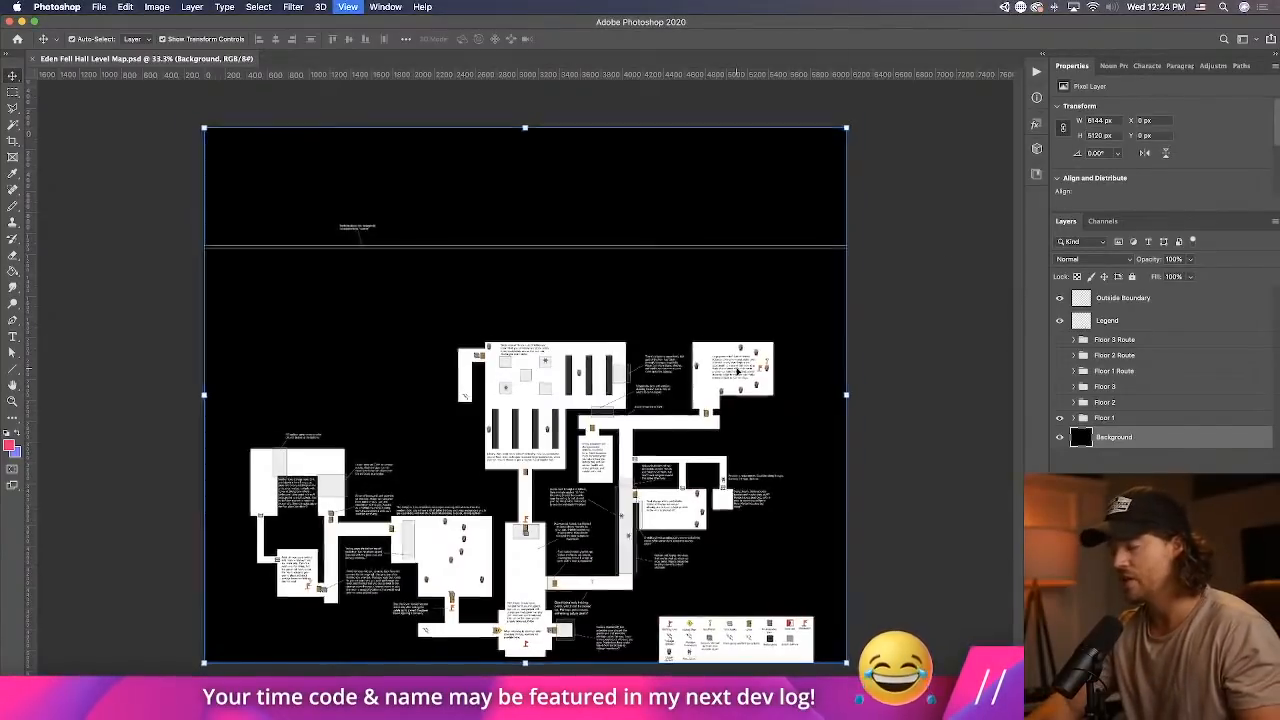
{"action": "left_click_drag", "start_coordinate": [736, 366], "coordinate": [760, 195]}
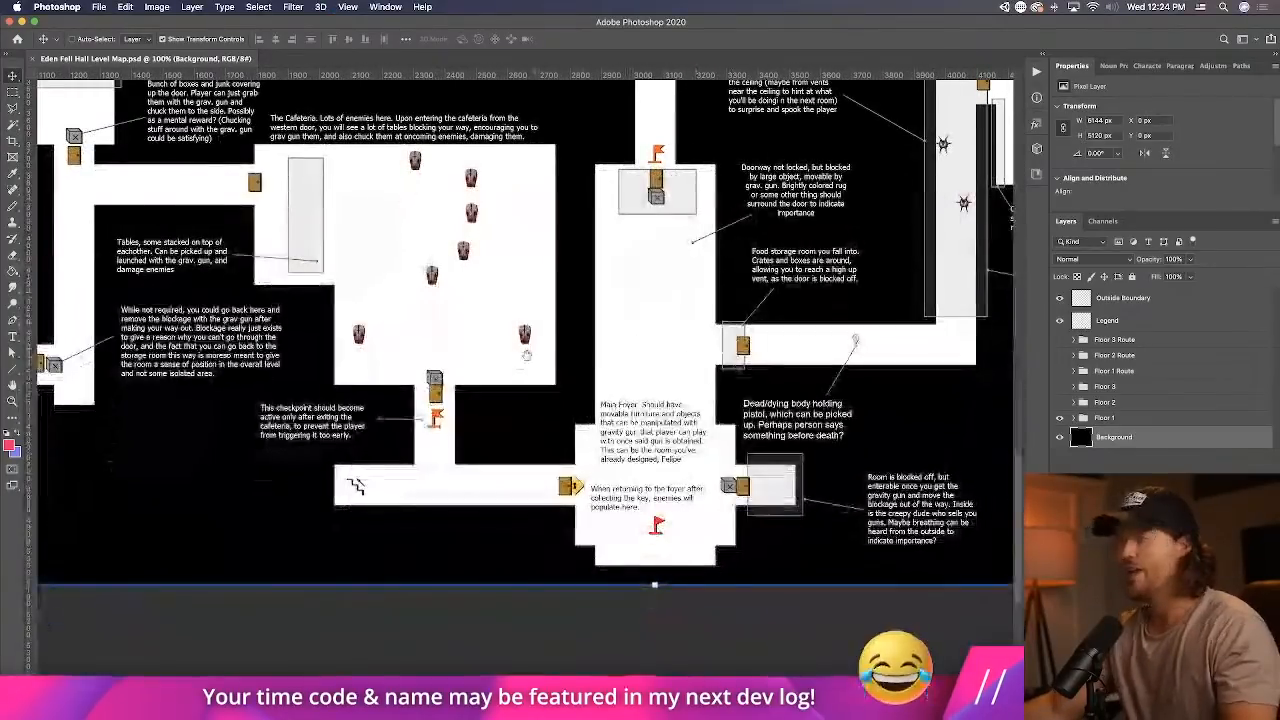
{"action": "left_click_drag", "start_coordinate": [526, 351], "coordinate": [757, 477]}
{"action": "left_click_drag", "start_coordinate": [620, 120], "coordinate": [441, 454]}
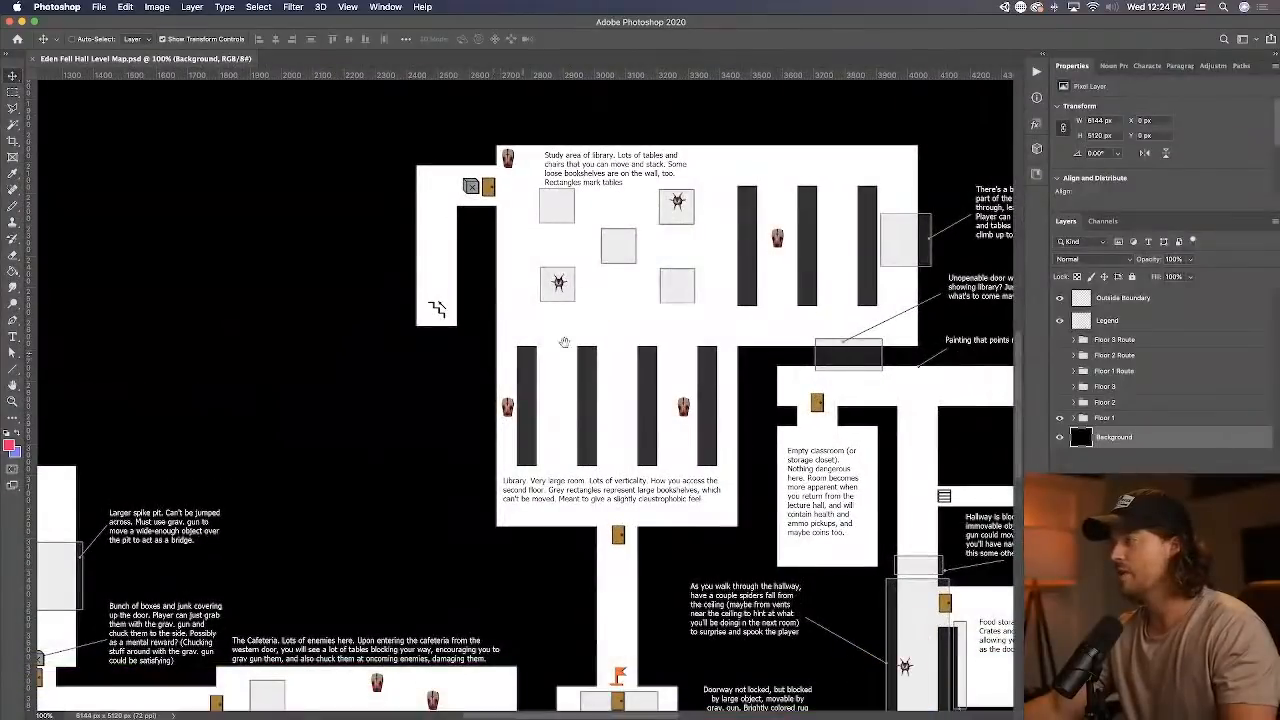
{"action": "left_click_drag", "start_coordinate": [653, 404], "coordinate": [106, 455]}
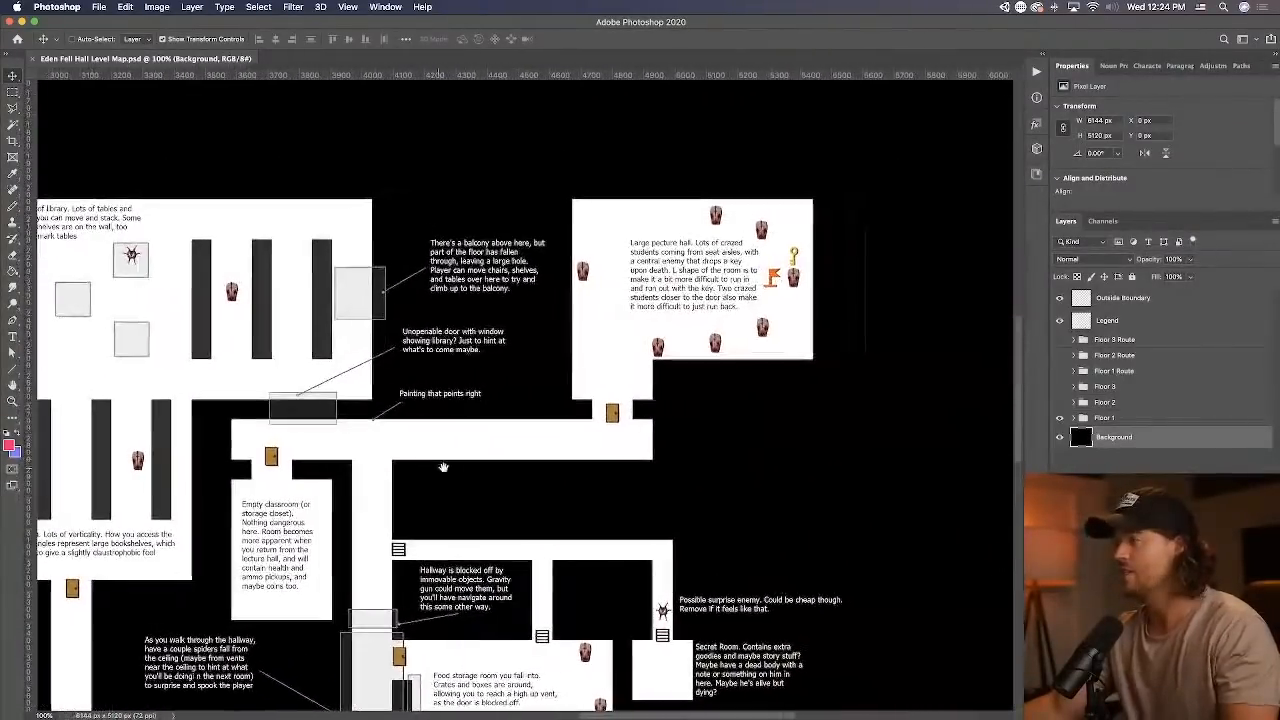
{"action": "left_click_drag", "start_coordinate": [439, 462], "coordinate": [742, 621]}
Hide the Floor 1 group, show Floor 2, and look over the whole second-floor layout.
{"action": "left_click", "coordinate": [1059, 415]}
{"action": "left_click", "coordinate": [1059, 403]}
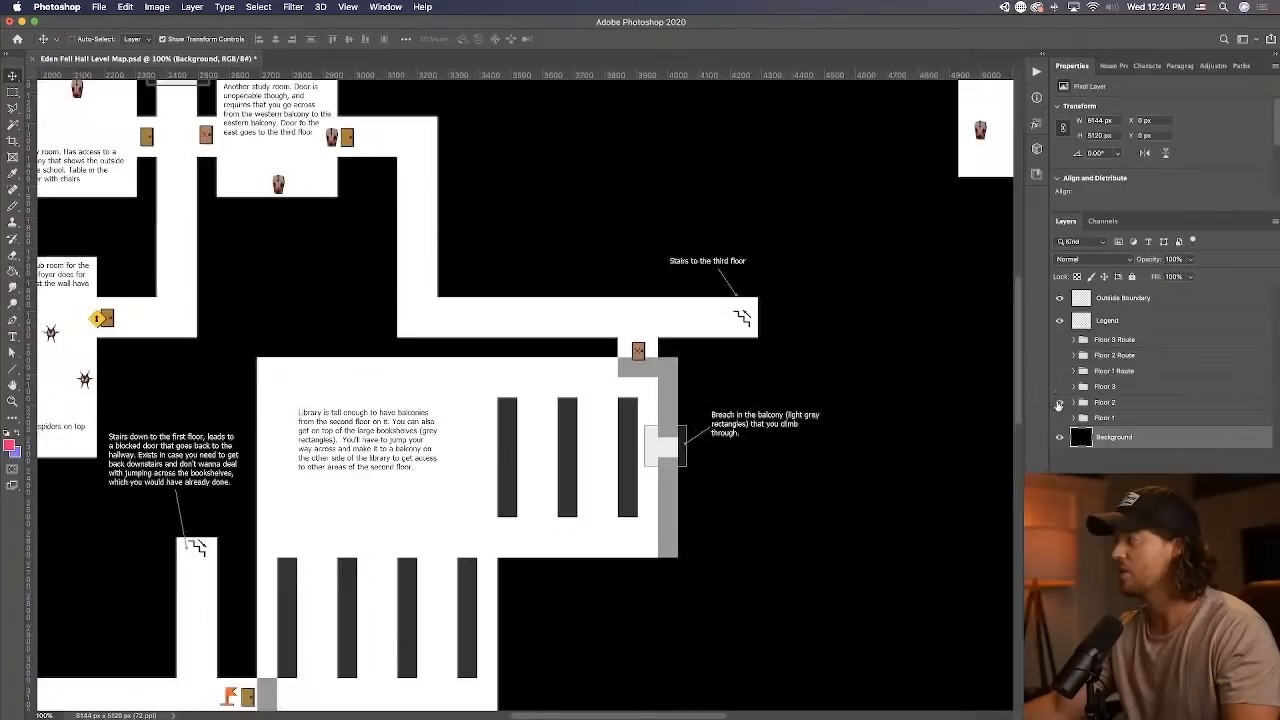
{"action": "key", "text": "super+minus"}
{"action": "left_click_drag", "start_coordinate": [547, 449], "coordinate": [788, 430]}
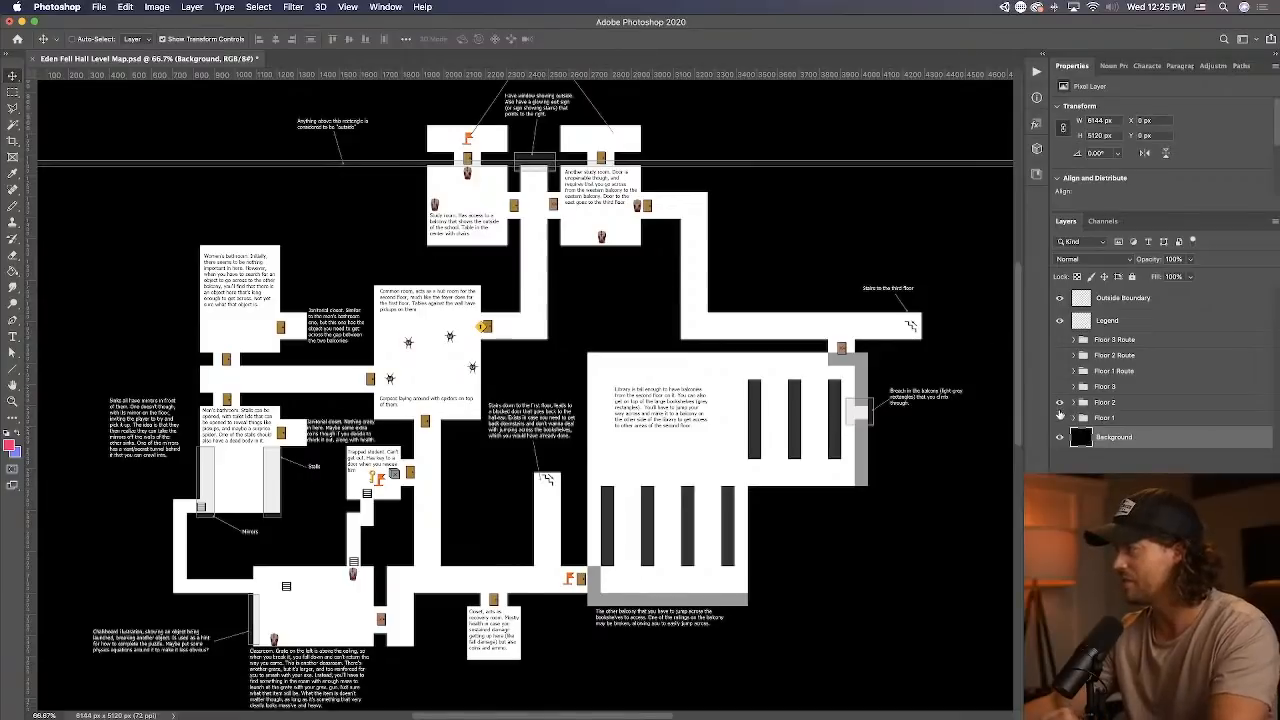
Compare the Floor 1 and Floor 2 layouts by toggling their visibility, leave both shown, and switch back to Unity.
{"action": "left_click", "coordinate": [1060, 403]}
{"action": "left_click", "coordinate": [1060, 418]}
{"action": "left_click", "coordinate": [1060, 418]}
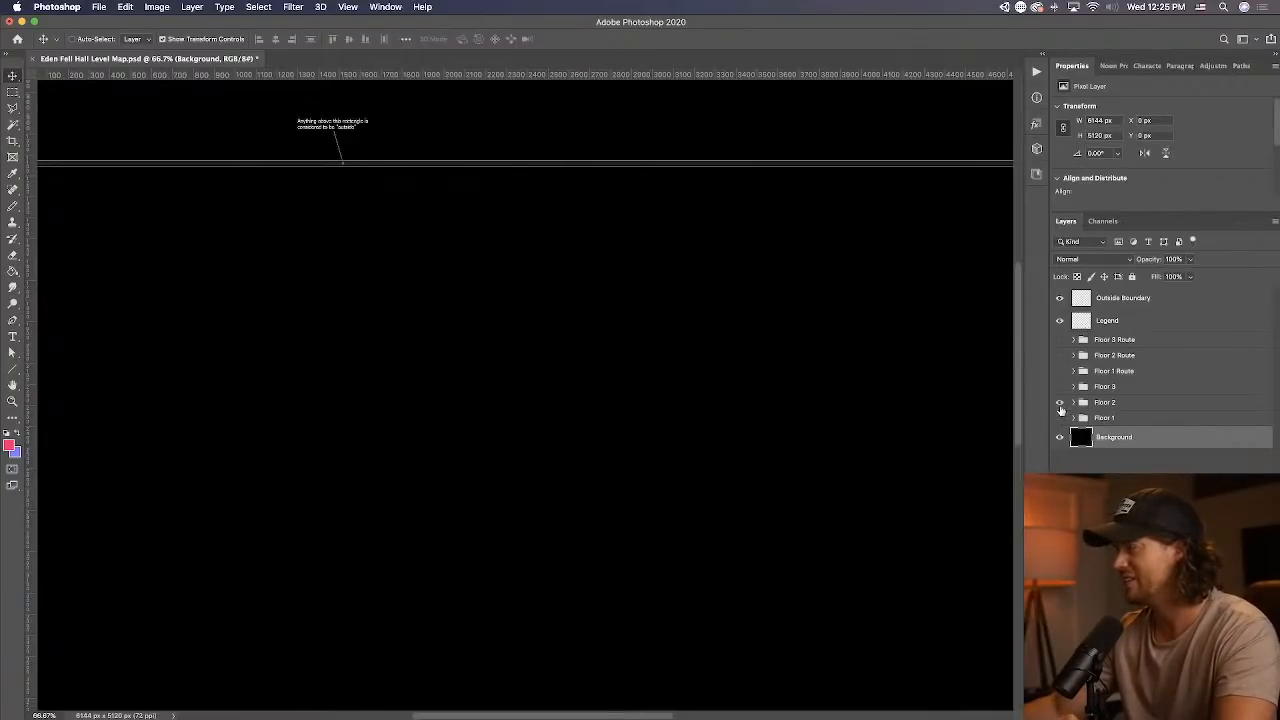
{"action": "left_click", "coordinate": [1060, 403]}
{"action": "left_click", "coordinate": [1060, 403]}
{"action": "left_click", "coordinate": [1061, 418]}
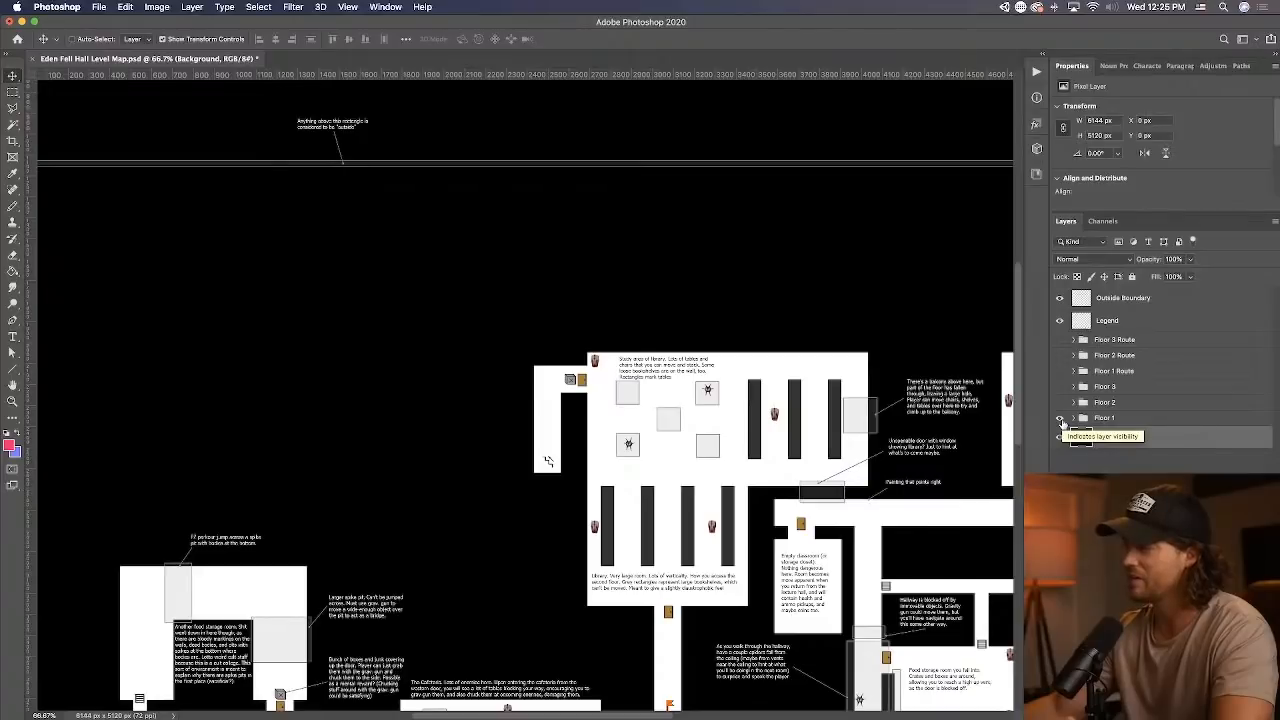
{"action": "left_click", "coordinate": [1060, 403]}
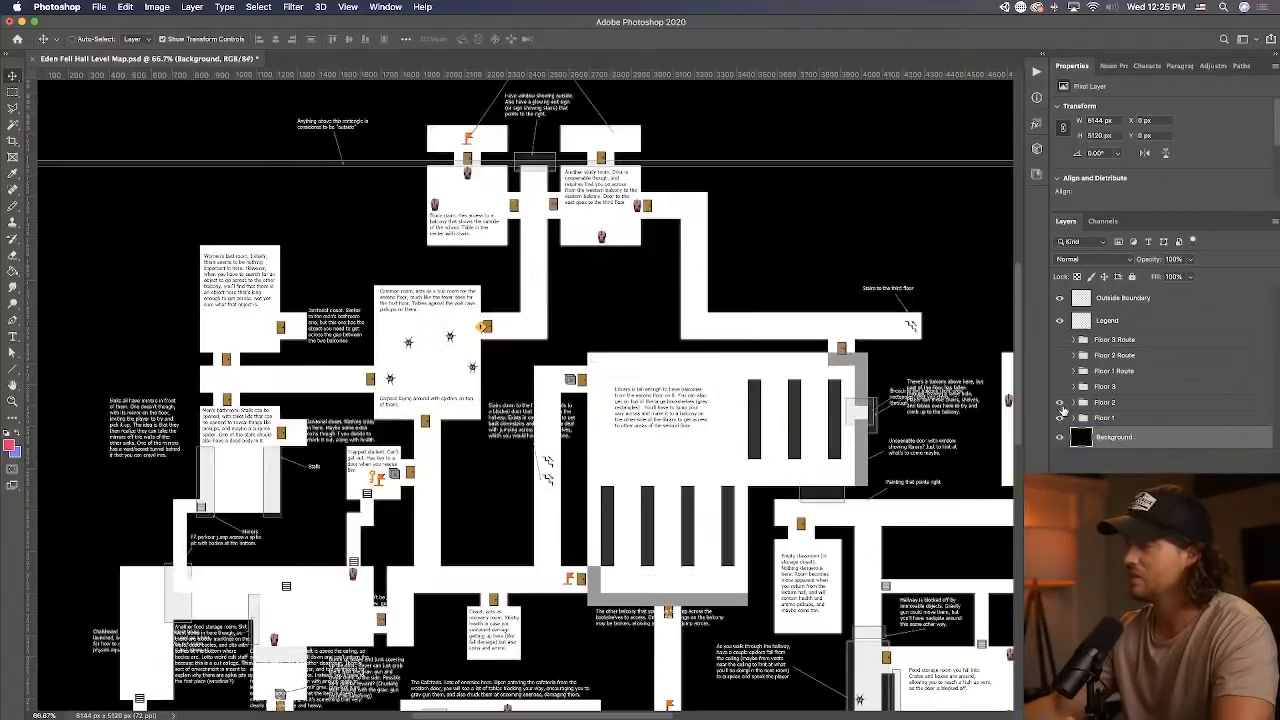
{"action": "left_click", "coordinate": [1061, 417]}
{"action": "left_click", "coordinate": [1060, 403]}
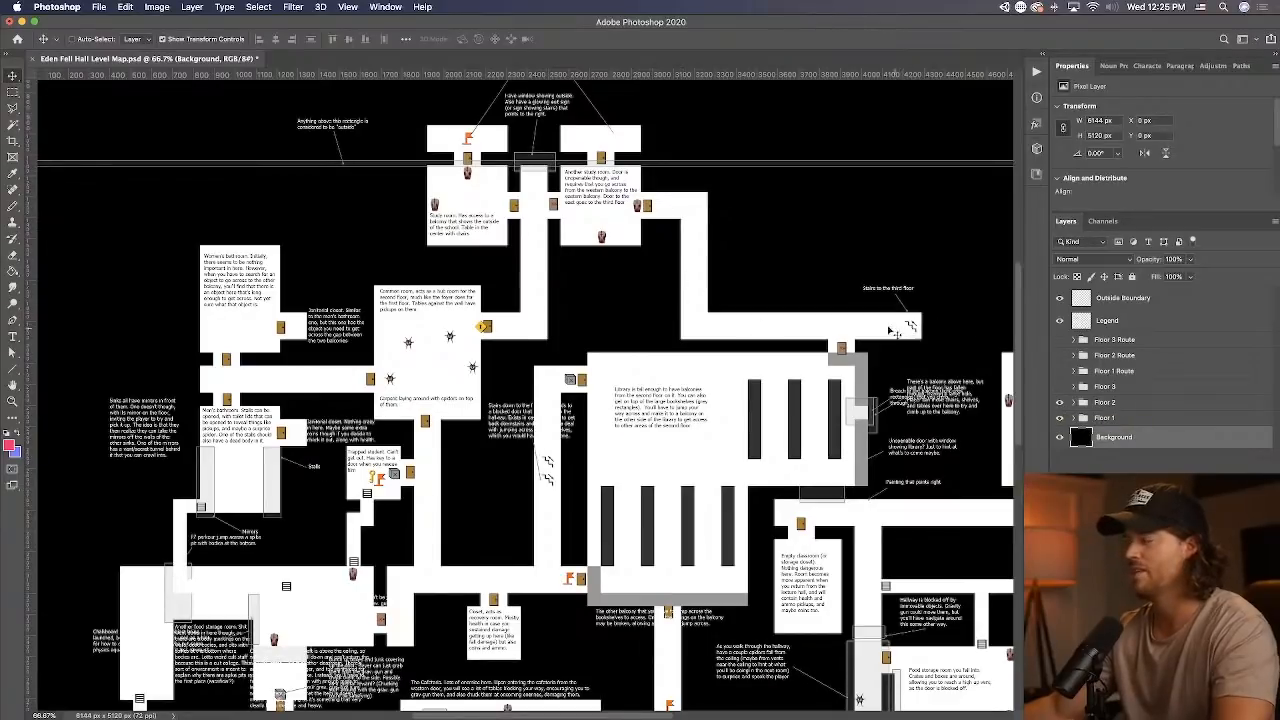
{"action": "key", "text": "super+Tab"}
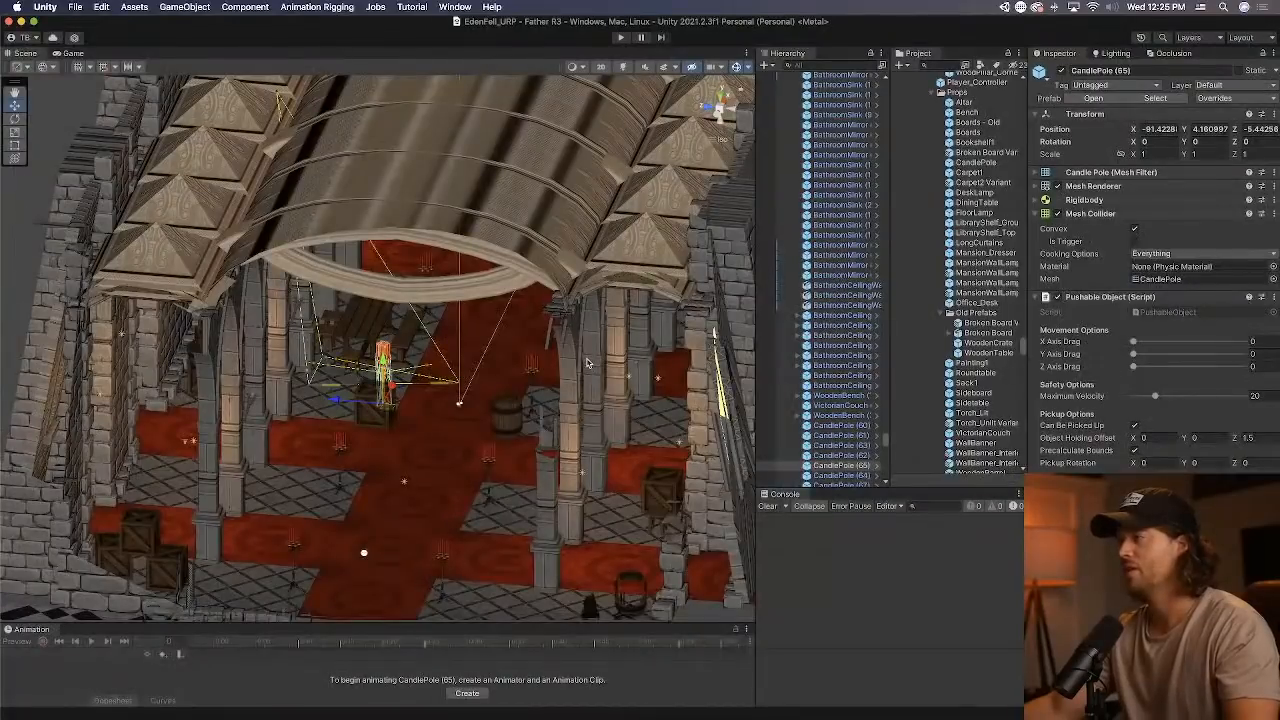
Compare the level's overhead view with the second-floor map in Photoshop, covering its library and corridors, and return to Unity.
{"action": "left_click_drag", "start_coordinate": [587, 363], "coordinate": [547, 442], "text": "alt"}
{"action": "scroll", "coordinate": [547, 442], "scroll_direction": "down", "scroll_amount": 5}
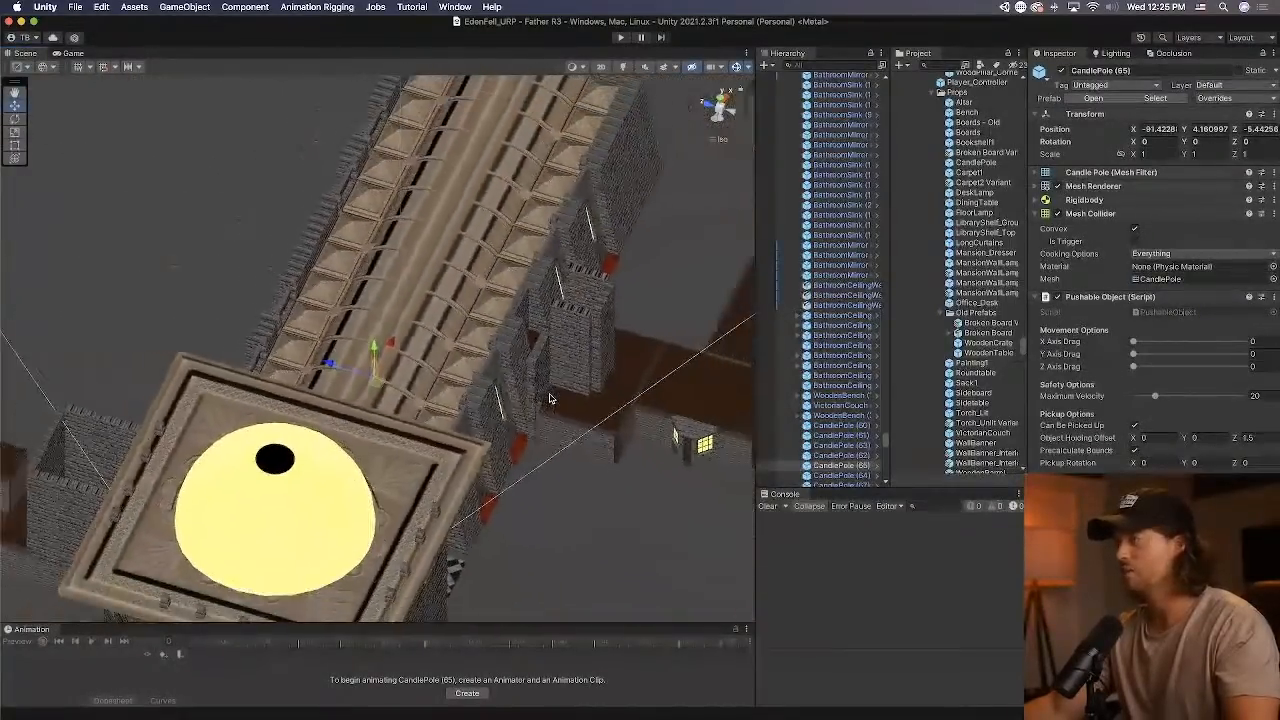
{"action": "left_click", "coordinate": [727, 141]}
{"action": "right_click_drag", "start_coordinate": [694, 283], "coordinate": [426, 189]}
{"action": "key", "text": "super+Tab"}
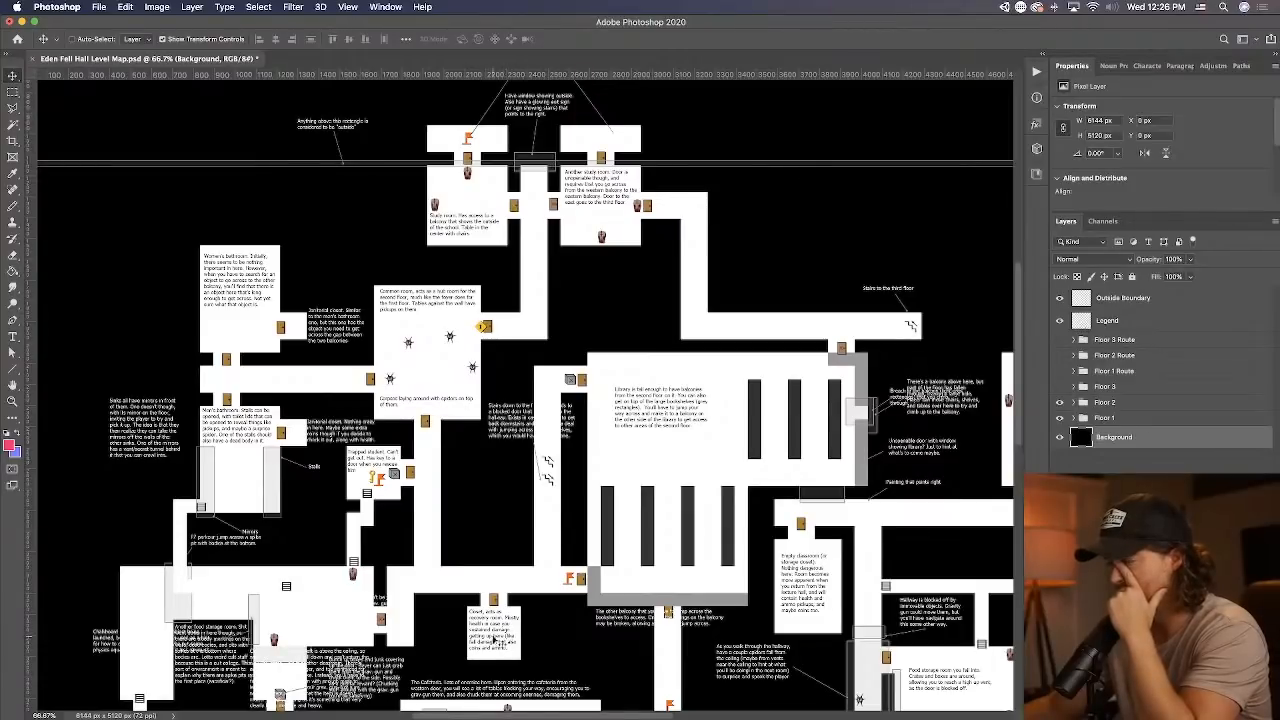
{"action": "scroll", "coordinate": [455, 626], "scroll_direction": "down", "scroll_amount": 2}
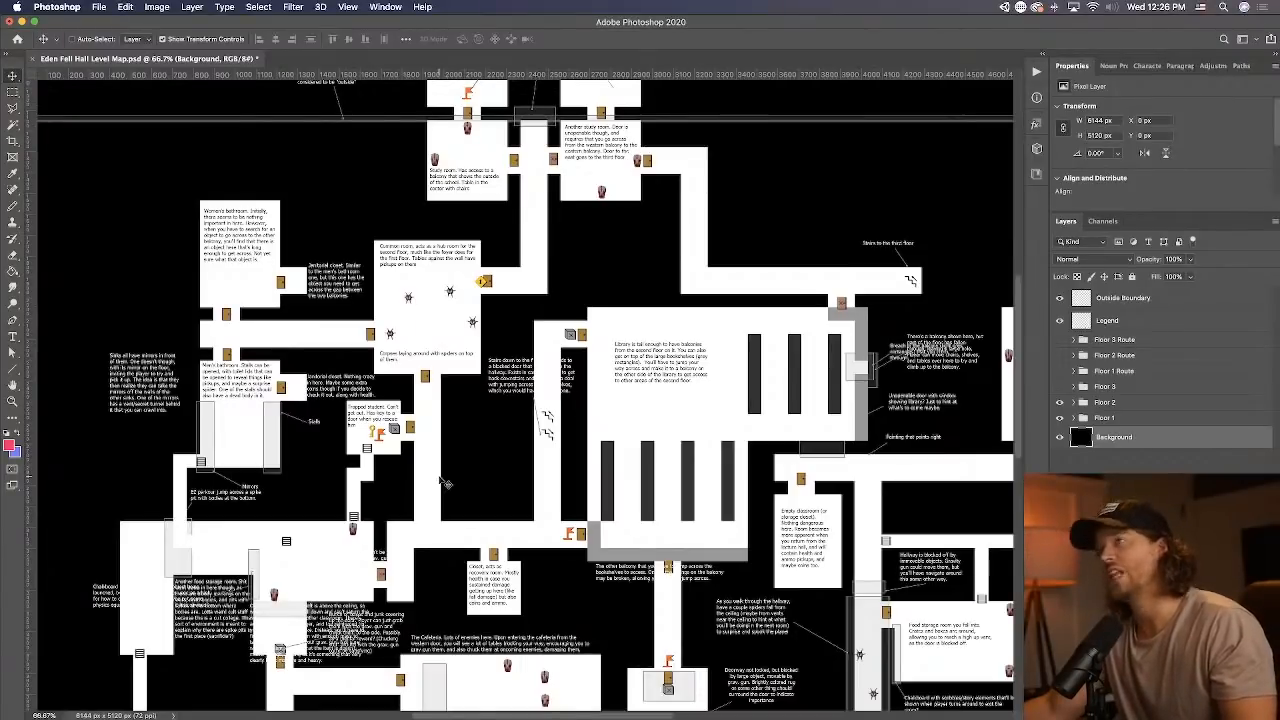
{"action": "key", "text": "super+Tab"}
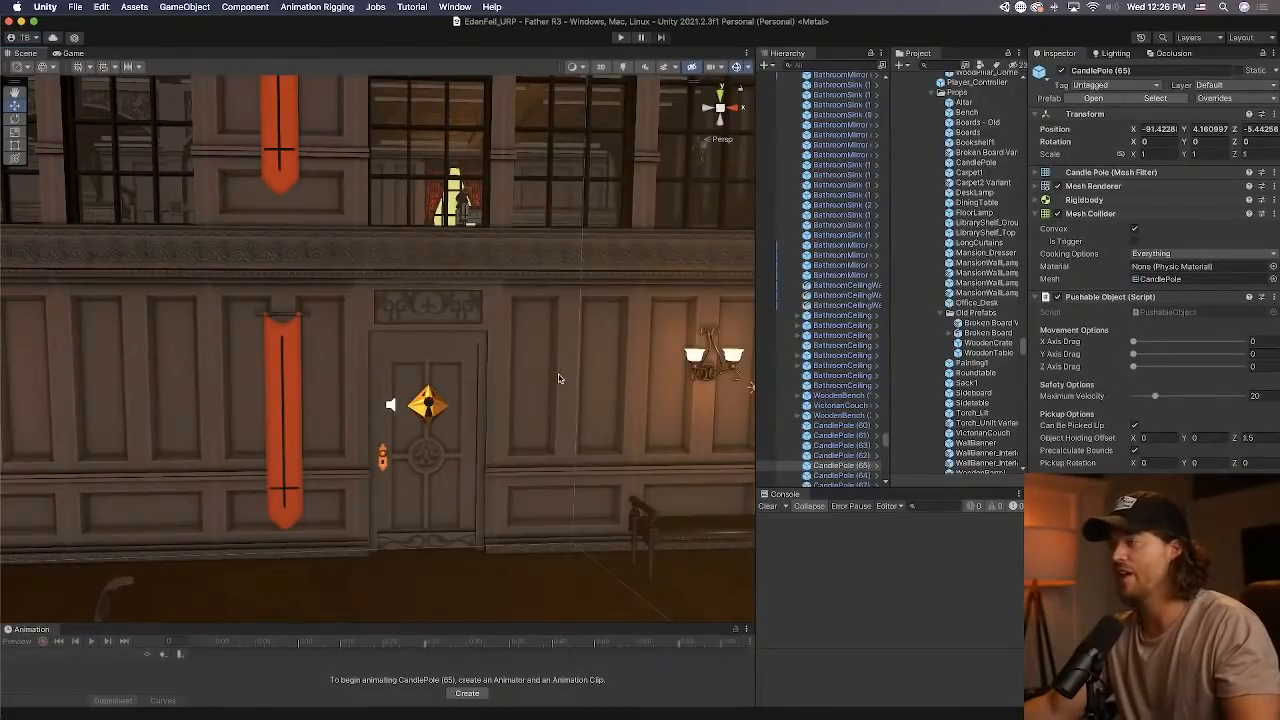
Examine the panelled corridor and the furnished lounge with its couch, chairs, carpet and windows, both up close and from above.
{"action": "mouse_move", "coordinate": [559, 378]}
{"action": "right_mouse_down"}
{"action": "mouse_move", "coordinate": [595, 405]}
{"action": "mouse_move", "coordinate": [520, 417]}
{"action": "mouse_move", "coordinate": [393, 368]}
{"action": "mouse_move", "coordinate": [200, 451]}
{"action": "mouse_move", "coordinate": [263, 320]}
{"action": "mouse_move", "coordinate": [242, 408]}
{"action": "mouse_move", "coordinate": [486, 380]}
{"action": "mouse_move", "coordinate": [320, 395]}
{"action": "mouse_move", "coordinate": [533, 397]}
{"action": "mouse_move", "coordinate": [424, 386]}
{"action": "mouse_move", "coordinate": [307, 397]}
{"action": "mouse_move", "coordinate": [889, 395]}
{"action": "mouse_move", "coordinate": [540, 404]}
{"action": "mouse_move", "coordinate": [651, 380]}
{"action": "mouse_move", "coordinate": [1196, 399]}
{"action": "right_mouse_up"}
{"action": "key", "text": "w"}
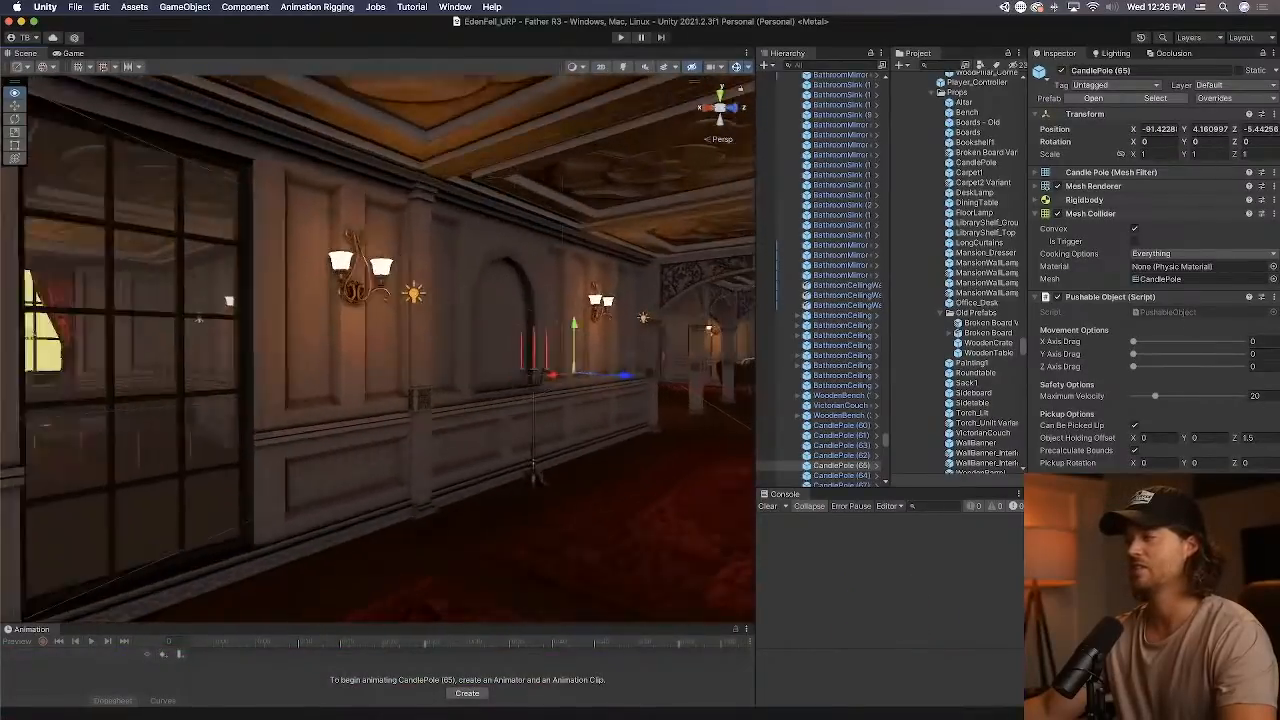
{"action": "key", "text": "w"}
{"action": "right_click_drag", "start_coordinate": [560, 390], "coordinate": [1200, 395]}
{"action": "key", "text": "w"}
{"action": "key", "text": "w"}
{"action": "key", "text": "w"}
{"action": "key", "text": "ctrl+Up"}
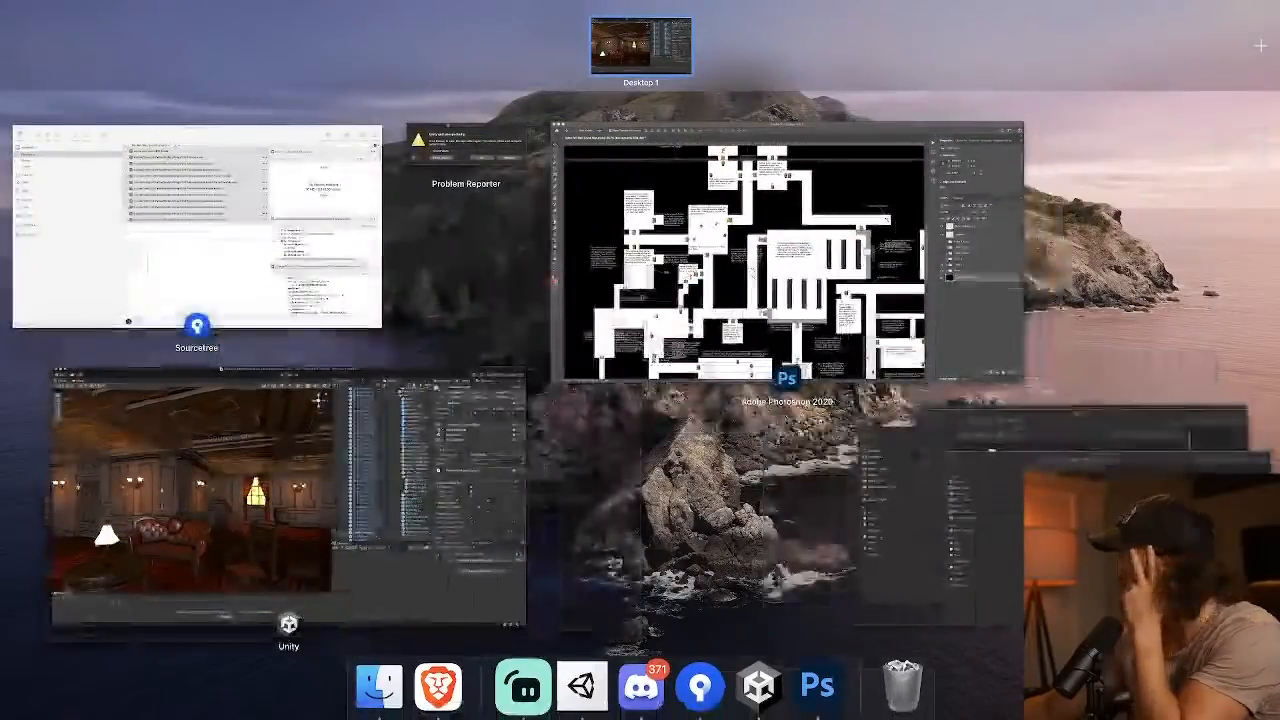
{"action": "key", "text": "ctrl+Up"}
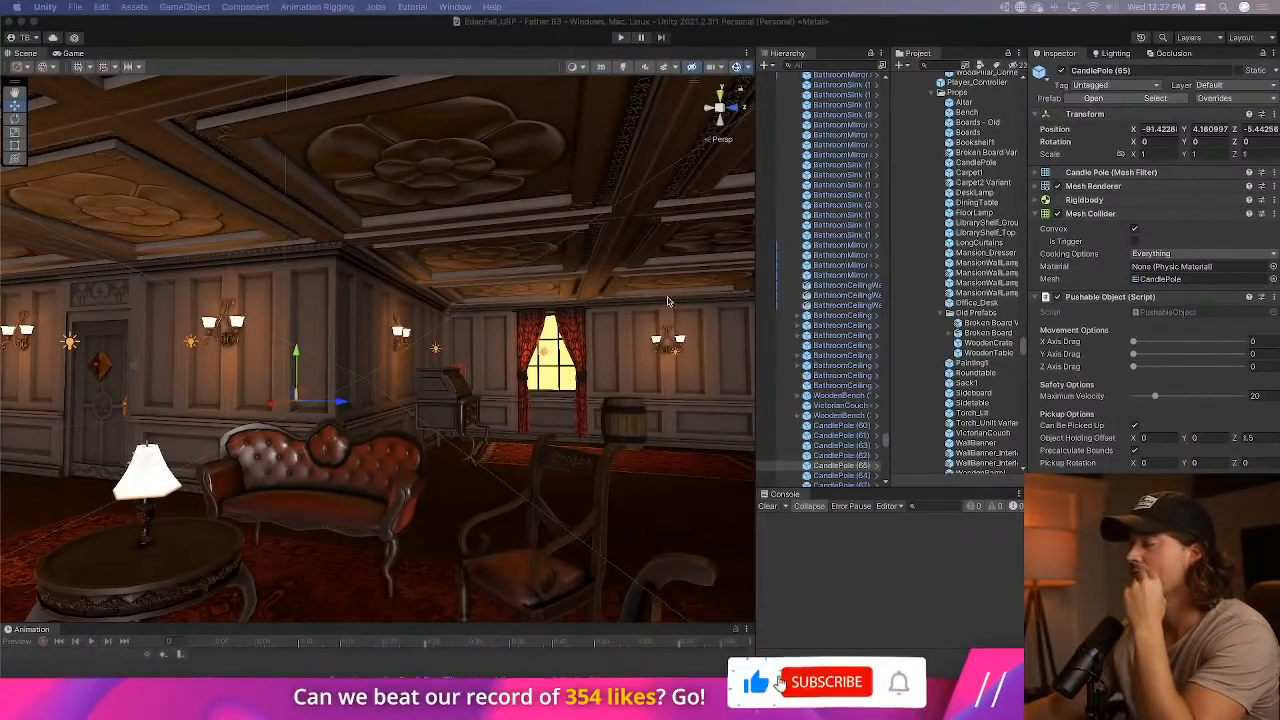
{"action": "right_click_drag", "start_coordinate": [659, 314], "coordinate": [594, 420]}
{"action": "scroll", "coordinate": [592, 420], "scroll_direction": "down", "scroll_amount": 6}
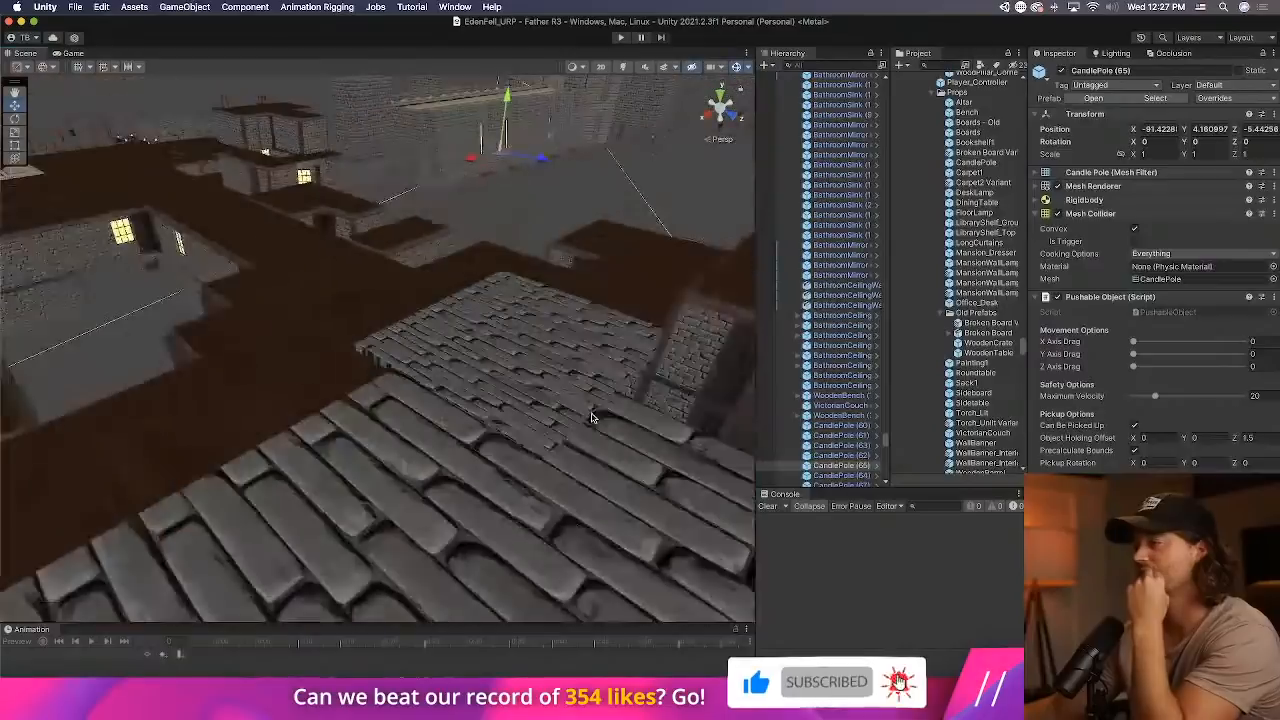
{"action": "scroll", "coordinate": [590, 420], "scroll_direction": "up", "scroll_amount": 6}
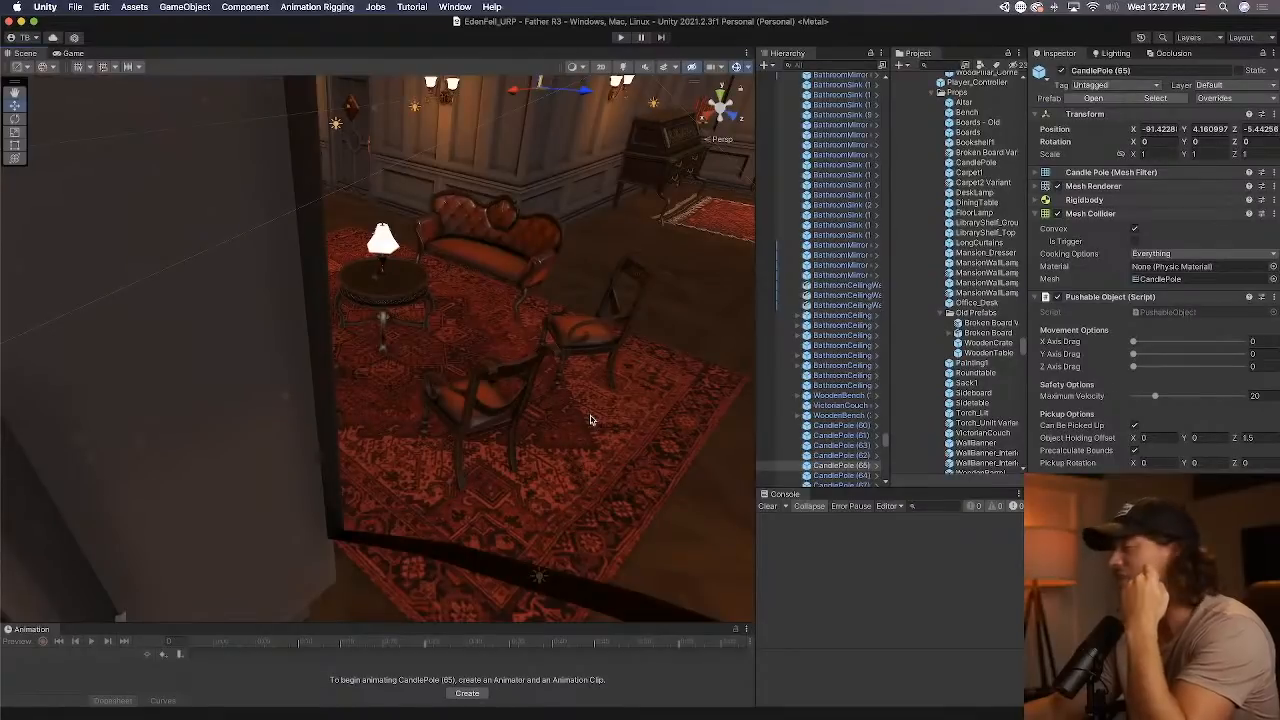
{"action": "right_click_drag", "start_coordinate": [549, 403], "coordinate": [623, 350]}
Search the hierarchy for "title", select Title Trigger (4) and clear the search.
{"action": "left_click", "coordinate": [816, 65]}
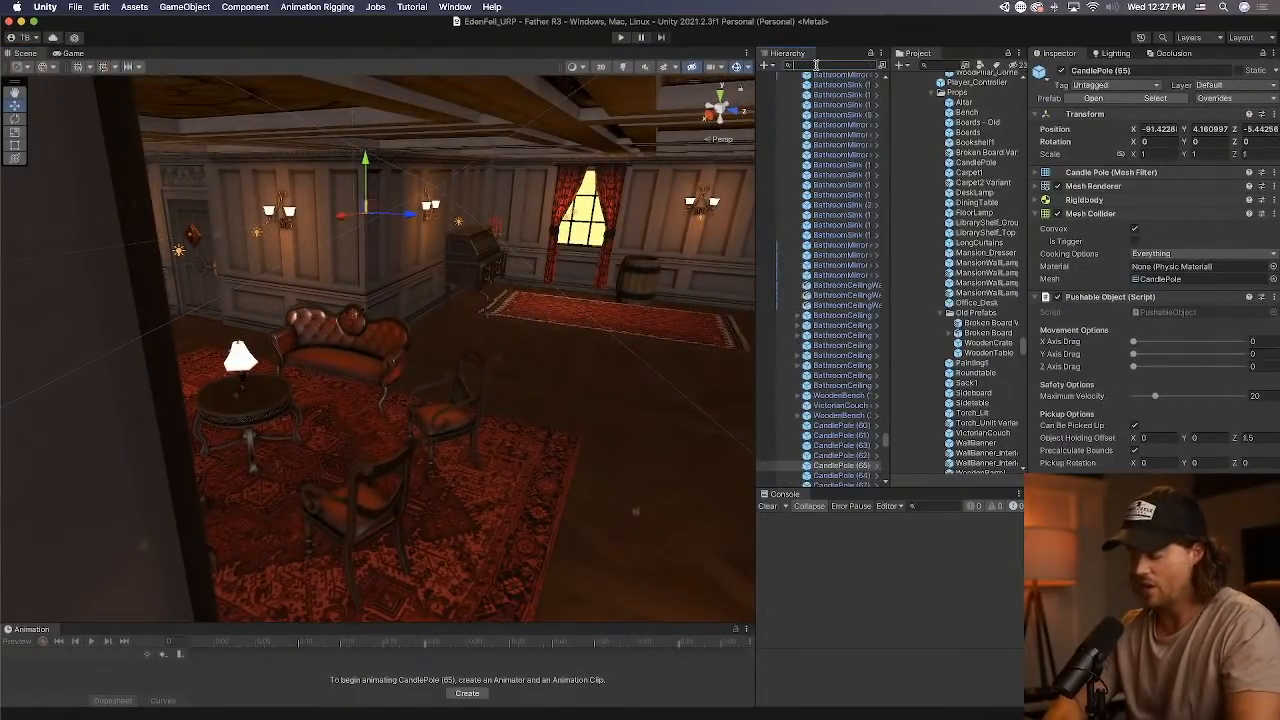
{"action": "type", "text": "title"}
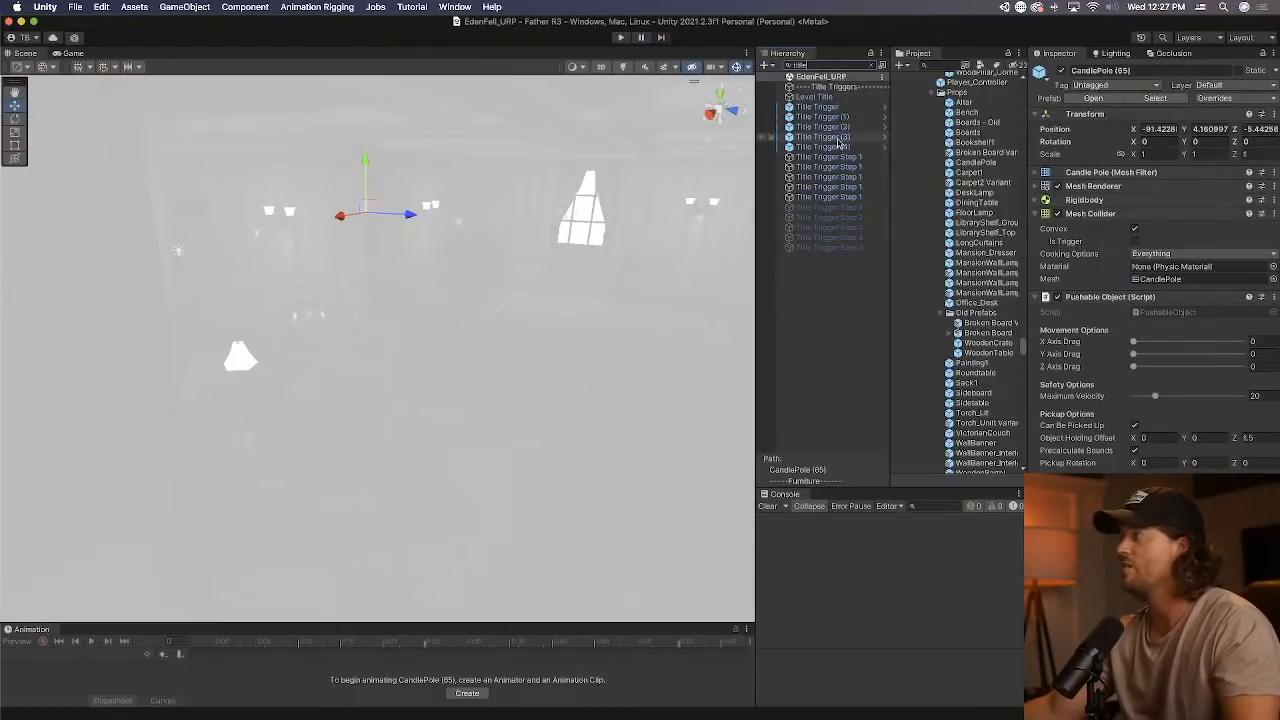
{"action": "left_click", "coordinate": [825, 147]}
{"action": "left_click", "coordinate": [871, 65]}
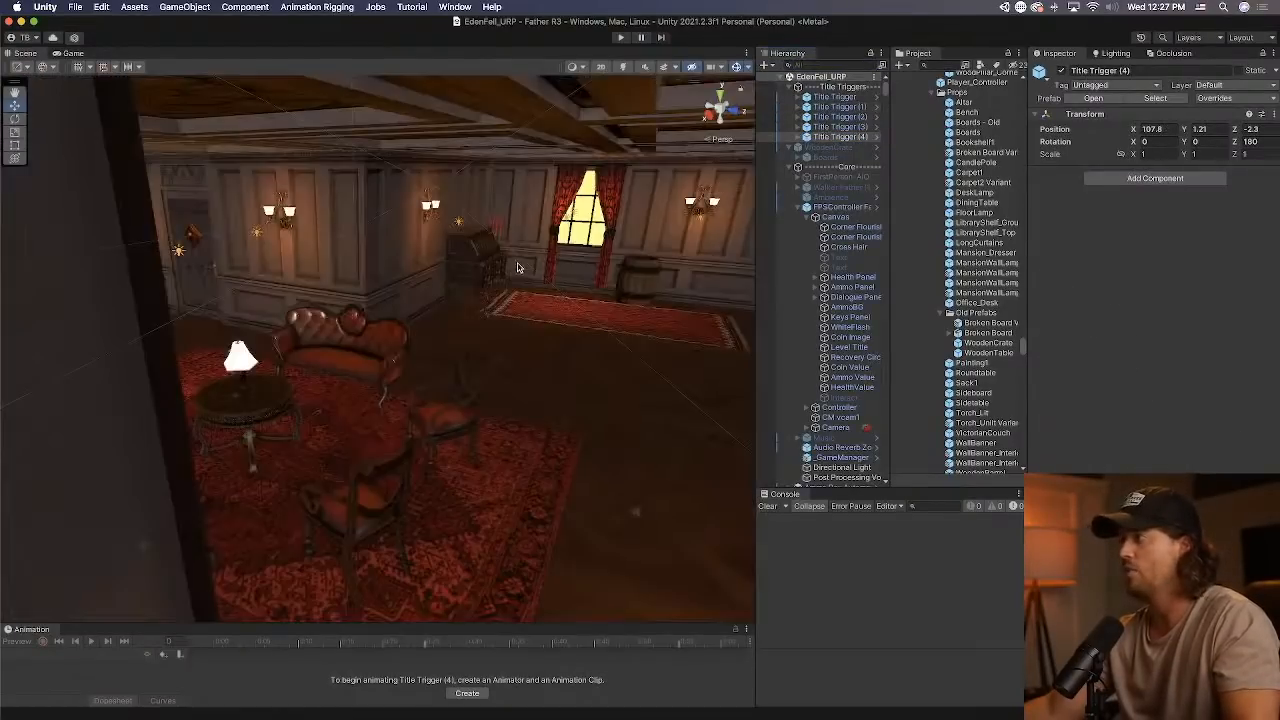
Duplicate Title Trigger (4) and move the copy along Z to about 51.2.
{"action": "right_click_drag", "start_coordinate": [517, 268], "coordinate": [430, 391]}
{"action": "scroll", "coordinate": [430, 391], "scroll_direction": "down", "scroll_amount": 15}
{"action": "middle_click_drag", "start_coordinate": [410, 379], "coordinate": [463, 403]}
{"action": "key", "text": "f"}
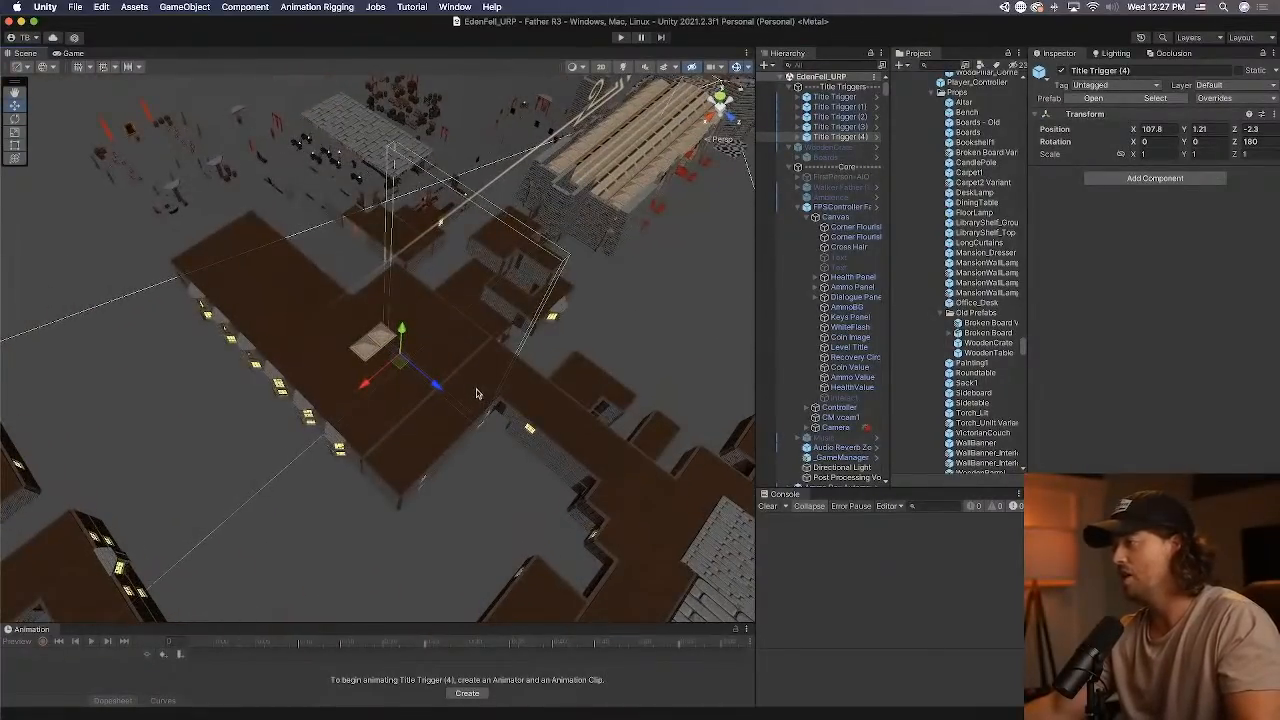
{"action": "right_click_drag", "start_coordinate": [477, 392], "coordinate": [446, 370]}
{"action": "middle_click_drag", "start_coordinate": [446, 370], "coordinate": [421, 414]}
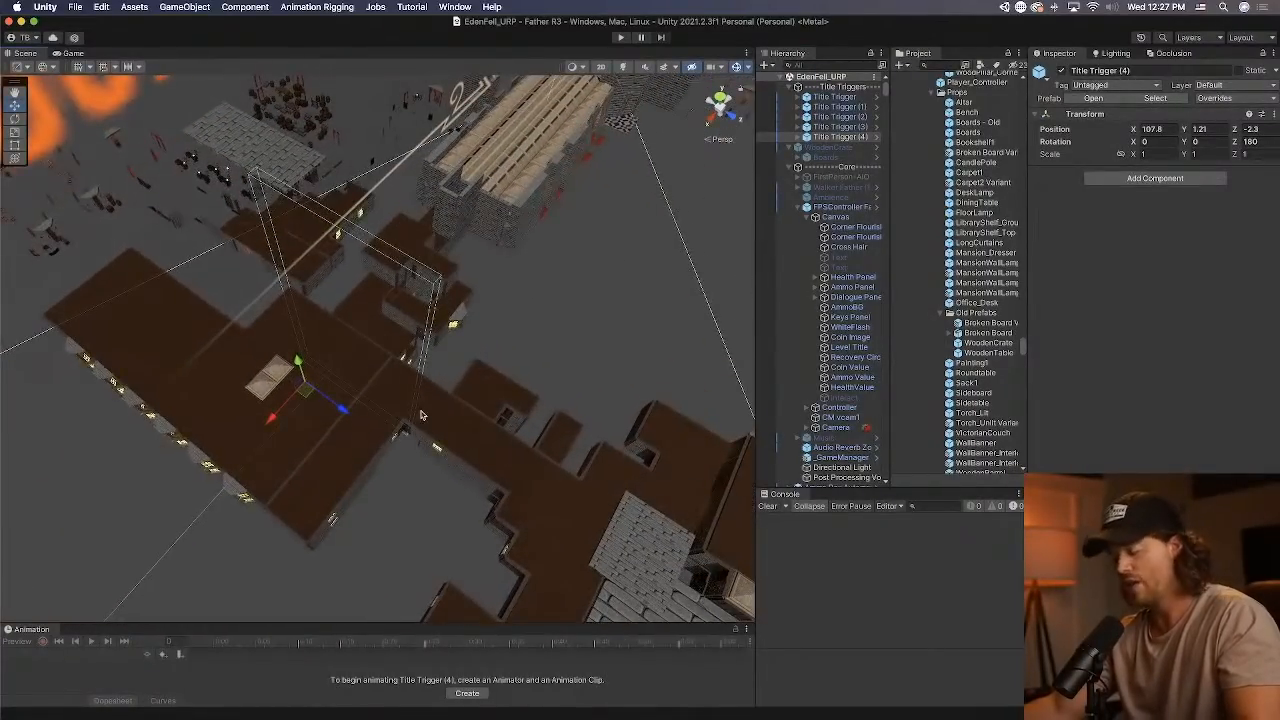
{"action": "key", "text": "super+d"}
{"action": "left_click_drag", "start_coordinate": [345, 412], "coordinate": [602, 484]}
{"action": "right_click_drag", "start_coordinate": [602, 484], "coordinate": [745, 550]}
Move Title Trigger (5) along Z to about 26.07, beside the inner corner of the brown-roofed corridor.
{"action": "middle_click_drag", "start_coordinate": [310, 490], "coordinate": [420, 301]}
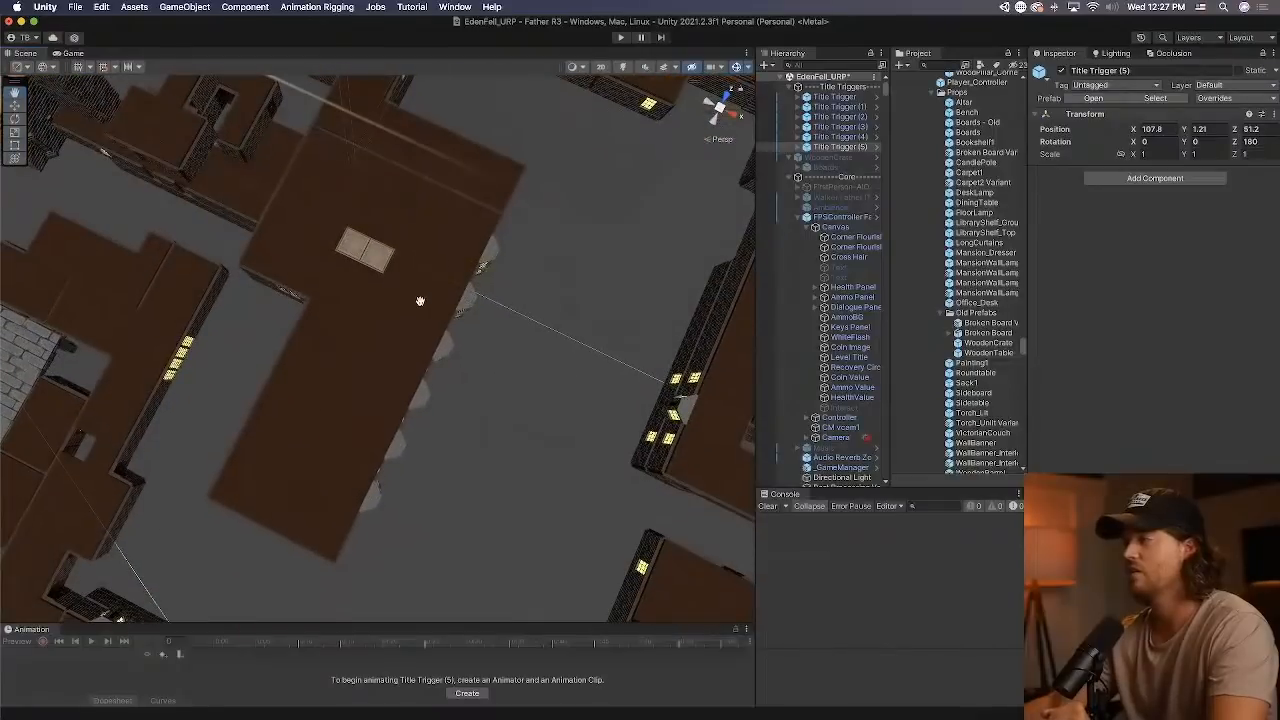
{"action": "scroll", "coordinate": [415, 303], "scroll_direction": "up", "scroll_amount": 10}
{"action": "right_click_drag", "start_coordinate": [415, 304], "coordinate": [479, 101]}
{"action": "scroll", "coordinate": [479, 101], "scroll_direction": "down", "scroll_amount": 8}
{"action": "middle_click_drag", "start_coordinate": [563, 214], "coordinate": [497, 463]}
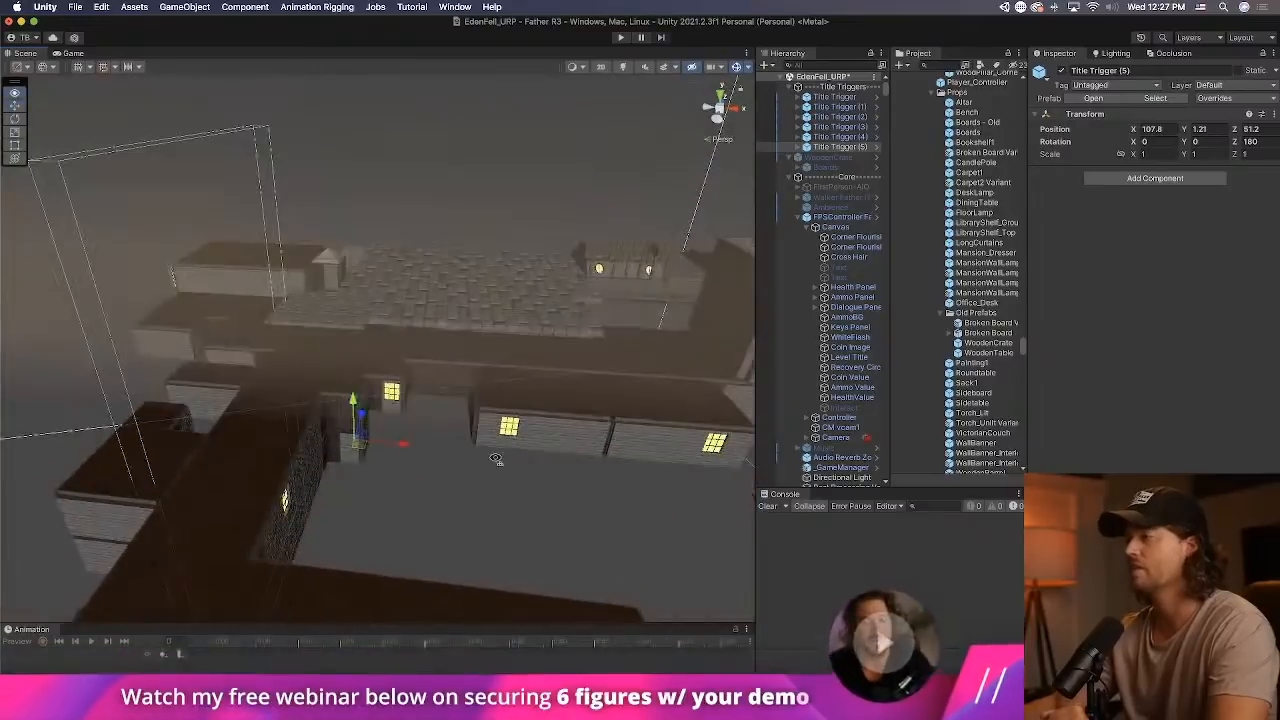
{"action": "right_click_drag", "start_coordinate": [497, 463], "coordinate": [453, 352]}
{"action": "middle_click_drag", "start_coordinate": [453, 352], "coordinate": [451, 494]}
{"action": "right_click_drag", "start_coordinate": [420, 397], "coordinate": [380, 294]}
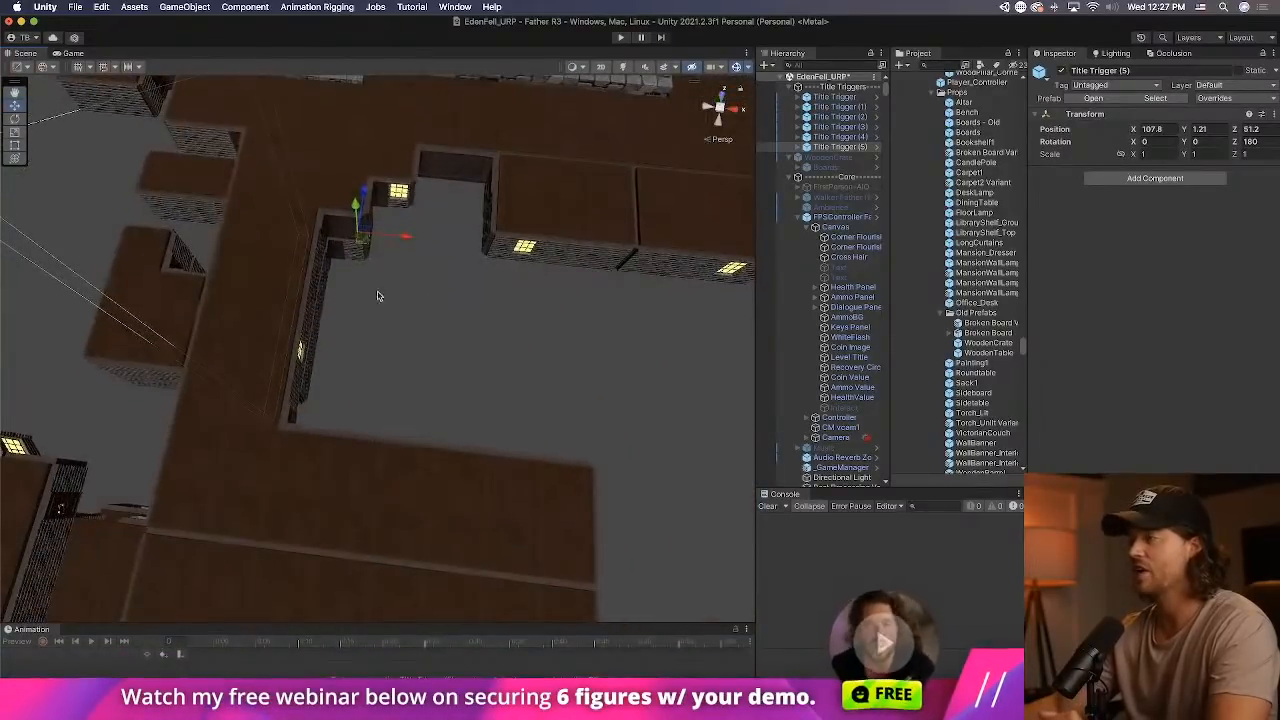
{"action": "left_click_drag", "start_coordinate": [362, 190], "coordinate": [337, 373]}
{"action": "middle_click_drag", "start_coordinate": [257, 387], "coordinate": [400, 370]}
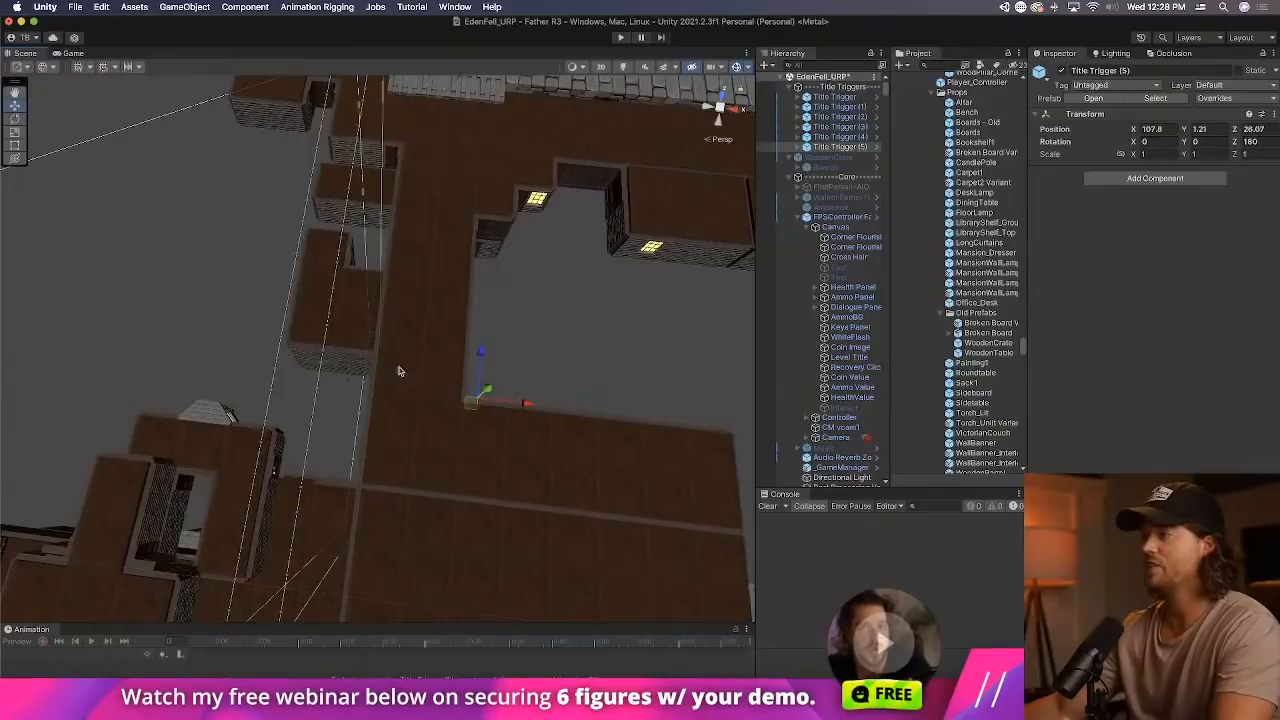
Try Title Trigger (5) at about X 116.5 with Z rotations of 0 and 90, and undo these changes.
{"action": "left_click_drag", "start_coordinate": [521, 408], "coordinate": [586, 409]}
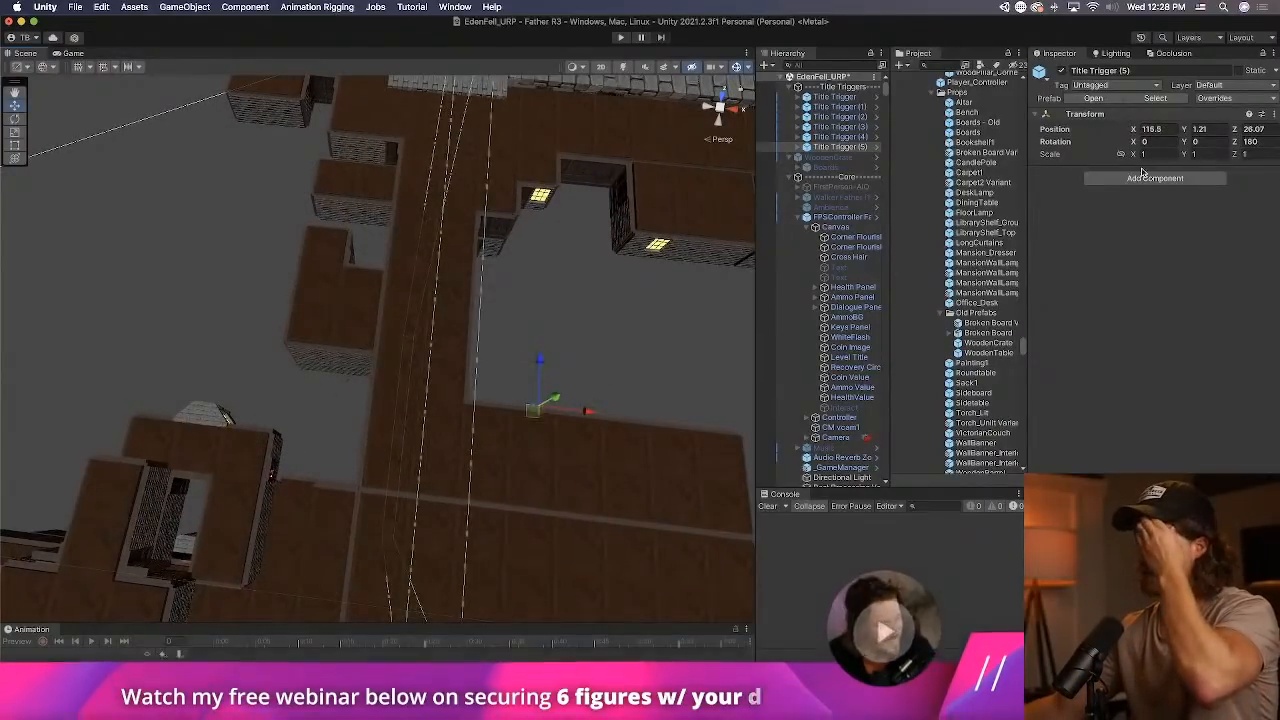
{"action": "double_click", "coordinate": [1255, 142]}
{"action": "type", "text": "0"}
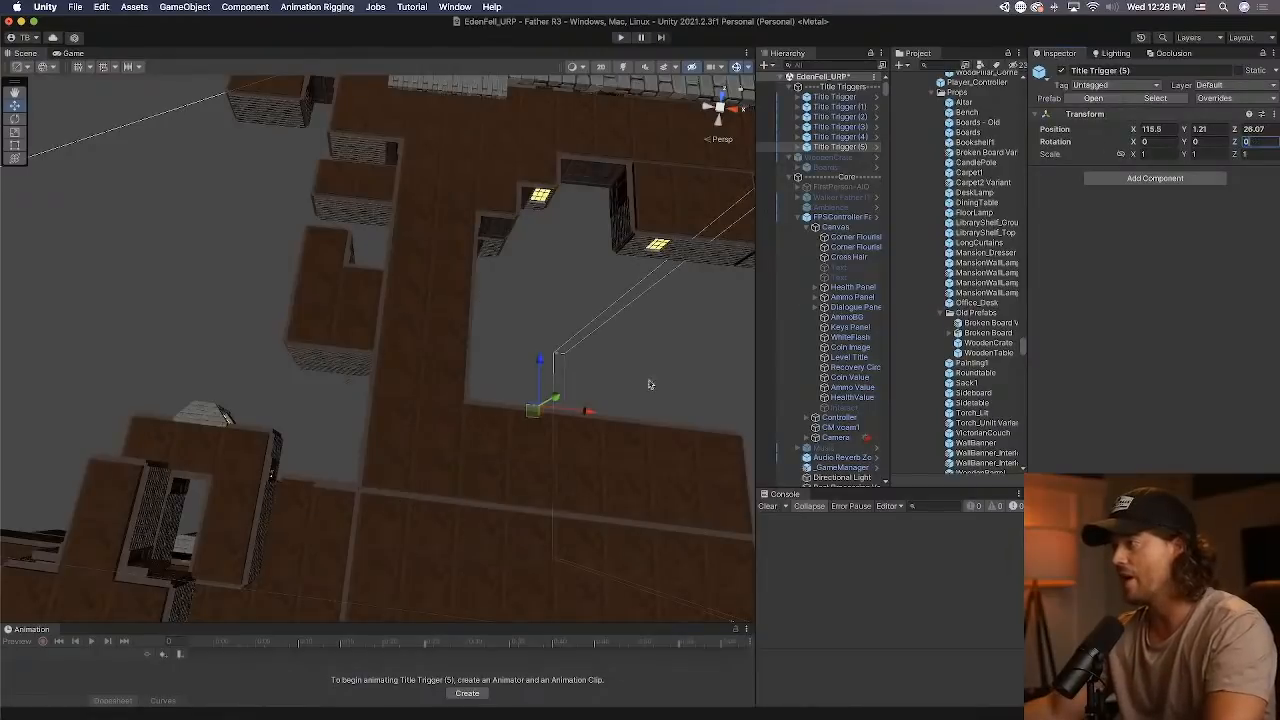
{"action": "key", "text": "BackSpace"}
{"action": "type", "text": "180"}
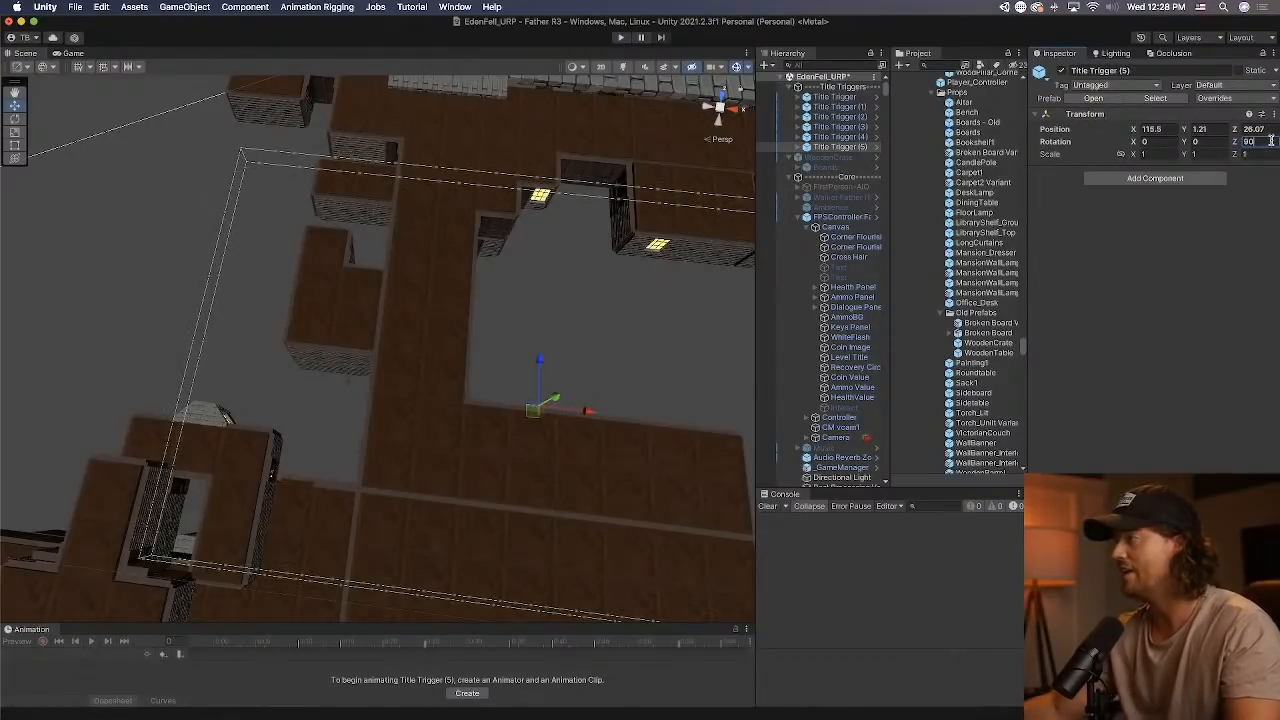
{"action": "key", "text": "super+z"}
Try a Y rotation of 90 on Title Trigger (5), and set it to -90.
{"action": "left_click", "coordinate": [1227, 143]}
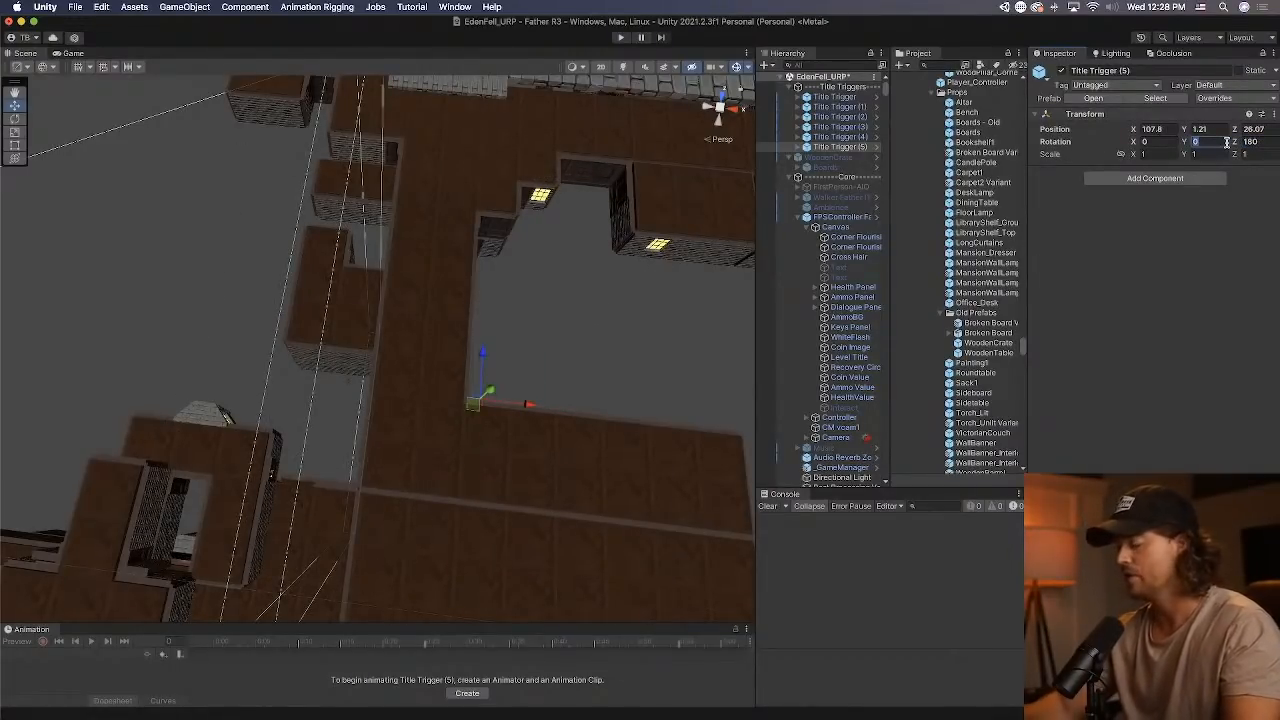
{"action": "type", "text": "90"}
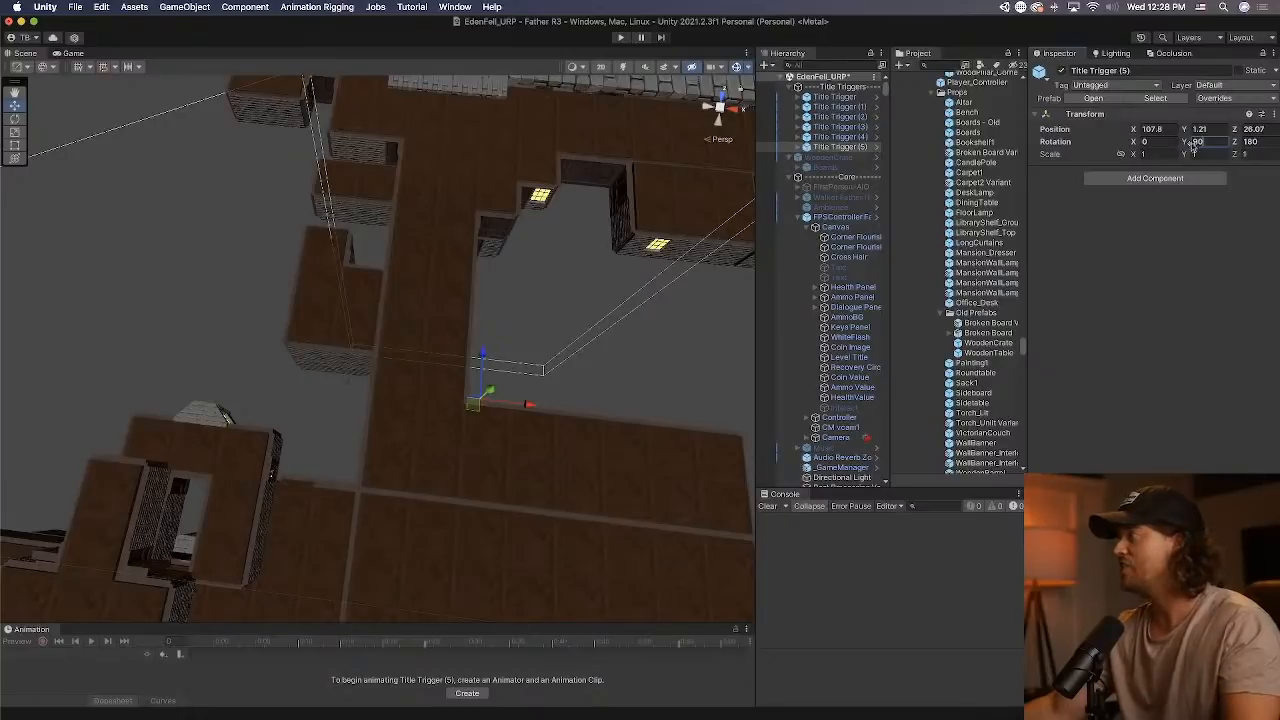
{"action": "left_click_drag", "start_coordinate": [1212, 141], "coordinate": [1103, 121]}
{"action": "type", "text": "-90"}
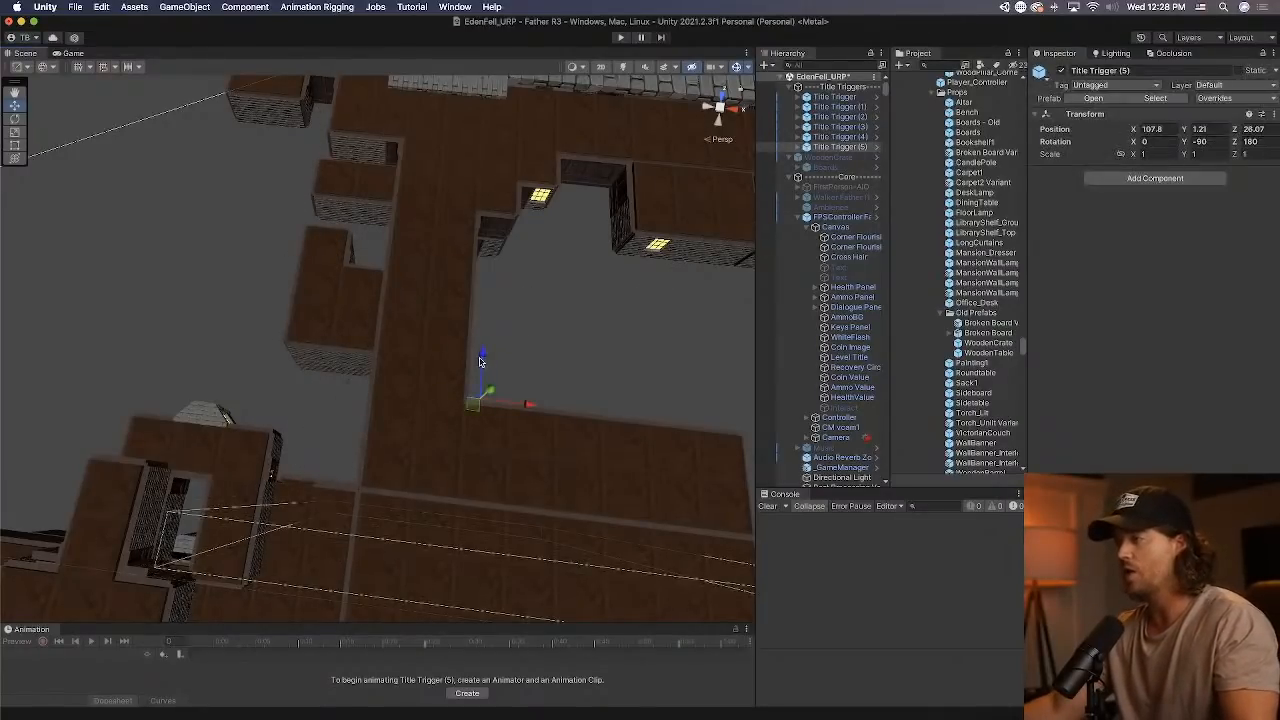
Reposition Title Trigger (5) to about X 105.2 and Z 41.64 along the corridor's inner wall.
{"action": "left_click_drag", "start_coordinate": [483, 356], "coordinate": [487, 303]}
{"action": "middle_click_drag", "start_coordinate": [539, 336], "coordinate": [493, 372]}
{"action": "left_click_drag", "start_coordinate": [494, 361], "coordinate": [475, 360]}
{"action": "left_click_drag", "start_coordinate": [429, 315], "coordinate": [429, 284]}
{"action": "middle_click_drag", "start_coordinate": [430, 297], "coordinate": [344, 350]}
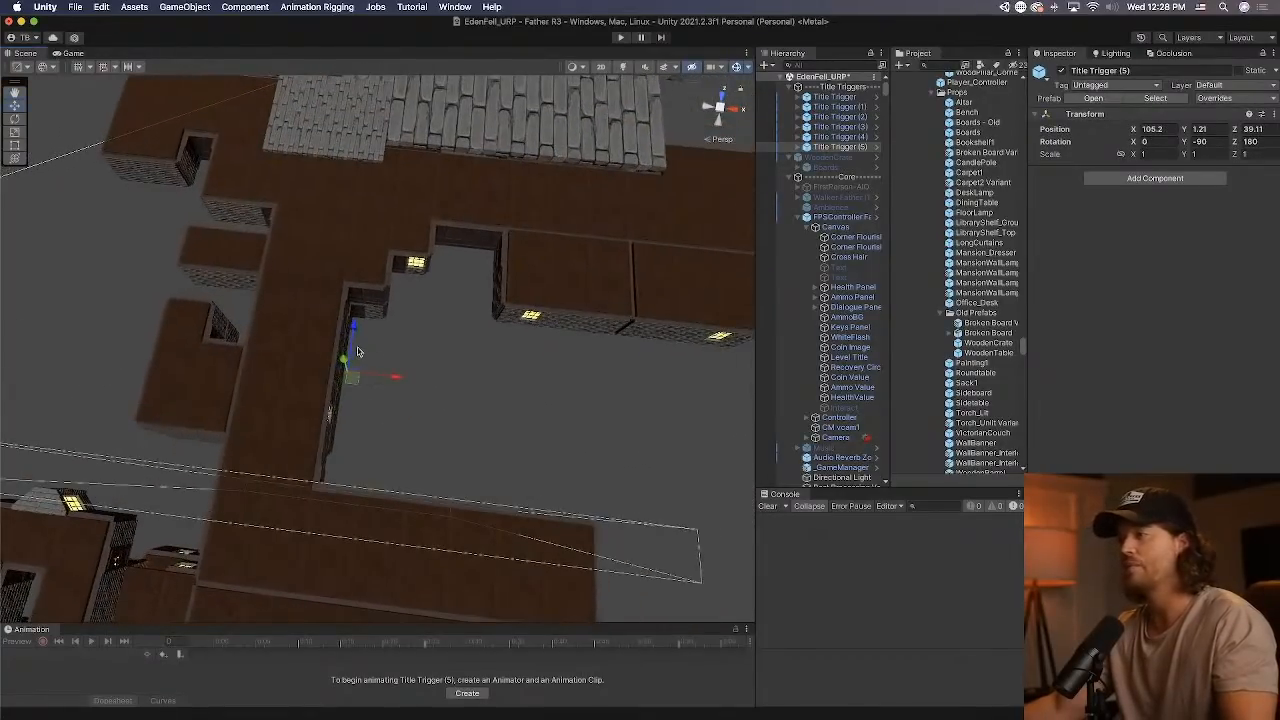
{"action": "left_click_drag", "start_coordinate": [358, 330], "coordinate": [359, 318]}
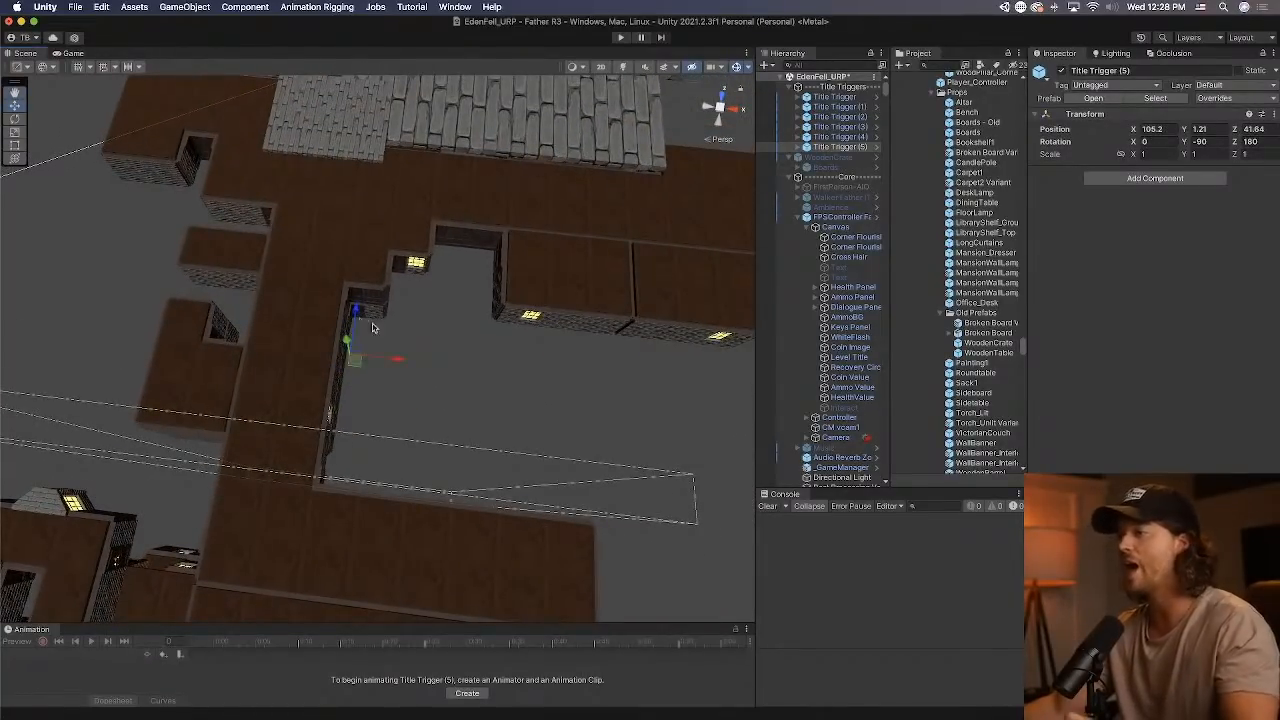
Move Title Trigger Step 2 of Title Trigger (5) to about Z 7.19, activating it only for the move.
{"action": "middle_click_drag", "start_coordinate": [373, 328], "coordinate": [447, 350]}
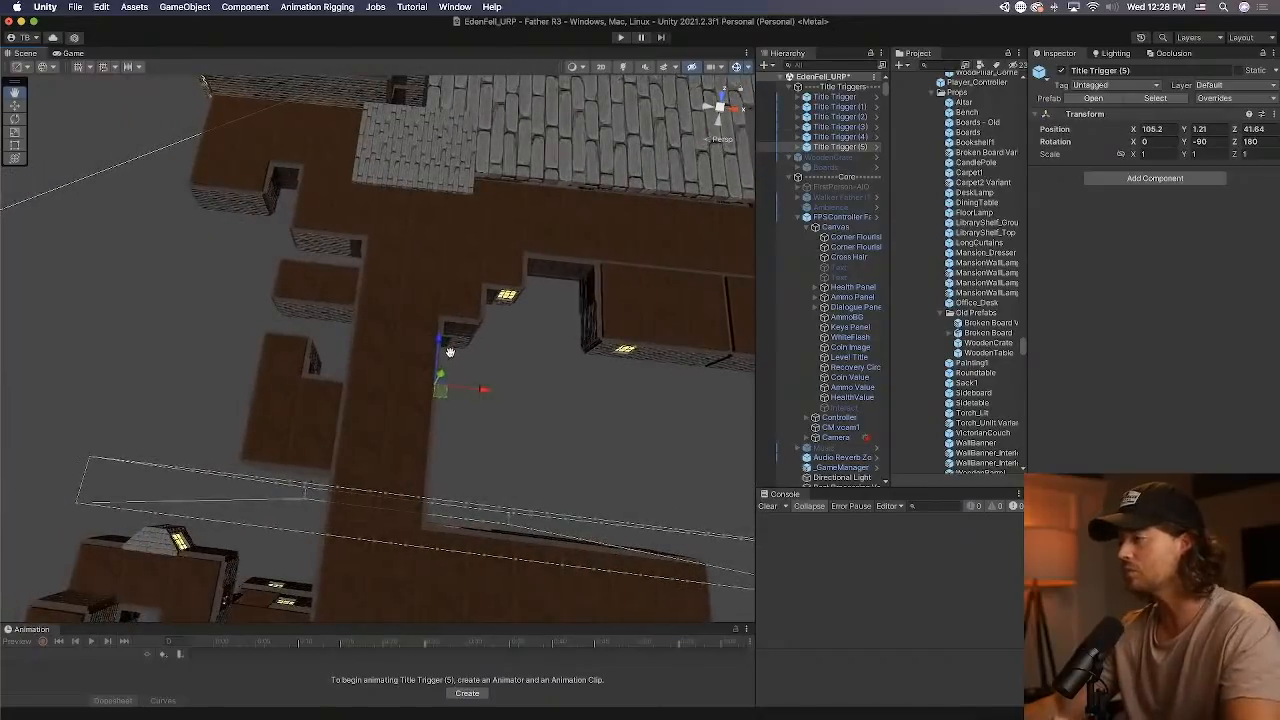
{"action": "left_click", "coordinate": [800, 147]}
{"action": "left_click", "coordinate": [845, 157]}
{"action": "left_click", "coordinate": [840, 168]}
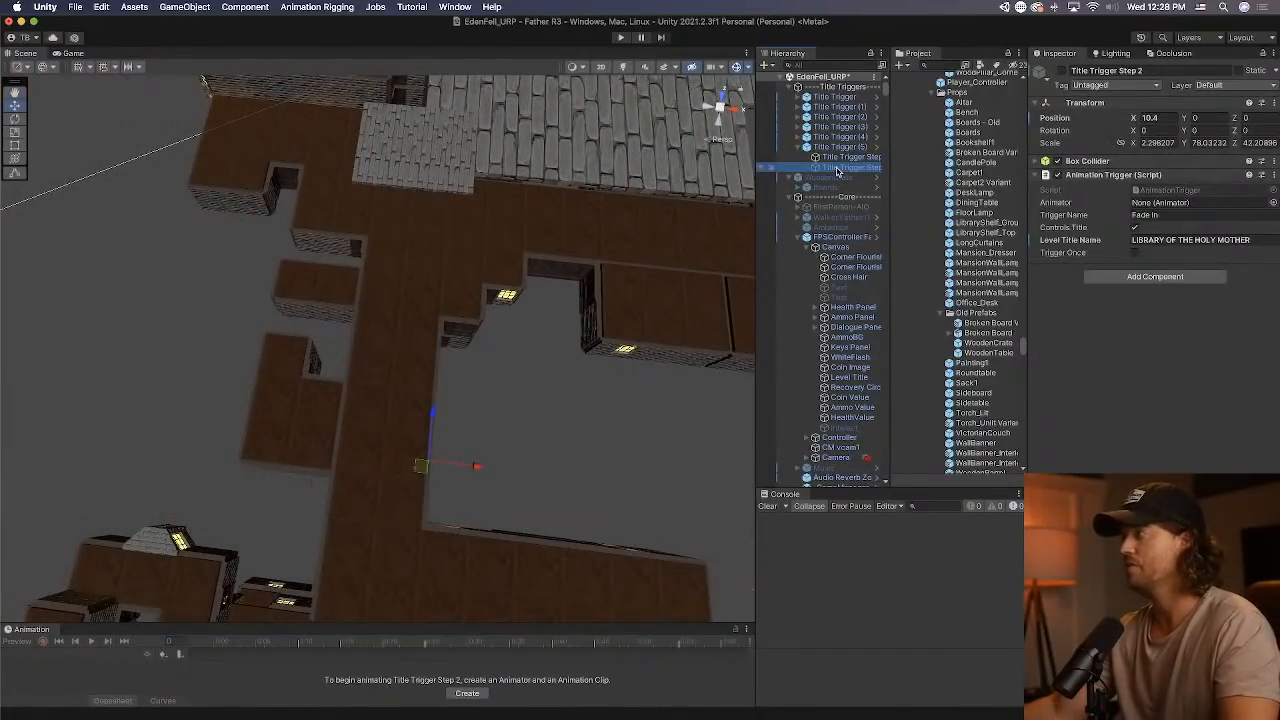
{"action": "left_click", "coordinate": [1060, 71]}
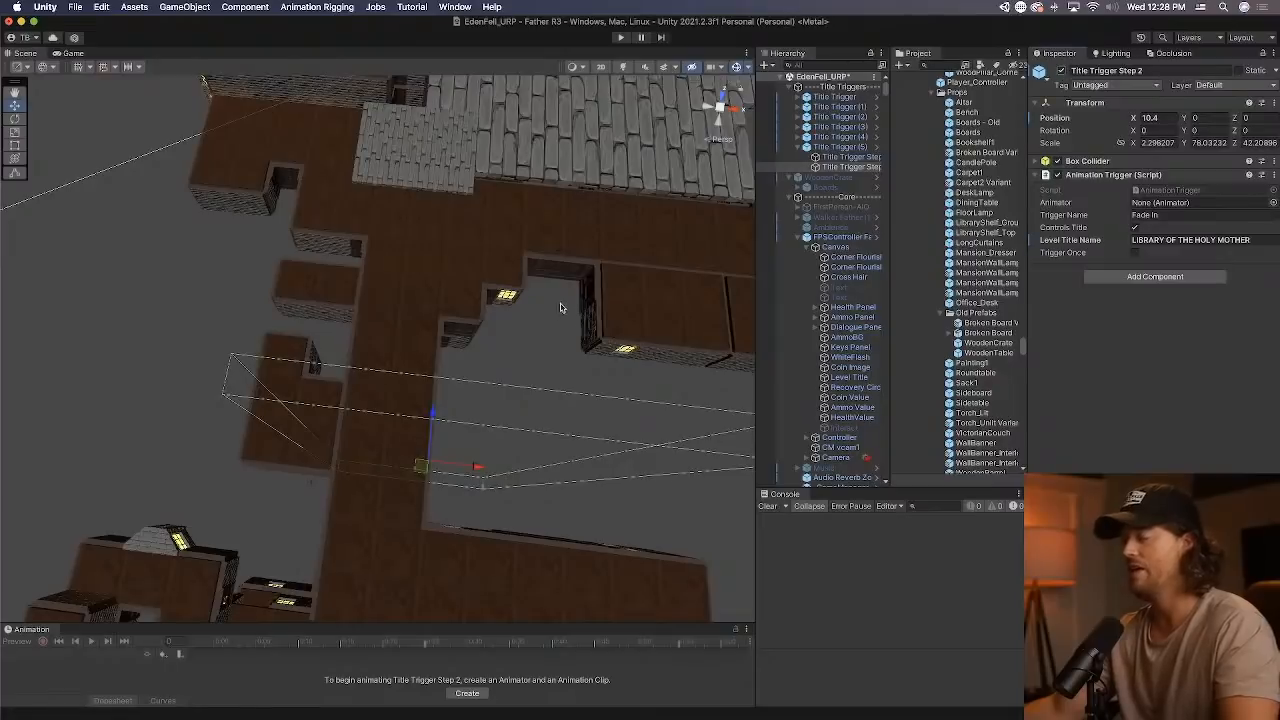
{"action": "left_click_drag", "start_coordinate": [478, 470], "coordinate": [477, 409]}
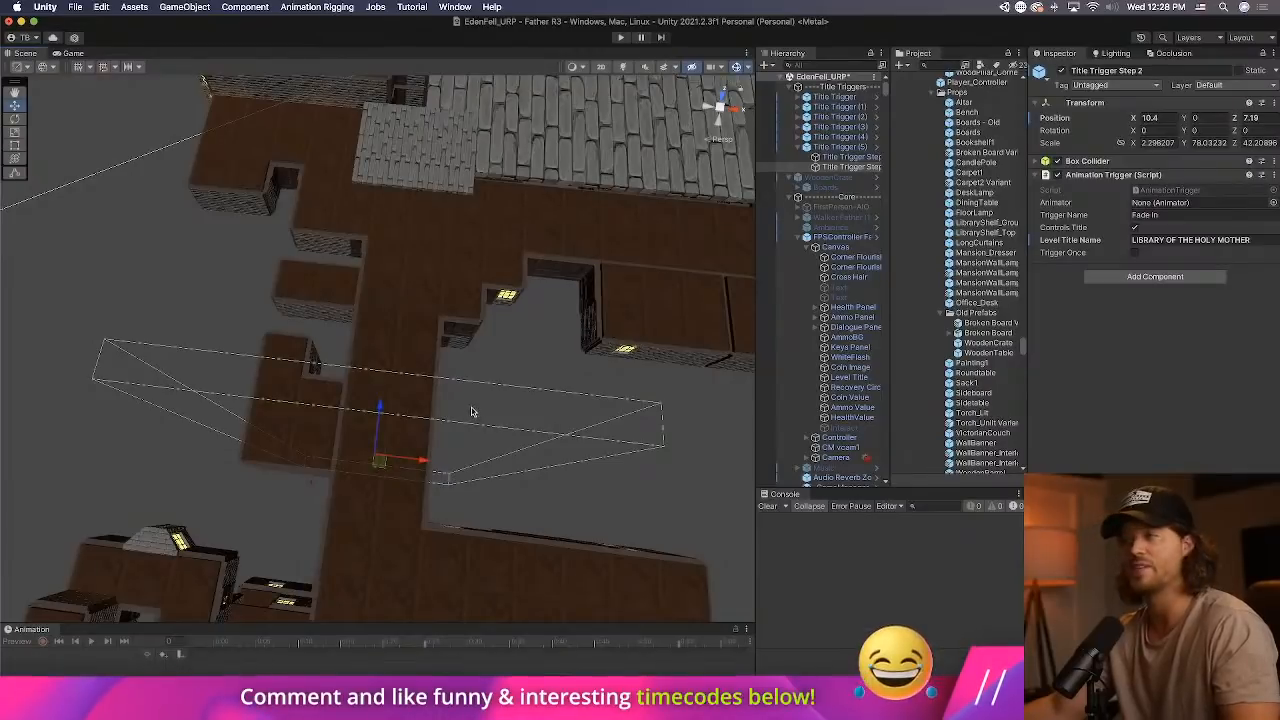
{"action": "left_click", "coordinate": [1062, 70]}
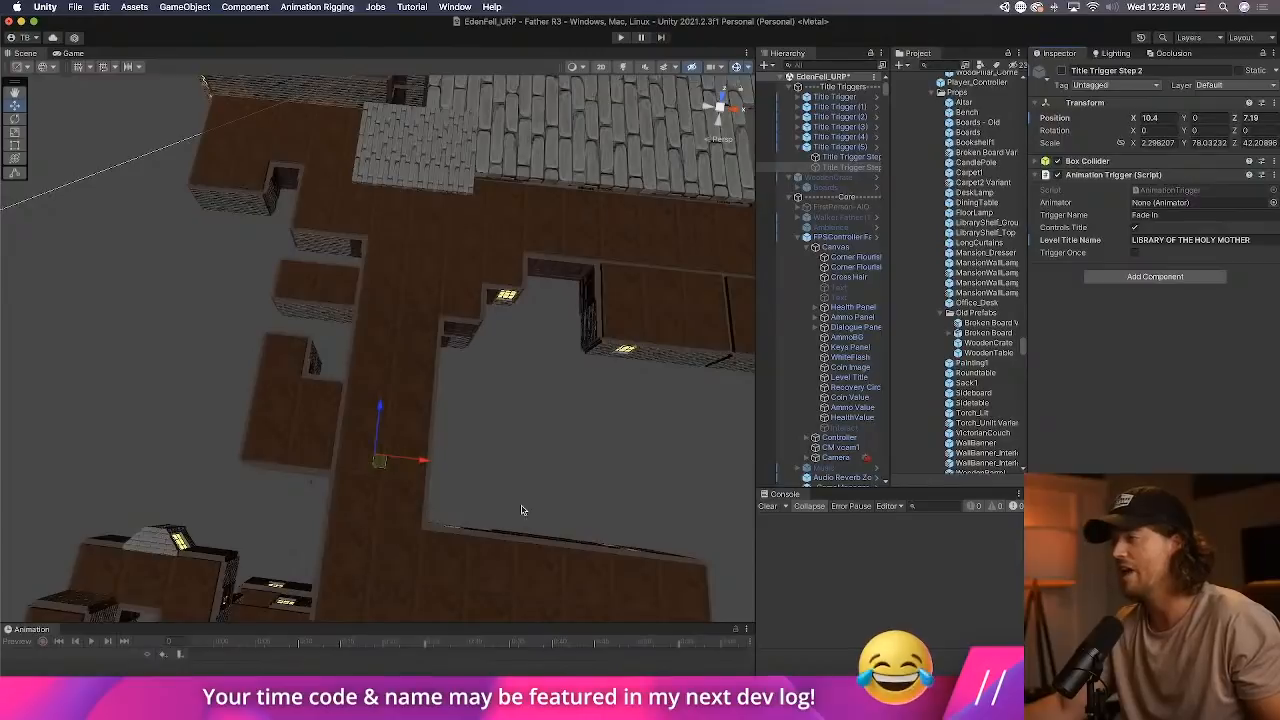
Set the Level Title Name of Title Trigger (5)'s Title Trigger Step 2 to STUDY HALL and save the scene.
{"action": "left_click", "coordinate": [850, 157]}
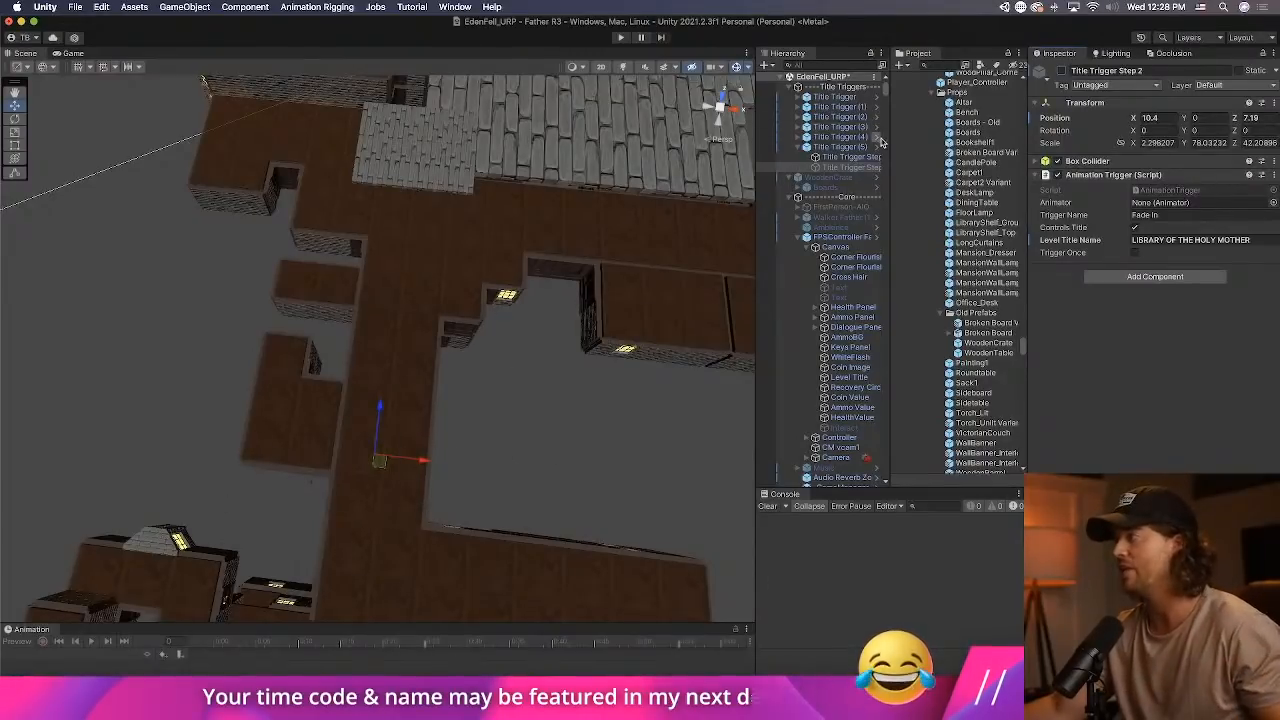
{"action": "key", "text": "Down"}
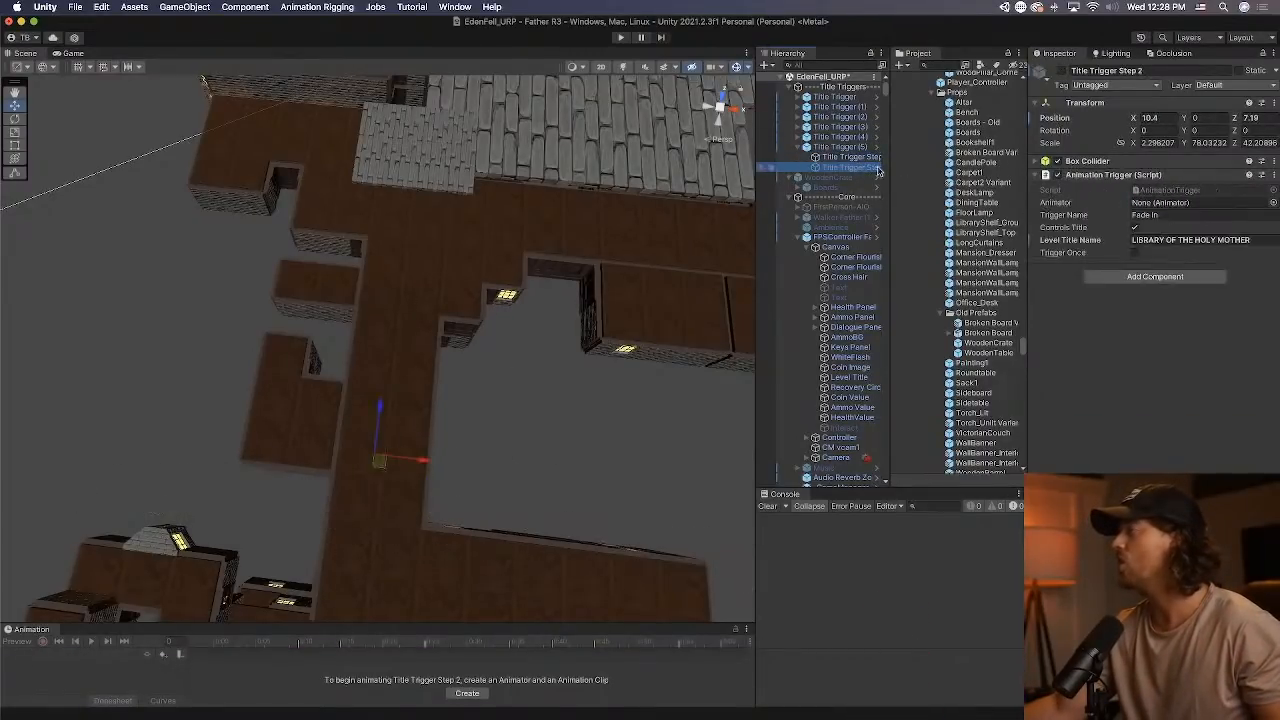
{"action": "left_click", "coordinate": [1203, 240]}
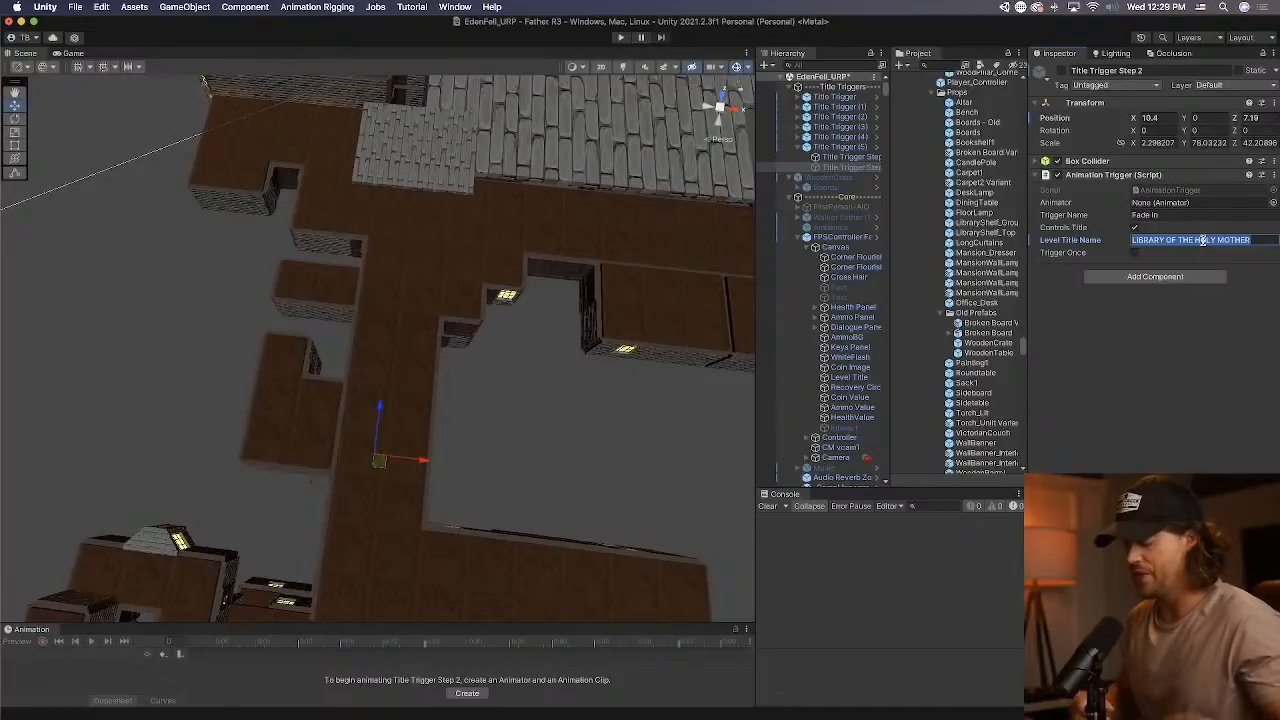
{"action": "type", "text": "S"}
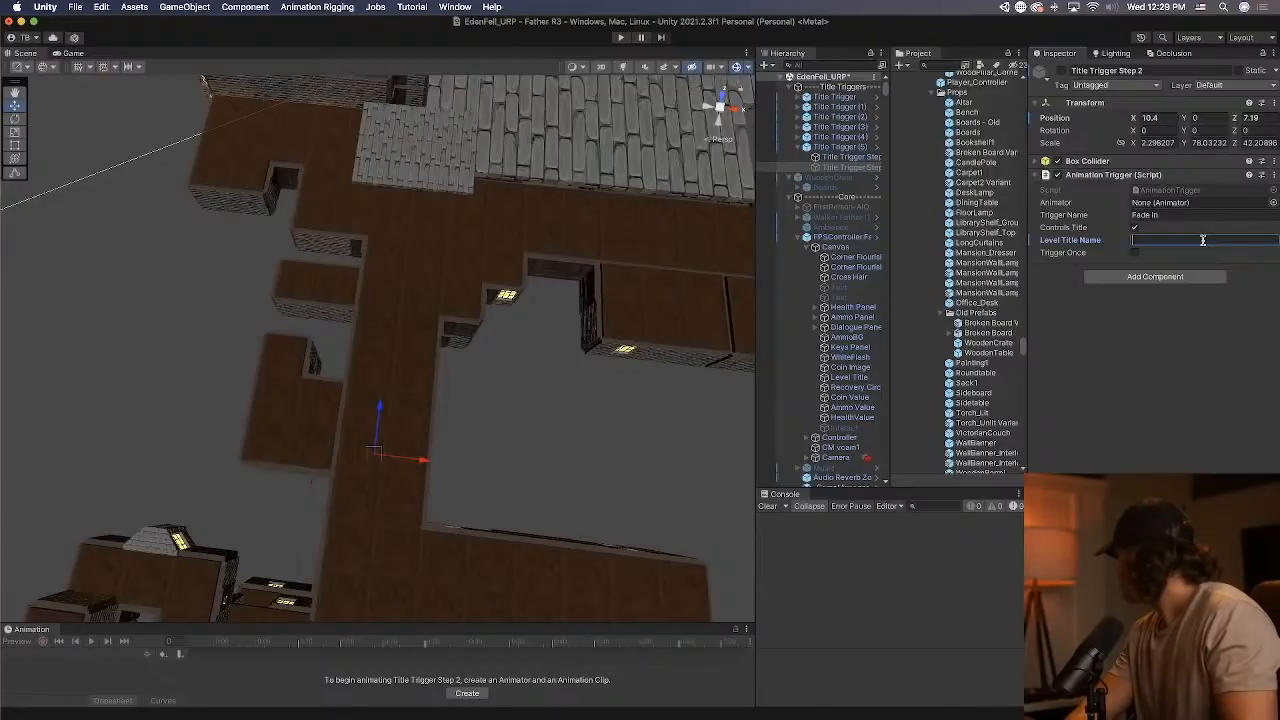
{"action": "type", "text": "STUDY HALL"}
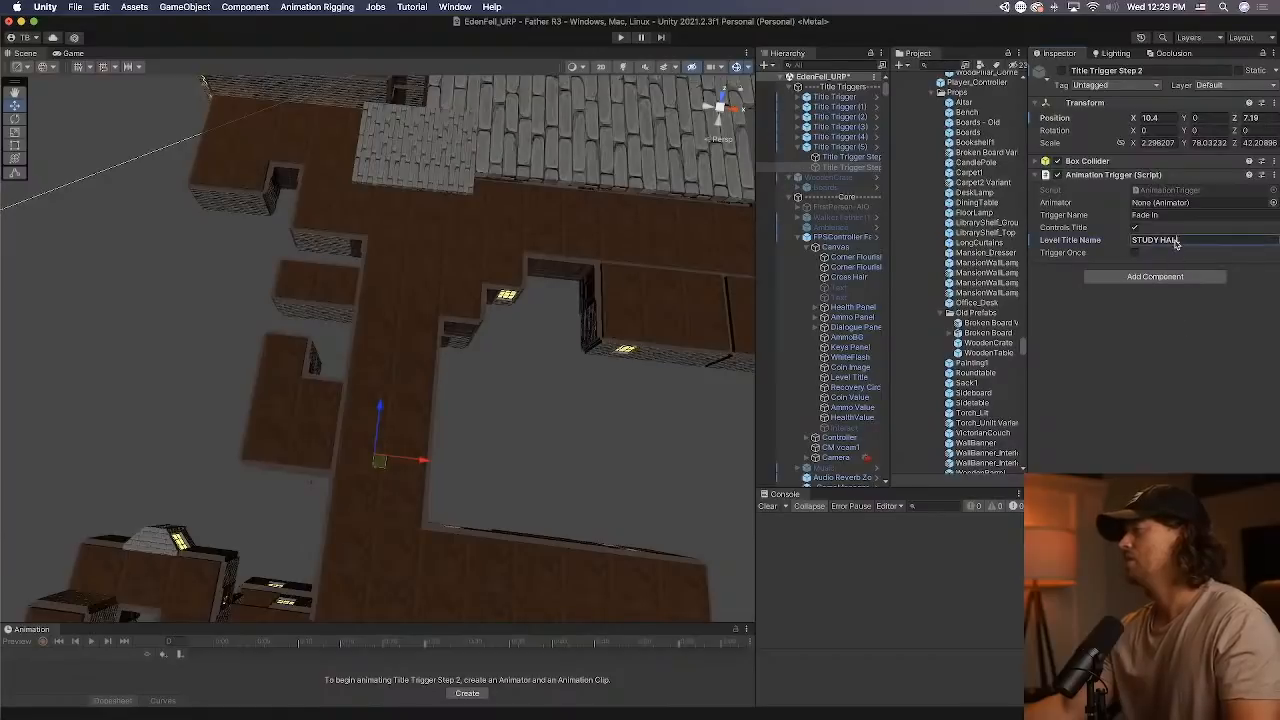
{"action": "left_click", "coordinate": [1213, 352]}
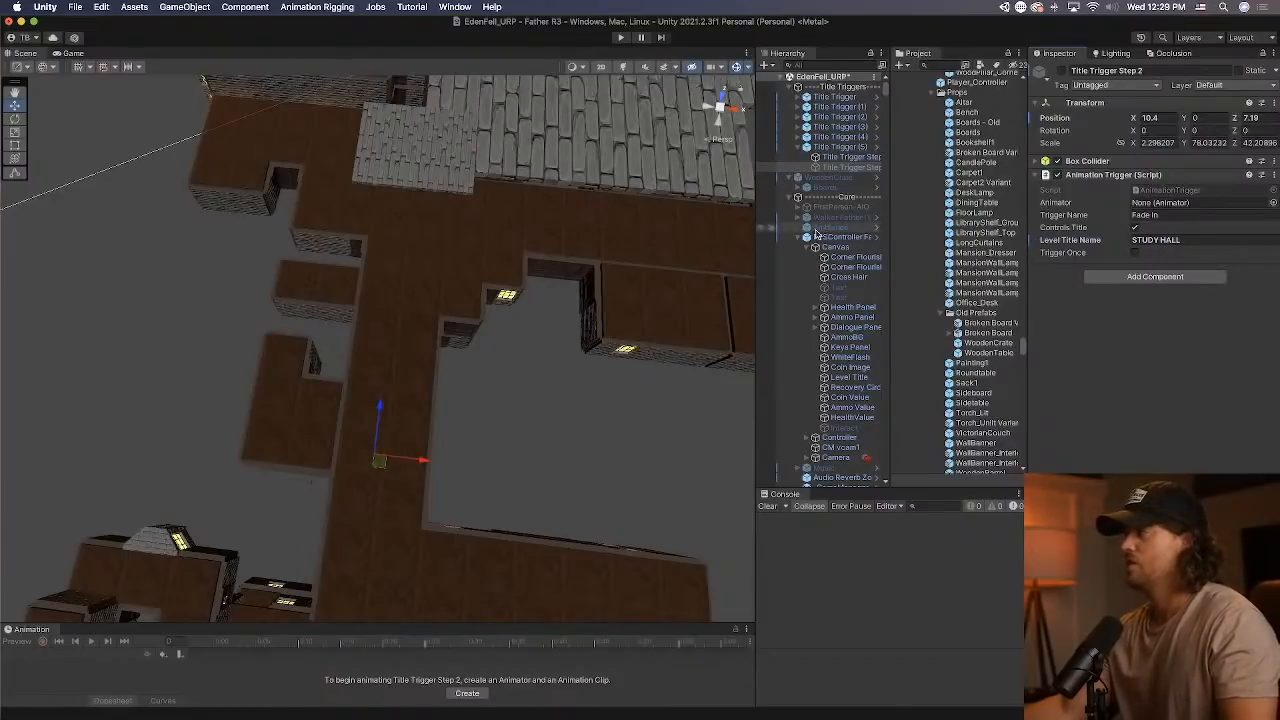
{"action": "left_click", "coordinate": [847, 157]}
{"action": "left_click", "coordinate": [852, 168]}
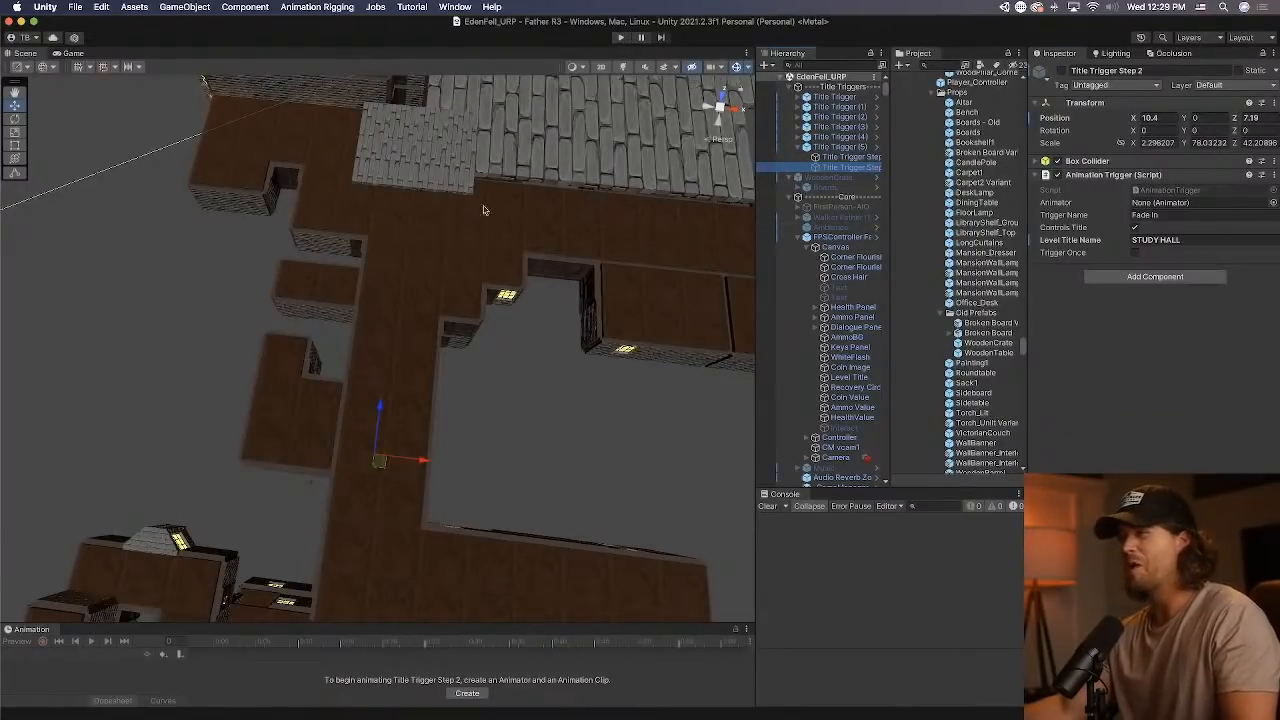
Start a play test, equip the 30-round gun, and shoot the breakable wooden props while walking through the foyer.
{"action": "right_click_drag", "start_coordinate": [485, 210], "coordinate": [537, 191]}
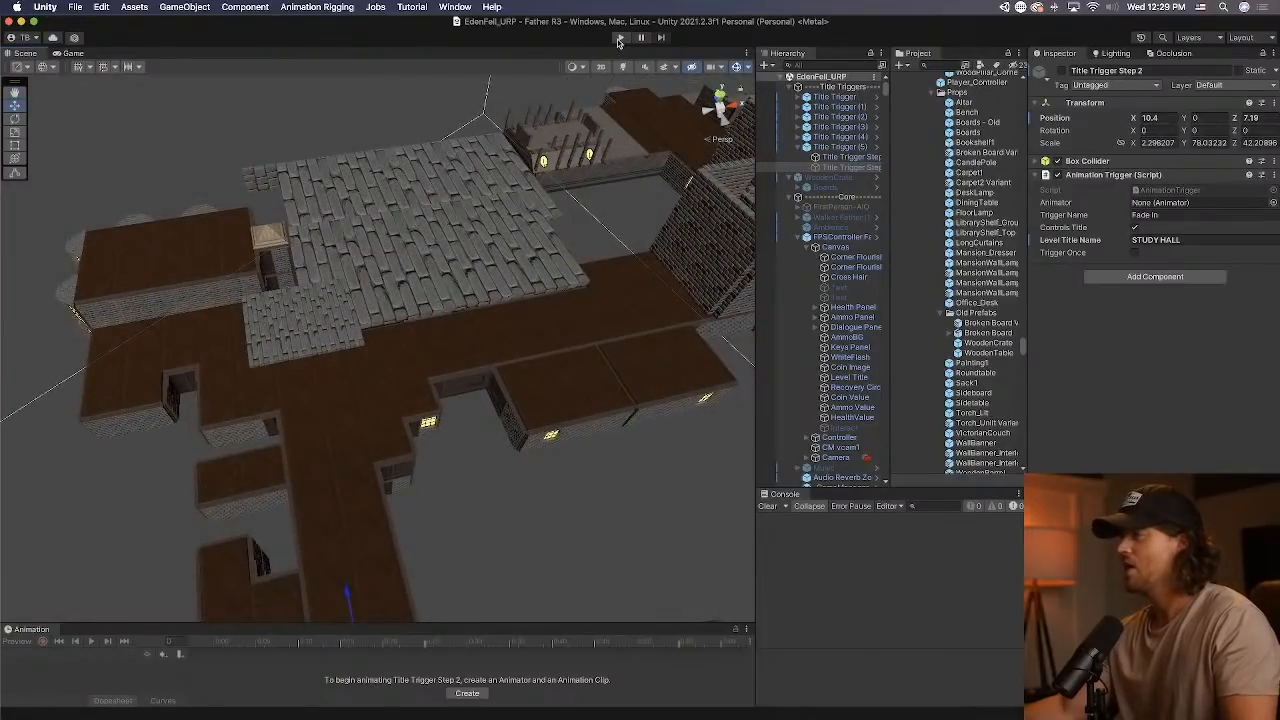
{"action": "key", "text": "f"}
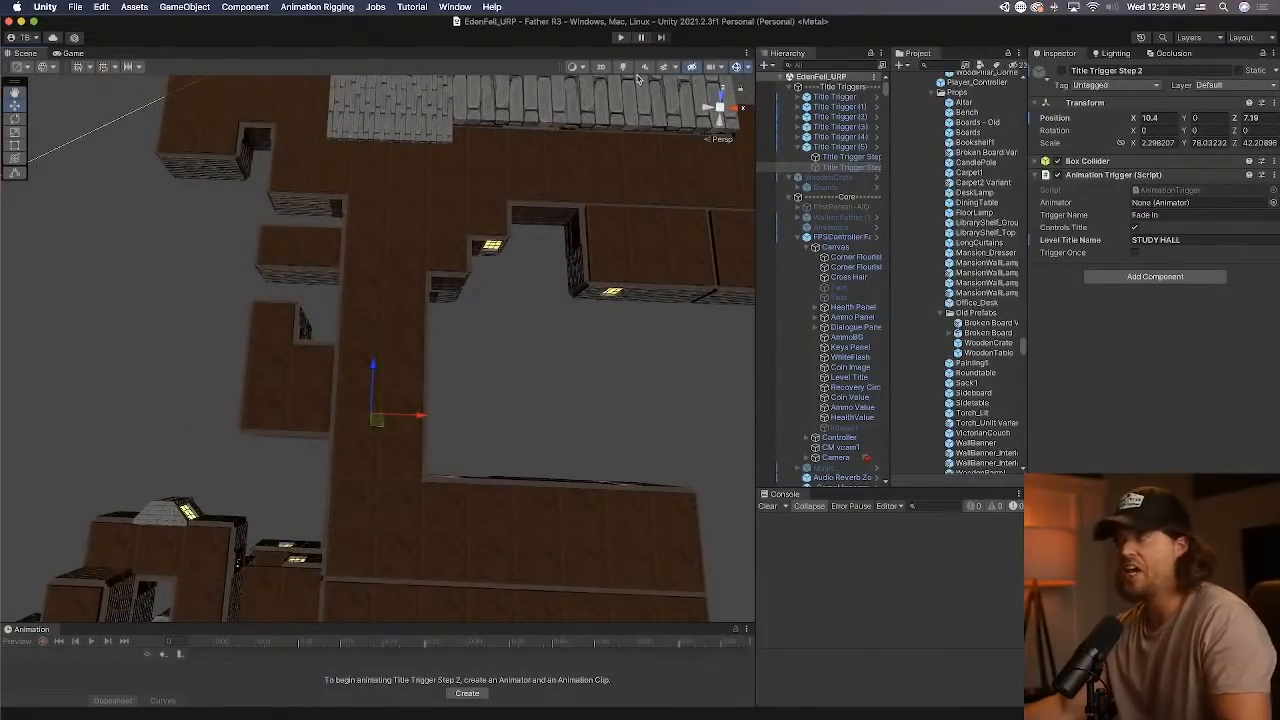
{"action": "left_click", "coordinate": [622, 38]}
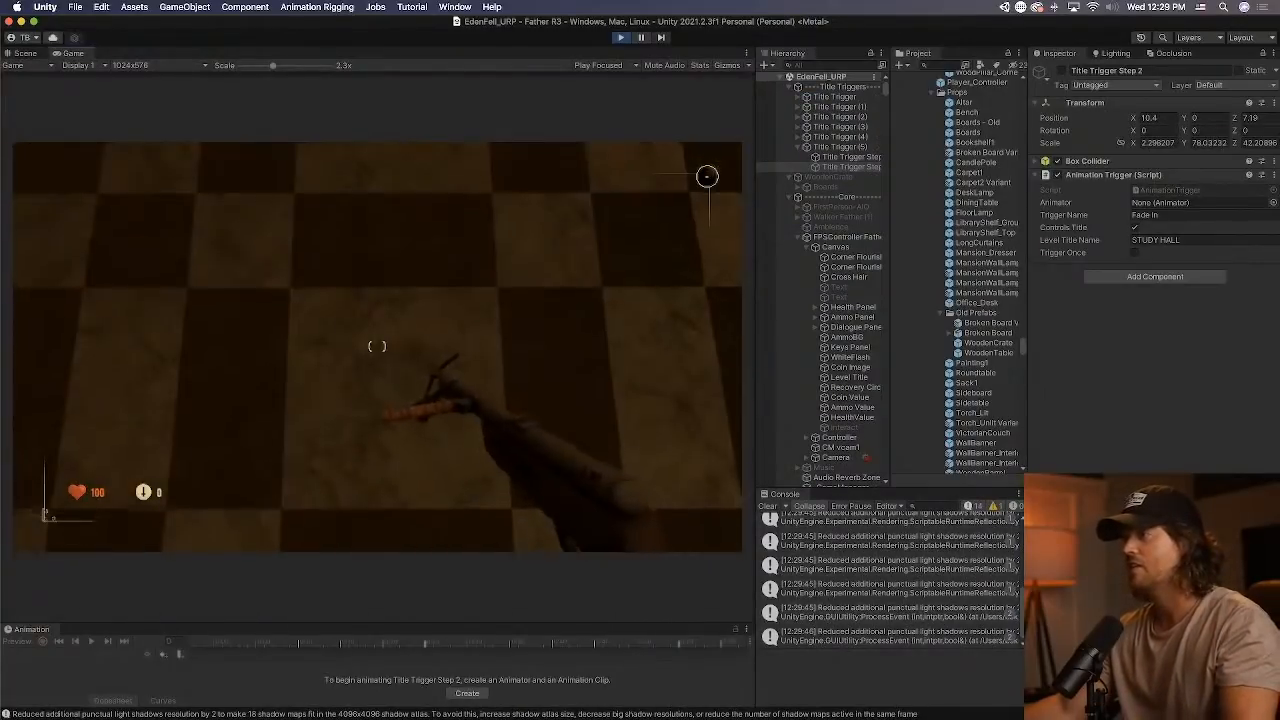
{"action": "key", "text": "2"}
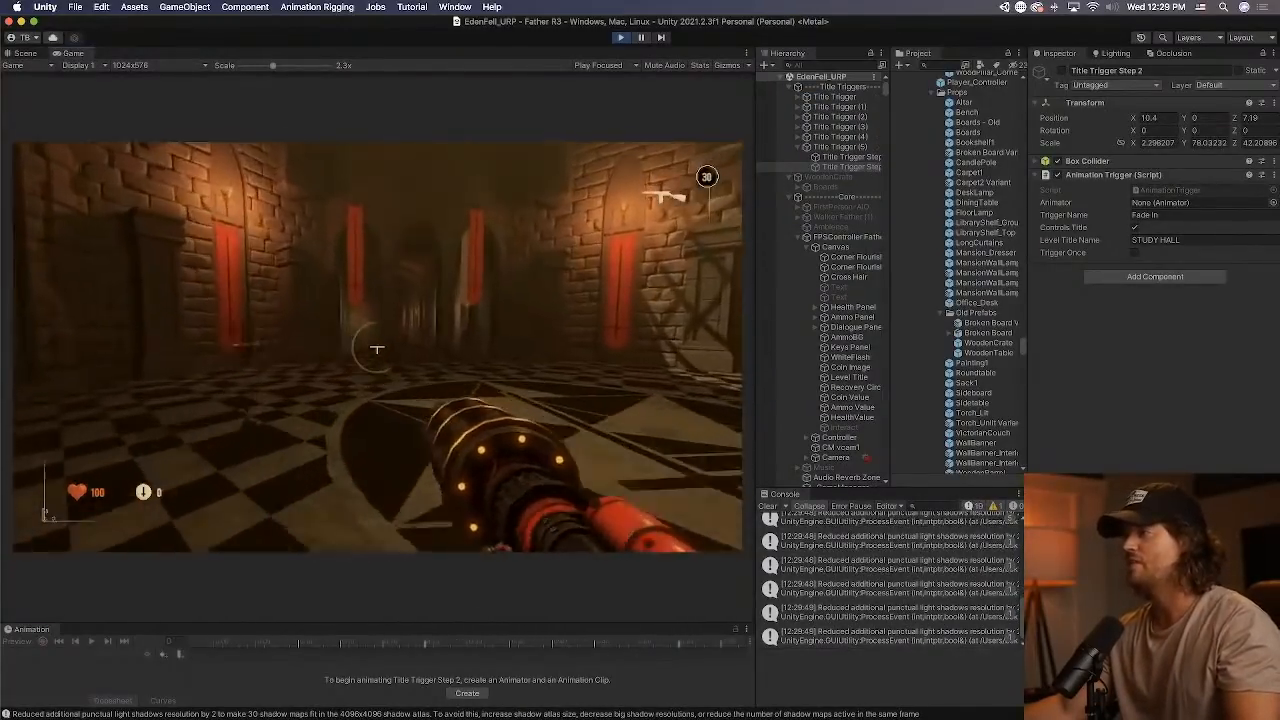
{"action": "key", "text": "w"}
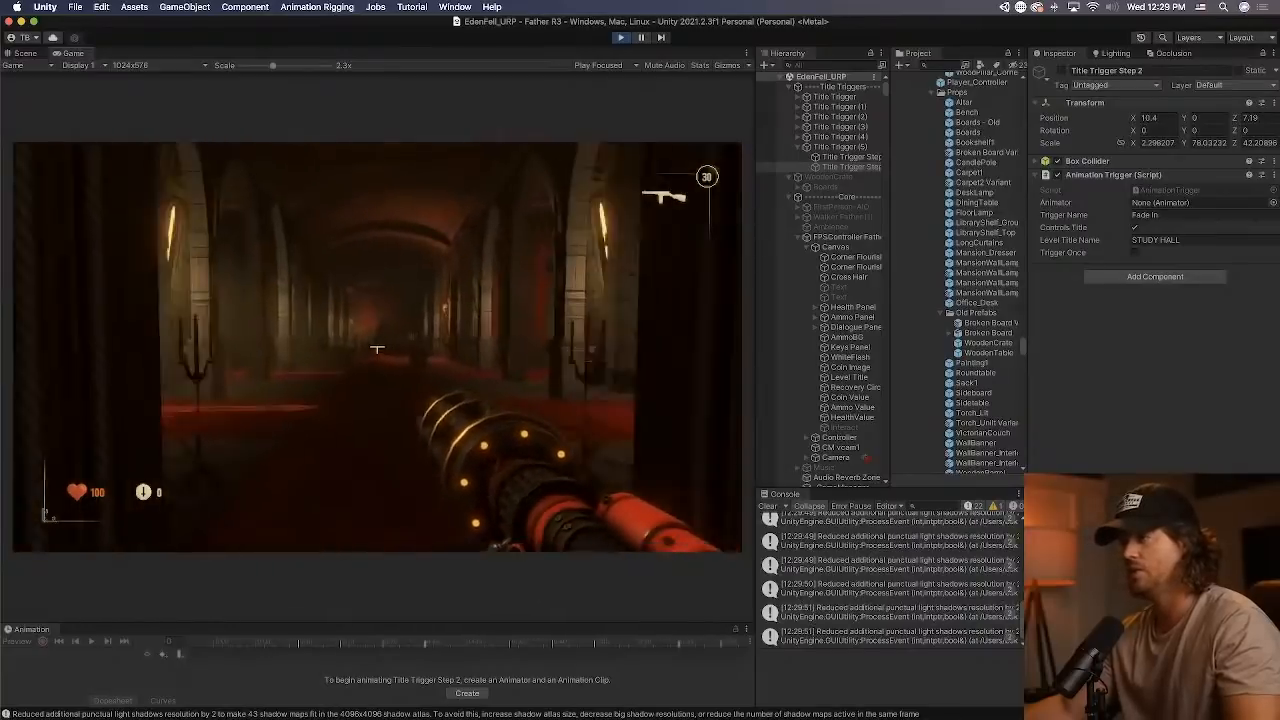
{"action": "key", "text": "w"}
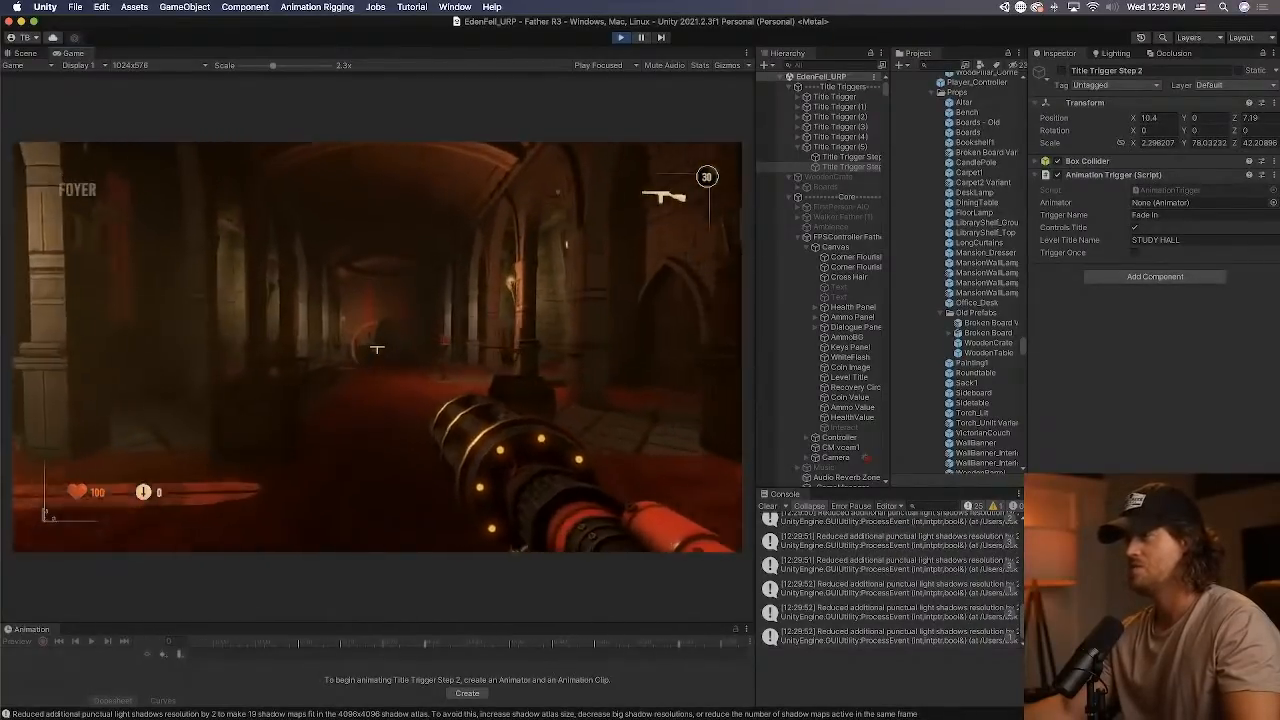
{"action": "key", "text": "w"}
{"action": "left_click", "coordinate": [377, 349]}
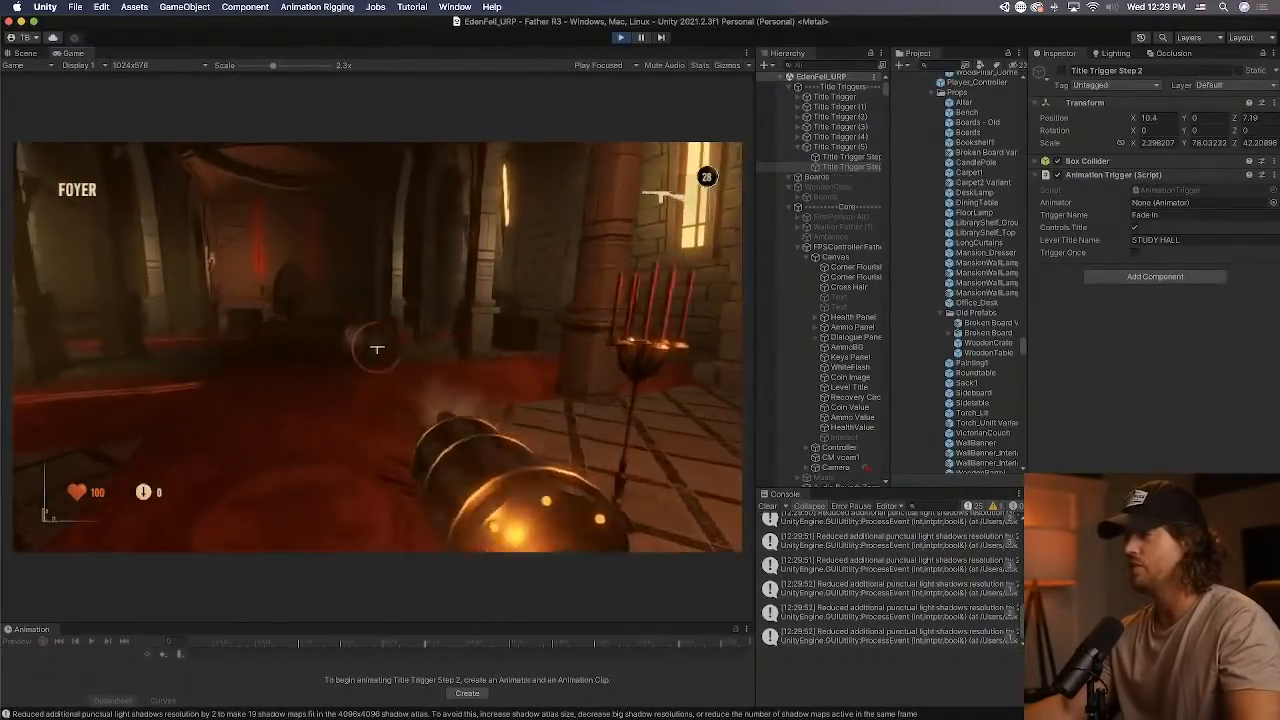
{"action": "left_click", "coordinate": [377, 349]}
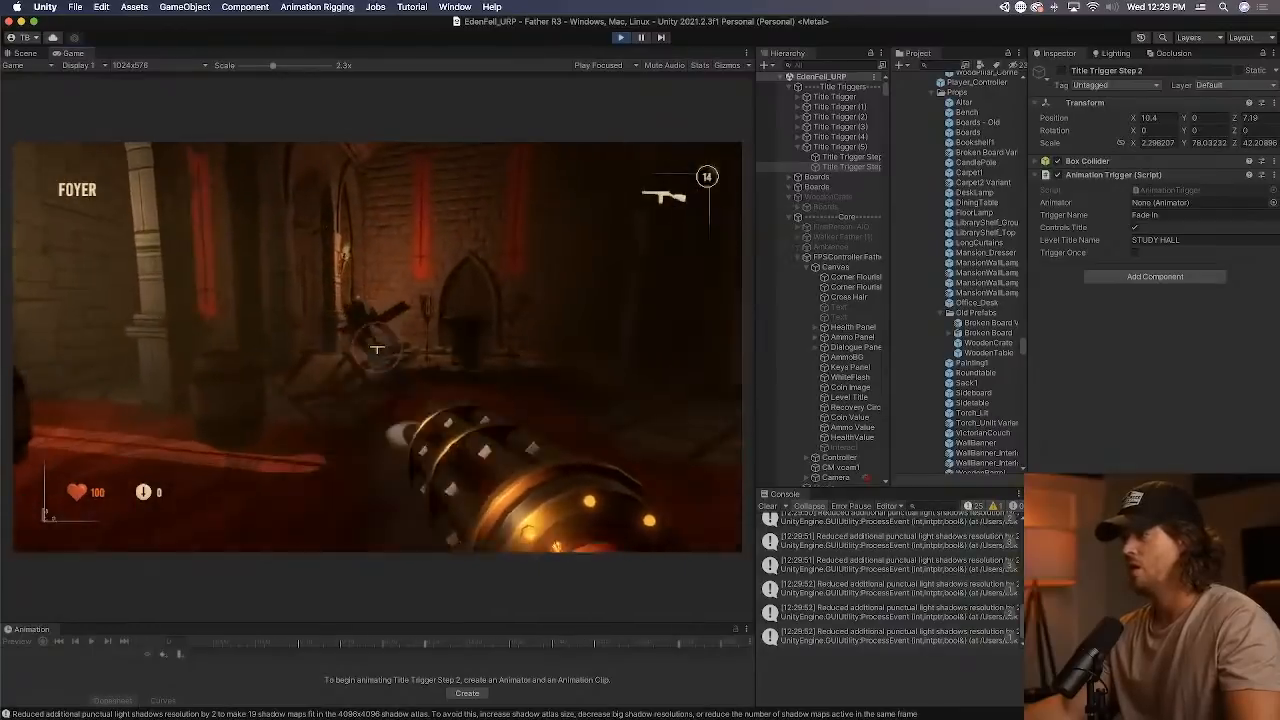
Walk from the foyer through the library and its stairs to the upper corridor to test the area titles.
{"action": "key", "text": "w"}
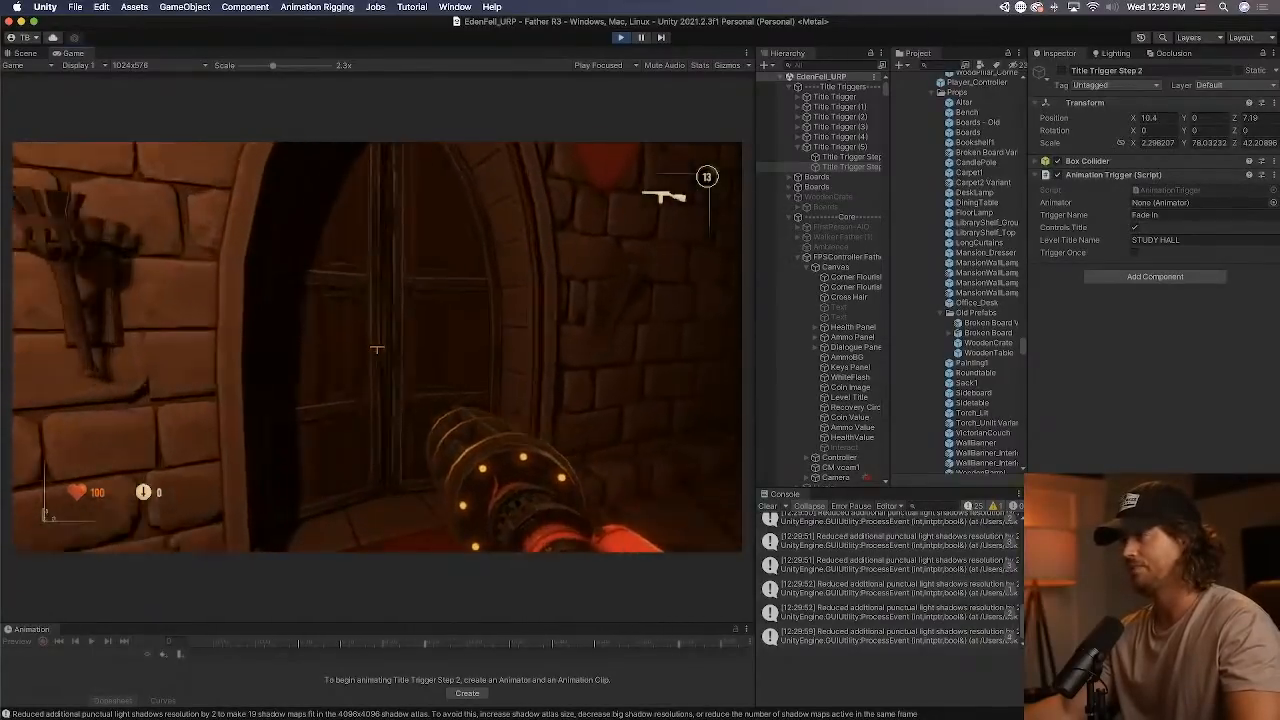
{"action": "key", "text": "w"}
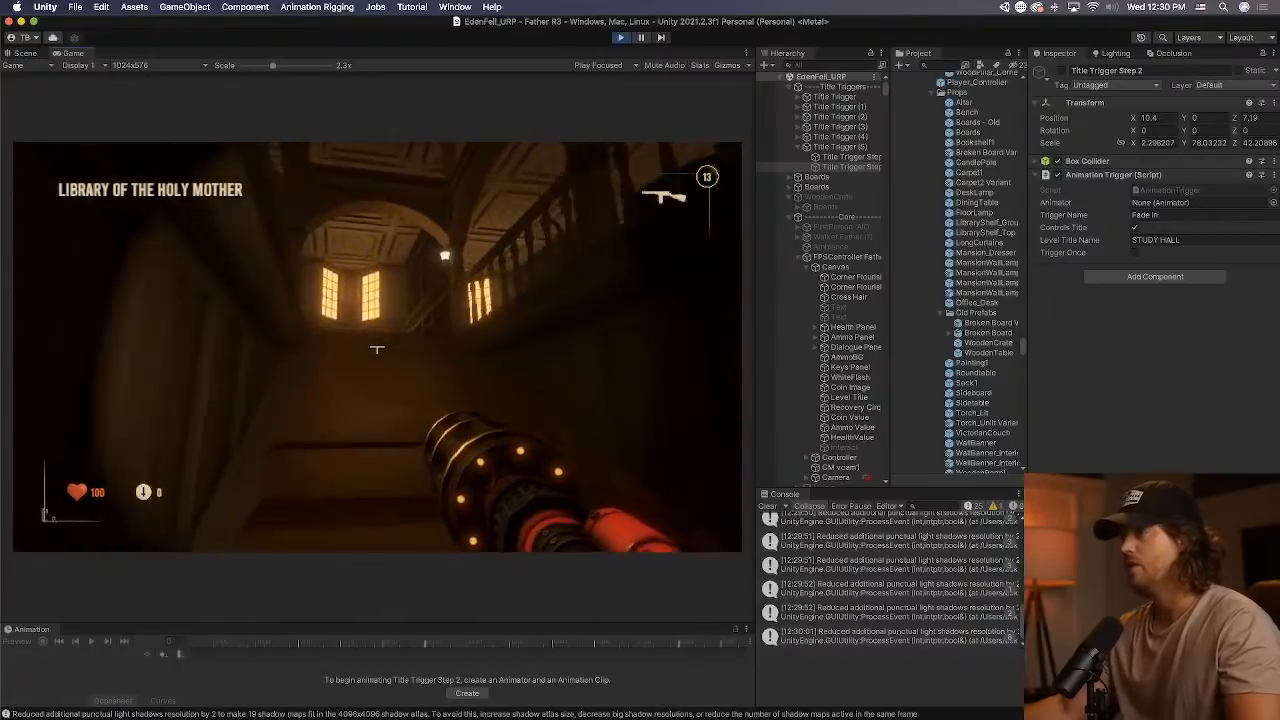
{"action": "key", "text": "w"}
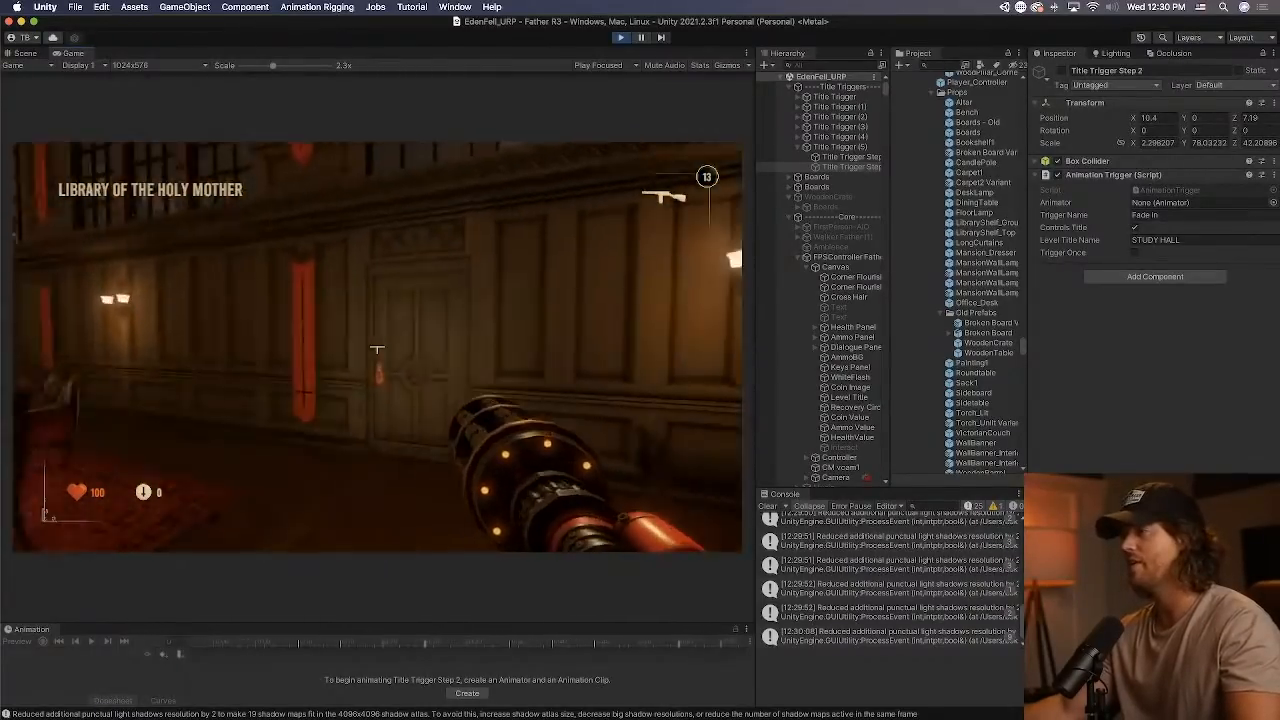
{"action": "key", "text": "w"}
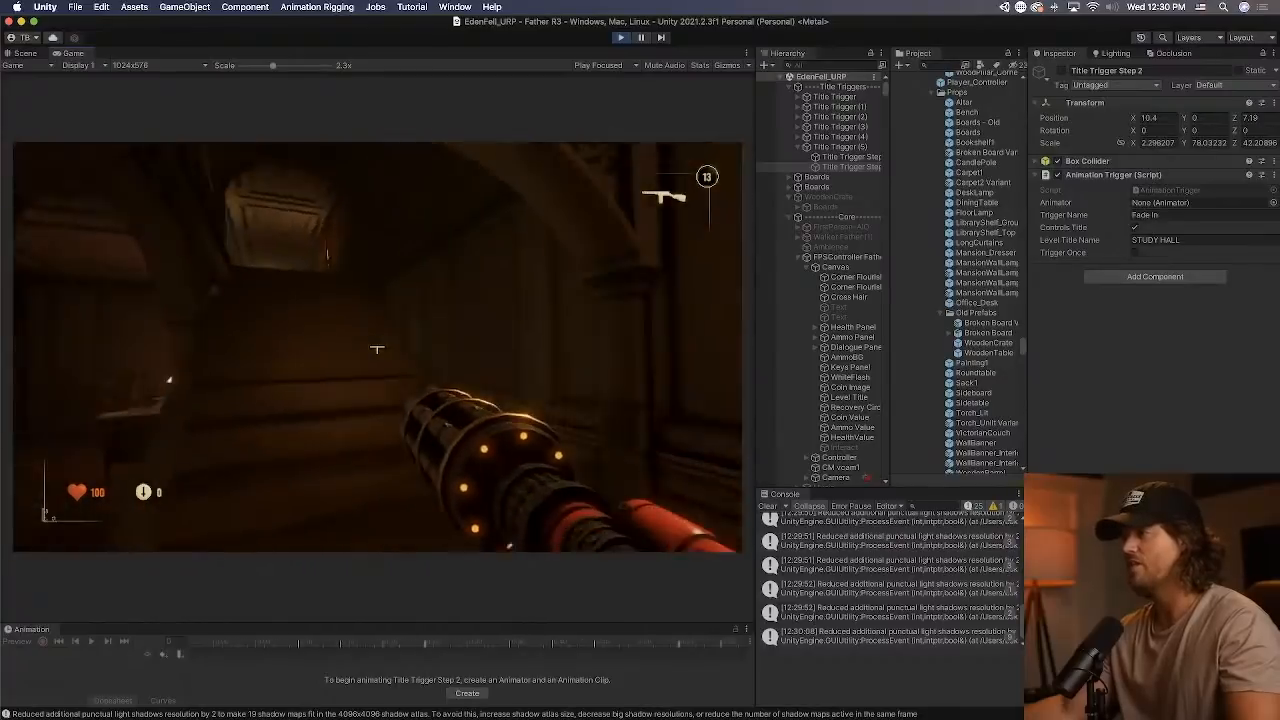
{"action": "key", "text": "shift"}
{"action": "key", "text": "w"}
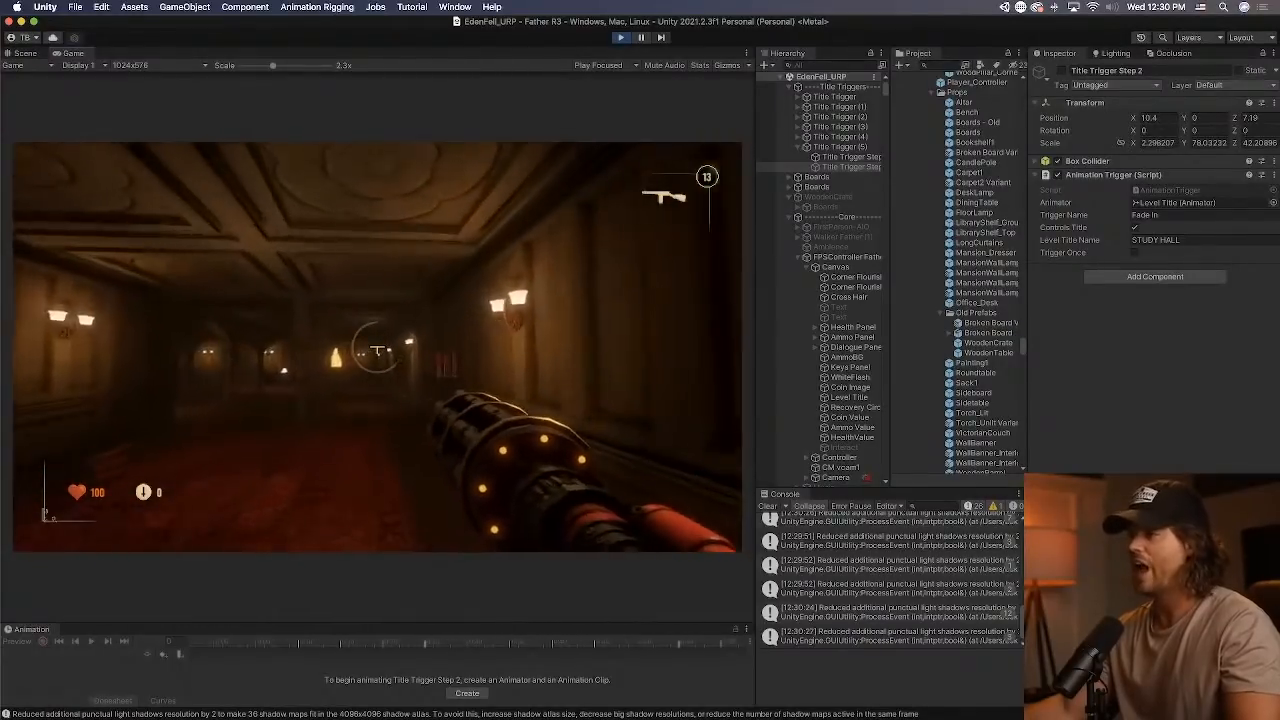
Follow the corridor into the large windowed hall and look around its long tables.
{"action": "key", "text": "w"}
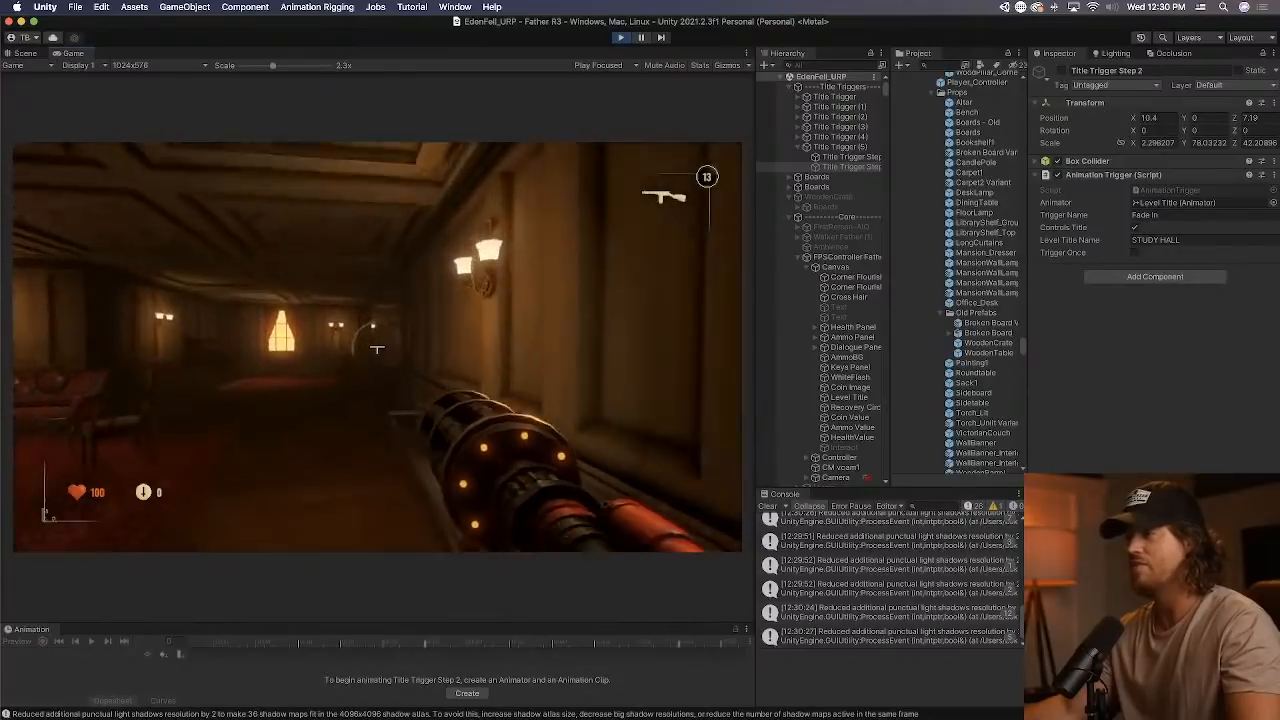
{"action": "key", "text": "w"}
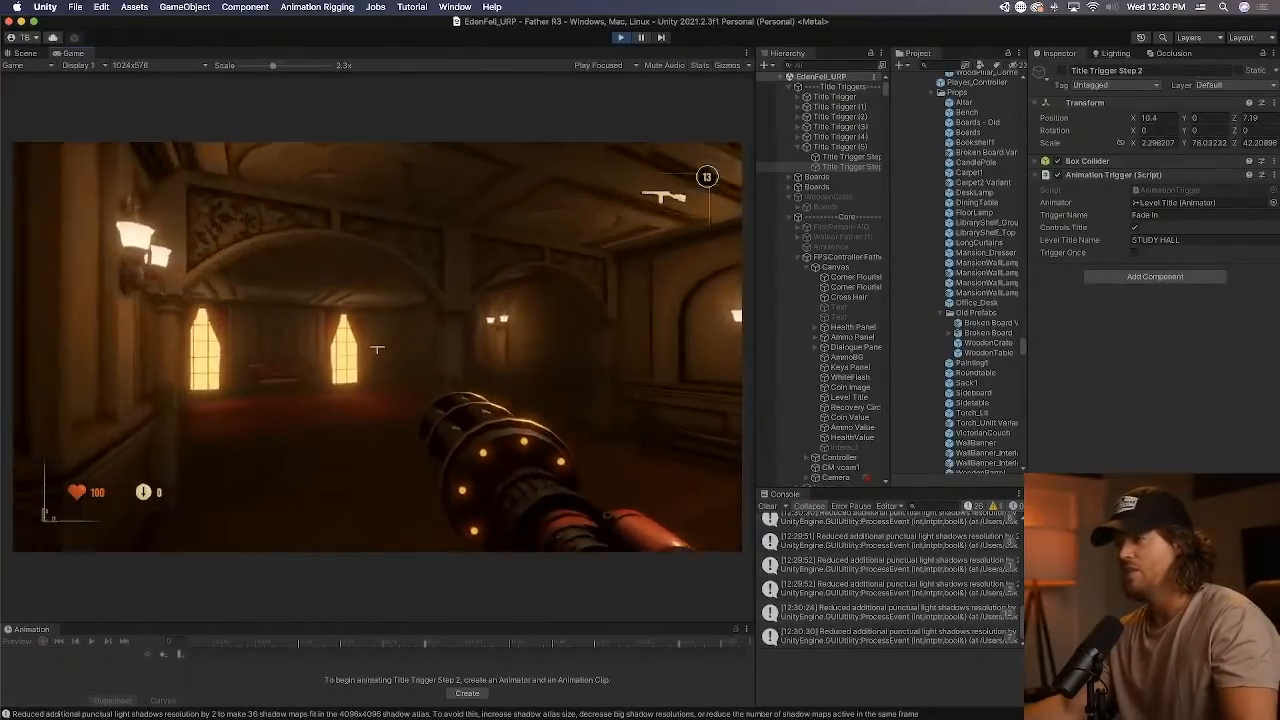
{"action": "key", "text": "w"}
{"action": "key", "text": "e"}
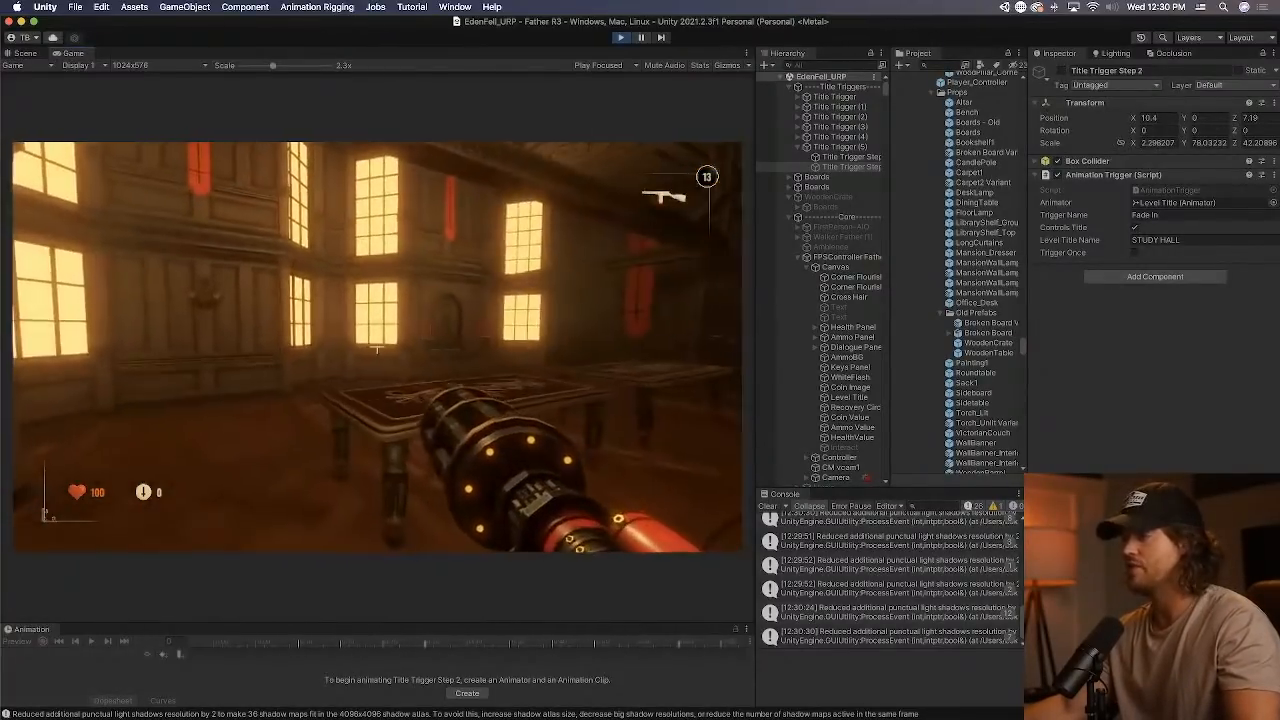
{"action": "key", "text": "w"}
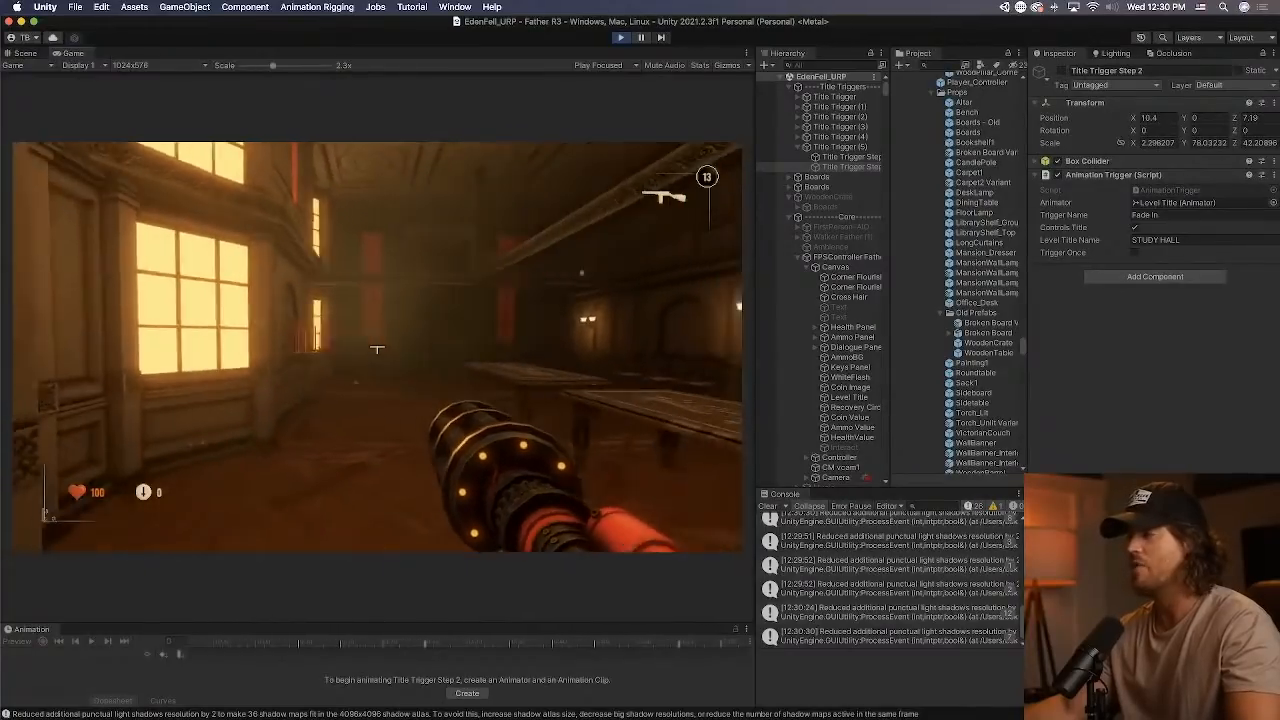
{"action": "key", "text": "w"}
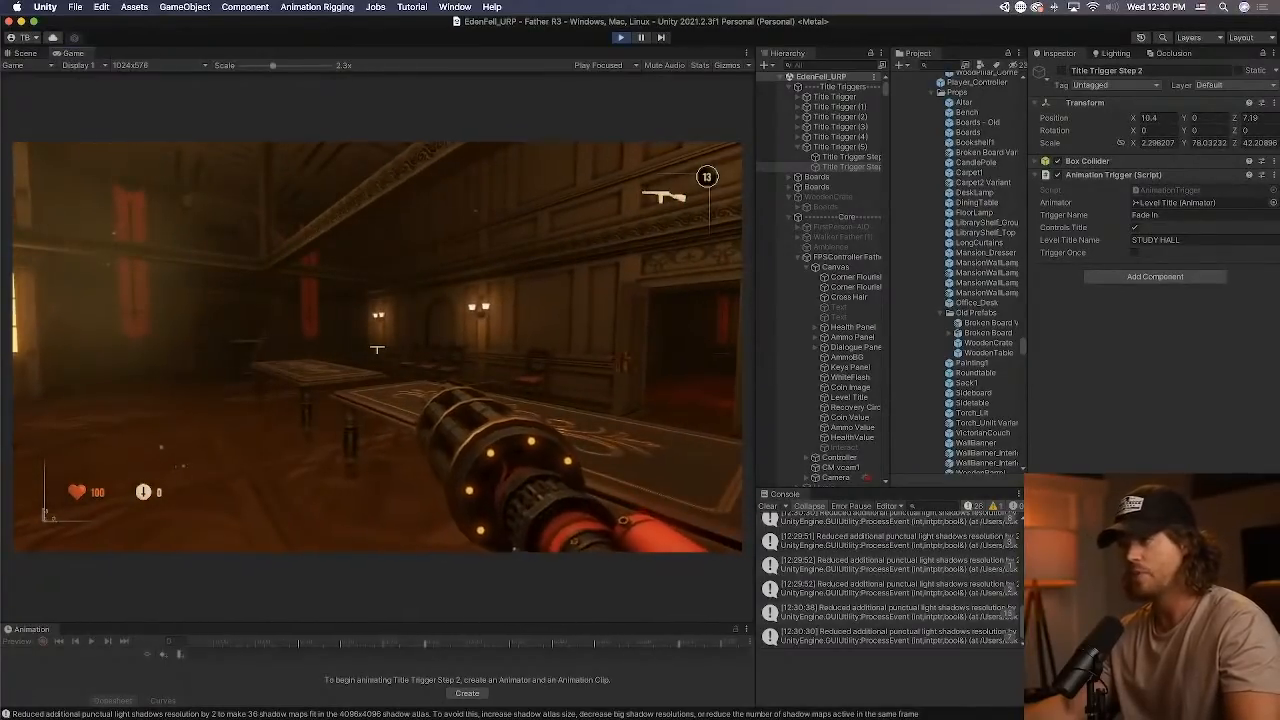
Leave the table hall, walk back along the corridor to check for the STUDY HALL title, and end the play test.
{"action": "key", "text": "w"}
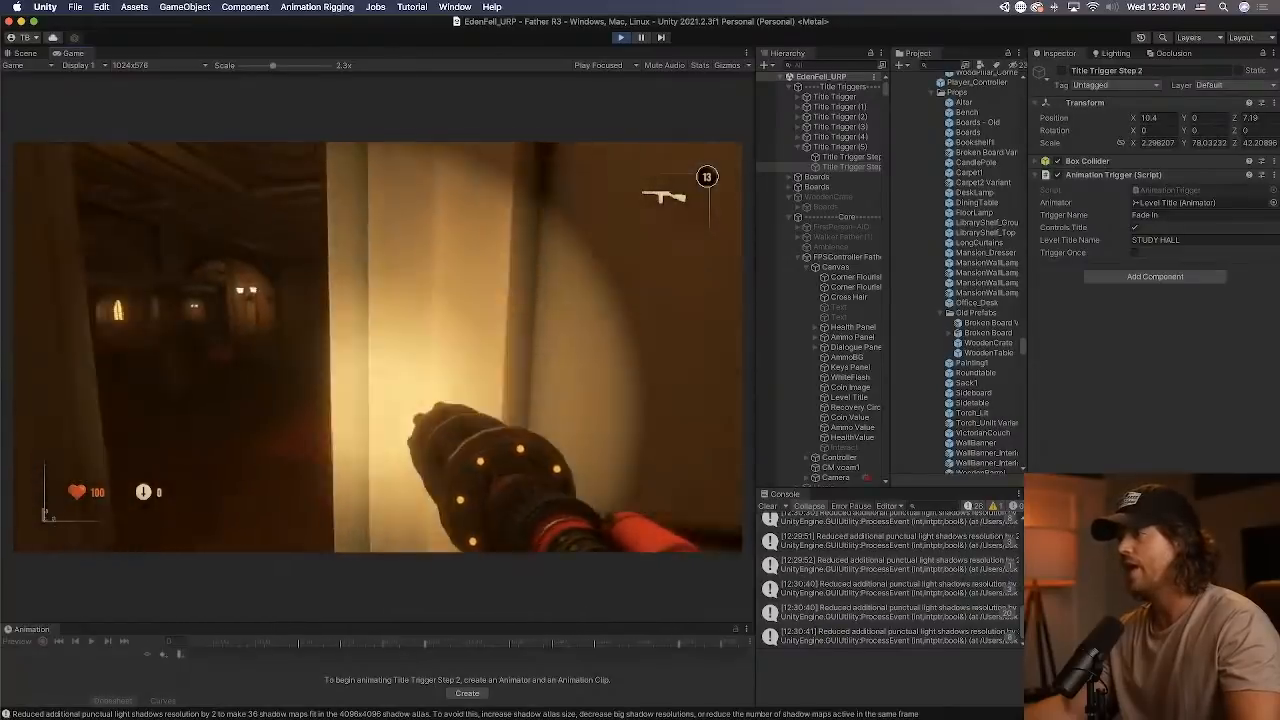
{"action": "key", "text": "w"}
{"action": "key", "text": "w"}
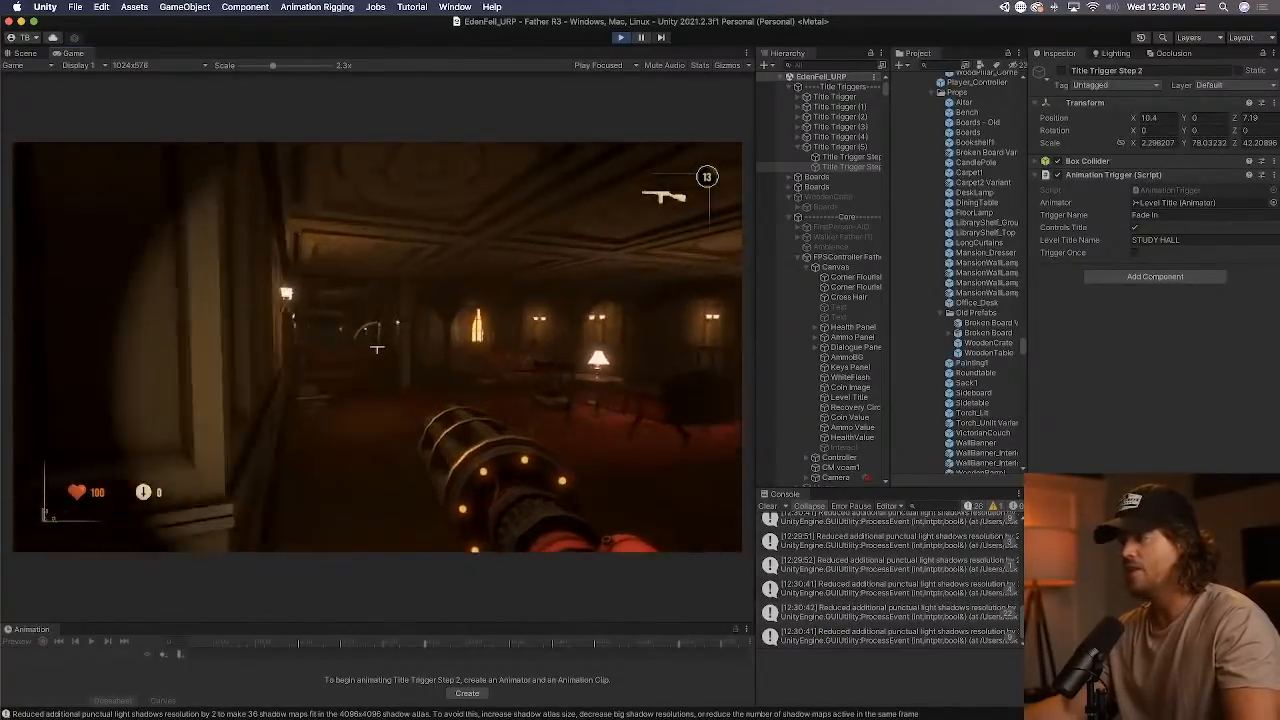
{"action": "key", "text": "w"}
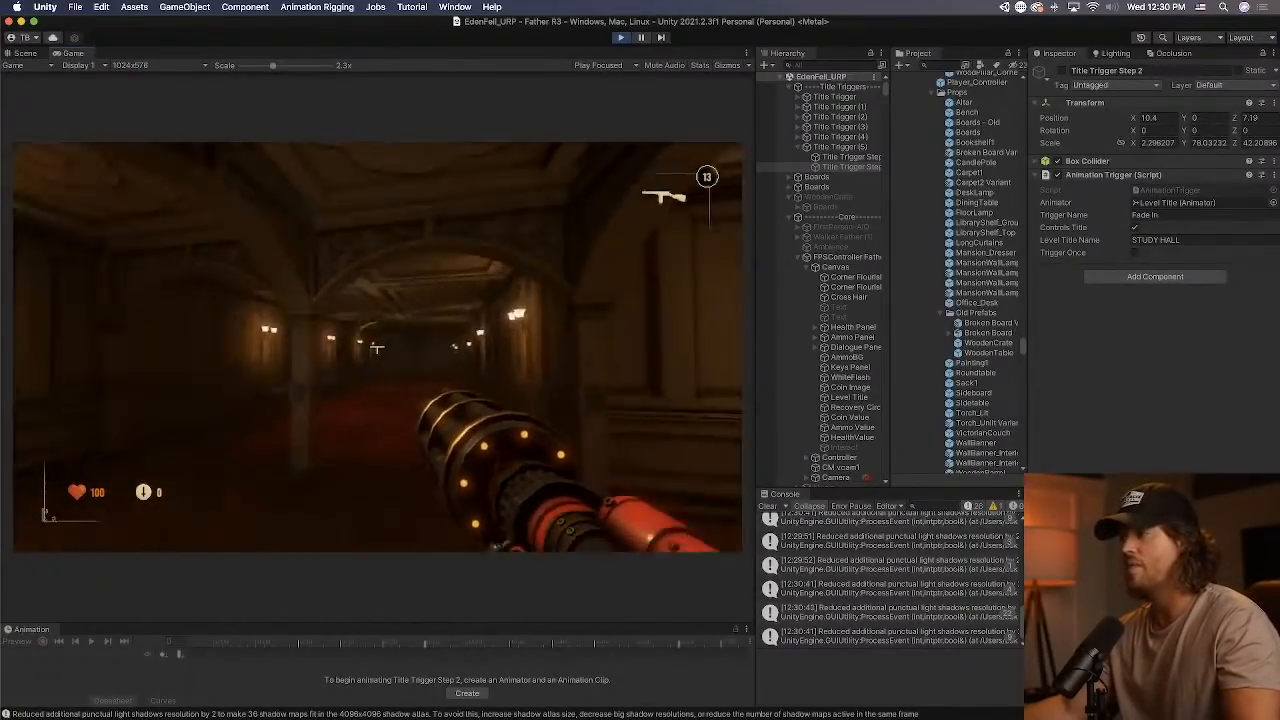
{"action": "key", "text": "w"}
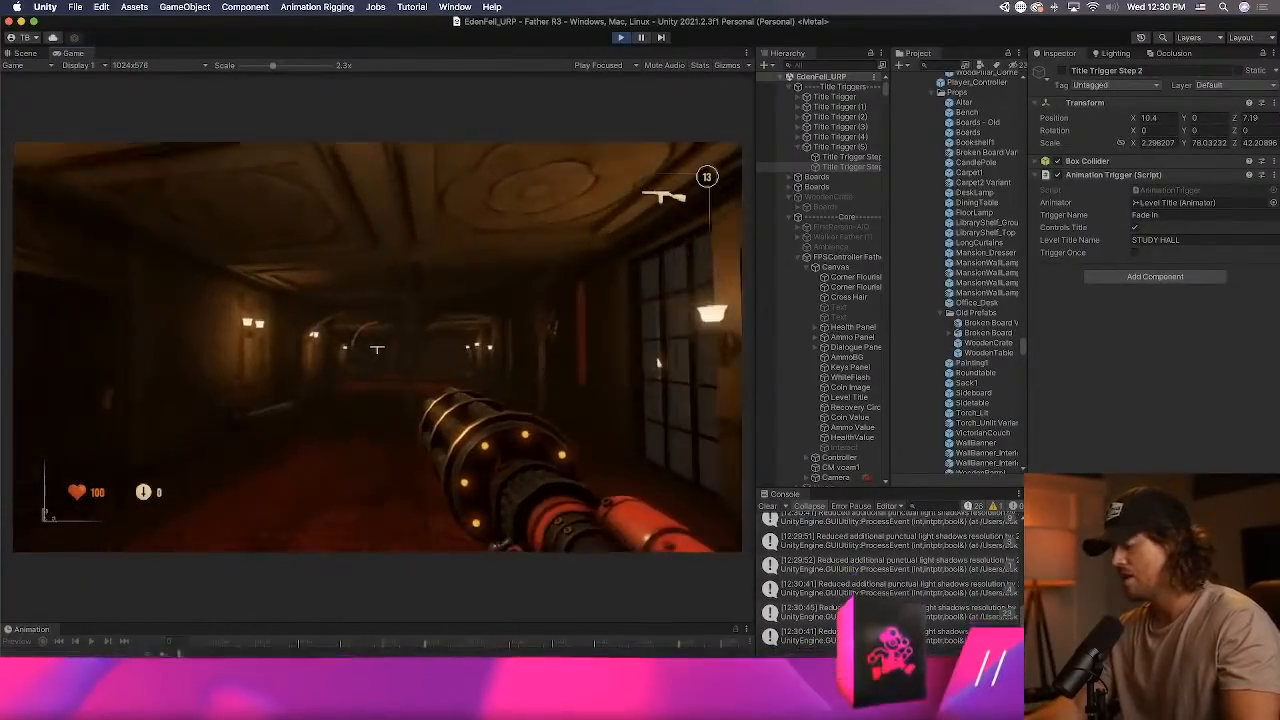
{"action": "key", "text": "super+p"}
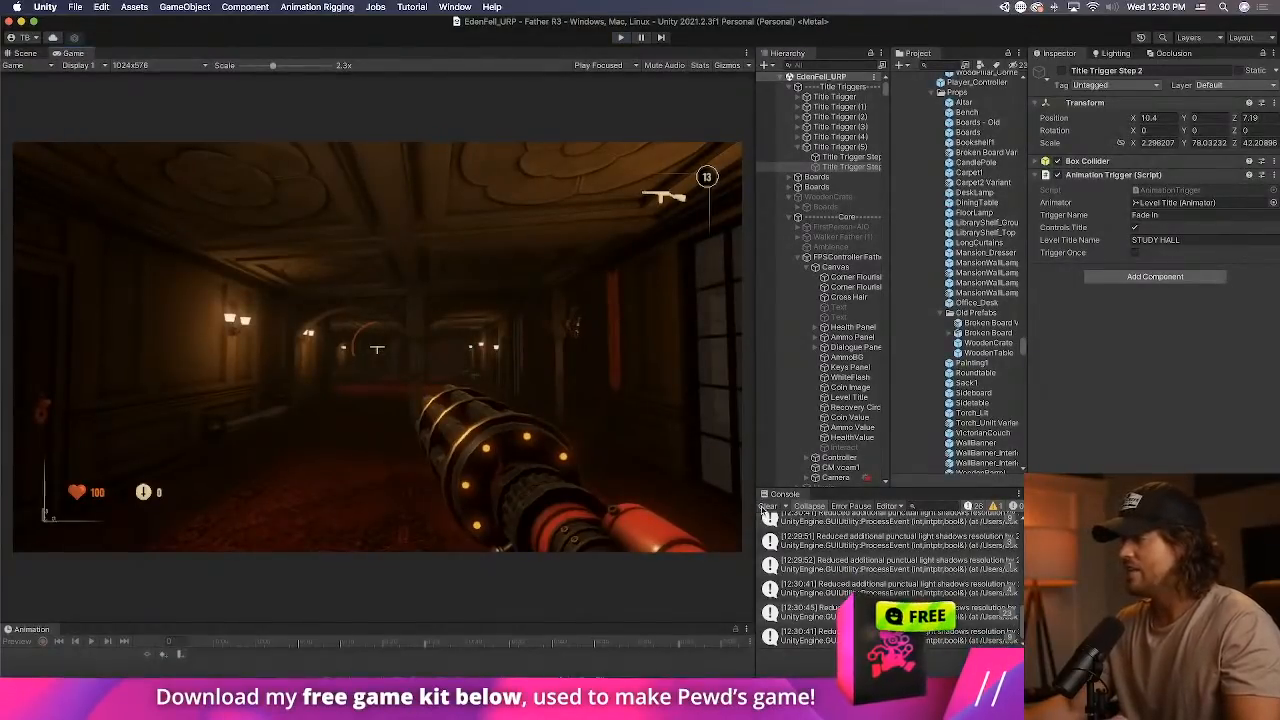